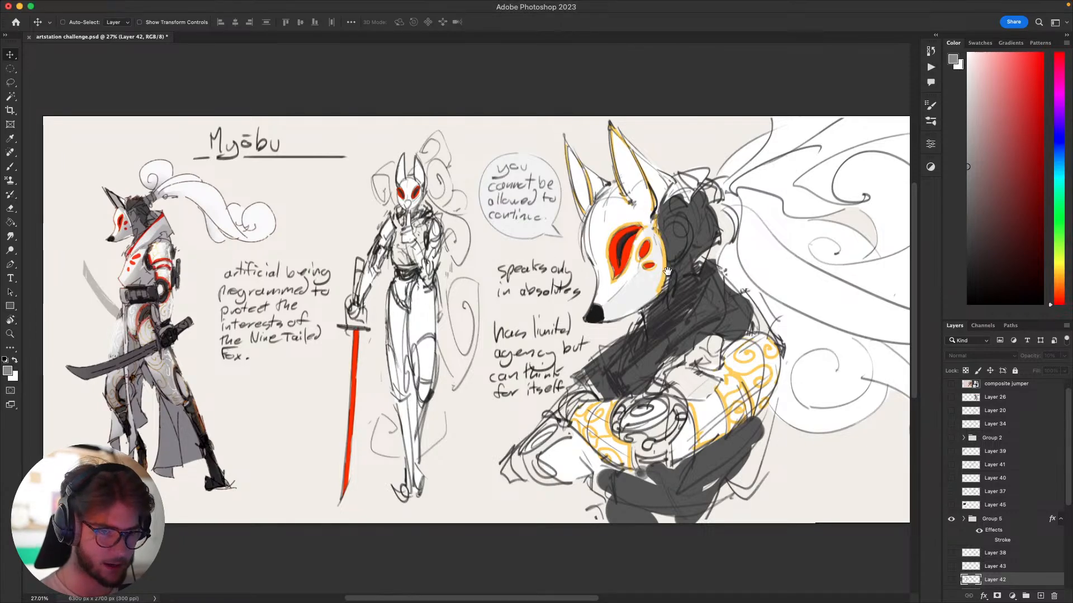
Select Layer 55 from the large fox portrait and examine the figures and notes on the Myōbu concept sheet.
{"action": "left_click_drag", "start_coordinate": [673, 271], "coordinate": [685, 306]}
{"action": "left_click", "coordinate": [651, 274], "text": "super"}
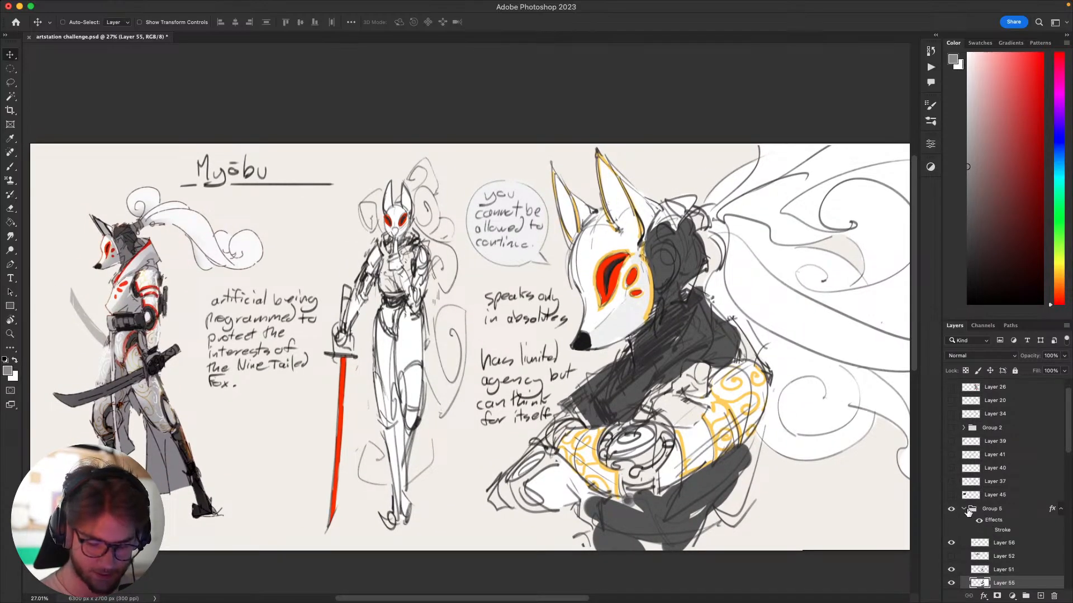
{"action": "left_click_drag", "start_coordinate": [770, 451], "coordinate": [737, 456]}
{"action": "scroll", "coordinate": [736, 455], "scroll_direction": "down", "scroll_amount": 2}
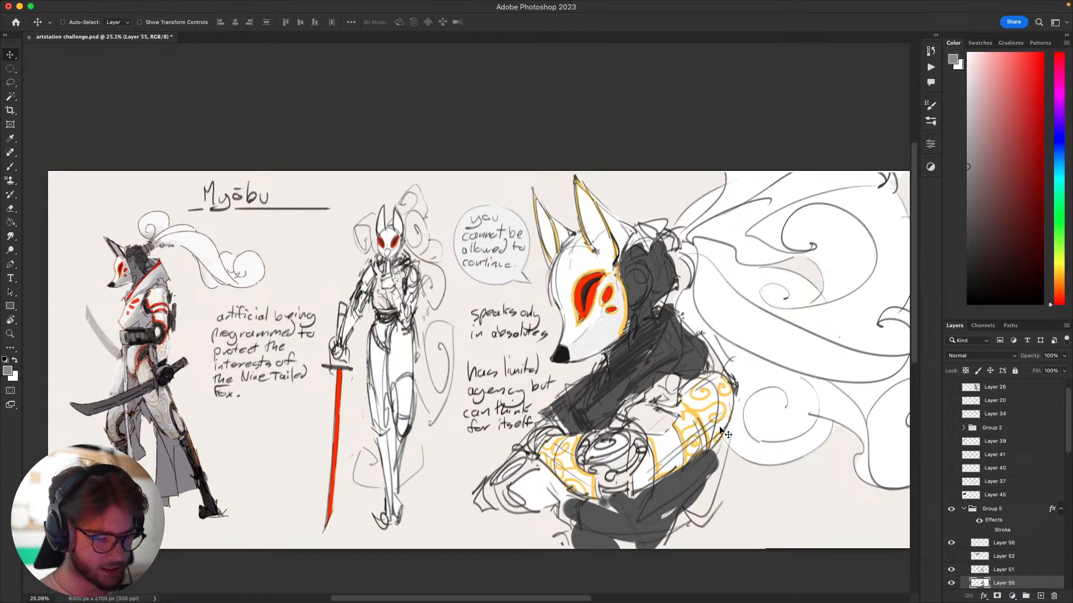
{"action": "left_click_drag", "start_coordinate": [638, 385], "coordinate": [676, 425]}
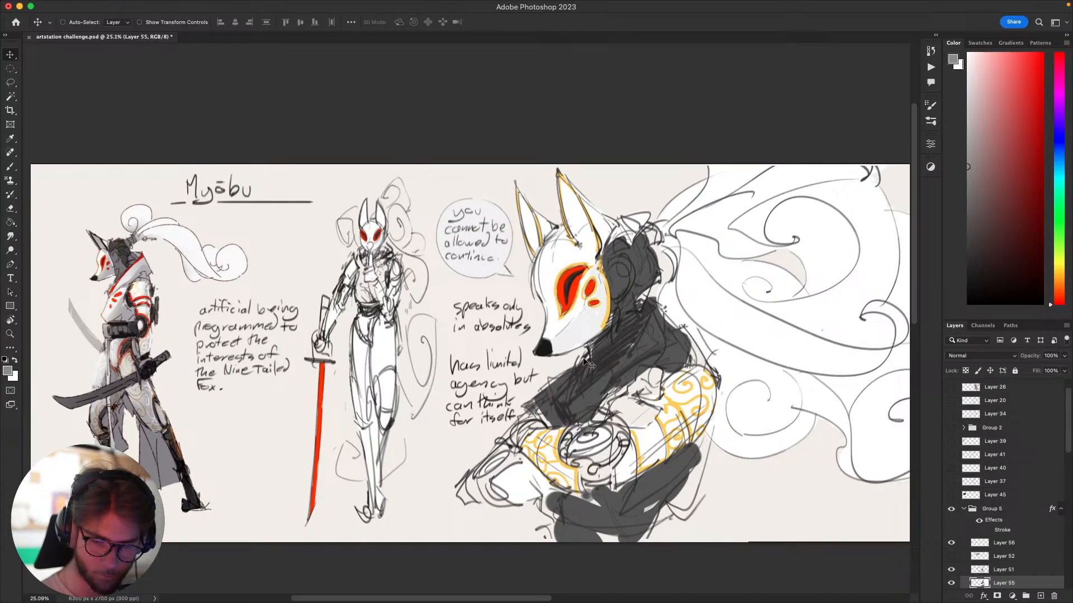
{"action": "left_click_drag", "start_coordinate": [638, 370], "coordinate": [671, 365]}
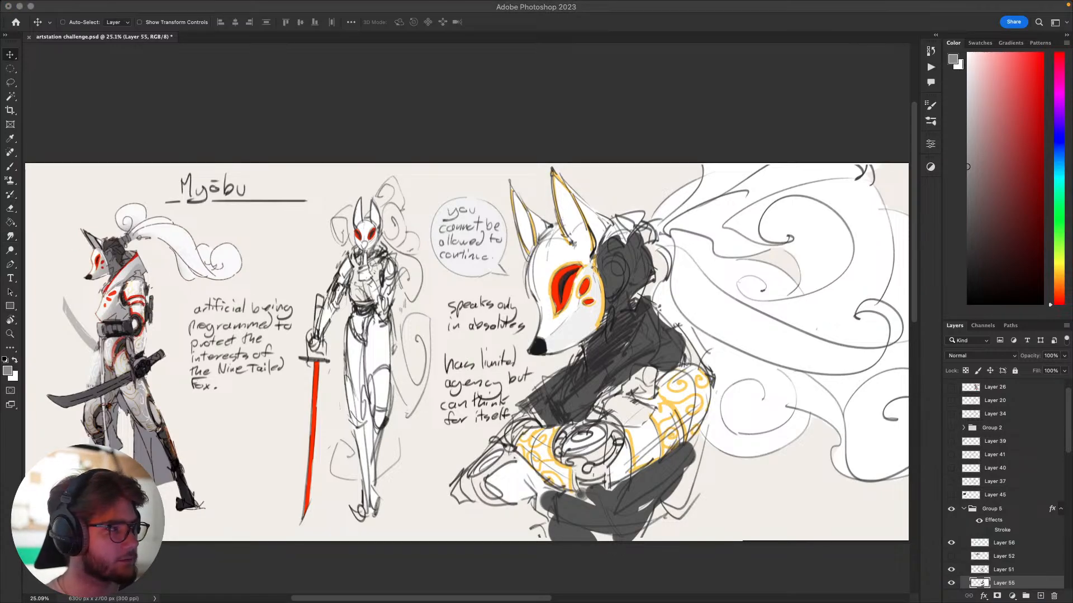
{"action": "key", "text": "super+Tab"}
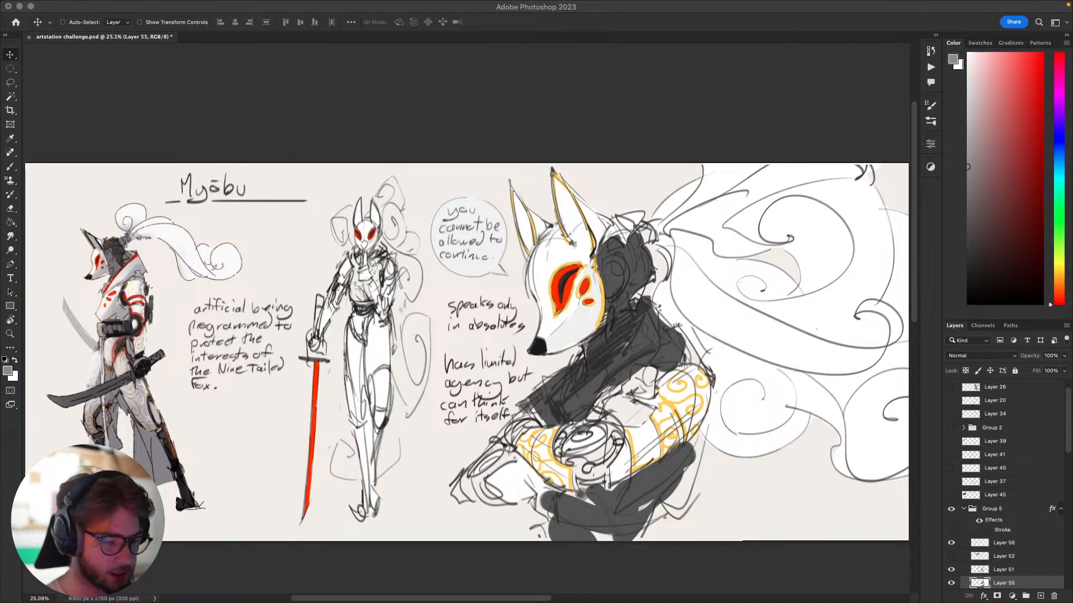
{"action": "scroll", "coordinate": [654, 352], "scroll_direction": "down", "scroll_amount": 2}
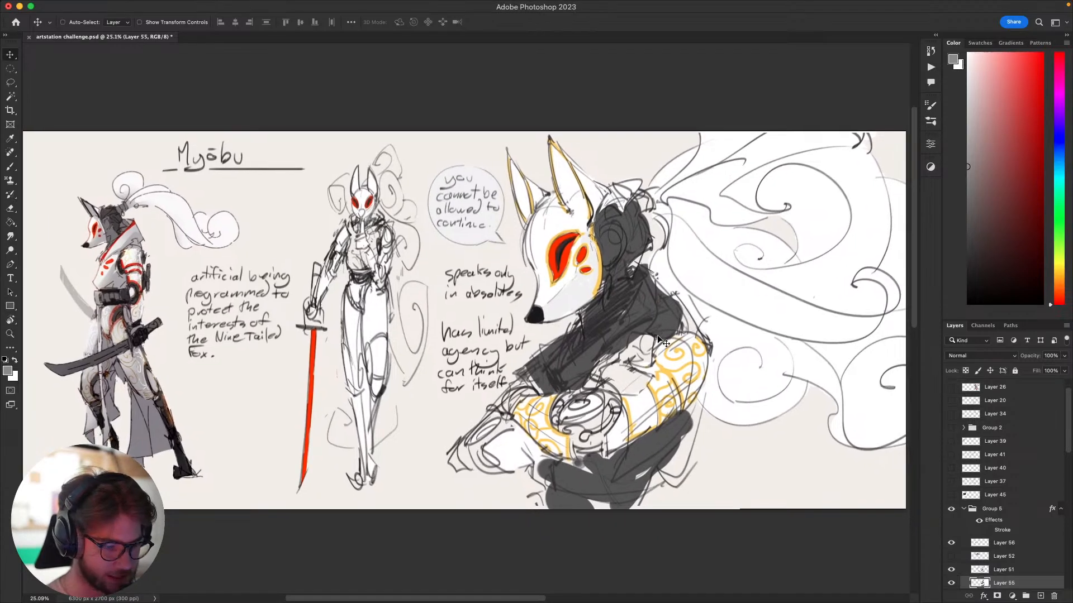
{"action": "scroll", "coordinate": [658, 337], "scroll_direction": "up", "scroll_amount": 3}
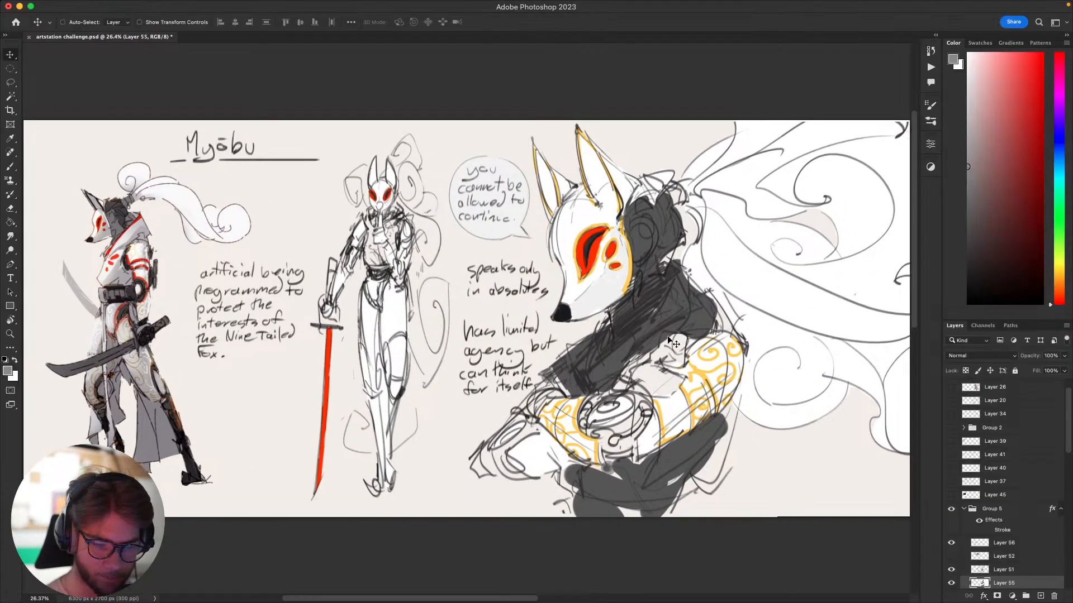
Hide and show Layers 51 and 55 and Group 6 to check which parts of the sheet they hold.
{"action": "scroll", "coordinate": [974, 506], "scroll_direction": "down", "scroll_amount": 2}
{"action": "scroll", "coordinate": [961, 490], "scroll_direction": "down", "scroll_amount": 2}
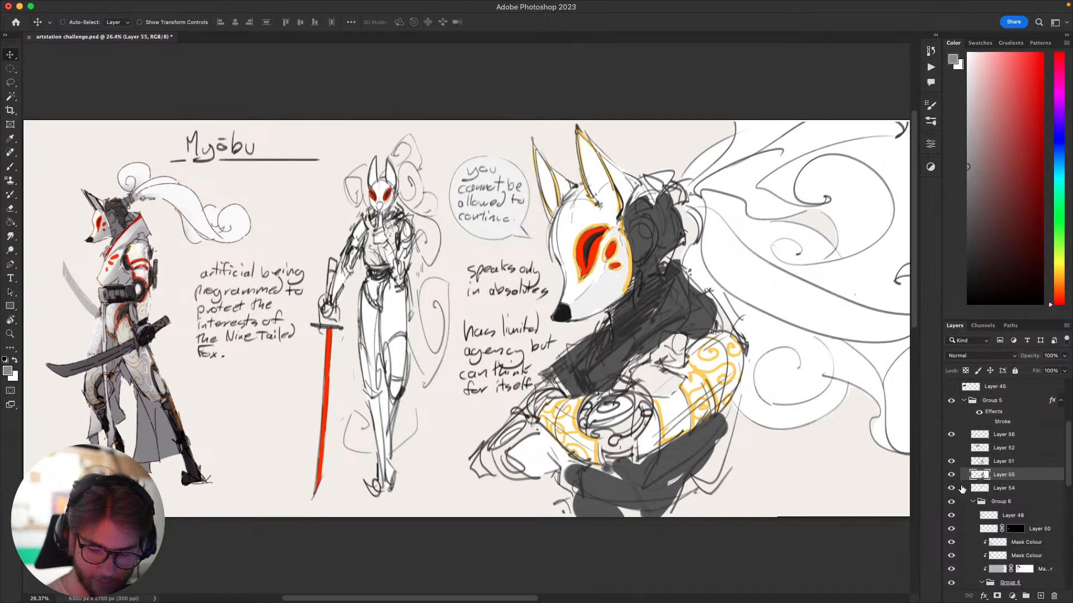
{"action": "scroll", "coordinate": [961, 486], "scroll_direction": "down", "scroll_amount": 1}
{"action": "left_click_drag", "start_coordinate": [951, 437], "coordinate": [952, 450]}
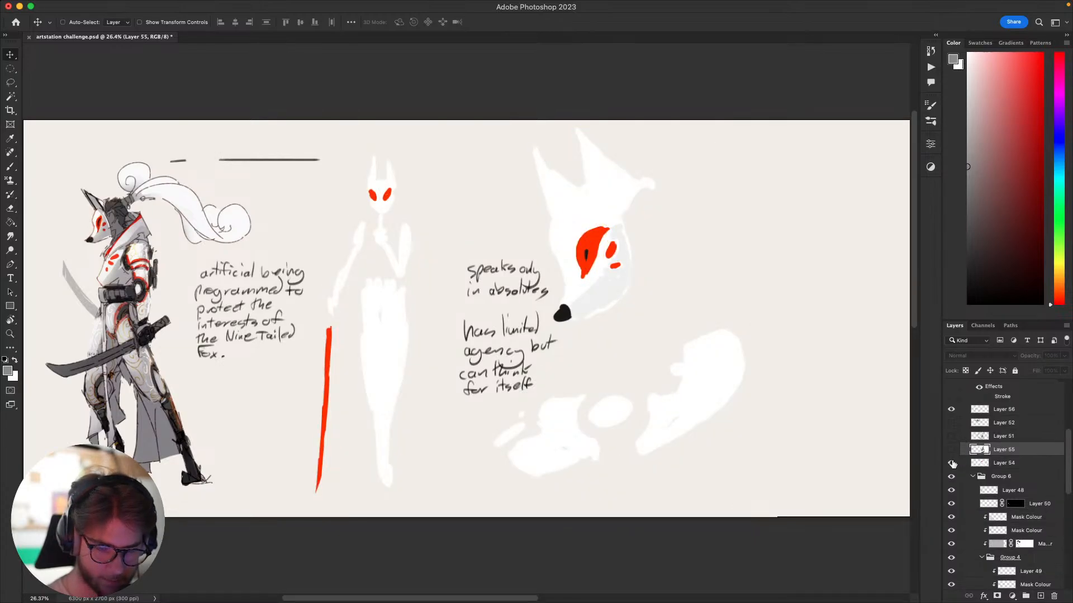
{"action": "left_click", "coordinate": [951, 449]}
{"action": "left_click", "coordinate": [951, 436]}
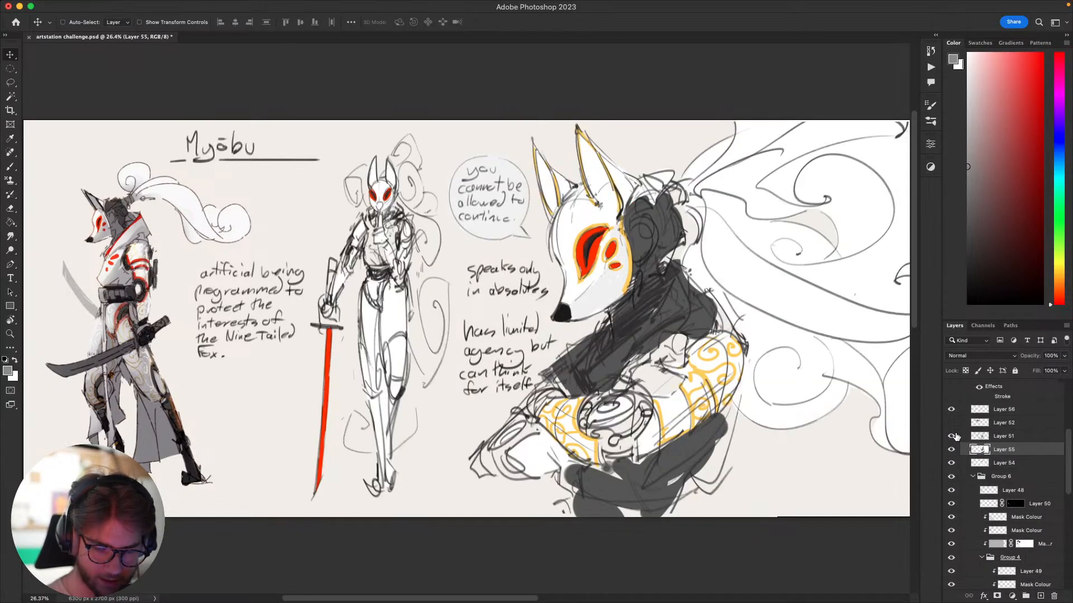
{"action": "left_click", "coordinate": [952, 476]}
{"action": "left_click", "coordinate": [951, 477]}
Copy Group 6 from inside Group 5 and paste the duplicate directly above Group 5.
{"action": "left_click", "coordinate": [1003, 478]}
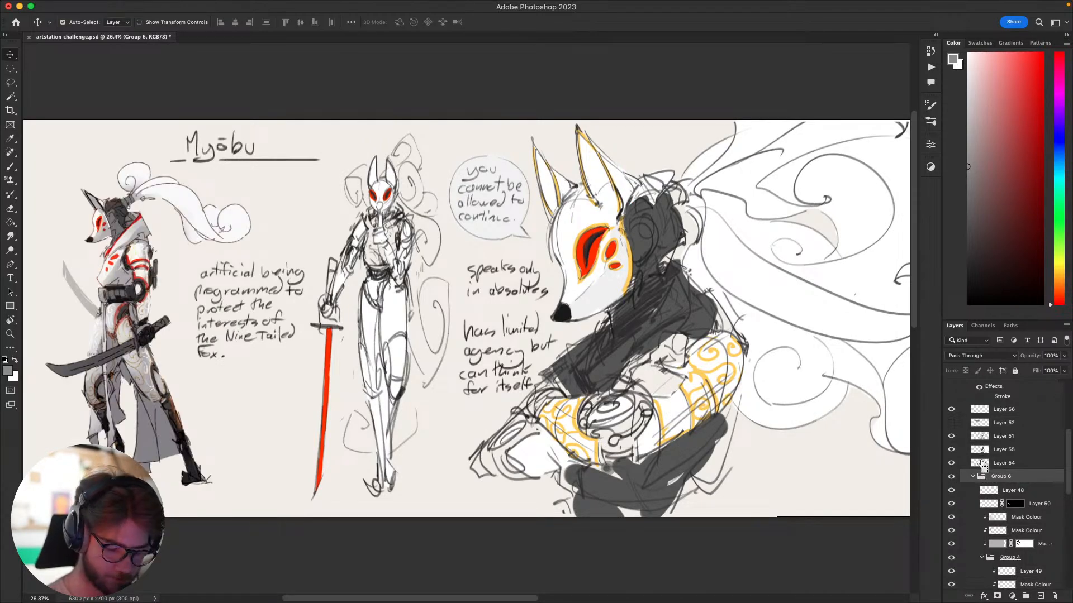
{"action": "scroll", "coordinate": [964, 419], "scroll_direction": "up", "scroll_amount": 3}
{"action": "left_click", "coordinate": [964, 425]}
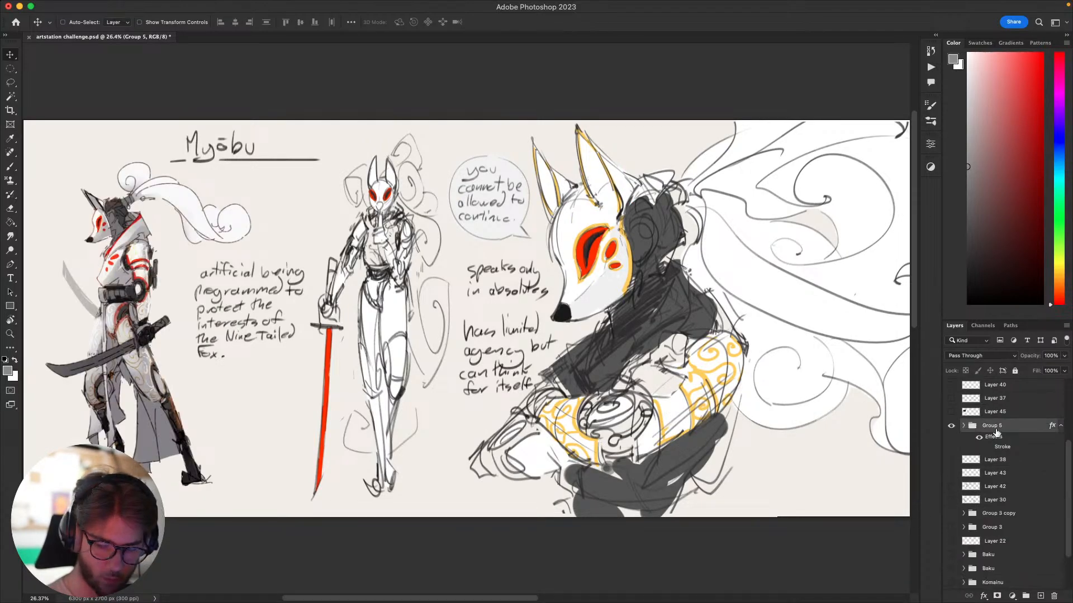
{"action": "key", "text": "super+v"}
{"action": "left_click", "coordinate": [964, 426]}
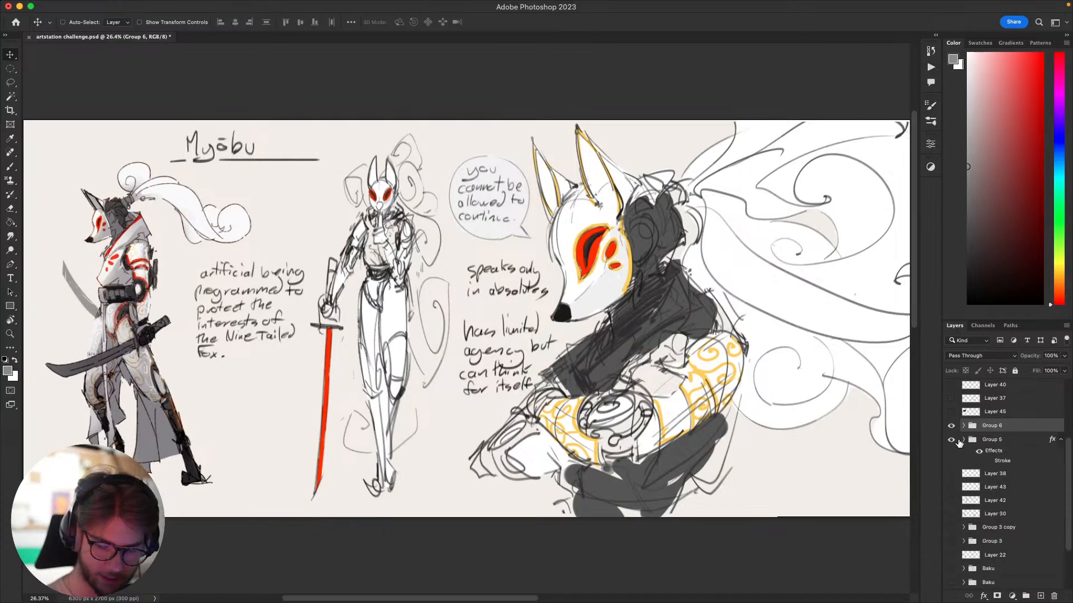
Hide Group 5 and examine the side-view fox warrior on its own, from mask and hair to swords and legs.
{"action": "left_click", "coordinate": [952, 440]}
{"action": "scroll", "coordinate": [836, 419], "scroll_direction": "left", "scroll_amount": 3}
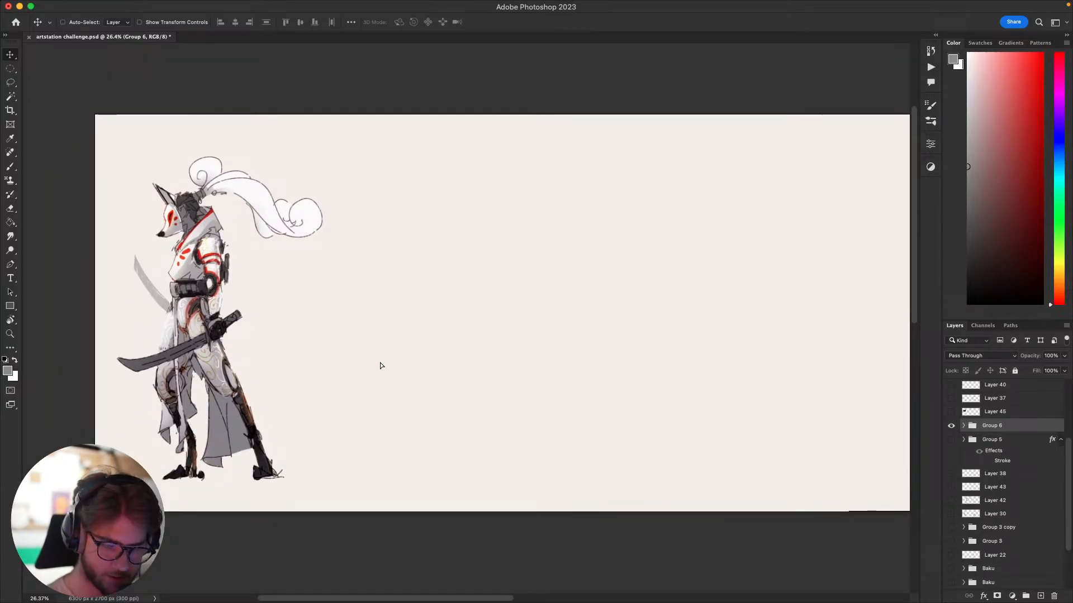
{"action": "scroll", "coordinate": [380, 366], "scroll_direction": "left", "scroll_amount": 5}
{"action": "scroll", "coordinate": [578, 337], "scroll_direction": "up", "scroll_amount": 5}
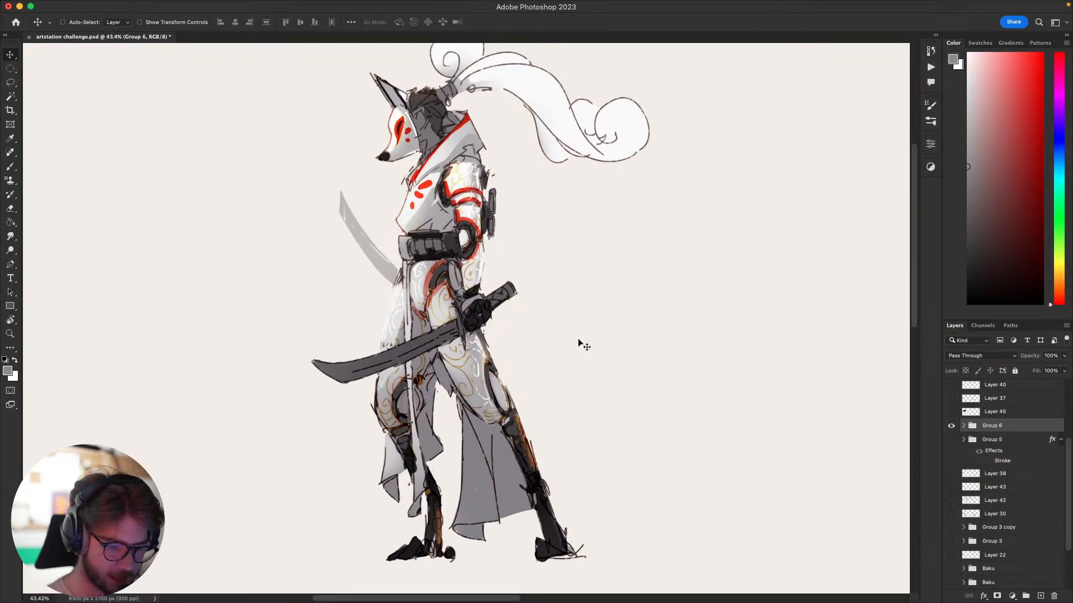
{"action": "scroll", "coordinate": [608, 307], "scroll_direction": "down", "scroll_amount": 2}
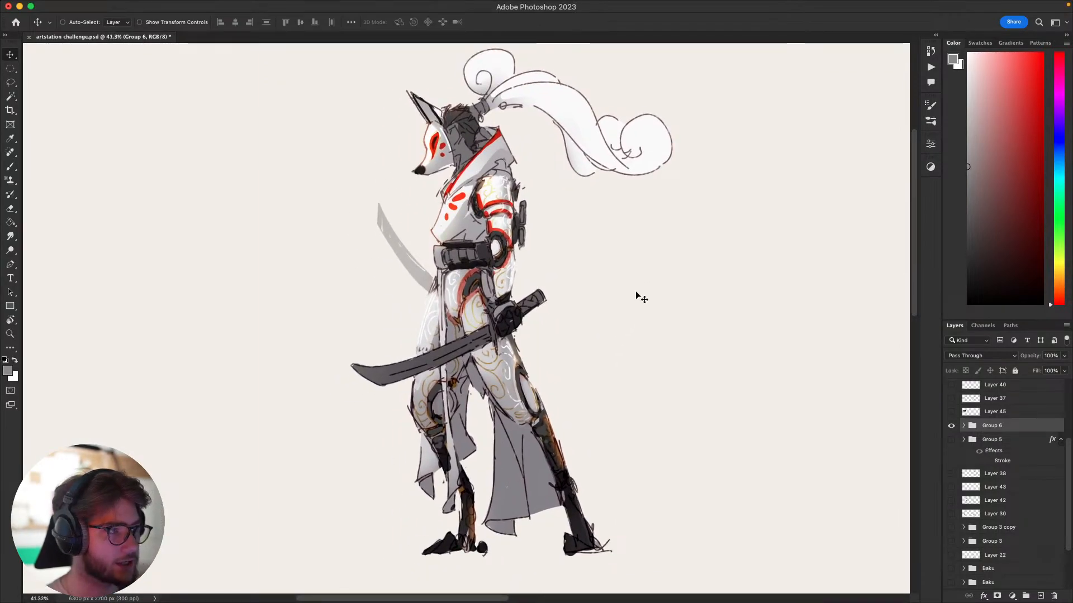
{"action": "left_click_drag", "start_coordinate": [640, 301], "coordinate": [639, 313]}
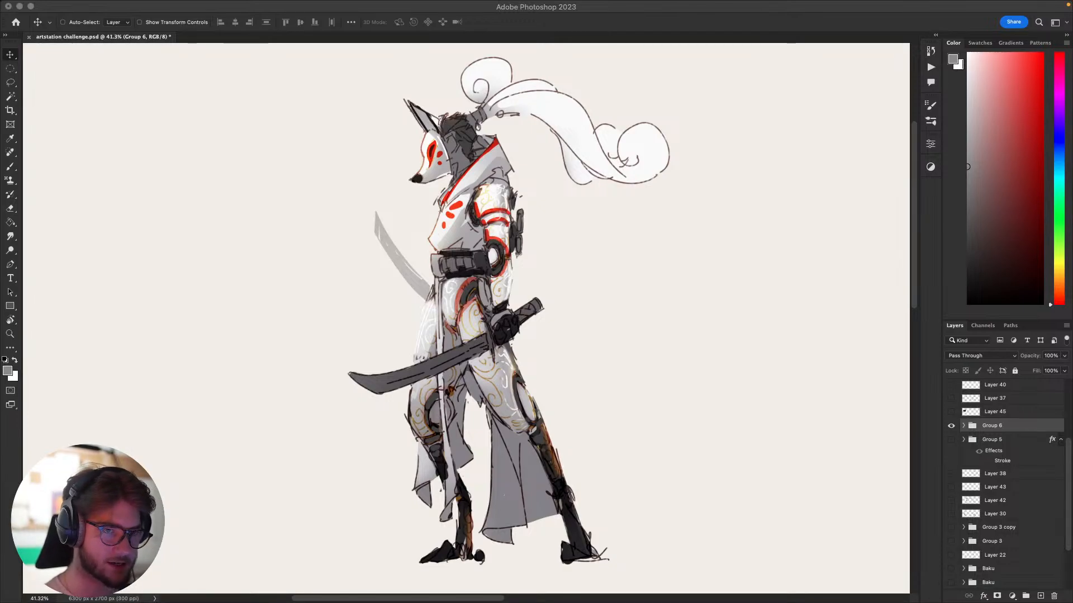
{"action": "left_click", "coordinate": [642, 151]}
{"action": "scroll", "coordinate": [628, 186], "scroll_direction": "down", "scroll_amount": 1}
{"action": "scroll", "coordinate": [627, 183], "scroll_direction": "down", "scroll_amount": 3}
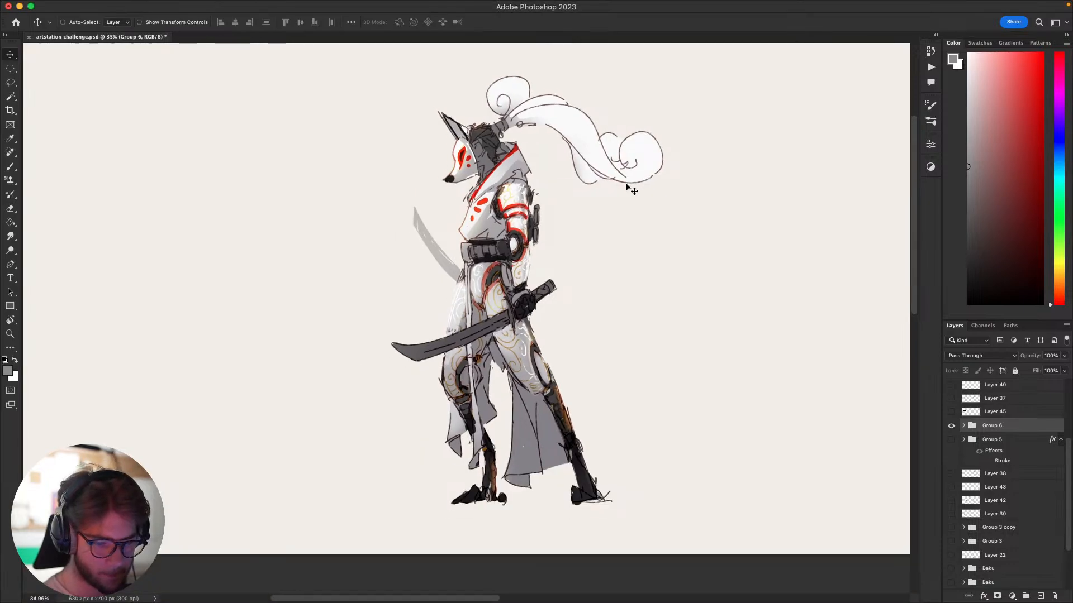
Hide the duplicated Group 6 and show Group 5 again to bring back the full Myōbu sheet.
{"action": "left_click_drag", "start_coordinate": [625, 182], "coordinate": [571, 189]}
{"action": "left_click", "coordinate": [598, 174], "text": "super"}
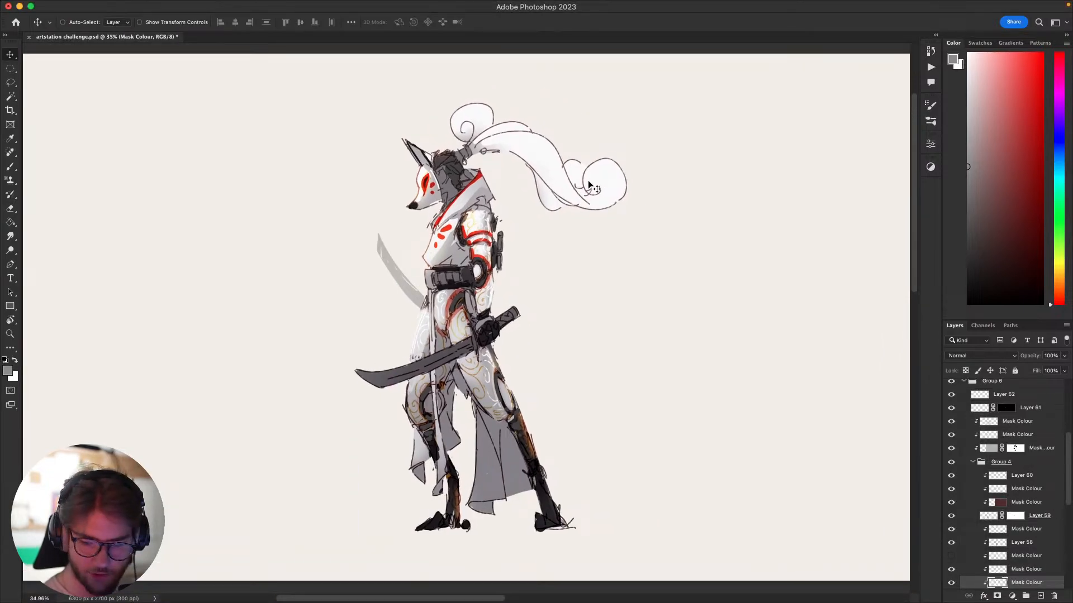
{"action": "scroll", "coordinate": [994, 433], "scroll_direction": "up", "scroll_amount": 3}
{"action": "left_click", "coordinate": [964, 469]}
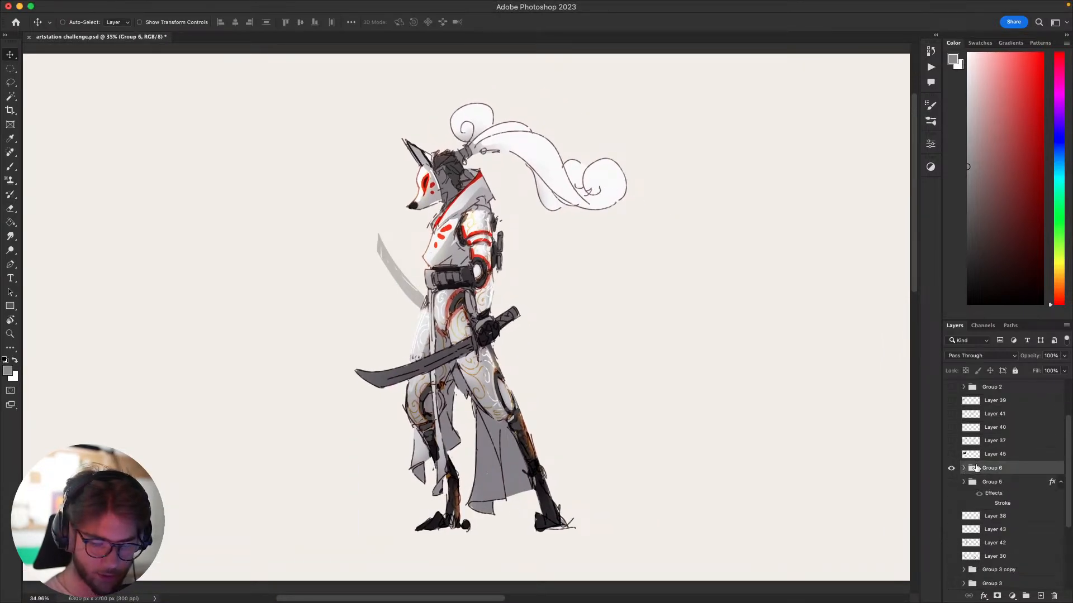
{"action": "left_click", "coordinate": [951, 468]}
{"action": "left_click", "coordinate": [951, 482]}
{"action": "mouse_move", "coordinate": [748, 420]}
{"action": "left_mouse_down"}
{"action": "mouse_move", "coordinate": [755, 431]}
{"action": "mouse_move", "coordinate": [718, 409]}
{"action": "mouse_move", "coordinate": [722, 387]}
{"action": "left_mouse_up"}
{"action": "scroll", "coordinate": [754, 430], "scroll_direction": "down", "scroll_amount": 2}
{"action": "scroll", "coordinate": [742, 397], "scroll_direction": "up", "scroll_amount": 1}
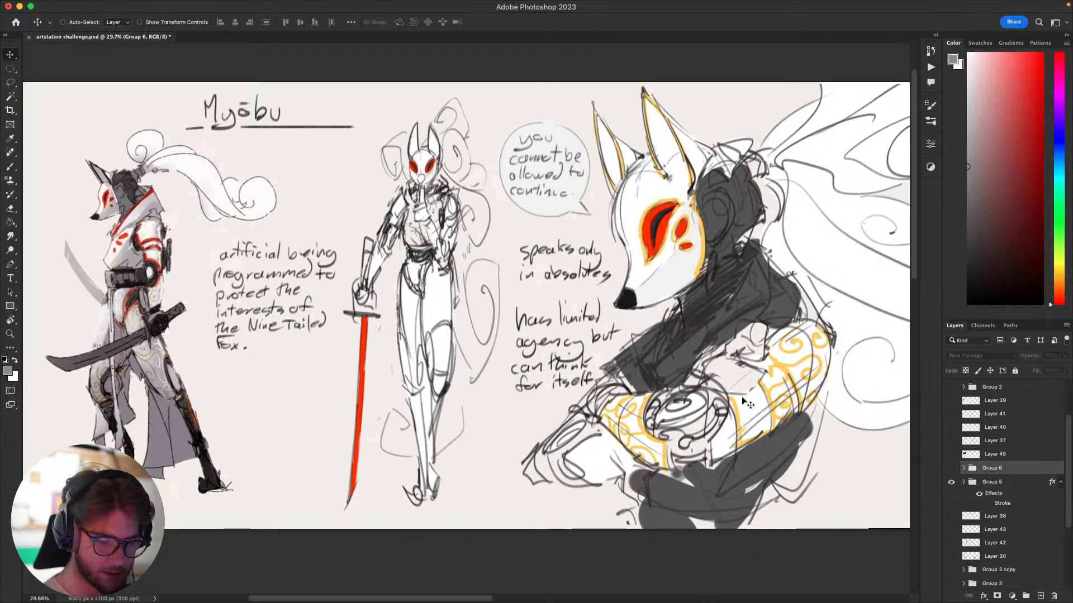
Switch to Discord and bring its window with the challenge-posts channel into view over the artwork.
{"action": "key", "text": "super+Tab"}
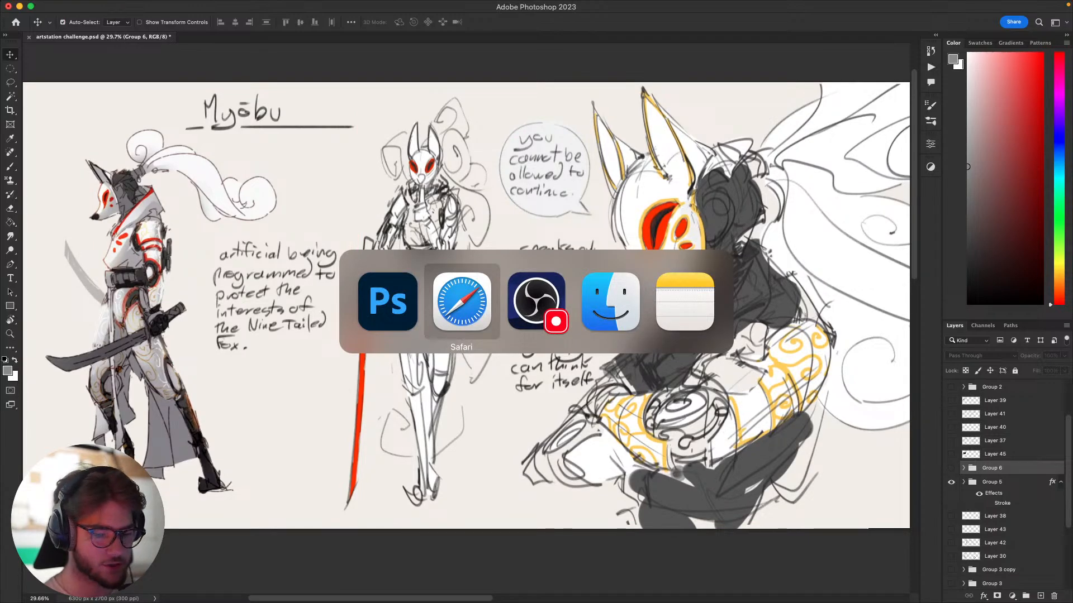
{"action": "key", "text": "super+shift+Tab"}
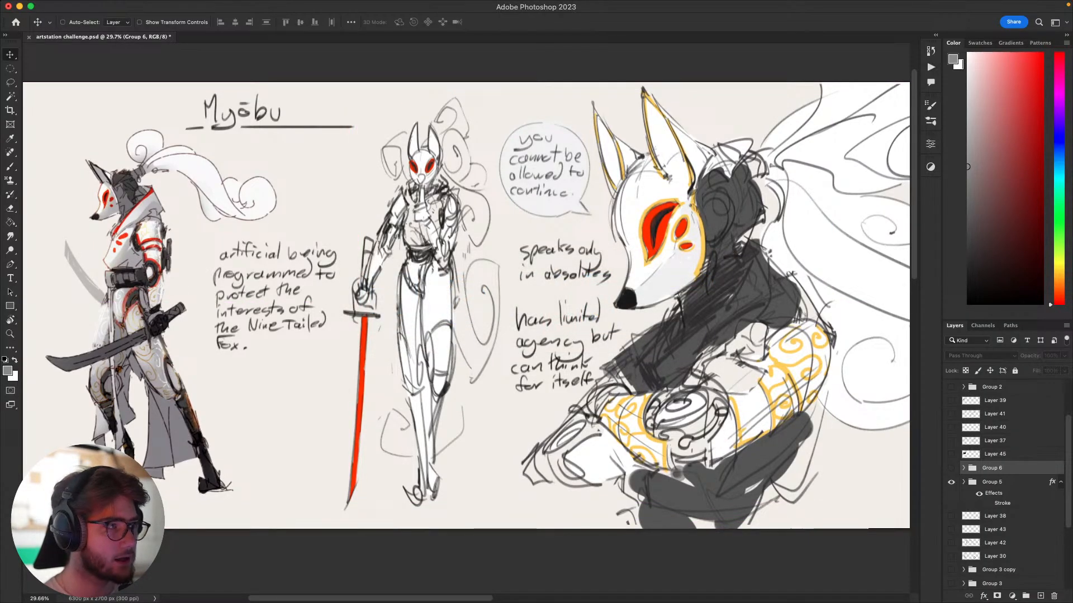
{"action": "key", "text": "super+Tab"}
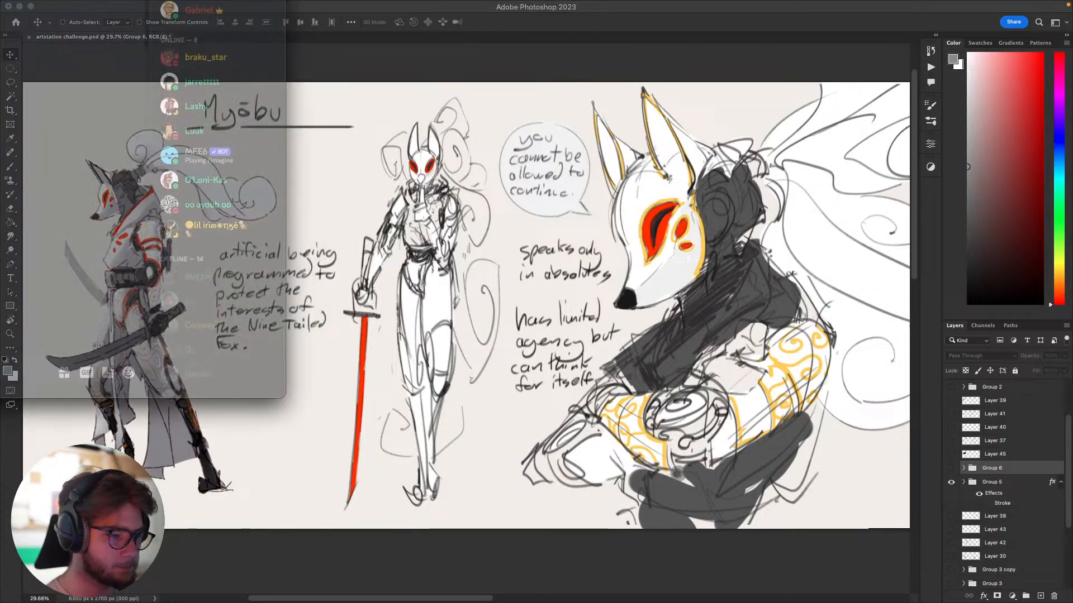
{"action": "left_click_drag", "start_coordinate": [0, 0], "coordinate": [673, 79]}
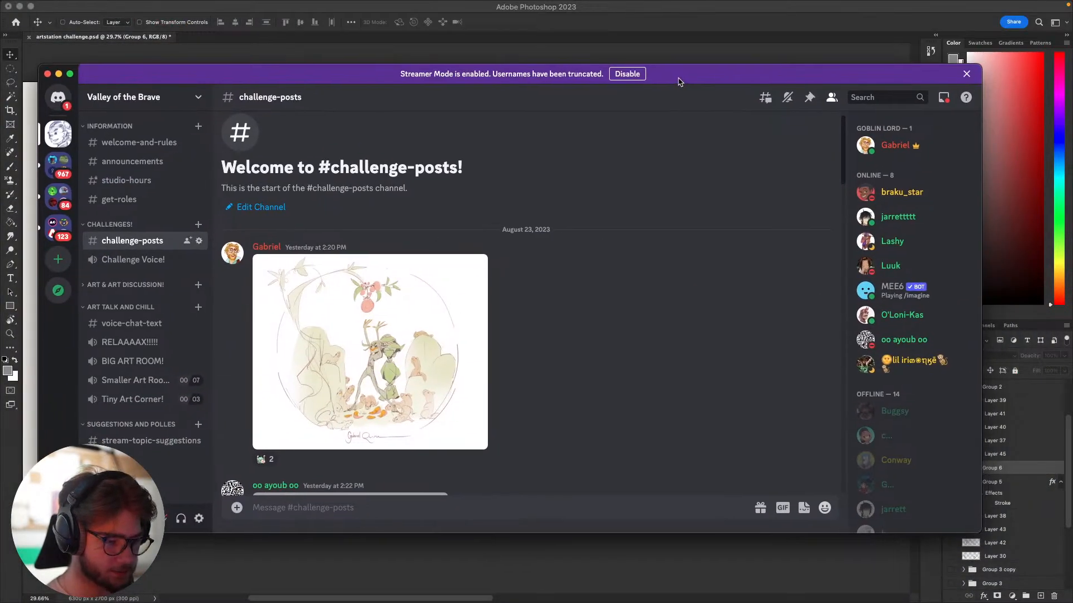
Maximize the Discord window and view the first challenge post's fruit-tree illustration enlarged.
{"action": "left_click", "coordinate": [388, 322]}
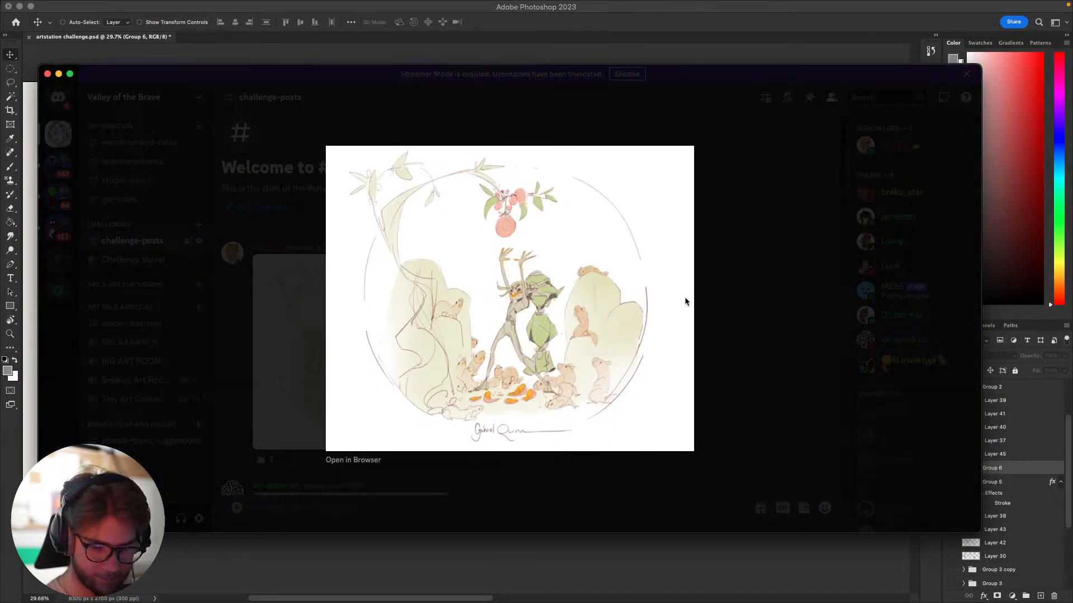
{"action": "left_click", "coordinate": [769, 307]}
{"action": "left_click_drag", "start_coordinate": [705, 75], "coordinate": [686, 26]}
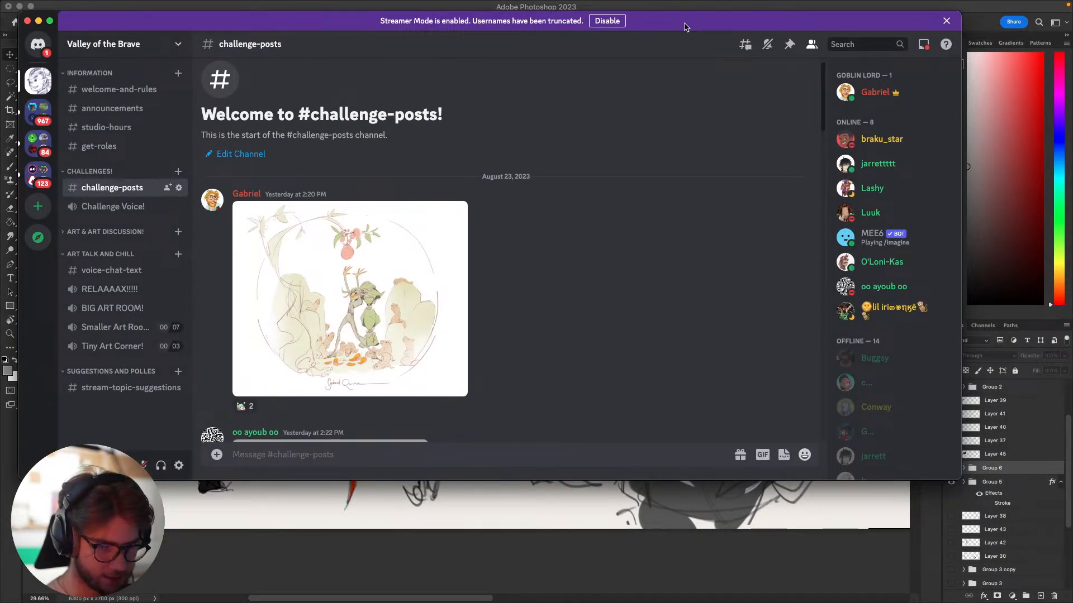
{"action": "double_click", "coordinate": [686, 26]}
{"action": "left_click", "coordinate": [351, 246]}
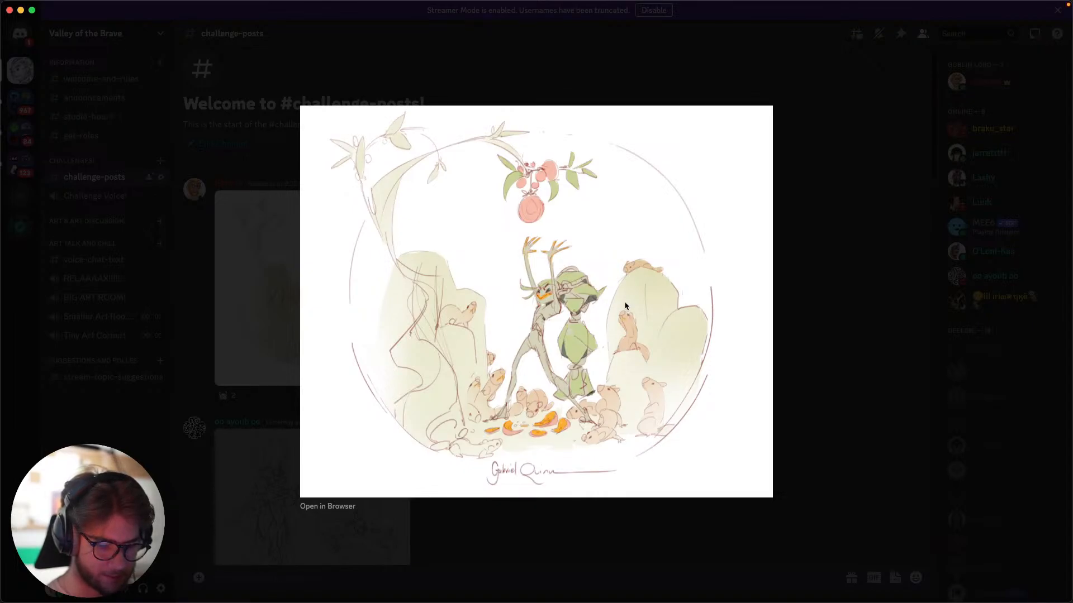
{"action": "left_click", "coordinate": [872, 360]}
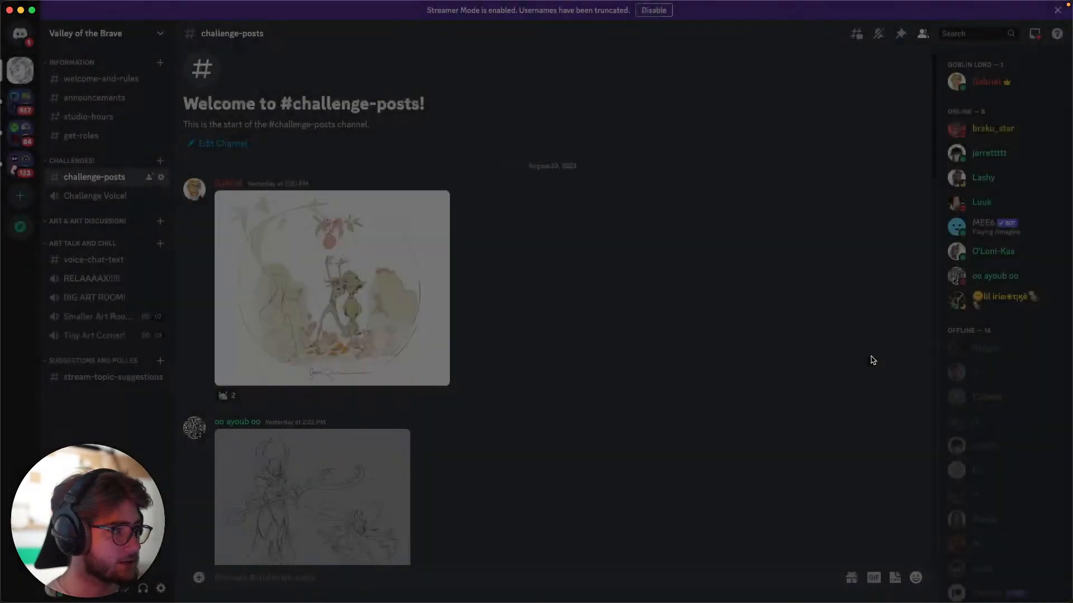
View the second challenge post, the line drawing of the horned staff bearer and winged insect fighter, enlarged.
{"action": "scroll", "coordinate": [499, 412], "scroll_direction": "down", "scroll_amount": 4}
{"action": "left_click", "coordinate": [347, 302]}
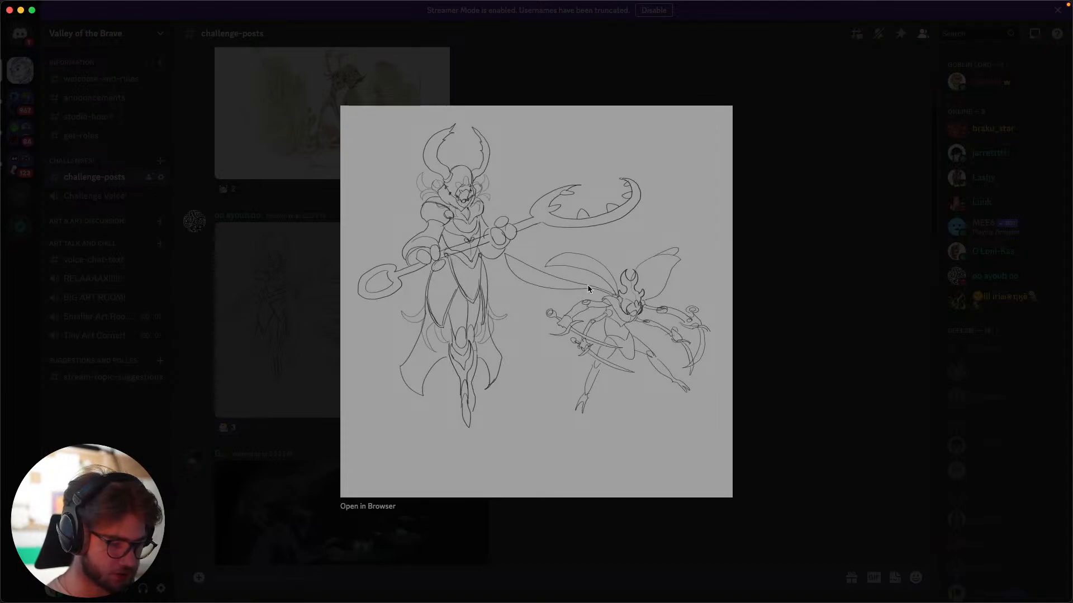
{"action": "left_click", "coordinate": [844, 336]}
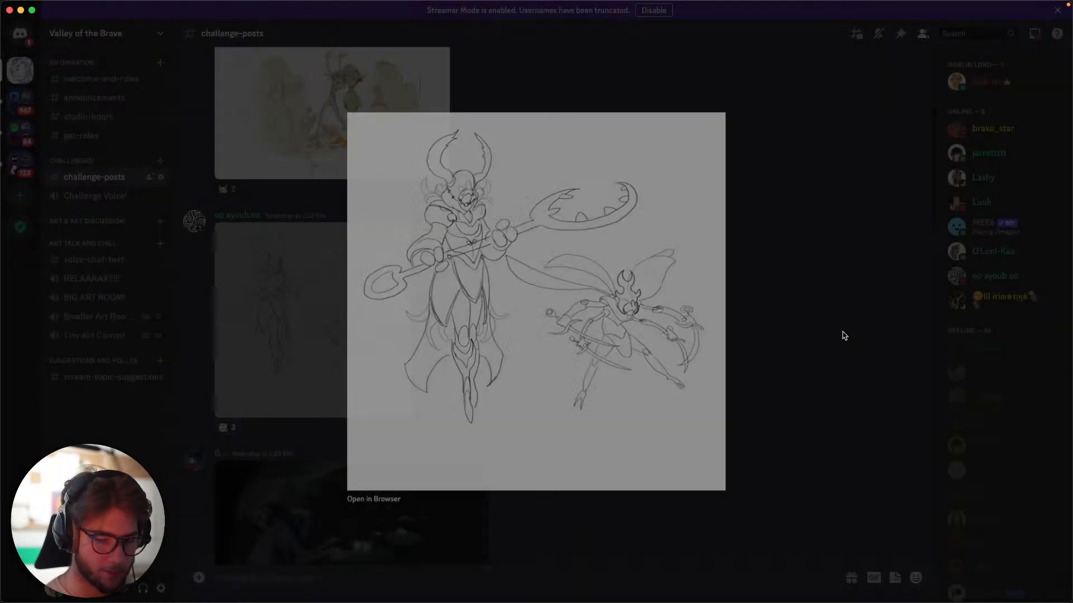
View the dark painting of the figure reaching for water lilies enlarged in the third challenge post.
{"action": "scroll", "coordinate": [536, 318], "scroll_direction": "down", "scroll_amount": 5}
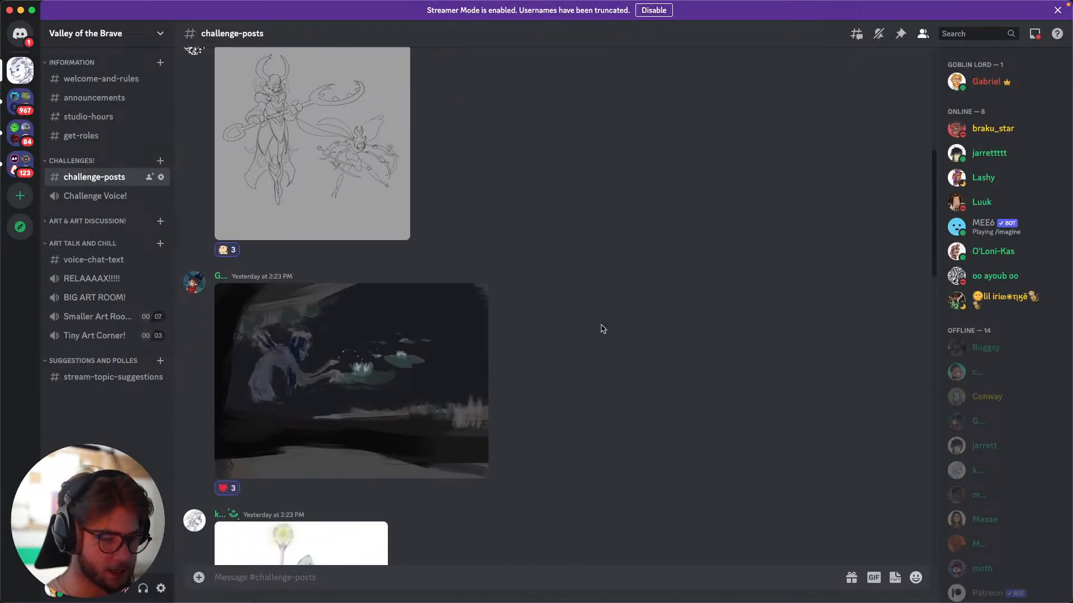
{"action": "scroll", "coordinate": [601, 329], "scroll_direction": "down", "scroll_amount": 3}
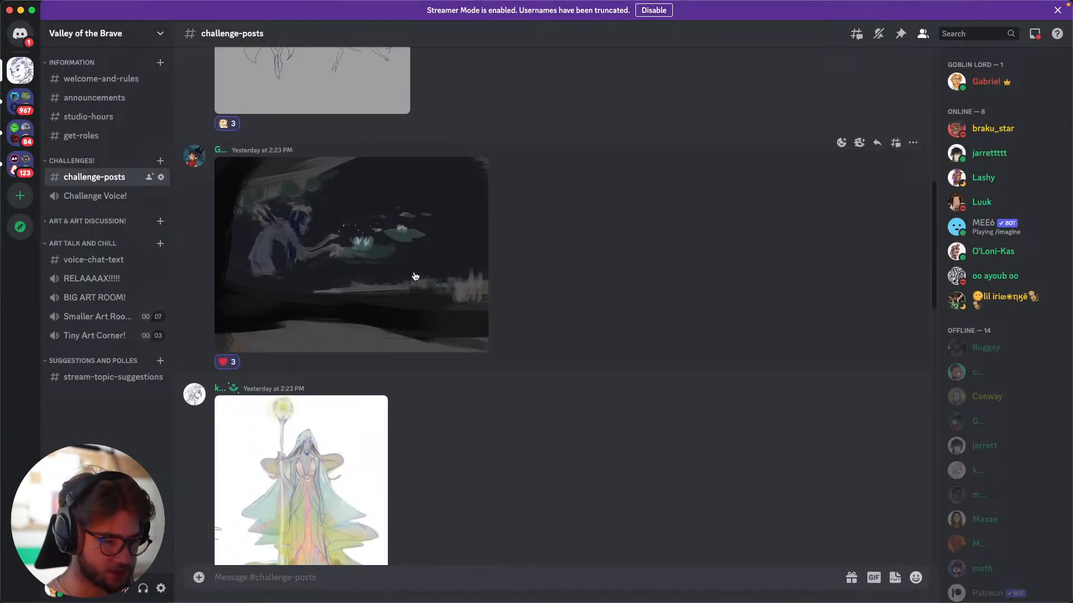
{"action": "left_click", "coordinate": [416, 277]}
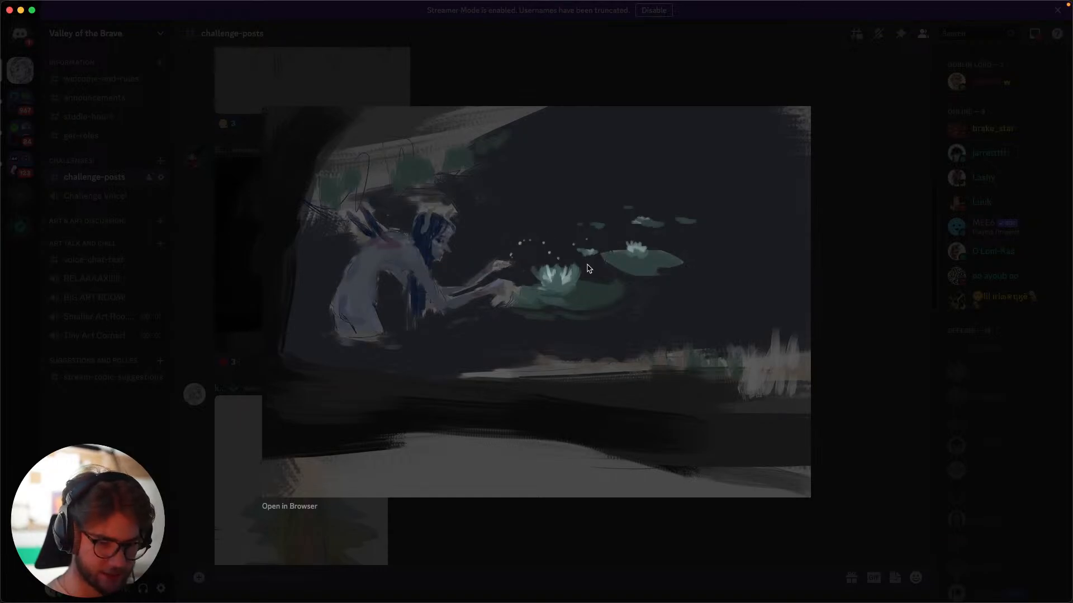
{"action": "left_click", "coordinate": [922, 224]}
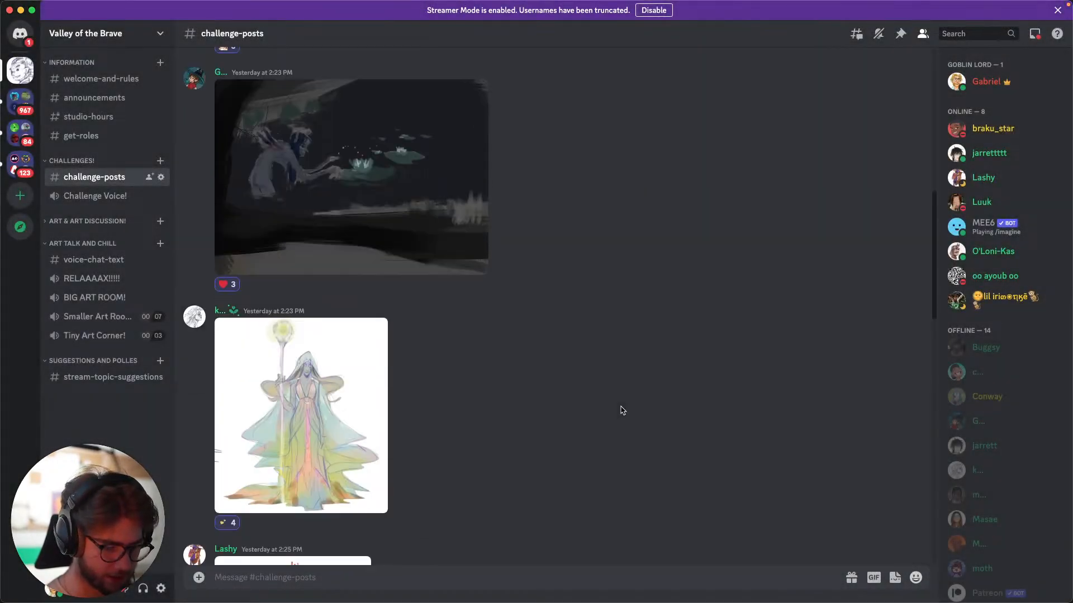
View the illustration of the hooded staff bearer in pastel robes enlarged in the fourth challenge post.
{"action": "scroll", "coordinate": [622, 411], "scroll_direction": "down", "scroll_amount": 3}
{"action": "left_click", "coordinate": [316, 359]}
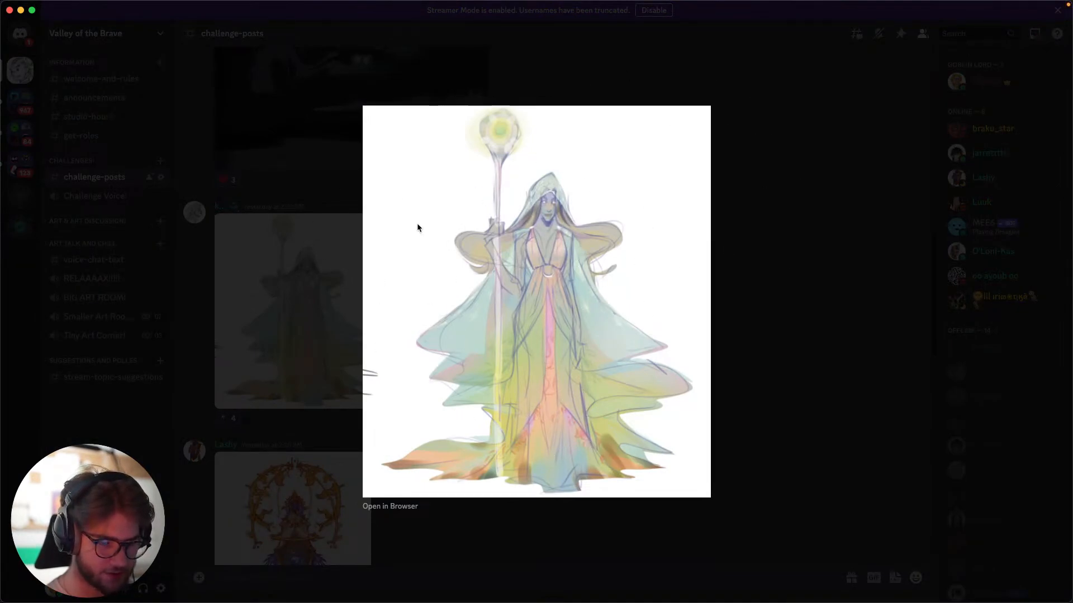
{"action": "left_click", "coordinate": [795, 369]}
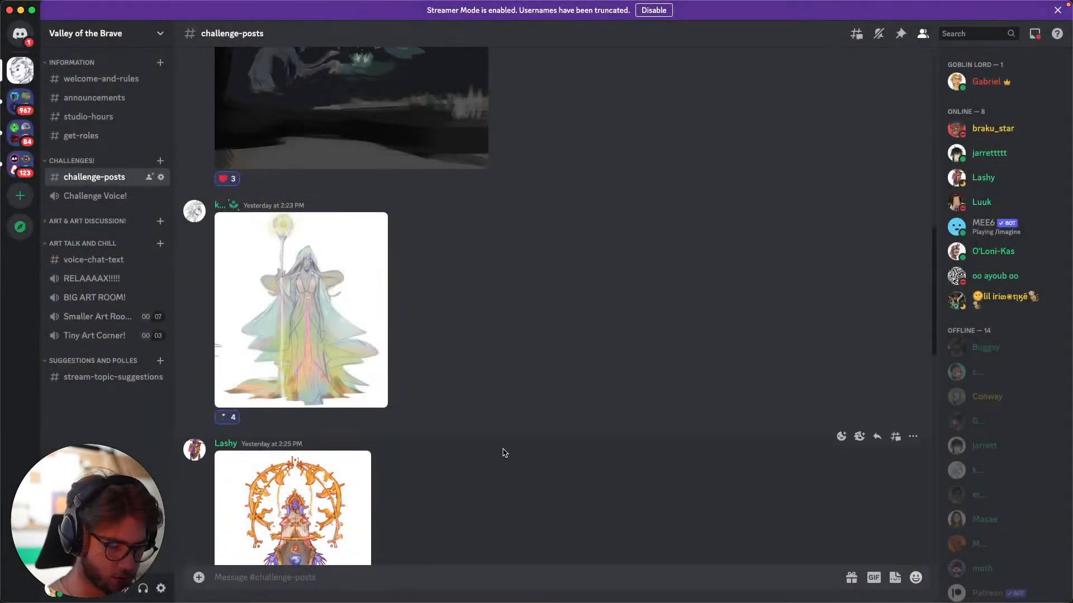
View the blue-robed figure framed by orange branching ornaments enlarged in the fifth challenge post.
{"action": "scroll", "coordinate": [391, 364], "scroll_direction": "down", "scroll_amount": 4}
{"action": "left_click", "coordinate": [334, 361]}
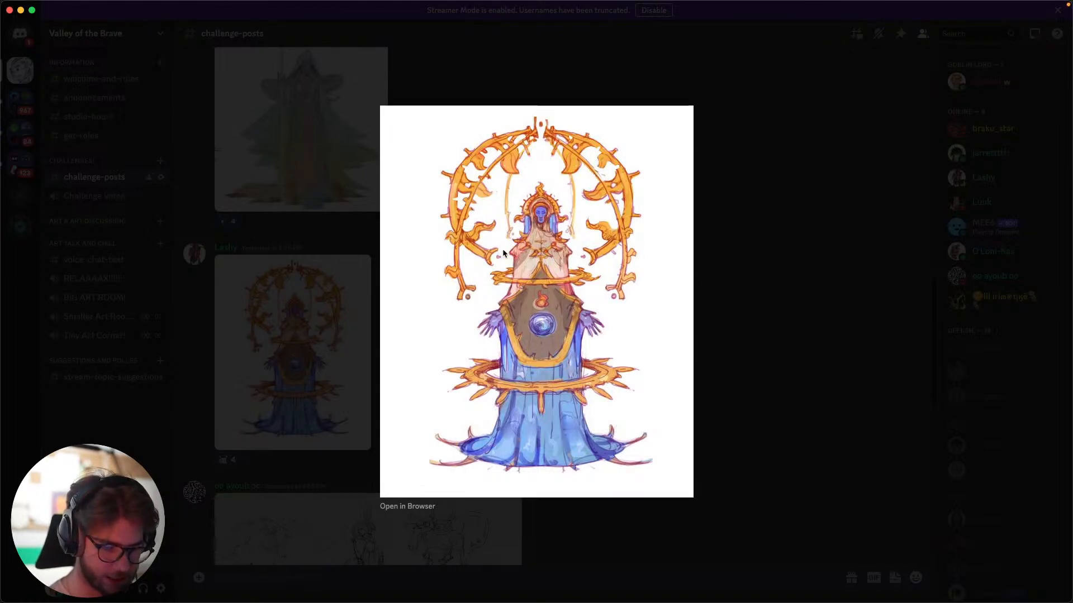
{"action": "left_click", "coordinate": [836, 268]}
View the line drawing of three insect warriors enlarged in the last challenge post.
{"action": "scroll", "coordinate": [694, 354], "scroll_direction": "down", "scroll_amount": 7}
{"action": "left_click", "coordinate": [446, 162]}
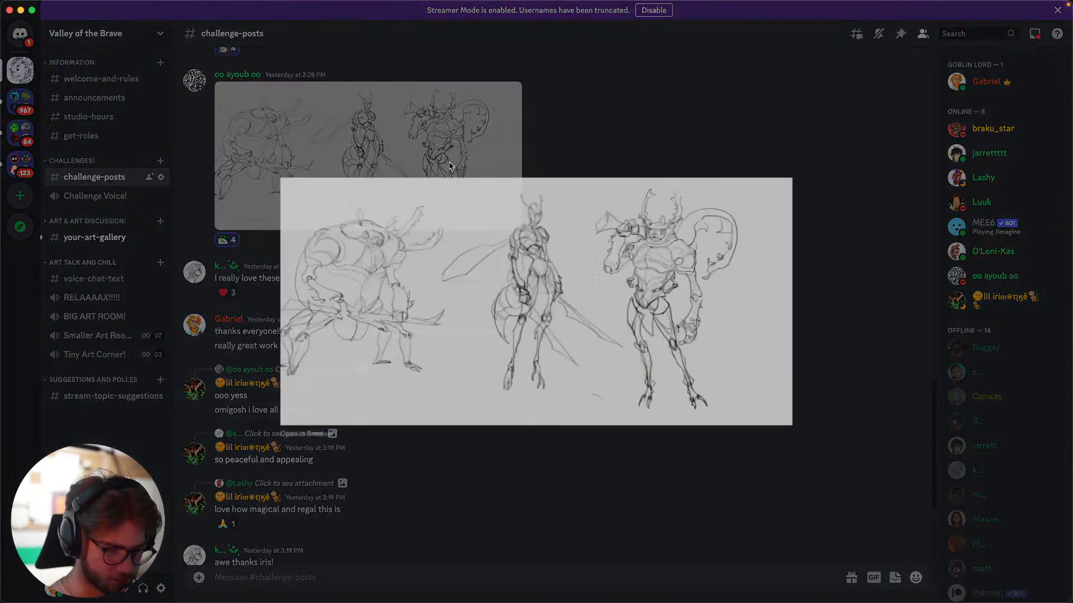
{"action": "left_click", "coordinate": [842, 250]}
Look through the replies below the challenge artworks and return to the insect warriors post.
{"action": "scroll", "coordinate": [687, 362], "scroll_direction": "down", "scroll_amount": 4}
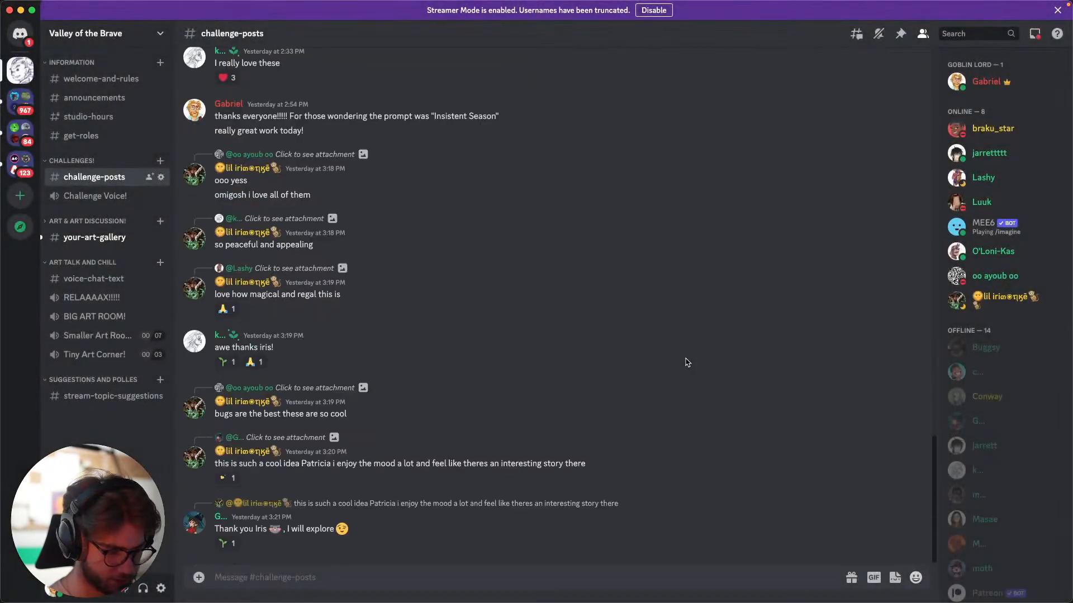
{"action": "scroll", "coordinate": [581, 378], "scroll_direction": "up", "scroll_amount": 7}
{"action": "scroll", "coordinate": [584, 375], "scroll_direction": "down", "scroll_amount": 1}
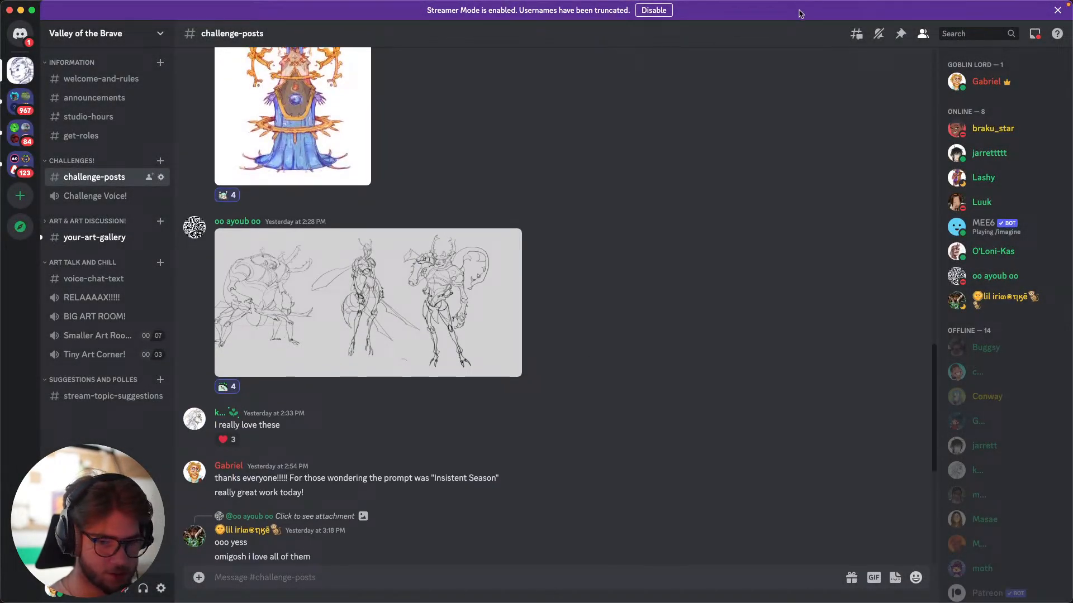
Switch to Photoshop with the Myōbu concept sheet and select Layer 51 from the large fox portrait.
{"action": "key", "text": "ctrl+Right"}
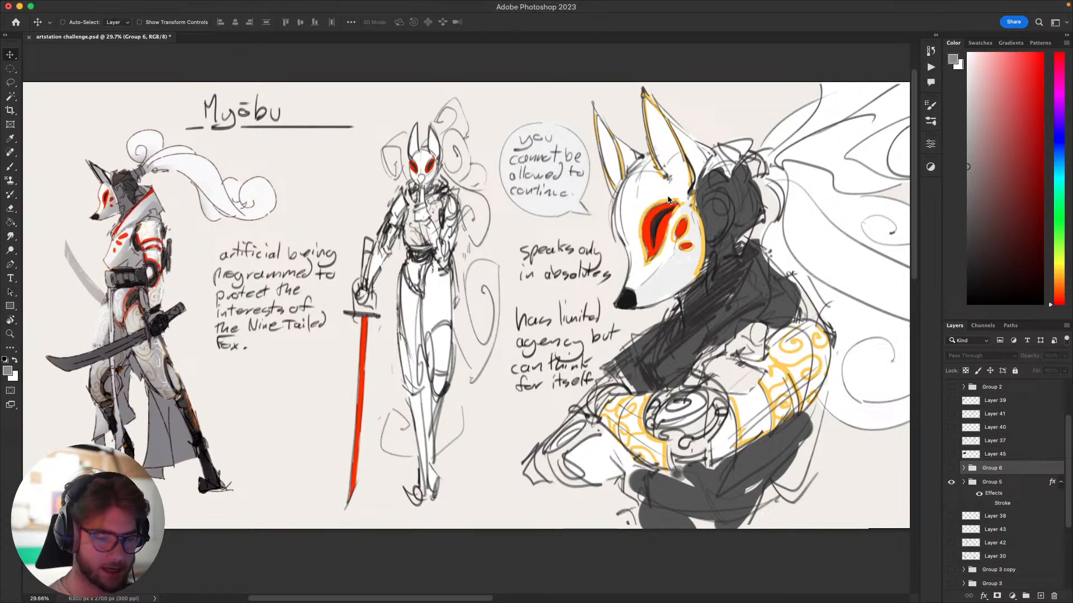
{"action": "scroll", "coordinate": [671, 223], "scroll_direction": "down", "scroll_amount": 2}
{"action": "scroll", "coordinate": [673, 233], "scroll_direction": "up", "scroll_amount": 3}
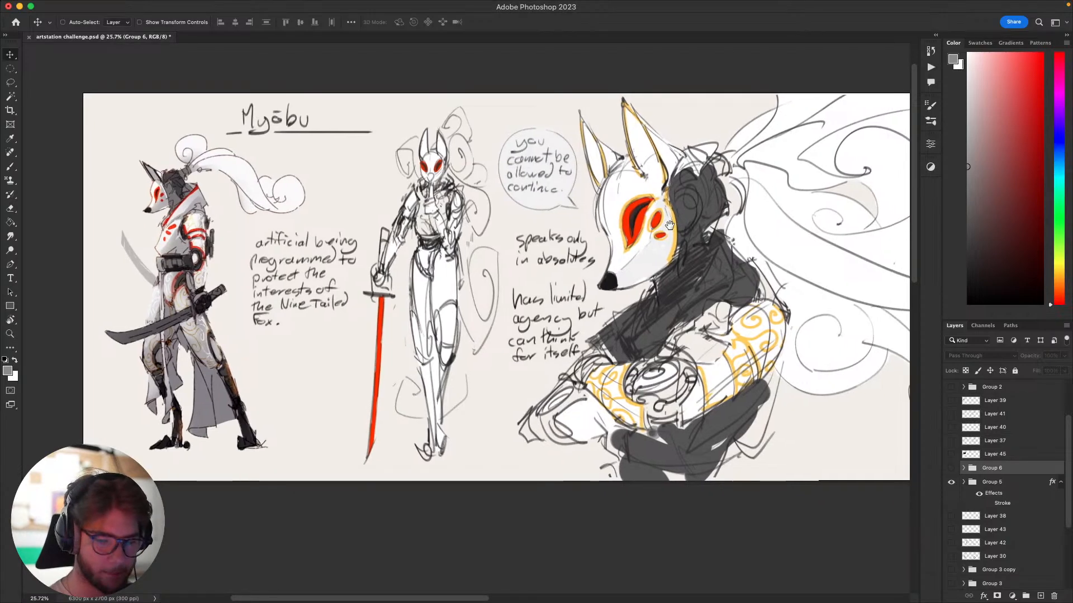
{"action": "key", "text": "b"}
{"action": "left_click_drag", "start_coordinate": [677, 228], "coordinate": [669, 236]}
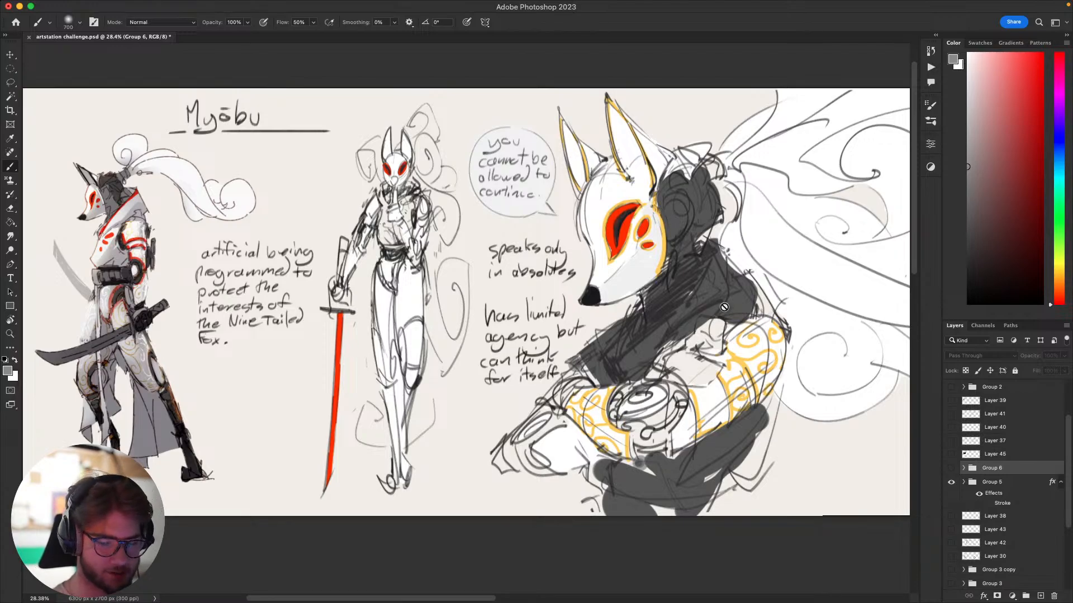
{"action": "key", "text": "v"}
{"action": "mouse_move", "coordinate": [726, 307]}
{"action": "left_mouse_down"}
{"action": "mouse_move", "coordinate": [682, 316]}
{"action": "mouse_move", "coordinate": [677, 338]}
{"action": "left_mouse_up"}
{"action": "left_click", "coordinate": [697, 317], "text": "ctrl"}
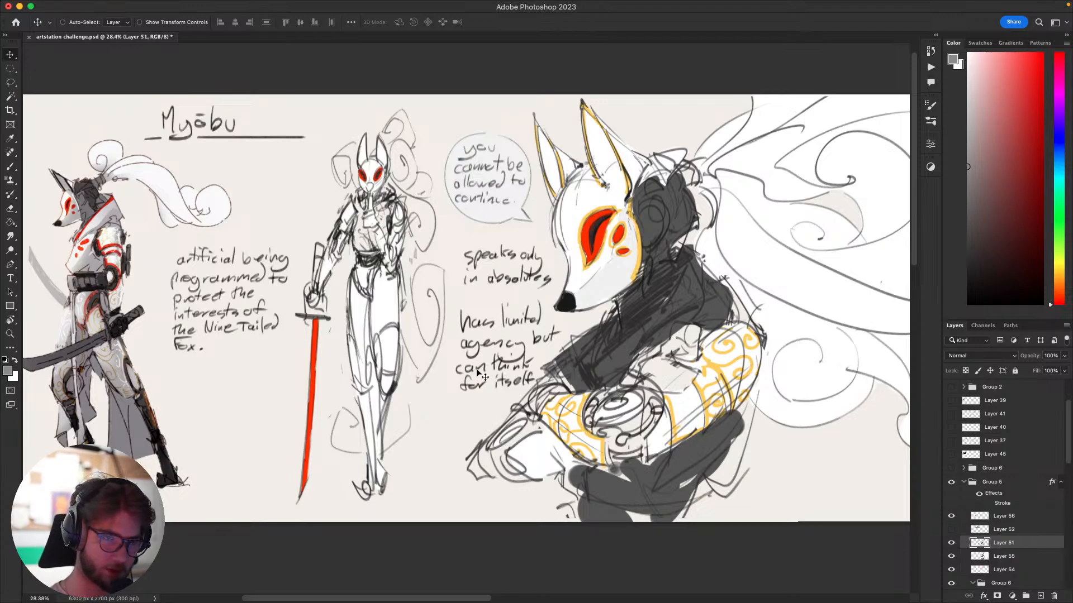
Select Group 5, the group holding the Myōbu artwork, and bring the whole sheet into view.
{"action": "key", "text": "super+Tab"}
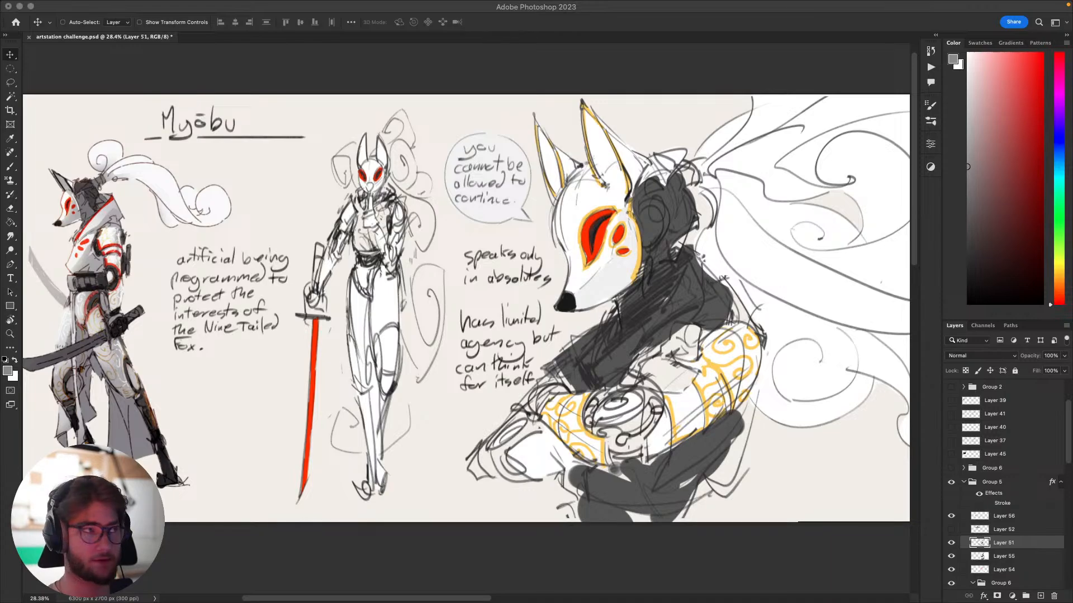
{"action": "left_click", "coordinate": [688, 272]}
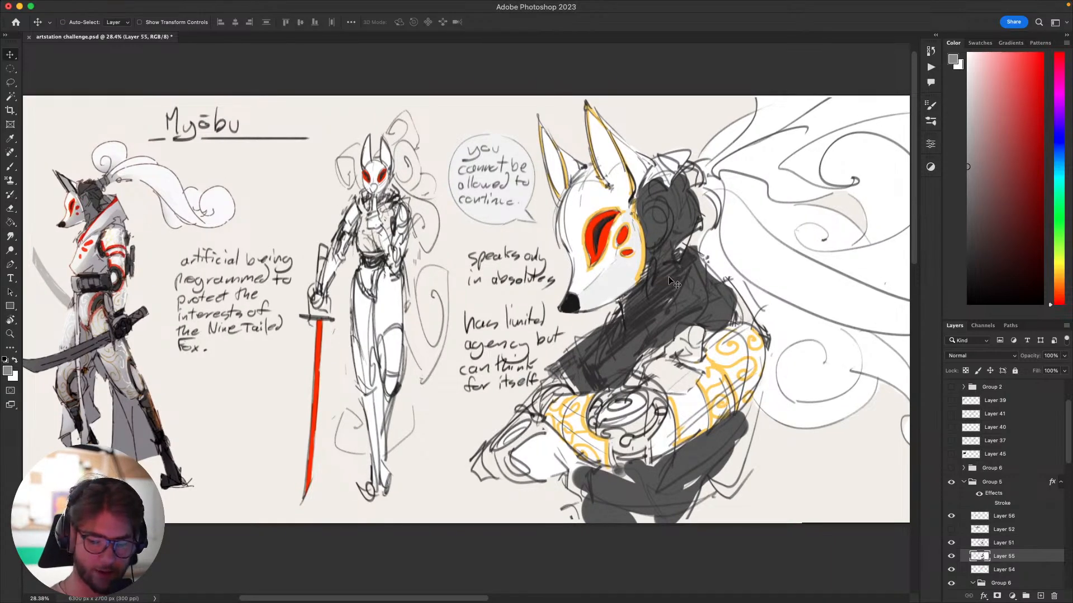
{"action": "left_click", "coordinate": [992, 482]}
{"action": "left_click_drag", "start_coordinate": [705, 433], "coordinate": [714, 441]}
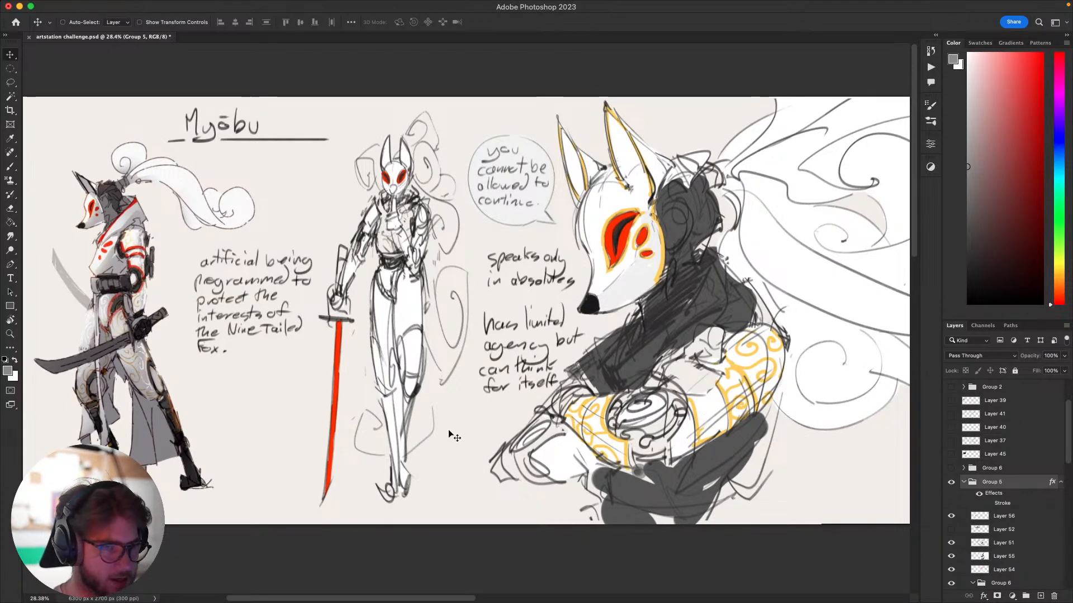
{"action": "left_click_drag", "start_coordinate": [641, 422], "coordinate": [657, 403]}
{"action": "scroll", "coordinate": [637, 424], "scroll_direction": "down", "scroll_amount": 3}
{"action": "scroll", "coordinate": [653, 416], "scroll_direction": "up", "scroll_amount": 1}
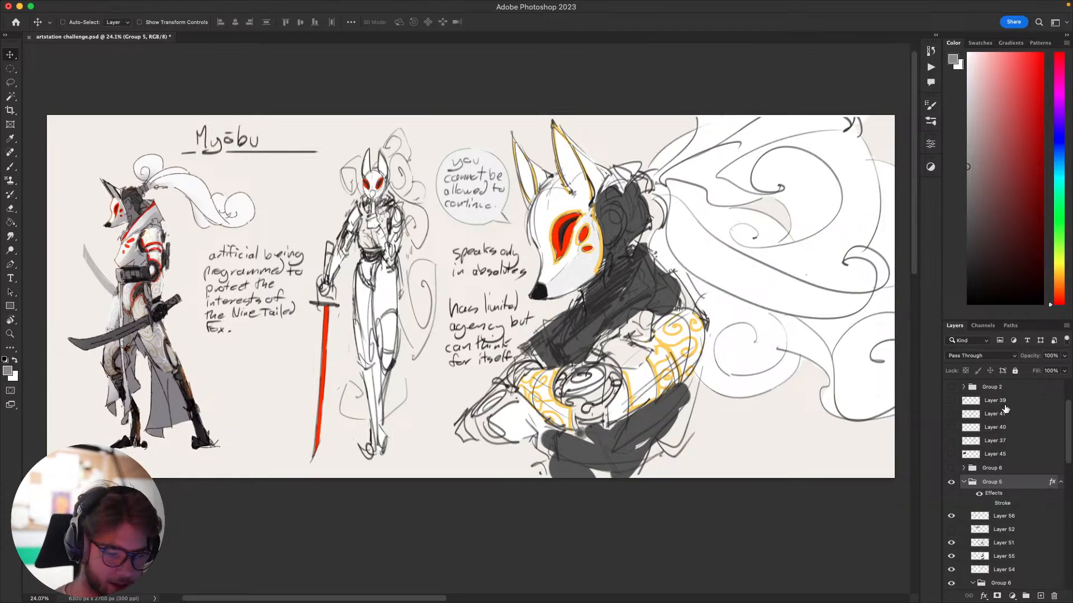
Sample the layers under the portrait's arm, then reselect Group 5 and collapse it.
{"action": "left_click", "coordinate": [643, 333], "text": "super"}
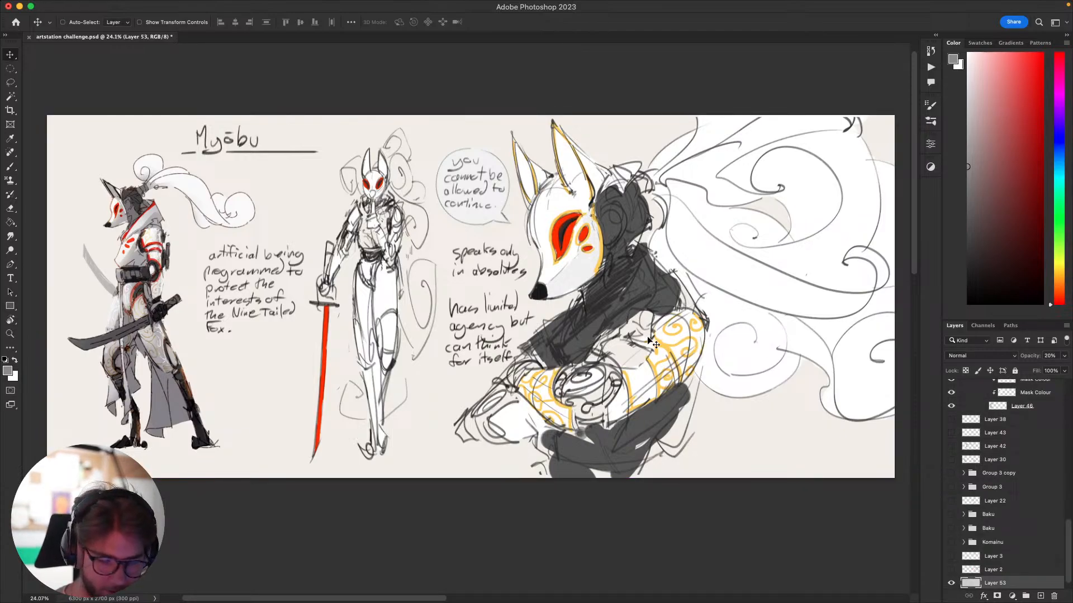
{"action": "left_click", "coordinate": [673, 374], "text": "super"}
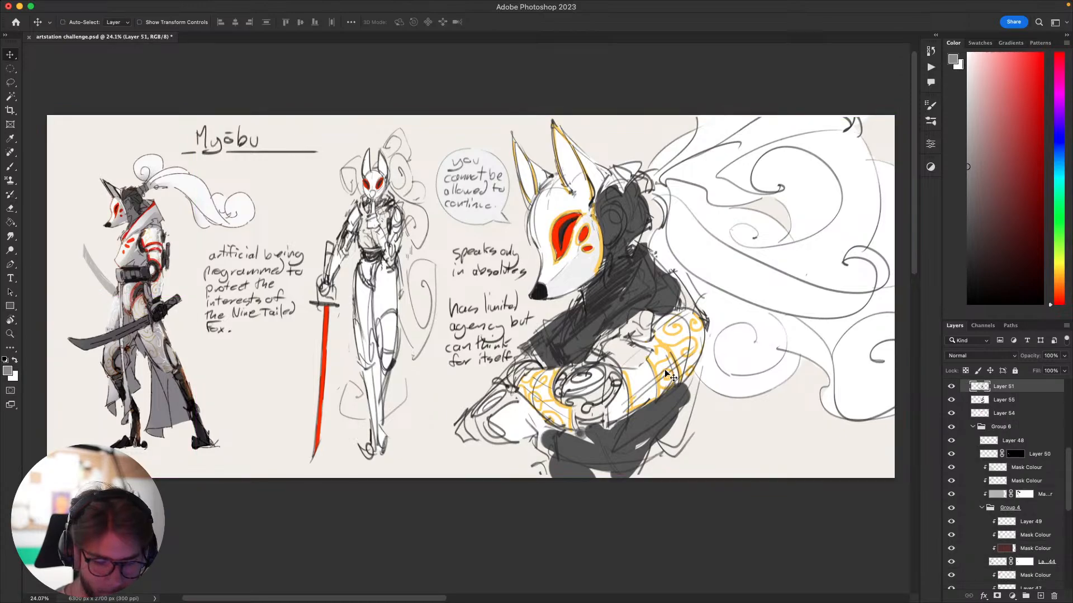
{"action": "left_click_drag", "start_coordinate": [673, 362], "coordinate": [669, 378]}
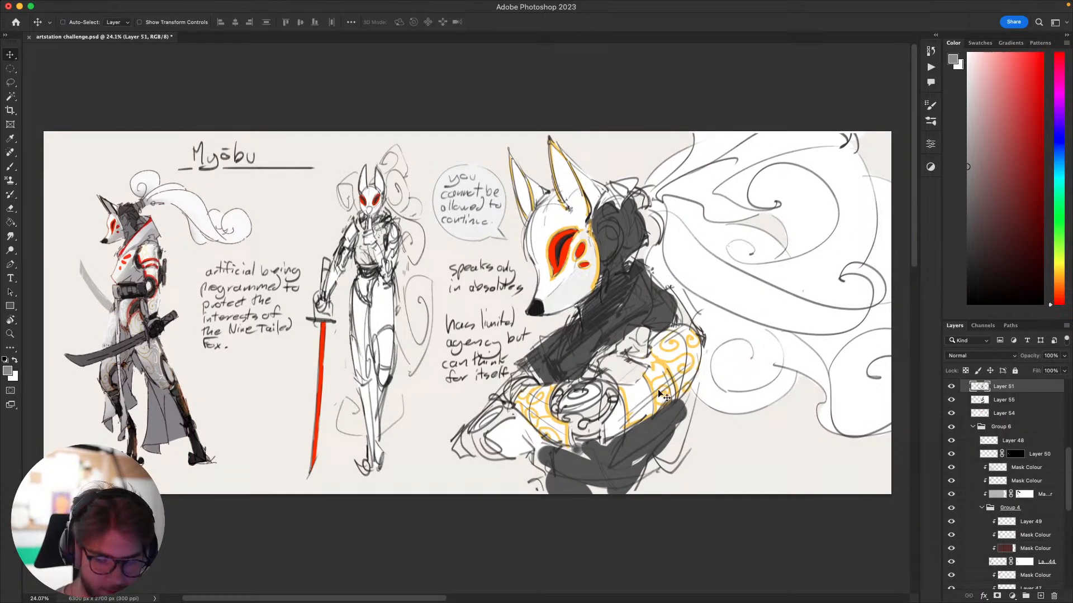
{"action": "scroll", "coordinate": [984, 441], "scroll_direction": "up", "scroll_amount": 5}
{"action": "left_click", "coordinate": [991, 421]}
{"action": "left_click", "coordinate": [964, 421]}
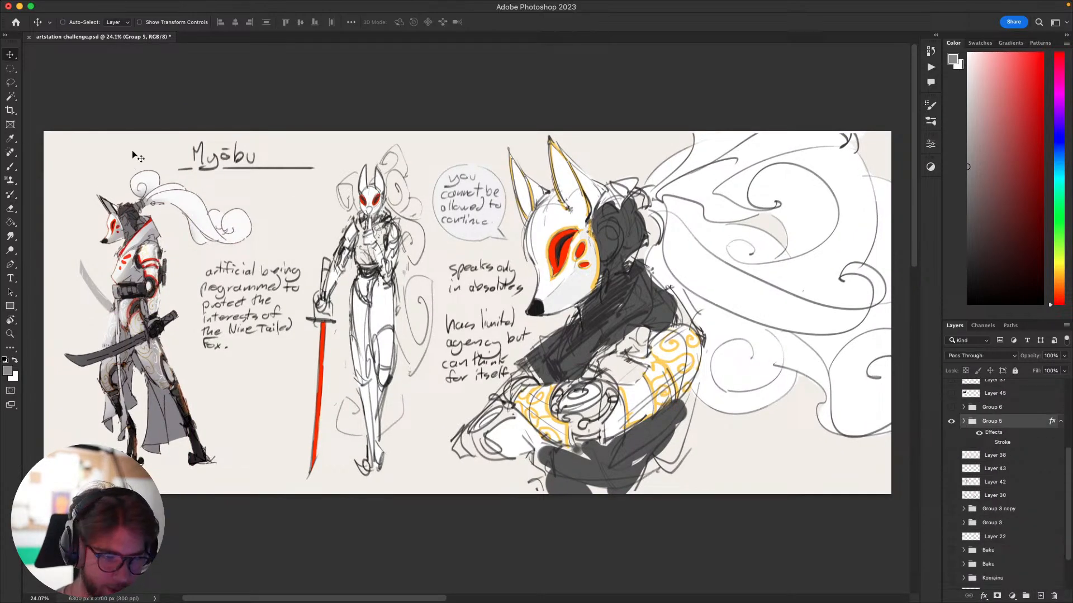
Hide Group 5 so the Myōbu artwork is removed from the canvas.
{"action": "left_click_drag", "start_coordinate": [647, 257], "coordinate": [639, 205]}
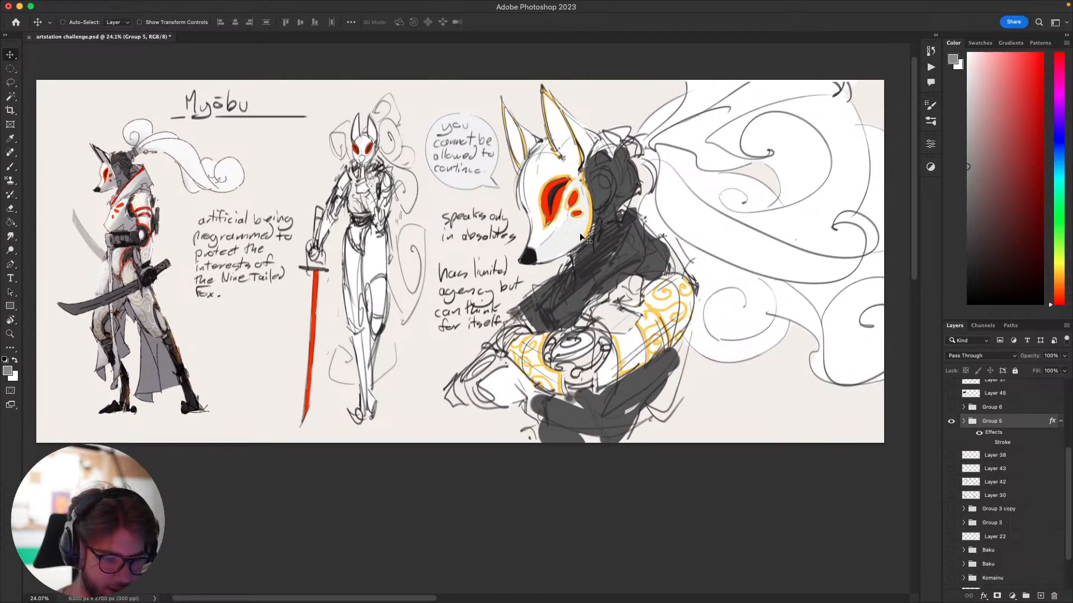
{"action": "left_click_drag", "start_coordinate": [666, 296], "coordinate": [686, 307]}
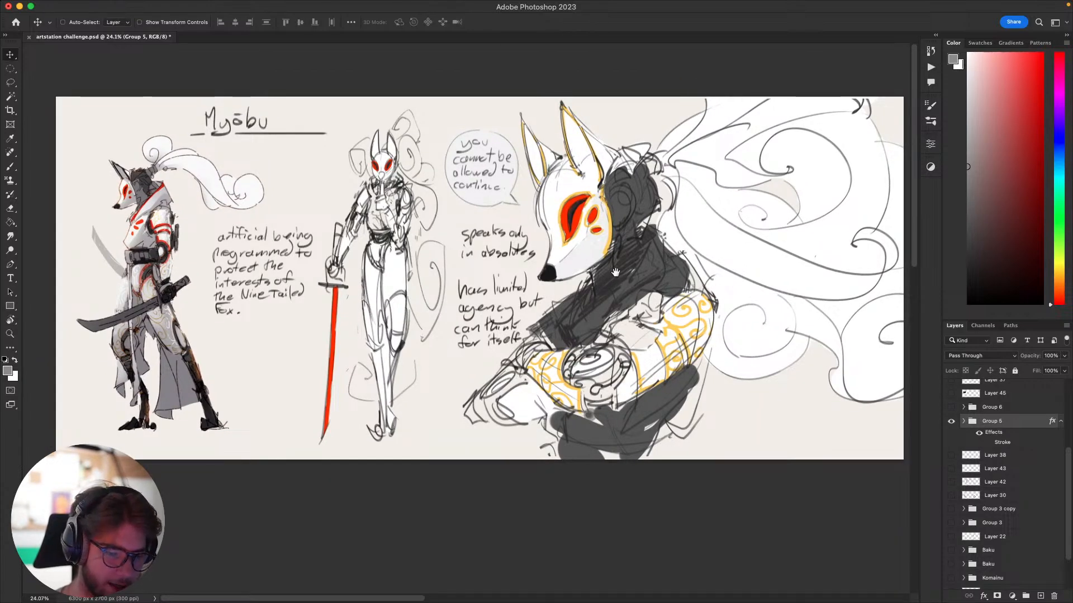
{"action": "mouse_move", "coordinate": [617, 278]}
{"action": "left_mouse_down"}
{"action": "mouse_move", "coordinate": [589, 299]}
{"action": "mouse_move", "coordinate": [602, 279]}
{"action": "mouse_move", "coordinate": [626, 281]}
{"action": "left_mouse_up"}
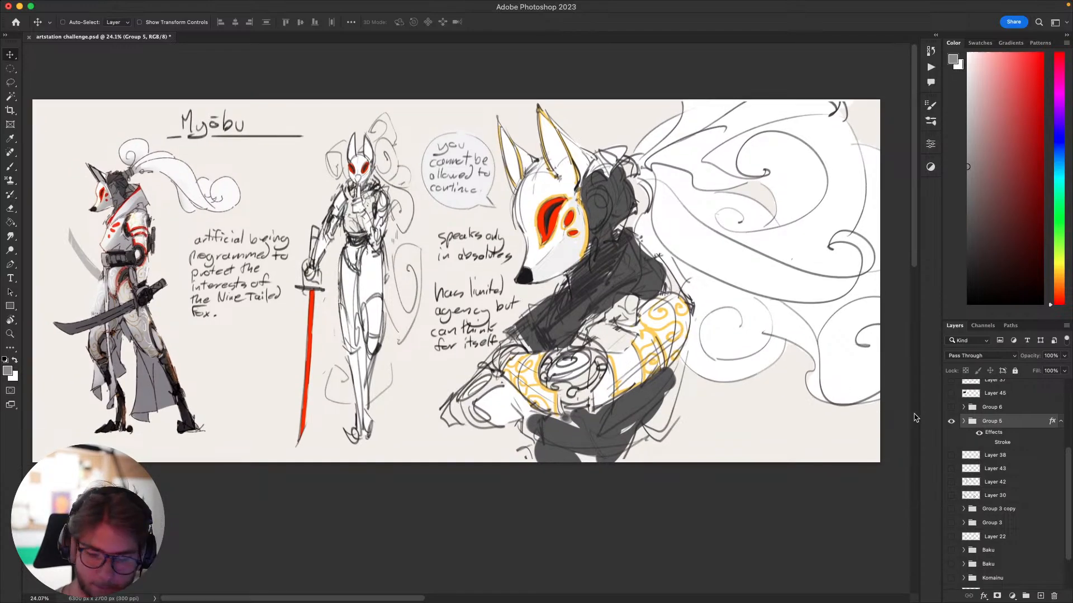
{"action": "left_click", "coordinate": [951, 421]}
Preview Group 6 and Layers 38, 43, 42 and 30 one at a time, and leave Group 3 copy shown.
{"action": "left_click", "coordinate": [951, 409]}
{"action": "left_click", "coordinate": [951, 408]}
{"action": "left_click", "coordinate": [951, 455]}
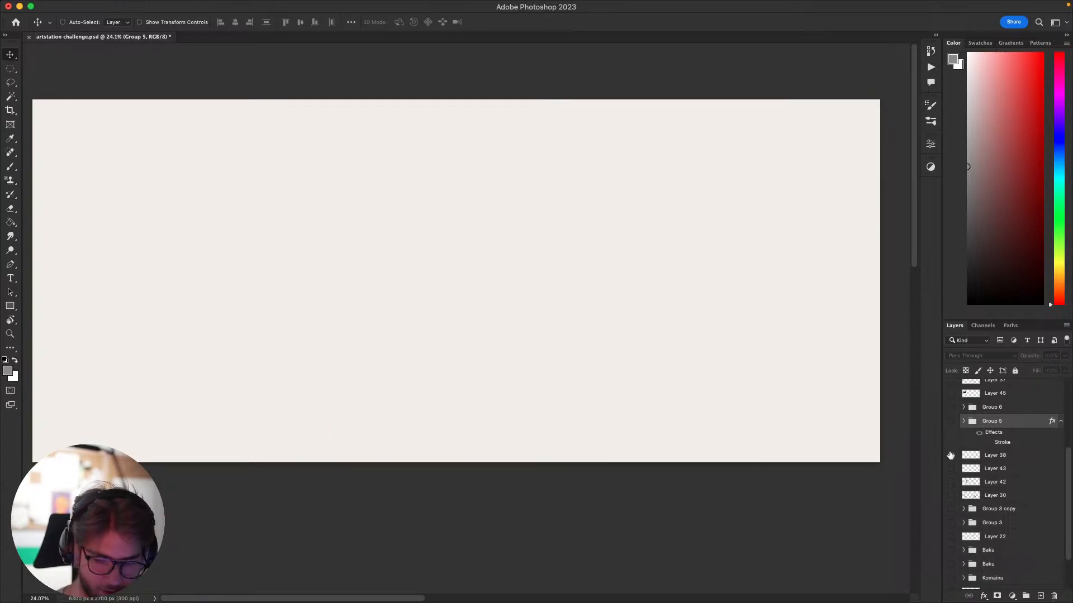
{"action": "left_click", "coordinate": [951, 455]}
{"action": "left_click", "coordinate": [951, 468]}
{"action": "left_click", "coordinate": [950, 469]}
{"action": "left_click", "coordinate": [950, 482]}
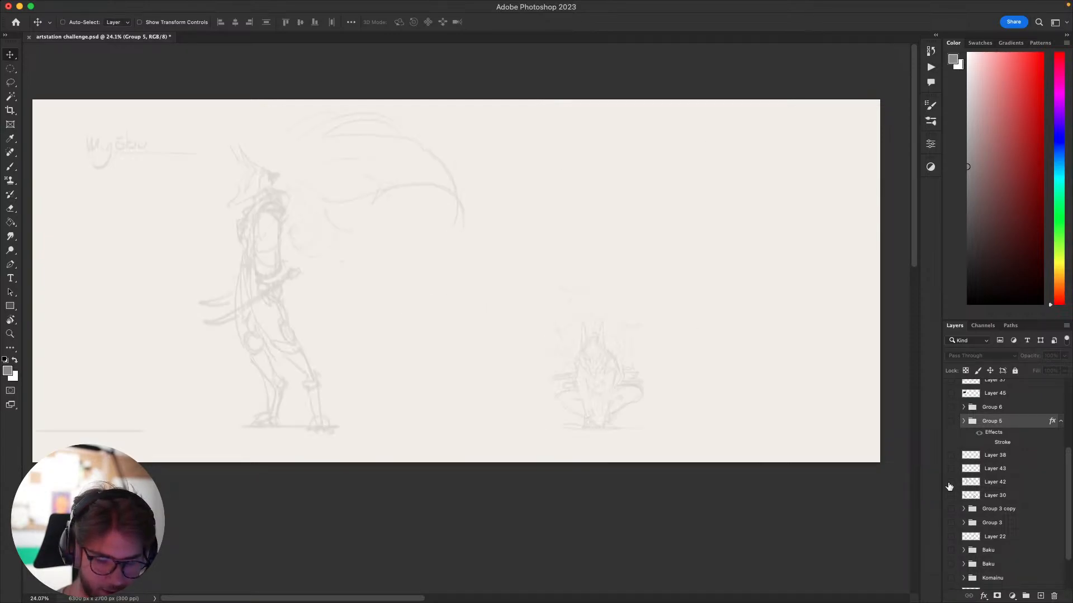
{"action": "left_click", "coordinate": [951, 482]}
{"action": "left_click", "coordinate": [952, 495]}
{"action": "left_click", "coordinate": [952, 496]}
{"action": "left_click", "coordinate": [951, 509]}
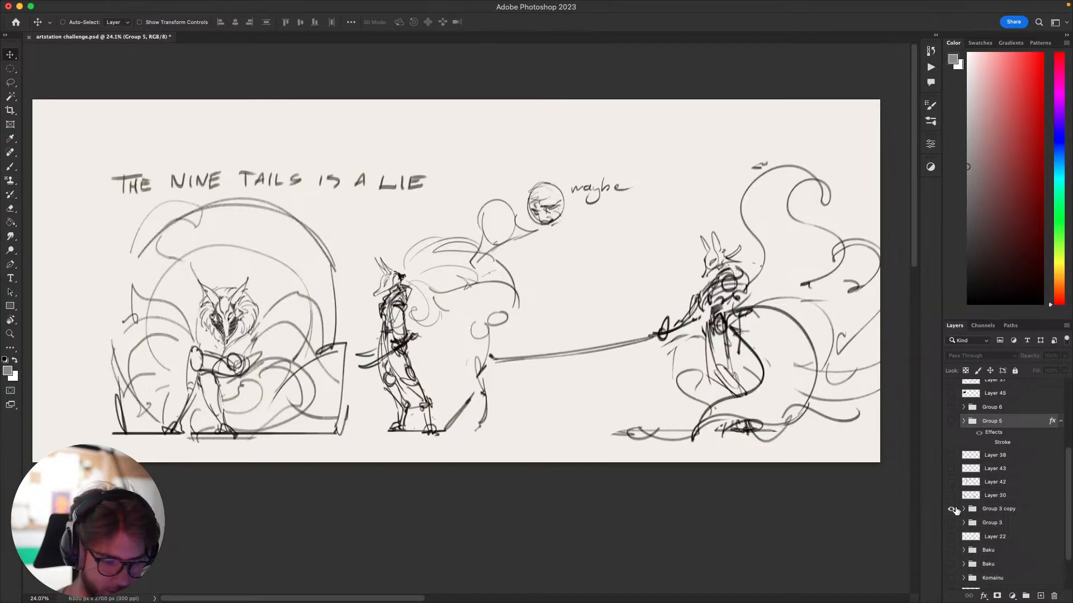
Examine the early fox character sketches under the heading "THE NINE TAILS IS A LIE".
{"action": "scroll", "coordinate": [567, 434], "scroll_direction": "left", "scroll_amount": 3}
{"action": "scroll", "coordinate": [680, 444], "scroll_direction": "left", "scroll_amount": 5}
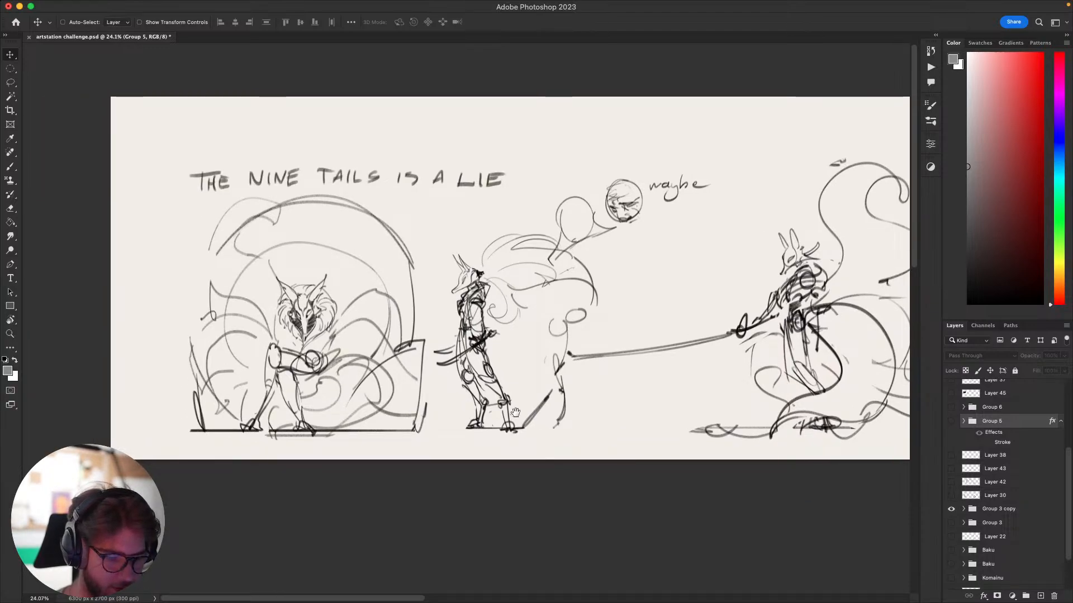
{"action": "scroll", "coordinate": [606, 218], "scroll_direction": "right", "scroll_amount": 6}
{"action": "scroll", "coordinate": [607, 218], "scroll_direction": "down", "scroll_amount": 3}
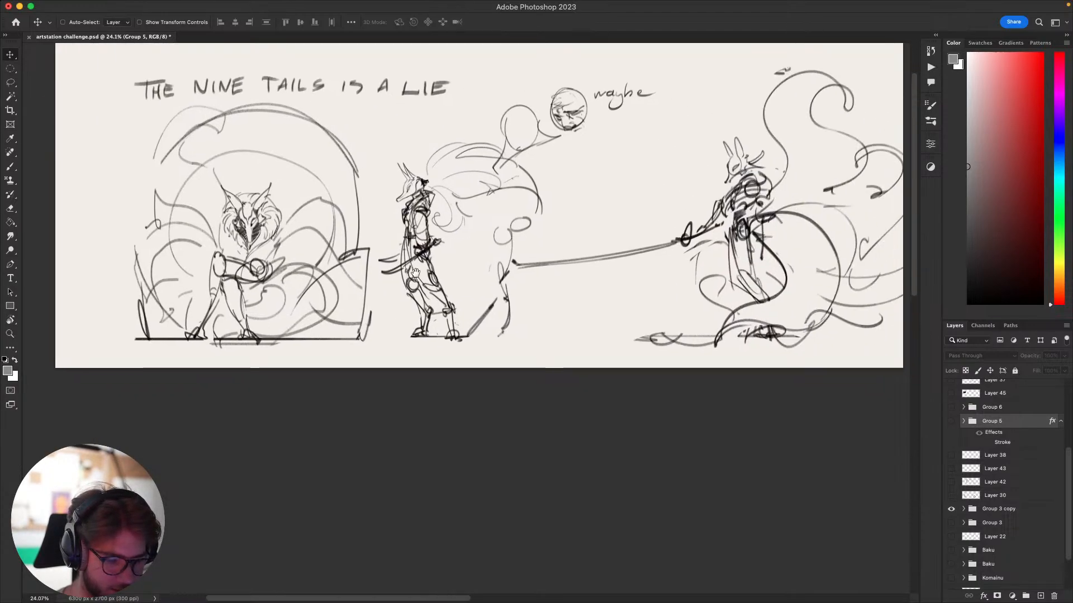
{"action": "left_click_drag", "start_coordinate": [374, 221], "coordinate": [338, 254]}
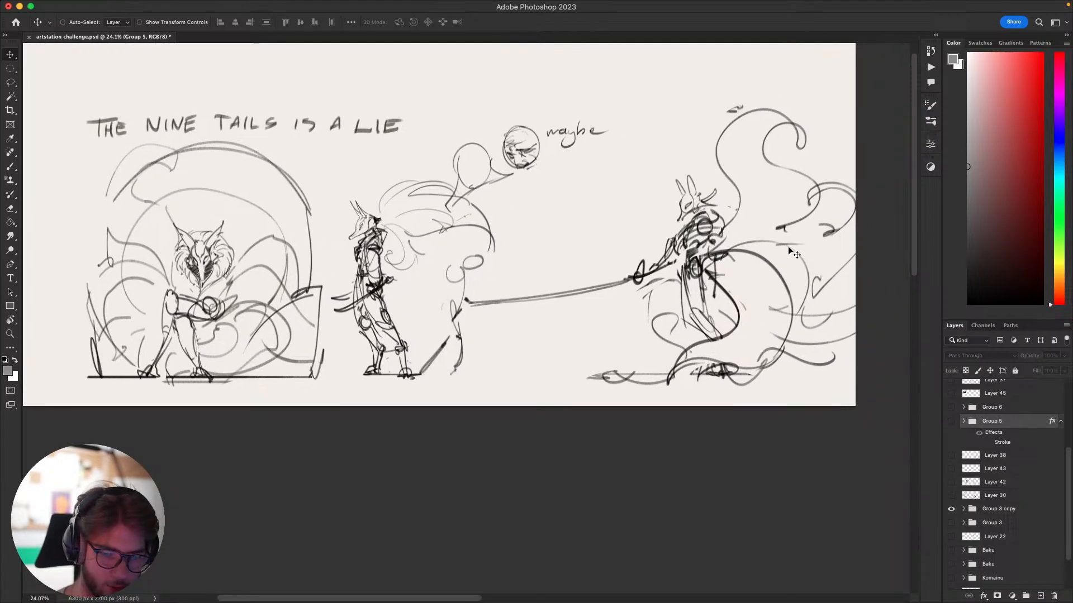
{"action": "left_click_drag", "start_coordinate": [266, 228], "coordinate": [251, 264]}
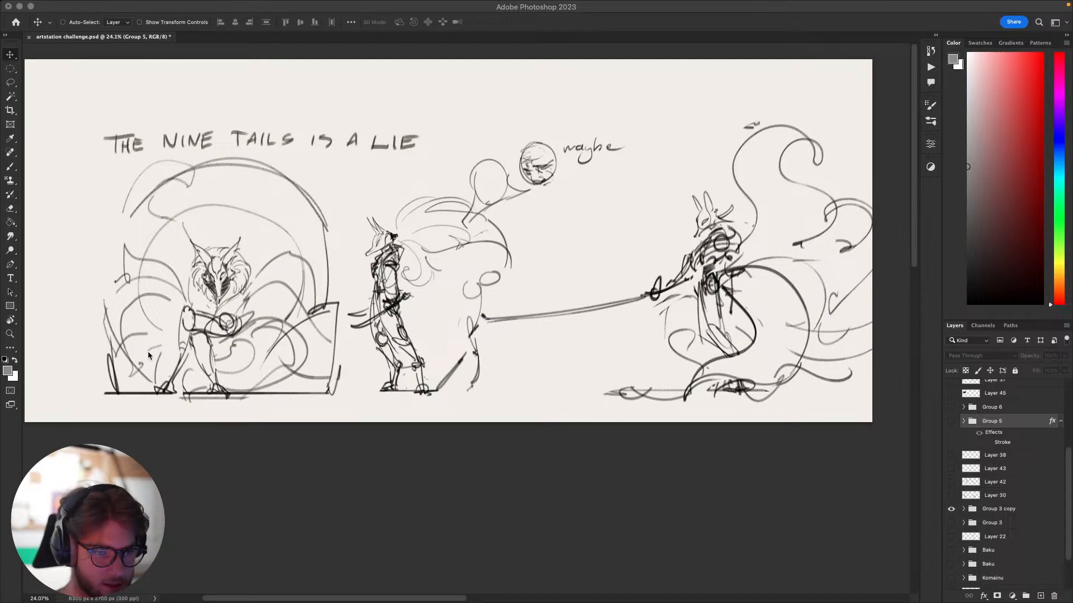
{"action": "left_click", "coordinate": [492, 366]}
{"action": "left_click_drag", "start_coordinate": [435, 370], "coordinate": [491, 420]}
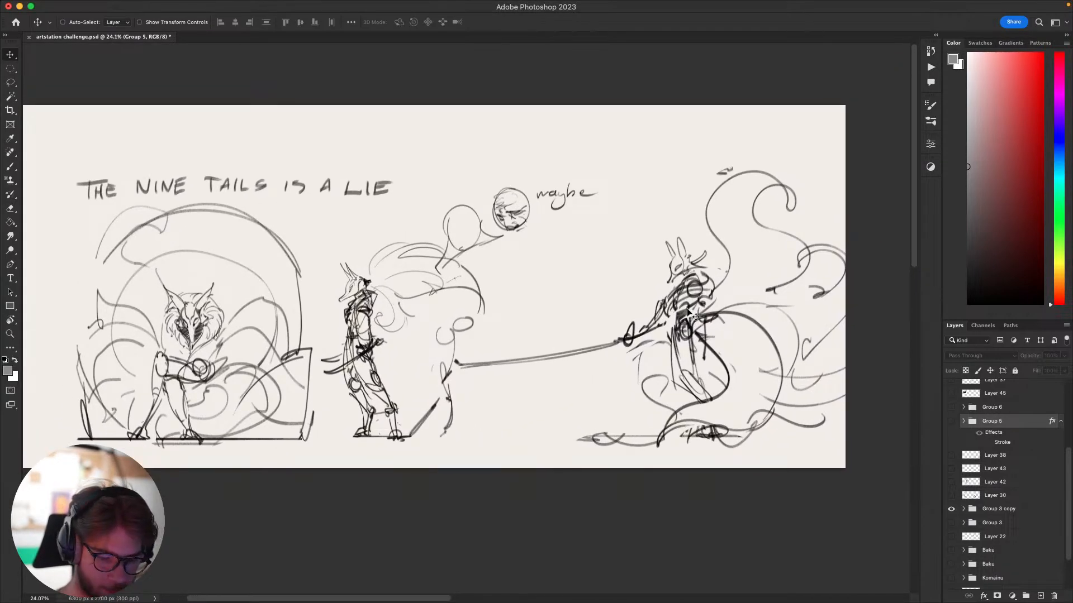
Select the Group 1 sketch layer inside Group 3 copy from the artwork, and collapse its parent group.
{"action": "left_click", "coordinate": [688, 324], "text": "ctrl"}
{"action": "left_click", "coordinate": [683, 322], "text": "ctrl"}
{"action": "left_click_drag", "start_coordinate": [684, 324], "coordinate": [687, 345]}
{"action": "left_click_drag", "start_coordinate": [671, 431], "coordinate": [739, 420]}
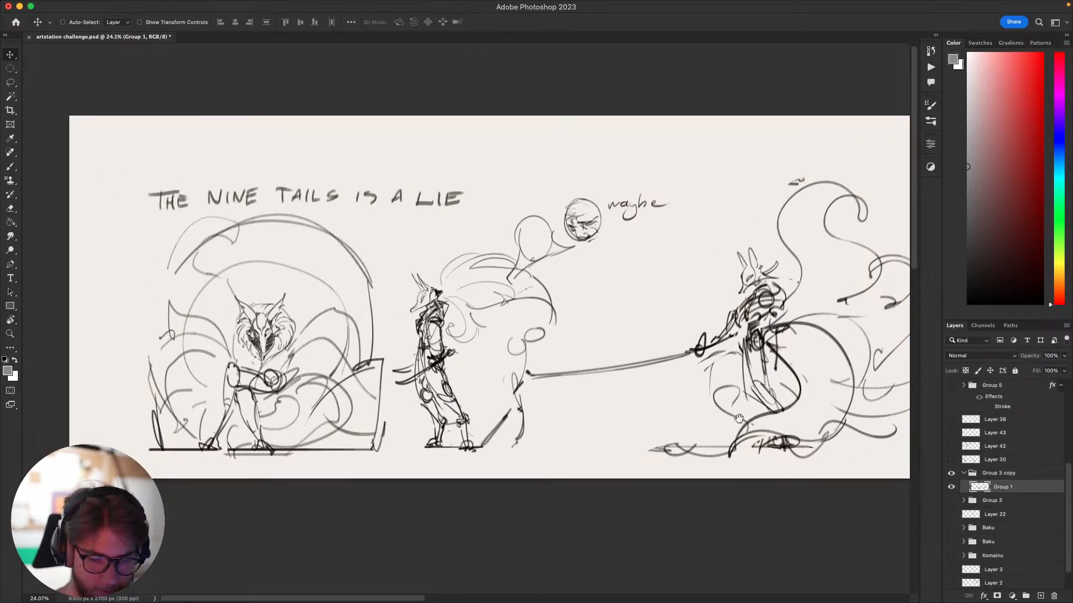
{"action": "left_click_drag", "start_coordinate": [810, 408], "coordinate": [669, 407]}
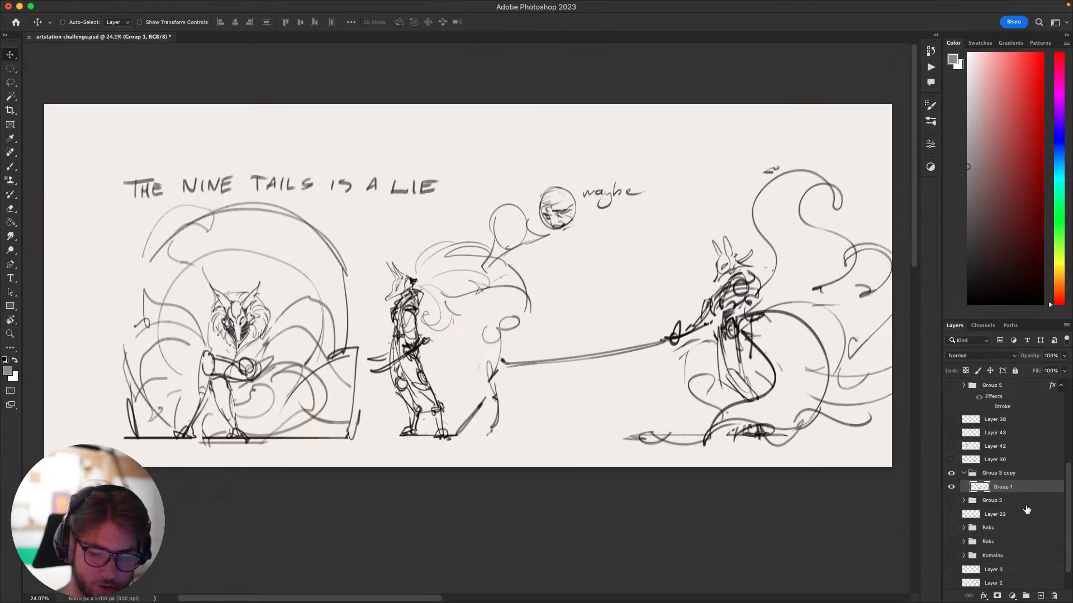
{"action": "left_click", "coordinate": [963, 474]}
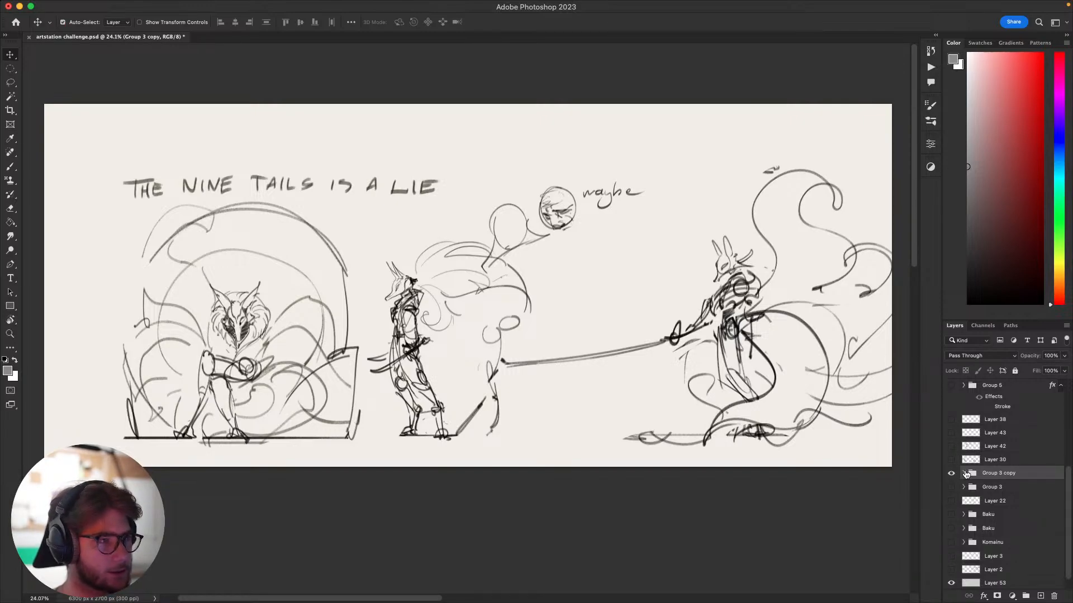
{"action": "key", "text": "super+Tab"}
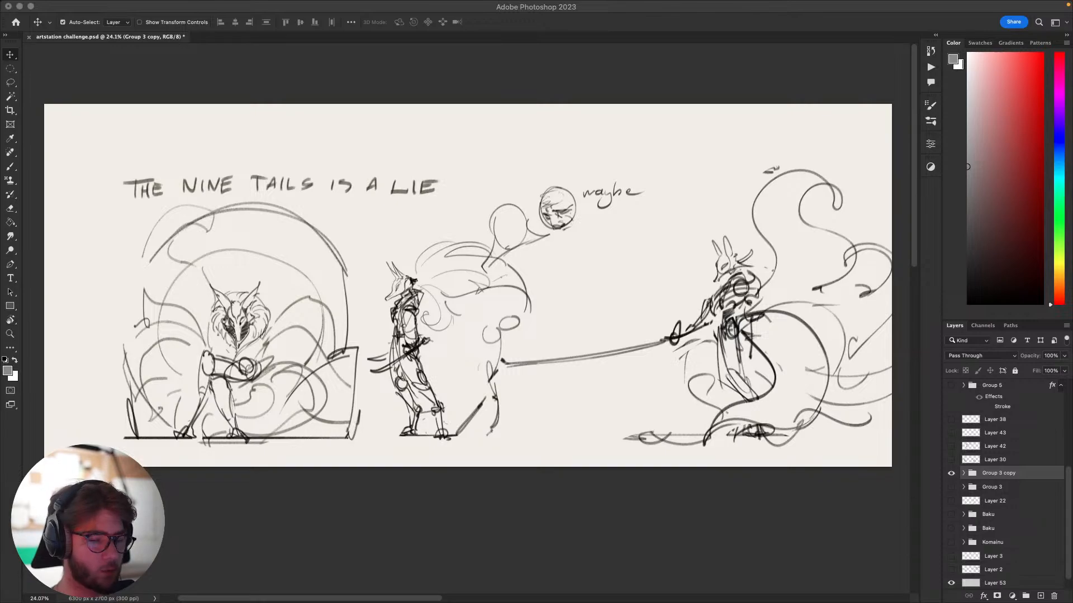
{"action": "left_click", "coordinate": [555, 269]}
{"action": "left_click_drag", "start_coordinate": [580, 280], "coordinate": [553, 280]}
{"action": "scroll", "coordinate": [553, 285], "scroll_direction": "down", "scroll_amount": 3}
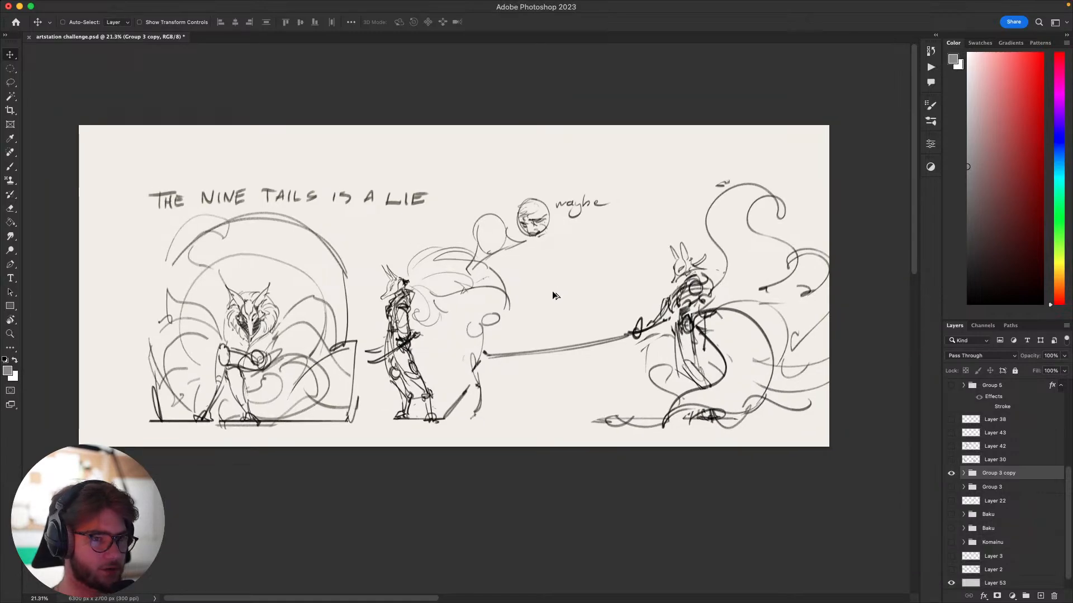
{"action": "scroll", "coordinate": [554, 298], "scroll_direction": "up", "scroll_amount": 1}
{"action": "mouse_move", "coordinate": [552, 297]}
{"action": "left_mouse_down"}
{"action": "mouse_move", "coordinate": [554, 286]}
{"action": "mouse_move", "coordinate": [541, 300]}
{"action": "left_mouse_up"}
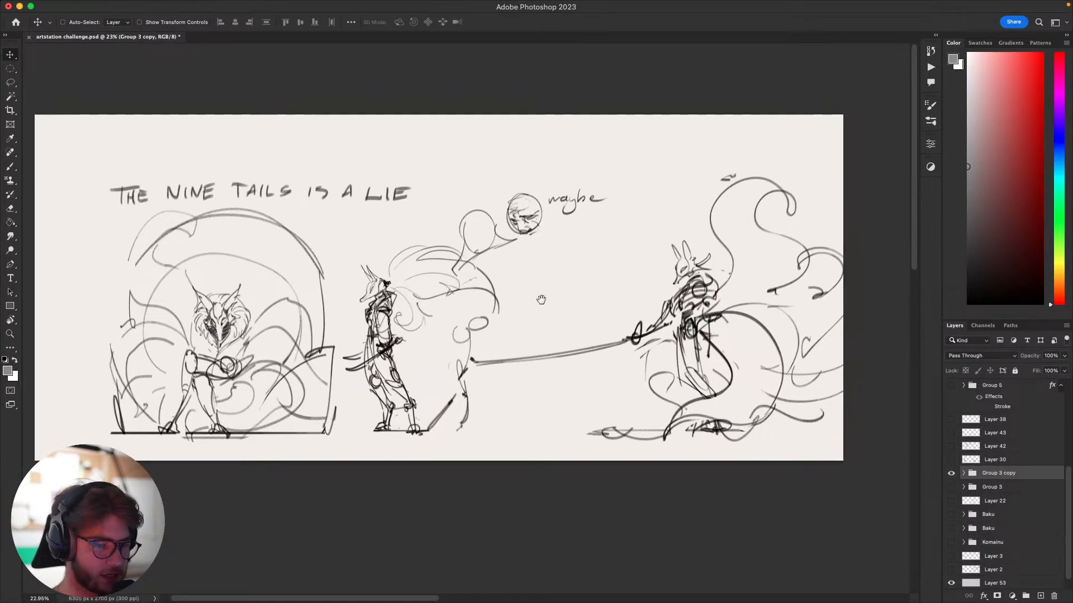
Hide Group 3 copy, and preview the upper Baku group and the Komainu group one at a time.
{"action": "scroll", "coordinate": [989, 453], "scroll_direction": "down", "scroll_amount": 2}
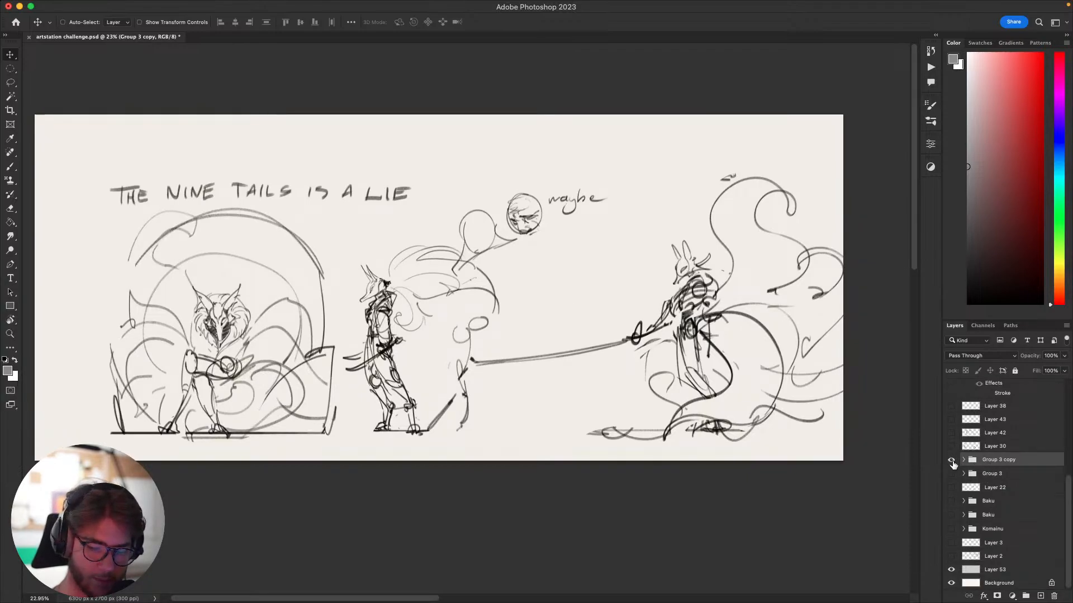
{"action": "left_click", "coordinate": [951, 460]}
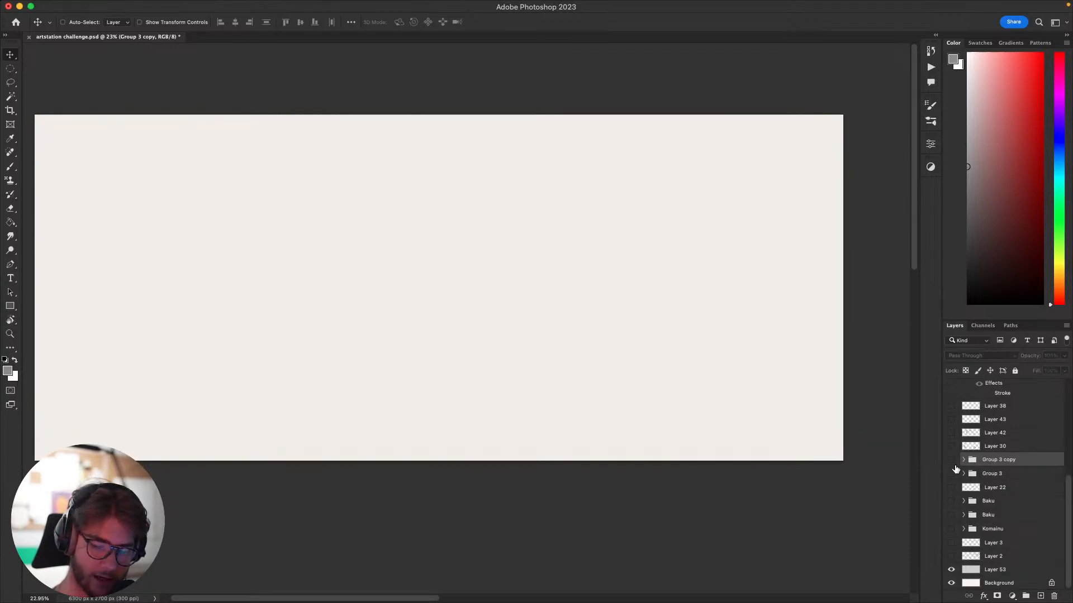
{"action": "left_click", "coordinate": [951, 501]}
{"action": "scroll", "coordinate": [748, 438], "scroll_direction": "up", "scroll_amount": 2}
{"action": "scroll", "coordinate": [749, 438], "scroll_direction": "left", "scroll_amount": 2}
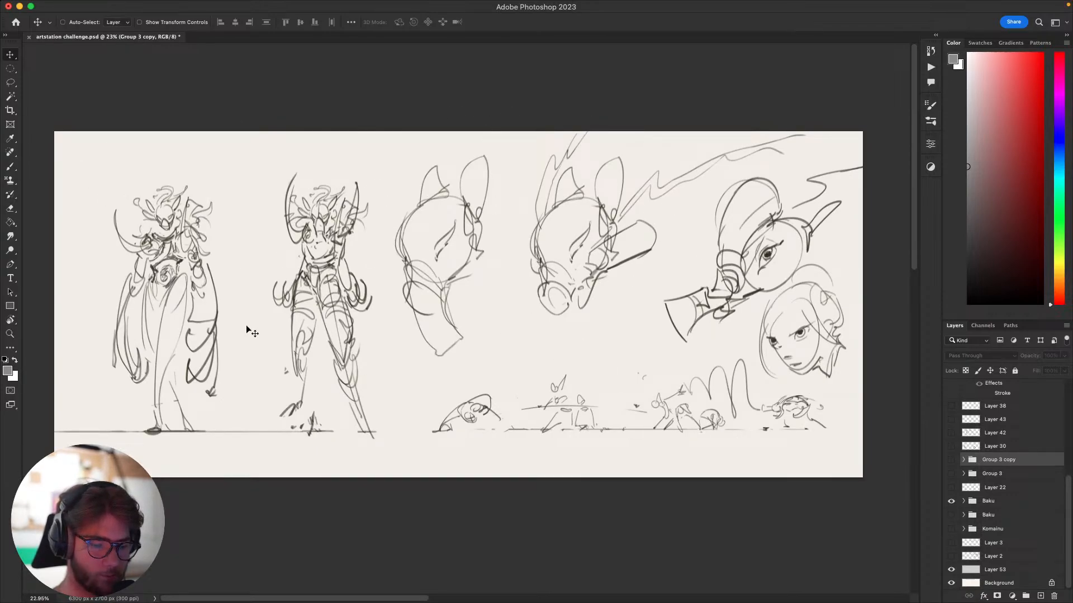
{"action": "left_click", "coordinate": [951, 501]}
{"action": "left_click", "coordinate": [951, 529]}
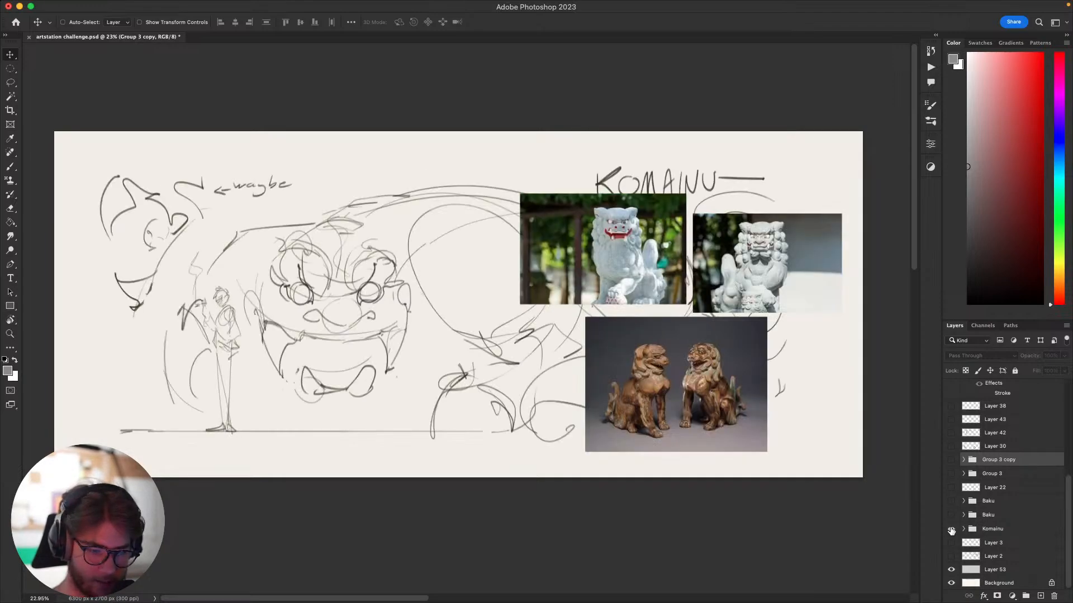
{"action": "left_click", "coordinate": [951, 529]}
Preview the creature sketch in Group 2 and the contents of Layer 39 one at a time.
{"action": "scroll", "coordinate": [951, 479], "scroll_direction": "up", "scroll_amount": 5}
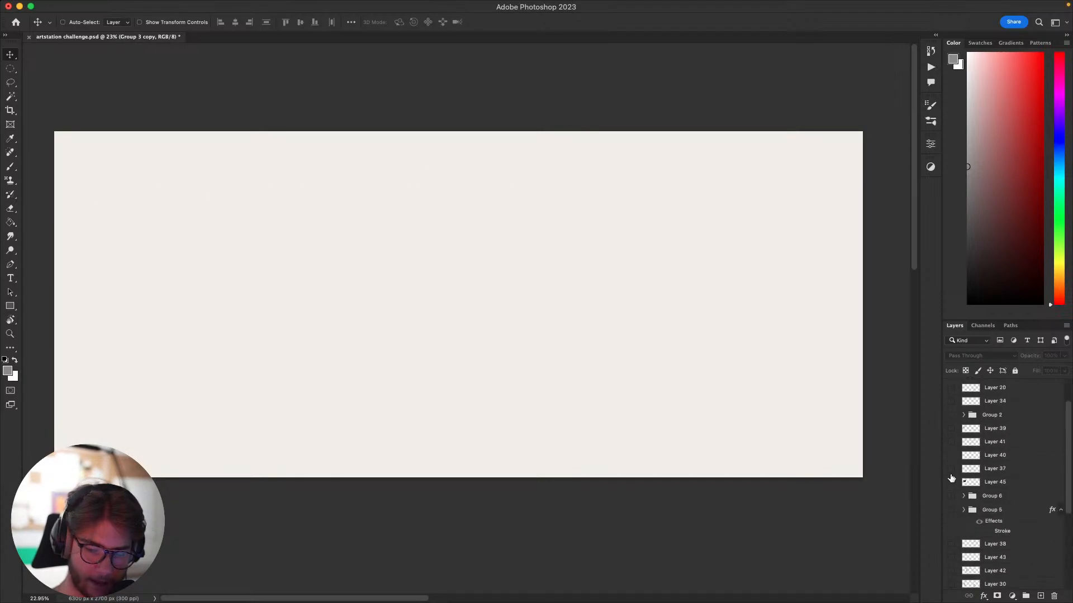
{"action": "left_click", "coordinate": [951, 453]}
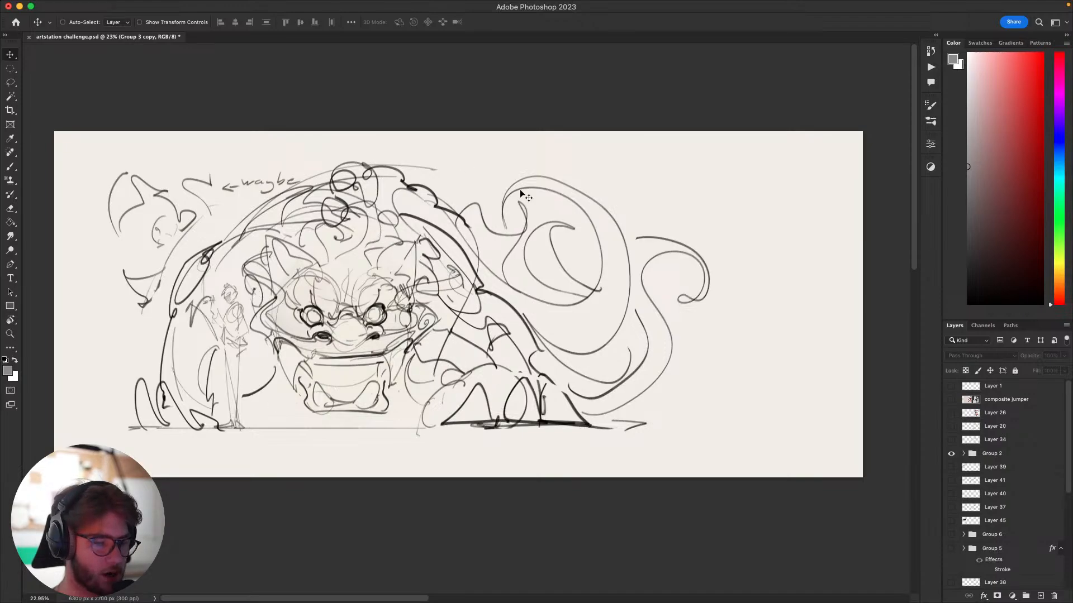
{"action": "left_click", "coordinate": [951, 454]}
{"action": "left_click", "coordinate": [951, 467]}
{"action": "left_click", "coordinate": [951, 467]}
Show Layer 41 and examine its fox head, mask and armoured arm sketches.
{"action": "left_click", "coordinate": [951, 481]}
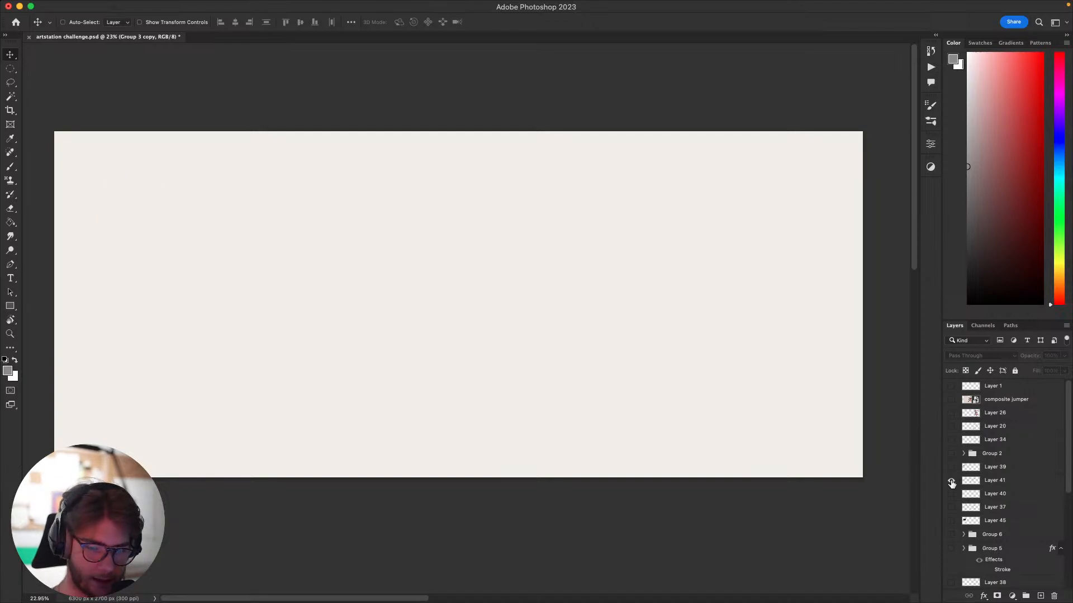
{"action": "left_click", "coordinate": [951, 480]}
{"action": "left_click", "coordinate": [951, 480]}
{"action": "left_click", "coordinate": [951, 481]}
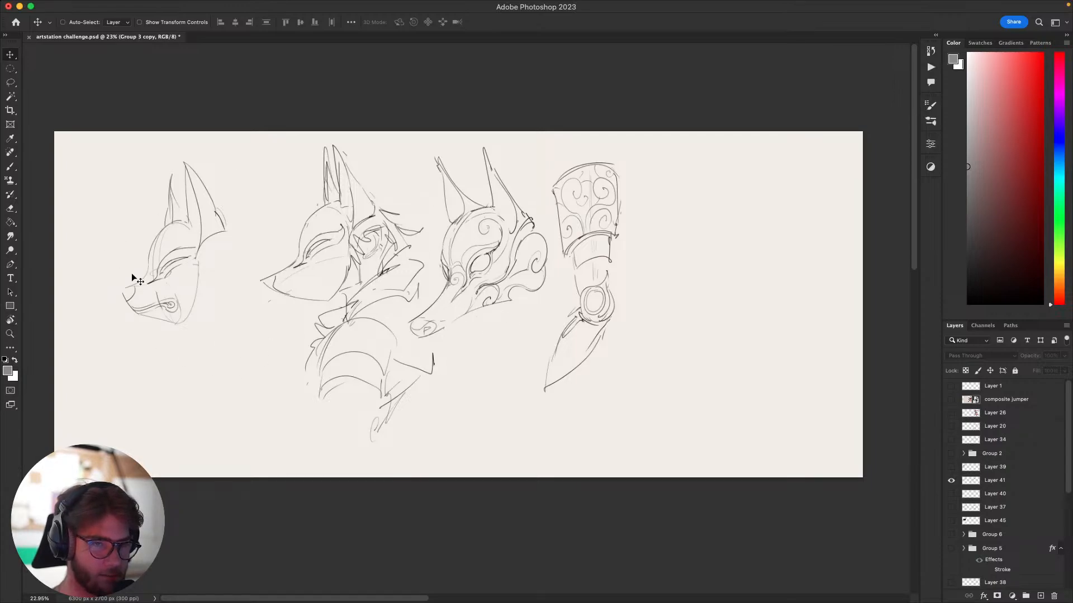
{"action": "mouse_move", "coordinate": [581, 297]}
{"action": "left_mouse_down"}
{"action": "mouse_move", "coordinate": [659, 309]}
{"action": "mouse_move", "coordinate": [589, 315]}
{"action": "left_mouse_up"}
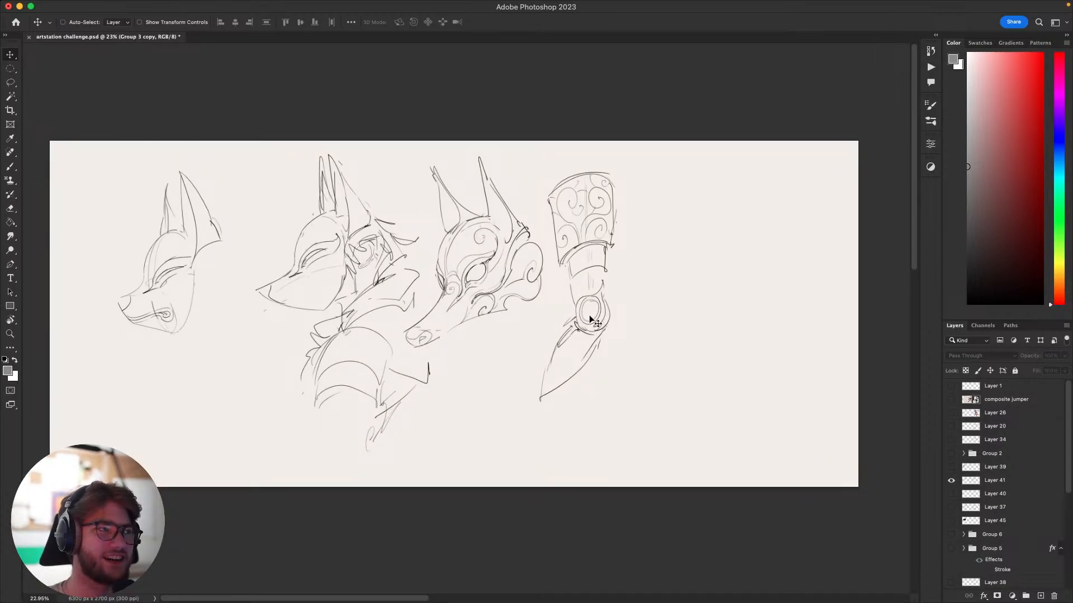
{"action": "left_click_drag", "start_coordinate": [602, 323], "coordinate": [606, 330]}
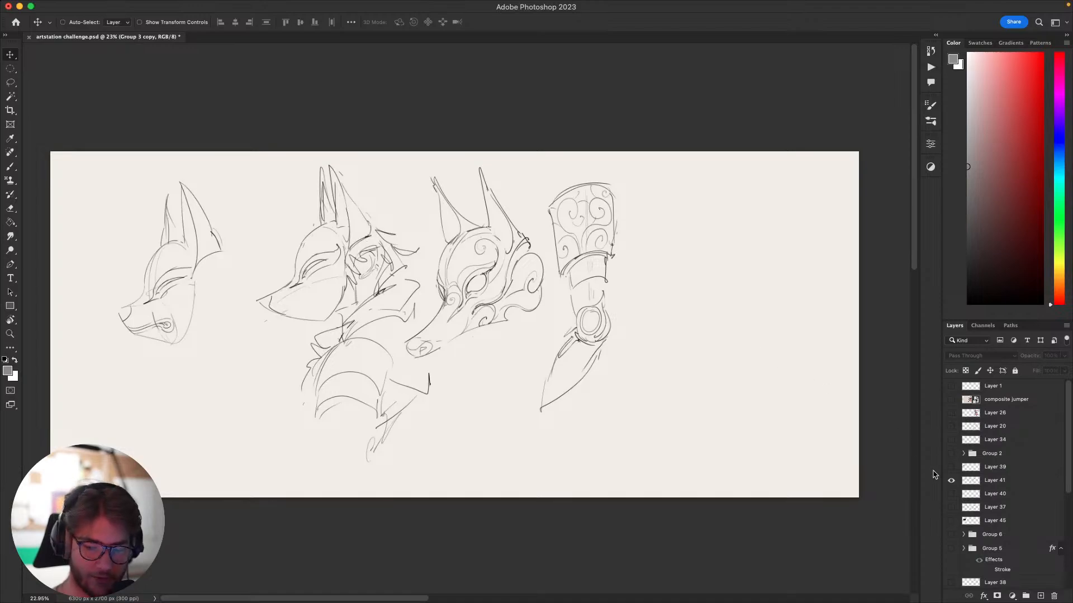
Hide Layer 41, and preview Layers 40 and 37 one at a time.
{"action": "left_click", "coordinate": [951, 480]}
{"action": "left_click", "coordinate": [951, 493]}
{"action": "left_click", "coordinate": [951, 494]}
{"action": "left_click", "coordinate": [952, 507]}
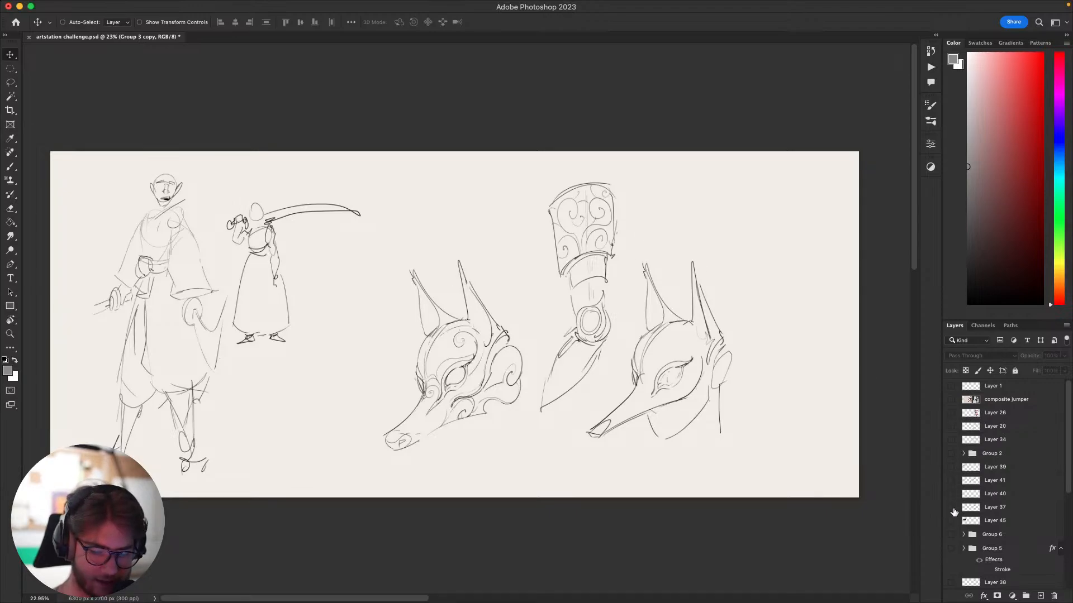
{"action": "left_click", "coordinate": [951, 508]}
Show Group 6, examine the coloured standing fox warrior up close, and hide the group again.
{"action": "left_click", "coordinate": [951, 534]}
{"action": "scroll", "coordinate": [358, 225], "scroll_direction": "up", "scroll_amount": 3}
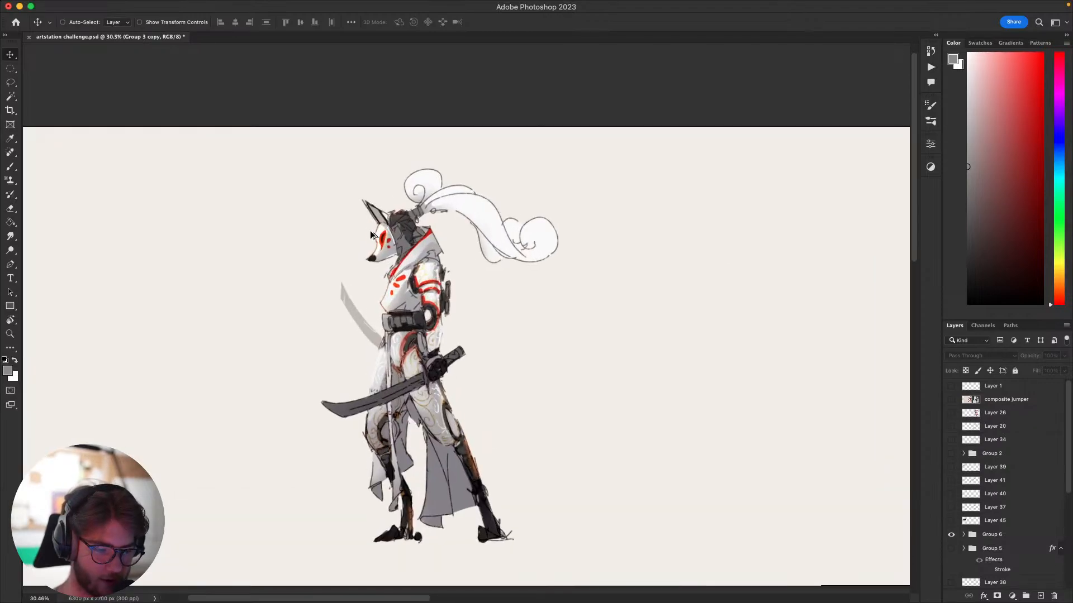
{"action": "scroll", "coordinate": [386, 367], "scroll_direction": "down", "scroll_amount": 10}
{"action": "scroll", "coordinate": [380, 351], "scroll_direction": "up", "scroll_amount": 9}
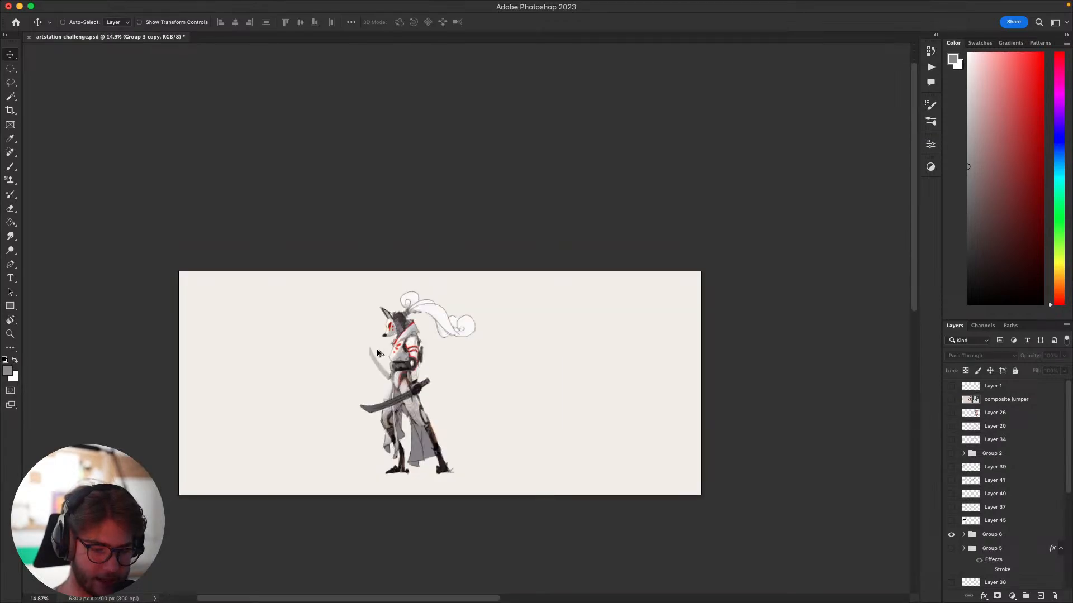
{"action": "left_click_drag", "start_coordinate": [772, 498], "coordinate": [729, 443]}
{"action": "left_click", "coordinate": [950, 535]}
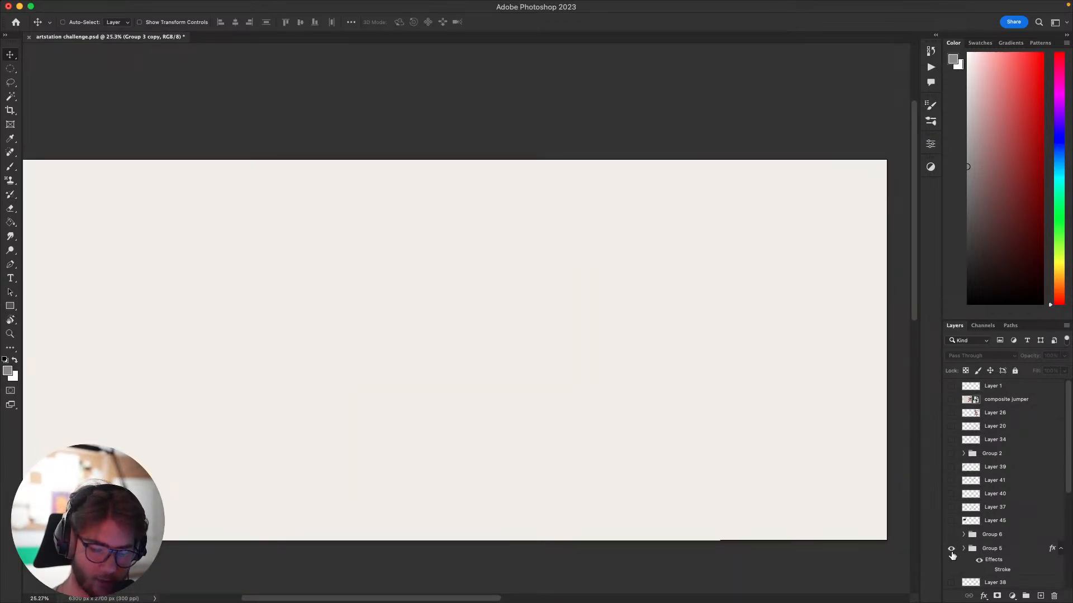
Show the Myōbu concept sheet in Group 5 and select Layer 51 from the fox's dark scarf.
{"action": "left_click", "coordinate": [951, 548]}
{"action": "left_click_drag", "start_coordinate": [426, 399], "coordinate": [434, 396]}
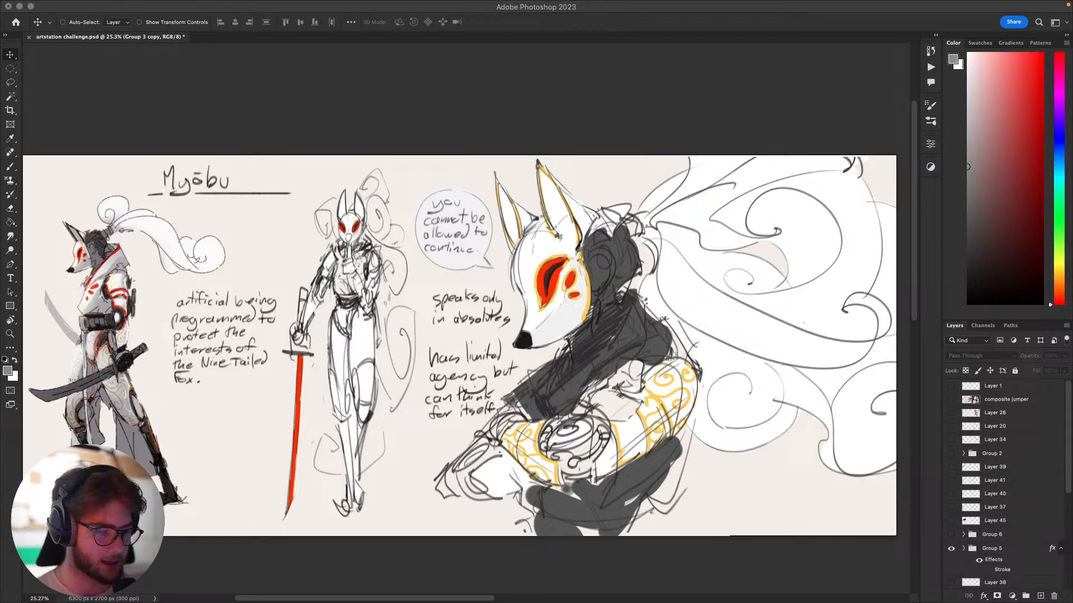
{"action": "left_click", "coordinate": [601, 340]}
{"action": "left_click", "coordinate": [603, 338], "text": "super"}
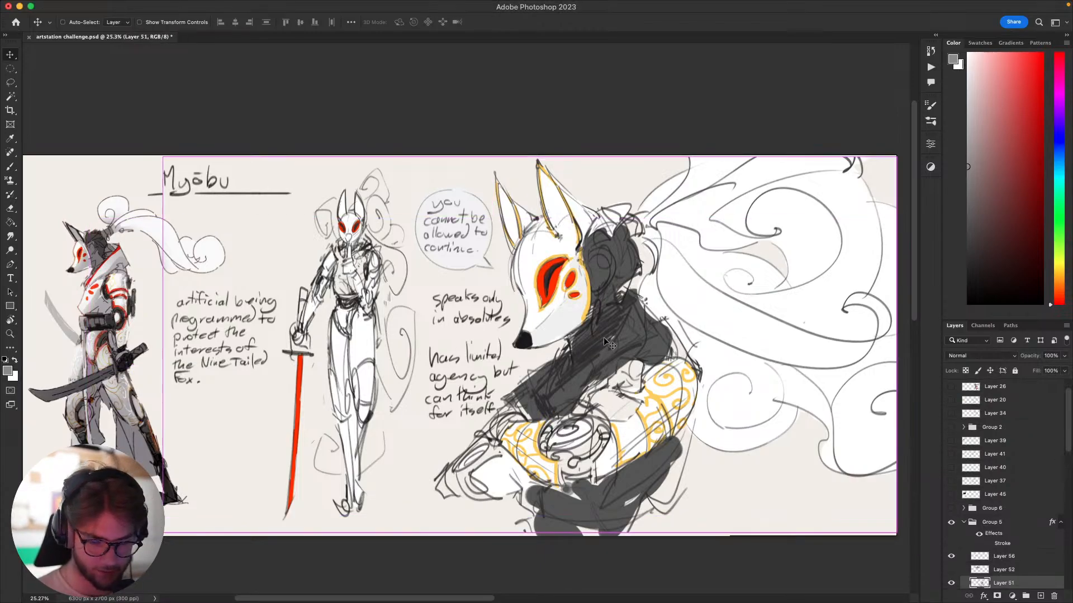
Examine the Myōbu concept sheet, including its standing figures, handwritten notes and large portrait.
{"action": "left_click_drag", "start_coordinate": [611, 339], "coordinate": [606, 341]}
{"action": "left_click_drag", "start_coordinate": [674, 356], "coordinate": [645, 355]}
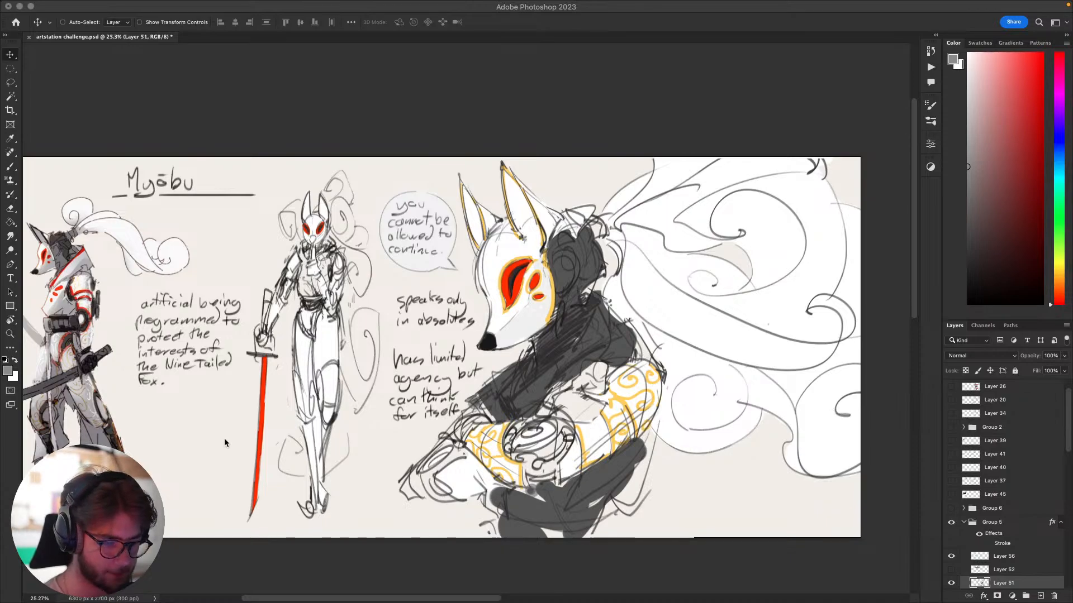
{"action": "left_click", "coordinate": [572, 409]}
{"action": "scroll", "coordinate": [571, 392], "scroll_direction": "down", "scroll_amount": 1}
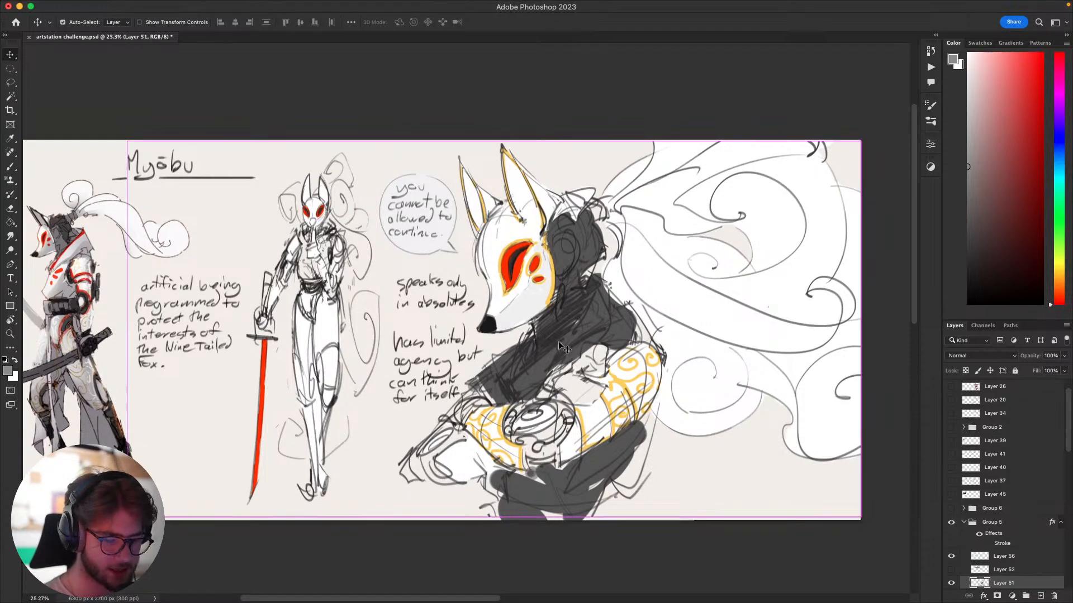
{"action": "left_click_drag", "start_coordinate": [558, 341], "coordinate": [615, 333]}
{"action": "scroll", "coordinate": [618, 343], "scroll_direction": "down", "scroll_amount": 1}
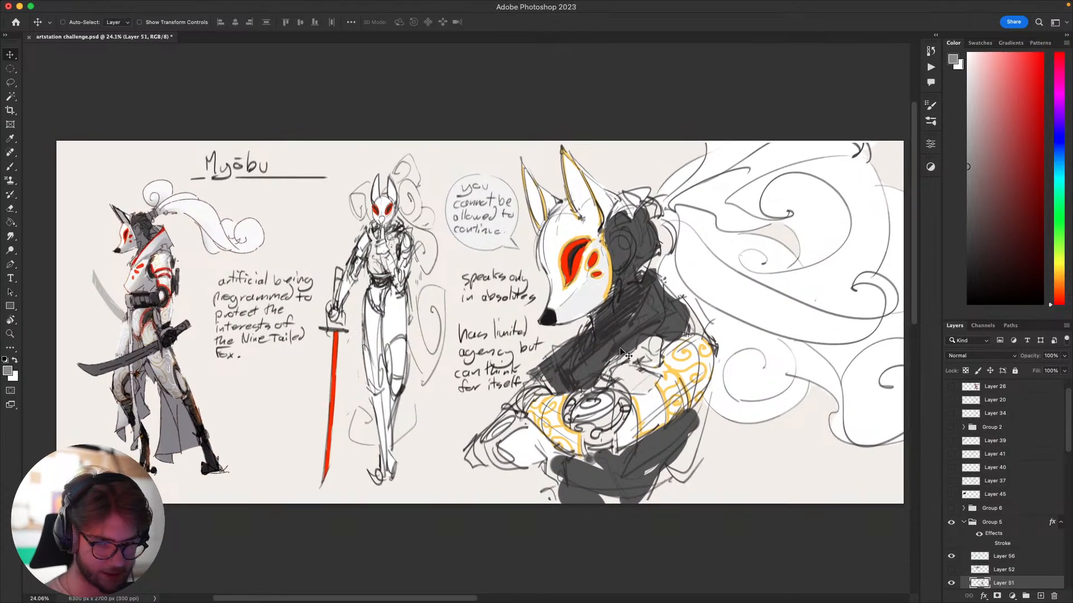
{"action": "scroll", "coordinate": [620, 353], "scroll_direction": "right", "scroll_amount": 1}
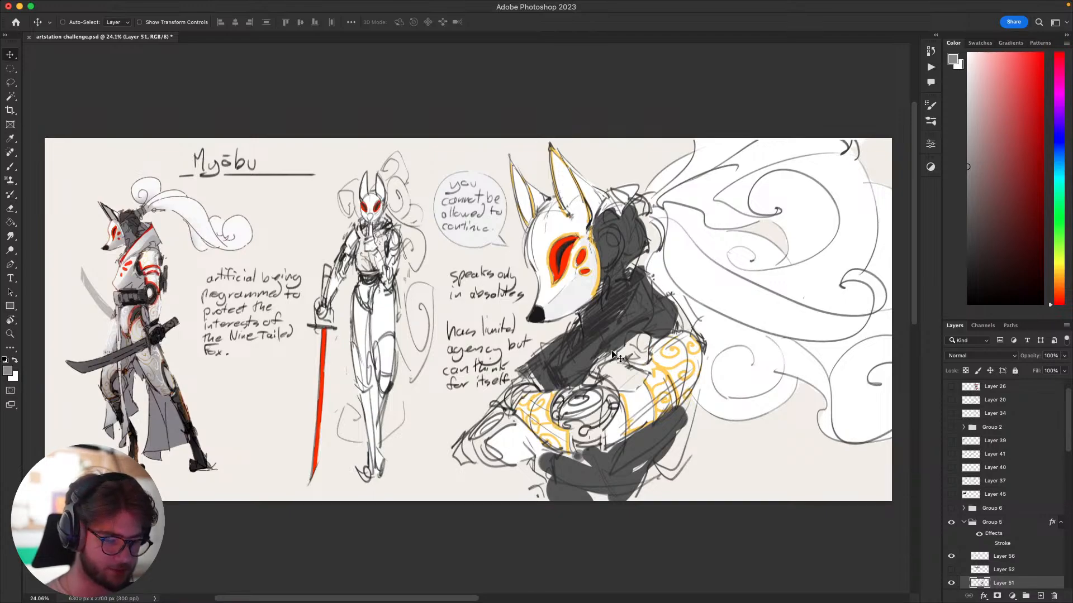
{"action": "scroll", "coordinate": [593, 389], "scroll_direction": "right", "scroll_amount": 2}
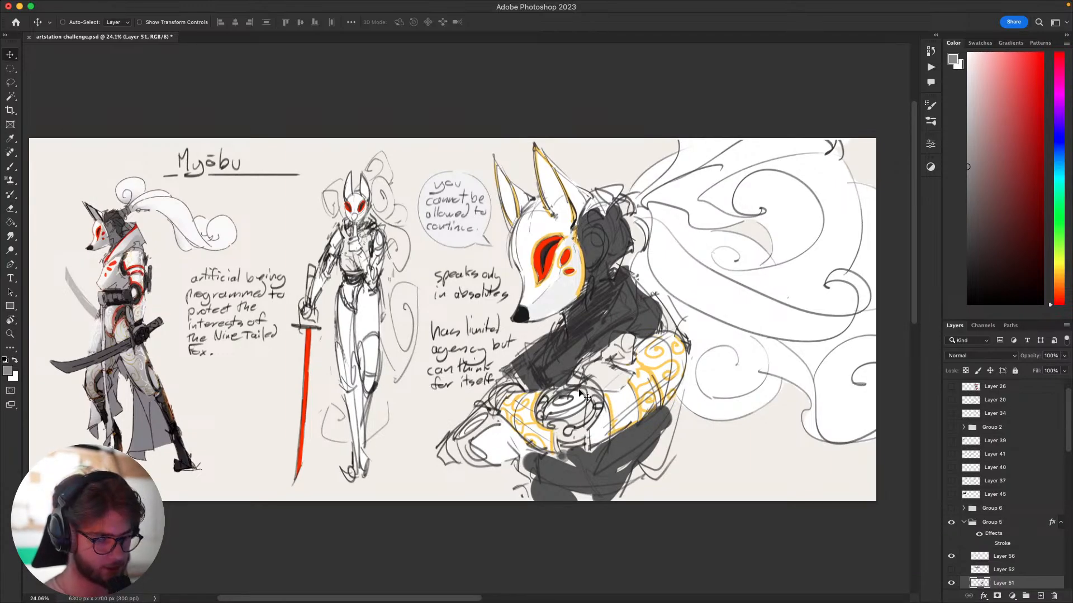
Select Layer 54 from the portrait's arm area, and collapse Group 5.
{"action": "left_click", "coordinate": [582, 400], "text": "super"}
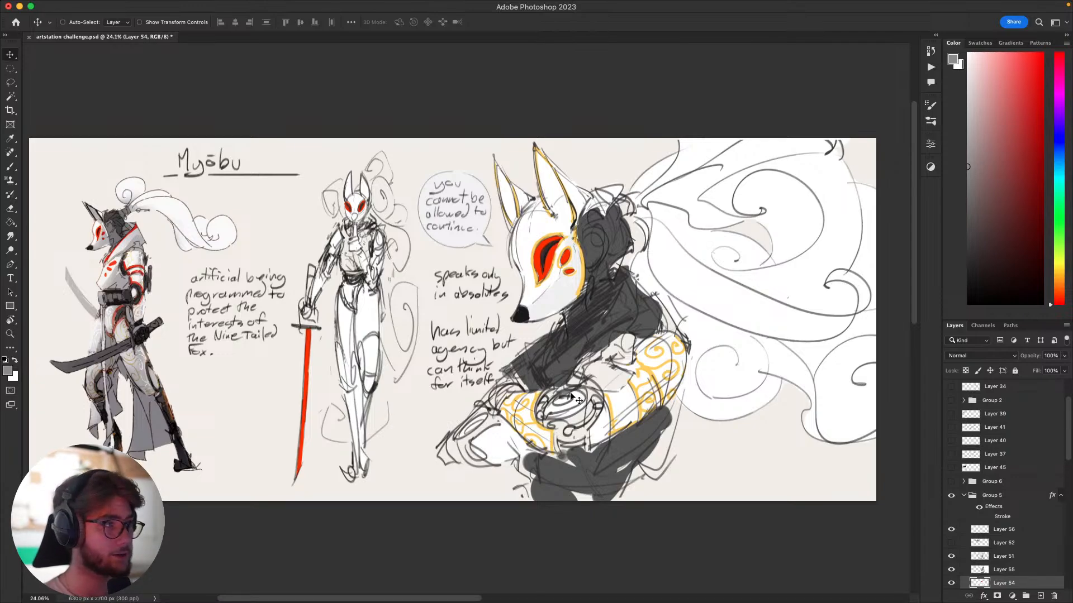
{"action": "mouse_move", "coordinate": [694, 381]}
{"action": "left_mouse_down"}
{"action": "mouse_move", "coordinate": [675, 387]}
{"action": "mouse_move", "coordinate": [701, 378]}
{"action": "left_mouse_up"}
{"action": "scroll", "coordinate": [676, 390], "scroll_direction": "down", "scroll_amount": 4}
{"action": "scroll", "coordinate": [677, 390], "scroll_direction": "up", "scroll_amount": 3}
{"action": "scroll", "coordinate": [964, 494], "scroll_direction": "down", "scroll_amount": 2}
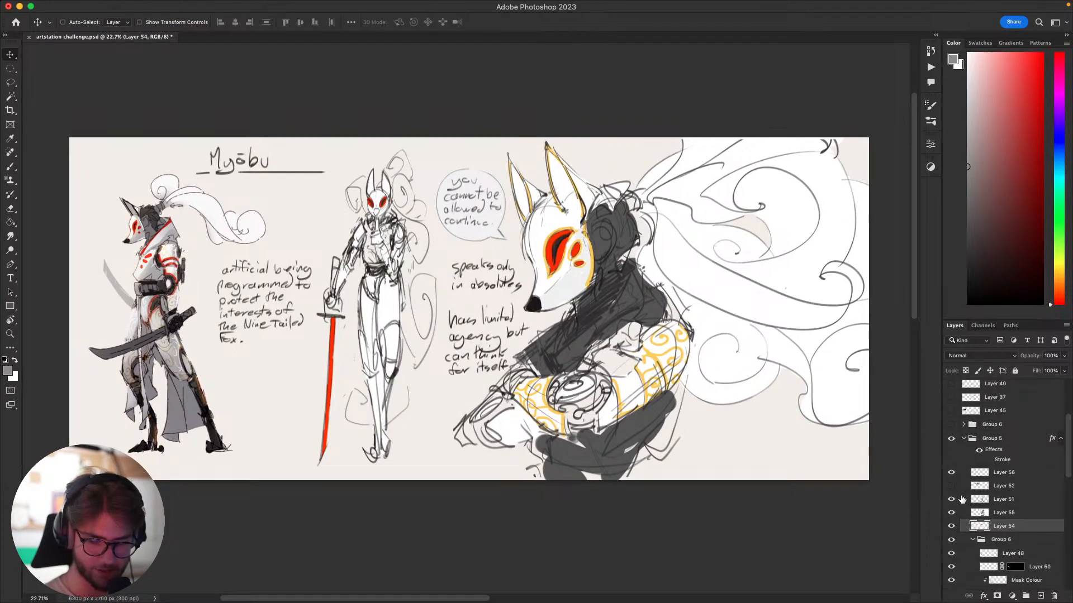
{"action": "left_click", "coordinate": [963, 439]}
Duplicate Group 5 to a position between Layer 26 and Layer 20, and hide and collapse the duplicate.
{"action": "scroll", "coordinate": [964, 445], "scroll_direction": "down", "scroll_amount": 2}
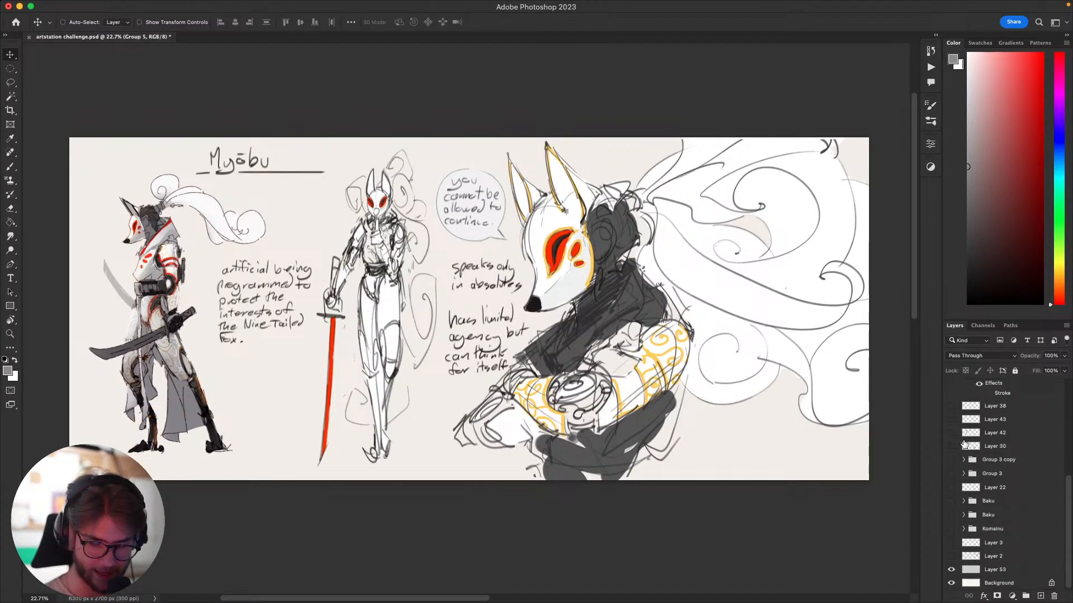
{"action": "scroll", "coordinate": [972, 454], "scroll_direction": "up", "scroll_amount": 5}
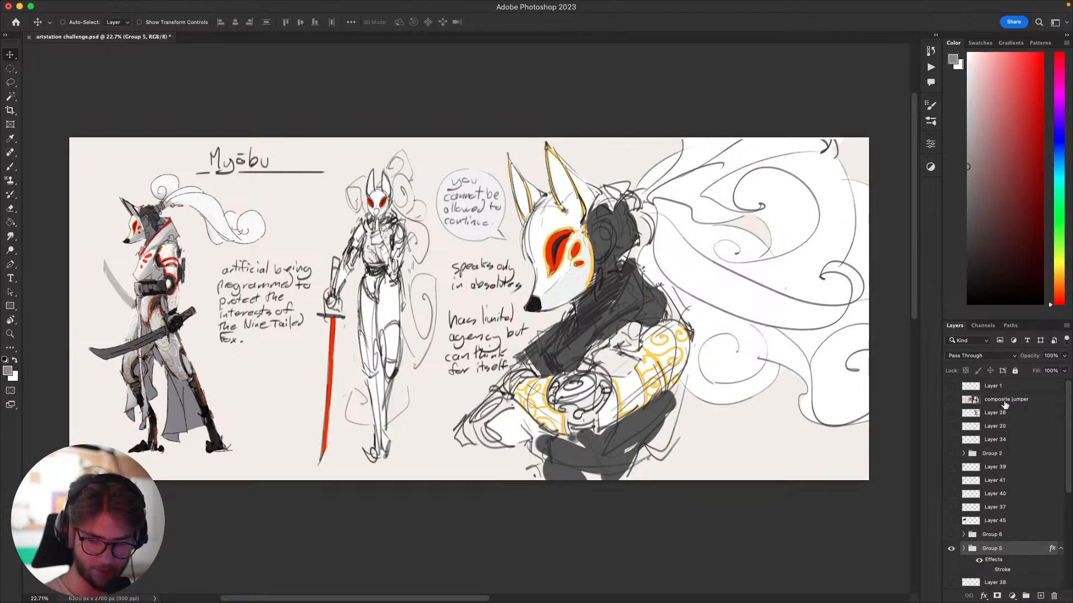
{"action": "mouse_move", "coordinate": [1006, 404]}
{"action": "left_mouse_down"}
{"action": "mouse_move", "coordinate": [997, 430]}
{"action": "mouse_move", "coordinate": [961, 442]}
{"action": "left_mouse_up"}
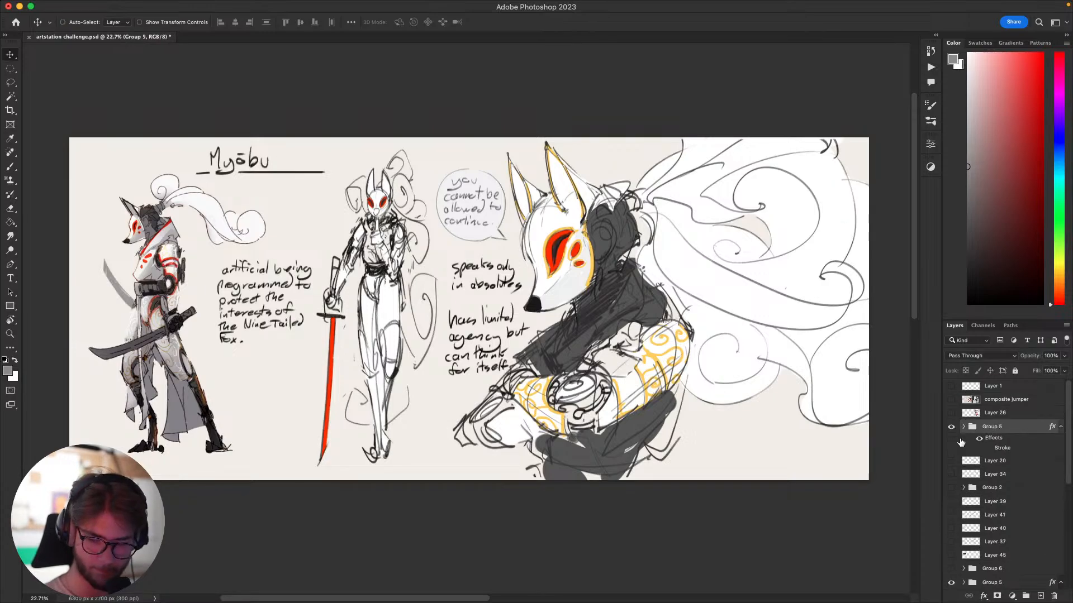
{"action": "left_click", "coordinate": [963, 426]}
{"action": "left_click", "coordinate": [951, 426]}
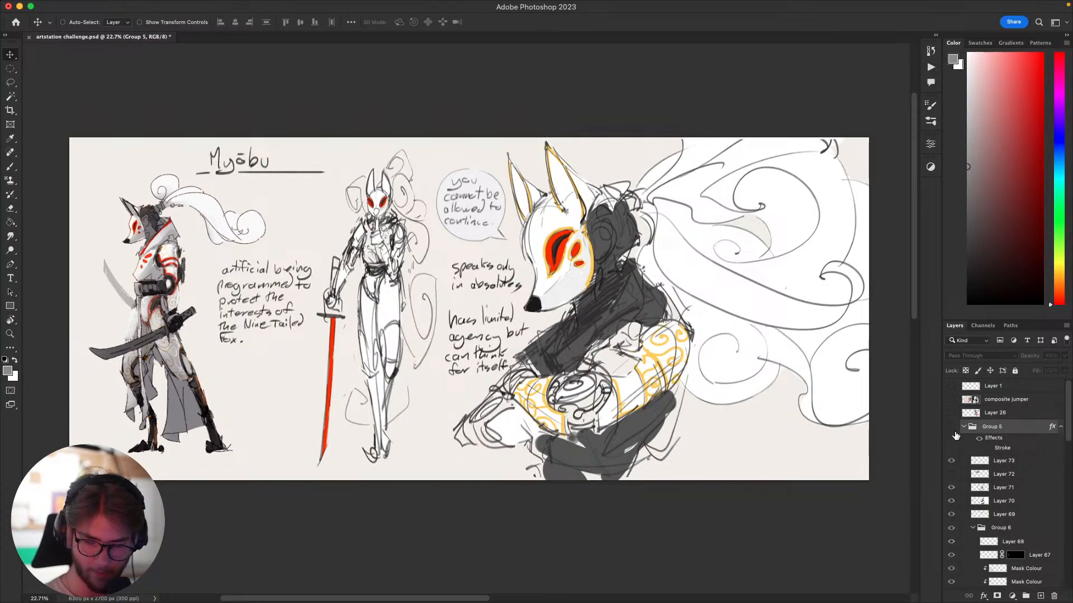
{"action": "left_click", "coordinate": [963, 427]}
Preview Layer 20 and Group 6 one at a time, and hide the original Group 5.
{"action": "left_click", "coordinate": [952, 461]}
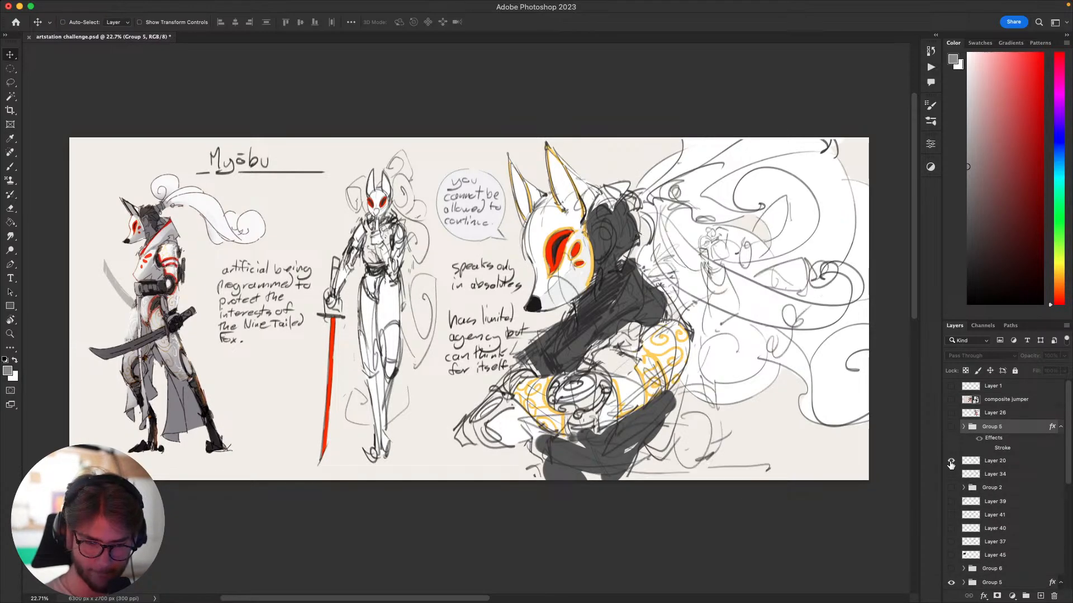
{"action": "left_click", "coordinate": [952, 461]}
{"action": "scroll", "coordinate": [955, 458], "scroll_direction": "down", "scroll_amount": 5}
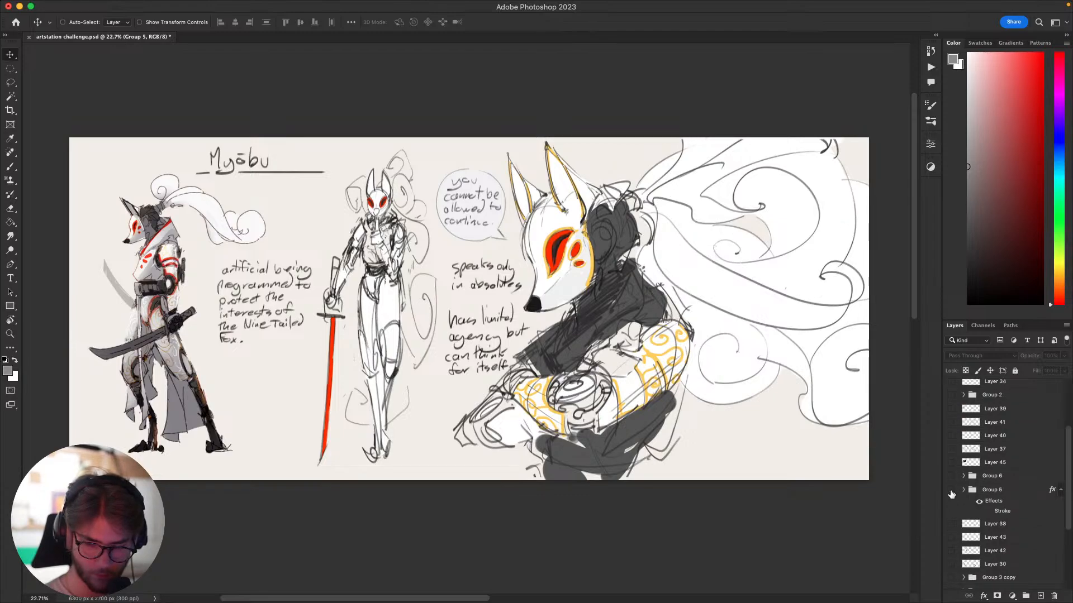
{"action": "left_click", "coordinate": [952, 476], "text": "alt"}
{"action": "left_click", "coordinate": [954, 477]}
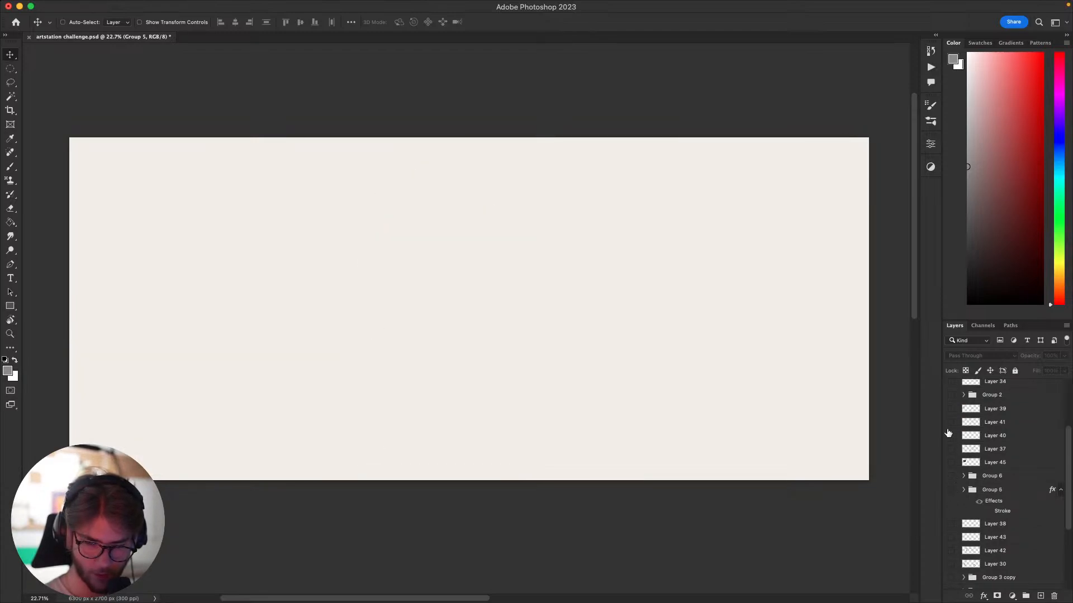
Delete Group 6 and the skeleton reference image on Layer 45.
{"action": "left_click", "coordinate": [999, 479]}
{"action": "key", "text": "BackSpace"}
{"action": "left_click", "coordinate": [971, 466]}
{"action": "left_click", "coordinate": [951, 463]}
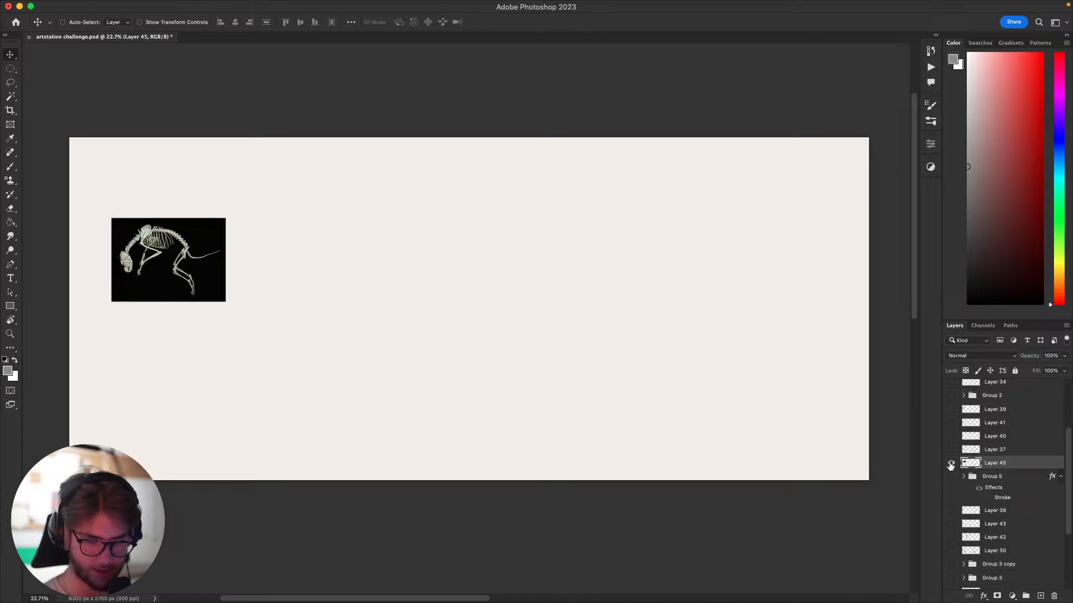
{"action": "key", "text": "BackSpace"}
Show the fox sketch and mask reference Layers 37, 40, 41 and 39 together.
{"action": "left_click", "coordinate": [951, 449]}
{"action": "left_click", "coordinate": [966, 450]}
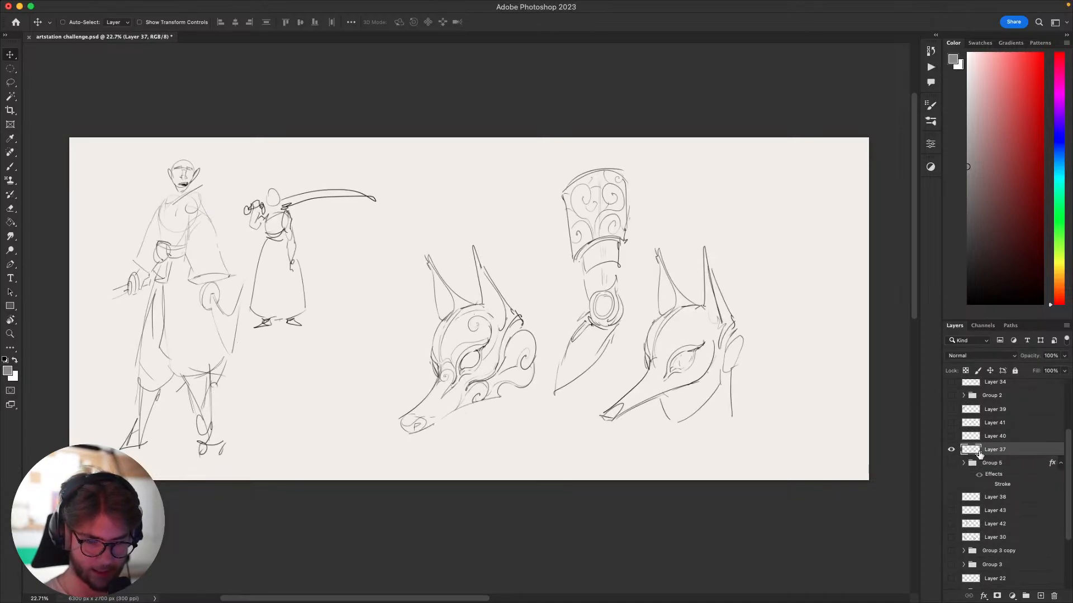
{"action": "left_click", "coordinate": [951, 436]}
{"action": "left_click", "coordinate": [951, 423]}
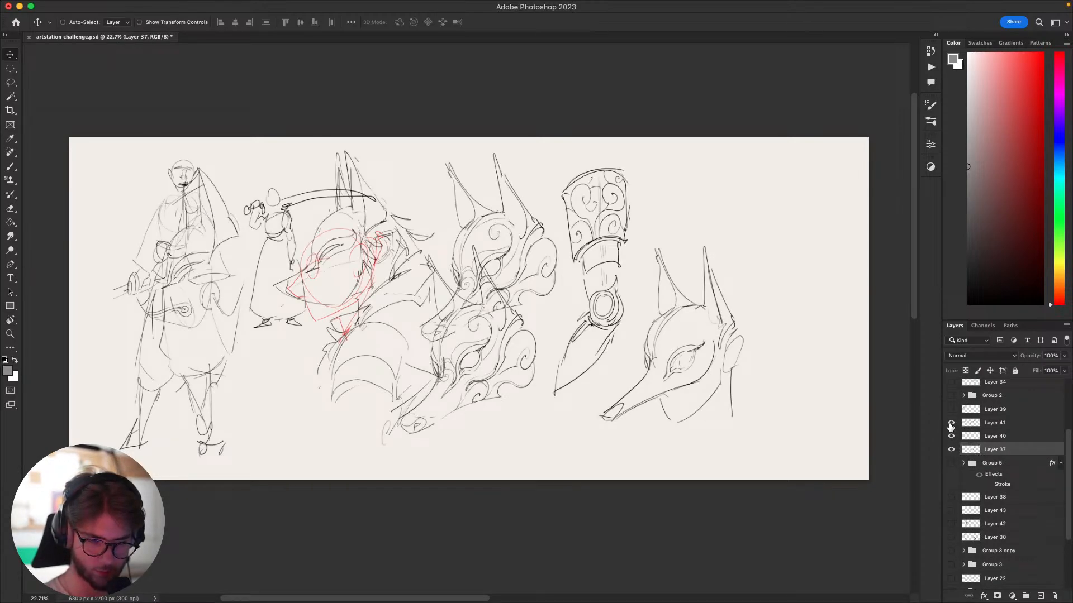
{"action": "left_click", "coordinate": [951, 409]}
Combine Layers 39, 41, 40 and 37 into a new layer group.
{"action": "left_click", "coordinate": [1000, 412]}
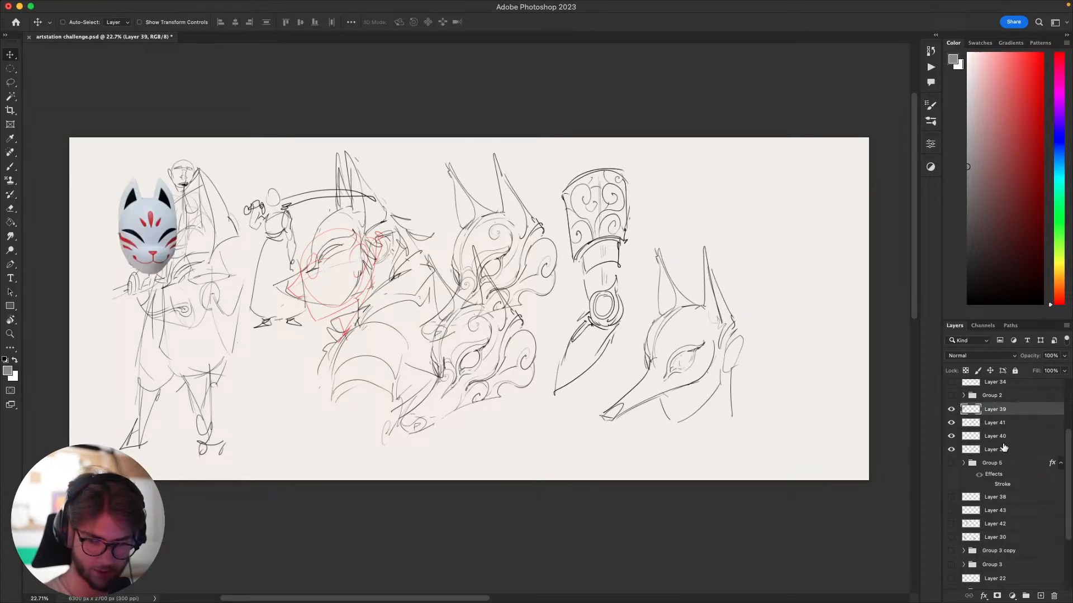
{"action": "left_click", "coordinate": [1004, 447], "text": "shift"}
{"action": "key", "text": "ctrl+g"}
{"action": "scroll", "coordinate": [969, 434], "scroll_direction": "up", "scroll_amount": 2}
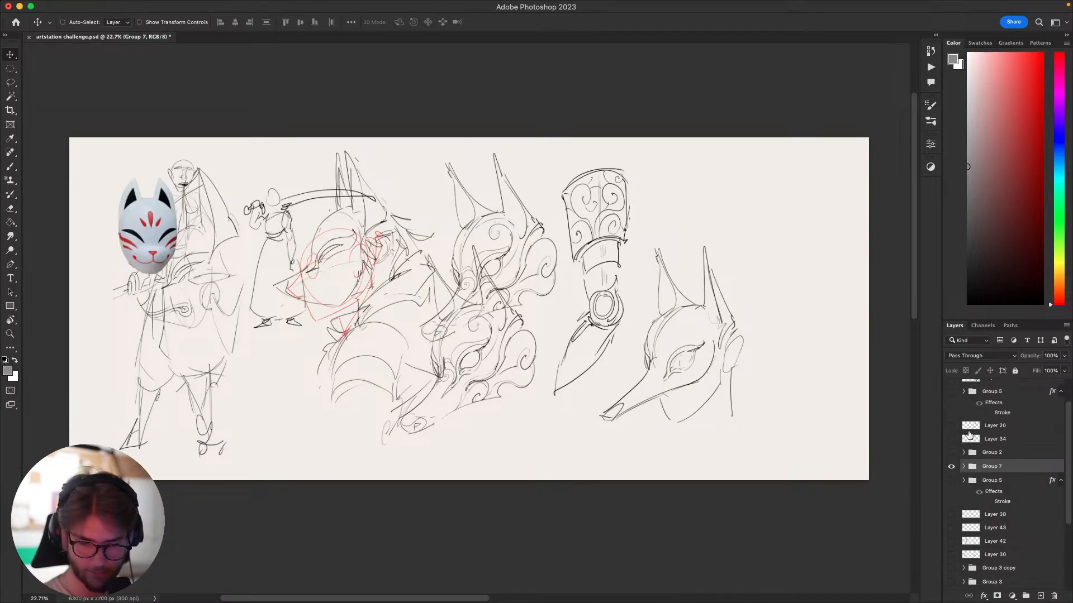
Preview the Group 5 concept sheet below Group 7 over the exploratory sketches and hide it again.
{"action": "scroll", "coordinate": [969, 434], "scroll_direction": "up", "scroll_amount": 1}
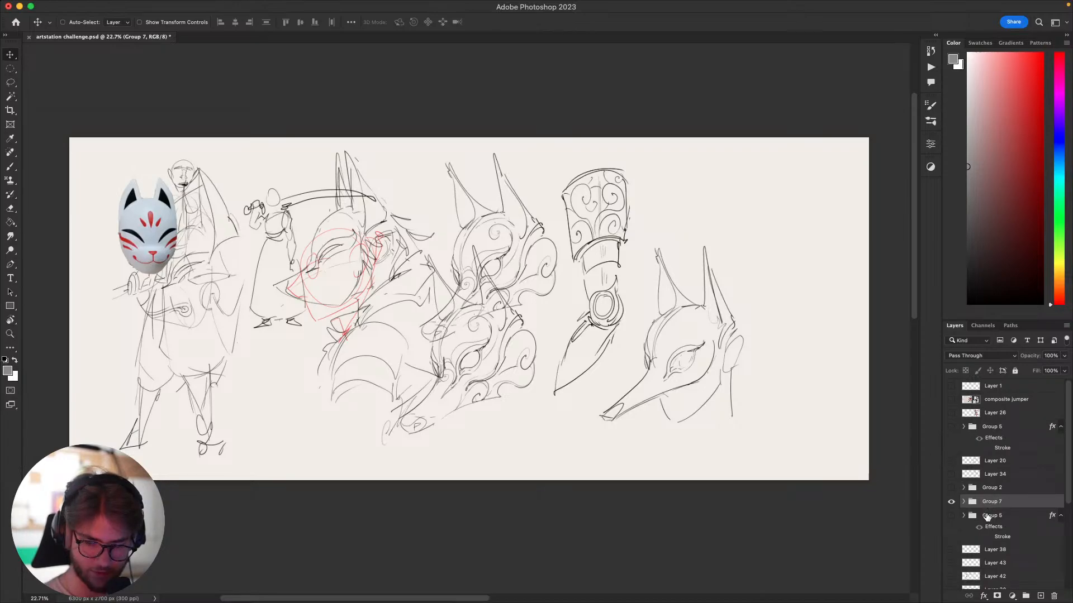
{"action": "left_click", "coordinate": [987, 517]}
{"action": "left_click", "coordinate": [952, 515]}
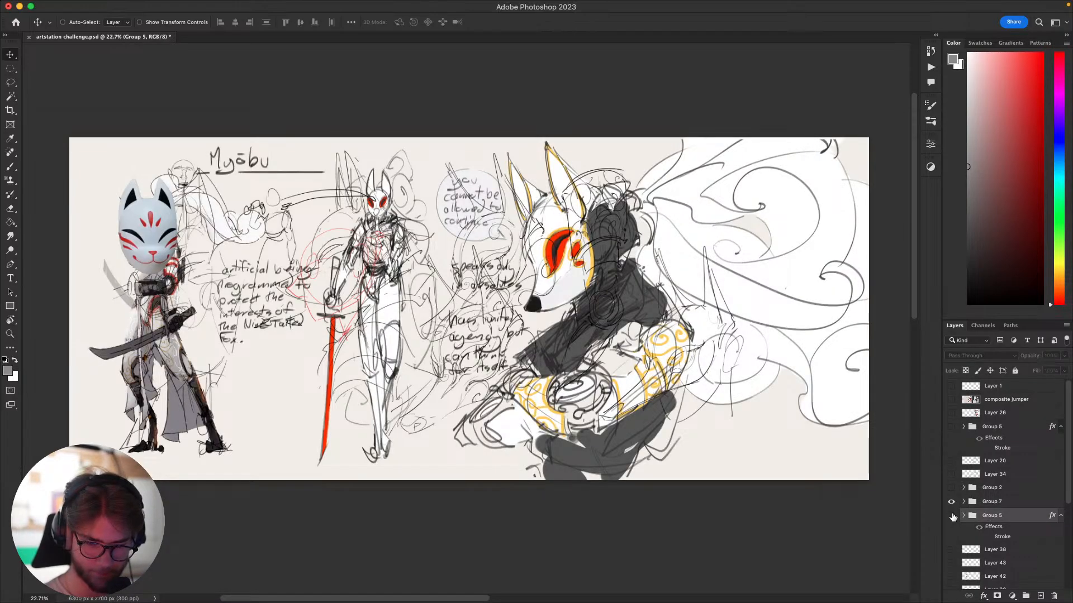
{"action": "left_click", "coordinate": [951, 515]}
Preview Group 2, move it up to just above Layer 20, and hide Group 7.
{"action": "left_click", "coordinate": [951, 488]}
{"action": "left_click", "coordinate": [951, 488]}
{"action": "left_click_drag", "start_coordinate": [997, 489], "coordinate": [994, 453]}
{"action": "left_click", "coordinate": [952, 502]}
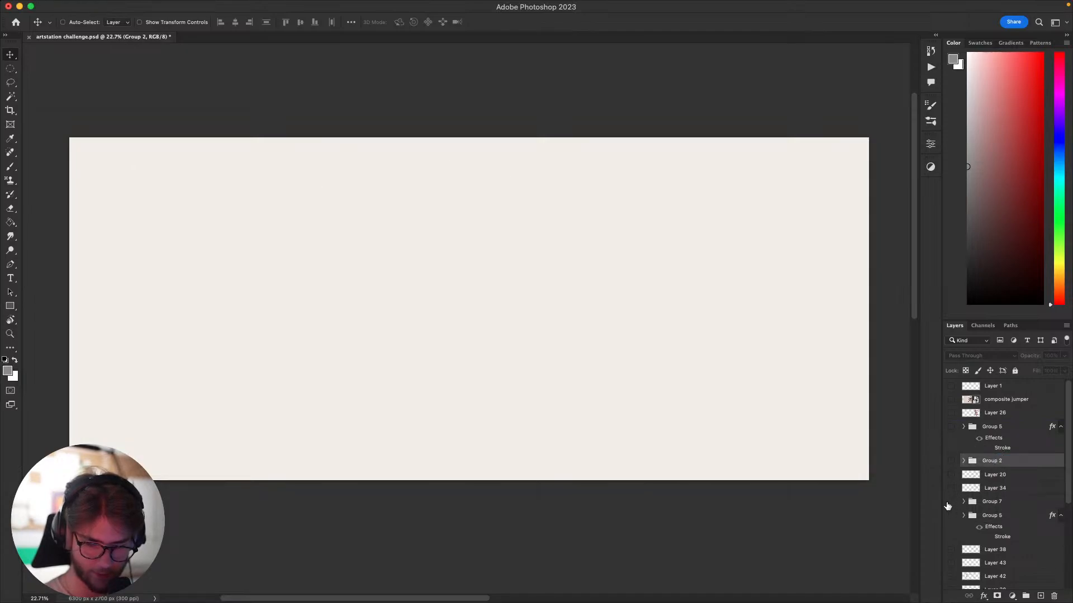
Preview Group 3 copy and Group 3 to compare their nine-tails sketches.
{"action": "scroll", "coordinate": [949, 503], "scroll_direction": "down", "scroll_amount": 3}
{"action": "left_click", "coordinate": [952, 491]}
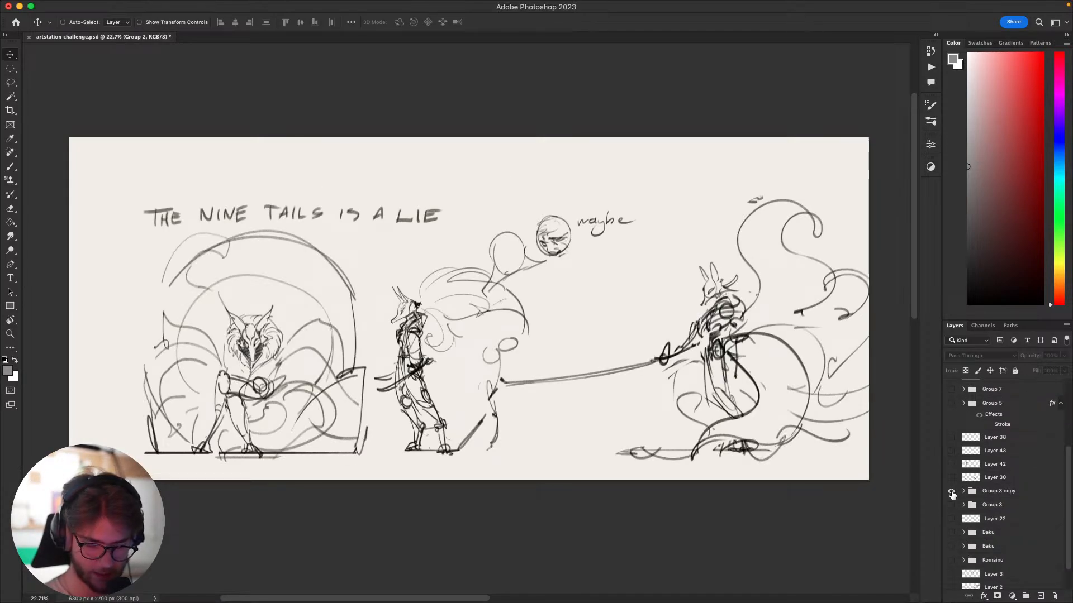
{"action": "left_click", "coordinate": [951, 505]}
{"action": "left_click", "coordinate": [951, 505]}
{"action": "left_click", "coordinate": [952, 491]}
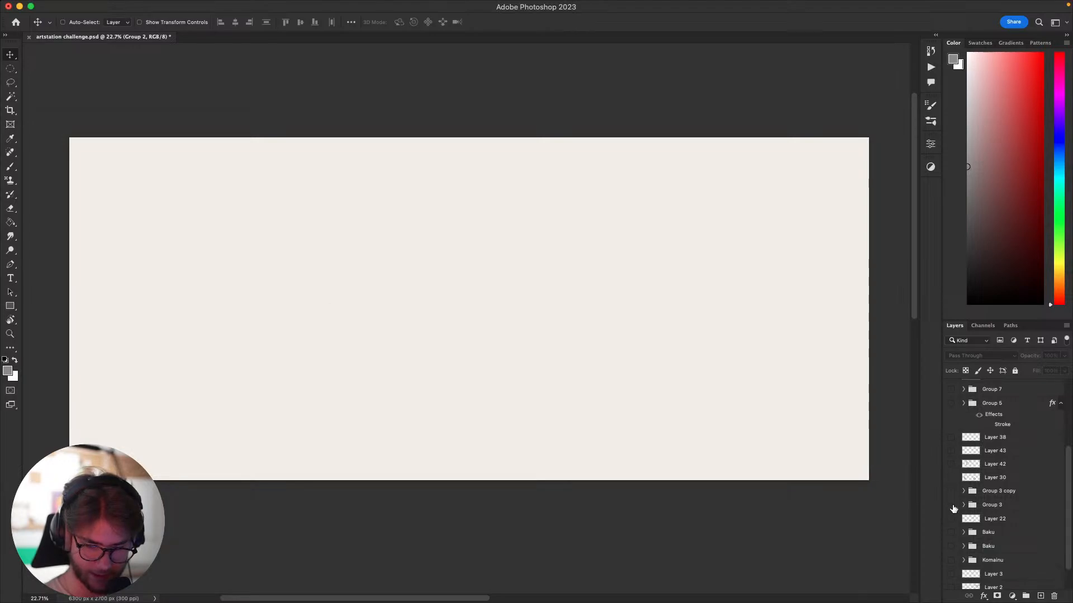
{"action": "left_click", "coordinate": [952, 505]}
{"action": "left_click", "coordinate": [952, 505]}
{"action": "left_click", "coordinate": [952, 491]}
{"action": "left_click", "coordinate": [951, 491]}
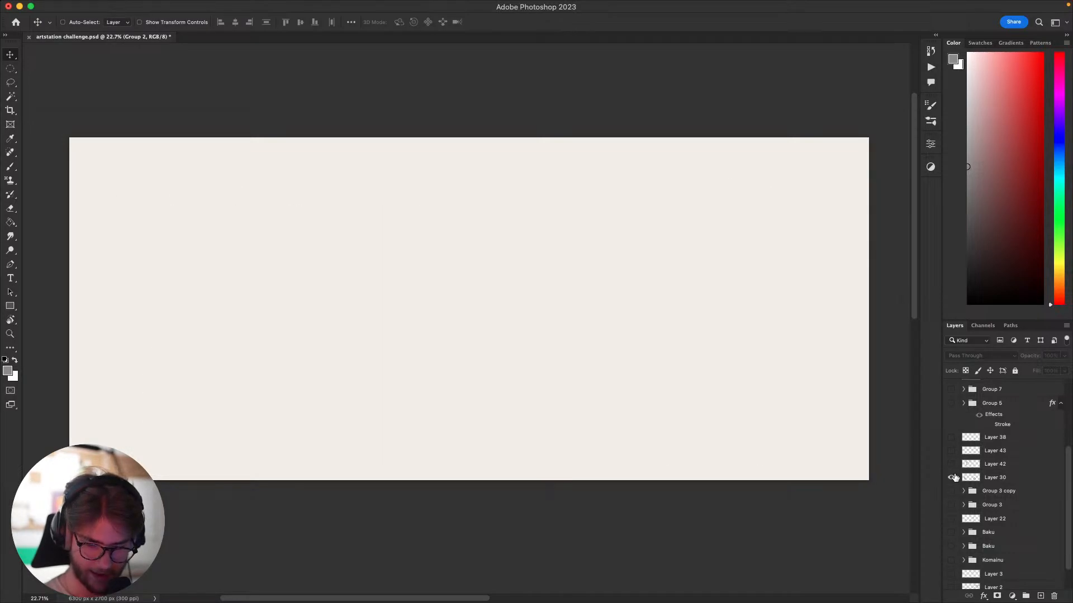
Preview Layers 30, 42 and 43 one at a time to check their contents.
{"action": "left_click", "coordinate": [951, 478]}
{"action": "left_click", "coordinate": [951, 478]}
{"action": "left_click", "coordinate": [951, 465]}
{"action": "left_click", "coordinate": [951, 465]}
{"action": "left_click", "coordinate": [952, 451]}
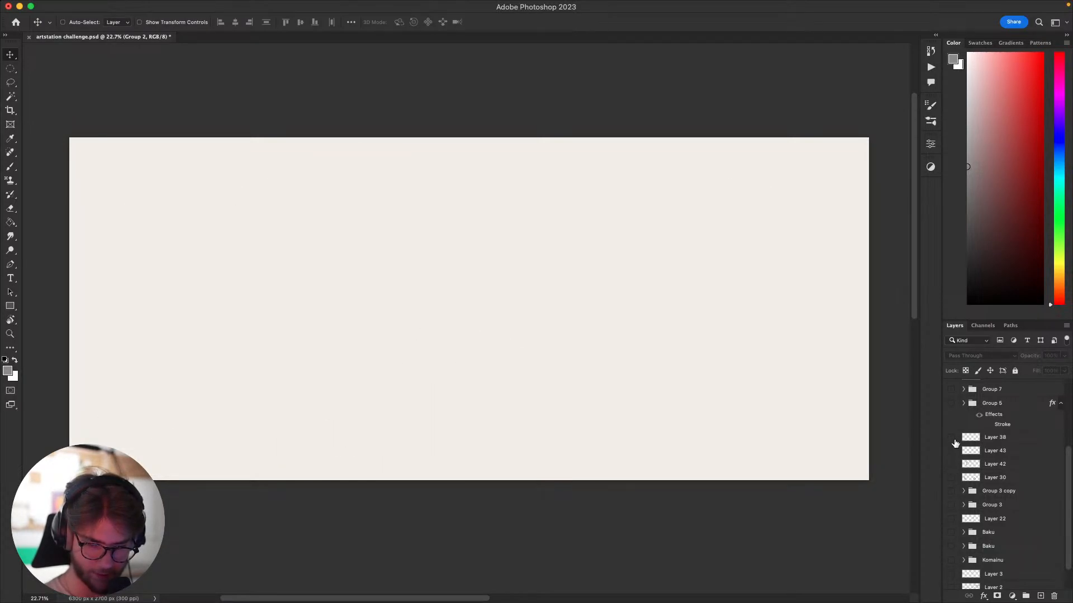
{"action": "left_click", "coordinate": [951, 451]}
{"action": "left_click", "coordinate": [952, 478]}
{"action": "left_click", "coordinate": [951, 477]}
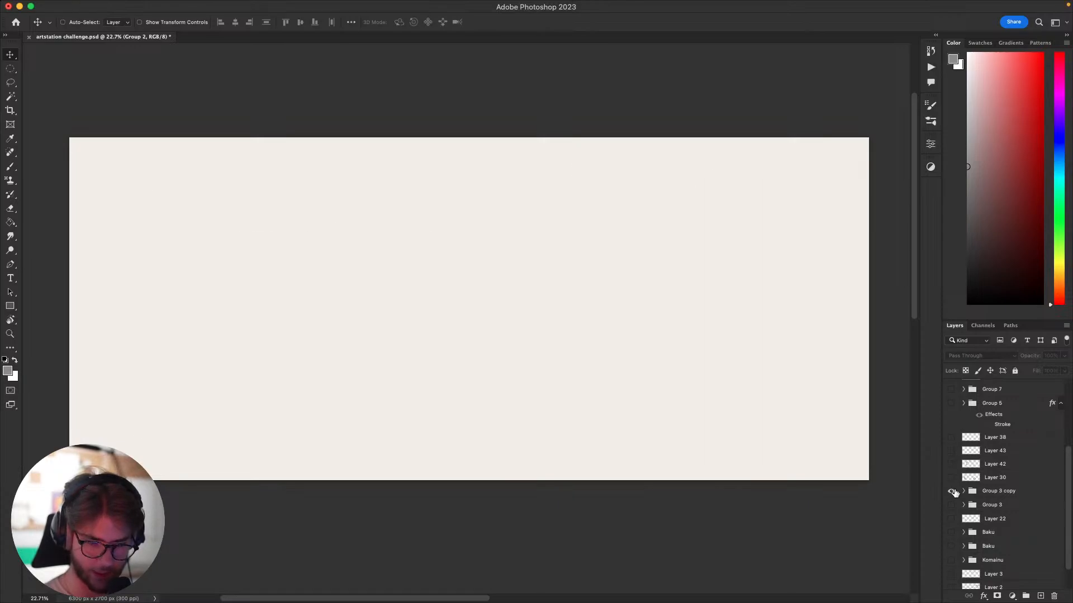
Compare Group 3 copy with Group 3 and leave only Group 3 shown.
{"action": "left_click", "coordinate": [951, 491]}
{"action": "left_click", "coordinate": [951, 491]}
{"action": "left_click", "coordinate": [952, 505]}
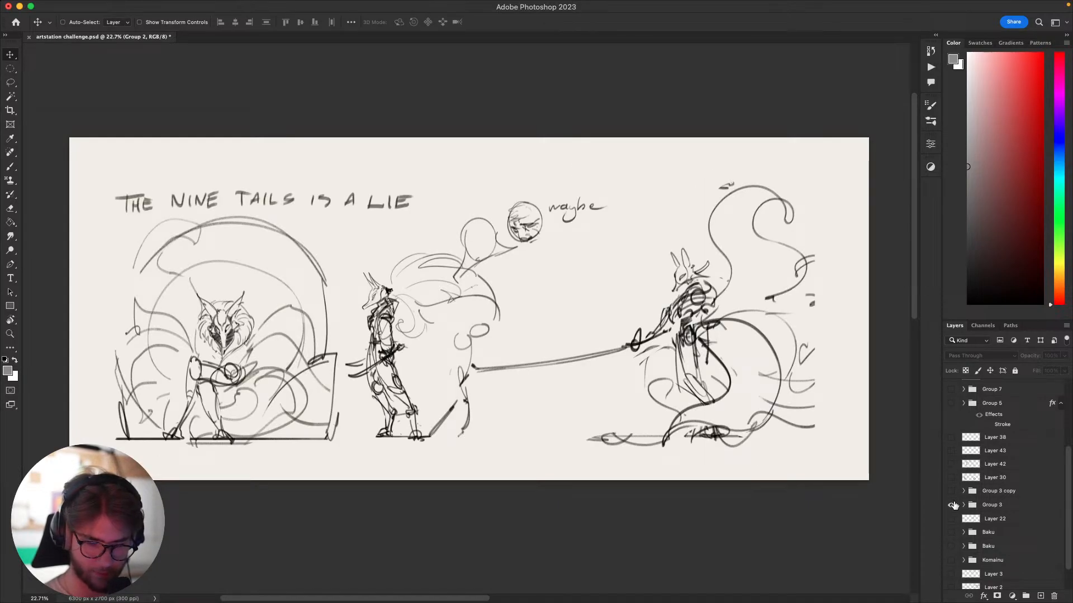
{"action": "left_click", "coordinate": [951, 492]}
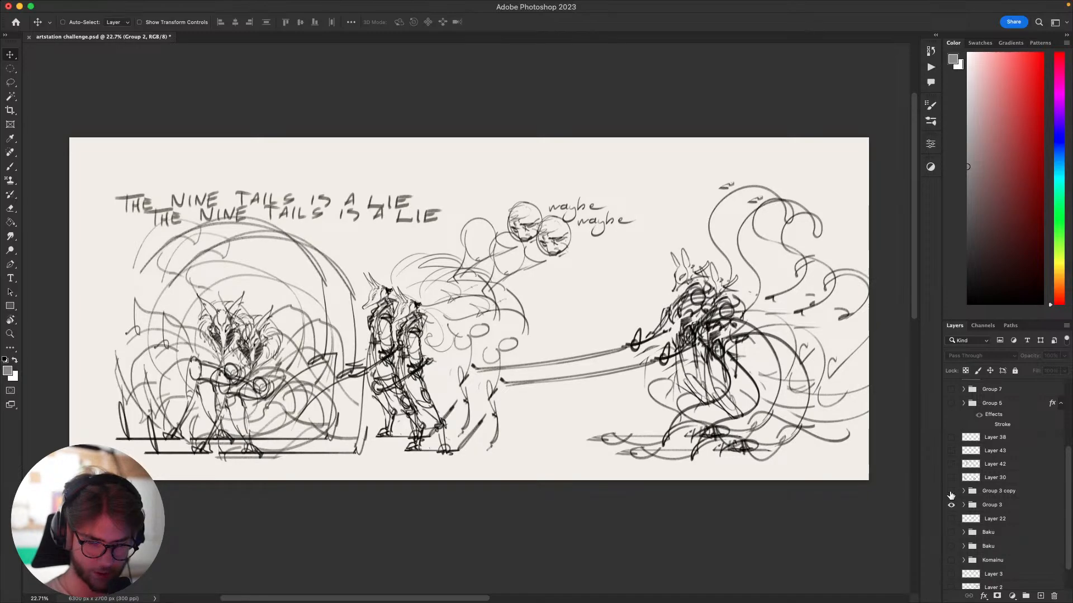
{"action": "left_click", "coordinate": [952, 492]}
{"action": "left_click", "coordinate": [987, 505]}
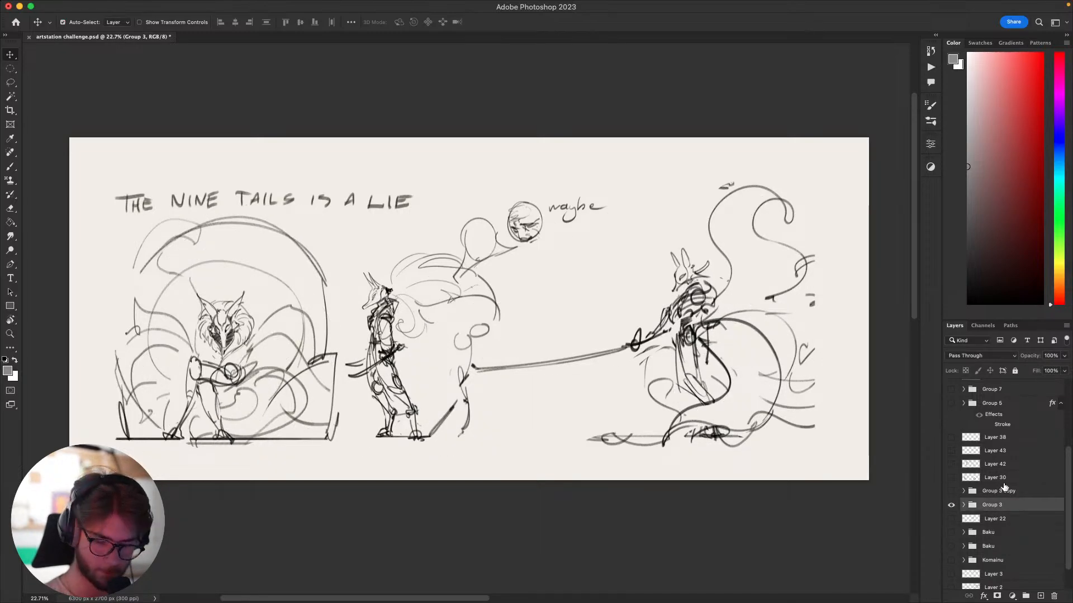
{"action": "scroll", "coordinate": [1004, 487], "scroll_direction": "up", "scroll_amount": 4}
{"action": "left_click", "coordinate": [994, 476]}
{"action": "key", "text": "super+v"}
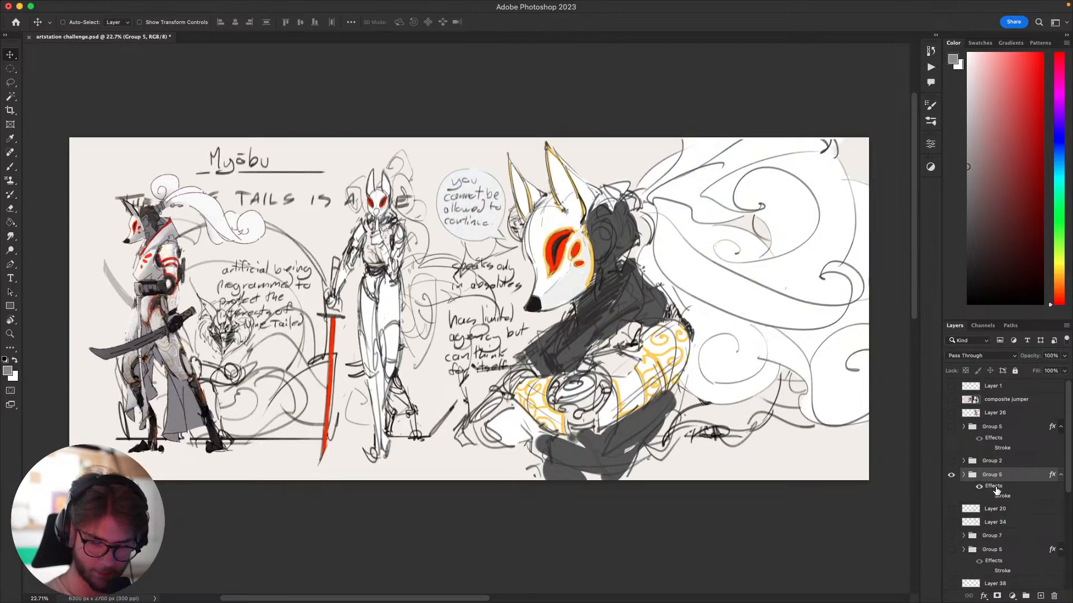
{"action": "left_click", "coordinate": [952, 474]}
Select Group 3, toggle its visibility, and examine the nine-tails sketches across the canvas.
{"action": "scroll", "coordinate": [961, 484], "scroll_direction": "down", "scroll_amount": 5}
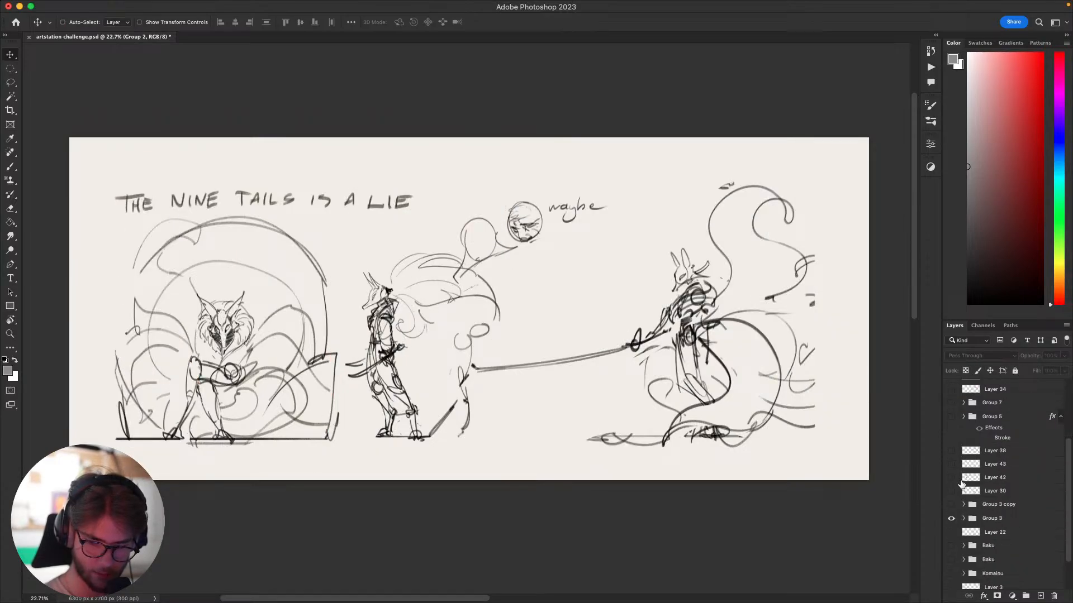
{"action": "left_click", "coordinate": [993, 519]}
{"action": "left_click", "coordinate": [952, 518]}
{"action": "left_click", "coordinate": [952, 519]}
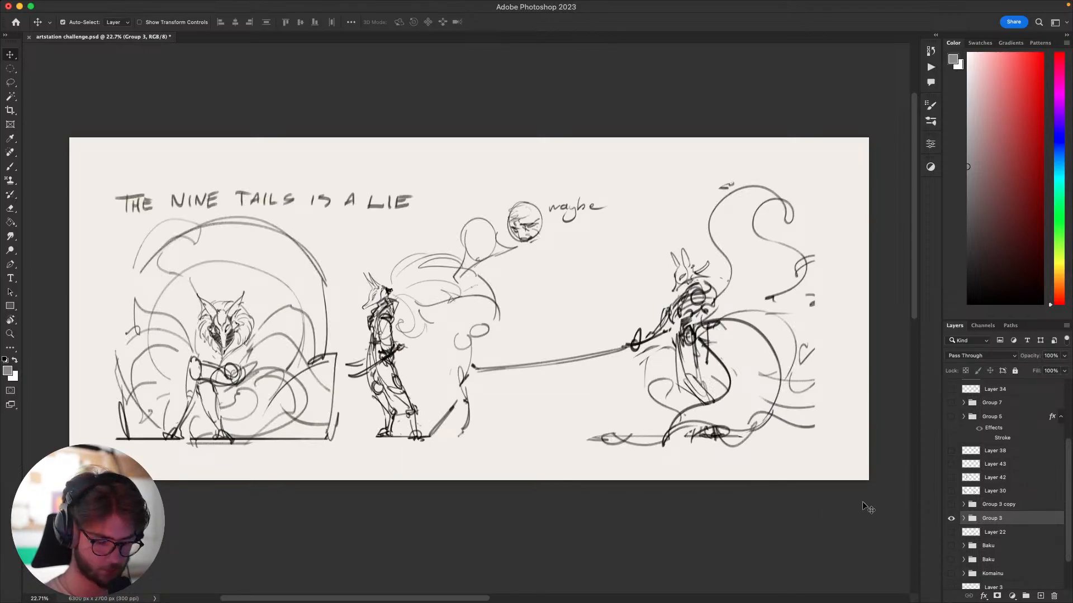
{"action": "left_click_drag", "start_coordinate": [731, 488], "coordinate": [698, 427]}
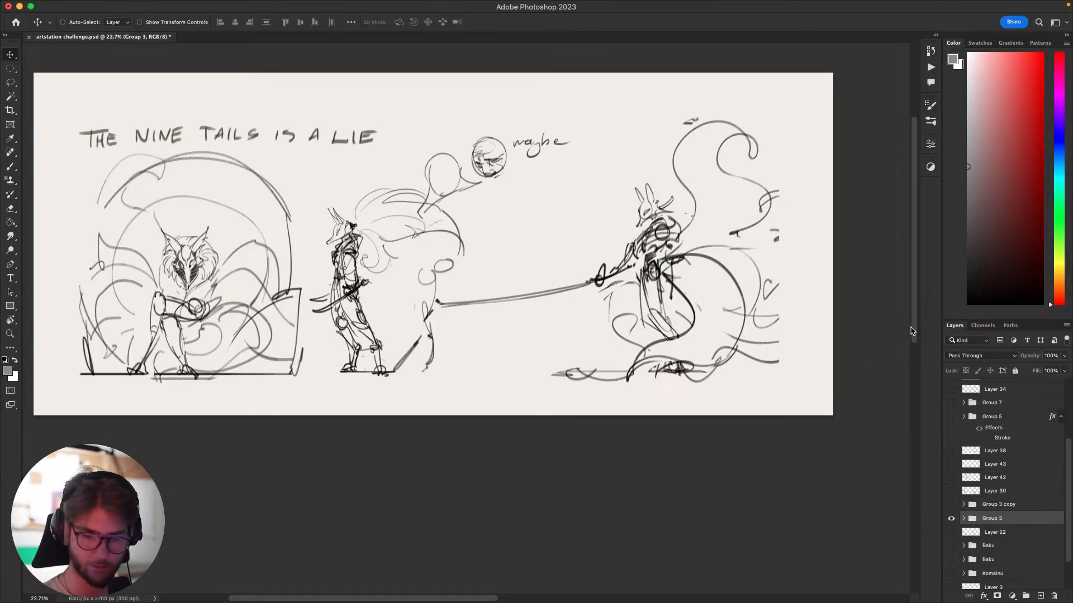
{"action": "left_click_drag", "start_coordinate": [911, 331], "coordinate": [916, 361]}
{"action": "scroll", "coordinate": [766, 454], "scroll_direction": "down", "scroll_amount": 3}
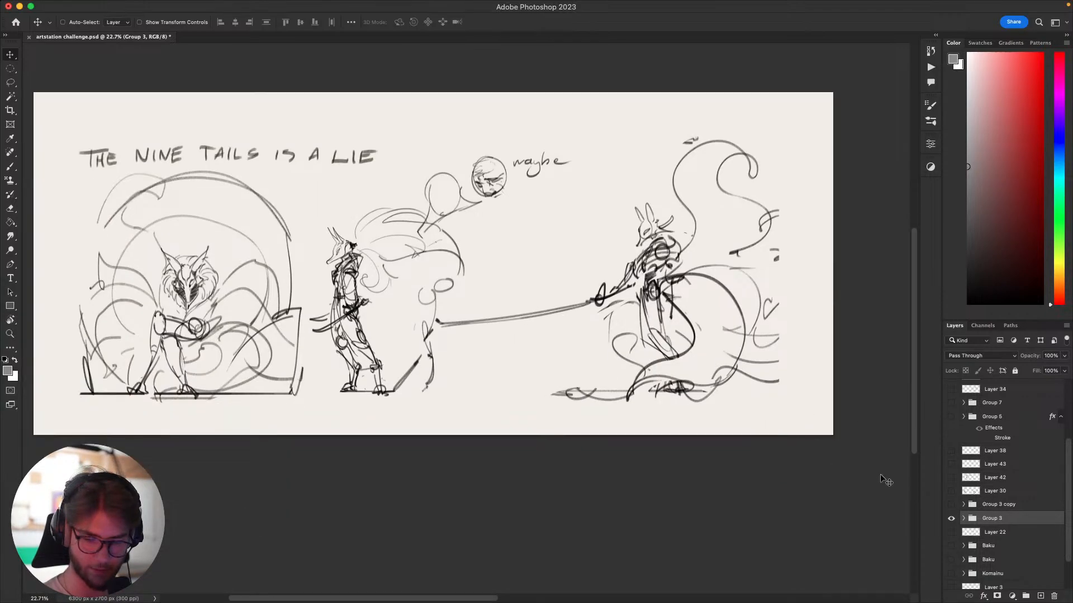
Expand Group 3, keep it shown, and select the Group 1 layer inside it.
{"action": "left_click", "coordinate": [951, 518]}
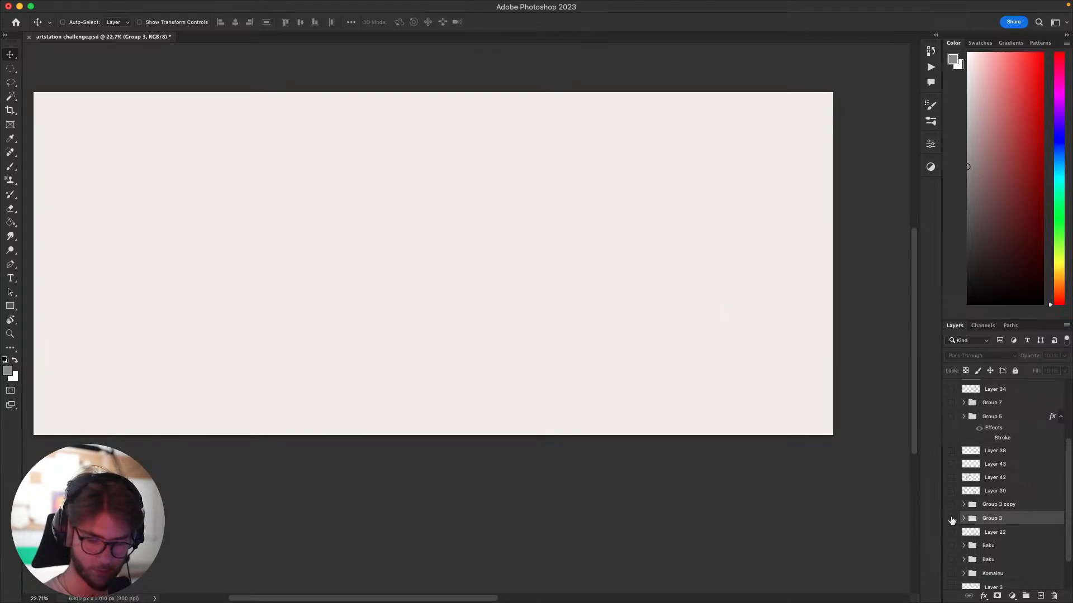
{"action": "left_click", "coordinate": [963, 518]}
{"action": "left_click", "coordinate": [951, 518]}
{"action": "left_click", "coordinate": [992, 533]}
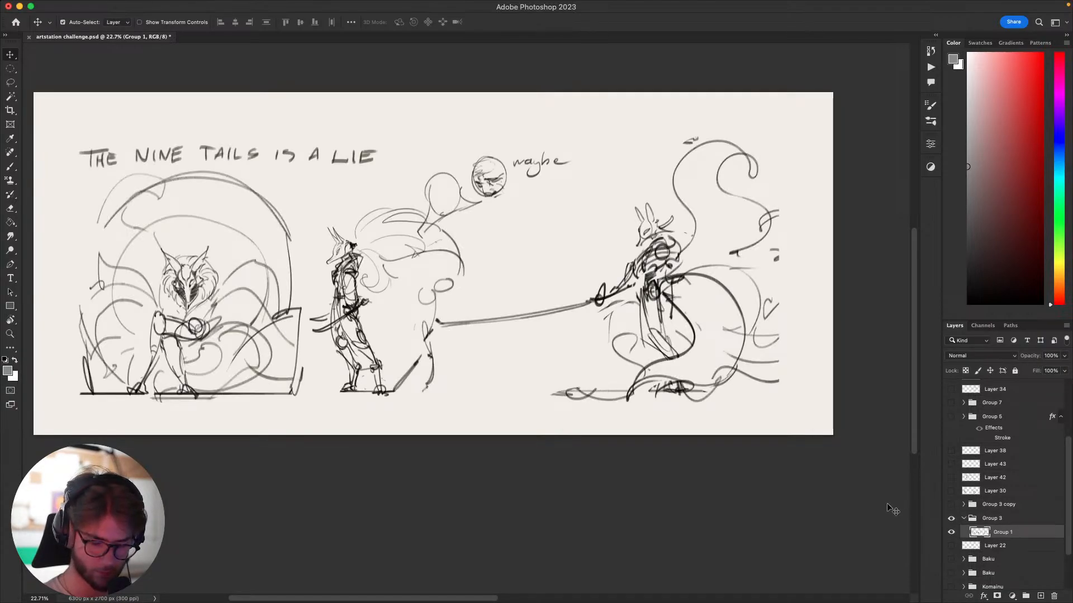
{"action": "left_click_drag", "start_coordinate": [752, 330], "coordinate": [769, 332]}
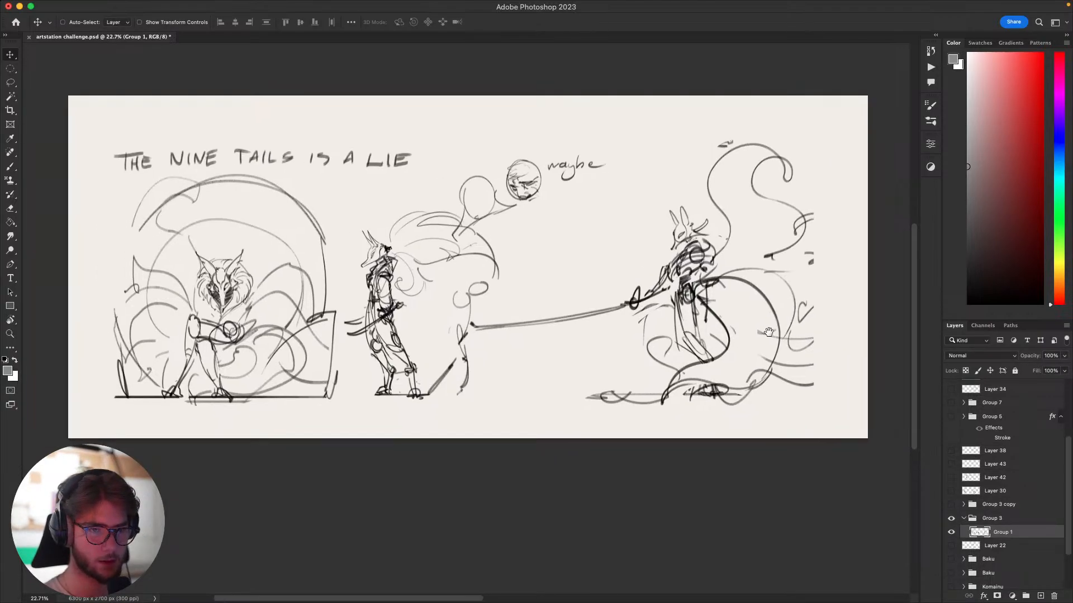
Save the artstation challenge file and hide the Photoshop window.
{"action": "left_click_drag", "start_coordinate": [600, 9], "coordinate": [617, 26]}
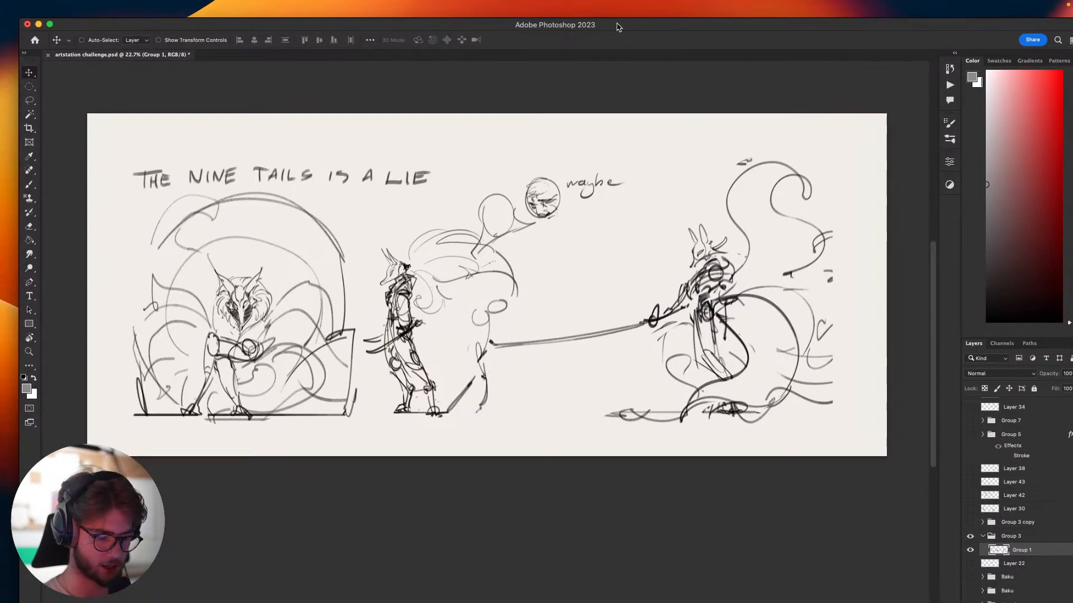
{"action": "key", "text": "cmd+s"}
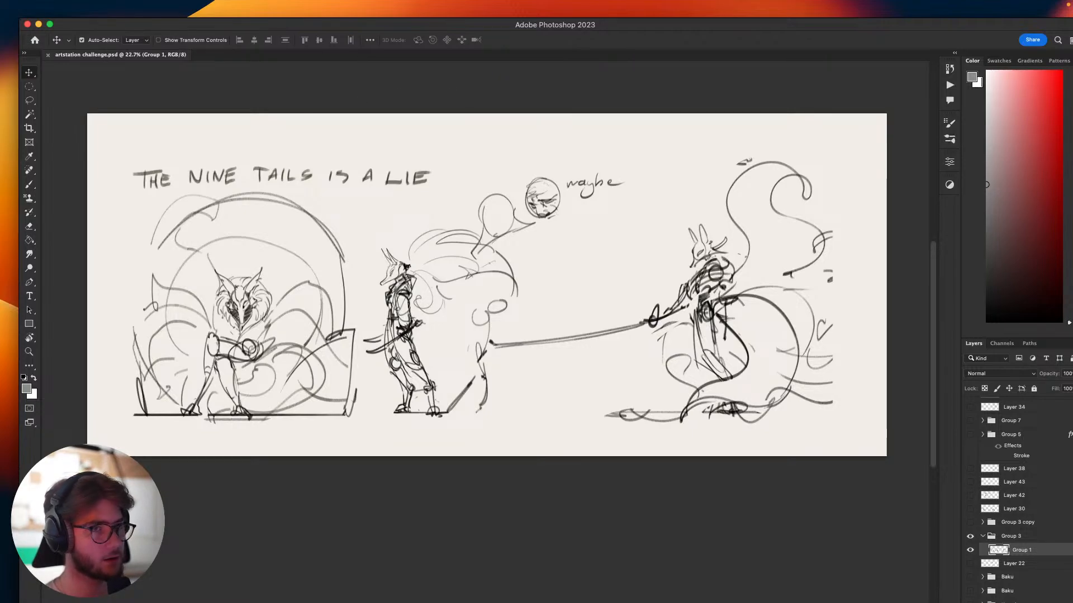
{"action": "key", "text": "super+h"}
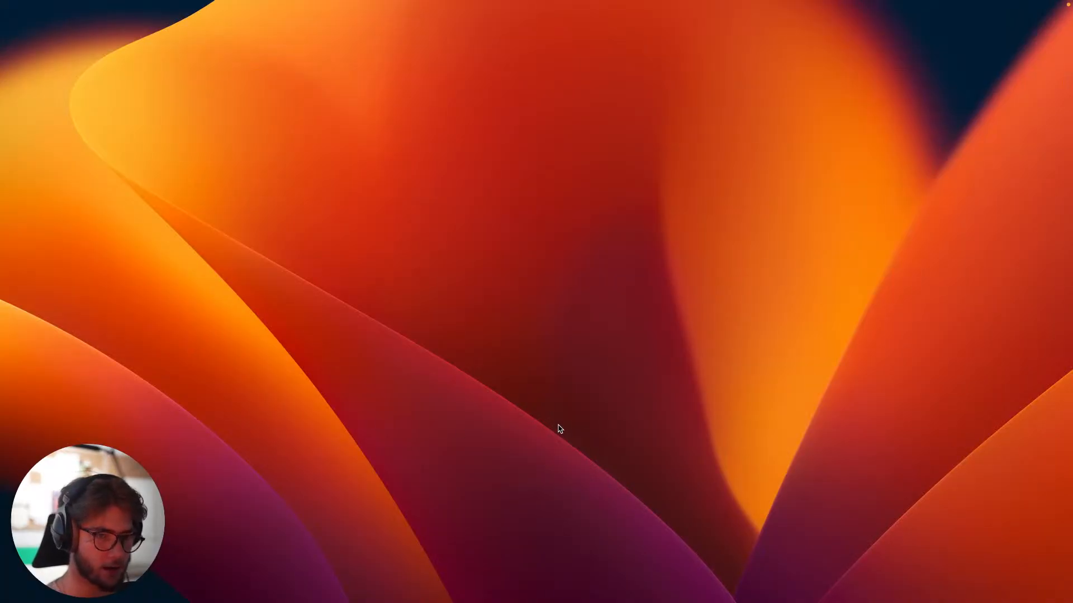
Switch back to Photoshop and enlarge its window to fill the screen.
{"action": "mouse_move", "coordinate": [615, 601]}
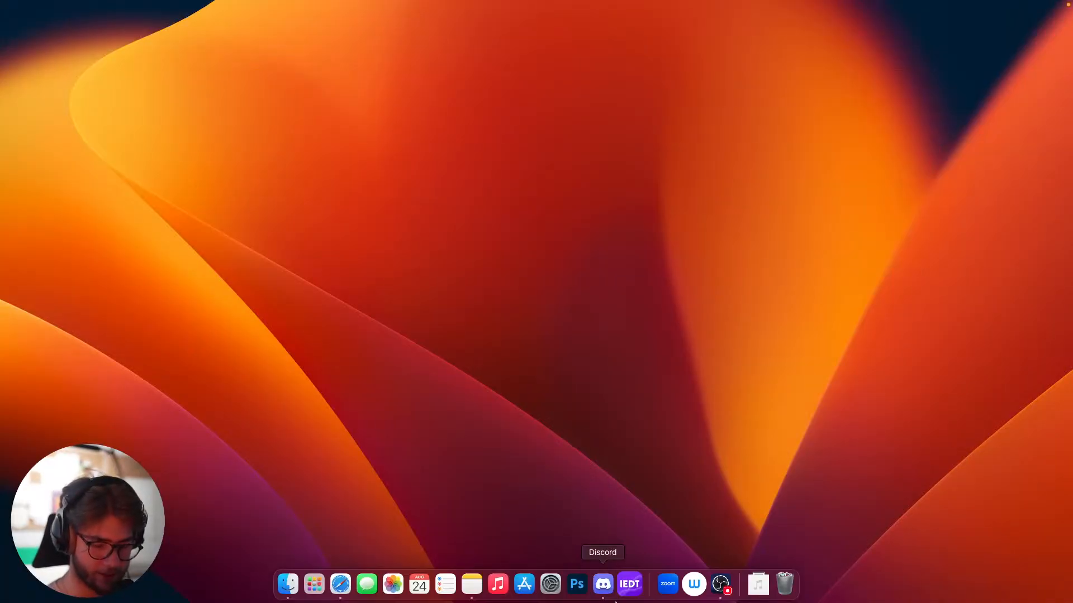
{"action": "left_click", "coordinate": [580, 585]}
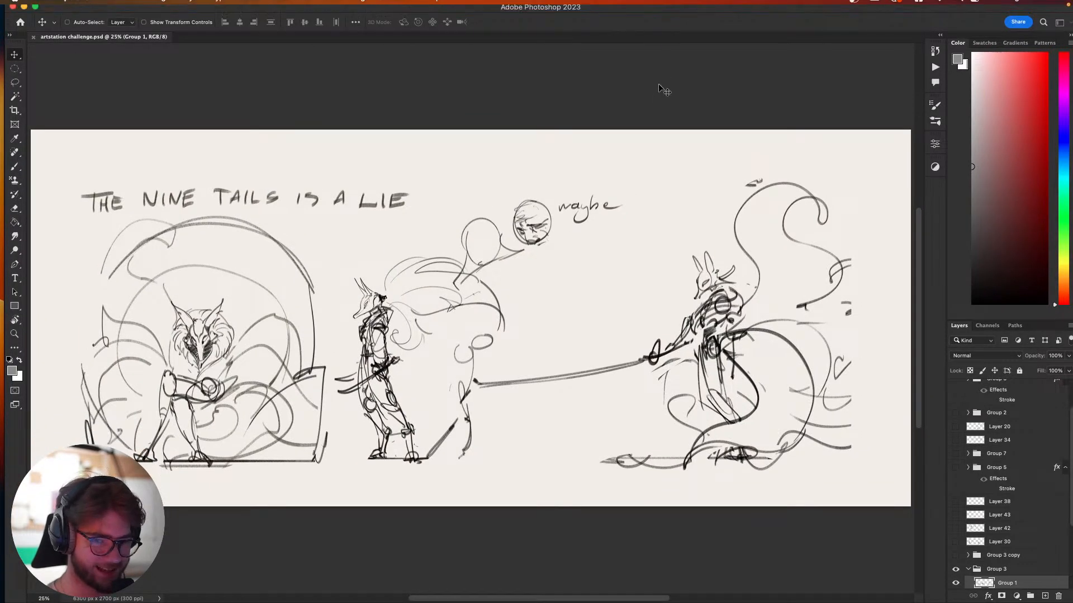
{"action": "left_click", "coordinate": [35, 7]}
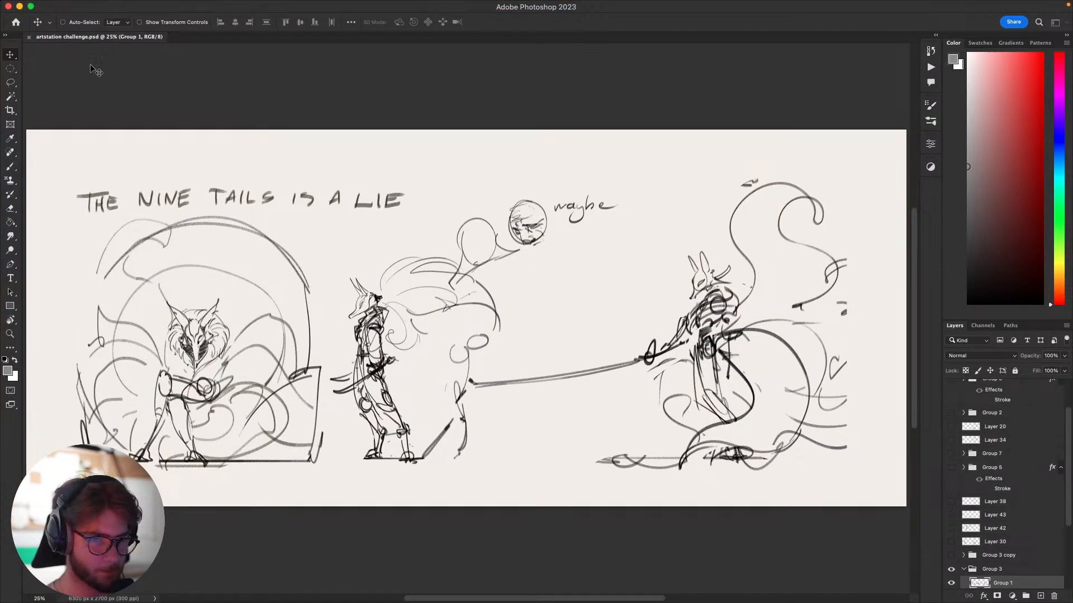
Place a duplicate of Group 3 directly above Group 2, collapse it, and hide both the original and the duplicate.
{"action": "mouse_move", "coordinate": [651, 344]}
{"action": "left_mouse_down"}
{"action": "mouse_move", "coordinate": [664, 337]}
{"action": "mouse_move", "coordinate": [665, 355]}
{"action": "left_mouse_up"}
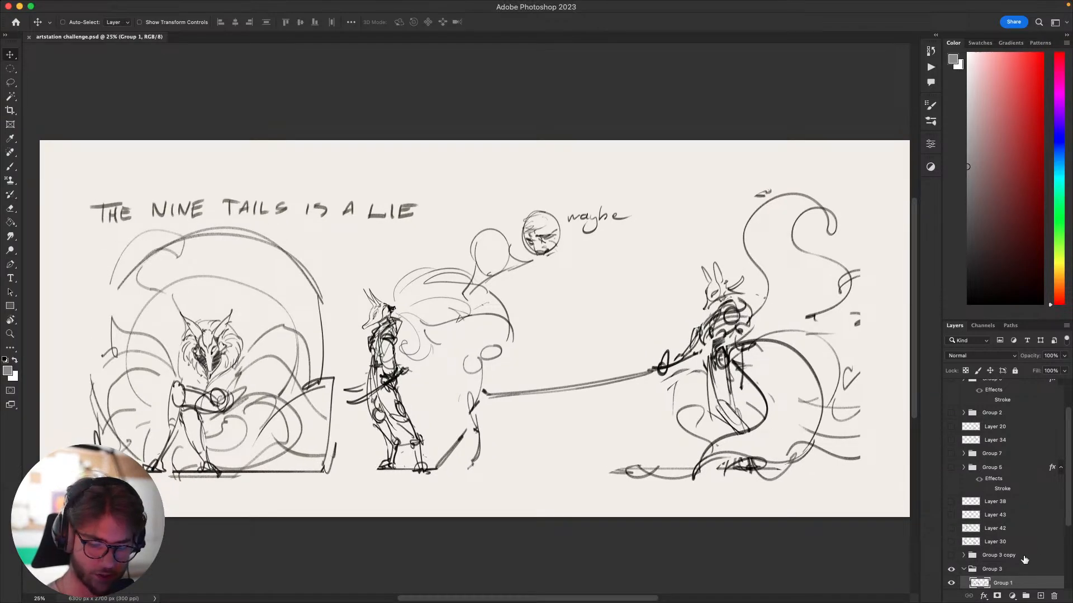
{"action": "scroll", "coordinate": [1024, 560], "scroll_direction": "down", "scroll_amount": 5}
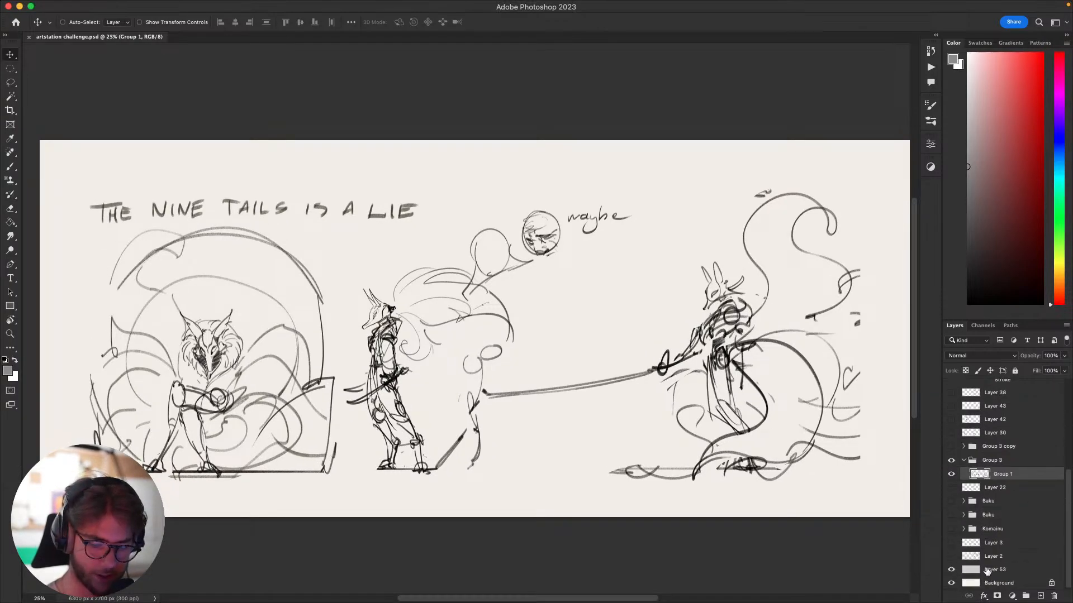
{"action": "left_click", "coordinate": [971, 462]}
{"action": "left_click", "coordinate": [963, 460]}
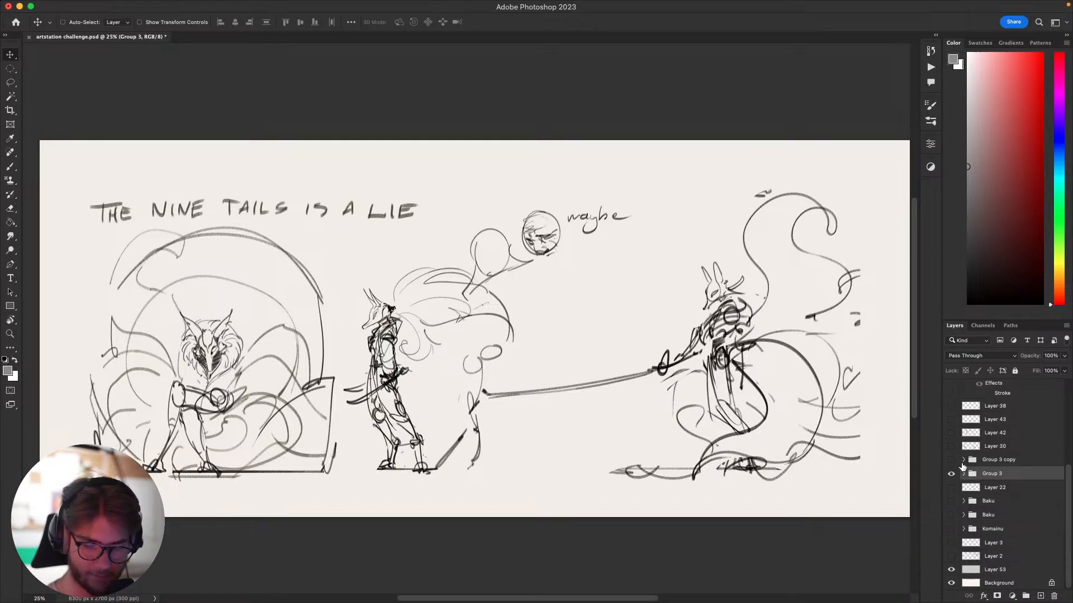
{"action": "left_click", "coordinate": [951, 474]}
{"action": "scroll", "coordinate": [957, 481], "scroll_direction": "up", "scroll_amount": 6}
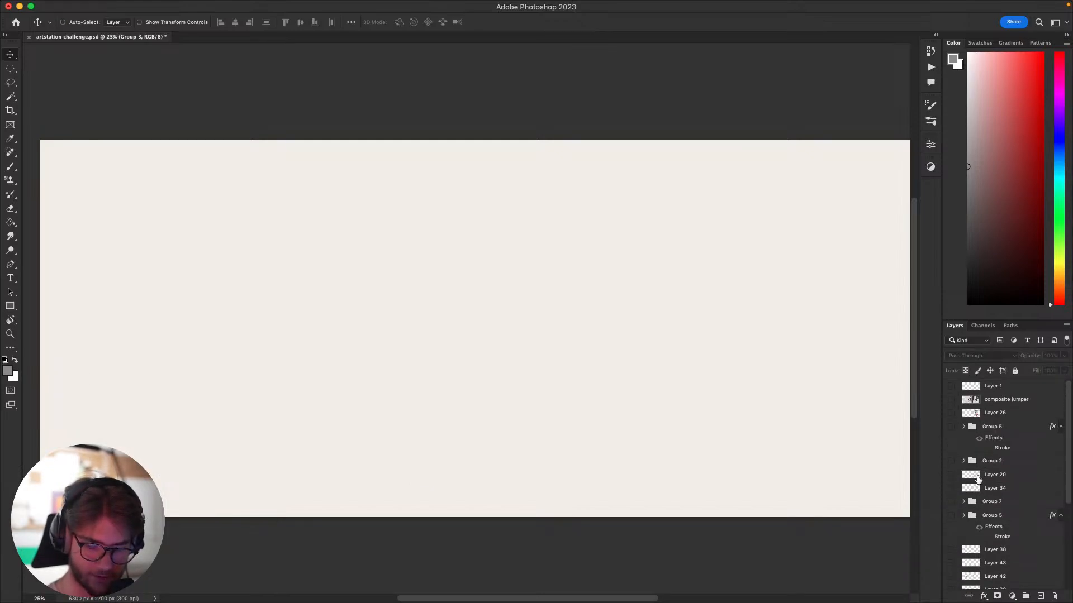
{"action": "left_click", "coordinate": [997, 466]}
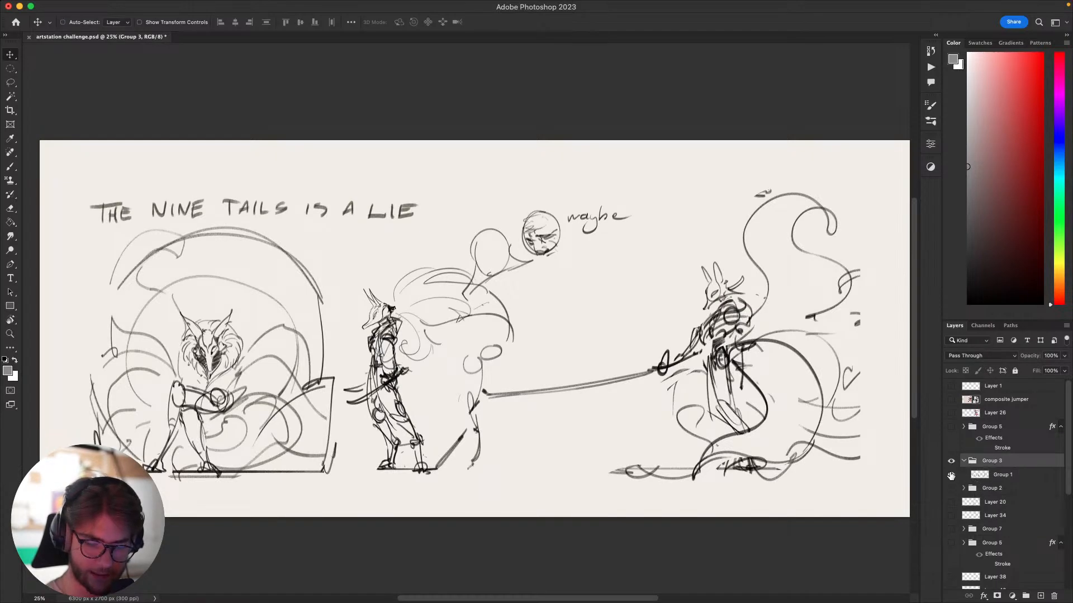
{"action": "left_click", "coordinate": [963, 462]}
{"action": "left_click", "coordinate": [951, 461]}
Preview Group 2, the duplicated Group 3 and the topmost Group 5 one at a time.
{"action": "left_click", "coordinate": [951, 475]}
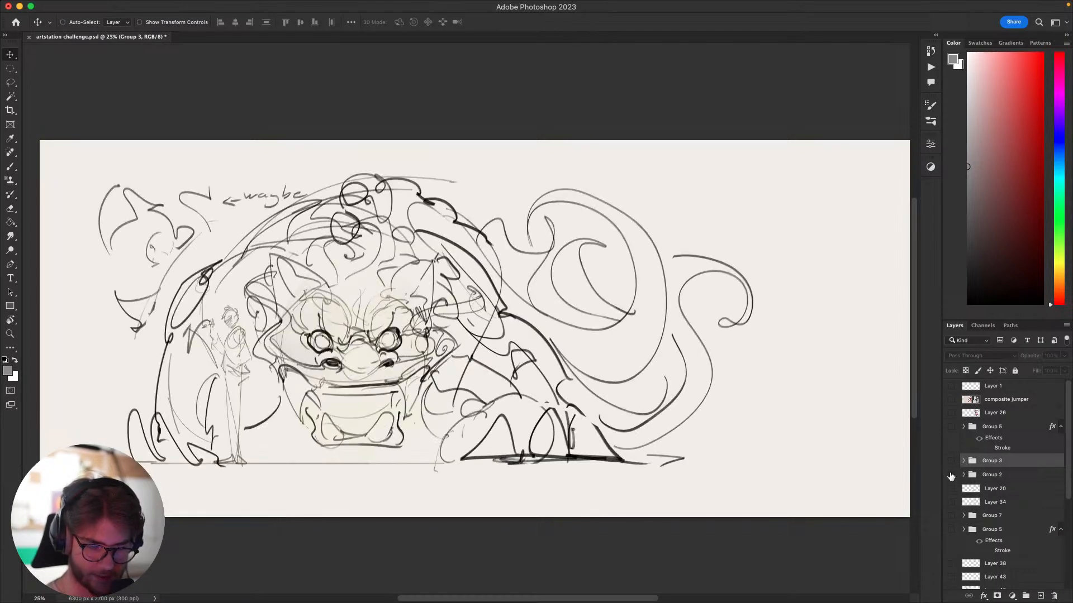
{"action": "left_click", "coordinate": [951, 475]}
{"action": "left_click", "coordinate": [950, 462]}
{"action": "left_click", "coordinate": [951, 462]}
{"action": "left_click", "coordinate": [951, 428]}
{"action": "left_click", "coordinate": [951, 428]}
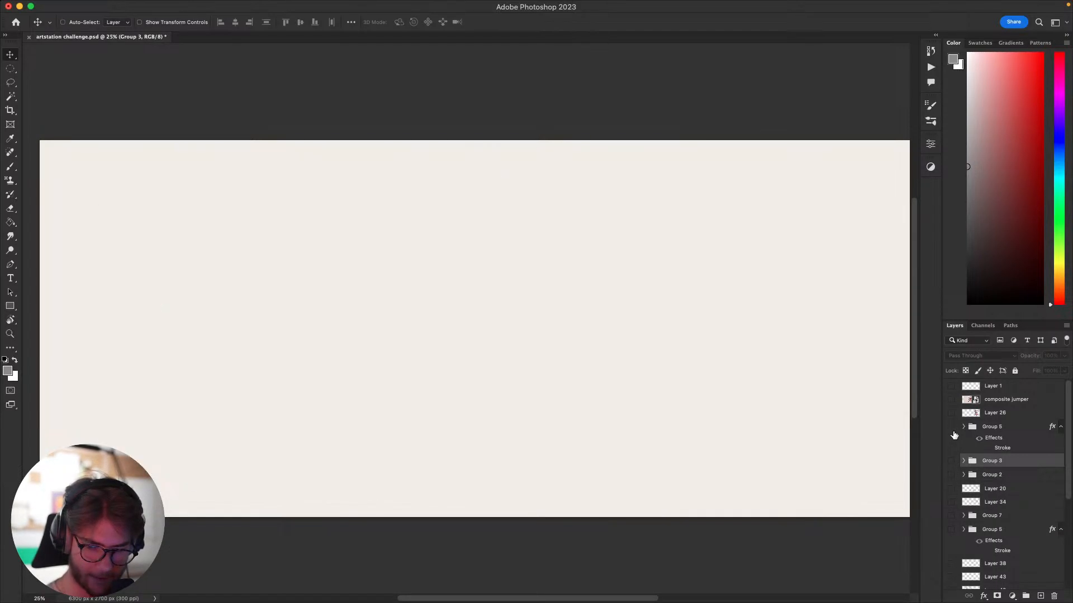
Preview the upper Baku group and place a duplicate of it above the topmost Group 5.
{"action": "scroll", "coordinate": [955, 436], "scroll_direction": "down", "scroll_amount": 6}
{"action": "left_click", "coordinate": [1003, 519]}
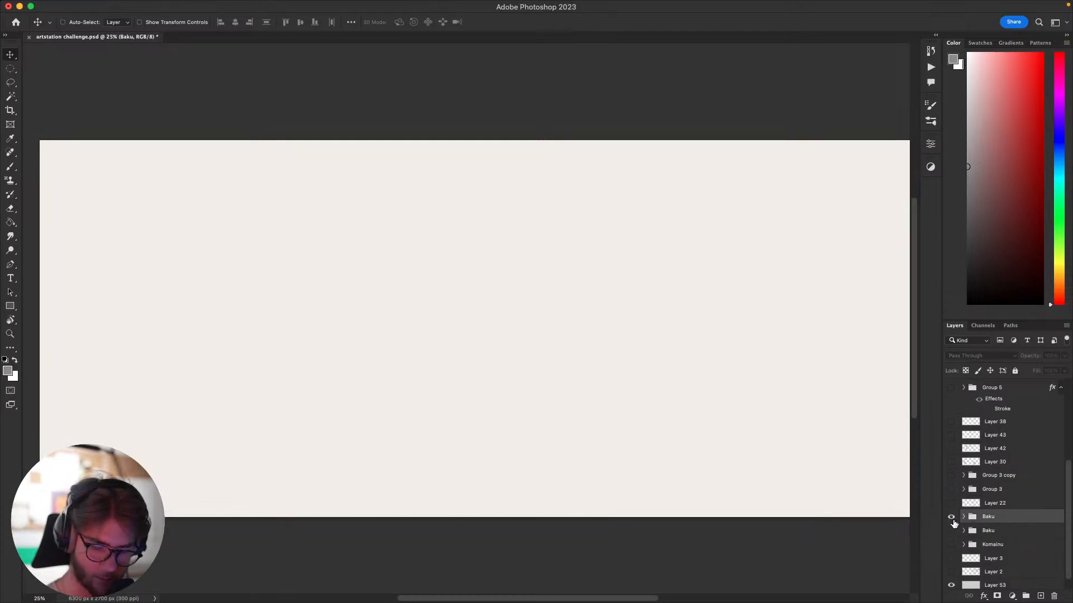
{"action": "left_click", "coordinate": [952, 519]}
{"action": "left_click", "coordinate": [952, 519]}
{"action": "scroll", "coordinate": [954, 514], "scroll_direction": "up", "scroll_amount": 3}
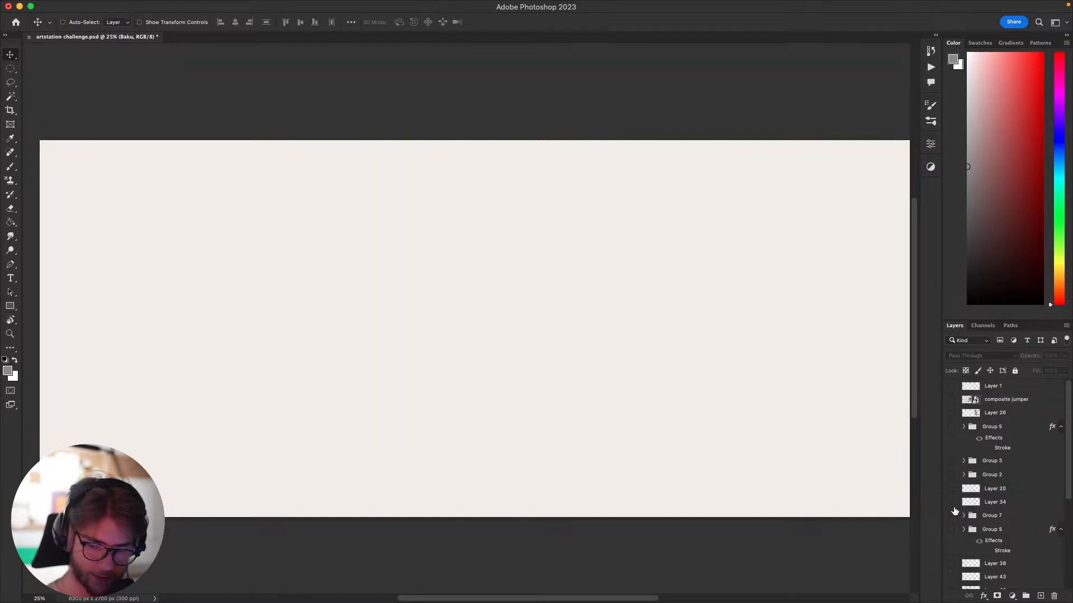
{"action": "left_click", "coordinate": [1008, 428]}
{"action": "key", "text": "super+z"}
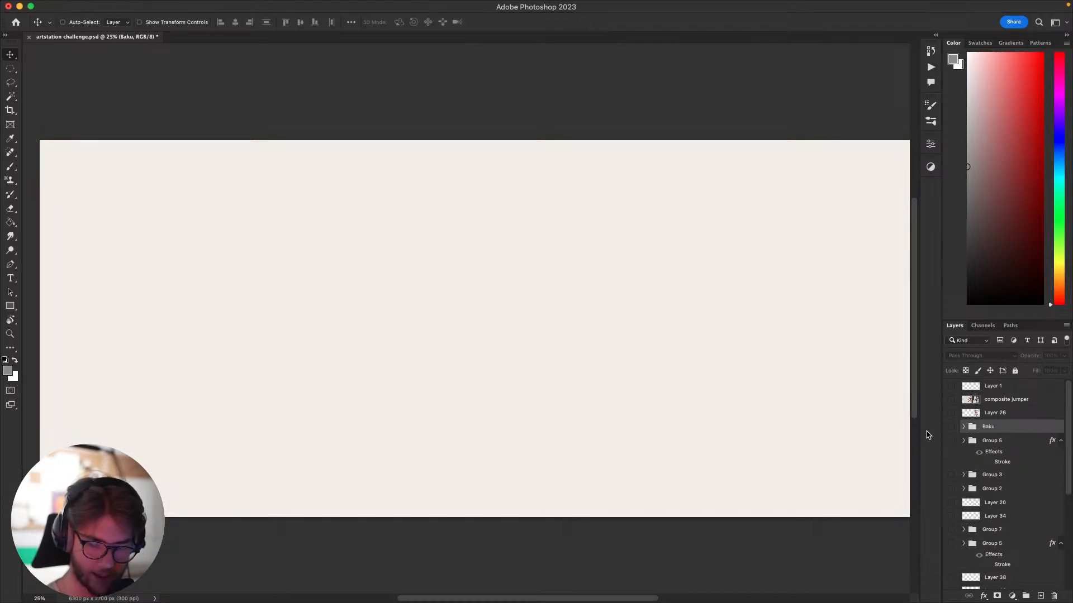
Preview the upper Baku group, then show the topmost Group 5 and the upper Group 3 together.
{"action": "left_click", "coordinate": [951, 427]}
{"action": "left_click", "coordinate": [951, 427]}
{"action": "left_click", "coordinate": [951, 441]}
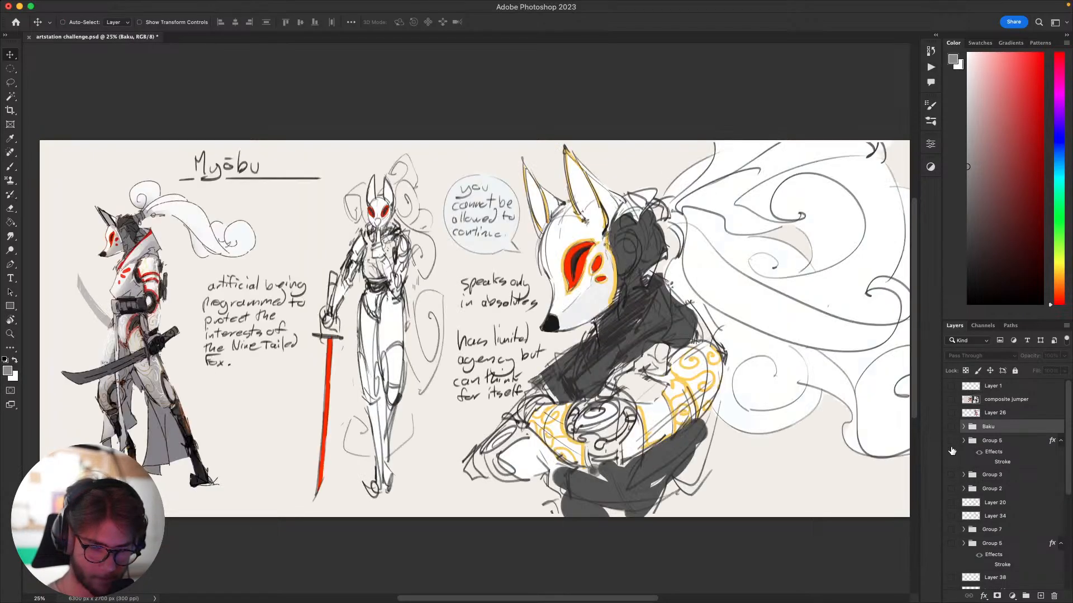
{"action": "left_click", "coordinate": [951, 441]}
{"action": "left_click", "coordinate": [951, 441]}
{"action": "left_click", "coordinate": [951, 475]}
Clear the layer style from the topmost Group 5, then hide it along with the upper Group 3.
{"action": "left_click", "coordinate": [1017, 463]}
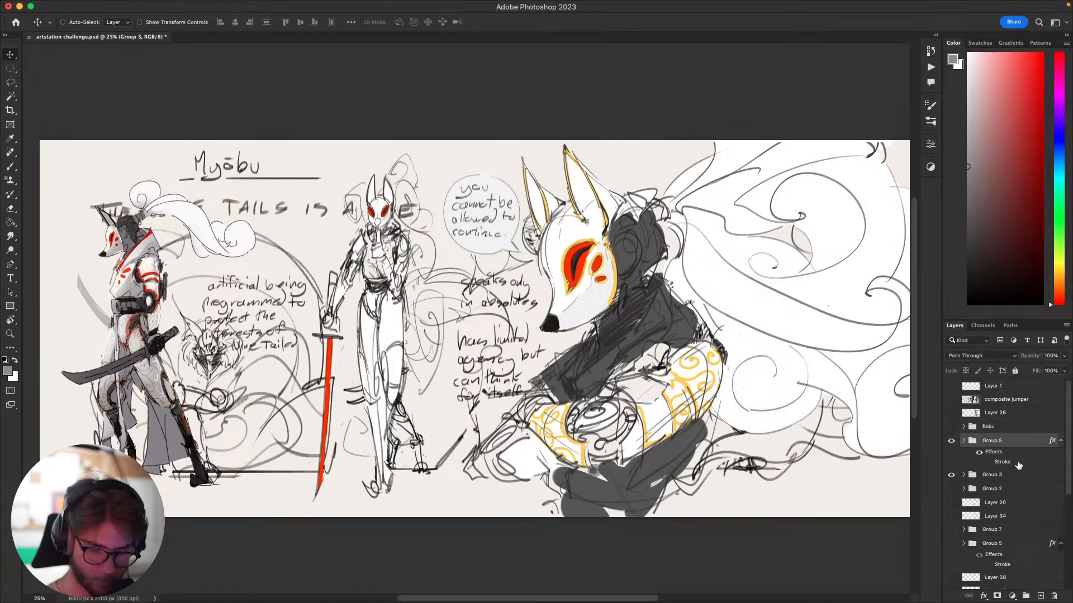
{"action": "right_click", "coordinate": [996, 454]}
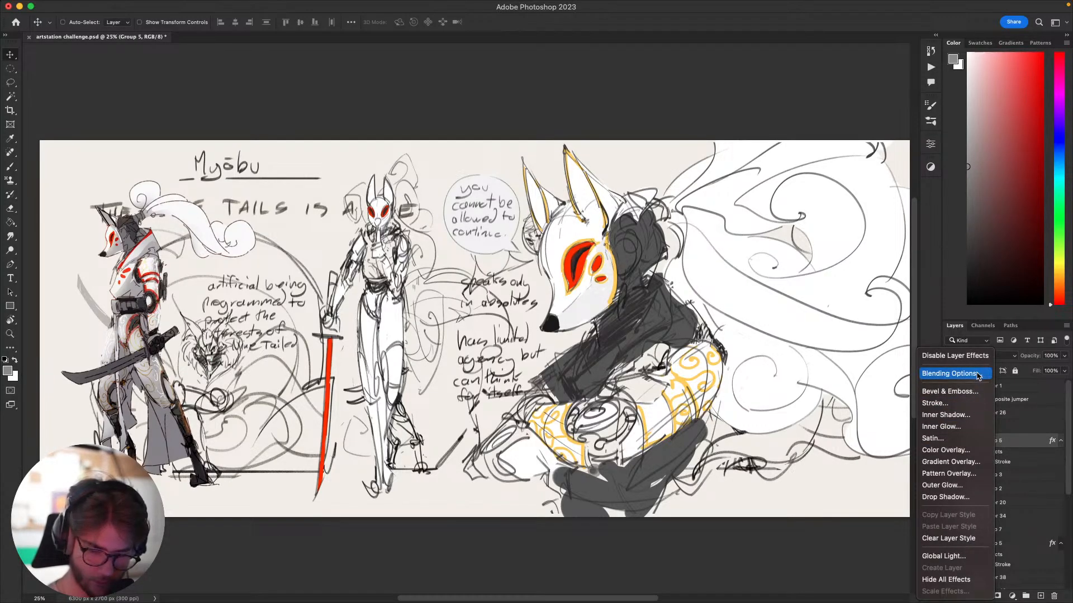
{"action": "left_click", "coordinate": [950, 539]}
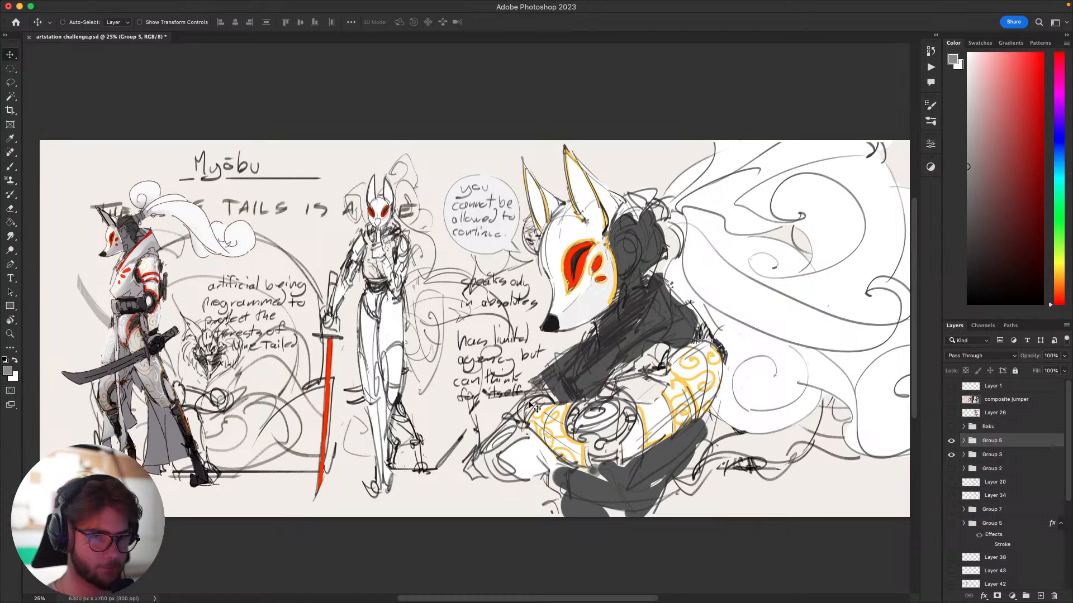
{"action": "left_click_drag", "start_coordinate": [951, 455], "coordinate": [951, 444]}
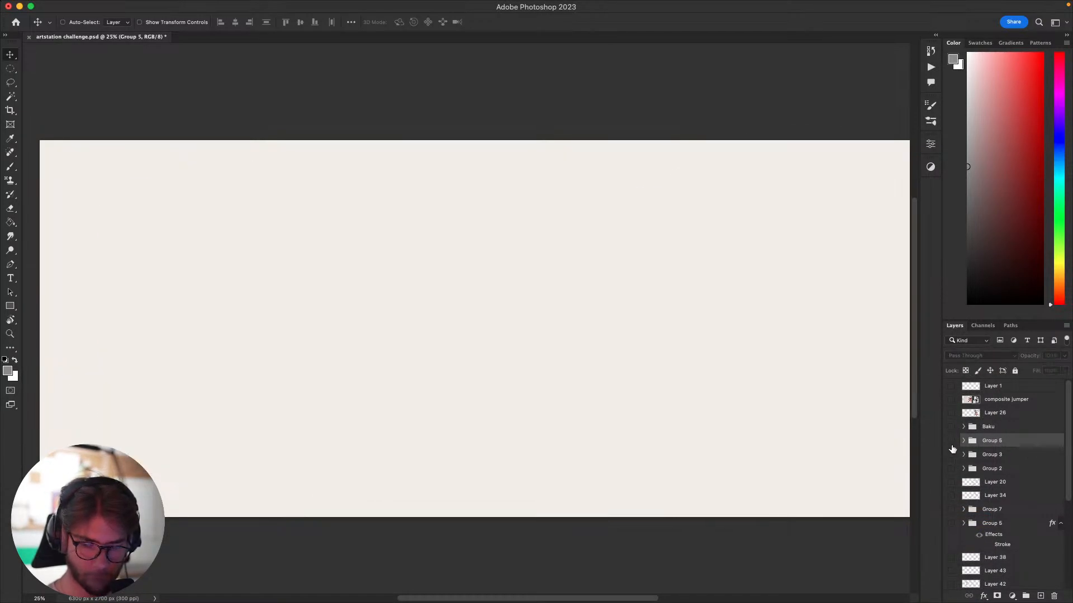
Preview the upper Baku group's sketches across the canvas, alternating them with the topmost Group 5.
{"action": "left_click_drag", "start_coordinate": [835, 437], "coordinate": [846, 427]}
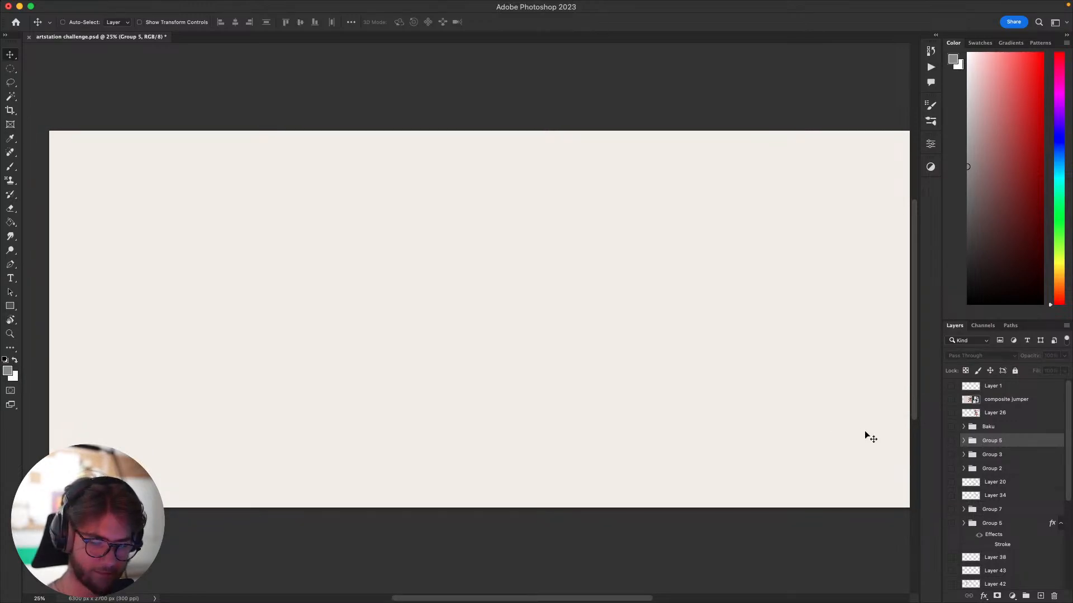
{"action": "left_click", "coordinate": [951, 426]}
{"action": "left_click_drag", "start_coordinate": [698, 413], "coordinate": [637, 421]}
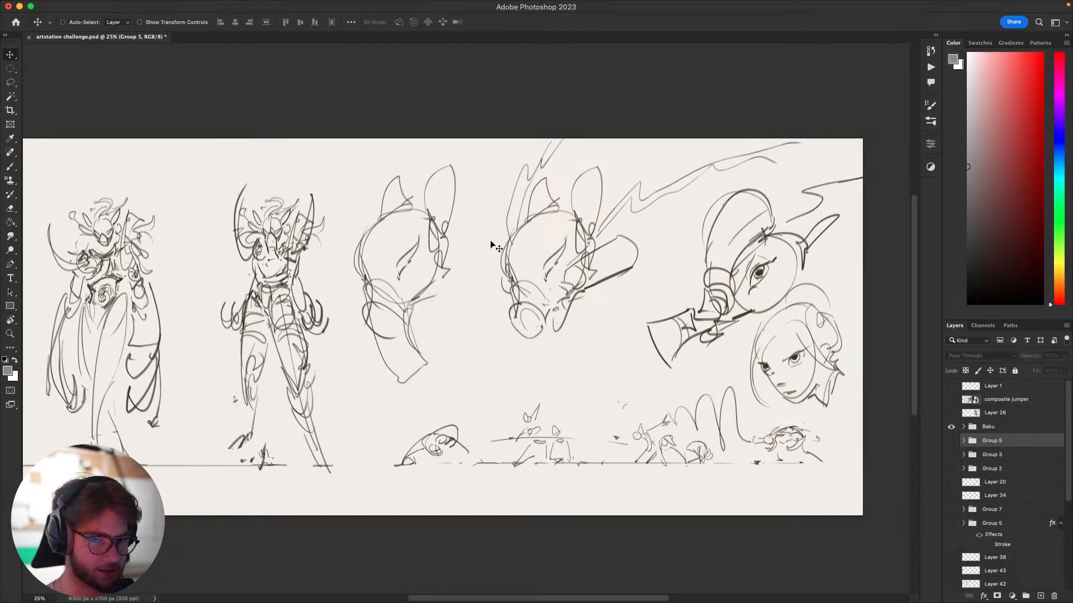
{"action": "left_click", "coordinate": [951, 427]}
{"action": "left_click", "coordinate": [952, 442]}
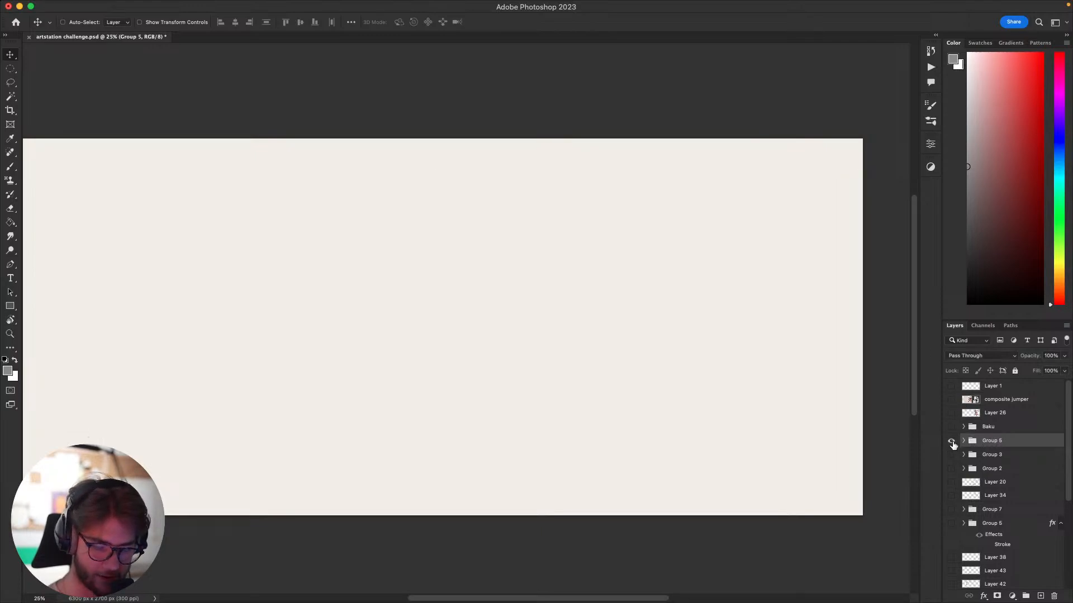
{"action": "left_click", "coordinate": [952, 441]}
{"action": "left_click", "coordinate": [951, 426]}
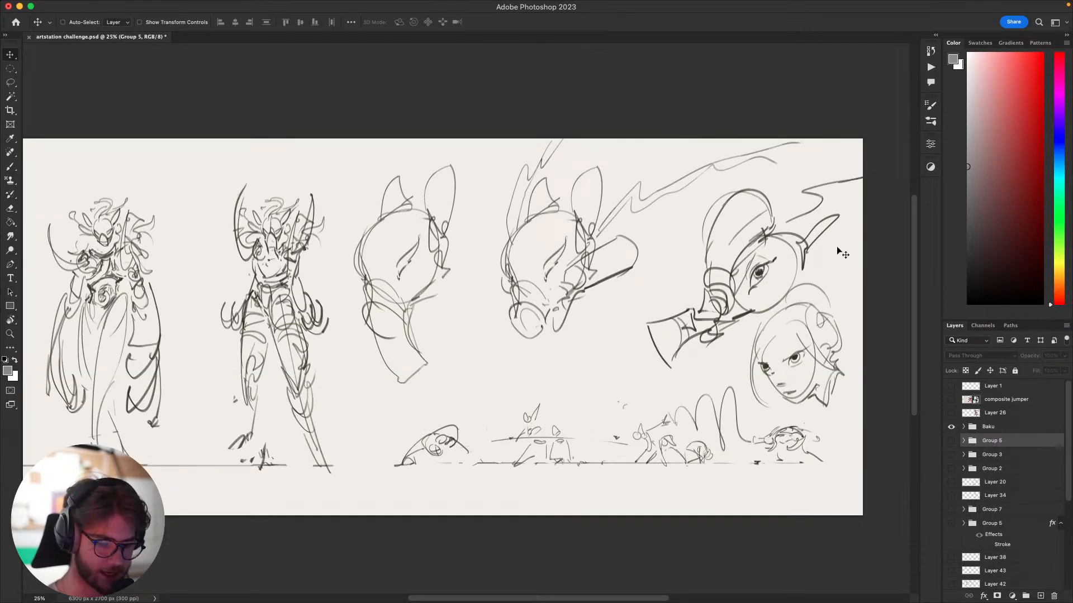
{"action": "left_click", "coordinate": [951, 426]}
Preview the Myōbu sheet in the topmost Group 5, followed by the nine-tails sketches in Group 3.
{"action": "left_click", "coordinate": [952, 442]}
{"action": "left_click_drag", "start_coordinate": [594, 410], "coordinate": [643, 403]}
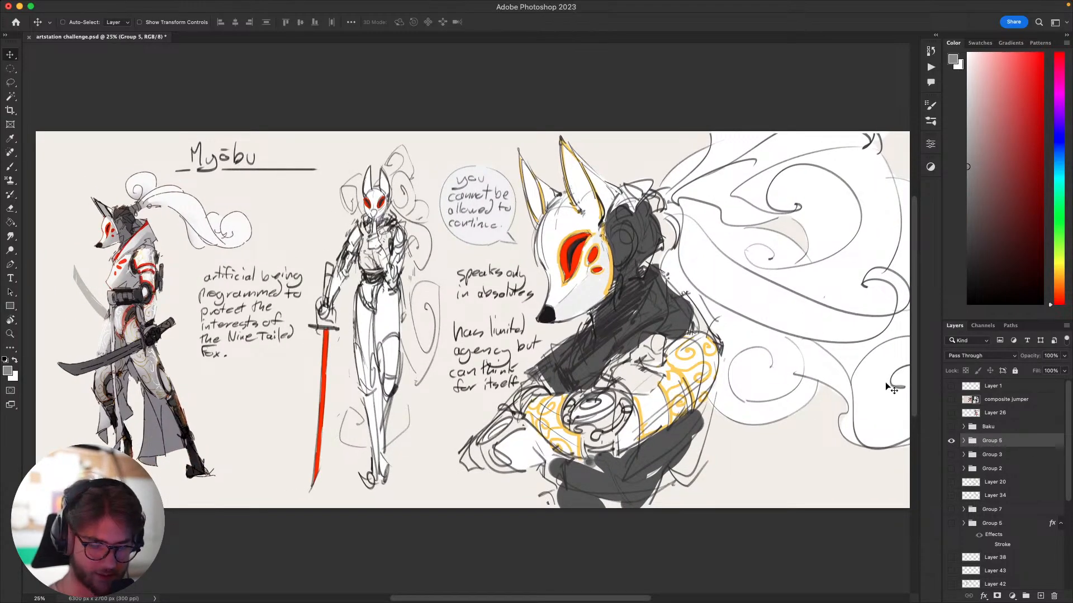
{"action": "left_click", "coordinate": [951, 441]}
{"action": "left_click", "coordinate": [951, 454]}
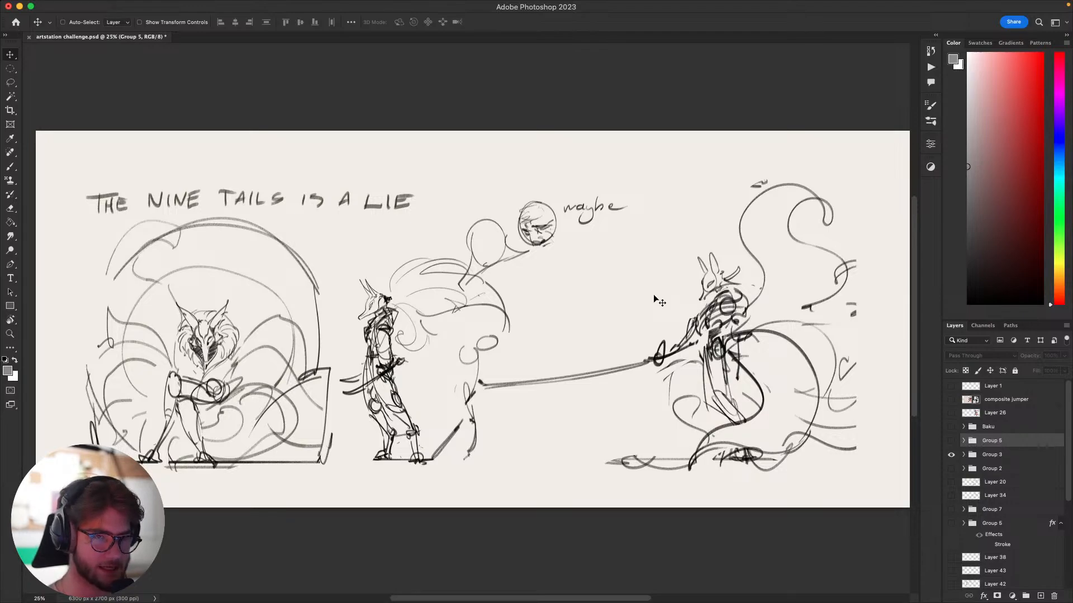
{"action": "left_click", "coordinate": [951, 454]}
Show Group 2 and reorder the sketch groups from top down as Group 2, Group 5, Baku, Group 3.
{"action": "left_click", "coordinate": [951, 468]}
{"action": "mouse_move", "coordinate": [592, 383]}
{"action": "left_mouse_down"}
{"action": "mouse_move", "coordinate": [598, 367]}
{"action": "mouse_move", "coordinate": [640, 378]}
{"action": "left_mouse_up"}
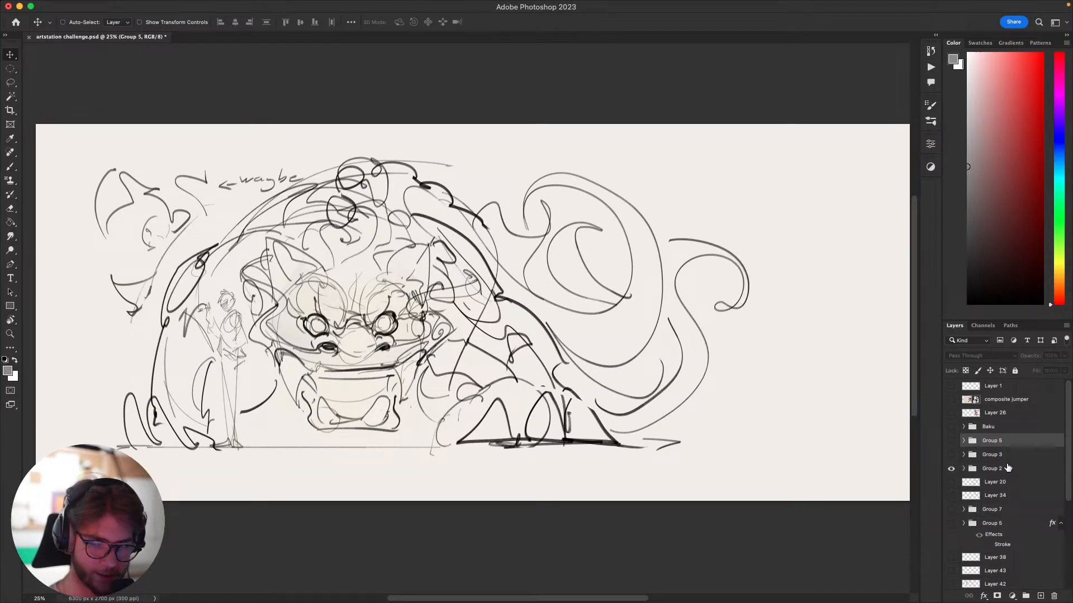
{"action": "mouse_move", "coordinate": [1005, 472]}
{"action": "left_mouse_down"}
{"action": "mouse_move", "coordinate": [1011, 434]}
{"action": "mouse_move", "coordinate": [1000, 451]}
{"action": "left_mouse_up"}
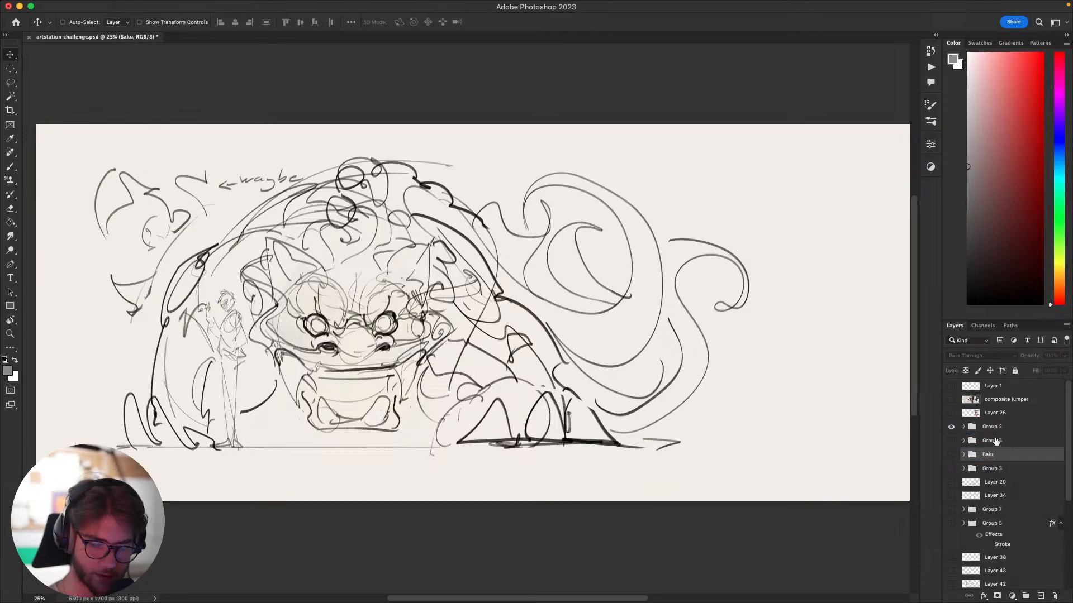
Rename the topmost Group 5 as Myobu.
{"action": "double_click", "coordinate": [993, 441]}
{"action": "type", "text": "M"}
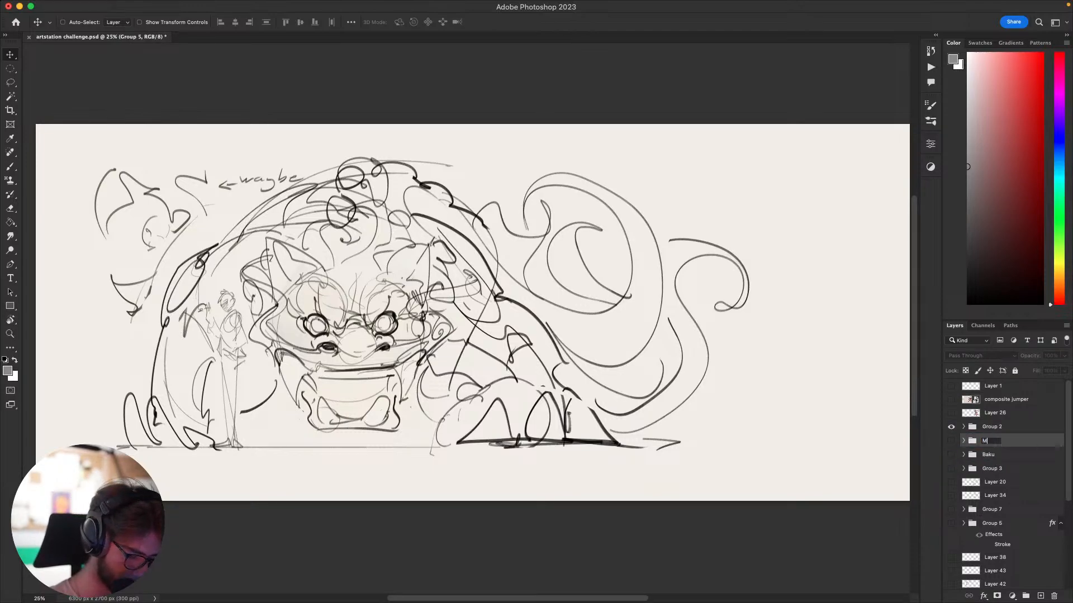
{"action": "type", "text": "yobu"}
{"action": "key", "text": "Return"}
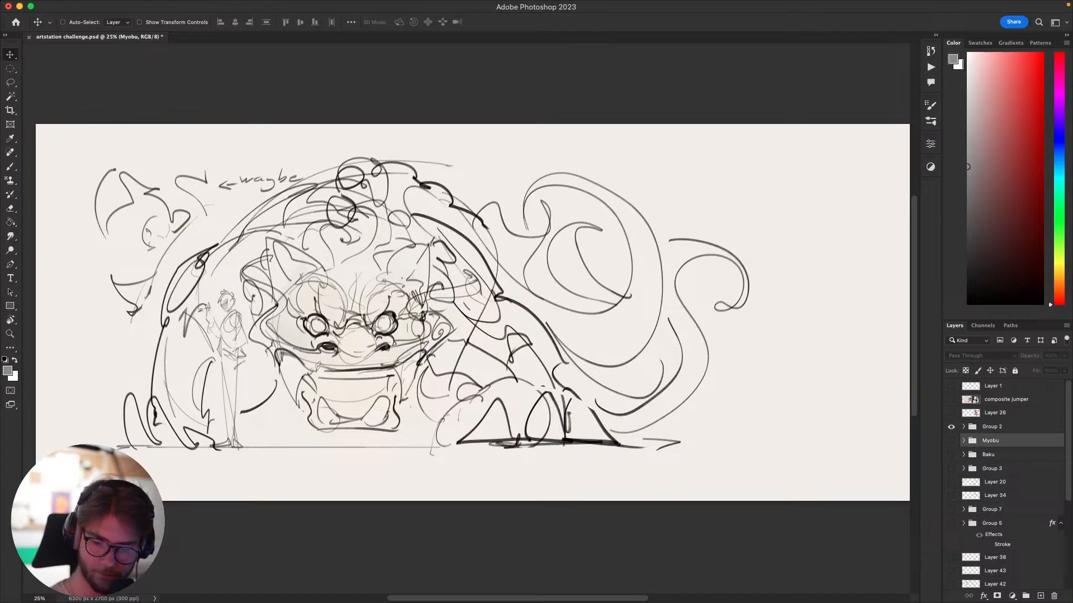
Rename Group 2 as Koma Inu and hide it.
{"action": "double_click", "coordinate": [992, 427]}
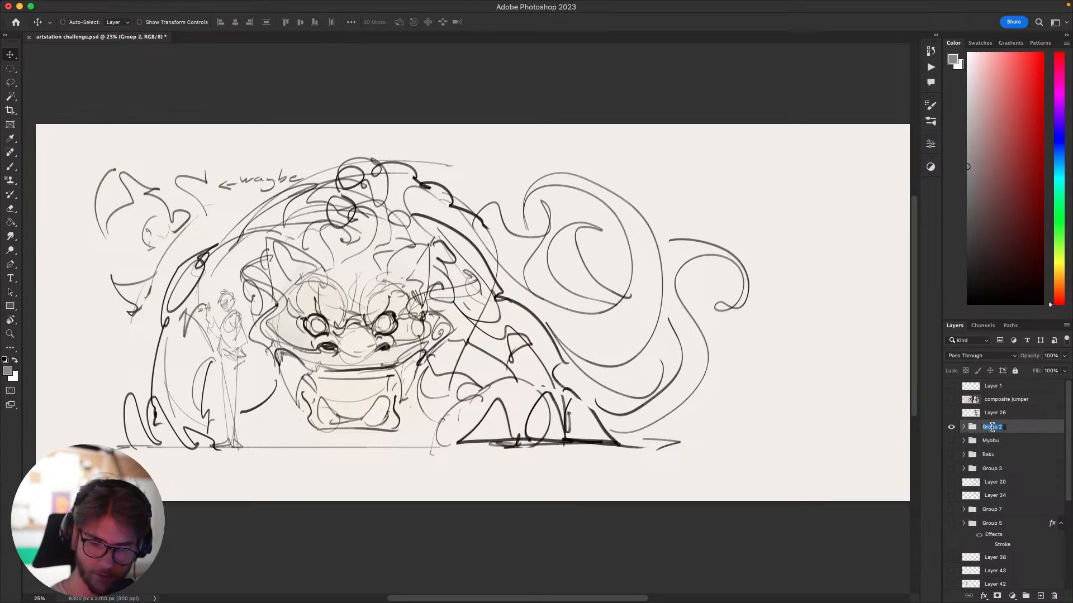
{"action": "type", "text": "Kom"}
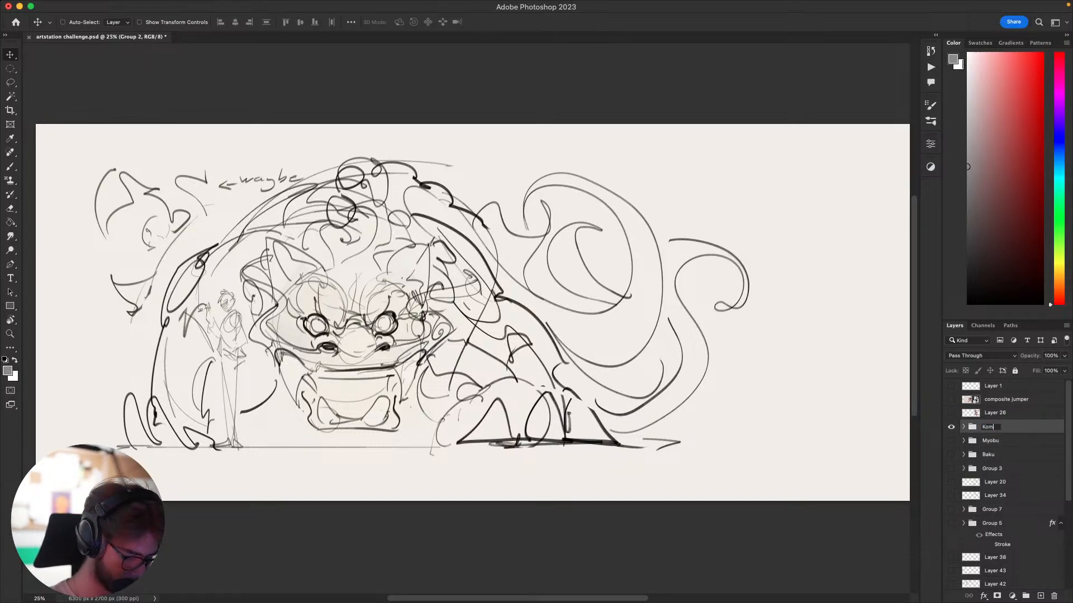
{"action": "type", "text": "a Inu"}
{"action": "key", "text": "Return"}
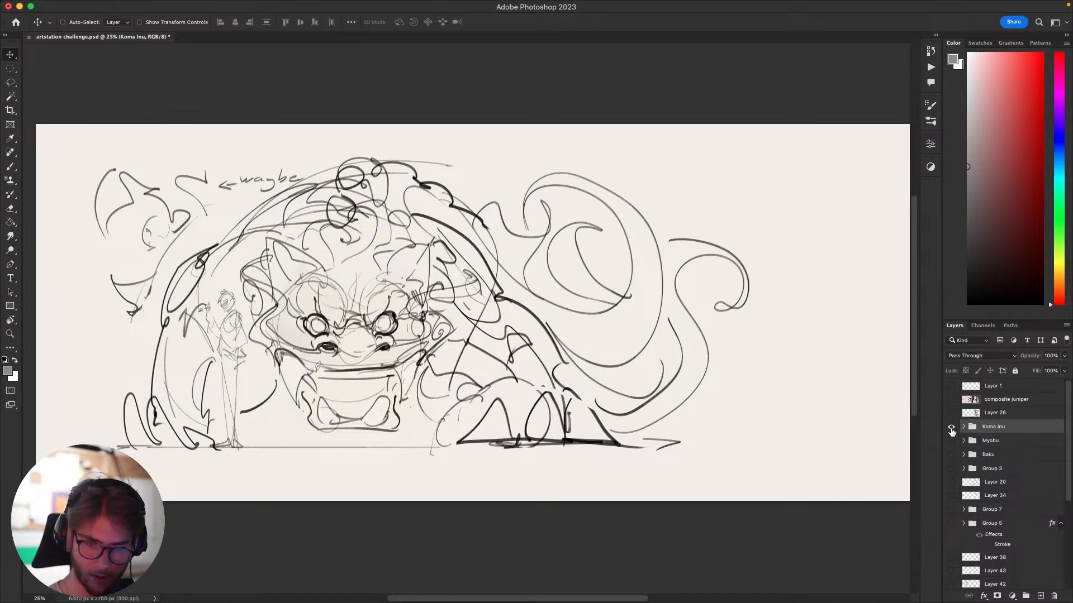
{"action": "left_click", "coordinate": [951, 428]}
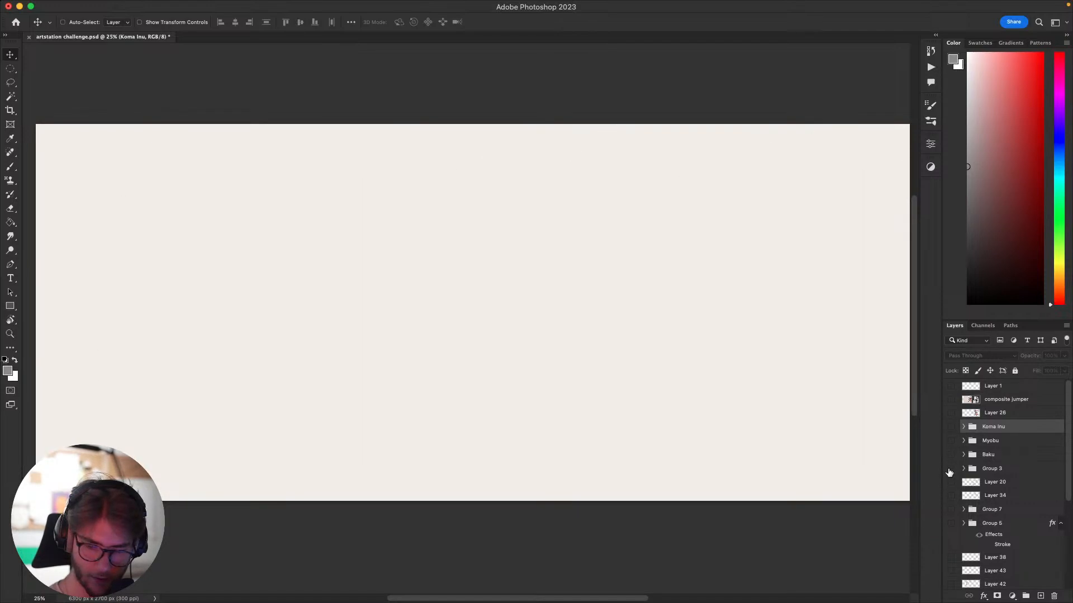
Show Group 3 below Baku, rename it Nine Tails, and hide it again.
{"action": "left_click", "coordinate": [950, 469]}
{"action": "double_click", "coordinate": [989, 469]}
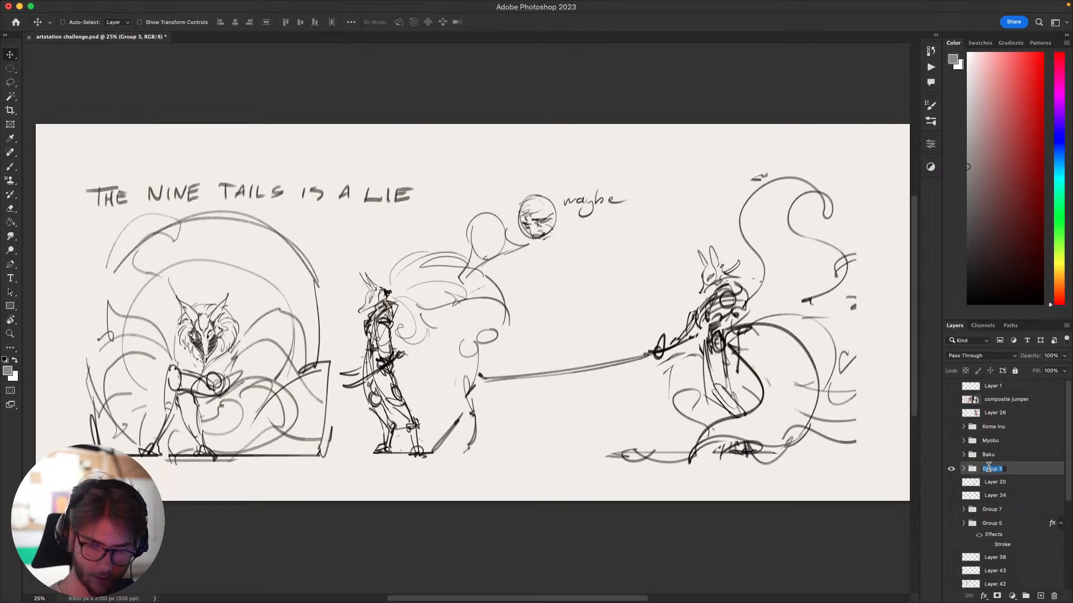
{"action": "type", "text": "NineTails"}
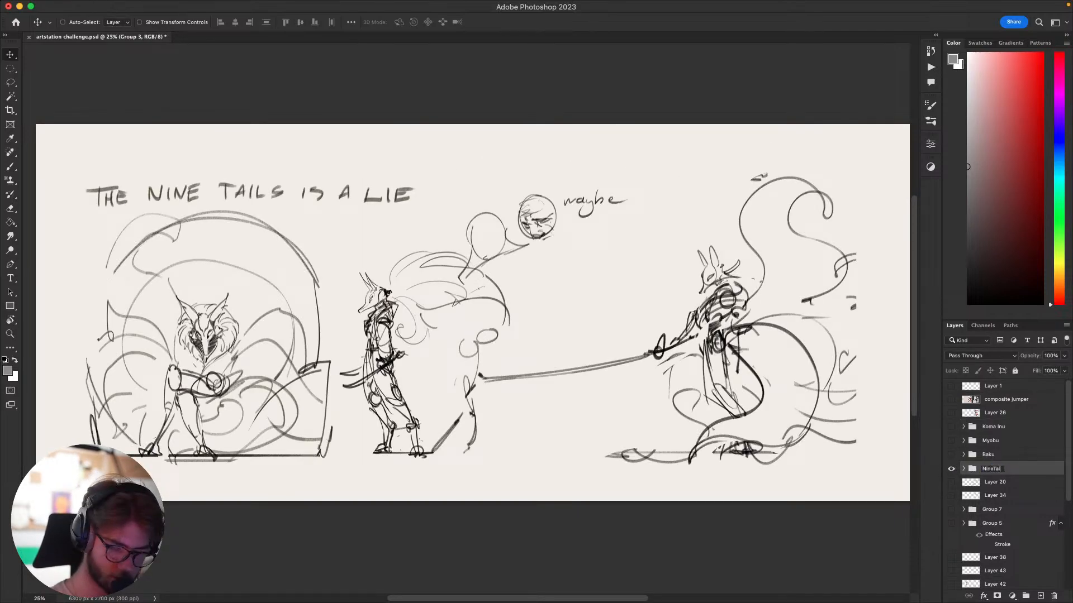
{"action": "key", "text": "BackSpace"}
{"action": "key", "text": "BackSpace"}
{"action": "key", "text": "BackSpace"}
{"action": "key", "text": "BackSpace"}
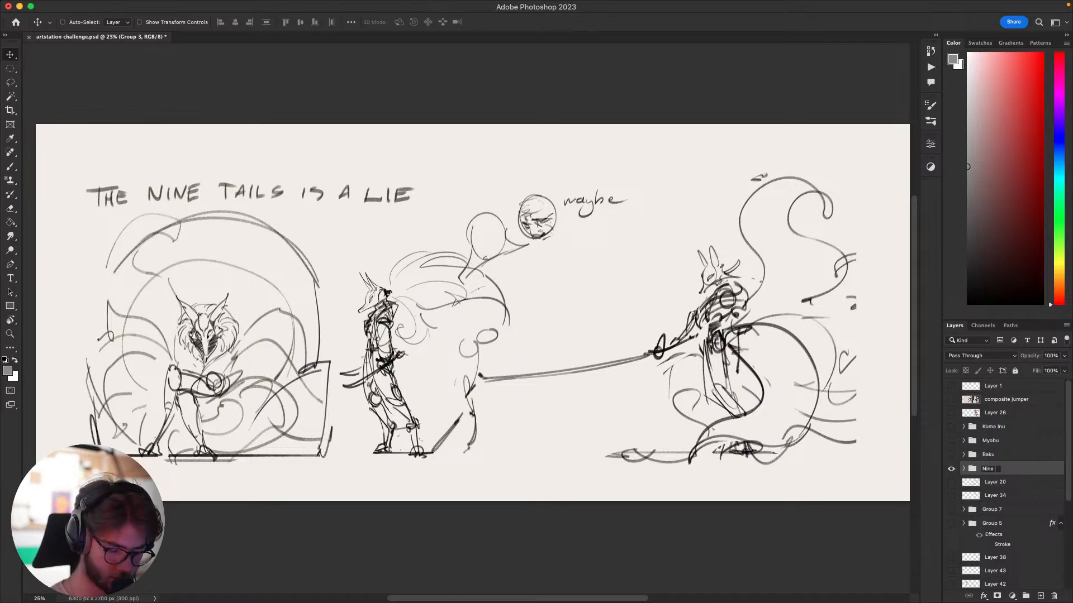
{"action": "type", "text": "Tails"}
{"action": "key", "text": "Return"}
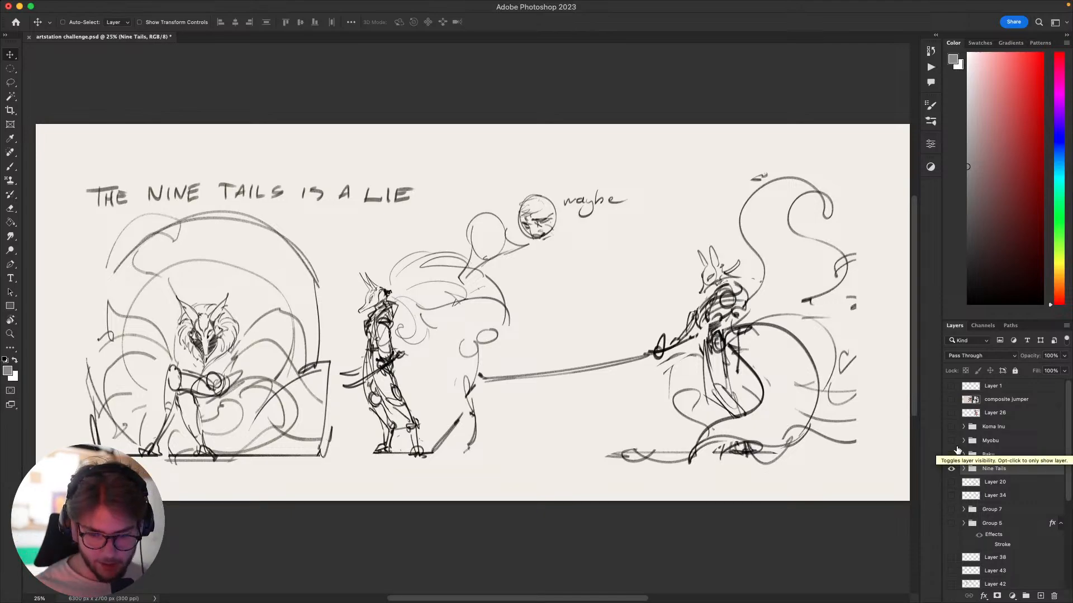
{"action": "left_click", "coordinate": [951, 469]}
Preview the composite jumper layer, inspect the leaping figure up close, and hide the layer again.
{"action": "left_click", "coordinate": [950, 400]}
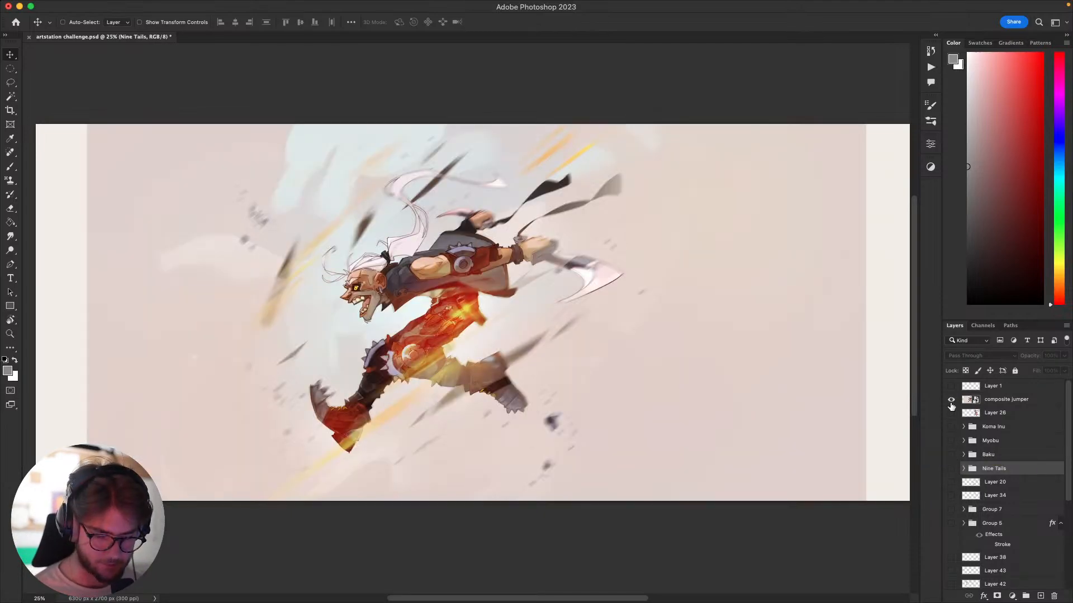
{"action": "scroll", "coordinate": [618, 377], "scroll_direction": "up", "scroll_amount": 3}
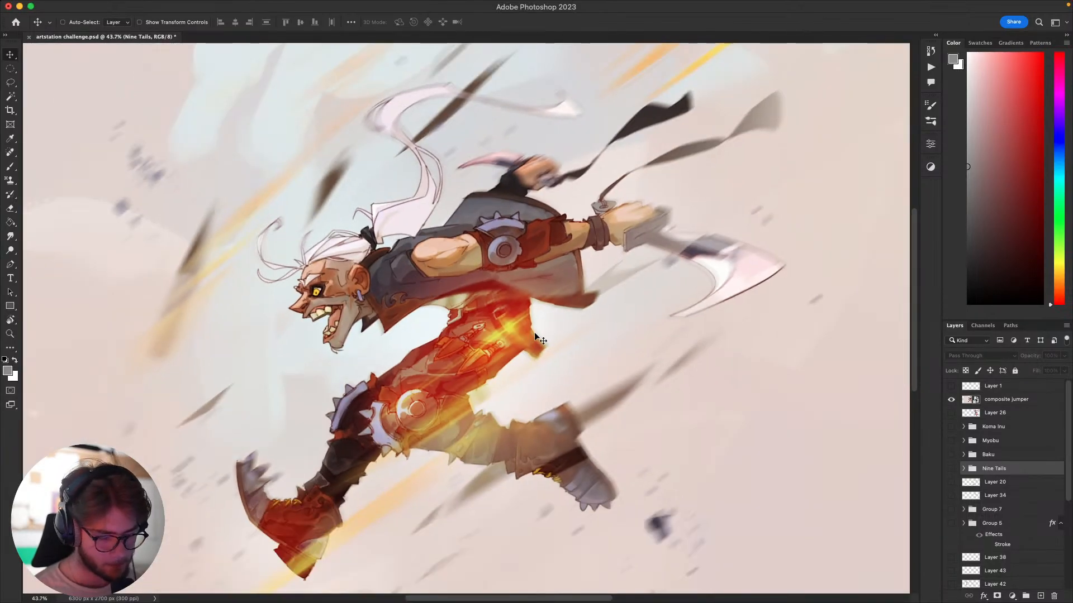
{"action": "scroll", "coordinate": [534, 332], "scroll_direction": "down", "scroll_amount": 2}
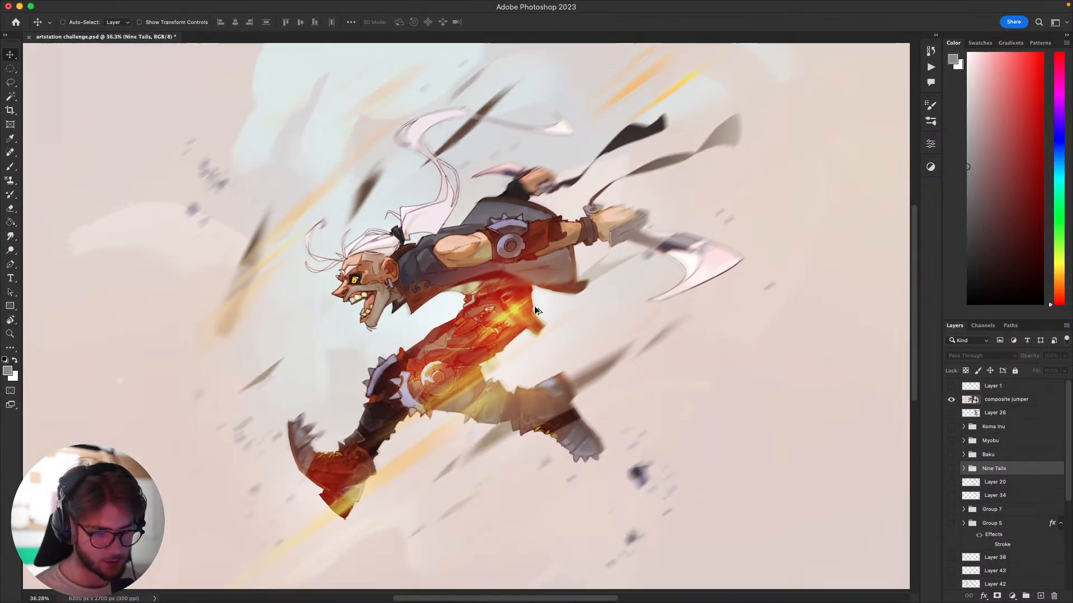
{"action": "scroll", "coordinate": [534, 306], "scroll_direction": "down", "scroll_amount": 2}
{"action": "left_click", "coordinate": [951, 400]}
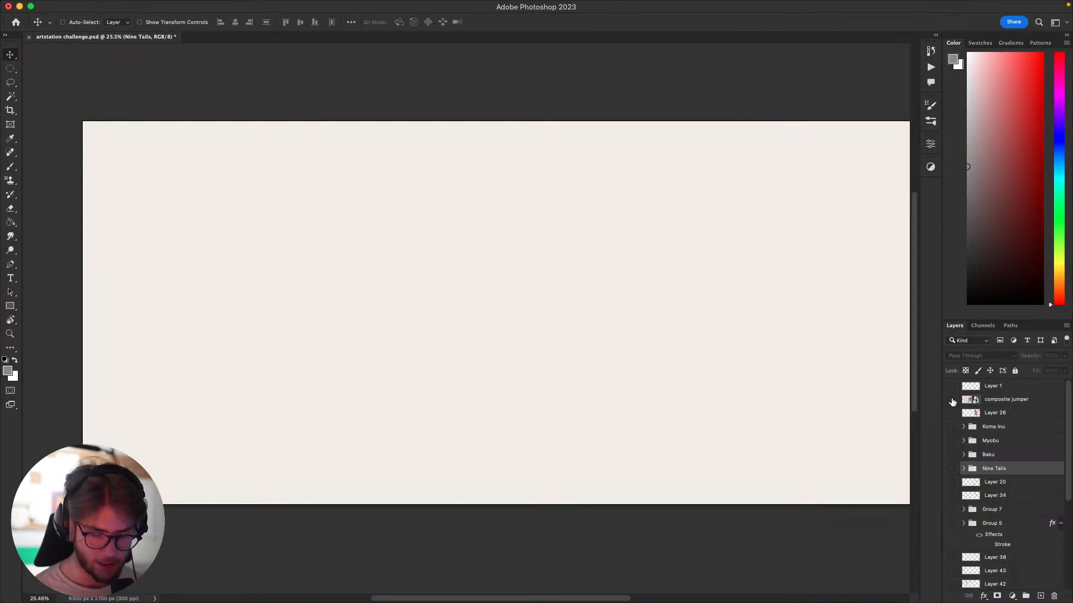
{"action": "scroll", "coordinate": [805, 386], "scroll_direction": "right", "scroll_amount": 1}
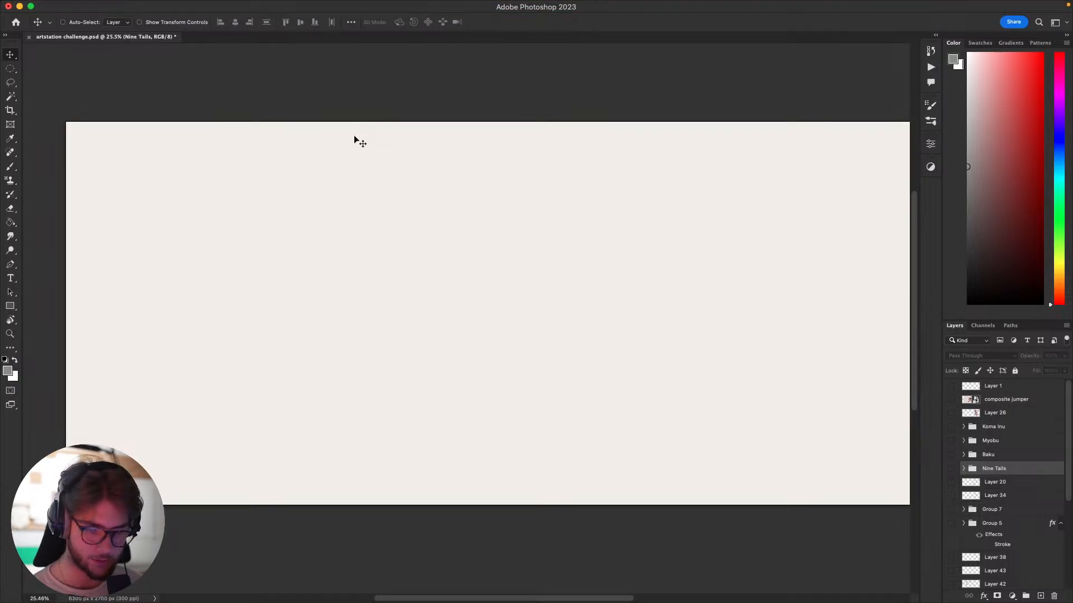
Preview the Nine Tails, Baku, Myobu and Koma Inu groups one at a time.
{"action": "left_click", "coordinate": [950, 468]}
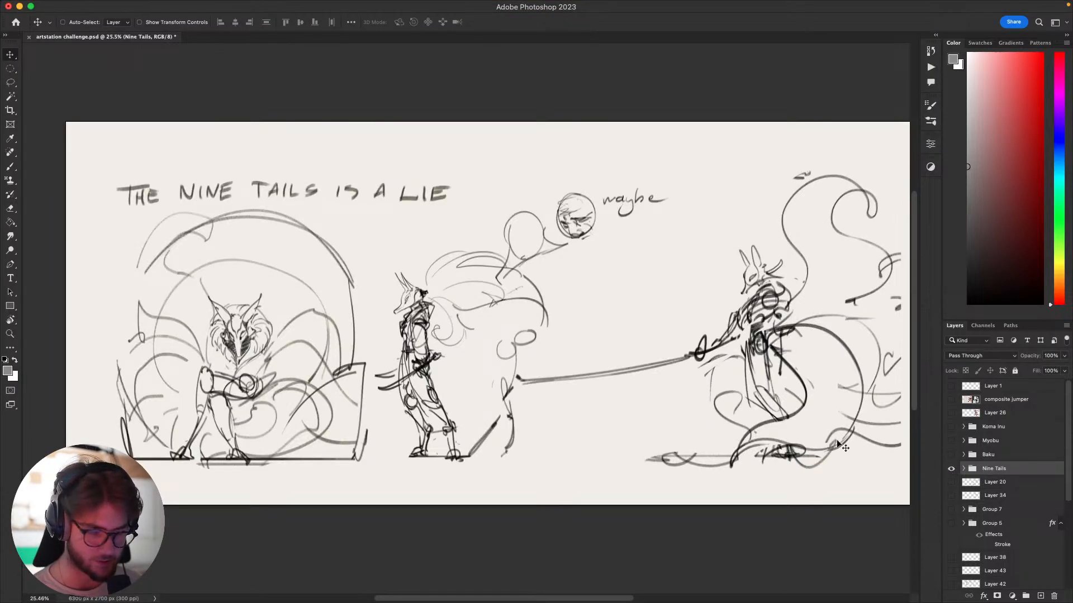
{"action": "left_click_drag", "start_coordinate": [752, 416], "coordinate": [698, 417]}
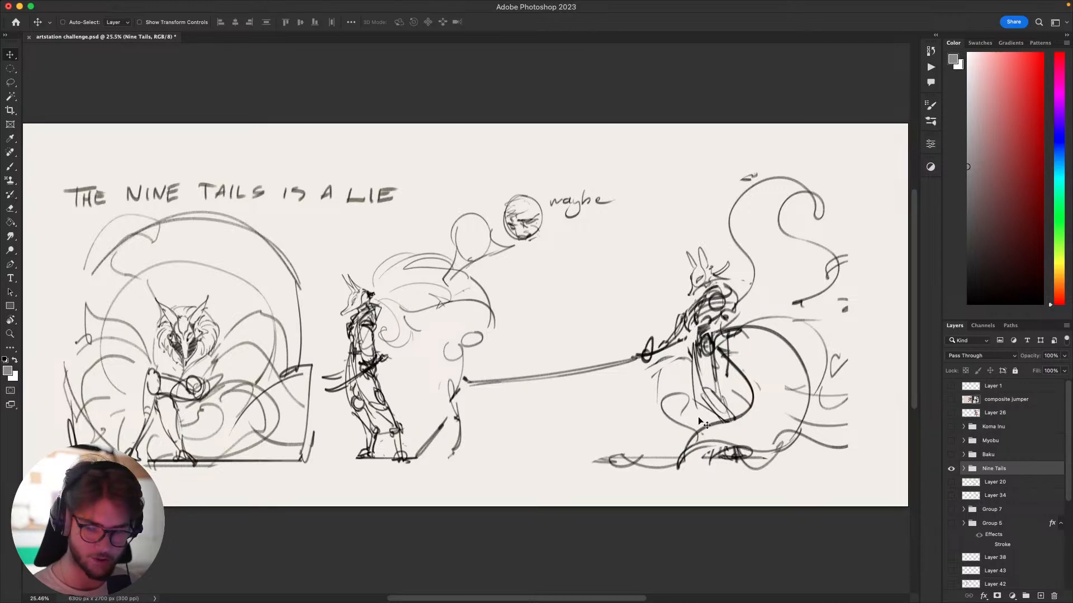
{"action": "left_click", "coordinate": [952, 469]}
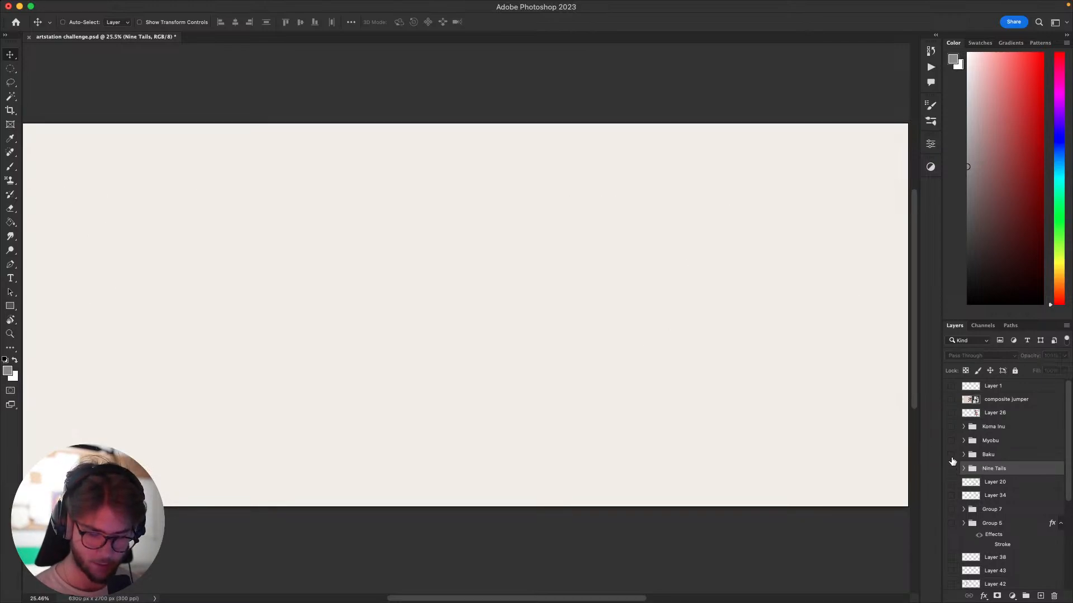
{"action": "left_click", "coordinate": [951, 455]}
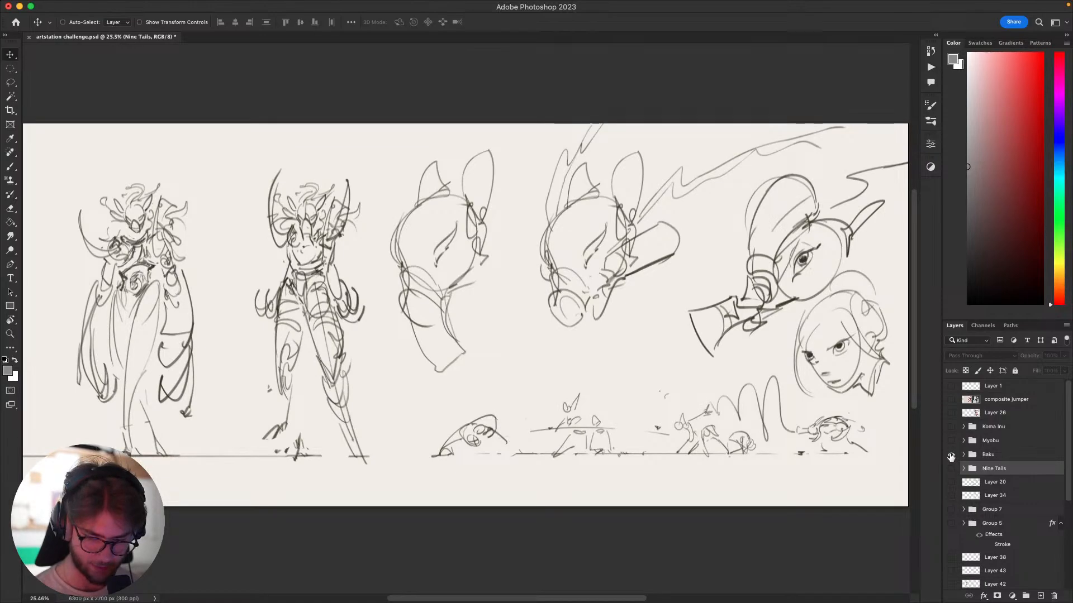
{"action": "left_click", "coordinate": [952, 455]}
{"action": "left_click", "coordinate": [952, 441]}
{"action": "left_click", "coordinate": [953, 440]}
{"action": "left_click", "coordinate": [951, 426]}
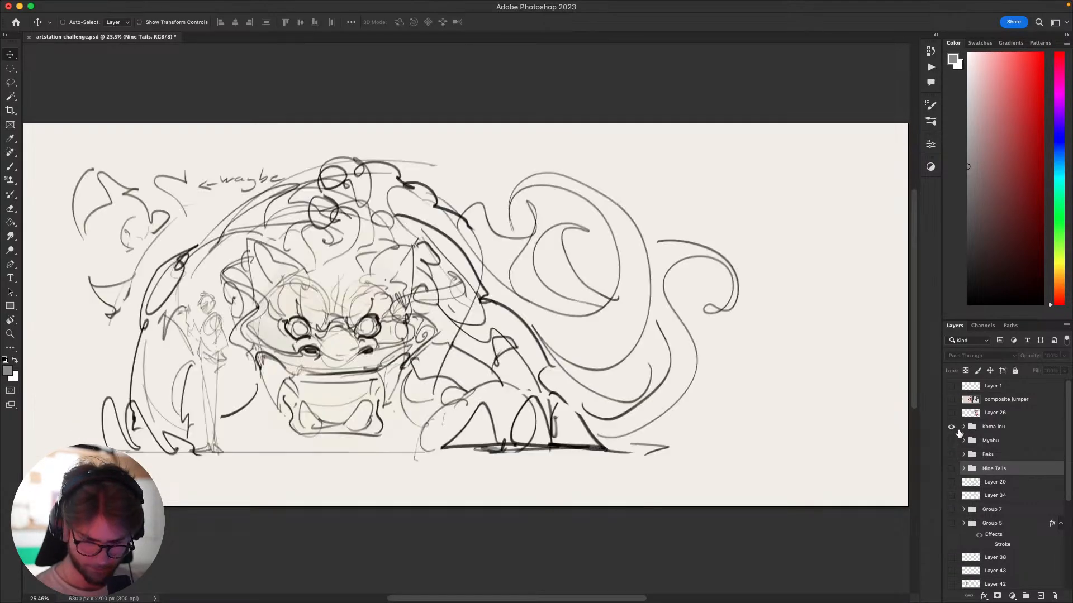
{"action": "left_click", "coordinate": [951, 427]}
Show the Myobu group's sketches and activate the Brush tool.
{"action": "left_click", "coordinate": [952, 441]}
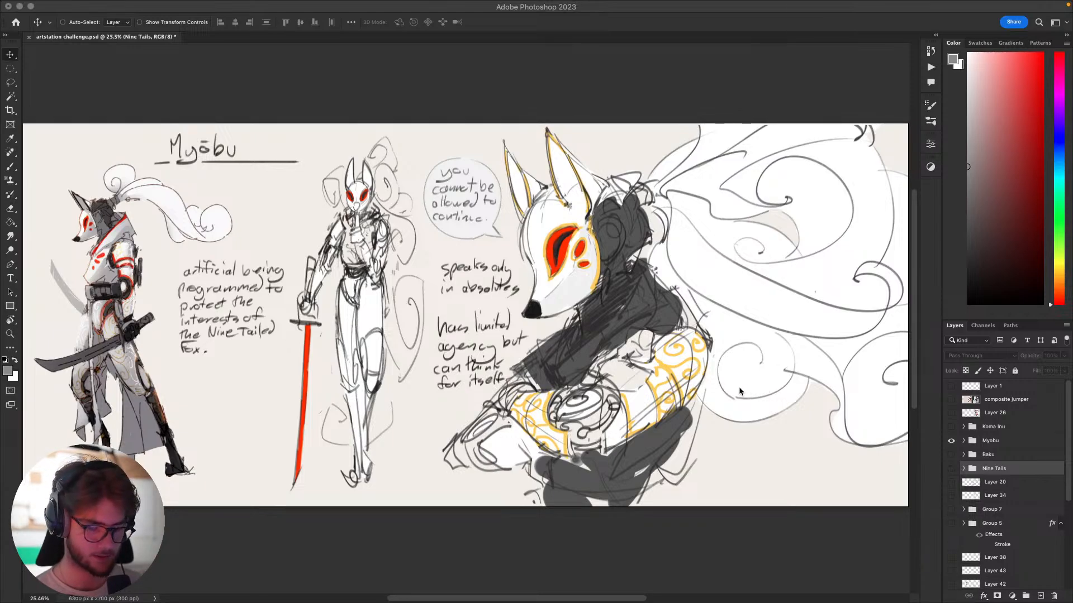
{"action": "scroll", "coordinate": [721, 391], "scroll_direction": "left", "scroll_amount": 2}
{"action": "key", "text": "b"}
{"action": "left_click_drag", "start_coordinate": [703, 389], "coordinate": [700, 387]}
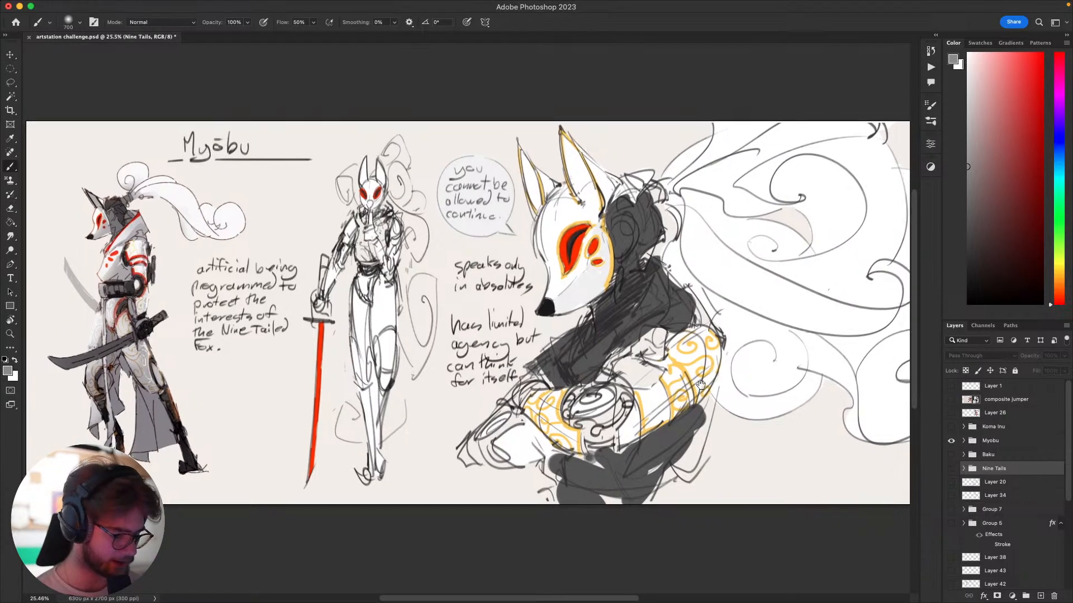
Activate the Move tool, pick the layer of the large fox-mask figure, and select the Myobu group again.
{"action": "key", "text": "v"}
{"action": "left_click", "coordinate": [786, 384], "text": "super"}
{"action": "left_click_drag", "start_coordinate": [804, 383], "coordinate": [778, 382]}
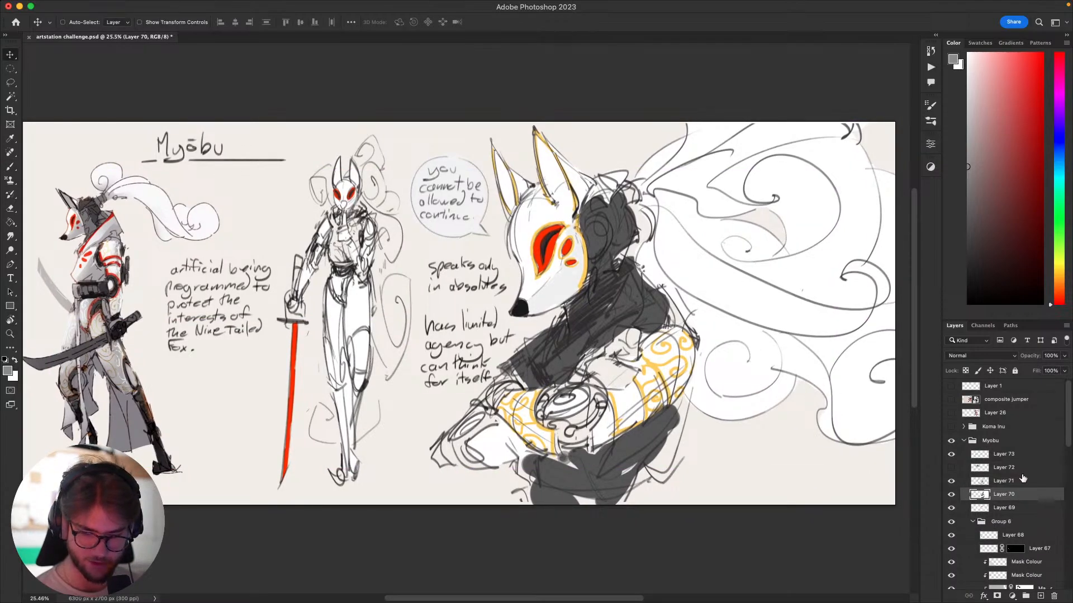
{"action": "left_click", "coordinate": [1005, 443]}
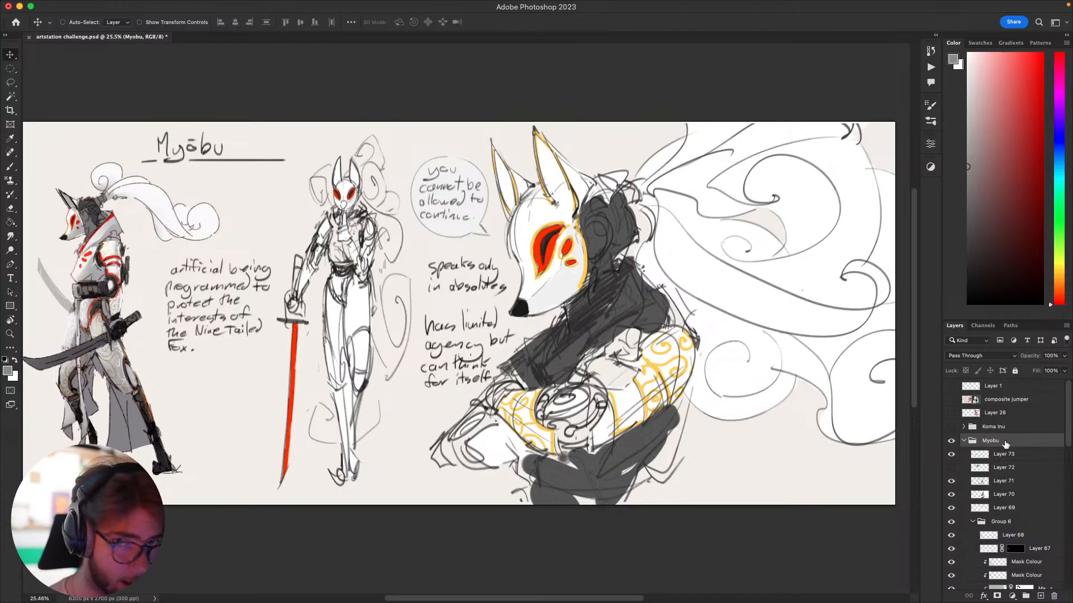
{"action": "key", "text": "super+Tab"}
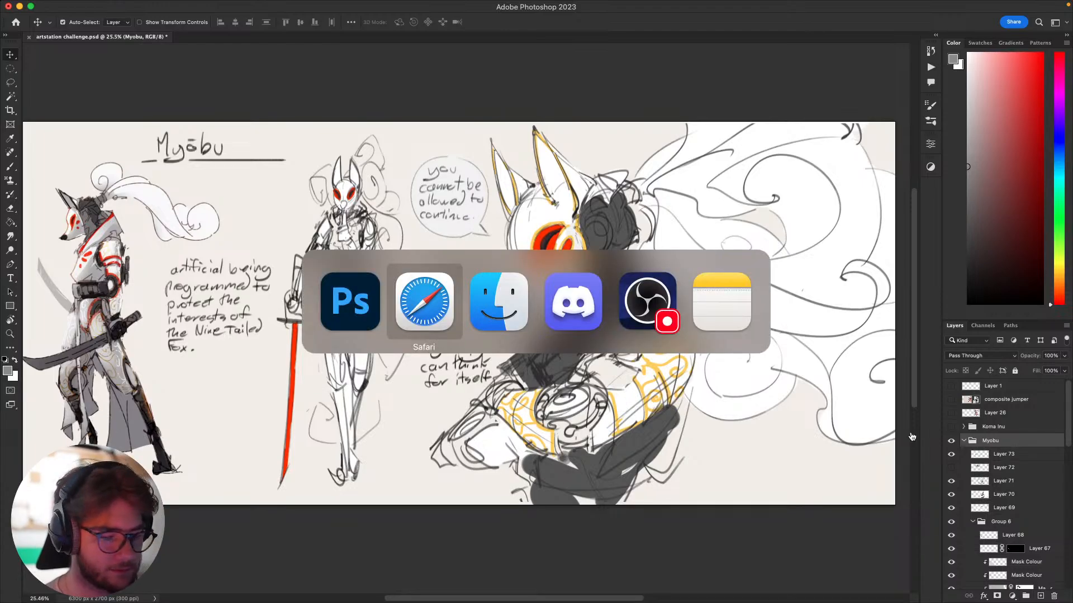
{"action": "left_click", "coordinate": [432, 316]}
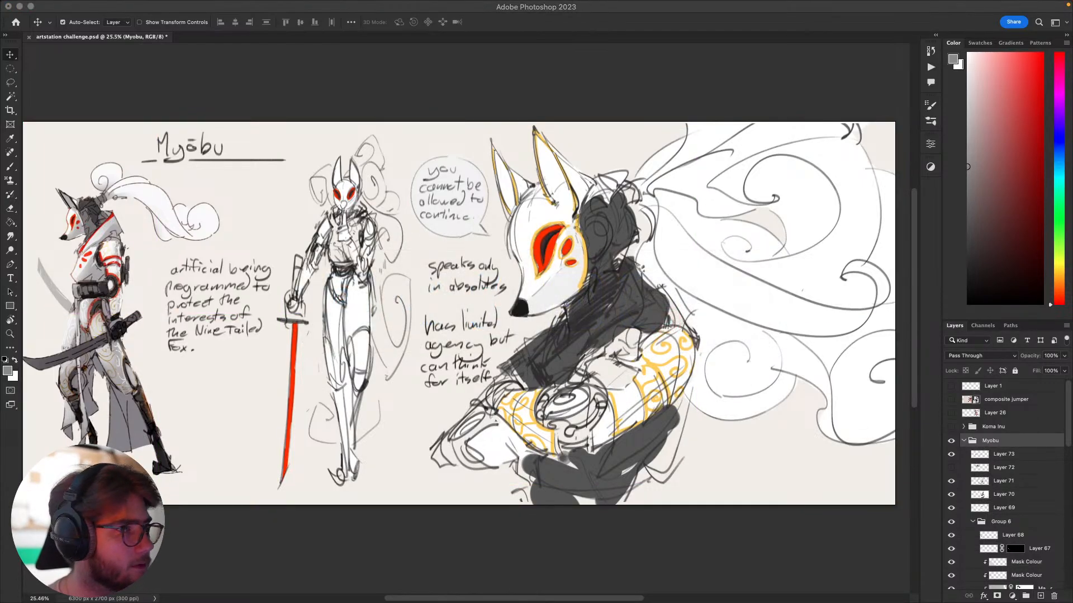
{"action": "key", "text": "super+Tab"}
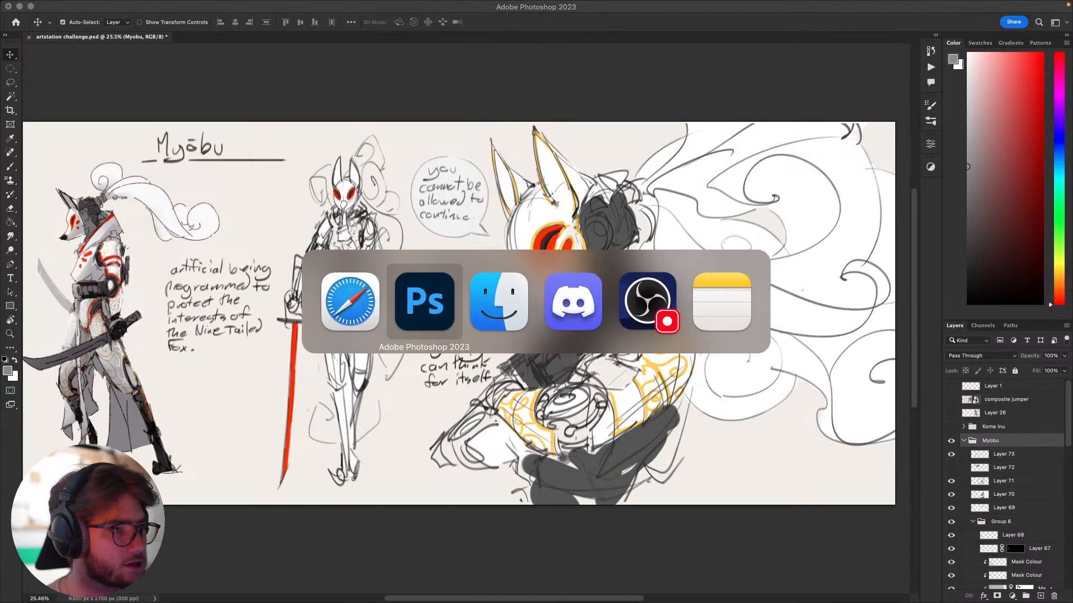
{"action": "left_click", "coordinate": [661, 307]}
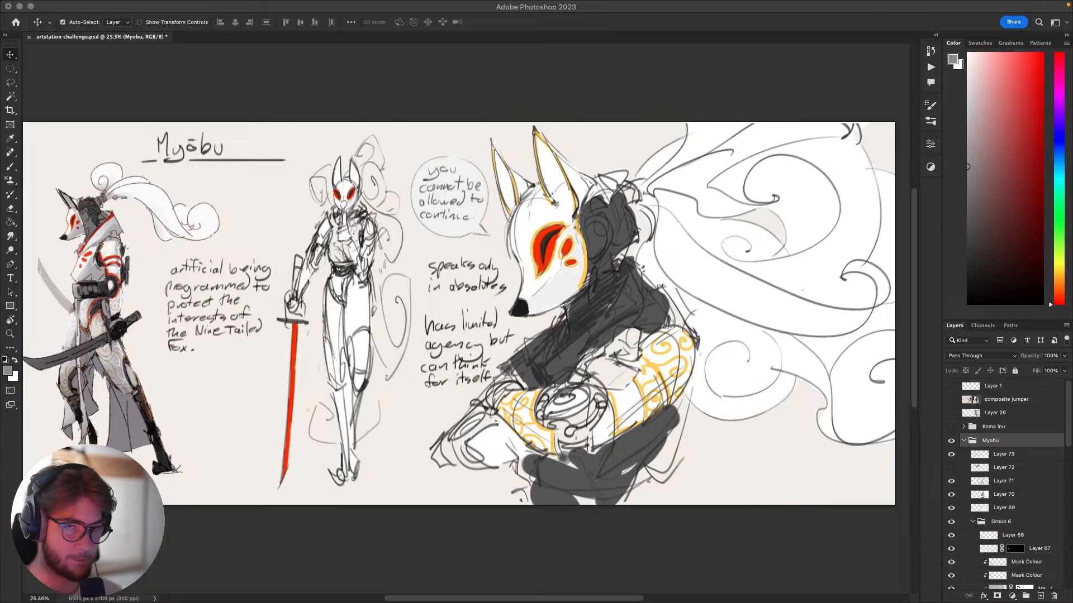
{"action": "key", "text": "super+Tab"}
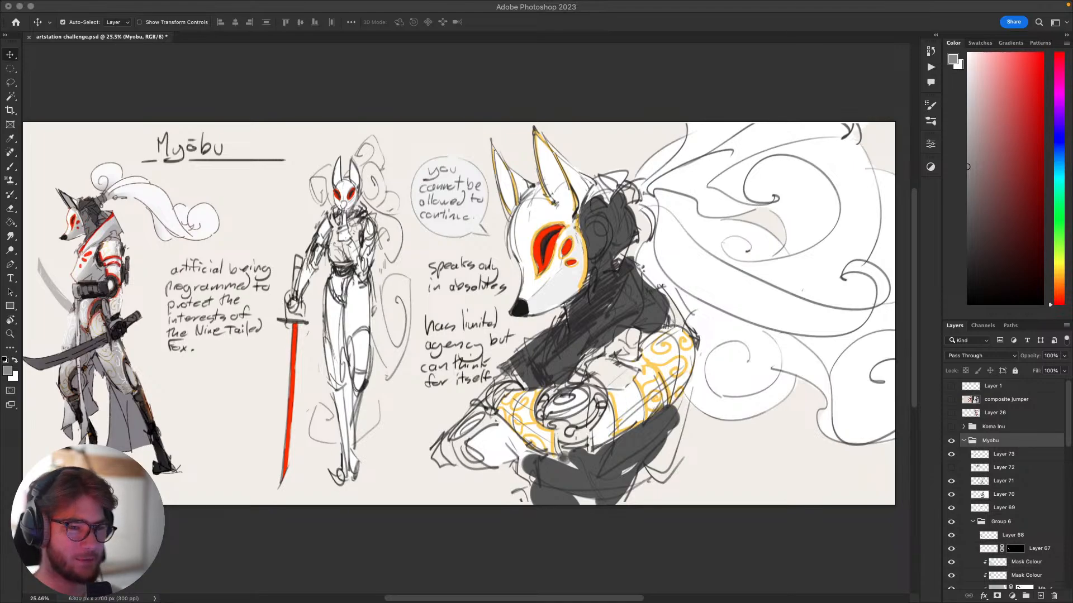
{"action": "left_click", "coordinate": [744, 396]}
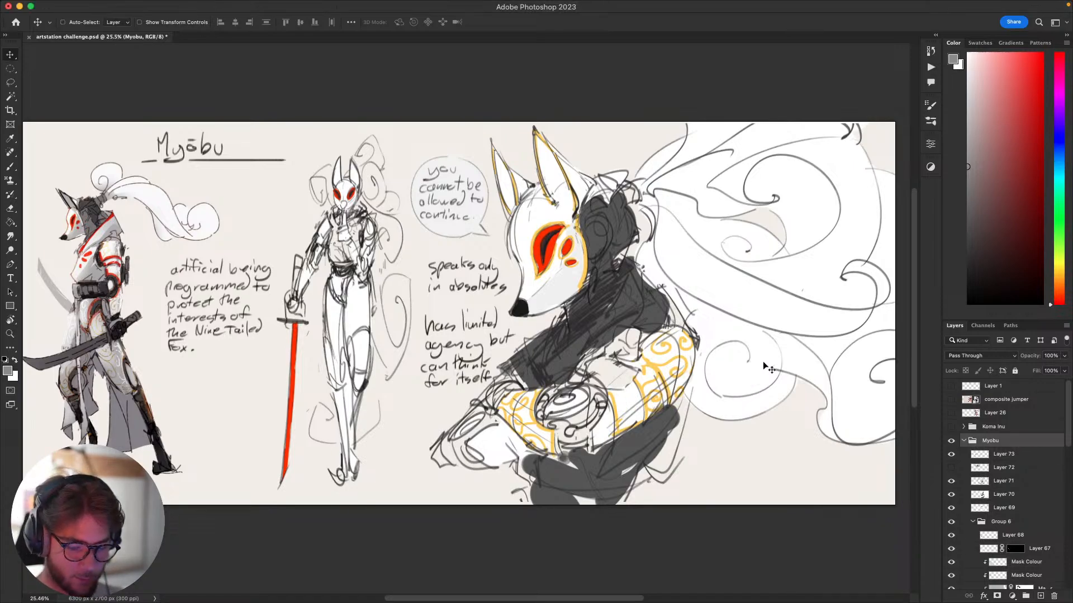
Select and collapse the Myobu group in the layer stack, keeping its whole sketch sheet in view.
{"action": "left_click", "coordinate": [748, 392], "text": "super"}
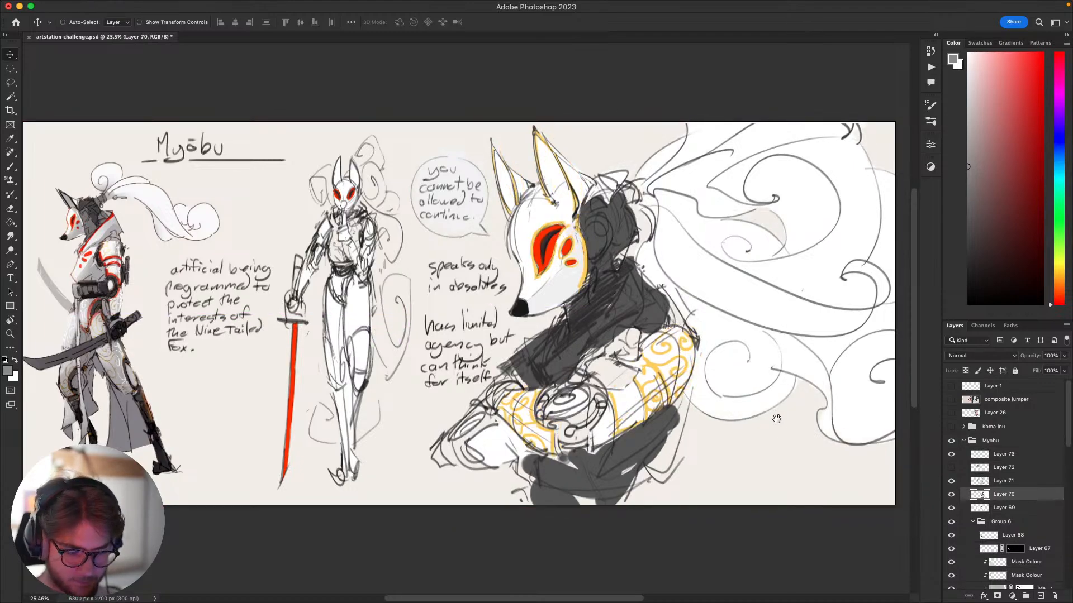
{"action": "left_click_drag", "start_coordinate": [776, 419], "coordinate": [768, 391]}
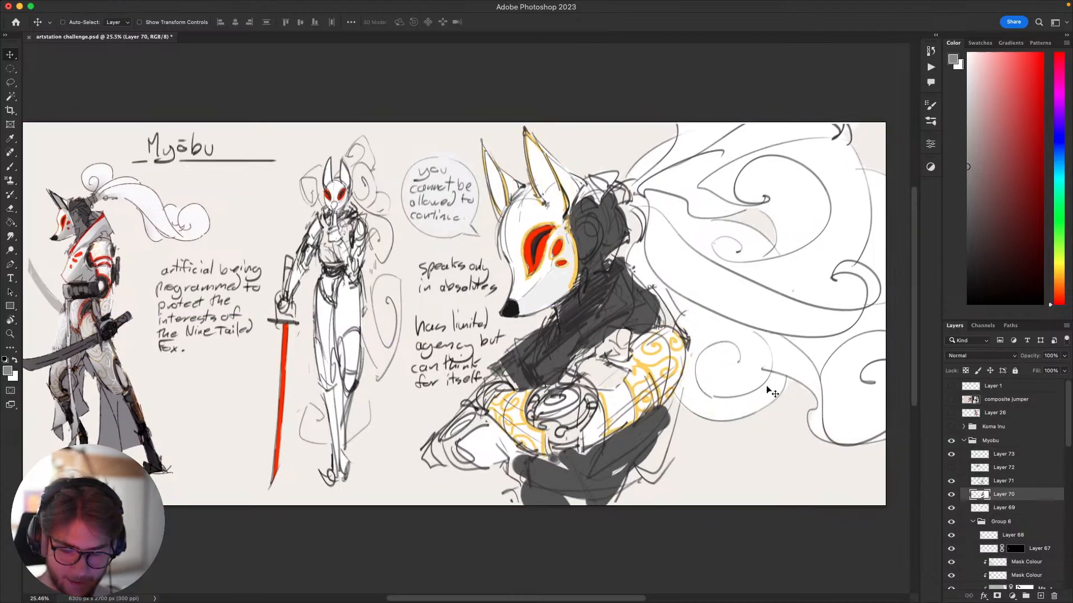
{"action": "left_click", "coordinate": [984, 442]}
{"action": "left_click", "coordinate": [963, 441]}
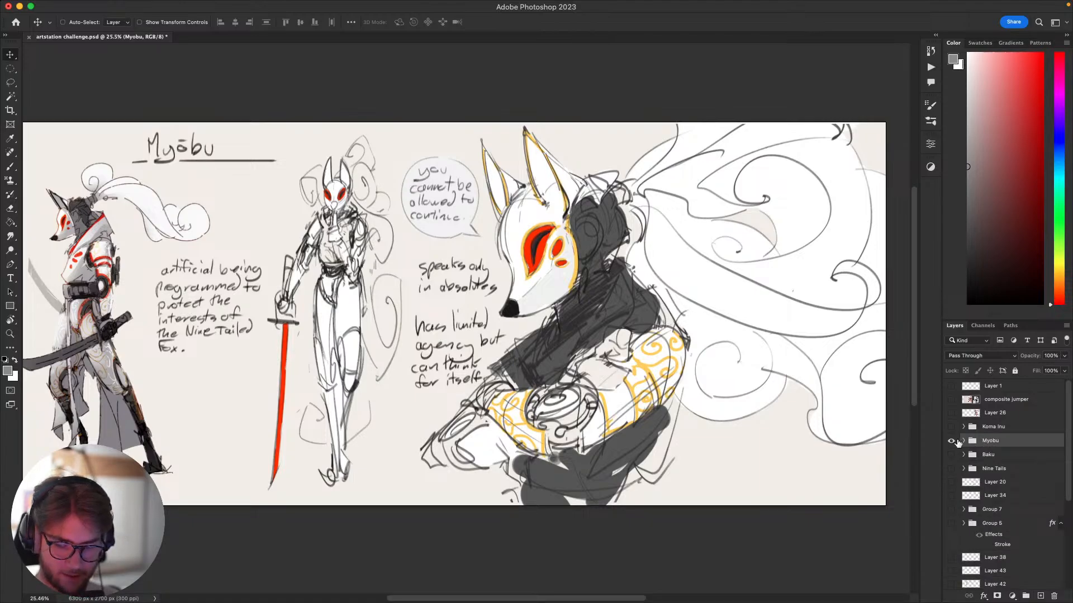
{"action": "scroll", "coordinate": [730, 369], "scroll_direction": "right", "scroll_amount": 2}
{"action": "scroll", "coordinate": [726, 369], "scroll_direction": "down", "scroll_amount": 3}
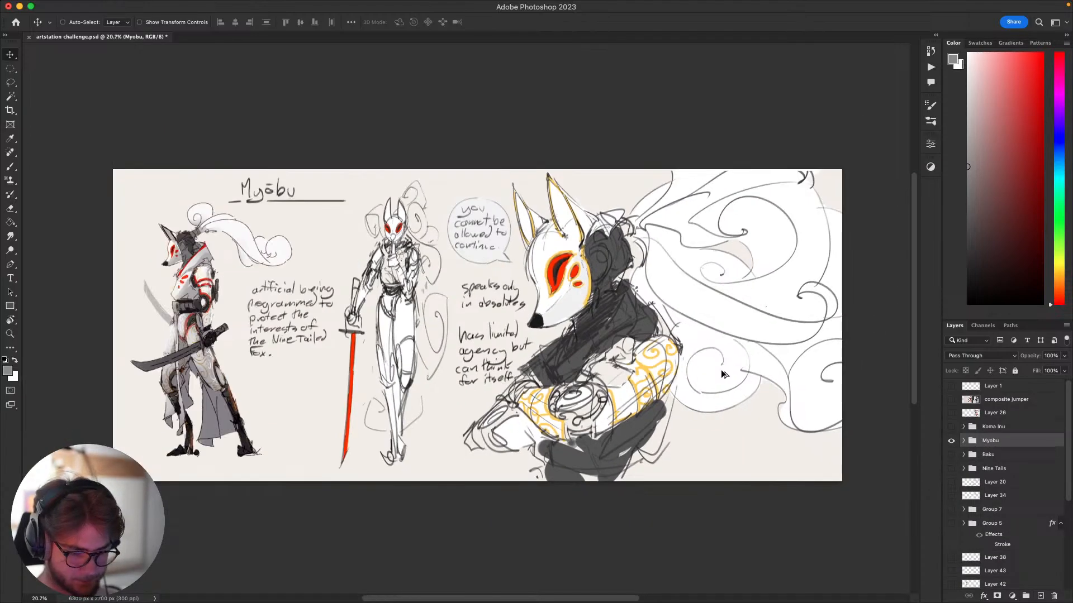
{"action": "scroll", "coordinate": [723, 373], "scroll_direction": "up", "scroll_amount": 2}
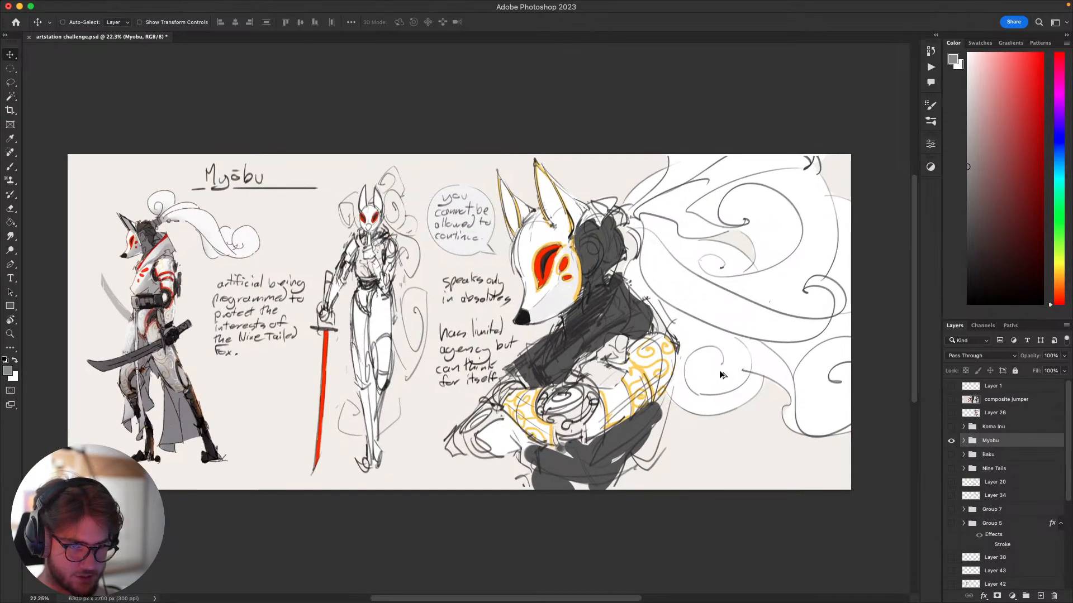
{"action": "left_click_drag", "start_coordinate": [712, 371], "coordinate": [737, 387]}
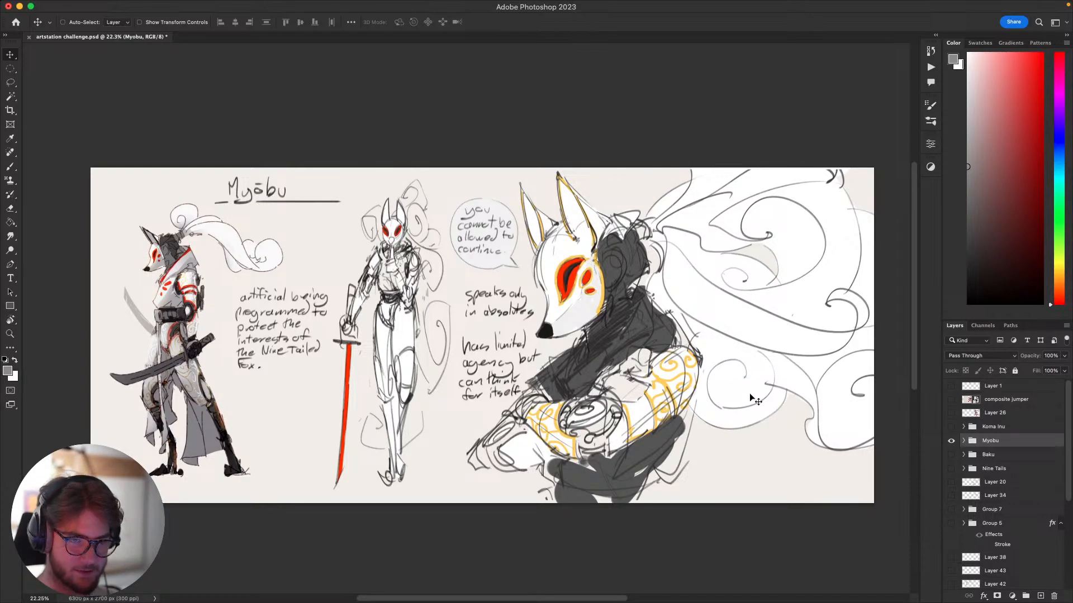
Hide the Myobu group, show and select the Koma Inu group, and activate the Brush tool.
{"action": "left_click", "coordinate": [951, 441]}
{"action": "left_click", "coordinate": [951, 426]}
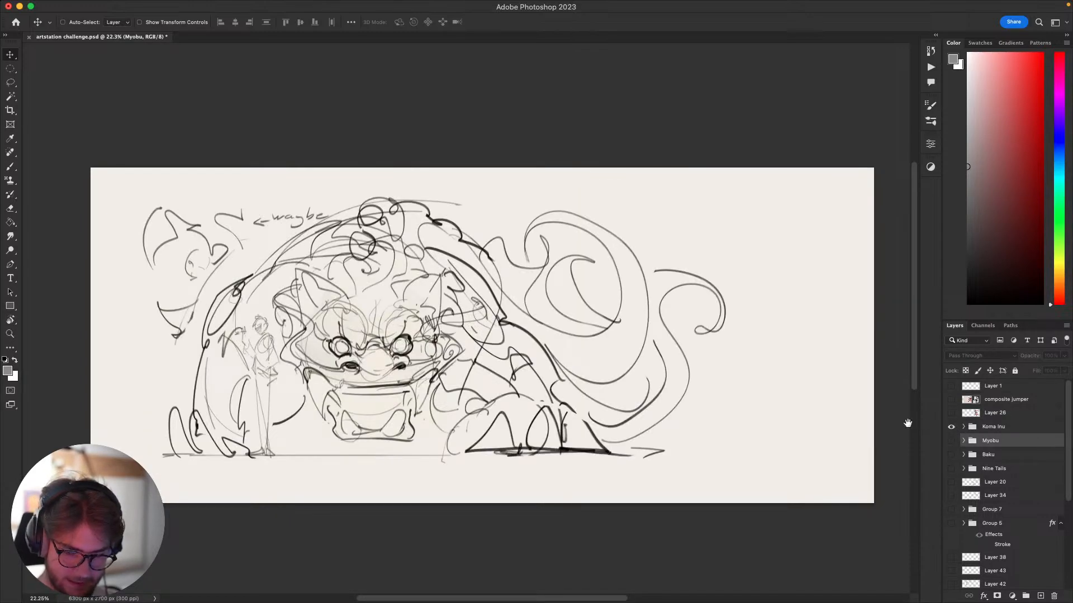
{"action": "left_click_drag", "start_coordinate": [876, 414], "coordinate": [919, 414]}
{"action": "left_click", "coordinate": [992, 427]}
{"action": "mouse_move", "coordinate": [804, 459]}
{"action": "left_mouse_down"}
{"action": "mouse_move", "coordinate": [723, 438]}
{"action": "mouse_move", "coordinate": [790, 433]}
{"action": "left_mouse_up"}
{"action": "key", "text": "b"}
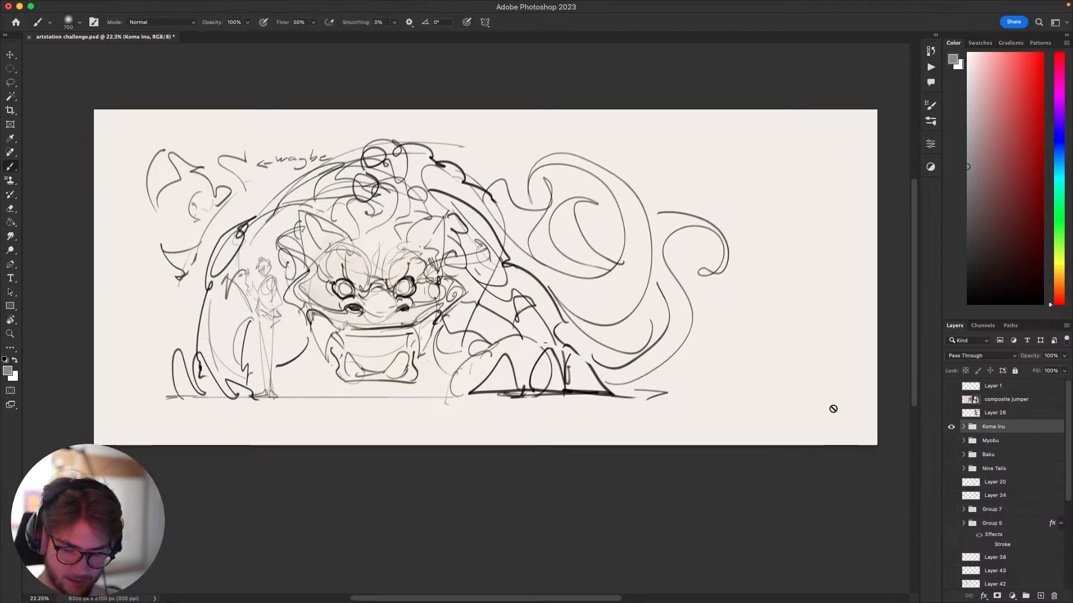
Toggle the Koma Inu sketch off and on for a look, and leave the group hidden.
{"action": "left_click", "coordinate": [951, 429]}
{"action": "left_click", "coordinate": [951, 428]}
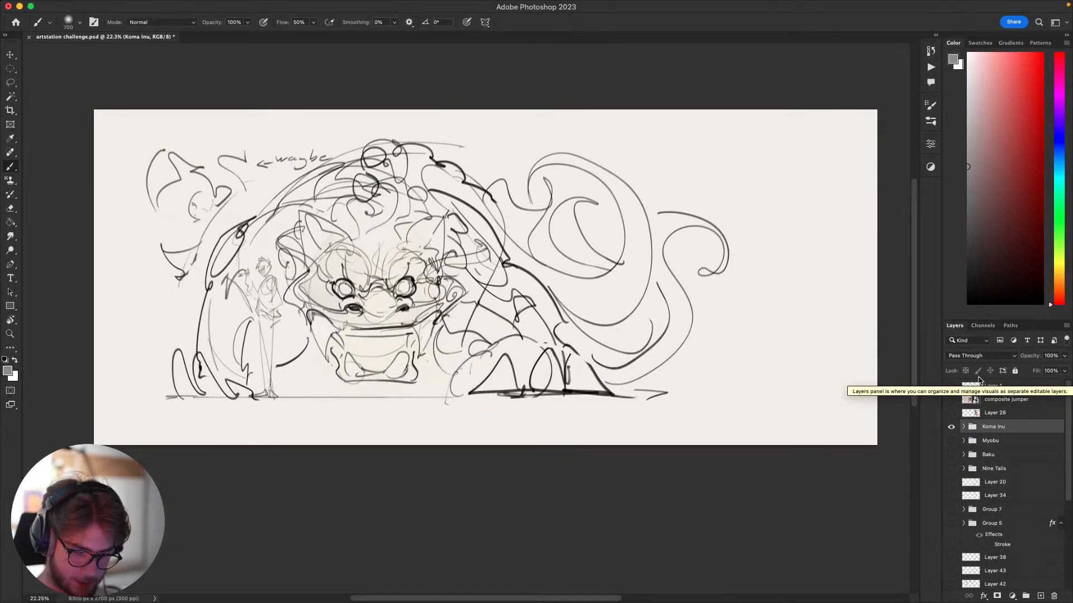
{"action": "left_click_drag", "start_coordinate": [635, 257], "coordinate": [640, 287]}
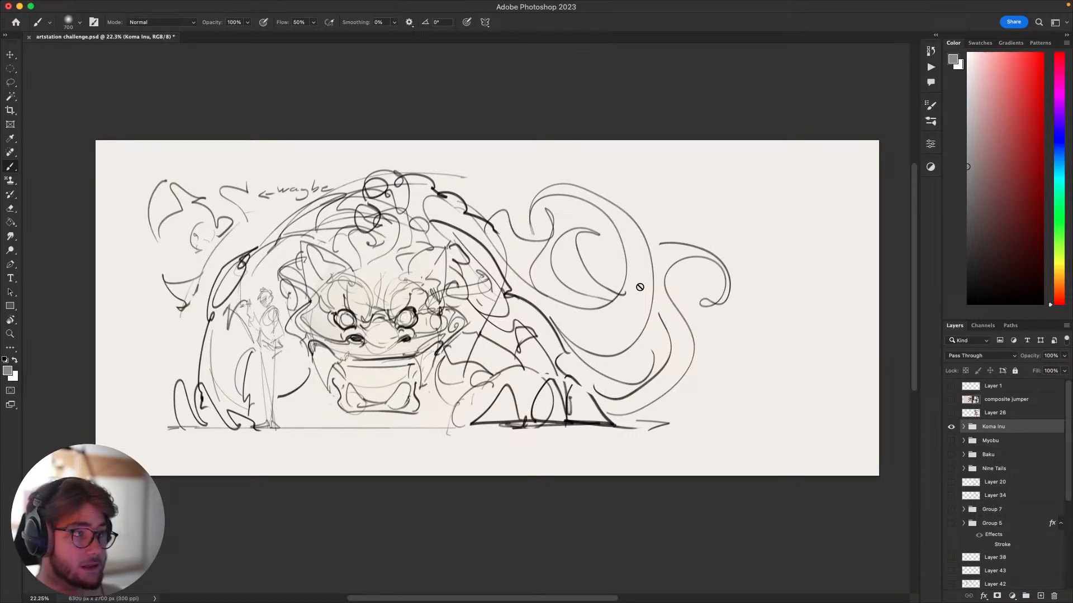
{"action": "left_click", "coordinate": [951, 428]}
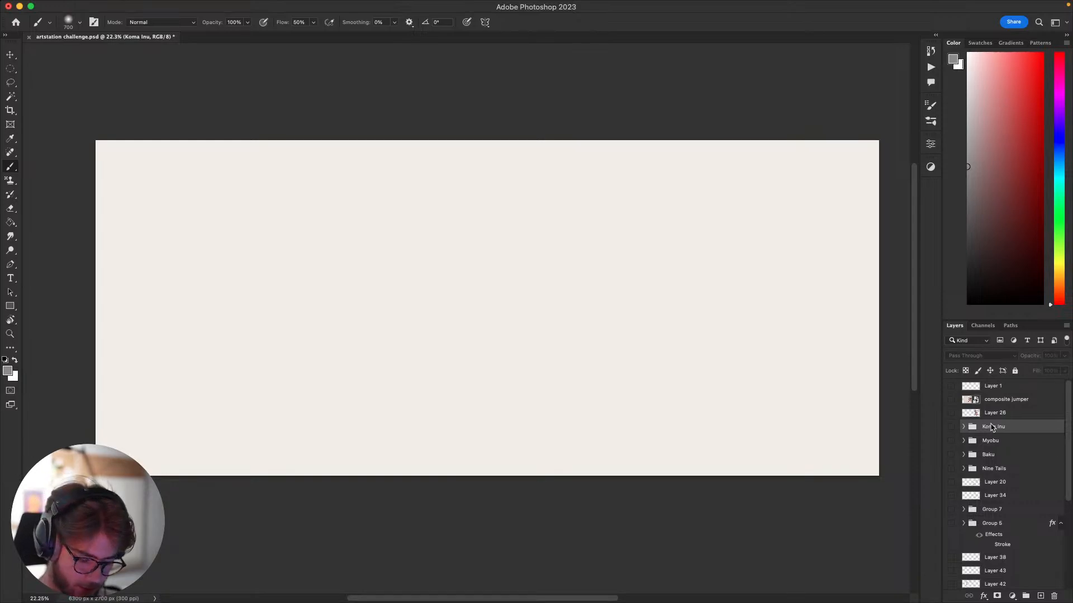
Add a new layer above Koma Inu and choose the FUNSKETCH brush, undoing the test strokes.
{"action": "key", "text": "alt+shift+super+n"}
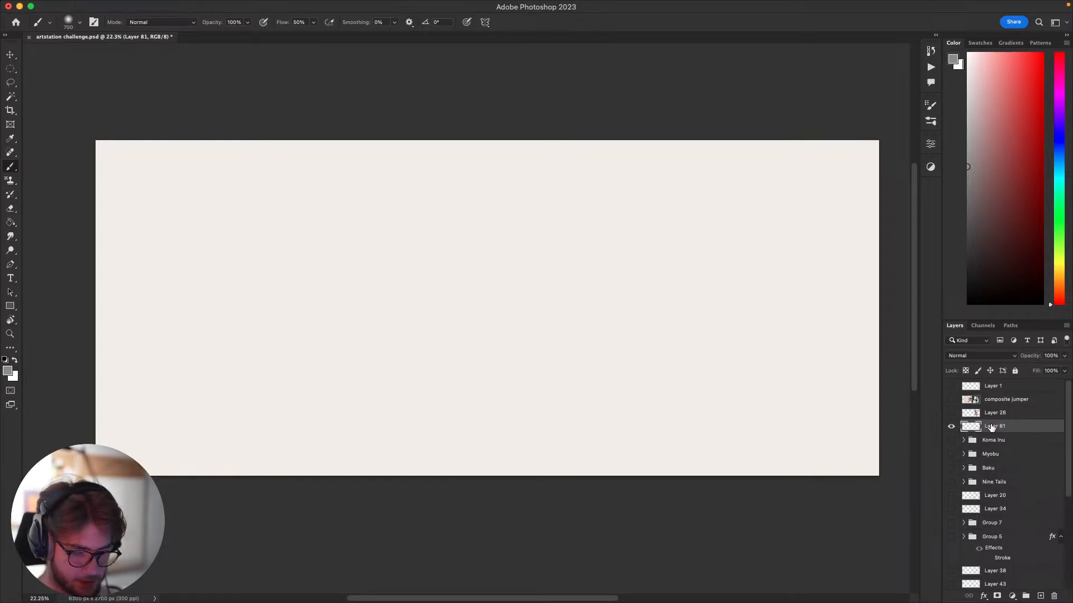
{"action": "left_click_drag", "start_coordinate": [656, 350], "coordinate": [727, 355]}
{"action": "key", "text": "super+z"}
{"action": "right_click", "coordinate": [694, 361]}
{"action": "left_click", "coordinate": [823, 492]}
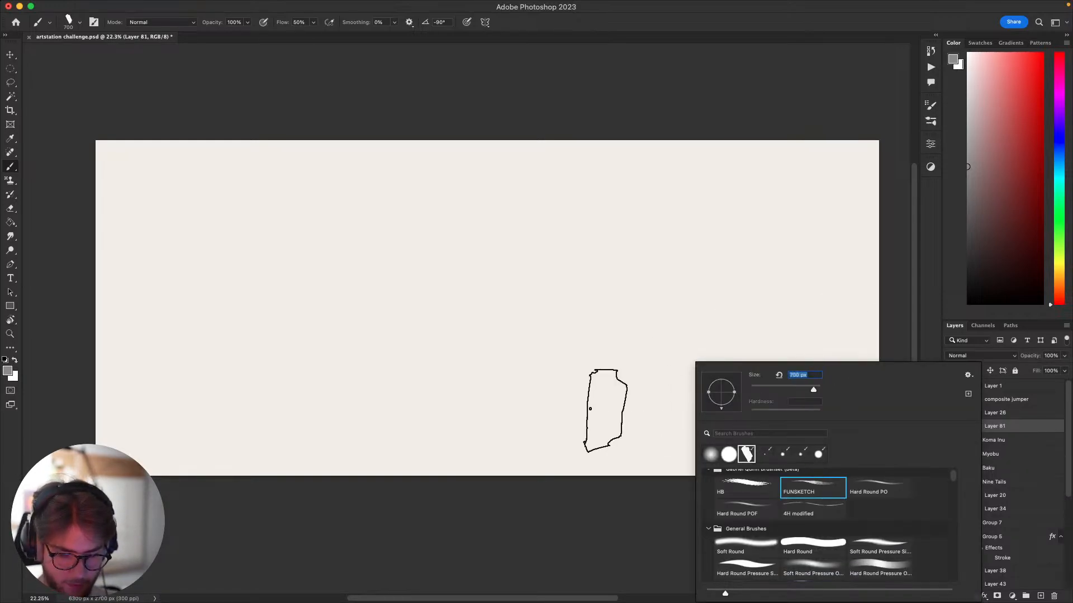
{"action": "left_click_drag", "start_coordinate": [605, 410], "coordinate": [691, 437]}
{"action": "key", "text": "super+z"}
Shrink the brush to a thin sketching line and set the foreground colour to black, undoing the test strokes.
{"action": "key", "text": "bracketleft"}
{"action": "key", "text": "bracketleft"}
{"action": "key", "text": "bracketleft"}
{"action": "key", "text": "bracketleft"}
{"action": "key", "text": "bracketleft"}
{"action": "key", "text": "bracketleft"}
{"action": "key", "text": "bracketleft"}
{"action": "key", "text": "bracketleft"}
{"action": "key", "text": "bracketleft"}
{"action": "key", "text": "bracketleft"}
{"action": "key", "text": "bracketleft"}
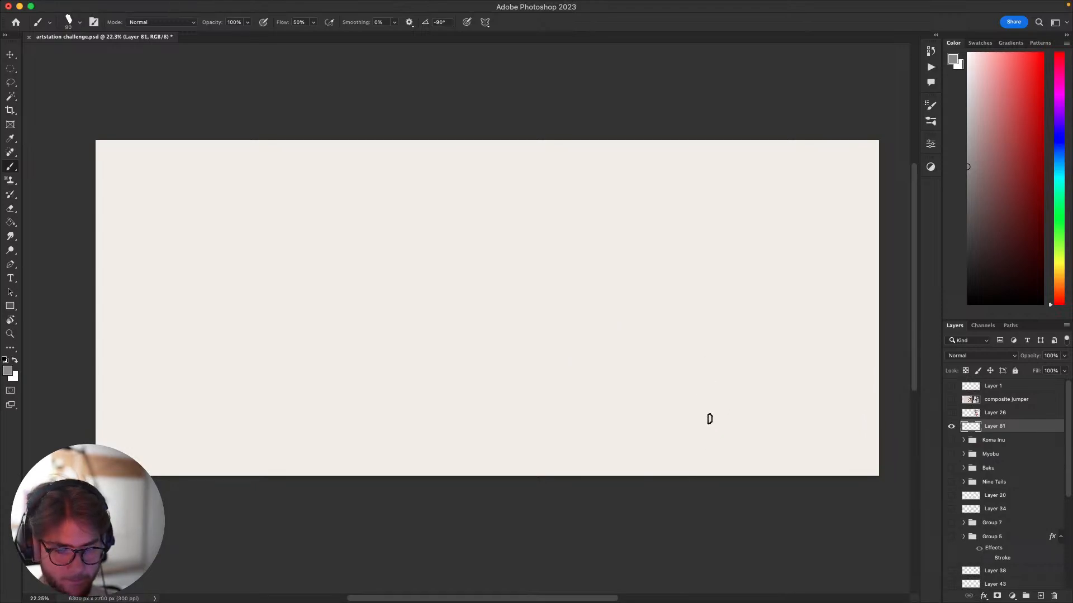
{"action": "key", "text": "bracketleft"}
{"action": "key", "text": "bracketleft"}
{"action": "key", "text": "bracketleft"}
{"action": "key", "text": "bracketleft"}
{"action": "key", "text": "bracketleft"}
{"action": "left_click", "coordinate": [969, 303]}
{"action": "left_click_drag", "start_coordinate": [697, 414], "coordinate": [873, 317]}
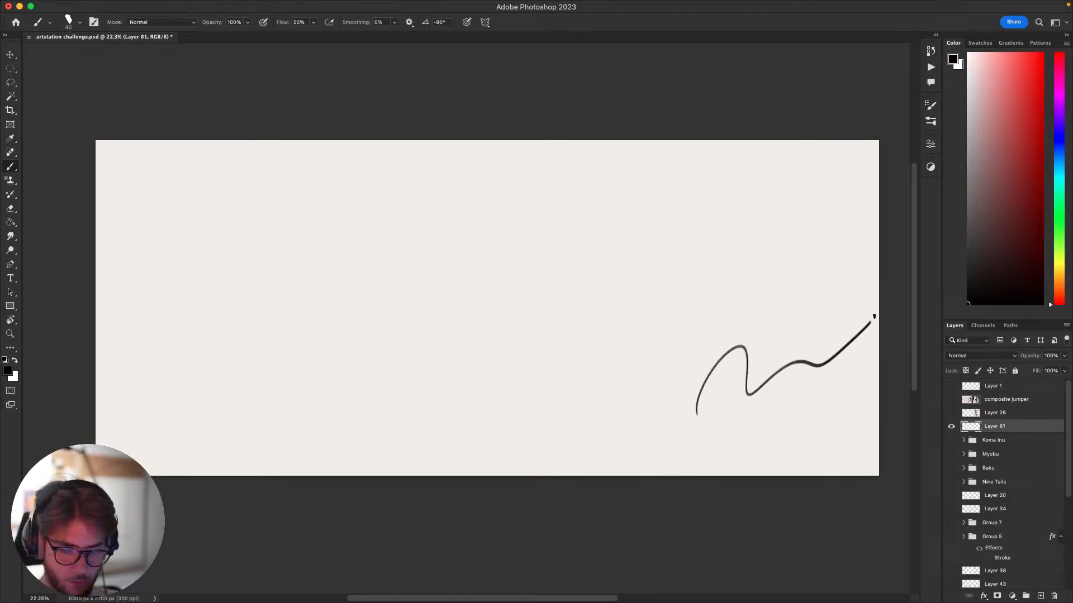
{"action": "key", "text": "super+z"}
{"action": "key", "text": "bracketleft"}
{"action": "left_click_drag", "start_coordinate": [679, 296], "coordinate": [688, 280]}
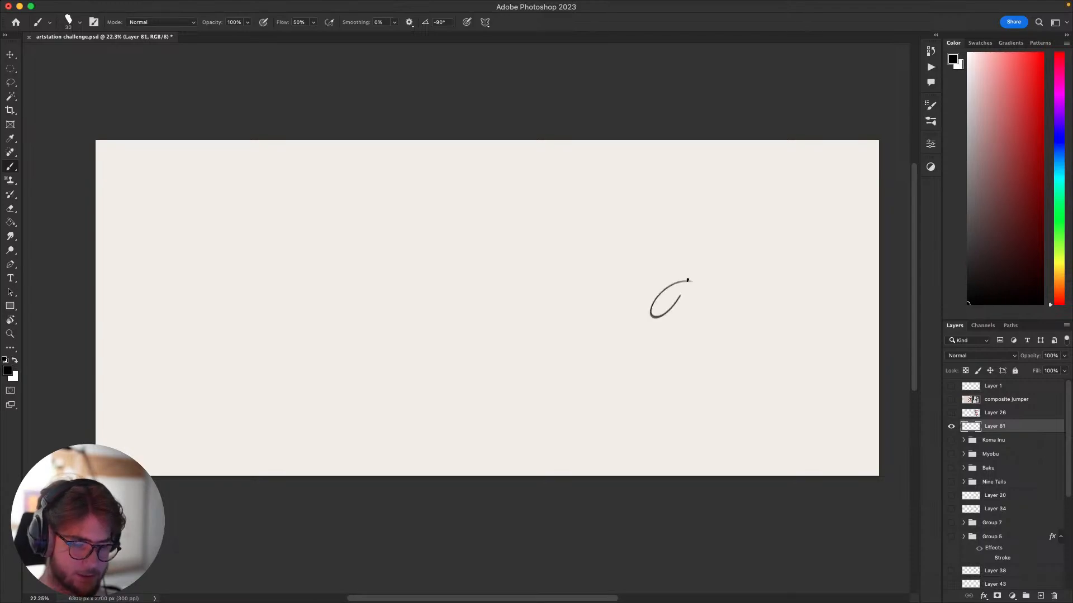
{"action": "key", "text": "super+z"}
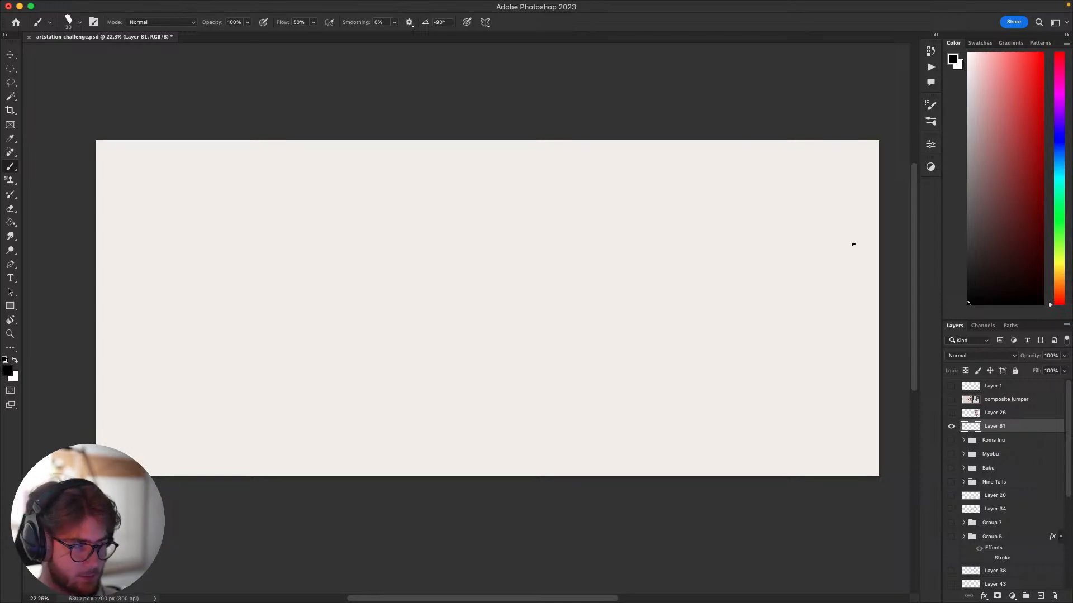
{"action": "mouse_move", "coordinate": [754, 343]}
{"action": "left_mouse_down"}
{"action": "mouse_move", "coordinate": [779, 342]}
{"action": "mouse_move", "coordinate": [725, 379]}
{"action": "left_mouse_up"}
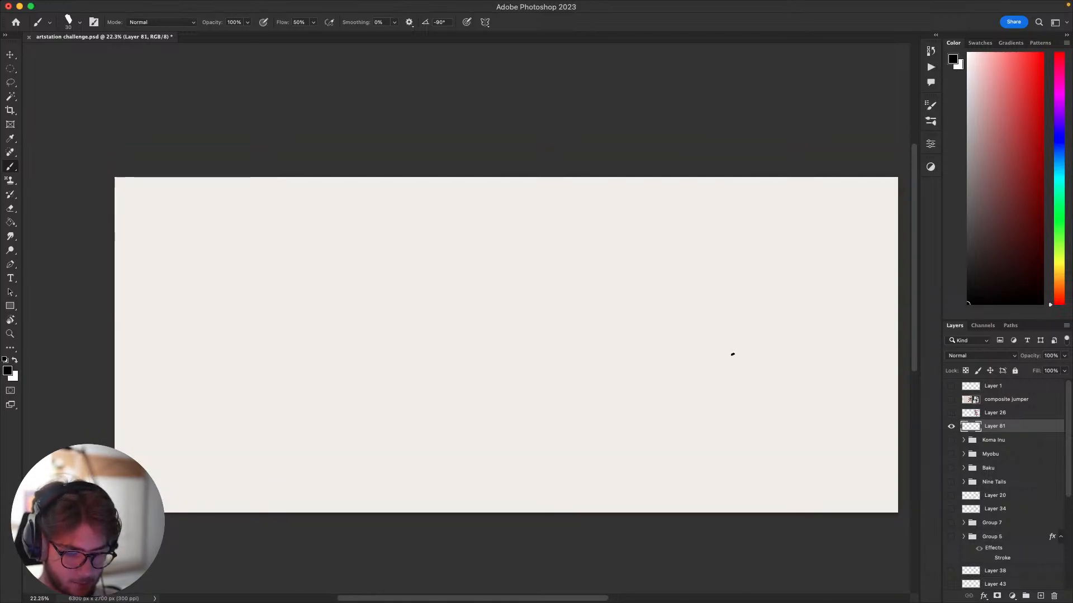
{"action": "left_click_drag", "start_coordinate": [747, 324], "coordinate": [742, 294]}
{"action": "key", "text": "super+plus"}
{"action": "key", "text": "super+plus"}
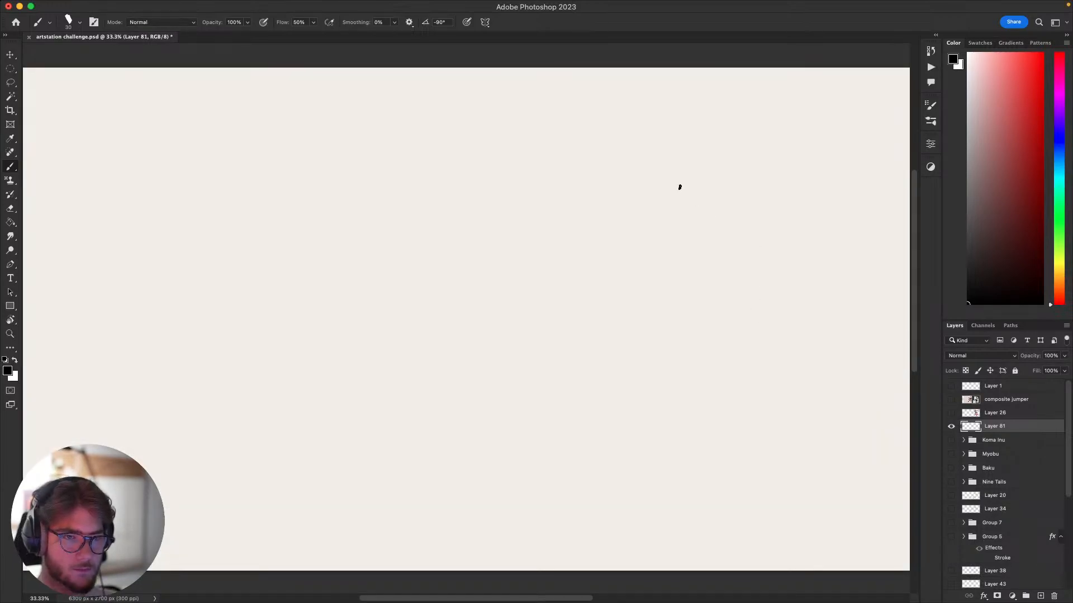
{"action": "left_click_drag", "start_coordinate": [600, 226], "coordinate": [645, 263]}
{"action": "key", "text": "super+z"}
{"action": "mouse_move", "coordinate": [647, 218]}
{"action": "left_mouse_down"}
{"action": "mouse_move", "coordinate": [652, 279]}
{"action": "mouse_move", "coordinate": [593, 246]}
{"action": "mouse_move", "coordinate": [675, 258]}
{"action": "mouse_move", "coordinate": [610, 261]}
{"action": "mouse_move", "coordinate": [691, 230]}
{"action": "mouse_move", "coordinate": [636, 211]}
{"action": "left_mouse_up"}
{"action": "key", "text": "super+z"}
{"action": "key", "text": "super+z"}
{"action": "key", "text": "super+z"}
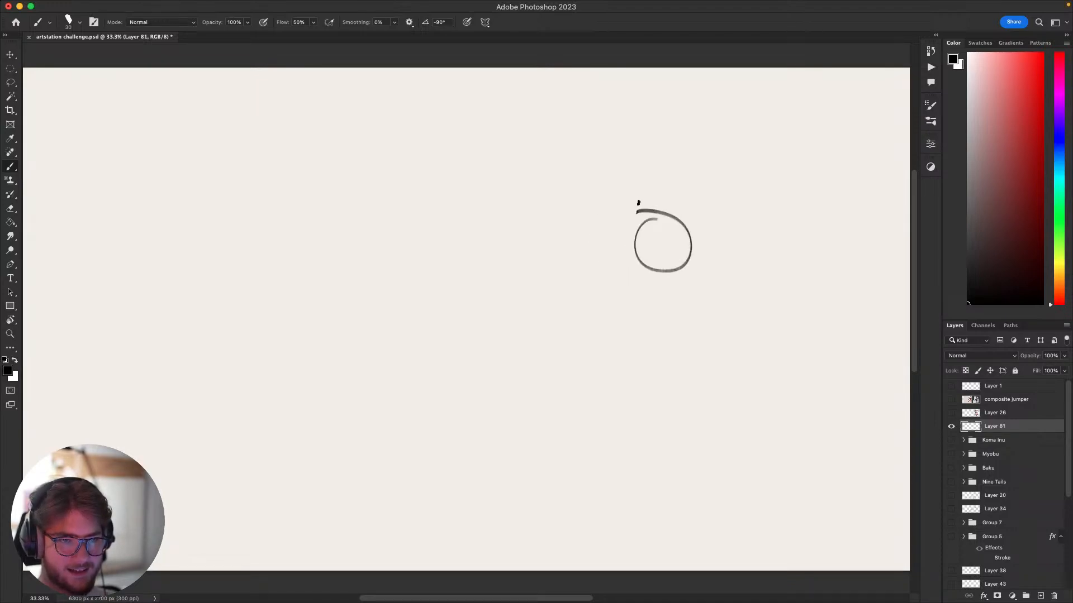
{"action": "key", "text": "super+z"}
{"action": "mouse_move", "coordinate": [754, 261]}
{"action": "left_mouse_down"}
{"action": "mouse_move", "coordinate": [812, 280]}
{"action": "mouse_move", "coordinate": [732, 295]}
{"action": "mouse_move", "coordinate": [713, 282]}
{"action": "mouse_move", "coordinate": [772, 277]}
{"action": "mouse_move", "coordinate": [757, 263]}
{"action": "mouse_move", "coordinate": [728, 297]}
{"action": "left_mouse_up"}
{"action": "mouse_move", "coordinate": [519, 149]}
{"action": "left_mouse_down"}
{"action": "mouse_move", "coordinate": [483, 192]}
{"action": "mouse_move", "coordinate": [609, 246]}
{"action": "mouse_move", "coordinate": [570, 149]}
{"action": "mouse_move", "coordinate": [471, 210]}
{"action": "mouse_move", "coordinate": [506, 155]}
{"action": "left_mouse_up"}
{"action": "key", "text": "super+z"}
{"action": "key", "text": "super+z"}
{"action": "key", "text": "super+z"}
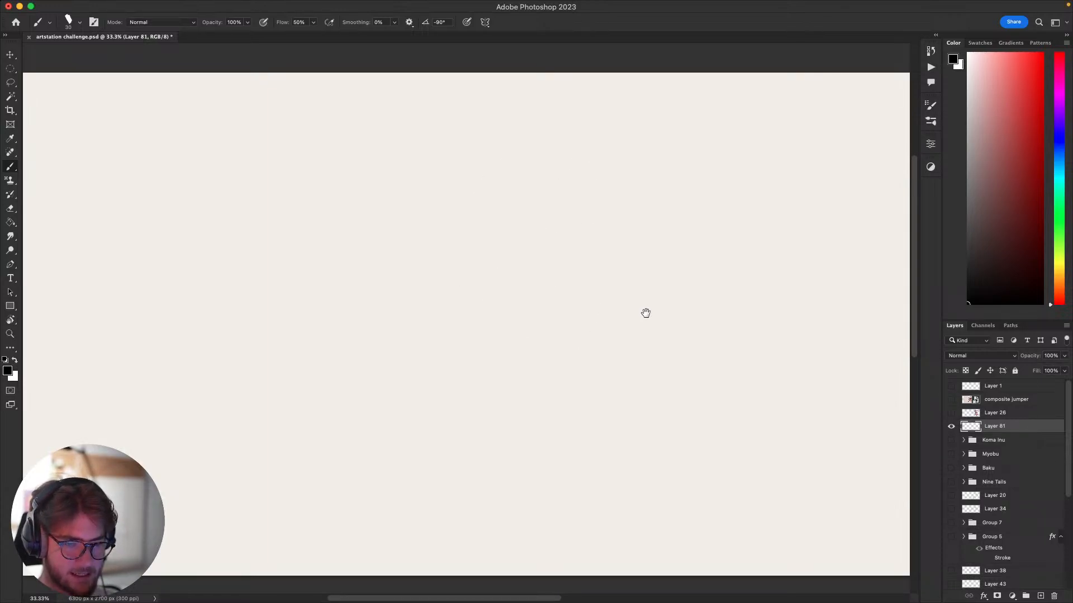
Handwrite the heading "BIG BAD" near the upper edge of the blank canvas.
{"action": "mouse_move", "coordinate": [644, 311]}
{"action": "left_mouse_down"}
{"action": "mouse_move", "coordinate": [790, 314]}
{"action": "mouse_move", "coordinate": [749, 297]}
{"action": "left_mouse_up"}
{"action": "left_click_drag", "start_coordinate": [333, 85], "coordinate": [333, 116]}
{"action": "mouse_move", "coordinate": [318, 88]}
{"action": "left_mouse_down"}
{"action": "mouse_move", "coordinate": [352, 79]}
{"action": "mouse_move", "coordinate": [318, 124]}
{"action": "left_mouse_up"}
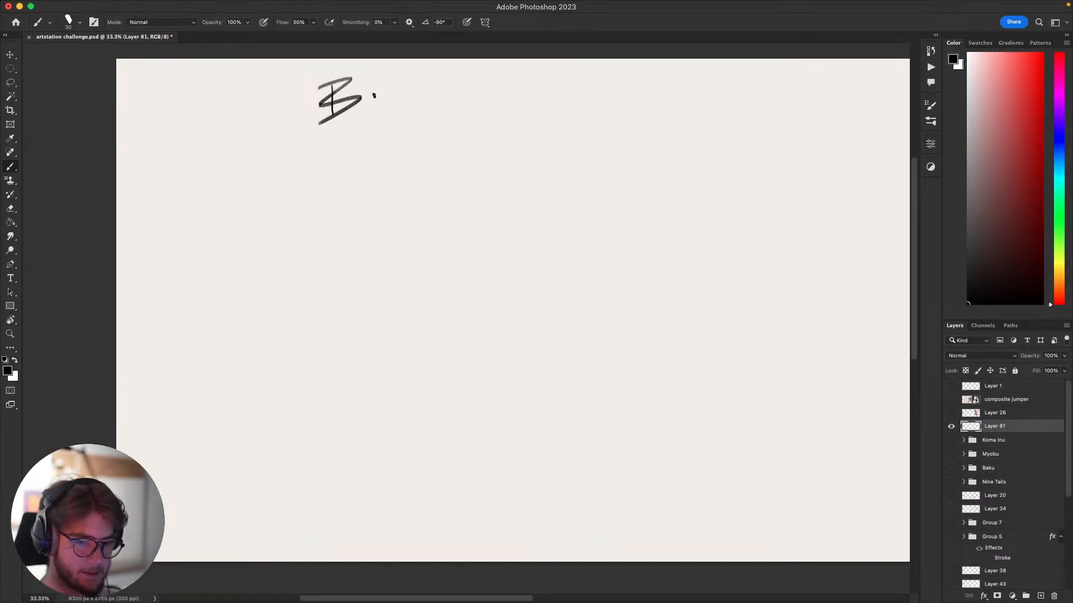
{"action": "mouse_move", "coordinate": [368, 92]}
{"action": "left_mouse_down"}
{"action": "mouse_move", "coordinate": [368, 115]}
{"action": "mouse_move", "coordinate": [385, 127]}
{"action": "mouse_move", "coordinate": [377, 93]}
{"action": "left_mouse_up"}
{"action": "key", "text": "super+z"}
{"action": "left_click_drag", "start_coordinate": [361, 114], "coordinate": [385, 104]}
{"action": "left_click_drag", "start_coordinate": [432, 73], "coordinate": [434, 119]}
{"action": "mouse_move", "coordinate": [423, 78]}
{"action": "left_mouse_down"}
{"action": "mouse_move", "coordinate": [450, 95]}
{"action": "mouse_move", "coordinate": [436, 118]}
{"action": "left_mouse_up"}
{"action": "left_click_drag", "start_coordinate": [482, 87], "coordinate": [492, 100]}
{"action": "mouse_move", "coordinate": [482, 94]}
{"action": "left_mouse_down"}
{"action": "mouse_move", "coordinate": [479, 116]}
{"action": "mouse_move", "coordinate": [493, 119]}
{"action": "mouse_move", "coordinate": [463, 140]}
{"action": "left_mouse_up"}
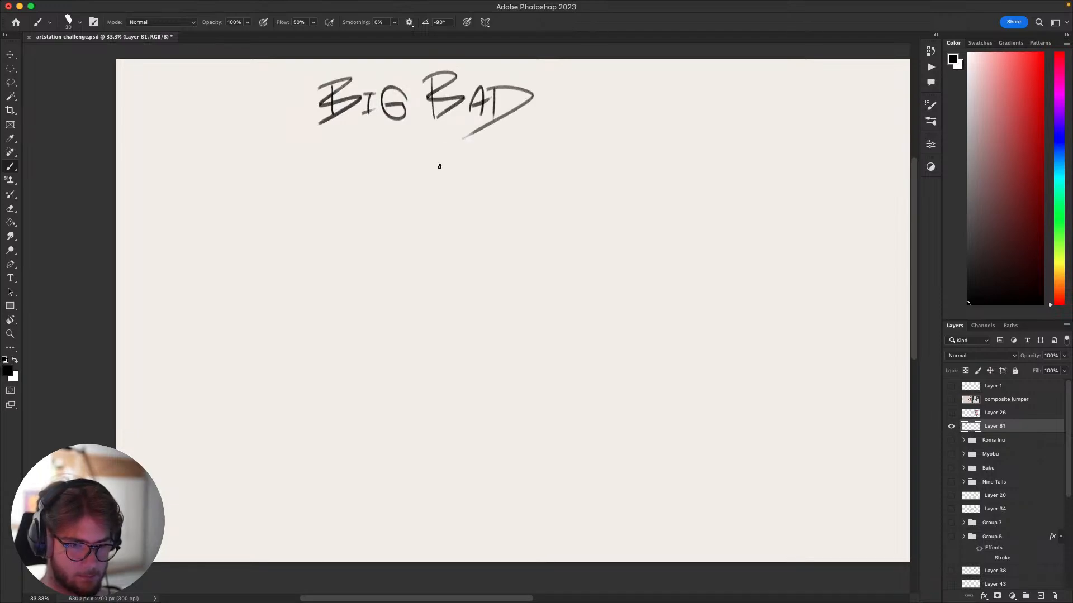
Draw long underline strokes beneath the BIG BAD heading and out to its far side.
{"action": "left_click_drag", "start_coordinate": [564, 221], "coordinate": [634, 214]}
{"action": "left_click_drag", "start_coordinate": [308, 139], "coordinate": [499, 121]}
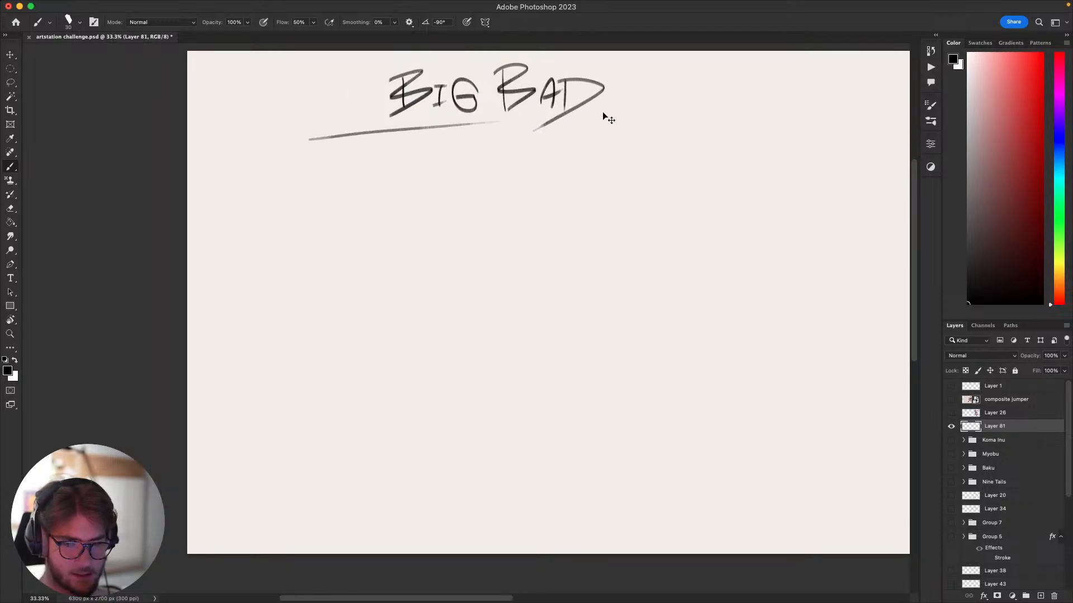
{"action": "left_click_drag", "start_coordinate": [600, 114], "coordinate": [745, 116]}
Handwrite "Nine tails" just below the first underline of the BIG BAD heading.
{"action": "mouse_move", "coordinate": [397, 147]}
{"action": "left_mouse_down"}
{"action": "mouse_move", "coordinate": [396, 178]}
{"action": "mouse_move", "coordinate": [384, 177]}
{"action": "left_mouse_up"}
{"action": "left_click_drag", "start_coordinate": [385, 146], "coordinate": [396, 174]}
{"action": "mouse_move", "coordinate": [401, 164]}
{"action": "left_mouse_down"}
{"action": "mouse_move", "coordinate": [401, 176]}
{"action": "mouse_move", "coordinate": [430, 173]}
{"action": "left_mouse_up"}
{"action": "mouse_move", "coordinate": [459, 139]}
{"action": "left_mouse_down"}
{"action": "mouse_move", "coordinate": [456, 169]}
{"action": "mouse_move", "coordinate": [469, 151]}
{"action": "left_mouse_up"}
{"action": "mouse_move", "coordinate": [476, 154]}
{"action": "left_mouse_down"}
{"action": "mouse_move", "coordinate": [479, 166]}
{"action": "mouse_move", "coordinate": [499, 166]}
{"action": "left_mouse_up"}
{"action": "mouse_move", "coordinate": [503, 159]}
{"action": "left_mouse_down"}
{"action": "mouse_move", "coordinate": [520, 162]}
{"action": "mouse_move", "coordinate": [511, 170]}
{"action": "left_mouse_up"}
Draw a small downward arrowhead under "Nine tails" and handwrite "matriarch" below it.
{"action": "left_click_drag", "start_coordinate": [596, 317], "coordinate": [529, 304]}
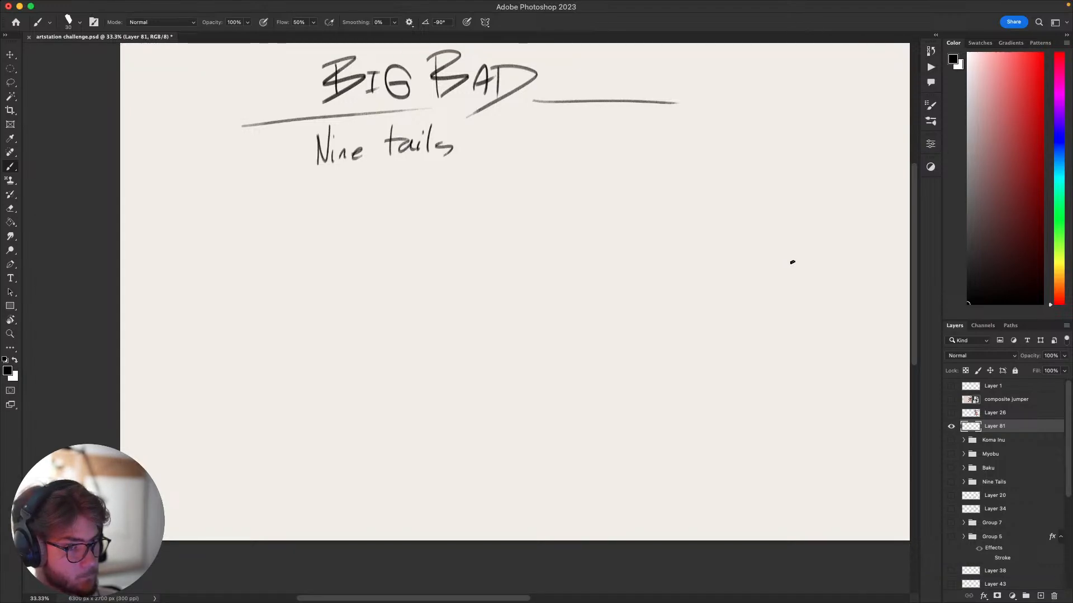
{"action": "scroll", "coordinate": [792, 262], "scroll_direction": "left", "scroll_amount": 3}
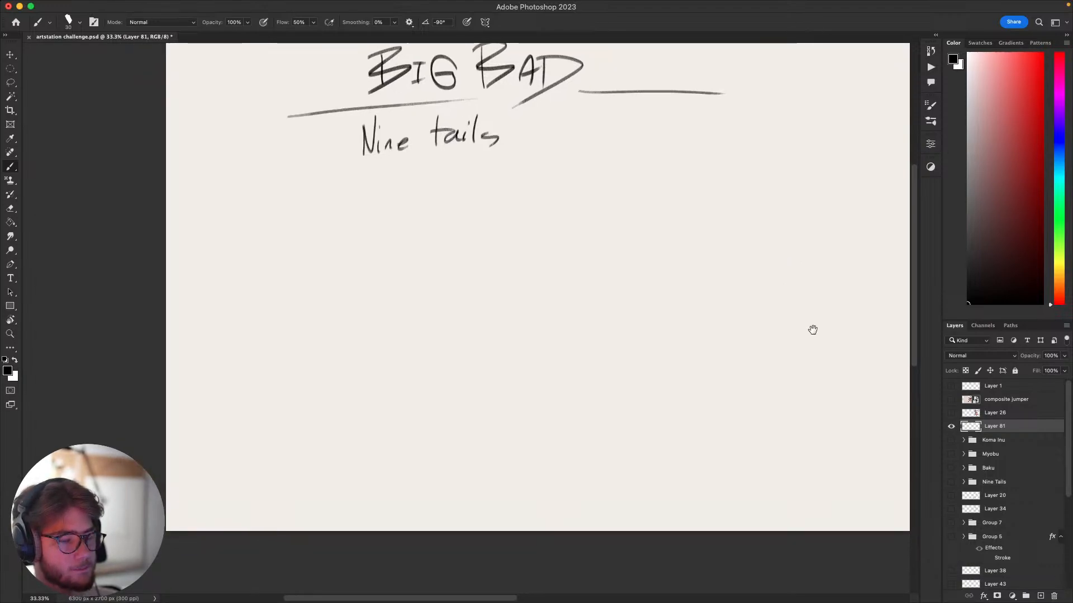
{"action": "mouse_move", "coordinate": [407, 165]}
{"action": "left_mouse_down"}
{"action": "mouse_move", "coordinate": [428, 165]}
{"action": "mouse_move", "coordinate": [418, 189]}
{"action": "mouse_move", "coordinate": [429, 164]}
{"action": "mouse_move", "coordinate": [416, 124]}
{"action": "left_mouse_up"}
{"action": "key", "text": "super+z"}
{"action": "key", "text": "super+z"}
{"action": "mouse_move", "coordinate": [392, 192]}
{"action": "left_mouse_down"}
{"action": "mouse_move", "coordinate": [393, 208]}
{"action": "mouse_move", "coordinate": [403, 195]}
{"action": "left_mouse_up"}
{"action": "key", "text": "super+z"}
{"action": "mouse_move", "coordinate": [394, 194]}
{"action": "left_mouse_down"}
{"action": "mouse_move", "coordinate": [396, 204]}
{"action": "mouse_move", "coordinate": [421, 198]}
{"action": "left_mouse_up"}
{"action": "left_click_drag", "start_coordinate": [426, 190], "coordinate": [433, 186]}
{"action": "left_click_drag", "start_coordinate": [433, 189], "coordinate": [441, 198]}
{"action": "left_click", "coordinate": [447, 179]}
{"action": "left_click_drag", "start_coordinate": [454, 189], "coordinate": [457, 196]}
{"action": "mouse_move", "coordinate": [462, 199]}
{"action": "left_mouse_down"}
{"action": "mouse_move", "coordinate": [468, 187]}
{"action": "mouse_move", "coordinate": [482, 197]}
{"action": "left_mouse_up"}
{"action": "mouse_move", "coordinate": [491, 174]}
{"action": "left_mouse_down"}
{"action": "mouse_move", "coordinate": [485, 198]}
{"action": "mouse_move", "coordinate": [501, 206]}
{"action": "mouse_move", "coordinate": [496, 199]}
{"action": "left_mouse_up"}
{"action": "key", "text": "super+z"}
{"action": "key", "text": "super+z"}
{"action": "scroll", "coordinate": [531, 197], "scroll_direction": "right", "scroll_amount": 5}
{"action": "scroll", "coordinate": [531, 196], "scroll_direction": "up", "scroll_amount": 2}
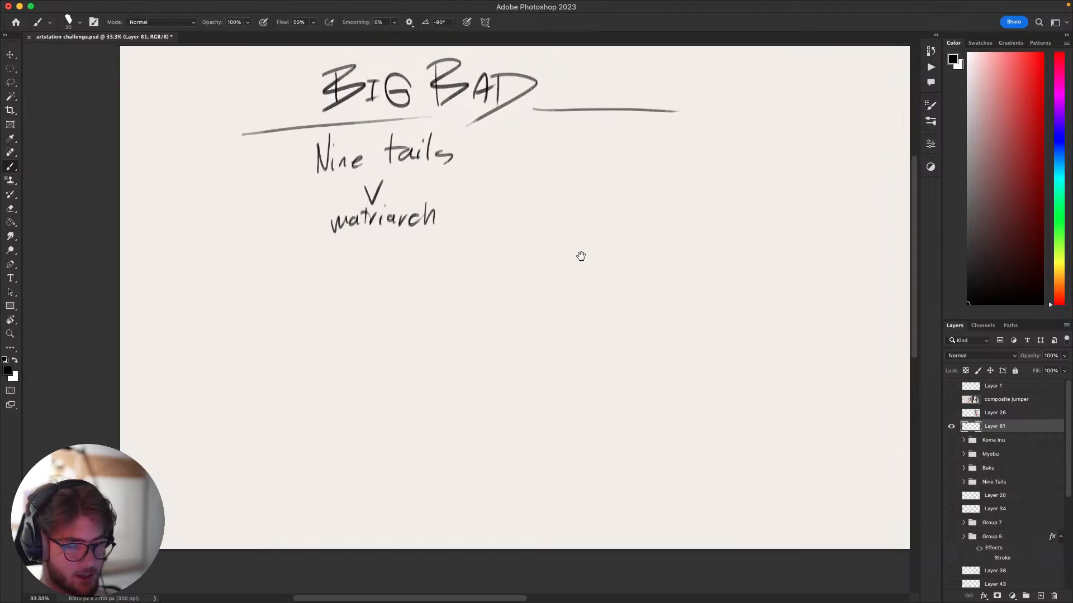
Cut off the far end of the underline stroke extending beyond the BIG BAD heading.
{"action": "scroll", "coordinate": [667, 328], "scroll_direction": "up", "scroll_amount": 2}
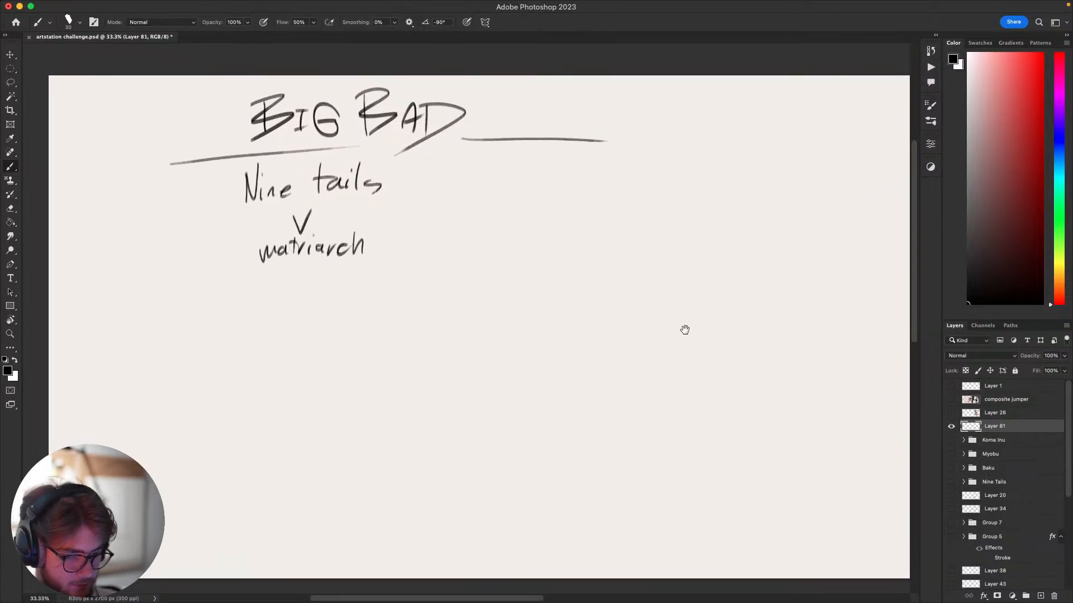
{"action": "scroll", "coordinate": [682, 330], "scroll_direction": "left", "scroll_amount": 2}
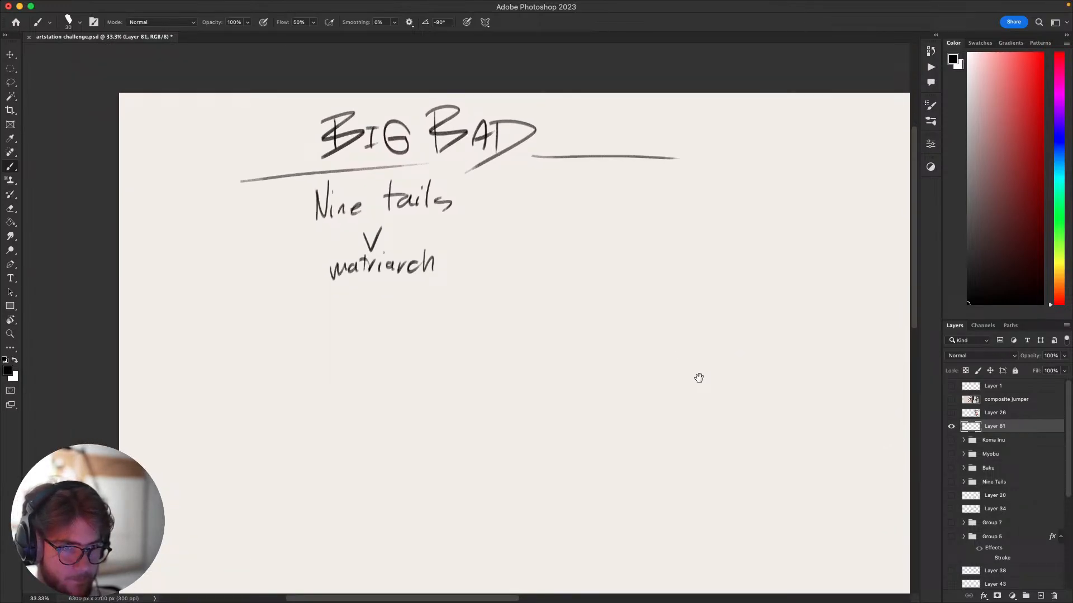
{"action": "mouse_move", "coordinate": [699, 378]}
{"action": "left_mouse_down"}
{"action": "mouse_move", "coordinate": [687, 383]}
{"action": "mouse_move", "coordinate": [697, 384]}
{"action": "left_mouse_up"}
{"action": "scroll", "coordinate": [689, 383], "scroll_direction": "right", "scroll_amount": 7}
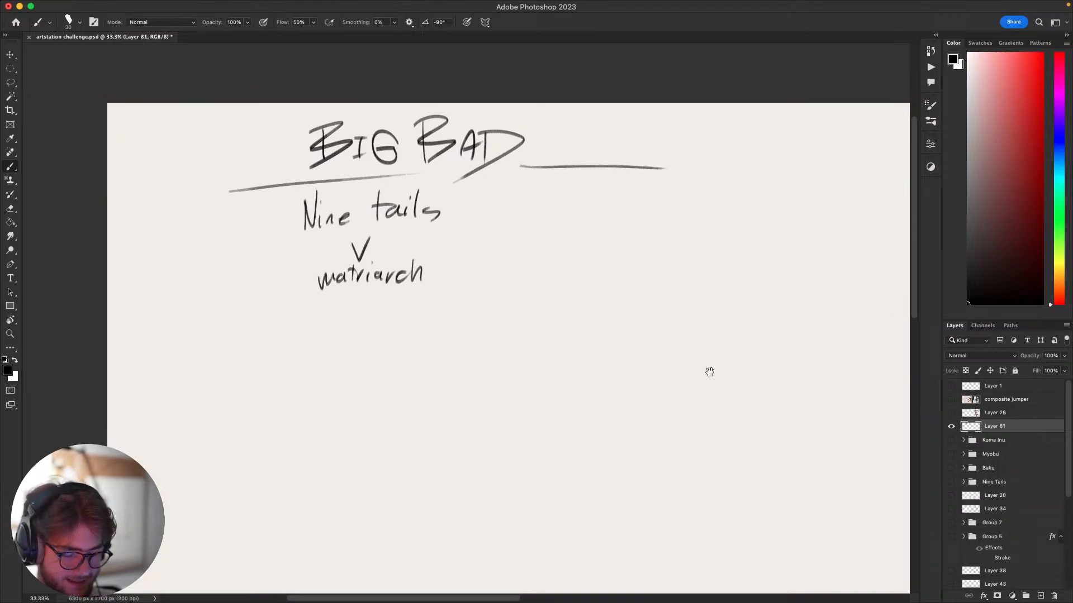
{"action": "mouse_move", "coordinate": [617, 342]}
{"action": "left_mouse_down"}
{"action": "mouse_move", "coordinate": [618, 302]}
{"action": "mouse_move", "coordinate": [695, 362]}
{"action": "mouse_move", "coordinate": [742, 338]}
{"action": "mouse_move", "coordinate": [668, 321]}
{"action": "left_mouse_up"}
{"action": "mouse_move", "coordinate": [610, 340]}
{"action": "left_mouse_down"}
{"action": "mouse_move", "coordinate": [682, 319]}
{"action": "mouse_move", "coordinate": [646, 345]}
{"action": "mouse_move", "coordinate": [680, 324]}
{"action": "mouse_move", "coordinate": [651, 317]}
{"action": "left_mouse_up"}
{"action": "mouse_move", "coordinate": [704, 341]}
{"action": "left_mouse_down"}
{"action": "mouse_move", "coordinate": [661, 352]}
{"action": "mouse_move", "coordinate": [655, 311]}
{"action": "left_mouse_up"}
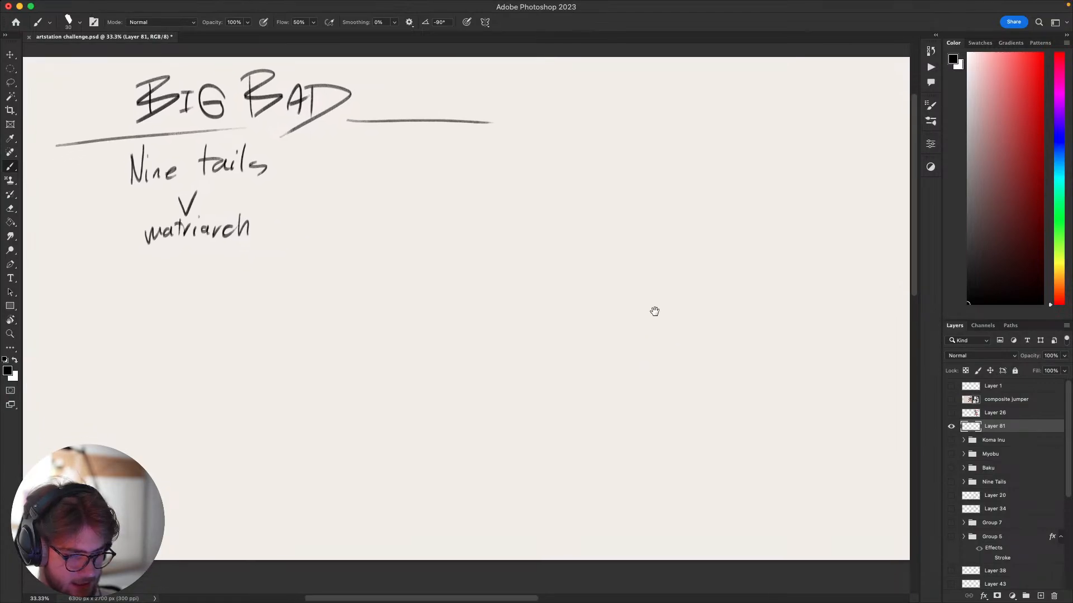
{"action": "left_click_drag", "start_coordinate": [575, 227], "coordinate": [628, 266]}
{"action": "key", "text": "l"}
{"action": "mouse_move", "coordinate": [584, 192]}
{"action": "left_mouse_down"}
{"action": "mouse_move", "coordinate": [498, 235]}
{"action": "mouse_move", "coordinate": [562, 198]}
{"action": "left_mouse_up"}
{"action": "key", "text": "BackSpace"}
{"action": "key", "text": "super+d"}
{"action": "key", "text": "b"}
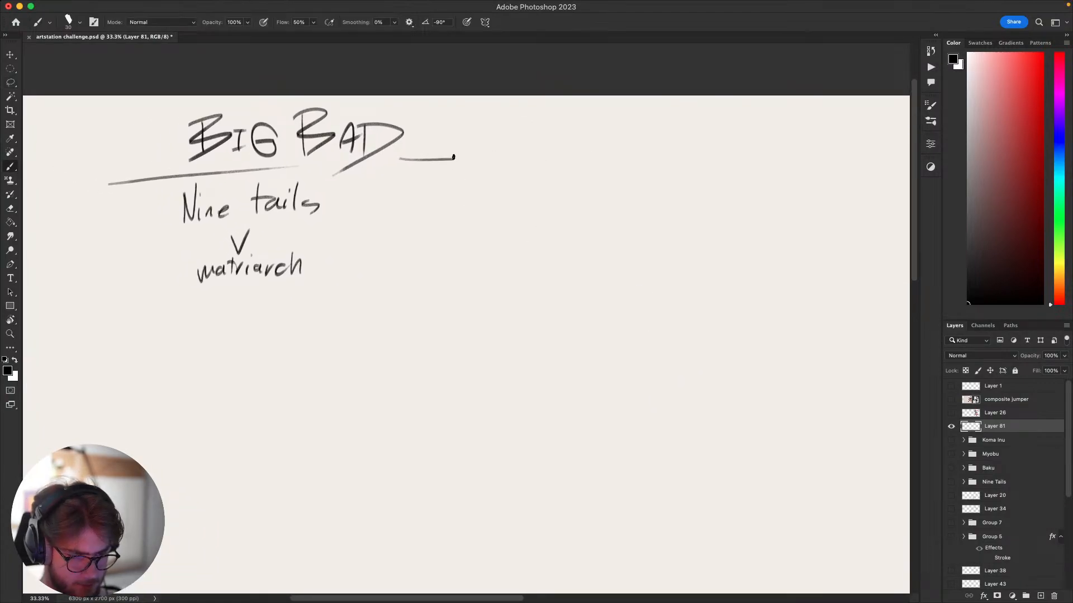
Finish the shortened line with a small arrowhead and move the whole BIG BAD block lower on the canvas.
{"action": "key", "text": "l"}
{"action": "mouse_move", "coordinate": [472, 129]}
{"action": "left_mouse_down"}
{"action": "mouse_move", "coordinate": [223, 373]}
{"action": "mouse_move", "coordinate": [430, 154]}
{"action": "mouse_move", "coordinate": [366, 299]}
{"action": "left_mouse_up"}
{"action": "key", "text": "v"}
{"action": "key", "text": "super+d"}
{"action": "key", "text": "b"}
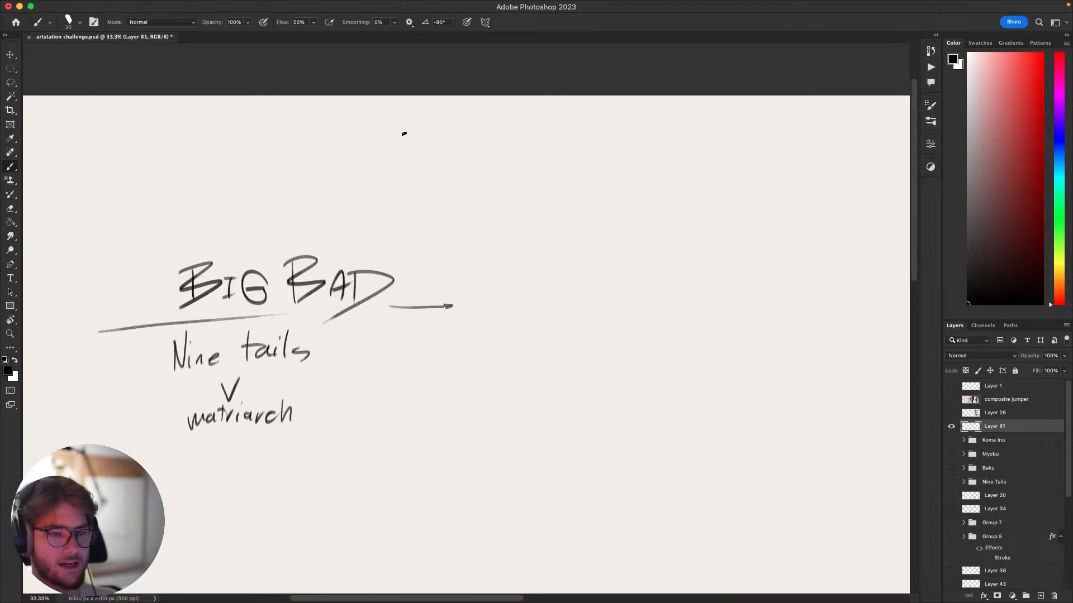
Handwrite the heading "Conflict" above the BIG BAD block and give it a double underline.
{"action": "mouse_move", "coordinate": [714, 339]}
{"action": "left_mouse_down"}
{"action": "mouse_move", "coordinate": [736, 324]}
{"action": "mouse_move", "coordinate": [814, 330]}
{"action": "mouse_move", "coordinate": [719, 358]}
{"action": "mouse_move", "coordinate": [730, 370]}
{"action": "left_mouse_up"}
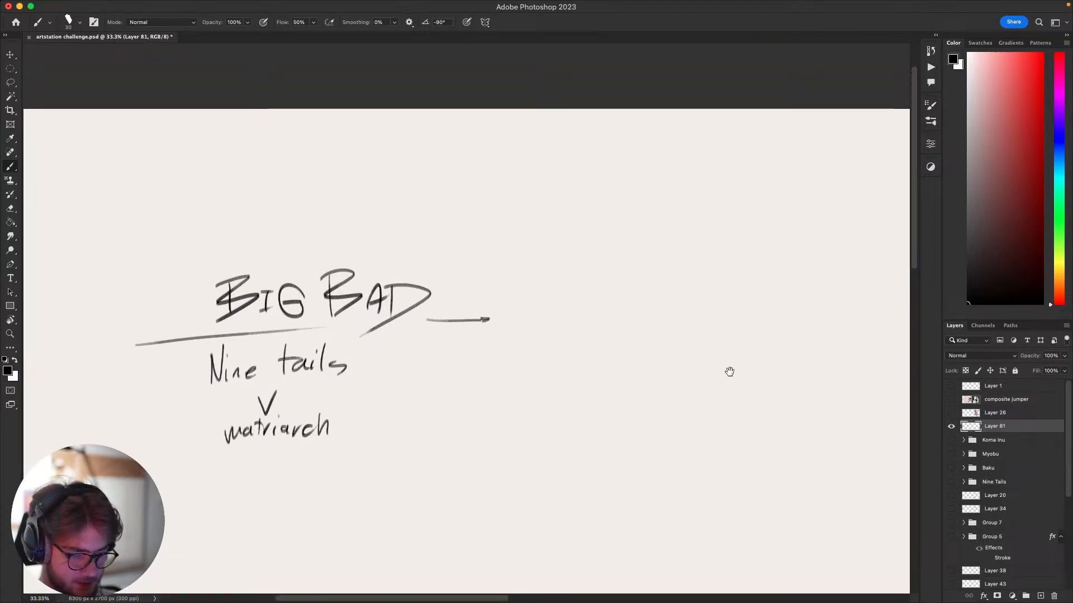
{"action": "scroll", "coordinate": [523, 269], "scroll_direction": "right", "scroll_amount": 2}
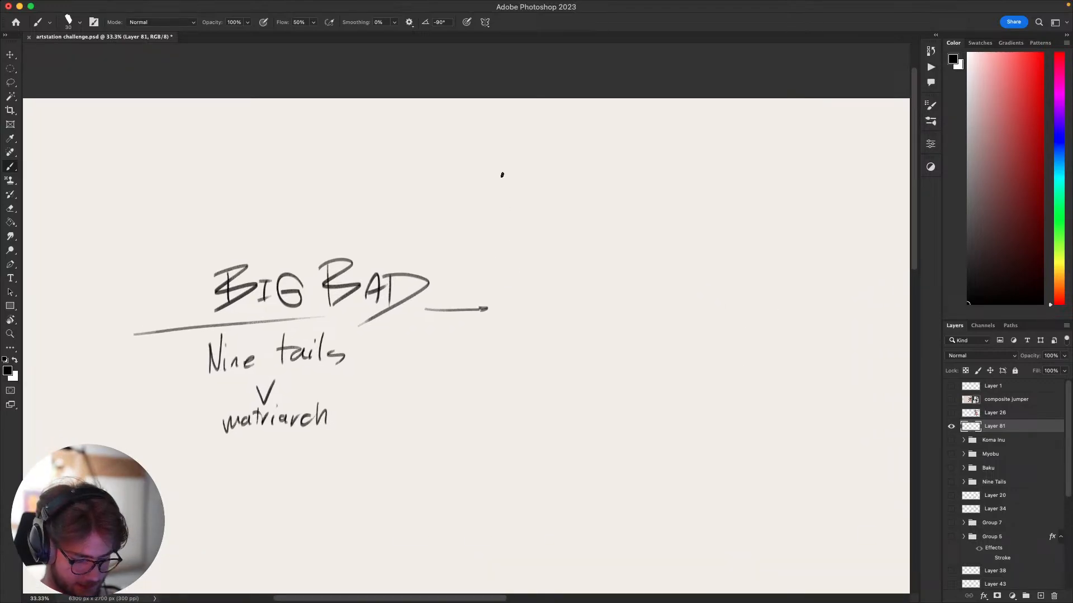
{"action": "mouse_move", "coordinate": [406, 130]}
{"action": "left_mouse_down"}
{"action": "mouse_move", "coordinate": [407, 157]}
{"action": "mouse_move", "coordinate": [376, 197]}
{"action": "left_mouse_up"}
{"action": "key", "text": "super+z"}
{"action": "mouse_move", "coordinate": [409, 141]}
{"action": "left_mouse_down"}
{"action": "mouse_move", "coordinate": [392, 138]}
{"action": "mouse_move", "coordinate": [411, 169]}
{"action": "mouse_move", "coordinate": [434, 152]}
{"action": "mouse_move", "coordinate": [450, 156]}
{"action": "left_mouse_up"}
{"action": "key", "text": "super+z"}
{"action": "mouse_move", "coordinate": [484, 119]}
{"action": "left_mouse_down"}
{"action": "mouse_move", "coordinate": [461, 167]}
{"action": "mouse_move", "coordinate": [479, 141]}
{"action": "left_mouse_up"}
{"action": "mouse_move", "coordinate": [485, 127]}
{"action": "left_mouse_down"}
{"action": "mouse_move", "coordinate": [483, 166]}
{"action": "mouse_move", "coordinate": [514, 159]}
{"action": "left_mouse_up"}
{"action": "left_click_drag", "start_coordinate": [529, 127], "coordinate": [525, 161]}
{"action": "left_click_drag", "start_coordinate": [508, 146], "coordinate": [548, 137]}
{"action": "left_click_drag", "start_coordinate": [345, 191], "coordinate": [477, 175]}
{"action": "key", "text": "super+z"}
{"action": "mouse_move", "coordinate": [372, 181]}
{"action": "left_mouse_down"}
{"action": "mouse_move", "coordinate": [575, 174]}
{"action": "mouse_move", "coordinate": [542, 185]}
{"action": "left_mouse_up"}
{"action": "key", "text": "super+z"}
Handwrite "NEO-TOKIO" in small letters beneath the Conflict underline.
{"action": "left_click_drag", "start_coordinate": [756, 343], "coordinate": [699, 232]}
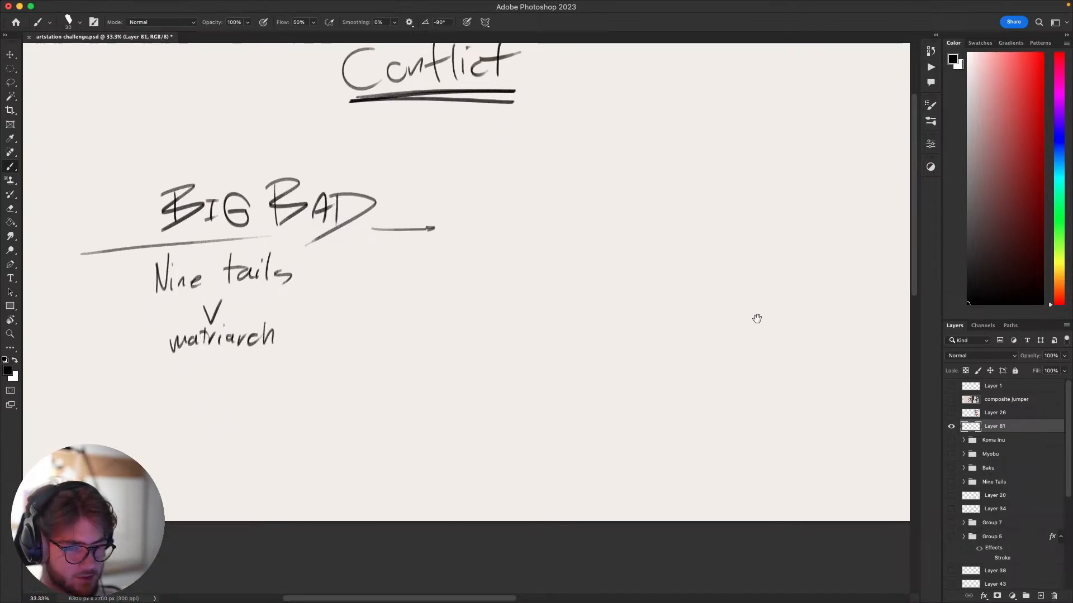
{"action": "mouse_move", "coordinate": [756, 319]}
{"action": "left_mouse_down"}
{"action": "mouse_move", "coordinate": [757, 357]}
{"action": "mouse_move", "coordinate": [788, 387]}
{"action": "left_mouse_up"}
{"action": "mouse_move", "coordinate": [431, 184]}
{"action": "left_mouse_down"}
{"action": "mouse_move", "coordinate": [440, 172]}
{"action": "mouse_move", "coordinate": [473, 176]}
{"action": "left_mouse_up"}
{"action": "key", "text": "super+z"}
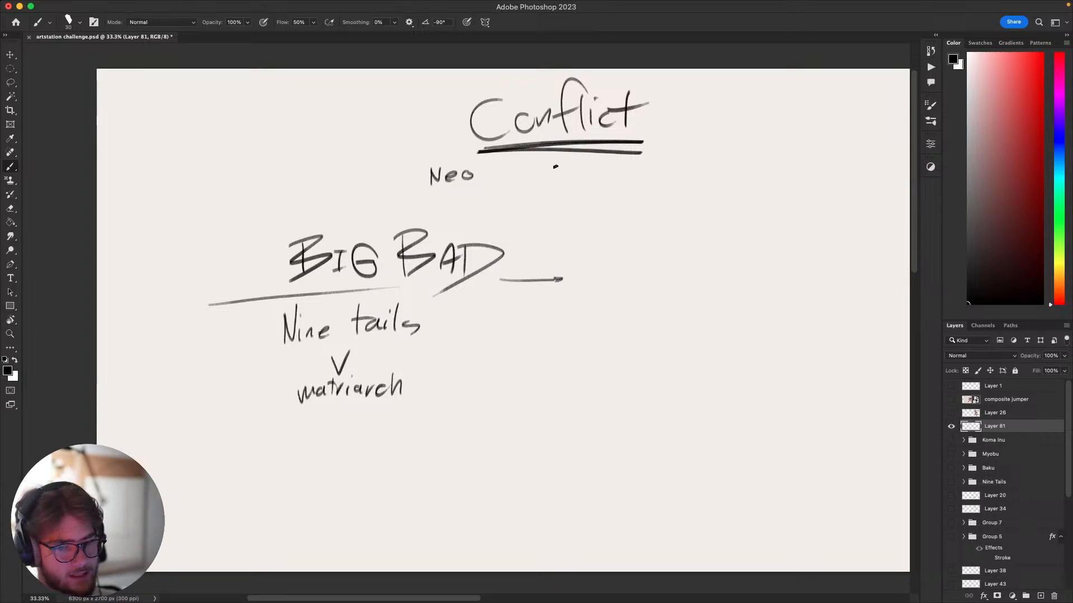
{"action": "left_click_drag", "start_coordinate": [702, 365], "coordinate": [716, 379]}
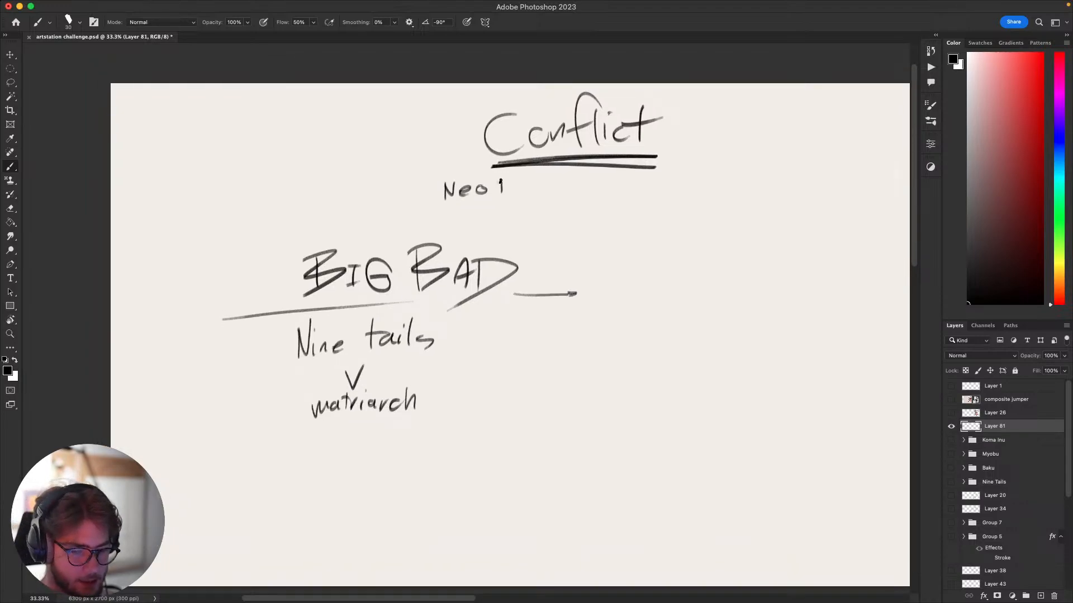
{"action": "left_click_drag", "start_coordinate": [497, 182], "coordinate": [510, 180]}
{"action": "left_click_drag", "start_coordinate": [519, 183], "coordinate": [527, 194]}
{"action": "mouse_move", "coordinate": [537, 183]}
{"action": "left_mouse_down"}
{"action": "mouse_move", "coordinate": [540, 193]}
{"action": "mouse_move", "coordinate": [555, 183]}
{"action": "left_mouse_up"}
{"action": "key", "text": "super+z"}
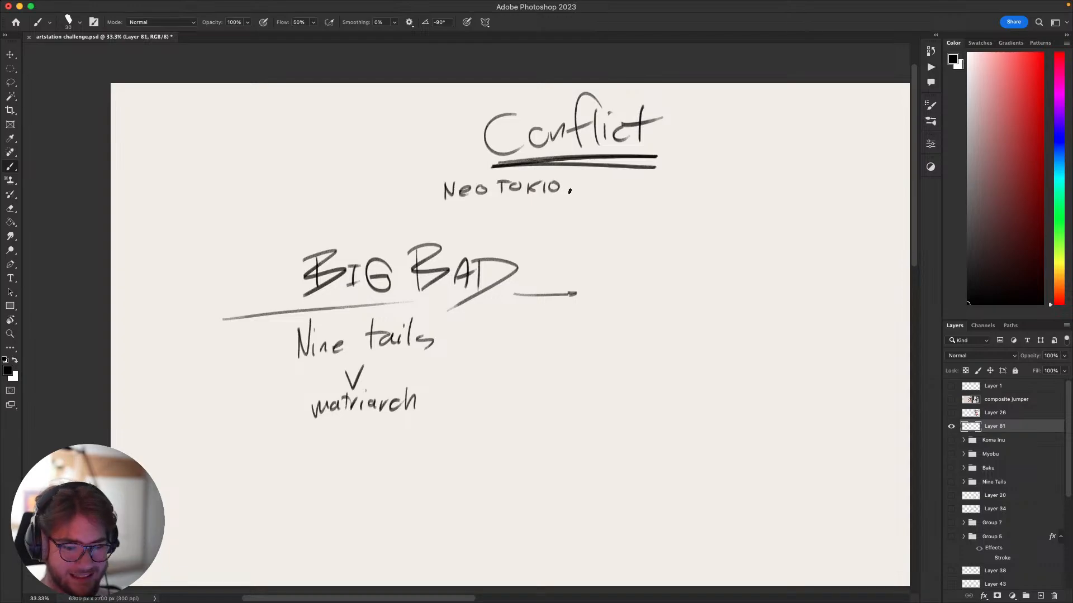
{"action": "mouse_move", "coordinate": [546, 223]}
{"action": "left_mouse_down"}
{"action": "mouse_move", "coordinate": [528, 230]}
{"action": "mouse_move", "coordinate": [549, 234]}
{"action": "left_mouse_up"}
{"action": "left_click_drag", "start_coordinate": [494, 200], "coordinate": [502, 200]}
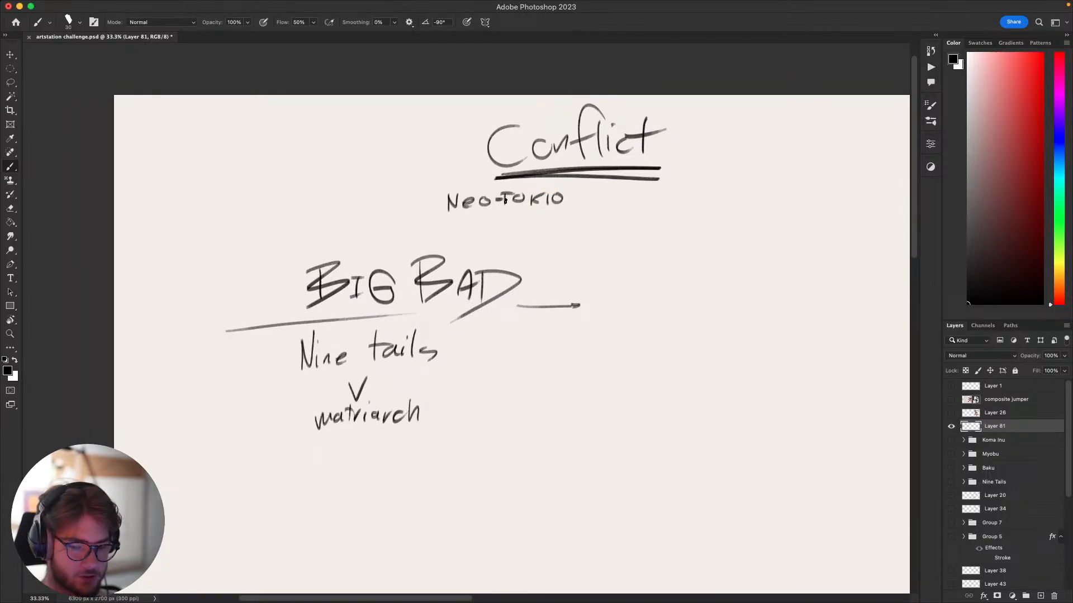
Shift "TOKIO" slightly away from "NEO" to leave room for the hyphen.
{"action": "key", "text": "l"}
{"action": "mouse_move", "coordinate": [581, 193]}
{"action": "left_mouse_down"}
{"action": "mouse_move", "coordinate": [523, 223]}
{"action": "mouse_move", "coordinate": [500, 207]}
{"action": "mouse_move", "coordinate": [549, 181]}
{"action": "mouse_move", "coordinate": [587, 192]}
{"action": "mouse_move", "coordinate": [546, 201]}
{"action": "left_mouse_up"}
{"action": "key", "text": "v"}
{"action": "key", "text": "super+d"}
{"action": "key", "text": "b"}
{"action": "mouse_move", "coordinate": [586, 245]}
{"action": "left_mouse_down"}
{"action": "mouse_move", "coordinate": [522, 257]}
{"action": "mouse_move", "coordinate": [529, 208]}
{"action": "left_mouse_up"}
{"action": "mouse_move", "coordinate": [782, 309]}
{"action": "left_mouse_down"}
{"action": "mouse_move", "coordinate": [831, 273]}
{"action": "mouse_move", "coordinate": [740, 291]}
{"action": "left_mouse_up"}
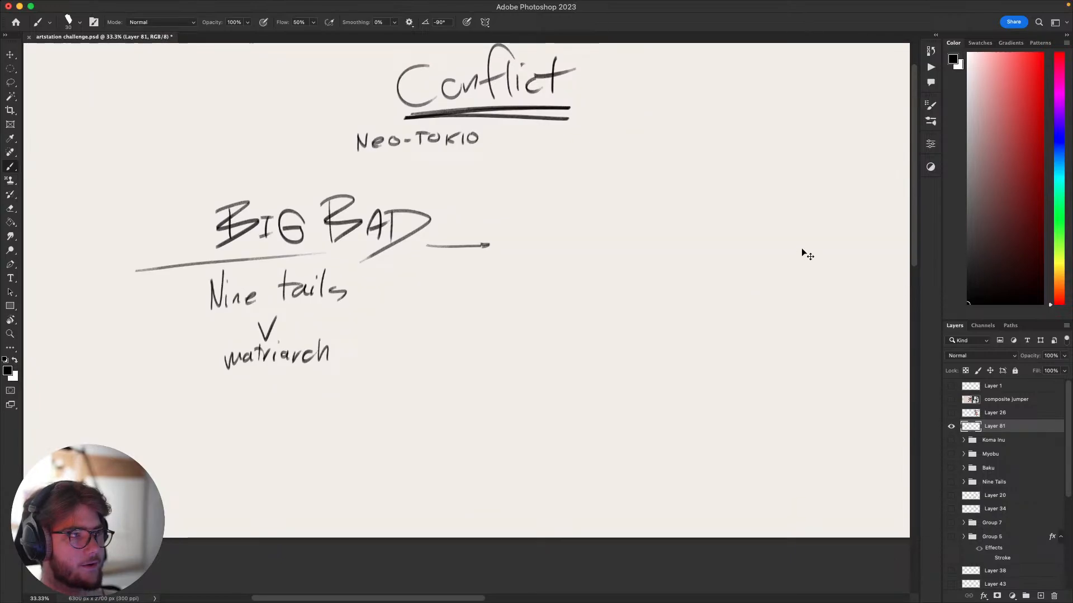
Erase the letter I in "NEO-TOKIO" and redraw it as a Y so it reads "NEO-TOKYO".
{"action": "key", "text": "e"}
{"action": "left_click_drag", "start_coordinate": [464, 147], "coordinate": [467, 140]}
{"action": "key", "text": "b"}
{"action": "mouse_move", "coordinate": [473, 133]}
{"action": "left_mouse_down"}
{"action": "mouse_move", "coordinate": [464, 146]}
{"action": "mouse_move", "coordinate": [481, 135]}
{"action": "left_mouse_up"}
{"action": "left_click_drag", "start_coordinate": [515, 167], "coordinate": [450, 241]}
{"action": "key", "text": "super+Tab"}
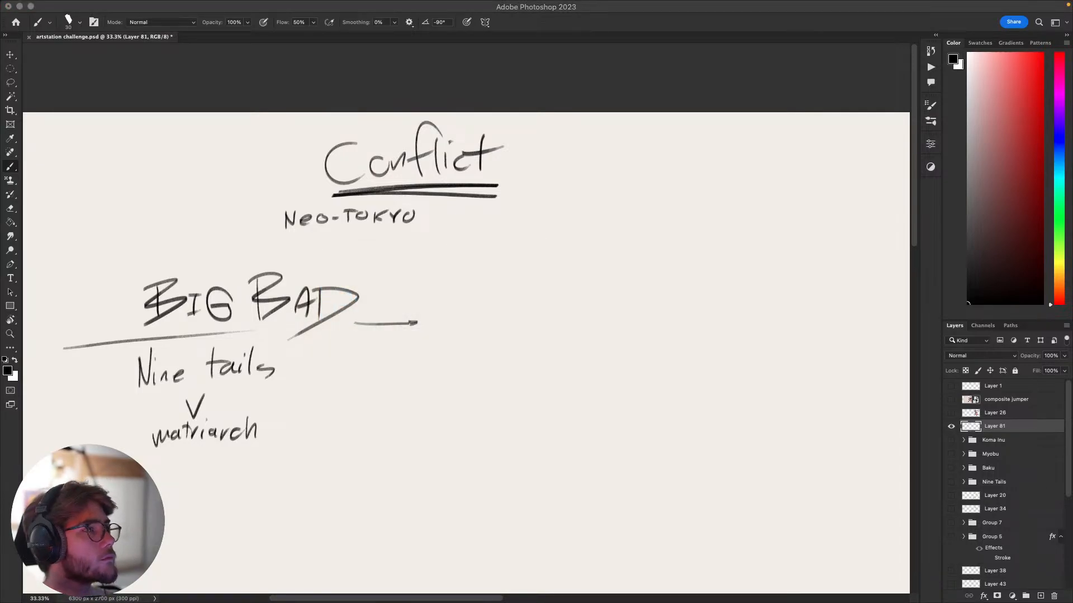
{"action": "key", "text": "super+Tab"}
{"action": "key", "text": "super+Tab"}
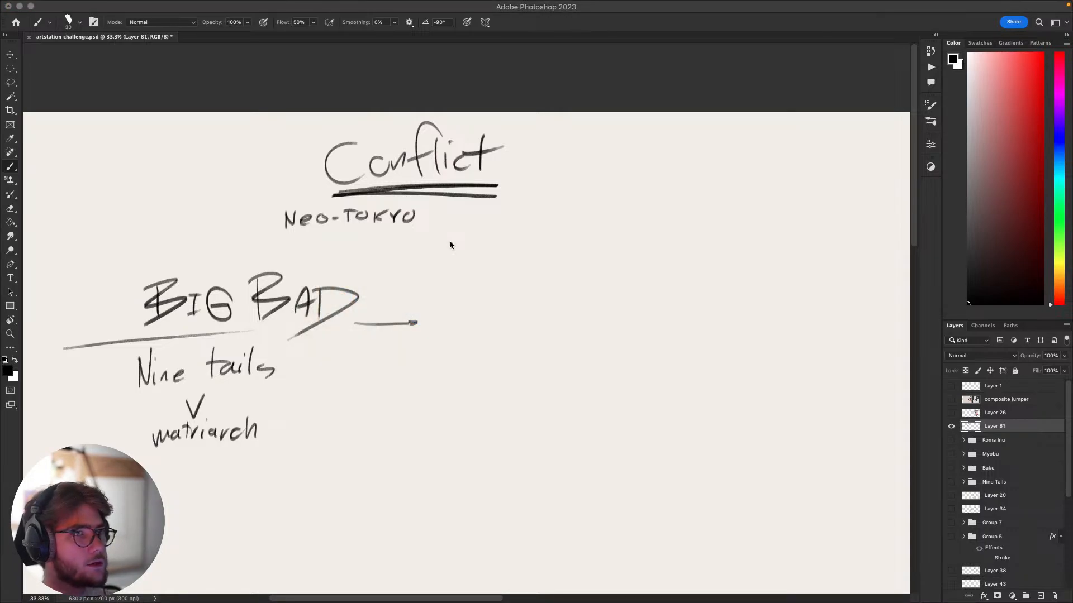
{"action": "left_click", "coordinate": [414, 264]}
{"action": "scroll", "coordinate": [413, 276], "scroll_direction": "right", "scroll_amount": 1}
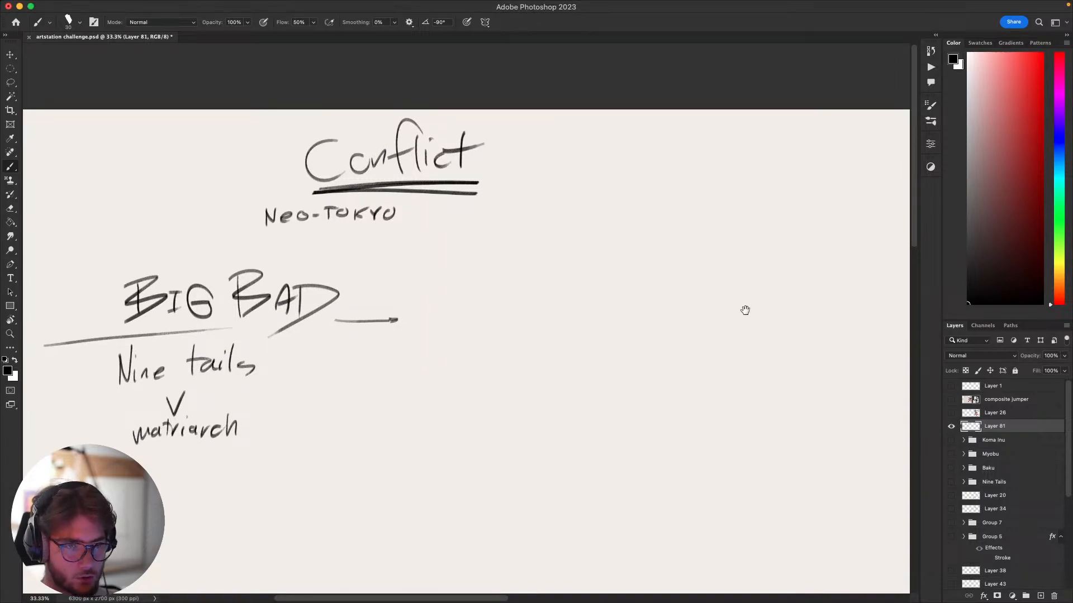
{"action": "scroll", "coordinate": [743, 309], "scroll_direction": "left", "scroll_amount": 5}
{"action": "left_click_drag", "start_coordinate": [781, 364], "coordinate": [701, 435]}
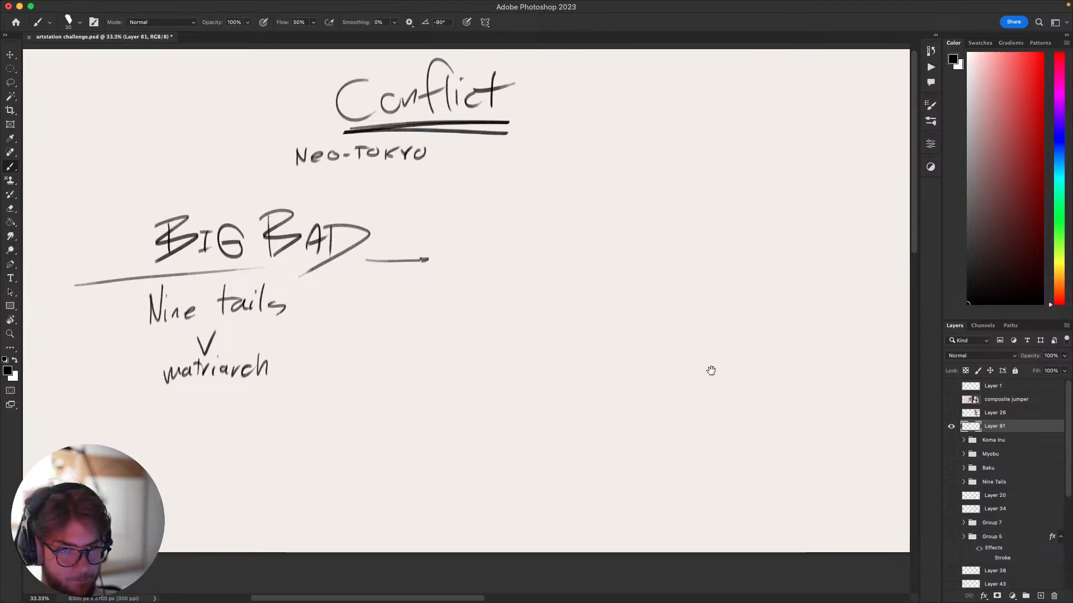
{"action": "mouse_move", "coordinate": [709, 369]}
{"action": "left_mouse_down"}
{"action": "mouse_move", "coordinate": [701, 374]}
{"action": "mouse_move", "coordinate": [704, 355]}
{"action": "mouse_move", "coordinate": [683, 361]}
{"action": "left_mouse_up"}
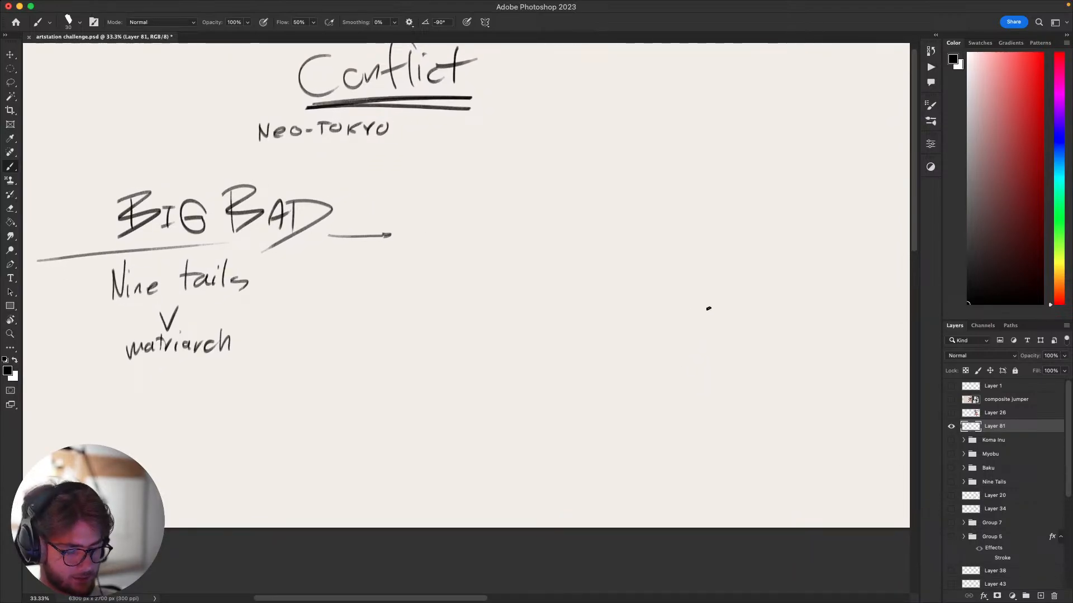
{"action": "scroll", "coordinate": [708, 308], "scroll_direction": "up", "scroll_amount": 2}
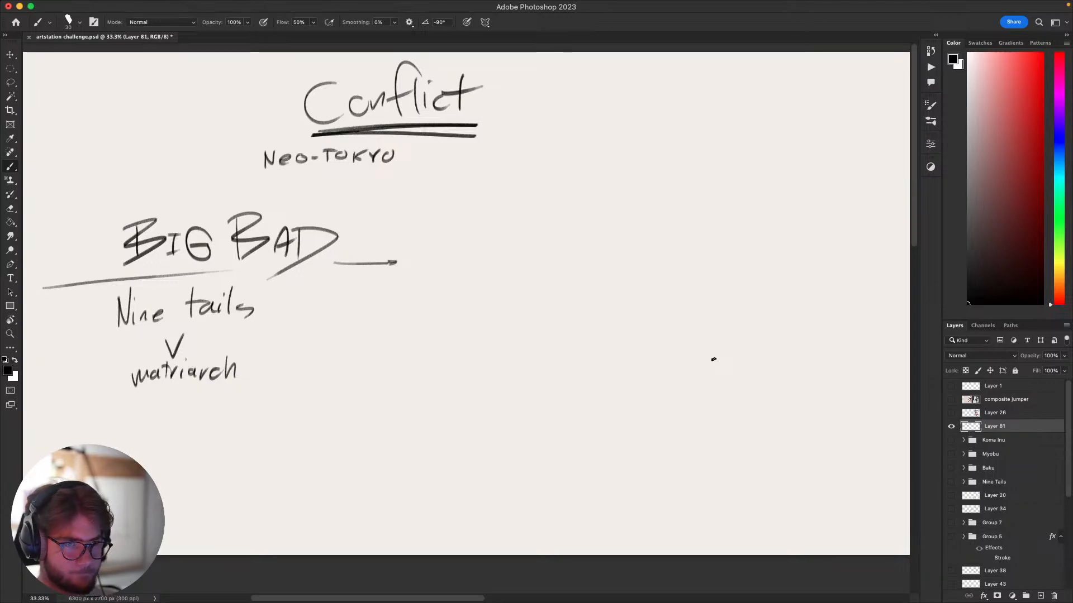
Move the Conflict heading together with NEO-TOKYO farther across and lower on the canvas, away from the BIG BAD block.
{"action": "scroll", "coordinate": [673, 430], "scroll_direction": "up", "scroll_amount": 2}
{"action": "mouse_move", "coordinate": [675, 435]}
{"action": "left_mouse_down"}
{"action": "mouse_move", "coordinate": [654, 378]}
{"action": "mouse_move", "coordinate": [656, 335]}
{"action": "mouse_move", "coordinate": [635, 410]}
{"action": "mouse_move", "coordinate": [702, 428]}
{"action": "left_mouse_up"}
{"action": "key", "text": "l"}
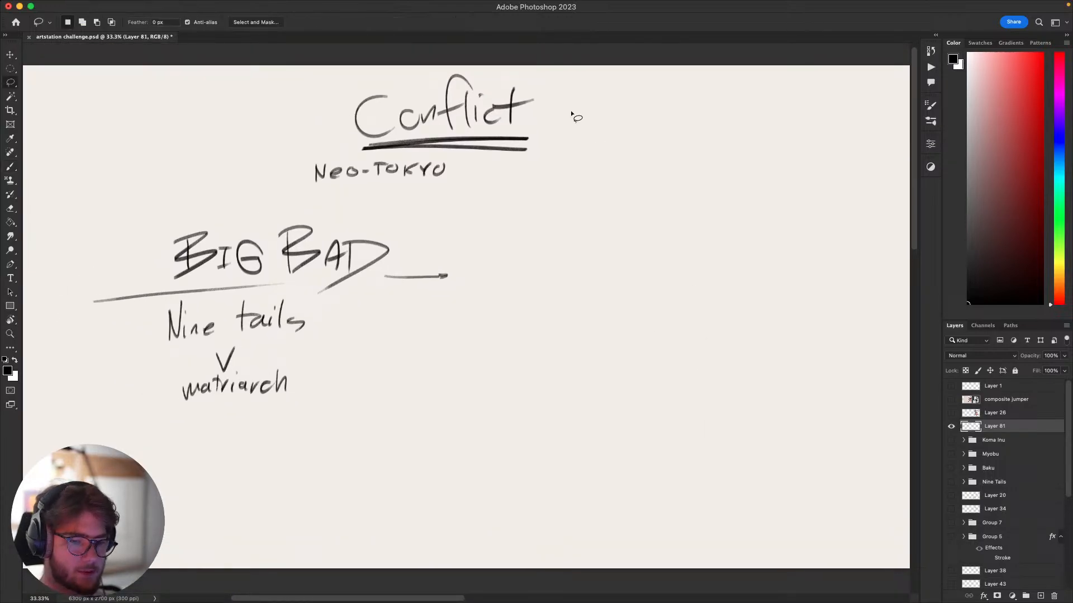
{"action": "mouse_move", "coordinate": [571, 109]}
{"action": "left_mouse_down"}
{"action": "mouse_move", "coordinate": [259, 199]}
{"action": "mouse_move", "coordinate": [563, 96]}
{"action": "left_mouse_up"}
{"action": "key", "text": "v"}
{"action": "mouse_move", "coordinate": [501, 145]}
{"action": "left_mouse_down"}
{"action": "mouse_move", "coordinate": [655, 228]}
{"action": "mouse_move", "coordinate": [604, 205]}
{"action": "left_mouse_up"}
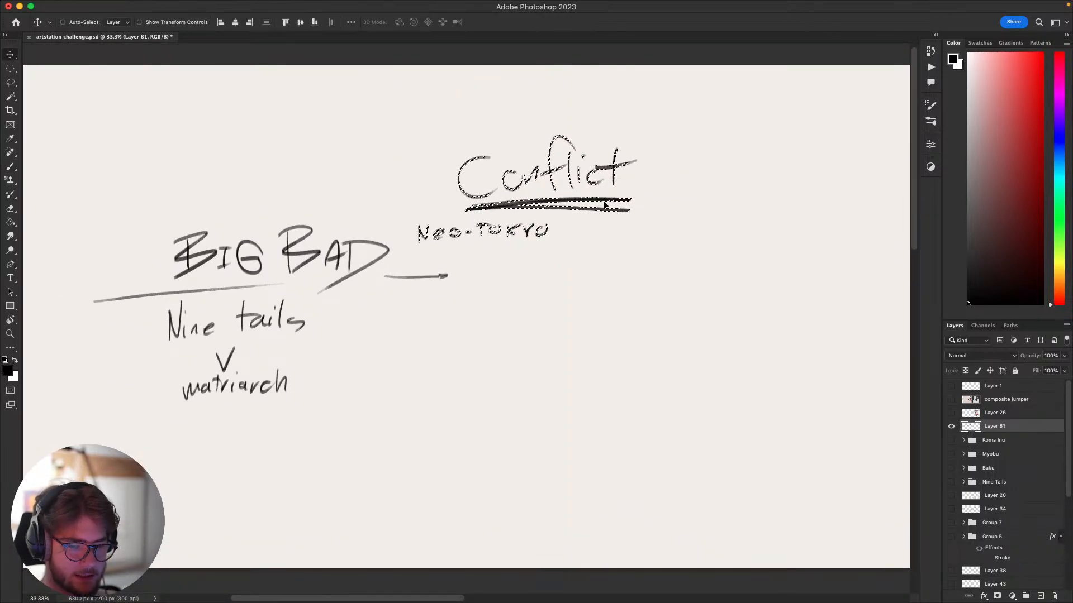
{"action": "key", "text": "super+d"}
{"action": "key", "text": "b"}
{"action": "left_click_drag", "start_coordinate": [575, 313], "coordinate": [488, 311]}
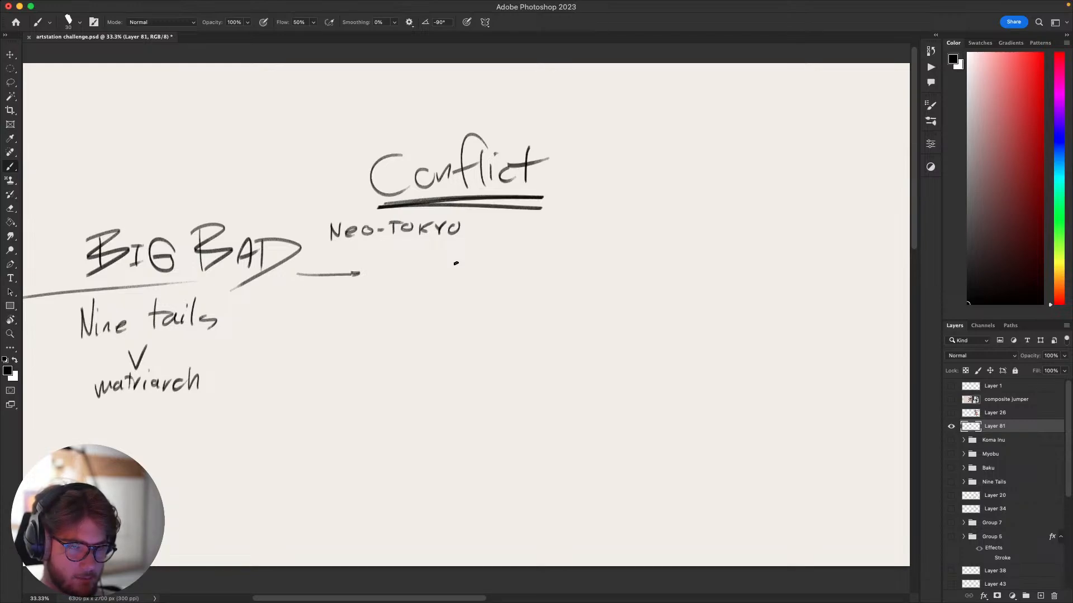
Raise the Conflict heading and NEO-TOKYO so they sit above the level of BIG BAD.
{"action": "left_click_drag", "start_coordinate": [456, 263], "coordinate": [492, 282]}
{"action": "key", "text": "l"}
{"action": "mouse_move", "coordinate": [622, 193]}
{"action": "left_mouse_down"}
{"action": "mouse_move", "coordinate": [474, 289]}
{"action": "mouse_move", "coordinate": [417, 150]}
{"action": "mouse_move", "coordinate": [637, 193]}
{"action": "left_mouse_up"}
{"action": "key", "text": "v"}
{"action": "left_click_drag", "start_coordinate": [519, 220], "coordinate": [520, 175]}
{"action": "key", "text": "super+d"}
{"action": "key", "text": "b"}
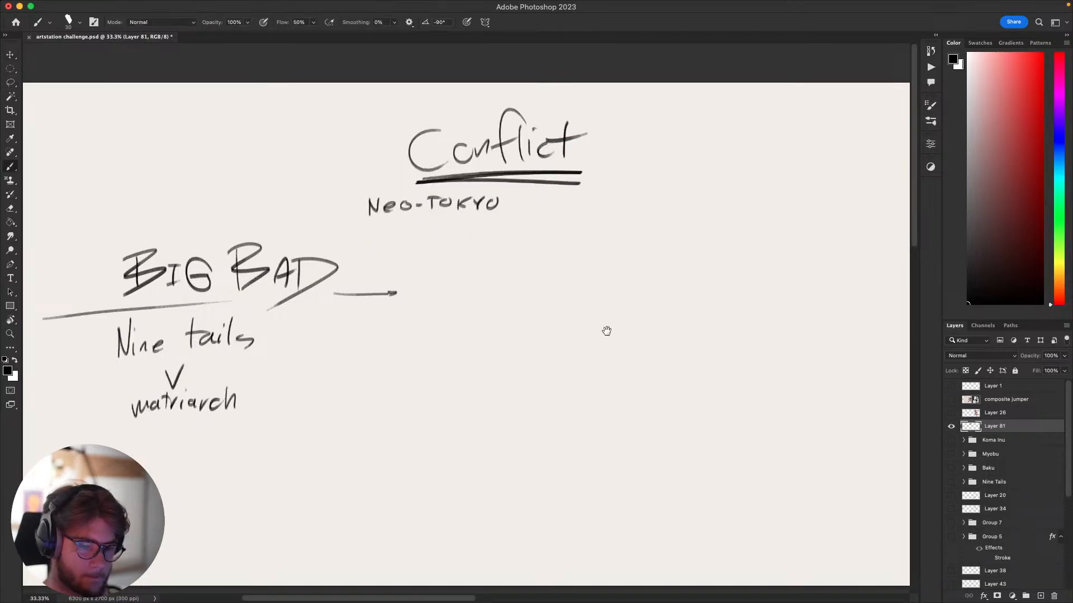
Handwrite "-warring clans" directly beneath NEO-TOKYO.
{"action": "left_click_drag", "start_coordinate": [607, 331], "coordinate": [525, 322]}
{"action": "left_click_drag", "start_coordinate": [691, 305], "coordinate": [716, 308]}
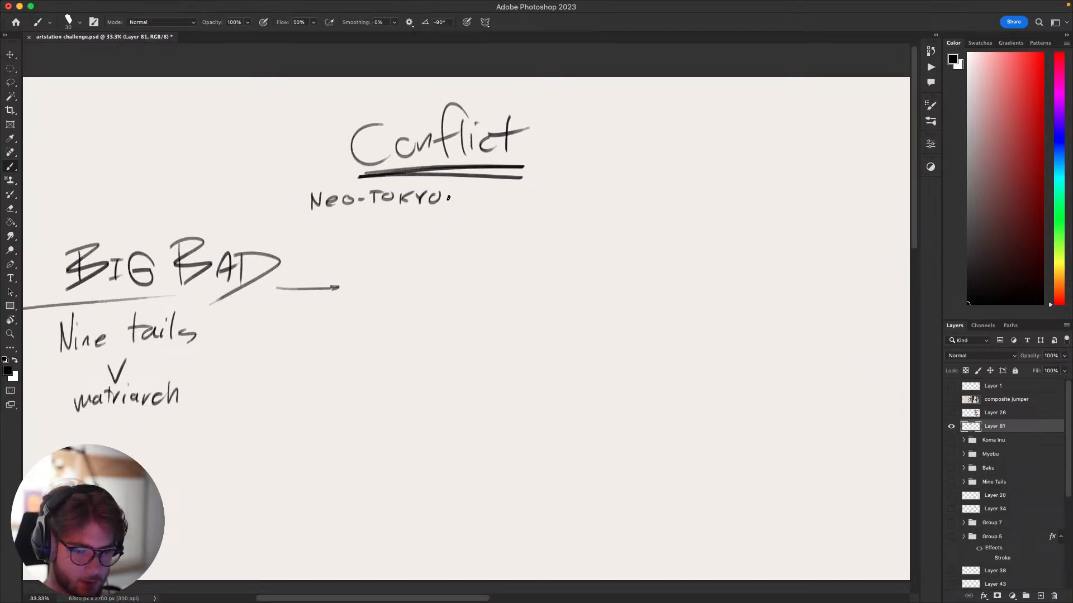
{"action": "key", "text": "super+z"}
{"action": "mouse_move", "coordinate": [365, 210]}
{"action": "left_mouse_down"}
{"action": "mouse_move", "coordinate": [367, 223]}
{"action": "mouse_move", "coordinate": [396, 213]}
{"action": "mouse_move", "coordinate": [425, 219]}
{"action": "left_mouse_up"}
{"action": "key", "text": "super+z"}
{"action": "mouse_move", "coordinate": [435, 214]}
{"action": "left_mouse_down"}
{"action": "mouse_move", "coordinate": [402, 221]}
{"action": "mouse_move", "coordinate": [459, 218]}
{"action": "left_mouse_up"}
{"action": "left_click_drag", "start_coordinate": [464, 203], "coordinate": [463, 218]}
{"action": "mouse_move", "coordinate": [475, 212]}
{"action": "left_mouse_down"}
{"action": "mouse_move", "coordinate": [470, 219]}
{"action": "mouse_move", "coordinate": [482, 218]}
{"action": "left_mouse_up"}
{"action": "left_click_drag", "start_coordinate": [486, 217], "coordinate": [502, 217]}
{"action": "mouse_move", "coordinate": [519, 208]}
{"action": "left_mouse_down"}
{"action": "mouse_move", "coordinate": [499, 226]}
{"action": "mouse_move", "coordinate": [544, 223]}
{"action": "mouse_move", "coordinate": [583, 175]}
{"action": "left_mouse_up"}
{"action": "left_click_drag", "start_coordinate": [710, 200], "coordinate": [769, 194]}
{"action": "left_click_drag", "start_coordinate": [511, 211], "coordinate": [535, 217]}
{"action": "key", "text": "super+z"}
Handwrite "monopoly" below the warring clans note with a small downward arrowhead, and circle the word.
{"action": "mouse_move", "coordinate": [490, 247]}
{"action": "left_mouse_down"}
{"action": "mouse_move", "coordinate": [519, 244]}
{"action": "mouse_move", "coordinate": [546, 256]}
{"action": "mouse_move", "coordinate": [561, 244]}
{"action": "mouse_move", "coordinate": [582, 250]}
{"action": "mouse_move", "coordinate": [554, 273]}
{"action": "left_mouse_up"}
{"action": "mouse_move", "coordinate": [646, 268]}
{"action": "left_mouse_down"}
{"action": "mouse_move", "coordinate": [541, 259]}
{"action": "mouse_move", "coordinate": [677, 188]}
{"action": "mouse_move", "coordinate": [618, 202]}
{"action": "mouse_move", "coordinate": [645, 163]}
{"action": "left_mouse_up"}
{"action": "left_click_drag", "start_coordinate": [599, 268], "coordinate": [575, 304]}
{"action": "mouse_move", "coordinate": [548, 250]}
{"action": "left_mouse_down"}
{"action": "mouse_move", "coordinate": [547, 272]}
{"action": "mouse_move", "coordinate": [556, 256]}
{"action": "left_mouse_up"}
Draw a downward arrow from the circled "monopoly" and handwrite "Nine Tails" beneath it.
{"action": "mouse_move", "coordinate": [513, 304]}
{"action": "left_mouse_down"}
{"action": "mouse_move", "coordinate": [513, 278]}
{"action": "mouse_move", "coordinate": [528, 296]}
{"action": "mouse_move", "coordinate": [568, 295]}
{"action": "mouse_move", "coordinate": [581, 274]}
{"action": "left_mouse_up"}
{"action": "mouse_move", "coordinate": [577, 296]}
{"action": "left_mouse_down"}
{"action": "mouse_move", "coordinate": [582, 284]}
{"action": "mouse_move", "coordinate": [612, 297]}
{"action": "mouse_move", "coordinate": [562, 322]}
{"action": "left_mouse_up"}
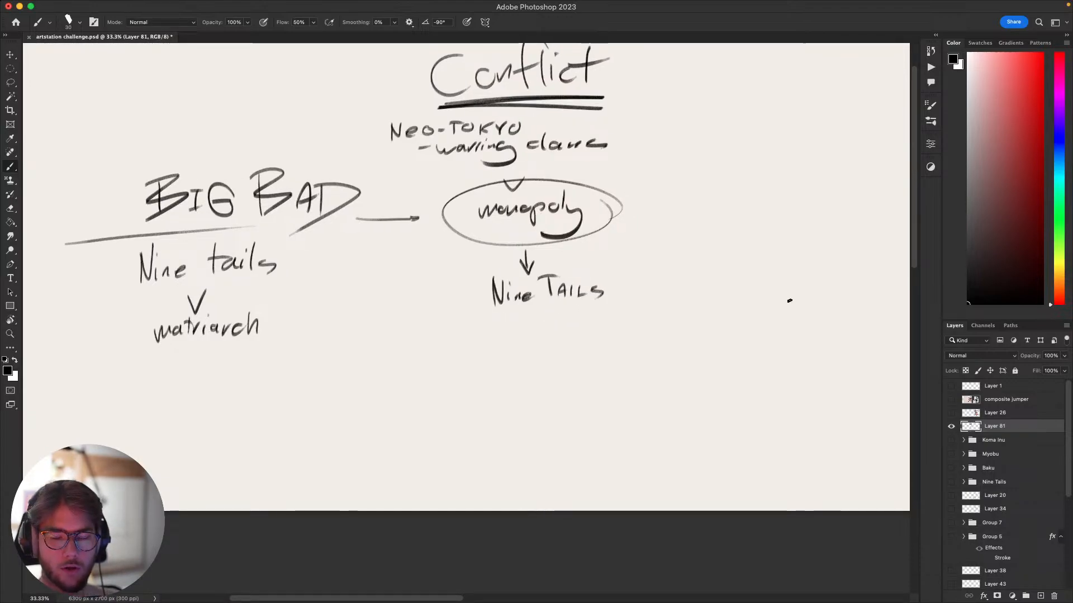
{"action": "mouse_move", "coordinate": [783, 344]}
{"action": "left_mouse_down"}
{"action": "mouse_move", "coordinate": [773, 326]}
{"action": "mouse_move", "coordinate": [749, 347]}
{"action": "mouse_move", "coordinate": [831, 289]}
{"action": "mouse_move", "coordinate": [730, 383]}
{"action": "mouse_move", "coordinate": [682, 363]}
{"action": "mouse_move", "coordinate": [668, 330]}
{"action": "left_mouse_up"}
{"action": "left_click_drag", "start_coordinate": [608, 291], "coordinate": [617, 289]}
Draw an arrow leading off from the NEO-TOKYO warring clans note and handwrite "Hyper" at its tip.
{"action": "mouse_move", "coordinate": [478, 245]}
{"action": "left_mouse_down"}
{"action": "mouse_move", "coordinate": [605, 269]}
{"action": "mouse_move", "coordinate": [499, 257]}
{"action": "mouse_move", "coordinate": [532, 257]}
{"action": "left_mouse_up"}
{"action": "key", "text": "super+z"}
{"action": "key", "text": "super+z"}
{"action": "left_click_drag", "start_coordinate": [543, 240], "coordinate": [542, 255]}
{"action": "left_click_drag", "start_coordinate": [534, 250], "coordinate": [550, 257]}
{"action": "mouse_move", "coordinate": [556, 250]}
{"action": "left_mouse_down"}
{"action": "mouse_move", "coordinate": [540, 269]}
{"action": "mouse_move", "coordinate": [558, 271]}
{"action": "left_mouse_up"}
{"action": "left_click_drag", "start_coordinate": [560, 251], "coordinate": [581, 255]}
{"action": "left_click_drag", "start_coordinate": [584, 255], "coordinate": [617, 254]}
Handwrite "tradionalist" after "Hyper" and underline it with a thin stroke.
{"action": "mouse_move", "coordinate": [613, 243]}
{"action": "left_mouse_down"}
{"action": "mouse_move", "coordinate": [648, 252]}
{"action": "mouse_move", "coordinate": [653, 225]}
{"action": "mouse_move", "coordinate": [662, 252]}
{"action": "left_mouse_up"}
{"action": "left_click_drag", "start_coordinate": [667, 248], "coordinate": [702, 250]}
{"action": "key", "text": "super+z"}
{"action": "left_click_drag", "start_coordinate": [707, 230], "coordinate": [708, 250]}
{"action": "left_click_drag", "start_coordinate": [715, 241], "coordinate": [715, 251]}
{"action": "mouse_move", "coordinate": [733, 230]}
{"action": "left_mouse_down"}
{"action": "mouse_move", "coordinate": [731, 249]}
{"action": "mouse_move", "coordinate": [754, 242]}
{"action": "left_mouse_up"}
{"action": "left_click_drag", "start_coordinate": [592, 261], "coordinate": [761, 254]}
{"action": "key", "text": "super+z"}
{"action": "mouse_move", "coordinate": [605, 260]}
{"action": "left_mouse_down"}
{"action": "mouse_move", "coordinate": [761, 250]}
{"action": "mouse_move", "coordinate": [728, 257]}
{"action": "left_mouse_up"}
{"action": "key", "text": "super+z"}
{"action": "key", "text": "super+z"}
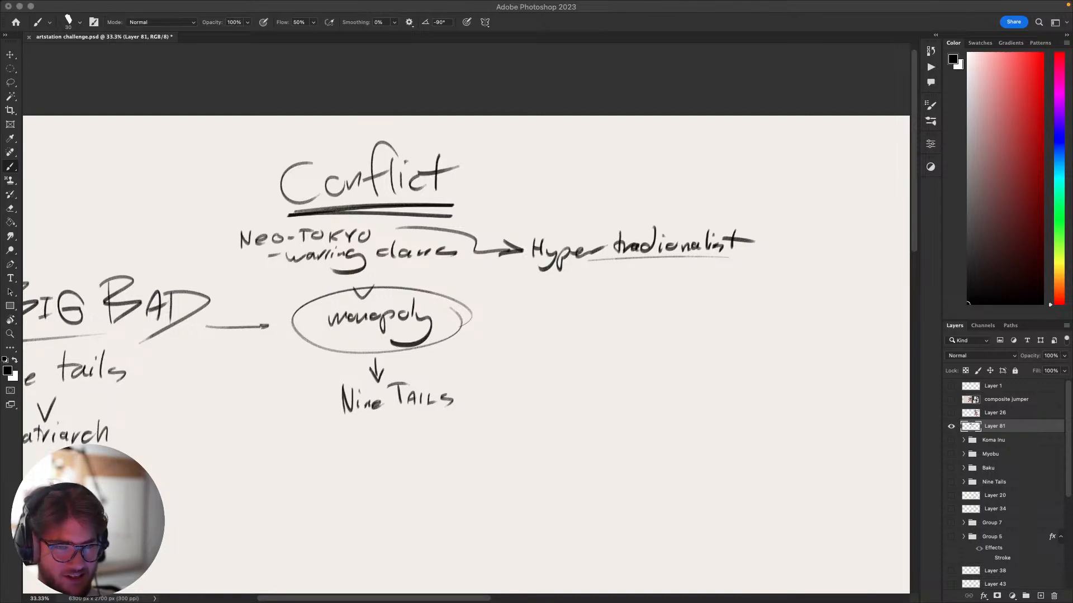
{"action": "left_click", "coordinate": [733, 319]}
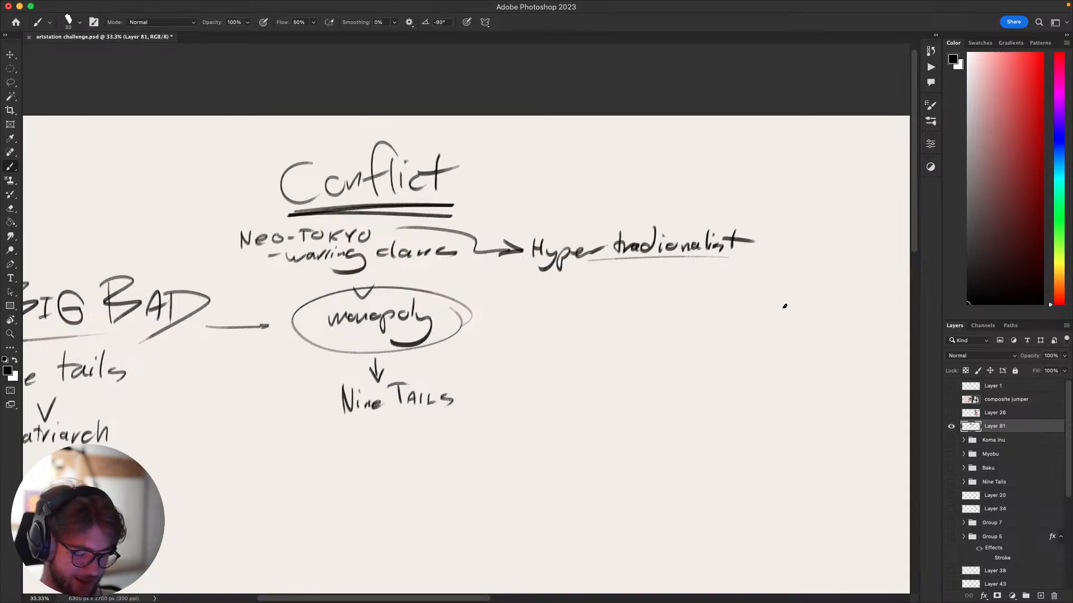
{"action": "left_click_drag", "start_coordinate": [760, 353], "coordinate": [827, 300]}
{"action": "mouse_move", "coordinate": [799, 334]}
{"action": "left_mouse_down"}
{"action": "mouse_move", "coordinate": [735, 360]}
{"action": "mouse_move", "coordinate": [790, 376]}
{"action": "mouse_move", "coordinate": [795, 346]}
{"action": "mouse_move", "coordinate": [775, 359]}
{"action": "mouse_move", "coordinate": [771, 324]}
{"action": "mouse_move", "coordinate": [771, 411]}
{"action": "mouse_move", "coordinate": [773, 360]}
{"action": "mouse_move", "coordinate": [735, 383]}
{"action": "mouse_move", "coordinate": [737, 404]}
{"action": "mouse_move", "coordinate": [785, 366]}
{"action": "mouse_move", "coordinate": [758, 372]}
{"action": "mouse_move", "coordinate": [787, 383]}
{"action": "mouse_move", "coordinate": [817, 372]}
{"action": "left_mouse_up"}
{"action": "mouse_move", "coordinate": [757, 313]}
{"action": "left_mouse_down"}
{"action": "mouse_move", "coordinate": [707, 326]}
{"action": "mouse_move", "coordinate": [719, 323]}
{"action": "left_mouse_up"}
{"action": "mouse_move", "coordinate": [596, 307]}
{"action": "left_mouse_down"}
{"action": "mouse_move", "coordinate": [462, 368]}
{"action": "mouse_move", "coordinate": [581, 312]}
{"action": "left_mouse_up"}
{"action": "key", "text": "super+z"}
{"action": "mouse_move", "coordinate": [726, 359]}
{"action": "left_mouse_down"}
{"action": "mouse_move", "coordinate": [706, 400]}
{"action": "mouse_move", "coordinate": [706, 468]}
{"action": "mouse_move", "coordinate": [788, 240]}
{"action": "left_mouse_up"}
{"action": "mouse_move", "coordinate": [763, 290]}
{"action": "left_mouse_down"}
{"action": "mouse_move", "coordinate": [762, 336]}
{"action": "mouse_move", "coordinate": [785, 312]}
{"action": "mouse_move", "coordinate": [749, 333]}
{"action": "mouse_move", "coordinate": [736, 317]}
{"action": "mouse_move", "coordinate": [688, 364]}
{"action": "mouse_move", "coordinate": [697, 352]}
{"action": "mouse_move", "coordinate": [709, 368]}
{"action": "left_mouse_up"}
{"action": "left_click_drag", "start_coordinate": [527, 182], "coordinate": [529, 180]}
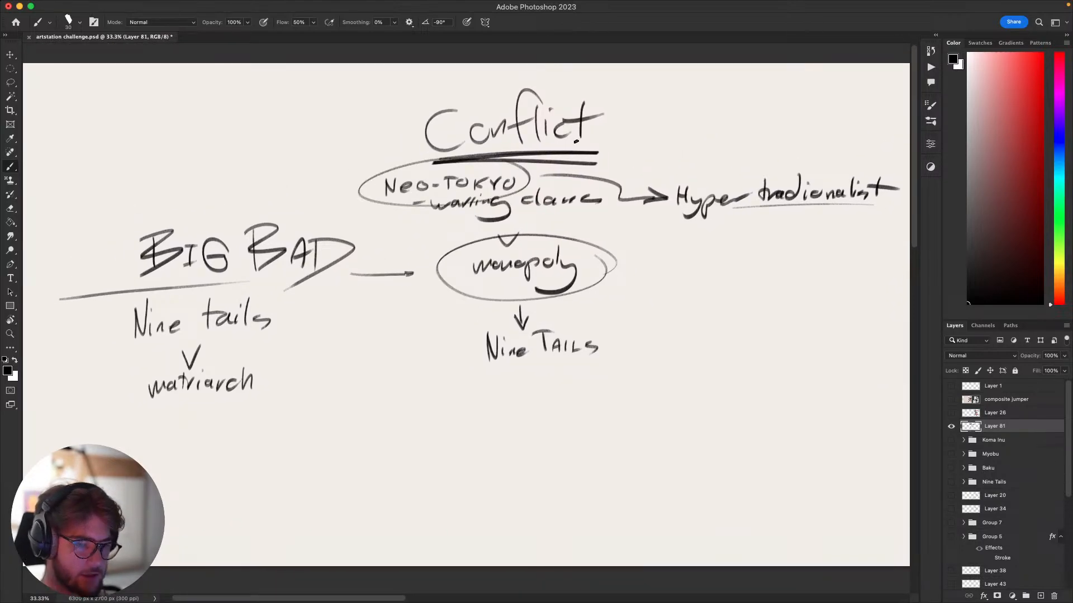
{"action": "key", "text": "super+z"}
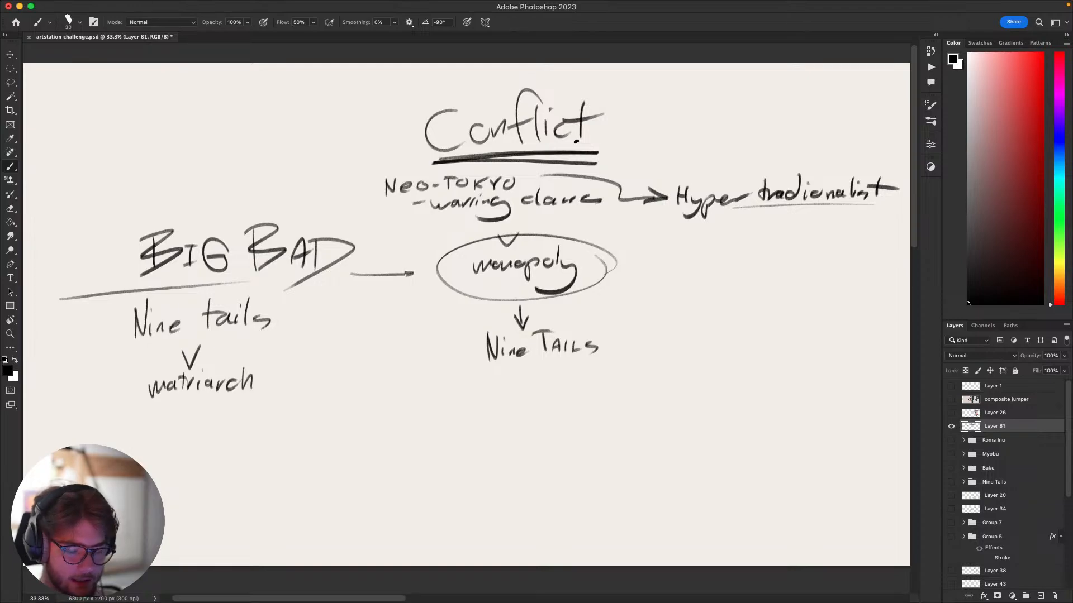
{"action": "left_click_drag", "start_coordinate": [805, 356], "coordinate": [665, 314]}
{"action": "left_click_drag", "start_coordinate": [817, 242], "coordinate": [751, 240]}
{"action": "key", "text": "super+z"}
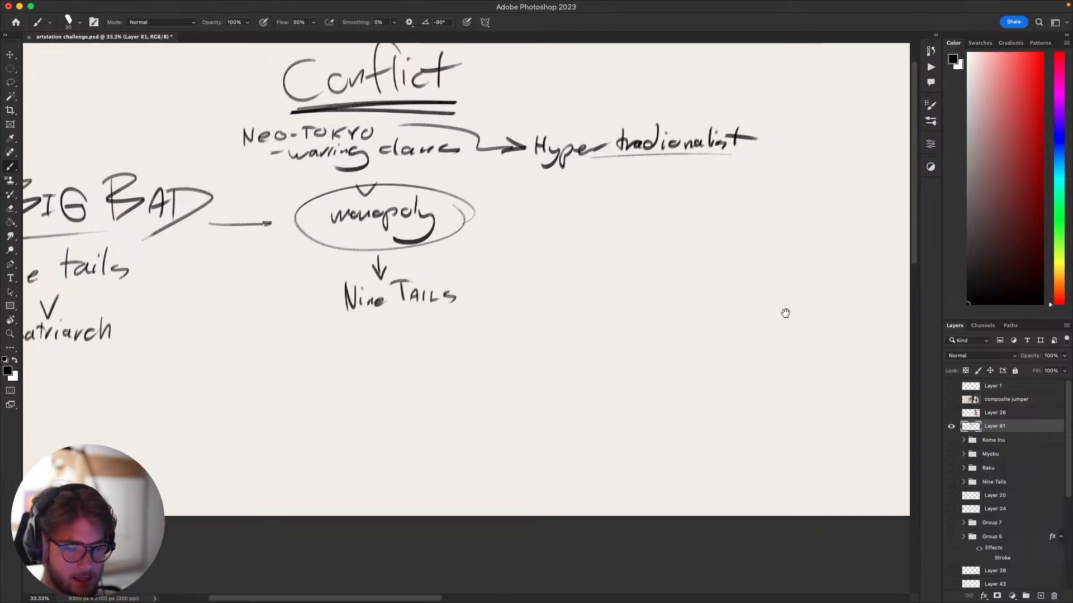
Sketch three tall rounded column outlines side by side in the empty area below "Hyper tradionalist".
{"action": "left_click_drag", "start_coordinate": [785, 311], "coordinate": [540, 402]}
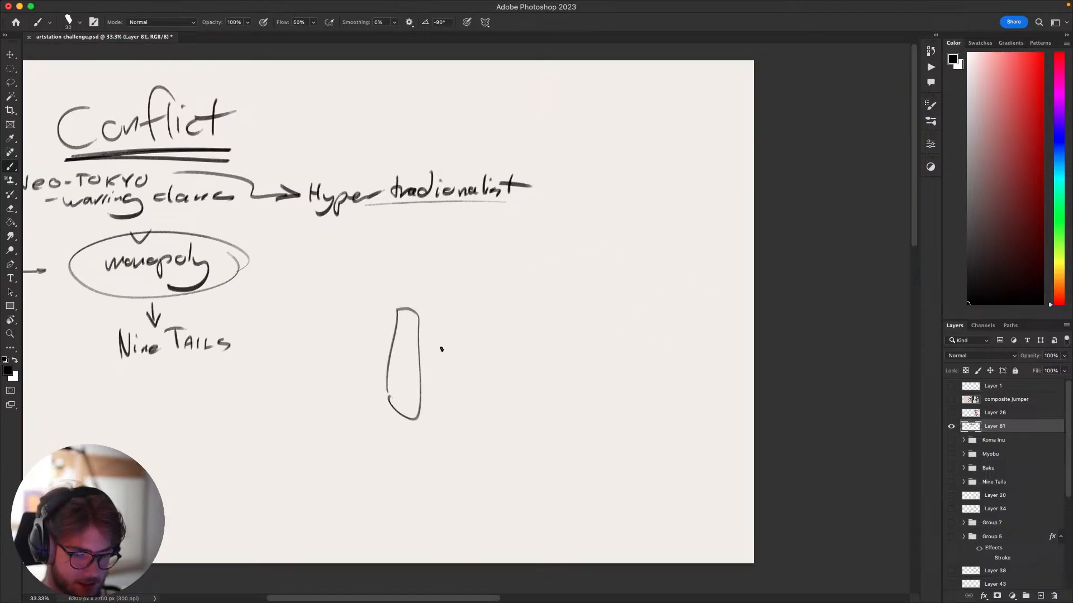
{"action": "left_click_drag", "start_coordinate": [449, 311], "coordinate": [454, 387]}
{"action": "mouse_move", "coordinate": [560, 305]}
{"action": "left_mouse_down"}
{"action": "mouse_move", "coordinate": [511, 318]}
{"action": "mouse_move", "coordinate": [559, 372]}
{"action": "left_mouse_up"}
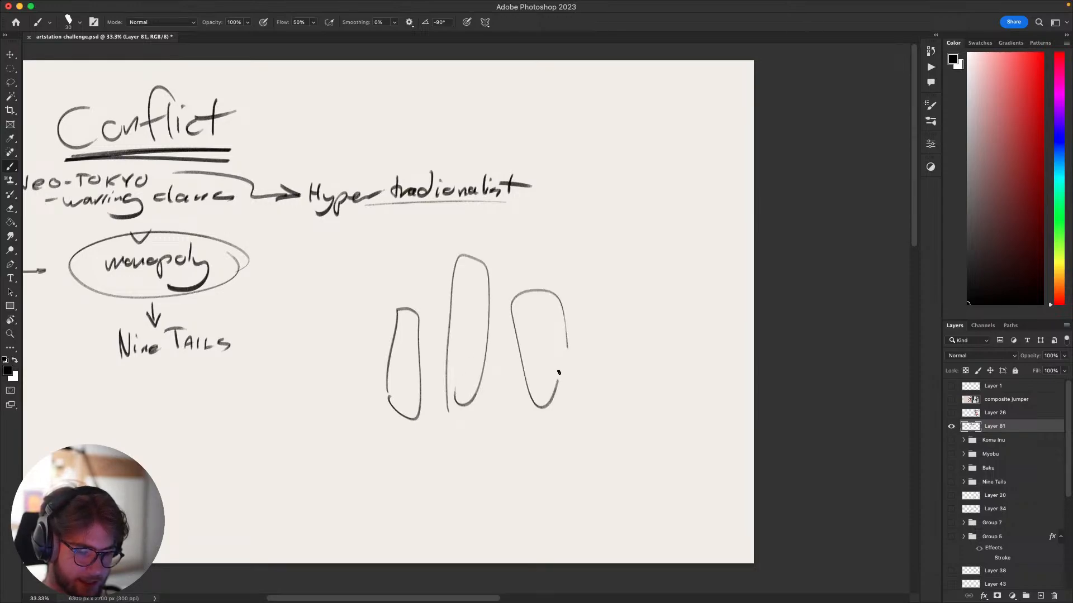
Draw a circle below the three columns and a winding line weaving up through them to a small oval.
{"action": "mouse_move", "coordinate": [542, 436]}
{"action": "left_mouse_down"}
{"action": "mouse_move", "coordinate": [618, 357]}
{"action": "mouse_move", "coordinate": [553, 366]}
{"action": "mouse_move", "coordinate": [579, 381]}
{"action": "mouse_move", "coordinate": [567, 364]}
{"action": "left_mouse_up"}
{"action": "key", "text": "super+z"}
{"action": "key", "text": "super+z"}
{"action": "scroll", "coordinate": [570, 369], "scroll_direction": "up", "scroll_amount": 2}
{"action": "mouse_move", "coordinate": [577, 430]}
{"action": "left_mouse_down"}
{"action": "mouse_move", "coordinate": [503, 335]}
{"action": "mouse_move", "coordinate": [549, 191]}
{"action": "left_mouse_up"}
{"action": "left_click_drag", "start_coordinate": [727, 323], "coordinate": [697, 392]}
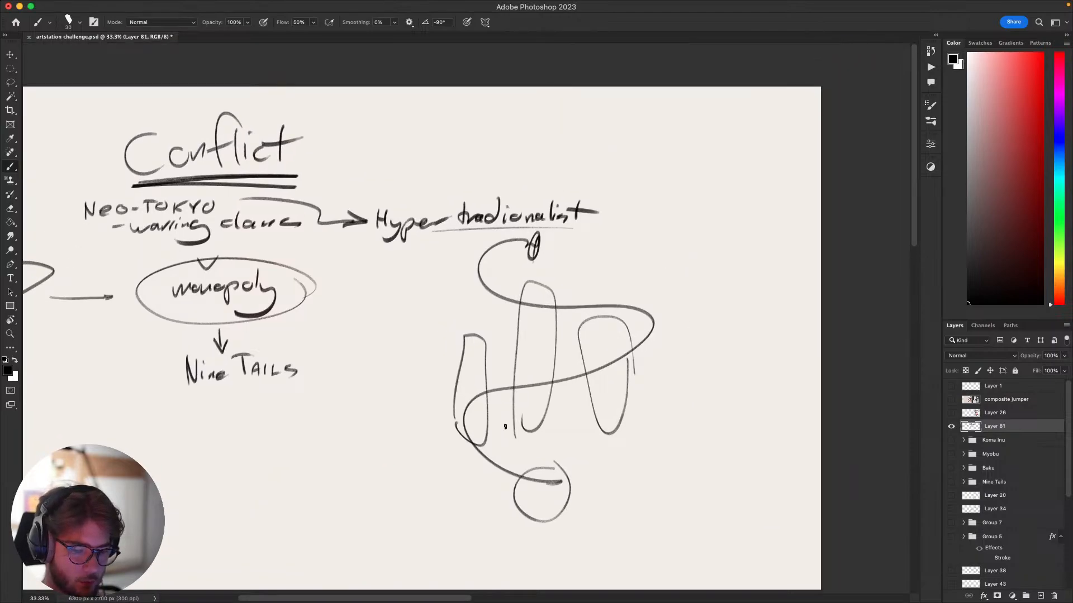
{"action": "mouse_move", "coordinate": [503, 390]}
{"action": "left_mouse_down"}
{"action": "mouse_move", "coordinate": [459, 352]}
{"action": "mouse_move", "coordinate": [612, 345]}
{"action": "left_mouse_up"}
{"action": "key", "text": "super+z"}
{"action": "mouse_move", "coordinate": [747, 346]}
{"action": "left_mouse_down"}
{"action": "mouse_move", "coordinate": [792, 311]}
{"action": "mouse_move", "coordinate": [802, 362]}
{"action": "left_mouse_up"}
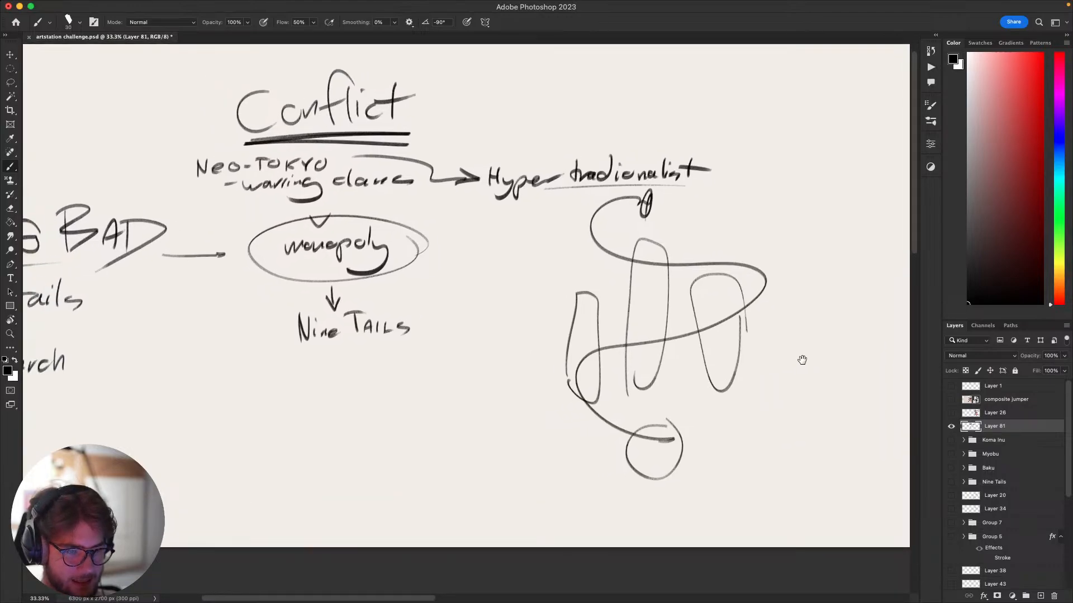
{"action": "left_click_drag", "start_coordinate": [775, 314], "coordinate": [842, 251]}
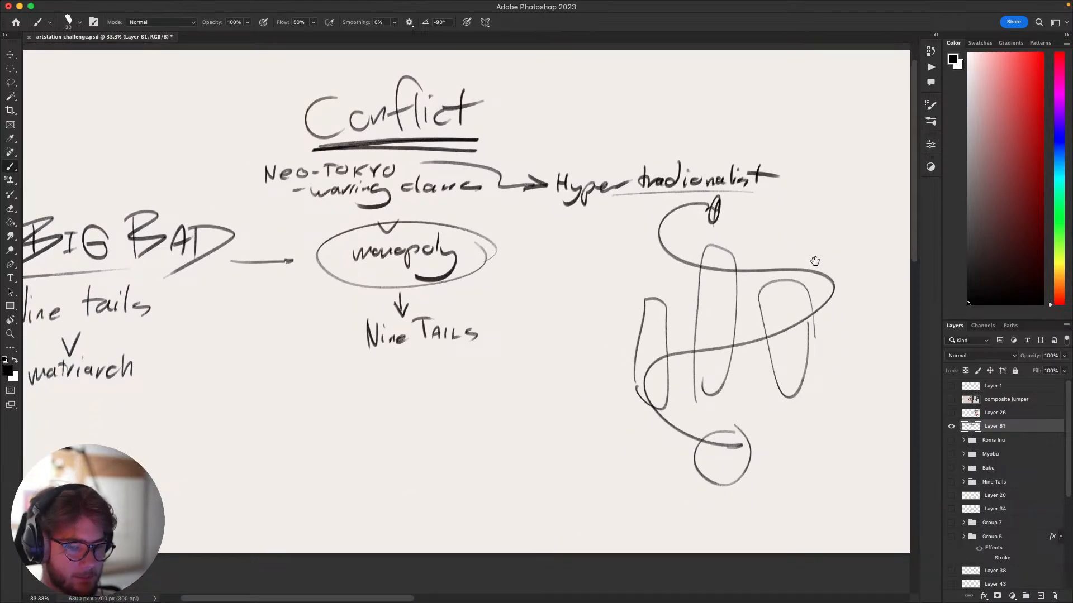
{"action": "left_click_drag", "start_coordinate": [799, 316], "coordinate": [831, 287]}
{"action": "left_click_drag", "start_coordinate": [809, 341], "coordinate": [718, 383]}
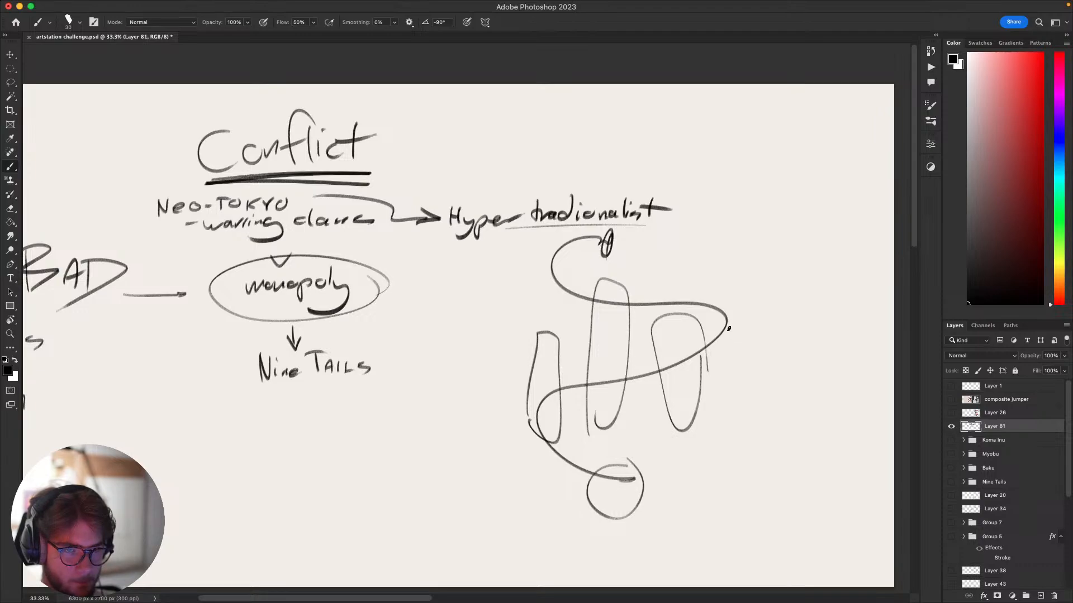
{"action": "left_click_drag", "start_coordinate": [716, 336], "coordinate": [765, 291]}
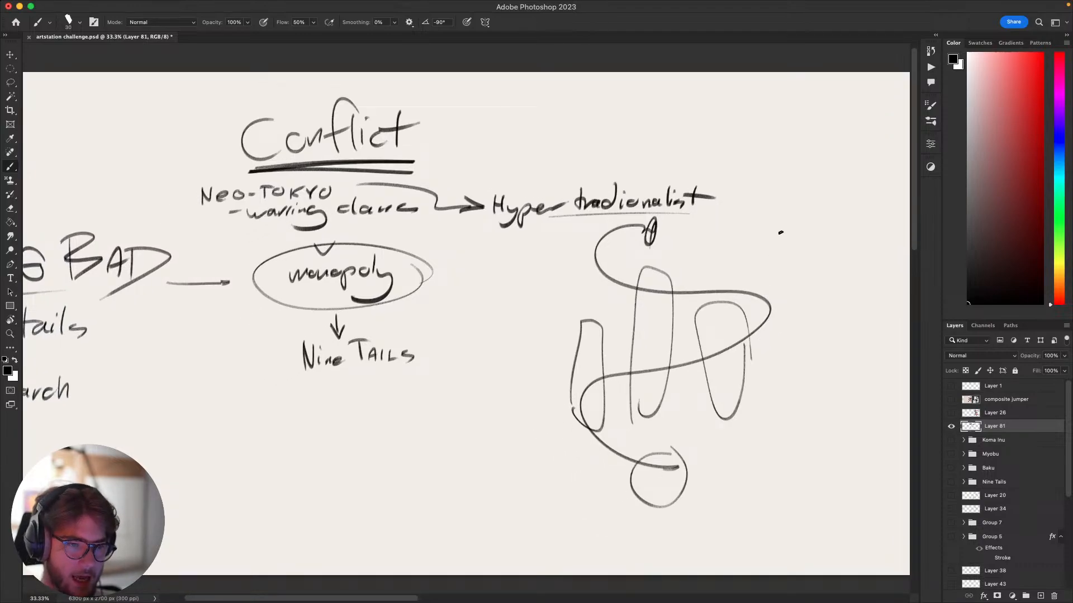
{"action": "scroll", "coordinate": [785, 297], "scroll_direction": "down", "scroll_amount": 3}
{"action": "scroll", "coordinate": [785, 297], "scroll_direction": "left", "scroll_amount": 2}
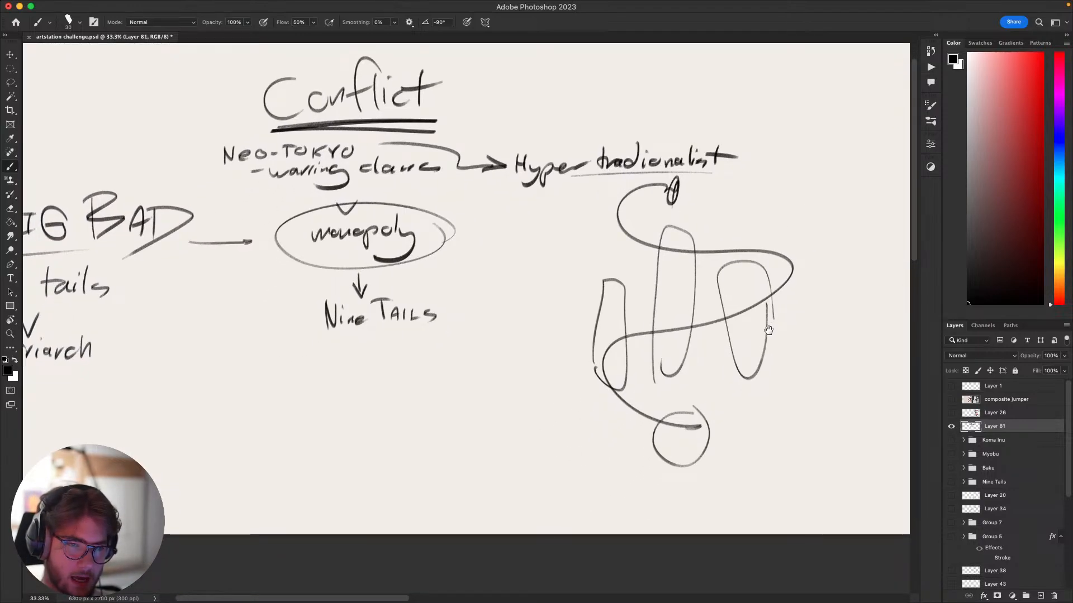
{"action": "scroll", "coordinate": [777, 334], "scroll_direction": "down", "scroll_amount": 3}
{"action": "scroll", "coordinate": [777, 334], "scroll_direction": "left", "scroll_amount": 3}
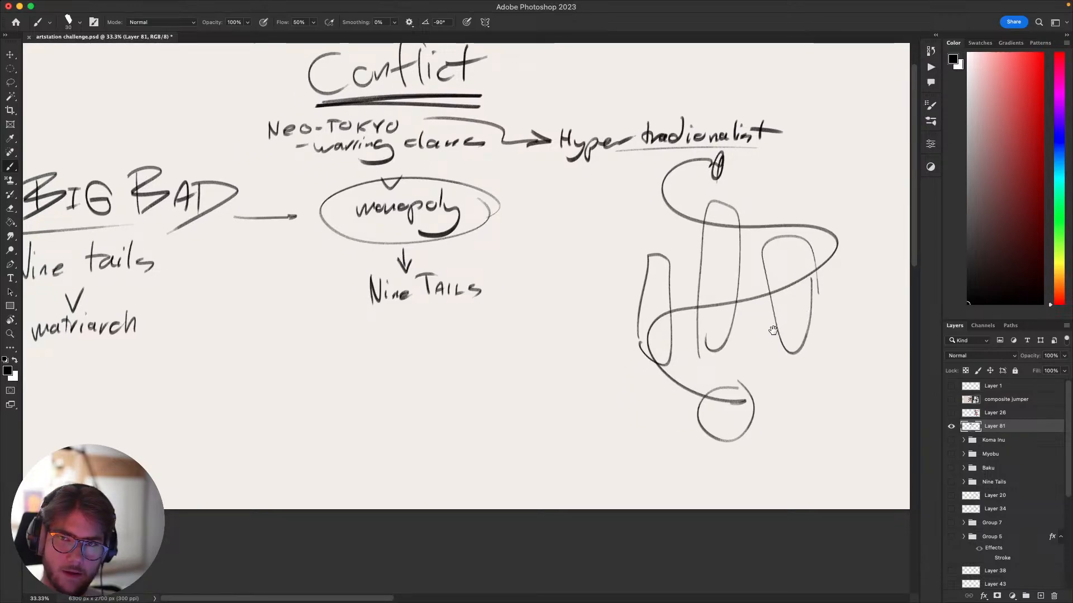
{"action": "left_click_drag", "start_coordinate": [787, 293], "coordinate": [811, 192]}
{"action": "mouse_move", "coordinate": [789, 269]}
{"action": "left_mouse_down"}
{"action": "mouse_move", "coordinate": [764, 274]}
{"action": "mouse_move", "coordinate": [782, 275]}
{"action": "left_mouse_up"}
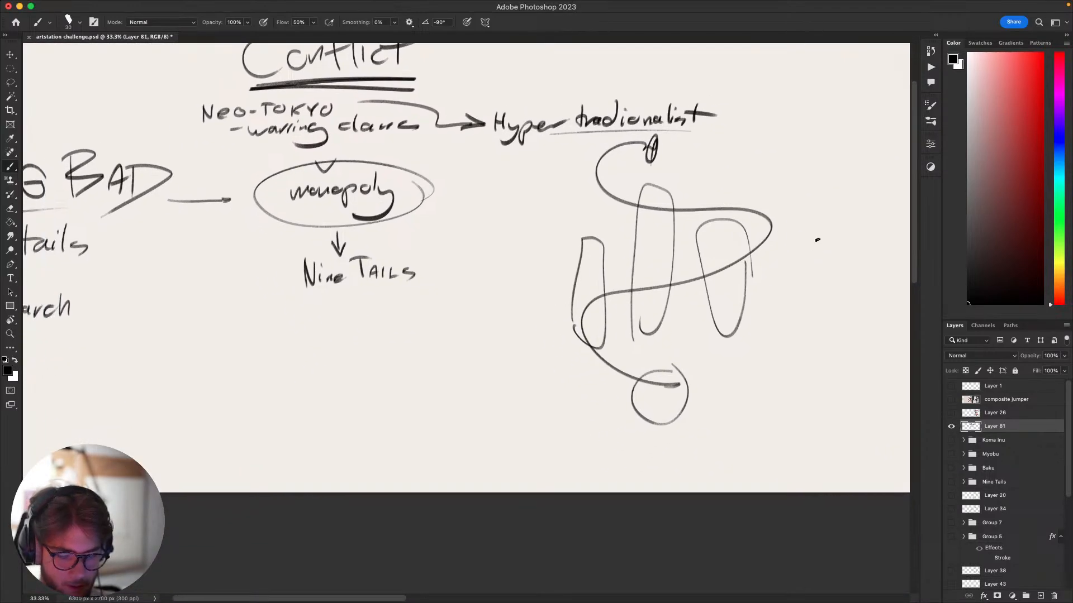
Add a small hooked tip to the winding line at the circle below the columns, undoing the surplus strokes.
{"action": "left_click_drag", "start_coordinate": [663, 385], "coordinate": [689, 393]}
{"action": "left_click_drag", "start_coordinate": [632, 411], "coordinate": [695, 409]}
{"action": "key", "text": "super+z"}
{"action": "key", "text": "super+z"}
{"action": "key", "text": "super+z"}
{"action": "key", "text": "super+z"}
Try underlining "Hyper" and circling the "Nine Tails" note below "monopoly".
{"action": "mouse_move", "coordinate": [776, 304]}
{"action": "left_mouse_down"}
{"action": "mouse_move", "coordinate": [774, 342]}
{"action": "mouse_move", "coordinate": [812, 325]}
{"action": "left_mouse_up"}
{"action": "left_click_drag", "start_coordinate": [732, 375], "coordinate": [824, 448]}
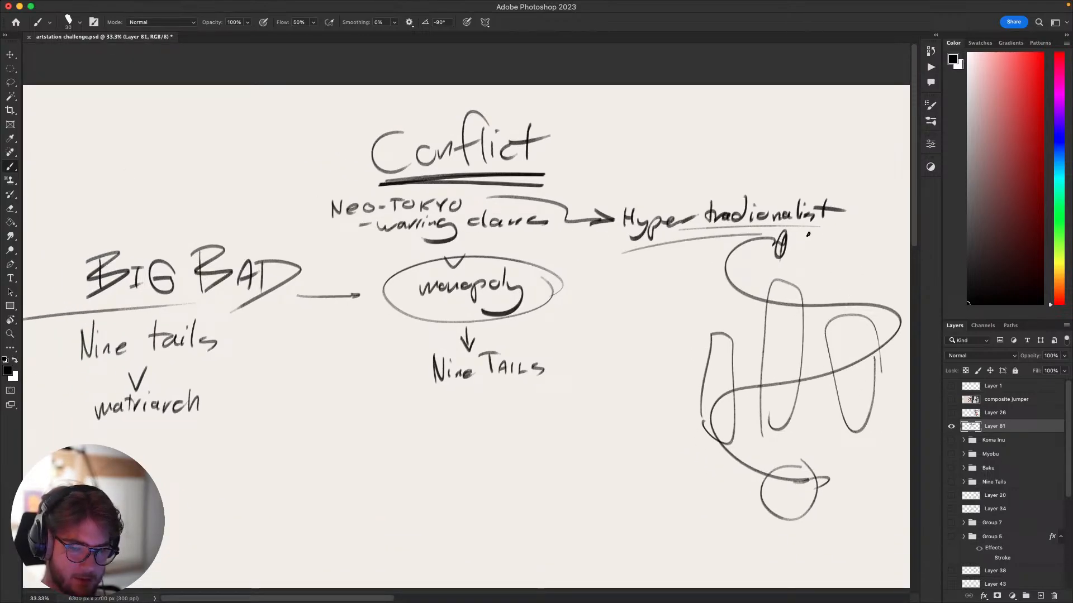
{"action": "left_click_drag", "start_coordinate": [801, 338], "coordinate": [777, 341]}
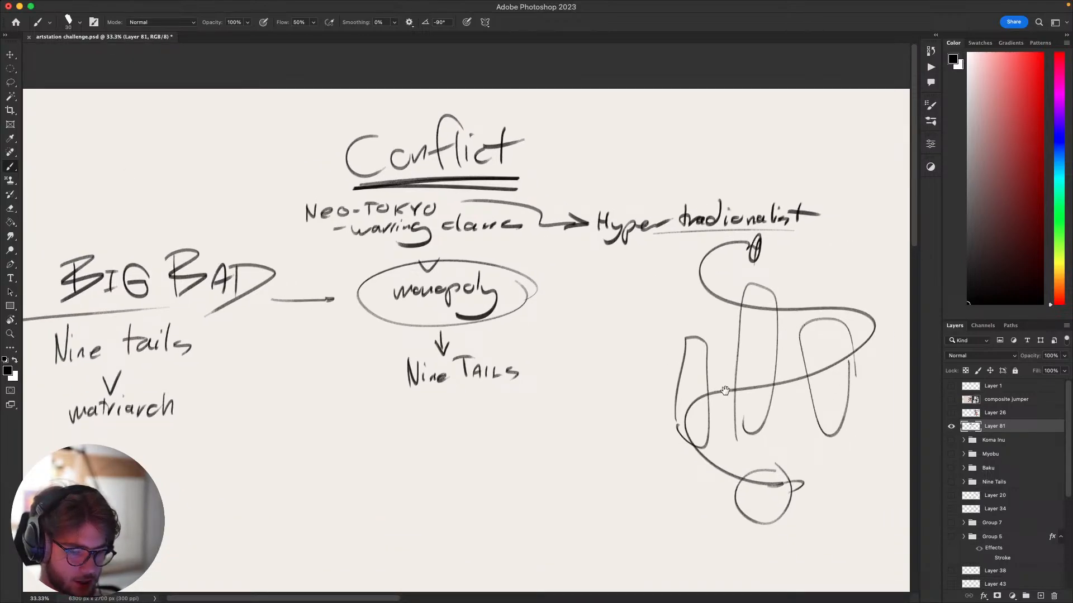
{"action": "left_click_drag", "start_coordinate": [725, 390], "coordinate": [769, 370]}
{"action": "mouse_move", "coordinate": [565, 351]}
{"action": "left_mouse_down"}
{"action": "mouse_move", "coordinate": [482, 402]}
{"action": "mouse_move", "coordinate": [559, 316]}
{"action": "mouse_move", "coordinate": [576, 351]}
{"action": "left_mouse_up"}
{"action": "key", "text": "super+z"}
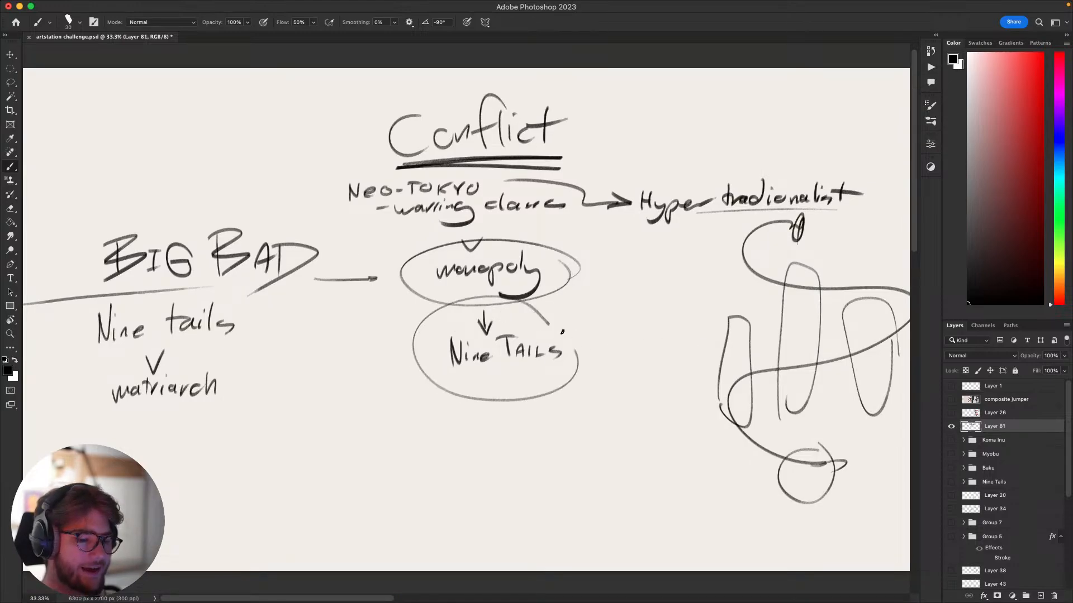
{"action": "key", "text": "super+z"}
Try circling the "matriarch" note in the Big Bad section.
{"action": "left_click_drag", "start_coordinate": [593, 394], "coordinate": [592, 414]}
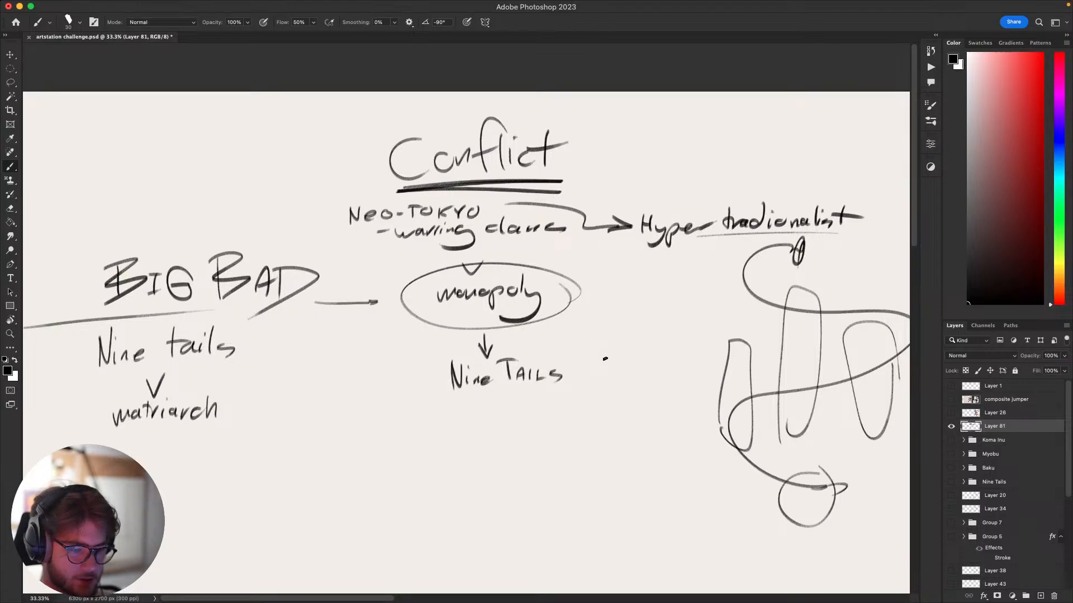
{"action": "left_click_drag", "start_coordinate": [579, 421], "coordinate": [655, 325]}
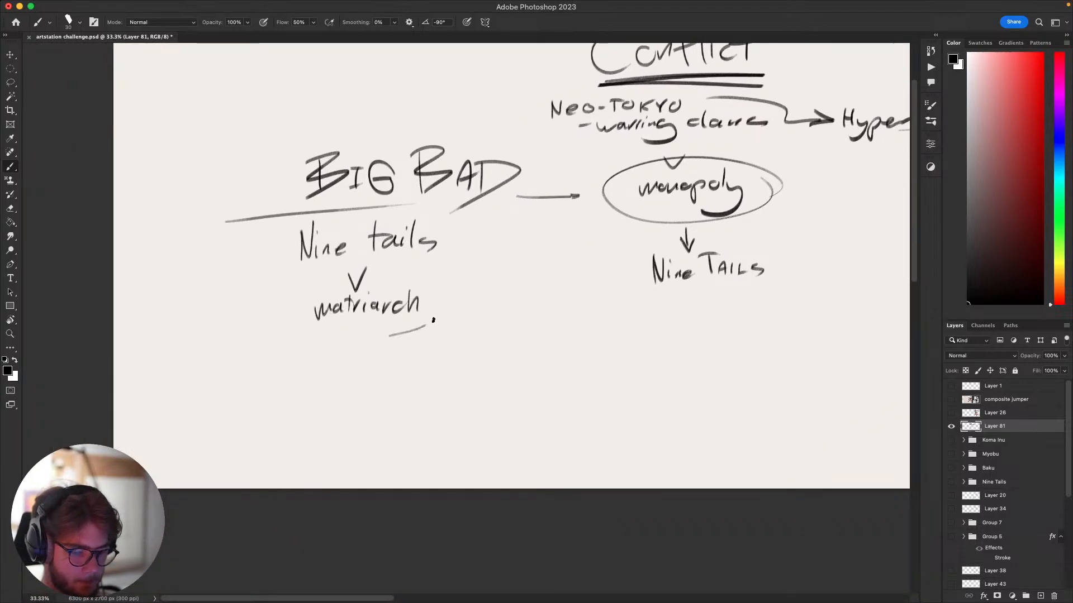
{"action": "left_click_drag", "start_coordinate": [433, 320], "coordinate": [433, 324]}
{"action": "key", "text": "super+z"}
{"action": "mouse_move", "coordinate": [411, 269]}
{"action": "left_mouse_down"}
{"action": "mouse_move", "coordinate": [383, 363]}
{"action": "mouse_move", "coordinate": [403, 270]}
{"action": "mouse_move", "coordinate": [390, 257]}
{"action": "left_mouse_up"}
{"action": "key", "text": "super+z"}
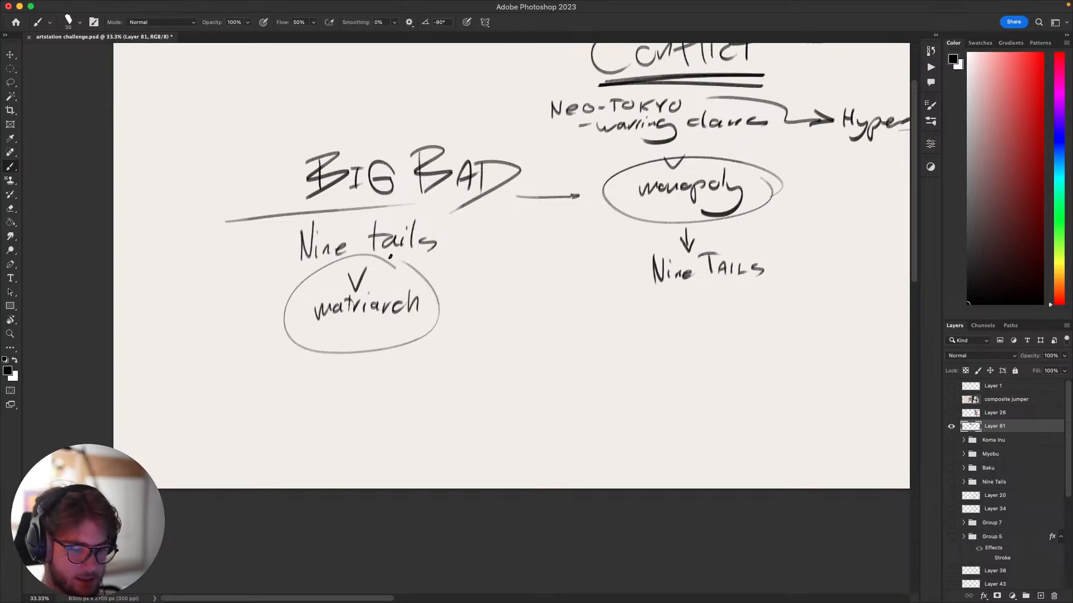
{"action": "mouse_move", "coordinate": [626, 335]}
{"action": "left_mouse_down"}
{"action": "mouse_move", "coordinate": [656, 326]}
{"action": "mouse_move", "coordinate": [625, 344]}
{"action": "left_mouse_up"}
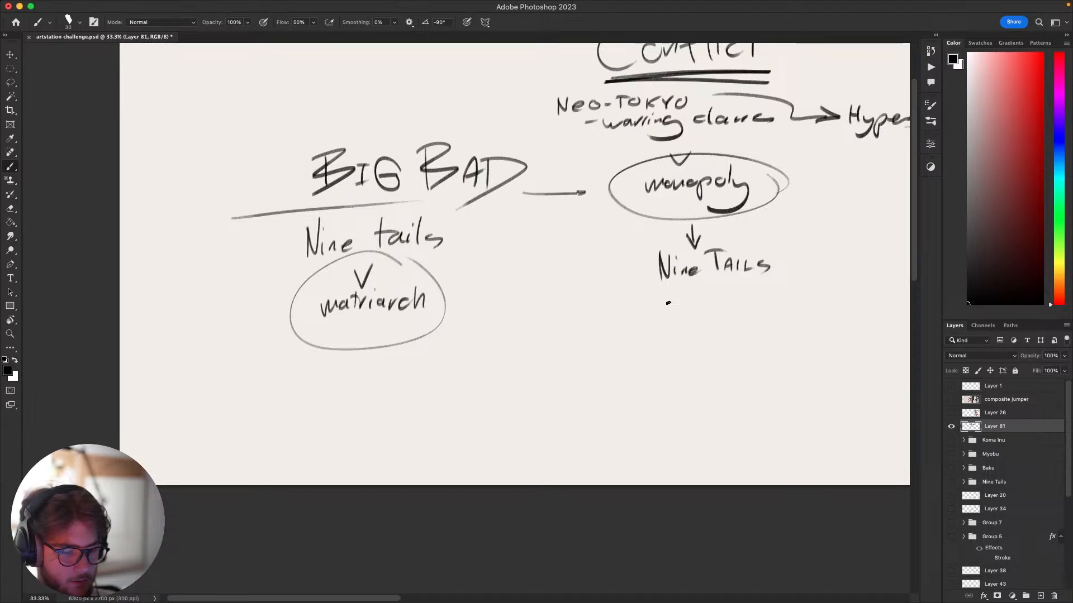
{"action": "key", "text": "super+z"}
Sketch a small round head with a topknot on top of each of the three columns.
{"action": "left_click_drag", "start_coordinate": [749, 302], "coordinate": [788, 277]}
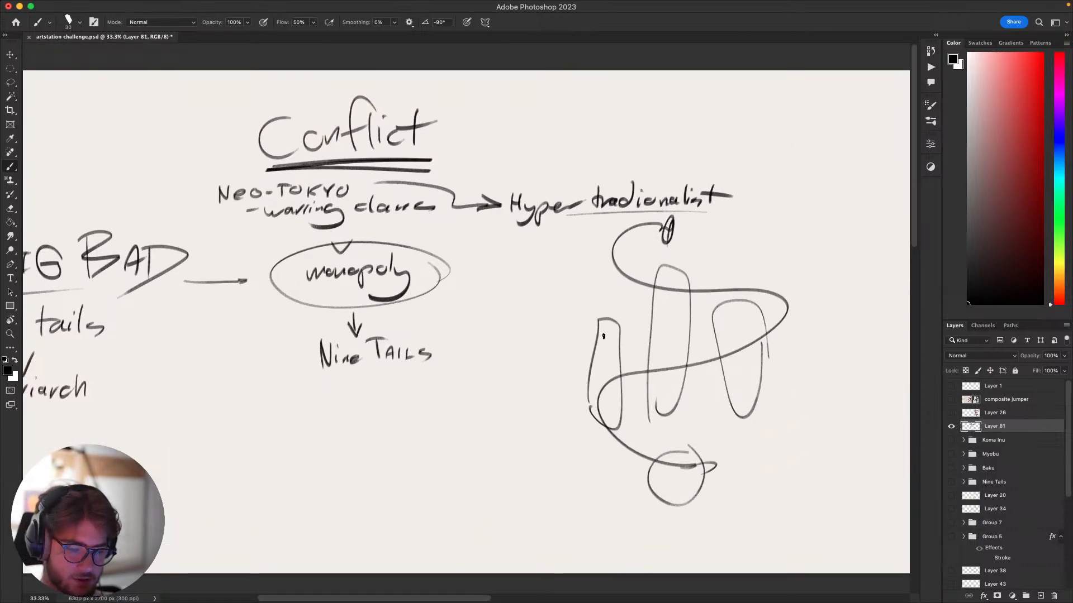
{"action": "key", "text": "super+z"}
{"action": "left_click_drag", "start_coordinate": [611, 319], "coordinate": [611, 307]}
{"action": "key", "text": "super+z"}
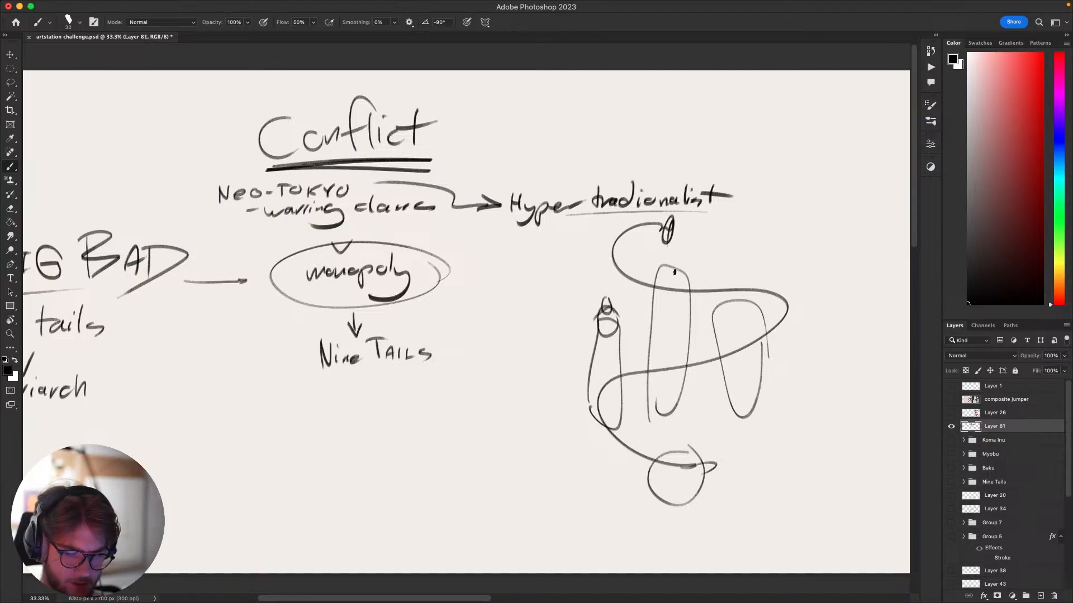
{"action": "left_click_drag", "start_coordinate": [675, 253], "coordinate": [676, 237]}
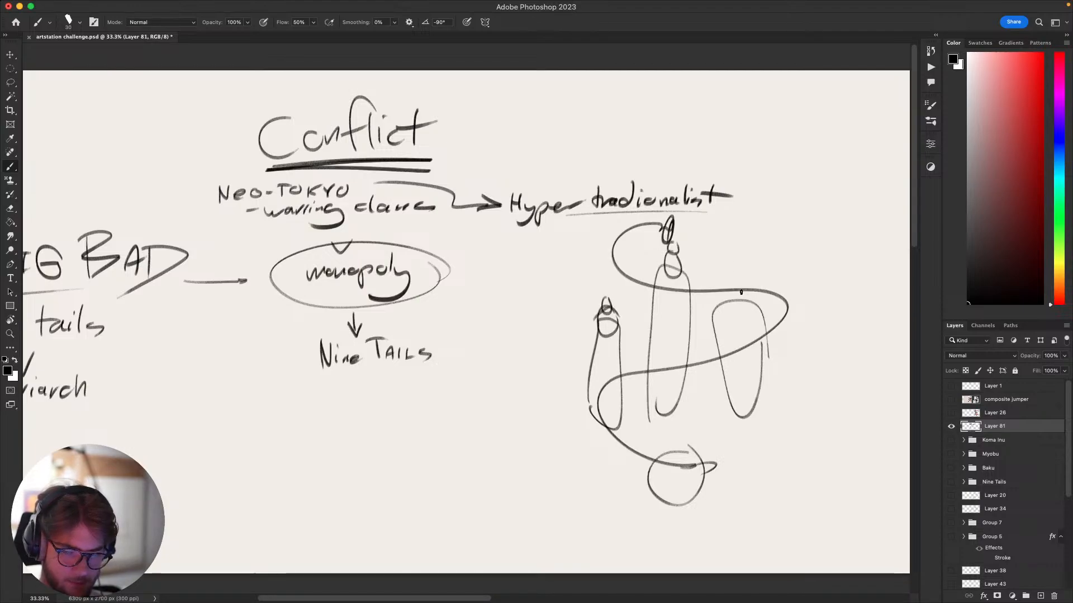
{"action": "left_click_drag", "start_coordinate": [737, 289], "coordinate": [745, 285]}
Draw a wider robe-like outline with a hem line around the third column, darken its head, and undo the extra strokes on the other heads.
{"action": "mouse_move", "coordinate": [818, 358]}
{"action": "left_mouse_down"}
{"action": "mouse_move", "coordinate": [909, 298]}
{"action": "mouse_move", "coordinate": [814, 282]}
{"action": "mouse_move", "coordinate": [843, 255]}
{"action": "left_mouse_up"}
{"action": "mouse_move", "coordinate": [728, 324]}
{"action": "left_mouse_down"}
{"action": "mouse_move", "coordinate": [840, 283]}
{"action": "mouse_move", "coordinate": [652, 341]}
{"action": "mouse_move", "coordinate": [757, 359]}
{"action": "mouse_move", "coordinate": [804, 266]}
{"action": "mouse_move", "coordinate": [717, 368]}
{"action": "left_mouse_up"}
{"action": "left_click_drag", "start_coordinate": [771, 333], "coordinate": [746, 341]}
{"action": "left_click_drag", "start_coordinate": [578, 262], "coordinate": [615, 251]}
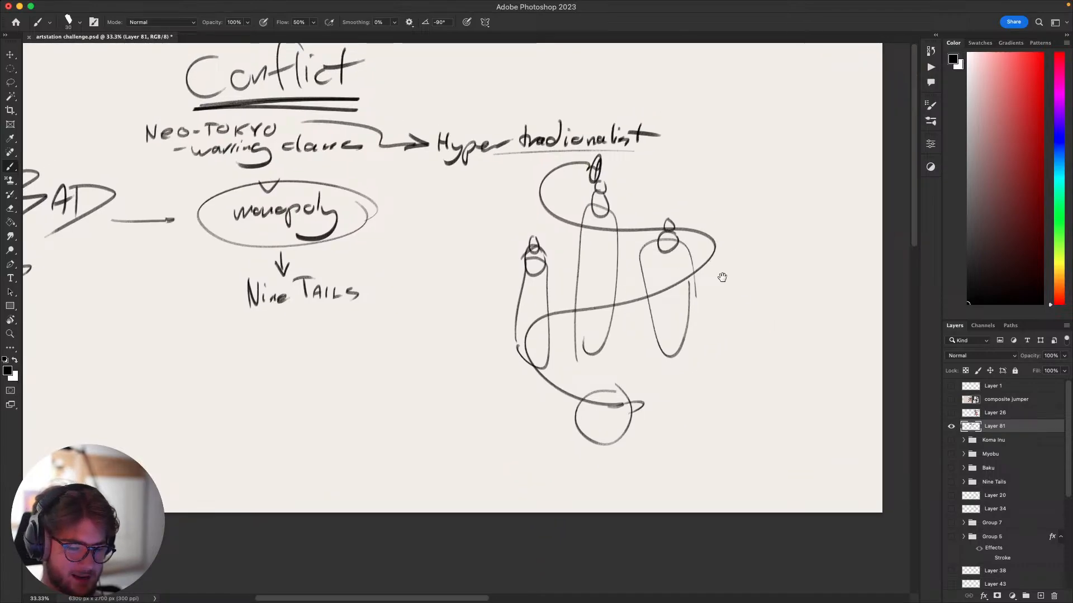
{"action": "left_click_drag", "start_coordinate": [722, 277], "coordinate": [700, 376]}
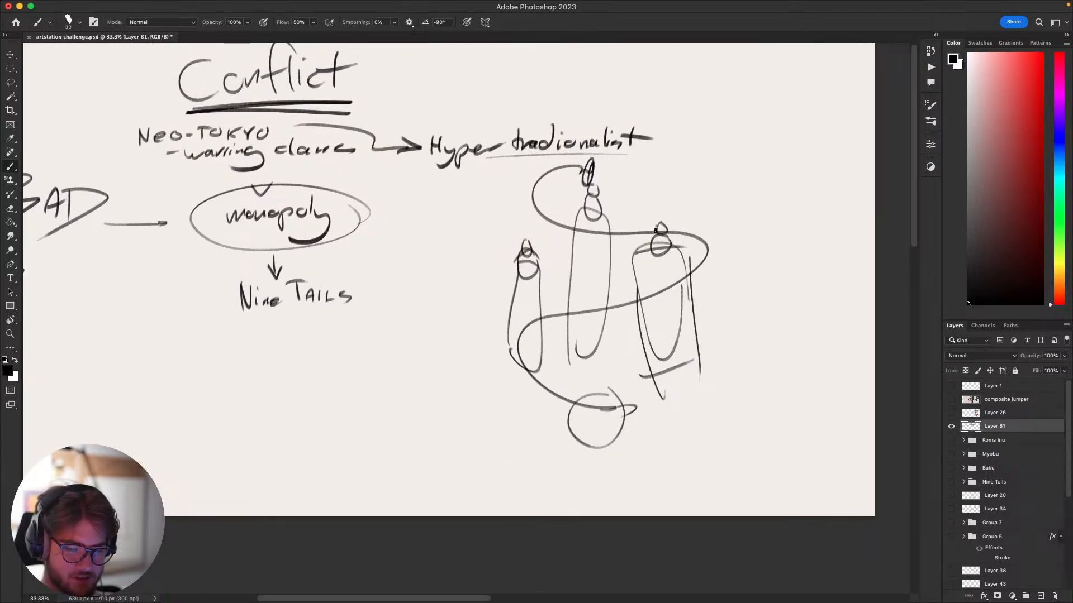
{"action": "left_click_drag", "start_coordinate": [655, 230], "coordinate": [659, 228]}
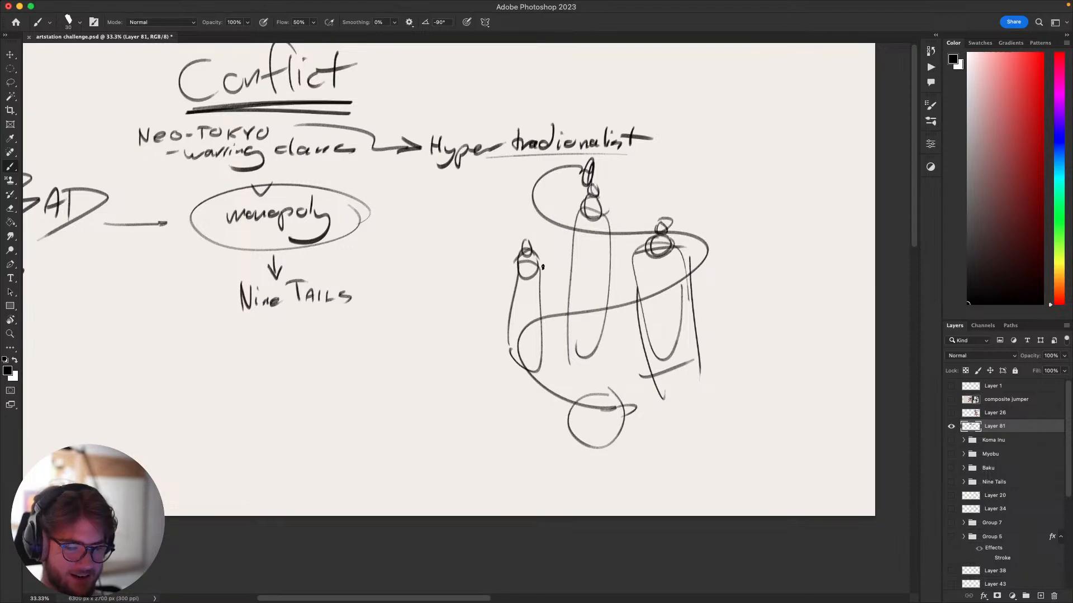
{"action": "left_click_drag", "start_coordinate": [542, 267], "coordinate": [538, 258]}
{"action": "key", "text": "super+z"}
{"action": "key", "text": "super+z"}
{"action": "left_click_drag", "start_coordinate": [749, 340], "coordinate": [834, 311]}
{"action": "left_click_drag", "start_coordinate": [762, 286], "coordinate": [824, 272]}
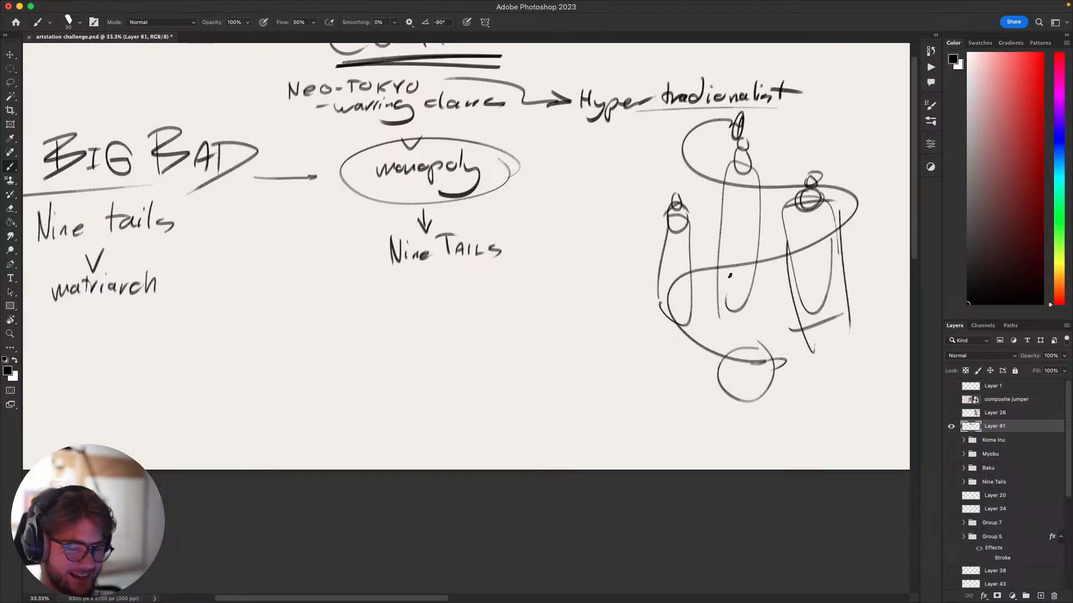
{"action": "left_click_drag", "start_coordinate": [670, 341], "coordinate": [710, 399]}
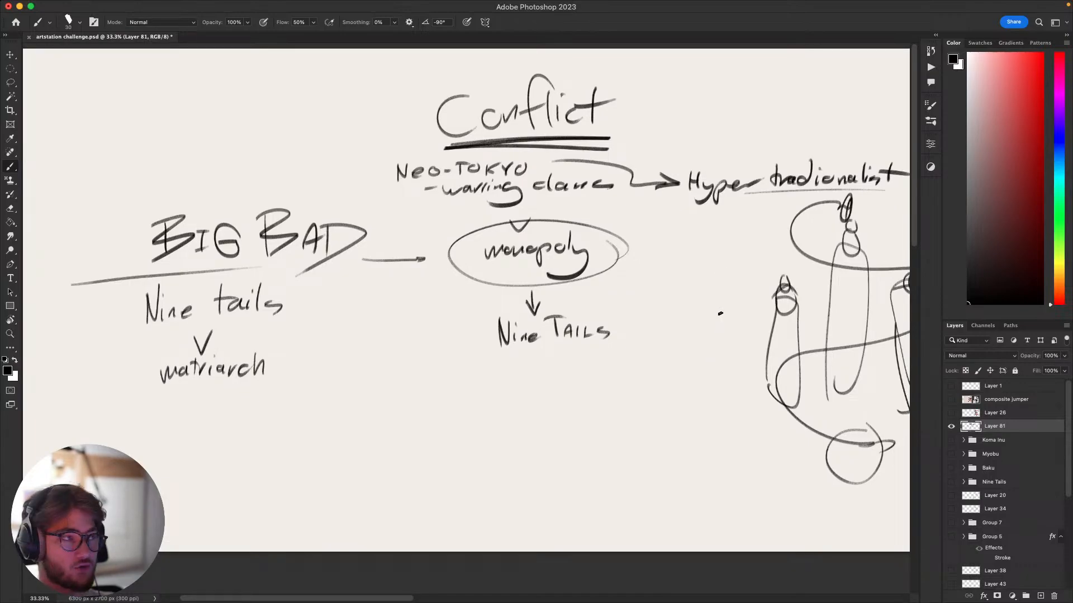
{"action": "key", "text": "super+Tab"}
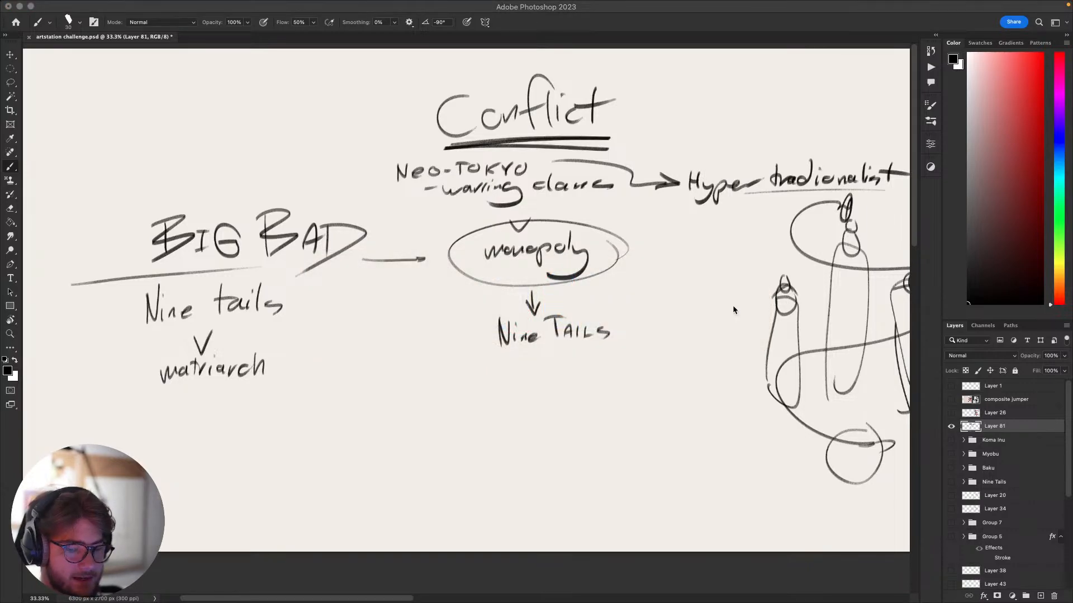
{"action": "left_click", "coordinate": [733, 307]}
{"action": "left_click_drag", "start_coordinate": [718, 385], "coordinate": [762, 333]}
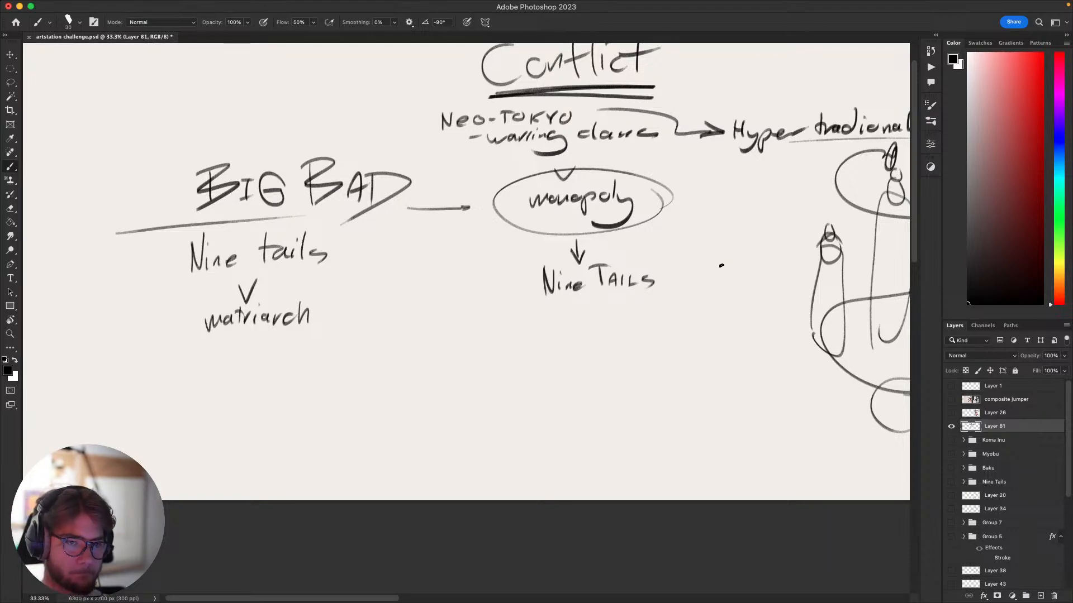
{"action": "left_click_drag", "start_coordinate": [752, 375], "coordinate": [603, 400]}
{"action": "mouse_move", "coordinate": [810, 394]}
{"action": "left_mouse_down"}
{"action": "mouse_move", "coordinate": [763, 350]}
{"action": "mouse_move", "coordinate": [778, 420]}
{"action": "left_mouse_up"}
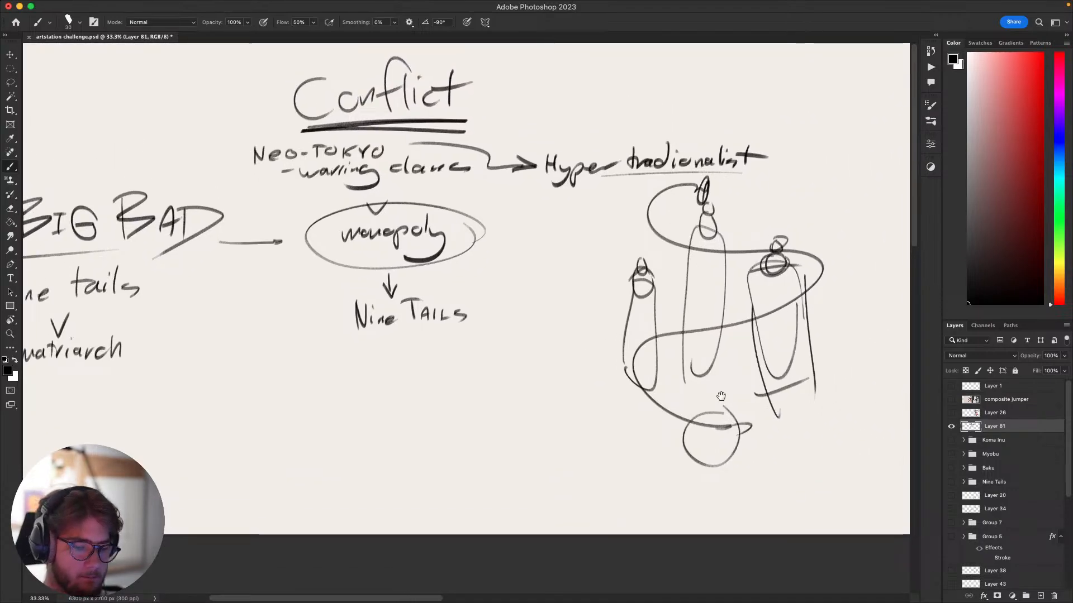
Circle the "Nine Tails" note under "monopoly" and draw two small circles side by side beneath it.
{"action": "mouse_move", "coordinate": [624, 390]}
{"action": "left_mouse_down"}
{"action": "mouse_move", "coordinate": [786, 386]}
{"action": "mouse_move", "coordinate": [799, 348]}
{"action": "mouse_move", "coordinate": [790, 294]}
{"action": "mouse_move", "coordinate": [738, 397]}
{"action": "left_mouse_up"}
{"action": "left_click_drag", "start_coordinate": [559, 242], "coordinate": [674, 287]}
{"action": "left_click_drag", "start_coordinate": [530, 254], "coordinate": [664, 291]}
{"action": "key", "text": "super+z"}
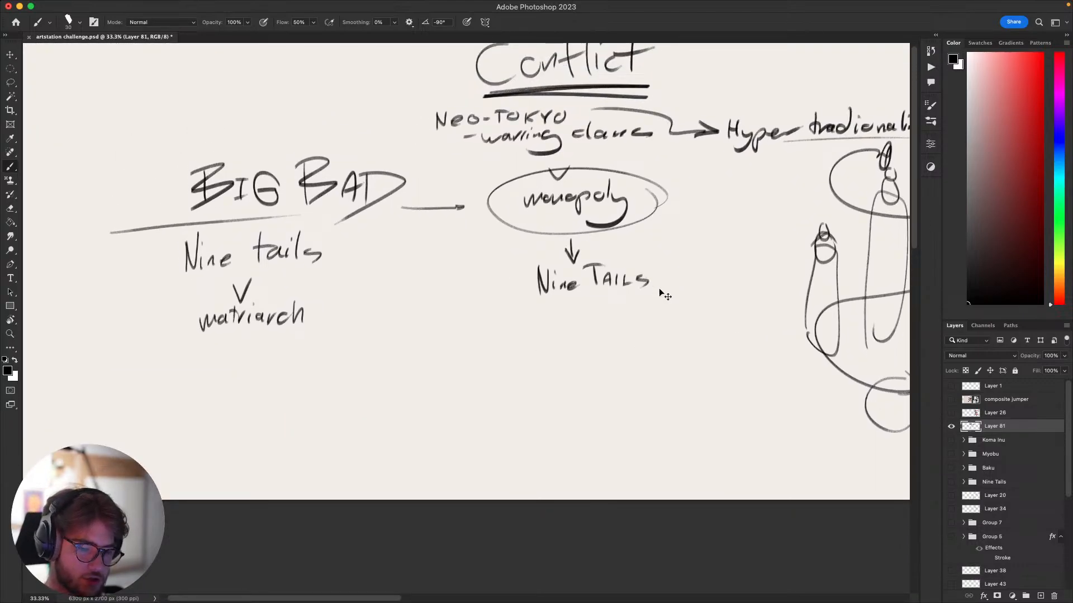
{"action": "mouse_move", "coordinate": [642, 252]}
{"action": "left_mouse_down"}
{"action": "mouse_move", "coordinate": [658, 336]}
{"action": "mouse_move", "coordinate": [629, 270]}
{"action": "mouse_move", "coordinate": [643, 269]}
{"action": "left_mouse_up"}
{"action": "key", "text": "super+z"}
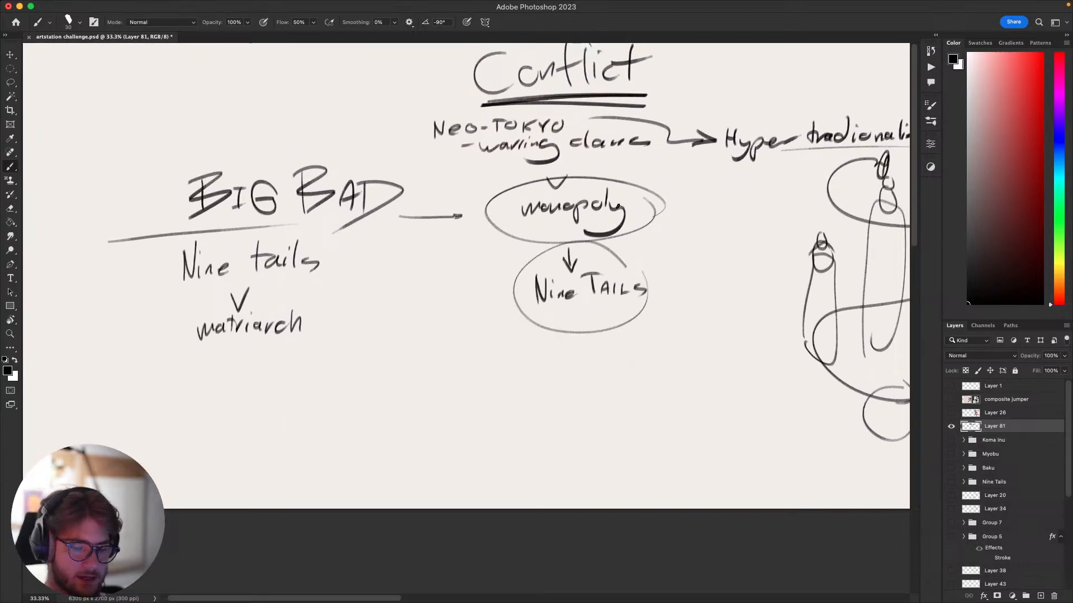
{"action": "left_click_drag", "start_coordinate": [525, 338], "coordinate": [538, 343]}
{"action": "left_click_drag", "start_coordinate": [674, 373], "coordinate": [668, 380]}
Draw a ring around the head of each of the three column figures, redoing the misplaced ones.
{"action": "mouse_move", "coordinate": [637, 342]}
{"action": "left_mouse_down"}
{"action": "mouse_move", "coordinate": [646, 367]}
{"action": "mouse_move", "coordinate": [638, 352]}
{"action": "mouse_move", "coordinate": [649, 342]}
{"action": "mouse_move", "coordinate": [632, 374]}
{"action": "mouse_move", "coordinate": [553, 383]}
{"action": "mouse_move", "coordinate": [670, 324]}
{"action": "mouse_move", "coordinate": [476, 361]}
{"action": "mouse_move", "coordinate": [596, 316]}
{"action": "left_mouse_up"}
{"action": "key", "text": "super+z"}
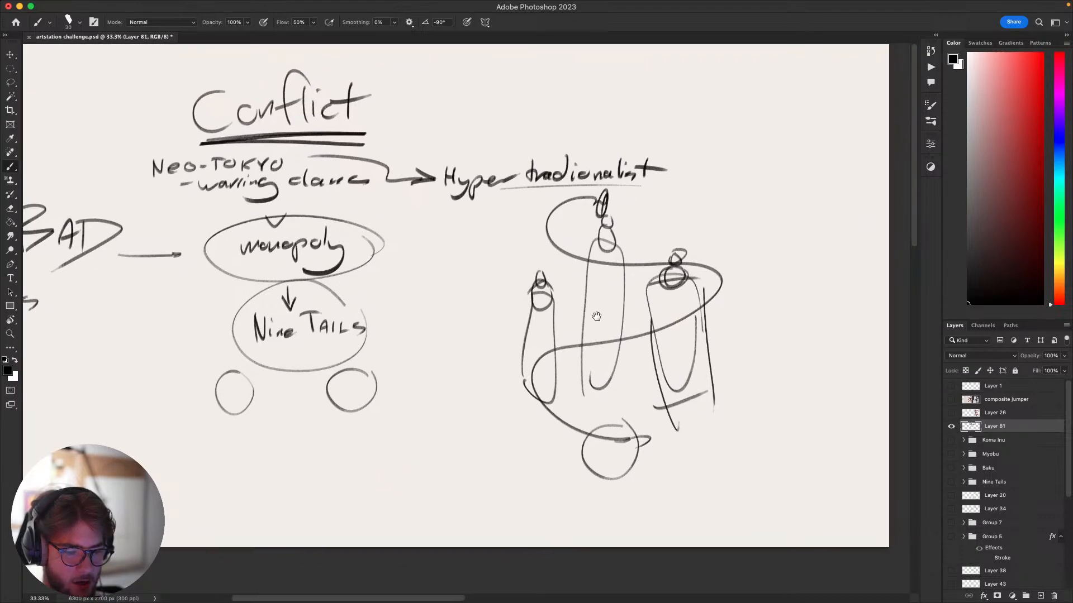
{"action": "left_click_drag", "start_coordinate": [474, 296], "coordinate": [729, 324]}
{"action": "key", "text": "super+z"}
{"action": "left_click_drag", "start_coordinate": [558, 265], "coordinate": [561, 267]}
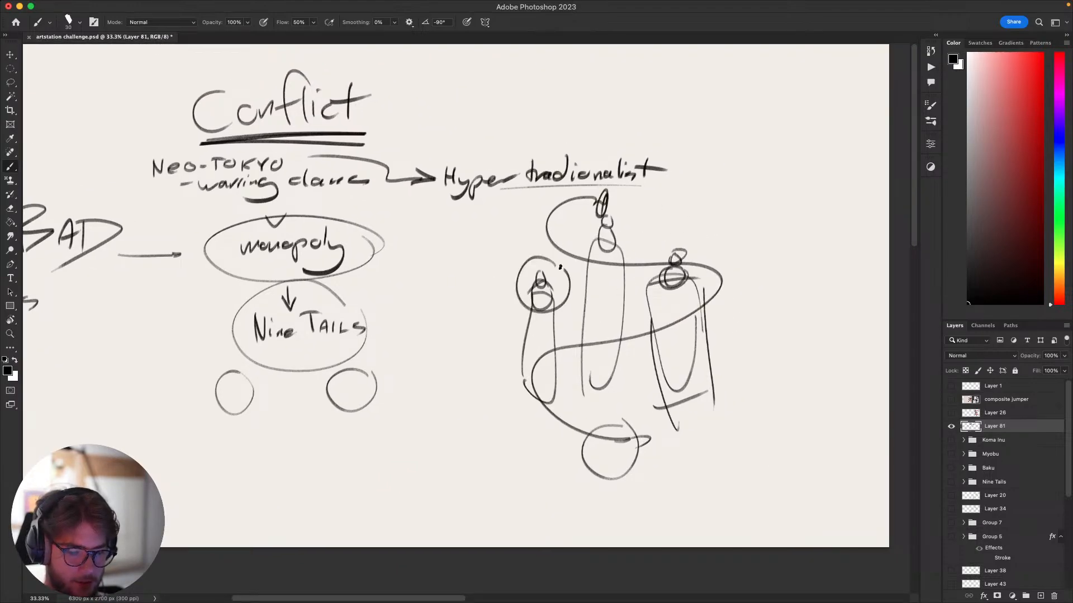
{"action": "left_click_drag", "start_coordinate": [620, 212], "coordinate": [609, 260]}
{"action": "mouse_move", "coordinate": [683, 242]}
{"action": "left_mouse_down"}
{"action": "mouse_move", "coordinate": [693, 250]}
{"action": "mouse_move", "coordinate": [651, 278]}
{"action": "mouse_move", "coordinate": [687, 247]}
{"action": "left_mouse_up"}
{"action": "key", "text": "super+z"}
{"action": "key", "text": "super+z"}
{"action": "mouse_move", "coordinate": [680, 239]}
{"action": "left_mouse_down"}
{"action": "mouse_move", "coordinate": [661, 251]}
{"action": "mouse_move", "coordinate": [678, 234]}
{"action": "left_mouse_up"}
{"action": "left_click_drag", "start_coordinate": [675, 299], "coordinate": [671, 298]}
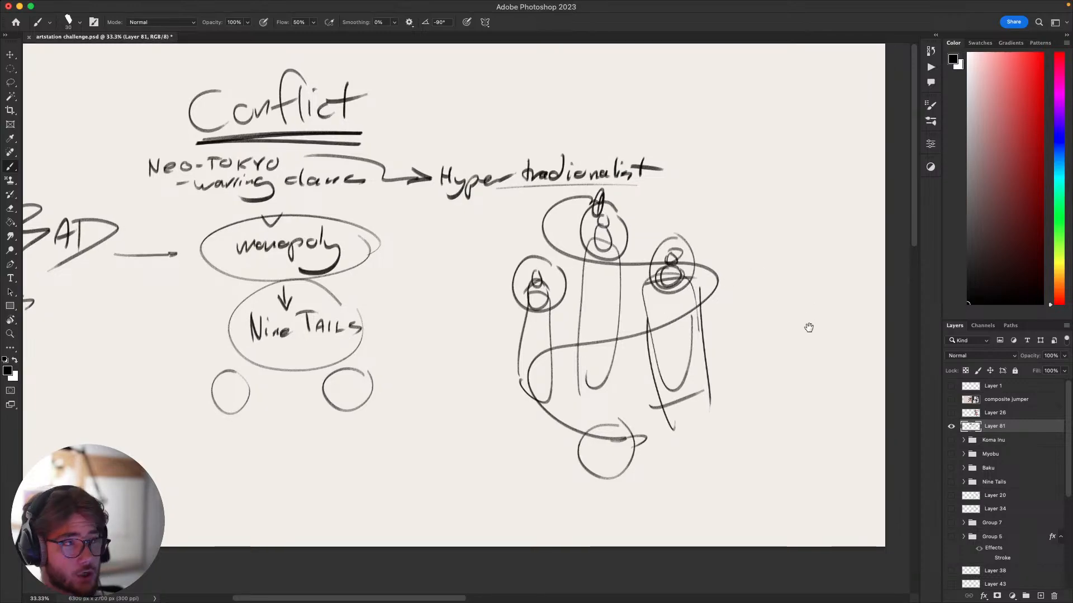
Hide the Layer 81 notes, show and expand the Koma Inu group, and make its Layer 33 active.
{"action": "left_click", "coordinate": [951, 427]}
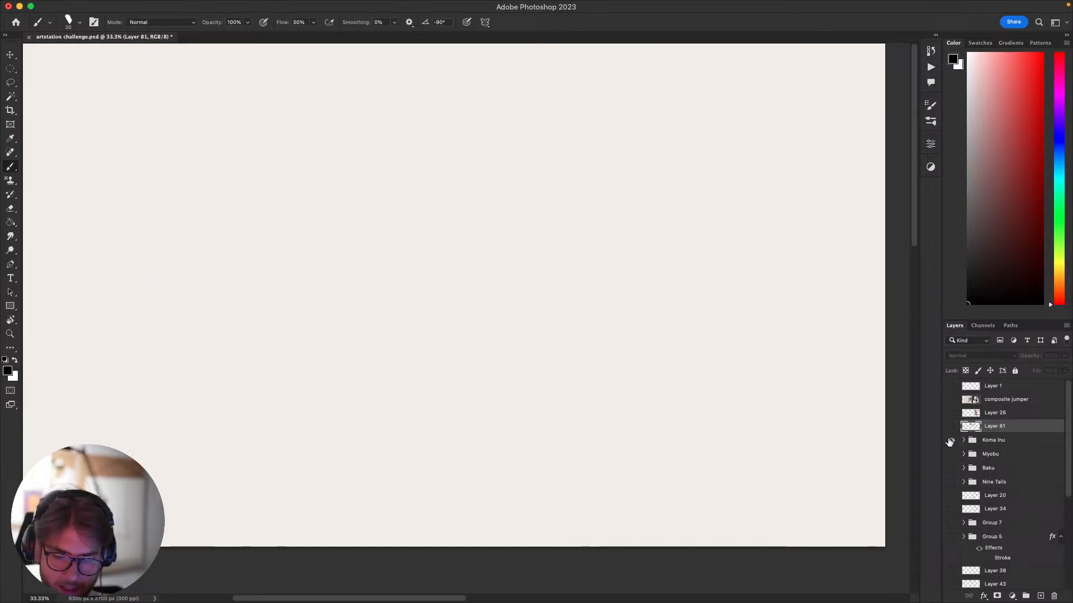
{"action": "left_click", "coordinate": [950, 441]}
{"action": "left_click_drag", "start_coordinate": [694, 351], "coordinate": [809, 360]}
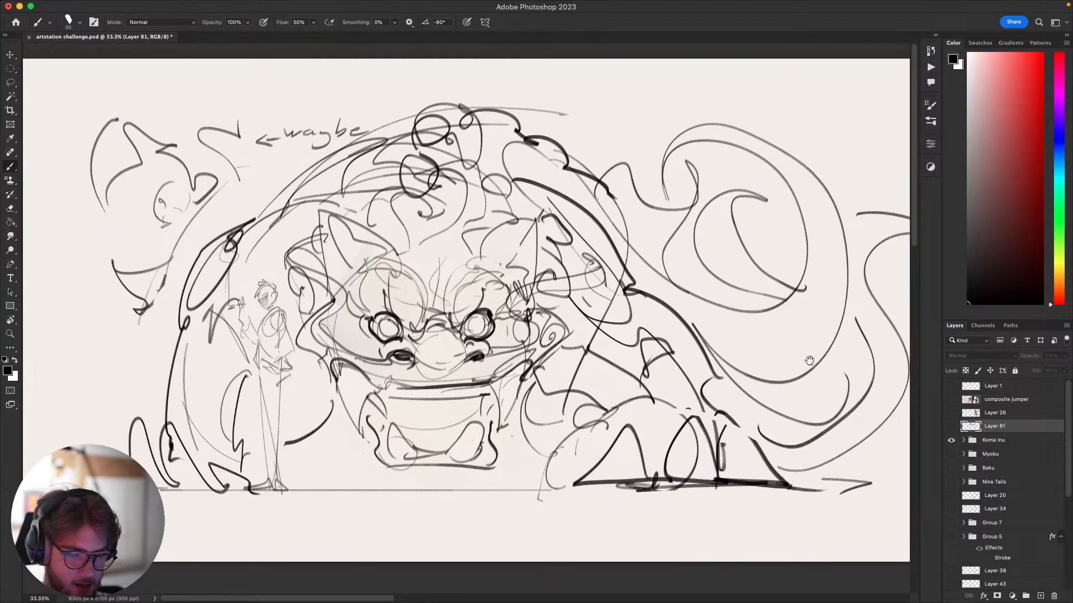
{"action": "left_click", "coordinate": [964, 440]}
{"action": "left_click", "coordinate": [994, 456]}
{"action": "left_click", "coordinate": [973, 467]}
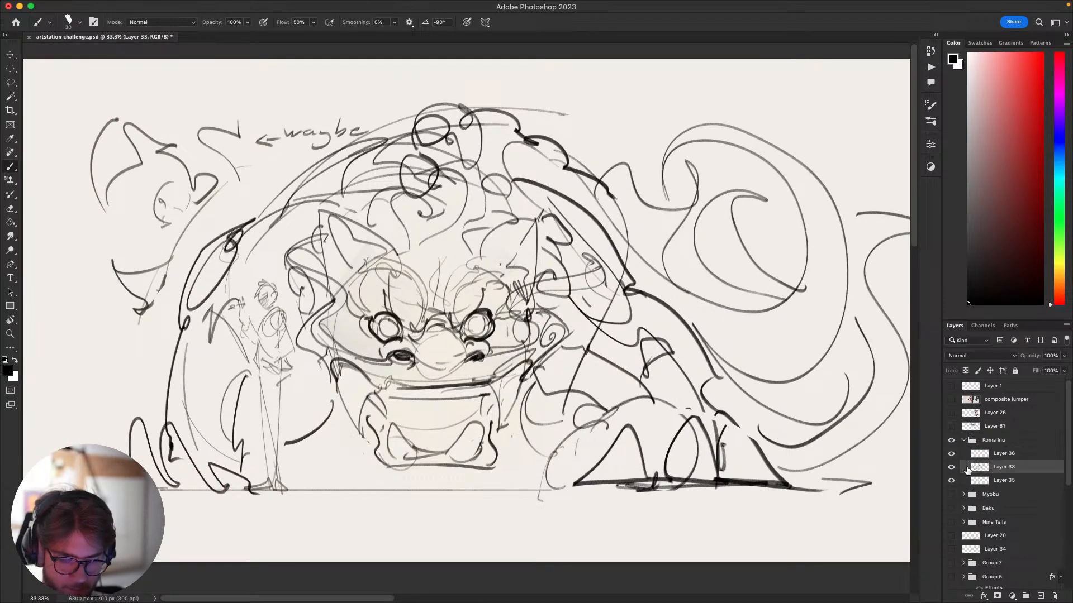
{"action": "left_click", "coordinate": [950, 467]}
{"action": "left_click", "coordinate": [951, 467]}
{"action": "left_click_drag", "start_coordinate": [699, 356], "coordinate": [777, 409]}
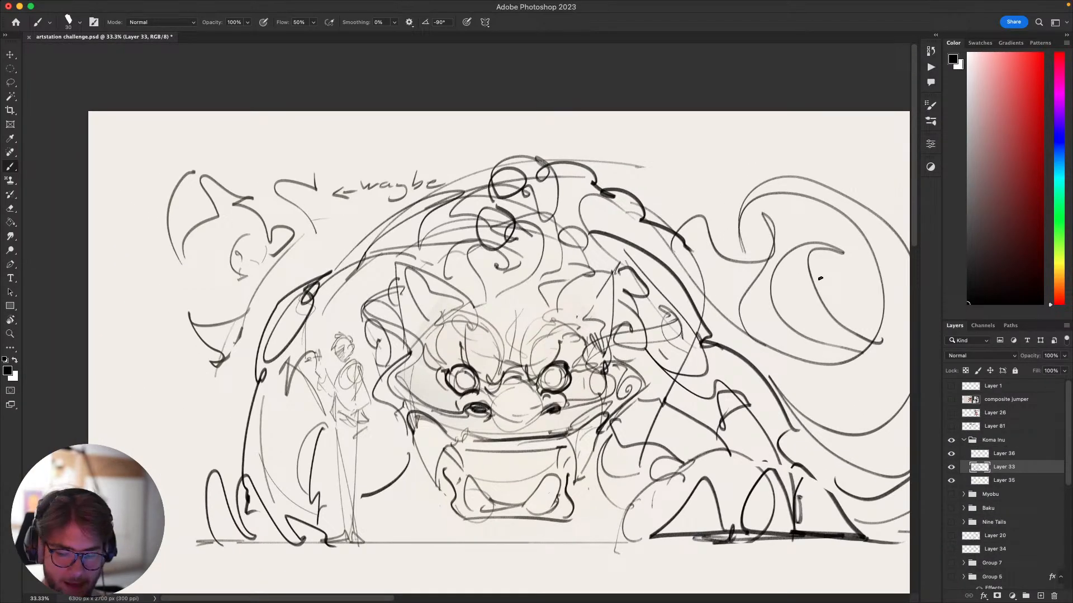
Handwrite a loosely scribbled note across the space above the Koma Inu sketch, ending in "of Boss" over the curled tail.
{"action": "mouse_move", "coordinate": [387, 138]}
{"action": "left_mouse_down"}
{"action": "mouse_move", "coordinate": [366, 146]}
{"action": "mouse_move", "coordinate": [377, 159]}
{"action": "mouse_move", "coordinate": [406, 162]}
{"action": "left_mouse_up"}
{"action": "left_click_drag", "start_coordinate": [408, 145], "coordinate": [451, 137]}
{"action": "mouse_move", "coordinate": [457, 146]}
{"action": "left_mouse_down"}
{"action": "mouse_move", "coordinate": [567, 128]}
{"action": "mouse_move", "coordinate": [781, 139]}
{"action": "mouse_move", "coordinate": [622, 106]}
{"action": "mouse_move", "coordinate": [556, 126]}
{"action": "mouse_move", "coordinate": [725, 113]}
{"action": "left_mouse_up"}
{"action": "left_click_drag", "start_coordinate": [767, 96], "coordinate": [759, 124]}
{"action": "key", "text": "ctrl+z"}
{"action": "mouse_move", "coordinate": [819, 88]}
{"action": "left_mouse_down"}
{"action": "mouse_move", "coordinate": [793, 130]}
{"action": "mouse_move", "coordinate": [813, 111]}
{"action": "mouse_move", "coordinate": [843, 139]}
{"action": "left_mouse_up"}
{"action": "left_click_drag", "start_coordinate": [838, 104], "coordinate": [872, 137]}
{"action": "mouse_move", "coordinate": [878, 126]}
{"action": "left_mouse_down"}
{"action": "mouse_move", "coordinate": [898, 141]}
{"action": "mouse_move", "coordinate": [889, 156]}
{"action": "left_mouse_up"}
{"action": "left_click_drag", "start_coordinate": [854, 190], "coordinate": [750, 231]}
{"action": "key", "text": "ctrl+z"}
{"action": "left_click_drag", "start_coordinate": [803, 169], "coordinate": [829, 179]}
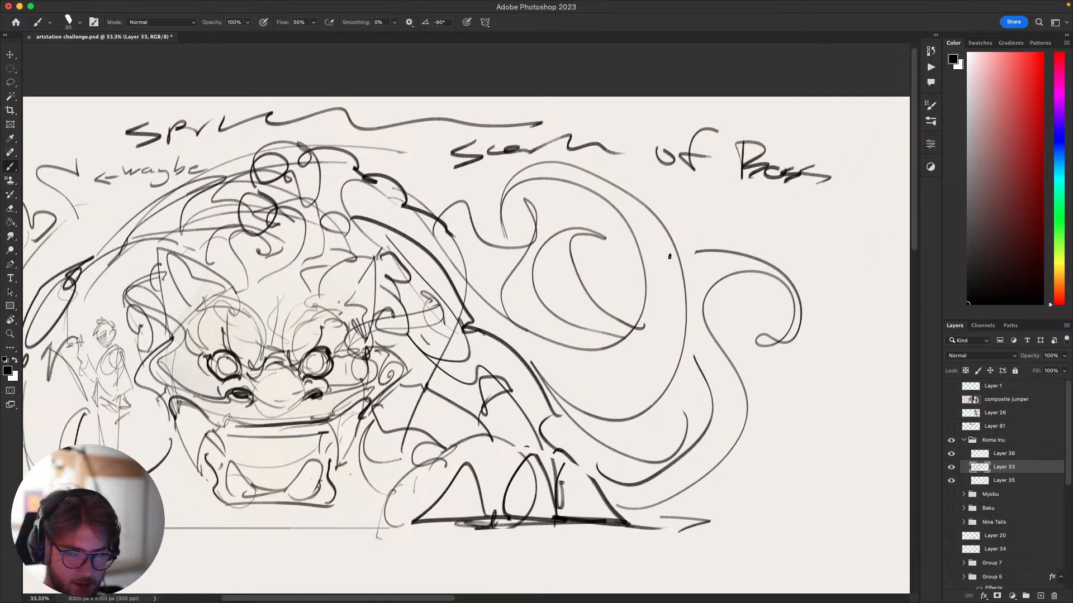
Handwrite two more lines beginning "Saske" and "Wil" beneath "of Boss", undoing the last stray mark.
{"action": "mouse_move", "coordinate": [810, 231]}
{"action": "left_mouse_down"}
{"action": "mouse_move", "coordinate": [865, 213]}
{"action": "mouse_move", "coordinate": [861, 228]}
{"action": "left_mouse_up"}
{"action": "mouse_move", "coordinate": [779, 186]}
{"action": "left_mouse_down"}
{"action": "mouse_move", "coordinate": [752, 195]}
{"action": "mouse_move", "coordinate": [758, 218]}
{"action": "left_mouse_up"}
{"action": "mouse_move", "coordinate": [800, 204]}
{"action": "left_mouse_down"}
{"action": "mouse_move", "coordinate": [792, 212]}
{"action": "mouse_move", "coordinate": [865, 212]}
{"action": "left_mouse_up"}
{"action": "left_click", "coordinate": [870, 218]}
{"action": "left_click_drag", "start_coordinate": [849, 209], "coordinate": [880, 203]}
{"action": "left_click_drag", "start_coordinate": [890, 210], "coordinate": [875, 234]}
{"action": "mouse_move", "coordinate": [845, 239]}
{"action": "left_mouse_down"}
{"action": "mouse_move", "coordinate": [776, 227]}
{"action": "mouse_move", "coordinate": [740, 240]}
{"action": "mouse_move", "coordinate": [776, 222]}
{"action": "left_mouse_up"}
{"action": "mouse_move", "coordinate": [778, 228]}
{"action": "left_mouse_down"}
{"action": "mouse_move", "coordinate": [792, 247]}
{"action": "mouse_move", "coordinate": [843, 237]}
{"action": "left_mouse_up"}
{"action": "left_click", "coordinate": [787, 217]}
{"action": "key", "text": "super+z"}
{"action": "mouse_move", "coordinate": [654, 356]}
{"action": "left_mouse_down"}
{"action": "mouse_move", "coordinate": [812, 339]}
{"action": "mouse_move", "coordinate": [756, 368]}
{"action": "mouse_move", "coordinate": [751, 346]}
{"action": "left_mouse_up"}
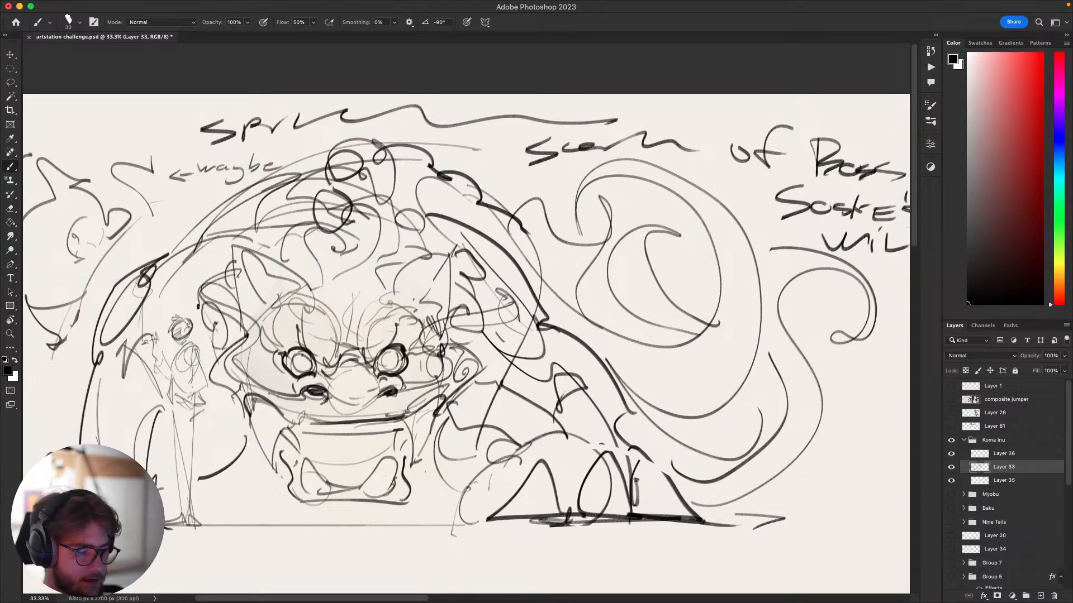
Undo the marks scribbled over the head of the small standing figure beside the Koma Inu.
{"action": "left_click_drag", "start_coordinate": [693, 345], "coordinate": [773, 331]}
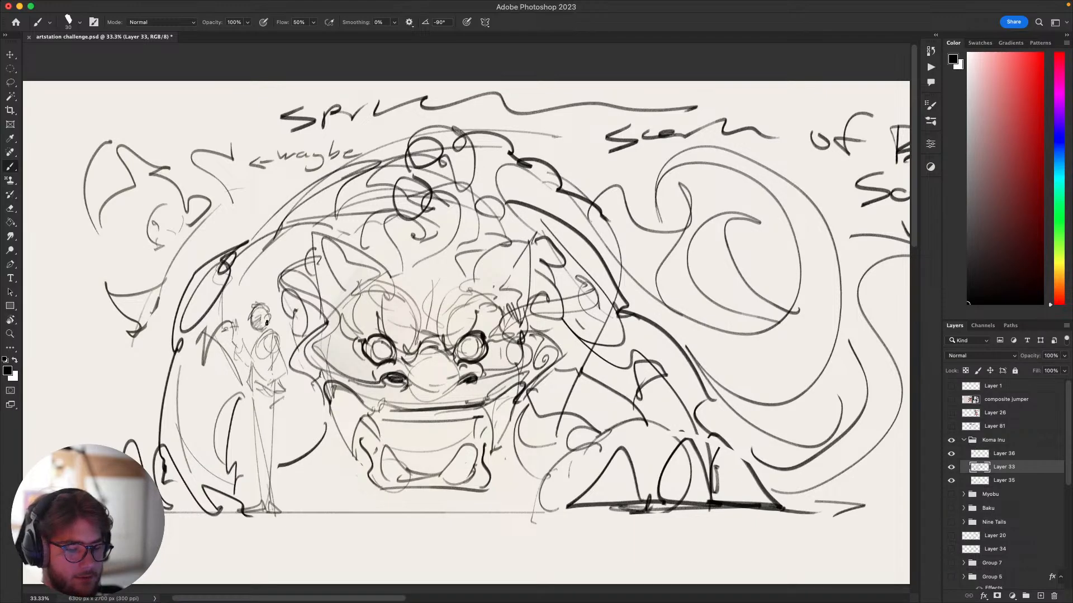
{"action": "mouse_move", "coordinate": [271, 320]}
{"action": "left_mouse_down"}
{"action": "mouse_move", "coordinate": [274, 345]}
{"action": "mouse_move", "coordinate": [265, 318]}
{"action": "mouse_move", "coordinate": [264, 329]}
{"action": "mouse_move", "coordinate": [280, 341]}
{"action": "left_mouse_up"}
{"action": "key", "text": "super+z"}
{"action": "key", "text": "super+z"}
{"action": "key", "text": "super+z"}
Examine the whole Koma Inu sheet, including the creature sketch, its curled tail and the handwritten notes.
{"action": "scroll", "coordinate": [718, 421], "scroll_direction": "right", "scroll_amount": 1}
{"action": "scroll", "coordinate": [728, 423], "scroll_direction": "left", "scroll_amount": 2}
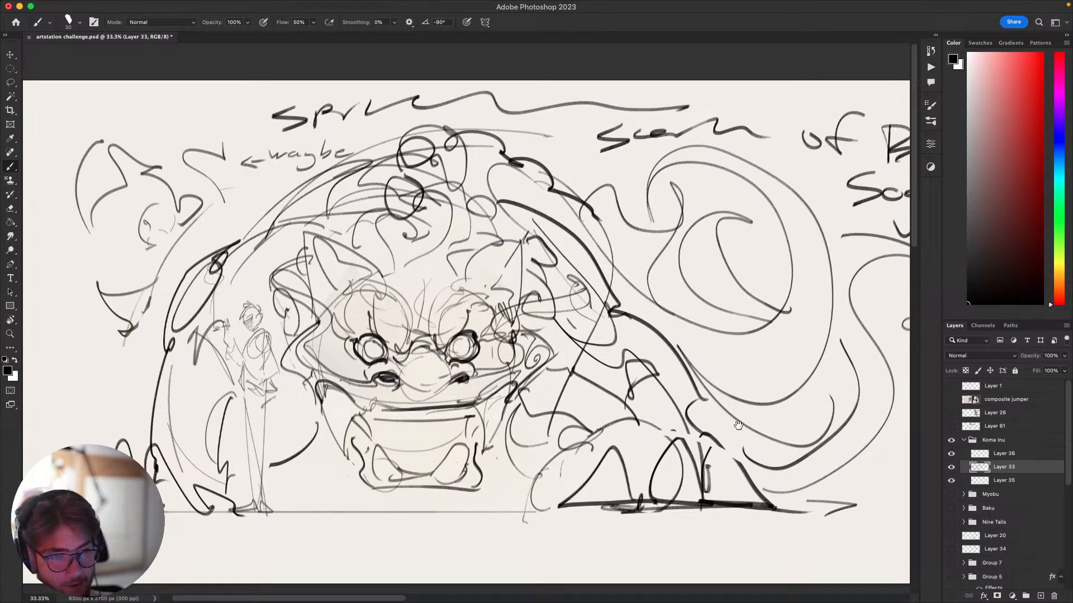
{"action": "key", "text": "super+Tab"}
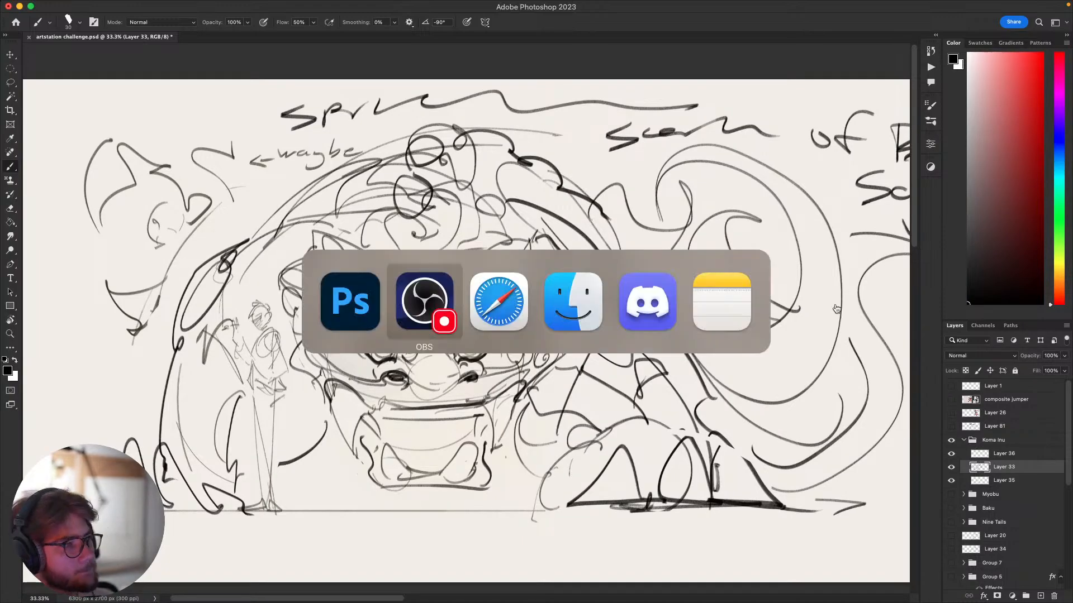
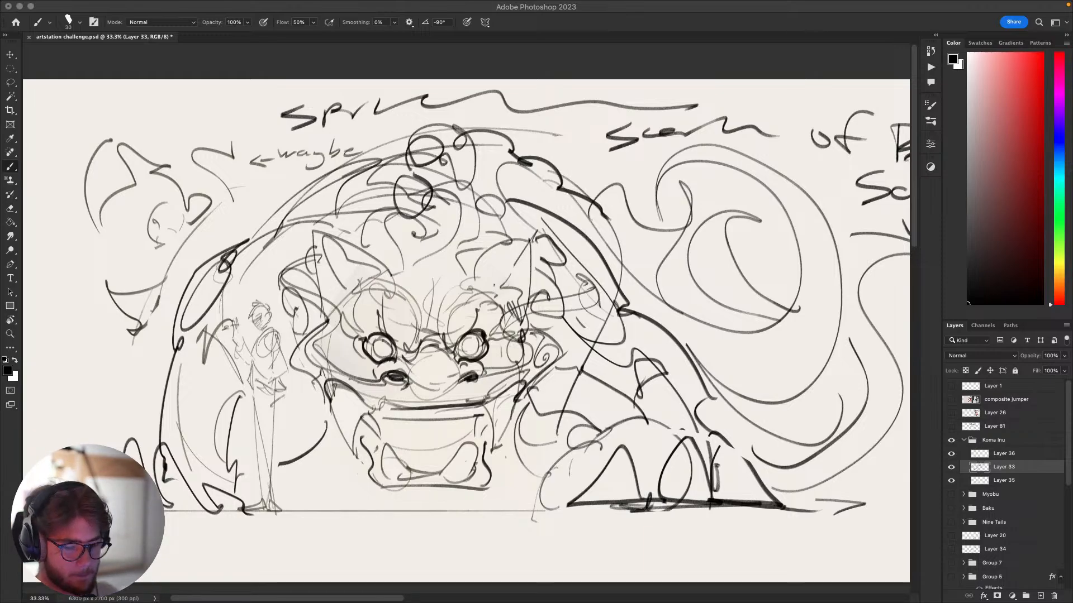
{"action": "left_click_drag", "start_coordinate": [826, 353], "coordinate": [746, 349]}
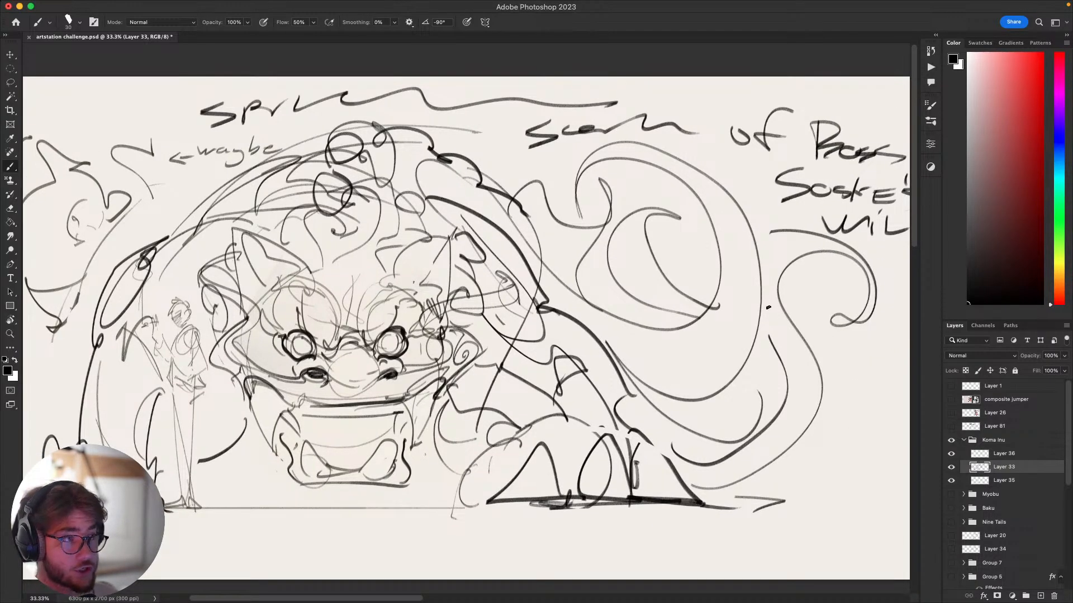
{"action": "key", "text": "super+minus"}
{"action": "key", "text": "super+minus"}
{"action": "key", "text": "super+plus"}
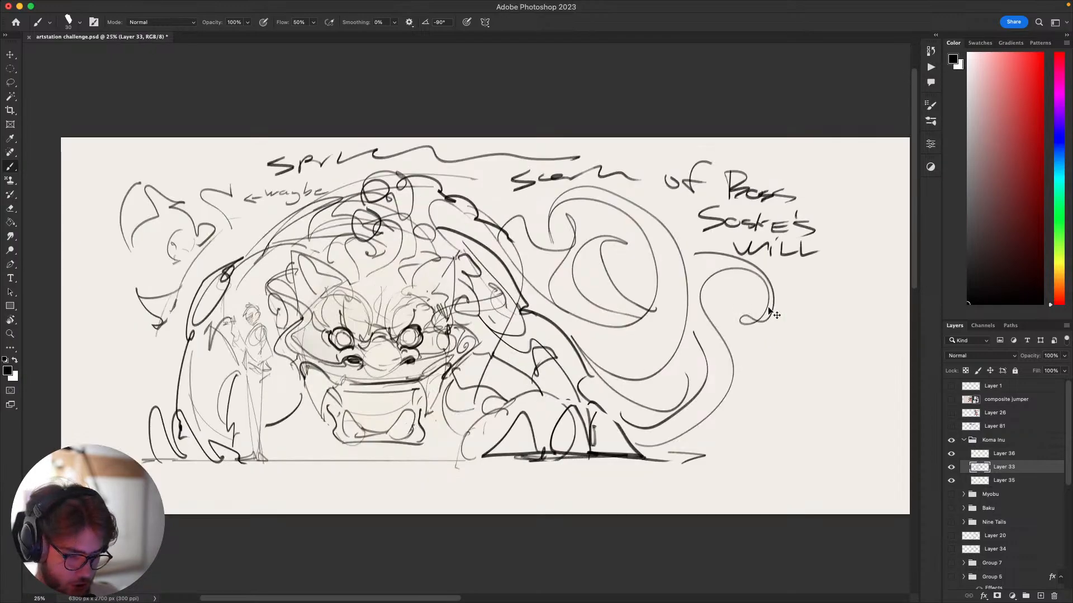
{"action": "key", "text": "super+minus"}
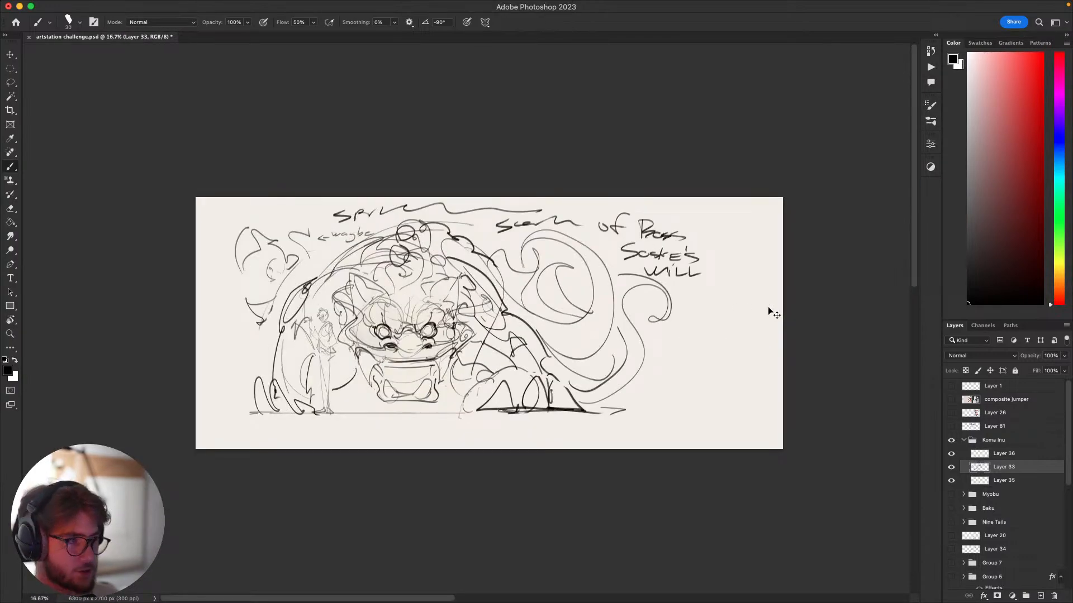
{"action": "key", "text": "super+plus"}
{"action": "mouse_move", "coordinate": [826, 406]}
{"action": "left_mouse_down"}
{"action": "mouse_move", "coordinate": [782, 448]}
{"action": "mouse_move", "coordinate": [775, 411]}
{"action": "left_mouse_up"}
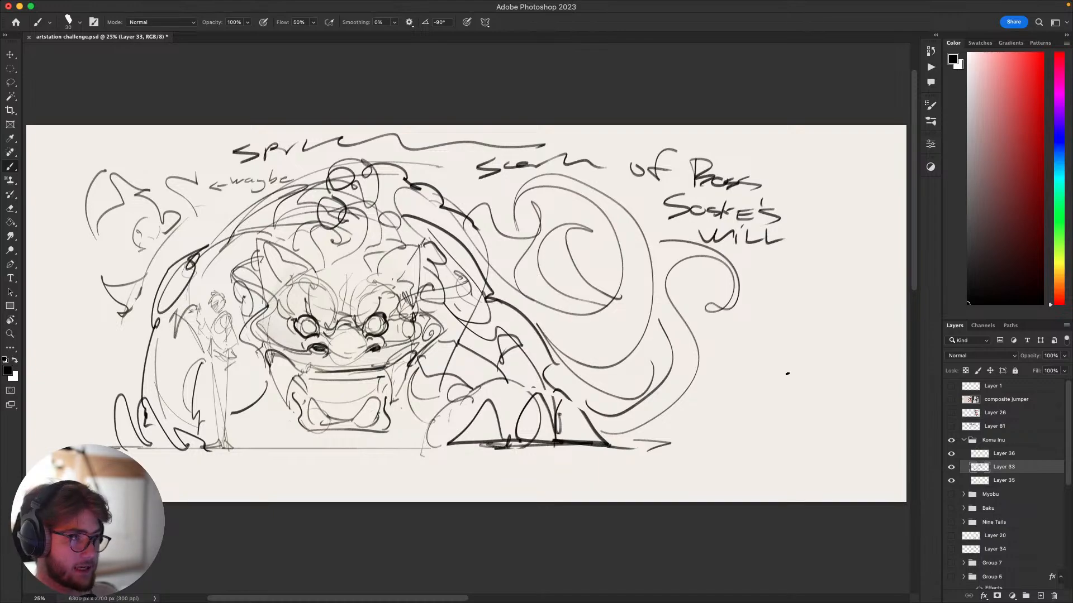
{"action": "mouse_move", "coordinate": [824, 432]}
{"action": "left_mouse_down"}
{"action": "mouse_move", "coordinate": [798, 412]}
{"action": "mouse_move", "coordinate": [790, 434]}
{"action": "mouse_move", "coordinate": [806, 381]}
{"action": "left_mouse_up"}
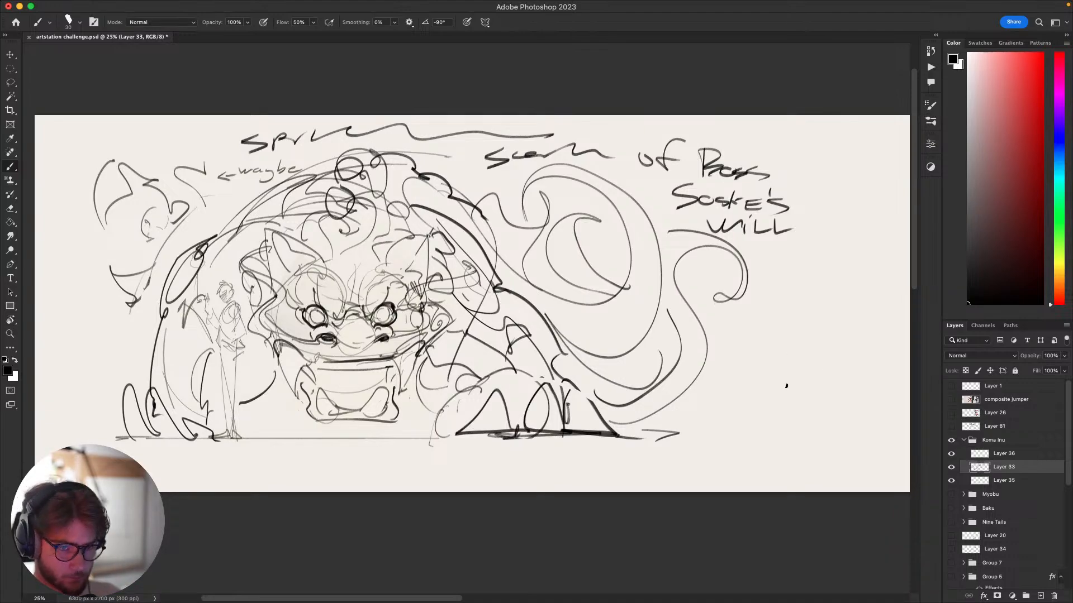
{"action": "mouse_move", "coordinate": [808, 387]}
{"action": "left_mouse_down"}
{"action": "mouse_move", "coordinate": [771, 407]}
{"action": "mouse_move", "coordinate": [781, 429]}
{"action": "mouse_move", "coordinate": [778, 390]}
{"action": "left_mouse_up"}
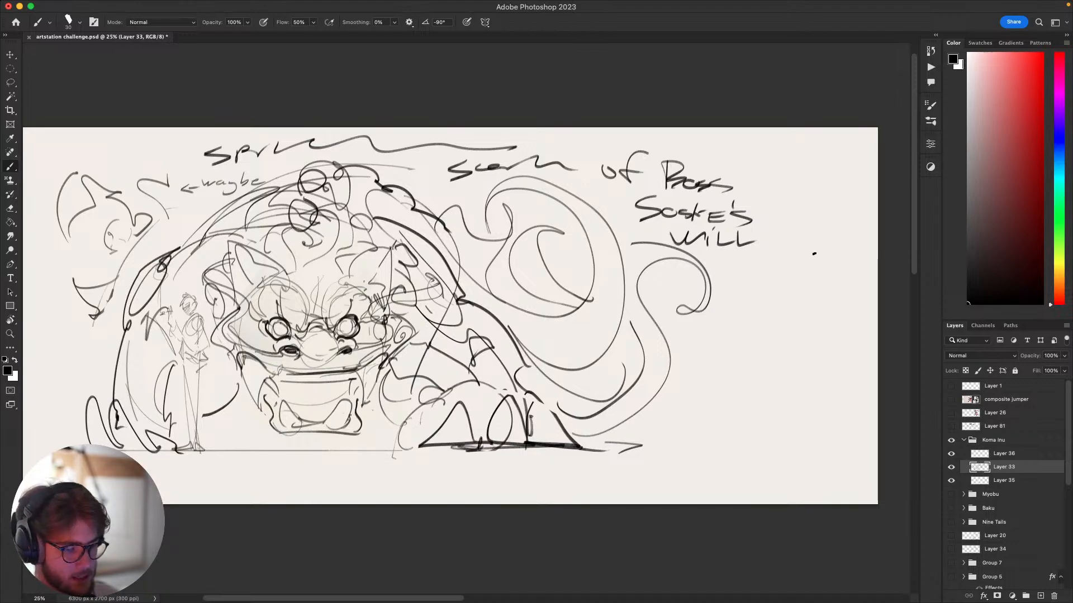
{"action": "mouse_move", "coordinate": [793, 388]}
{"action": "left_mouse_down"}
{"action": "mouse_move", "coordinate": [772, 405]}
{"action": "mouse_move", "coordinate": [786, 371]}
{"action": "mouse_move", "coordinate": [782, 406]}
{"action": "left_mouse_up"}
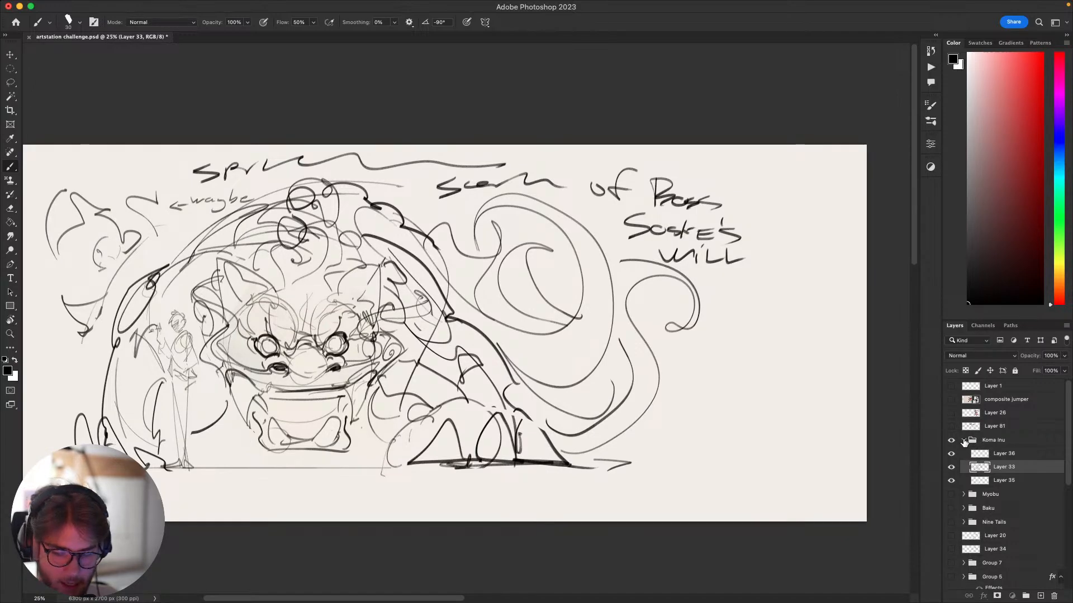
Collapse and hide the Koma Inu group, and show and select the Myobu group.
{"action": "left_click", "coordinate": [963, 439]}
{"action": "left_click", "coordinate": [951, 440]}
{"action": "left_click", "coordinate": [951, 455]}
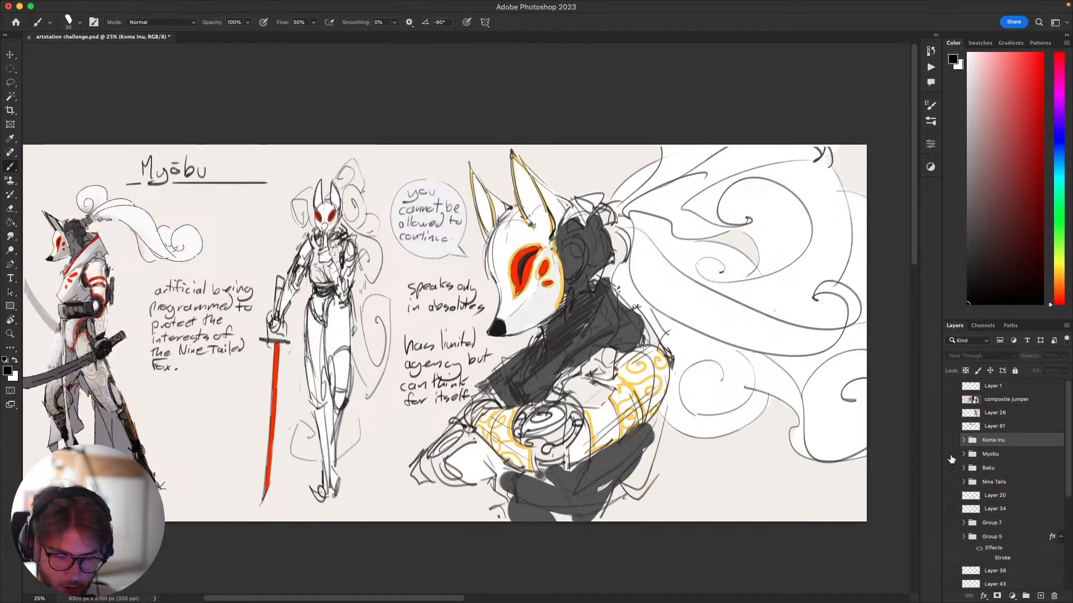
{"action": "left_click", "coordinate": [951, 455]}
{"action": "left_click", "coordinate": [952, 454]}
{"action": "left_click", "coordinate": [952, 454]}
{"action": "left_click", "coordinate": [951, 455]}
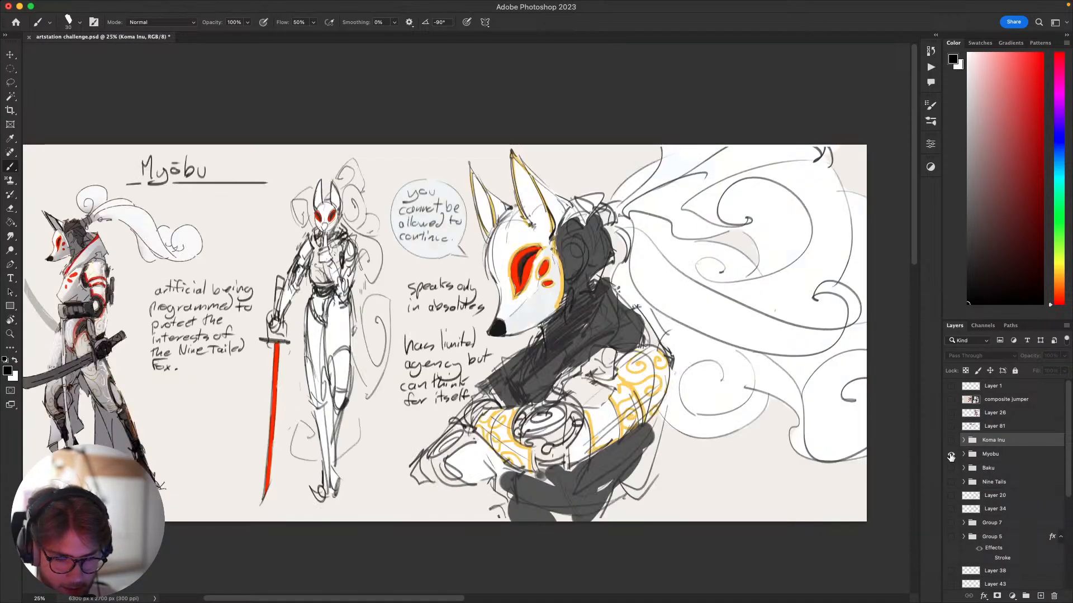
{"action": "left_click_drag", "start_coordinate": [833, 318], "coordinate": [878, 303]}
{"action": "left_click", "coordinate": [1000, 454]}
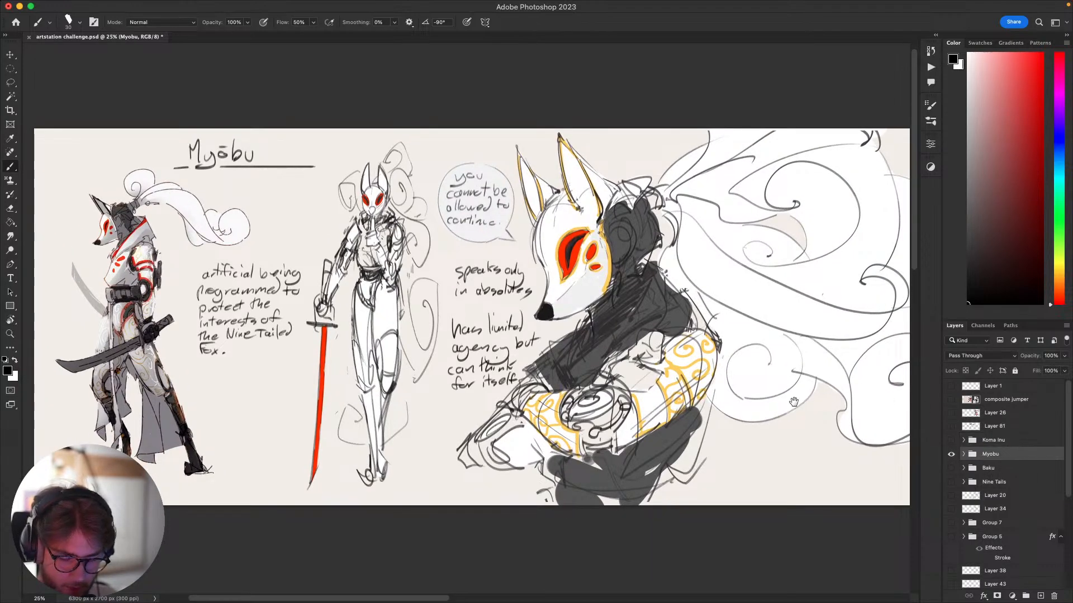
{"action": "left_click_drag", "start_coordinate": [794, 402], "coordinate": [824, 404]}
{"action": "left_click_drag", "start_coordinate": [812, 445], "coordinate": [781, 463]}
{"action": "mouse_move", "coordinate": [852, 450]}
{"action": "left_mouse_down"}
{"action": "mouse_move", "coordinate": [819, 475]}
{"action": "mouse_move", "coordinate": [780, 424]}
{"action": "mouse_move", "coordinate": [812, 379]}
{"action": "left_mouse_up"}
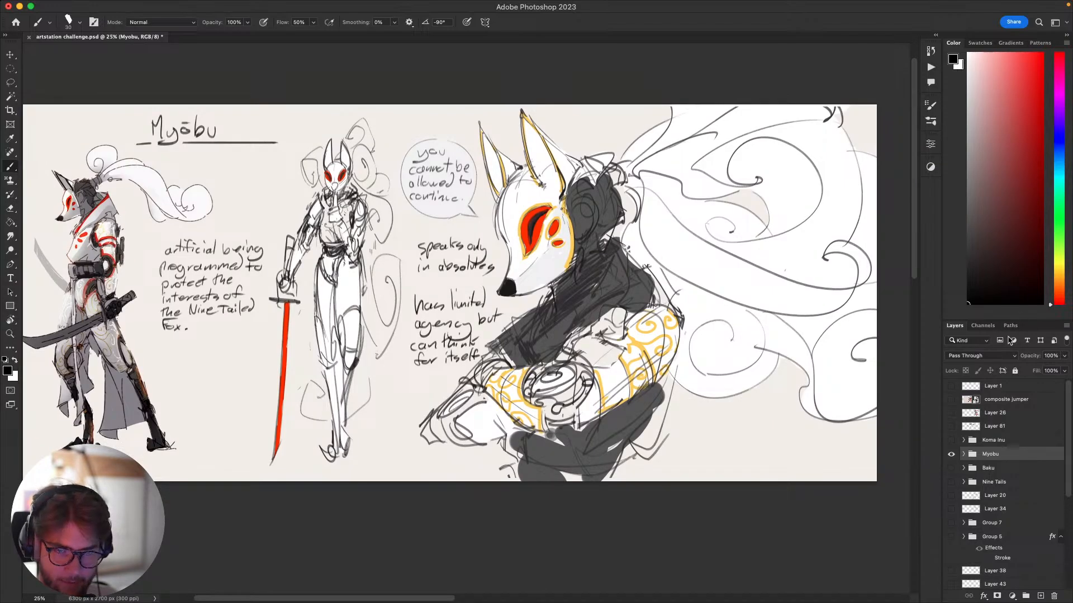
Hide the Myobu group, show the Layer 81 Conflict notes and make that layer active.
{"action": "left_click", "coordinate": [952, 455]}
{"action": "left_click", "coordinate": [951, 427]}
{"action": "left_click", "coordinate": [998, 426]}
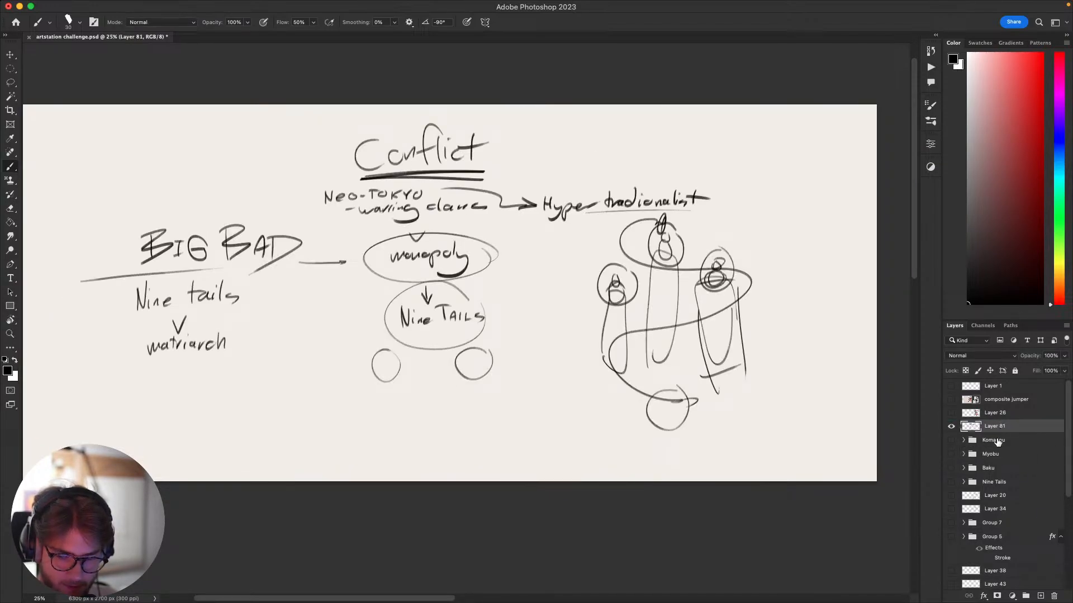
{"action": "left_click_drag", "start_coordinate": [813, 391], "coordinate": [825, 394]}
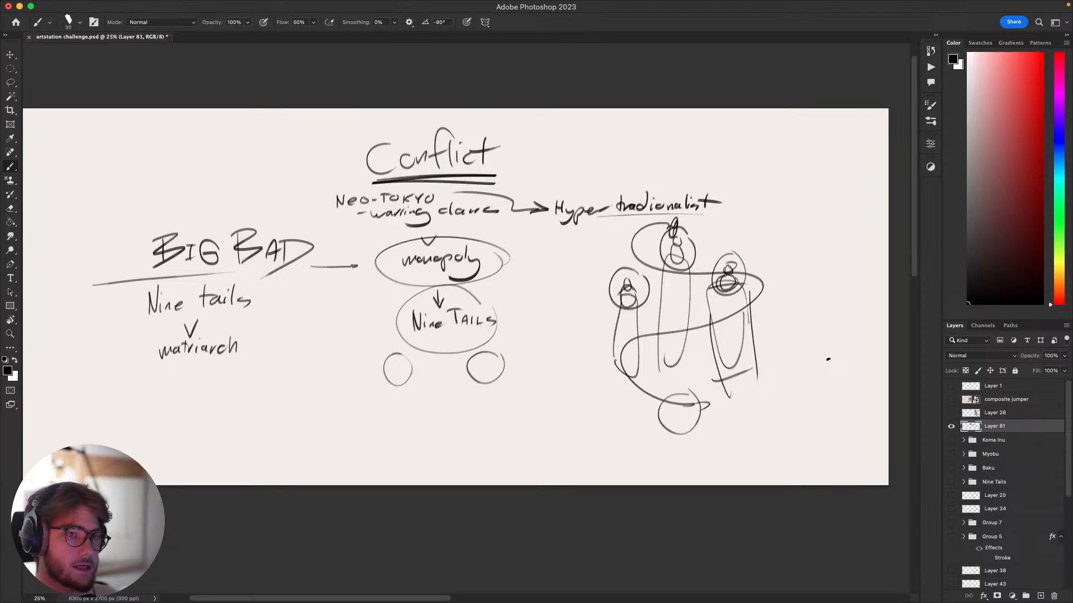
Hide the Layer 81 notes, show and expand the Baku group, and make its Layer 77 active.
{"action": "left_click", "coordinate": [951, 427]}
{"action": "left_click", "coordinate": [950, 468]}
{"action": "left_click", "coordinate": [992, 468]}
{"action": "left_click_drag", "start_coordinate": [767, 373], "coordinate": [790, 370]}
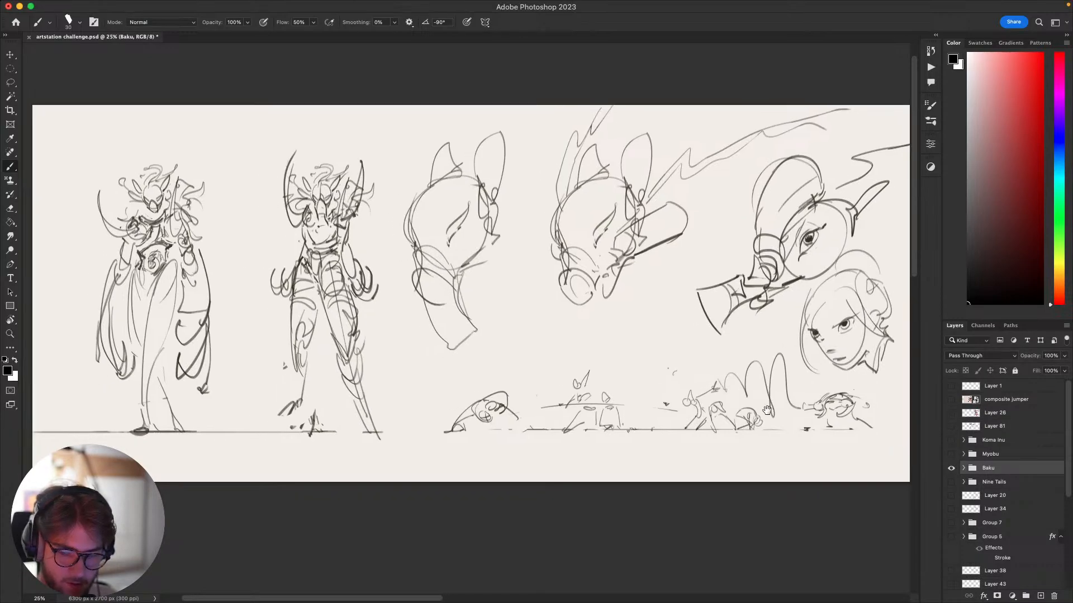
{"action": "left_click", "coordinate": [963, 468]}
{"action": "left_click", "coordinate": [971, 522]}
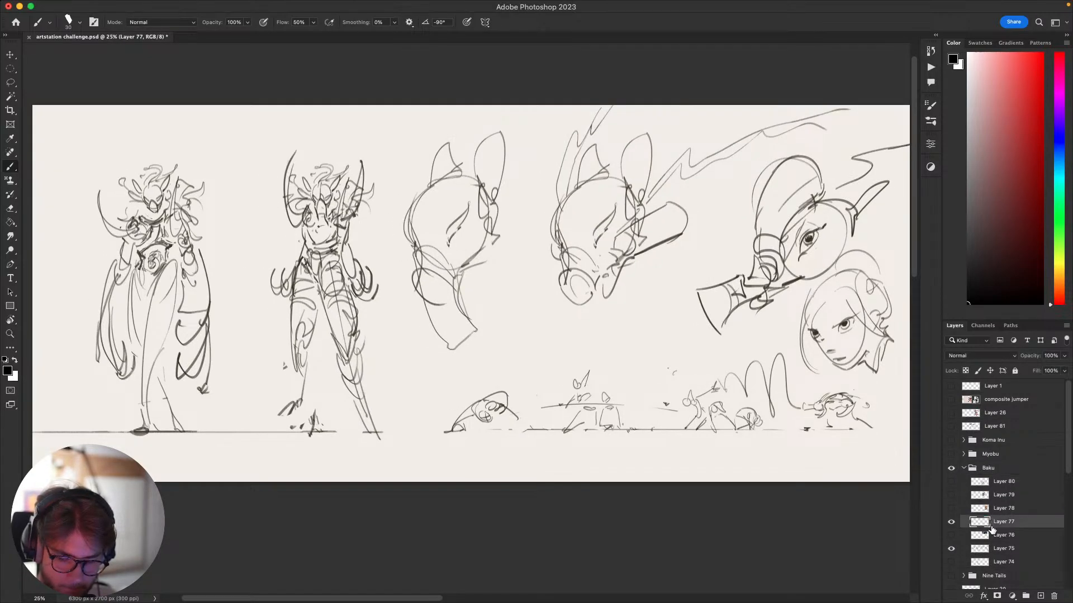
{"action": "left_click_drag", "start_coordinate": [681, 456], "coordinate": [759, 486]}
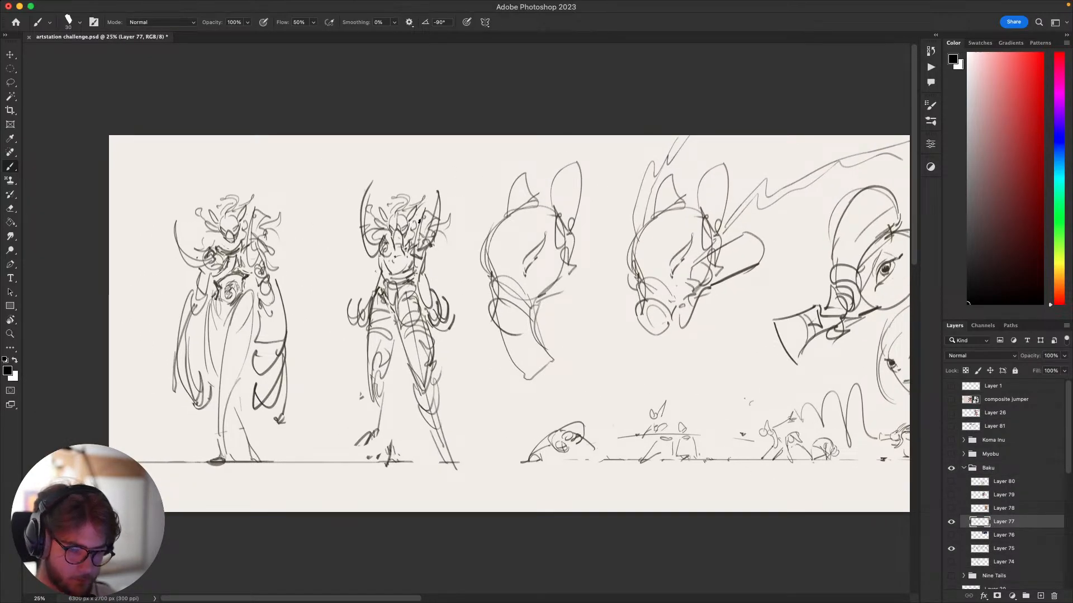
{"action": "left_click_drag", "start_coordinate": [381, 161], "coordinate": [396, 160]}
{"action": "left_click_drag", "start_coordinate": [388, 159], "coordinate": [426, 152]}
{"action": "key", "text": "super+z"}
Handwrite "Boss" in the empty space above the first full-body figure on the Baku sheet.
{"action": "scroll", "coordinate": [391, 254], "scroll_direction": "left", "scroll_amount": 5}
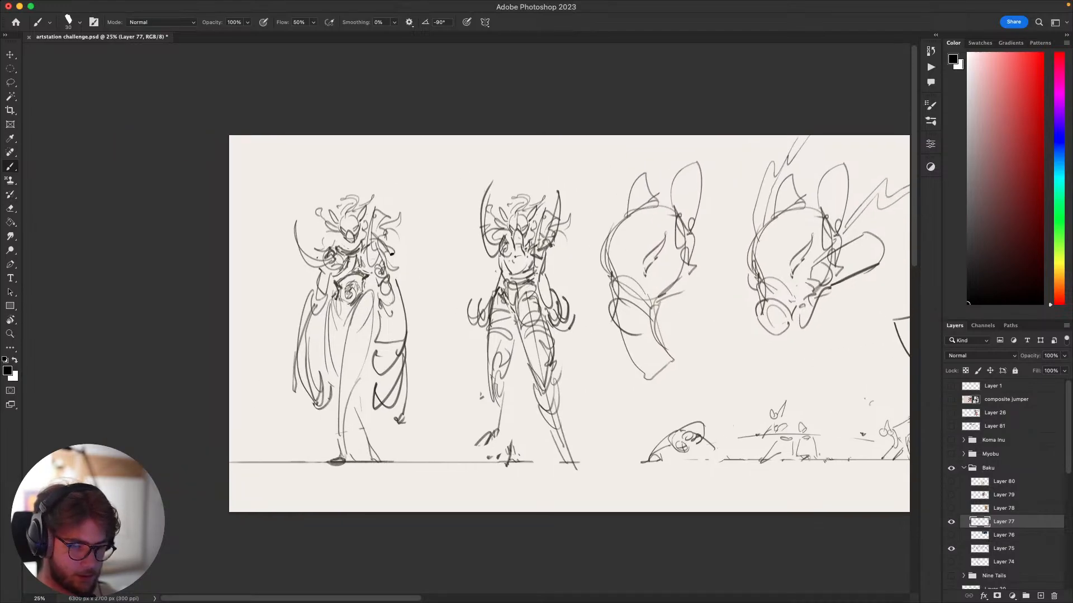
{"action": "left_click_drag", "start_coordinate": [287, 152], "coordinate": [328, 164]}
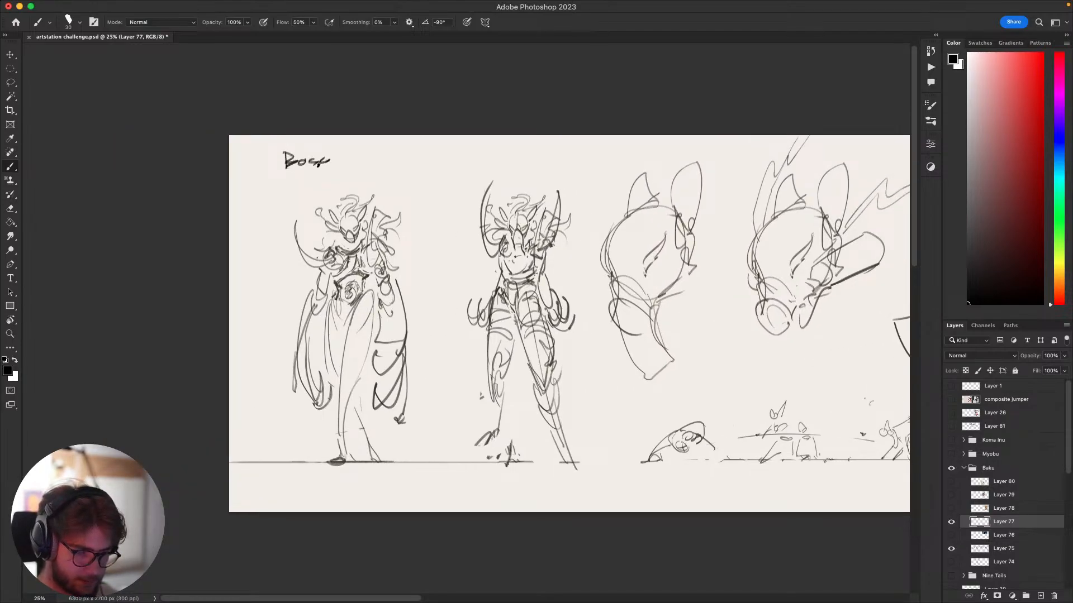
{"action": "left_click_drag", "start_coordinate": [375, 135], "coordinate": [362, 141]}
{"action": "left_click_drag", "start_coordinate": [406, 171], "coordinate": [395, 96]}
{"action": "left_click_drag", "start_coordinate": [449, 193], "coordinate": [394, 200]}
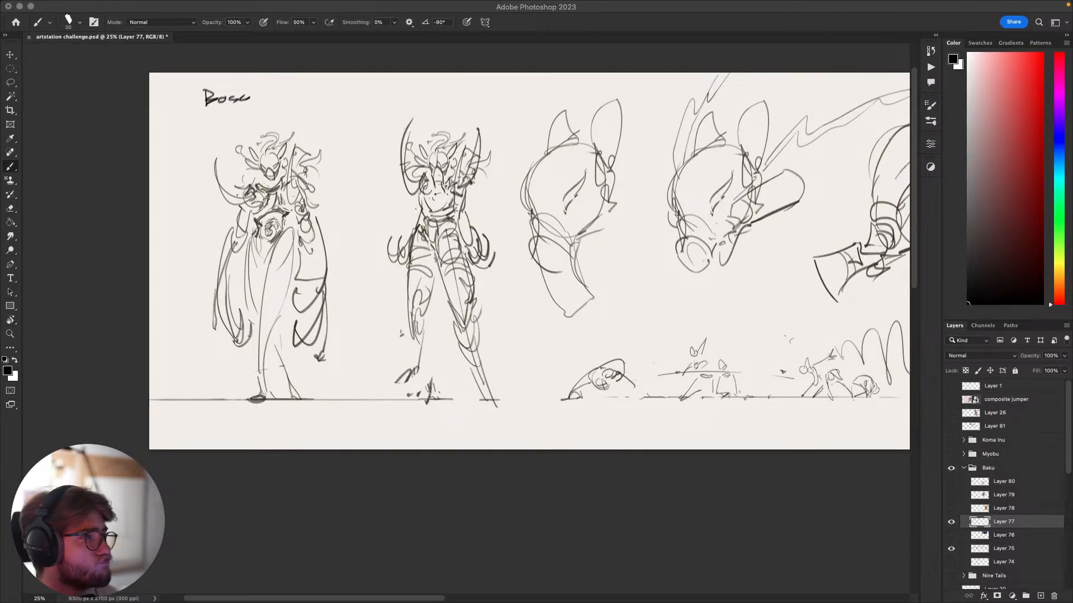
{"action": "key", "text": "super+Tab"}
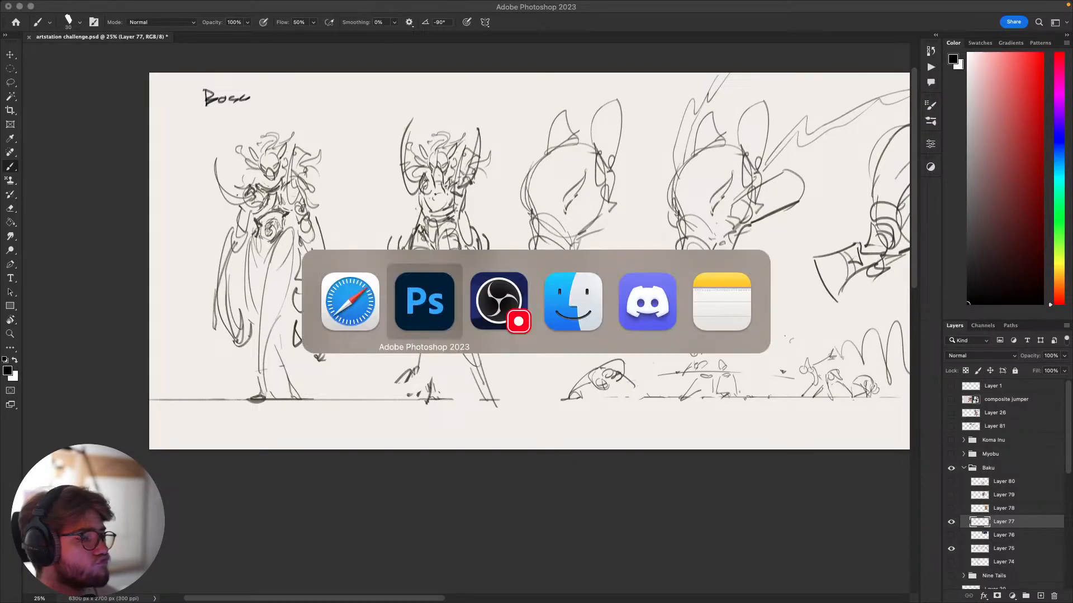
Handwrite "HARU'S Daughter" after "Boss" above the full-body figures, undoing and redoing one misplaced stroke.
{"action": "scroll", "coordinate": [541, 187], "scroll_direction": "up", "scroll_amount": 3}
{"action": "scroll", "coordinate": [541, 188], "scroll_direction": "left", "scroll_amount": 4}
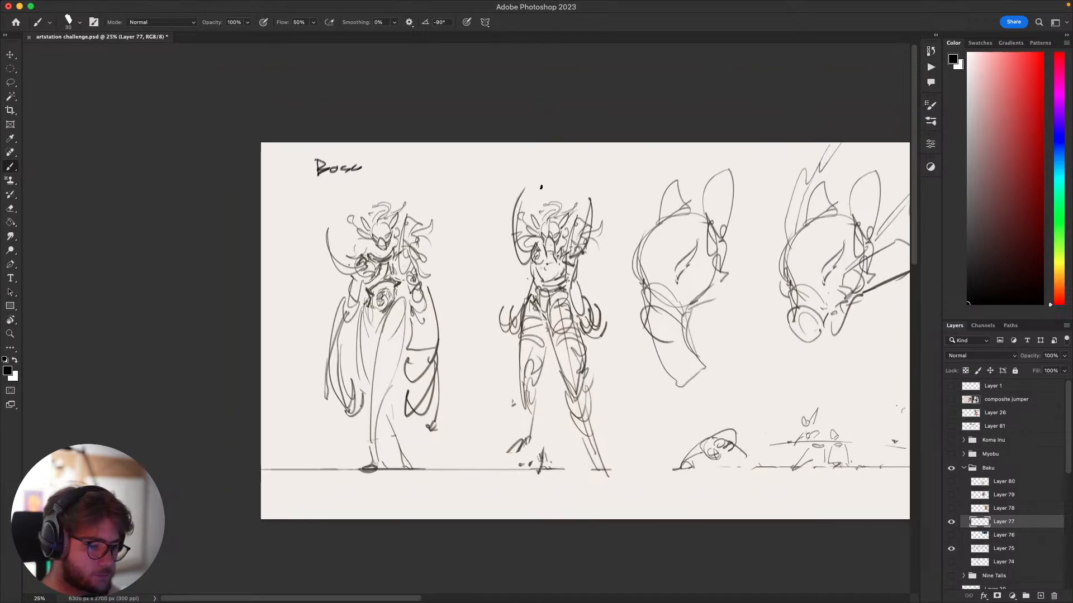
{"action": "left_click_drag", "start_coordinate": [374, 160], "coordinate": [372, 174]}
{"action": "left_click_drag", "start_coordinate": [370, 168], "coordinate": [380, 166]}
{"action": "left_click", "coordinate": [387, 172]}
{"action": "mouse_move", "coordinate": [384, 158]}
{"action": "left_mouse_down"}
{"action": "mouse_move", "coordinate": [384, 173]}
{"action": "mouse_move", "coordinate": [399, 176]}
{"action": "left_mouse_up"}
{"action": "key", "text": "super+z"}
{"action": "left_click_drag", "start_coordinate": [390, 172], "coordinate": [417, 171]}
{"action": "scroll", "coordinate": [445, 168], "scroll_direction": "up", "scroll_amount": 1}
{"action": "scroll", "coordinate": [445, 167], "scroll_direction": "right", "scroll_amount": 1}
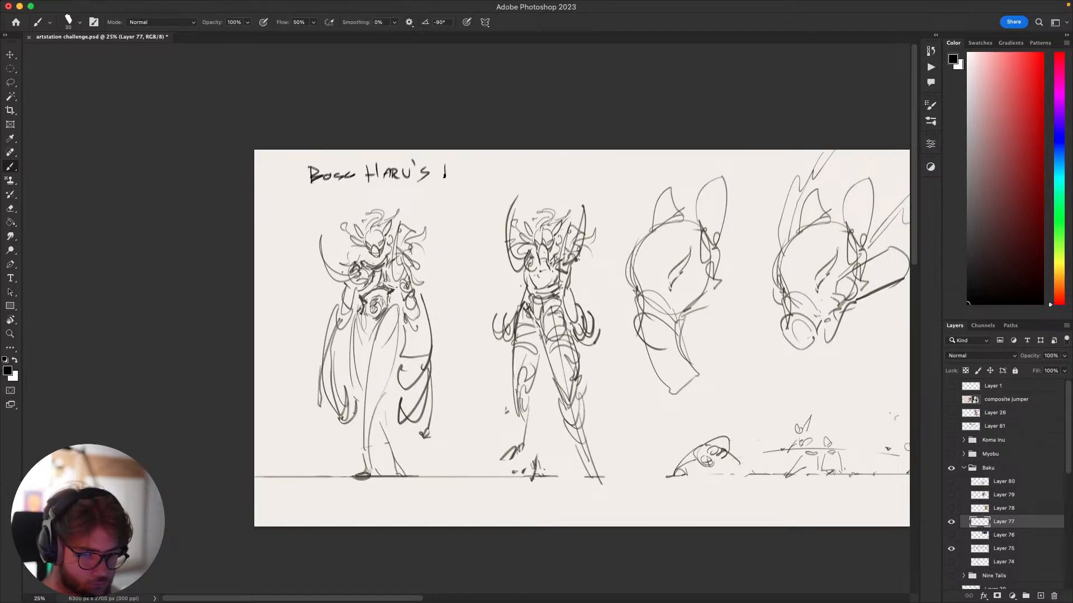
{"action": "mouse_move", "coordinate": [446, 166]}
{"action": "left_mouse_down"}
{"action": "mouse_move", "coordinate": [447, 177]}
{"action": "mouse_move", "coordinate": [476, 183]}
{"action": "mouse_move", "coordinate": [512, 175]}
{"action": "left_mouse_up"}
{"action": "left_click_drag", "start_coordinate": [513, 176], "coordinate": [532, 171]}
Examine the Baku sheet from the full-body figures across to the mask, face and small creature sketches, close up and as a whole.
{"action": "left_click_drag", "start_coordinate": [484, 398], "coordinate": [282, 374]}
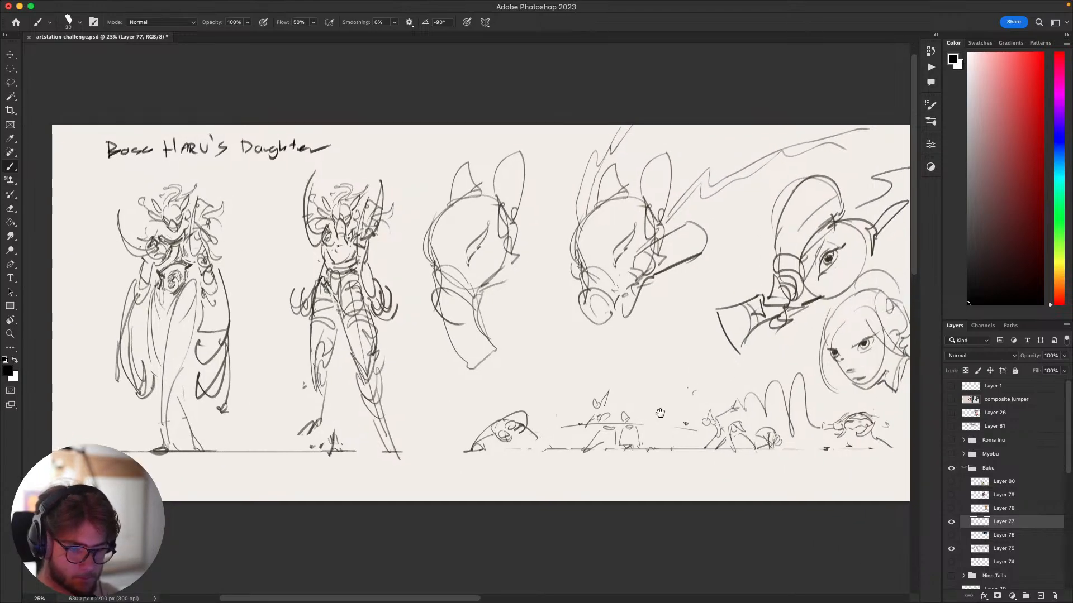
{"action": "mouse_move", "coordinate": [726, 421]}
{"action": "left_mouse_down"}
{"action": "mouse_move", "coordinate": [756, 359]}
{"action": "mouse_move", "coordinate": [573, 394]}
{"action": "left_mouse_up"}
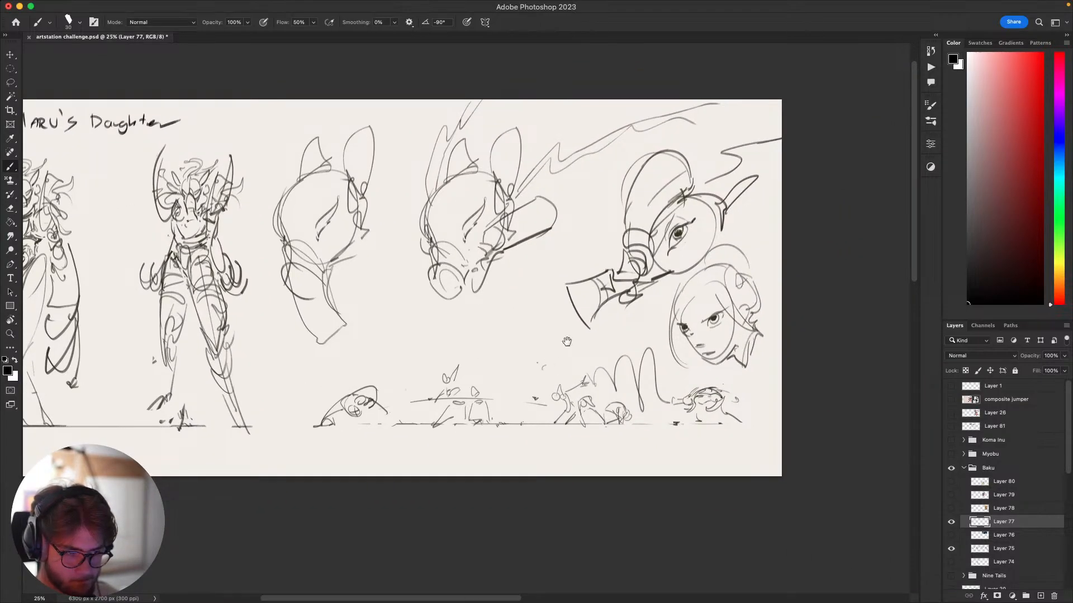
{"action": "left_click_drag", "start_coordinate": [567, 341], "coordinate": [757, 377]}
{"action": "key", "text": "super+Tab"}
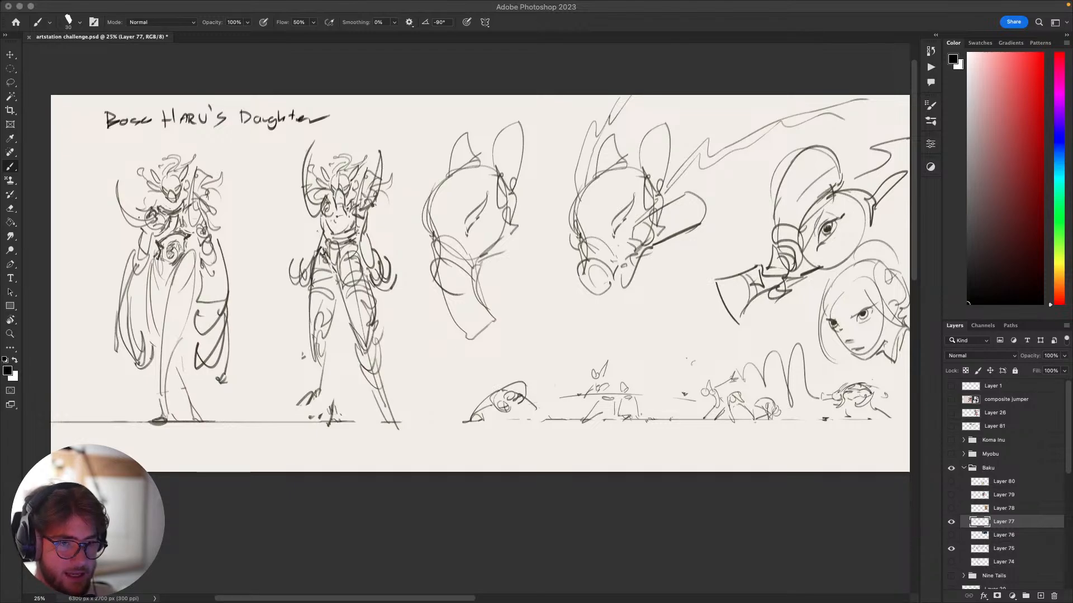
{"action": "scroll", "coordinate": [540, 317], "scroll_direction": "down", "scroll_amount": 3}
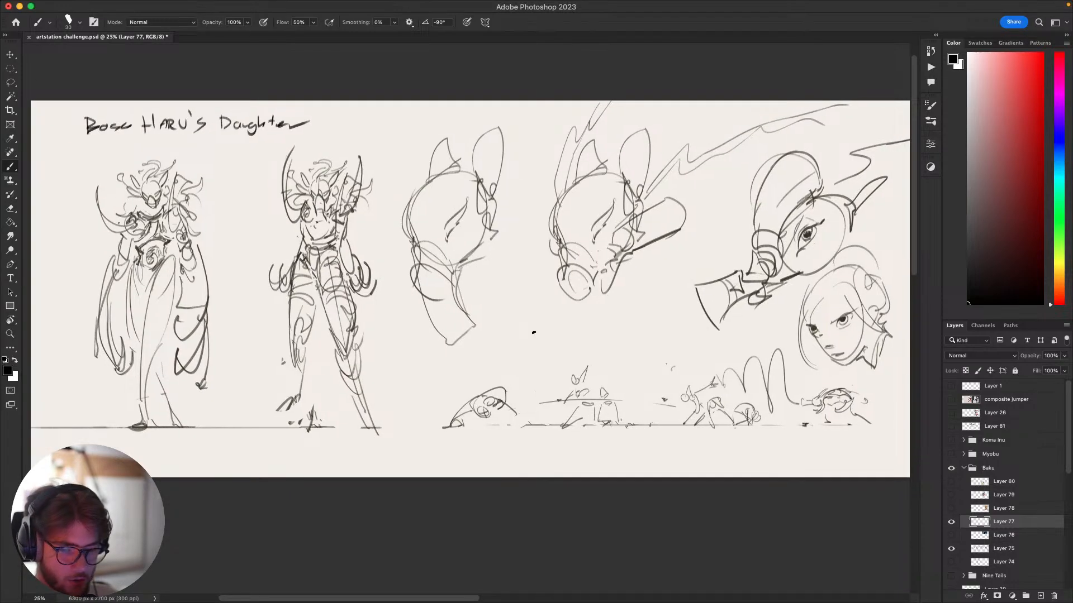
{"action": "scroll", "coordinate": [538, 328], "scroll_direction": "up", "scroll_amount": 4}
{"action": "scroll", "coordinate": [530, 331], "scroll_direction": "down", "scroll_amount": 6}
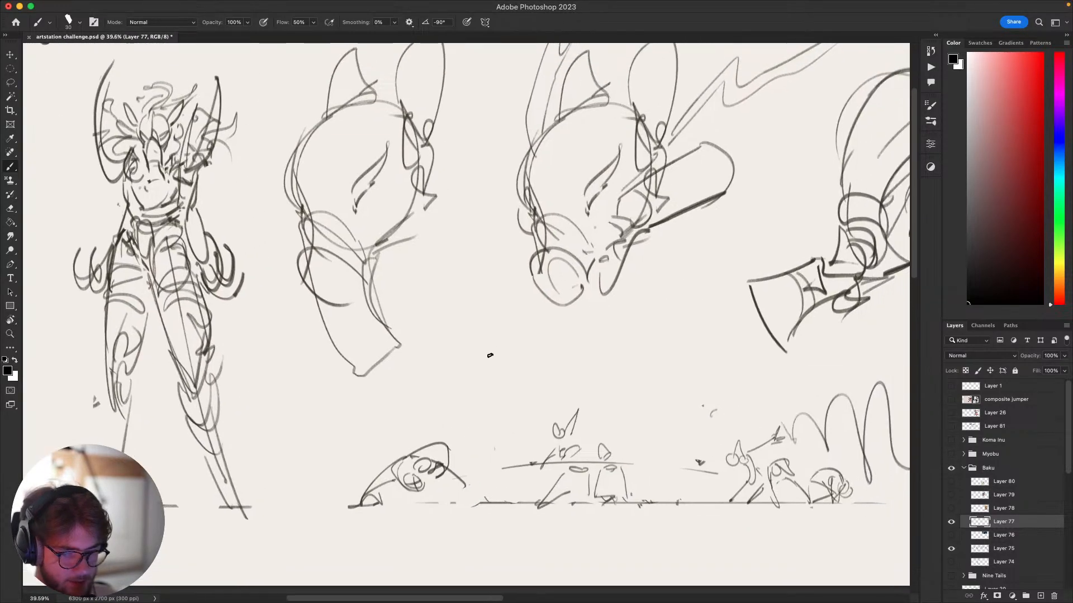
{"action": "scroll", "coordinate": [489, 355], "scroll_direction": "up", "scroll_amount": 6}
{"action": "scroll", "coordinate": [486, 352], "scroll_direction": "down", "scroll_amount": 2}
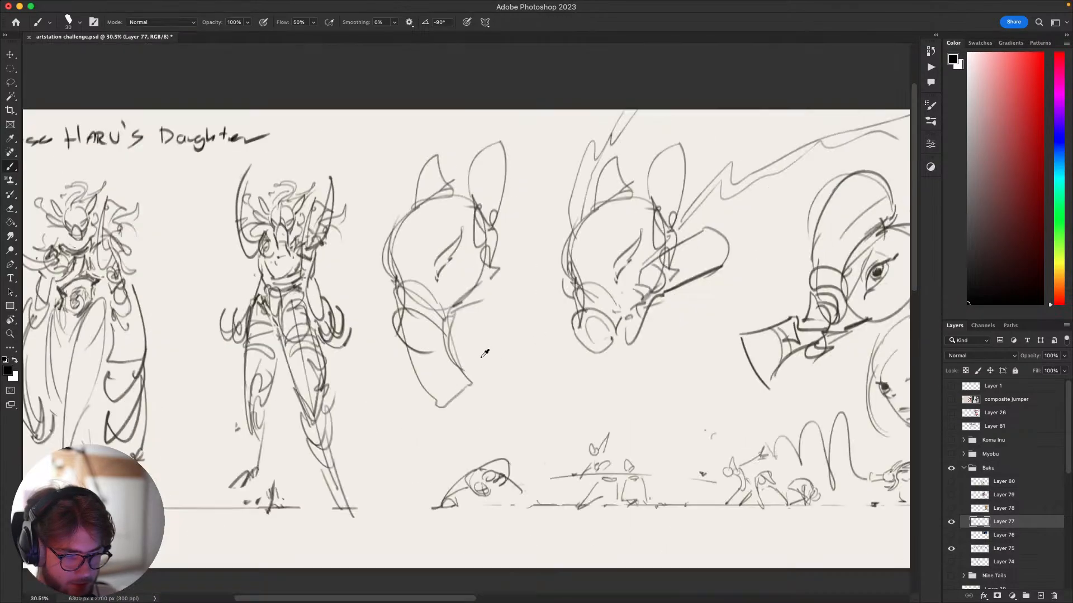
{"action": "scroll", "coordinate": [478, 358], "scroll_direction": "down", "scroll_amount": 2}
{"action": "scroll", "coordinate": [505, 352], "scroll_direction": "down", "scroll_amount": 2}
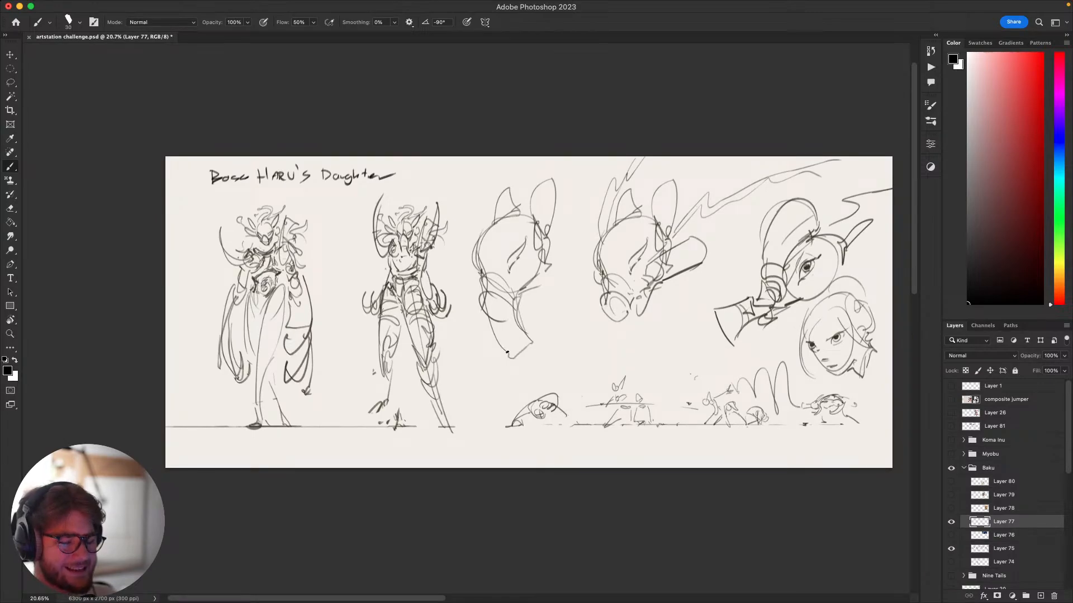
{"action": "scroll", "coordinate": [507, 352], "scroll_direction": "right", "scroll_amount": 4}
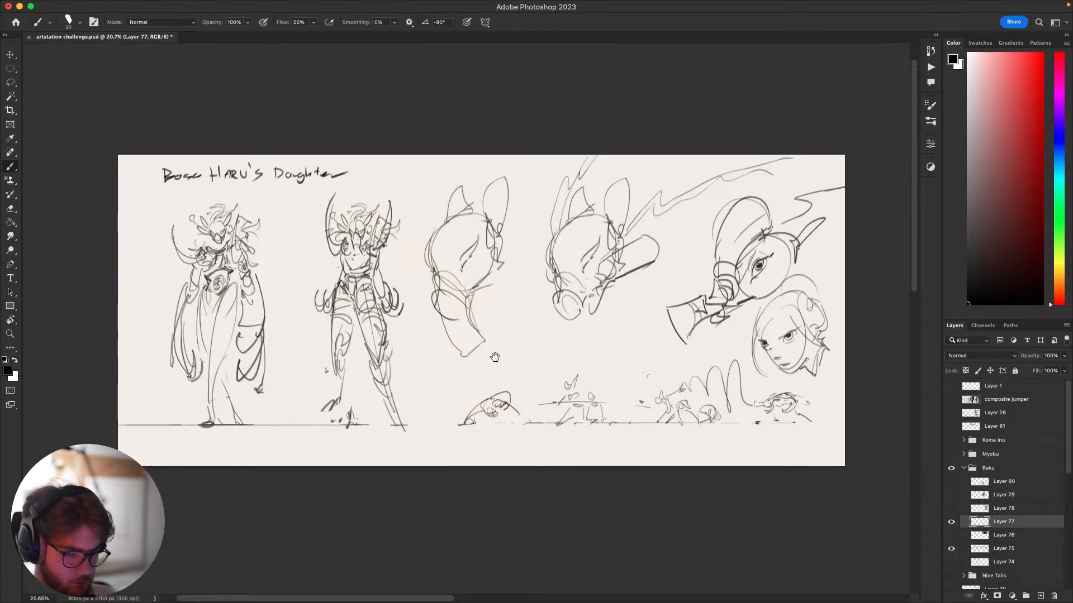
{"action": "scroll", "coordinate": [497, 358], "scroll_direction": "down", "scroll_amount": 1}
{"action": "scroll", "coordinate": [481, 352], "scroll_direction": "right", "scroll_amount": 2}
{"action": "scroll", "coordinate": [468, 350], "scroll_direction": "up", "scroll_amount": 2}
{"action": "scroll", "coordinate": [468, 349], "scroll_direction": "left", "scroll_amount": 1}
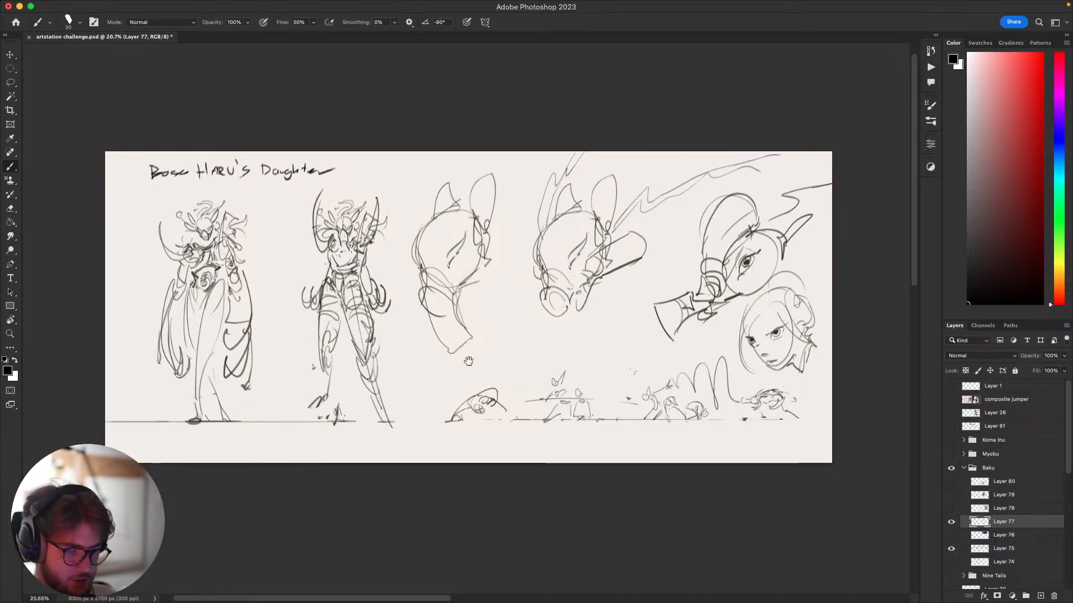
Check Layer 77's sketches by switching its visibility off and on, and collapse the Baku group.
{"action": "left_click", "coordinate": [952, 522]}
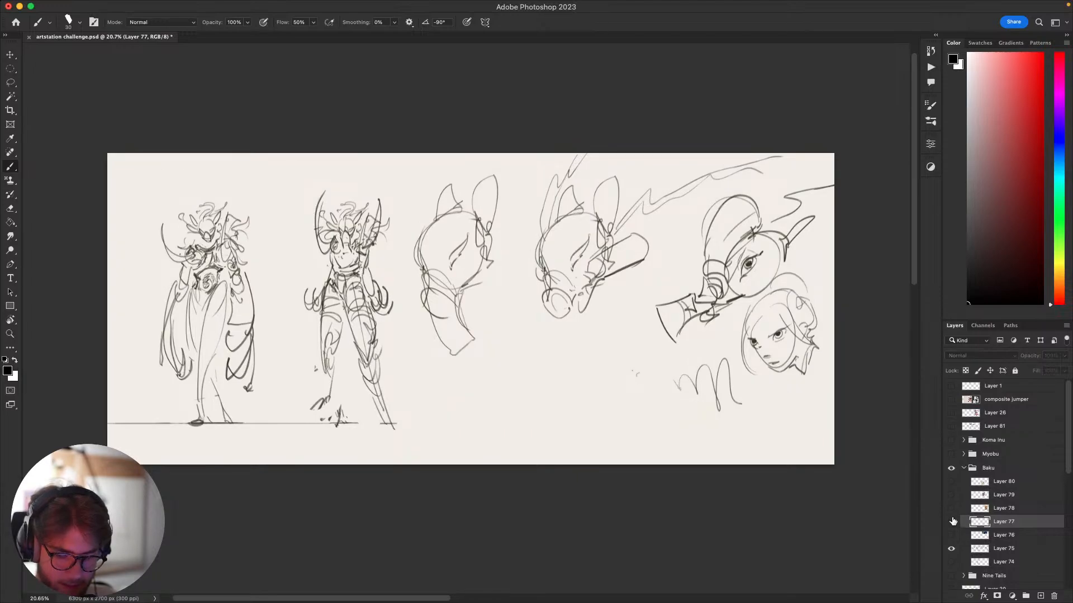
{"action": "left_click", "coordinate": [952, 522]}
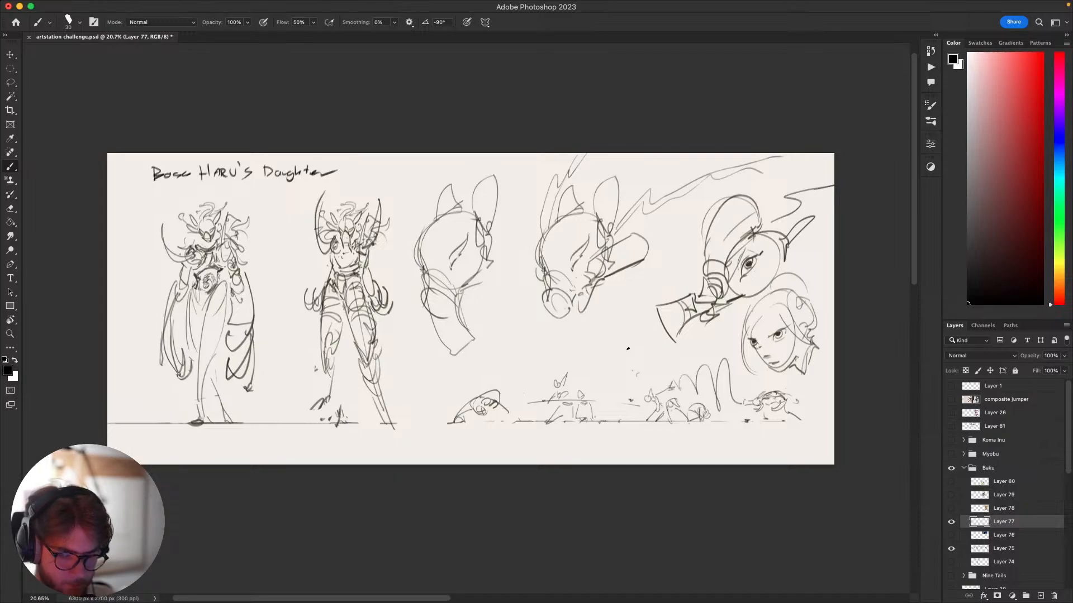
{"action": "left_click", "coordinate": [963, 468]}
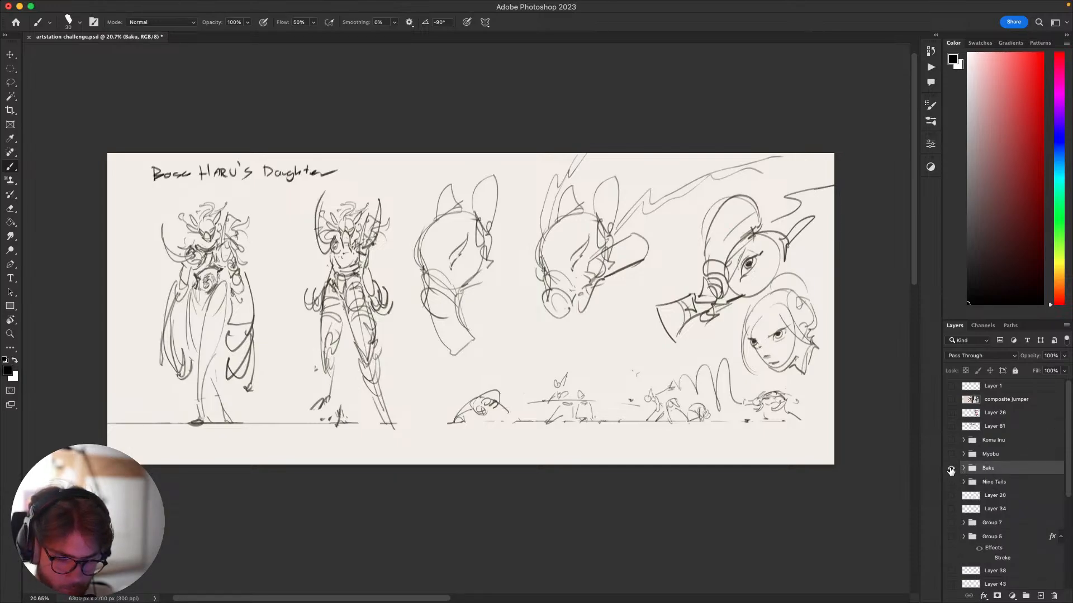
{"action": "left_click_drag", "start_coordinate": [669, 389], "coordinate": [671, 372]}
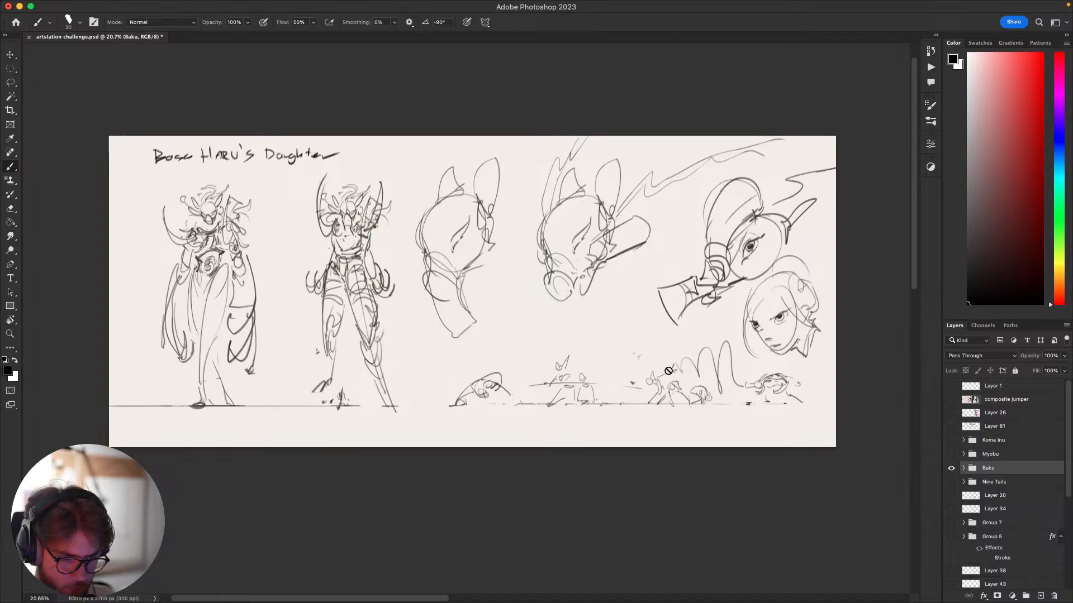
{"action": "left_click", "coordinate": [951, 469]}
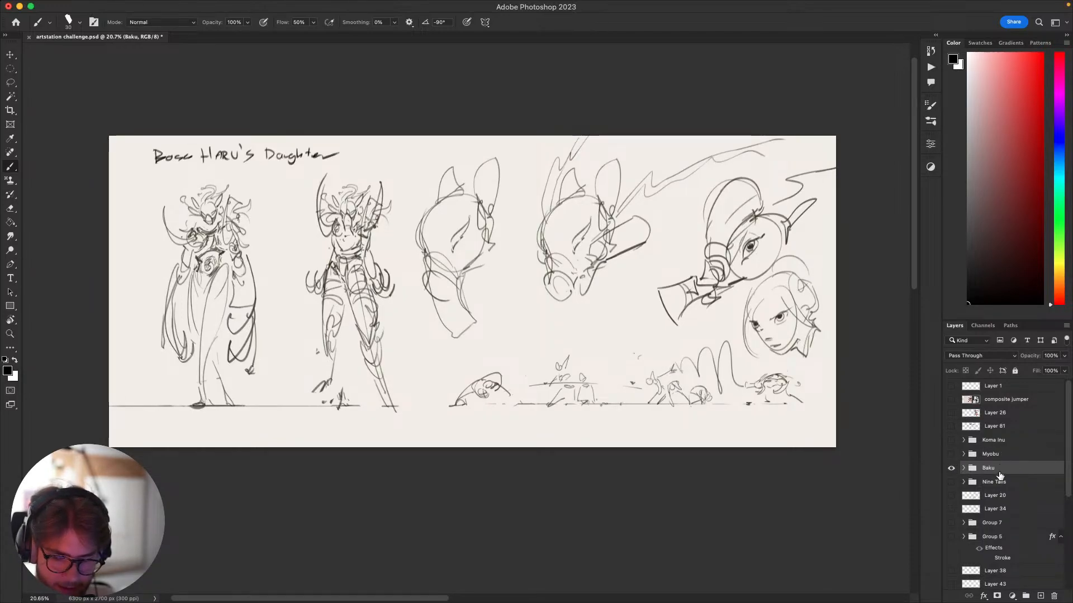
Reorder the groups as Myobu, Nine Tails, Koma Inu and Baku, and leave only Layer 34's sketch shown.
{"action": "left_click", "coordinate": [951, 441]}
{"action": "left_click", "coordinate": [951, 441]}
{"action": "mouse_move", "coordinate": [994, 496]}
{"action": "left_mouse_down"}
{"action": "mouse_move", "coordinate": [995, 477]}
{"action": "mouse_move", "coordinate": [993, 490]}
{"action": "left_mouse_up"}
{"action": "left_click", "coordinate": [951, 481]}
{"action": "left_click", "coordinate": [951, 496]}
{"action": "left_click", "coordinate": [951, 495]}
{"action": "left_click", "coordinate": [951, 509]}
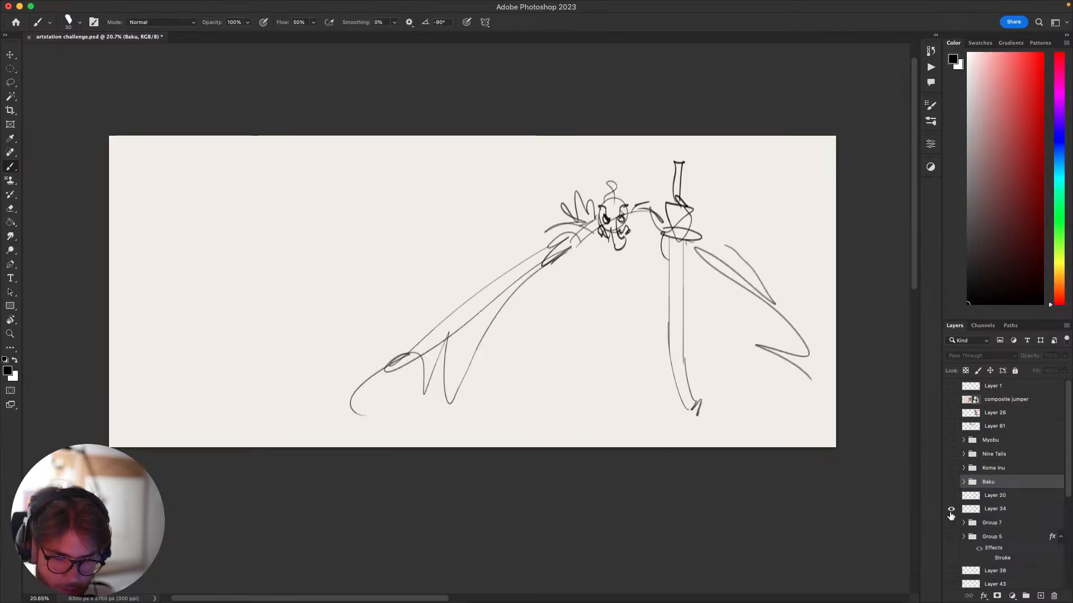
Make Layer 34 active and move it above Layer 20, directly below the Baku group.
{"action": "left_click", "coordinate": [988, 516]}
{"action": "left_click_drag", "start_coordinate": [1011, 514], "coordinate": [995, 491]}
{"action": "mouse_move", "coordinate": [774, 442]}
{"action": "left_mouse_down"}
{"action": "mouse_move", "coordinate": [750, 455]}
{"action": "mouse_move", "coordinate": [642, 431]}
{"action": "mouse_move", "coordinate": [684, 426]}
{"action": "left_mouse_up"}
{"action": "key", "text": "v"}
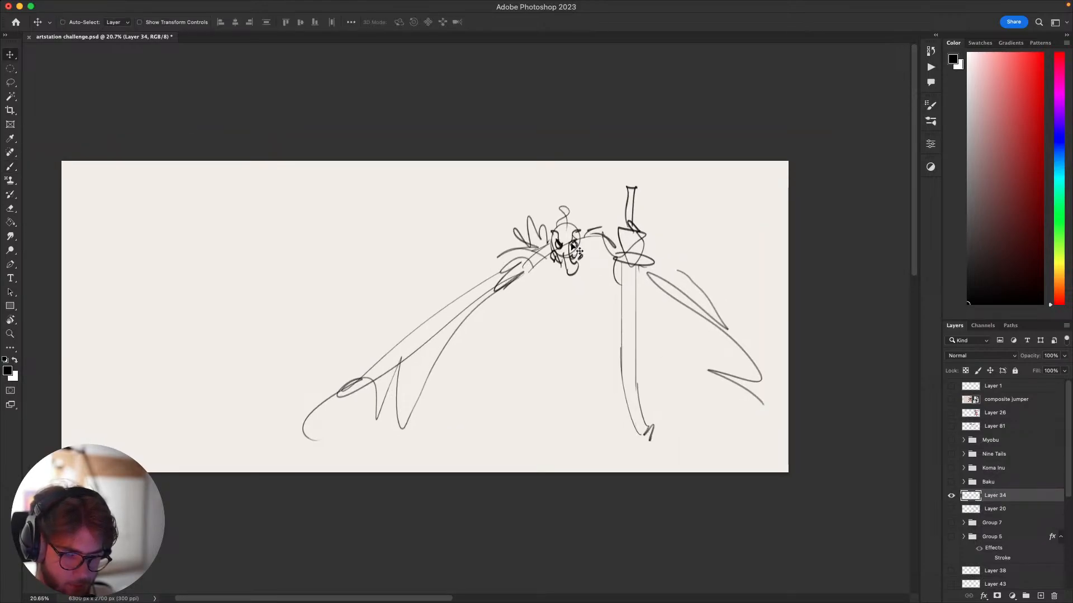
{"action": "left_click_drag", "start_coordinate": [586, 246], "coordinate": [577, 252]}
{"action": "scroll", "coordinate": [571, 253], "scroll_direction": "up", "scroll_amount": 7}
{"action": "scroll", "coordinate": [571, 252], "scroll_direction": "down", "scroll_amount": 6}
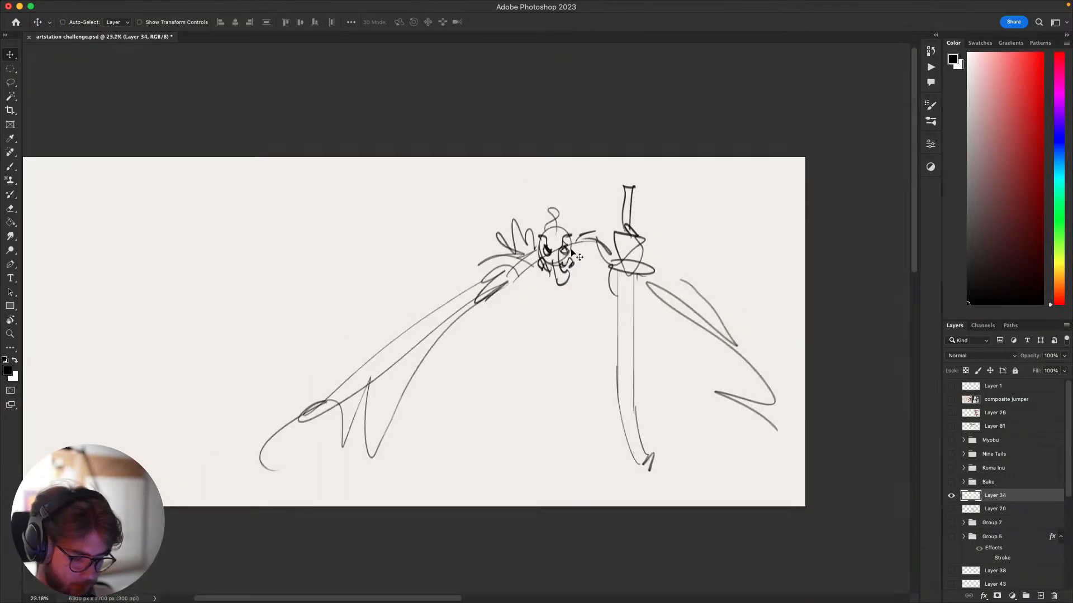
Brush a grinning long-nosed head in side view beside the masked figure's head on Layer 34, undoing misplaced strokes.
{"action": "key", "text": "b"}
{"action": "left_click_drag", "start_coordinate": [627, 317], "coordinate": [672, 327]}
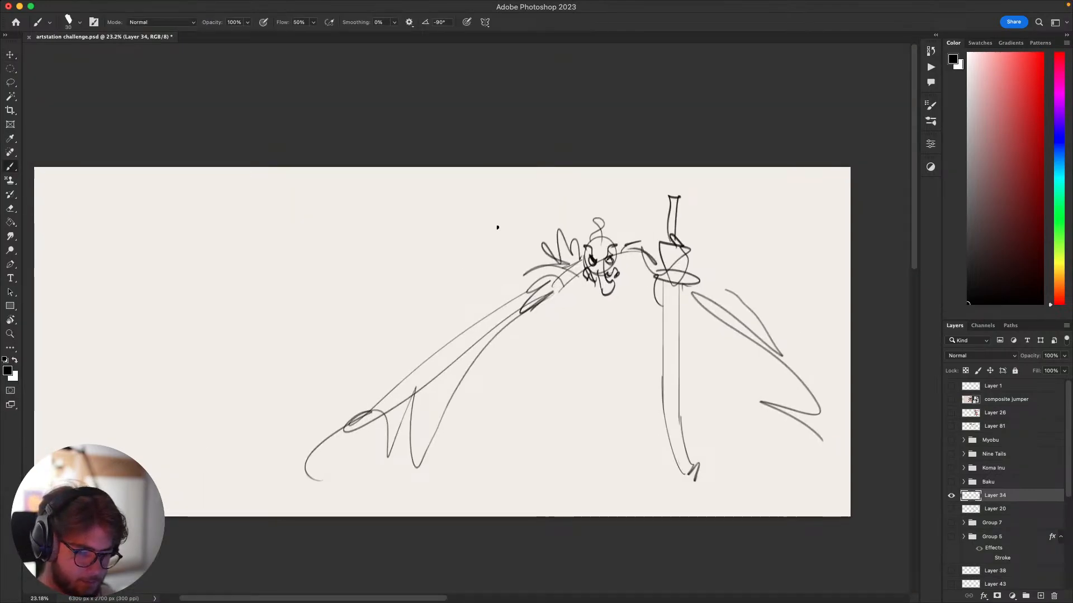
{"action": "mouse_move", "coordinate": [500, 232]}
{"action": "left_mouse_down"}
{"action": "mouse_move", "coordinate": [494, 261]}
{"action": "mouse_move", "coordinate": [446, 273]}
{"action": "left_mouse_up"}
{"action": "mouse_move", "coordinate": [446, 273]}
{"action": "left_mouse_down"}
{"action": "mouse_move", "coordinate": [498, 281]}
{"action": "mouse_move", "coordinate": [499, 257]}
{"action": "mouse_move", "coordinate": [515, 247]}
{"action": "mouse_move", "coordinate": [487, 260]}
{"action": "mouse_move", "coordinate": [489, 228]}
{"action": "mouse_move", "coordinate": [513, 227]}
{"action": "mouse_move", "coordinate": [513, 241]}
{"action": "mouse_move", "coordinate": [539, 234]}
{"action": "mouse_move", "coordinate": [525, 226]}
{"action": "mouse_move", "coordinate": [502, 283]}
{"action": "left_mouse_up"}
{"action": "key", "text": "super+z"}
{"action": "key", "text": "super+z"}
{"action": "mouse_move", "coordinate": [519, 247]}
{"action": "left_mouse_down"}
{"action": "mouse_move", "coordinate": [491, 276]}
{"action": "mouse_move", "coordinate": [513, 273]}
{"action": "mouse_move", "coordinate": [501, 286]}
{"action": "mouse_move", "coordinate": [487, 279]}
{"action": "mouse_move", "coordinate": [500, 274]}
{"action": "mouse_move", "coordinate": [505, 286]}
{"action": "mouse_move", "coordinate": [495, 285]}
{"action": "mouse_move", "coordinate": [511, 273]}
{"action": "mouse_move", "coordinate": [504, 288]}
{"action": "mouse_move", "coordinate": [488, 279]}
{"action": "mouse_move", "coordinate": [502, 297]}
{"action": "left_mouse_up"}
{"action": "key", "text": "super+z"}
{"action": "key", "text": "super+z"}
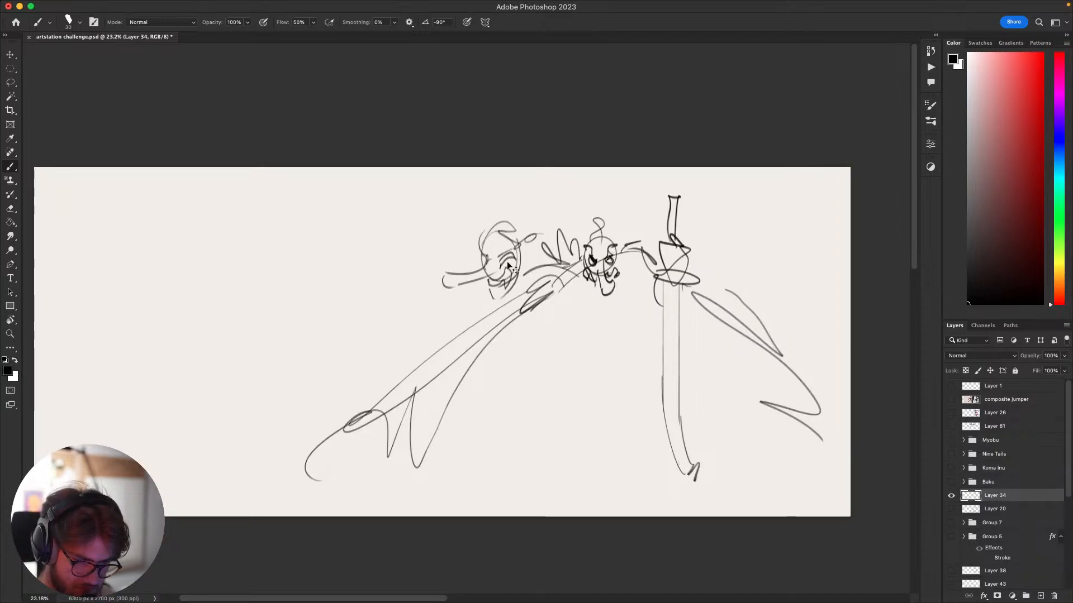
{"action": "mouse_move", "coordinate": [497, 260]}
{"action": "left_mouse_down"}
{"action": "mouse_move", "coordinate": [511, 249]}
{"action": "mouse_move", "coordinate": [476, 277]}
{"action": "mouse_move", "coordinate": [490, 270]}
{"action": "left_mouse_up"}
{"action": "key", "text": "super+z"}
{"action": "key", "text": "super+z"}
{"action": "key", "text": "super+z"}
Examine the Layer 34 sketch, from the new long-nosed head to the masked figure and its outstretched limbs.
{"action": "key", "text": "super+space"}
{"action": "key", "text": "space"}
{"action": "left_click_drag", "start_coordinate": [639, 339], "coordinate": [602, 279]}
{"action": "mouse_move", "coordinate": [714, 341]}
{"action": "left_mouse_down"}
{"action": "mouse_move", "coordinate": [811, 309]}
{"action": "mouse_move", "coordinate": [768, 267]}
{"action": "mouse_move", "coordinate": [776, 354]}
{"action": "mouse_move", "coordinate": [821, 362]}
{"action": "left_mouse_up"}
{"action": "left_click_drag", "start_coordinate": [754, 356], "coordinate": [805, 358]}
{"action": "key", "text": "space"}
{"action": "mouse_move", "coordinate": [767, 390]}
{"action": "left_mouse_down"}
{"action": "mouse_move", "coordinate": [721, 385]}
{"action": "mouse_move", "coordinate": [749, 354]}
{"action": "mouse_move", "coordinate": [795, 385]}
{"action": "mouse_move", "coordinate": [781, 390]}
{"action": "mouse_move", "coordinate": [798, 383]}
{"action": "mouse_move", "coordinate": [755, 424]}
{"action": "mouse_move", "coordinate": [748, 403]}
{"action": "mouse_move", "coordinate": [767, 393]}
{"action": "left_mouse_up"}
{"action": "key", "text": "space"}
{"action": "key", "text": "space"}
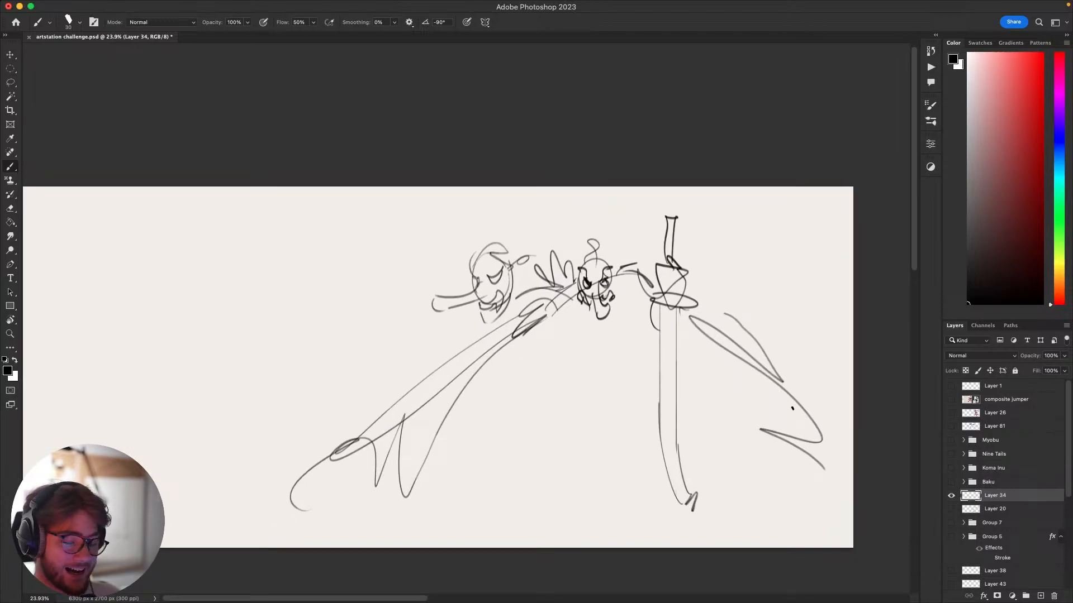
{"action": "key", "text": "space"}
{"action": "mouse_move", "coordinate": [816, 362]}
{"action": "left_mouse_down"}
{"action": "mouse_move", "coordinate": [836, 337]}
{"action": "mouse_move", "coordinate": [793, 307]}
{"action": "left_mouse_up"}
{"action": "key", "text": "space"}
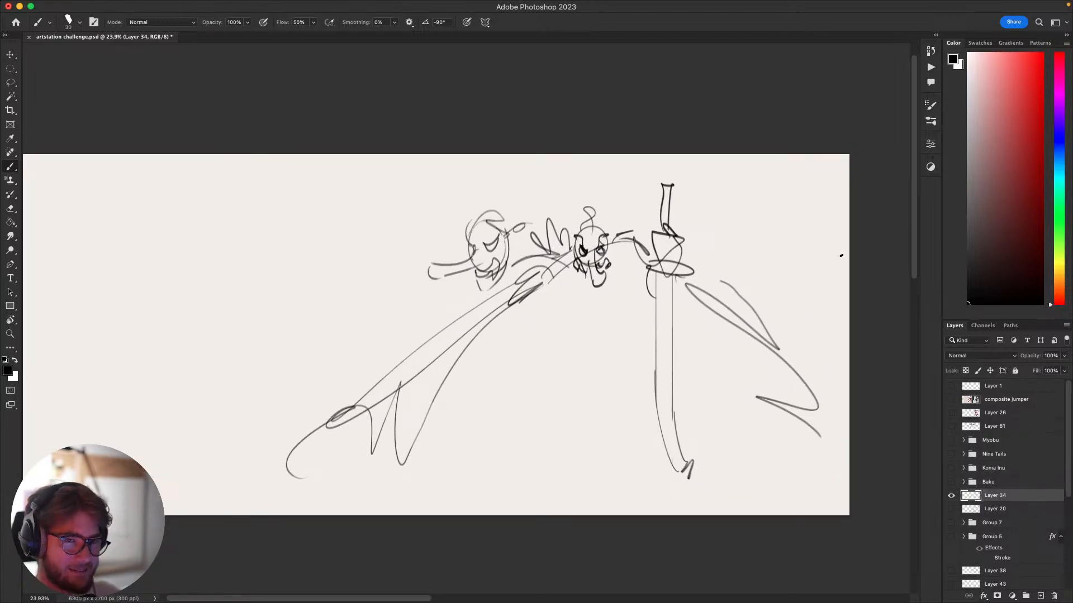
{"action": "mouse_move", "coordinate": [759, 361]}
{"action": "left_mouse_down"}
{"action": "mouse_move", "coordinate": [777, 349]}
{"action": "mouse_move", "coordinate": [745, 441]}
{"action": "mouse_move", "coordinate": [758, 433]}
{"action": "left_mouse_up"}
{"action": "mouse_move", "coordinate": [738, 383]}
{"action": "left_mouse_down"}
{"action": "mouse_move", "coordinate": [768, 385]}
{"action": "mouse_move", "coordinate": [815, 335]}
{"action": "mouse_move", "coordinate": [808, 327]}
{"action": "left_mouse_up"}
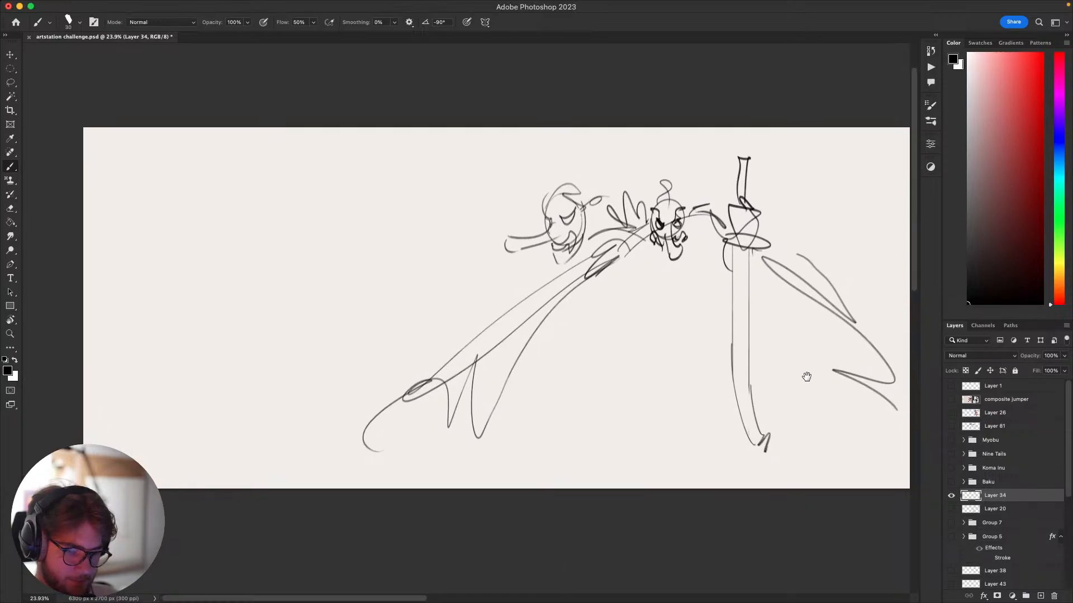
{"action": "mouse_move", "coordinate": [806, 377]}
{"action": "left_mouse_down"}
{"action": "mouse_move", "coordinate": [790, 383]}
{"action": "mouse_move", "coordinate": [797, 395]}
{"action": "mouse_move", "coordinate": [771, 358]}
{"action": "mouse_move", "coordinate": [772, 382]}
{"action": "left_mouse_up"}
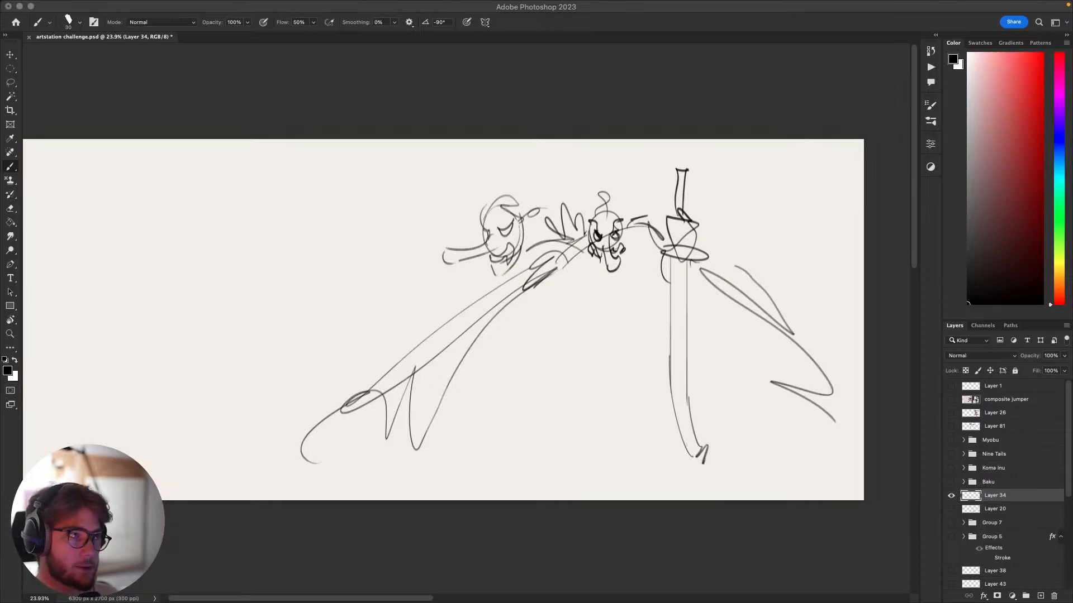
Hide Layer 34 and review the Baku, Nine Tails and Myobu sheets one at a time, hiding each again.
{"action": "left_click", "coordinate": [606, 246]}
{"action": "left_click", "coordinate": [951, 496]}
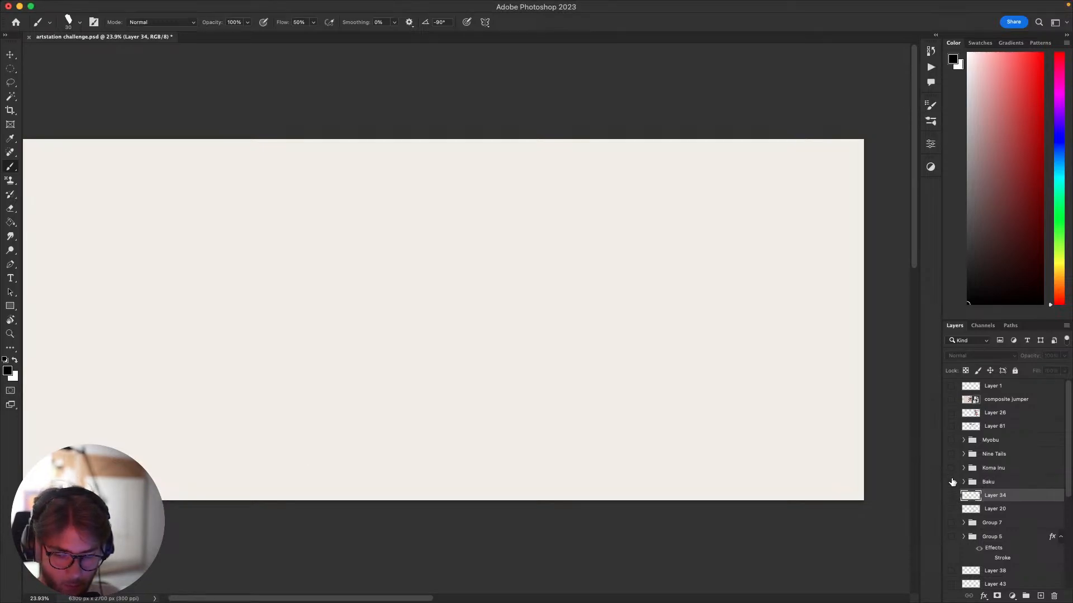
{"action": "left_click", "coordinate": [951, 481]}
{"action": "left_click_drag", "start_coordinate": [533, 359], "coordinate": [615, 343]}
{"action": "key", "text": "v"}
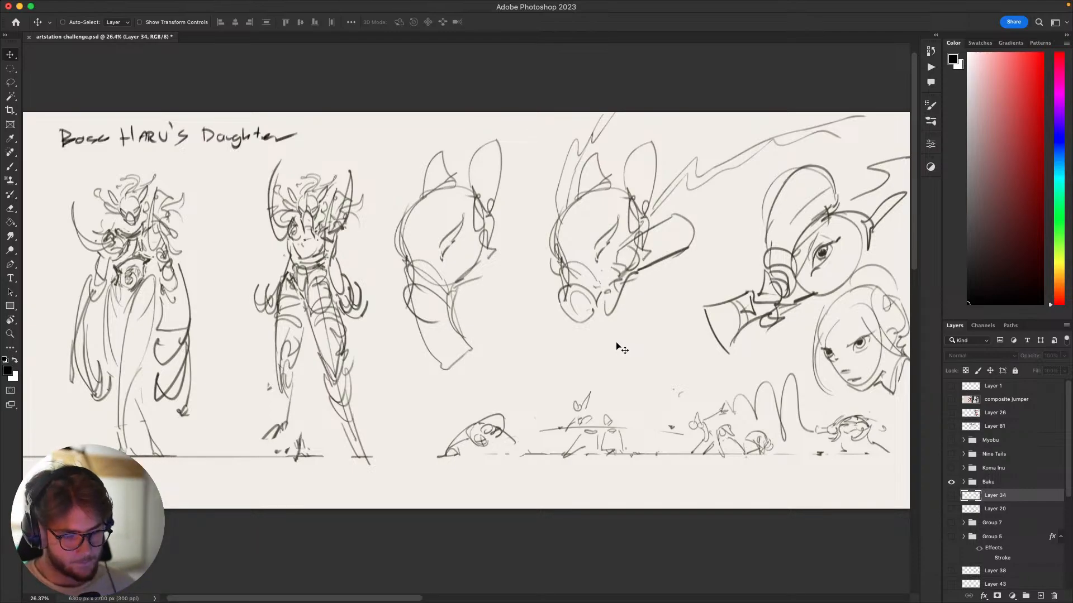
{"action": "left_click", "coordinate": [951, 481]}
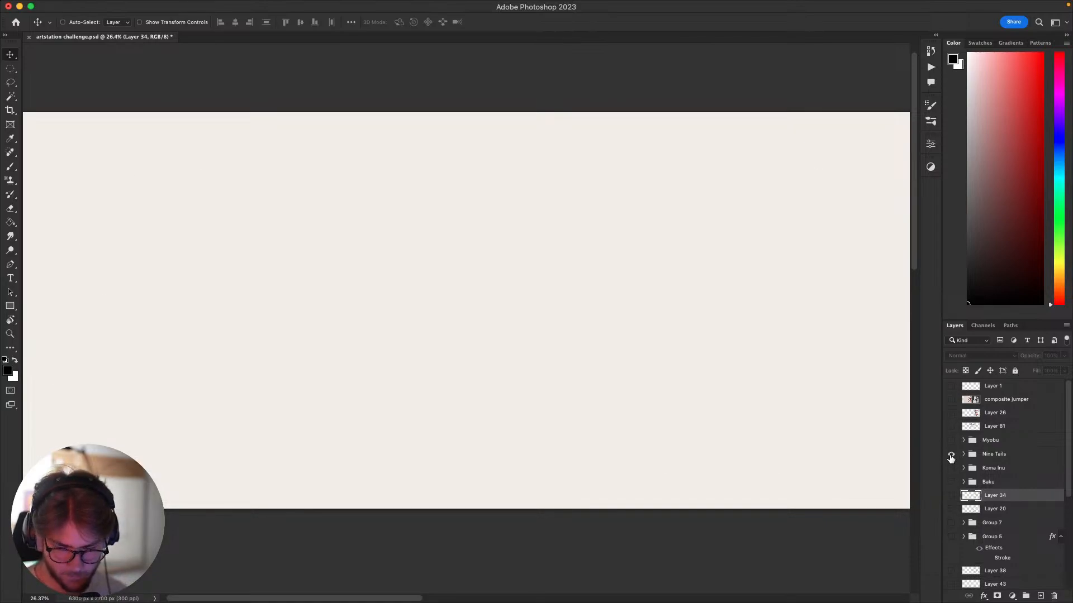
{"action": "left_click", "coordinate": [951, 453]}
{"action": "left_click", "coordinate": [951, 455]}
{"action": "left_click", "coordinate": [951, 440]}
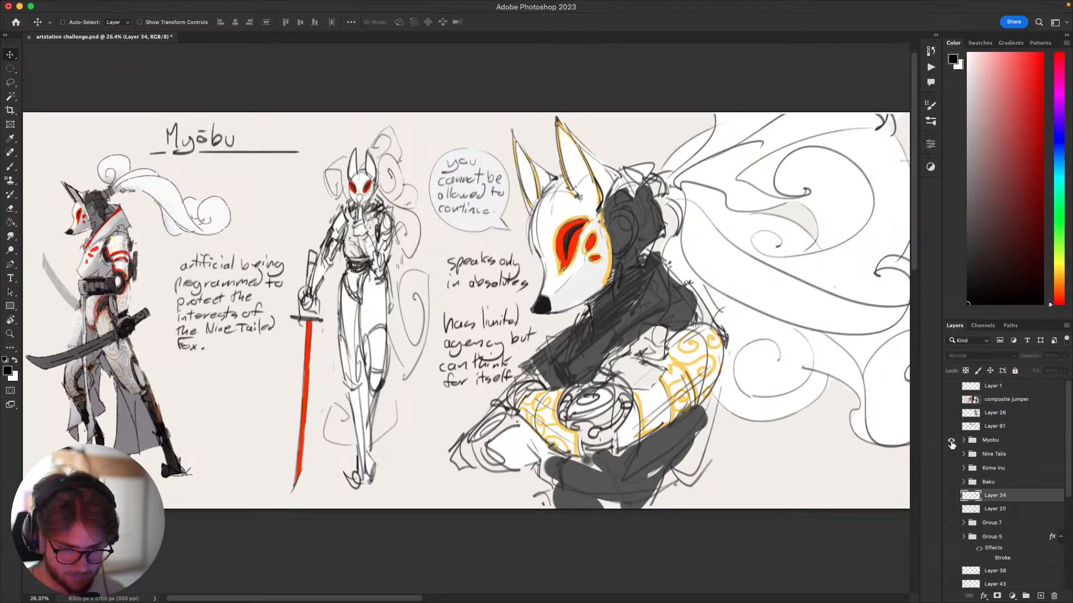
{"action": "left_click", "coordinate": [951, 440]}
Review the Conflict notes on Layer 81, undo a stray brush stroke beside the clan diagram, and hide the layer.
{"action": "left_click", "coordinate": [950, 426]}
{"action": "scroll", "coordinate": [773, 423], "scroll_direction": "right", "scroll_amount": 2}
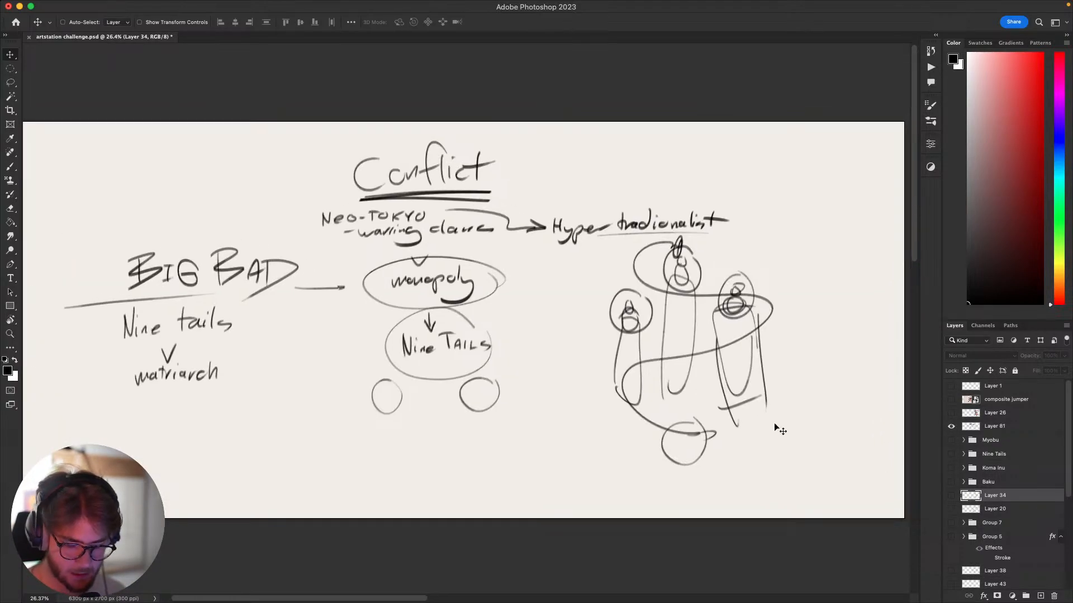
{"action": "key", "text": "b"}
{"action": "scroll", "coordinate": [776, 425], "scroll_direction": "down", "scroll_amount": 1}
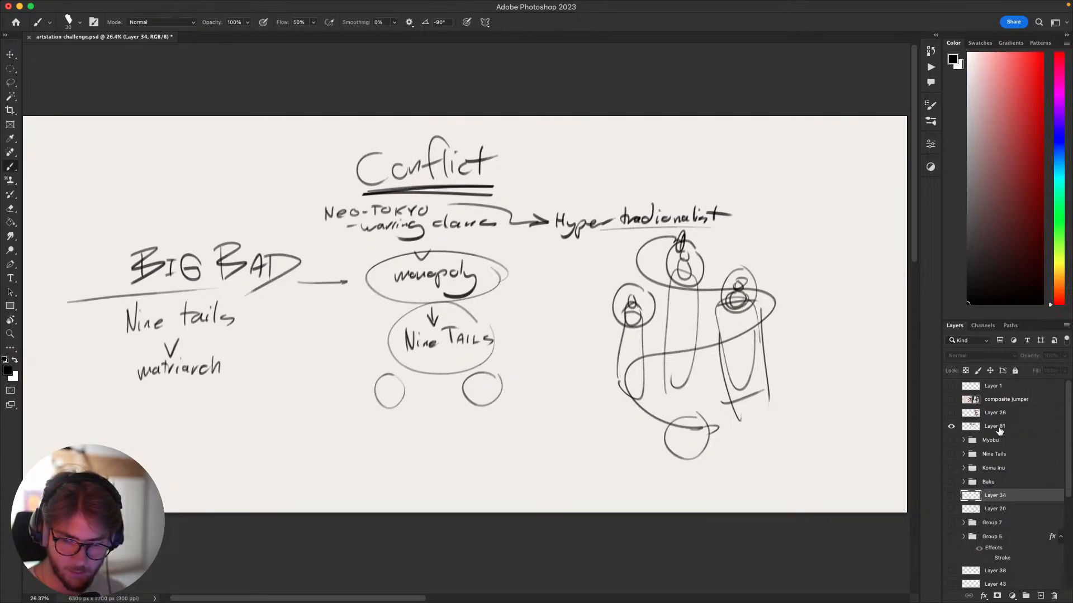
{"action": "left_click", "coordinate": [997, 427]}
{"action": "left_click_drag", "start_coordinate": [784, 411], "coordinate": [792, 438]}
{"action": "key", "text": "ctrl+z"}
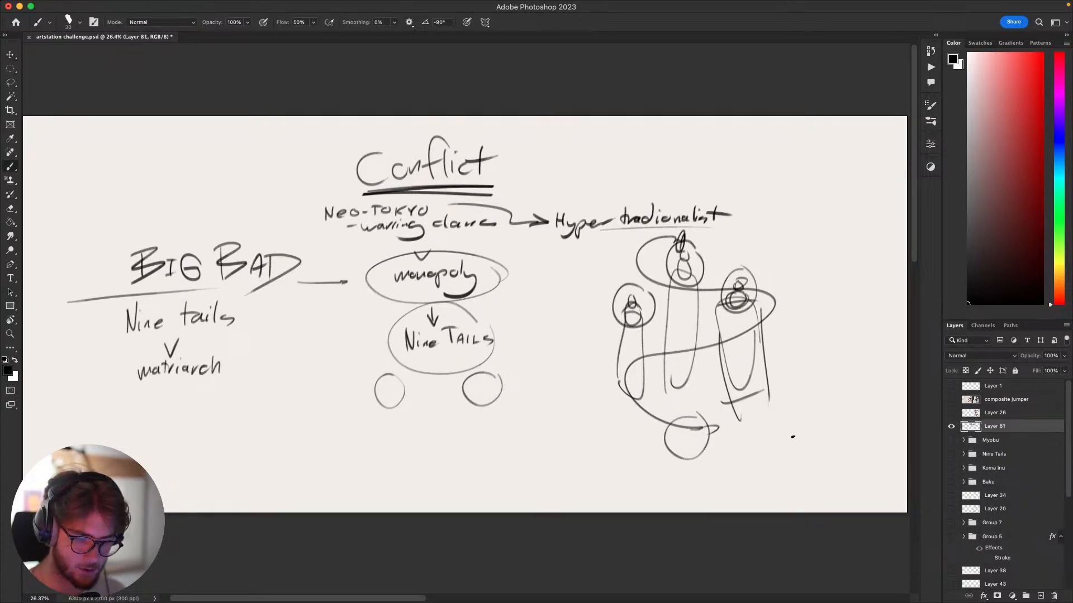
{"action": "scroll", "coordinate": [793, 437], "scroll_direction": "down", "scroll_amount": 3}
{"action": "scroll", "coordinate": [870, 491], "scroll_direction": "right", "scroll_amount": 2}
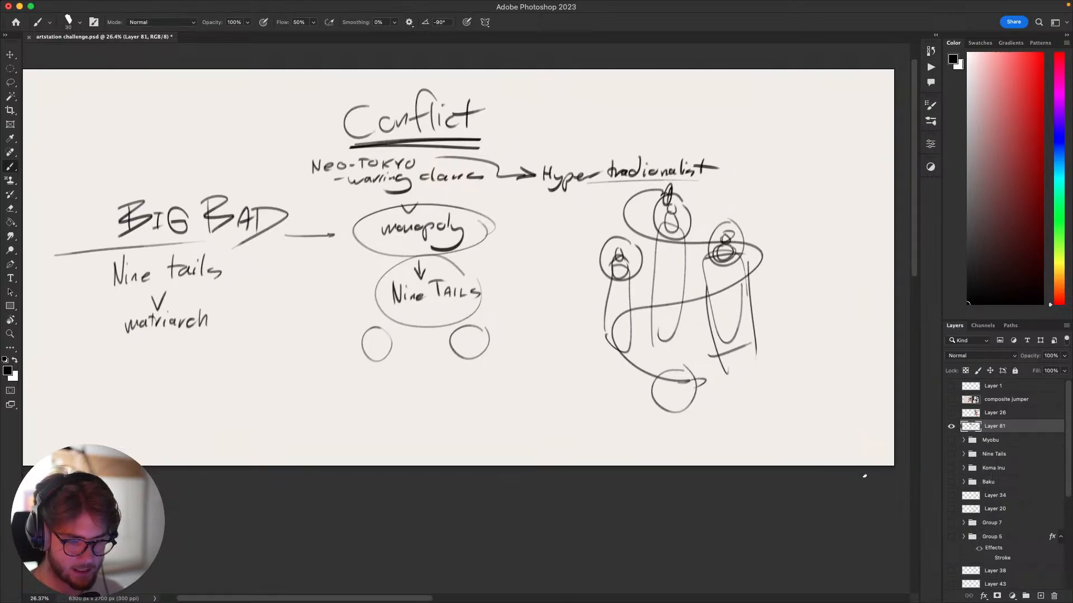
{"action": "left_click", "coordinate": [951, 427]}
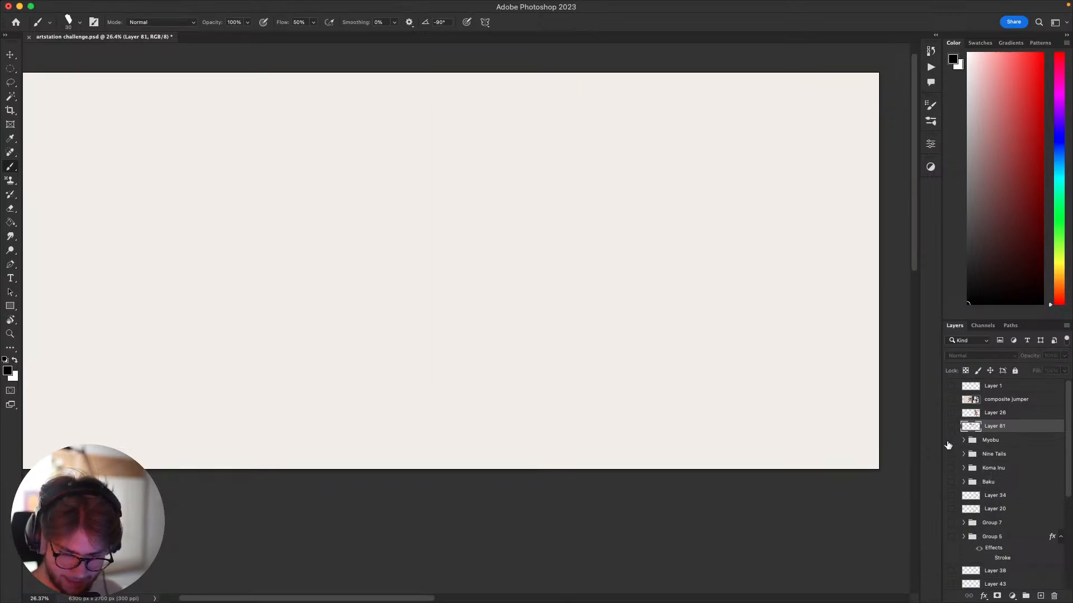
Glance at the Nine Tails sheet and hide it, and show Layer 34 as the active layer.
{"action": "left_click", "coordinate": [951, 454]}
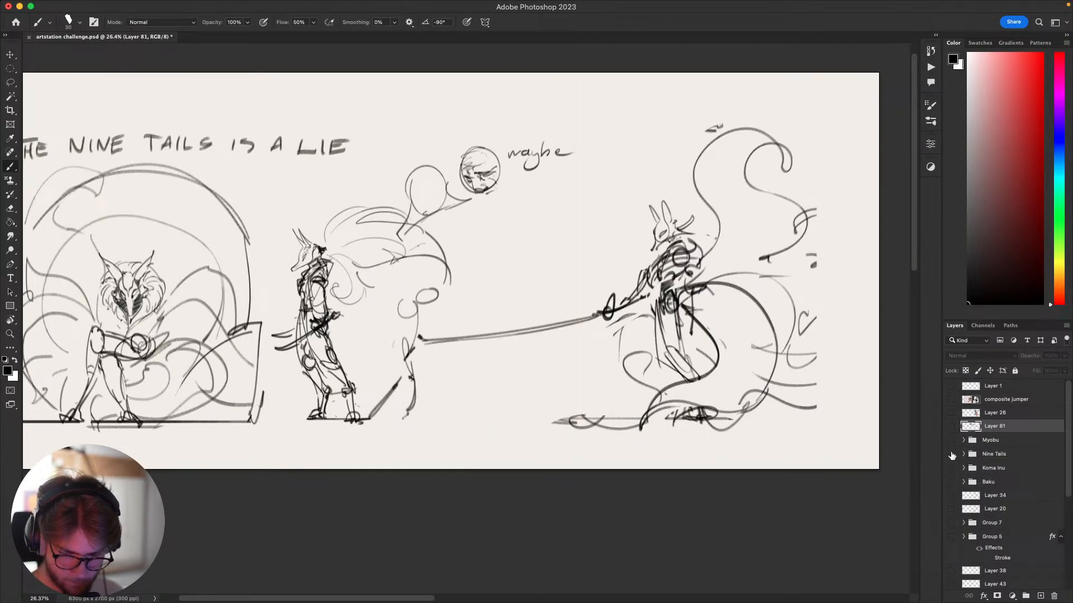
{"action": "left_click", "coordinate": [950, 454]}
{"action": "left_click", "coordinate": [951, 495]}
{"action": "scroll", "coordinate": [793, 396], "scroll_direction": "left", "scroll_amount": 5}
{"action": "scroll", "coordinate": [793, 395], "scroll_direction": "up", "scroll_amount": 2}
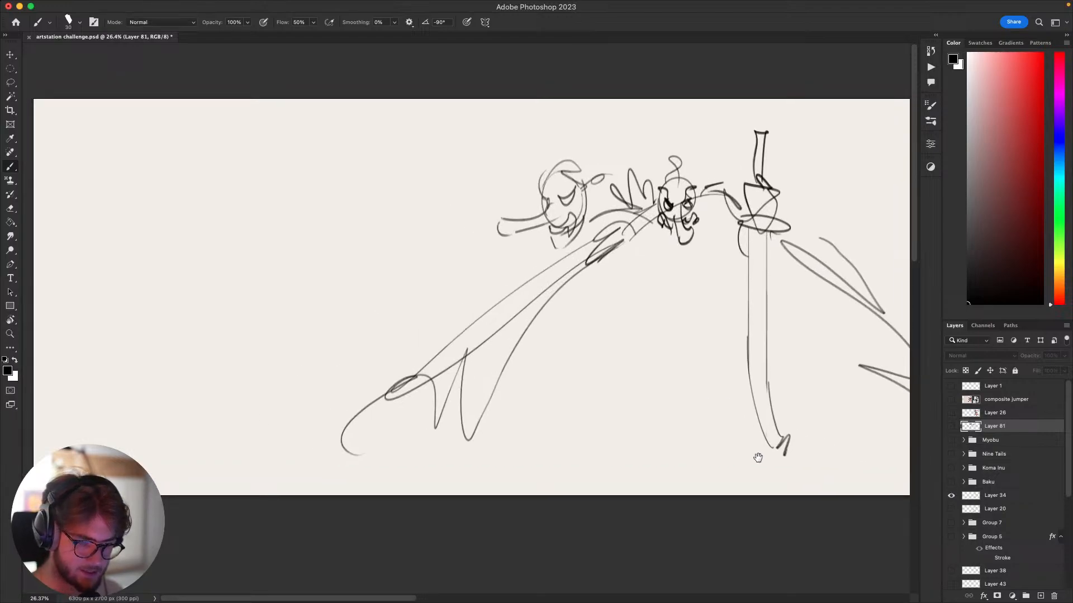
{"action": "left_click", "coordinate": [400, 270]}
{"action": "key", "text": "Return"}
{"action": "left_click", "coordinate": [994, 495]}
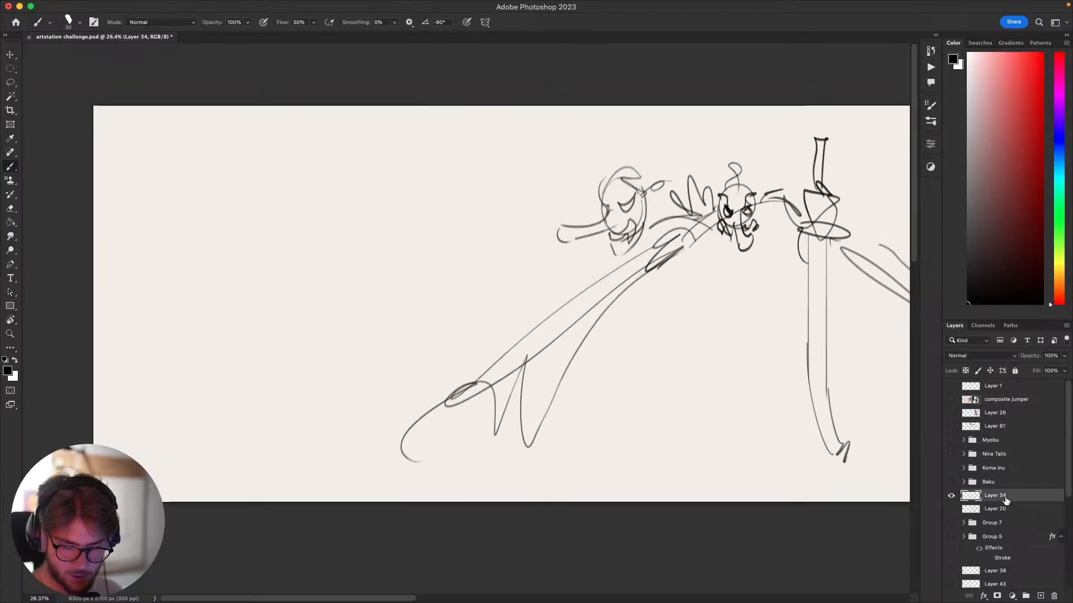
Sketch a smiling face with heavy brows and a tall curved hat in the empty space beside the long-nosed head, undoing misplaced strokes.
{"action": "mouse_move", "coordinate": [368, 239]}
{"action": "left_mouse_down"}
{"action": "mouse_move", "coordinate": [376, 220]}
{"action": "mouse_move", "coordinate": [433, 195]}
{"action": "mouse_move", "coordinate": [412, 232]}
{"action": "mouse_move", "coordinate": [375, 241]}
{"action": "left_mouse_up"}
{"action": "key", "text": "super+z"}
{"action": "mouse_move", "coordinate": [415, 207]}
{"action": "left_mouse_down"}
{"action": "mouse_move", "coordinate": [402, 239]}
{"action": "mouse_move", "coordinate": [436, 223]}
{"action": "mouse_move", "coordinate": [423, 221]}
{"action": "left_mouse_up"}
{"action": "key", "text": "super+z"}
{"action": "key", "text": "super+z"}
{"action": "key", "text": "super+z"}
{"action": "mouse_move", "coordinate": [376, 247]}
{"action": "left_mouse_down"}
{"action": "mouse_move", "coordinate": [434, 207]}
{"action": "mouse_move", "coordinate": [368, 239]}
{"action": "mouse_move", "coordinate": [387, 203]}
{"action": "mouse_move", "coordinate": [429, 213]}
{"action": "mouse_move", "coordinate": [397, 197]}
{"action": "mouse_move", "coordinate": [377, 215]}
{"action": "mouse_move", "coordinate": [361, 154]}
{"action": "mouse_move", "coordinate": [350, 152]}
{"action": "mouse_move", "coordinate": [347, 173]}
{"action": "left_mouse_up"}
{"action": "key", "text": "super+z"}
{"action": "key", "text": "super+z"}
{"action": "key", "text": "super+z"}
{"action": "key", "text": "super+z"}
{"action": "key", "text": "super+z"}
{"action": "mouse_move", "coordinate": [351, 167]}
{"action": "left_mouse_down"}
{"action": "mouse_move", "coordinate": [377, 214]}
{"action": "mouse_move", "coordinate": [412, 190]}
{"action": "mouse_move", "coordinate": [390, 193]}
{"action": "mouse_move", "coordinate": [402, 239]}
{"action": "mouse_move", "coordinate": [371, 241]}
{"action": "mouse_move", "coordinate": [375, 252]}
{"action": "mouse_move", "coordinate": [378, 240]}
{"action": "mouse_move", "coordinate": [376, 252]}
{"action": "mouse_move", "coordinate": [365, 234]}
{"action": "mouse_move", "coordinate": [384, 278]}
{"action": "left_mouse_up"}
{"action": "key", "text": "super+z"}
{"action": "key", "text": "super+z"}
{"action": "mouse_move", "coordinate": [422, 248]}
{"action": "left_mouse_down"}
{"action": "mouse_move", "coordinate": [399, 259]}
{"action": "mouse_move", "coordinate": [414, 263]}
{"action": "mouse_move", "coordinate": [399, 267]}
{"action": "mouse_move", "coordinate": [402, 281]}
{"action": "left_mouse_up"}
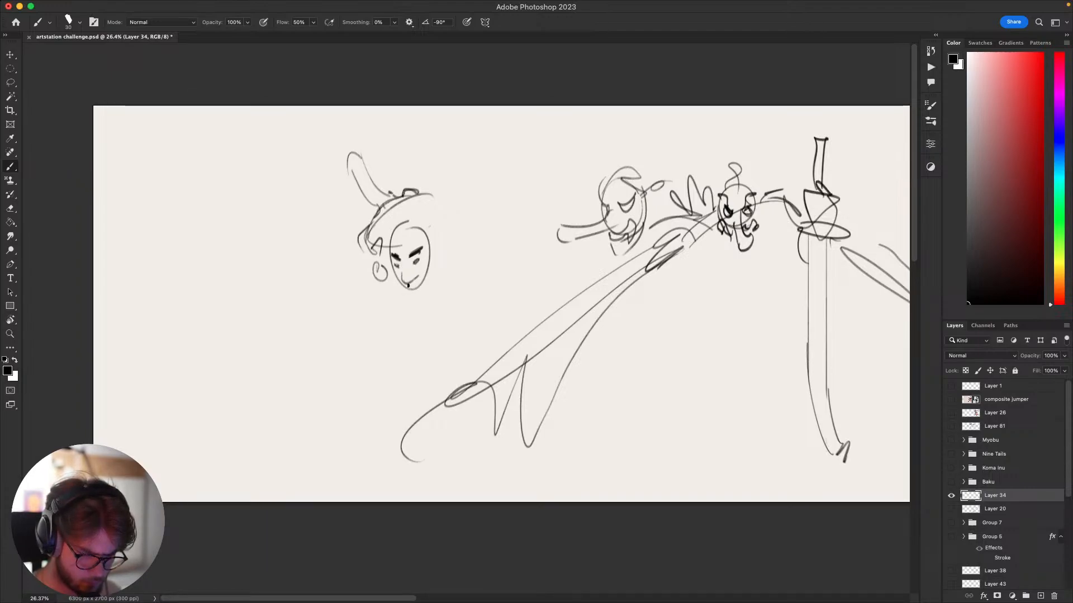
Extend the hatted face's jaw to a pointed chin and add small dark marks on both sides of it.
{"action": "left_click_drag", "start_coordinate": [395, 277], "coordinate": [419, 301]}
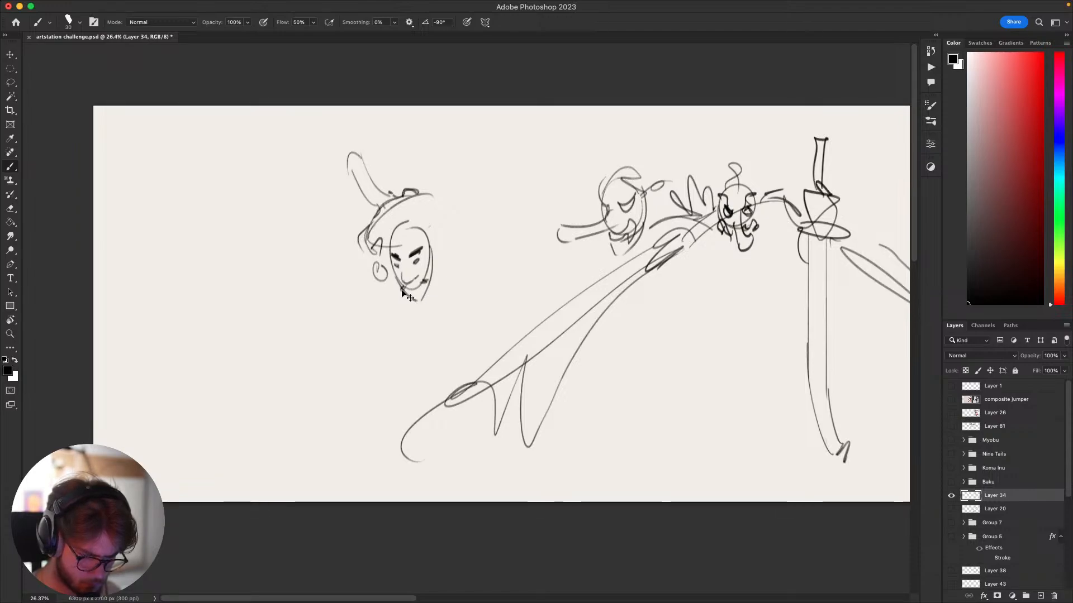
{"action": "left_click_drag", "start_coordinate": [407, 286], "coordinate": [426, 295]}
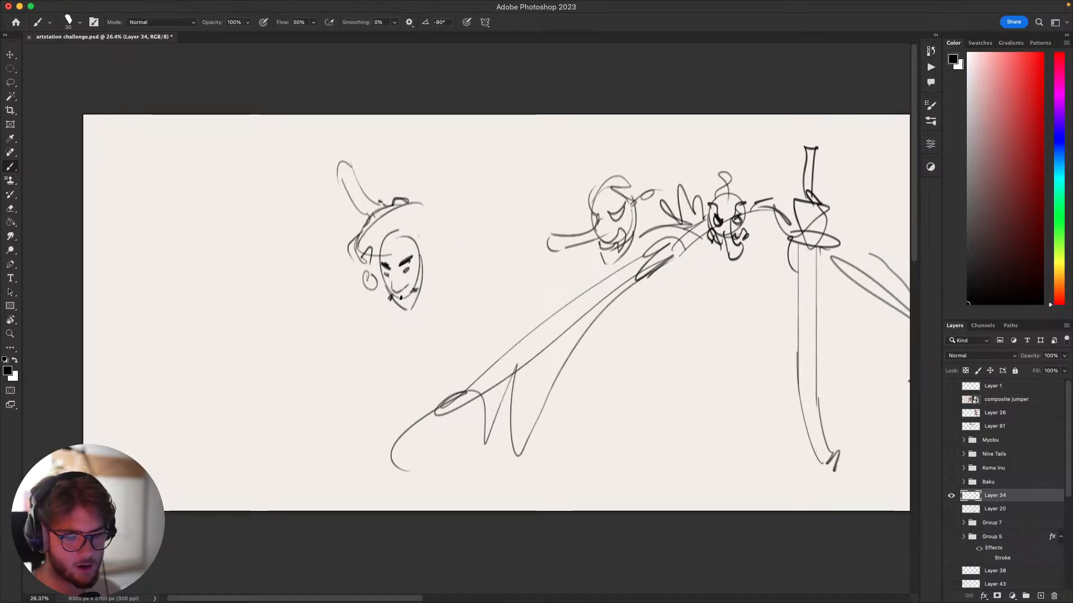
{"action": "left_click_drag", "start_coordinate": [383, 373], "coordinate": [358, 381]}
{"action": "left_click_drag", "start_coordinate": [811, 387], "coordinate": [797, 362]}
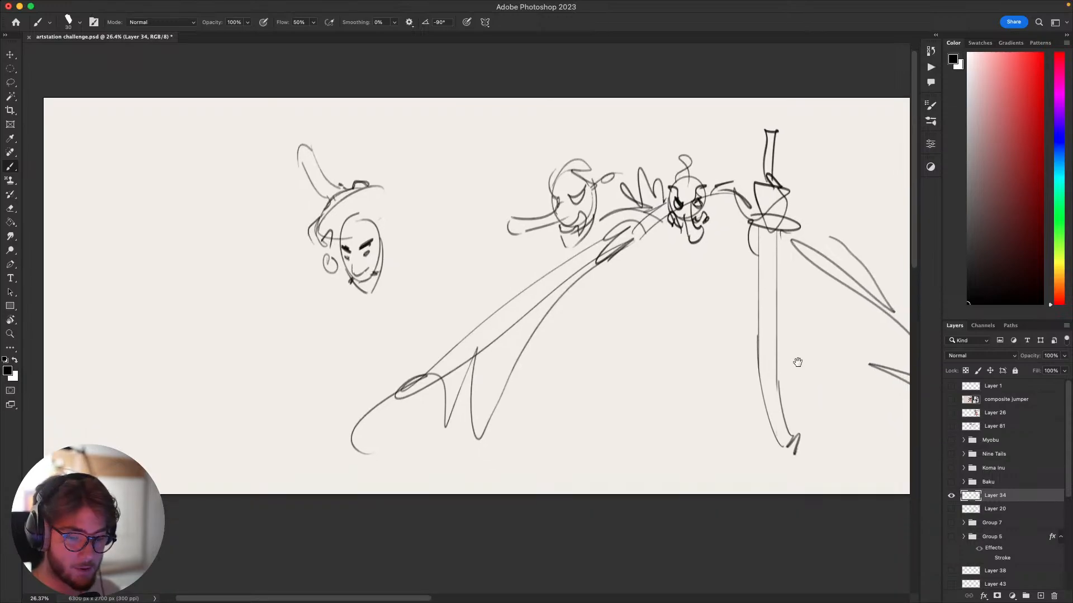
{"action": "left_click_drag", "start_coordinate": [782, 435], "coordinate": [725, 423]}
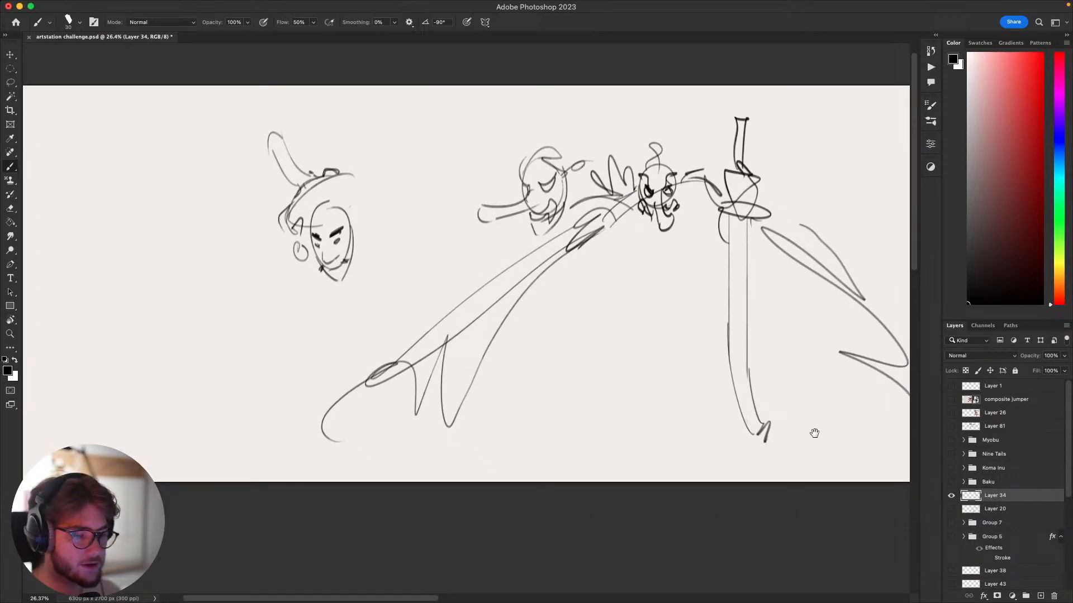
{"action": "left_click_drag", "start_coordinate": [787, 444], "coordinate": [799, 401]}
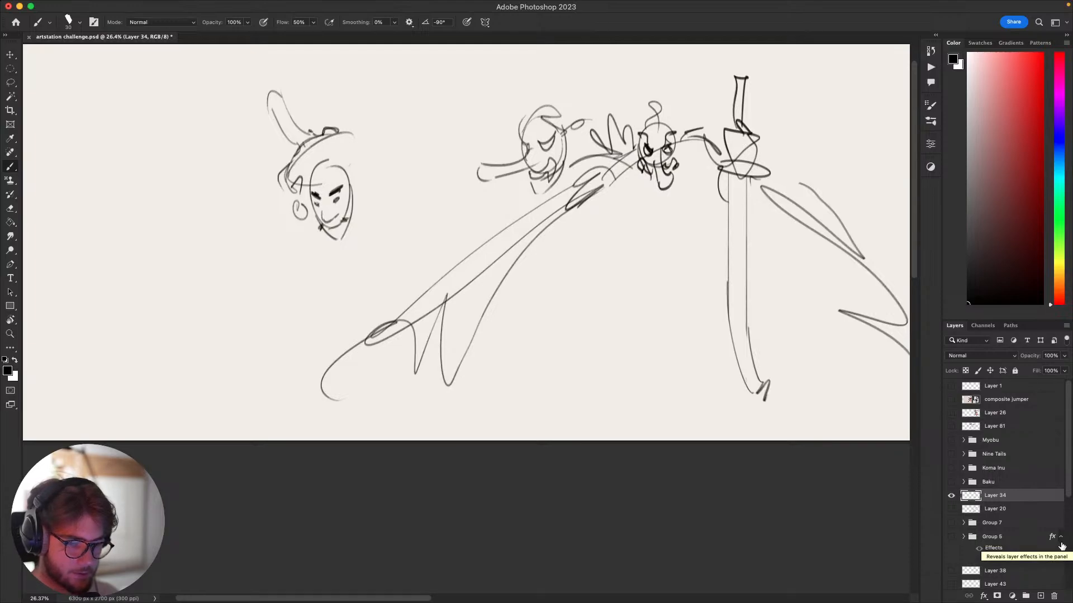
{"action": "left_click_drag", "start_coordinate": [680, 371], "coordinate": [771, 439]}
{"action": "key", "text": "super+z"}
{"action": "left_click_drag", "start_coordinate": [641, 428], "coordinate": [727, 491]}
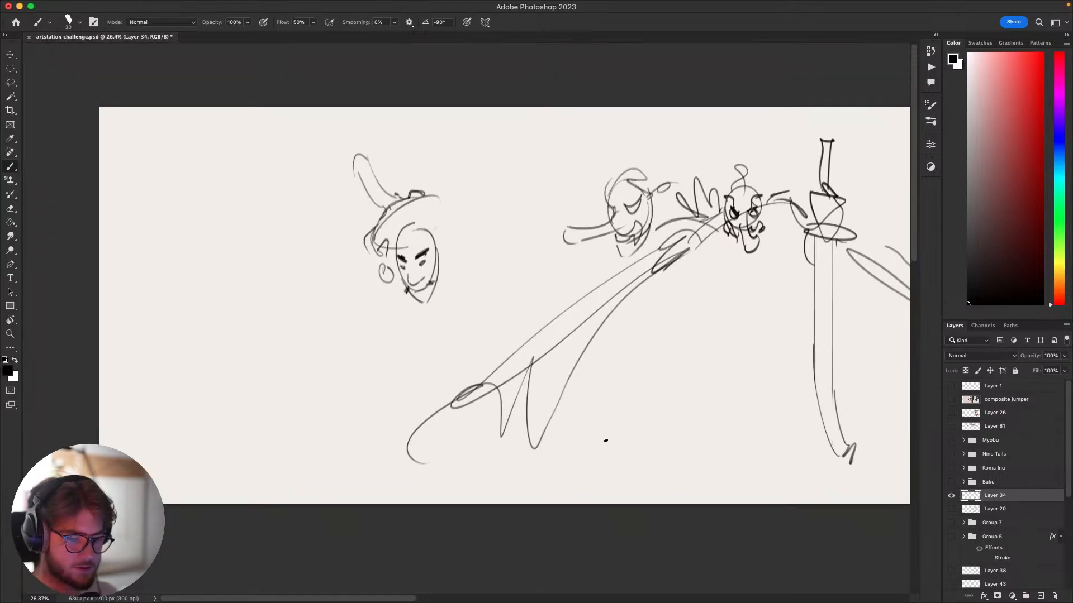
{"action": "key", "text": "e"}
{"action": "key", "text": "b"}
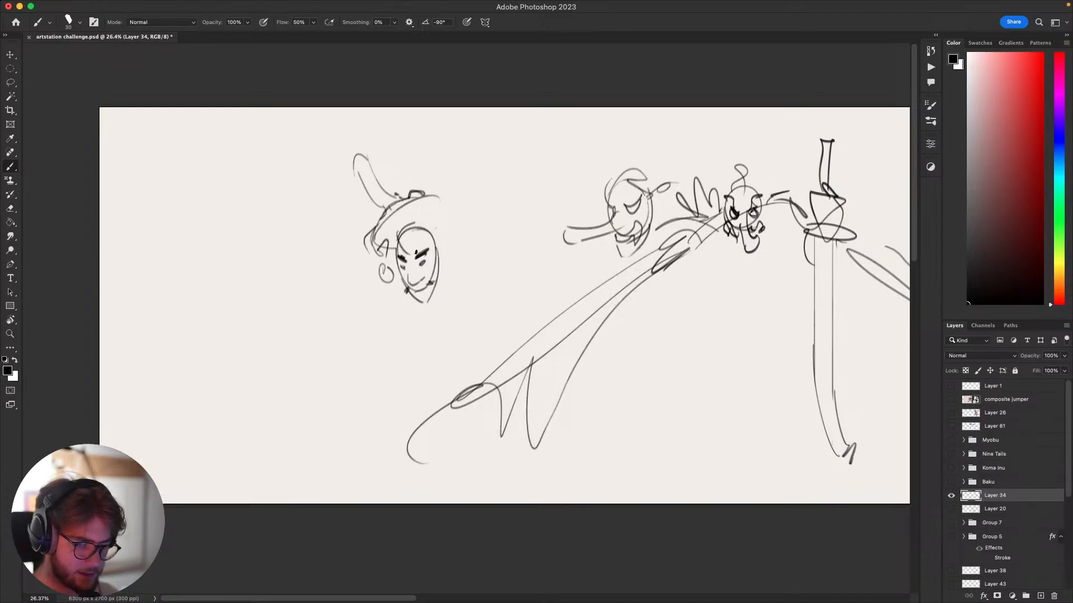
Sketch the hairline and forehead hair framing the hatted character's face on Layer 34.
{"action": "mouse_move", "coordinate": [403, 243]}
{"action": "left_mouse_down"}
{"action": "mouse_move", "coordinate": [456, 238]}
{"action": "mouse_move", "coordinate": [442, 242]}
{"action": "mouse_move", "coordinate": [452, 234]}
{"action": "mouse_move", "coordinate": [434, 217]}
{"action": "mouse_move", "coordinate": [401, 236]}
{"action": "left_mouse_up"}
{"action": "key", "text": "super+z"}
{"action": "key", "text": "super+z"}
{"action": "mouse_move", "coordinate": [418, 217]}
{"action": "left_mouse_down"}
{"action": "mouse_move", "coordinate": [449, 242]}
{"action": "mouse_move", "coordinate": [437, 221]}
{"action": "left_mouse_up"}
{"action": "key", "text": "super+z"}
{"action": "key", "text": "super+z"}
Sketch the hatted character's ear, side hair and narrowed jawline, undoing the unwanted strokes.
{"action": "mouse_move", "coordinate": [450, 223]}
{"action": "left_mouse_down"}
{"action": "mouse_move", "coordinate": [420, 223]}
{"action": "mouse_move", "coordinate": [391, 243]}
{"action": "mouse_move", "coordinate": [448, 249]}
{"action": "mouse_move", "coordinate": [444, 263]}
{"action": "left_mouse_up"}
{"action": "mouse_move", "coordinate": [447, 255]}
{"action": "left_mouse_down"}
{"action": "mouse_move", "coordinate": [443, 279]}
{"action": "mouse_move", "coordinate": [401, 276]}
{"action": "mouse_move", "coordinate": [418, 314]}
{"action": "mouse_move", "coordinate": [436, 294]}
{"action": "mouse_move", "coordinate": [414, 349]}
{"action": "left_mouse_up"}
{"action": "key", "text": "super+z"}
{"action": "key", "text": "super+z"}
{"action": "key", "text": "super+z"}
{"action": "key", "text": "super+z"}
{"action": "key", "text": "super+z"}
{"action": "key", "text": "super+z"}
{"action": "key", "text": "super+z"}
{"action": "key", "text": "super+z"}
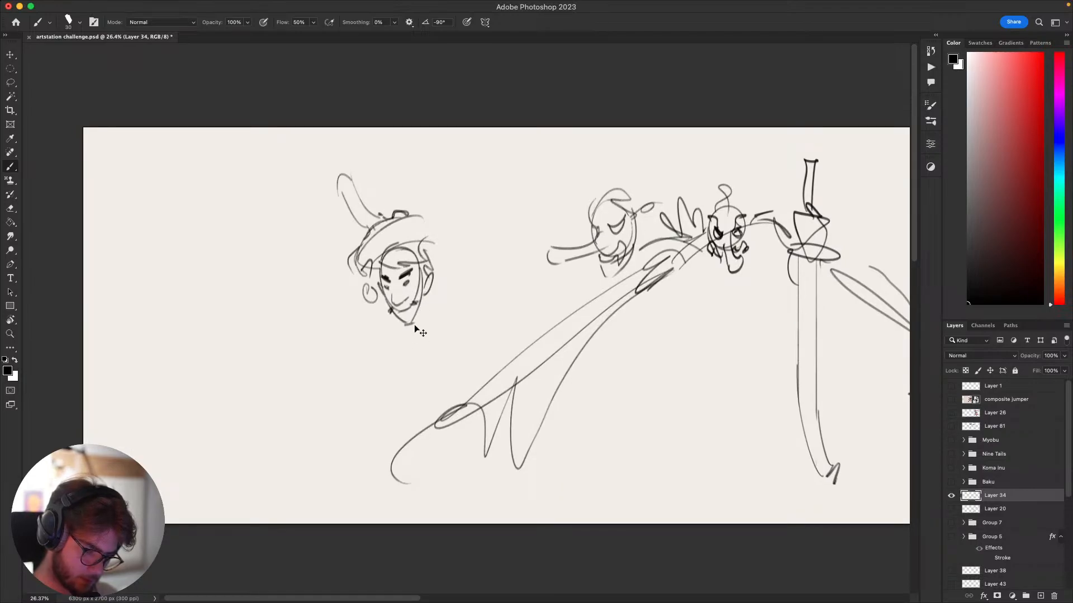
Sketch the hatted character's neck and a sloping shoulder line beneath the jaw.
{"action": "mouse_move", "coordinate": [423, 306]}
{"action": "left_mouse_down"}
{"action": "mouse_move", "coordinate": [415, 354]}
{"action": "mouse_move", "coordinate": [427, 305]}
{"action": "mouse_move", "coordinate": [434, 344]}
{"action": "mouse_move", "coordinate": [463, 317]}
{"action": "mouse_move", "coordinate": [430, 367]}
{"action": "left_mouse_up"}
{"action": "key", "text": "super+z"}
{"action": "key", "text": "super+z"}
{"action": "key", "text": "space"}
{"action": "mouse_move", "coordinate": [367, 416]}
{"action": "left_mouse_down"}
{"action": "mouse_move", "coordinate": [420, 274]}
{"action": "mouse_move", "coordinate": [384, 331]}
{"action": "mouse_move", "coordinate": [448, 275]}
{"action": "mouse_move", "coordinate": [431, 398]}
{"action": "left_mouse_up"}
{"action": "left_click_drag", "start_coordinate": [340, 269], "coordinate": [372, 274]}
{"action": "key", "text": "super+z"}
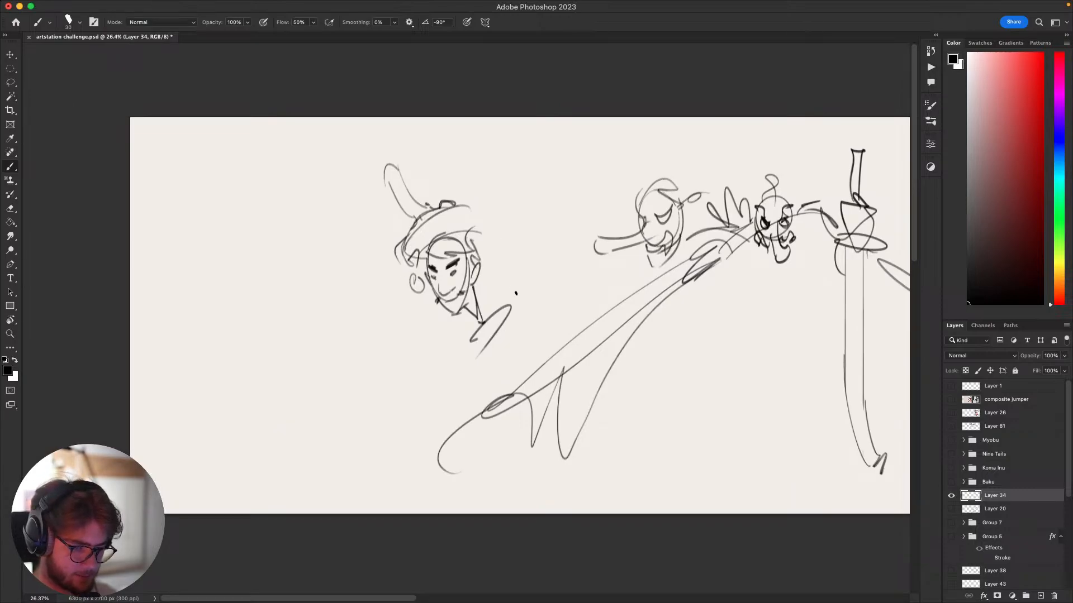
Sketch a vertical sword handle beside the hatted head, with an angular collar at its base and a curved top.
{"action": "key", "text": "space"}
{"action": "mouse_move", "coordinate": [556, 247]}
{"action": "left_mouse_down"}
{"action": "mouse_move", "coordinate": [532, 236]}
{"action": "mouse_move", "coordinate": [547, 245]}
{"action": "mouse_move", "coordinate": [526, 264]}
{"action": "left_mouse_up"}
{"action": "mouse_move", "coordinate": [534, 238]}
{"action": "left_mouse_down"}
{"action": "mouse_move", "coordinate": [526, 260]}
{"action": "mouse_move", "coordinate": [559, 250]}
{"action": "left_mouse_up"}
{"action": "mouse_move", "coordinate": [527, 264]}
{"action": "left_mouse_down"}
{"action": "mouse_move", "coordinate": [561, 254]}
{"action": "mouse_move", "coordinate": [531, 260]}
{"action": "mouse_move", "coordinate": [550, 284]}
{"action": "left_mouse_up"}
{"action": "key", "text": "super+z"}
{"action": "key", "text": "super+z"}
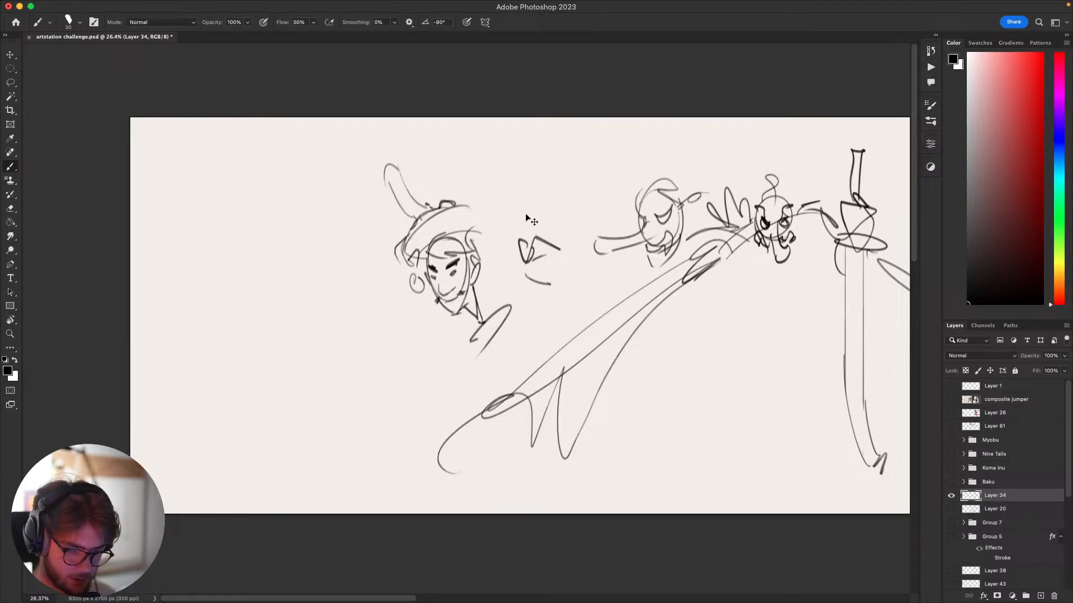
{"action": "key", "text": "super+z"}
{"action": "mouse_move", "coordinate": [528, 164]}
{"action": "left_mouse_down"}
{"action": "mouse_move", "coordinate": [565, 168]}
{"action": "mouse_move", "coordinate": [561, 158]}
{"action": "mouse_move", "coordinate": [547, 167]}
{"action": "mouse_move", "coordinate": [547, 225]}
{"action": "left_mouse_up"}
{"action": "key", "text": "super+z"}
{"action": "left_click_drag", "start_coordinate": [544, 173], "coordinate": [542, 238]}
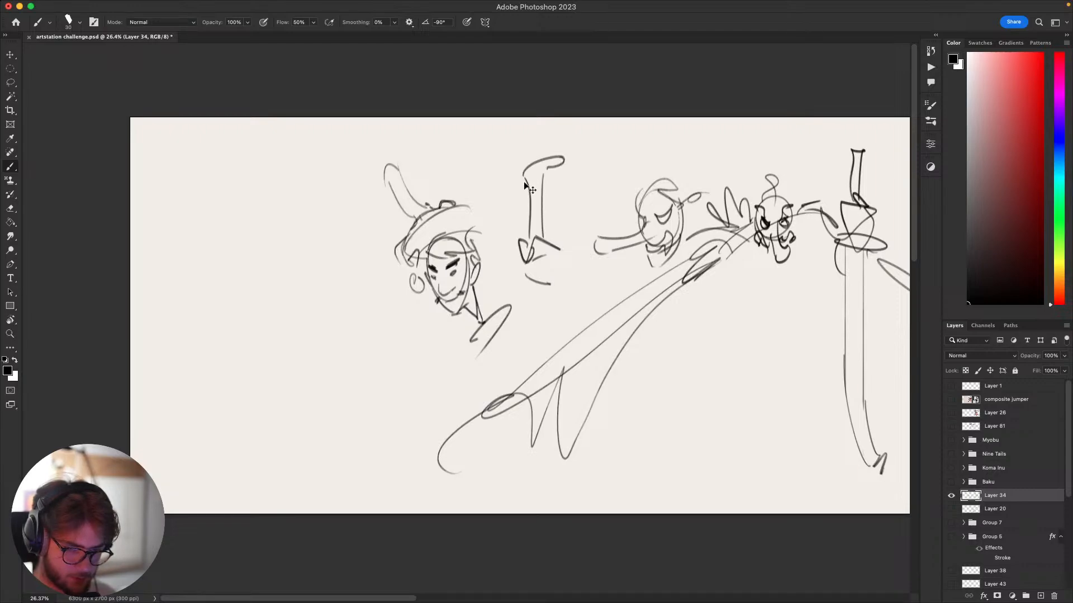
Add grip bands to the new sword handle and a rounded pommel with small accent strokes above it.
{"action": "left_click_drag", "start_coordinate": [525, 175], "coordinate": [547, 167]}
{"action": "mouse_move", "coordinate": [528, 178]}
{"action": "left_mouse_down"}
{"action": "mouse_move", "coordinate": [547, 171]}
{"action": "mouse_move", "coordinate": [541, 215]}
{"action": "left_mouse_up"}
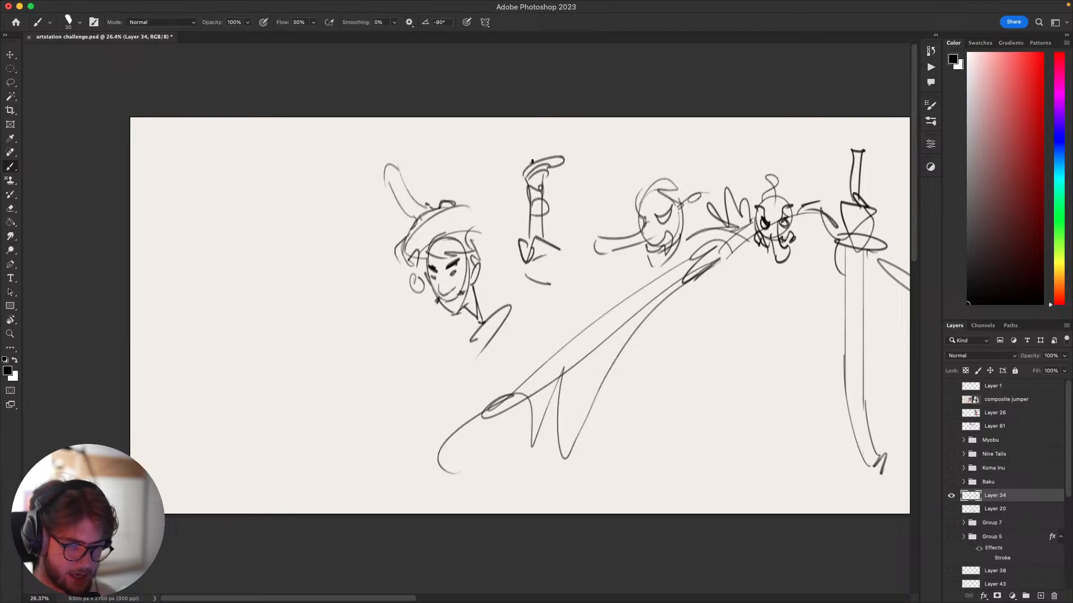
{"action": "mouse_move", "coordinate": [533, 161]}
{"action": "left_mouse_down"}
{"action": "mouse_move", "coordinate": [541, 134]}
{"action": "mouse_move", "coordinate": [548, 150]}
{"action": "left_mouse_up"}
{"action": "mouse_move", "coordinate": [545, 141]}
{"action": "left_mouse_down"}
{"action": "mouse_move", "coordinate": [533, 162]}
{"action": "mouse_move", "coordinate": [546, 158]}
{"action": "left_mouse_up"}
{"action": "left_click_drag", "start_coordinate": [557, 143], "coordinate": [556, 151]}
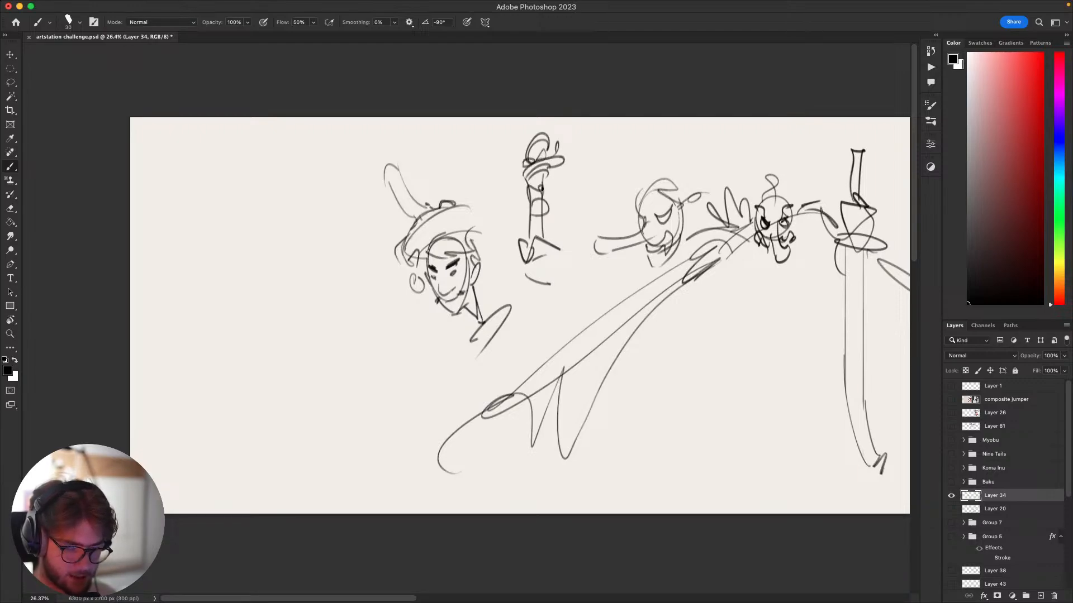
Draw an oval guard with a rounded underside below the handle and the two blade edges extending down from it.
{"action": "mouse_move", "coordinate": [527, 279]}
{"action": "left_mouse_down"}
{"action": "mouse_move", "coordinate": [572, 281]}
{"action": "mouse_move", "coordinate": [542, 291]}
{"action": "mouse_move", "coordinate": [511, 285]}
{"action": "left_mouse_up"}
{"action": "key", "text": "super+z"}
{"action": "left_click_drag", "start_coordinate": [517, 289], "coordinate": [543, 289]}
{"action": "left_click_drag", "start_coordinate": [548, 263], "coordinate": [545, 377]}
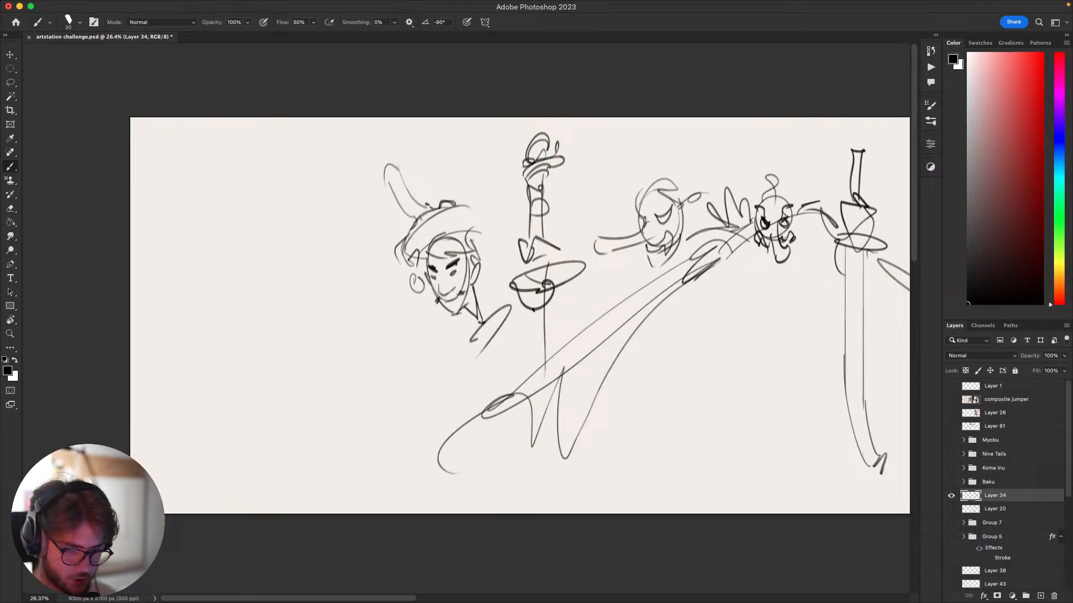
{"action": "key", "text": "super+z"}
{"action": "mouse_move", "coordinate": [527, 293]}
{"action": "left_mouse_down"}
{"action": "mouse_move", "coordinate": [529, 396]}
{"action": "mouse_move", "coordinate": [526, 367]}
{"action": "left_mouse_up"}
{"action": "left_click_drag", "start_coordinate": [550, 294], "coordinate": [546, 375]}
{"action": "left_click_drag", "start_coordinate": [537, 334], "coordinate": [488, 322]}
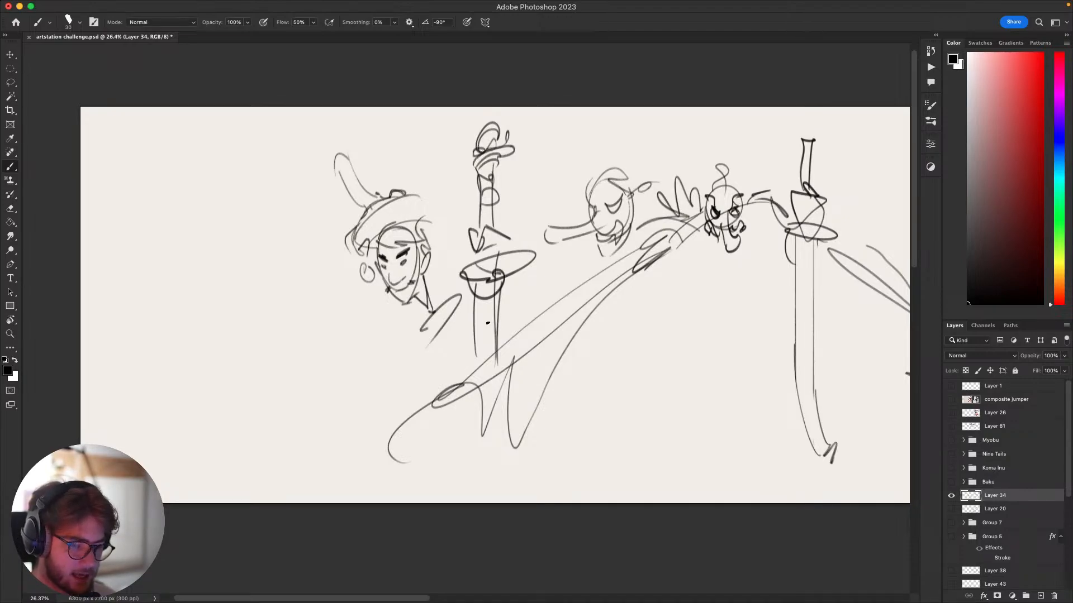
Sketch a fox mask with two pointed ears above three small circles and a shallow arc, between the two swords.
{"action": "left_click_drag", "start_coordinate": [754, 426], "coordinate": [734, 420]}
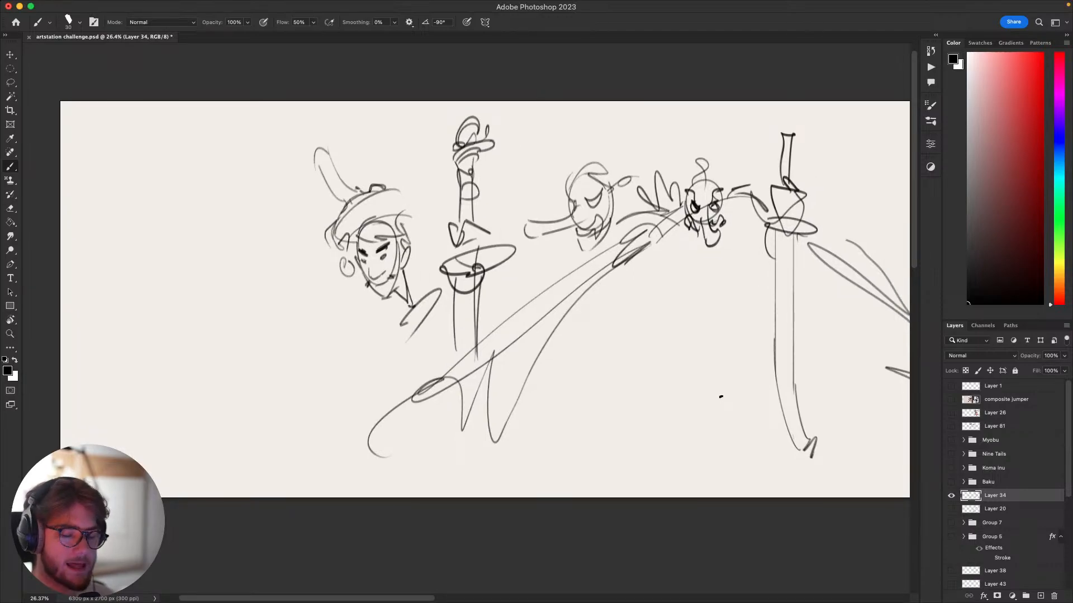
{"action": "mouse_move", "coordinate": [729, 359]}
{"action": "left_mouse_down"}
{"action": "mouse_move", "coordinate": [691, 378]}
{"action": "mouse_move", "coordinate": [675, 369]}
{"action": "mouse_move", "coordinate": [711, 414]}
{"action": "mouse_move", "coordinate": [764, 366]}
{"action": "mouse_move", "coordinate": [793, 306]}
{"action": "left_mouse_up"}
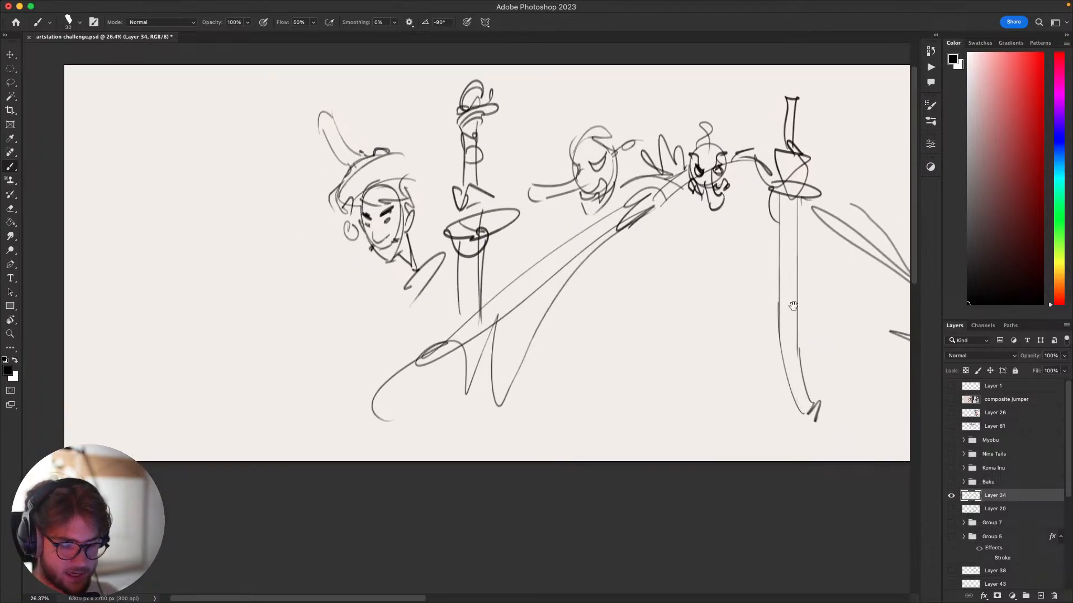
{"action": "left_click_drag", "start_coordinate": [617, 313], "coordinate": [613, 312]}
{"action": "mouse_move", "coordinate": [658, 294]}
{"action": "left_mouse_down"}
{"action": "mouse_move", "coordinate": [648, 296]}
{"action": "mouse_move", "coordinate": [653, 311]}
{"action": "left_mouse_up"}
{"action": "mouse_move", "coordinate": [691, 315]}
{"action": "left_mouse_down"}
{"action": "mouse_move", "coordinate": [678, 324]}
{"action": "mouse_move", "coordinate": [702, 325]}
{"action": "left_mouse_up"}
{"action": "left_click_drag", "start_coordinate": [563, 343], "coordinate": [729, 332]}
{"action": "mouse_move", "coordinate": [624, 271]}
{"action": "left_mouse_down"}
{"action": "mouse_move", "coordinate": [649, 282]}
{"action": "mouse_move", "coordinate": [672, 264]}
{"action": "mouse_move", "coordinate": [625, 307]}
{"action": "mouse_move", "coordinate": [650, 267]}
{"action": "mouse_move", "coordinate": [648, 284]}
{"action": "mouse_move", "coordinate": [623, 258]}
{"action": "left_mouse_up"}
{"action": "key", "text": "super+z"}
{"action": "key", "text": "super+z"}
{"action": "key", "text": "super+z"}
{"action": "key", "text": "super+z"}
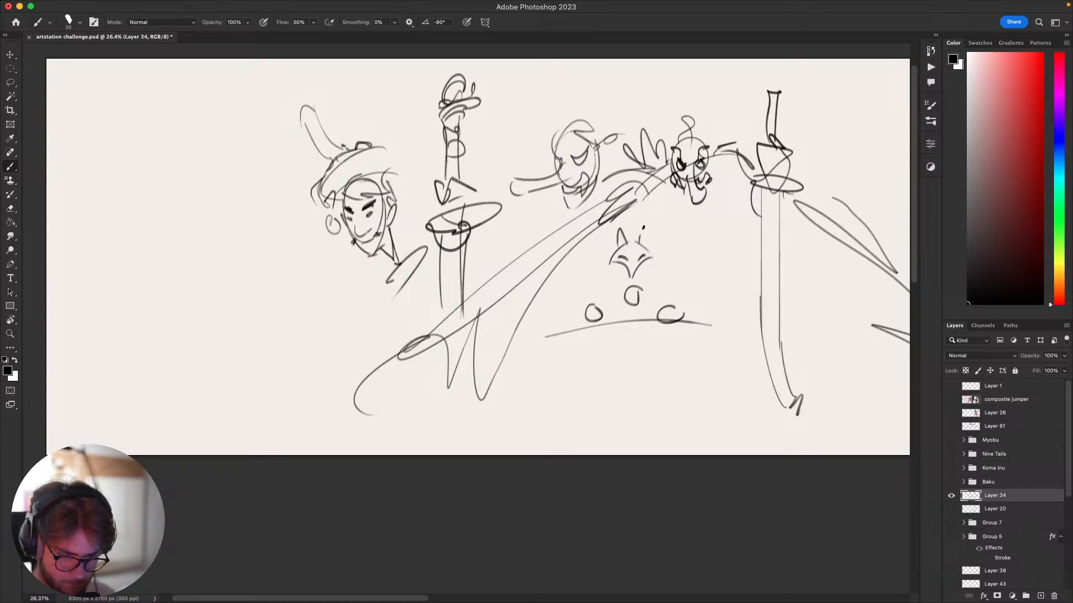
{"action": "left_click_drag", "start_coordinate": [643, 227], "coordinate": [645, 249]}
{"action": "mouse_move", "coordinate": [622, 312]}
{"action": "left_mouse_down"}
{"action": "mouse_move", "coordinate": [578, 287]}
{"action": "mouse_move", "coordinate": [583, 295]}
{"action": "mouse_move", "coordinate": [613, 248]}
{"action": "mouse_move", "coordinate": [612, 327]}
{"action": "mouse_move", "coordinate": [585, 363]}
{"action": "left_mouse_up"}
{"action": "key", "text": "super+z"}
{"action": "left_click_drag", "start_coordinate": [624, 320], "coordinate": [591, 238]}
{"action": "key", "text": "super+z"}
{"action": "mouse_move", "coordinate": [625, 227]}
{"action": "left_mouse_down"}
{"action": "mouse_move", "coordinate": [609, 247]}
{"action": "mouse_move", "coordinate": [621, 243]}
{"action": "mouse_move", "coordinate": [565, 250]}
{"action": "mouse_move", "coordinate": [644, 250]}
{"action": "left_mouse_up"}
{"action": "key", "text": "super+z"}
{"action": "key", "text": "super+z"}
{"action": "key", "text": "super+z"}
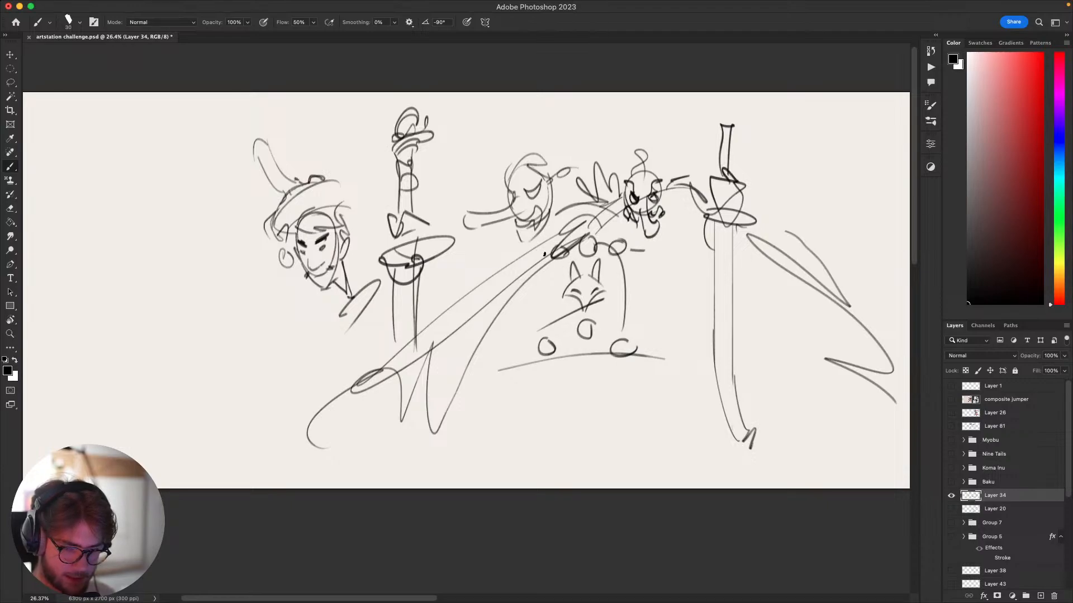
{"action": "left_click_drag", "start_coordinate": [608, 318], "coordinate": [594, 321]}
{"action": "left_click_drag", "start_coordinate": [710, 380], "coordinate": [775, 341]}
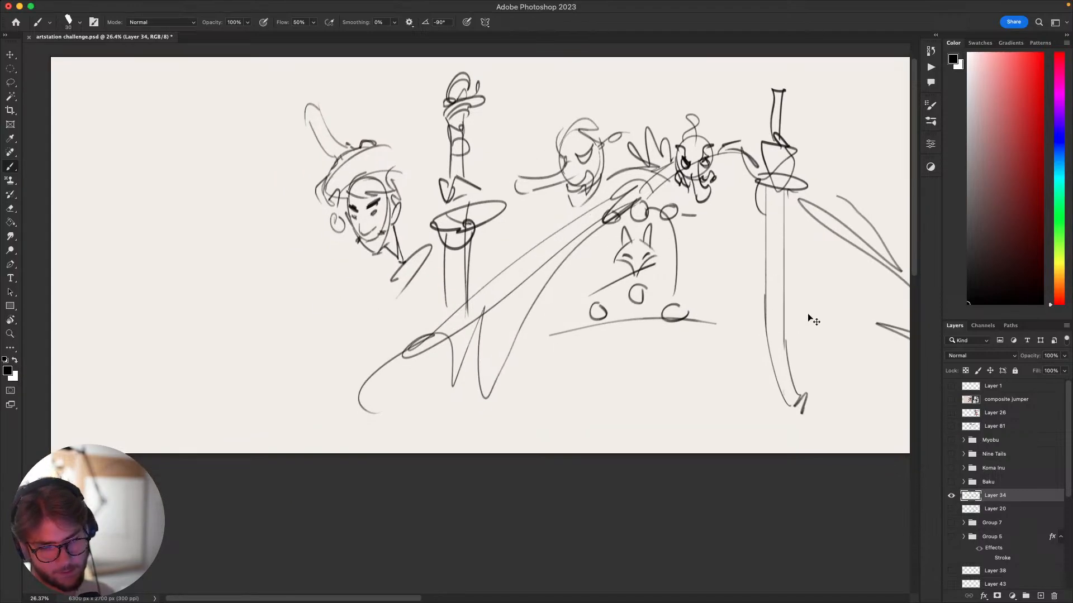
{"action": "key", "text": "super+z"}
{"action": "key", "text": "super+z"}
{"action": "key", "text": "super+z"}
{"action": "key", "text": "super+z"}
{"action": "key", "text": "super+shift+z"}
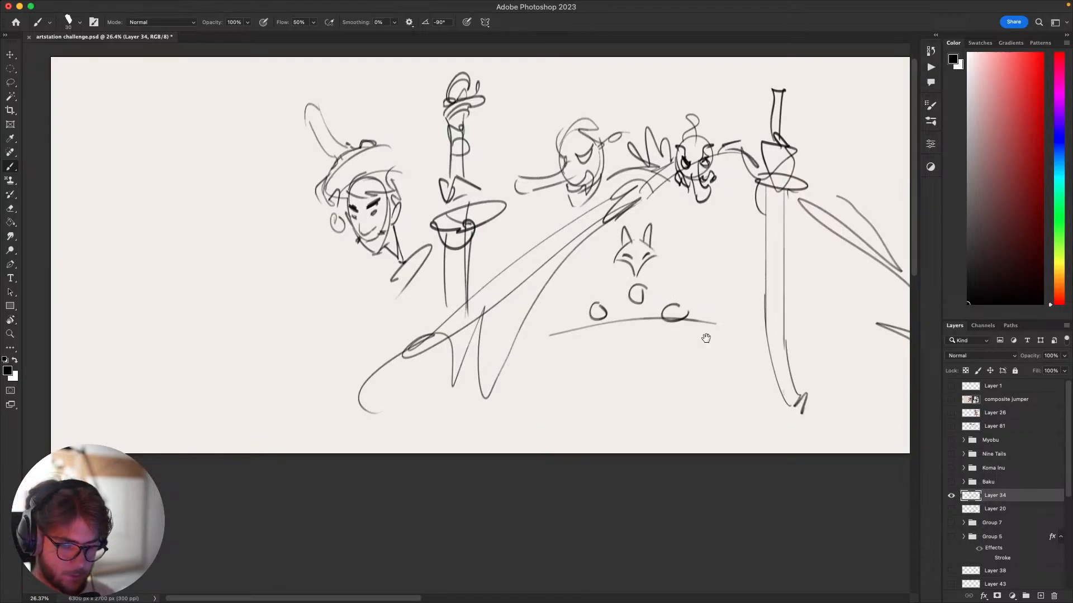
Select the fox mask, the three circles and the arc with a freehand Lasso outline.
{"action": "left_click_drag", "start_coordinate": [705, 339], "coordinate": [682, 398]}
{"action": "key", "text": "l"}
{"action": "mouse_move", "coordinate": [695, 338]}
{"action": "left_mouse_down"}
{"action": "mouse_move", "coordinate": [641, 447]}
{"action": "mouse_move", "coordinate": [564, 331]}
{"action": "mouse_move", "coordinate": [658, 322]}
{"action": "mouse_move", "coordinate": [654, 347]}
{"action": "left_mouse_up"}
{"action": "left_click_drag", "start_coordinate": [670, 359], "coordinate": [610, 315]}
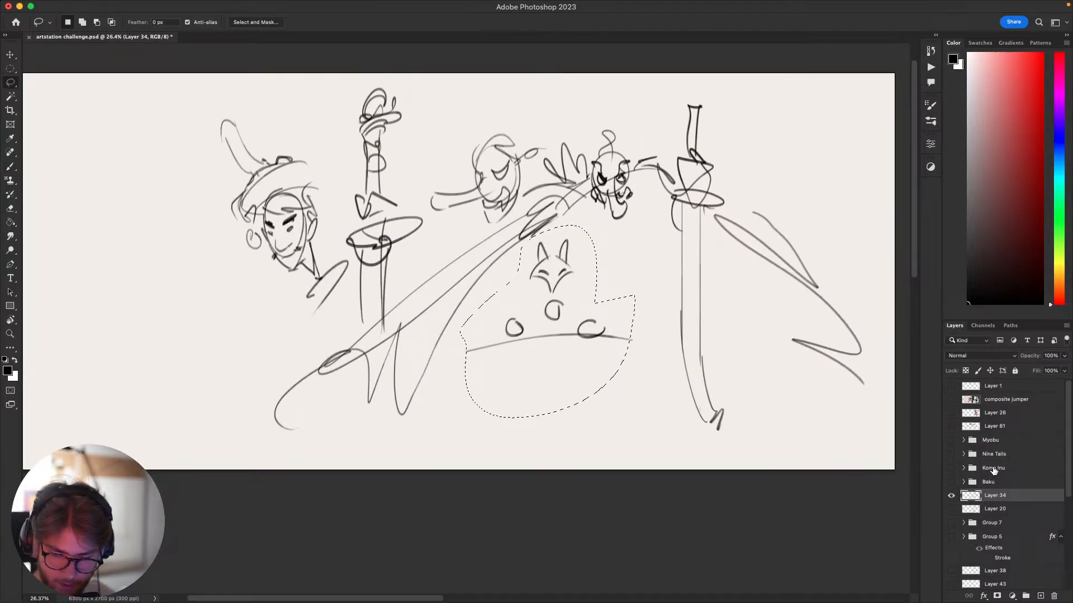
Hide Layer 34 and place the selected fox sketch on a new layer above Group 1 in the Nine Tails group.
{"action": "left_click", "coordinate": [994, 454]}
{"action": "left_click", "coordinate": [951, 495]}
{"action": "left_click", "coordinate": [963, 457]}
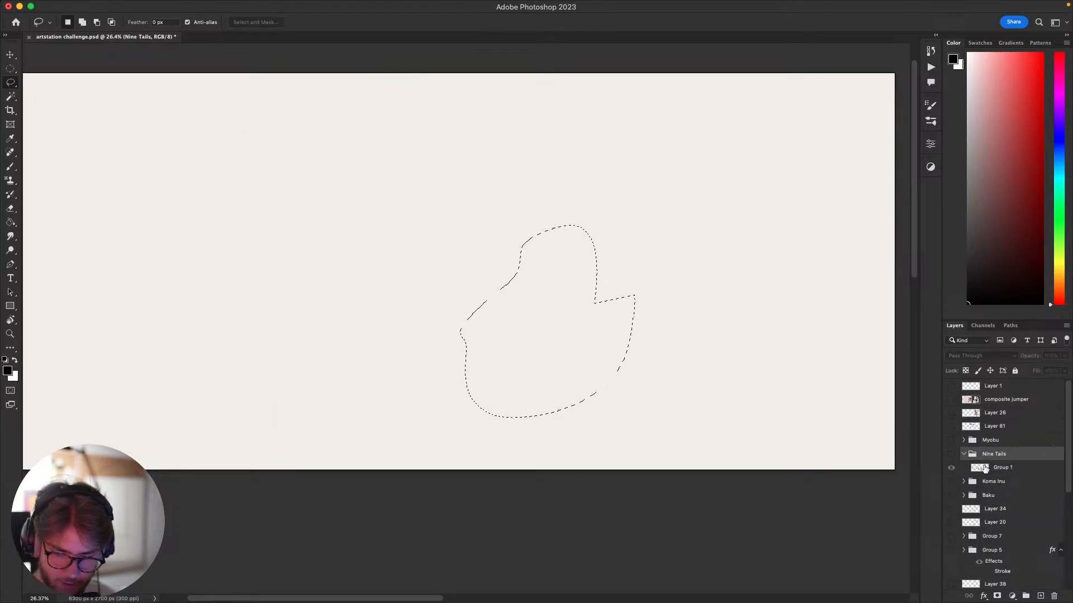
{"action": "left_click", "coordinate": [999, 468]}
{"action": "key", "text": "super+j"}
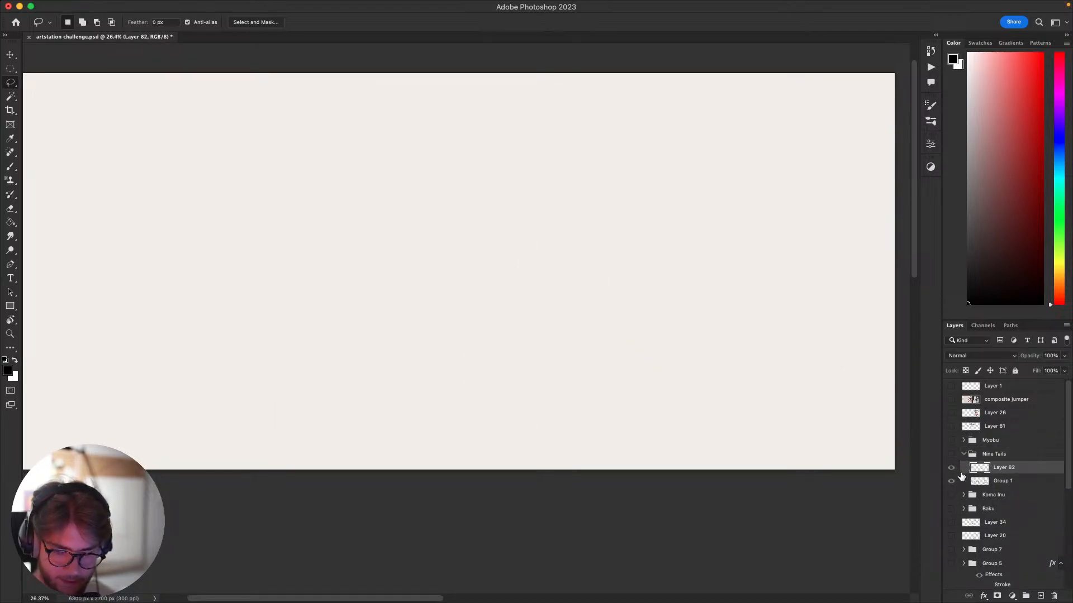
Show the Nine Tails group and move the fox sketch beside the word "maybe", above the sword-wielding figure.
{"action": "left_click", "coordinate": [951, 453]}
{"action": "left_click_drag", "start_coordinate": [729, 366], "coordinate": [757, 383]}
{"action": "key", "text": "v"}
{"action": "mouse_move", "coordinate": [637, 304]}
{"action": "left_mouse_down"}
{"action": "mouse_move", "coordinate": [699, 196]}
{"action": "mouse_move", "coordinate": [703, 208]}
{"action": "mouse_move", "coordinate": [650, 189]}
{"action": "mouse_move", "coordinate": [708, 159]}
{"action": "left_mouse_up"}
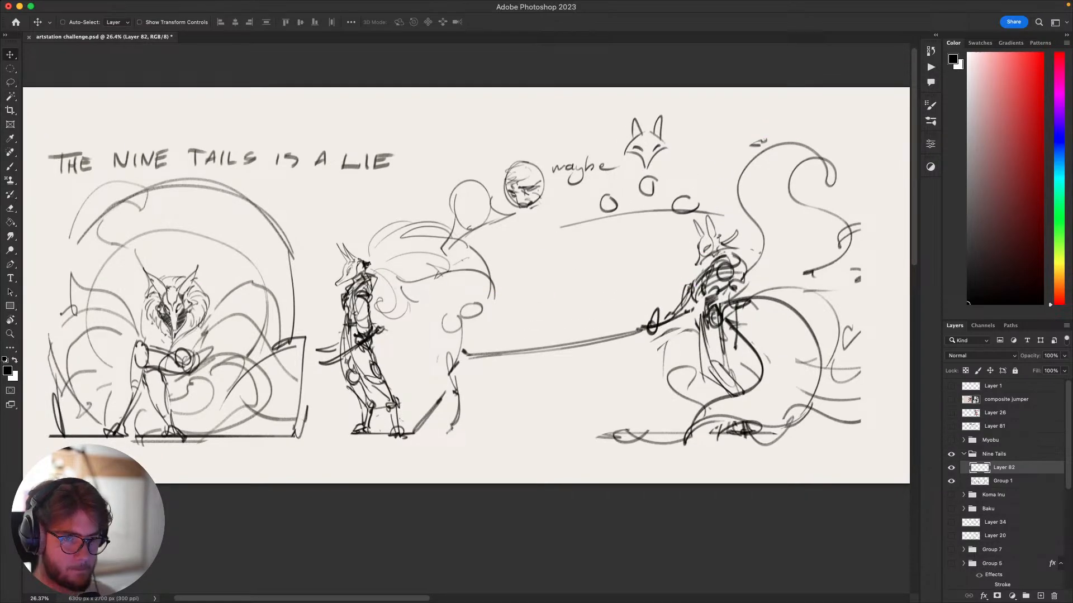
{"action": "key", "text": "super+Tab"}
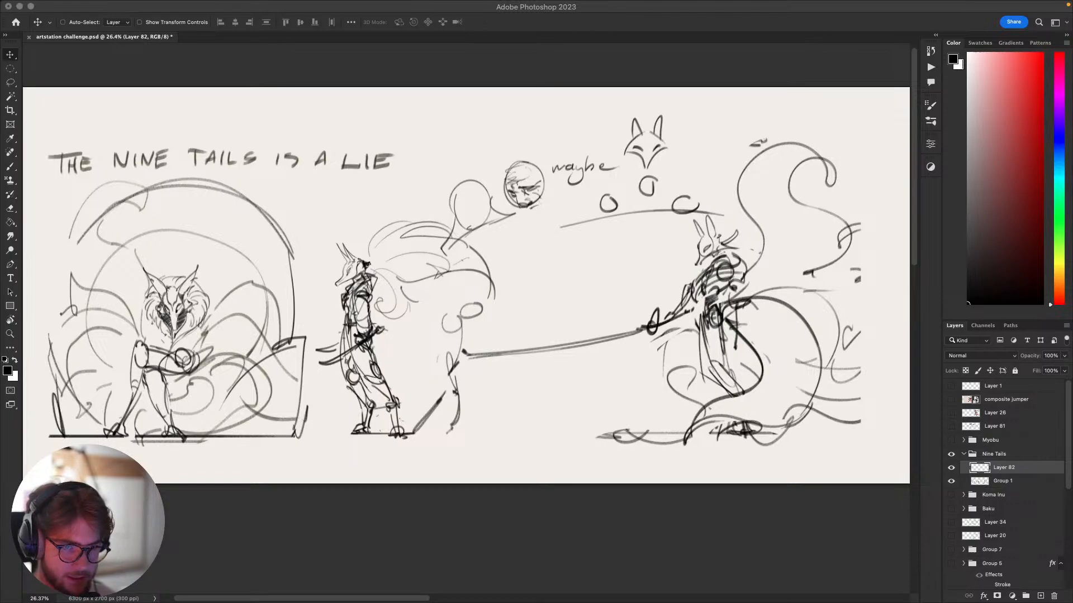
{"action": "left_click", "coordinate": [561, 384]}
{"action": "key", "text": "space"}
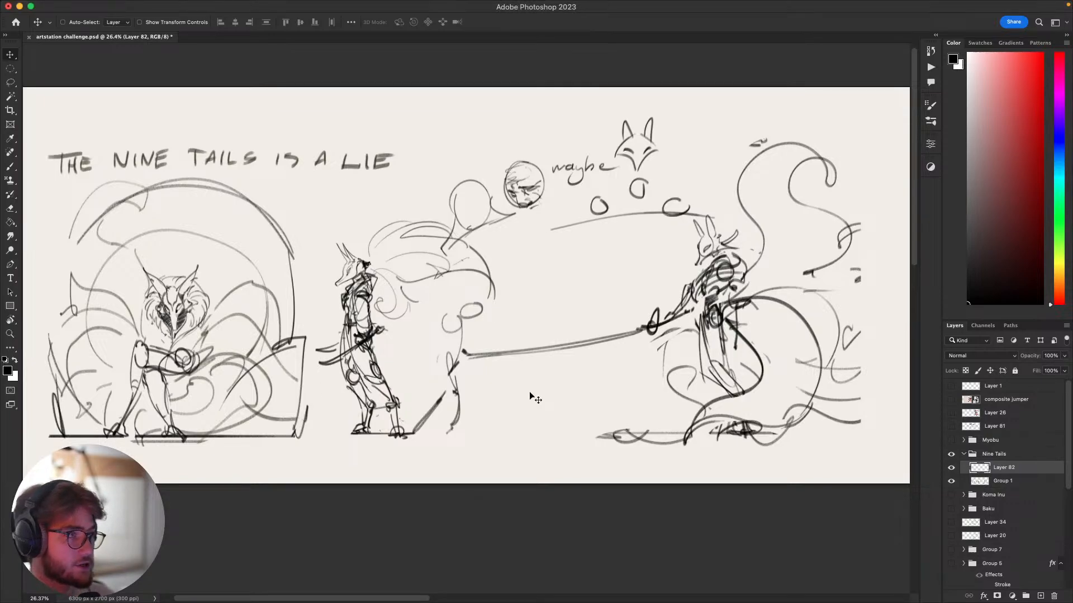
{"action": "key", "text": "space"}
{"action": "left_click_drag", "start_coordinate": [538, 392], "coordinate": [557, 422]}
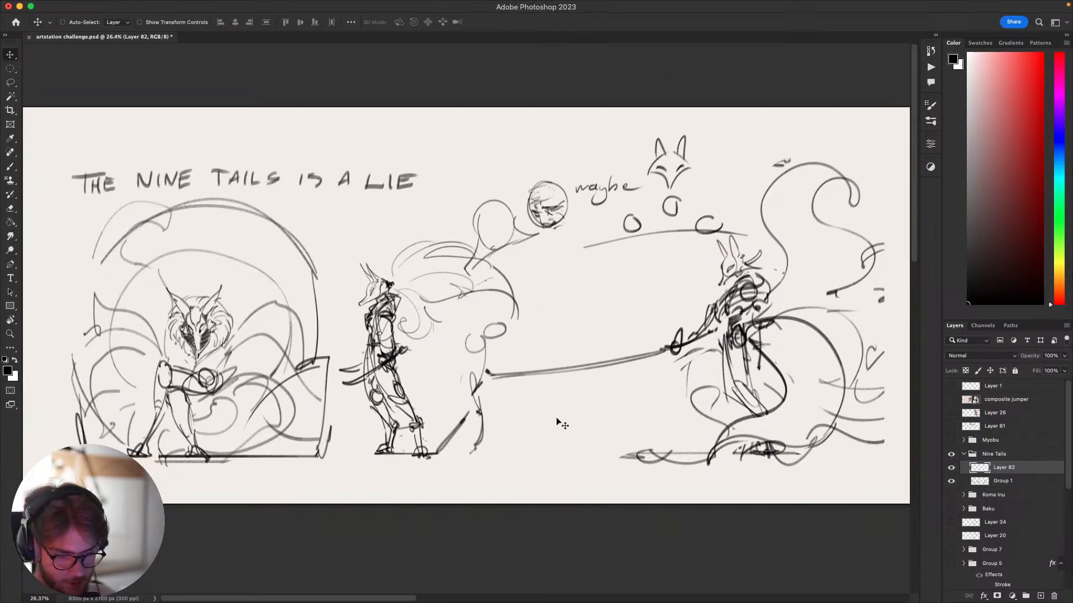
Collapse and hide the Nine Tails group, and bring up the Baku group's sketches with that group selected.
{"action": "left_click", "coordinate": [964, 455]}
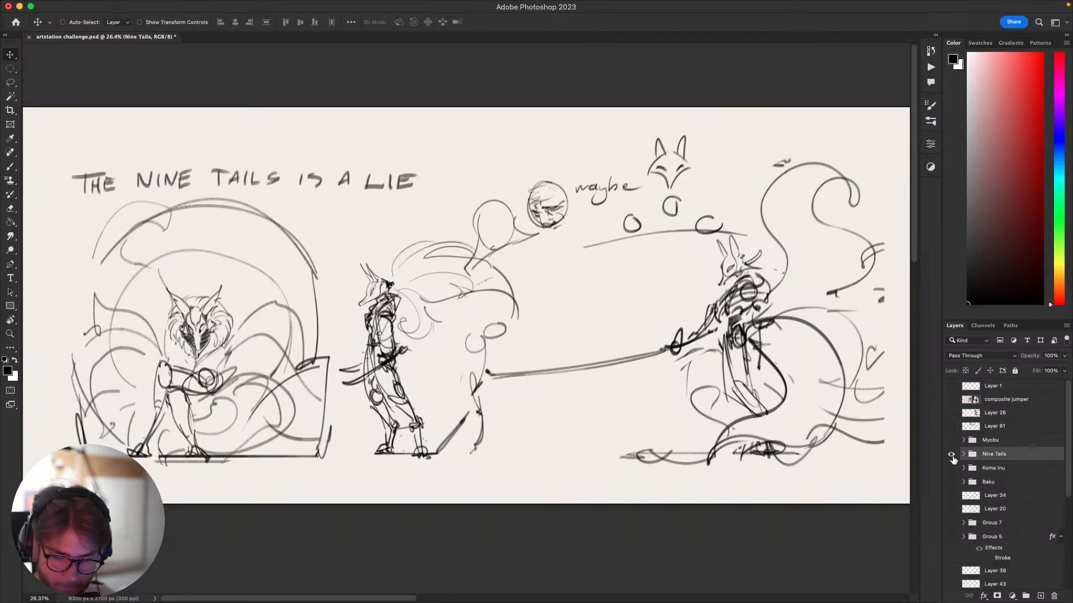
{"action": "left_click", "coordinate": [951, 455]}
{"action": "left_click", "coordinate": [951, 481]}
{"action": "left_click", "coordinate": [951, 482]}
{"action": "left_click", "coordinate": [951, 481]}
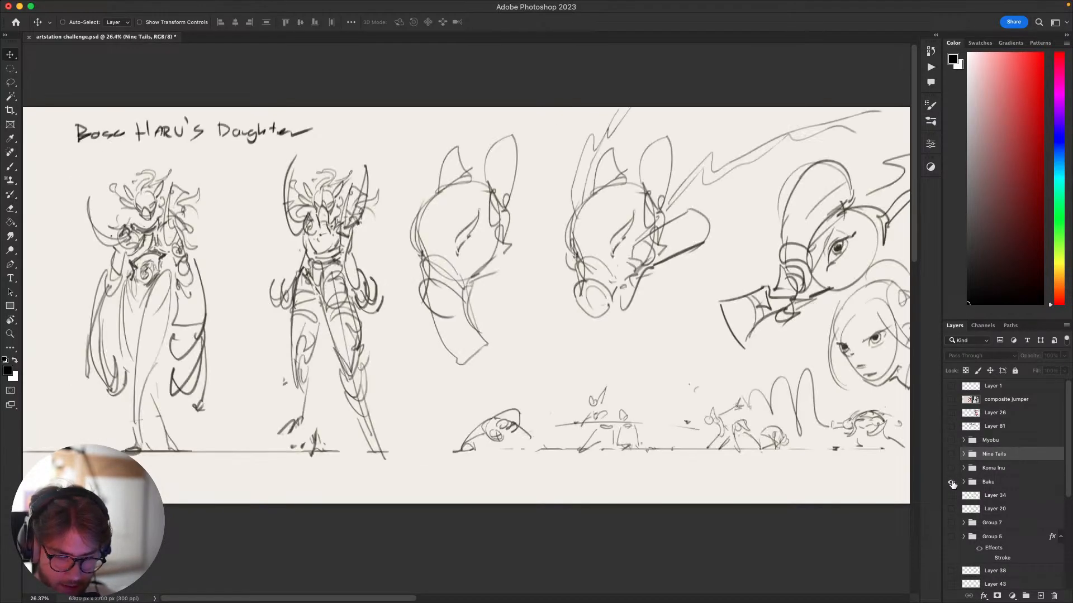
{"action": "left_click", "coordinate": [978, 483]}
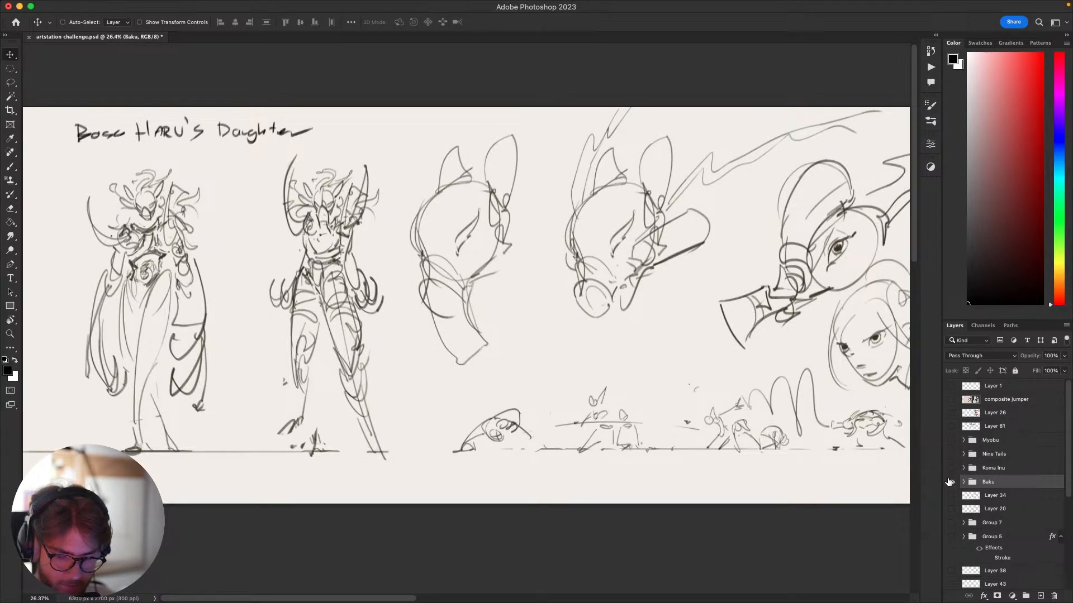
Hide the Baku group and show the Myobu group's character page in full.
{"action": "left_click", "coordinate": [951, 482]}
{"action": "left_click", "coordinate": [951, 440]}
{"action": "mouse_move", "coordinate": [780, 422]}
{"action": "left_mouse_down"}
{"action": "mouse_move", "coordinate": [766, 430]}
{"action": "mouse_move", "coordinate": [808, 424]}
{"action": "left_mouse_up"}
{"action": "left_click_drag", "start_coordinate": [725, 425], "coordinate": [715, 430]}
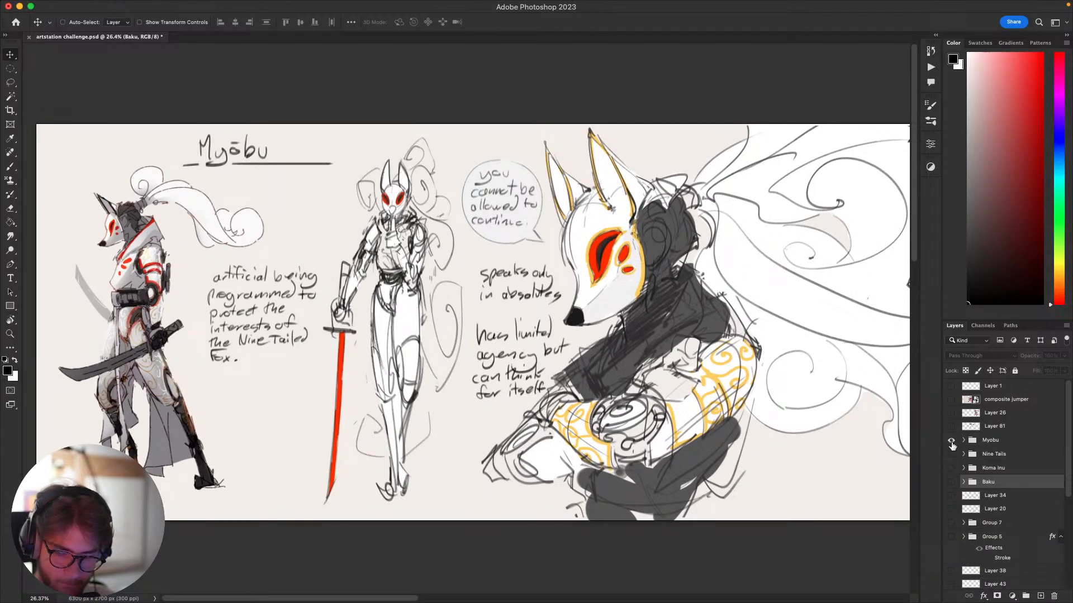
{"action": "scroll", "coordinate": [746, 429], "scroll_direction": "down", "scroll_amount": 2}
{"action": "left_click_drag", "start_coordinate": [749, 431], "coordinate": [696, 426]}
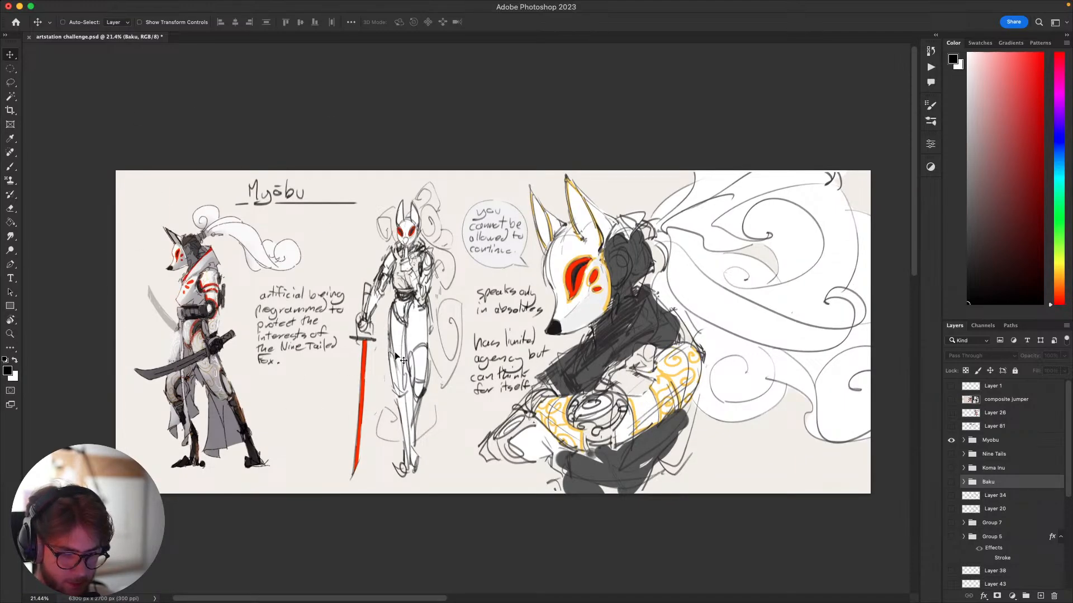
Select the whole Myobu group and shift its artwork slightly up and to the left on the canvas.
{"action": "left_click", "coordinate": [656, 342], "text": "super"}
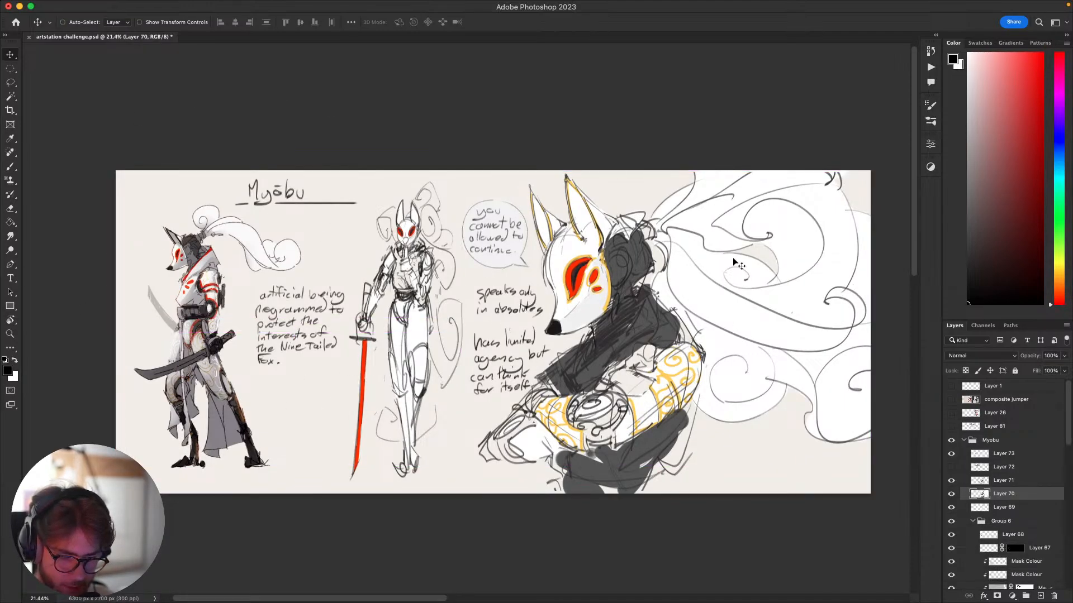
{"action": "left_click", "coordinate": [575, 273], "text": "super"}
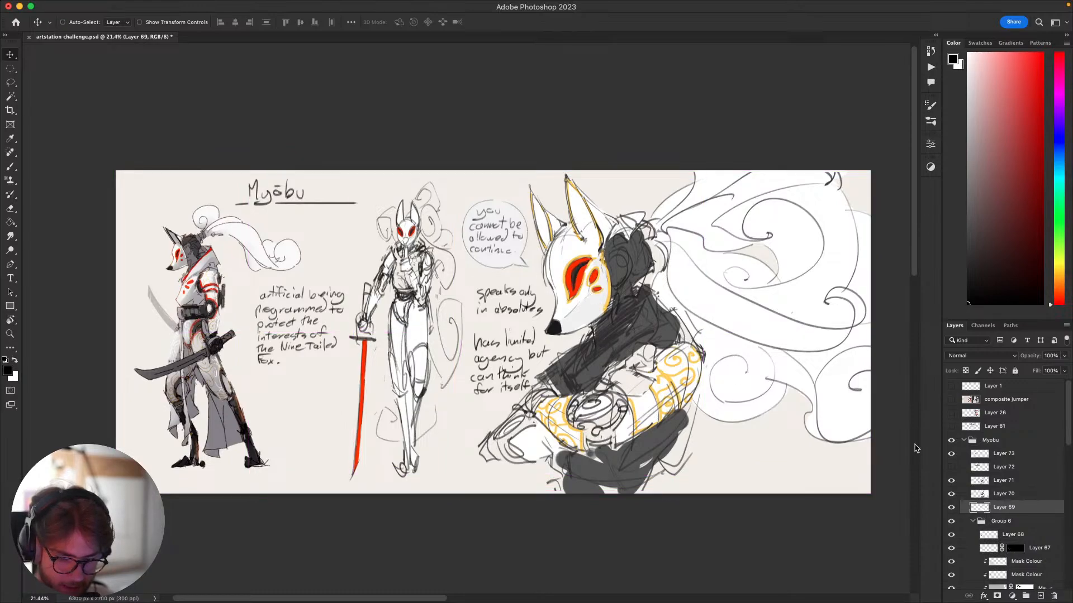
{"action": "left_click", "coordinate": [963, 440]}
{"action": "left_click_drag", "start_coordinate": [773, 405], "coordinate": [754, 397]}
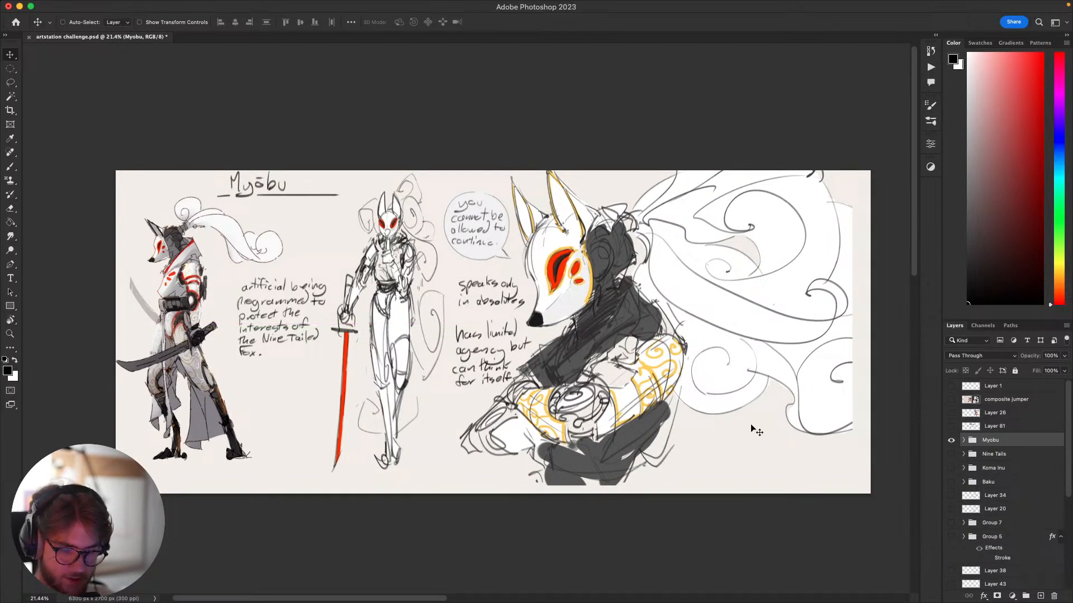
{"action": "left_click_drag", "start_coordinate": [713, 426], "coordinate": [757, 397]}
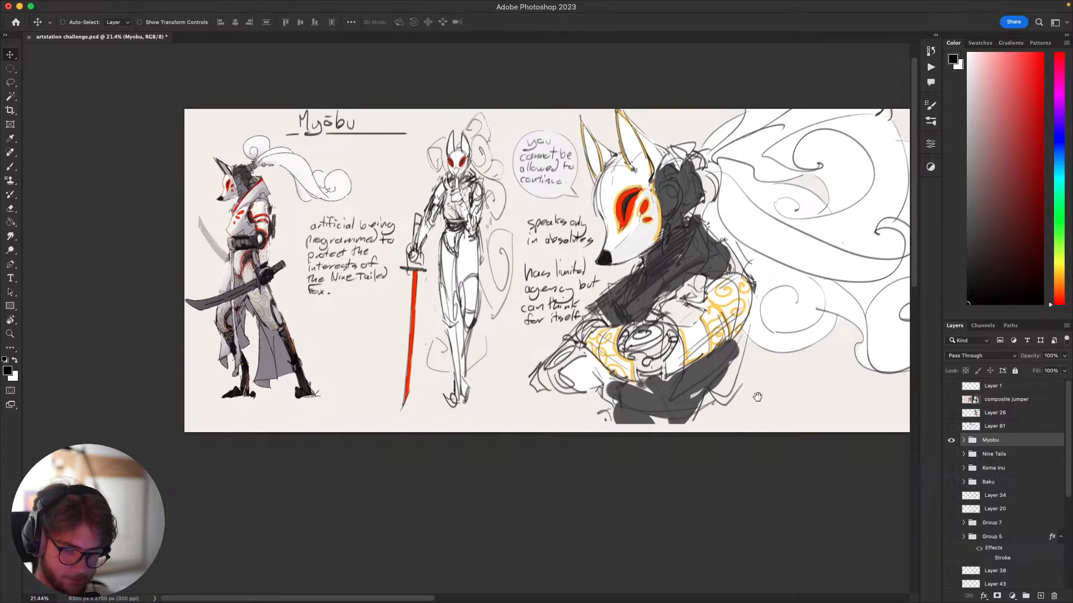
{"action": "left_click_drag", "start_coordinate": [842, 416], "coordinate": [829, 419]}
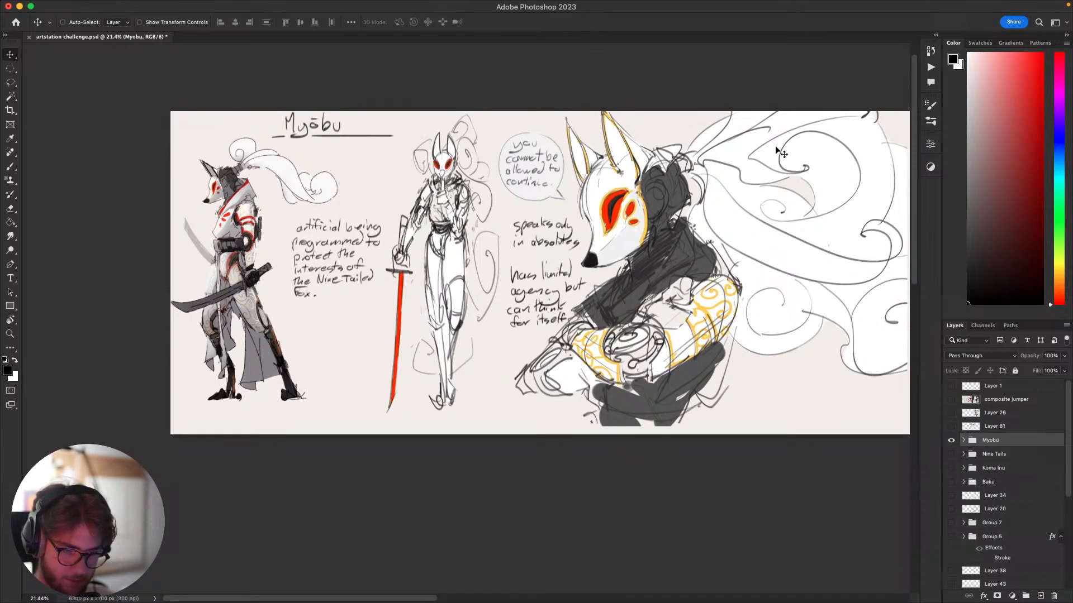
{"action": "left_click_drag", "start_coordinate": [367, 211], "coordinate": [462, 191]}
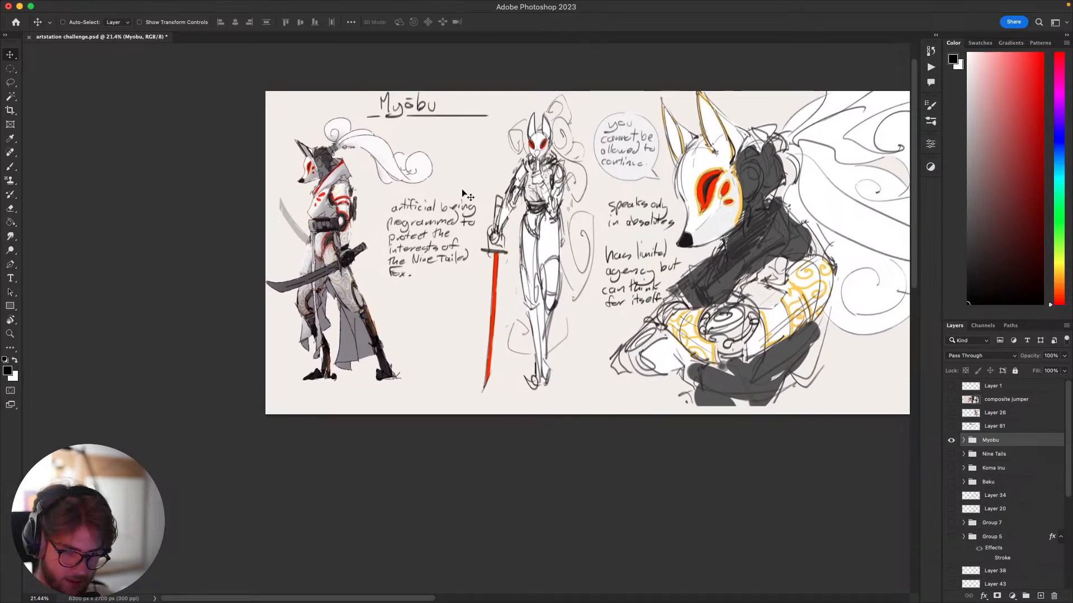
Add an empty layer directly above Layer 66 in the Myobu page's Group 4 and activate the Brush tool.
{"action": "left_click", "coordinate": [369, 150], "text": "super"}
{"action": "left_click_drag", "start_coordinate": [370, 150], "coordinate": [375, 185]}
{"action": "key", "text": "b"}
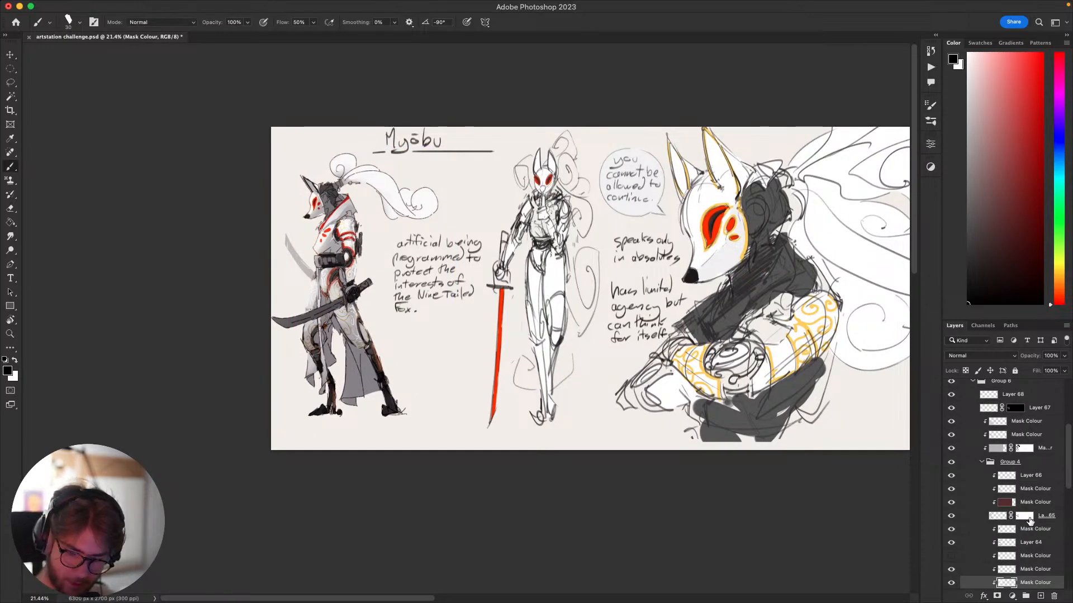
{"action": "left_click", "coordinate": [1005, 476]}
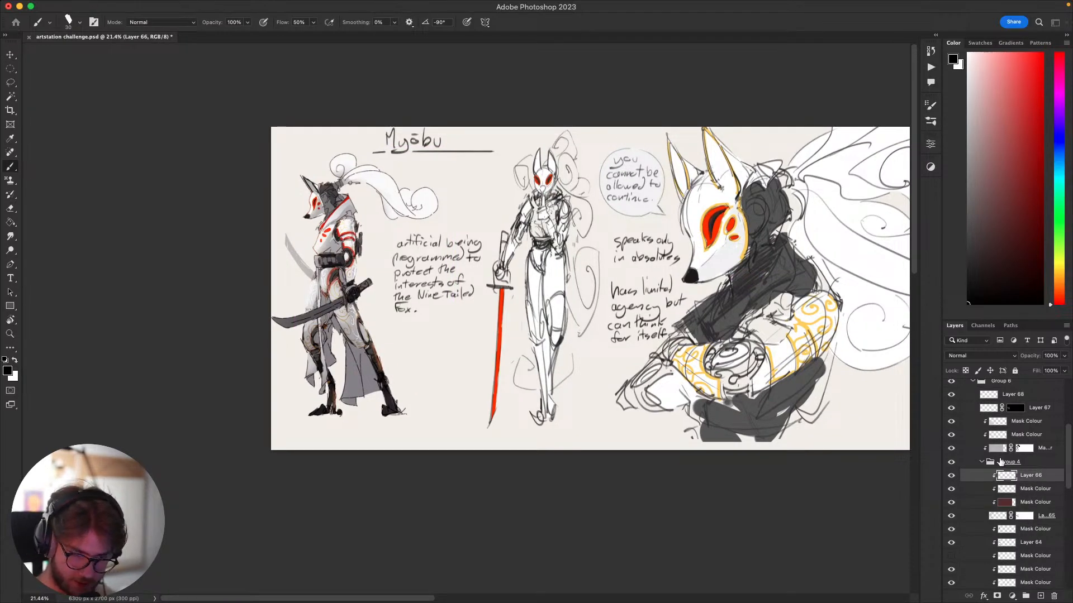
{"action": "key", "text": "super+shift+alt+n"}
{"action": "mouse_move", "coordinate": [351, 173]}
{"action": "left_mouse_down"}
{"action": "mouse_move", "coordinate": [419, 174]}
{"action": "mouse_move", "coordinate": [412, 190]}
{"action": "mouse_move", "coordinate": [459, 199]}
{"action": "mouse_move", "coordinate": [425, 189]}
{"action": "mouse_move", "coordinate": [479, 151]}
{"action": "left_mouse_up"}
{"action": "key", "text": "super+z"}
{"action": "key", "text": "super+z"}
{"action": "key", "text": "super+z"}
{"action": "key", "text": "super+z"}
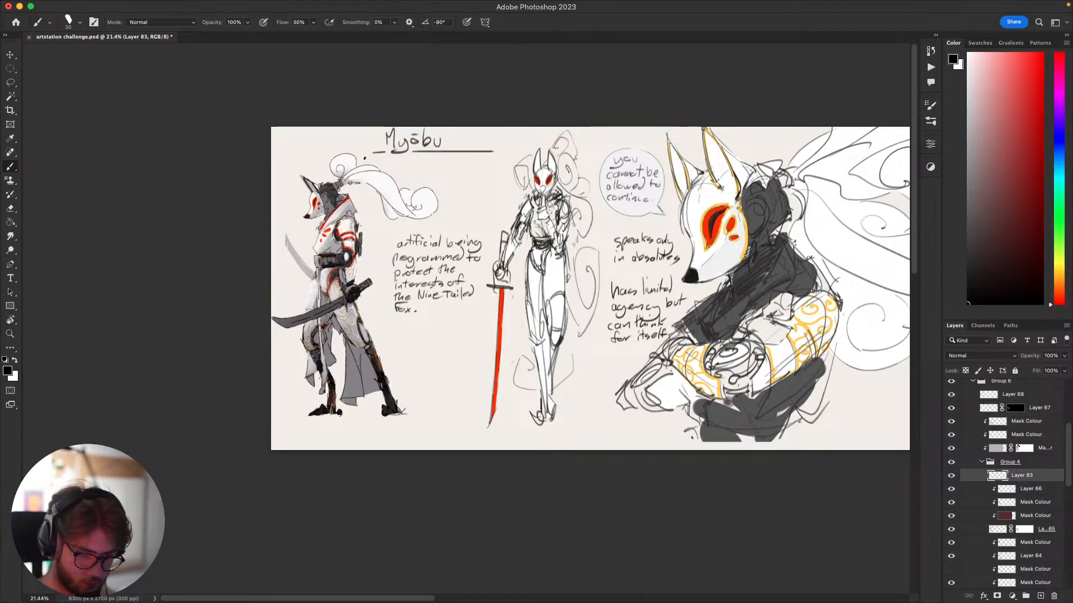
Brush large black curling plume strokes around the armed side-view Myobu figure, reaching across the title and the "artificial being" note.
{"action": "mouse_move", "coordinate": [358, 170]}
{"action": "left_mouse_down"}
{"action": "mouse_move", "coordinate": [430, 162]}
{"action": "mouse_move", "coordinate": [414, 183]}
{"action": "mouse_move", "coordinate": [441, 215]}
{"action": "mouse_move", "coordinate": [391, 235]}
{"action": "mouse_move", "coordinate": [386, 273]}
{"action": "left_mouse_up"}
{"action": "left_click_drag", "start_coordinate": [350, 136], "coordinate": [366, 150]}
{"action": "left_click_drag", "start_coordinate": [464, 163], "coordinate": [478, 228]}
{"action": "mouse_move", "coordinate": [900, 326]}
{"action": "left_mouse_down"}
{"action": "mouse_move", "coordinate": [808, 349]}
{"action": "mouse_move", "coordinate": [808, 325]}
{"action": "mouse_move", "coordinate": [764, 331]}
{"action": "left_mouse_up"}
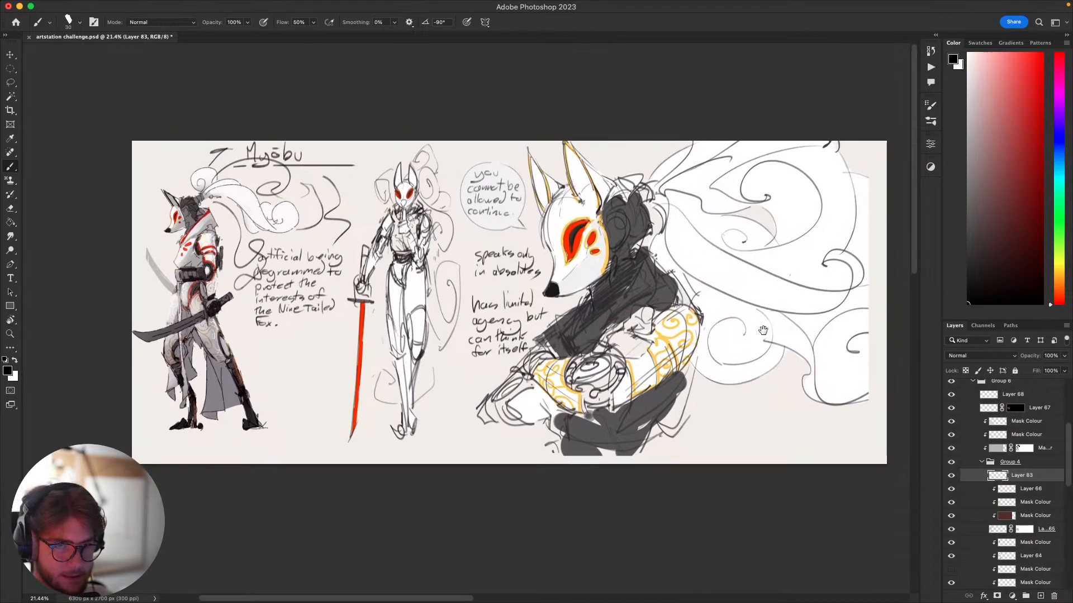
Collapse and hide the Myobu group, and show the Nine Tails group's sketches in full.
{"action": "scroll", "coordinate": [1004, 455], "scroll_direction": "up", "scroll_amount": 5}
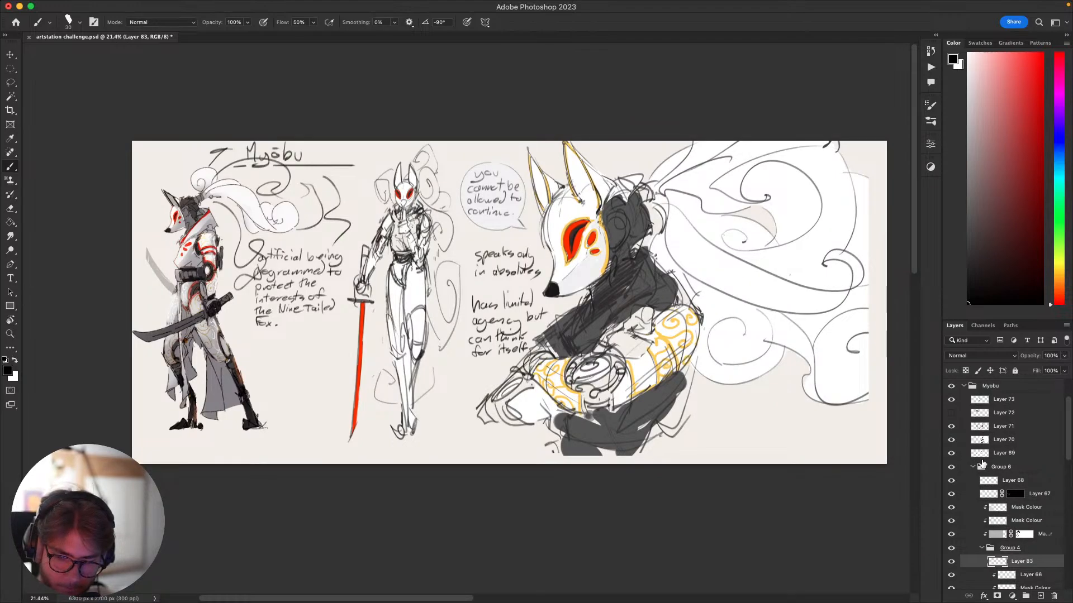
{"action": "scroll", "coordinate": [973, 469], "scroll_direction": "up", "scroll_amount": 3}
{"action": "left_click", "coordinate": [963, 441]}
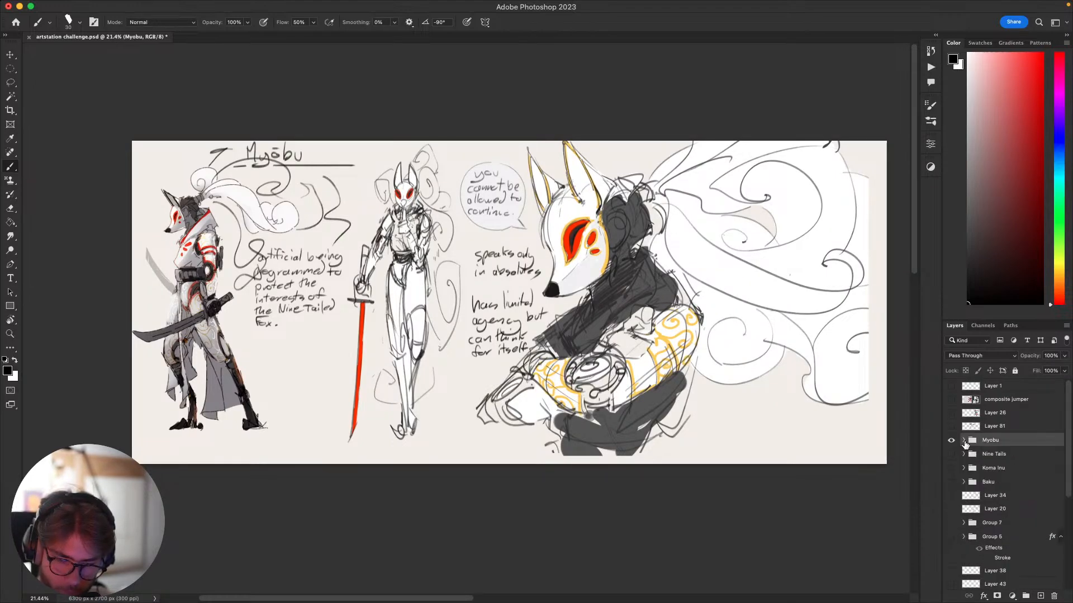
{"action": "left_click", "coordinate": [724, 416]}
{"action": "key", "text": "Return"}
{"action": "left_click", "coordinate": [950, 440]}
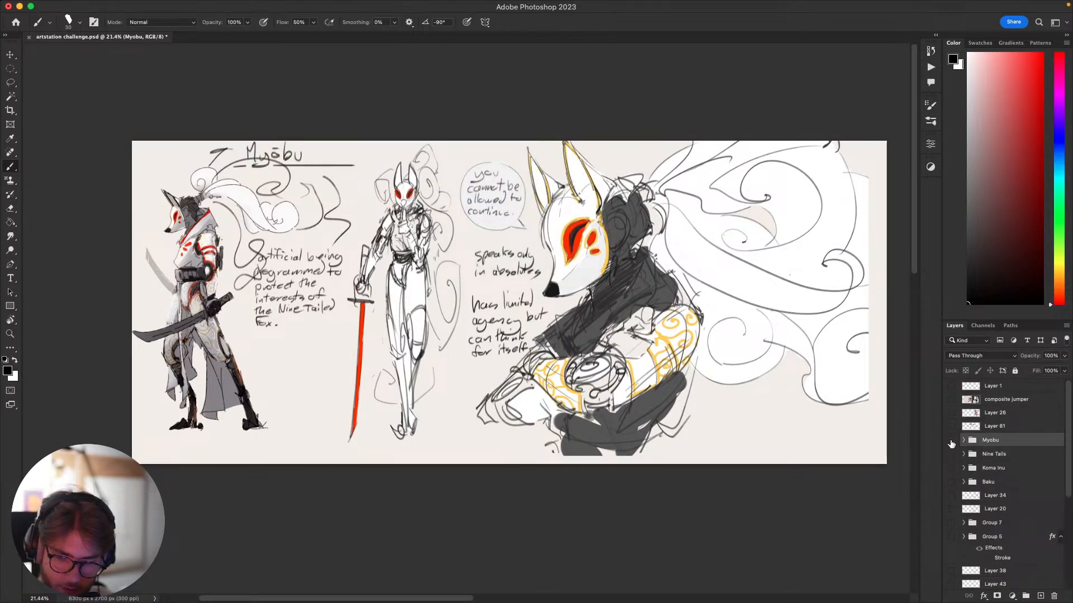
{"action": "left_click", "coordinate": [951, 455]}
{"action": "key", "text": "v"}
{"action": "scroll", "coordinate": [847, 455], "scroll_direction": "up", "scroll_amount": 2}
{"action": "scroll", "coordinate": [847, 455], "scroll_direction": "right", "scroll_amount": 2}
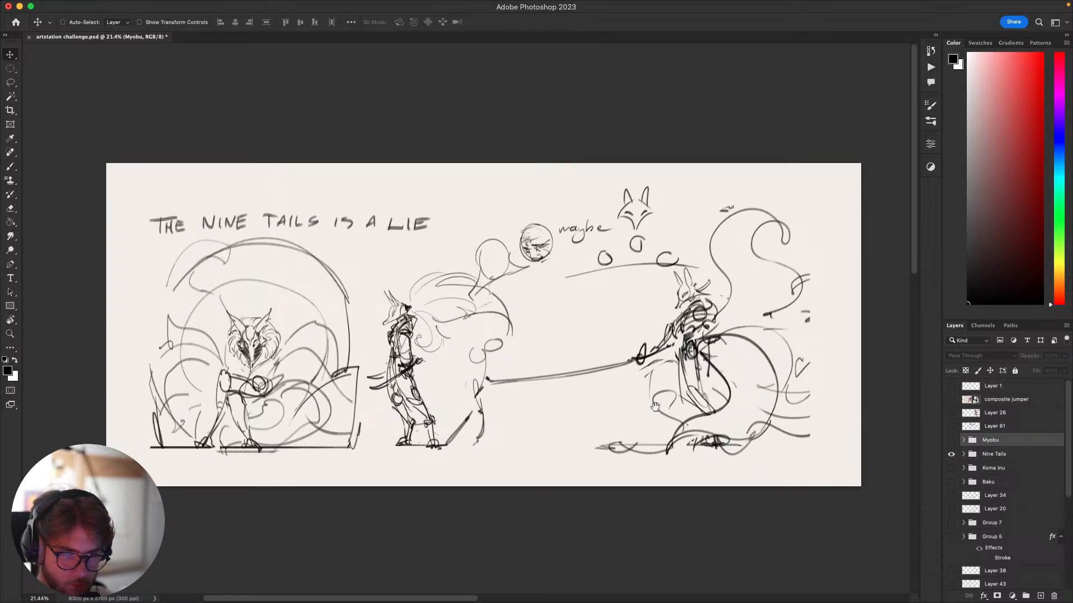
{"action": "left_click_drag", "start_coordinate": [656, 411], "coordinate": [520, 404]}
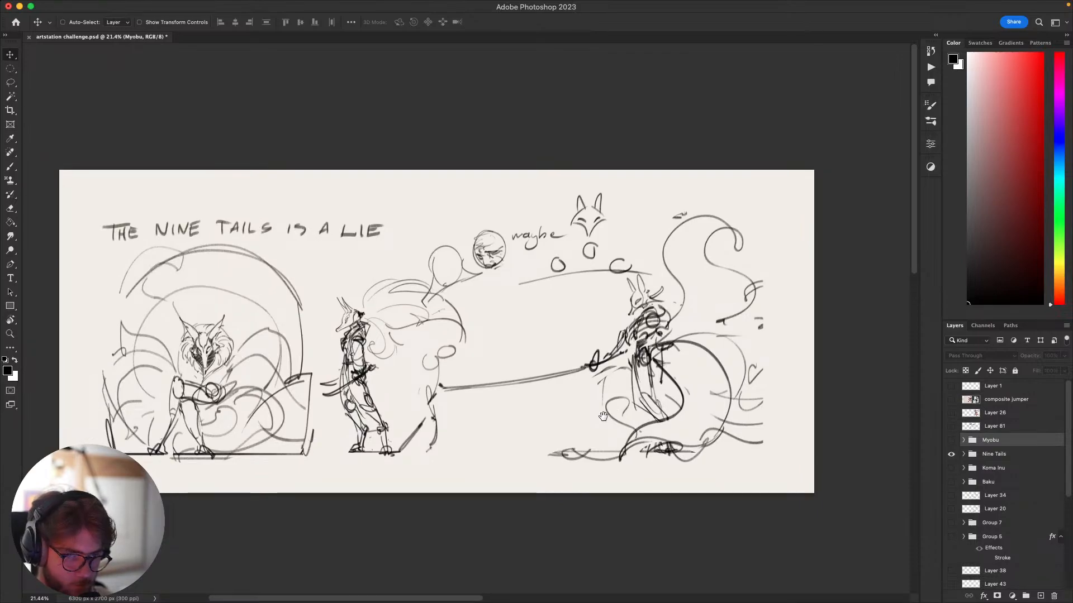
{"action": "left_click_drag", "start_coordinate": [607, 413], "coordinate": [615, 411]}
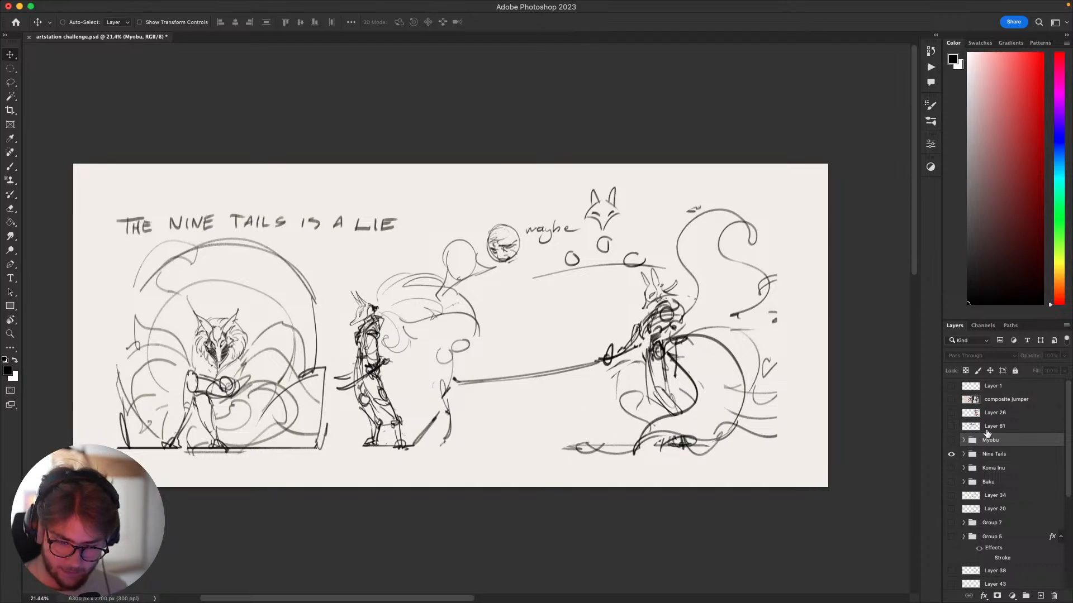
Hide the Nine Tails group and show Layer 81 to review the Conflict story notes.
{"action": "left_click", "coordinate": [951, 454]}
{"action": "left_click", "coordinate": [951, 426]}
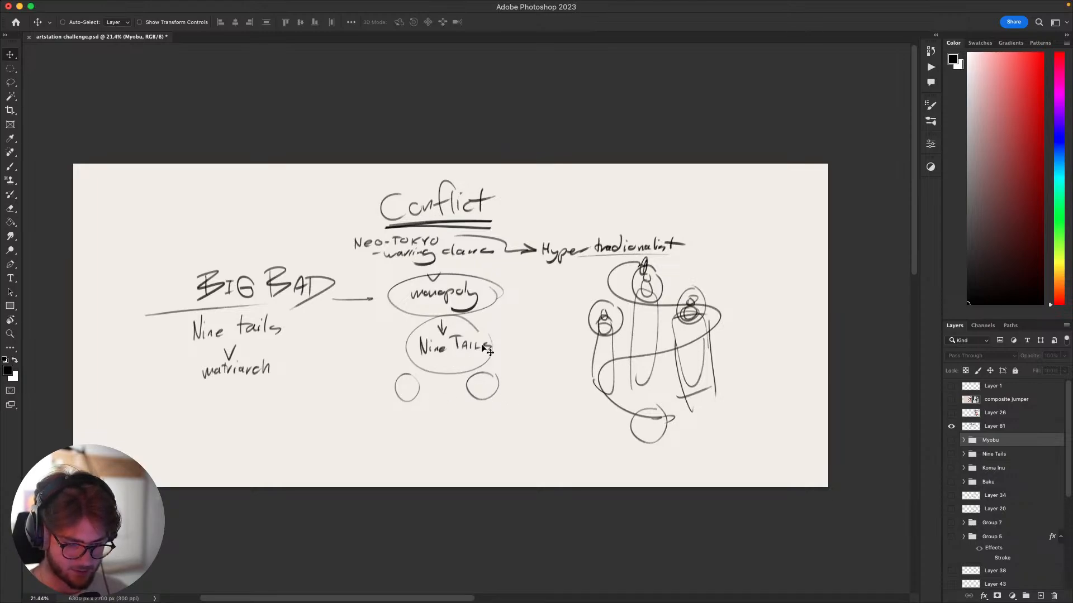
{"action": "left_click_drag", "start_coordinate": [488, 394], "coordinate": [452, 393]}
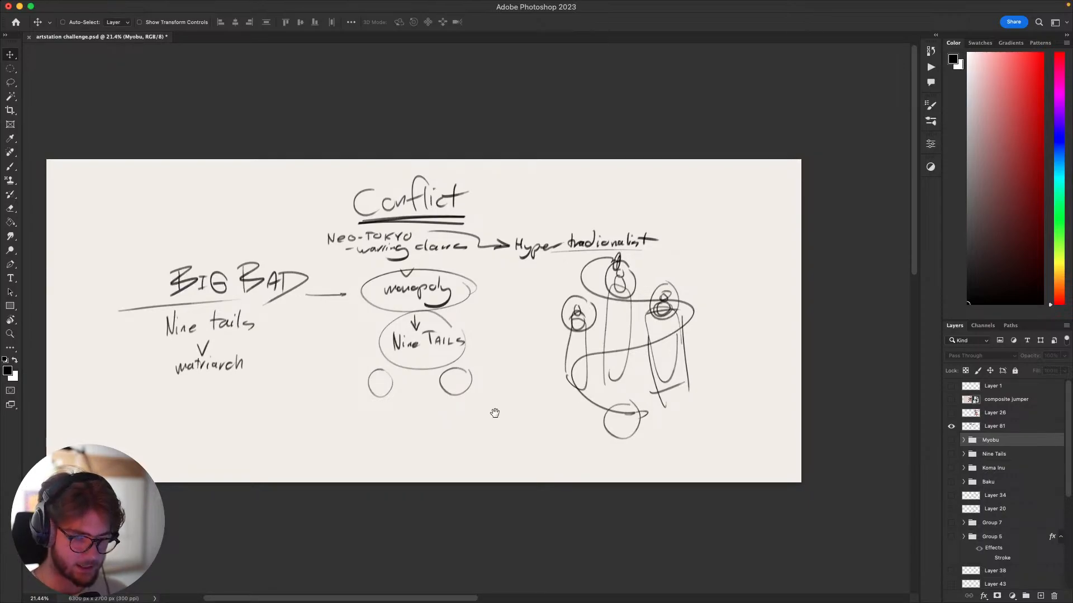
{"action": "left_click_drag", "start_coordinate": [494, 413], "coordinate": [503, 404]}
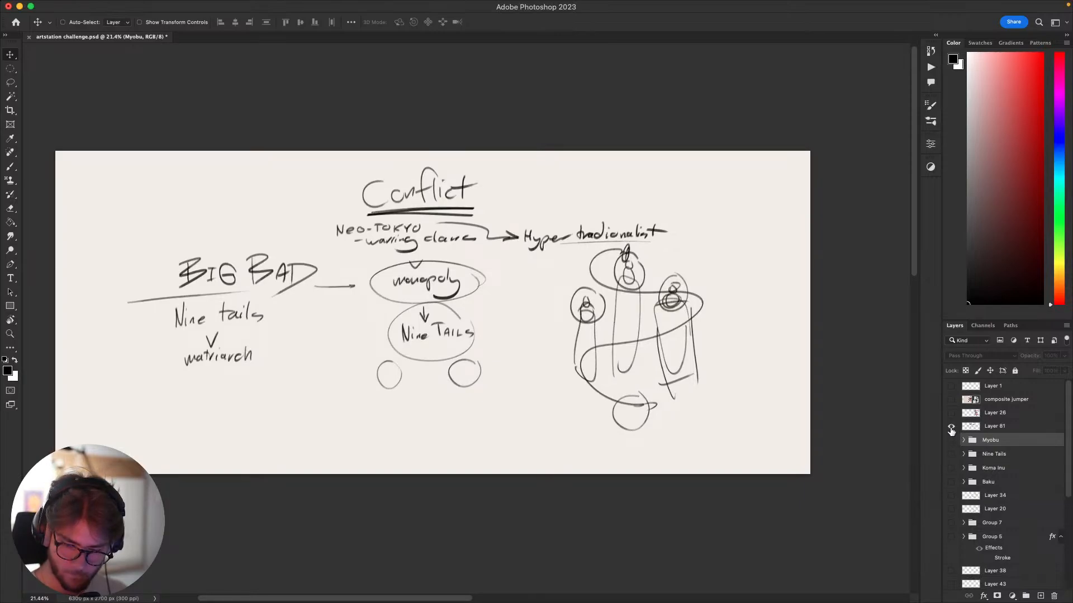
Hide the Conflict notes on Layer 81 and bring back the Nine Tails group's sketches.
{"action": "left_click", "coordinate": [951, 427]}
{"action": "left_click", "coordinate": [951, 454]}
{"action": "left_click_drag", "start_coordinate": [581, 443], "coordinate": [646, 432]}
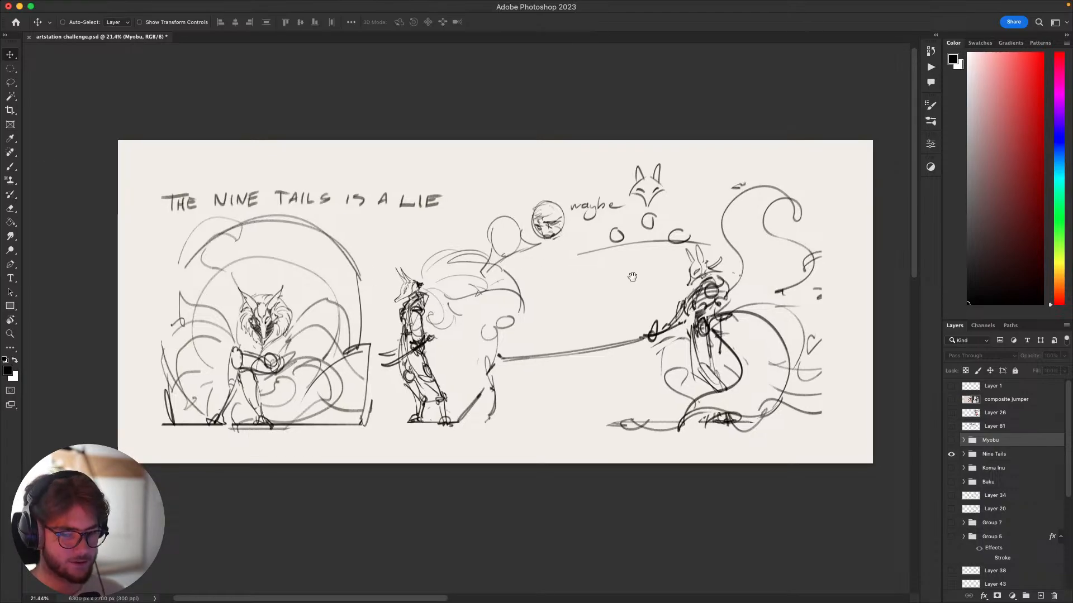
{"action": "scroll", "coordinate": [592, 273], "scroll_direction": "right", "scroll_amount": 2}
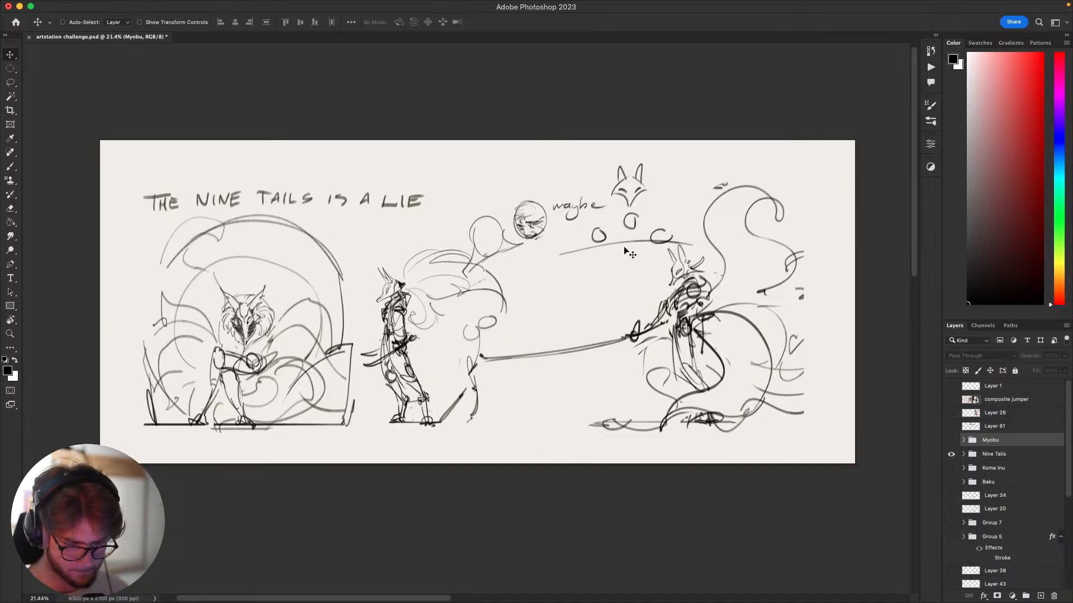
{"action": "mouse_move", "coordinate": [688, 319]}
{"action": "left_mouse_down"}
{"action": "mouse_move", "coordinate": [666, 311]}
{"action": "mouse_move", "coordinate": [695, 324]}
{"action": "left_mouse_up"}
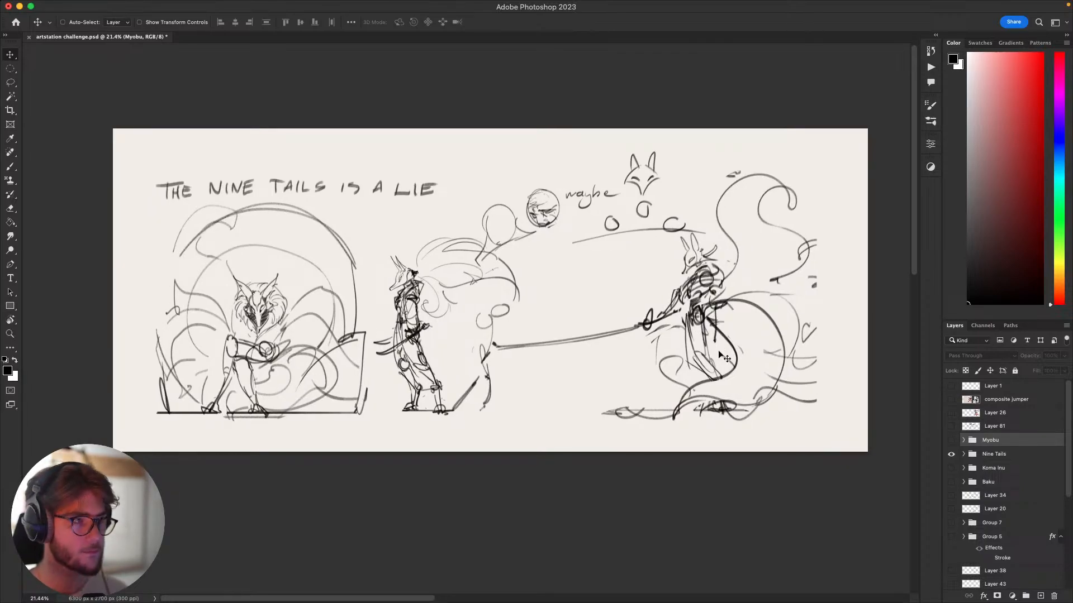
Select the Nine Tails group, and within it the Group 1 layer holding the many-tailed sword figure.
{"action": "left_click", "coordinate": [1034, 459]}
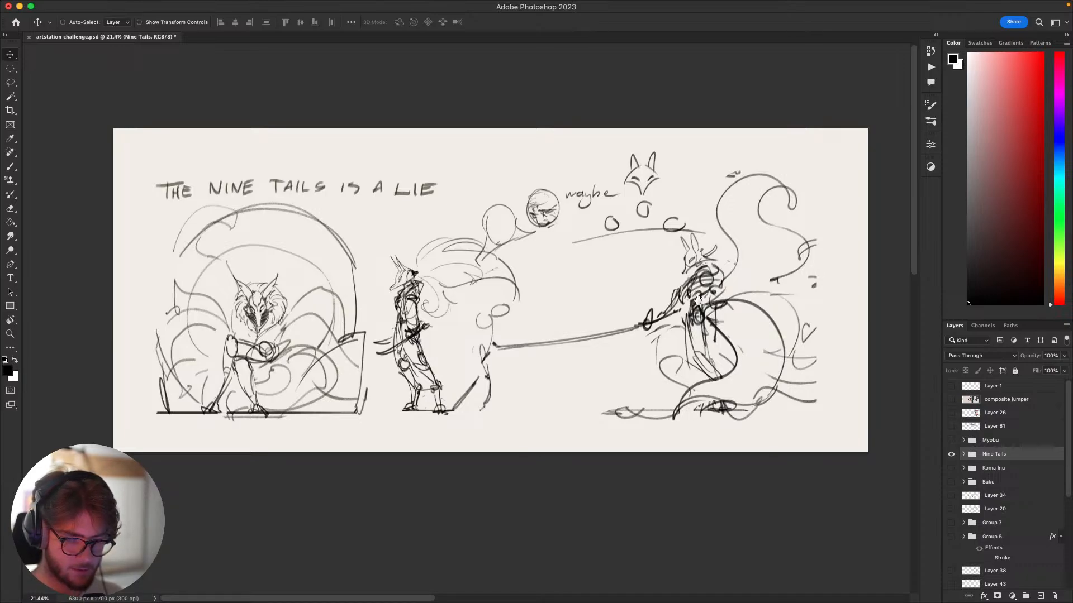
{"action": "scroll", "coordinate": [697, 301], "scroll_direction": "right", "scroll_amount": 2}
{"action": "scroll", "coordinate": [697, 301], "scroll_direction": "up", "scroll_amount": 2}
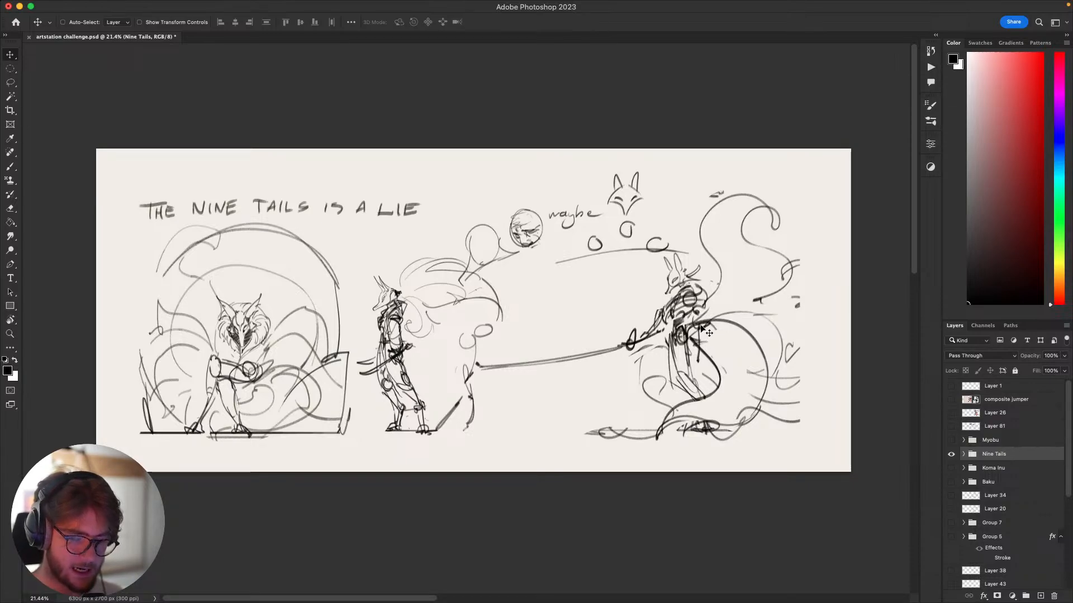
{"action": "left_click_drag", "start_coordinate": [694, 325], "coordinate": [664, 306]}
{"action": "left_click", "coordinate": [671, 334], "text": "super"}
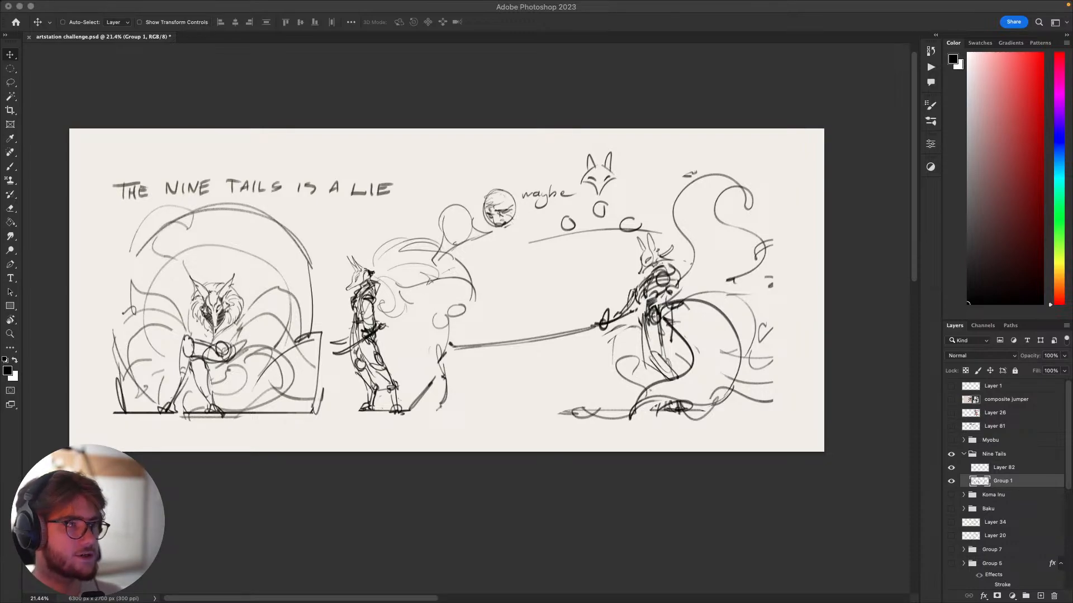
{"action": "scroll", "coordinate": [477, 210], "scroll_direction": "up", "scroll_amount": 2}
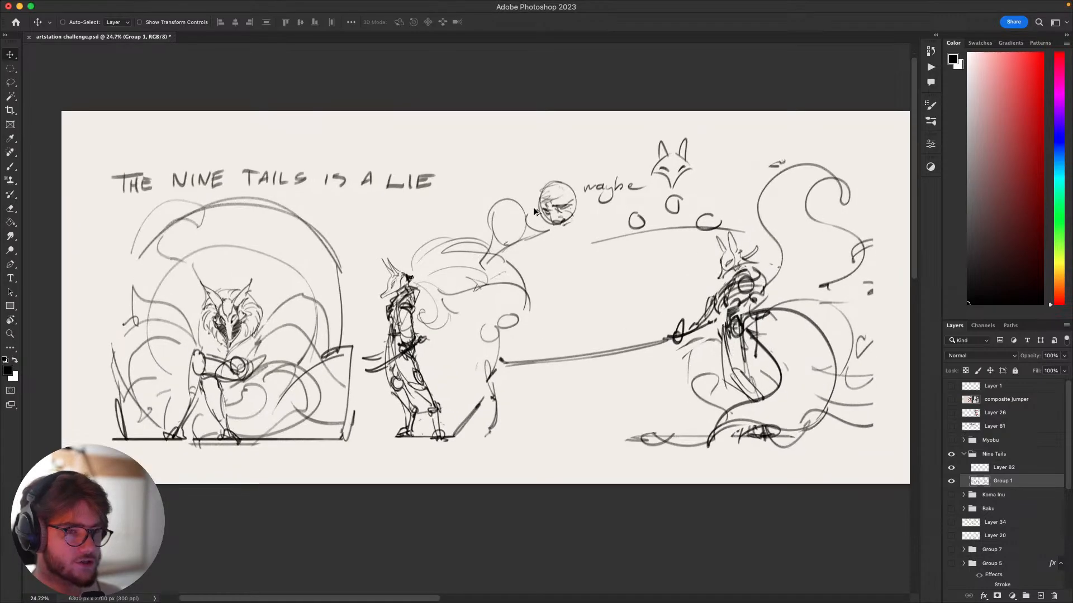
{"action": "left_click_drag", "start_coordinate": [533, 207], "coordinate": [463, 205]}
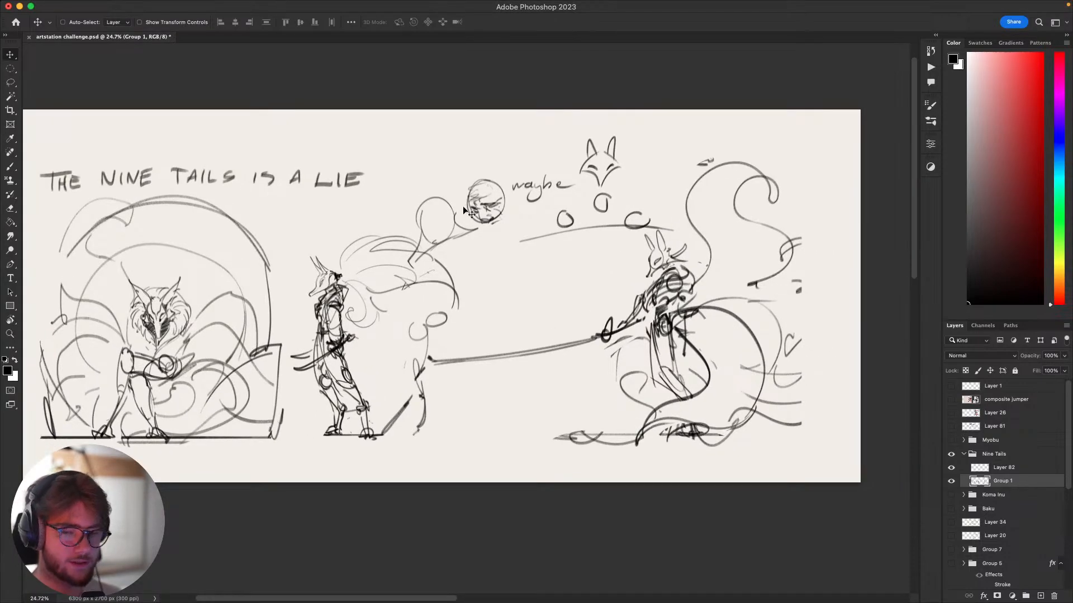
{"action": "scroll", "coordinate": [461, 207], "scroll_direction": "up", "scroll_amount": 1}
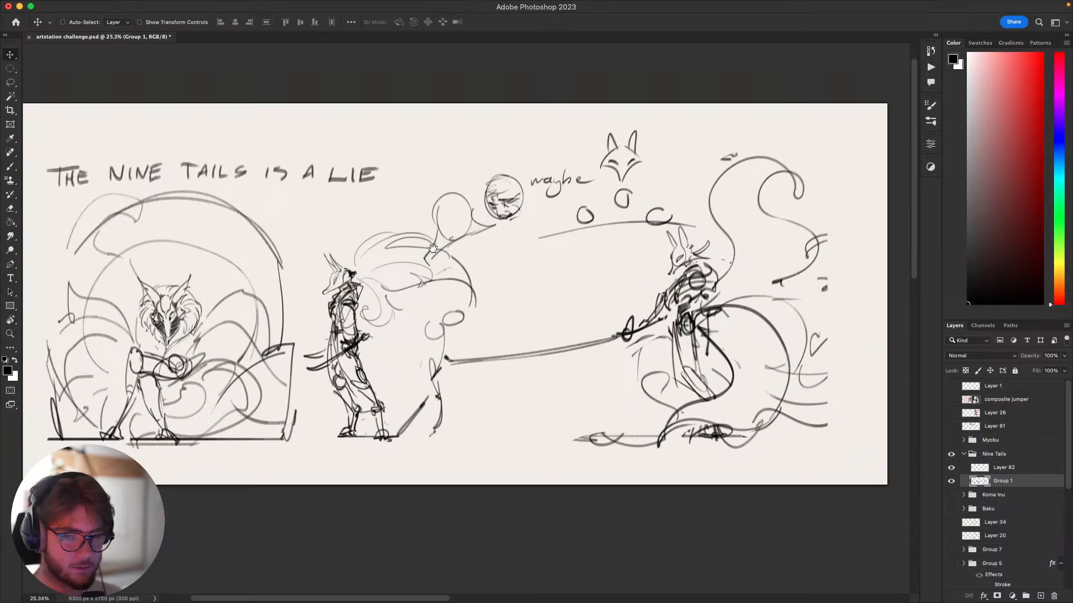
{"action": "scroll", "coordinate": [454, 255], "scroll_direction": "down", "scroll_amount": 1}
{"action": "left_click_drag", "start_coordinate": [433, 249], "coordinate": [458, 257]}
{"action": "scroll", "coordinate": [468, 260], "scroll_direction": "up", "scroll_amount": 1}
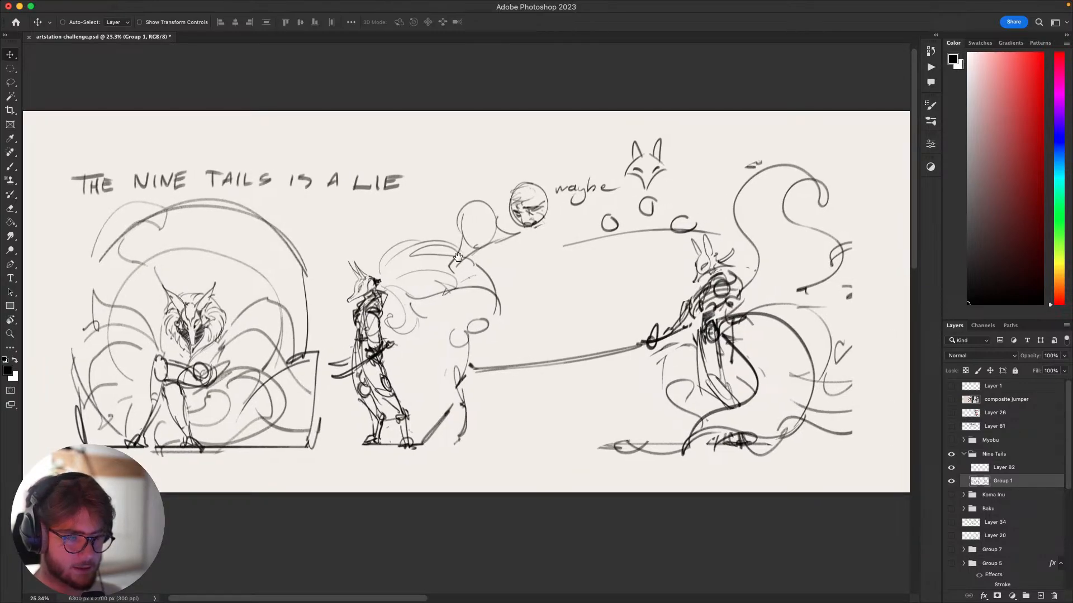
{"action": "key", "text": "super+Tab"}
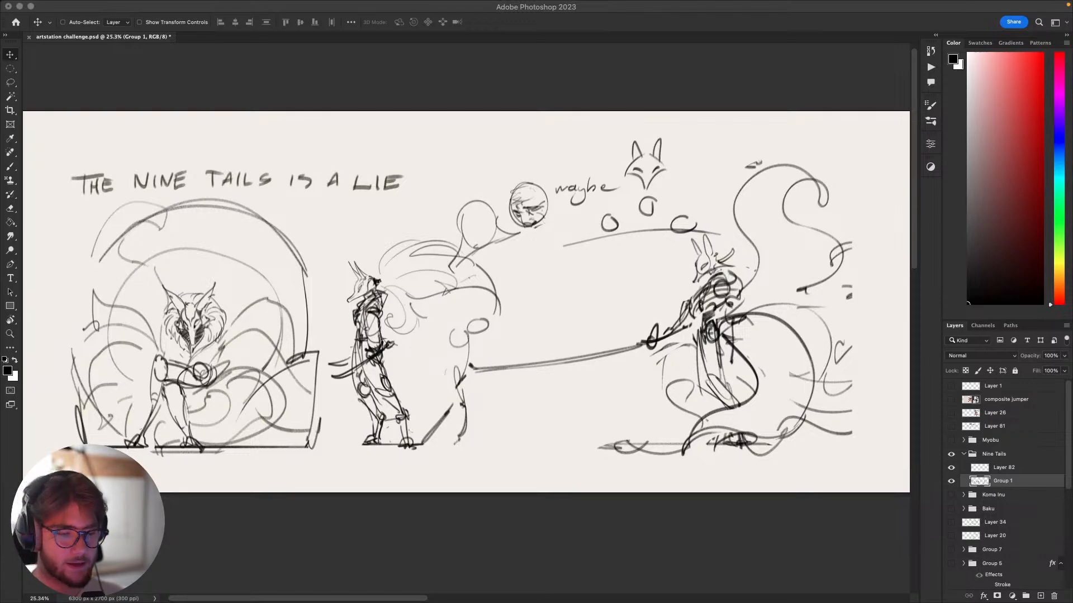
{"action": "key", "text": "super+Tab"}
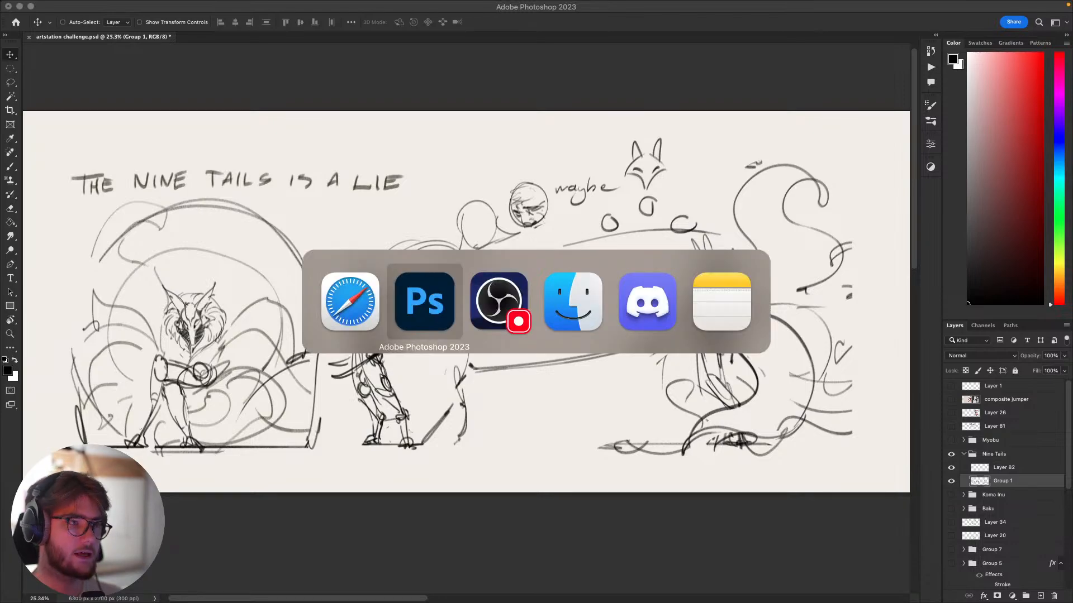
{"action": "key", "text": "super+Tab"}
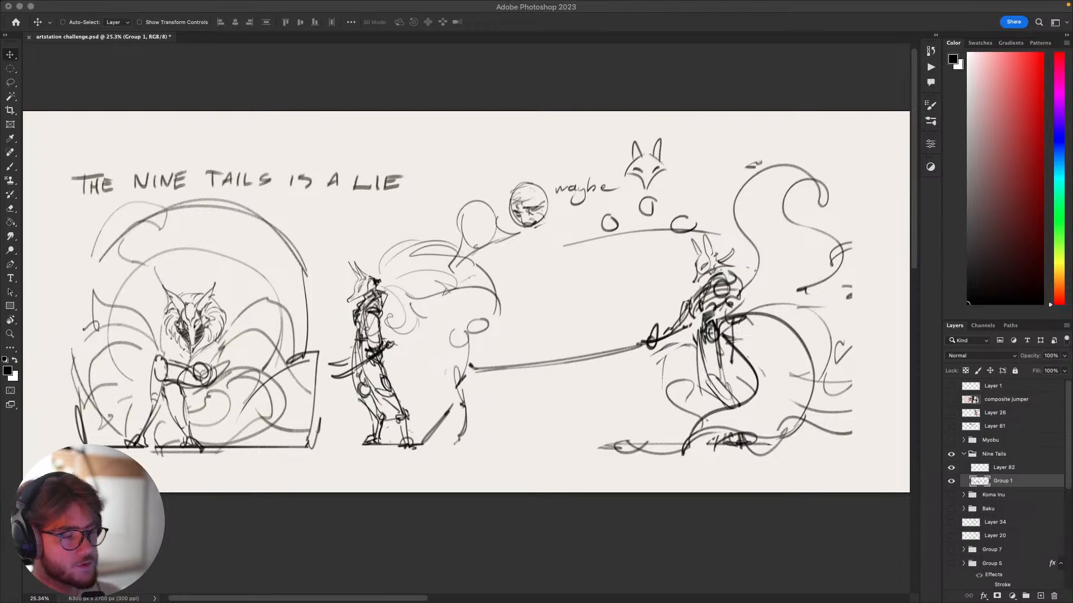
{"action": "left_click_drag", "start_coordinate": [410, 295], "coordinate": [420, 290]}
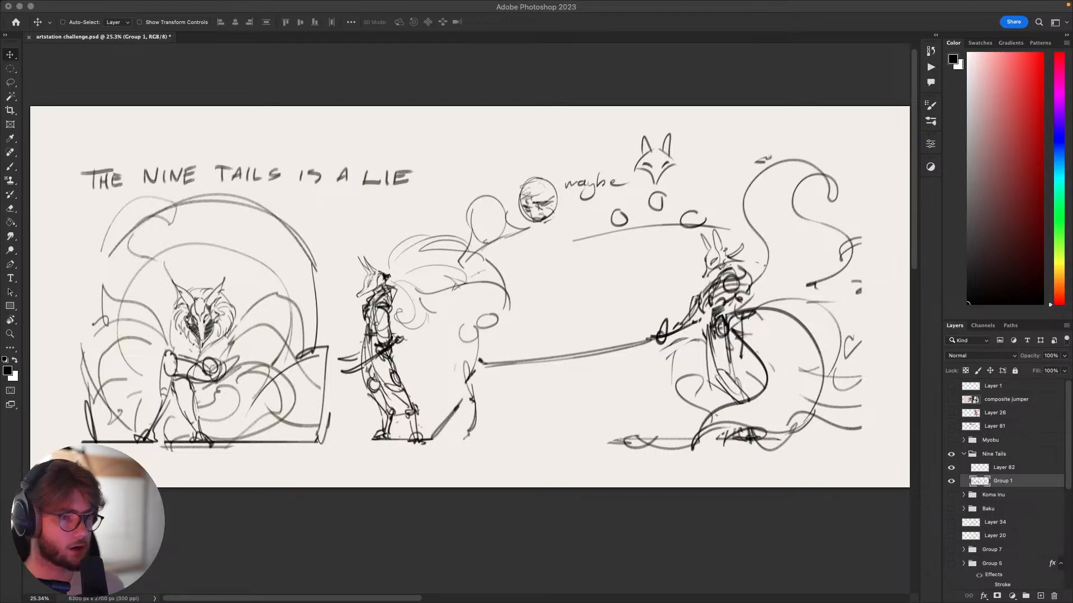
{"action": "key", "text": "super+Tab"}
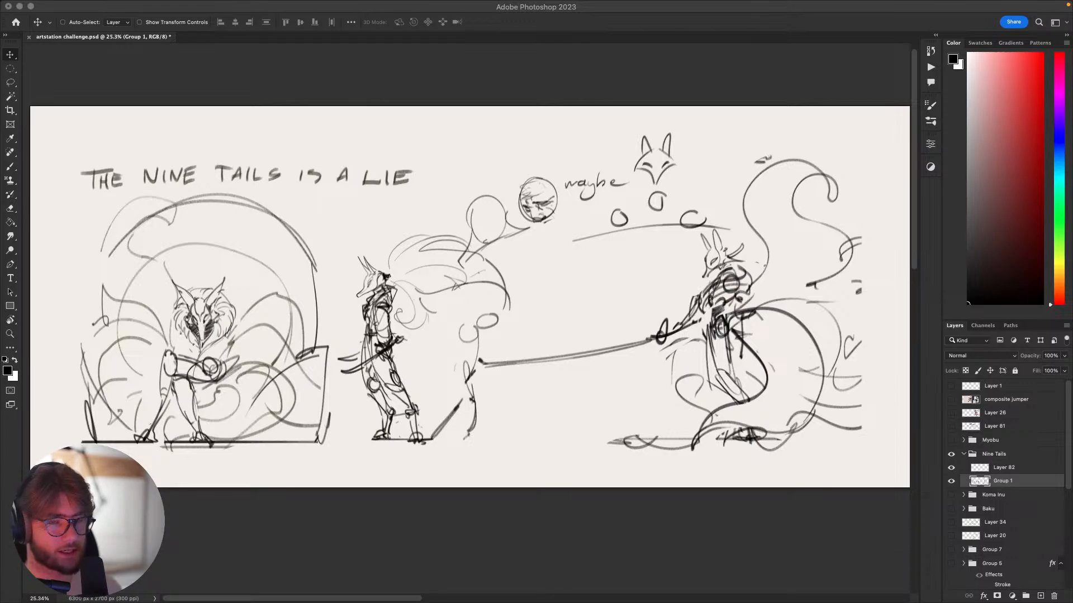
{"action": "key", "text": "super+Tab"}
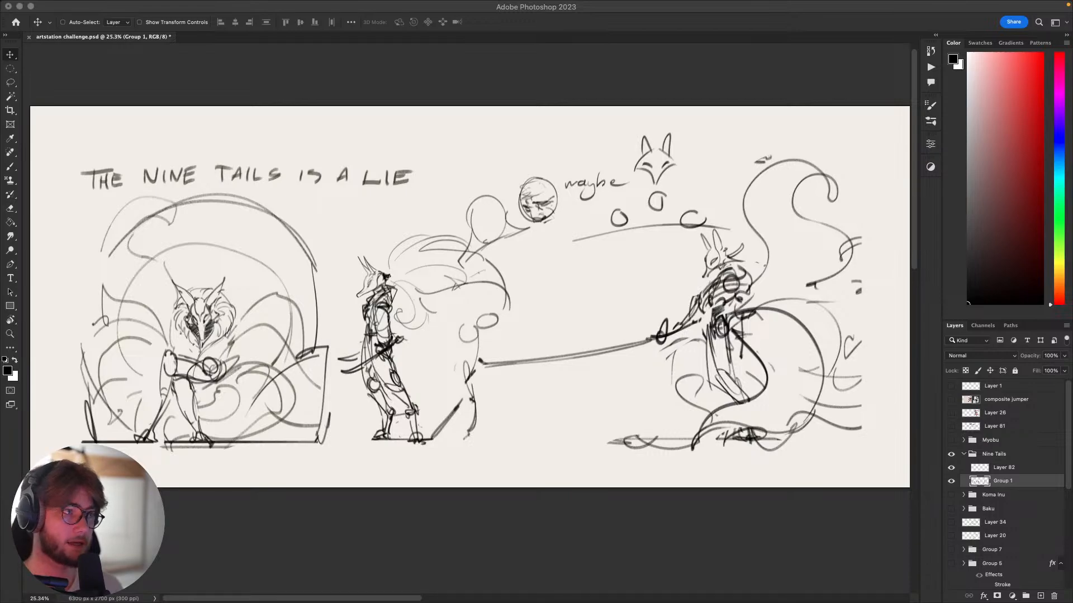
{"action": "key", "text": "super+Tab"}
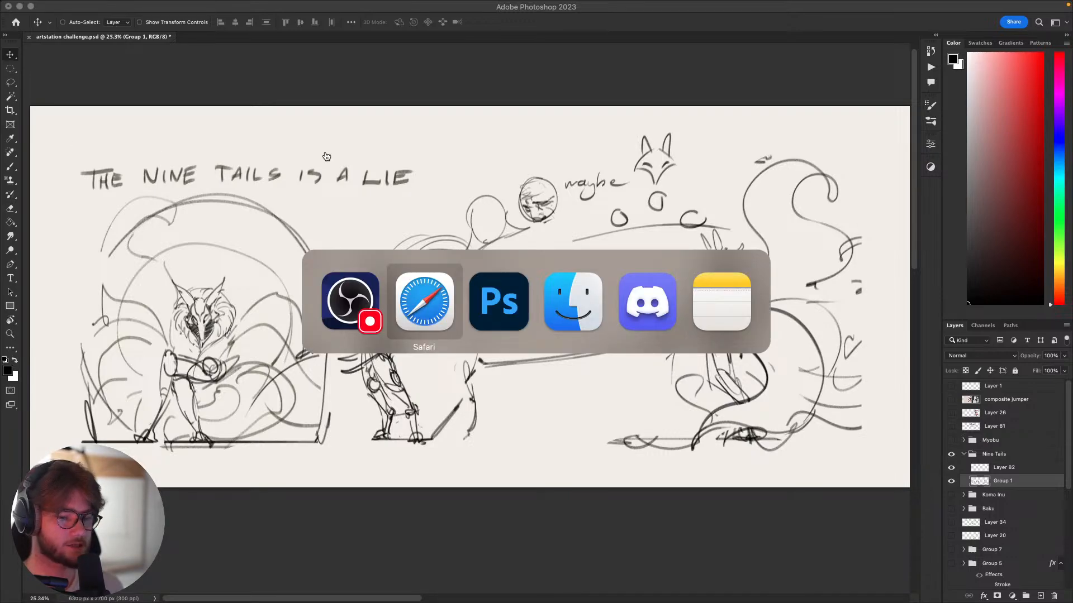
{"action": "left_click", "coordinate": [615, 284]}
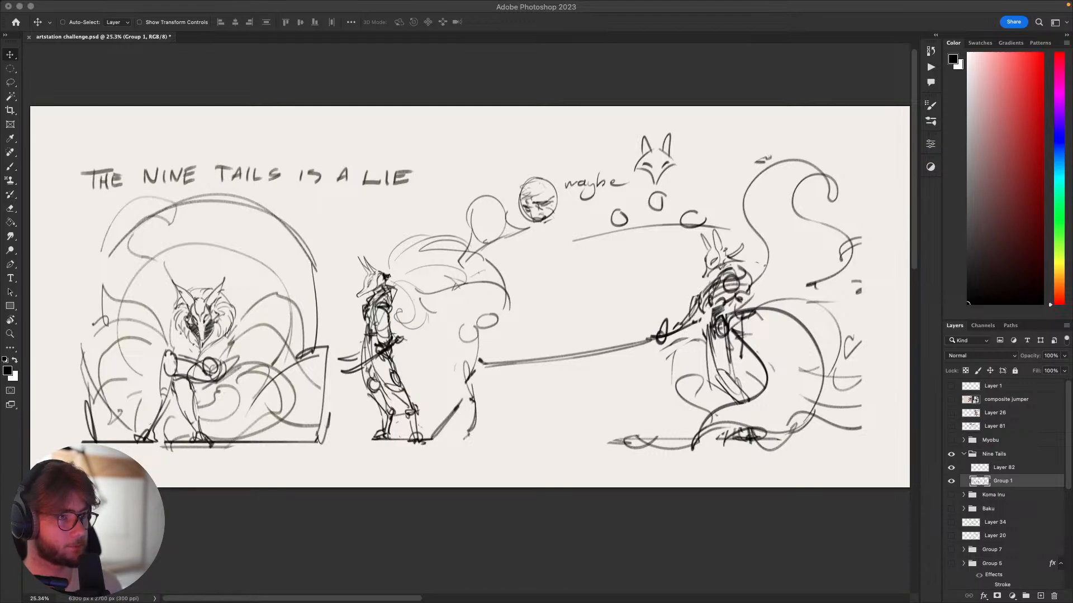
{"action": "key", "text": "super+Tab"}
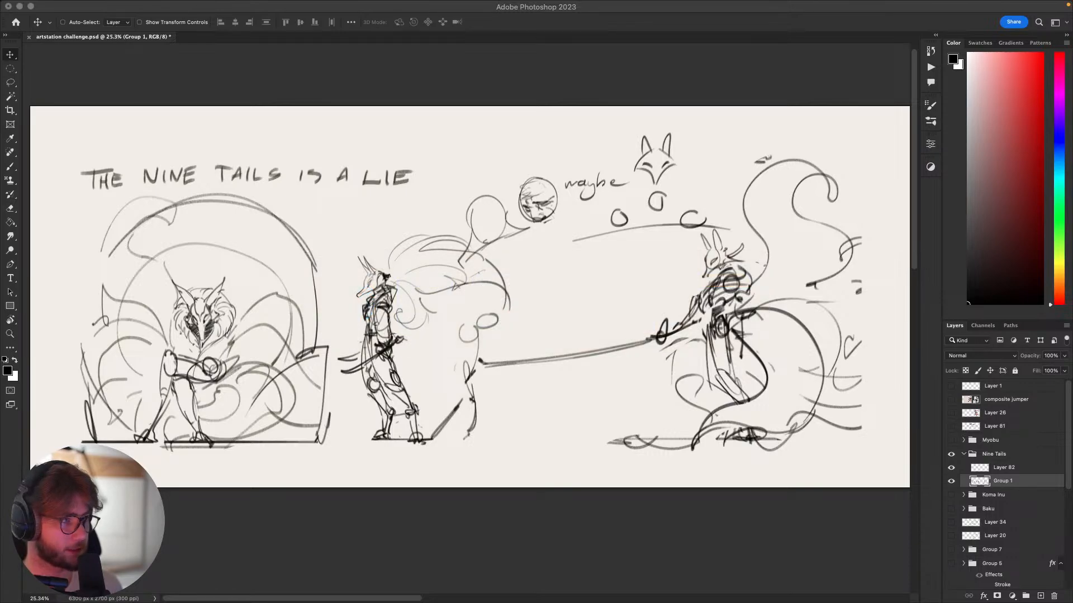
{"action": "key", "text": "super+Tab"}
{"action": "key", "text": "super+Tab"}
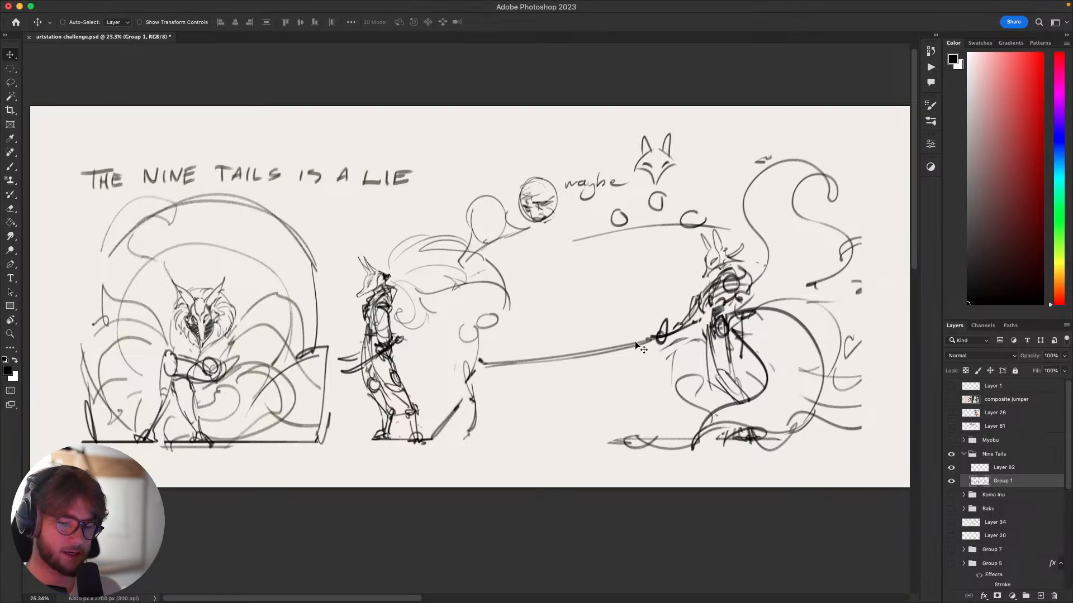
{"action": "scroll", "coordinate": [634, 341], "scroll_direction": "left", "scroll_amount": 2}
{"action": "scroll", "coordinate": [708, 357], "scroll_direction": "down", "scroll_amount": 1}
{"action": "scroll", "coordinate": [712, 361], "scroll_direction": "up", "scroll_amount": 1}
{"action": "scroll", "coordinate": [713, 360], "scroll_direction": "up", "scroll_amount": 1}
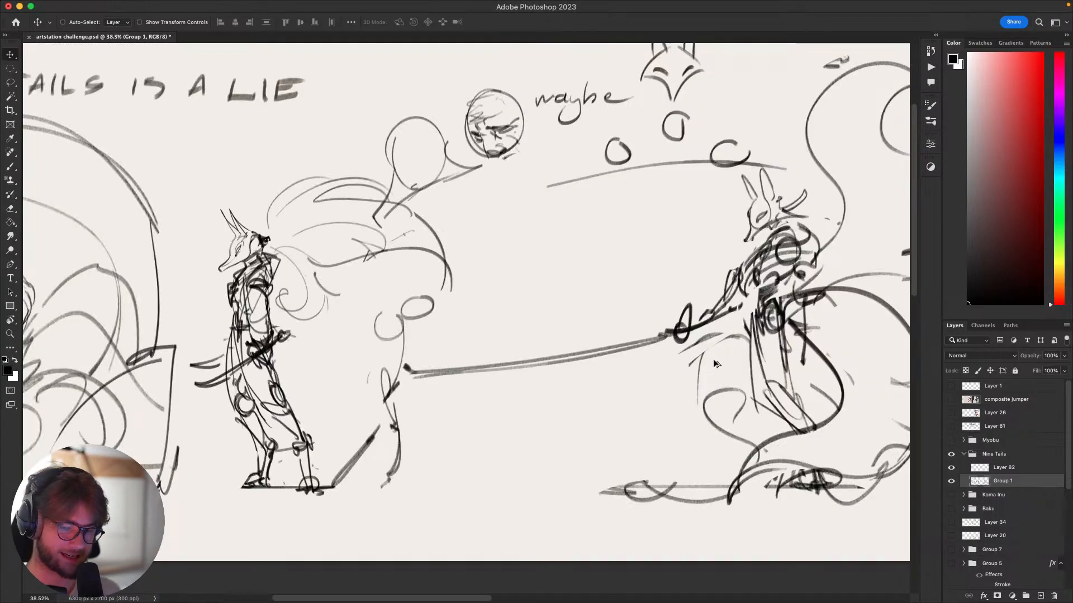
{"action": "scroll", "coordinate": [713, 359], "scroll_direction": "left", "scroll_amount": 2}
{"action": "scroll", "coordinate": [705, 351], "scroll_direction": "left", "scroll_amount": 2}
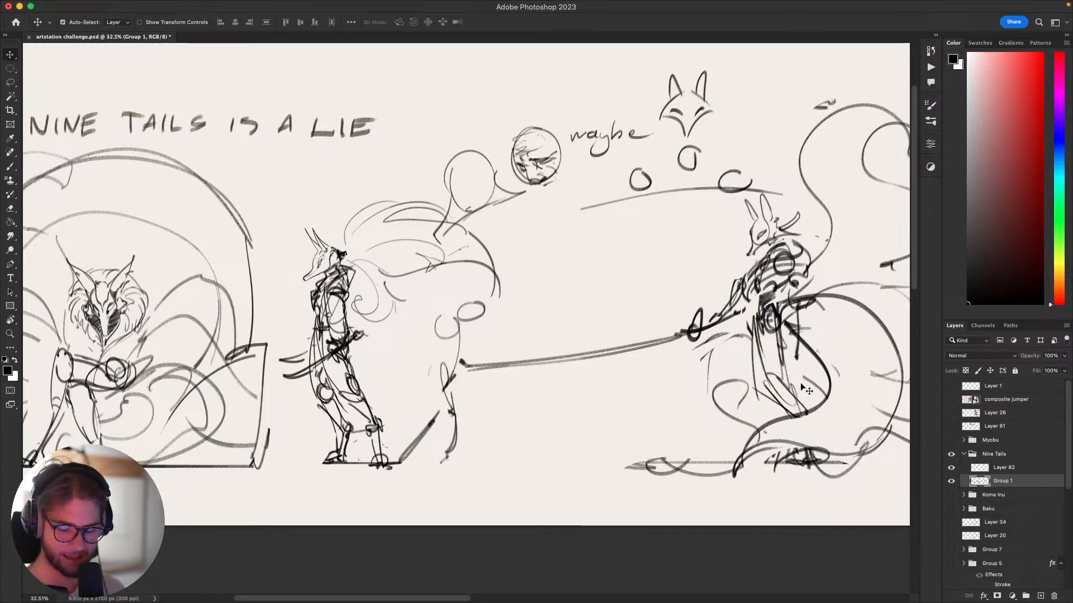
Lasso and delete the standing fox-headed figure with its flowing tails between the seated fox and the small figure, then clear the selection.
{"action": "key", "text": "super+minus"}
{"action": "key", "text": "super+minus"}
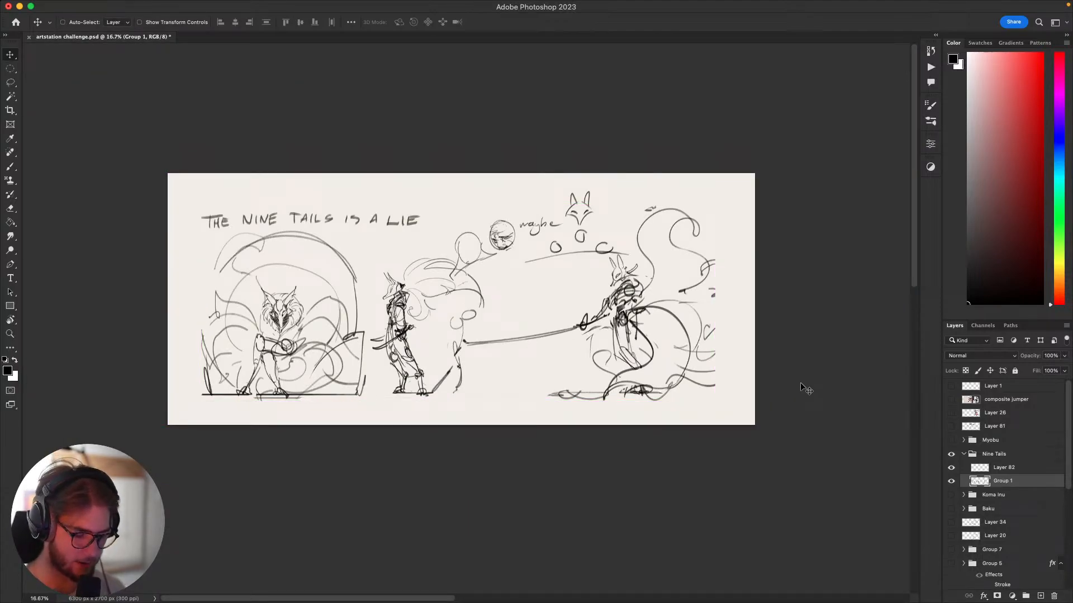
{"action": "key", "text": "b"}
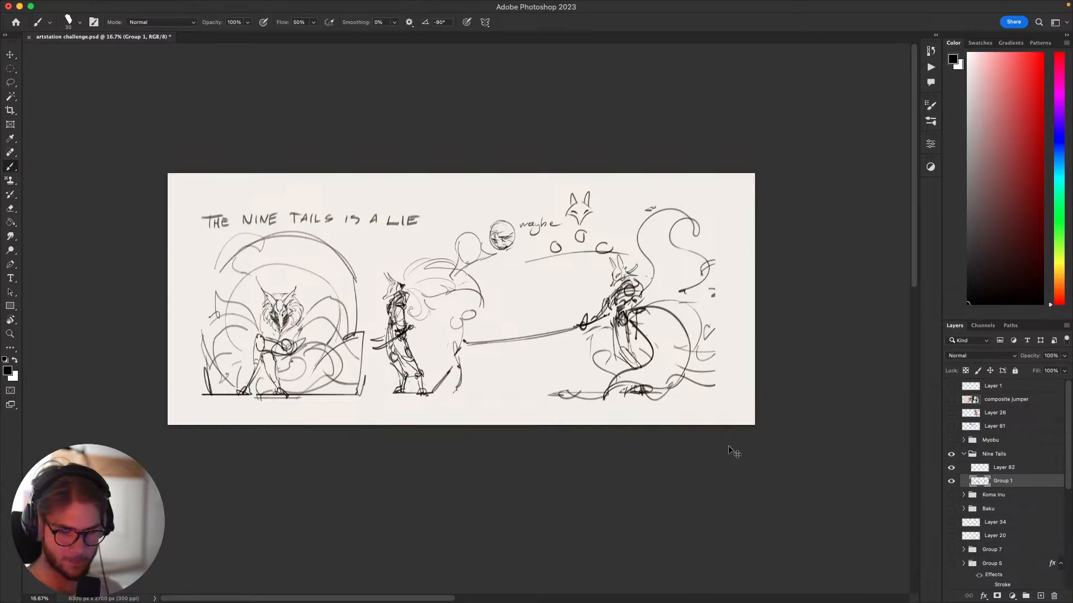
{"action": "key", "text": "super+plus"}
{"action": "key", "text": "super+plus"}
{"action": "scroll", "coordinate": [729, 445], "scroll_direction": "down", "scroll_amount": 5}
{"action": "scroll", "coordinate": [728, 445], "scroll_direction": "right", "scroll_amount": 3}
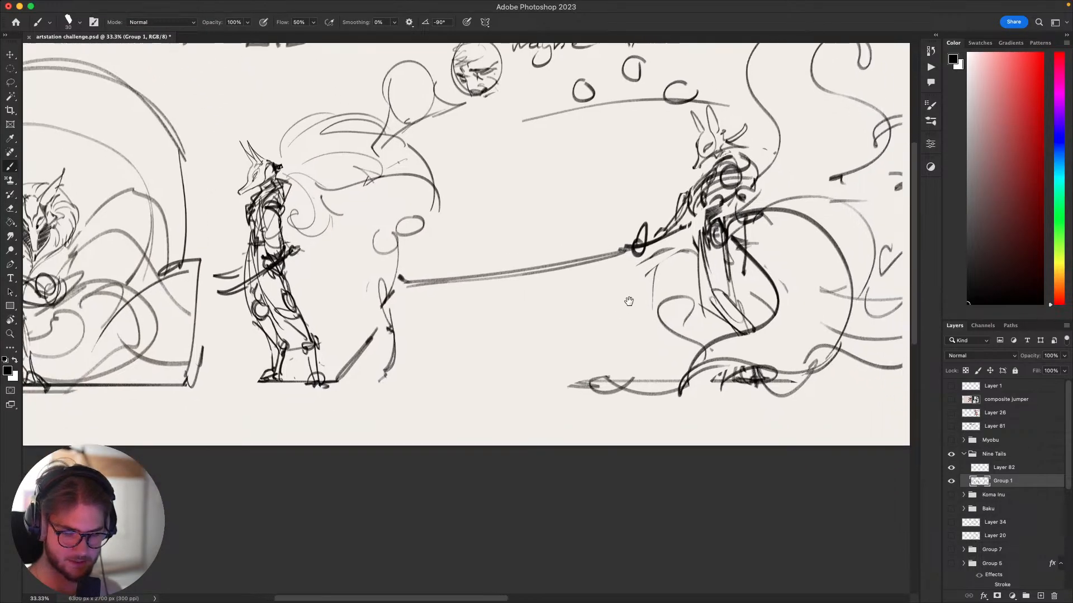
{"action": "scroll", "coordinate": [719, 426], "scroll_direction": "up", "scroll_amount": 3}
{"action": "key", "text": "super+minus"}
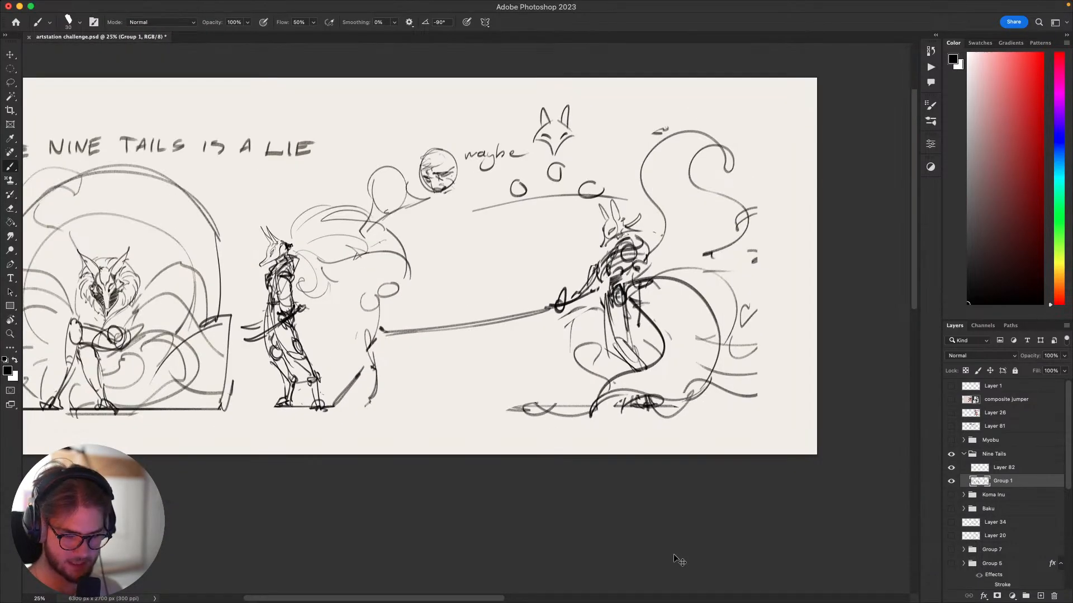
{"action": "left_click_drag", "start_coordinate": [615, 360], "coordinate": [798, 355]}
{"action": "key", "text": "l"}
{"action": "mouse_move", "coordinate": [467, 186]}
{"action": "left_mouse_down"}
{"action": "mouse_move", "coordinate": [432, 243]}
{"action": "mouse_move", "coordinate": [420, 319]}
{"action": "mouse_move", "coordinate": [441, 421]}
{"action": "mouse_move", "coordinate": [533, 428]}
{"action": "mouse_move", "coordinate": [520, 399]}
{"action": "mouse_move", "coordinate": [519, 324]}
{"action": "mouse_move", "coordinate": [552, 270]}
{"action": "mouse_move", "coordinate": [611, 290]}
{"action": "mouse_move", "coordinate": [622, 200]}
{"action": "mouse_move", "coordinate": [562, 133]}
{"action": "mouse_move", "coordinate": [469, 189]}
{"action": "left_mouse_up"}
{"action": "key", "text": "Delete"}
{"action": "key", "text": "ctrl+d"}
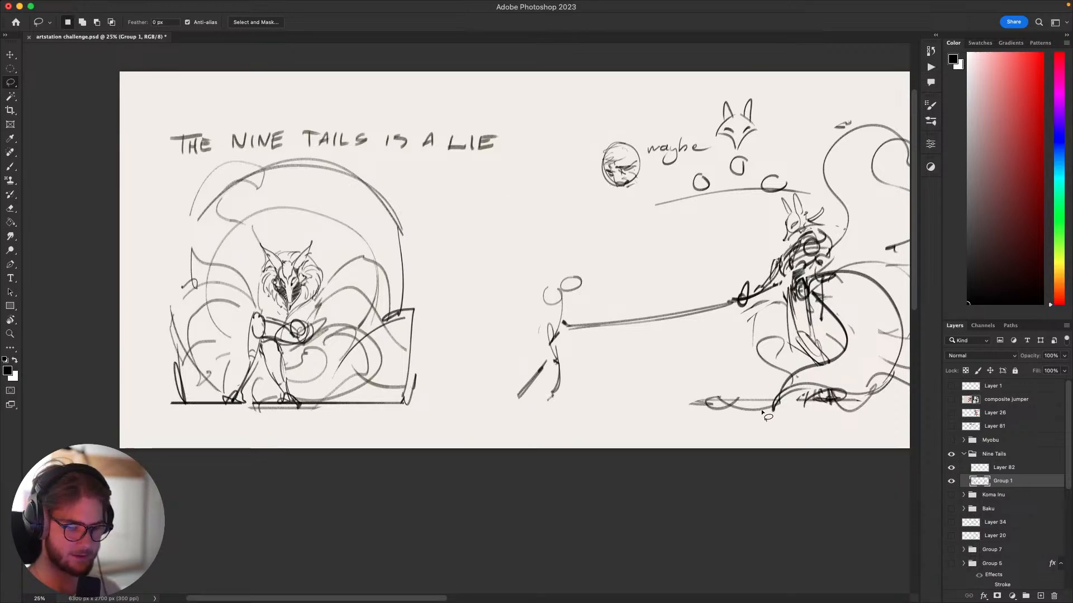
Brush in a small front-facing fox mask with ears between the seated fox and the small figure, redoing unwanted strokes.
{"action": "mouse_move", "coordinate": [777, 420]}
{"action": "left_mouse_down"}
{"action": "mouse_move", "coordinate": [681, 419]}
{"action": "mouse_move", "coordinate": [713, 416]}
{"action": "left_mouse_up"}
{"action": "key", "text": "b"}
{"action": "mouse_move", "coordinate": [424, 268]}
{"action": "left_mouse_down"}
{"action": "mouse_move", "coordinate": [419, 293]}
{"action": "mouse_move", "coordinate": [407, 281]}
{"action": "mouse_move", "coordinate": [441, 281]}
{"action": "mouse_move", "coordinate": [428, 289]}
{"action": "mouse_move", "coordinate": [444, 277]}
{"action": "mouse_move", "coordinate": [422, 272]}
{"action": "mouse_move", "coordinate": [439, 273]}
{"action": "mouse_move", "coordinate": [433, 332]}
{"action": "left_mouse_up"}
{"action": "key", "text": "super+z"}
{"action": "key", "text": "super+z"}
{"action": "key", "text": "super+z"}
{"action": "key", "text": "super+z"}
{"action": "left_click_drag", "start_coordinate": [442, 289], "coordinate": [427, 335]}
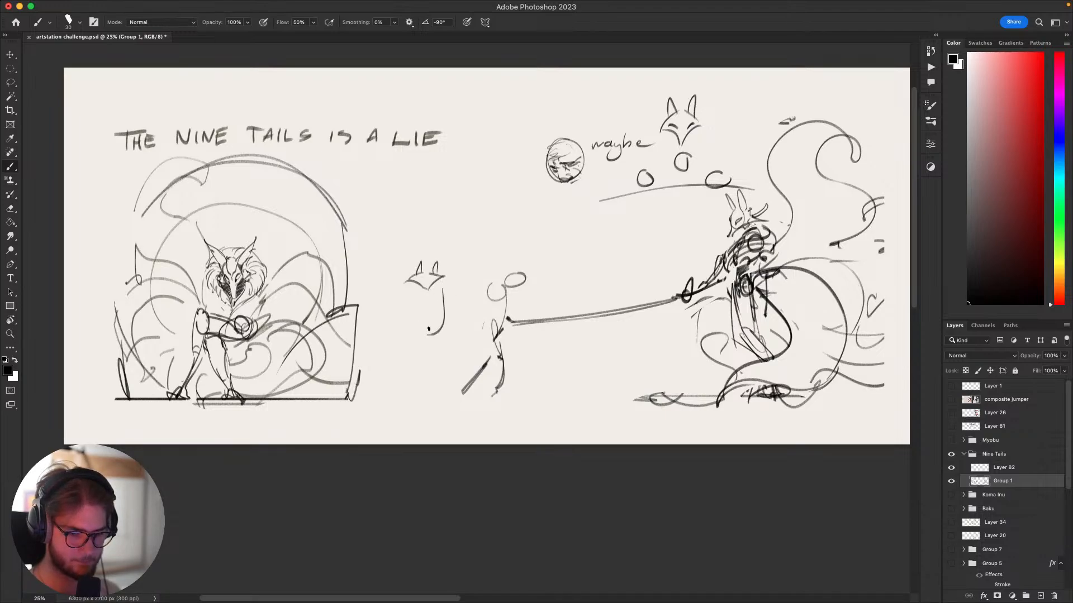
Sketch a rounded torso, a long straight robe and feet beneath the small fox mask, undoing unsatisfactory strokes.
{"action": "mouse_move", "coordinate": [412, 296]}
{"action": "left_mouse_down"}
{"action": "mouse_move", "coordinate": [426, 335]}
{"action": "mouse_move", "coordinate": [432, 314]}
{"action": "mouse_move", "coordinate": [416, 321]}
{"action": "mouse_move", "coordinate": [437, 319]}
{"action": "mouse_move", "coordinate": [440, 353]}
{"action": "left_mouse_up"}
{"action": "key", "text": "super+z"}
{"action": "key", "text": "super+z"}
{"action": "mouse_move", "coordinate": [440, 302]}
{"action": "left_mouse_down"}
{"action": "mouse_move", "coordinate": [441, 394]}
{"action": "mouse_move", "coordinate": [411, 353]}
{"action": "left_mouse_up"}
{"action": "key", "text": "super+z"}
{"action": "key", "text": "super+z"}
{"action": "mouse_move", "coordinate": [409, 314]}
{"action": "left_mouse_down"}
{"action": "mouse_move", "coordinate": [408, 393]}
{"action": "mouse_move", "coordinate": [411, 377]}
{"action": "mouse_move", "coordinate": [412, 394]}
{"action": "mouse_move", "coordinate": [445, 393]}
{"action": "mouse_move", "coordinate": [428, 408]}
{"action": "mouse_move", "coordinate": [448, 409]}
{"action": "left_mouse_up"}
{"action": "key", "text": "super+z"}
{"action": "key", "text": "super+z"}
{"action": "key", "text": "super+z"}
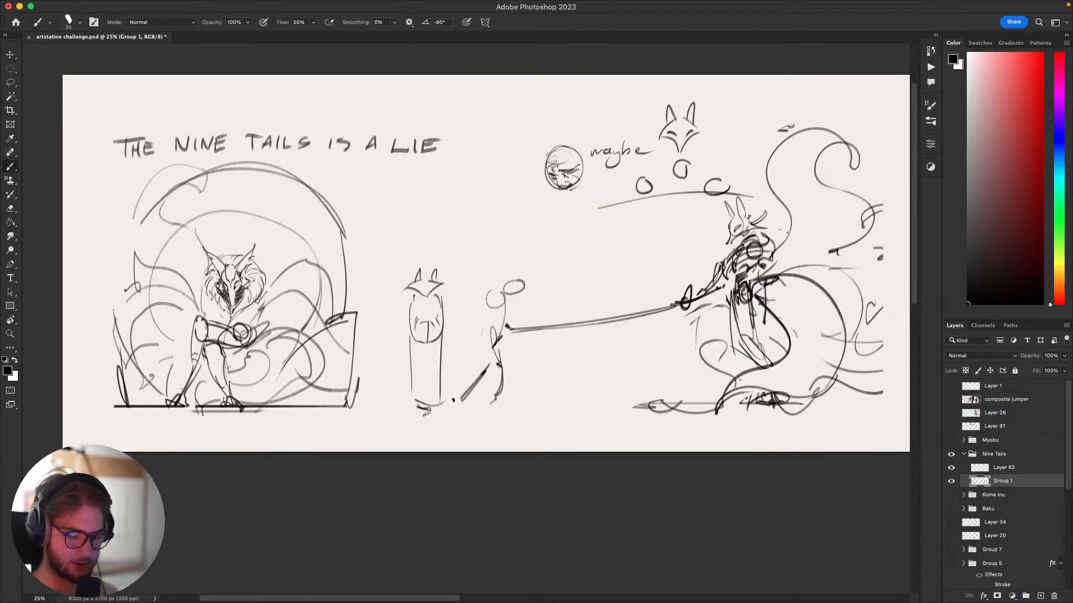
Examine the Nine Tails composition close up and at reduced size, comparing the new robed figure with the many-tailed sword figure.
{"action": "left_click_drag", "start_coordinate": [804, 311], "coordinate": [756, 325]}
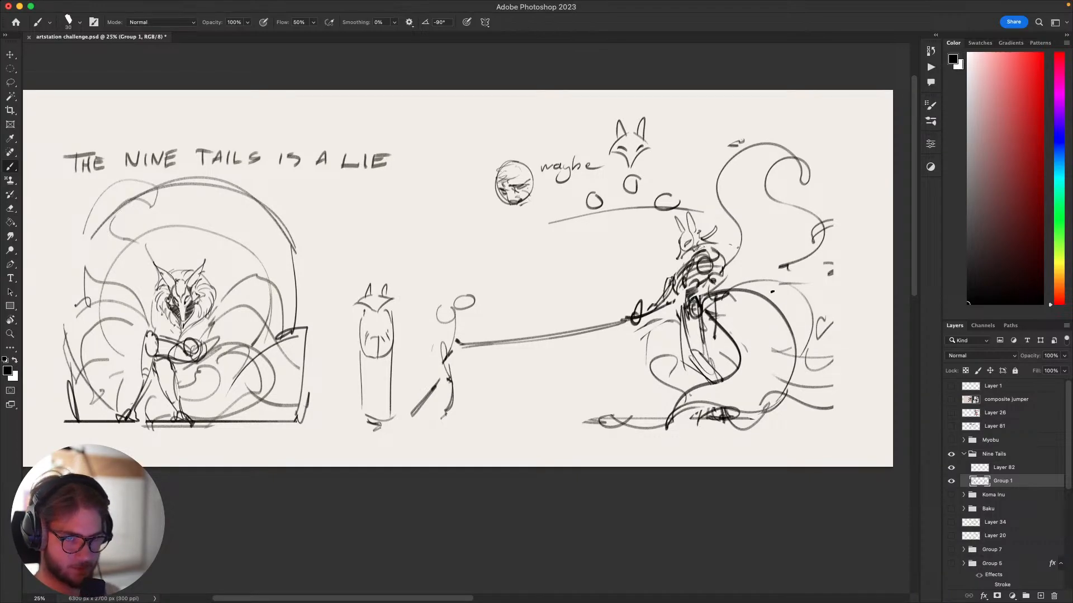
{"action": "mouse_move", "coordinate": [786, 381]}
{"action": "left_mouse_down"}
{"action": "mouse_move", "coordinate": [793, 302]}
{"action": "mouse_move", "coordinate": [767, 357]}
{"action": "mouse_move", "coordinate": [751, 435]}
{"action": "mouse_move", "coordinate": [737, 446]}
{"action": "left_mouse_up"}
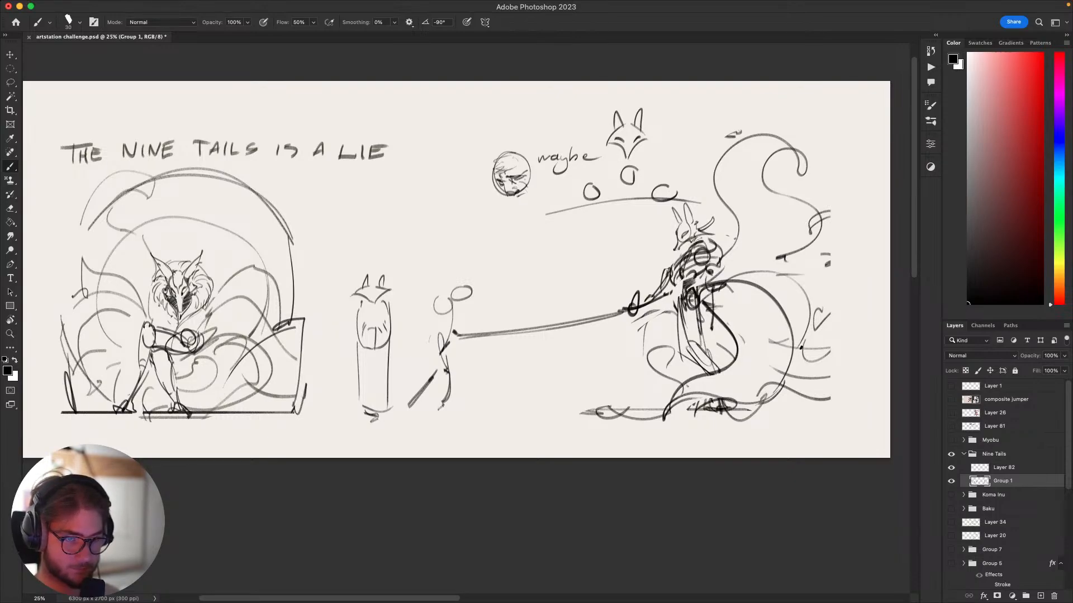
{"action": "scroll", "coordinate": [771, 386], "scroll_direction": "right", "scroll_amount": 2}
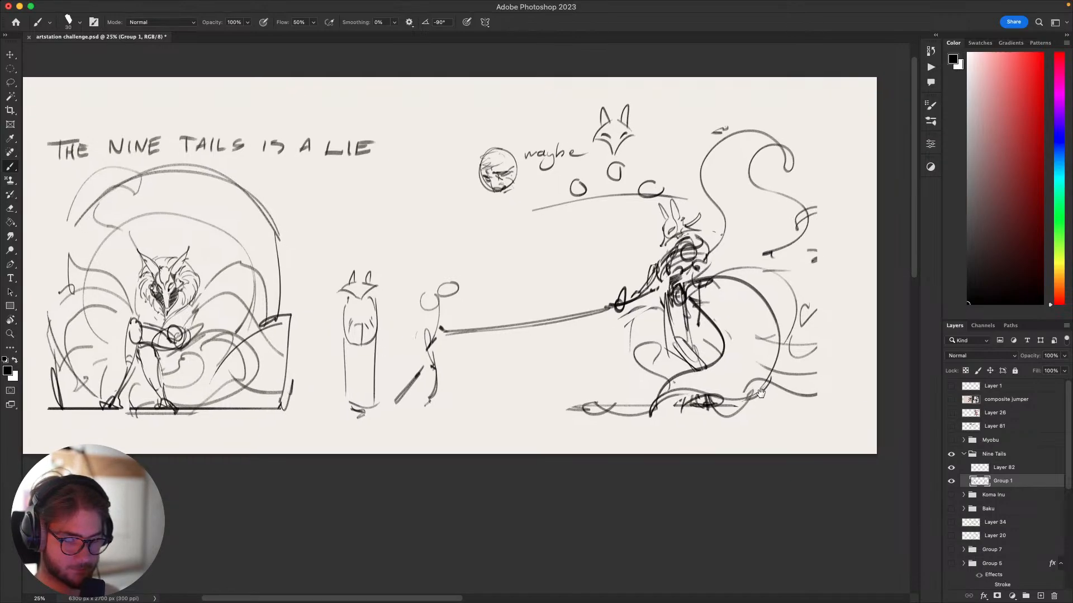
{"action": "scroll", "coordinate": [777, 411], "scroll_direction": "right", "scroll_amount": 3}
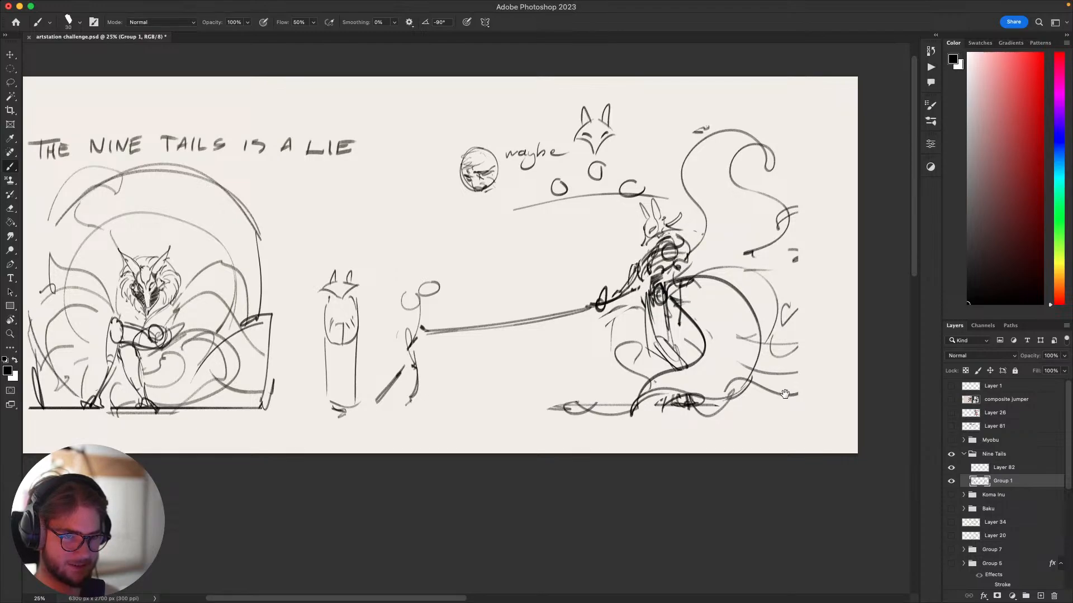
{"action": "scroll", "coordinate": [785, 397], "scroll_direction": "up", "scroll_amount": 2}
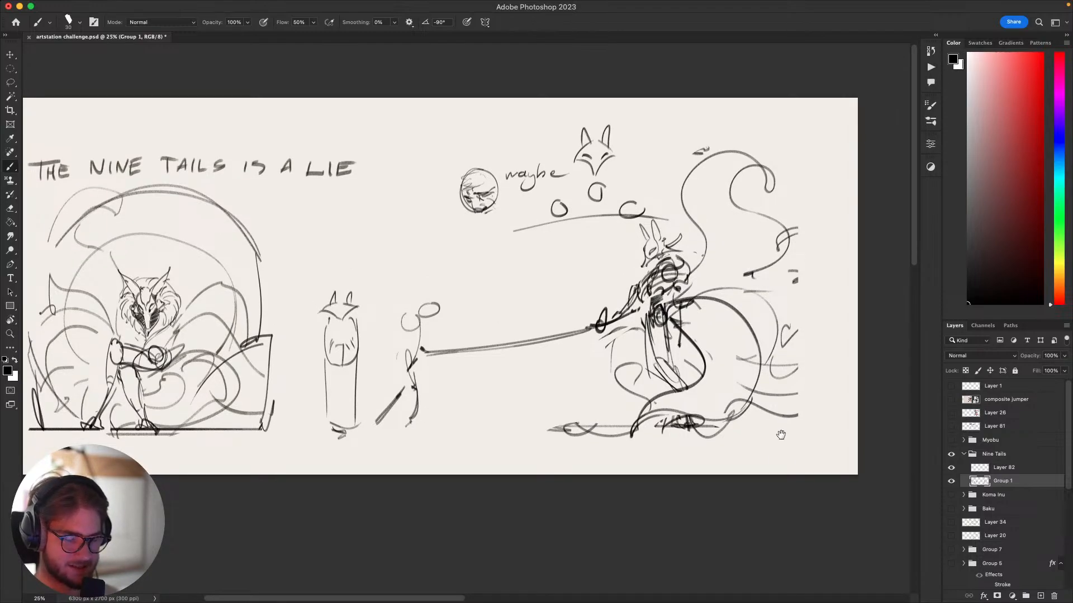
{"action": "scroll", "coordinate": [781, 435], "scroll_direction": "down", "scroll_amount": 4}
{"action": "scroll", "coordinate": [810, 408], "scroll_direction": "left", "scroll_amount": 5}
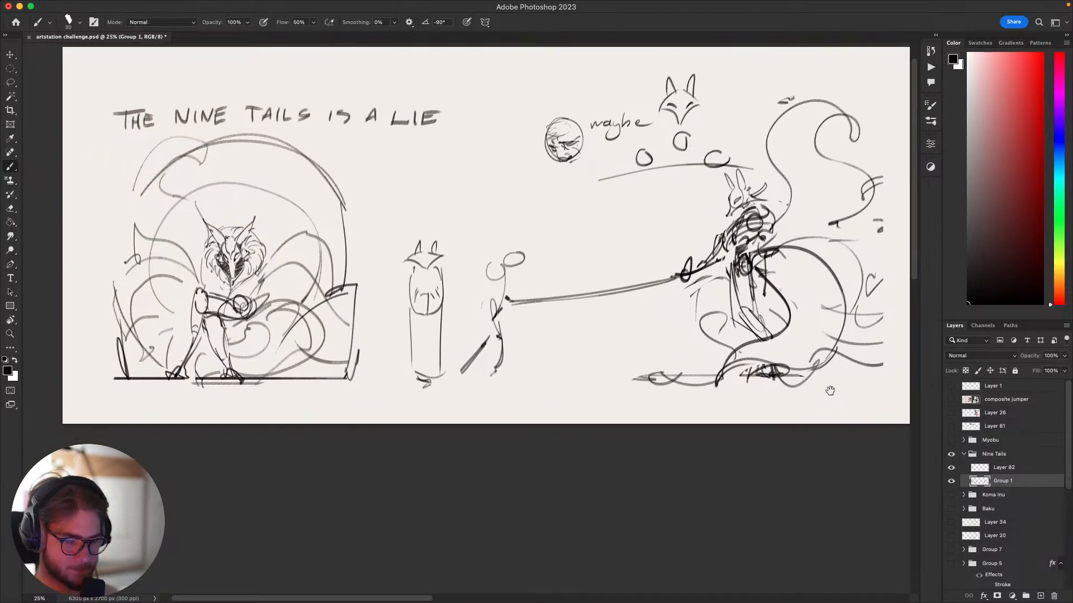
{"action": "scroll", "coordinate": [829, 391], "scroll_direction": "down", "scroll_amount": 1}
{"action": "scroll", "coordinate": [830, 390], "scroll_direction": "left", "scroll_amount": 1}
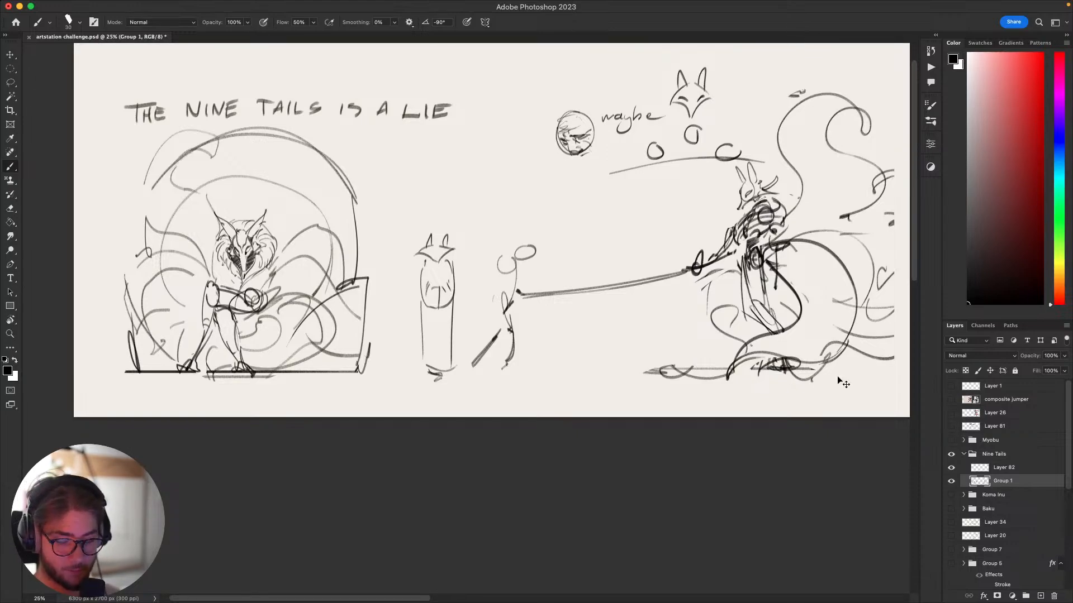
{"action": "left_click_drag", "start_coordinate": [843, 395], "coordinate": [746, 464]}
{"action": "key", "text": "super+minus"}
{"action": "key", "text": "super+minus"}
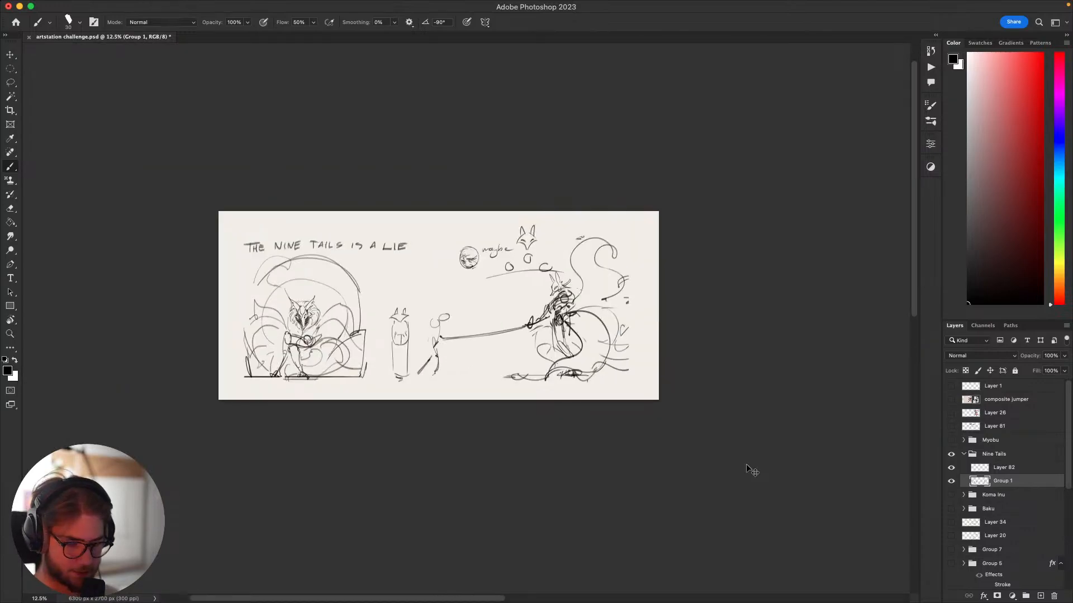
{"action": "key", "text": "super+plus"}
{"action": "key", "text": "super+minus"}
{"action": "key", "text": "super+plus"}
{"action": "key", "text": "super+minus"}
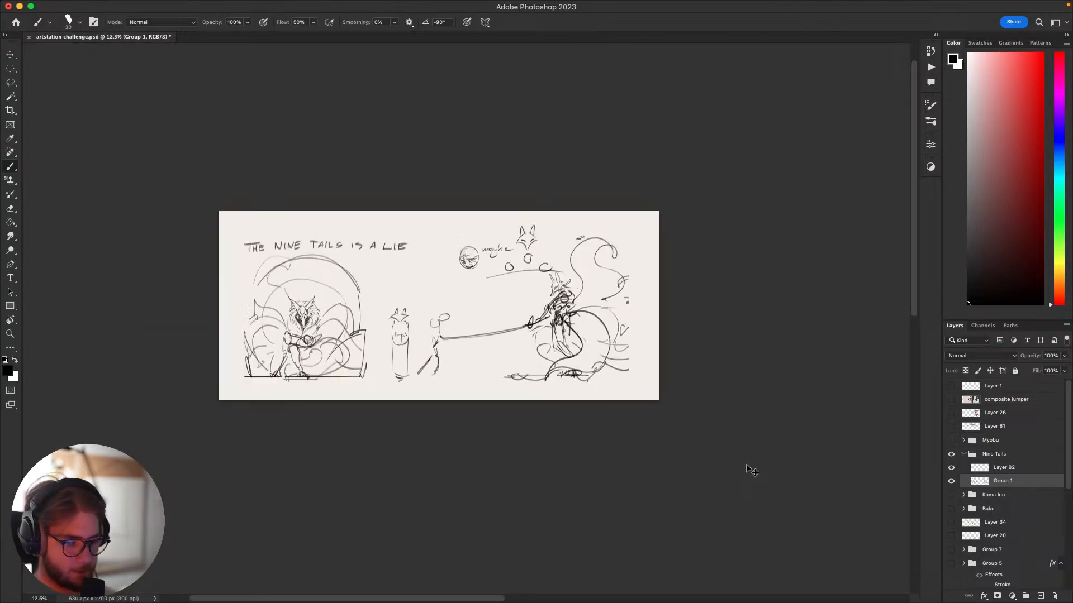
{"action": "key", "text": "super+plus"}
{"action": "key", "text": "super+plus"}
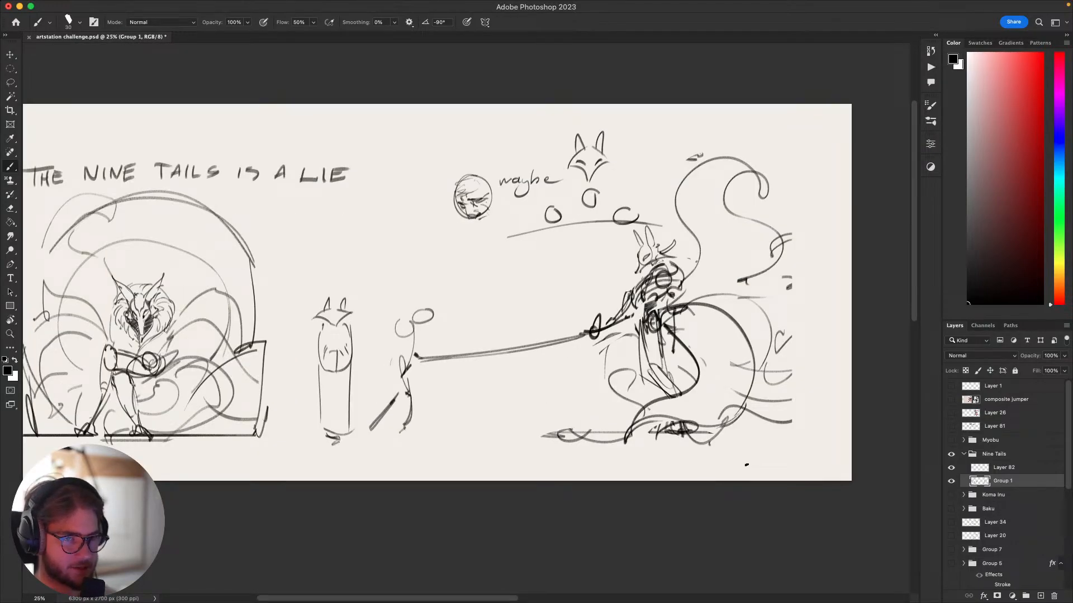
{"action": "key", "text": "super+minus"}
{"action": "key", "text": "super+plus"}
{"action": "key", "text": "super+plus"}
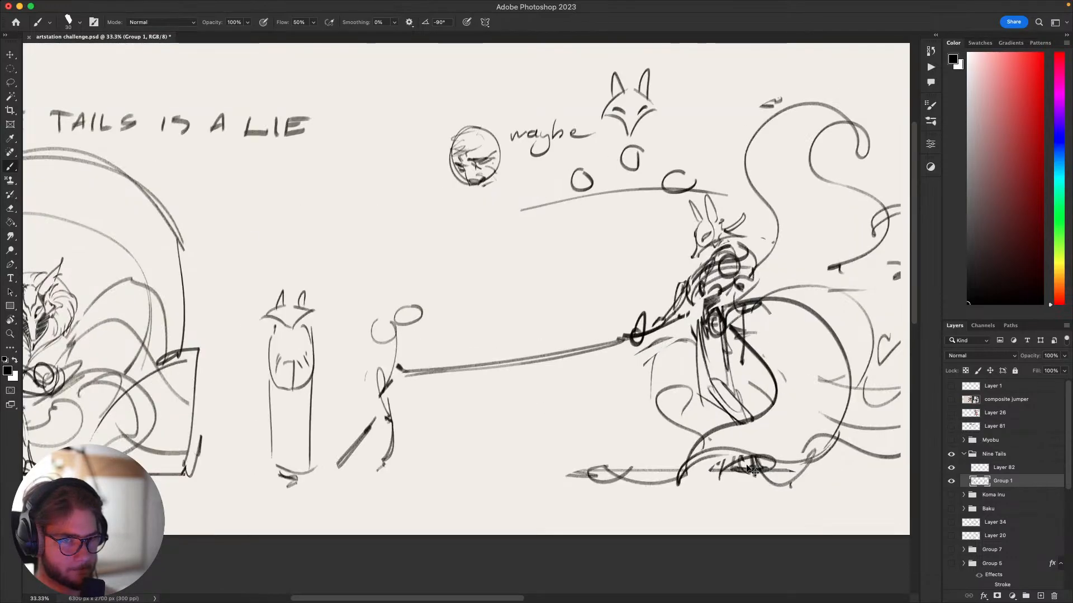
{"action": "key", "text": "super+minus"}
{"action": "left_click_drag", "start_coordinate": [735, 341], "coordinate": [789, 359]}
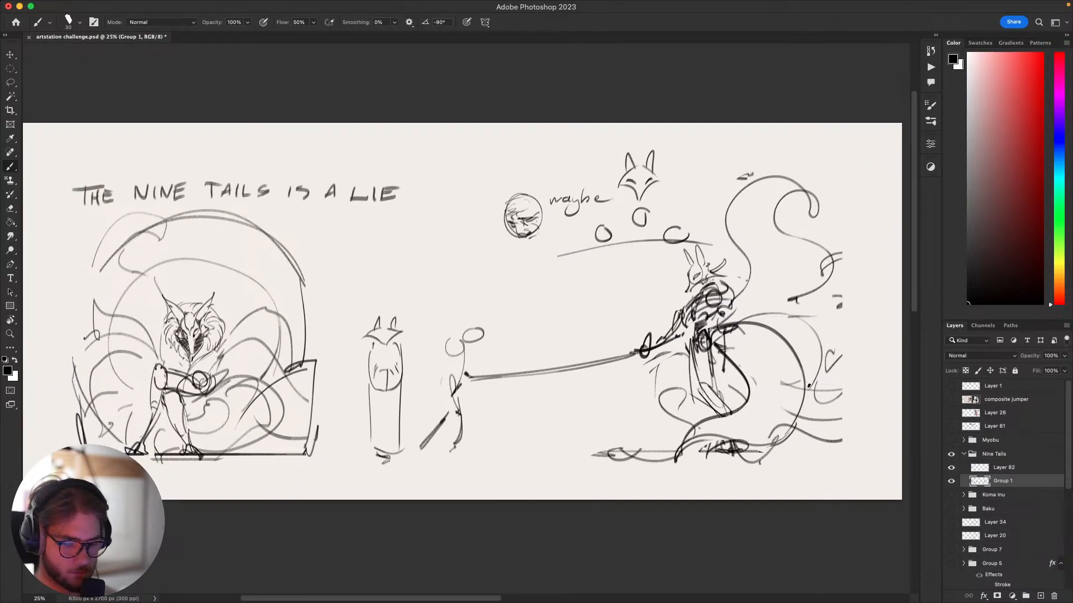
{"action": "left_click_drag", "start_coordinate": [817, 420], "coordinate": [826, 411]}
{"action": "left_click_drag", "start_coordinate": [835, 375], "coordinate": [807, 322]}
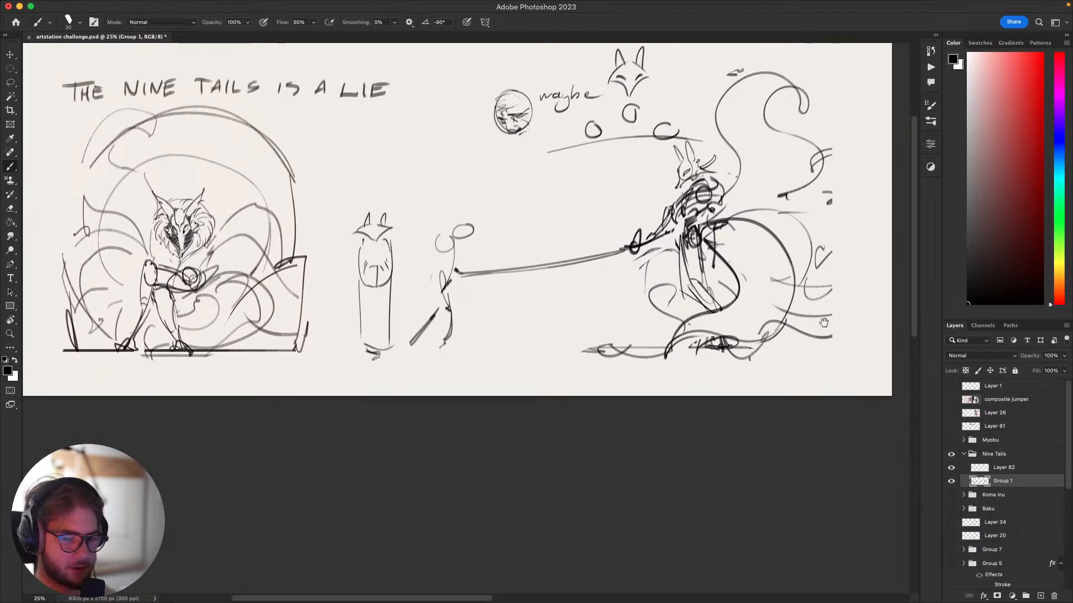
Add a curling tail stroke near the ground beside the many-tailed sword figure and look over the result.
{"action": "mouse_move", "coordinate": [668, 316]}
{"action": "left_mouse_down"}
{"action": "mouse_move", "coordinate": [625, 341]}
{"action": "mouse_move", "coordinate": [651, 343]}
{"action": "left_mouse_up"}
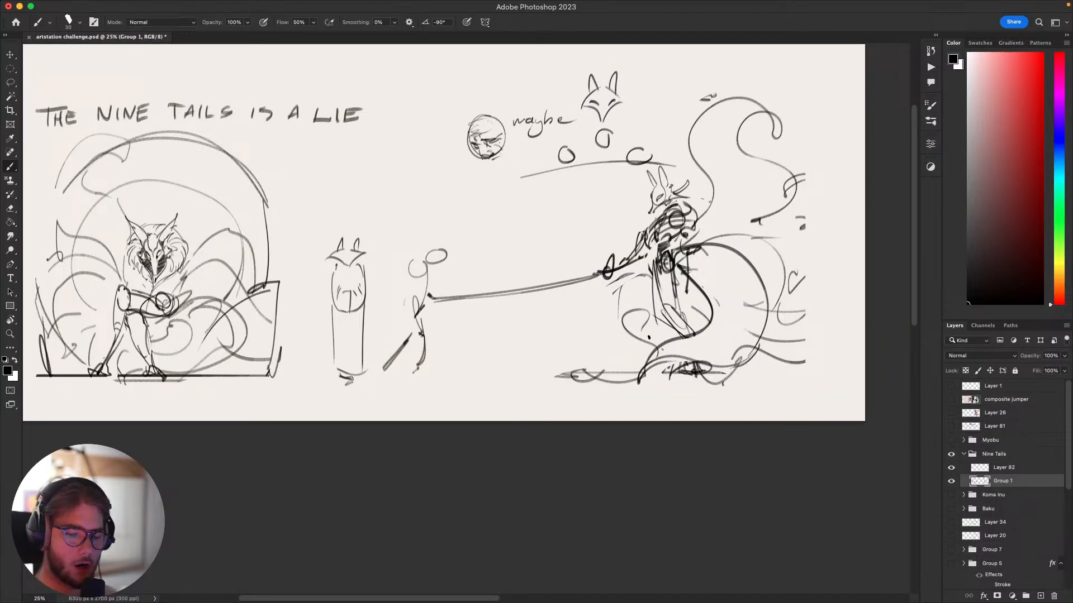
{"action": "left_click_drag", "start_coordinate": [624, 445], "coordinate": [590, 478]}
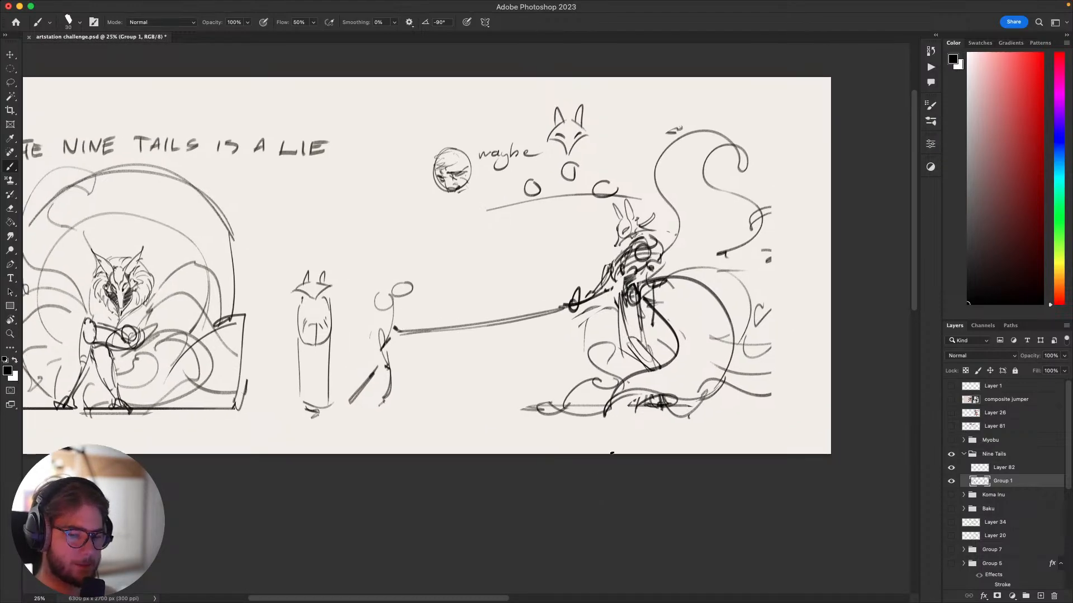
{"action": "mouse_move", "coordinate": [769, 389]}
{"action": "left_mouse_down"}
{"action": "mouse_move", "coordinate": [695, 389]}
{"action": "mouse_move", "coordinate": [799, 348]}
{"action": "left_mouse_up"}
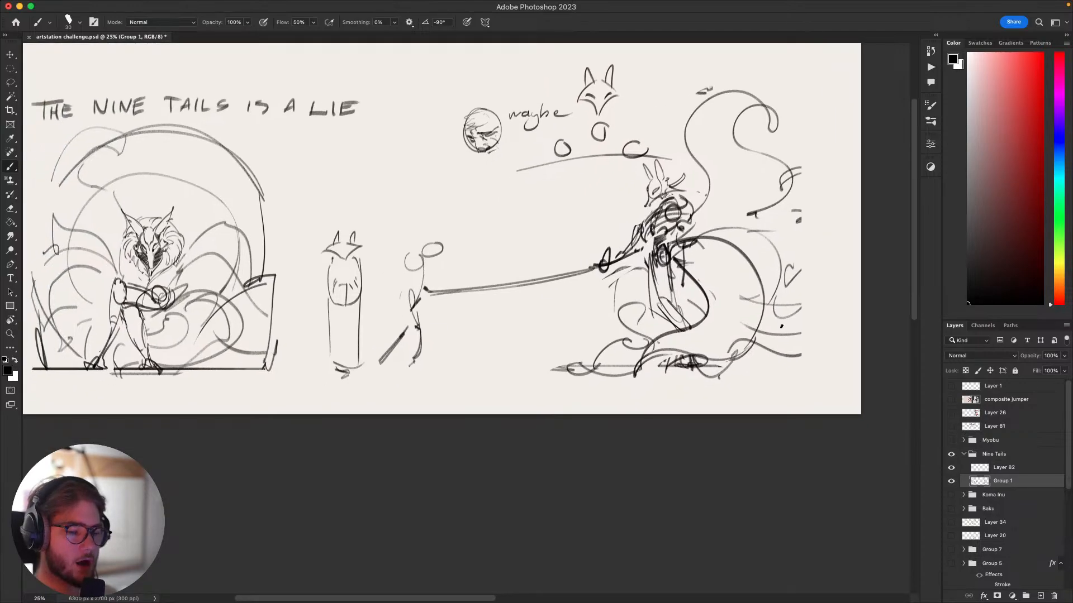
{"action": "mouse_move", "coordinate": [758, 305]}
{"action": "left_mouse_down"}
{"action": "mouse_move", "coordinate": [770, 331]}
{"action": "mouse_move", "coordinate": [755, 380]}
{"action": "mouse_move", "coordinate": [718, 403]}
{"action": "left_mouse_up"}
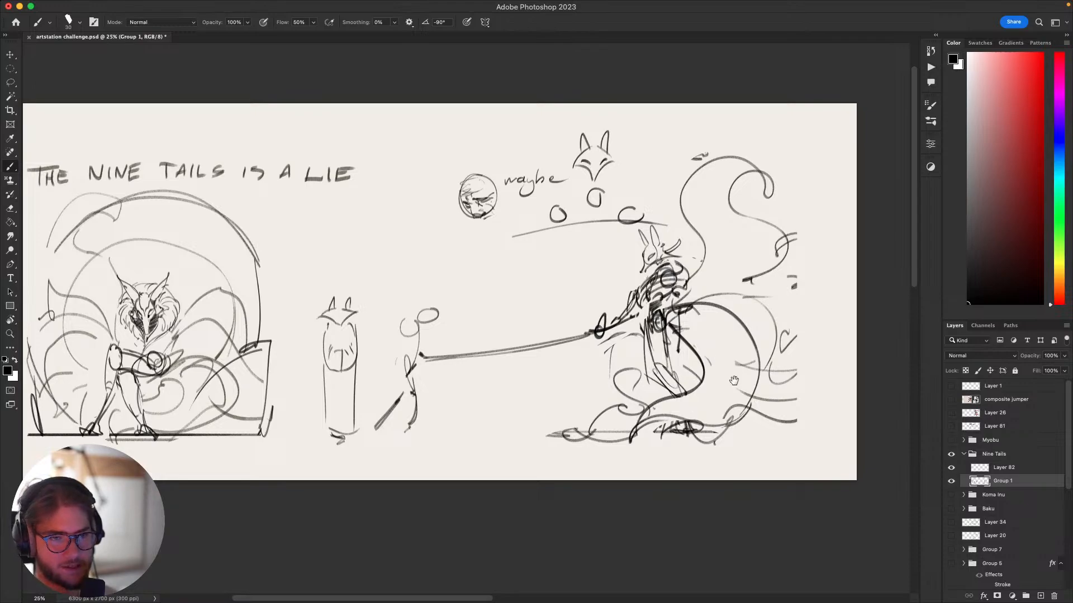
{"action": "left_click_drag", "start_coordinate": [734, 380], "coordinate": [708, 385]}
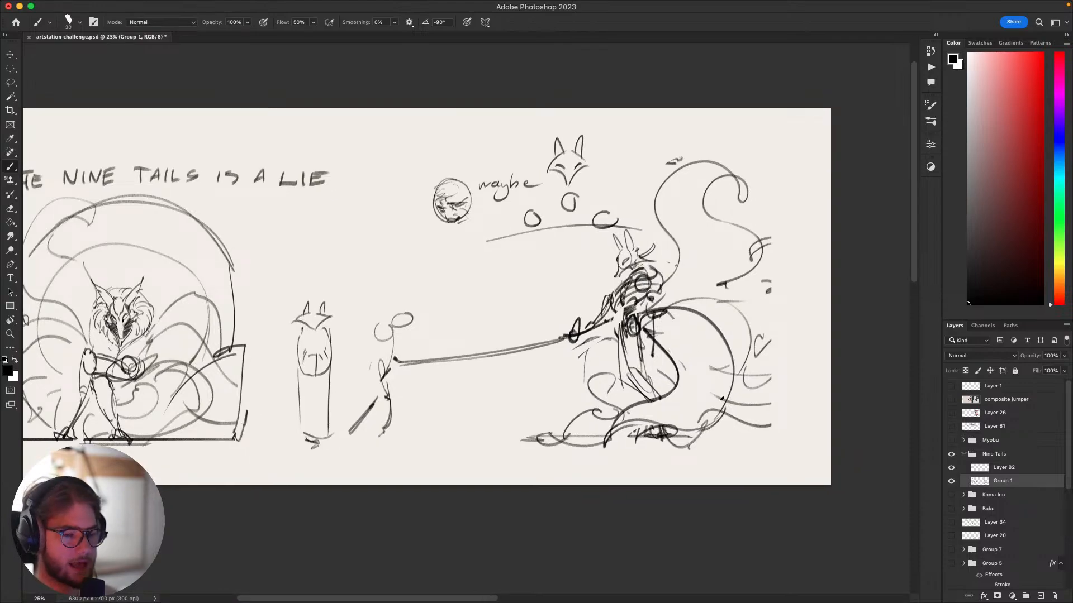
{"action": "key", "text": "super+Tab"}
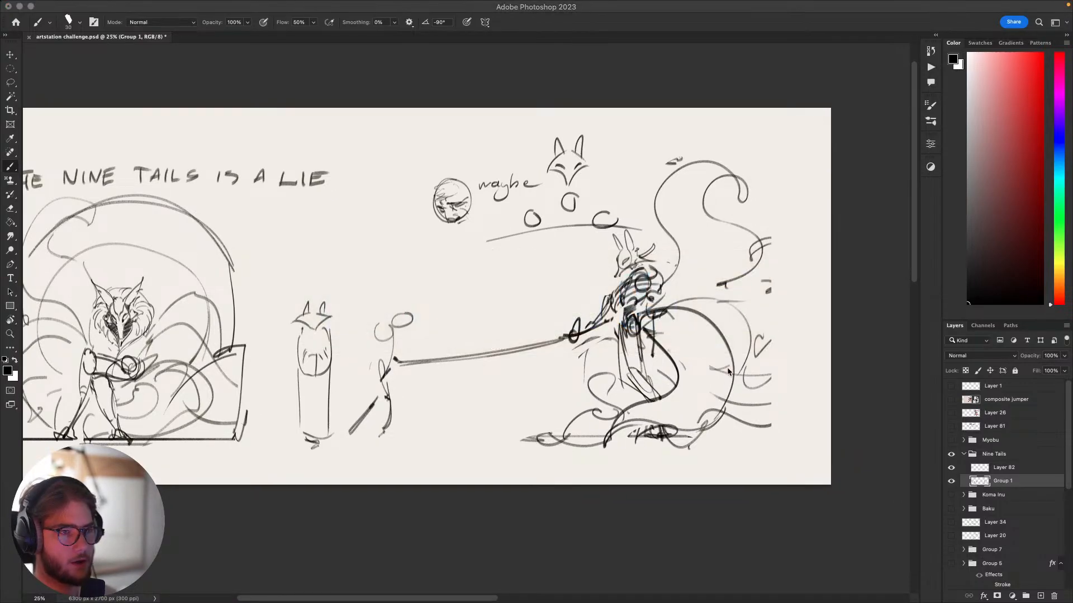
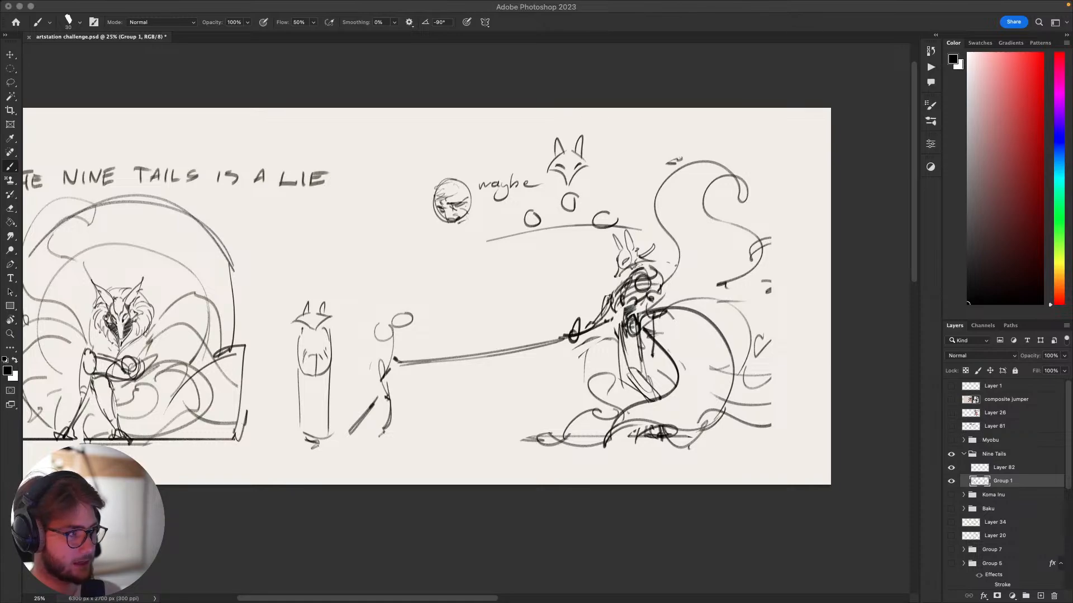
{"action": "left_click", "coordinate": [522, 322]}
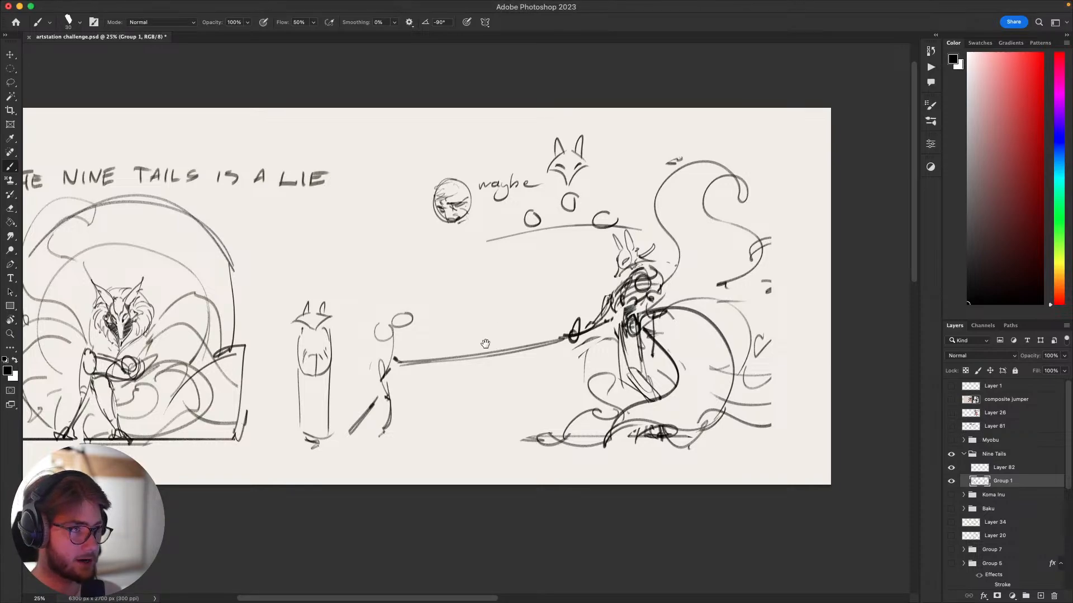
{"action": "left_click_drag", "start_coordinate": [486, 342], "coordinate": [559, 344]}
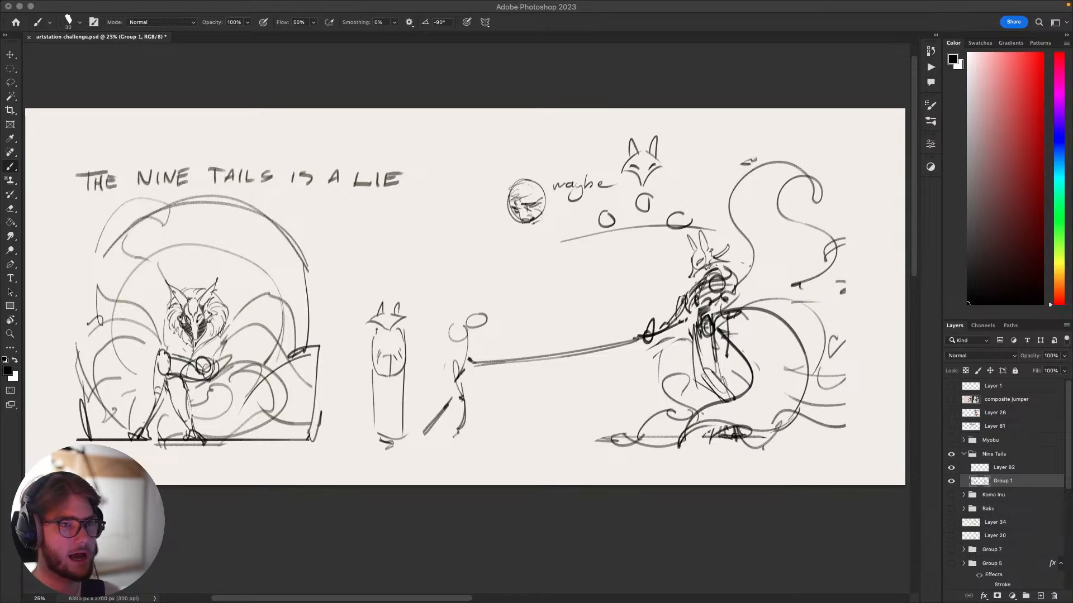
{"action": "key", "text": "super+Tab"}
{"action": "key", "text": "super+Tab"}
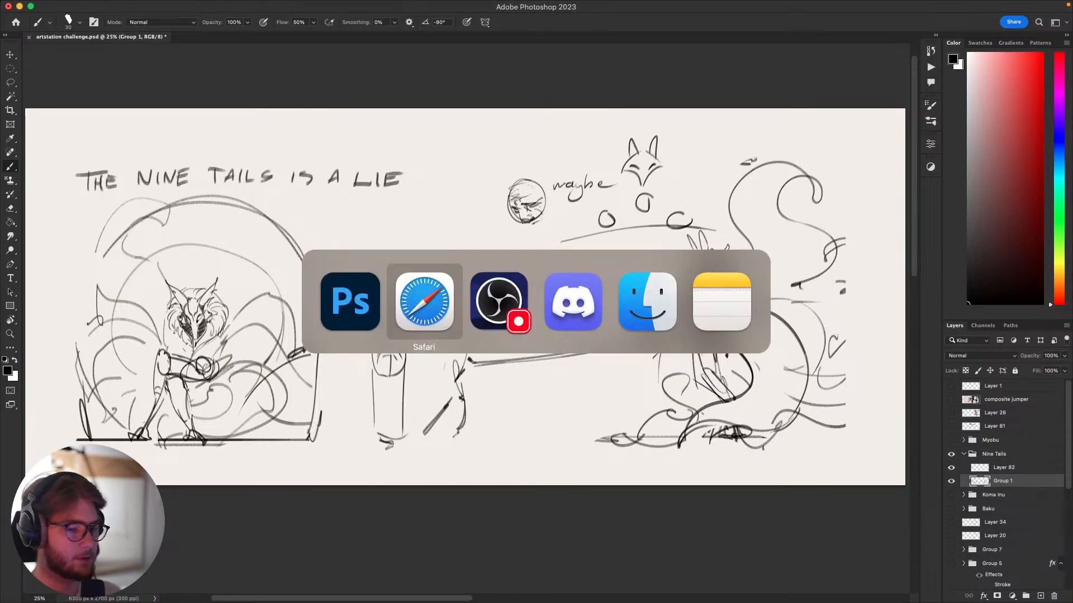
{"action": "key", "text": "super+Tab"}
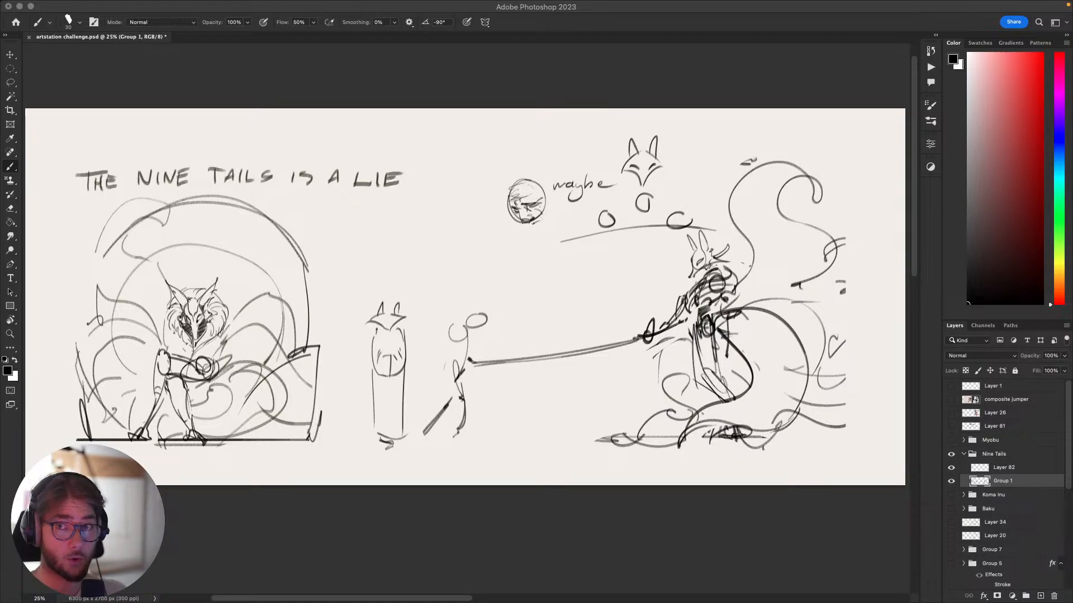
{"action": "left_click", "coordinate": [446, 274]}
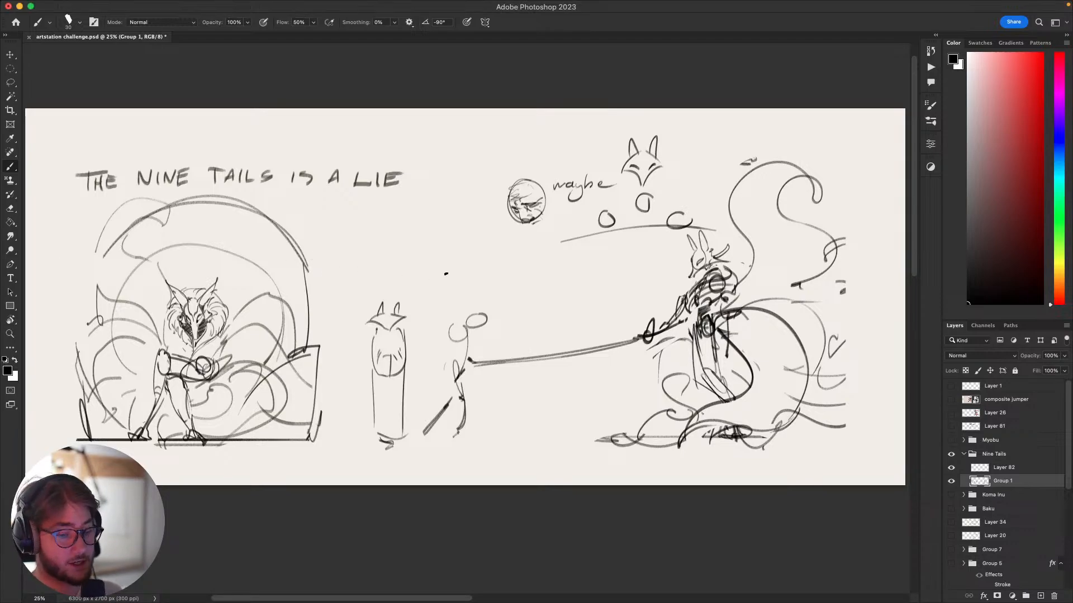
Collapse and hide the Nine Tails group, and show and select Layer 81 with the Conflict story notes.
{"action": "left_click", "coordinate": [963, 453]}
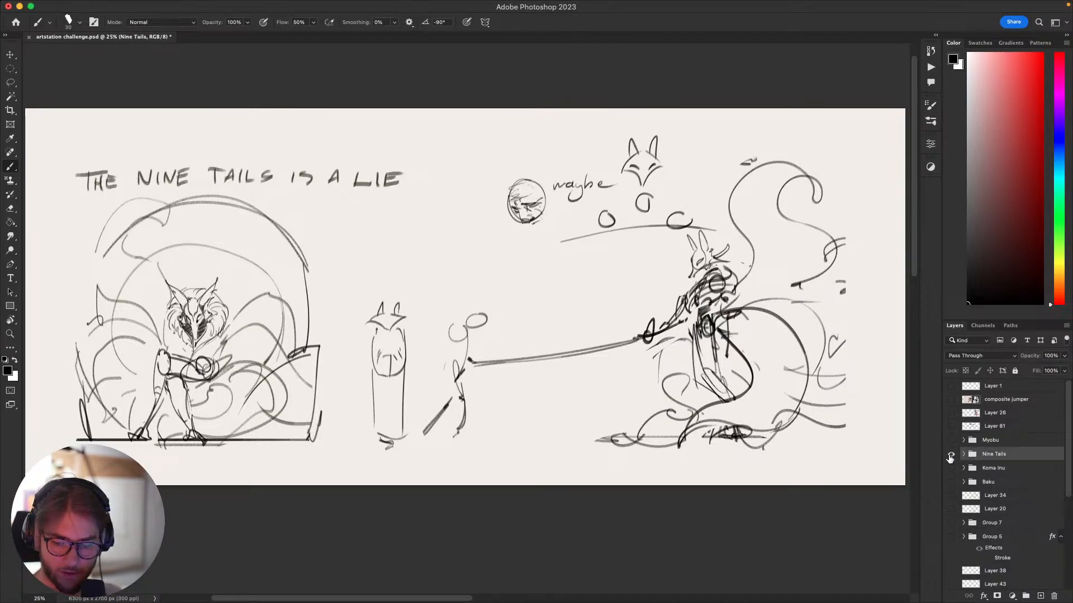
{"action": "left_click", "coordinate": [951, 453]}
{"action": "left_click", "coordinate": [951, 427]}
{"action": "left_click", "coordinate": [994, 427]}
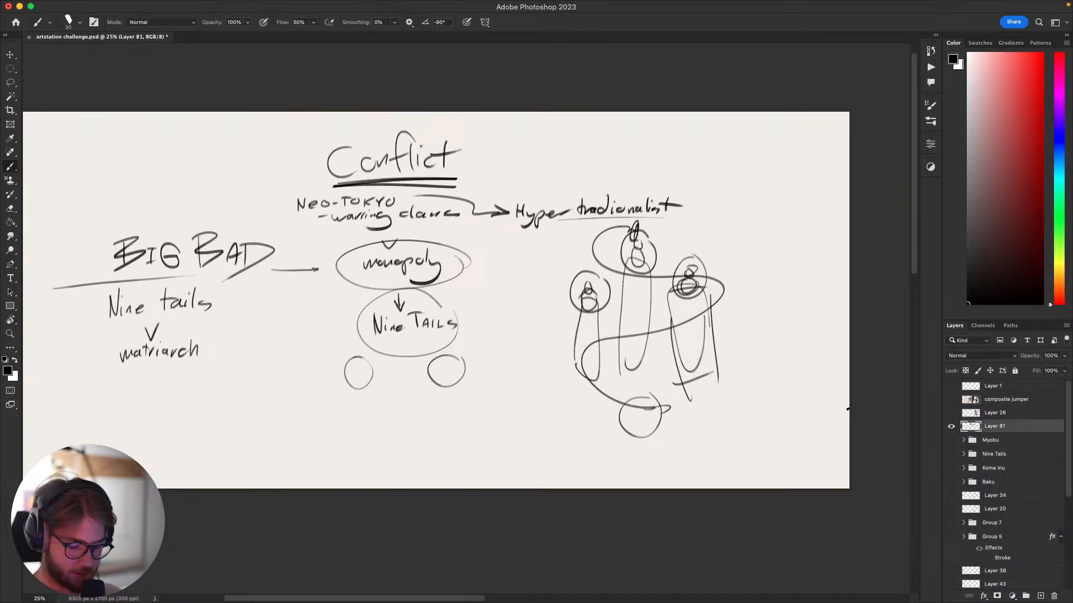
{"action": "left_click_drag", "start_coordinate": [848, 408], "coordinate": [955, 441]}
{"action": "left_click_drag", "start_coordinate": [496, 224], "coordinate": [439, 263]}
{"action": "key", "text": "super+z"}
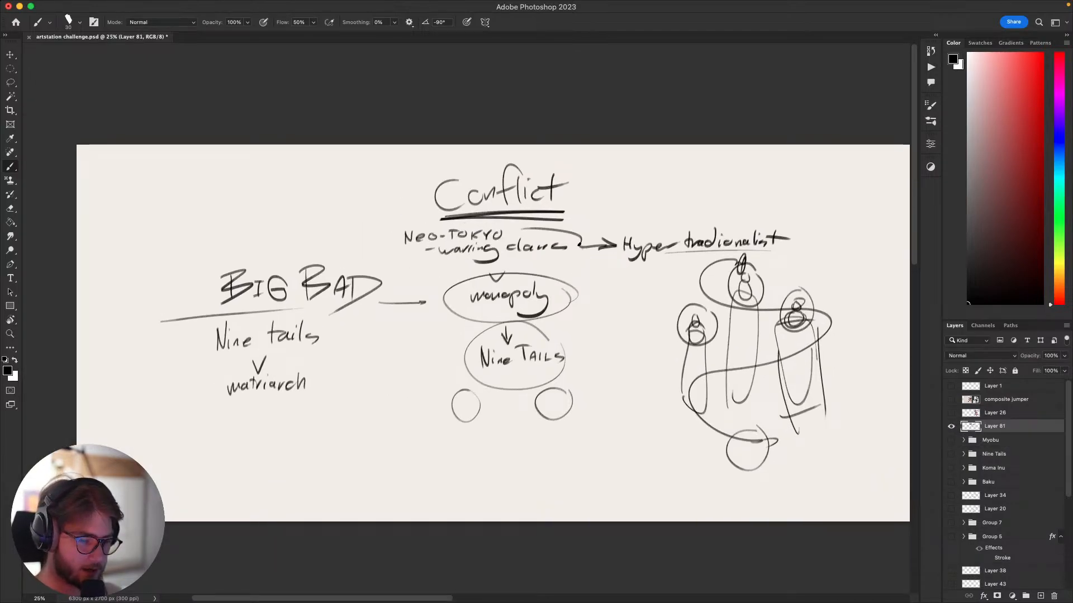
Sketch two branching curves rising above the "Hyper tradionalist" note, undoing stray underlines and extra marks.
{"action": "mouse_move", "coordinate": [580, 242]}
{"action": "left_mouse_down"}
{"action": "mouse_move", "coordinate": [562, 234]}
{"action": "mouse_move", "coordinate": [548, 267]}
{"action": "left_mouse_up"}
{"action": "key", "text": "super+z"}
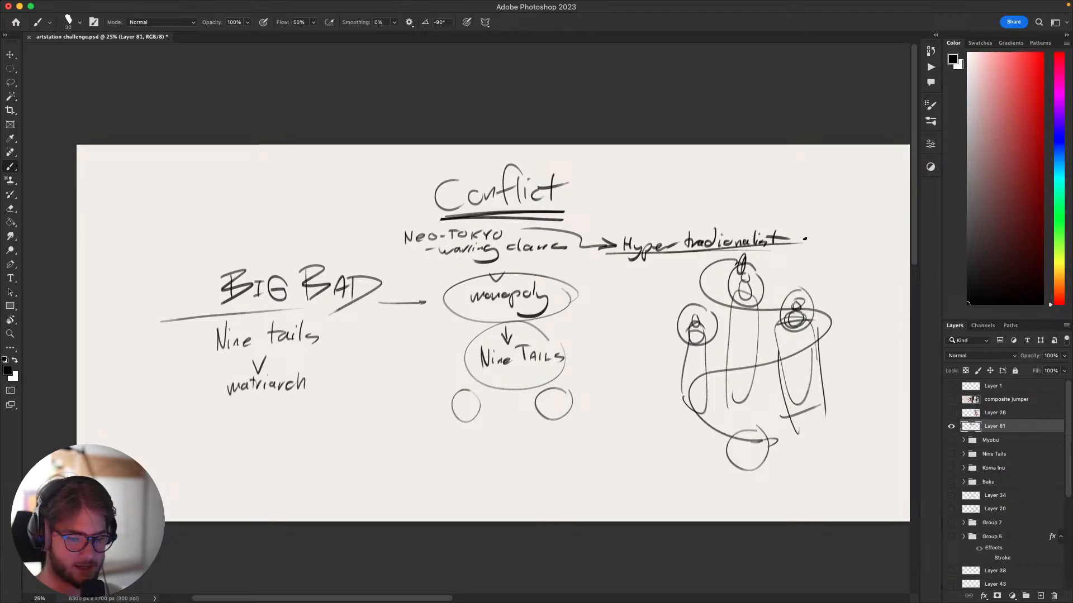
{"action": "left_click_drag", "start_coordinate": [749, 246], "coordinate": [800, 258]}
{"action": "key", "text": "ctrl+z"}
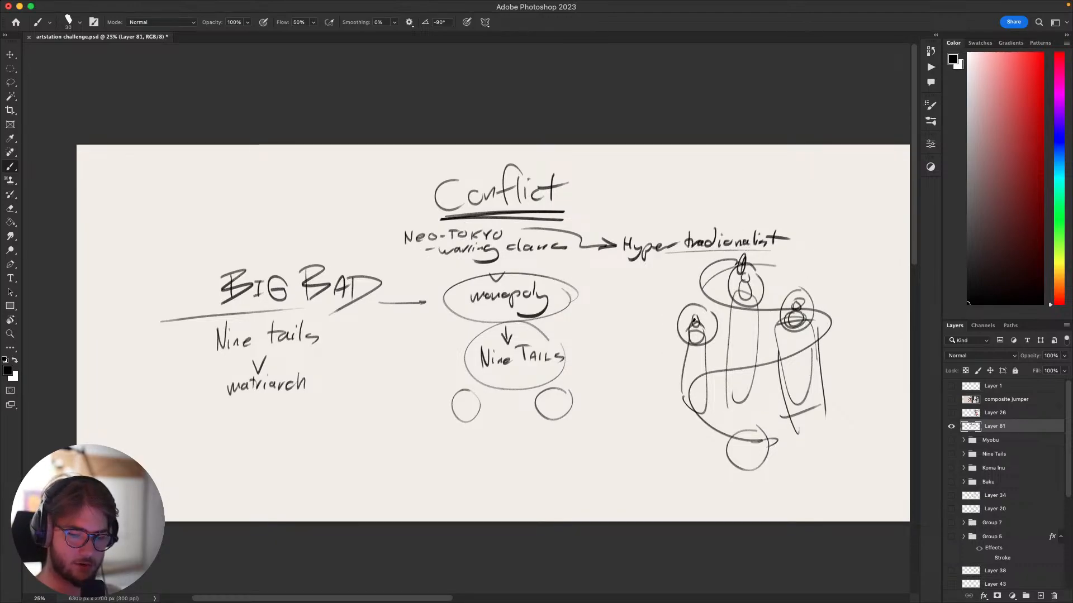
{"action": "mouse_move", "coordinate": [741, 227]}
{"action": "left_mouse_down"}
{"action": "mouse_move", "coordinate": [717, 209]}
{"action": "mouse_move", "coordinate": [729, 190]}
{"action": "mouse_move", "coordinate": [779, 190]}
{"action": "mouse_move", "coordinate": [745, 231]}
{"action": "left_mouse_up"}
{"action": "key", "text": "super+z"}
{"action": "mouse_move", "coordinate": [795, 208]}
{"action": "left_mouse_down"}
{"action": "mouse_move", "coordinate": [782, 223]}
{"action": "mouse_move", "coordinate": [802, 213]}
{"action": "left_mouse_up"}
{"action": "mouse_move", "coordinate": [698, 222]}
{"action": "left_mouse_down"}
{"action": "mouse_move", "coordinate": [688, 225]}
{"action": "mouse_move", "coordinate": [704, 217]}
{"action": "left_mouse_up"}
{"action": "mouse_move", "coordinate": [741, 262]}
{"action": "left_mouse_down"}
{"action": "mouse_move", "coordinate": [743, 284]}
{"action": "mouse_move", "coordinate": [747, 263]}
{"action": "left_mouse_up"}
{"action": "key", "text": "super+z"}
{"action": "key", "text": "super+z"}
{"action": "key", "text": "super+z"}
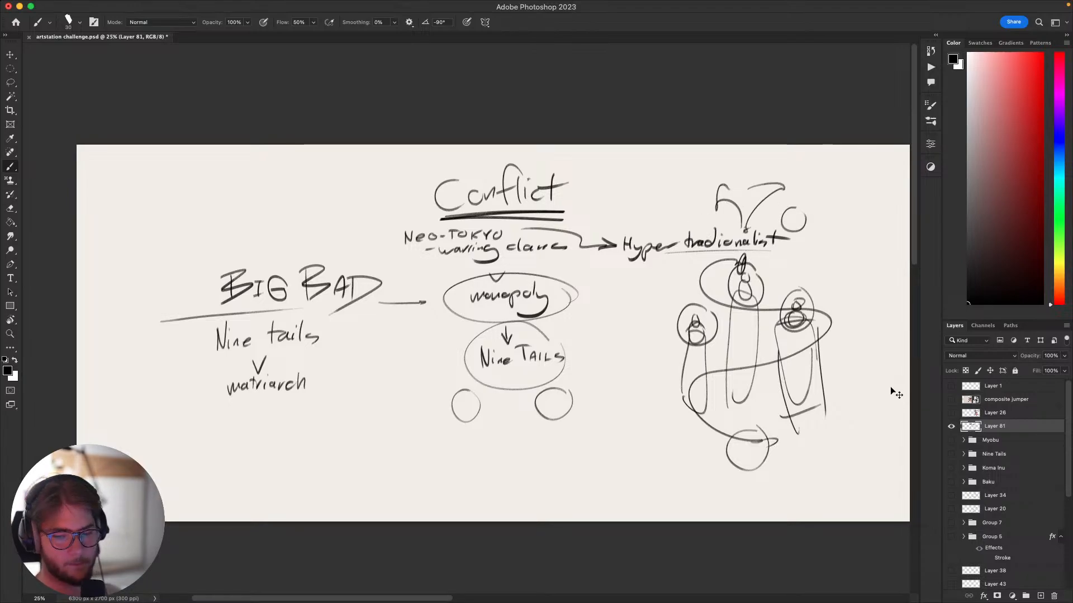
Scale down all the Conflict notes on Layer 81 to free canvas space beneath them.
{"action": "mouse_move", "coordinate": [896, 383]}
{"action": "left_mouse_down"}
{"action": "mouse_move", "coordinate": [864, 409]}
{"action": "mouse_move", "coordinate": [837, 411]}
{"action": "left_mouse_up"}
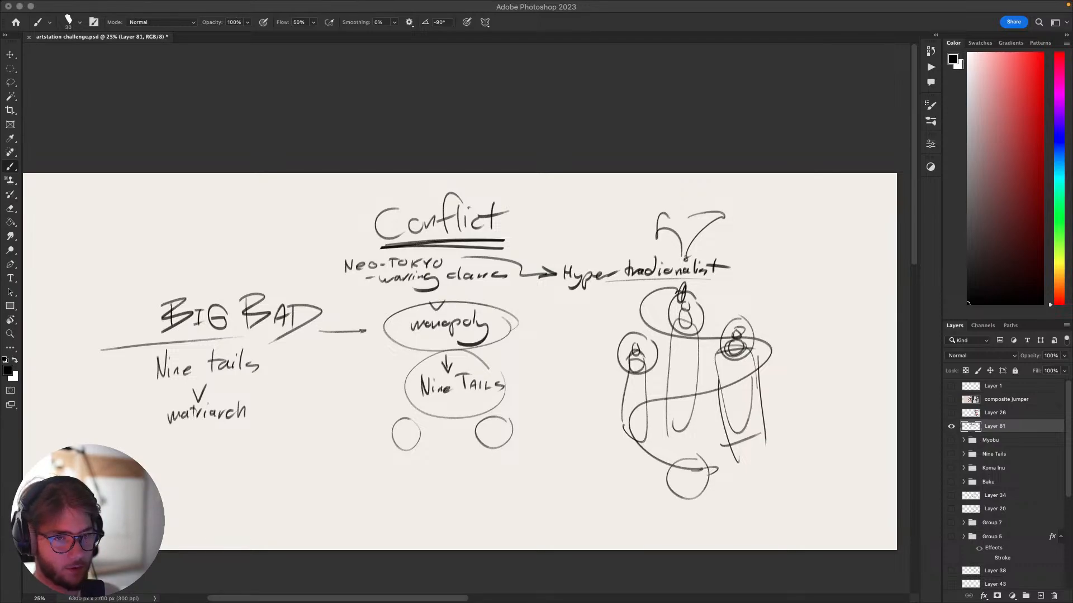
{"action": "left_click", "coordinate": [556, 373]}
{"action": "scroll", "coordinate": [558, 391], "scroll_direction": "down", "scroll_amount": 1}
{"action": "scroll", "coordinate": [558, 391], "scroll_direction": "down", "scroll_amount": 8}
{"action": "scroll", "coordinate": [558, 390], "scroll_direction": "up", "scroll_amount": 7}
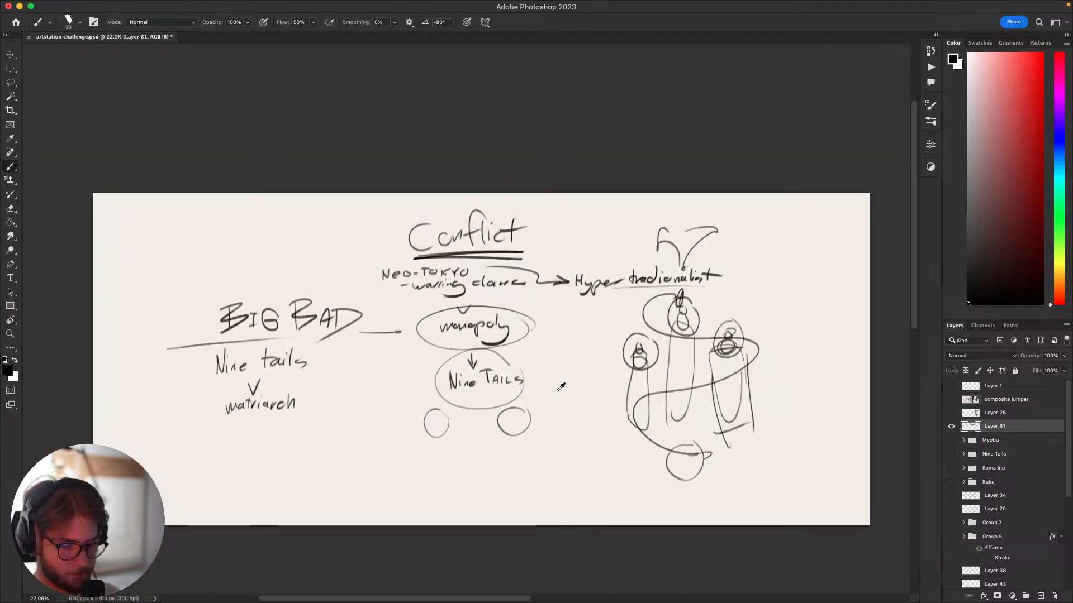
{"action": "scroll", "coordinate": [558, 391], "scroll_direction": "up", "scroll_amount": 8}
{"action": "scroll", "coordinate": [557, 391], "scroll_direction": "down", "scroll_amount": 6}
{"action": "left_click_drag", "start_coordinate": [558, 391], "coordinate": [566, 352]}
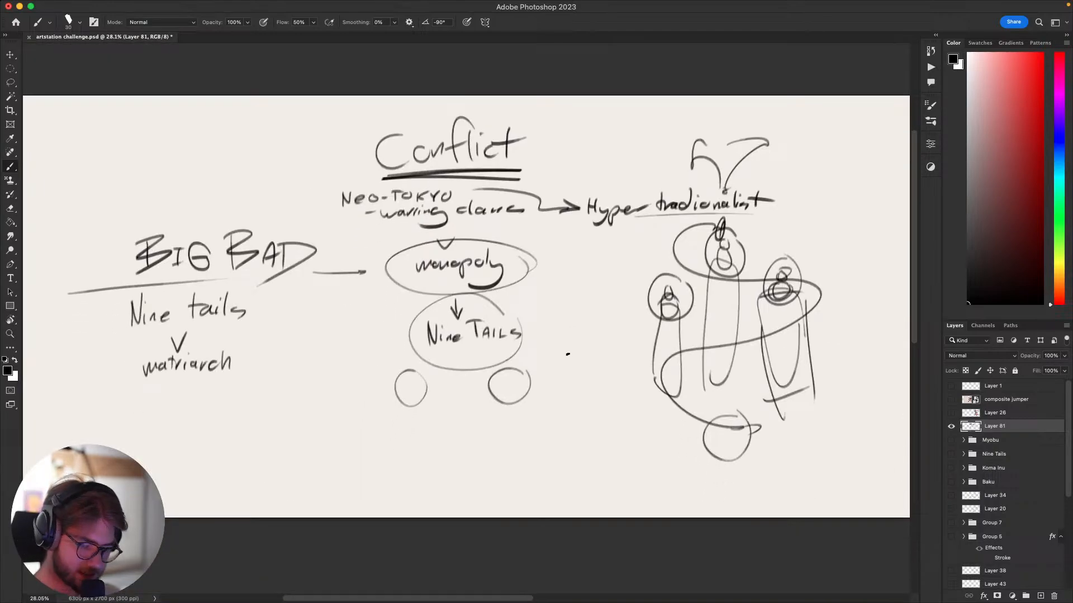
{"action": "left_click_drag", "start_coordinate": [814, 412], "coordinate": [812, 449]}
{"action": "key", "text": "ctrl+t"}
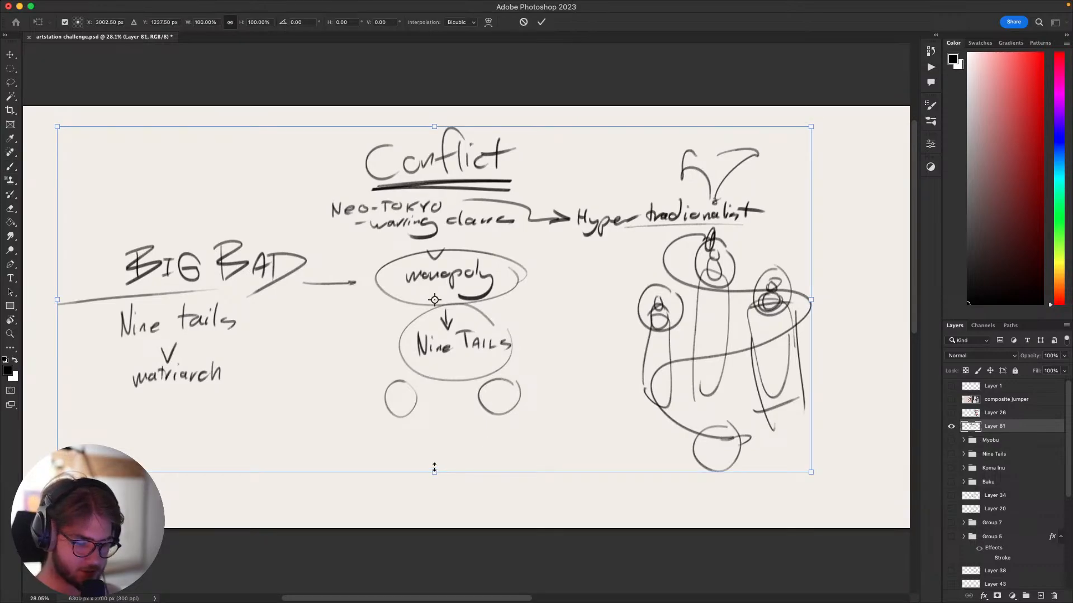
{"action": "left_click_drag", "start_coordinate": [435, 463], "coordinate": [453, 386]}
{"action": "key", "text": "Return"}
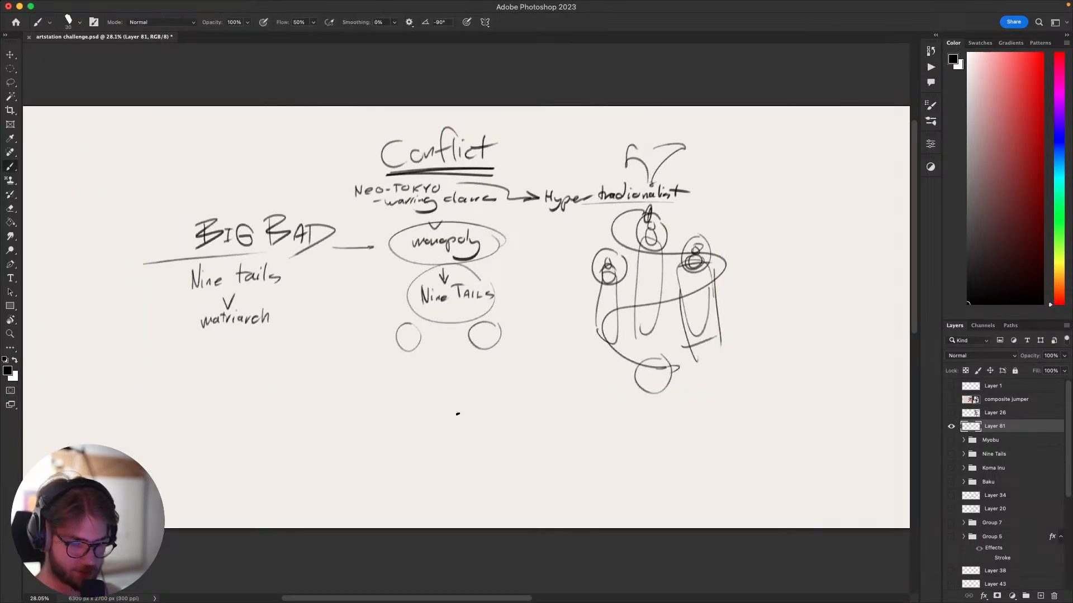
Sketch the snout, cheek and forehead curves of a large fox mask below the matriarch note, redrawing unsatisfactory strokes.
{"action": "left_click_drag", "start_coordinate": [552, 418], "coordinate": [617, 382]}
{"action": "left_click_drag", "start_coordinate": [369, 366], "coordinate": [399, 392]}
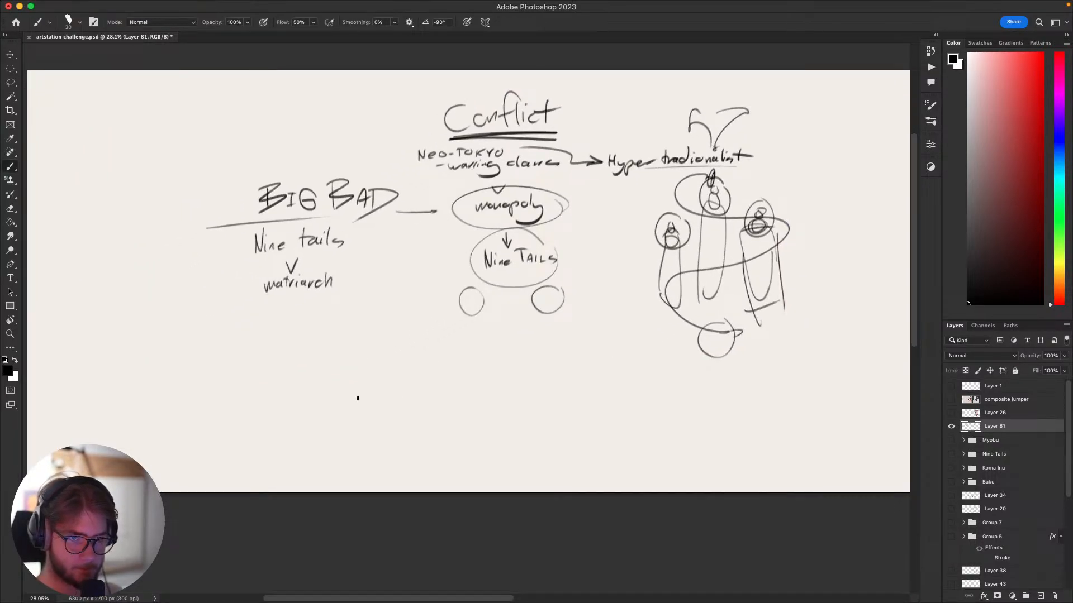
{"action": "mouse_move", "coordinate": [360, 430]}
{"action": "left_mouse_down"}
{"action": "mouse_move", "coordinate": [311, 401]}
{"action": "mouse_move", "coordinate": [321, 391]}
{"action": "mouse_move", "coordinate": [306, 397]}
{"action": "mouse_move", "coordinate": [332, 391]}
{"action": "left_mouse_up"}
{"action": "key", "text": "super+z"}
{"action": "key", "text": "super+z"}
{"action": "left_click_drag", "start_coordinate": [329, 389], "coordinate": [288, 383]}
{"action": "key", "text": "super+z"}
{"action": "mouse_move", "coordinate": [325, 428]}
{"action": "left_mouse_down"}
{"action": "mouse_move", "coordinate": [411, 401]}
{"action": "mouse_move", "coordinate": [415, 415]}
{"action": "left_mouse_up"}
{"action": "left_click_drag", "start_coordinate": [283, 384], "coordinate": [384, 357]}
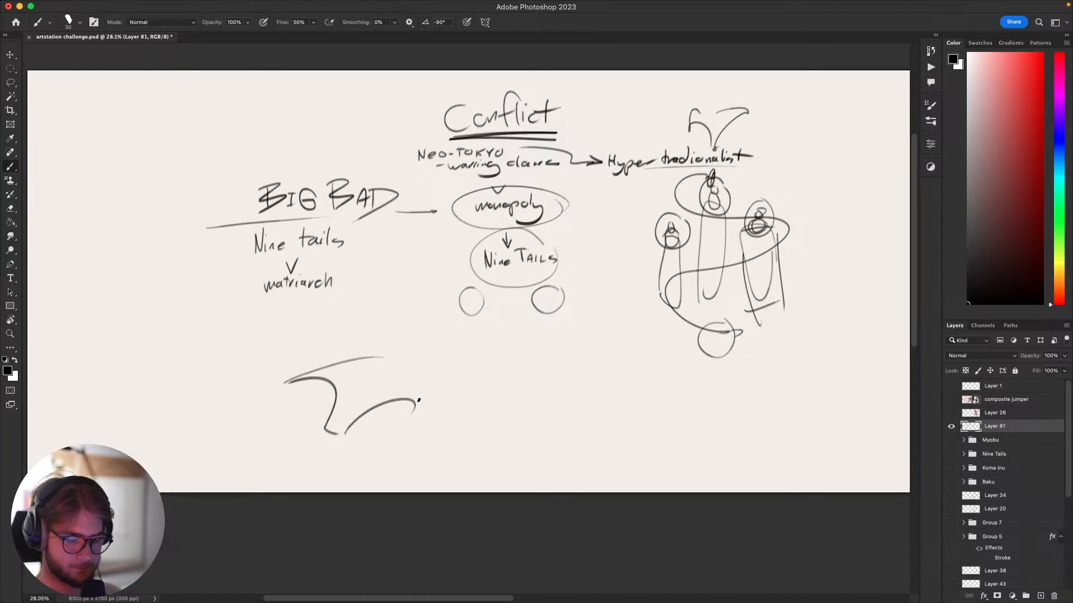
{"action": "key", "text": "super+z"}
{"action": "left_click_drag", "start_coordinate": [288, 385], "coordinate": [388, 336]}
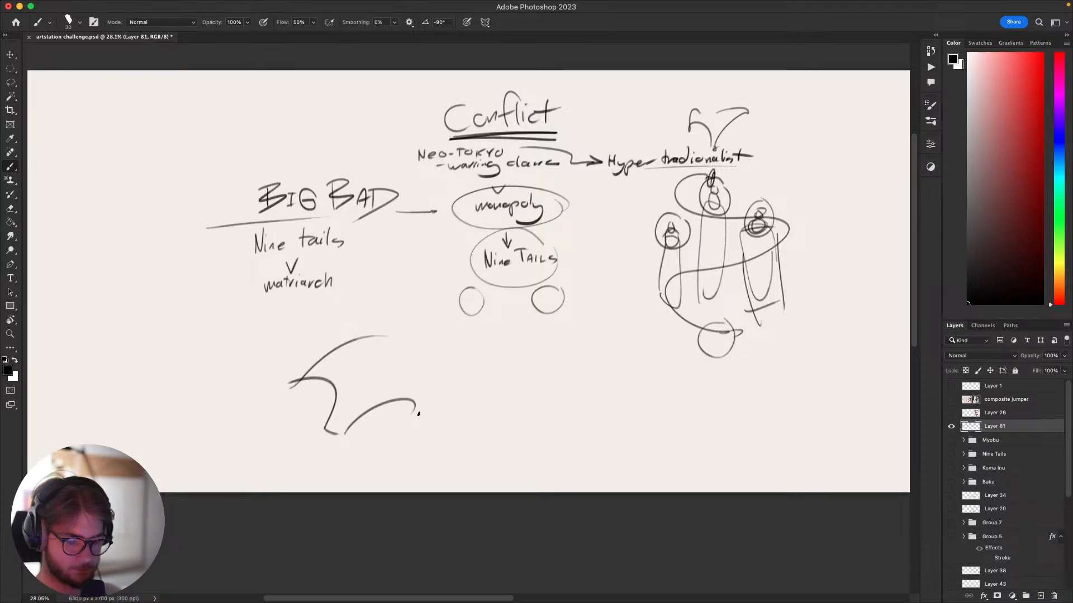
Draw the curved back of the fox mask's head and two tall pointed ears.
{"action": "left_click_drag", "start_coordinate": [418, 420], "coordinate": [386, 328]}
{"action": "left_click_drag", "start_coordinate": [347, 345], "coordinate": [374, 343]}
{"action": "left_click_drag", "start_coordinate": [414, 341], "coordinate": [410, 288]}
{"action": "key", "text": "super+z"}
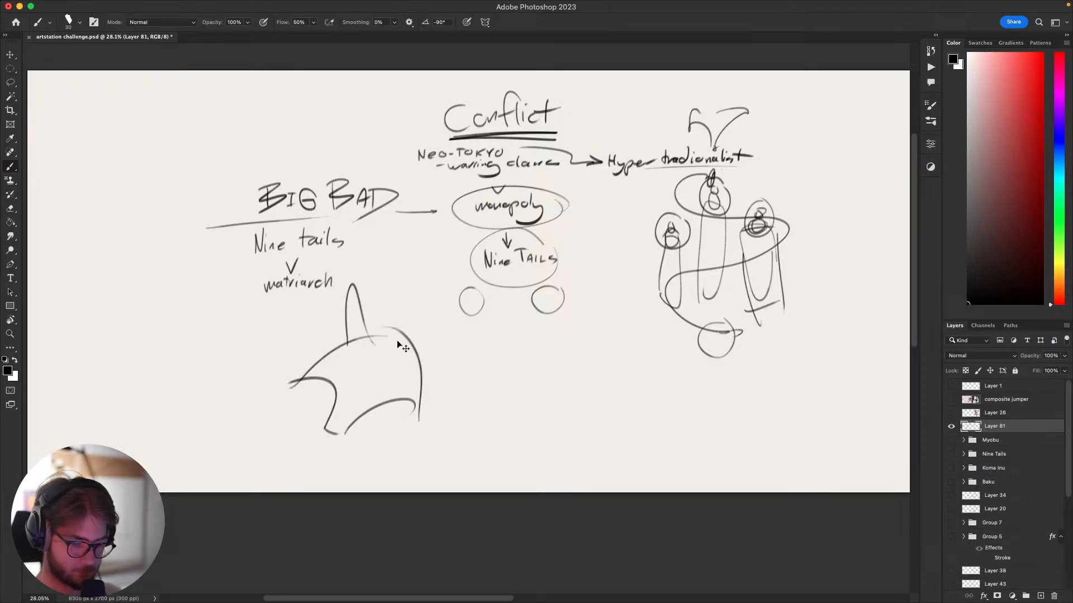
{"action": "left_click_drag", "start_coordinate": [398, 350], "coordinate": [413, 351]}
Draw a narrow slanted eye and the opposite brow line on the fox mask.
{"action": "left_click_drag", "start_coordinate": [359, 396], "coordinate": [397, 337]}
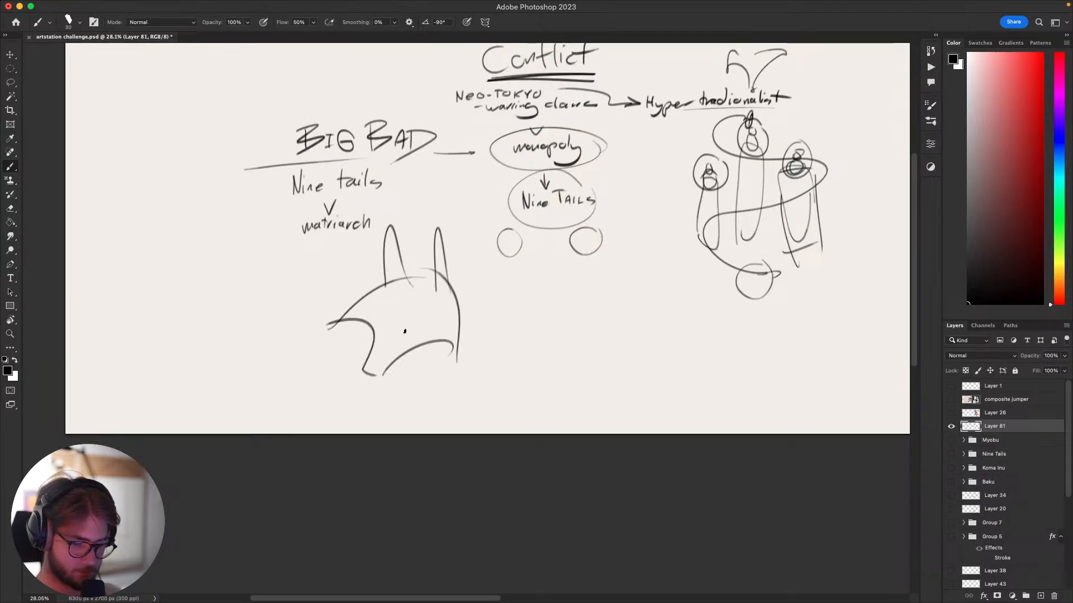
{"action": "left_click_drag", "start_coordinate": [433, 303], "coordinate": [399, 339]}
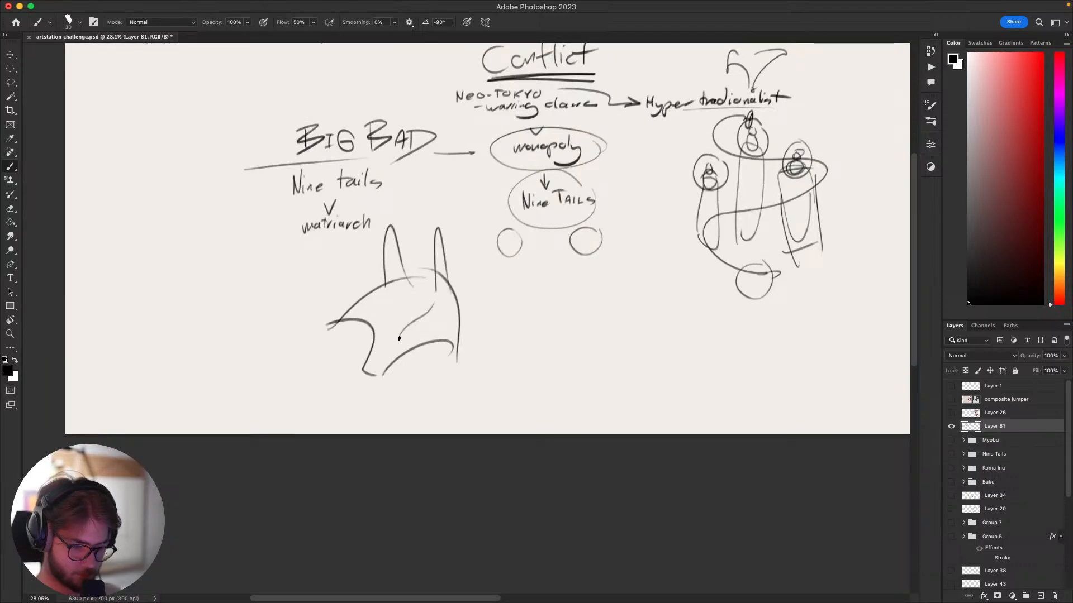
{"action": "left_click_drag", "start_coordinate": [389, 296], "coordinate": [380, 333]}
{"action": "left_click_drag", "start_coordinate": [370, 425], "coordinate": [339, 459]}
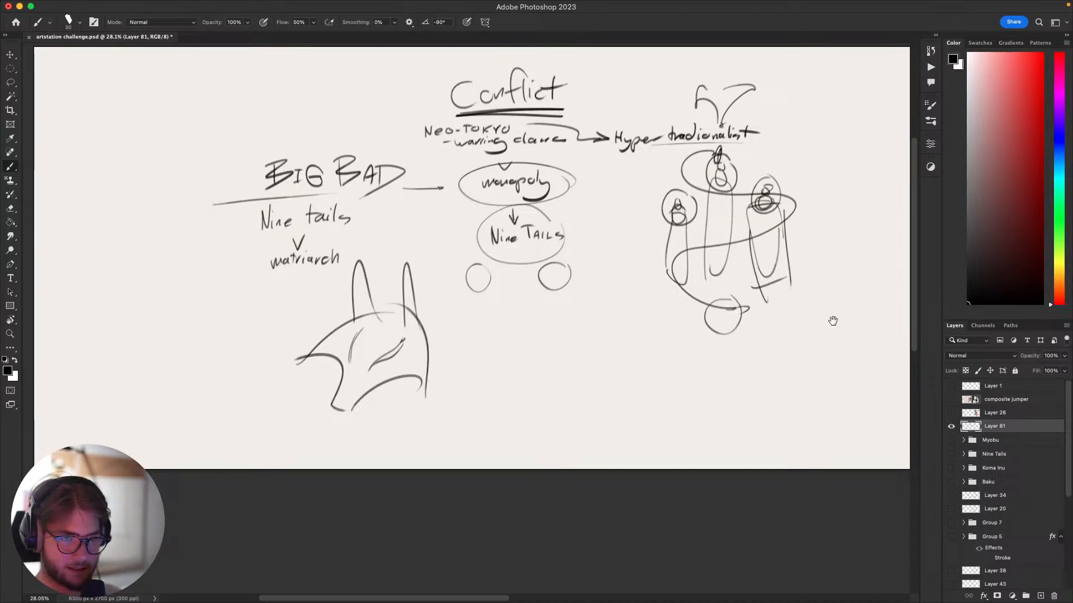
{"action": "left_click_drag", "start_coordinate": [819, 352], "coordinate": [811, 330]}
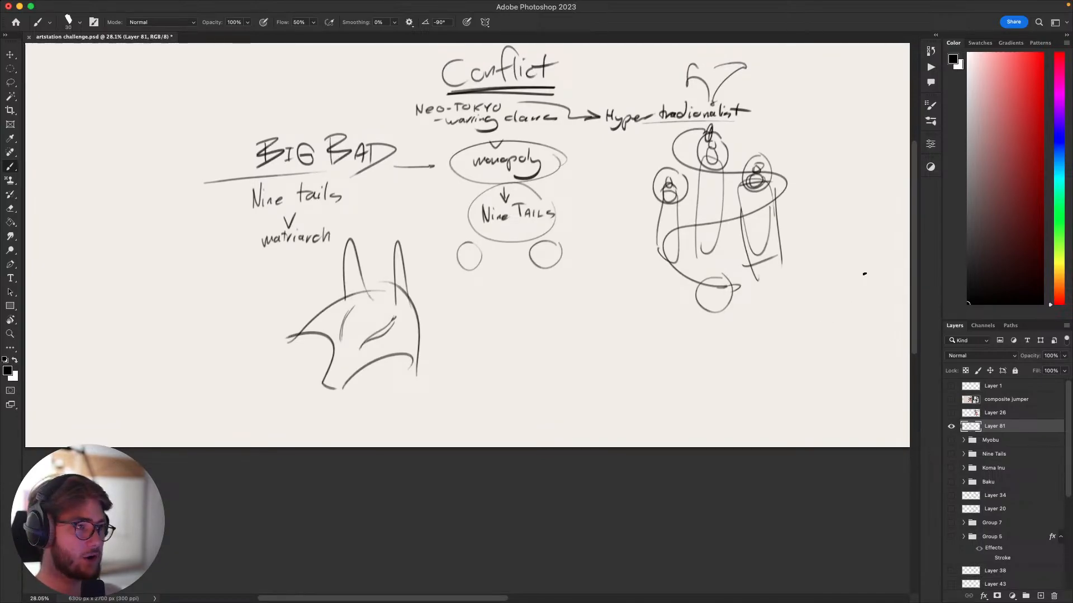
{"action": "key", "text": "space"}
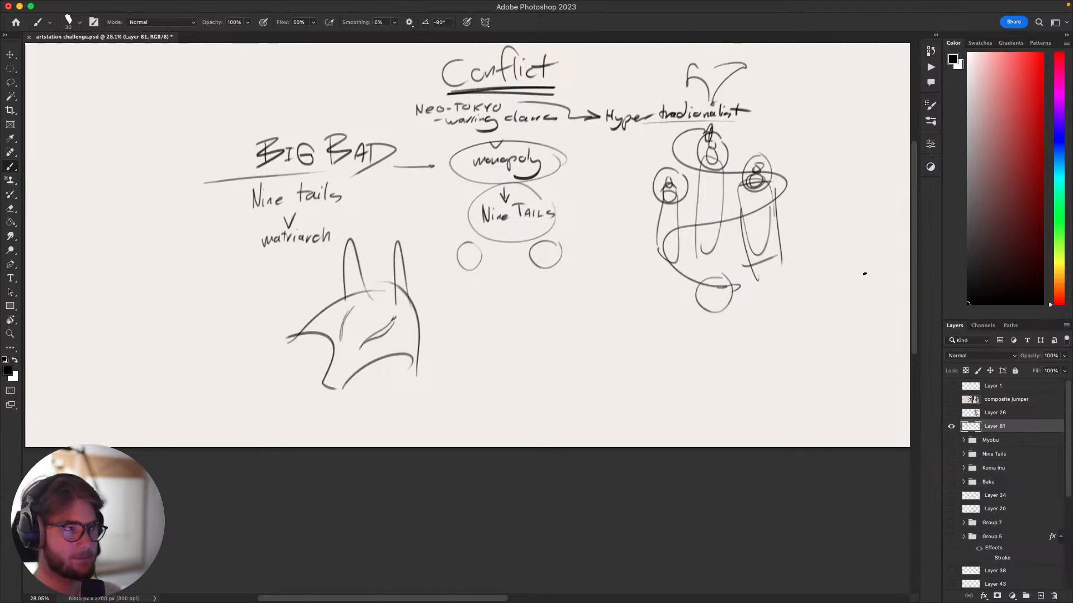
{"action": "mouse_move", "coordinate": [790, 371]}
{"action": "left_mouse_down"}
{"action": "mouse_move", "coordinate": [809, 402]}
{"action": "mouse_move", "coordinate": [861, 309]}
{"action": "mouse_move", "coordinate": [816, 328]}
{"action": "mouse_move", "coordinate": [863, 306]}
{"action": "left_mouse_up"}
{"action": "key", "text": "space"}
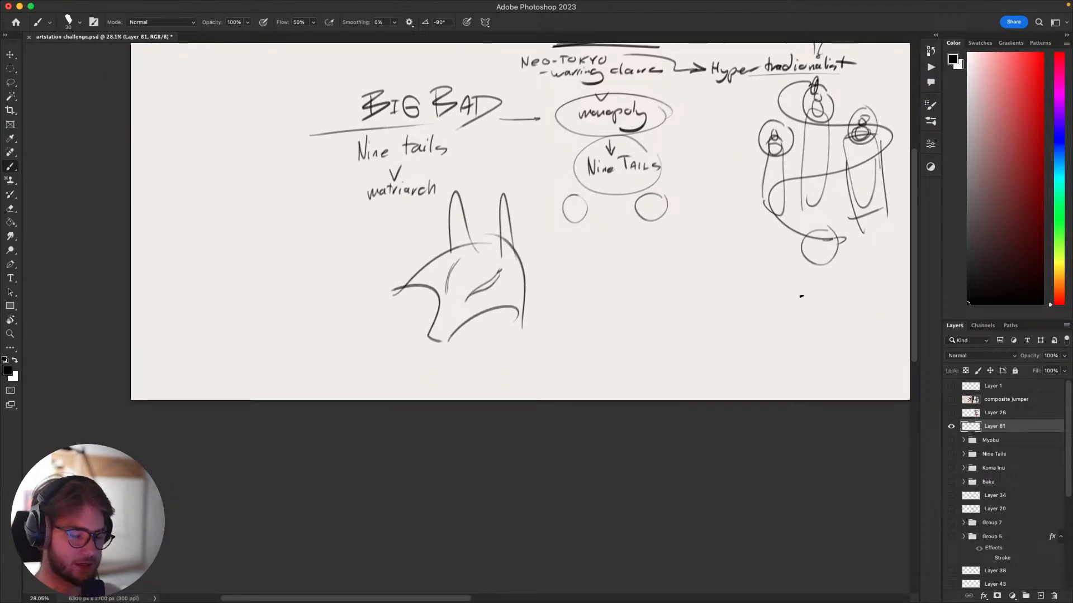
Close the fox mask's muzzle tip and add inner contour lines along the snout and around the eyes, undoing unsatisfactory strokes.
{"action": "key", "text": "super+z"}
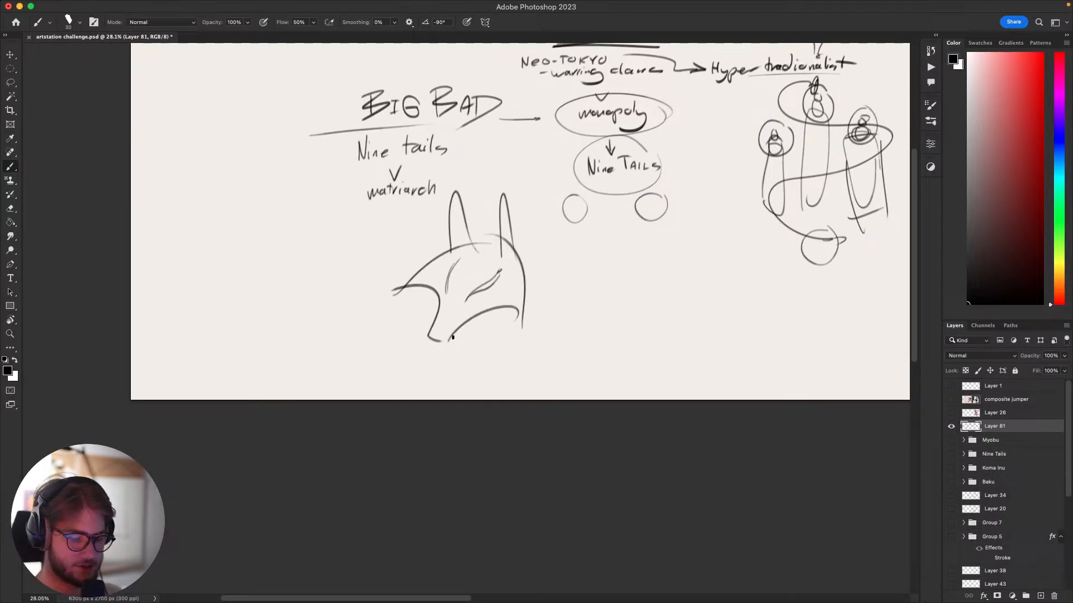
{"action": "left_click_drag", "start_coordinate": [440, 341], "coordinate": [475, 304]}
{"action": "key", "text": "super+z"}
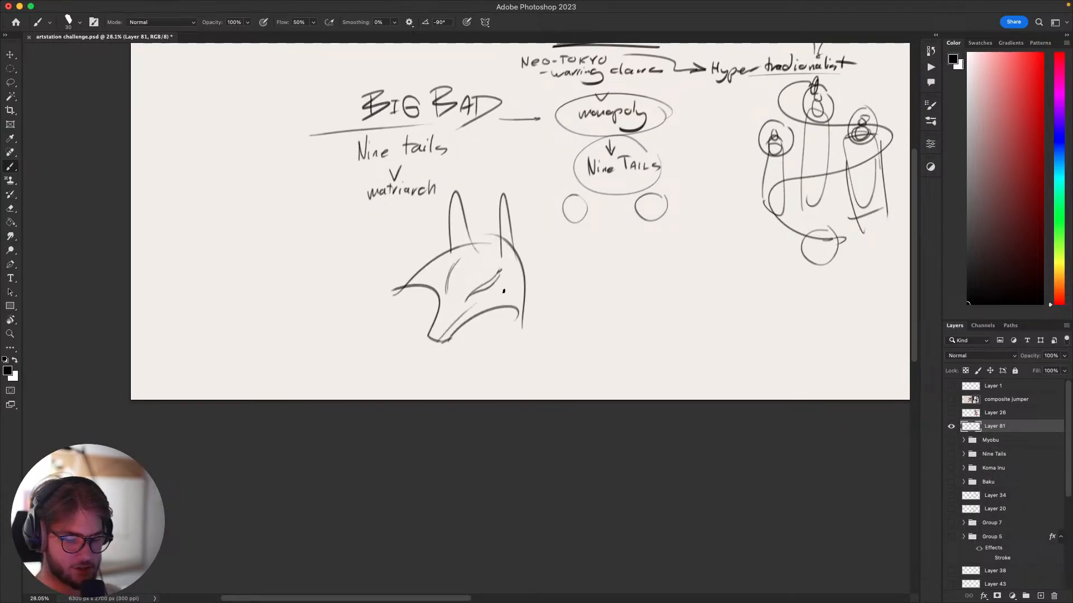
{"action": "mouse_move", "coordinate": [439, 341]}
{"action": "left_mouse_down"}
{"action": "mouse_move", "coordinate": [466, 303]}
{"action": "mouse_move", "coordinate": [457, 312]}
{"action": "mouse_move", "coordinate": [521, 279]}
{"action": "mouse_move", "coordinate": [465, 306]}
{"action": "mouse_move", "coordinate": [519, 295]}
{"action": "mouse_move", "coordinate": [471, 303]}
{"action": "mouse_move", "coordinate": [508, 292]}
{"action": "mouse_move", "coordinate": [514, 267]}
{"action": "mouse_move", "coordinate": [493, 296]}
{"action": "mouse_move", "coordinate": [514, 259]}
{"action": "left_mouse_up"}
{"action": "key", "text": "super+z"}
{"action": "key", "text": "super+z"}
{"action": "key", "text": "super+z"}
{"action": "left_click_drag", "start_coordinate": [488, 299], "coordinate": [521, 267]}
{"action": "key", "text": "super+z"}
{"action": "mouse_move", "coordinate": [466, 308]}
{"action": "left_mouse_down"}
{"action": "mouse_move", "coordinate": [476, 317]}
{"action": "mouse_move", "coordinate": [458, 258]}
{"action": "mouse_move", "coordinate": [469, 295]}
{"action": "mouse_move", "coordinate": [506, 244]}
{"action": "left_mouse_up"}
{"action": "key", "text": "super+z"}
{"action": "key", "text": "super+z"}
{"action": "mouse_move", "coordinate": [459, 284]}
{"action": "left_mouse_down"}
{"action": "mouse_move", "coordinate": [497, 244]}
{"action": "mouse_move", "coordinate": [538, 289]}
{"action": "mouse_move", "coordinate": [575, 274]}
{"action": "mouse_move", "coordinate": [563, 296]}
{"action": "left_mouse_up"}
{"action": "key", "text": "super+z"}
{"action": "key", "text": "super+z"}
{"action": "key", "text": "super+z"}
{"action": "key", "text": "super+z"}
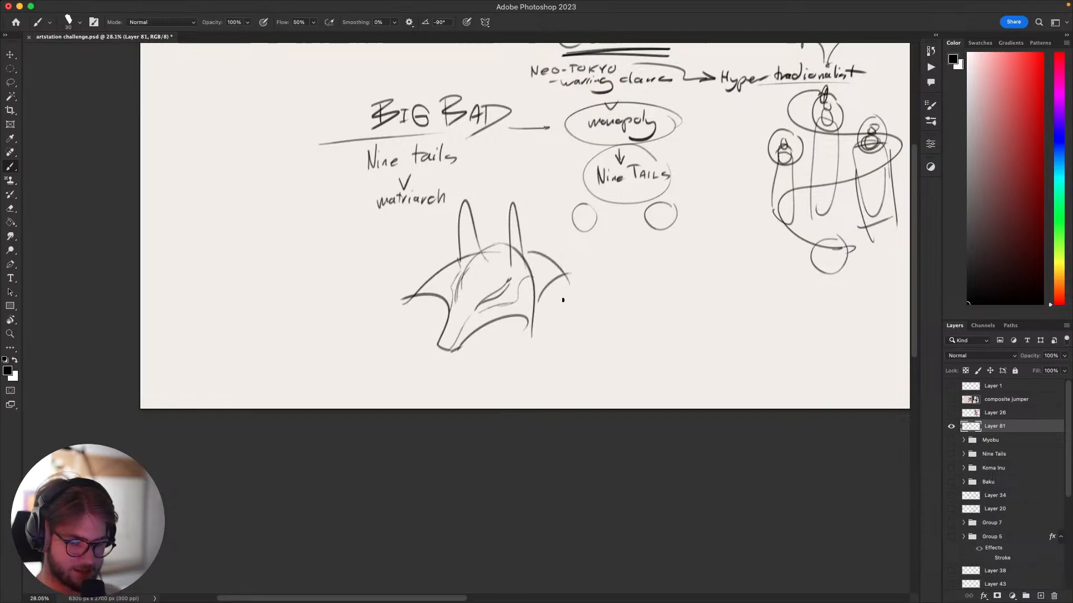
Try to sketch a pointed flap behind the fox mask's head, and undo its strokes.
{"action": "key", "text": "super+z"}
{"action": "left_click_drag", "start_coordinate": [528, 257], "coordinate": [566, 268]}
{"action": "key", "text": "super+z"}
{"action": "key", "text": "super+z"}
{"action": "mouse_move", "coordinate": [534, 319]}
{"action": "left_mouse_down"}
{"action": "mouse_move", "coordinate": [573, 254]}
{"action": "mouse_move", "coordinate": [589, 251]}
{"action": "mouse_move", "coordinate": [574, 284]}
{"action": "mouse_move", "coordinate": [555, 280]}
{"action": "mouse_move", "coordinate": [585, 275]}
{"action": "left_mouse_up"}
{"action": "key", "text": "super+z"}
{"action": "key", "text": "super+z"}
{"action": "key", "text": "super+z"}
{"action": "key", "text": "super+z"}
{"action": "key", "text": "super+z"}
{"action": "key", "text": "super+z"}
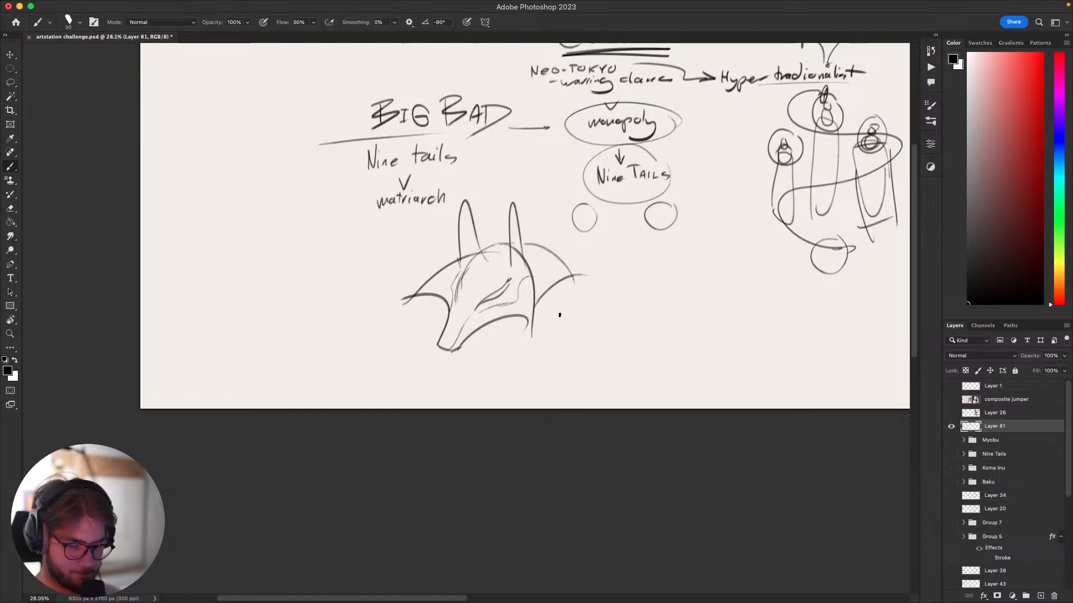
{"action": "key", "text": "super+z"}
{"action": "key", "text": "super+z"}
{"action": "left_click_drag", "start_coordinate": [525, 344], "coordinate": [514, 348]}
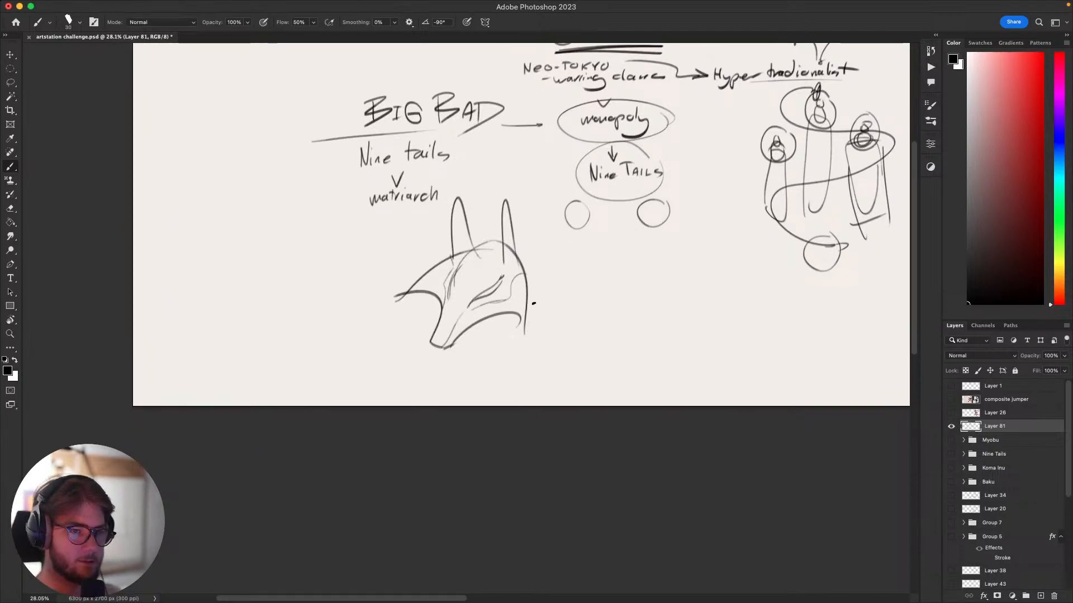
{"action": "mouse_move", "coordinate": [762, 395]}
{"action": "left_mouse_down"}
{"action": "mouse_move", "coordinate": [772, 381]}
{"action": "mouse_move", "coordinate": [790, 393]}
{"action": "mouse_move", "coordinate": [750, 437]}
{"action": "mouse_move", "coordinate": [781, 408]}
{"action": "mouse_move", "coordinate": [747, 412]}
{"action": "mouse_move", "coordinate": [779, 383]}
{"action": "mouse_move", "coordinate": [709, 408]}
{"action": "mouse_move", "coordinate": [781, 352]}
{"action": "mouse_move", "coordinate": [738, 397]}
{"action": "left_mouse_up"}
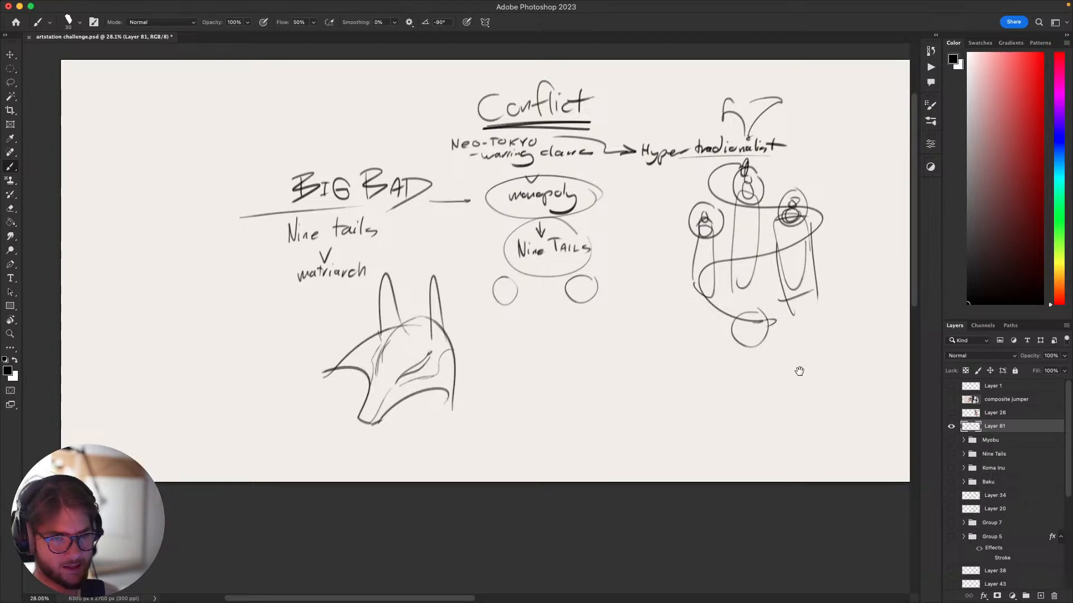
{"action": "mouse_move", "coordinate": [800, 371]}
{"action": "left_mouse_down"}
{"action": "mouse_move", "coordinate": [756, 389]}
{"action": "mouse_move", "coordinate": [776, 432]}
{"action": "left_mouse_up"}
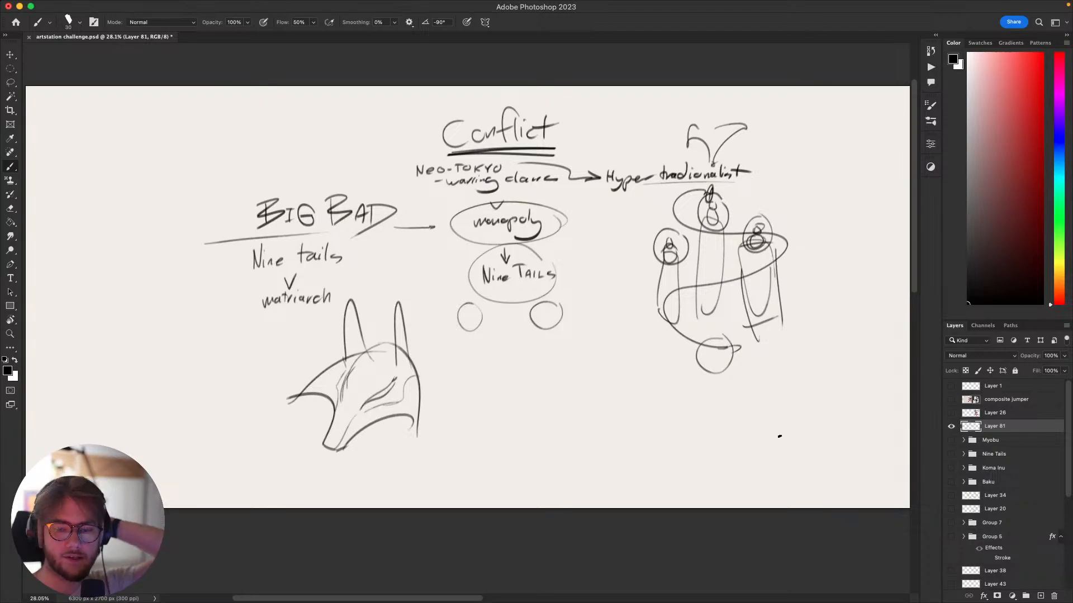
{"action": "scroll", "coordinate": [809, 318], "scroll_direction": "down", "scroll_amount": 2}
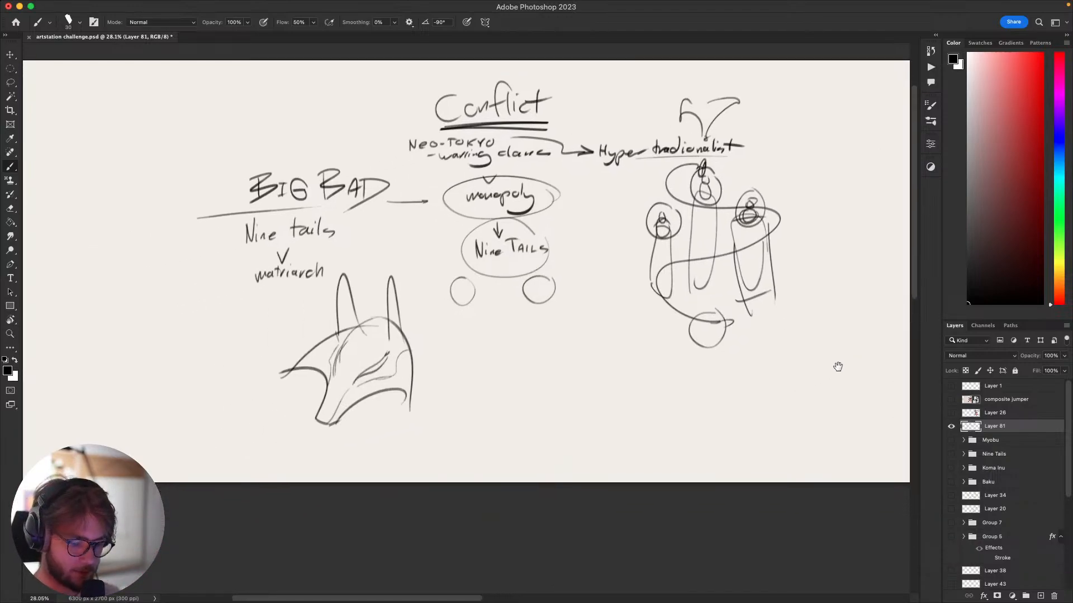
Sketch a stylised face in the empty area beyond the clan diagram, with a brow line, curled moustache-like shapes, a chin tuft and one tall ear.
{"action": "key", "text": "v"}
{"action": "left_click_drag", "start_coordinate": [835, 343], "coordinate": [598, 369]}
{"action": "scroll", "coordinate": [782, 364], "scroll_direction": "left", "scroll_amount": 3}
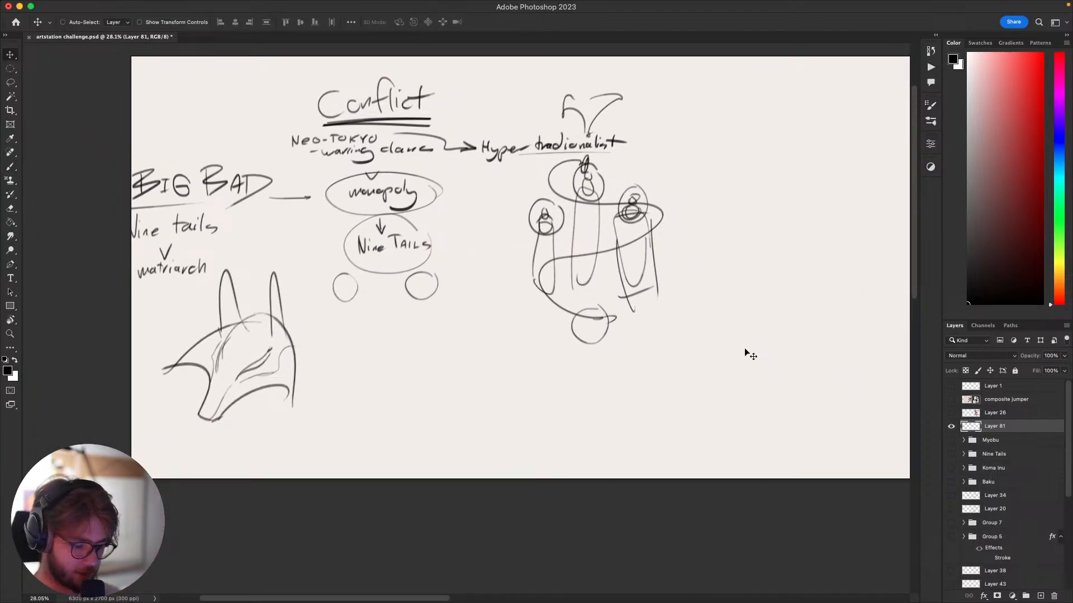
{"action": "left_click_drag", "start_coordinate": [750, 352], "coordinate": [802, 352]}
{"action": "key", "text": "b"}
{"action": "mouse_move", "coordinate": [731, 389]}
{"action": "left_mouse_down"}
{"action": "mouse_move", "coordinate": [580, 431]}
{"action": "mouse_move", "coordinate": [528, 430]}
{"action": "left_mouse_up"}
{"action": "left_click_drag", "start_coordinate": [674, 405], "coordinate": [601, 402]}
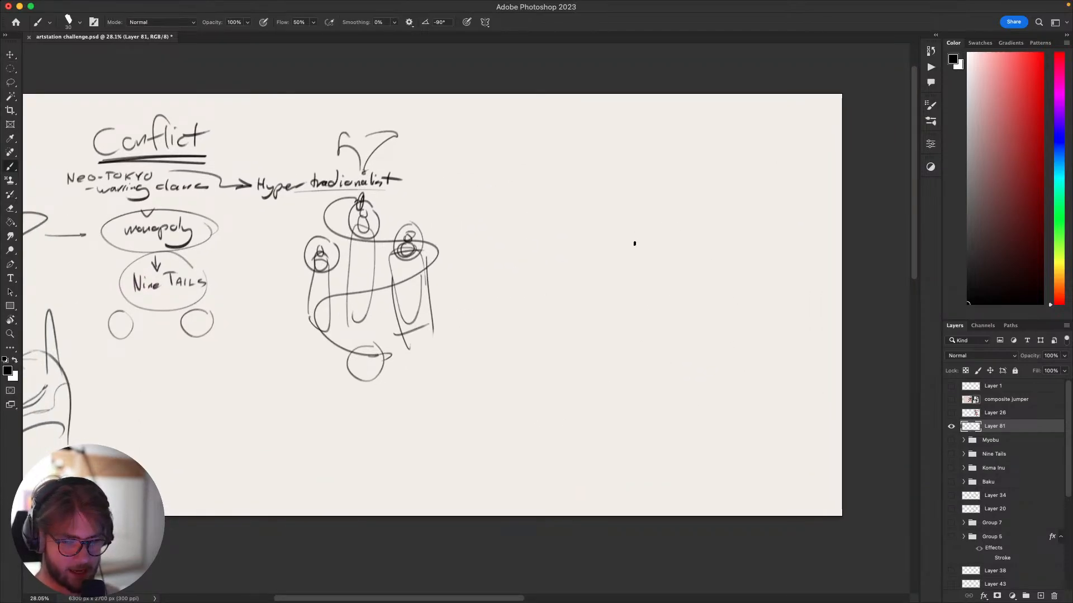
{"action": "mouse_move", "coordinate": [639, 242]}
{"action": "left_mouse_down"}
{"action": "mouse_move", "coordinate": [681, 245]}
{"action": "mouse_move", "coordinate": [638, 289]}
{"action": "left_mouse_up"}
{"action": "key", "text": "super+z"}
{"action": "key", "text": "super+z"}
{"action": "mouse_move", "coordinate": [644, 258]}
{"action": "left_mouse_down"}
{"action": "mouse_move", "coordinate": [639, 280]}
{"action": "mouse_move", "coordinate": [659, 281]}
{"action": "mouse_move", "coordinate": [649, 287]}
{"action": "mouse_move", "coordinate": [674, 252]}
{"action": "mouse_move", "coordinate": [642, 258]}
{"action": "mouse_move", "coordinate": [693, 301]}
{"action": "mouse_move", "coordinate": [659, 306]}
{"action": "left_mouse_up"}
{"action": "mouse_move", "coordinate": [636, 287]}
{"action": "left_mouse_down"}
{"action": "mouse_move", "coordinate": [626, 279]}
{"action": "mouse_move", "coordinate": [643, 300]}
{"action": "left_mouse_up"}
{"action": "mouse_move", "coordinate": [648, 352]}
{"action": "left_mouse_down"}
{"action": "mouse_move", "coordinate": [650, 310]}
{"action": "mouse_move", "coordinate": [638, 319]}
{"action": "left_mouse_up"}
{"action": "mouse_move", "coordinate": [637, 220]}
{"action": "left_mouse_down"}
{"action": "mouse_move", "coordinate": [618, 252]}
{"action": "mouse_move", "coordinate": [642, 259]}
{"action": "mouse_move", "coordinate": [637, 278]}
{"action": "mouse_move", "coordinate": [637, 263]}
{"action": "left_mouse_up"}
{"action": "key", "text": "super+z"}
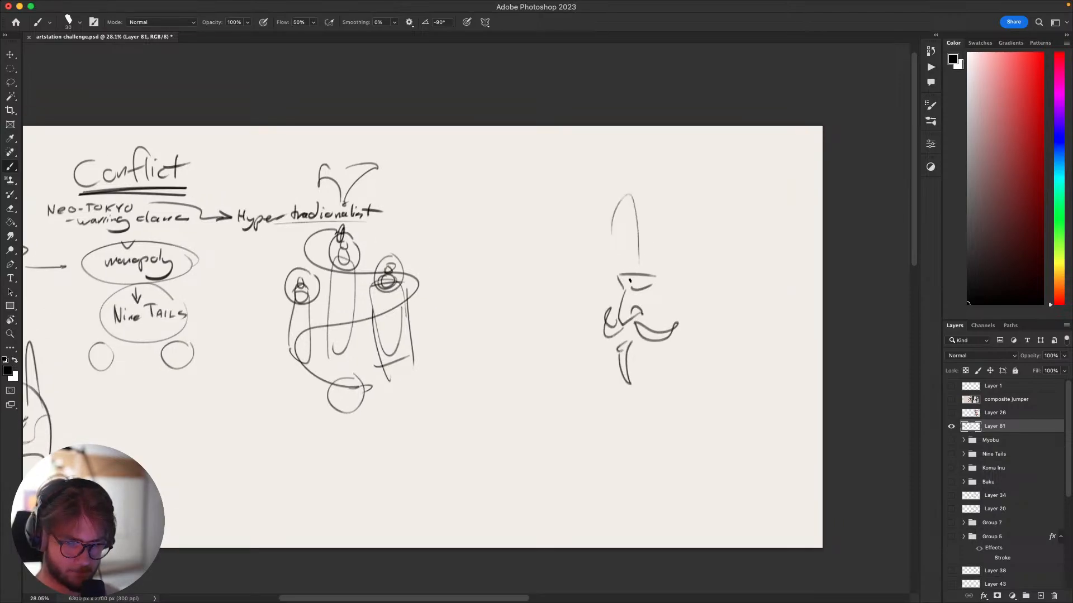
Add a second, longer curved ear to the stylised face, replacing the broad leaf-shaped attempt.
{"action": "mouse_move", "coordinate": [607, 229]}
{"action": "left_mouse_down"}
{"action": "mouse_move", "coordinate": [624, 273]}
{"action": "mouse_move", "coordinate": [671, 152]}
{"action": "mouse_move", "coordinate": [658, 283]}
{"action": "left_mouse_up"}
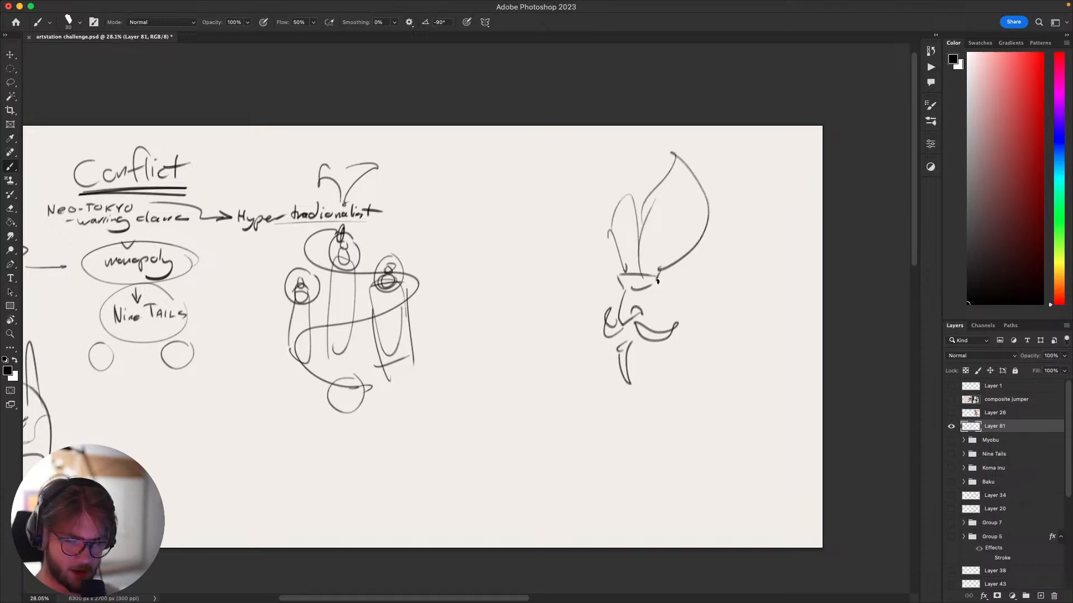
{"action": "key", "text": "super+z"}
{"action": "key", "text": "super+z"}
{"action": "mouse_move", "coordinate": [637, 209]}
{"action": "left_mouse_down"}
{"action": "mouse_move", "coordinate": [663, 208]}
{"action": "mouse_move", "coordinate": [655, 286]}
{"action": "mouse_move", "coordinate": [690, 187]}
{"action": "left_mouse_up"}
{"action": "key", "text": "super+z"}
{"action": "mouse_move", "coordinate": [682, 227]}
{"action": "left_mouse_down"}
{"action": "mouse_move", "coordinate": [654, 279]}
{"action": "mouse_move", "coordinate": [679, 239]}
{"action": "left_mouse_up"}
Sketch a small beaked head with a round eye and curled tuft beside the long-eared face, and detail both characters' eyes.
{"action": "mouse_move", "coordinate": [591, 288]}
{"action": "left_mouse_down"}
{"action": "mouse_move", "coordinate": [571, 310]}
{"action": "mouse_move", "coordinate": [585, 281]}
{"action": "mouse_move", "coordinate": [561, 287]}
{"action": "mouse_move", "coordinate": [590, 314]}
{"action": "left_mouse_up"}
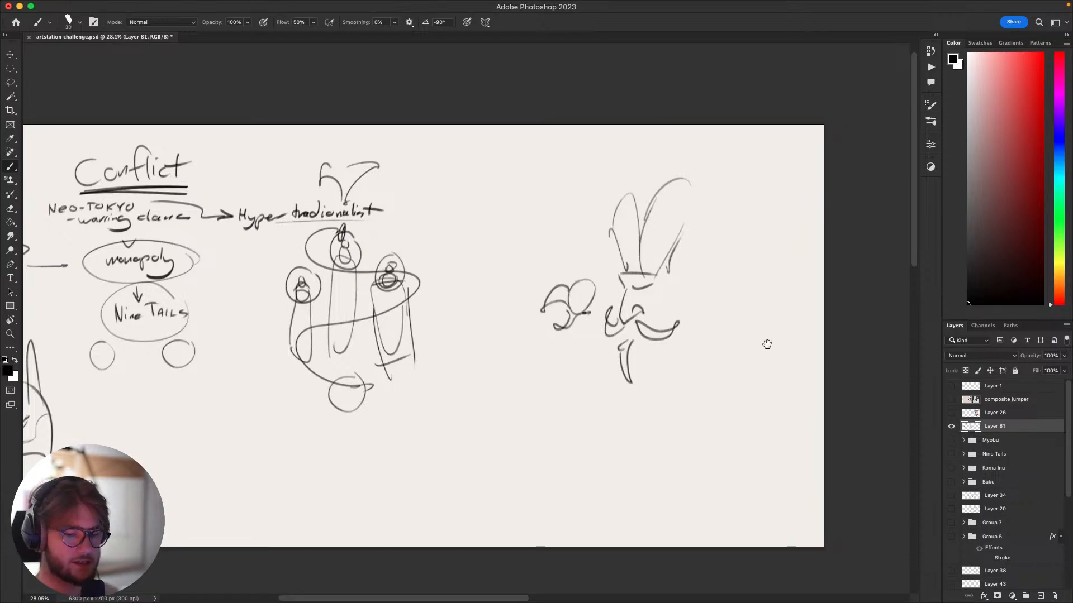
{"action": "left_click_drag", "start_coordinate": [766, 342], "coordinate": [781, 324]}
{"action": "left_click_drag", "start_coordinate": [598, 277], "coordinate": [617, 292]}
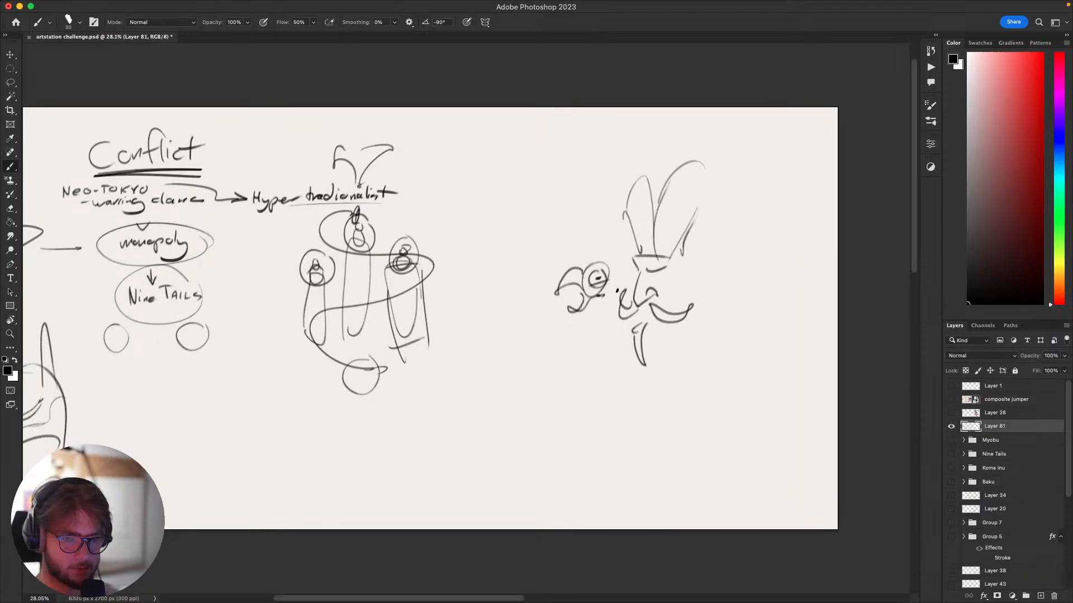
{"action": "key", "text": "super+z"}
{"action": "key", "text": "super+z"}
{"action": "mouse_move", "coordinate": [573, 255]}
{"action": "left_mouse_down"}
{"action": "mouse_move", "coordinate": [603, 246]}
{"action": "mouse_move", "coordinate": [595, 259]}
{"action": "left_mouse_up"}
{"action": "key", "text": "super+z"}
{"action": "left_click_drag", "start_coordinate": [583, 256], "coordinate": [608, 267]}
{"action": "left_click_drag", "start_coordinate": [599, 251], "coordinate": [613, 269]}
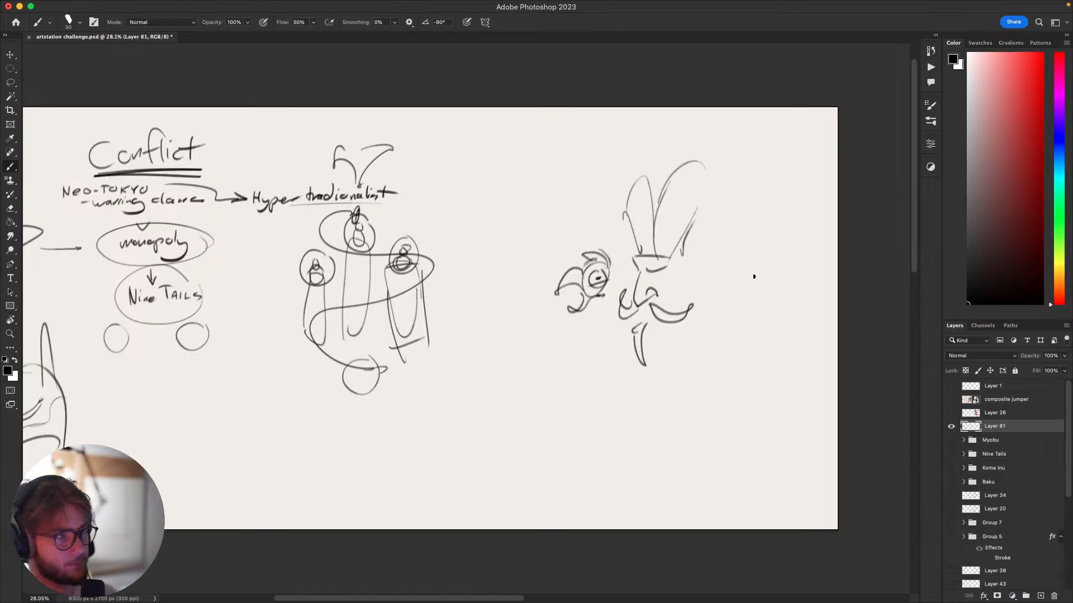
{"action": "mouse_move", "coordinate": [759, 312]}
{"action": "left_mouse_down"}
{"action": "mouse_move", "coordinate": [790, 263]}
{"action": "mouse_move", "coordinate": [766, 310]}
{"action": "left_mouse_up"}
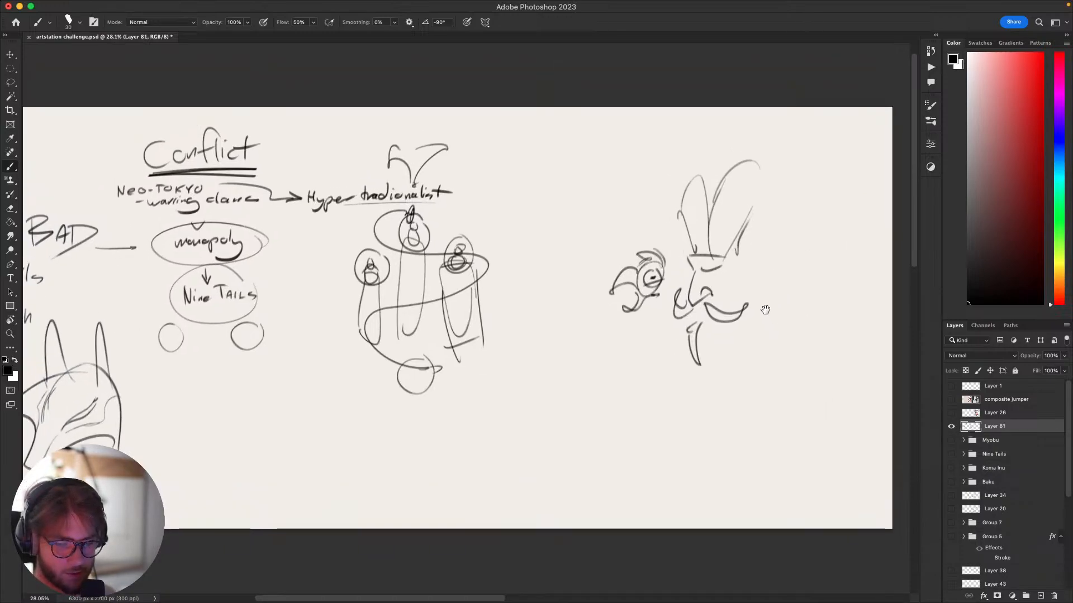
{"action": "left_click_drag", "start_coordinate": [697, 407], "coordinate": [679, 428]}
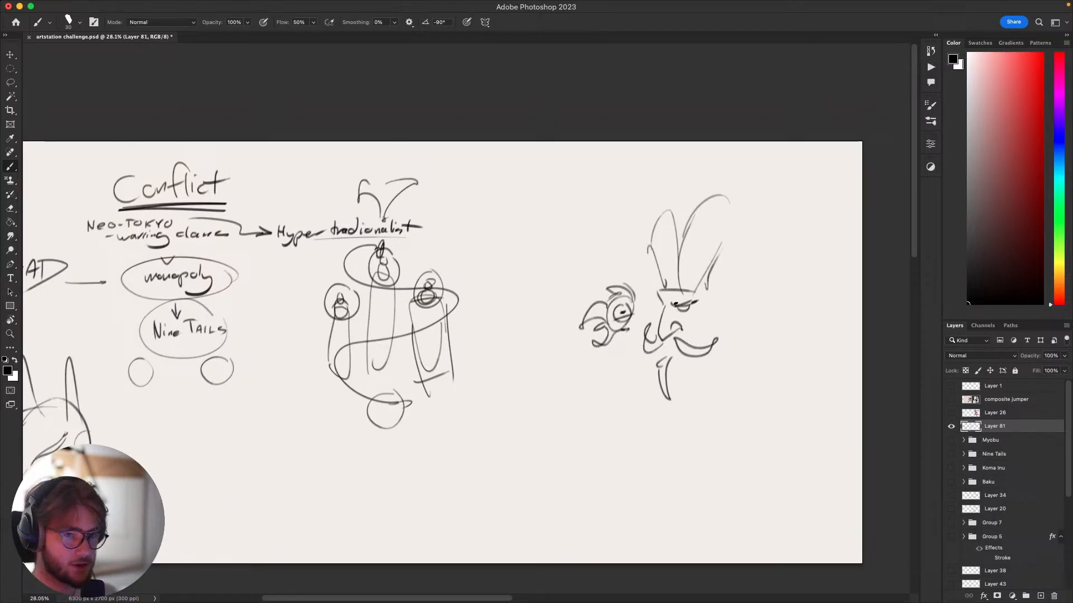
Select the beaked head and the long-eared face together, scale them down, and deselect.
{"action": "mouse_move", "coordinate": [773, 344]}
{"action": "left_mouse_down"}
{"action": "mouse_move", "coordinate": [735, 317]}
{"action": "mouse_move", "coordinate": [508, 264]}
{"action": "mouse_move", "coordinate": [730, 118]}
{"action": "left_mouse_up"}
{"action": "key", "text": "l"}
{"action": "key", "text": "super+t"}
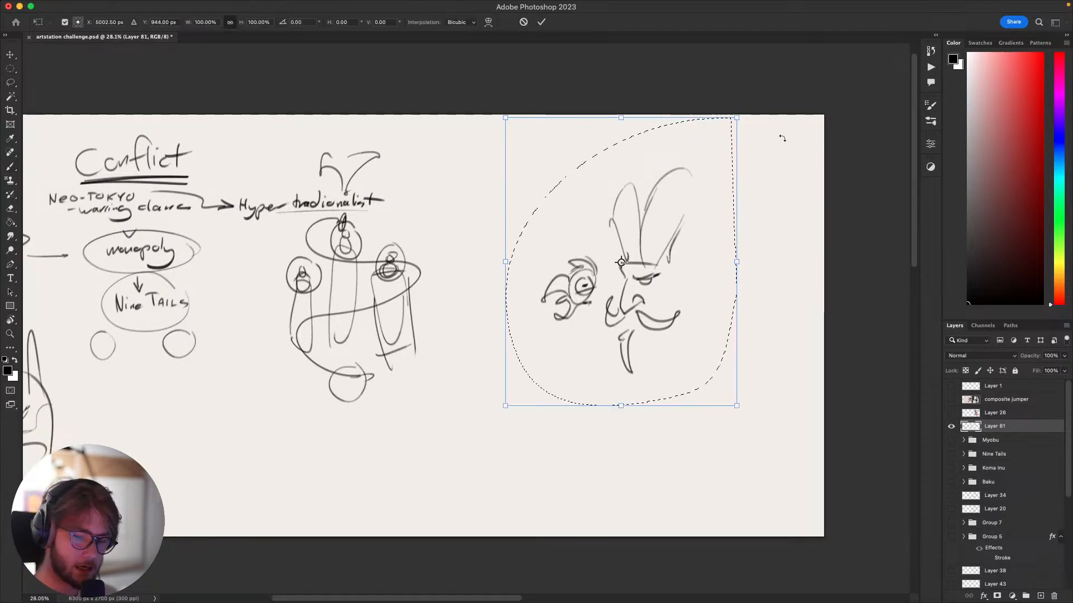
{"action": "left_click_drag", "start_coordinate": [631, 405], "coordinate": [635, 304]}
{"action": "left_click_drag", "start_coordinate": [662, 277], "coordinate": [629, 335]}
{"action": "key", "text": "Return"}
{"action": "key", "text": "super+d"}
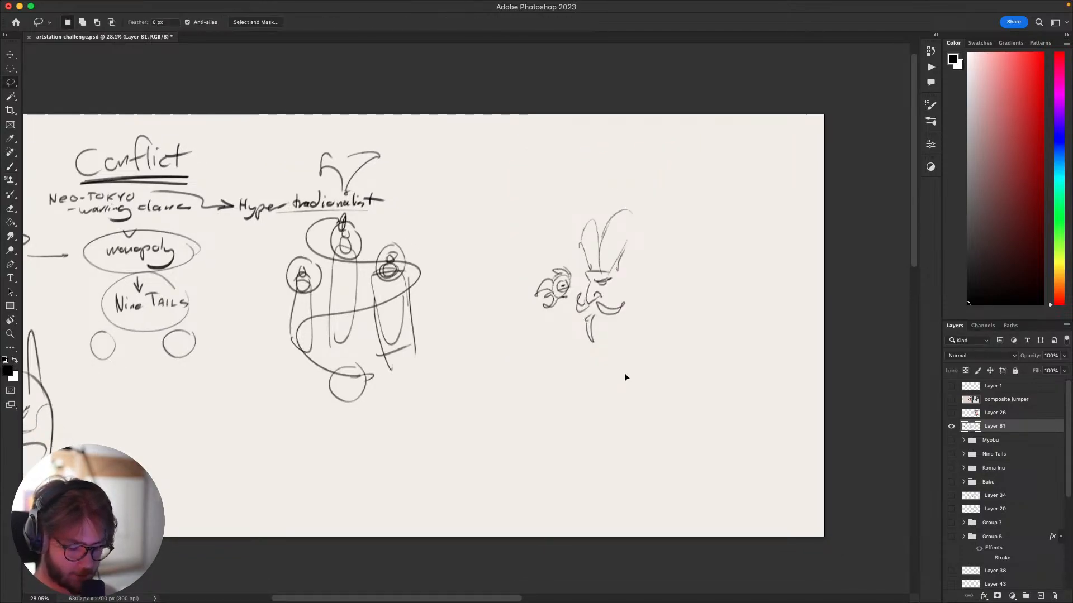
Sketch a third character beside the two faces, with a round head, tall spiky ears, a curved brow line and a dark pointed chin.
{"action": "key", "text": "b"}
{"action": "scroll", "coordinate": [654, 374], "scroll_direction": "up", "scroll_amount": 2}
{"action": "scroll", "coordinate": [654, 373], "scroll_direction": "right", "scroll_amount": 2}
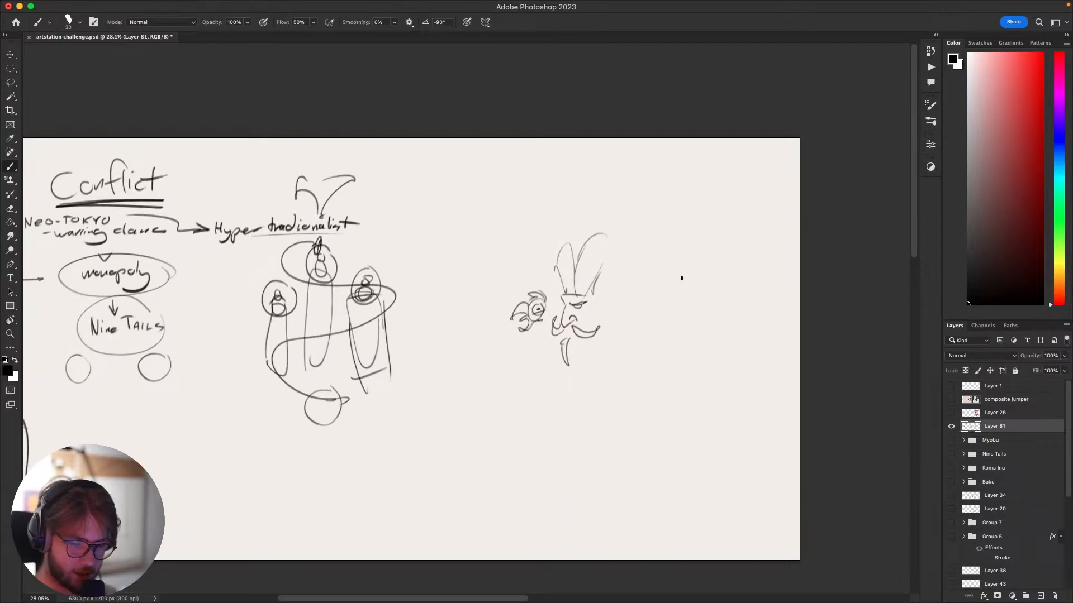
{"action": "mouse_move", "coordinate": [681, 278]}
{"action": "left_mouse_down"}
{"action": "mouse_move", "coordinate": [696, 307]}
{"action": "mouse_move", "coordinate": [680, 317]}
{"action": "left_mouse_up"}
{"action": "left_click_drag", "start_coordinate": [655, 273], "coordinate": [651, 300]}
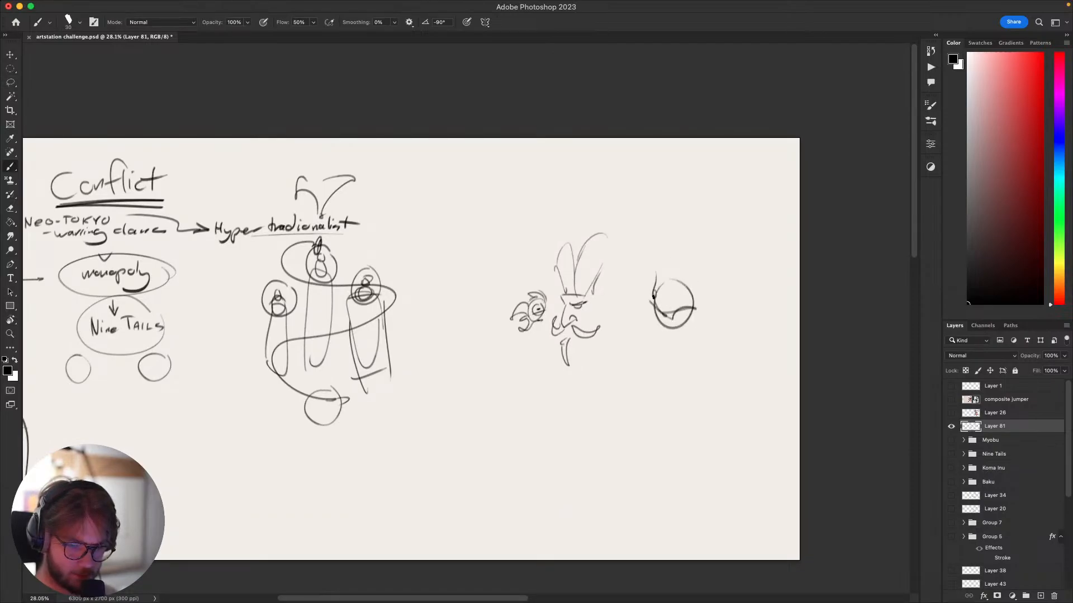
{"action": "left_click_drag", "start_coordinate": [663, 201], "coordinate": [659, 288]}
{"action": "left_click_drag", "start_coordinate": [677, 228], "coordinate": [683, 298]}
{"action": "left_click_drag", "start_coordinate": [703, 296], "coordinate": [693, 295]}
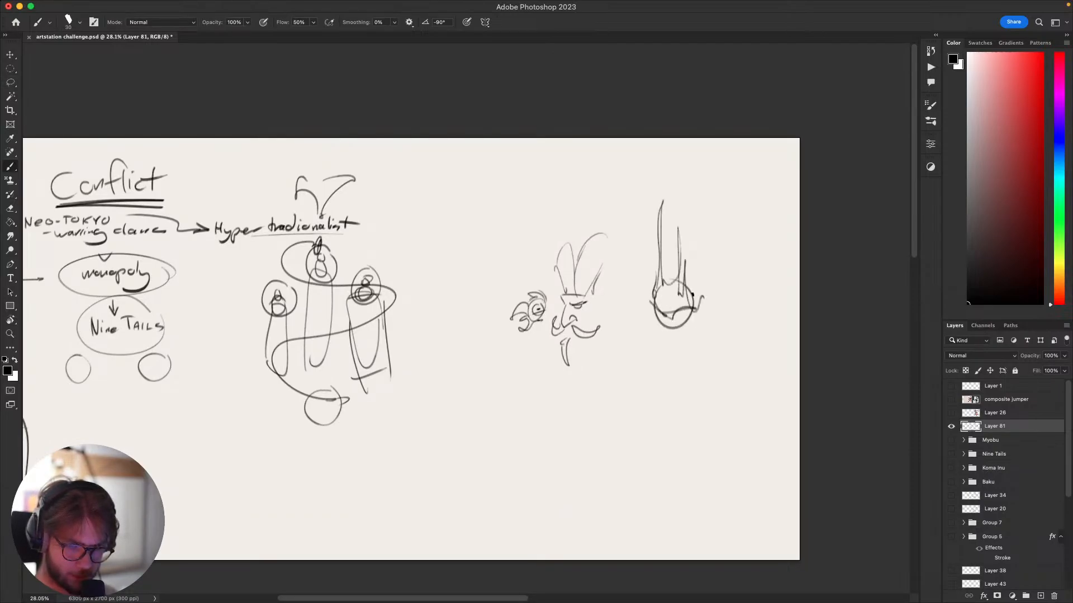
{"action": "left_click_drag", "start_coordinate": [645, 246], "coordinate": [654, 305]}
{"action": "mouse_move", "coordinate": [665, 315]}
{"action": "left_mouse_down"}
{"action": "mouse_move", "coordinate": [707, 300]}
{"action": "mouse_move", "coordinate": [706, 316]}
{"action": "mouse_move", "coordinate": [670, 319]}
{"action": "mouse_move", "coordinate": [663, 336]}
{"action": "mouse_move", "coordinate": [668, 325]}
{"action": "mouse_move", "coordinate": [668, 342]}
{"action": "mouse_move", "coordinate": [697, 335]}
{"action": "left_mouse_up"}
{"action": "mouse_move", "coordinate": [678, 345]}
{"action": "left_mouse_down"}
{"action": "mouse_move", "coordinate": [677, 368]}
{"action": "mouse_move", "coordinate": [664, 363]}
{"action": "left_mouse_up"}
{"action": "mouse_move", "coordinate": [663, 321]}
{"action": "left_mouse_down"}
{"action": "mouse_move", "coordinate": [658, 356]}
{"action": "mouse_move", "coordinate": [677, 373]}
{"action": "mouse_move", "coordinate": [713, 335]}
{"action": "mouse_move", "coordinate": [697, 340]}
{"action": "left_mouse_up"}
{"action": "left_click_drag", "start_coordinate": [703, 331], "coordinate": [710, 323]}
Write the handwritten note "comedy" above the long-eared face, and undo the stray stroke.
{"action": "mouse_move", "coordinate": [629, 266]}
{"action": "left_mouse_down"}
{"action": "mouse_move", "coordinate": [632, 280]}
{"action": "mouse_move", "coordinate": [604, 238]}
{"action": "left_mouse_up"}
{"action": "mouse_move", "coordinate": [531, 213]}
{"action": "left_mouse_down"}
{"action": "mouse_move", "coordinate": [577, 209]}
{"action": "mouse_move", "coordinate": [584, 231]}
{"action": "left_mouse_up"}
{"action": "key", "text": "ctrl+z"}
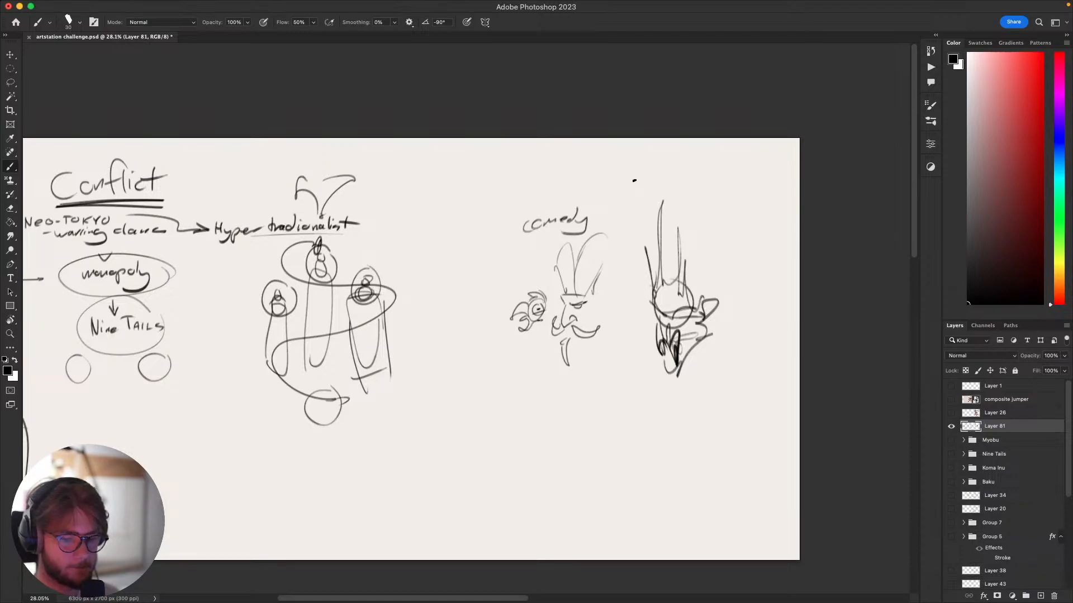
Delete the comedy note and the three character head sketches beyond the clan diagram.
{"action": "left_click_drag", "start_coordinate": [743, 301], "coordinate": [792, 251]}
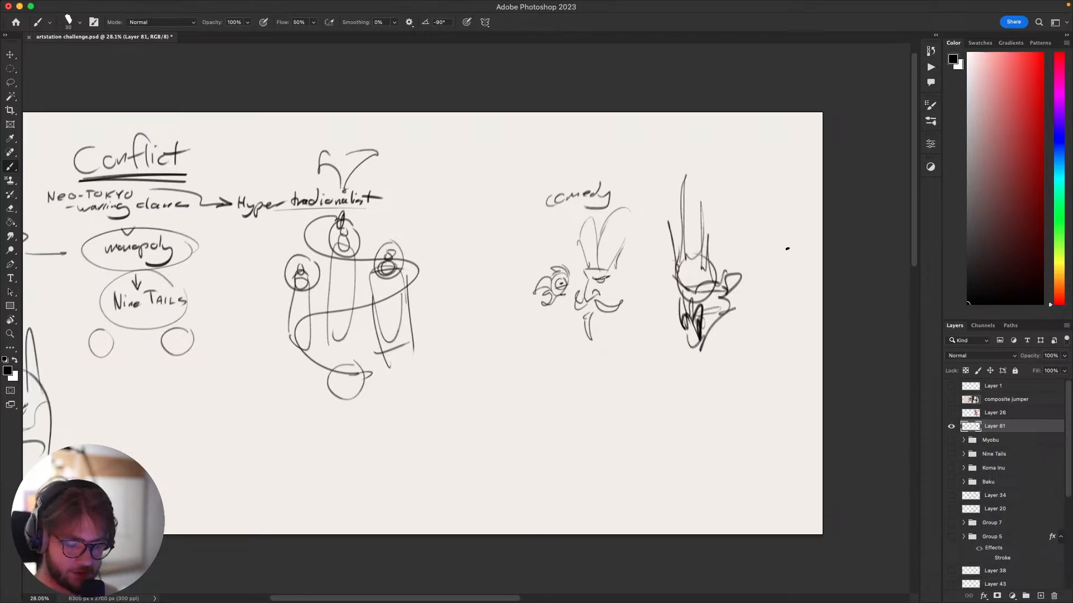
{"action": "mouse_move", "coordinate": [795, 328]}
{"action": "left_mouse_down"}
{"action": "mouse_move", "coordinate": [764, 321]}
{"action": "mouse_move", "coordinate": [816, 339]}
{"action": "mouse_move", "coordinate": [761, 396]}
{"action": "mouse_move", "coordinate": [810, 351]}
{"action": "mouse_move", "coordinate": [764, 340]}
{"action": "mouse_move", "coordinate": [627, 449]}
{"action": "mouse_move", "coordinate": [743, 238]}
{"action": "left_mouse_up"}
{"action": "key", "text": "l"}
{"action": "key", "text": "BackSpace"}
{"action": "key", "text": "super+d"}
Sketch a boxy figure in the cleared area with two small pointed ears, a face panel with slit eyes and two angled limb strokes.
{"action": "key", "text": "b"}
{"action": "left_click_drag", "start_coordinate": [577, 341], "coordinate": [565, 304]}
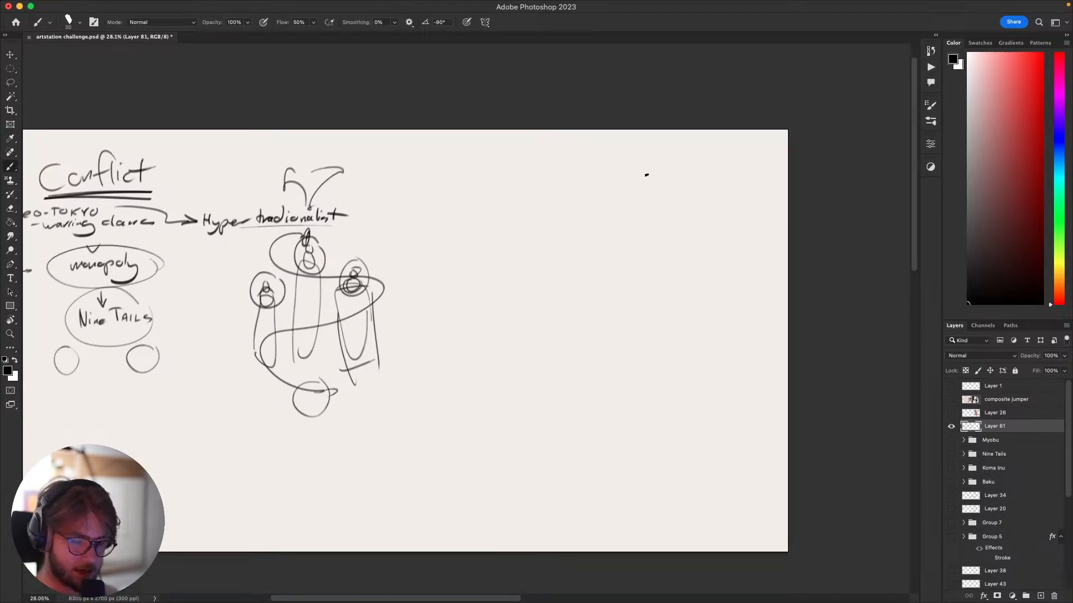
{"action": "mouse_move", "coordinate": [545, 260]}
{"action": "left_mouse_down"}
{"action": "mouse_move", "coordinate": [554, 285]}
{"action": "mouse_move", "coordinate": [591, 242]}
{"action": "mouse_move", "coordinate": [554, 234]}
{"action": "mouse_move", "coordinate": [559, 218]}
{"action": "mouse_move", "coordinate": [593, 224]}
{"action": "mouse_move", "coordinate": [596, 206]}
{"action": "mouse_move", "coordinate": [607, 227]}
{"action": "mouse_move", "coordinate": [602, 299]}
{"action": "left_mouse_up"}
{"action": "key", "text": "super+z"}
{"action": "left_click_drag", "start_coordinate": [570, 258], "coordinate": [578, 303]}
{"action": "key", "text": "super+z"}
{"action": "key", "text": "super+z"}
{"action": "mouse_move", "coordinate": [545, 298]}
{"action": "left_mouse_down"}
{"action": "mouse_move", "coordinate": [567, 309]}
{"action": "mouse_move", "coordinate": [552, 322]}
{"action": "mouse_move", "coordinate": [548, 313]}
{"action": "mouse_move", "coordinate": [588, 312]}
{"action": "mouse_move", "coordinate": [535, 332]}
{"action": "left_mouse_up"}
{"action": "key", "text": "super+z"}
{"action": "key", "text": "super+z"}
{"action": "key", "text": "super+z"}
{"action": "key", "text": "super+z"}
{"action": "left_click_drag", "start_coordinate": [610, 299], "coordinate": [634, 314]}
{"action": "mouse_move", "coordinate": [563, 384]}
{"action": "left_mouse_down"}
{"action": "mouse_move", "coordinate": [534, 423]}
{"action": "mouse_move", "coordinate": [541, 415]}
{"action": "left_mouse_up"}
{"action": "left_click_drag", "start_coordinate": [641, 330], "coordinate": [649, 325]}
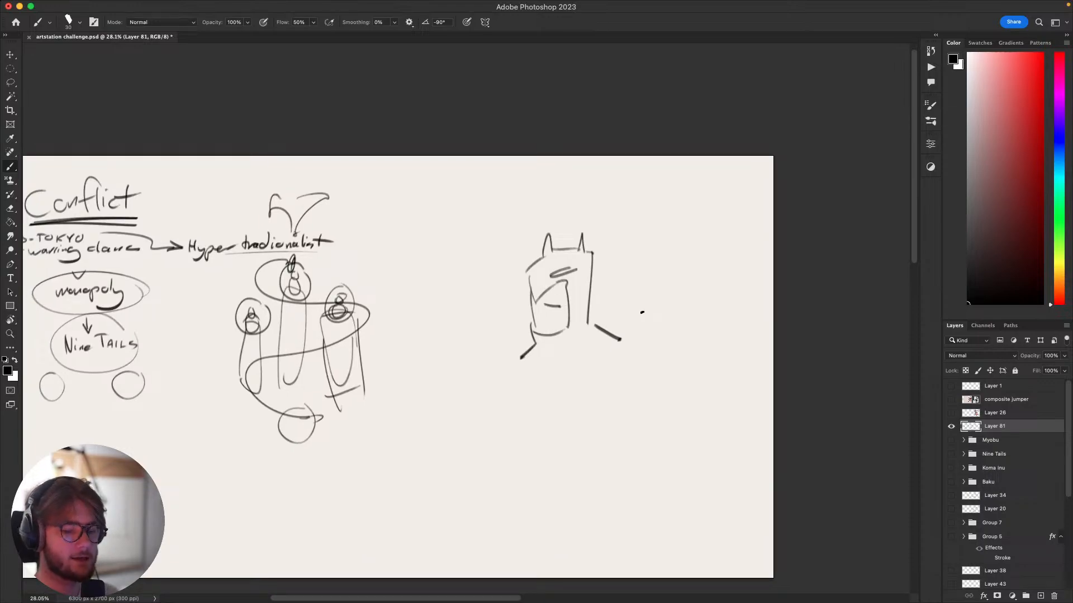
Sketch an oval head beside the boxy figure with slanted horn-like strokes, dark eyes and a wide curved grin.
{"action": "left_click_drag", "start_coordinate": [641, 312], "coordinate": [643, 297]}
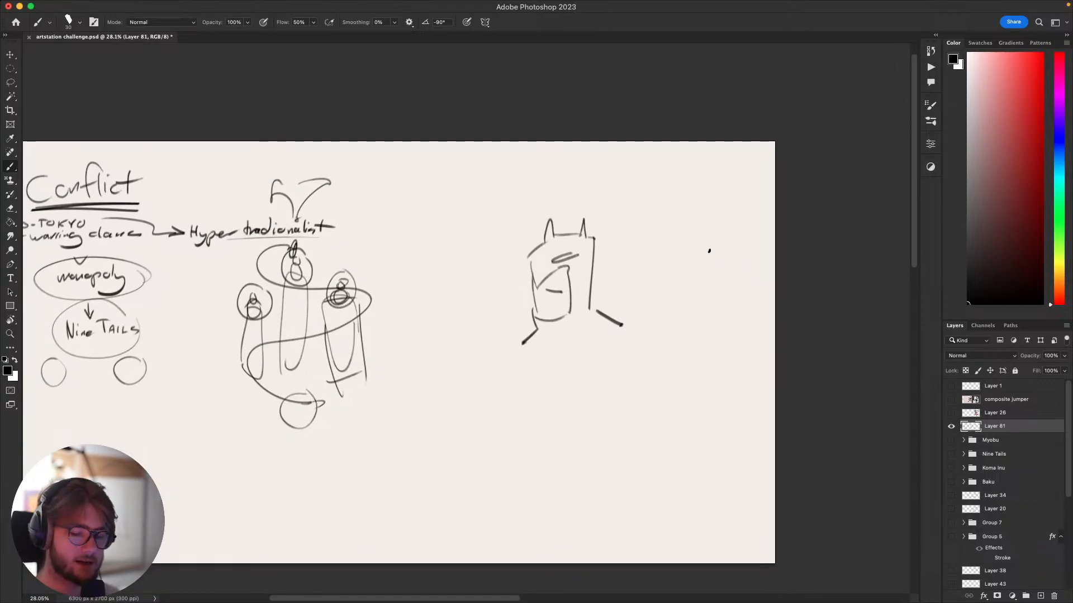
{"action": "left_click_drag", "start_coordinate": [694, 225], "coordinate": [669, 246]}
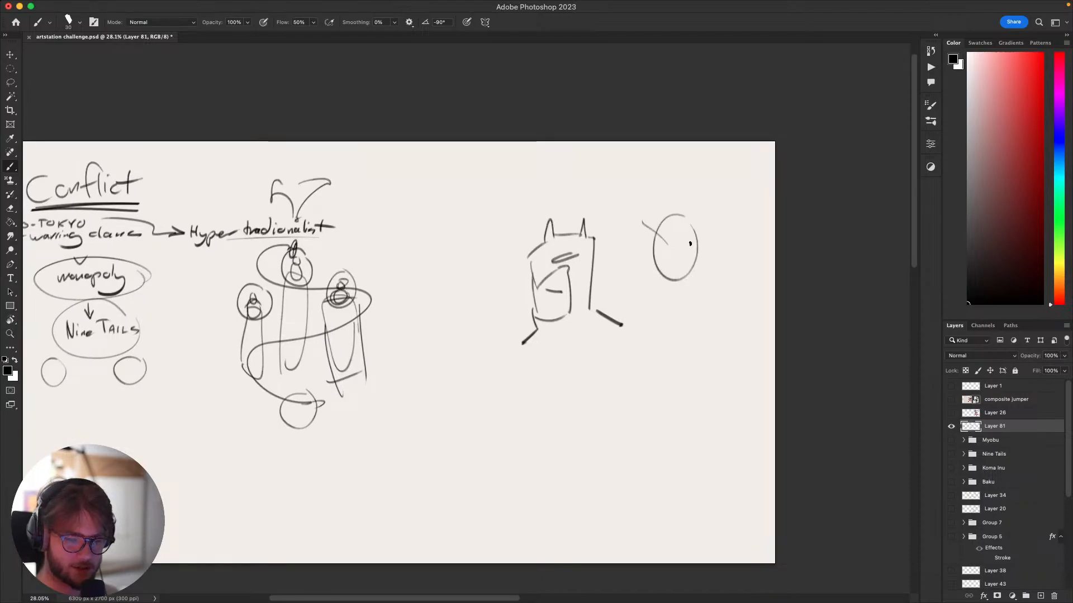
{"action": "mouse_move", "coordinate": [721, 209]}
{"action": "left_mouse_down"}
{"action": "mouse_move", "coordinate": [690, 242]}
{"action": "mouse_move", "coordinate": [696, 270]}
{"action": "left_mouse_up"}
{"action": "left_click_drag", "start_coordinate": [696, 270], "coordinate": [723, 224]}
{"action": "key", "text": "super+z"}
{"action": "left_click_drag", "start_coordinate": [694, 269], "coordinate": [723, 229]}
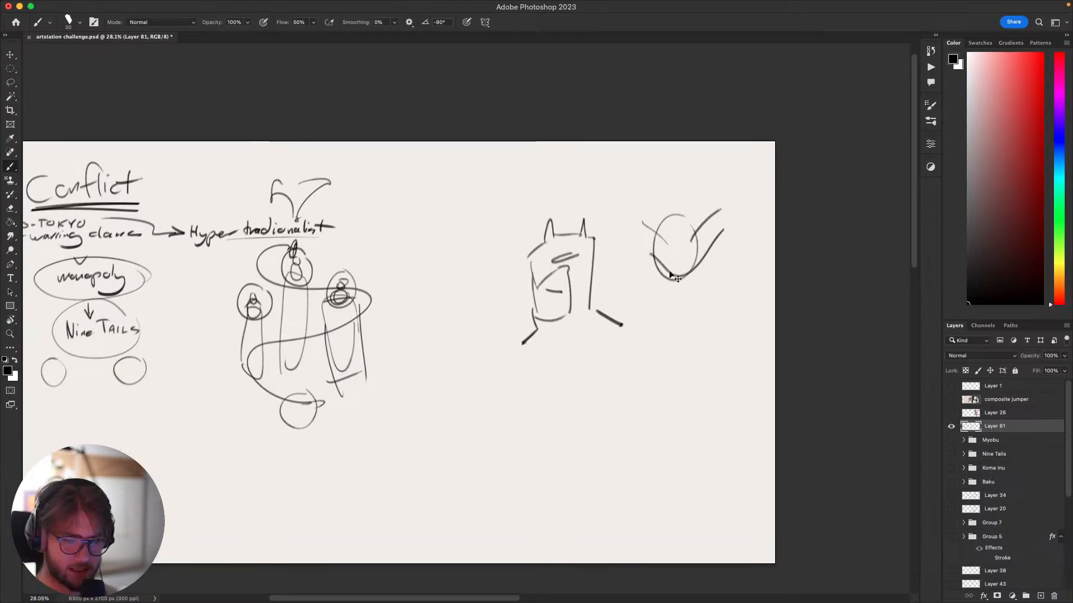
{"action": "key", "text": "super+z"}
{"action": "key", "text": "super+z"}
{"action": "mouse_move", "coordinate": [646, 251]}
{"action": "left_mouse_down"}
{"action": "mouse_move", "coordinate": [709, 240]}
{"action": "mouse_move", "coordinate": [665, 252]}
{"action": "mouse_move", "coordinate": [690, 261]}
{"action": "mouse_move", "coordinate": [693, 283]}
{"action": "mouse_move", "coordinate": [689, 243]}
{"action": "mouse_move", "coordinate": [665, 244]}
{"action": "left_mouse_up"}
{"action": "left_click_drag", "start_coordinate": [688, 236], "coordinate": [694, 248]}
{"action": "key", "text": "super+z"}
{"action": "key", "text": "space"}
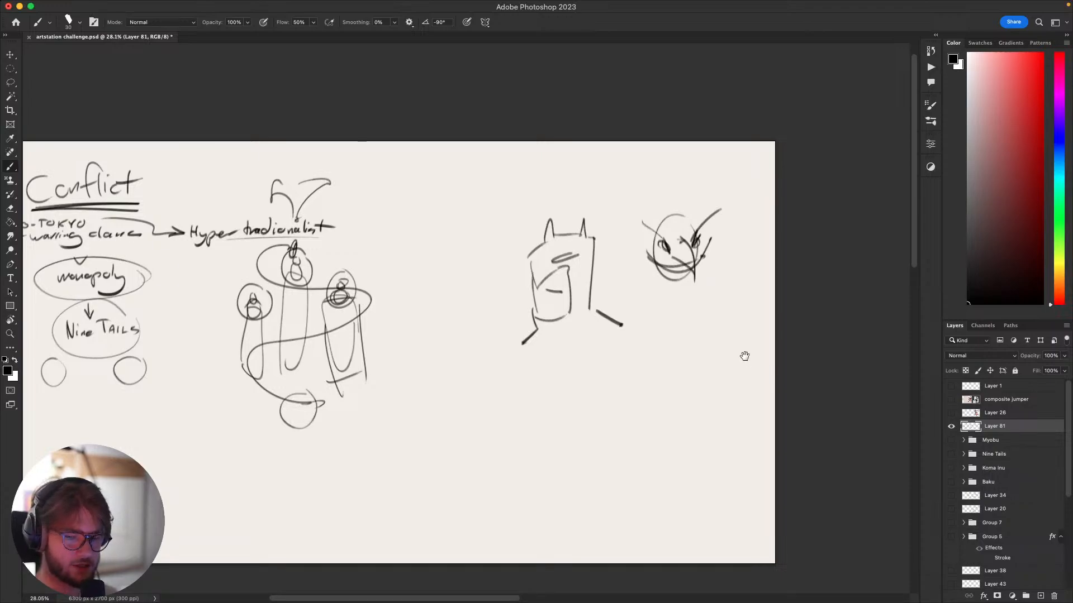
Redraw the grinning head's eye as a narrow arc and add a small circle below its chin.
{"action": "left_click_drag", "start_coordinate": [745, 356], "coordinate": [724, 322]}
{"action": "mouse_move", "coordinate": [723, 378]}
{"action": "left_mouse_down"}
{"action": "mouse_move", "coordinate": [749, 352]}
{"action": "mouse_move", "coordinate": [744, 316]}
{"action": "left_mouse_up"}
{"action": "mouse_move", "coordinate": [728, 355]}
{"action": "left_mouse_down"}
{"action": "mouse_move", "coordinate": [706, 274]}
{"action": "mouse_move", "coordinate": [793, 277]}
{"action": "mouse_move", "coordinate": [760, 383]}
{"action": "left_mouse_up"}
{"action": "key", "text": "space"}
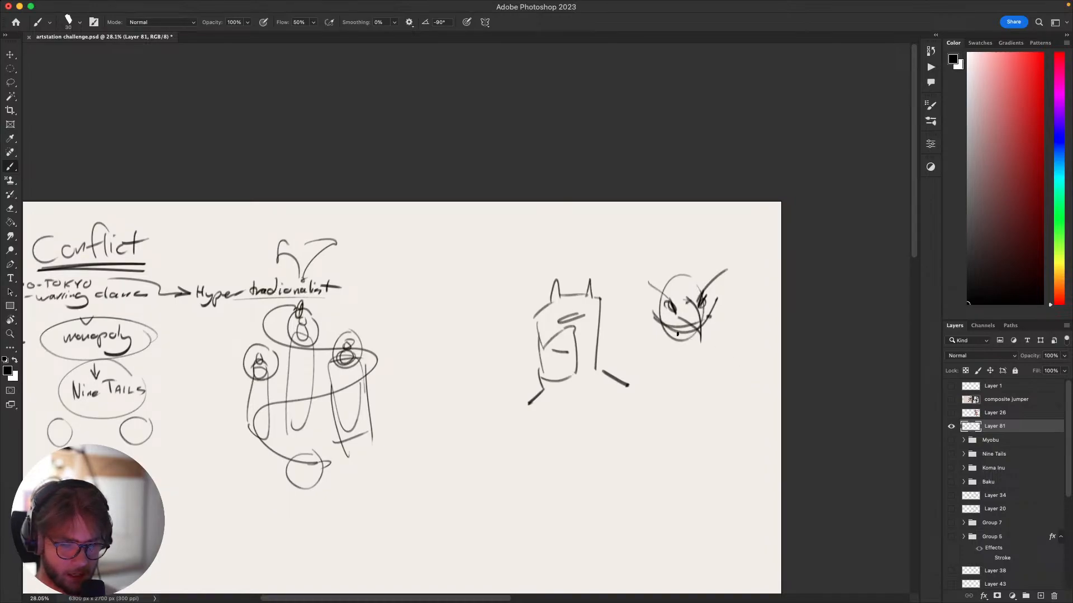
{"action": "mouse_move", "coordinate": [686, 350]}
{"action": "left_mouse_down"}
{"action": "mouse_move", "coordinate": [704, 303]}
{"action": "mouse_move", "coordinate": [677, 309]}
{"action": "left_mouse_up"}
{"action": "key", "text": "e"}
{"action": "left_click", "coordinate": [670, 309]}
{"action": "key", "text": "b"}
{"action": "key", "text": "space"}
{"action": "left_click_drag", "start_coordinate": [677, 309], "coordinate": [732, 278]}
{"action": "left_click_drag", "start_coordinate": [615, 289], "coordinate": [632, 278]}
{"action": "key", "text": "super+z"}
{"action": "key", "text": "super+z"}
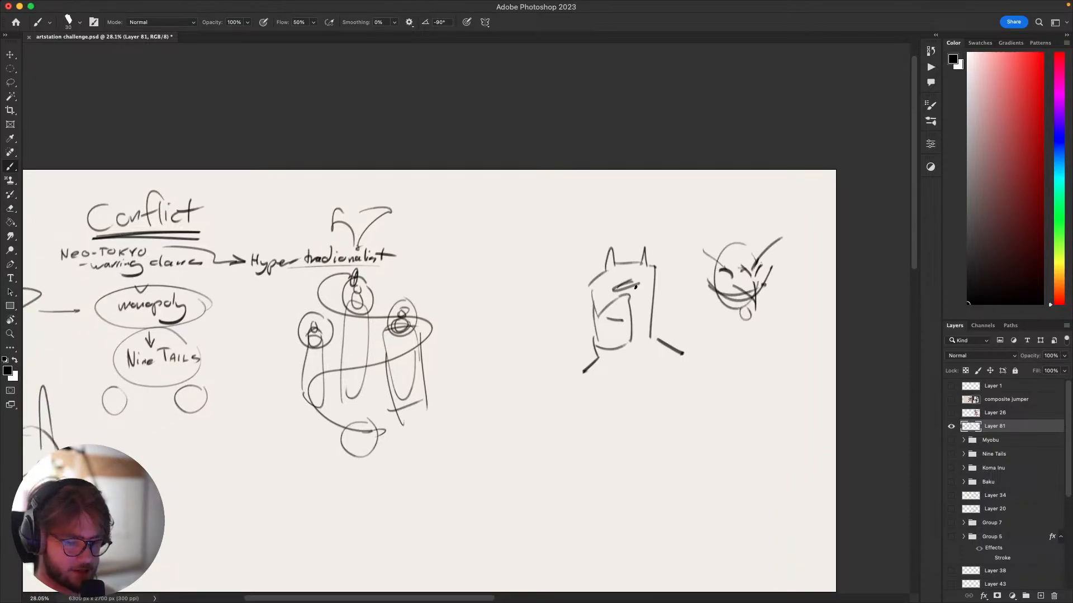
{"action": "key", "text": "space"}
{"action": "left_click_drag", "start_coordinate": [597, 396], "coordinate": [591, 403]}
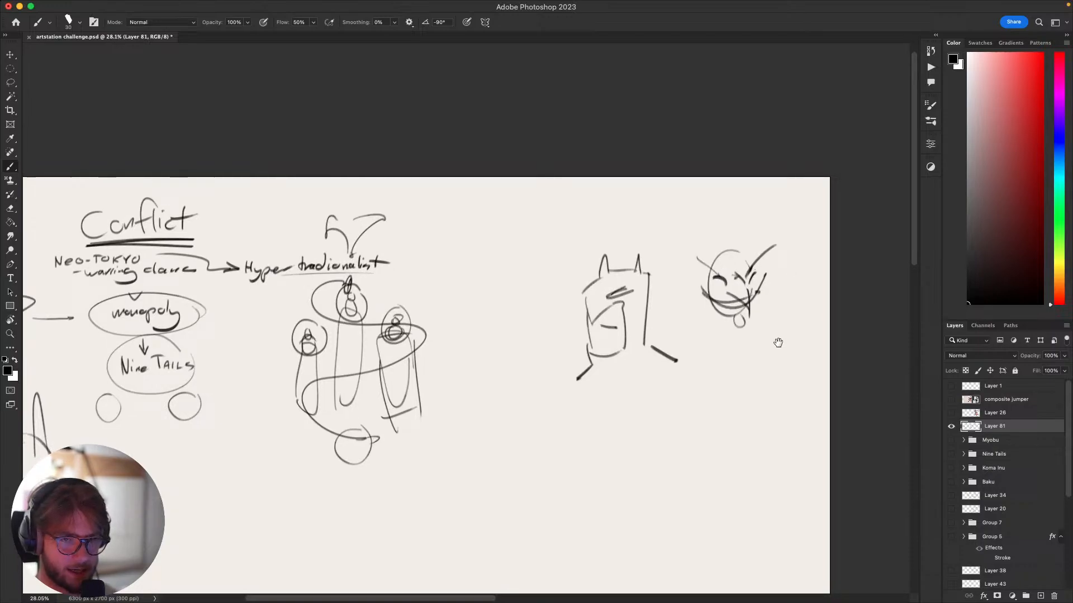
{"action": "mouse_move", "coordinate": [778, 343]}
{"action": "left_mouse_down"}
{"action": "mouse_move", "coordinate": [809, 312]}
{"action": "mouse_move", "coordinate": [756, 232]}
{"action": "mouse_move", "coordinate": [780, 313]}
{"action": "mouse_move", "coordinate": [733, 402]}
{"action": "mouse_move", "coordinate": [750, 347]}
{"action": "mouse_move", "coordinate": [769, 335]}
{"action": "mouse_move", "coordinate": [749, 374]}
{"action": "mouse_move", "coordinate": [780, 370]}
{"action": "mouse_move", "coordinate": [757, 378]}
{"action": "mouse_move", "coordinate": [754, 391]}
{"action": "mouse_move", "coordinate": [772, 397]}
{"action": "mouse_move", "coordinate": [745, 376]}
{"action": "mouse_move", "coordinate": [756, 374]}
{"action": "mouse_move", "coordinate": [766, 323]}
{"action": "mouse_move", "coordinate": [777, 320]}
{"action": "mouse_move", "coordinate": [750, 343]}
{"action": "left_mouse_up"}
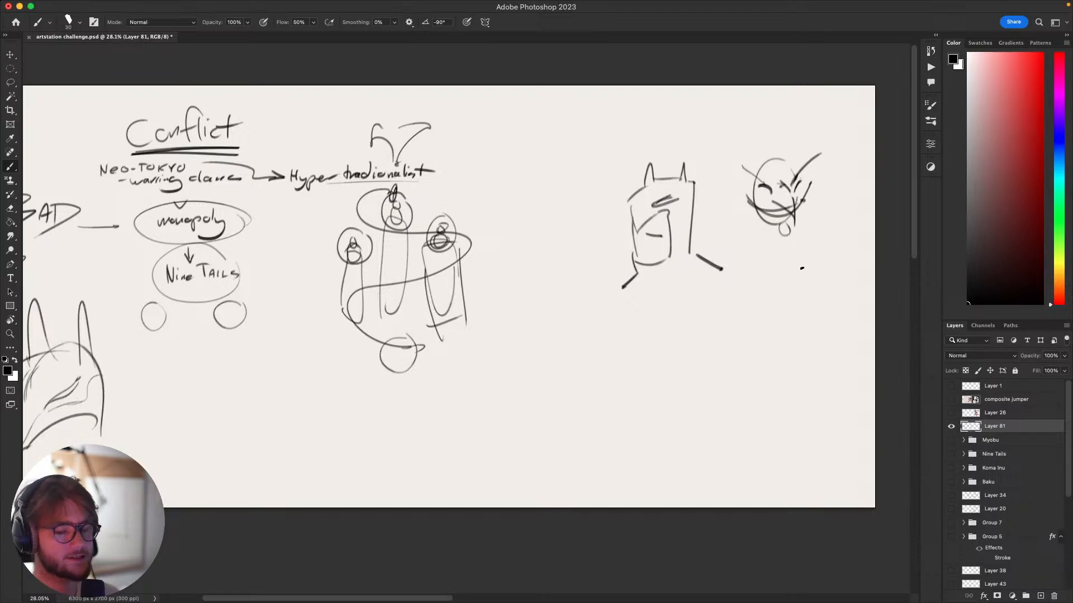
Sketch an oval face between the clan diagram and the boxy figure, with a jagged brow, small eye shapes and a rounded ear.
{"action": "key", "text": "super+z"}
{"action": "mouse_move", "coordinate": [535, 259]}
{"action": "left_mouse_down"}
{"action": "mouse_move", "coordinate": [561, 266]}
{"action": "mouse_move", "coordinate": [563, 256]}
{"action": "mouse_move", "coordinate": [544, 291]}
{"action": "left_mouse_up"}
{"action": "key", "text": "super+z"}
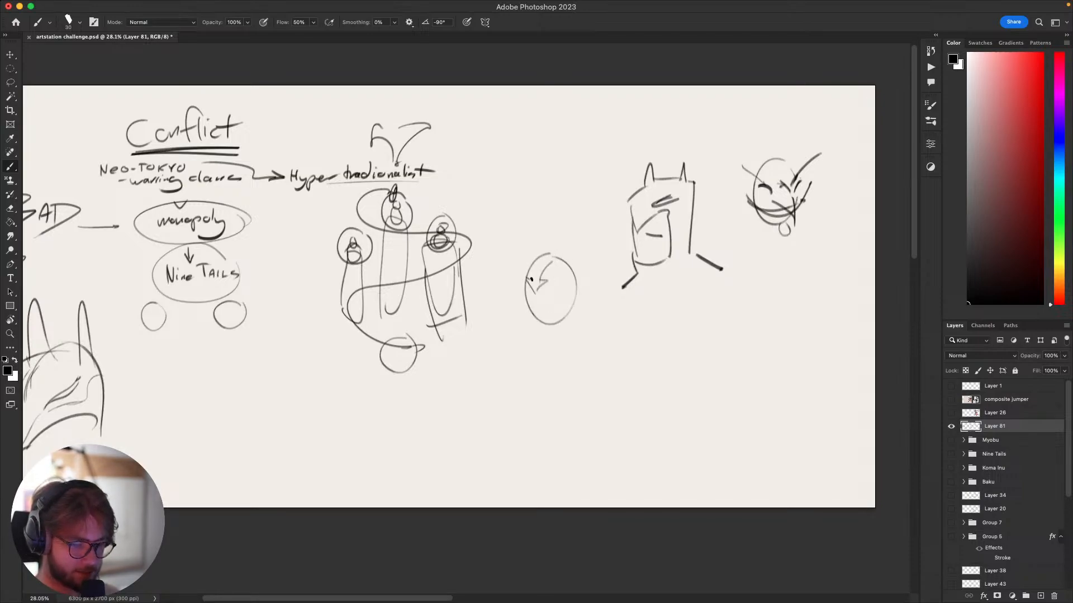
{"action": "mouse_move", "coordinate": [542, 256]}
{"action": "left_mouse_down"}
{"action": "mouse_move", "coordinate": [531, 270]}
{"action": "mouse_move", "coordinate": [547, 298]}
{"action": "left_mouse_up"}
{"action": "key", "text": "super+z"}
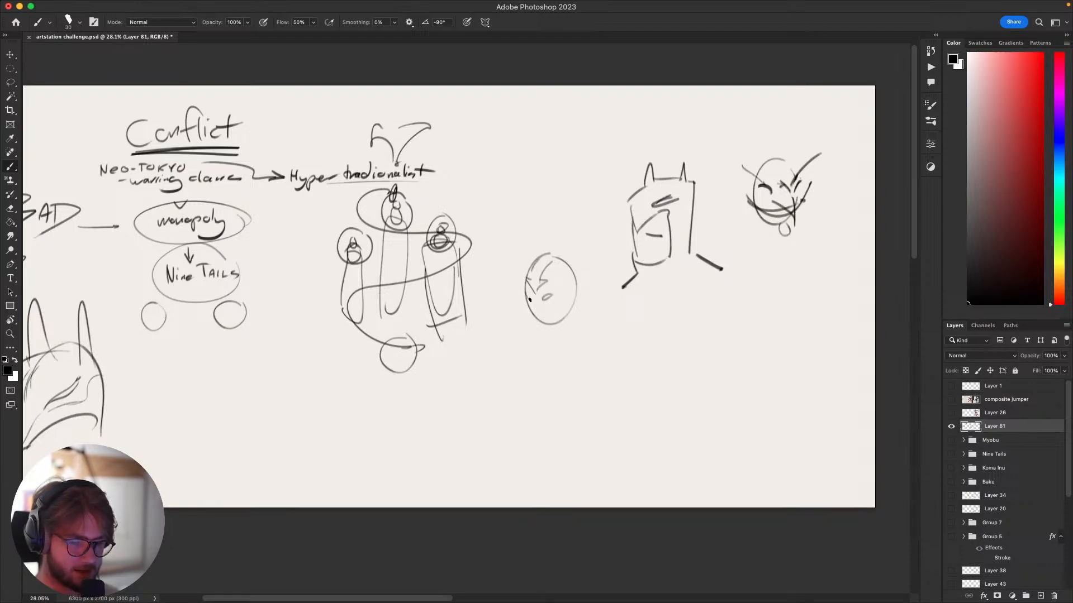
{"action": "left_click_drag", "start_coordinate": [560, 346], "coordinate": [553, 367]}
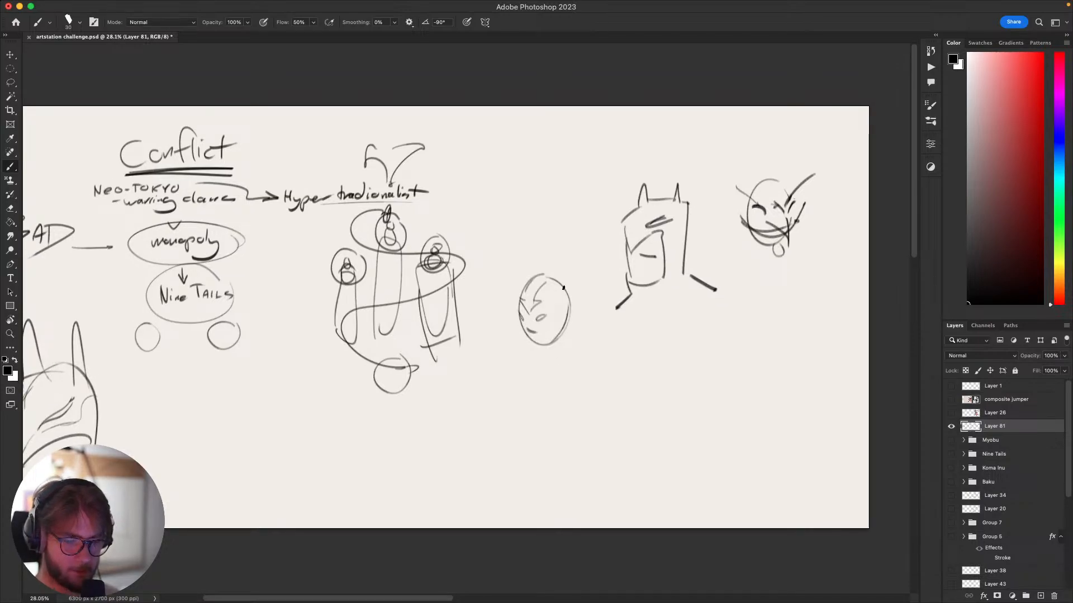
{"action": "left_click_drag", "start_coordinate": [565, 322], "coordinate": [563, 330]}
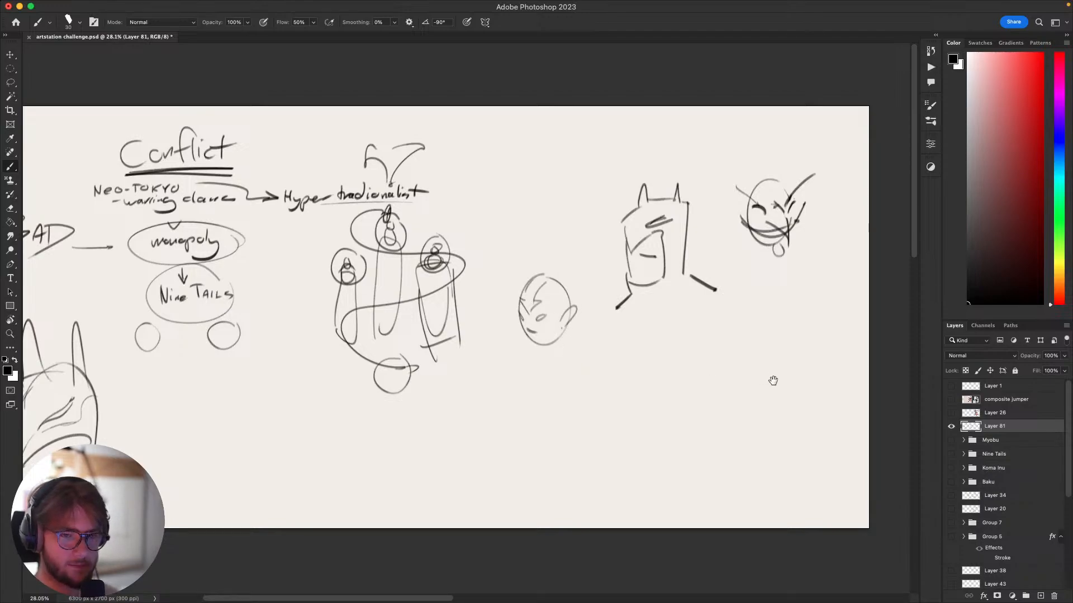
{"action": "mouse_move", "coordinate": [773, 381]}
{"action": "left_mouse_down"}
{"action": "mouse_move", "coordinate": [786, 378]}
{"action": "mouse_move", "coordinate": [784, 398]}
{"action": "mouse_move", "coordinate": [795, 381]}
{"action": "mouse_move", "coordinate": [750, 410]}
{"action": "mouse_move", "coordinate": [802, 367]}
{"action": "mouse_move", "coordinate": [763, 427]}
{"action": "mouse_move", "coordinate": [780, 381]}
{"action": "left_mouse_up"}
{"action": "mouse_move", "coordinate": [827, 298]}
{"action": "left_mouse_down"}
{"action": "mouse_move", "coordinate": [802, 328]}
{"action": "mouse_move", "coordinate": [796, 293]}
{"action": "mouse_move", "coordinate": [774, 328]}
{"action": "mouse_move", "coordinate": [799, 318]}
{"action": "mouse_move", "coordinate": [740, 343]}
{"action": "mouse_move", "coordinate": [764, 391]}
{"action": "mouse_move", "coordinate": [780, 387]}
{"action": "left_mouse_up"}
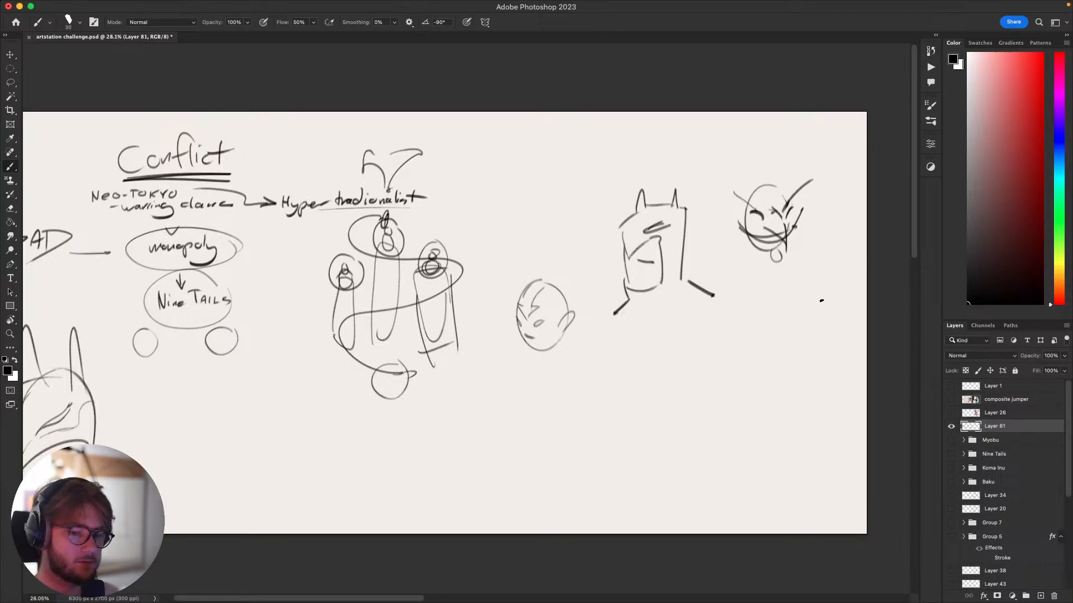
Cut the boxy figure and both oval face sketches from the canvas.
{"action": "left_click_drag", "start_coordinate": [725, 402], "coordinate": [675, 438]}
{"action": "key", "text": "l"}
{"action": "mouse_move", "coordinate": [766, 340]}
{"action": "left_mouse_down"}
{"action": "mouse_move", "coordinate": [436, 319]}
{"action": "mouse_move", "coordinate": [804, 359]}
{"action": "mouse_move", "coordinate": [761, 343]}
{"action": "left_mouse_up"}
{"action": "key", "text": "super+x"}
{"action": "key", "text": "b"}
{"action": "key", "text": "v"}
{"action": "left_click_drag", "start_coordinate": [488, 338], "coordinate": [760, 348]}
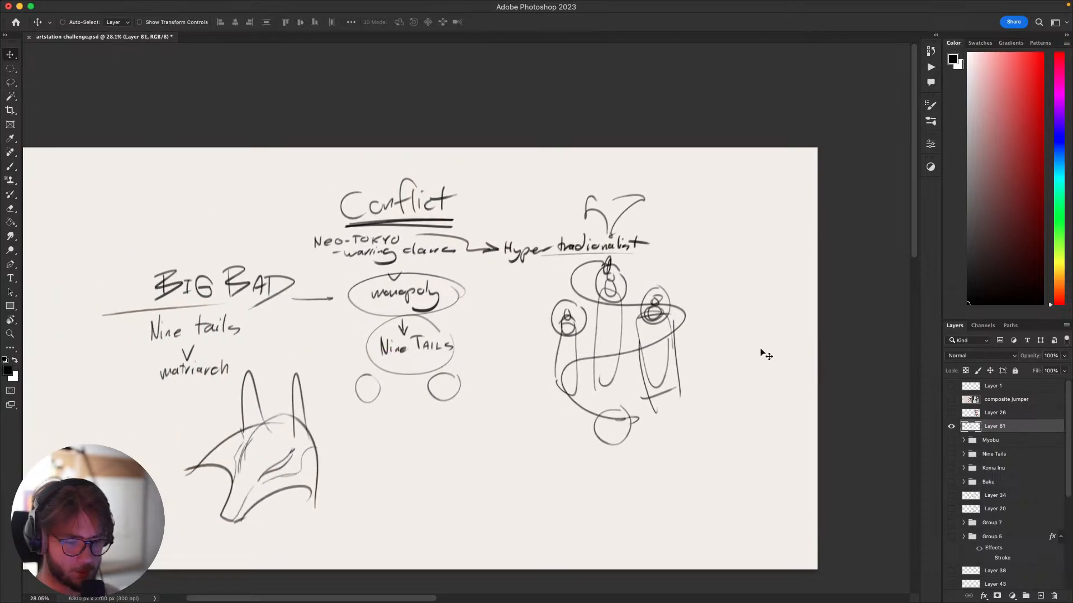
{"action": "left_click_drag", "start_coordinate": [674, 362], "coordinate": [658, 344]}
{"action": "key", "text": "b"}
{"action": "left_click_drag", "start_coordinate": [723, 390], "coordinate": [690, 398]}
{"action": "left_click_drag", "start_coordinate": [661, 340], "coordinate": [742, 304]}
{"action": "mouse_move", "coordinate": [775, 405]}
{"action": "left_mouse_down"}
{"action": "mouse_move", "coordinate": [804, 360]}
{"action": "mouse_move", "coordinate": [854, 337]}
{"action": "mouse_move", "coordinate": [732, 402]}
{"action": "mouse_move", "coordinate": [790, 333]}
{"action": "left_mouse_up"}
{"action": "key", "text": "super+z"}
{"action": "left_click_drag", "start_coordinate": [789, 273], "coordinate": [791, 409]}
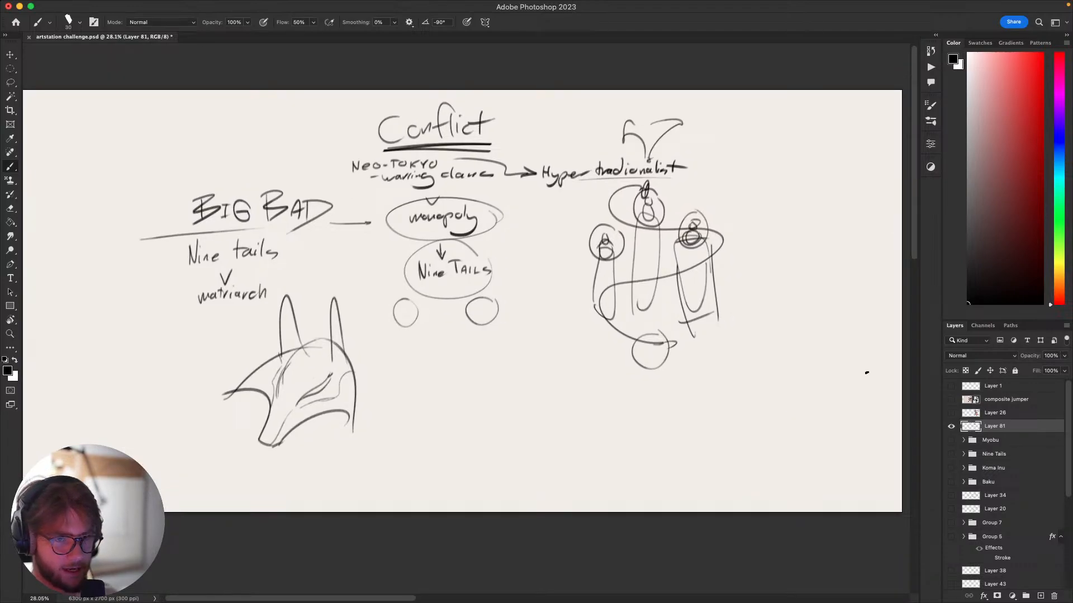
Redraw the inner edge of the fox mask's near ear so it curves down into the top of the head.
{"action": "left_click_drag", "start_coordinate": [751, 369], "coordinate": [792, 349]}
{"action": "left_click_drag", "start_coordinate": [699, 398], "coordinate": [699, 294]}
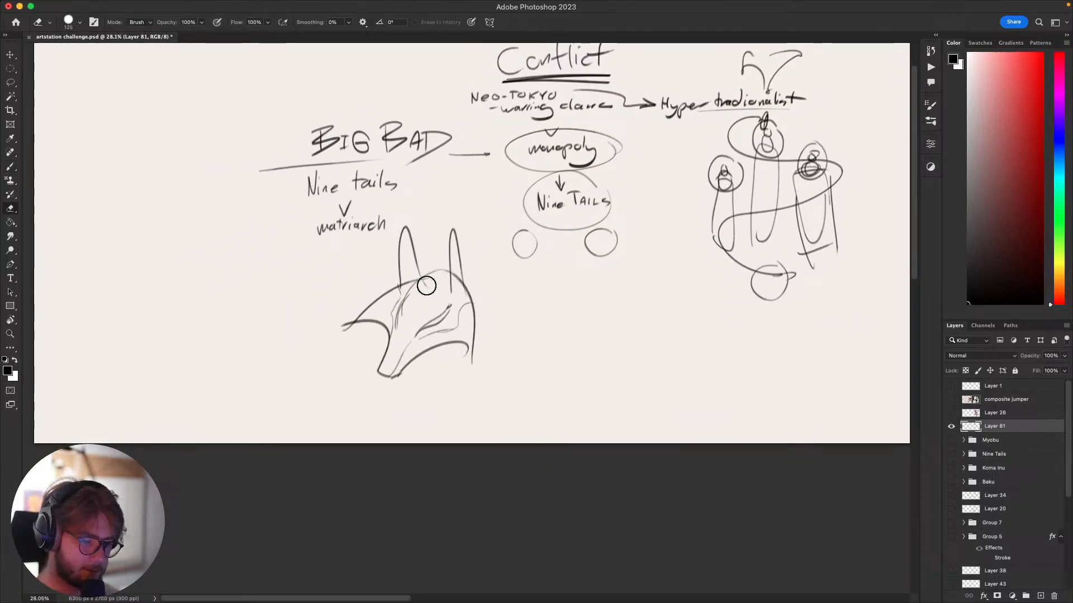
{"action": "key", "text": "super+z"}
{"action": "left_click_drag", "start_coordinate": [413, 241], "coordinate": [444, 278]}
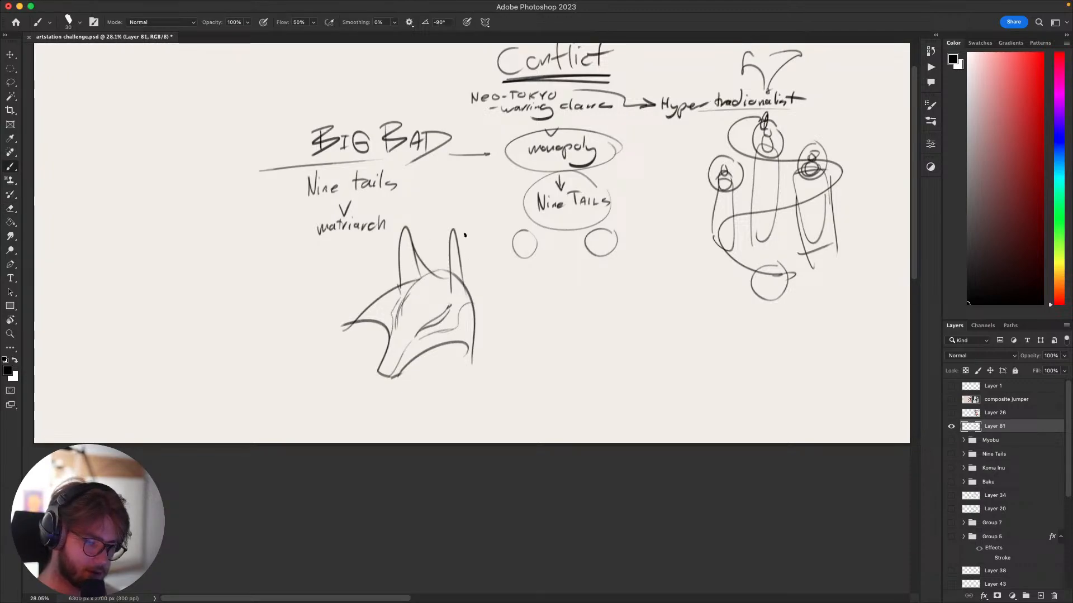
Add a slanted outer edge to the fox mask's far ear, undoing the unsuccessful strokes.
{"action": "left_click_drag", "start_coordinate": [457, 225], "coordinate": [491, 302]}
{"action": "left_click_drag", "start_coordinate": [457, 249], "coordinate": [471, 294]}
{"action": "key", "text": "super+z"}
{"action": "key", "text": "super+z"}
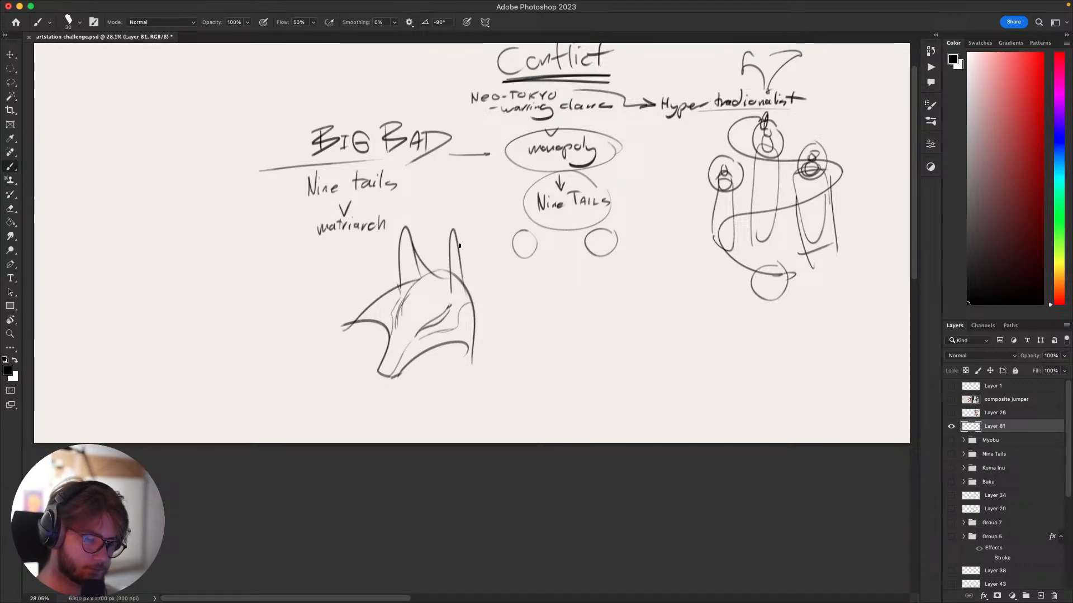
{"action": "left_click_drag", "start_coordinate": [457, 245], "coordinate": [468, 303]}
{"action": "mouse_move", "coordinate": [459, 246]}
{"action": "left_mouse_down", "text": "super"}
{"action": "mouse_move", "coordinate": [475, 314]}
{"action": "mouse_move", "coordinate": [479, 297]}
{"action": "mouse_move", "coordinate": [445, 268]}
{"action": "mouse_move", "coordinate": [553, 278]}
{"action": "left_mouse_up", "text": "super"}
{"action": "key", "text": "super+z"}
{"action": "key", "text": "super+z"}
Select the fox mask sketch, move it below the Nine Tails note, and deselect.
{"action": "left_click_drag", "start_coordinate": [665, 340], "coordinate": [639, 364]}
{"action": "key", "text": "l"}
{"action": "mouse_move", "coordinate": [555, 334]}
{"action": "left_mouse_down"}
{"action": "mouse_move", "coordinate": [360, 313]}
{"action": "mouse_move", "coordinate": [553, 335]}
{"action": "left_mouse_up"}
{"action": "key", "text": "v"}
{"action": "mouse_move", "coordinate": [468, 347]}
{"action": "left_mouse_down"}
{"action": "mouse_move", "coordinate": [592, 380]}
{"action": "mouse_move", "coordinate": [563, 386]}
{"action": "mouse_move", "coordinate": [619, 442]}
{"action": "mouse_move", "coordinate": [598, 444]}
{"action": "left_mouse_up"}
{"action": "key", "text": "super+d"}
{"action": "key", "text": "b"}
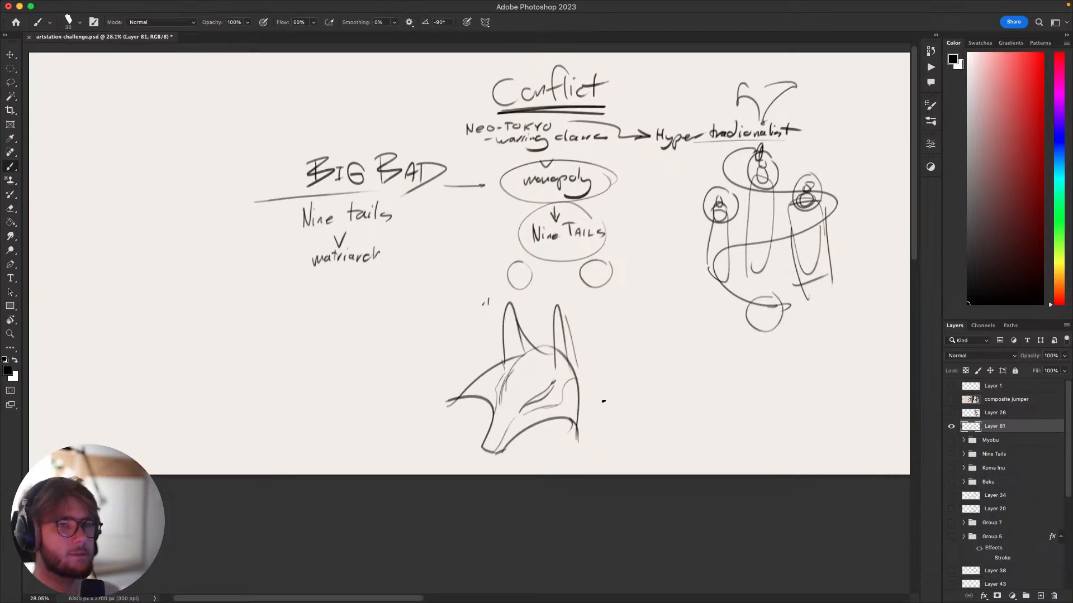
Add a pointed flap behind the fox mask's head and darken its lower edge.
{"action": "key", "text": "super+z"}
{"action": "mouse_move", "coordinate": [579, 426]}
{"action": "left_mouse_down"}
{"action": "mouse_move", "coordinate": [610, 383]}
{"action": "mouse_move", "coordinate": [579, 354]}
{"action": "mouse_move", "coordinate": [594, 388]}
{"action": "left_mouse_up"}
{"action": "key", "text": "super+z"}
{"action": "mouse_move", "coordinate": [620, 435]}
{"action": "left_mouse_down"}
{"action": "mouse_move", "coordinate": [583, 417]}
{"action": "mouse_move", "coordinate": [556, 427]}
{"action": "left_mouse_up"}
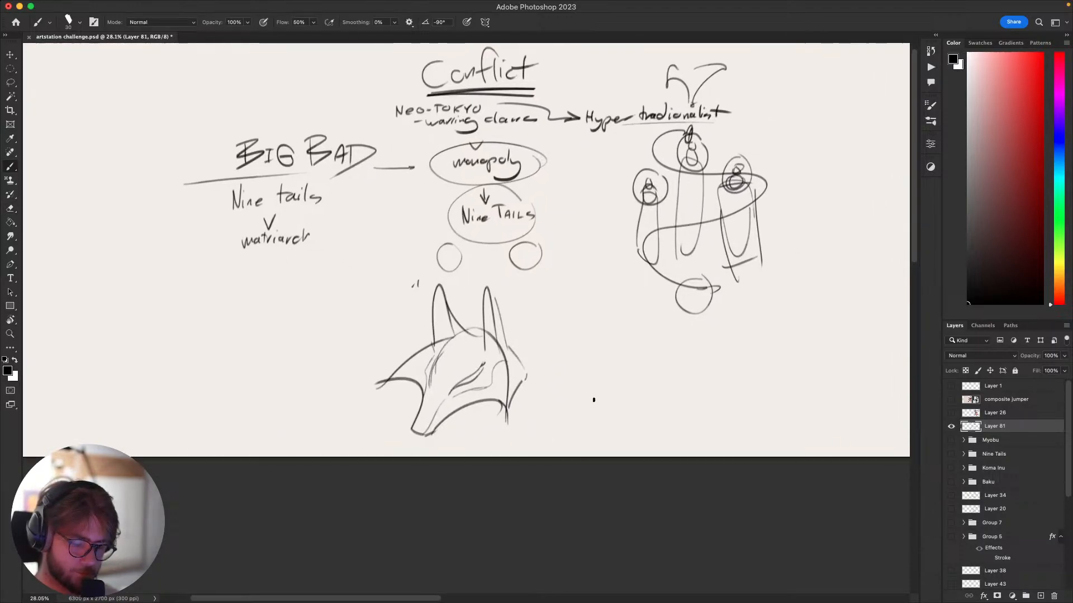
{"action": "mouse_move", "coordinate": [629, 382]}
{"action": "left_mouse_down"}
{"action": "mouse_move", "coordinate": [608, 378]}
{"action": "mouse_move", "coordinate": [654, 381]}
{"action": "mouse_move", "coordinate": [610, 403]}
{"action": "mouse_move", "coordinate": [618, 424]}
{"action": "mouse_move", "coordinate": [647, 395]}
{"action": "mouse_move", "coordinate": [632, 370]}
{"action": "left_mouse_up"}
{"action": "mouse_move", "coordinate": [642, 383]}
{"action": "left_mouse_down"}
{"action": "mouse_move", "coordinate": [629, 376]}
{"action": "mouse_move", "coordinate": [646, 381]}
{"action": "mouse_move", "coordinate": [630, 377]}
{"action": "mouse_move", "coordinate": [609, 400]}
{"action": "mouse_move", "coordinate": [622, 383]}
{"action": "mouse_move", "coordinate": [613, 386]}
{"action": "mouse_move", "coordinate": [634, 387]}
{"action": "left_mouse_up"}
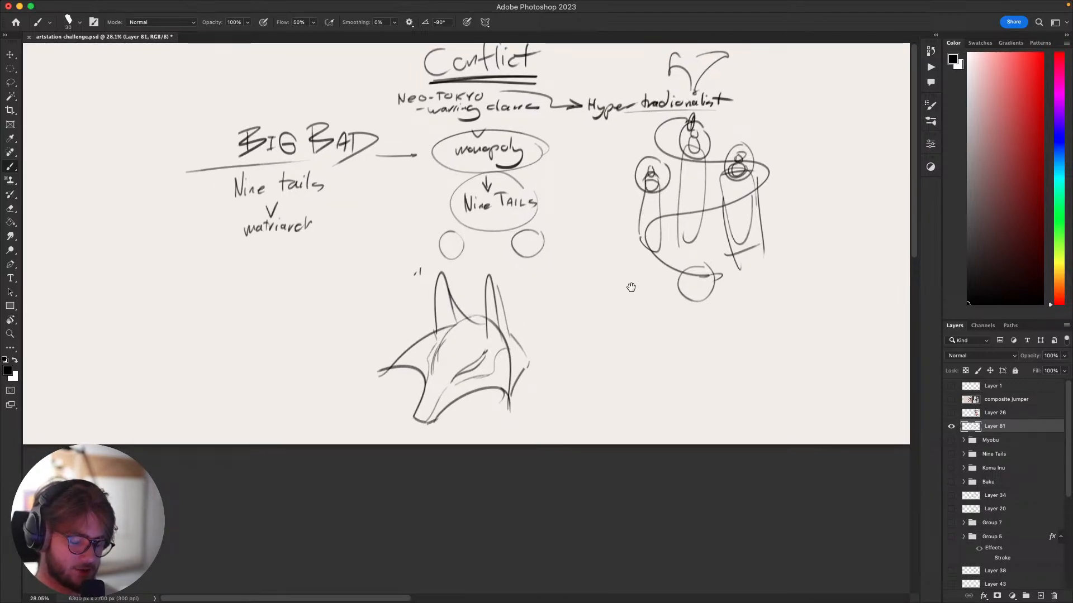
{"action": "left_click_drag", "start_coordinate": [632, 287], "coordinate": [665, 302]}
{"action": "mouse_move", "coordinate": [605, 386]}
{"action": "left_mouse_down"}
{"action": "mouse_move", "coordinate": [572, 400]}
{"action": "mouse_move", "coordinate": [635, 330]}
{"action": "mouse_move", "coordinate": [604, 383]}
{"action": "mouse_move", "coordinate": [618, 434]}
{"action": "left_mouse_up"}
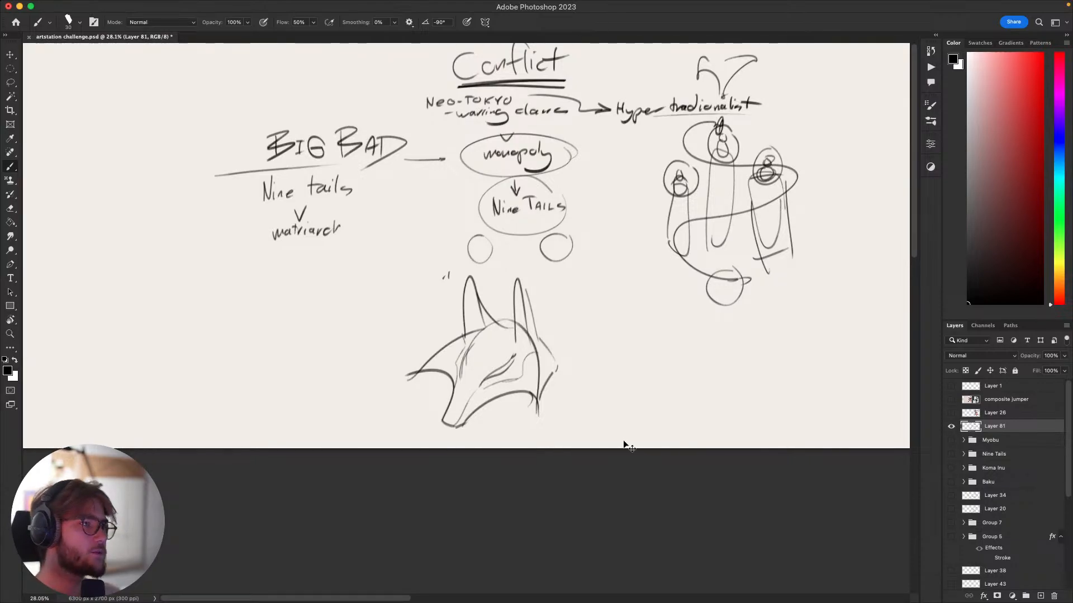
{"action": "key", "text": "super+Tab"}
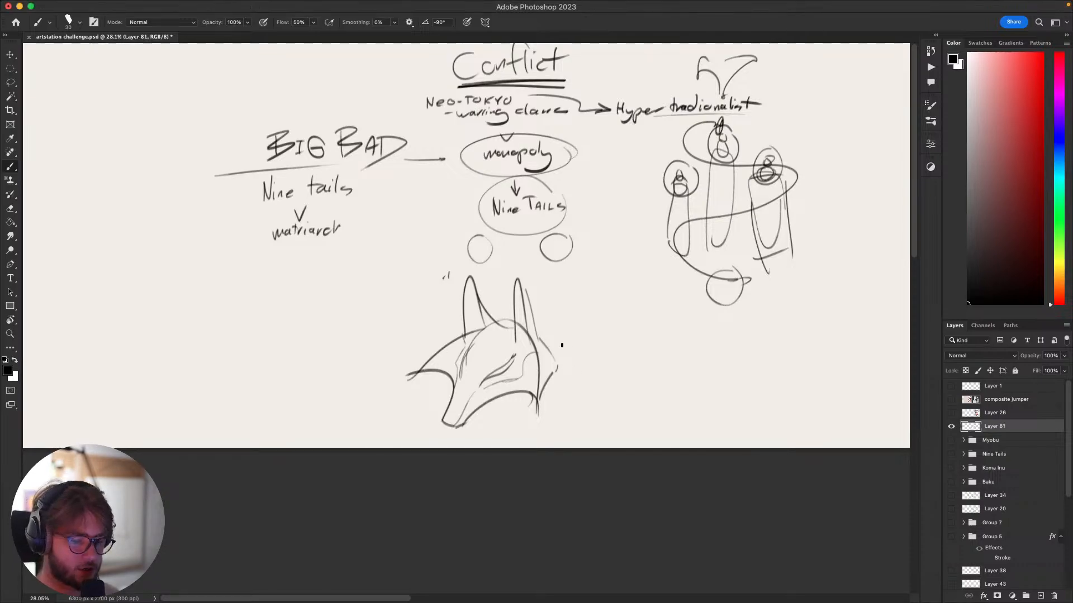
{"action": "mouse_move", "coordinate": [629, 371]}
{"action": "left_mouse_down"}
{"action": "mouse_move", "coordinate": [665, 364]}
{"action": "mouse_move", "coordinate": [684, 390]}
{"action": "mouse_move", "coordinate": [664, 393]}
{"action": "left_mouse_up"}
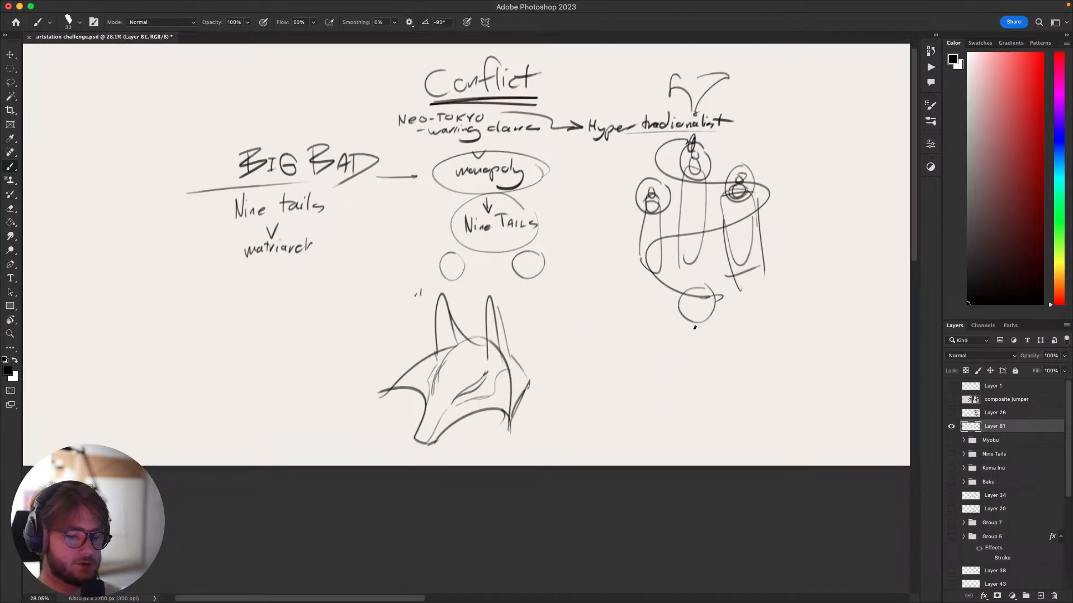
{"action": "left_click_drag", "start_coordinate": [737, 317], "coordinate": [728, 322]}
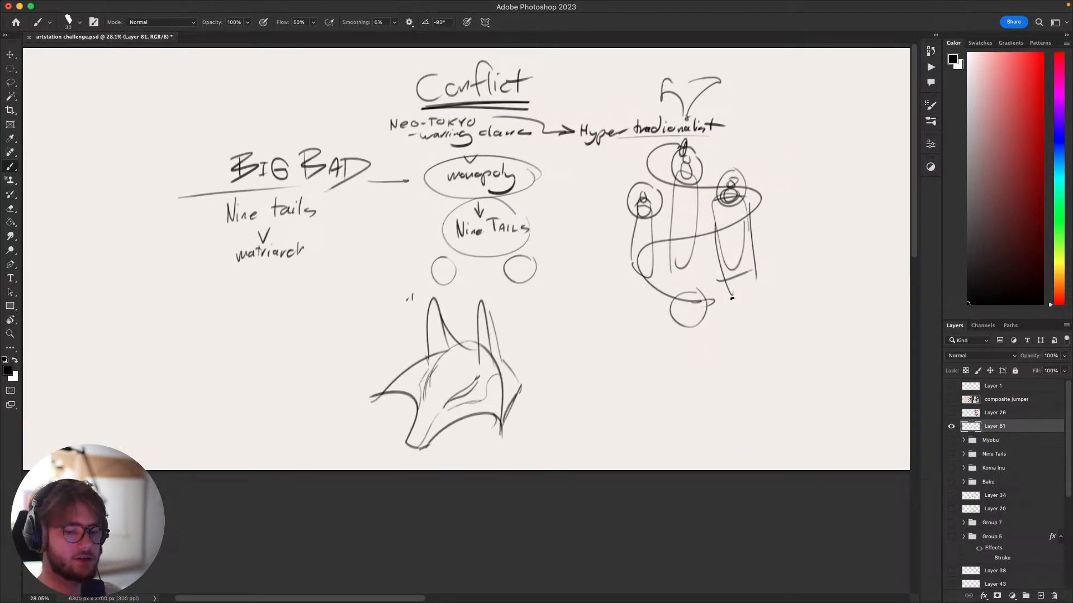
{"action": "left_click_drag", "start_coordinate": [669, 340], "coordinate": [736, 393]}
{"action": "key", "text": "l"}
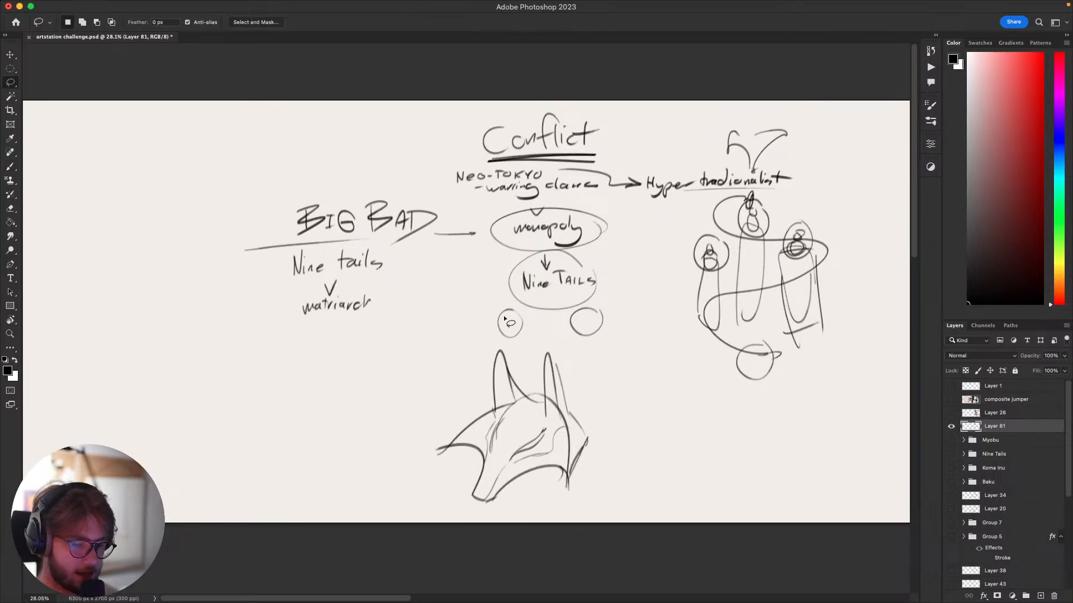
{"action": "key", "text": "b"}
{"action": "mouse_move", "coordinate": [593, 393]}
{"action": "left_mouse_down"}
{"action": "mouse_move", "coordinate": [608, 341]}
{"action": "mouse_move", "coordinate": [597, 400]}
{"action": "mouse_move", "coordinate": [577, 396]}
{"action": "mouse_move", "coordinate": [569, 360]}
{"action": "left_mouse_up"}
{"action": "key", "text": "super+z"}
{"action": "key", "text": "super+z"}
{"action": "left_click_drag", "start_coordinate": [678, 335], "coordinate": [622, 368]}
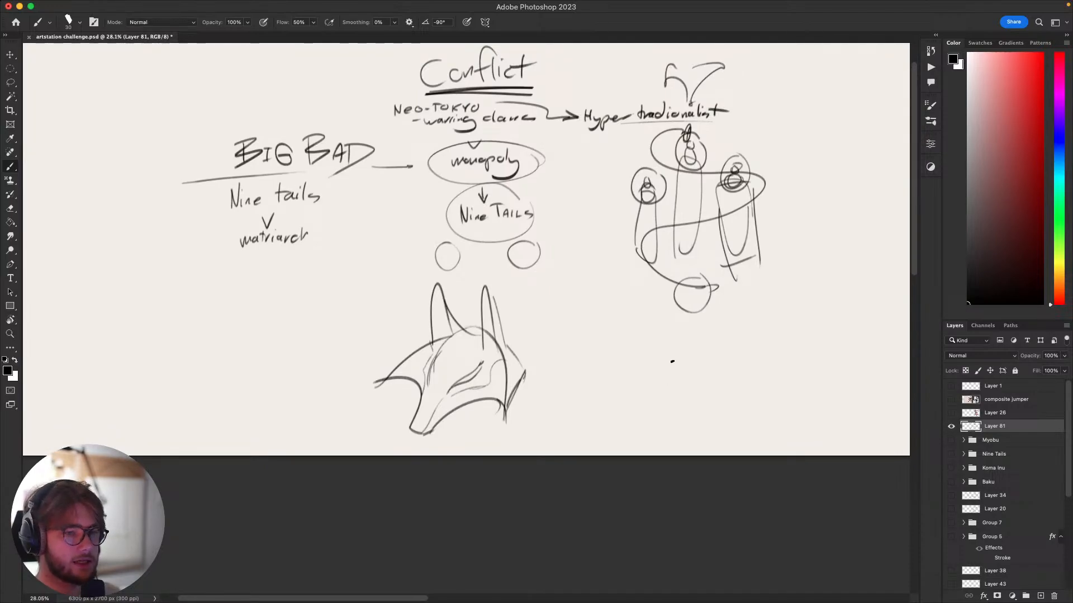
{"action": "left_click_drag", "start_coordinate": [766, 326], "coordinate": [732, 353]}
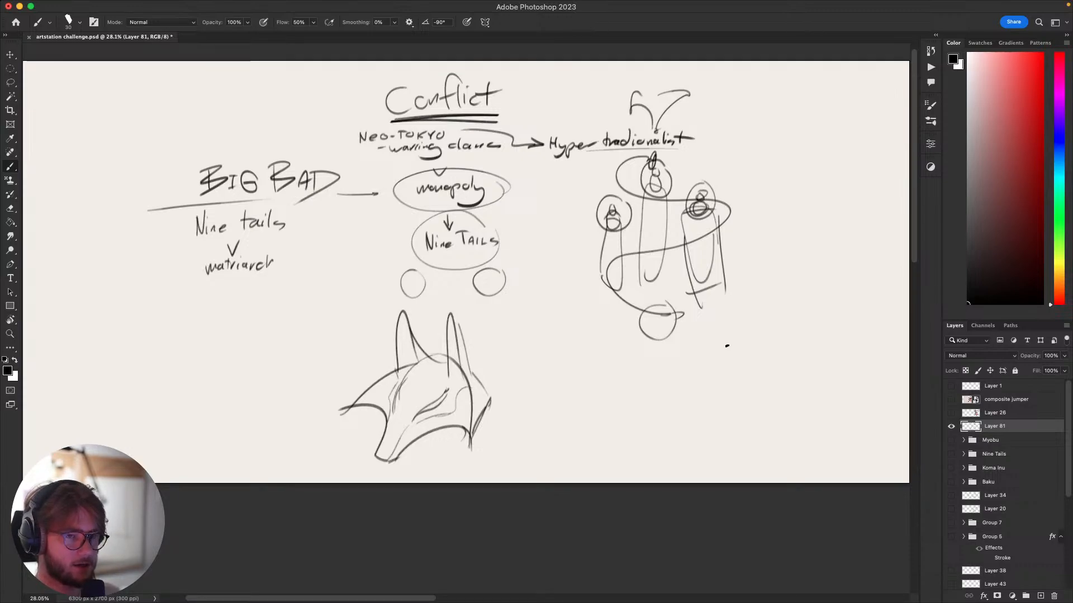
{"action": "mouse_move", "coordinate": [726, 345]}
{"action": "left_mouse_down"}
{"action": "mouse_move", "coordinate": [754, 295]}
{"action": "mouse_move", "coordinate": [732, 341]}
{"action": "mouse_move", "coordinate": [767, 342]}
{"action": "mouse_move", "coordinate": [753, 339]}
{"action": "mouse_move", "coordinate": [760, 388]}
{"action": "mouse_move", "coordinate": [747, 388]}
{"action": "mouse_move", "coordinate": [770, 312]}
{"action": "left_mouse_up"}
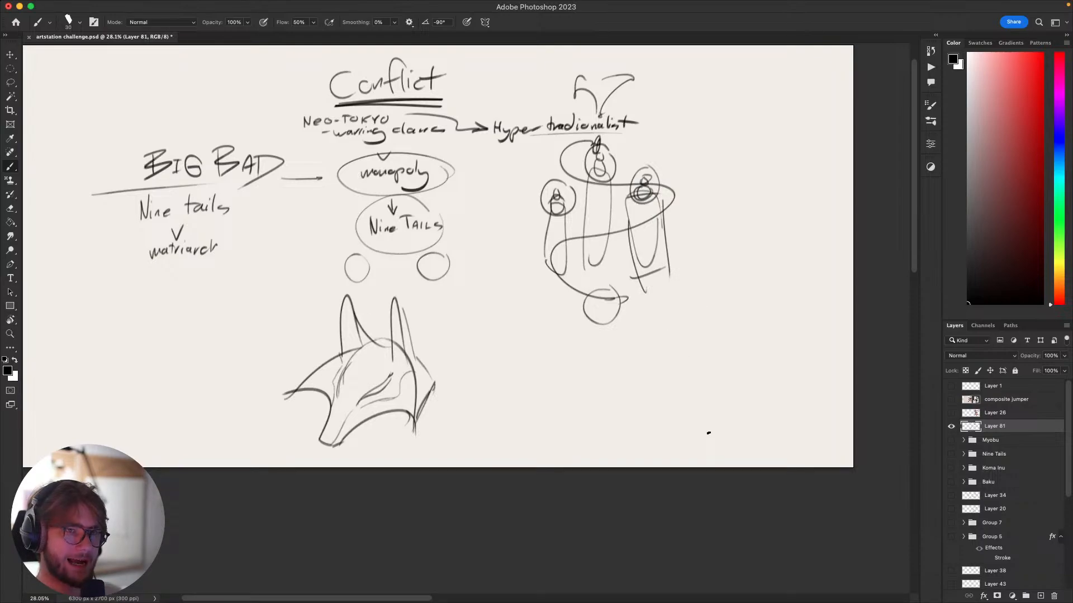
{"action": "key", "text": "super+Tab"}
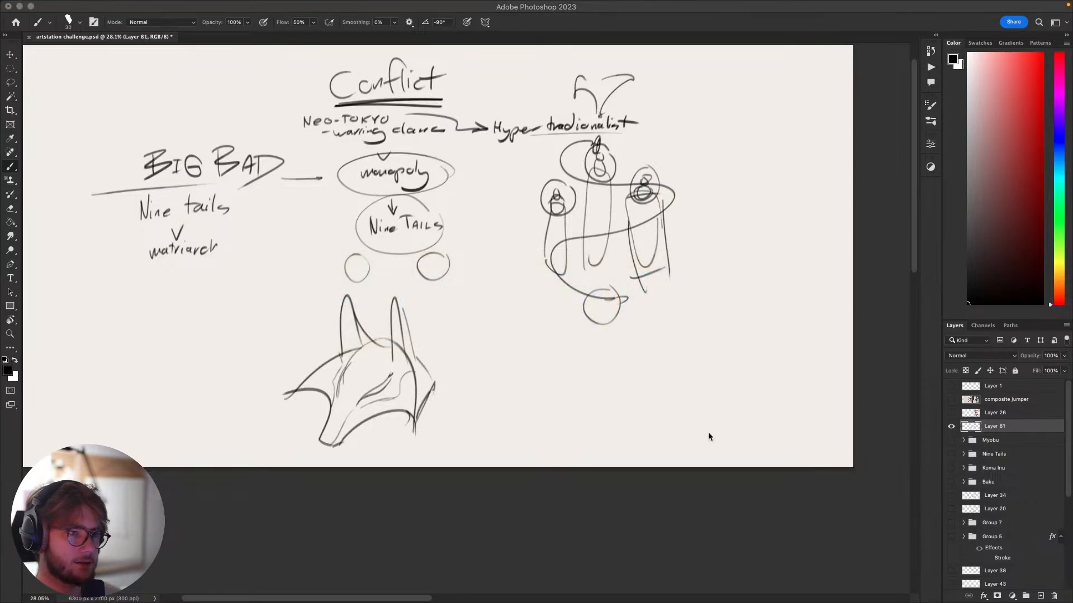
{"action": "key", "text": "super+Tab"}
{"action": "left_click_drag", "start_coordinate": [779, 310], "coordinate": [815, 344]}
{"action": "key", "text": "super+z"}
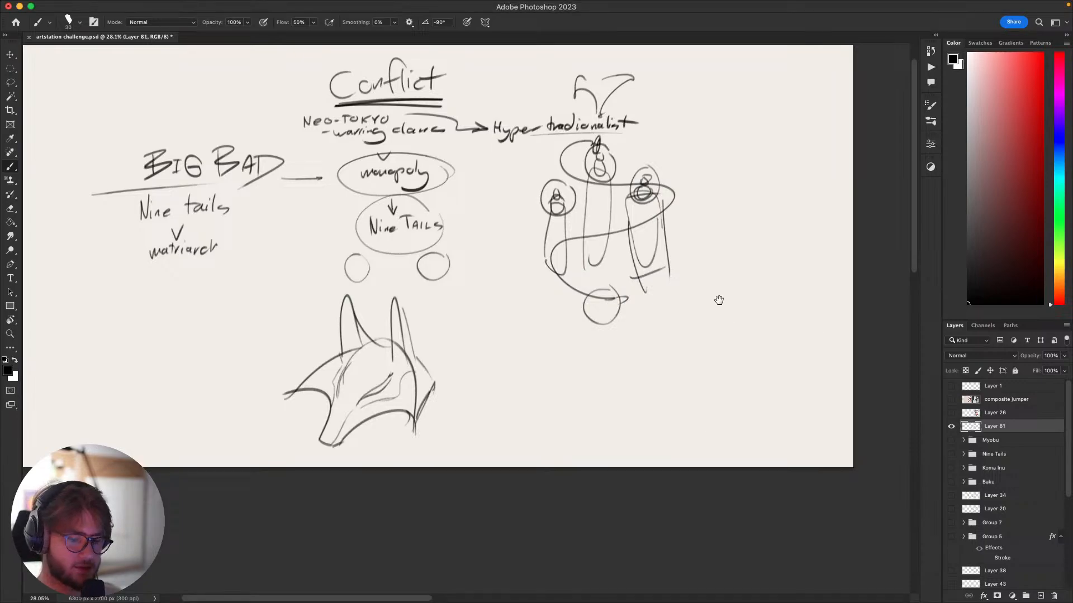
{"action": "mouse_move", "coordinate": [699, 326]}
{"action": "left_mouse_down"}
{"action": "mouse_move", "coordinate": [721, 368]}
{"action": "mouse_move", "coordinate": [736, 358]}
{"action": "left_mouse_up"}
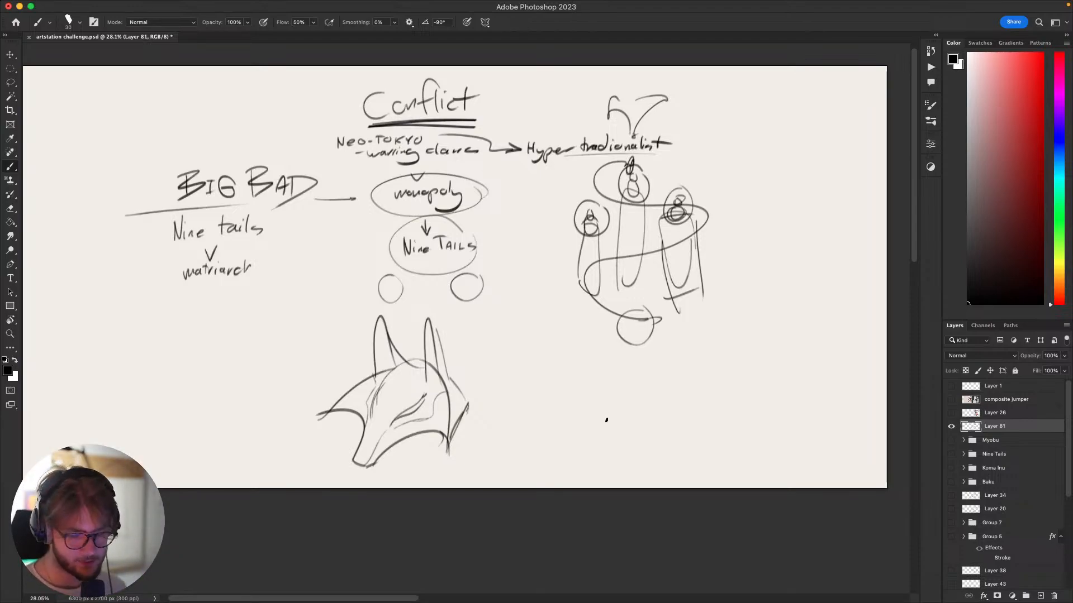
{"action": "scroll", "coordinate": [588, 344], "scroll_direction": "right", "scroll_amount": 2}
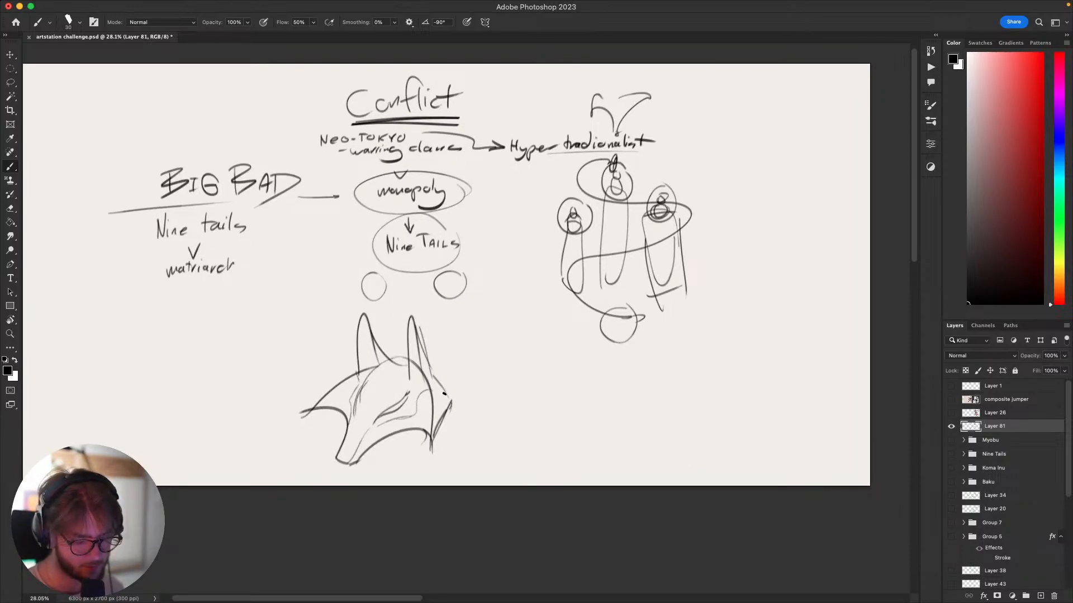
{"action": "scroll", "coordinate": [472, 323], "scroll_direction": "down", "scroll_amount": 4}
{"action": "scroll", "coordinate": [472, 324], "scroll_direction": "right", "scroll_amount": 2}
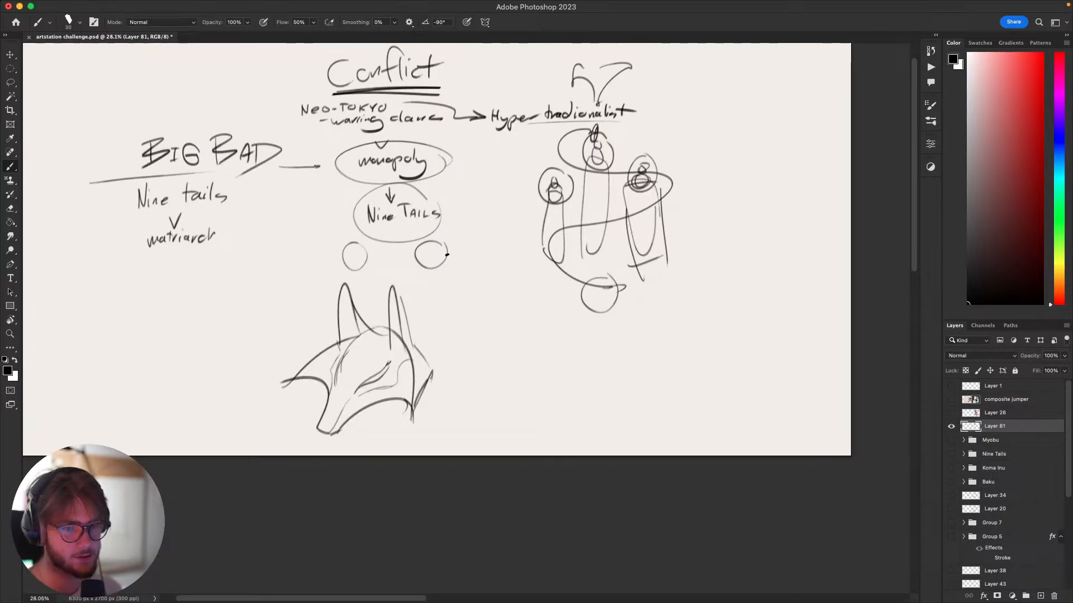
{"action": "scroll", "coordinate": [480, 397], "scroll_direction": "up", "scroll_amount": 7}
{"action": "scroll", "coordinate": [479, 398], "scroll_direction": "left", "scroll_amount": 2}
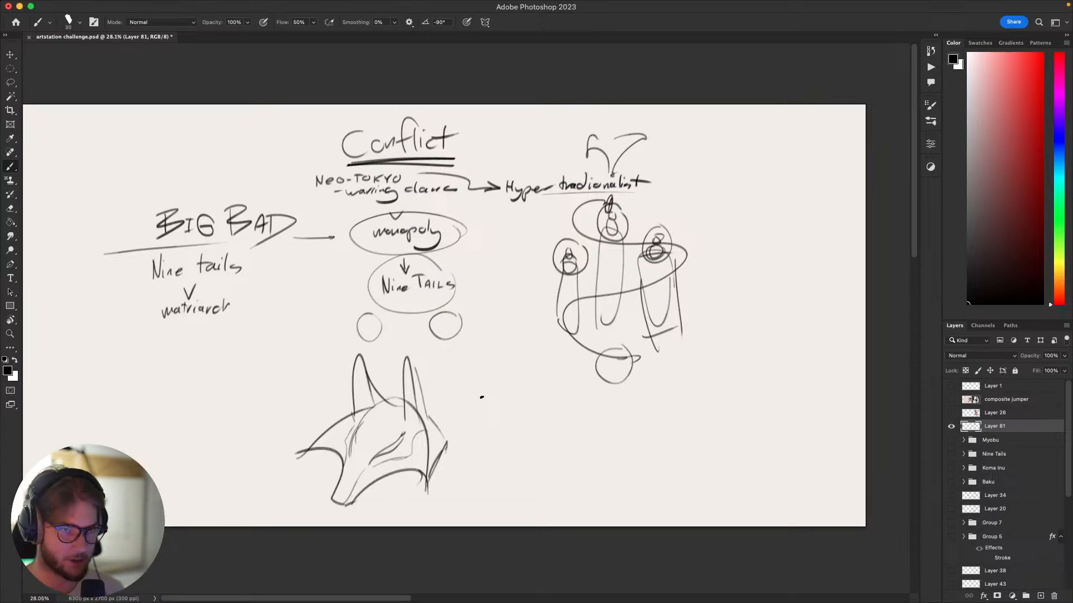
{"action": "key", "text": "super+Tab"}
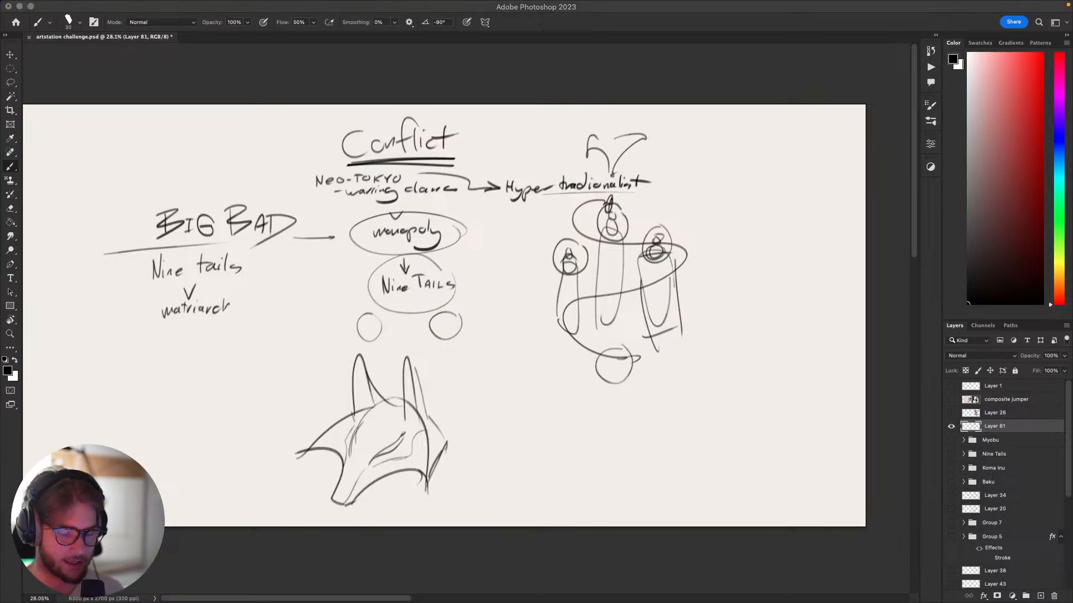
{"action": "left_click", "coordinate": [526, 343]}
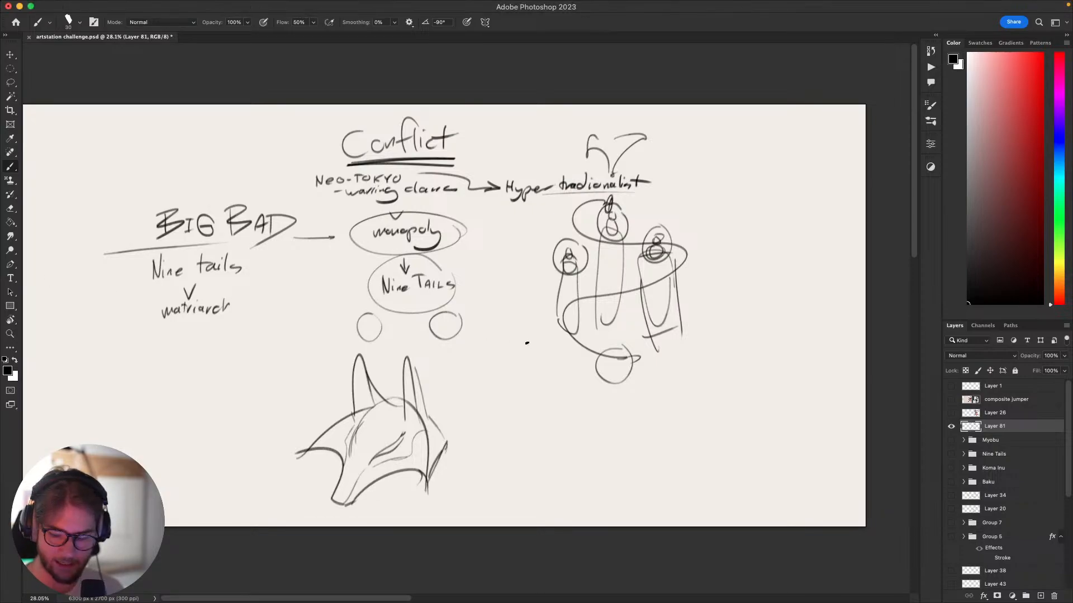
Select the fox mask sketch, move it further left below the story notes, and deselect.
{"action": "left_click_drag", "start_coordinate": [643, 417], "coordinate": [739, 329]}
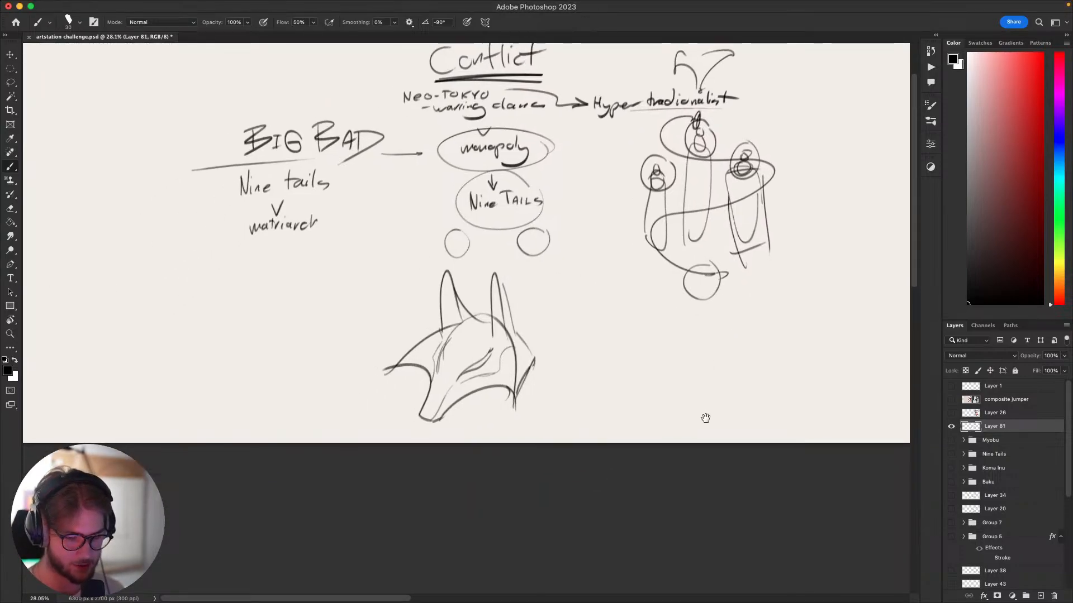
{"action": "key", "text": "l"}
{"action": "mouse_move", "coordinate": [591, 328]}
{"action": "left_mouse_down"}
{"action": "mouse_move", "coordinate": [597, 409]}
{"action": "mouse_move", "coordinate": [434, 262]}
{"action": "mouse_move", "coordinate": [584, 325]}
{"action": "left_mouse_up"}
{"action": "key", "text": "v"}
{"action": "left_click_drag", "start_coordinate": [490, 373], "coordinate": [406, 373]}
{"action": "key", "text": "super+d"}
{"action": "key", "text": "b"}
Sketch the forehead, snout and jaw contour of a side-view fox mask beside the first mask, undoing the unsuccessful strokes.
{"action": "left_click_drag", "start_coordinate": [532, 386], "coordinate": [522, 384]}
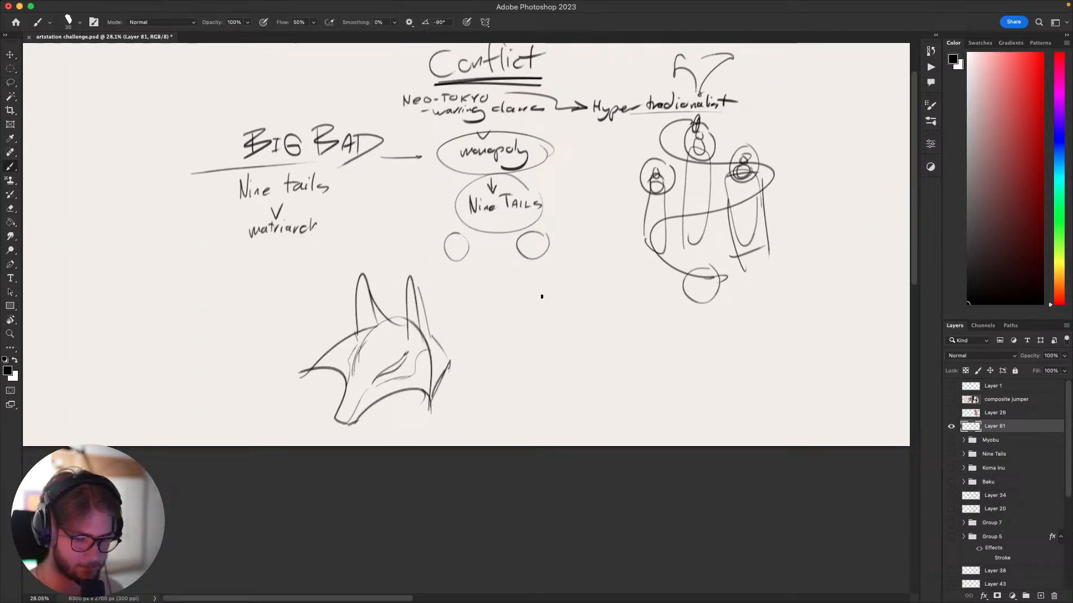
{"action": "key", "text": "super+z"}
{"action": "mouse_move", "coordinate": [535, 299]}
{"action": "left_mouse_down"}
{"action": "mouse_move", "coordinate": [521, 352]}
{"action": "mouse_move", "coordinate": [528, 366]}
{"action": "mouse_move", "coordinate": [516, 353]}
{"action": "mouse_move", "coordinate": [526, 362]}
{"action": "mouse_move", "coordinate": [499, 383]}
{"action": "left_mouse_up"}
{"action": "key", "text": "super+z"}
{"action": "key", "text": "super+z"}
{"action": "key", "text": "super+z"}
{"action": "mouse_move", "coordinate": [525, 356]}
{"action": "left_mouse_down"}
{"action": "mouse_move", "coordinate": [490, 384]}
{"action": "mouse_move", "coordinate": [495, 364]}
{"action": "mouse_move", "coordinate": [547, 403]}
{"action": "mouse_move", "coordinate": [565, 376]}
{"action": "mouse_move", "coordinate": [527, 395]}
{"action": "mouse_move", "coordinate": [570, 402]}
{"action": "left_mouse_up"}
{"action": "key", "text": "super+z"}
{"action": "key", "text": "super+z"}
{"action": "key", "text": "super+z"}
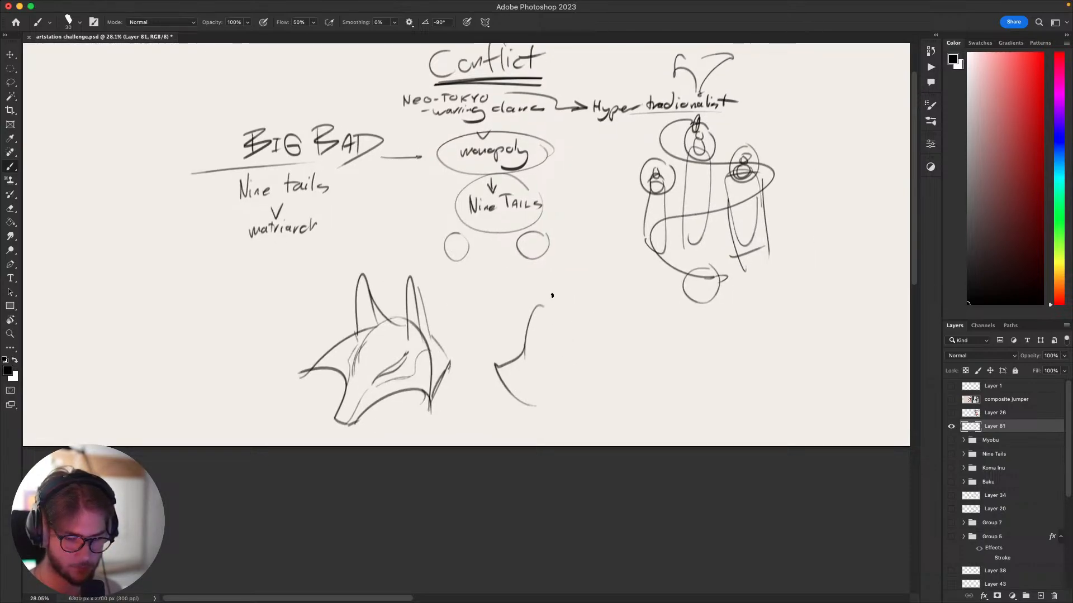
{"action": "key", "text": "super+z"}
Close the side-view mask with a straight back edge and add a slanted eye and a pointed, backward-flaring ear.
{"action": "left_click_drag", "start_coordinate": [550, 306], "coordinate": [556, 405]}
{"action": "left_click_drag", "start_coordinate": [541, 406], "coordinate": [560, 399]}
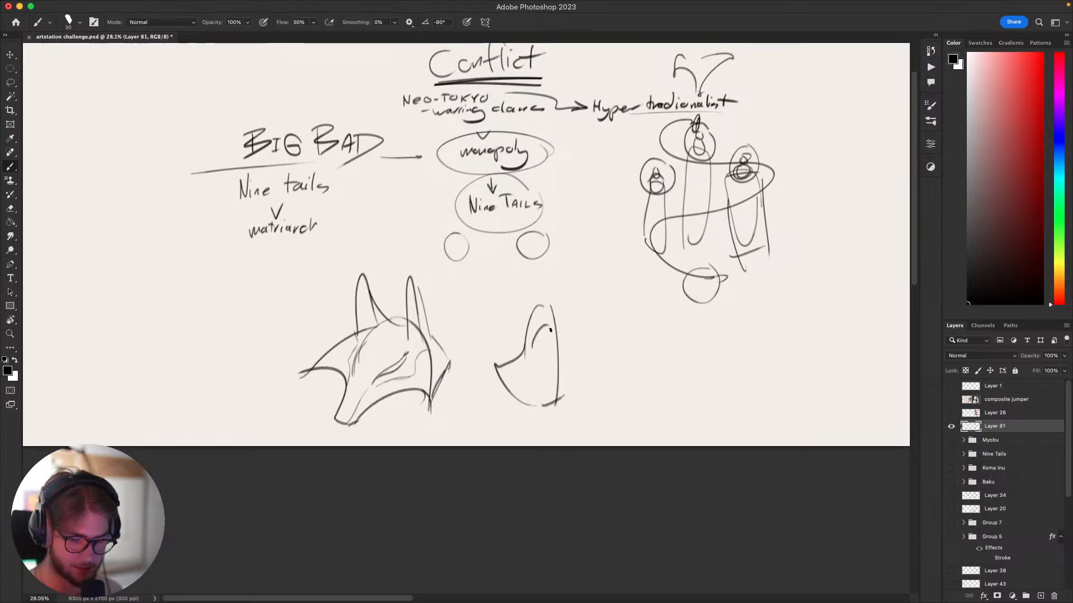
{"action": "mouse_move", "coordinate": [532, 351]}
{"action": "left_mouse_down"}
{"action": "mouse_move", "coordinate": [558, 329]}
{"action": "mouse_move", "coordinate": [547, 261]}
{"action": "left_mouse_up"}
{"action": "key", "text": "e"}
{"action": "key", "text": "b"}
{"action": "left_click_drag", "start_coordinate": [554, 320], "coordinate": [581, 293]}
{"action": "mouse_move", "coordinate": [548, 261]}
{"action": "left_mouse_down"}
{"action": "mouse_move", "coordinate": [581, 293]}
{"action": "mouse_move", "coordinate": [554, 298]}
{"action": "left_mouse_up"}
Mark off the nose tip on the three-quarter fox mask with a short curved line.
{"action": "scroll", "coordinate": [570, 308], "scroll_direction": "down", "scroll_amount": 3}
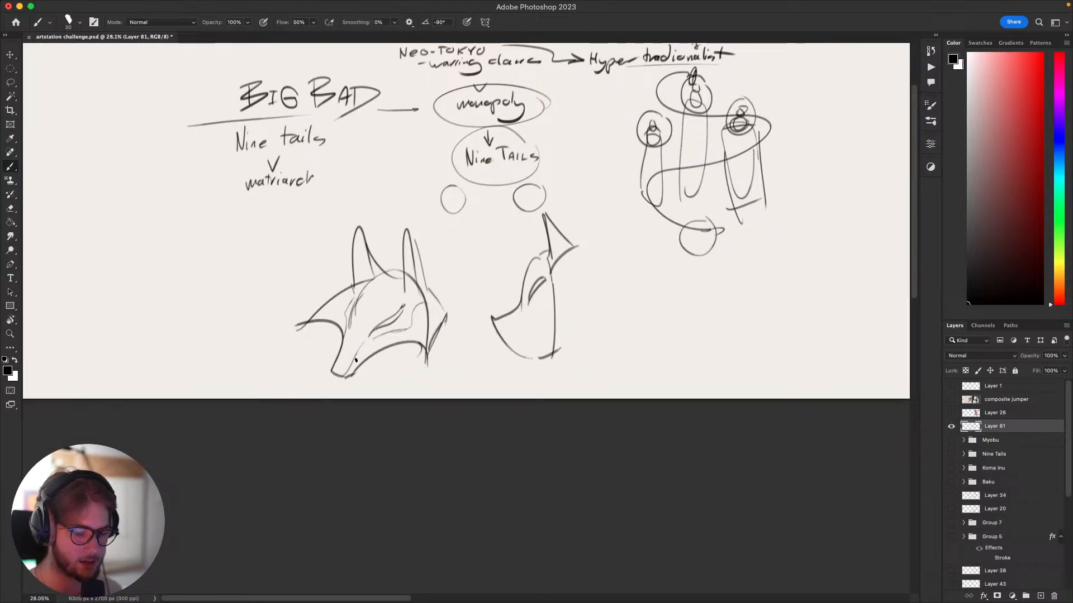
{"action": "scroll", "coordinate": [346, 391], "scroll_direction": "up", "scroll_amount": 3}
{"action": "scroll", "coordinate": [346, 391], "scroll_direction": "right", "scroll_amount": 2}
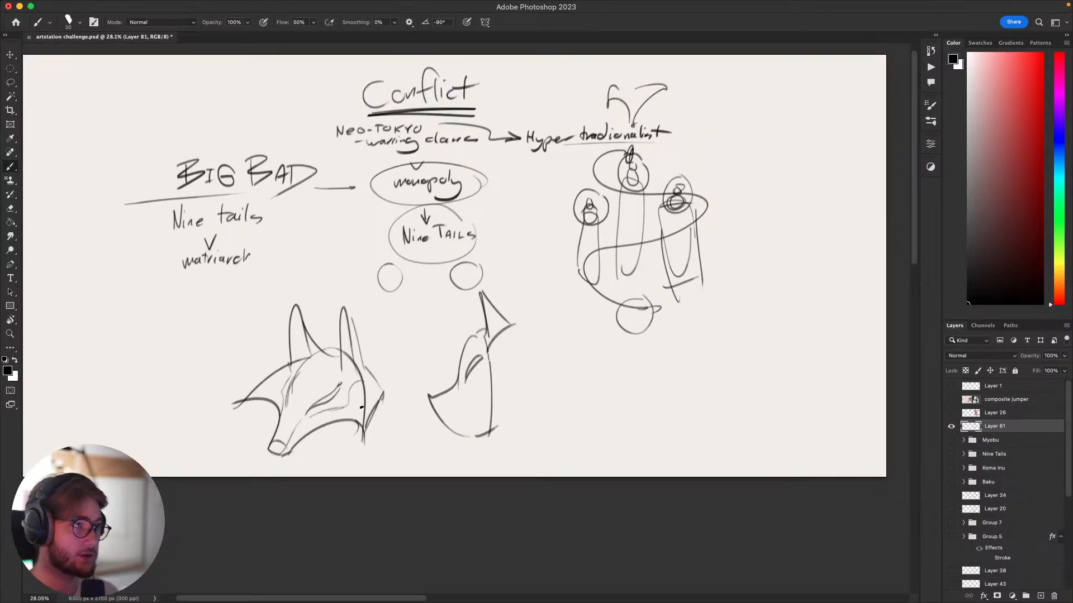
Erase the side-view mask's snout and jaw and redraw them with a longer concave bridge, blunt nose and flatter underside.
{"action": "scroll", "coordinate": [725, 445], "scroll_direction": "down", "scroll_amount": 3}
{"action": "scroll", "coordinate": [781, 333], "scroll_direction": "right", "scroll_amount": 3}
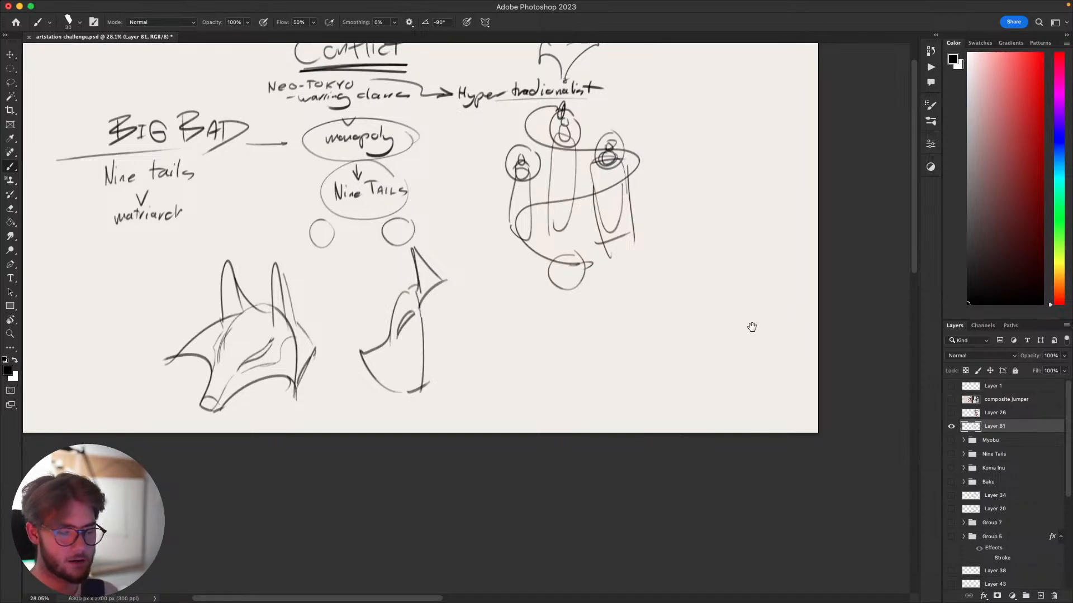
{"action": "mouse_move", "coordinate": [752, 326]}
{"action": "left_mouse_down"}
{"action": "mouse_move", "coordinate": [812, 400]}
{"action": "mouse_move", "coordinate": [799, 386]}
{"action": "left_mouse_up"}
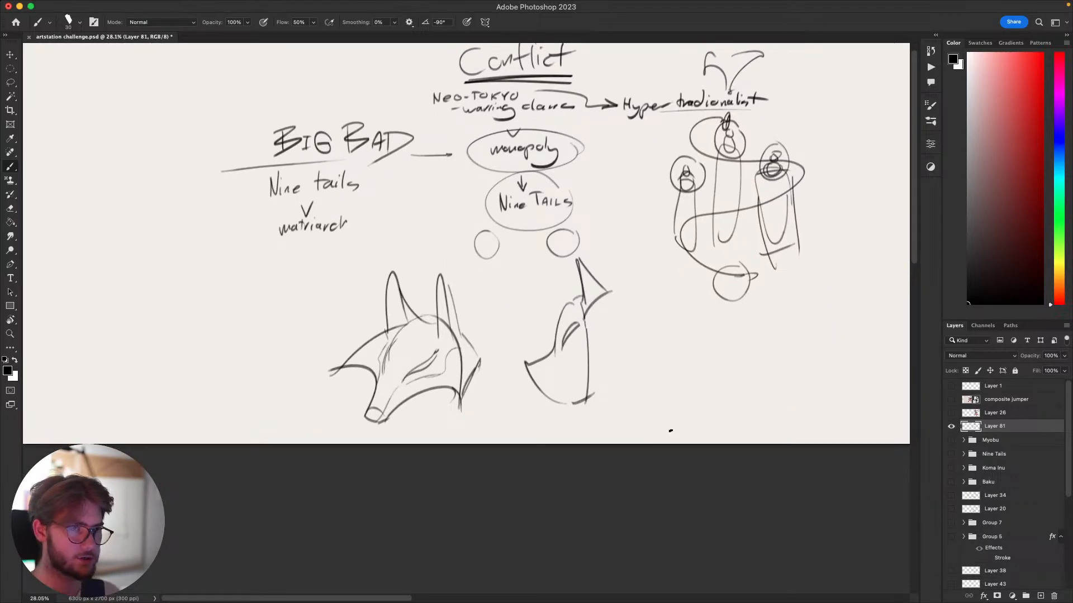
{"action": "key", "text": "e"}
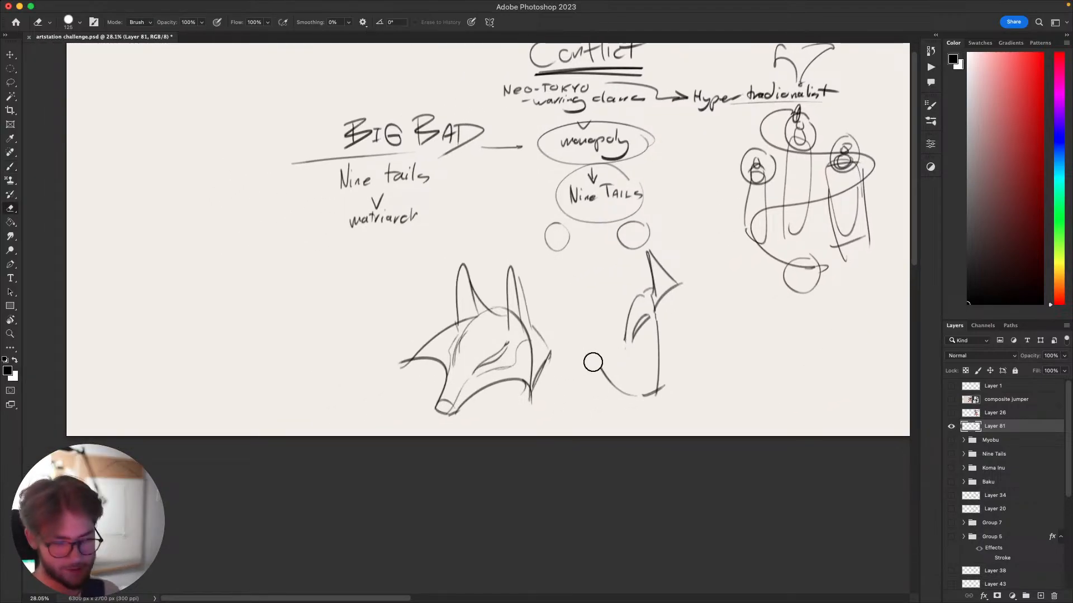
{"action": "key", "text": "b"}
{"action": "left_click_drag", "start_coordinate": [581, 363], "coordinate": [625, 338]}
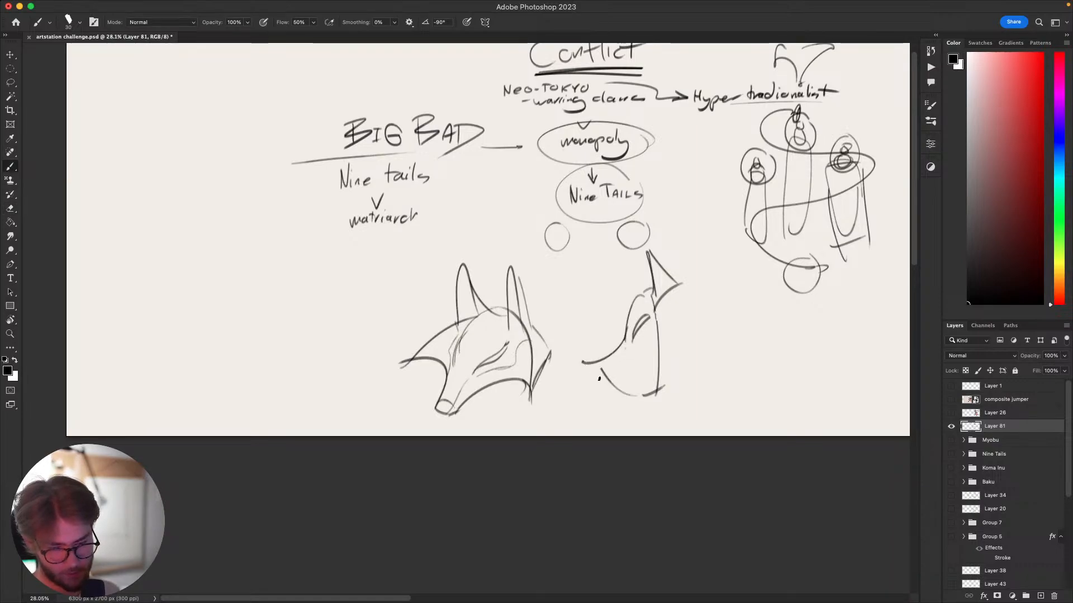
{"action": "key", "text": "super+z"}
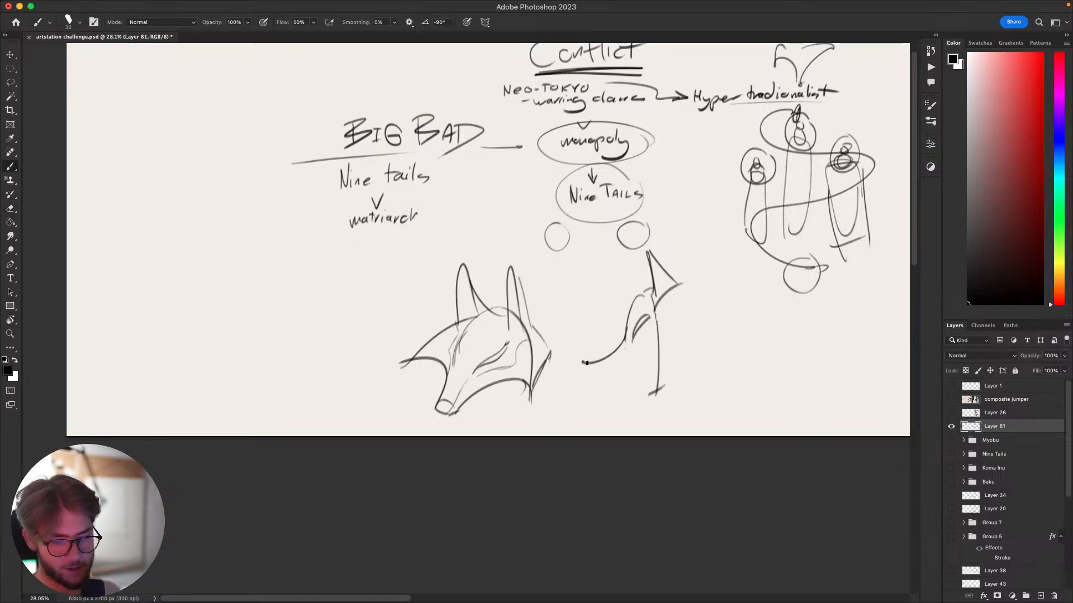
{"action": "key", "text": "b"}
{"action": "left_click_drag", "start_coordinate": [582, 365], "coordinate": [597, 390]}
{"action": "mouse_move", "coordinate": [624, 396]}
{"action": "left_mouse_down"}
{"action": "mouse_move", "coordinate": [661, 395]}
{"action": "mouse_move", "coordinate": [659, 410]}
{"action": "left_mouse_up"}
Replace the side-view mask's ear with a tall, narrow upright one and add nose, eye and cheek details to the face.
{"action": "key", "text": "l"}
{"action": "mouse_move", "coordinate": [636, 293]}
{"action": "left_mouse_down"}
{"action": "mouse_move", "coordinate": [646, 267]}
{"action": "mouse_move", "coordinate": [683, 275]}
{"action": "left_mouse_up"}
{"action": "key", "text": "super+x"}
{"action": "key", "text": "b"}
{"action": "mouse_move", "coordinate": [653, 317]}
{"action": "left_mouse_down"}
{"action": "mouse_move", "coordinate": [655, 284]}
{"action": "mouse_move", "coordinate": [671, 268]}
{"action": "mouse_move", "coordinate": [689, 306]}
{"action": "mouse_move", "coordinate": [666, 283]}
{"action": "mouse_move", "coordinate": [661, 324]}
{"action": "left_mouse_up"}
{"action": "key", "text": "super+z"}
{"action": "key", "text": "super+z"}
{"action": "left_click_drag", "start_coordinate": [643, 305], "coordinate": [651, 301]}
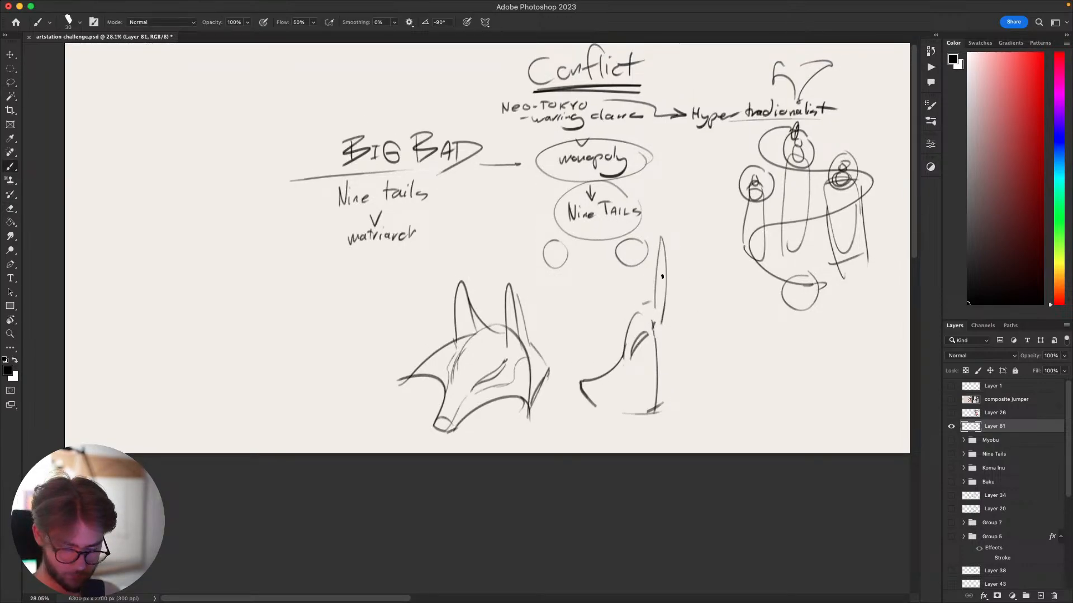
{"action": "mouse_move", "coordinate": [625, 374]}
{"action": "left_mouse_down"}
{"action": "mouse_move", "coordinate": [647, 333]}
{"action": "mouse_move", "coordinate": [594, 400]}
{"action": "mouse_move", "coordinate": [628, 413]}
{"action": "left_mouse_up"}
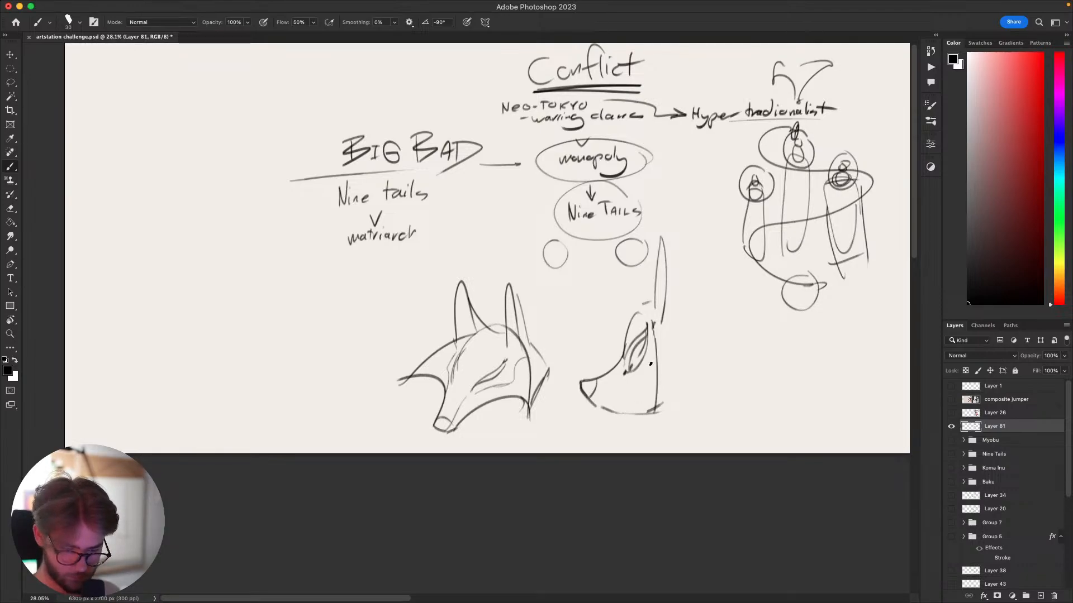
{"action": "left_click_drag", "start_coordinate": [646, 379], "coordinate": [645, 385]}
Select the side-view mask, scale it down, move it closer to the three-quarter mask, and deselect.
{"action": "mouse_move", "coordinate": [697, 491]}
{"action": "left_mouse_down"}
{"action": "mouse_move", "coordinate": [609, 452]}
{"action": "mouse_move", "coordinate": [602, 473]}
{"action": "left_mouse_up"}
{"action": "key", "text": "l"}
{"action": "mouse_move", "coordinate": [599, 380]}
{"action": "left_mouse_down"}
{"action": "mouse_move", "coordinate": [478, 404]}
{"action": "mouse_move", "coordinate": [551, 252]}
{"action": "mouse_move", "coordinate": [601, 284]}
{"action": "mouse_move", "coordinate": [599, 380]}
{"action": "left_mouse_up"}
{"action": "key", "text": "ctrl+t"}
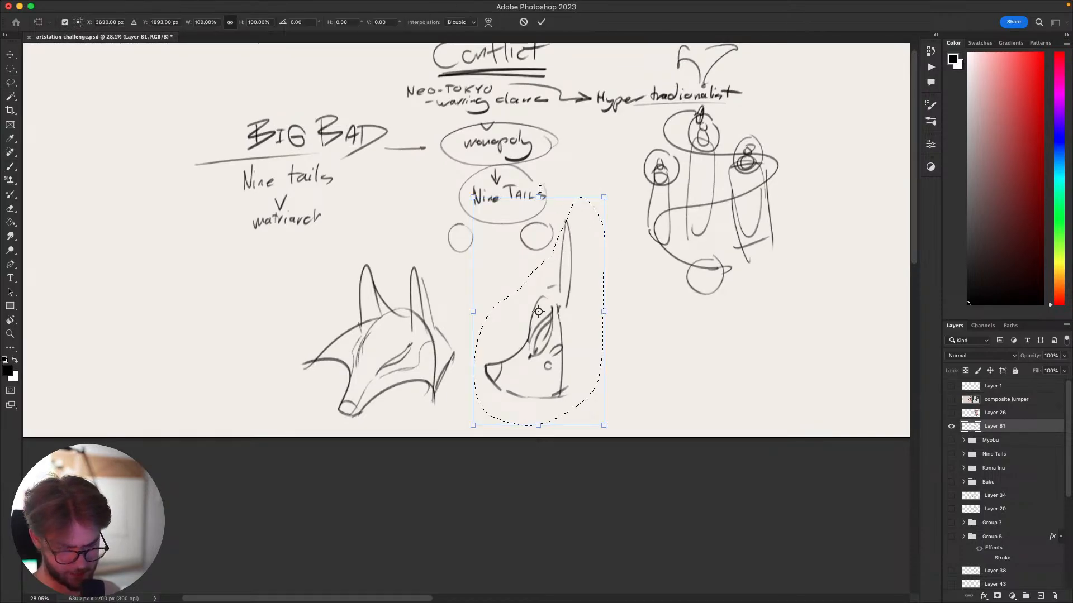
{"action": "left_click_drag", "start_coordinate": [539, 196], "coordinate": [542, 233]}
{"action": "left_click_drag", "start_coordinate": [546, 295], "coordinate": [527, 293]}
{"action": "key", "text": "Return"}
{"action": "key", "text": "super+d"}
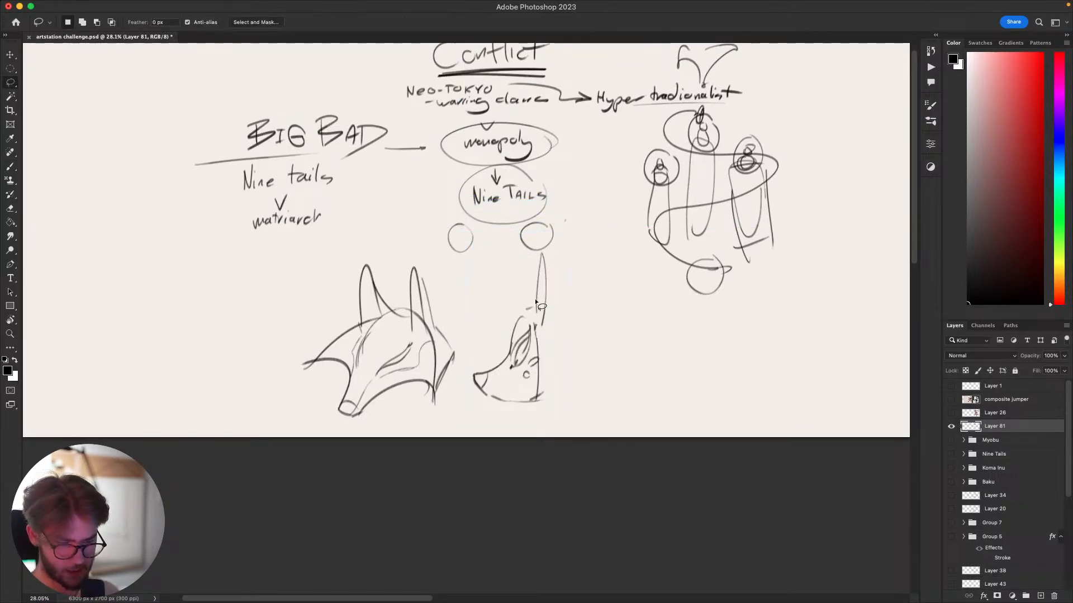
Draw a slanted, almond-shaped far eye on the forehead side of the three-quarter fox mask.
{"action": "key", "text": "b"}
{"action": "left_click_drag", "start_coordinate": [584, 444], "coordinate": [690, 484]}
{"action": "mouse_move", "coordinate": [561, 460]}
{"action": "left_mouse_down"}
{"action": "mouse_move", "coordinate": [544, 472]}
{"action": "mouse_move", "coordinate": [495, 448]}
{"action": "left_mouse_up"}
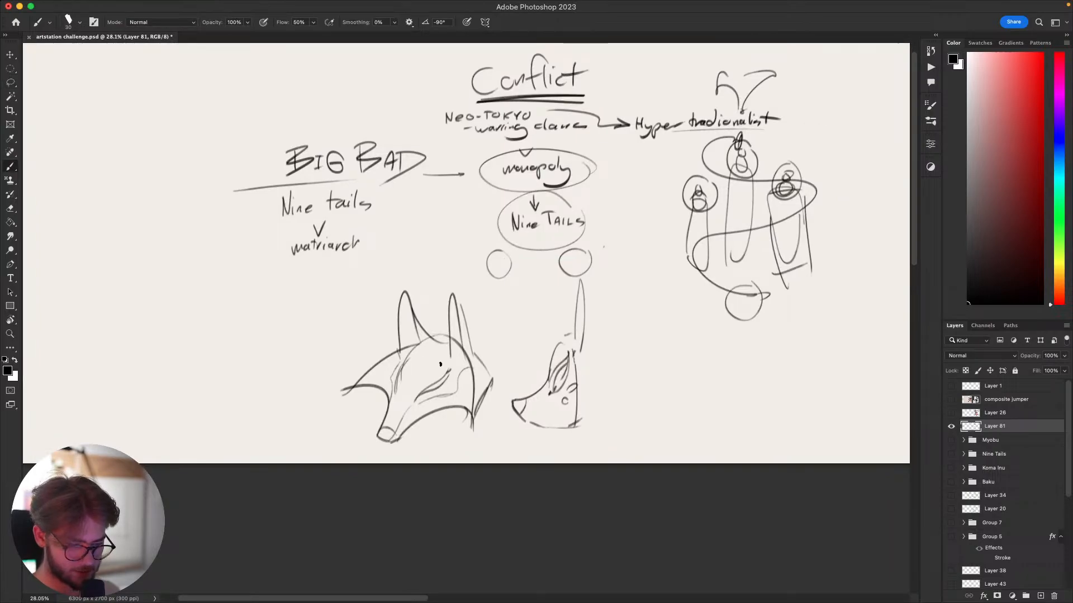
{"action": "mouse_move", "coordinate": [423, 353]}
{"action": "left_mouse_down"}
{"action": "mouse_move", "coordinate": [401, 395]}
{"action": "mouse_move", "coordinate": [427, 352]}
{"action": "mouse_move", "coordinate": [427, 429]}
{"action": "mouse_move", "coordinate": [415, 373]}
{"action": "left_mouse_up"}
Add a slanted back edge to the side-view mask's ear and a curved line sweeping backward from its base.
{"action": "left_click_drag", "start_coordinate": [676, 436], "coordinate": [681, 360]}
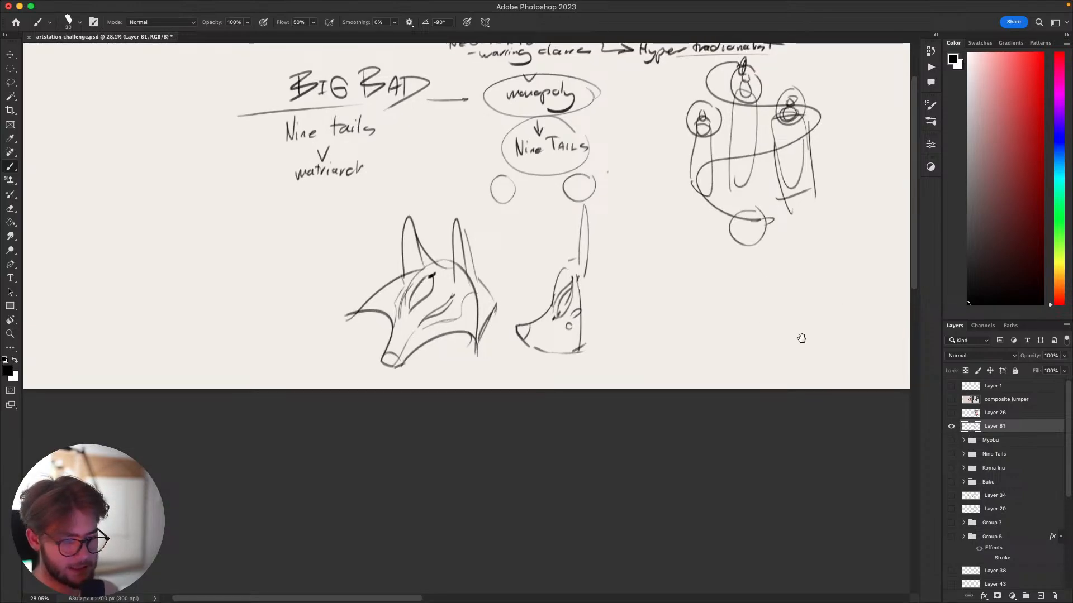
{"action": "left_click_drag", "start_coordinate": [801, 338], "coordinate": [709, 360]}
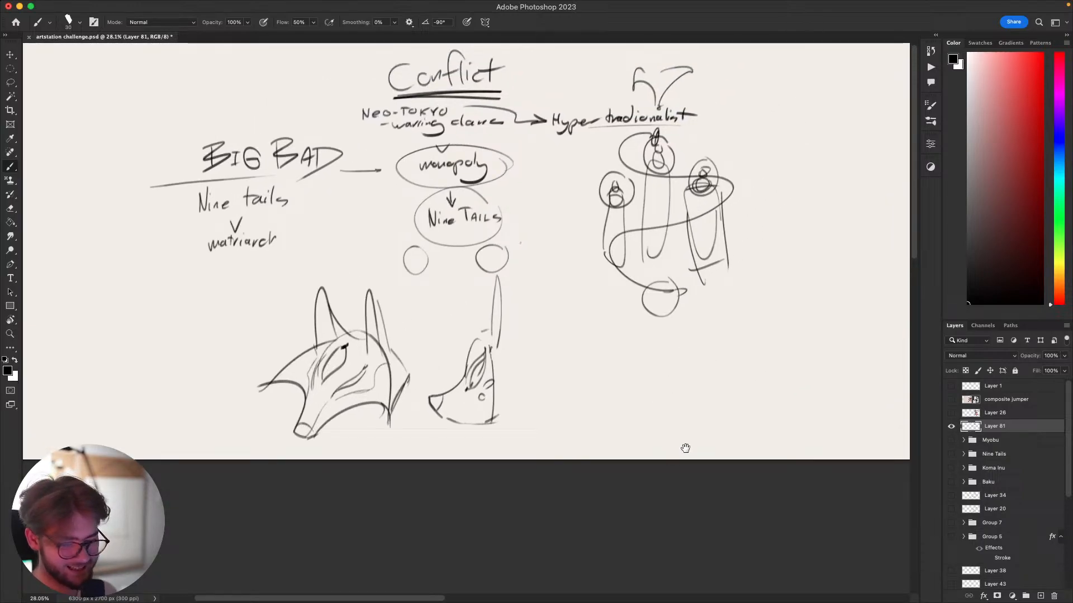
{"action": "mouse_move", "coordinate": [686, 448]}
{"action": "left_mouse_down"}
{"action": "mouse_move", "coordinate": [764, 369]}
{"action": "mouse_move", "coordinate": [731, 408]}
{"action": "mouse_move", "coordinate": [708, 492]}
{"action": "left_mouse_up"}
{"action": "mouse_move", "coordinate": [518, 322]}
{"action": "left_mouse_down"}
{"action": "mouse_move", "coordinate": [523, 392]}
{"action": "mouse_move", "coordinate": [568, 400]}
{"action": "mouse_move", "coordinate": [517, 417]}
{"action": "mouse_move", "coordinate": [549, 386]}
{"action": "left_mouse_up"}
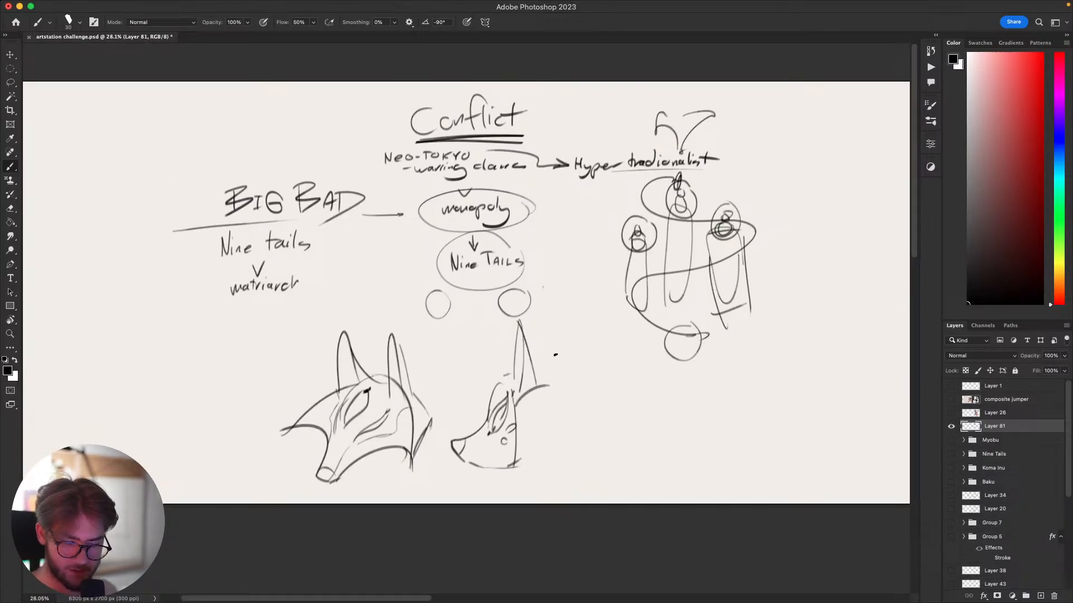
Hide Layer 81 and show the Myobu group to review the fox character's mask design.
{"action": "left_click", "coordinate": [951, 427]}
{"action": "left_click", "coordinate": [951, 439]}
{"action": "left_click_drag", "start_coordinate": [764, 423], "coordinate": [687, 451]}
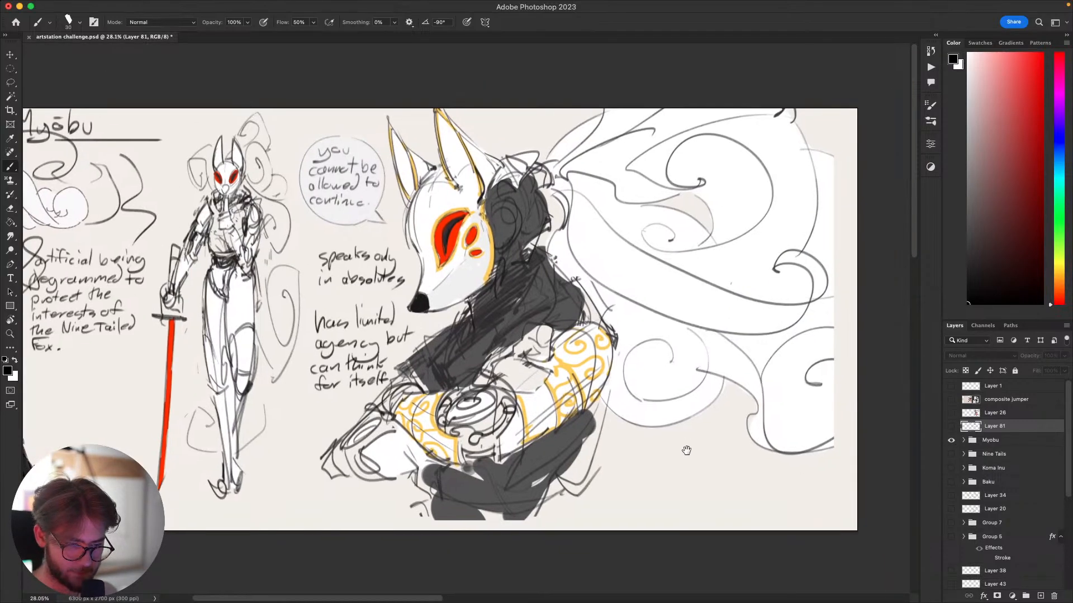
{"action": "key", "text": "v"}
{"action": "left_click_drag", "start_coordinate": [415, 168], "coordinate": [500, 179]}
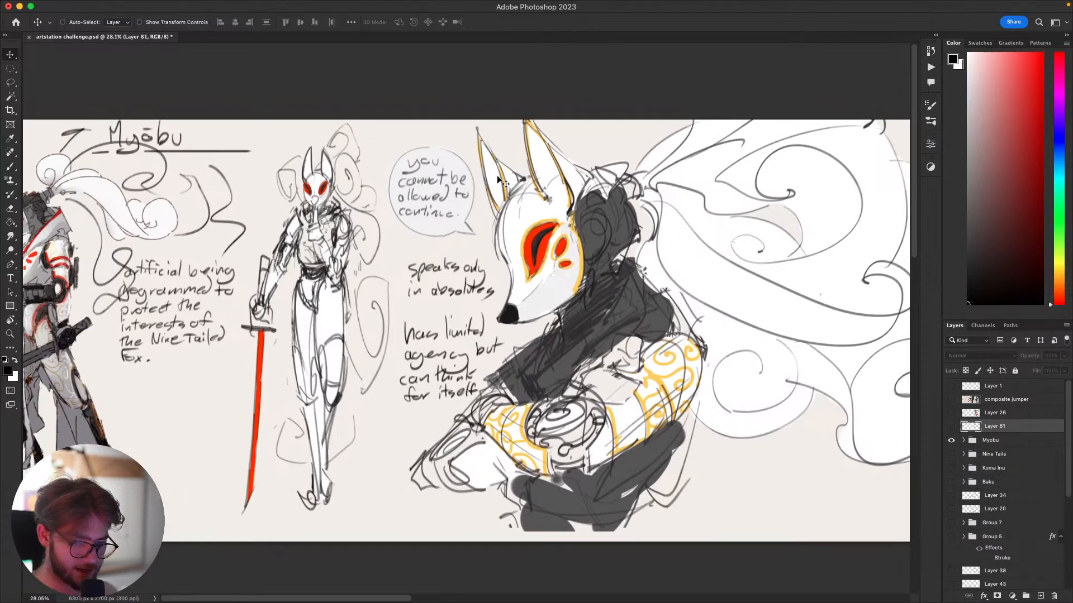
{"action": "mouse_move", "coordinate": [580, 258]}
{"action": "left_mouse_down"}
{"action": "mouse_move", "coordinate": [675, 273]}
{"action": "mouse_move", "coordinate": [556, 282]}
{"action": "left_mouse_up"}
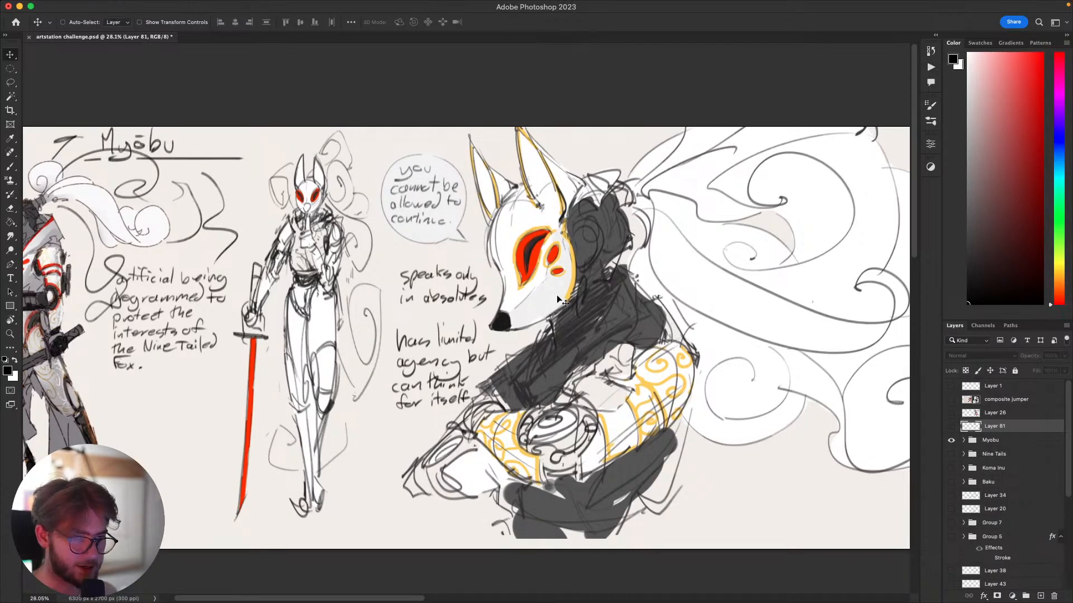
Review the Myobu and Nine Tails concept sketches by showing each group on its own.
{"action": "left_click", "coordinate": [951, 440]}
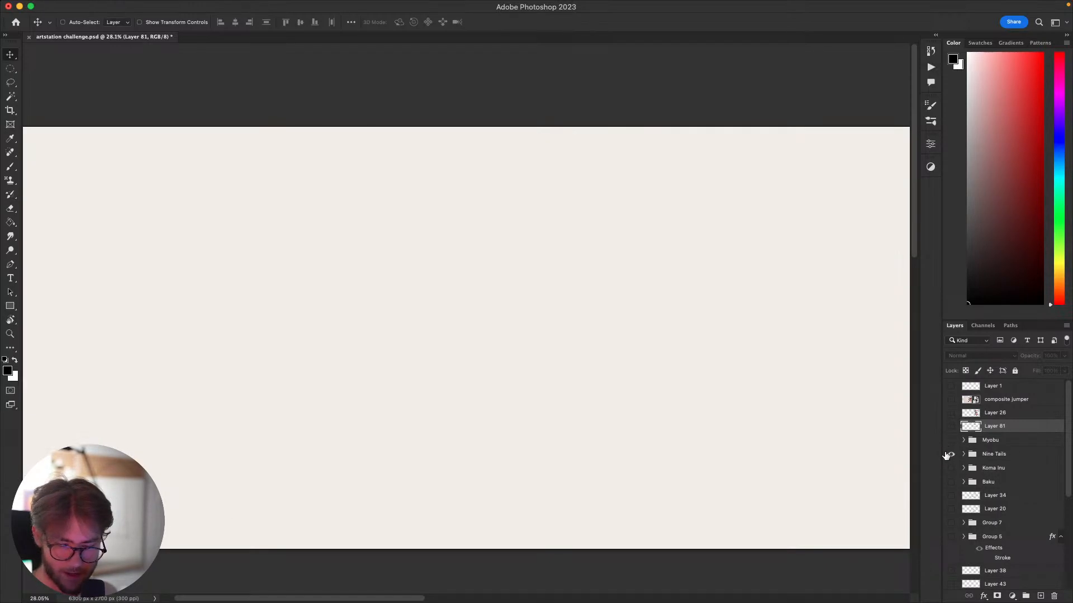
{"action": "left_click", "coordinate": [950, 455]}
{"action": "left_click", "coordinate": [950, 454]}
{"action": "left_click", "coordinate": [952, 441]}
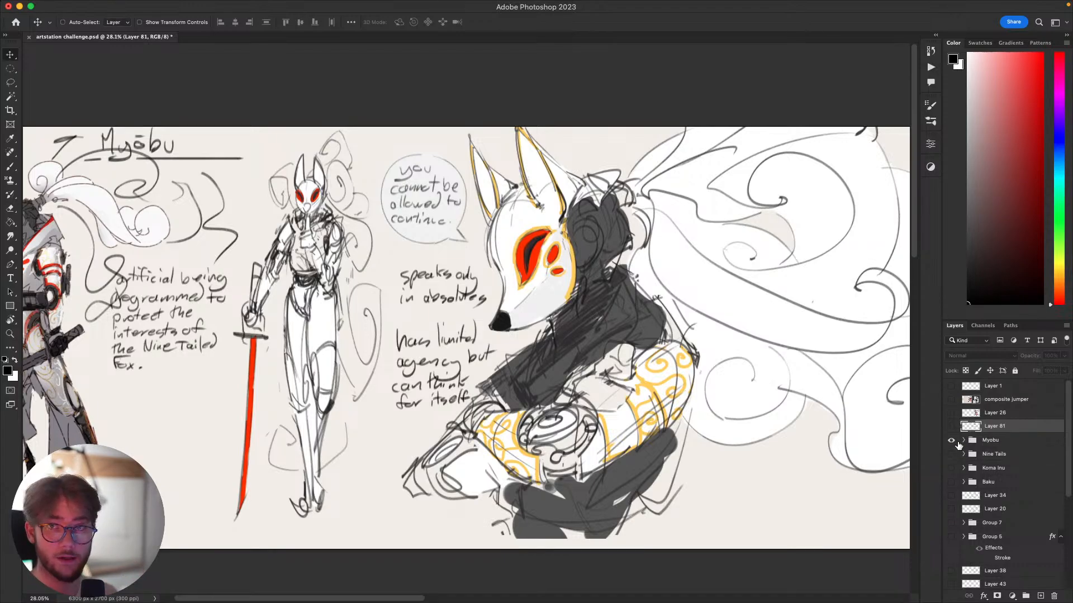
{"action": "left_click", "coordinate": [951, 442]}
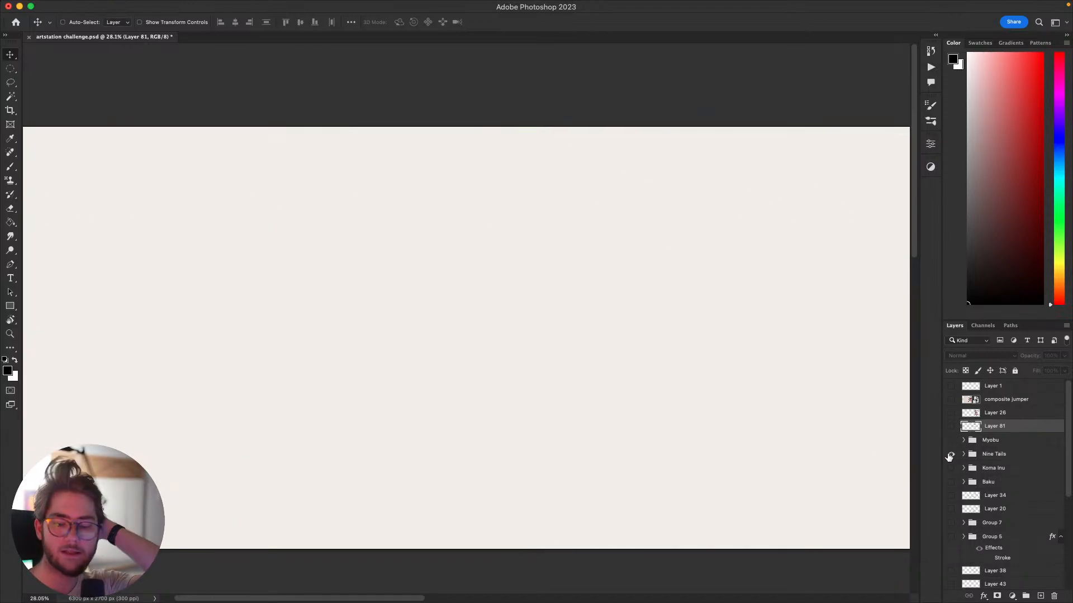
{"action": "left_click", "coordinate": [951, 455]}
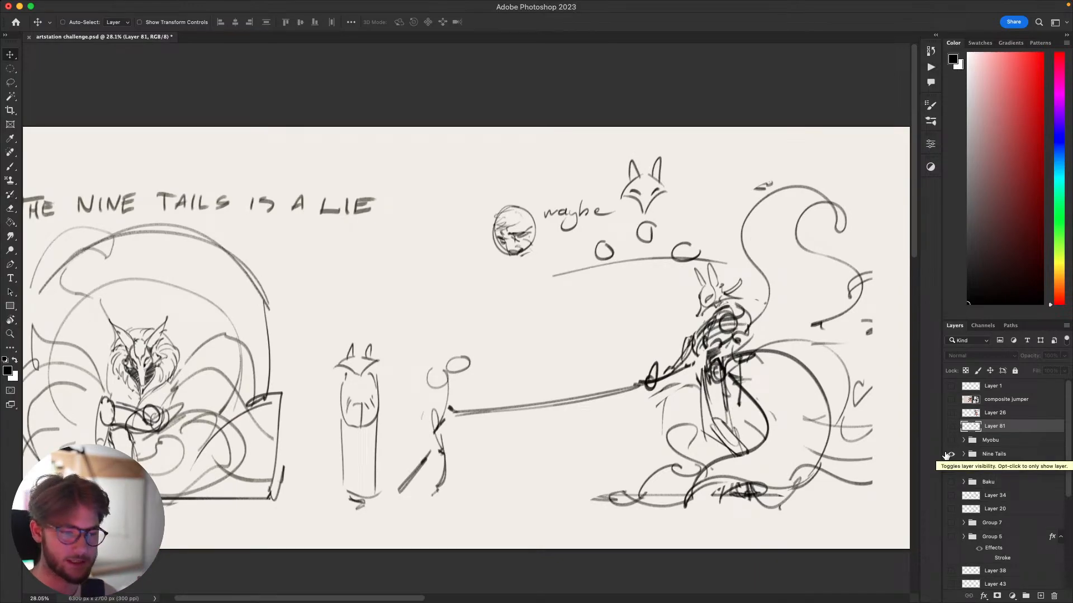
{"action": "left_click", "coordinate": [818, 310]}
{"action": "scroll", "coordinate": [818, 309], "scroll_direction": "down", "scroll_amount": 2}
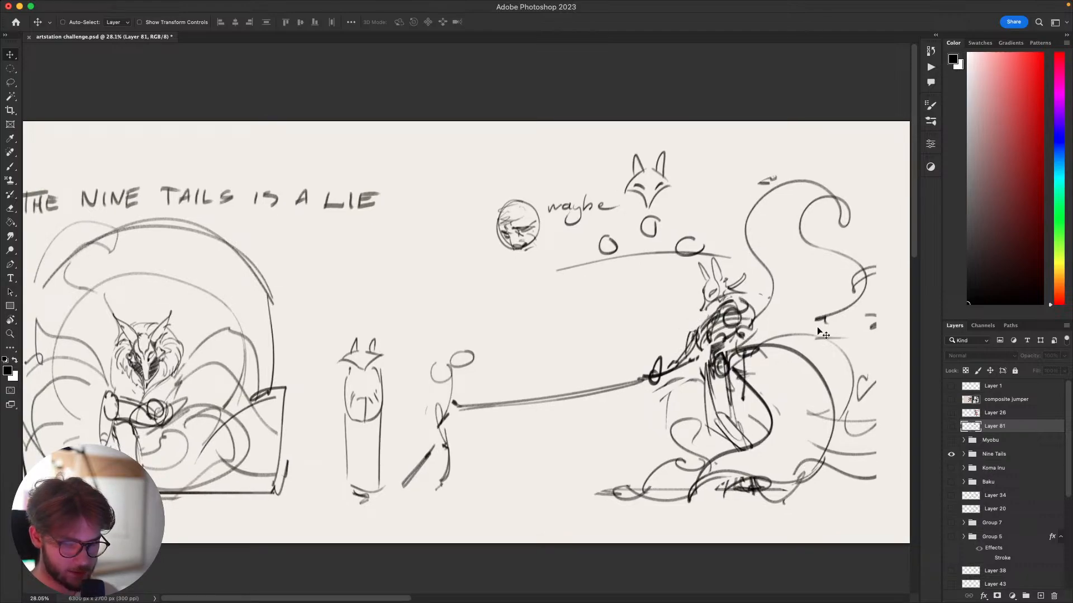
{"action": "left_click_drag", "start_coordinate": [816, 331], "coordinate": [823, 334]}
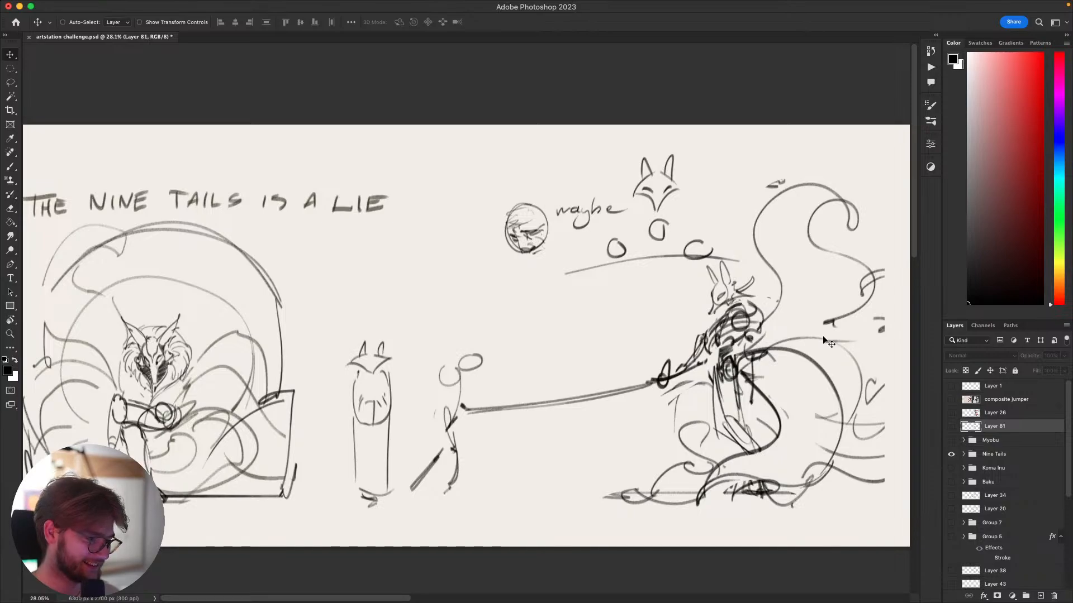
Hide the Nine Tails group, show Layer 81, and erase the short stray marks on the three-quarter fox mask's forehead.
{"action": "left_click", "coordinate": [951, 455]}
{"action": "left_click", "coordinate": [950, 426]}
{"action": "left_click_drag", "start_coordinate": [606, 369], "coordinate": [675, 298]}
{"action": "key", "text": "b"}
{"action": "key", "text": "e"}
{"action": "left_click_drag", "start_coordinate": [508, 369], "coordinate": [496, 394]}
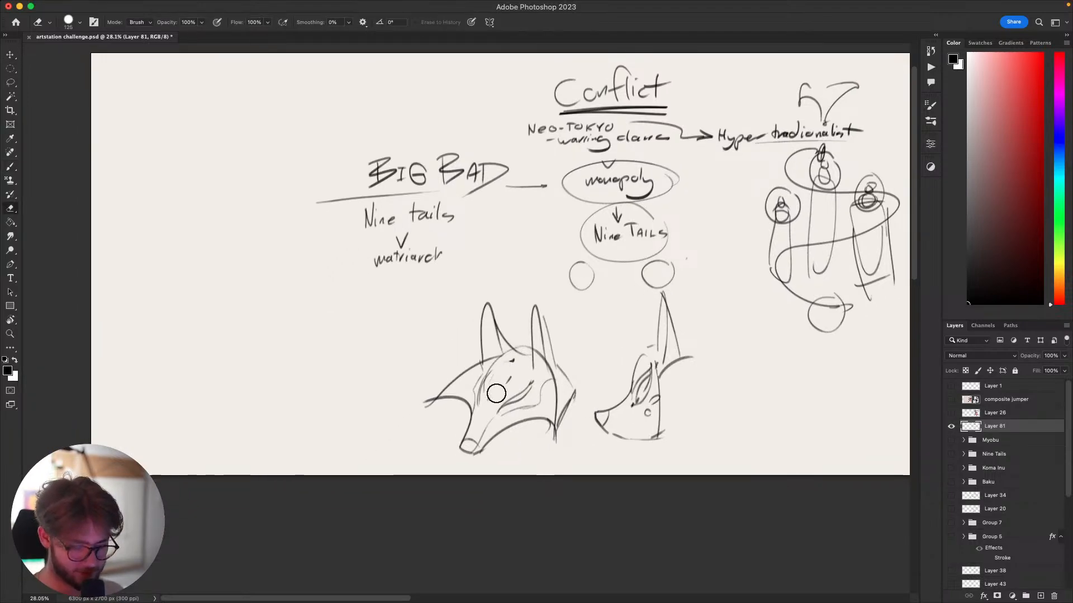
{"action": "key", "text": "b"}
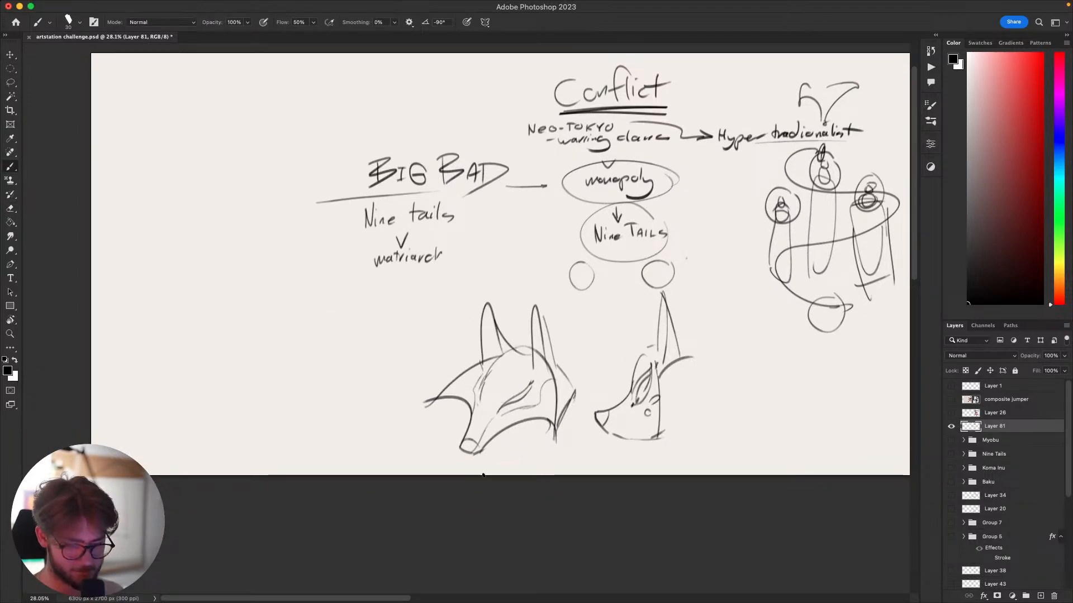
{"action": "left_click_drag", "start_coordinate": [483, 475], "coordinate": [476, 431]}
{"action": "mouse_move", "coordinate": [763, 344]}
{"action": "left_mouse_down"}
{"action": "mouse_move", "coordinate": [787, 310]}
{"action": "mouse_move", "coordinate": [792, 410]}
{"action": "mouse_move", "coordinate": [762, 392]}
{"action": "mouse_move", "coordinate": [742, 440]}
{"action": "left_mouse_up"}
{"action": "left_click_drag", "start_coordinate": [605, 335], "coordinate": [611, 302]}
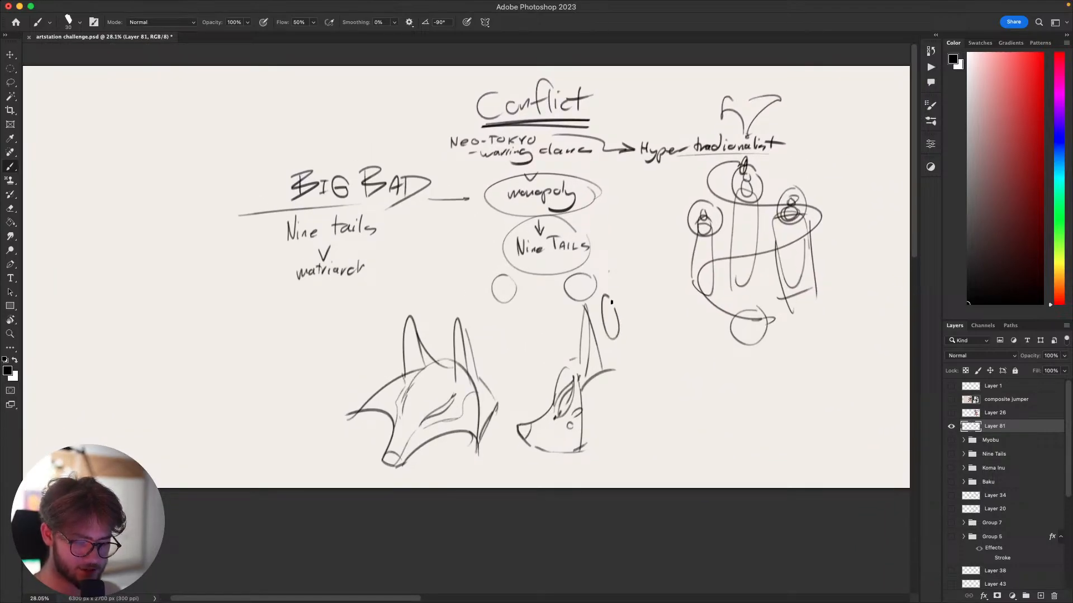
{"action": "key", "text": "super+z"}
Start a third fox mask in empty space below and beside the hierarchy diagram, with an oval nose, curved forehead and two tall ears.
{"action": "left_click_drag", "start_coordinate": [779, 471], "coordinate": [736, 401]}
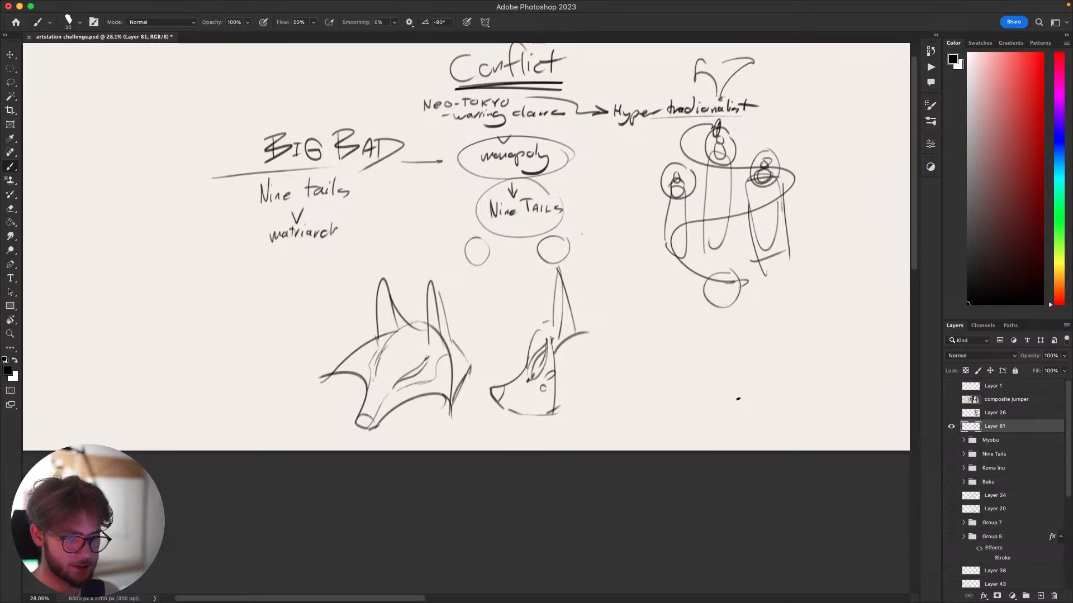
{"action": "mouse_move", "coordinate": [823, 391]}
{"action": "left_mouse_down"}
{"action": "mouse_move", "coordinate": [768, 410]}
{"action": "mouse_move", "coordinate": [758, 395]}
{"action": "left_mouse_up"}
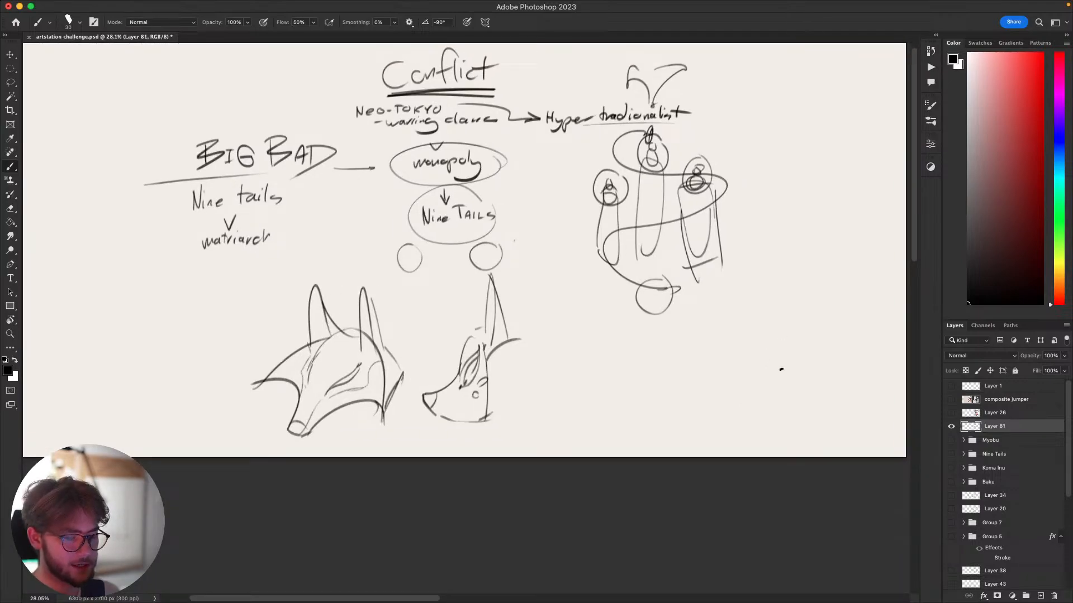
{"action": "left_click_drag", "start_coordinate": [756, 447], "coordinate": [765, 453]}
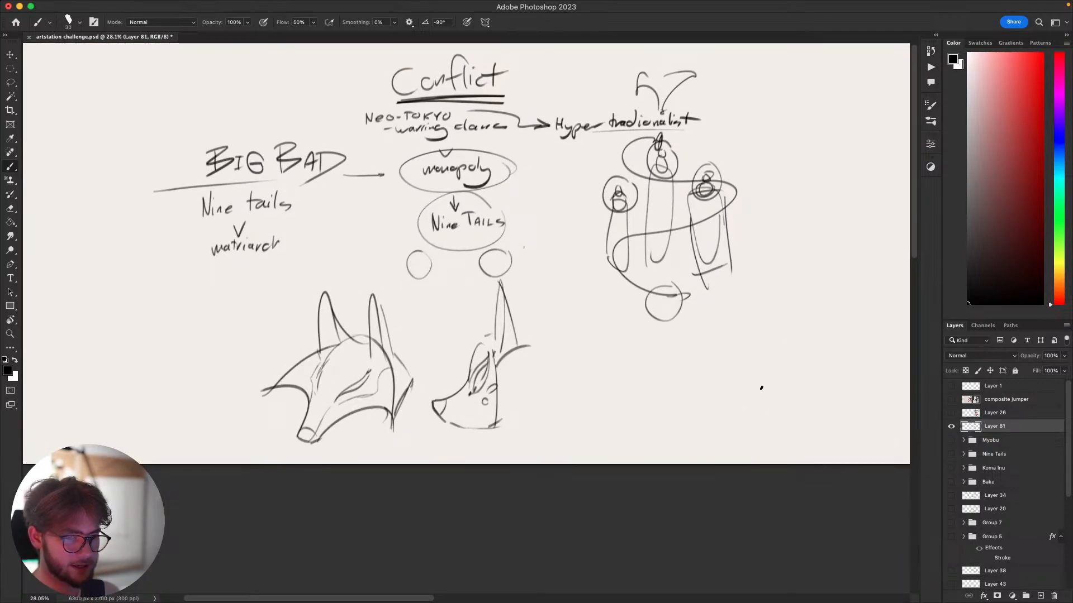
{"action": "mouse_move", "coordinate": [760, 388]}
{"action": "left_mouse_down"}
{"action": "mouse_move", "coordinate": [820, 357]}
{"action": "mouse_move", "coordinate": [770, 374]}
{"action": "mouse_move", "coordinate": [731, 419]}
{"action": "mouse_move", "coordinate": [807, 333]}
{"action": "left_mouse_up"}
{"action": "mouse_move", "coordinate": [790, 381]}
{"action": "left_mouse_down"}
{"action": "mouse_move", "coordinate": [753, 416]}
{"action": "mouse_move", "coordinate": [807, 426]}
{"action": "mouse_move", "coordinate": [719, 471]}
{"action": "mouse_move", "coordinate": [810, 425]}
{"action": "mouse_move", "coordinate": [808, 410]}
{"action": "mouse_move", "coordinate": [778, 481]}
{"action": "mouse_move", "coordinate": [833, 488]}
{"action": "mouse_move", "coordinate": [797, 496]}
{"action": "mouse_move", "coordinate": [802, 409]}
{"action": "mouse_move", "coordinate": [735, 489]}
{"action": "mouse_move", "coordinate": [772, 464]}
{"action": "left_mouse_up"}
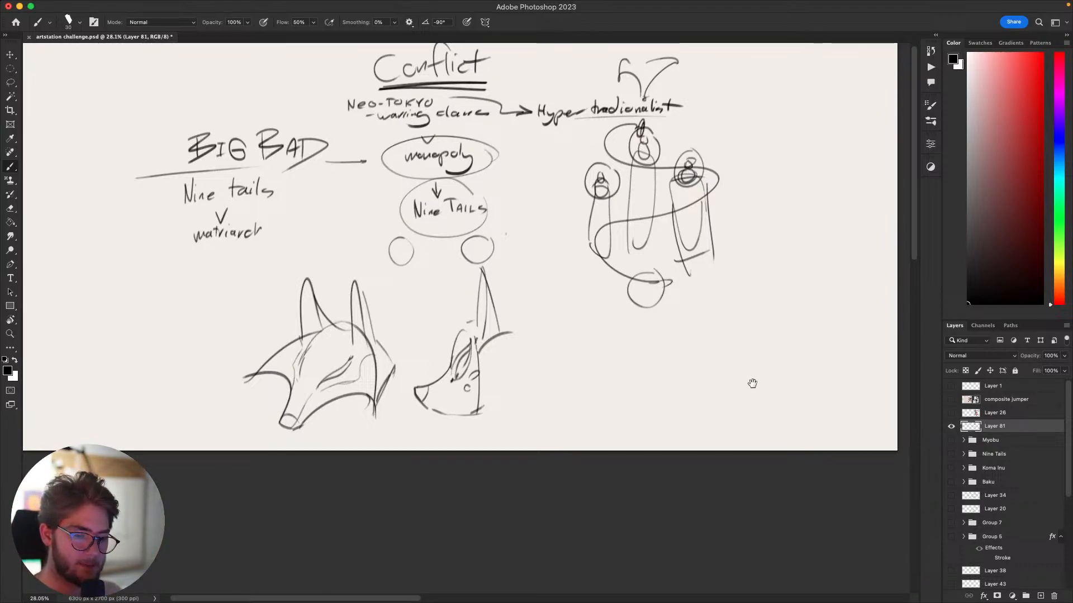
{"action": "scroll", "coordinate": [749, 381], "scroll_direction": "right", "scroll_amount": 3}
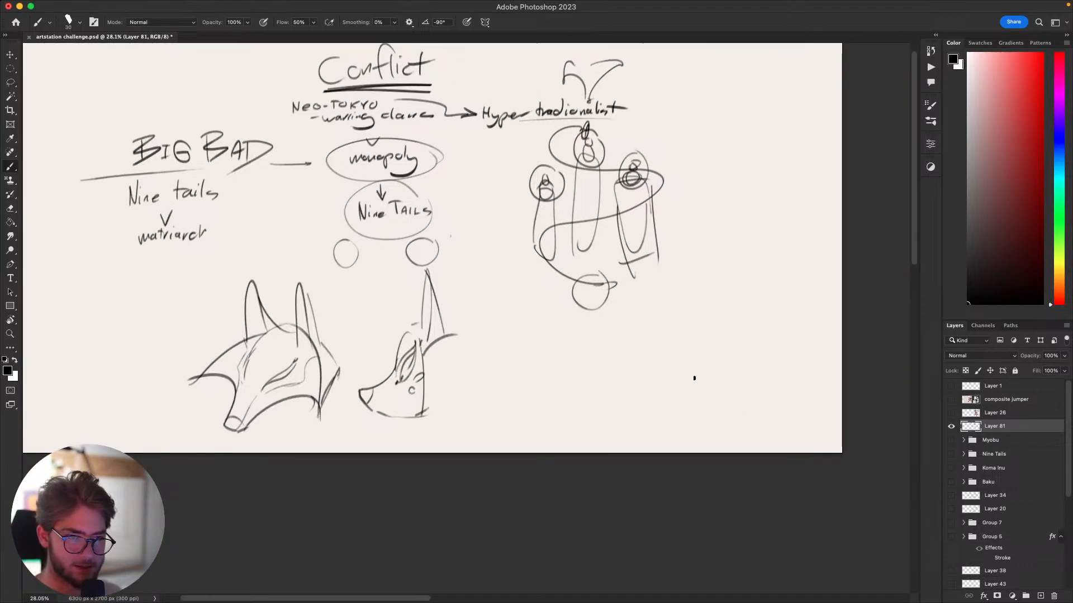
{"action": "left_click_drag", "start_coordinate": [703, 347], "coordinate": [723, 315]}
{"action": "left_click_drag", "start_coordinate": [698, 352], "coordinate": [715, 291]}
{"action": "key", "text": "super+z"}
{"action": "key", "text": "super+z"}
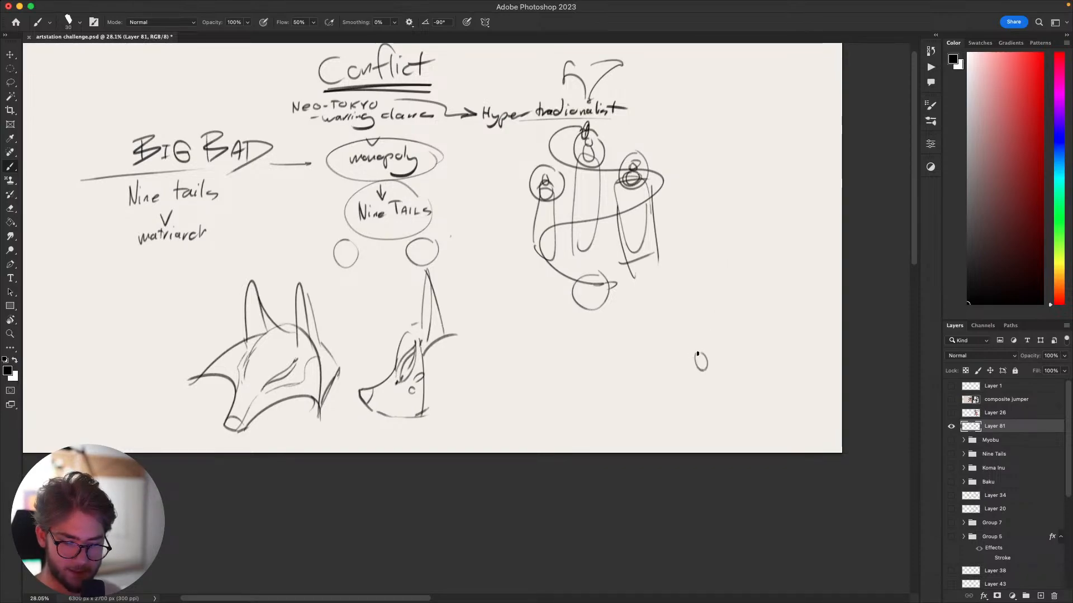
{"action": "left_click_drag", "start_coordinate": [697, 355], "coordinate": [711, 338]}
{"action": "mouse_move", "coordinate": [712, 329]}
{"action": "left_mouse_down"}
{"action": "mouse_move", "coordinate": [724, 289]}
{"action": "mouse_move", "coordinate": [767, 273]}
{"action": "mouse_move", "coordinate": [753, 346]}
{"action": "left_mouse_up"}
{"action": "key", "text": "super+z"}
{"action": "key", "text": "super+z"}
Draw the new mask's angular back edge, inward-curving rear line and rounded jaw running back from the nose.
{"action": "mouse_move", "coordinate": [756, 278]}
{"action": "left_mouse_down"}
{"action": "mouse_move", "coordinate": [782, 290]}
{"action": "mouse_move", "coordinate": [785, 307]}
{"action": "mouse_move", "coordinate": [742, 278]}
{"action": "mouse_move", "coordinate": [782, 328]}
{"action": "left_mouse_up"}
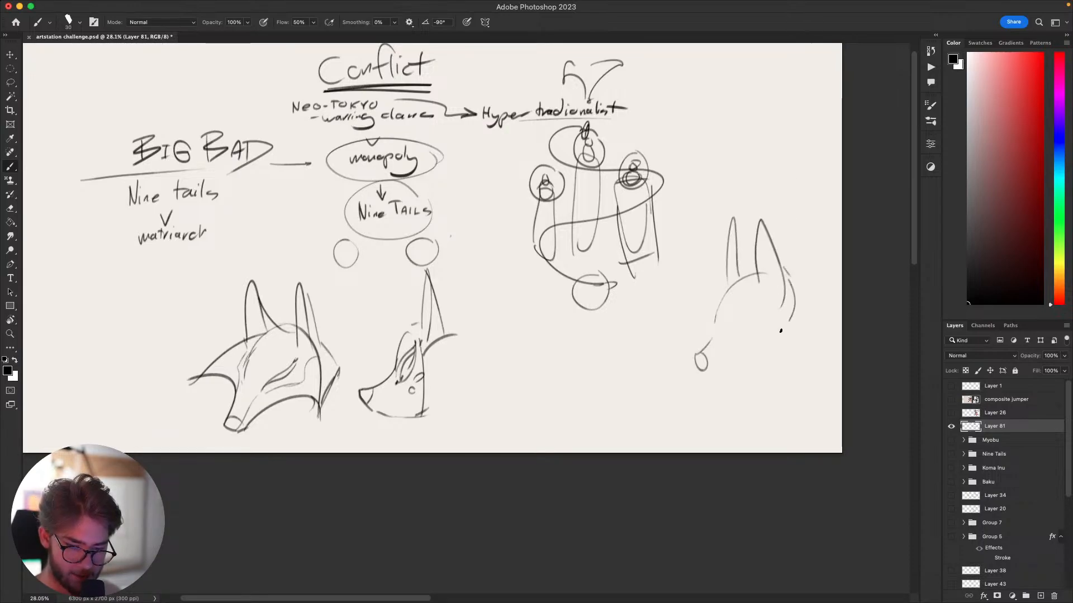
{"action": "key", "text": "super+z"}
{"action": "left_click_drag", "start_coordinate": [783, 267], "coordinate": [801, 302]}
{"action": "mouse_move", "coordinate": [800, 304]}
{"action": "left_mouse_down"}
{"action": "mouse_move", "coordinate": [779, 379]}
{"action": "mouse_move", "coordinate": [769, 366]}
{"action": "mouse_move", "coordinate": [749, 403]}
{"action": "left_mouse_up"}
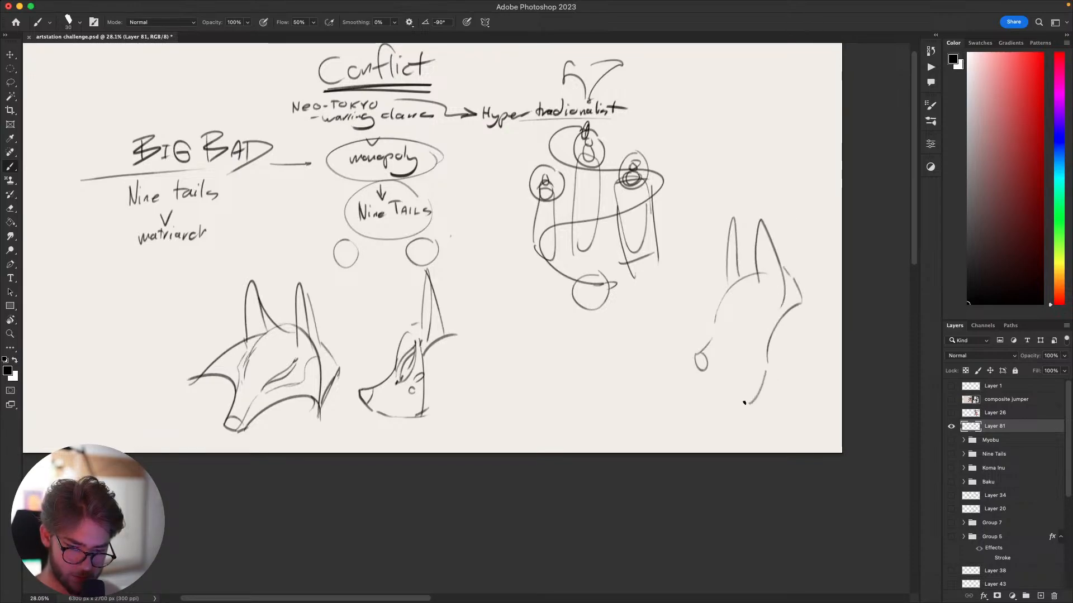
{"action": "key", "text": "super+z"}
{"action": "mouse_move", "coordinate": [699, 376]}
{"action": "left_mouse_down"}
{"action": "mouse_move", "coordinate": [721, 386]}
{"action": "mouse_move", "coordinate": [759, 378]}
{"action": "left_mouse_up"}
{"action": "key", "text": "super+z"}
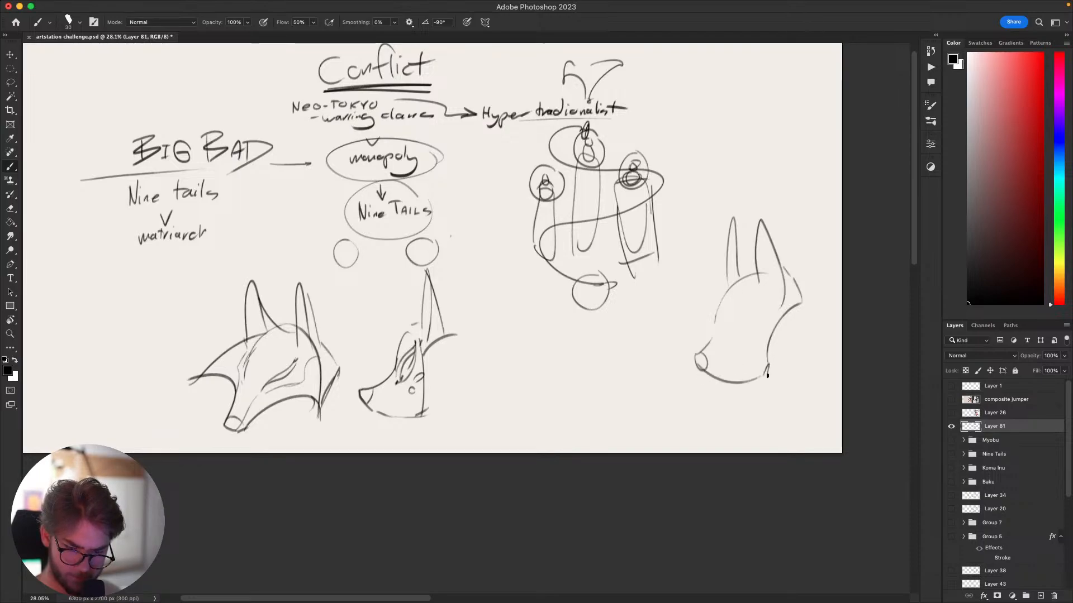
Draw a slanted almond-shaped eye on the new mask and a curved cheek line running back from the muzzle.
{"action": "left_click_drag", "start_coordinate": [771, 311], "coordinate": [759, 314]}
{"action": "mouse_move", "coordinate": [761, 313]}
{"action": "left_mouse_down"}
{"action": "mouse_move", "coordinate": [733, 341]}
{"action": "mouse_move", "coordinate": [757, 316]}
{"action": "left_mouse_up"}
{"action": "key", "text": "super+z"}
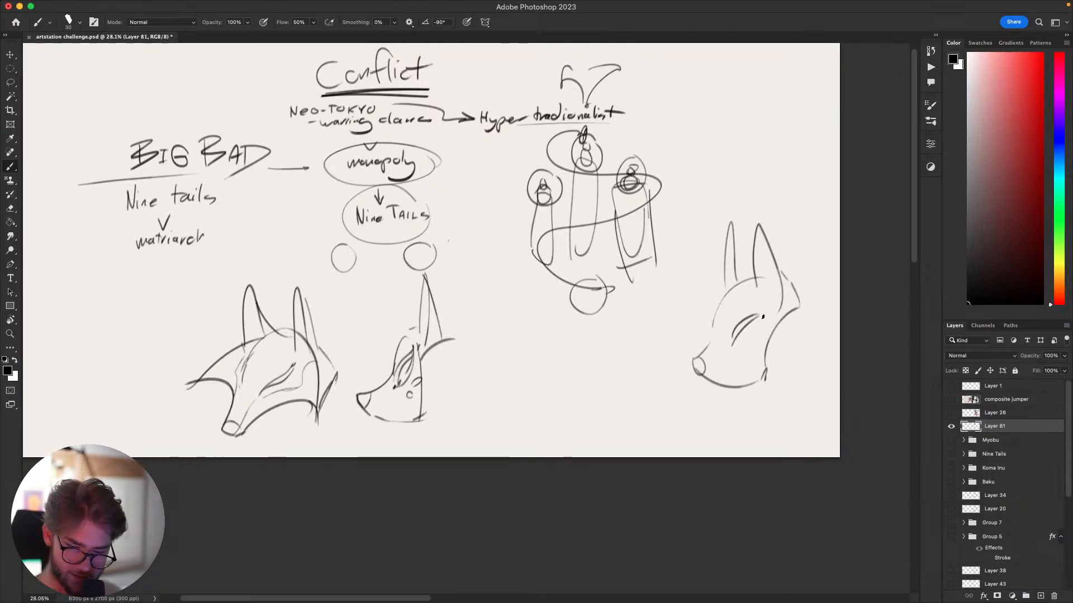
{"action": "left_click_drag", "start_coordinate": [818, 256], "coordinate": [799, 270]}
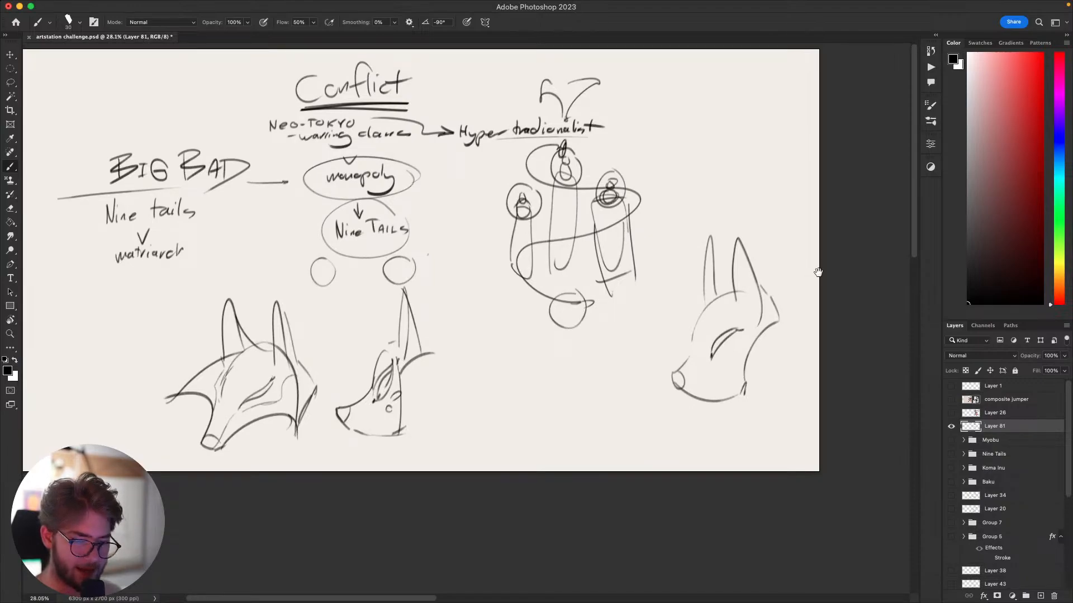
{"action": "left_click_drag", "start_coordinate": [732, 392], "coordinate": [658, 399]}
{"action": "left_click_drag", "start_coordinate": [748, 414], "coordinate": [717, 364]}
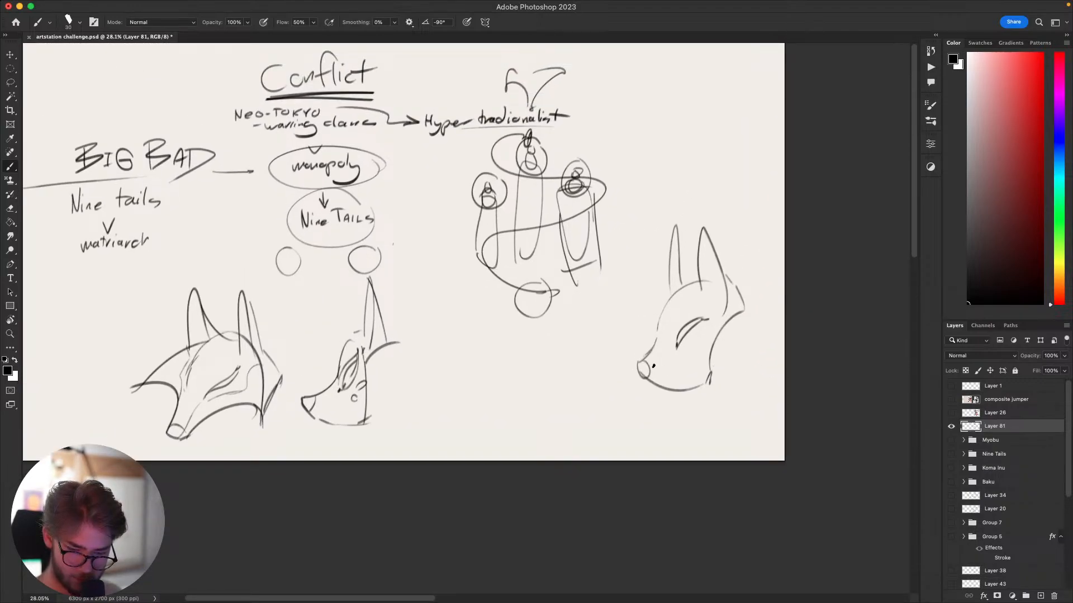
{"action": "mouse_move", "coordinate": [648, 371]}
{"action": "left_mouse_down"}
{"action": "mouse_move", "coordinate": [640, 376]}
{"action": "mouse_move", "coordinate": [699, 390]}
{"action": "left_mouse_up"}
{"action": "key", "text": "super+z"}
Erase the new mask's round nose and redraw it as a sharper, pointed snout tip.
{"action": "key", "text": "e"}
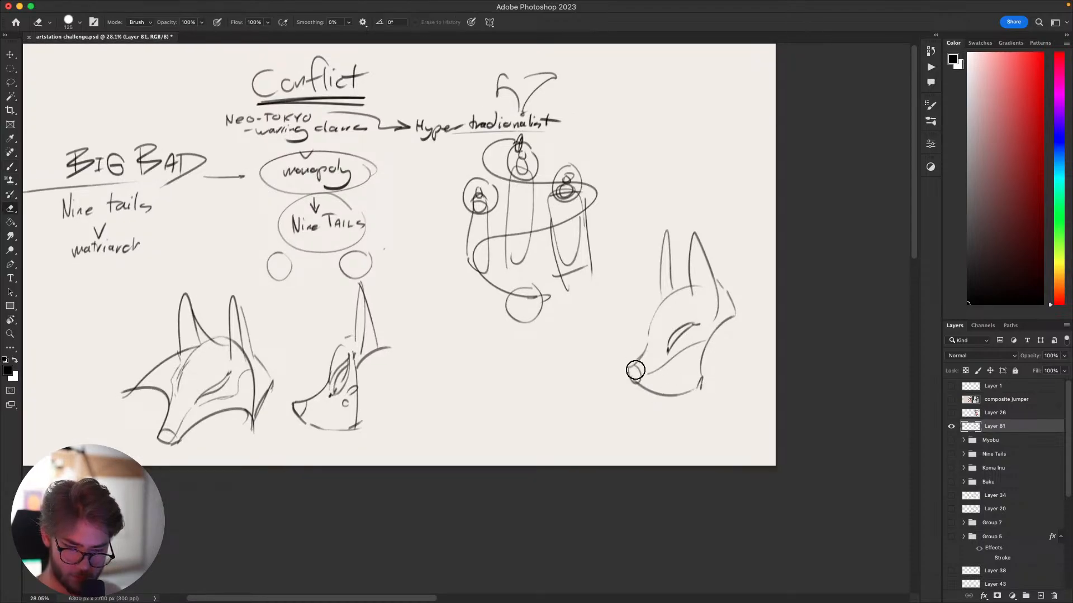
{"action": "left_click_drag", "start_coordinate": [635, 372], "coordinate": [633, 367]}
{"action": "key", "text": "b"}
{"action": "left_click_drag", "start_coordinate": [624, 368], "coordinate": [635, 379]}
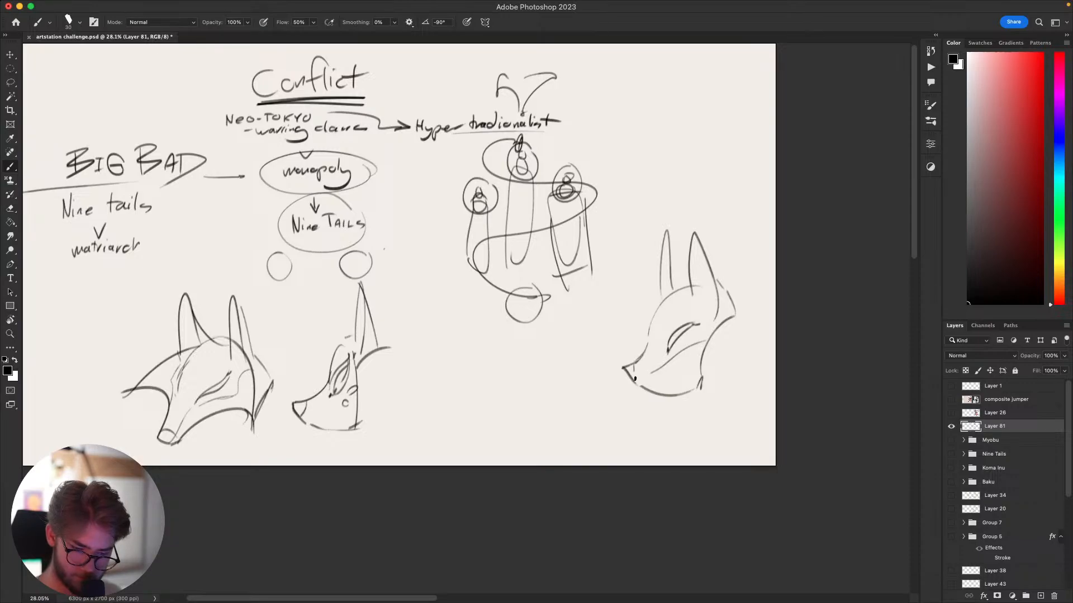
{"action": "scroll", "coordinate": [659, 388], "scroll_direction": "right", "scroll_amount": 5}
{"action": "scroll", "coordinate": [659, 388], "scroll_direction": "up", "scroll_amount": 3}
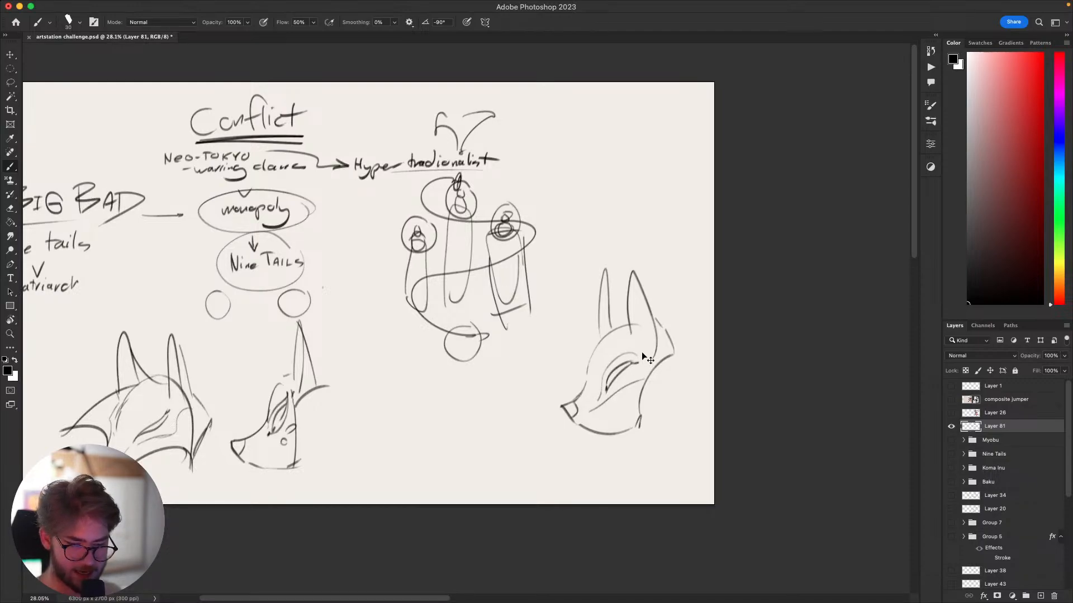
Erase the rounded ear tips on the new mask and redraw both ears as sharp points with slanted inner edges.
{"action": "mouse_move", "coordinate": [637, 273]}
{"action": "left_mouse_down"}
{"action": "mouse_move", "coordinate": [668, 343]}
{"action": "mouse_move", "coordinate": [633, 267]}
{"action": "mouse_move", "coordinate": [633, 319]}
{"action": "left_mouse_up"}
{"action": "key", "text": "e"}
{"action": "key", "text": "b"}
{"action": "mouse_move", "coordinate": [637, 276]}
{"action": "left_mouse_down"}
{"action": "mouse_move", "coordinate": [639, 337]}
{"action": "mouse_move", "coordinate": [609, 319]}
{"action": "mouse_move", "coordinate": [607, 288]}
{"action": "mouse_move", "coordinate": [609, 321]}
{"action": "mouse_move", "coordinate": [604, 279]}
{"action": "mouse_move", "coordinate": [607, 318]}
{"action": "left_mouse_up"}
{"action": "key", "text": "e"}
{"action": "key", "text": "b"}
{"action": "mouse_move", "coordinate": [606, 282]}
{"action": "left_mouse_down"}
{"action": "mouse_move", "coordinate": [601, 331]}
{"action": "mouse_move", "coordinate": [635, 330]}
{"action": "left_mouse_up"}
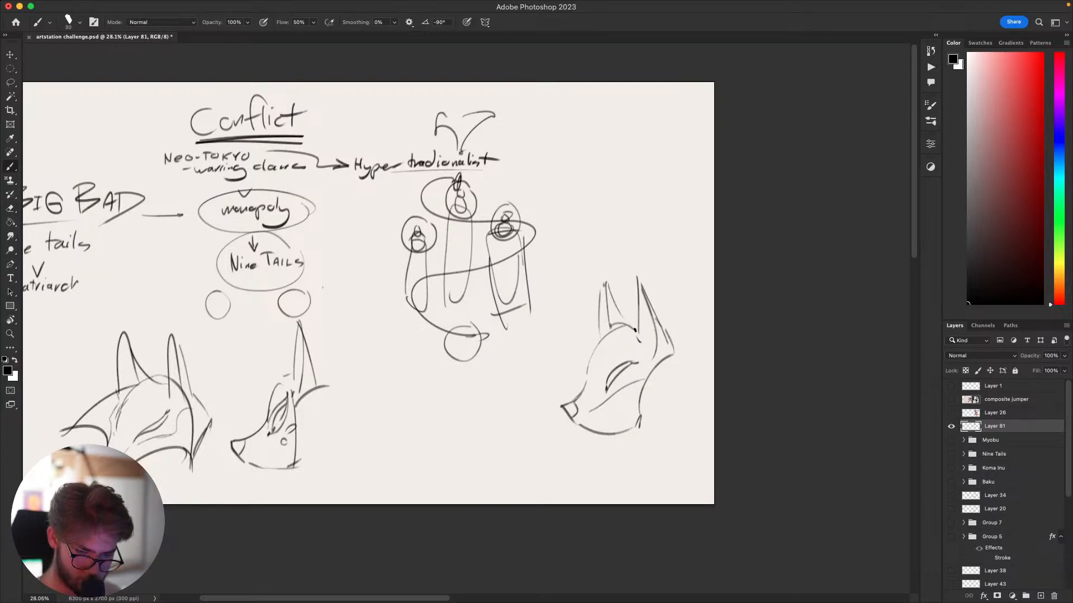
Add short accent strokes at the back corner of the new mask's rear ear and at the jaw's rear corner.
{"action": "scroll", "coordinate": [675, 350], "scroll_direction": "down", "scroll_amount": 4}
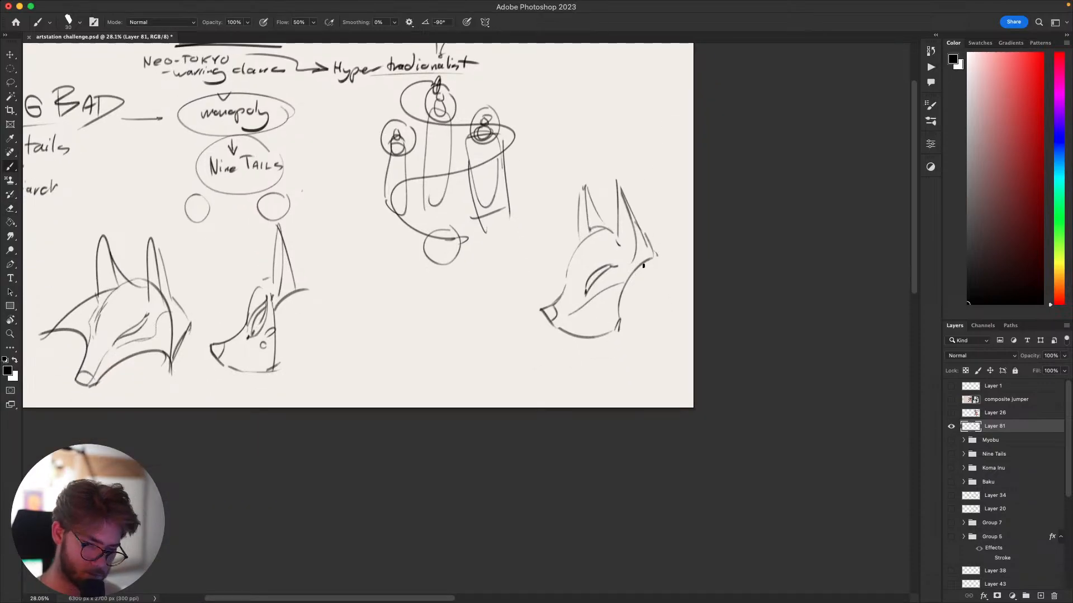
{"action": "left_click_drag", "start_coordinate": [643, 250], "coordinate": [651, 250]}
{"action": "mouse_move", "coordinate": [627, 318]}
{"action": "left_mouse_down"}
{"action": "mouse_move", "coordinate": [638, 329]}
{"action": "mouse_move", "coordinate": [619, 303]}
{"action": "mouse_move", "coordinate": [630, 327]}
{"action": "mouse_move", "coordinate": [607, 327]}
{"action": "mouse_move", "coordinate": [637, 328]}
{"action": "mouse_move", "coordinate": [625, 339]}
{"action": "left_mouse_up"}
Erase the new mask's diagonal cheek line and replace it with a shallow curve across the lower muzzle.
{"action": "key", "text": "e"}
{"action": "key", "text": "b"}
{"action": "key", "text": "super+z"}
{"action": "key", "text": "super+z"}
{"action": "key", "text": "super+z"}
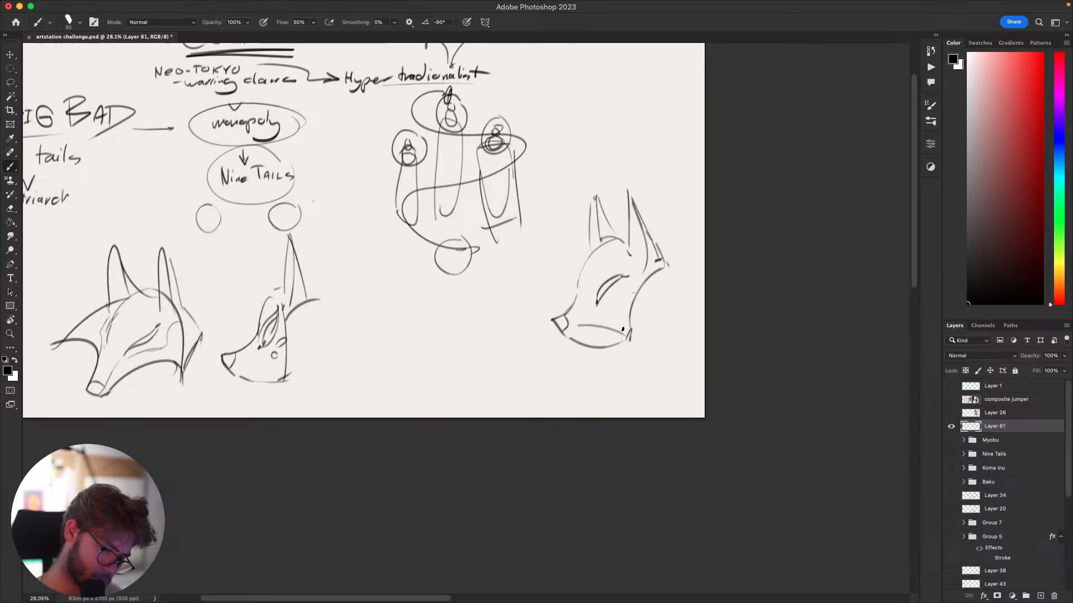
{"action": "key", "text": "super+z"}
{"action": "left_click_drag", "start_coordinate": [578, 325], "coordinate": [632, 330]}
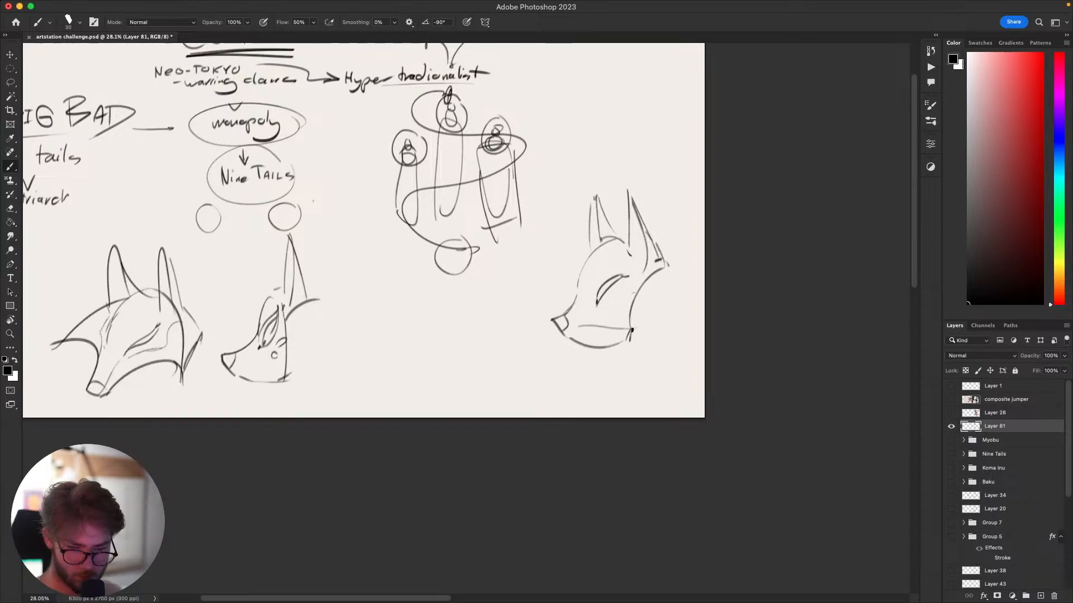
{"action": "key", "text": "super+z"}
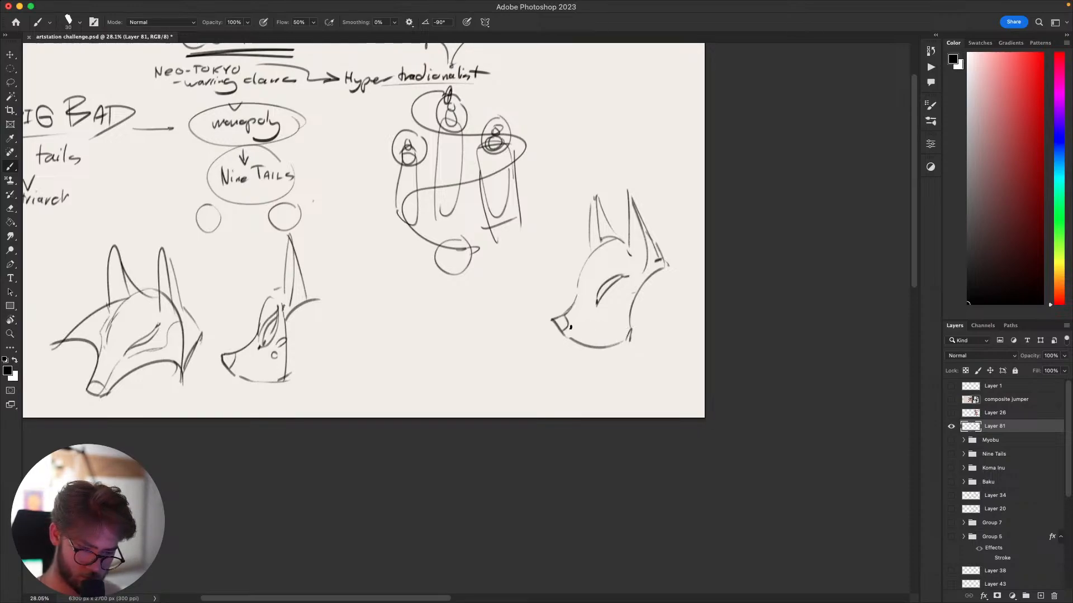
{"action": "mouse_move", "coordinate": [572, 328]}
{"action": "left_mouse_down"}
{"action": "mouse_move", "coordinate": [634, 330]}
{"action": "mouse_move", "coordinate": [630, 314]}
{"action": "left_mouse_up"}
{"action": "key", "text": "super+z"}
{"action": "left_click_drag", "start_coordinate": [563, 400], "coordinate": [510, 469]}
{"action": "left_click_drag", "start_coordinate": [607, 390], "coordinate": [669, 358]}
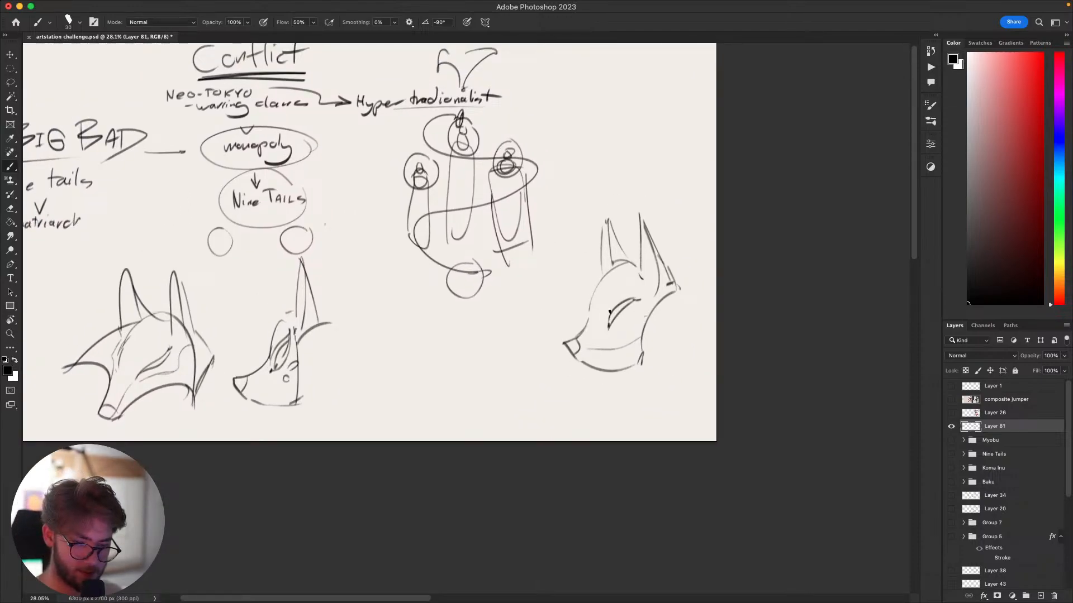
Draw crossing bandage-like strips over the new mask's forehead and around its eye.
{"action": "left_click_drag", "start_coordinate": [664, 301], "coordinate": [679, 296]}
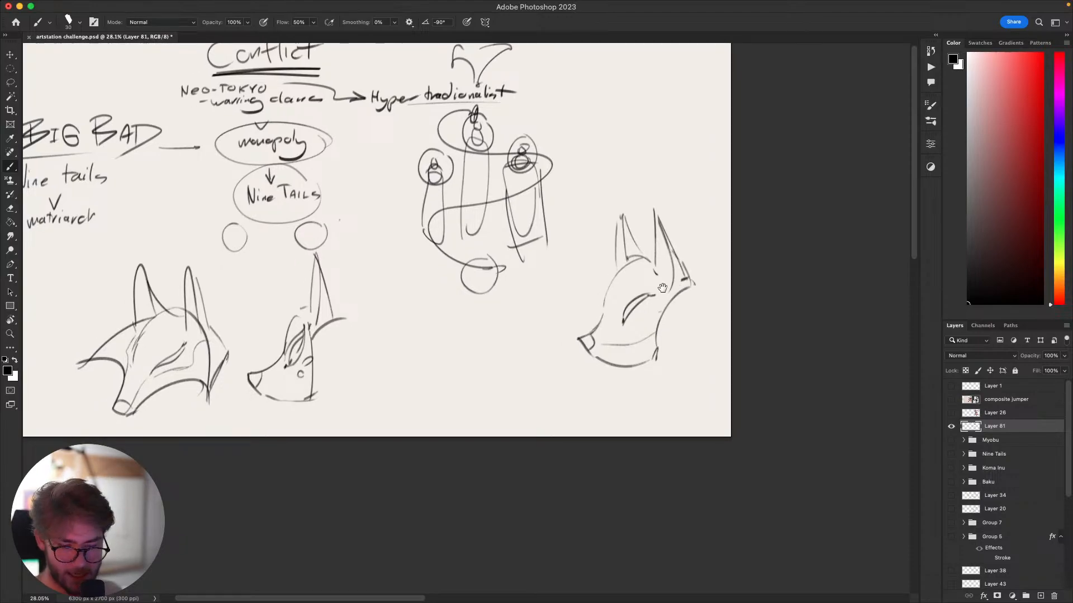
{"action": "mouse_move", "coordinate": [605, 308]}
{"action": "left_mouse_down"}
{"action": "mouse_move", "coordinate": [617, 307]}
{"action": "mouse_move", "coordinate": [638, 342]}
{"action": "mouse_move", "coordinate": [618, 291]}
{"action": "mouse_move", "coordinate": [650, 273]}
{"action": "mouse_move", "coordinate": [622, 276]}
{"action": "left_mouse_up"}
{"action": "mouse_move", "coordinate": [621, 274]}
{"action": "left_mouse_down"}
{"action": "mouse_move", "coordinate": [626, 262]}
{"action": "mouse_move", "coordinate": [619, 291]}
{"action": "mouse_move", "coordinate": [607, 292]}
{"action": "left_mouse_up"}
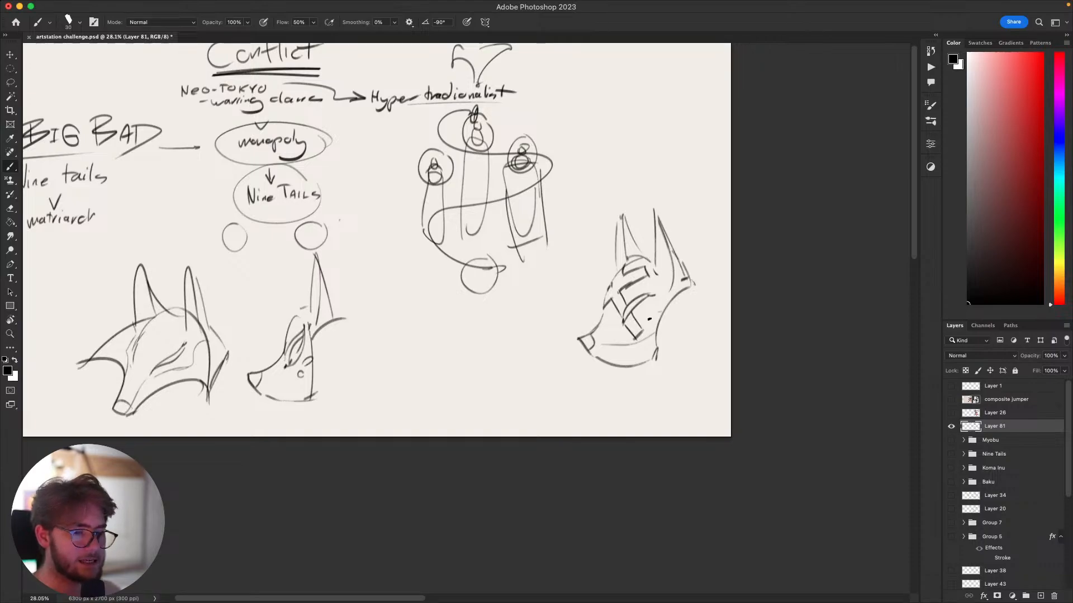
{"action": "scroll", "coordinate": [650, 320], "scroll_direction": "up", "scroll_amount": 3}
{"action": "scroll", "coordinate": [649, 320], "scroll_direction": "left", "scroll_amount": 3}
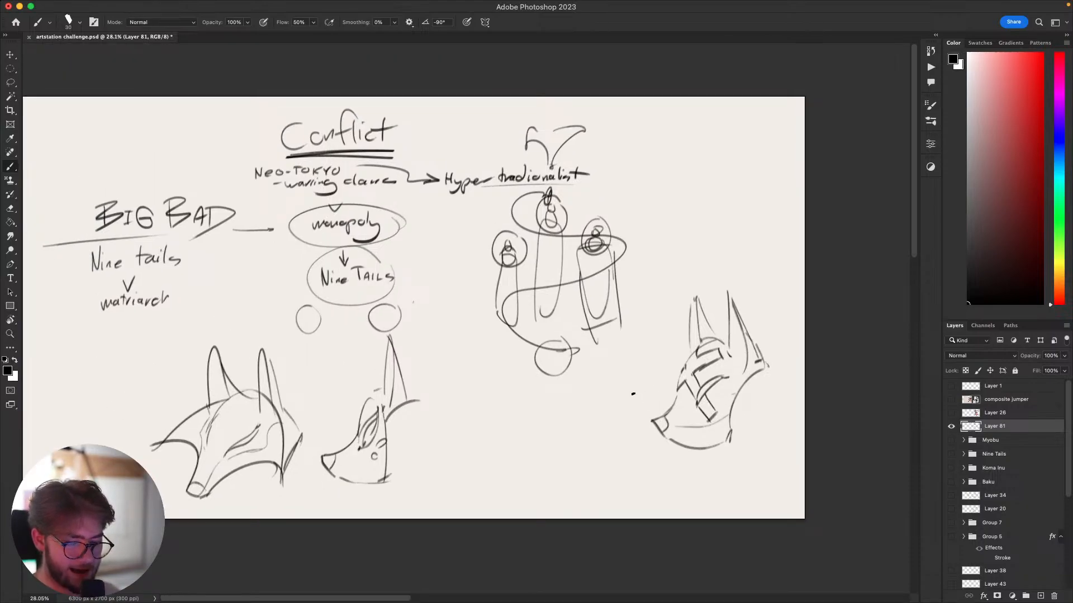
{"action": "left_click_drag", "start_coordinate": [605, 402], "coordinate": [635, 365]}
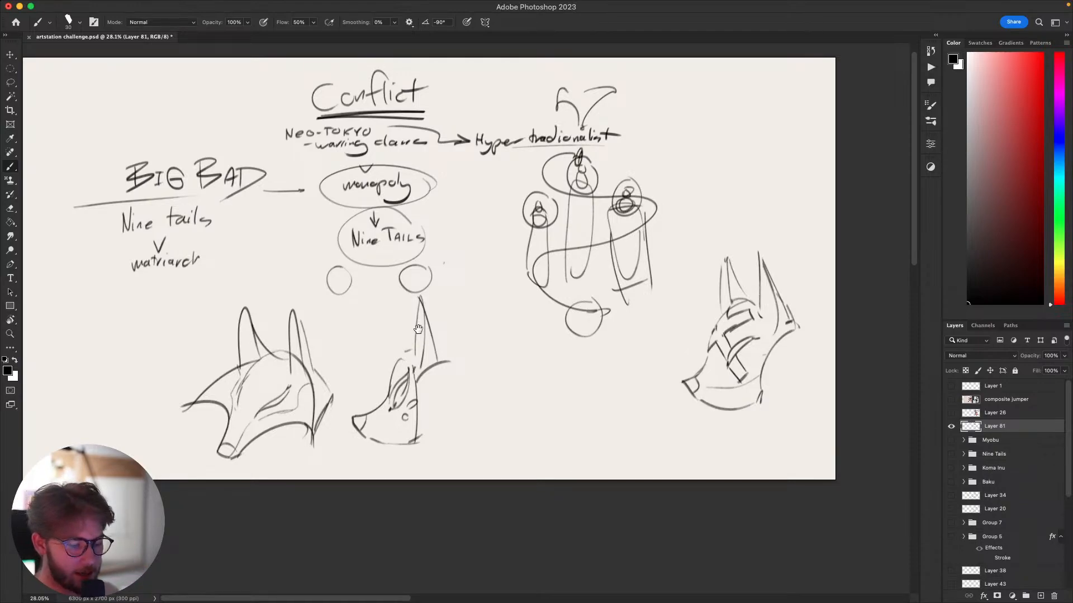
{"action": "scroll", "coordinate": [418, 329], "scroll_direction": "down", "scroll_amount": 1}
{"action": "scroll", "coordinate": [418, 329], "scroll_direction": "left", "scroll_amount": 3}
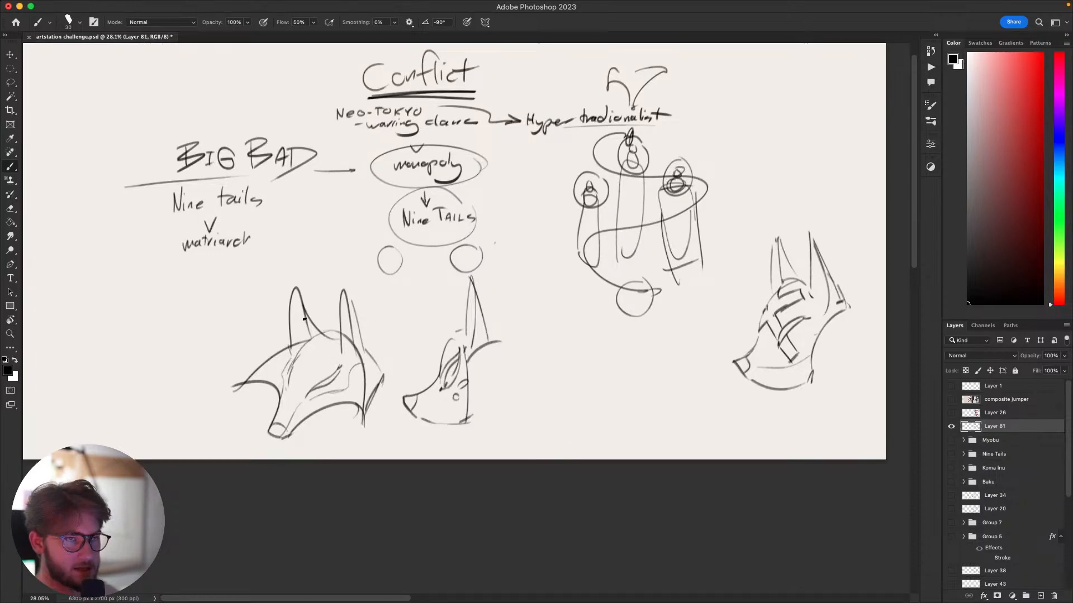
{"action": "left_click_drag", "start_coordinate": [340, 343], "coordinate": [327, 350]}
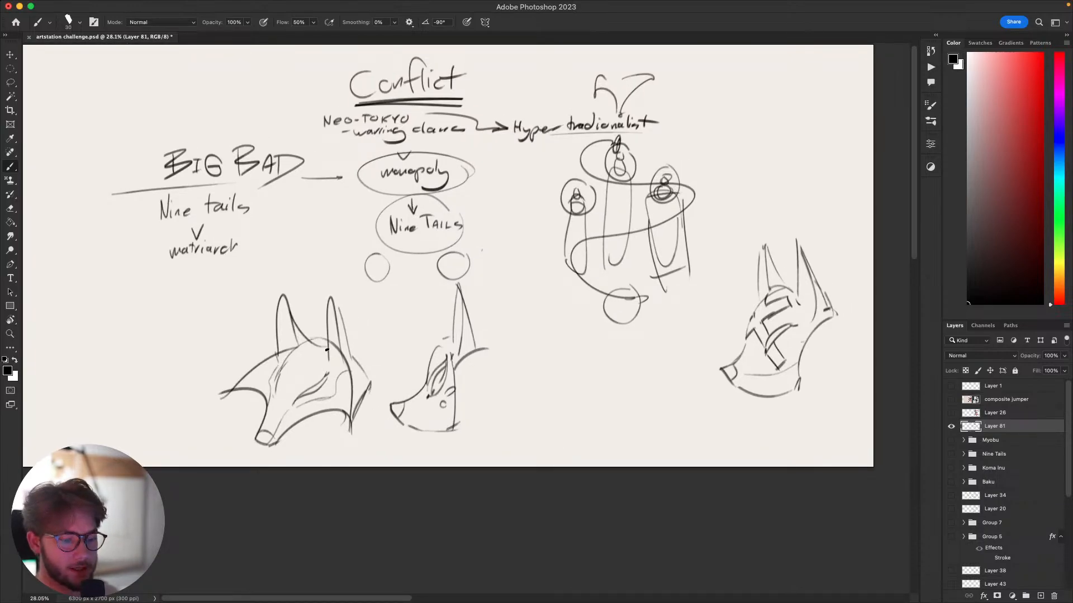
{"action": "left_click_drag", "start_coordinate": [449, 367], "coordinate": [451, 356]}
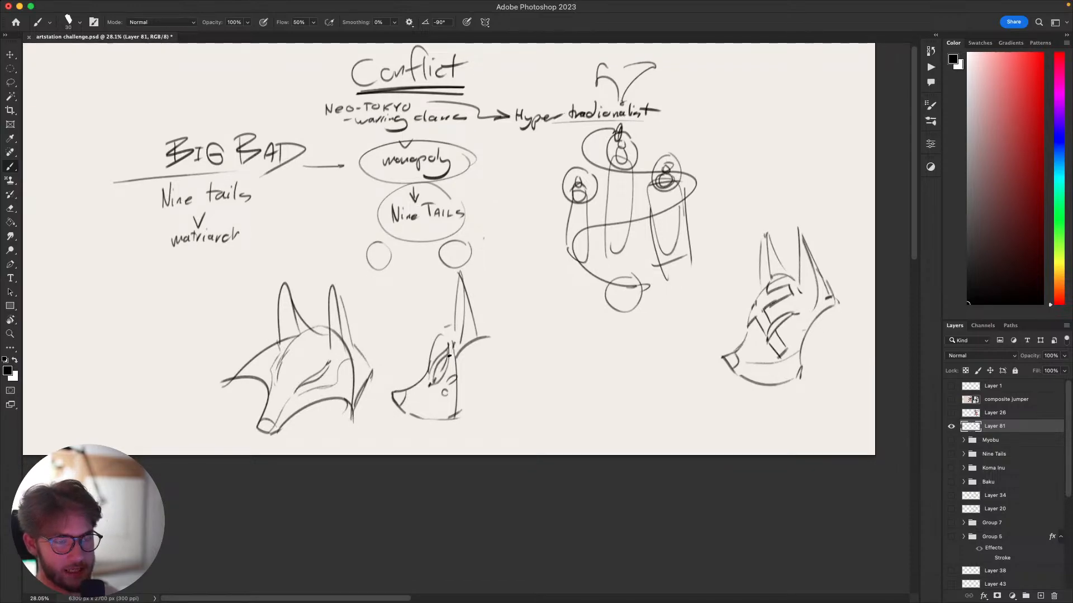
{"action": "left_click_drag", "start_coordinate": [630, 354], "coordinate": [591, 385]}
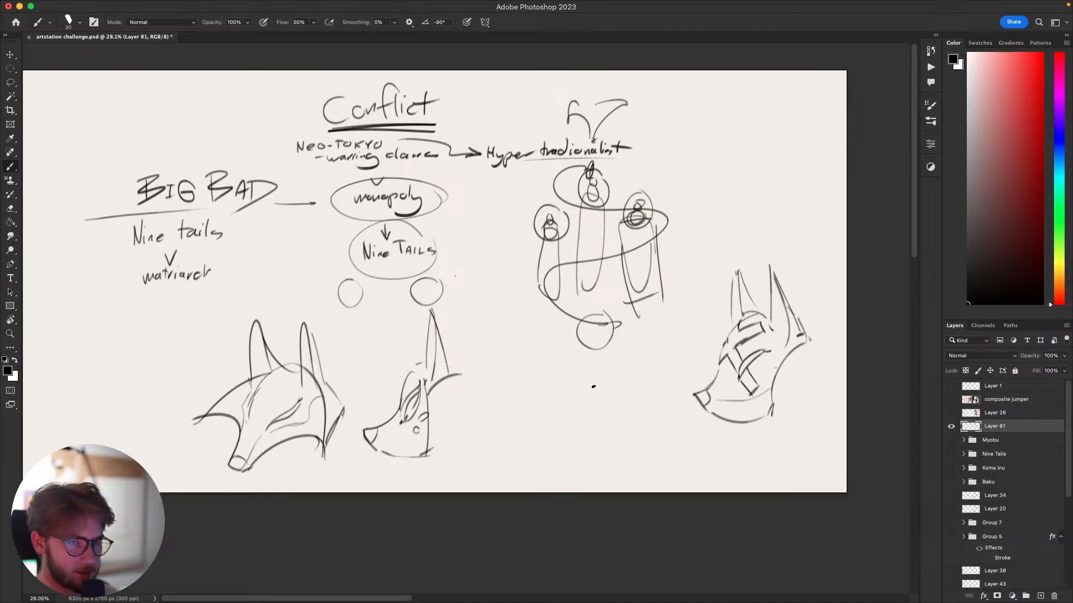
{"action": "left_click_drag", "start_coordinate": [593, 387], "coordinate": [557, 403]}
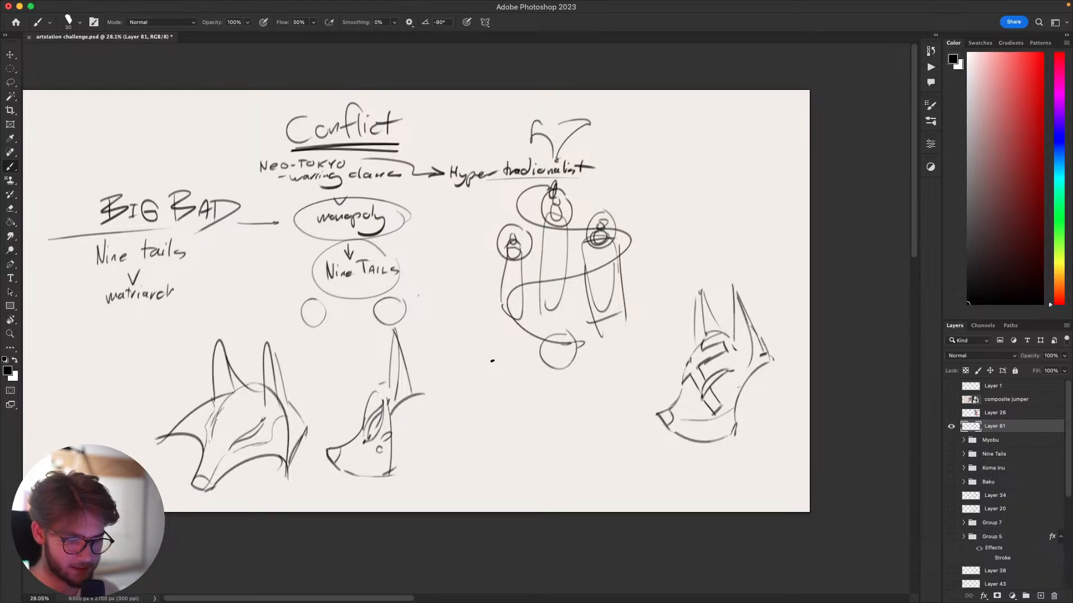
{"action": "mouse_move", "coordinate": [740, 394]}
{"action": "left_mouse_down"}
{"action": "mouse_move", "coordinate": [775, 356]}
{"action": "mouse_move", "coordinate": [738, 431]}
{"action": "left_mouse_up"}
{"action": "key", "text": "super+z"}
{"action": "left_click_drag", "start_coordinate": [746, 391], "coordinate": [753, 353]}
{"action": "key", "text": "super+z"}
{"action": "mouse_move", "coordinate": [737, 416]}
{"action": "left_mouse_down"}
{"action": "mouse_move", "coordinate": [734, 354]}
{"action": "mouse_move", "coordinate": [733, 424]}
{"action": "mouse_move", "coordinate": [712, 367]}
{"action": "left_mouse_up"}
{"action": "key", "text": "super+z"}
{"action": "key", "text": "super+z"}
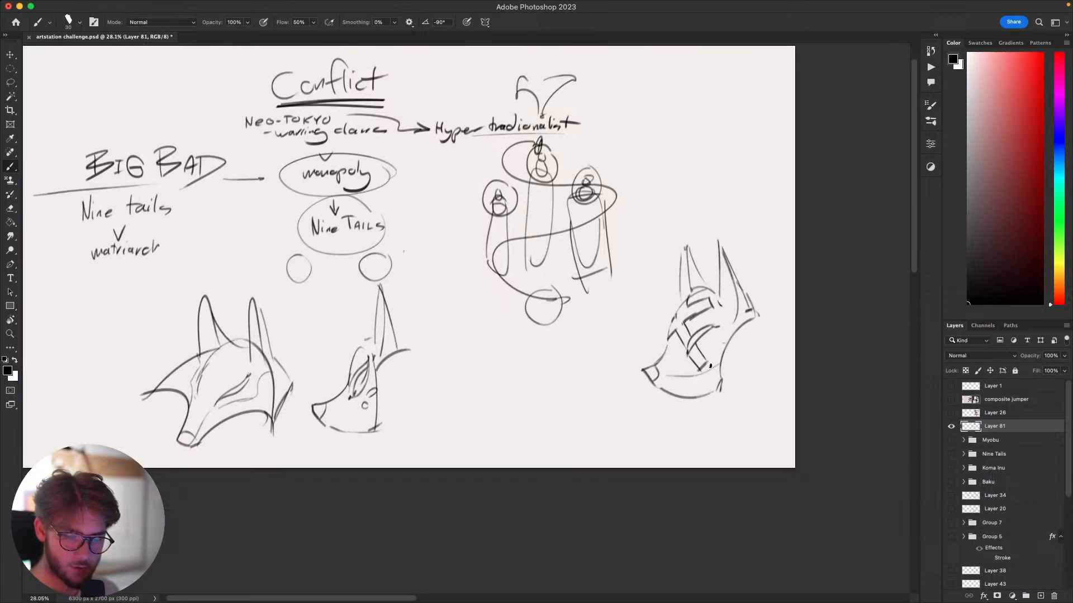
Select and delete the crossing bandage strips over the newest fox mask's forehead and around its eye.
{"action": "mouse_move", "coordinate": [754, 432]}
{"action": "left_mouse_down"}
{"action": "mouse_move", "coordinate": [812, 484]}
{"action": "mouse_move", "coordinate": [835, 436]}
{"action": "mouse_move", "coordinate": [842, 382]}
{"action": "mouse_move", "coordinate": [790, 371]}
{"action": "mouse_move", "coordinate": [639, 433]}
{"action": "mouse_move", "coordinate": [659, 402]}
{"action": "mouse_move", "coordinate": [823, 337]}
{"action": "mouse_move", "coordinate": [814, 433]}
{"action": "mouse_move", "coordinate": [664, 488]}
{"action": "left_mouse_up"}
{"action": "key", "text": "l"}
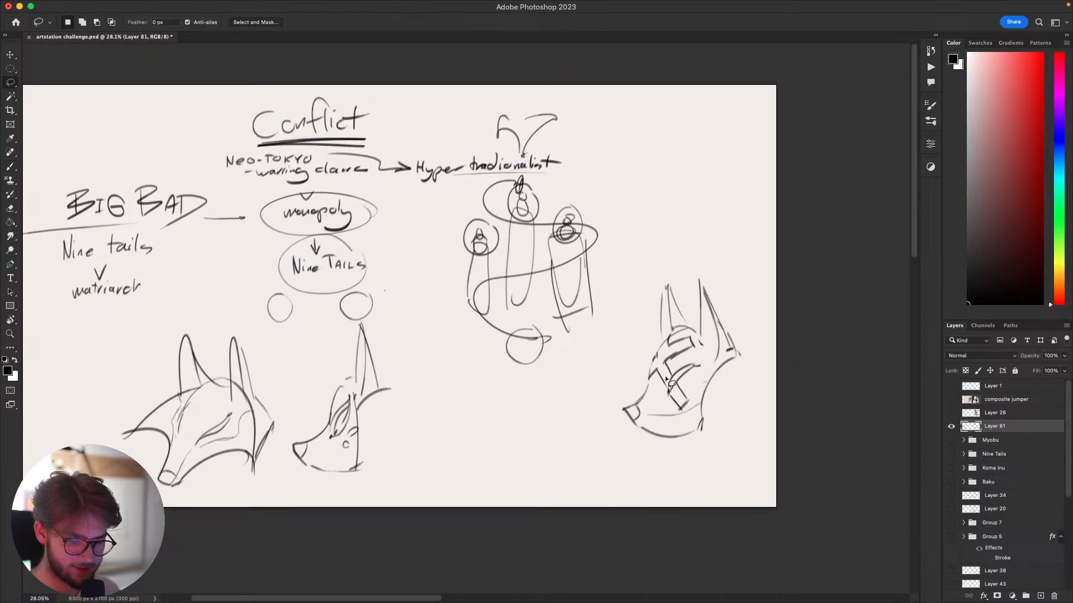
{"action": "left_click_drag", "start_coordinate": [659, 395], "coordinate": [649, 379]}
{"action": "mouse_move", "coordinate": [673, 341]}
{"action": "left_mouse_down"}
{"action": "mouse_move", "coordinate": [693, 364]}
{"action": "mouse_move", "coordinate": [673, 374]}
{"action": "left_mouse_up"}
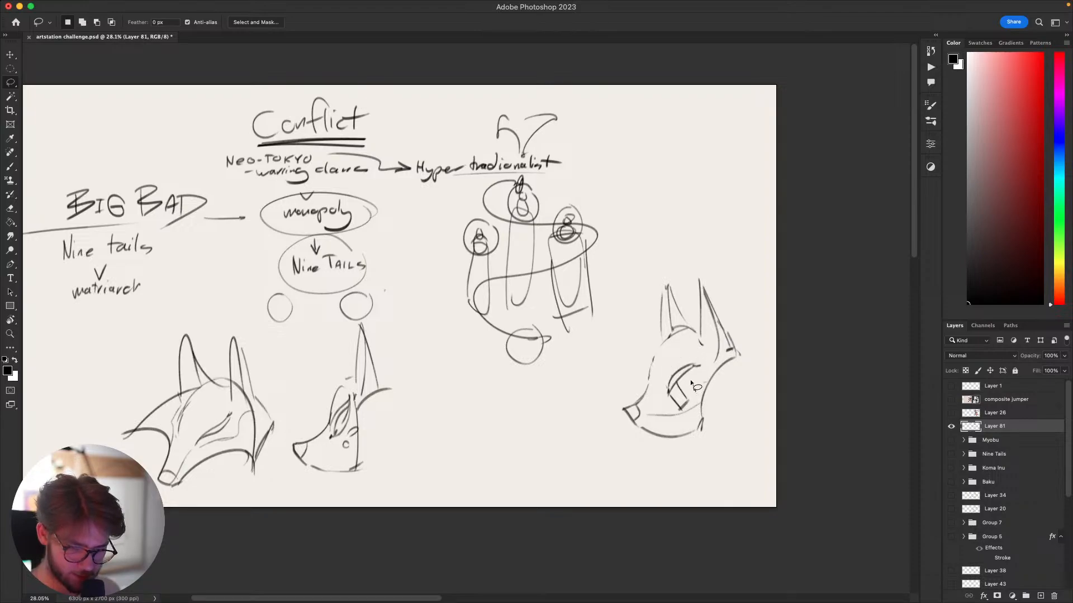
Fill the newest mask's face with ornamental swirls and curls across the muzzle, cheek and forehead, leaving the slanted eye.
{"action": "key", "text": "b"}
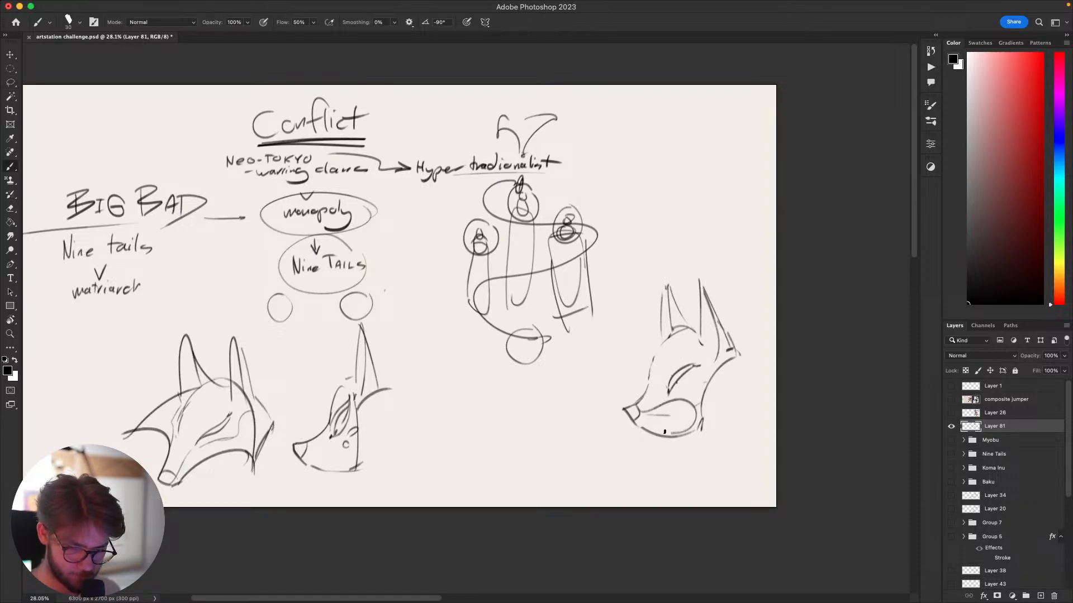
{"action": "mouse_move", "coordinate": [648, 416]}
{"action": "left_mouse_down"}
{"action": "mouse_move", "coordinate": [693, 433]}
{"action": "mouse_move", "coordinate": [674, 425]}
{"action": "mouse_move", "coordinate": [696, 418]}
{"action": "mouse_move", "coordinate": [651, 430]}
{"action": "mouse_move", "coordinate": [658, 421]}
{"action": "mouse_move", "coordinate": [646, 411]}
{"action": "mouse_move", "coordinate": [689, 383]}
{"action": "mouse_move", "coordinate": [674, 390]}
{"action": "mouse_move", "coordinate": [703, 393]}
{"action": "mouse_move", "coordinate": [687, 404]}
{"action": "mouse_move", "coordinate": [700, 405]}
{"action": "mouse_move", "coordinate": [706, 382]}
{"action": "mouse_move", "coordinate": [641, 402]}
{"action": "mouse_move", "coordinate": [701, 354]}
{"action": "mouse_move", "coordinate": [708, 373]}
{"action": "mouse_move", "coordinate": [650, 400]}
{"action": "mouse_move", "coordinate": [669, 345]}
{"action": "mouse_move", "coordinate": [690, 332]}
{"action": "mouse_move", "coordinate": [653, 358]}
{"action": "mouse_move", "coordinate": [738, 351]}
{"action": "left_mouse_up"}
{"action": "key", "text": "super+z"}
{"action": "key", "text": "super+z"}
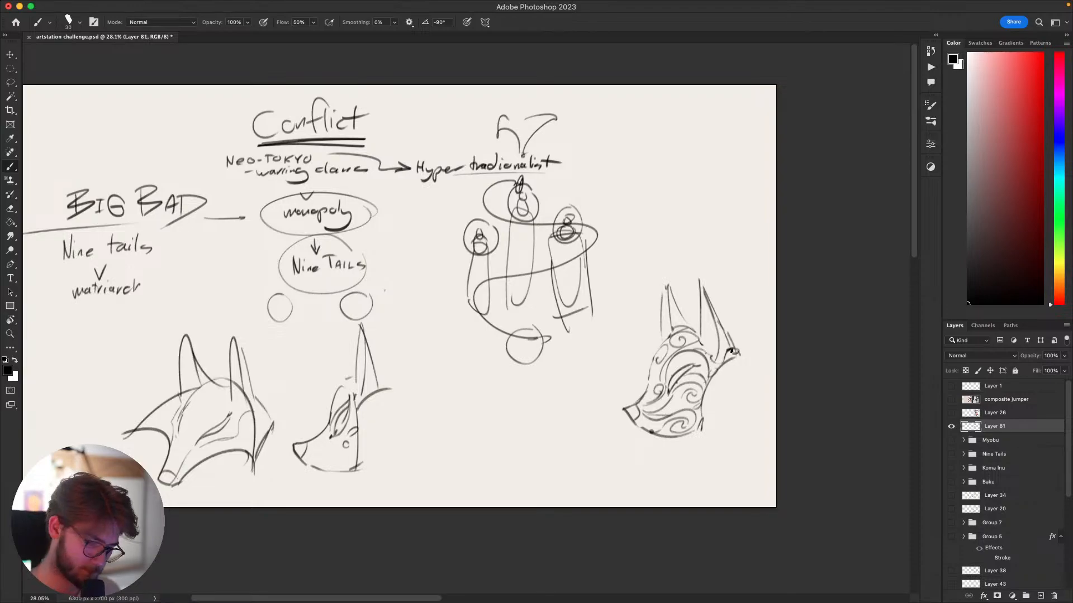
Clean up the swirl-patterned mask's lower edge and redraw the jaw line as one long shallow curve.
{"action": "left_click_drag", "start_coordinate": [713, 410], "coordinate": [641, 354]}
{"action": "key", "text": "e"}
{"action": "key", "text": "b"}
{"action": "left_click_drag", "start_coordinate": [577, 377], "coordinate": [631, 380]}
{"action": "key", "text": "super+z"}
{"action": "left_click_drag", "start_coordinate": [567, 370], "coordinate": [629, 381]}
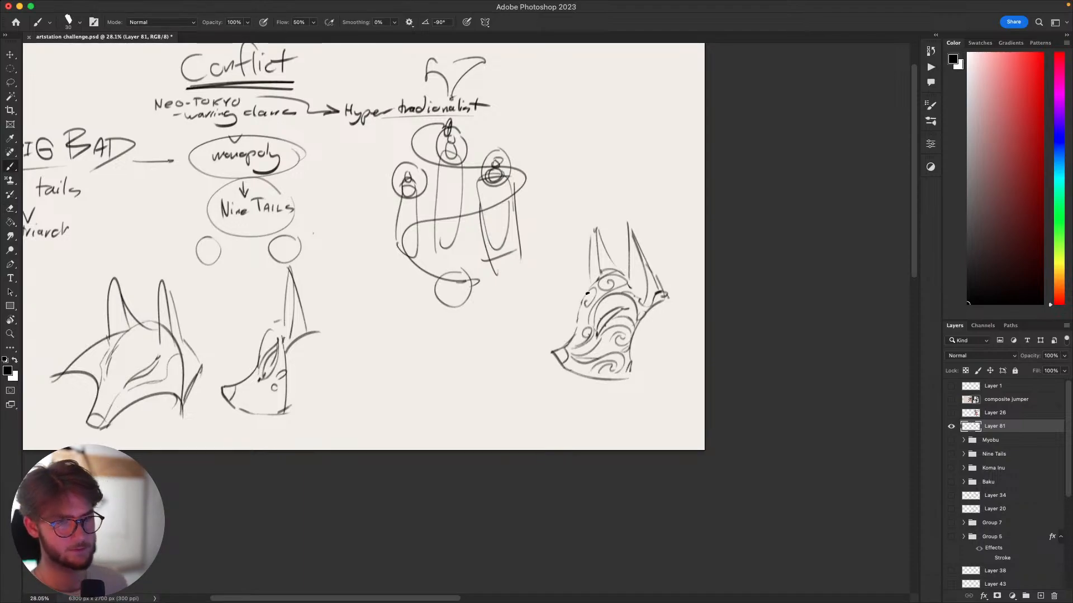
Erase the tip of the swirl-patterned mask's snout and redraw it as a small rounded nose shaded with short hatching strokes.
{"action": "scroll", "coordinate": [685, 422], "scroll_direction": "right", "scroll_amount": 2}
{"action": "key", "text": "e"}
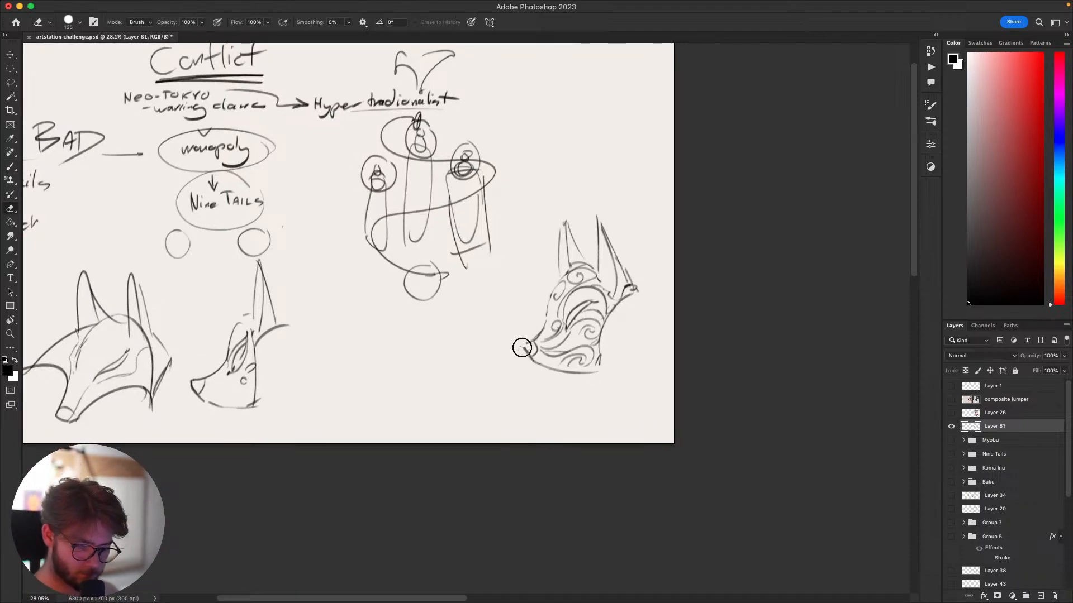
{"action": "mouse_move", "coordinate": [522, 342]}
{"action": "left_mouse_down"}
{"action": "mouse_move", "coordinate": [523, 356]}
{"action": "mouse_move", "coordinate": [558, 374]}
{"action": "left_mouse_up"}
{"action": "key", "text": "b"}
{"action": "left_click_drag", "start_coordinate": [669, 423], "coordinate": [757, 307]}
{"action": "mouse_move", "coordinate": [774, 381]}
{"action": "left_mouse_down"}
{"action": "mouse_move", "coordinate": [758, 380]}
{"action": "mouse_move", "coordinate": [705, 490]}
{"action": "left_mouse_up"}
{"action": "left_click_drag", "start_coordinate": [550, 384], "coordinate": [556, 377]}
{"action": "left_click_drag", "start_coordinate": [544, 382], "coordinate": [556, 371]}
{"action": "left_click_drag", "start_coordinate": [543, 375], "coordinate": [552, 366]}
Select the swirl-patterned mask, shrink it and move it closer to the other masks, beneath the three-figure diagram.
{"action": "left_click_drag", "start_coordinate": [505, 450], "coordinate": [482, 497]}
{"action": "mouse_move", "coordinate": [629, 449]}
{"action": "left_mouse_down"}
{"action": "mouse_move", "coordinate": [839, 389]}
{"action": "mouse_move", "coordinate": [821, 415]}
{"action": "mouse_move", "coordinate": [837, 341]}
{"action": "mouse_move", "coordinate": [782, 361]}
{"action": "mouse_move", "coordinate": [796, 361]}
{"action": "left_mouse_up"}
{"action": "key", "text": "l"}
{"action": "key", "text": "ctrl+t"}
{"action": "left_click_drag", "start_coordinate": [747, 380], "coordinate": [604, 439]}
{"action": "key", "text": "Return"}
{"action": "key", "text": "super+d"}
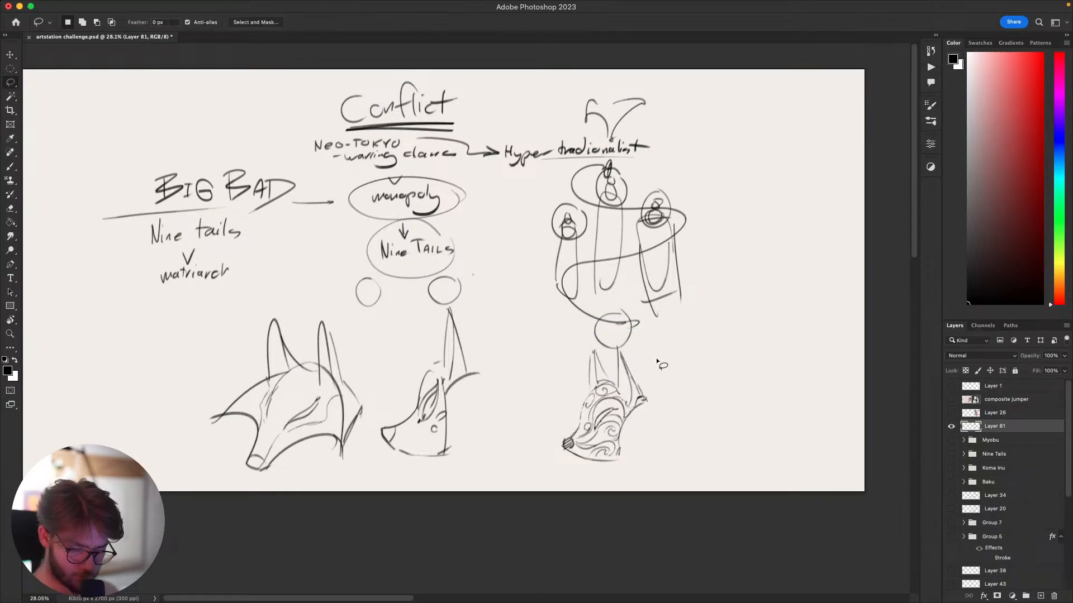
Draw a round child's face with hair tufts, a pointed horn, small eyes and a smile between the side-view and swirl-patterned masks.
{"action": "key", "text": "b"}
{"action": "left_click_drag", "start_coordinate": [571, 400], "coordinate": [604, 382]}
{"action": "mouse_move", "coordinate": [558, 365]}
{"action": "left_mouse_down"}
{"action": "mouse_move", "coordinate": [558, 430]}
{"action": "mouse_move", "coordinate": [565, 364]}
{"action": "mouse_move", "coordinate": [552, 352]}
{"action": "mouse_move", "coordinate": [561, 358]}
{"action": "mouse_move", "coordinate": [569, 337]}
{"action": "mouse_move", "coordinate": [607, 382]}
{"action": "mouse_move", "coordinate": [545, 392]}
{"action": "mouse_move", "coordinate": [577, 371]}
{"action": "mouse_move", "coordinate": [545, 375]}
{"action": "mouse_move", "coordinate": [552, 404]}
{"action": "mouse_move", "coordinate": [569, 393]}
{"action": "mouse_move", "coordinate": [558, 406]}
{"action": "mouse_move", "coordinate": [564, 362]}
{"action": "left_mouse_up"}
{"action": "key", "text": "super+z"}
{"action": "key", "text": "super+z"}
{"action": "key", "text": "super+z"}
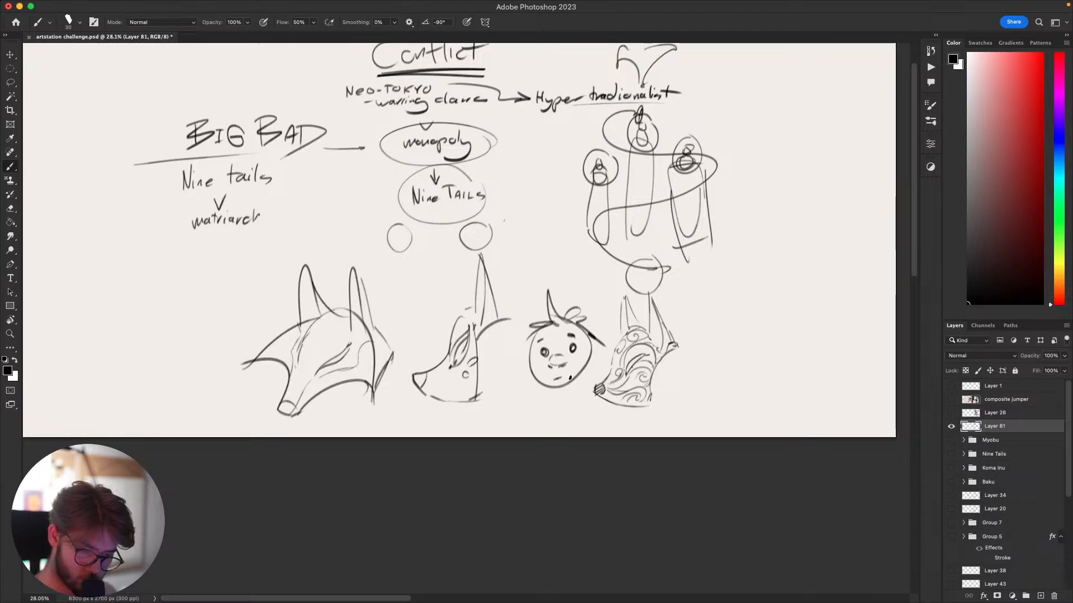
Erase the bottom of the child's face and redraw the chin with a short curved stroke beneath it.
{"action": "left_click_drag", "start_coordinate": [570, 377], "coordinate": [541, 406]}
{"action": "key", "text": "e"}
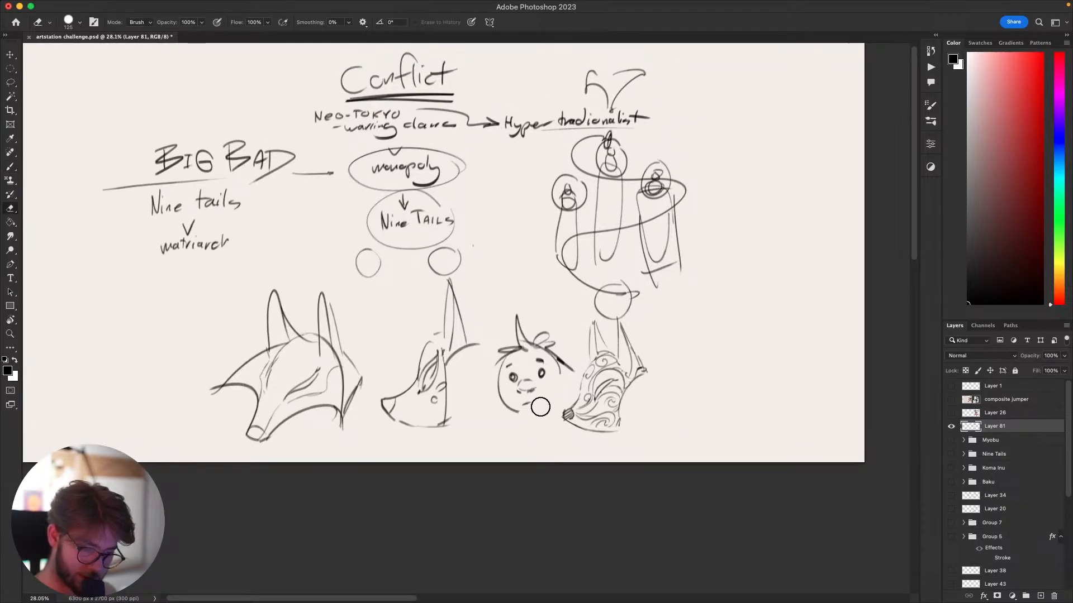
{"action": "key", "text": "b"}
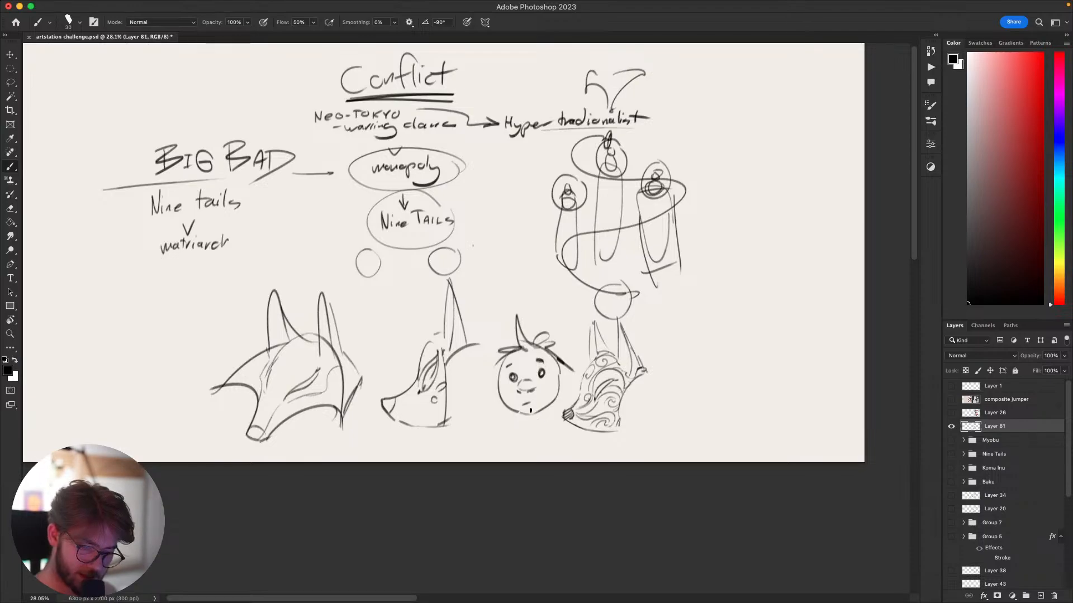
{"action": "left_click_drag", "start_coordinate": [523, 419], "coordinate": [545, 414]}
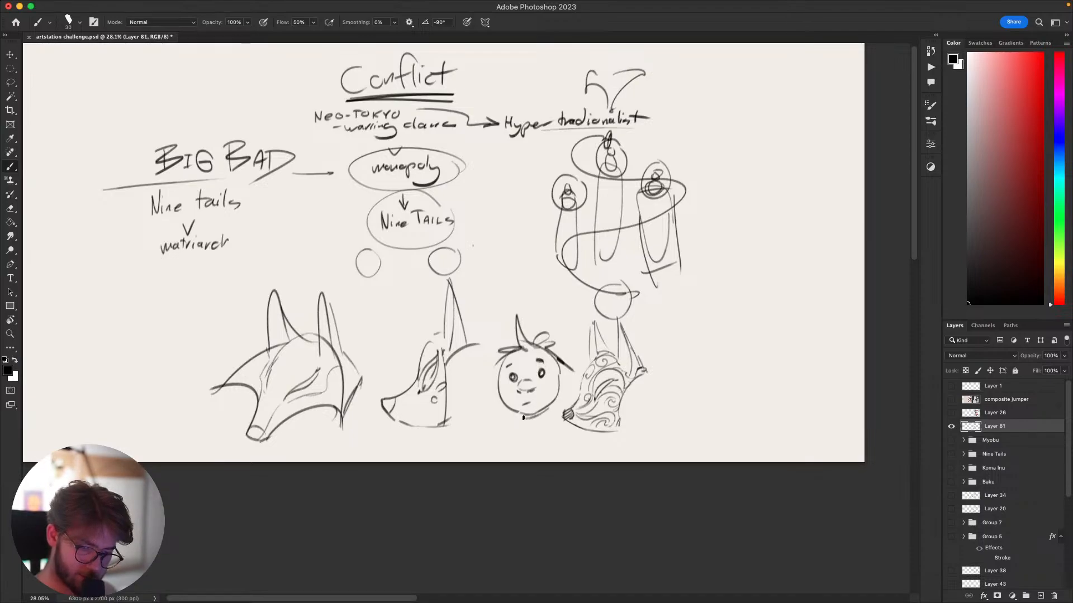
Add an angular flap along the child's face on the side nearest the swirl-patterned mask, keeping the other side plain.
{"action": "scroll", "coordinate": [543, 252], "scroll_direction": "down", "scroll_amount": 3}
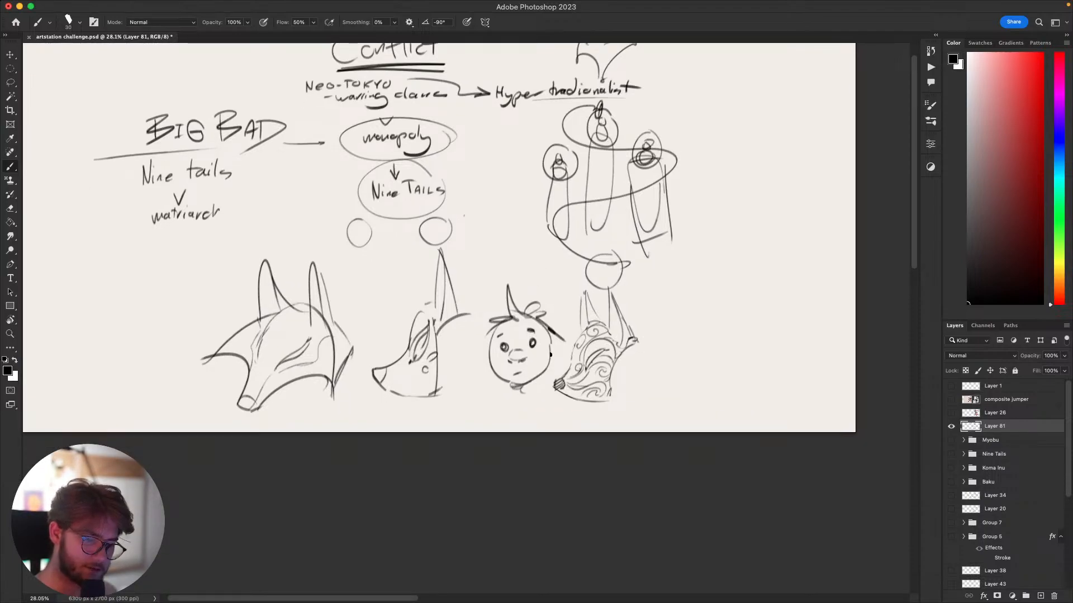
{"action": "left_click_drag", "start_coordinate": [559, 337], "coordinate": [551, 367]}
{"action": "left_click_drag", "start_coordinate": [495, 332], "coordinate": [490, 374]}
{"action": "key", "text": "super+z"}
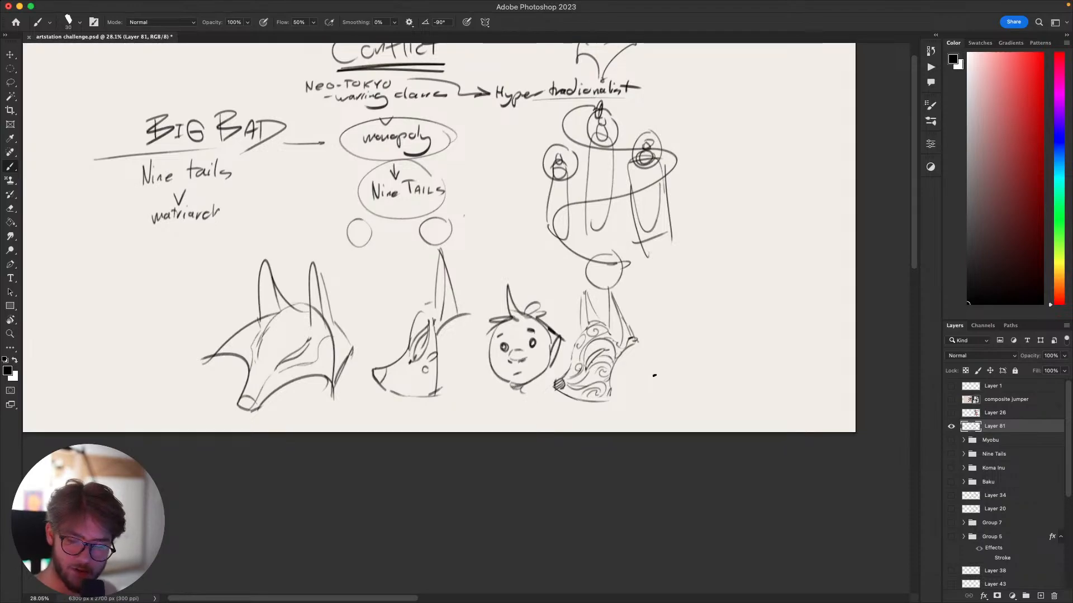
Review the earlier sketches on Layer 34, Layer 20 and Layer 38 one at a time, and show the Conflict notes on Layer 81 again.
{"action": "left_click", "coordinate": [951, 426]}
{"action": "scroll", "coordinate": [955, 444], "scroll_direction": "down", "scroll_amount": 3}
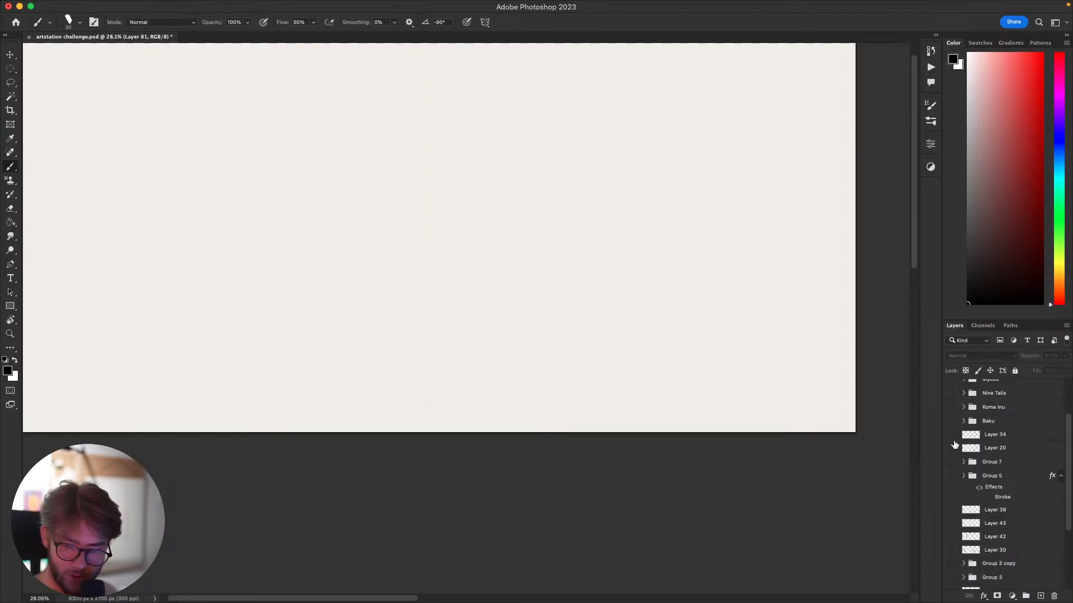
{"action": "left_click", "coordinate": [952, 434]}
{"action": "left_click", "coordinate": [952, 434]}
{"action": "left_click", "coordinate": [952, 448]}
{"action": "left_click_drag", "start_coordinate": [639, 387], "coordinate": [532, 447]}
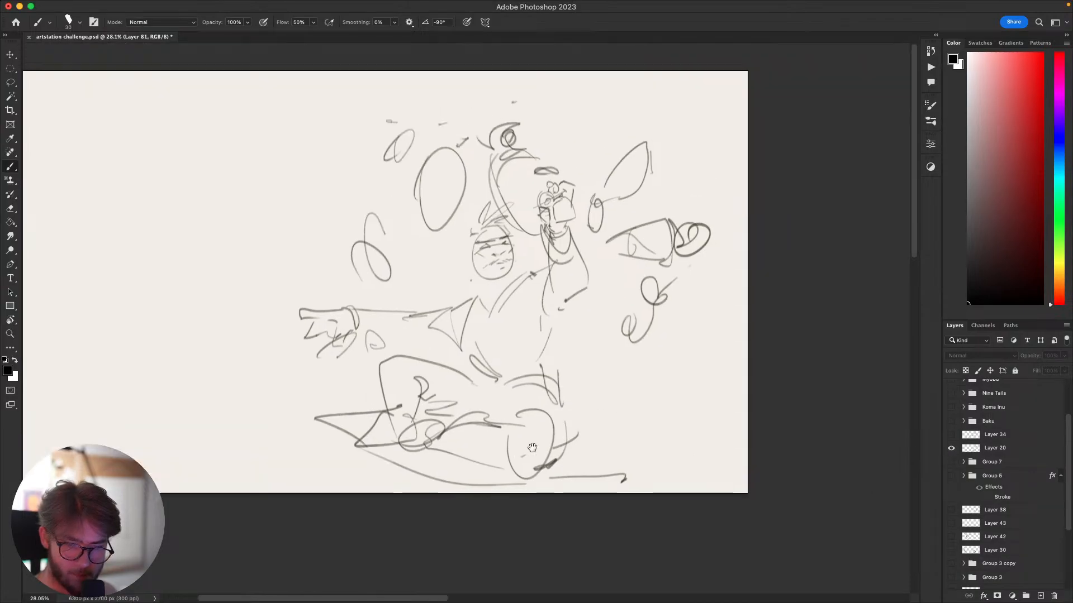
{"action": "left_click", "coordinate": [951, 448]}
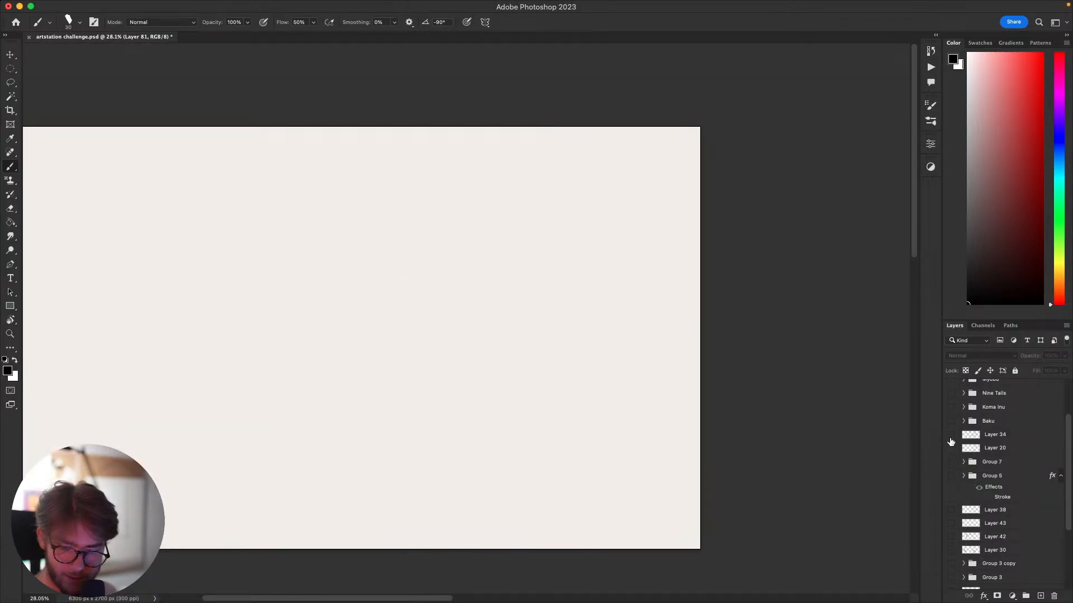
{"action": "left_click", "coordinate": [951, 435]}
{"action": "left_click", "coordinate": [952, 435]}
{"action": "left_click", "coordinate": [951, 510]}
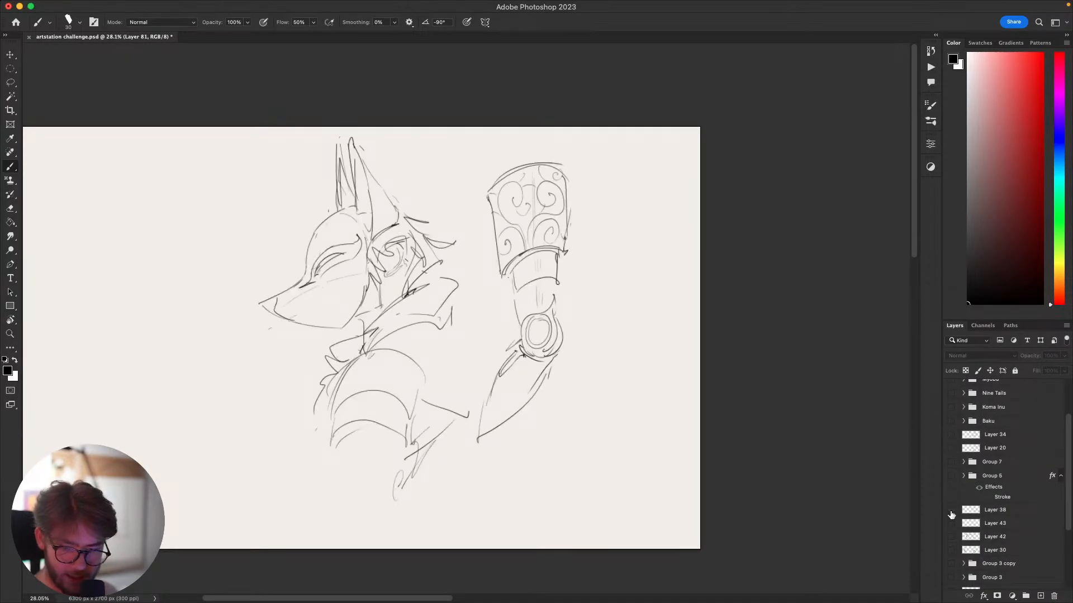
{"action": "left_click", "coordinate": [951, 512]}
{"action": "scroll", "coordinate": [950, 447], "scroll_direction": "up", "scroll_amount": 3}
{"action": "left_click", "coordinate": [951, 427]}
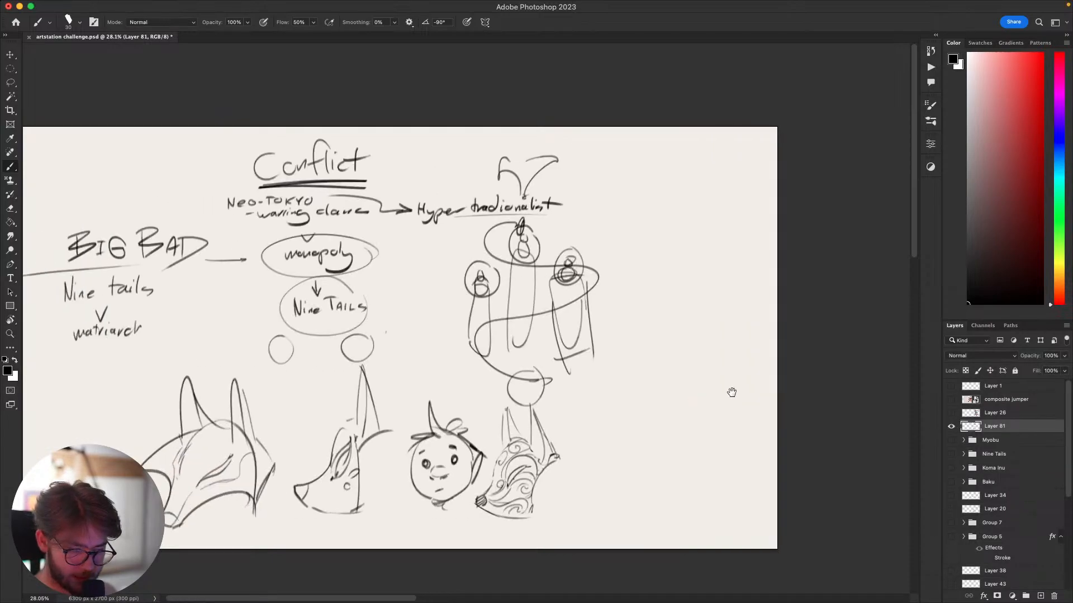
Select the two plain fox masks and the child's face together and shift them left, away from the swirl-patterned mask.
{"action": "scroll", "coordinate": [447, 308], "scroll_direction": "left", "scroll_amount": 3}
{"action": "key", "text": "l"}
{"action": "scroll", "coordinate": [594, 398], "scroll_direction": "down", "scroll_amount": 2}
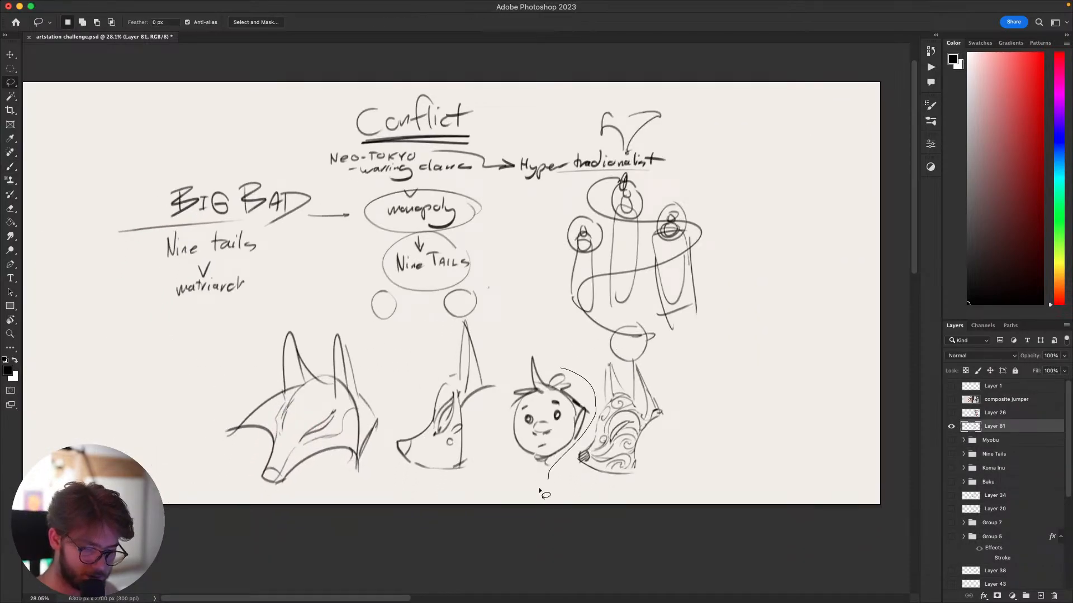
{"action": "mouse_move", "coordinate": [541, 492]}
{"action": "left_mouse_down"}
{"action": "mouse_move", "coordinate": [324, 513]}
{"action": "mouse_move", "coordinate": [223, 345]}
{"action": "mouse_move", "coordinate": [416, 342]}
{"action": "left_mouse_up"}
{"action": "left_click_drag", "start_coordinate": [551, 363], "coordinate": [591, 399]}
{"action": "key", "text": "v"}
{"action": "left_click_drag", "start_coordinate": [573, 329], "coordinate": [446, 329]}
{"action": "key", "text": "ctrl+d"}
Handwrite the label "AI" beside each of the two plain fox masks and "child" above the round face.
{"action": "key", "text": "b"}
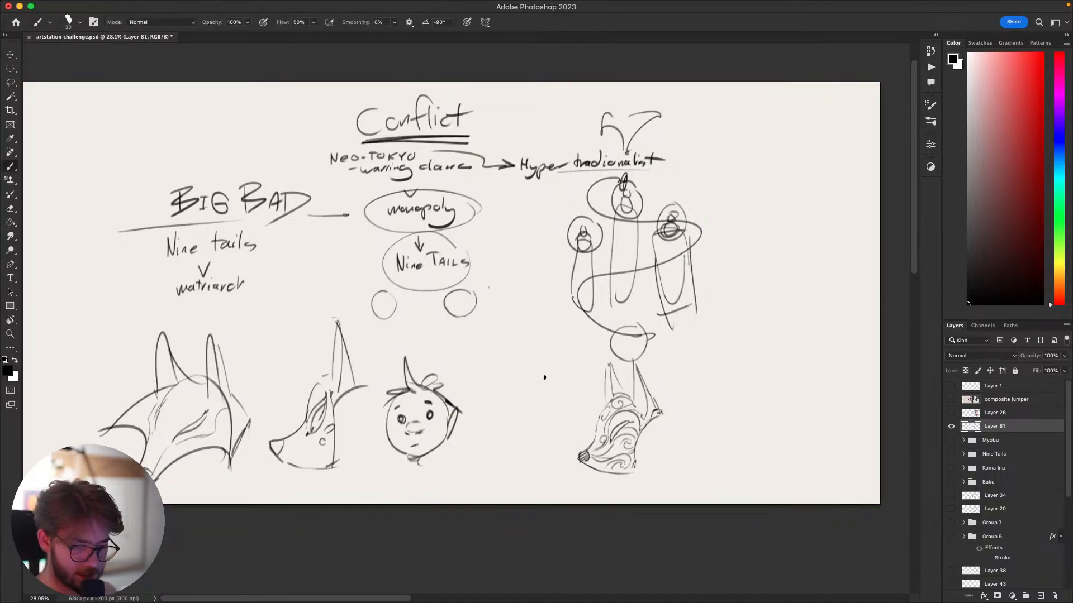
{"action": "scroll", "coordinate": [550, 378], "scroll_direction": "left", "scroll_amount": 5}
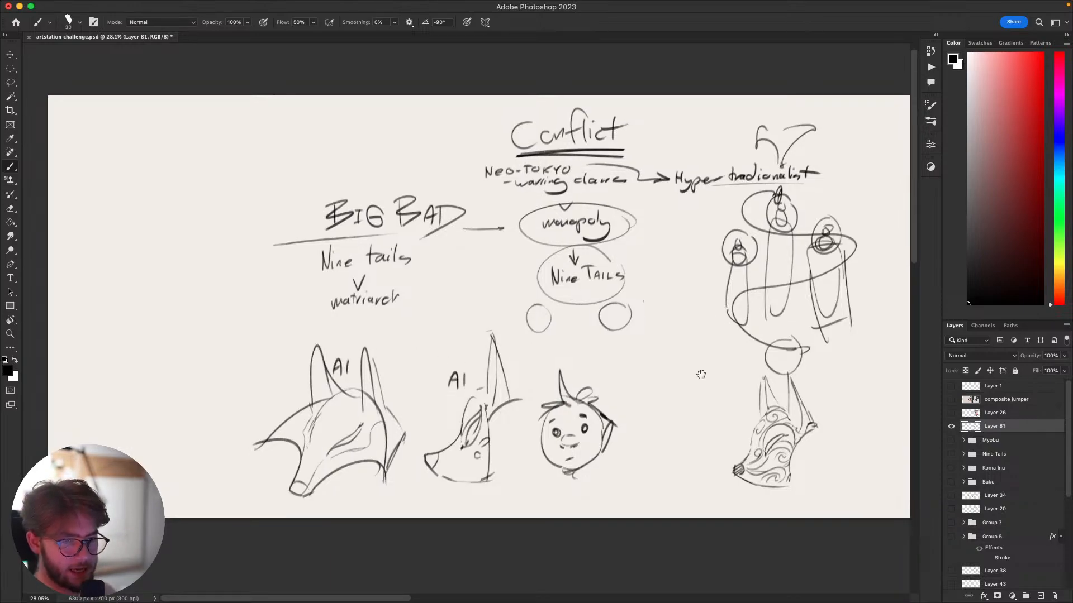
{"action": "scroll", "coordinate": [699, 374], "scroll_direction": "down", "scroll_amount": 2}
{"action": "left_click_drag", "start_coordinate": [595, 348], "coordinate": [550, 369]}
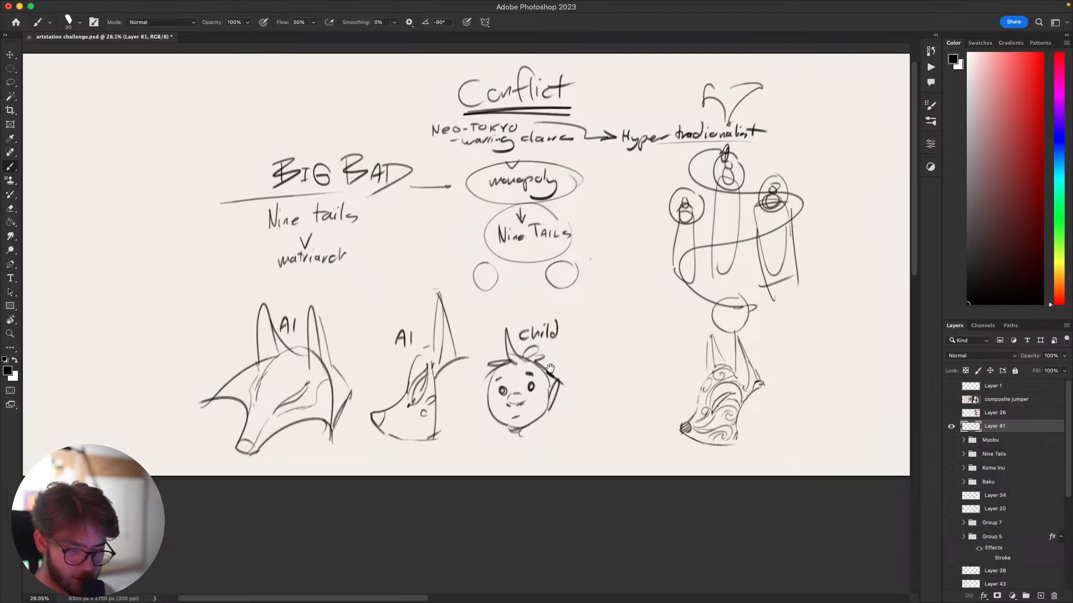
Select the swirl-patterned mask and move it left so it sits beside the child's face.
{"action": "mouse_move", "coordinate": [818, 337]}
{"action": "left_mouse_down"}
{"action": "mouse_move", "coordinate": [818, 299]}
{"action": "mouse_move", "coordinate": [690, 347]}
{"action": "mouse_move", "coordinate": [711, 351]}
{"action": "mouse_move", "coordinate": [619, 342]}
{"action": "left_mouse_up"}
{"action": "key", "text": "l"}
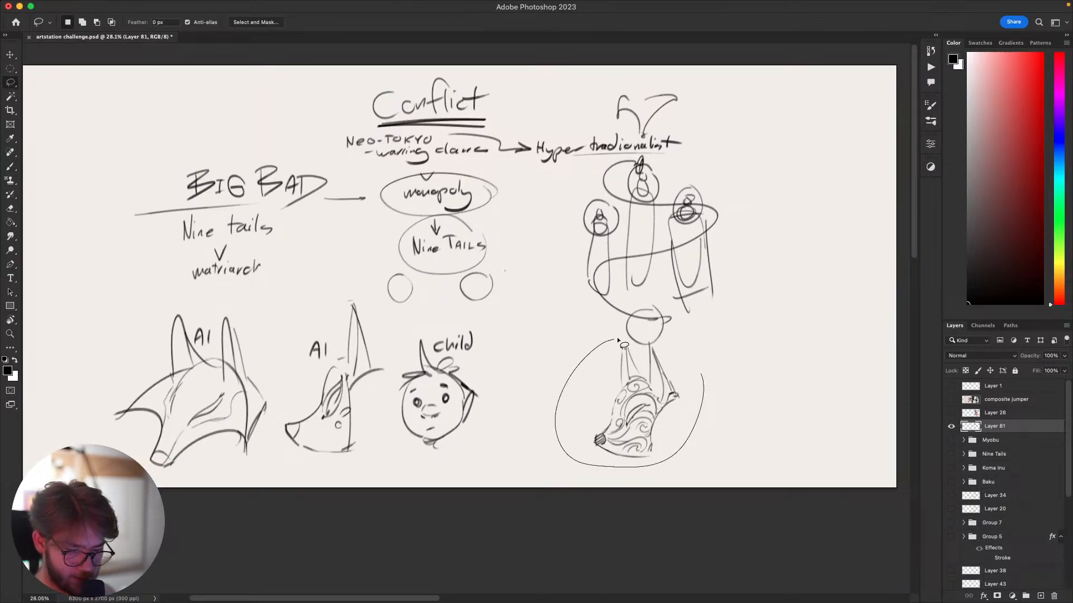
{"action": "left_click_drag", "start_coordinate": [691, 368], "coordinate": [696, 373]}
{"action": "left_click_drag", "start_coordinate": [640, 414], "coordinate": [553, 409]}
{"action": "key", "text": "super+t"}
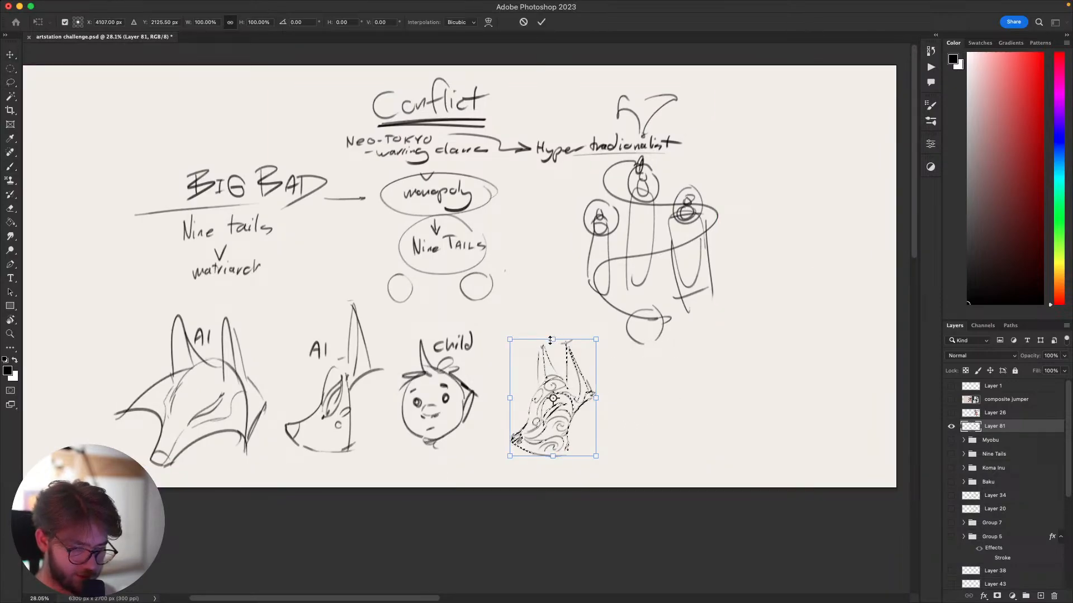
{"action": "left_click_drag", "start_coordinate": [592, 338], "coordinate": [573, 366]}
{"action": "left_click_drag", "start_coordinate": [544, 412], "coordinate": [556, 414]}
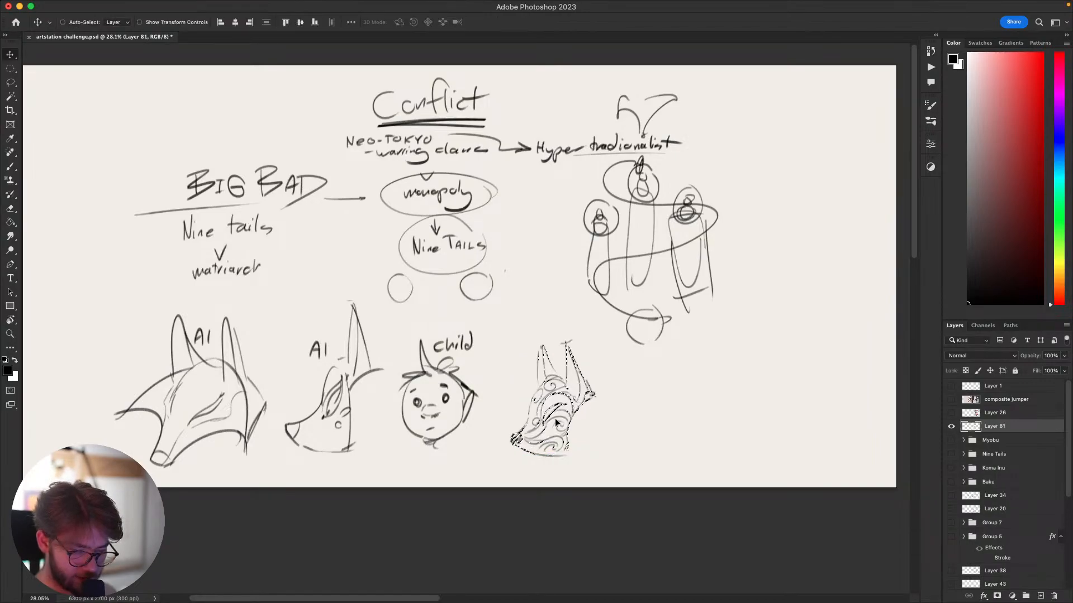
{"action": "key", "text": "Escape"}
Scale the swirl-patterned mask to 84.50% and place it closer to the child's face in the row.
{"action": "key", "text": "super+t"}
{"action": "left_click_drag", "start_coordinate": [595, 341], "coordinate": [586, 358]}
{"action": "left_click_drag", "start_coordinate": [561, 425], "coordinate": [540, 428]}
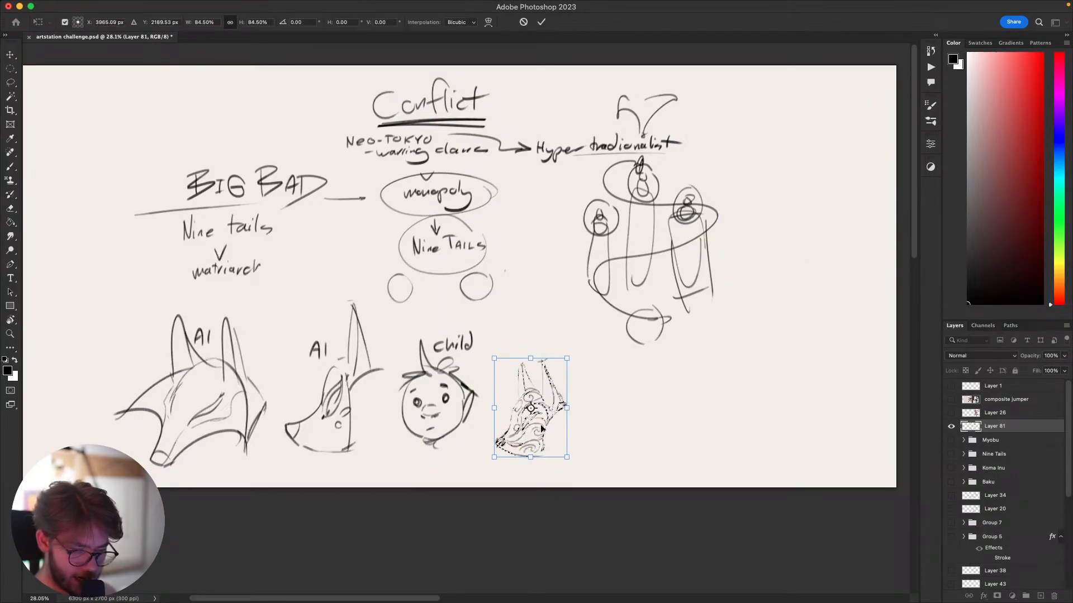
{"action": "key", "text": "Return"}
{"action": "key", "text": "super+d"}
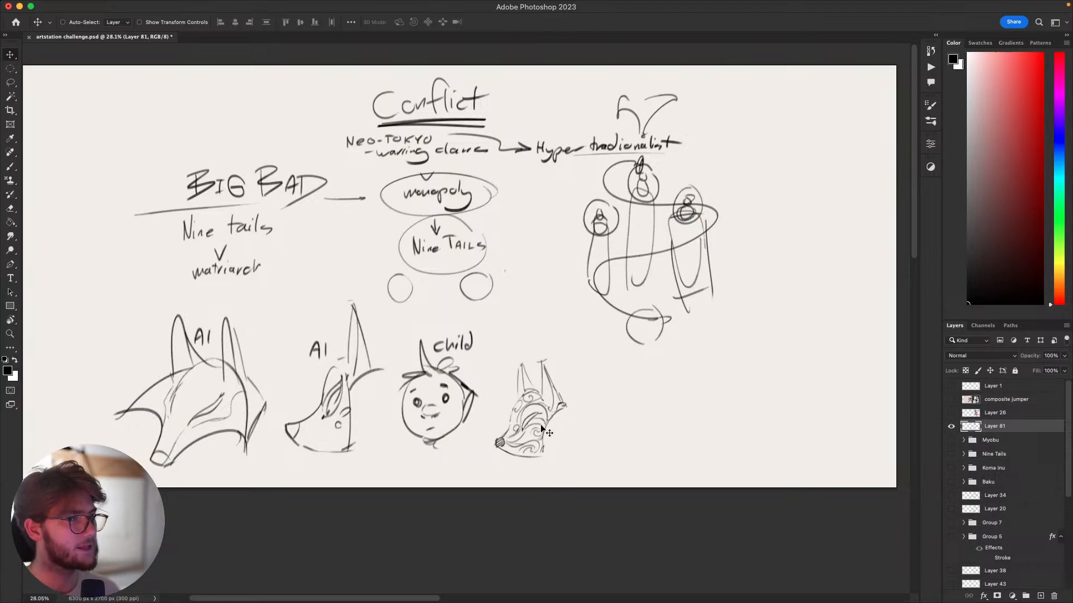
{"action": "key", "text": "b"}
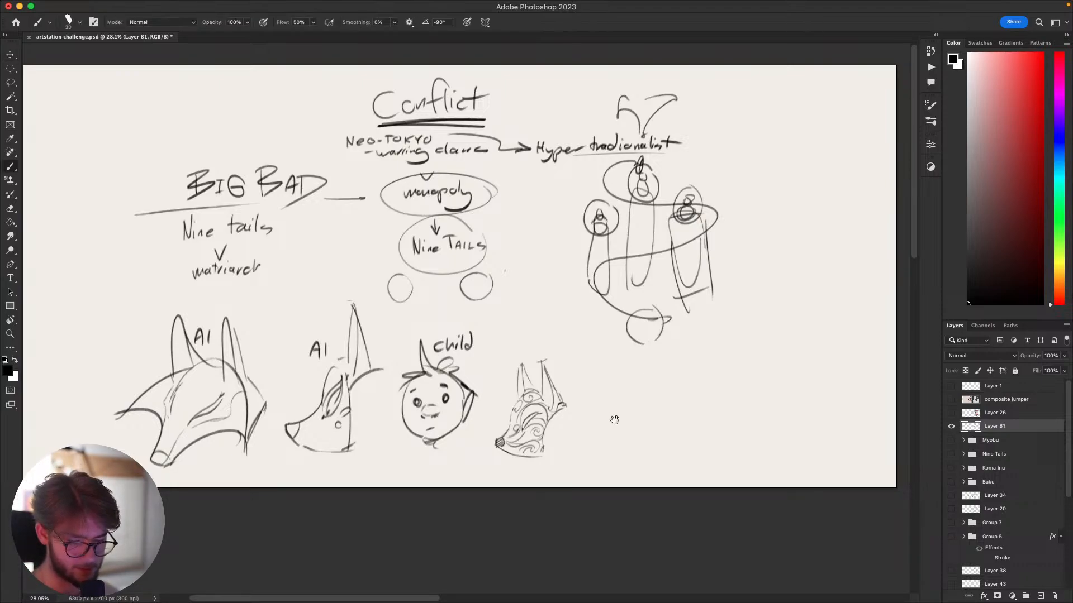
{"action": "mouse_move", "coordinate": [613, 422]}
{"action": "left_mouse_down"}
{"action": "mouse_move", "coordinate": [688, 364]}
{"action": "mouse_move", "coordinate": [639, 386]}
{"action": "mouse_move", "coordinate": [711, 381]}
{"action": "mouse_move", "coordinate": [752, 330]}
{"action": "mouse_move", "coordinate": [654, 405]}
{"action": "mouse_move", "coordinate": [697, 378]}
{"action": "mouse_move", "coordinate": [753, 310]}
{"action": "mouse_move", "coordinate": [672, 380]}
{"action": "mouse_move", "coordinate": [637, 436]}
{"action": "mouse_move", "coordinate": [663, 433]}
{"action": "mouse_move", "coordinate": [703, 382]}
{"action": "mouse_move", "coordinate": [606, 474]}
{"action": "mouse_move", "coordinate": [639, 446]}
{"action": "mouse_move", "coordinate": [648, 450]}
{"action": "mouse_move", "coordinate": [687, 402]}
{"action": "mouse_move", "coordinate": [661, 441]}
{"action": "mouse_move", "coordinate": [670, 400]}
{"action": "left_mouse_up"}
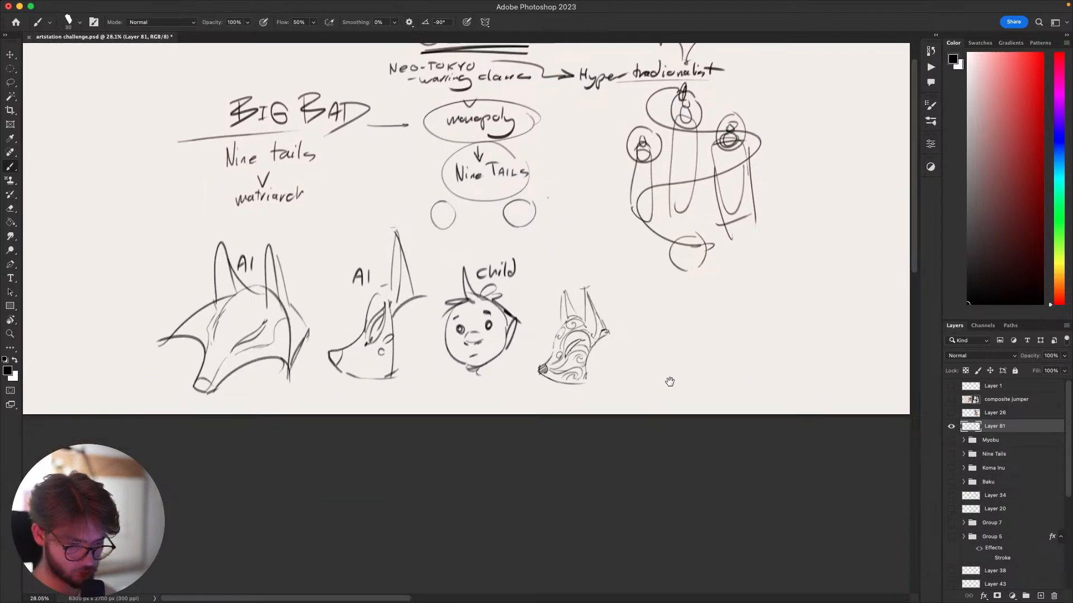
{"action": "mouse_move", "coordinate": [644, 400]}
{"action": "left_mouse_down"}
{"action": "mouse_move", "coordinate": [634, 402]}
{"action": "mouse_move", "coordinate": [645, 438]}
{"action": "mouse_move", "coordinate": [664, 409]}
{"action": "mouse_move", "coordinate": [637, 508]}
{"action": "mouse_move", "coordinate": [687, 403]}
{"action": "left_mouse_up"}
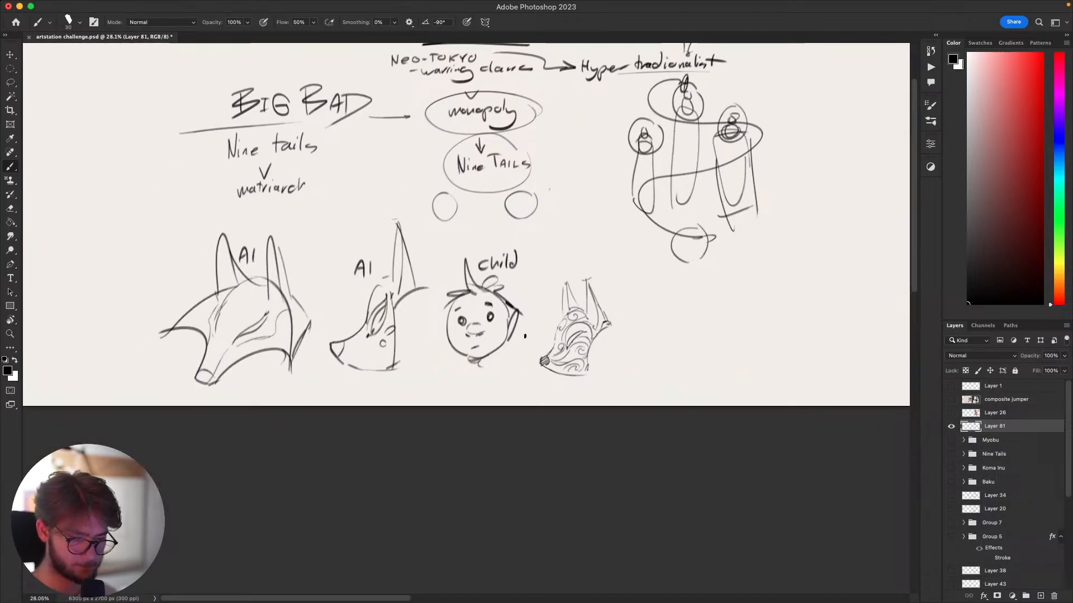
Draw an arrow from the child's face to the swirl-patterned mask and add a neck, collar and ear to the child.
{"action": "left_click_drag", "start_coordinate": [522, 337], "coordinate": [539, 340]}
{"action": "mouse_move", "coordinate": [531, 335]}
{"action": "left_mouse_down"}
{"action": "mouse_move", "coordinate": [472, 370]}
{"action": "mouse_move", "coordinate": [484, 369]}
{"action": "mouse_move", "coordinate": [467, 368]}
{"action": "mouse_move", "coordinate": [487, 366]}
{"action": "mouse_move", "coordinate": [471, 382]}
{"action": "mouse_move", "coordinate": [483, 386]}
{"action": "left_mouse_up"}
{"action": "key", "text": "super+z"}
{"action": "mouse_move", "coordinate": [456, 327]}
{"action": "left_mouse_down"}
{"action": "mouse_move", "coordinate": [464, 355]}
{"action": "mouse_move", "coordinate": [455, 345]}
{"action": "left_mouse_up"}
{"action": "left_click_drag", "start_coordinate": [535, 335], "coordinate": [498, 300]}
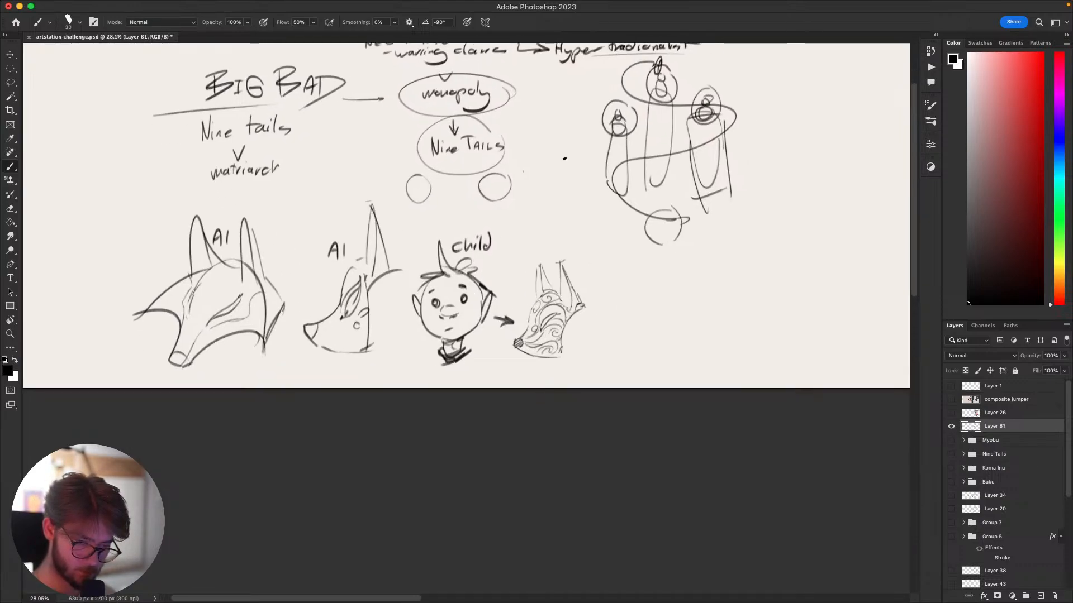
Select the whole row of fox masks and the child's face with their labels and shift it left under the story notes.
{"action": "mouse_move", "coordinate": [673, 379]}
{"action": "left_mouse_down"}
{"action": "mouse_move", "coordinate": [685, 331]}
{"action": "mouse_move", "coordinate": [680, 412]}
{"action": "left_mouse_up"}
{"action": "scroll", "coordinate": [679, 413], "scroll_direction": "up", "scroll_amount": 5}
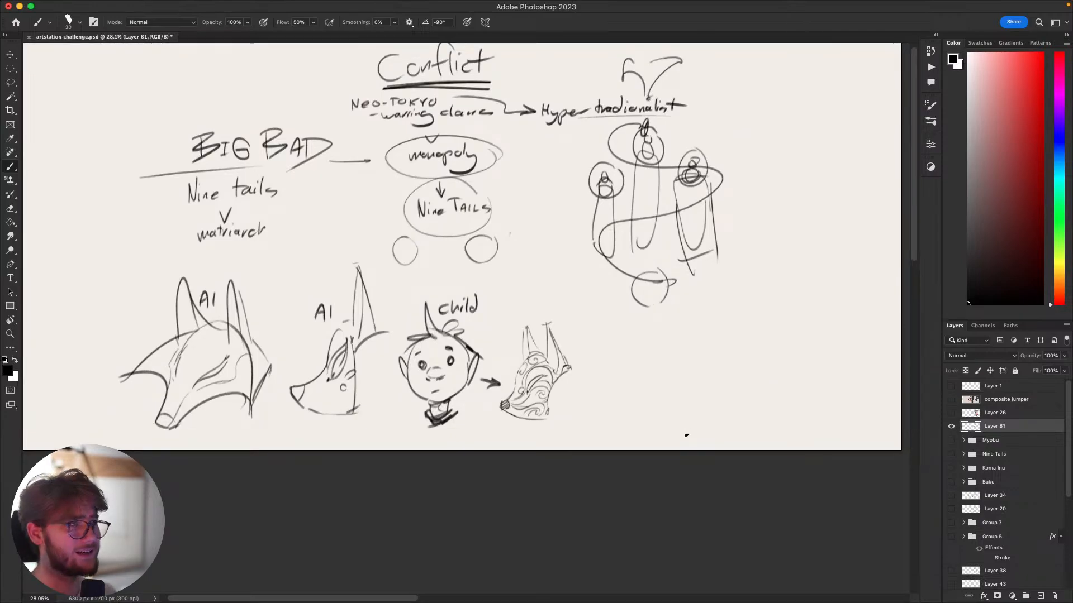
{"action": "left_click_drag", "start_coordinate": [723, 421], "coordinate": [773, 396]}
{"action": "scroll", "coordinate": [774, 395], "scroll_direction": "up", "scroll_amount": 2}
{"action": "scroll", "coordinate": [774, 395], "scroll_direction": "left", "scroll_amount": 2}
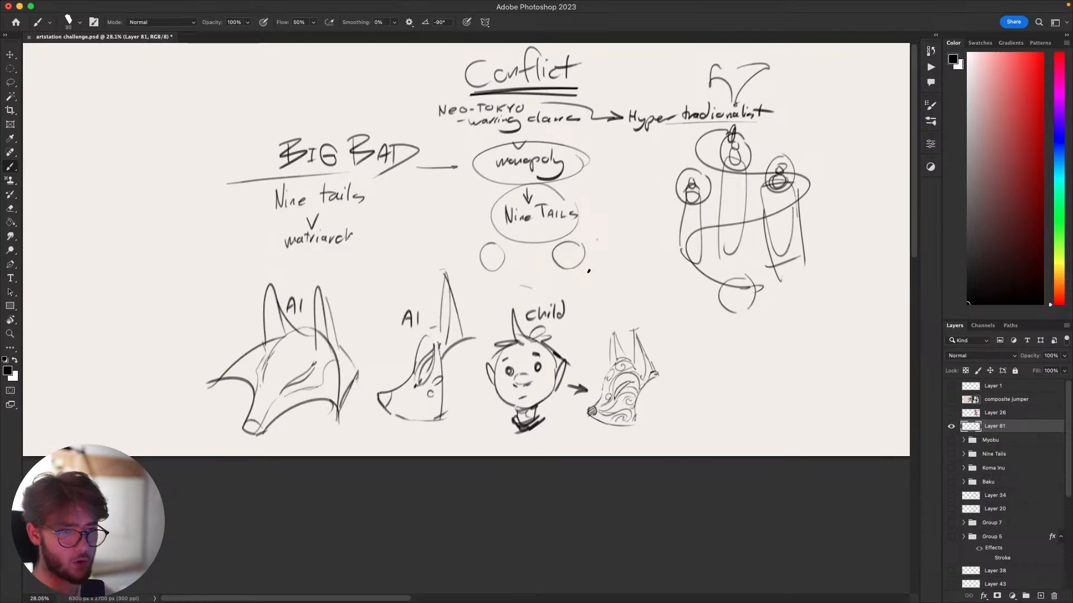
{"action": "left_click_drag", "start_coordinate": [775, 357], "coordinate": [737, 339]}
{"action": "key", "text": "l"}
{"action": "mouse_move", "coordinate": [669, 335]}
{"action": "left_mouse_down"}
{"action": "mouse_move", "coordinate": [327, 471]}
{"action": "mouse_move", "coordinate": [147, 317]}
{"action": "mouse_move", "coordinate": [237, 253]}
{"action": "mouse_move", "coordinate": [417, 241]}
{"action": "mouse_move", "coordinate": [447, 270]}
{"action": "mouse_move", "coordinate": [558, 276]}
{"action": "mouse_move", "coordinate": [694, 332]}
{"action": "left_mouse_up"}
{"action": "key", "text": "v"}
{"action": "left_click_drag", "start_coordinate": [600, 364], "coordinate": [480, 337]}
{"action": "key", "text": "super+d"}
Select the three-figure sketch beneath "Hyper tradionalist" and scale it down slightly in place.
{"action": "left_click_drag", "start_coordinate": [682, 456], "coordinate": [625, 539]}
{"action": "key", "text": "l"}
{"action": "mouse_move", "coordinate": [763, 333]}
{"action": "left_mouse_down"}
{"action": "mouse_move", "coordinate": [707, 415]}
{"action": "mouse_move", "coordinate": [607, 185]}
{"action": "mouse_move", "coordinate": [757, 319]}
{"action": "left_mouse_up"}
{"action": "key", "text": "super+t"}
{"action": "mouse_move", "coordinate": [652, 426]}
{"action": "left_mouse_down"}
{"action": "mouse_move", "coordinate": [651, 391]}
{"action": "mouse_move", "coordinate": [680, 414]}
{"action": "mouse_move", "coordinate": [782, 307]}
{"action": "left_mouse_up"}
{"action": "key", "text": "Return"}
{"action": "key", "text": "super+d"}
Sketch an oval head outline in the empty space below the three-figure sketch, apart from the row of masks.
{"action": "key", "text": "b"}
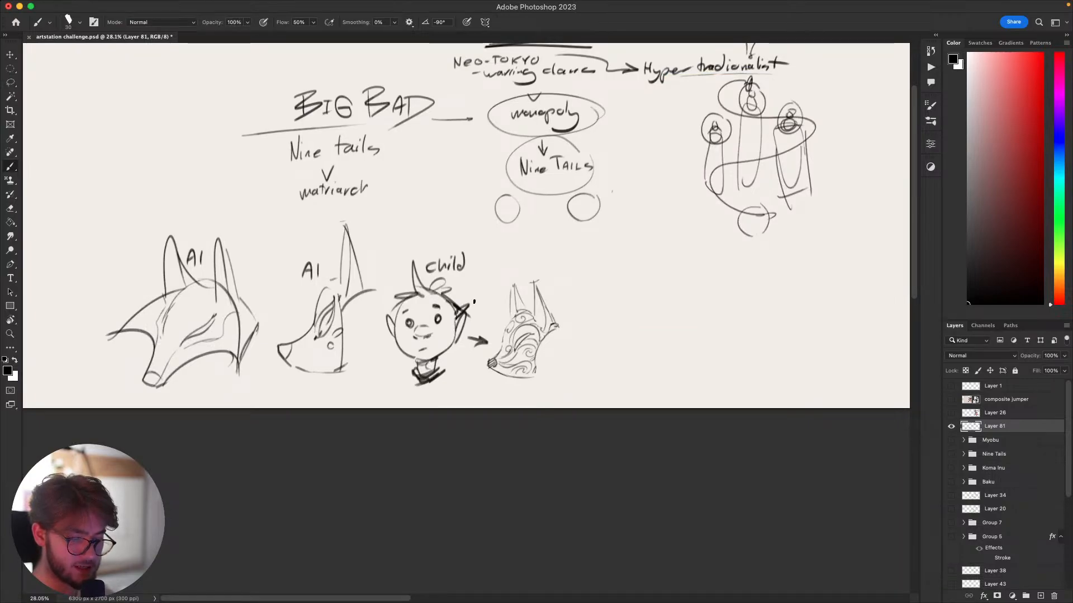
{"action": "mouse_move", "coordinate": [651, 283]}
{"action": "left_mouse_down"}
{"action": "mouse_move", "coordinate": [673, 258]}
{"action": "mouse_move", "coordinate": [653, 252]}
{"action": "left_mouse_up"}
{"action": "left_click_drag", "start_coordinate": [660, 329], "coordinate": [578, 378]}
{"action": "key", "text": "super+z"}
{"action": "mouse_move", "coordinate": [588, 293]}
{"action": "left_mouse_down"}
{"action": "mouse_move", "coordinate": [613, 338]}
{"action": "mouse_move", "coordinate": [593, 295]}
{"action": "left_mouse_up"}
{"action": "key", "text": "super+z"}
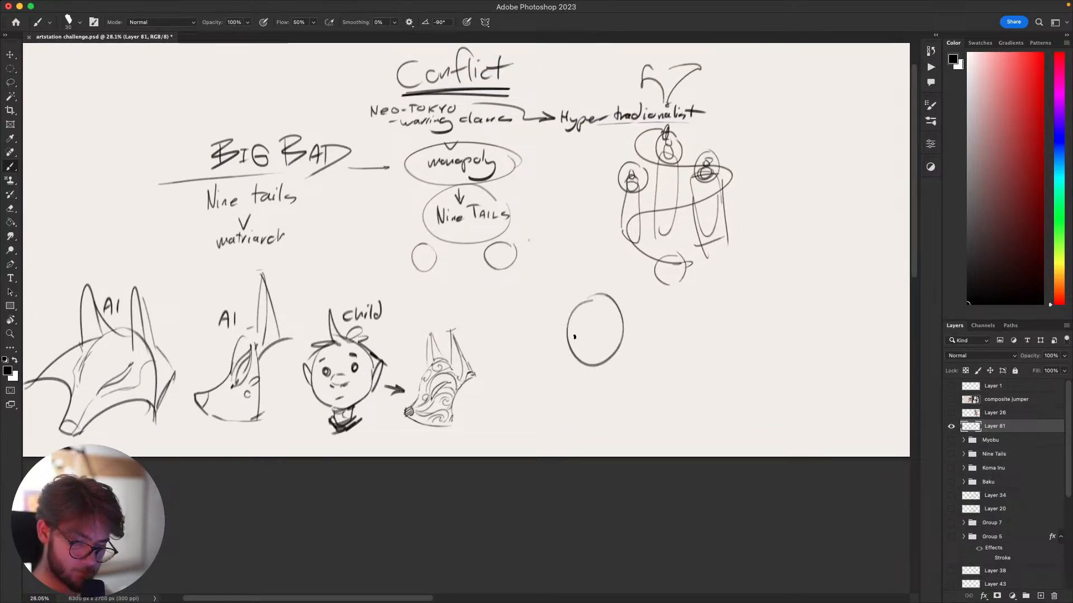
{"action": "left_click_drag", "start_coordinate": [575, 338], "coordinate": [614, 352]}
{"action": "key", "text": "super+z"}
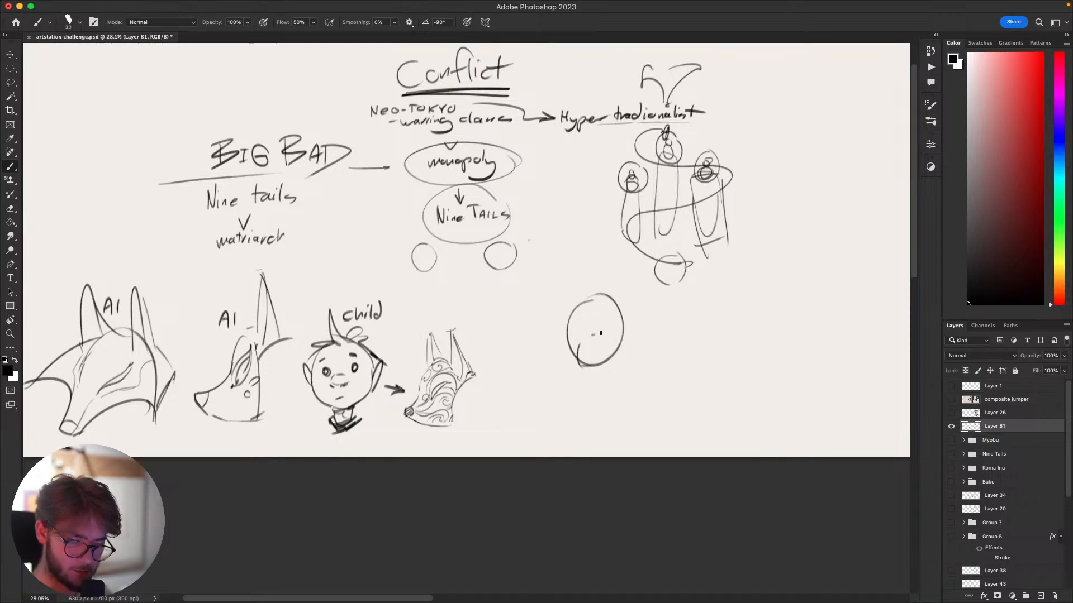
Draw slanted eyes, a brow and a narrow pointed jaw on the new oval head.
{"action": "mouse_move", "coordinate": [600, 333]}
{"action": "left_mouse_down"}
{"action": "mouse_move", "coordinate": [622, 318]}
{"action": "mouse_move", "coordinate": [579, 338]}
{"action": "mouse_move", "coordinate": [590, 341]}
{"action": "mouse_move", "coordinate": [568, 327]}
{"action": "mouse_move", "coordinate": [579, 341]}
{"action": "mouse_move", "coordinate": [610, 325]}
{"action": "mouse_move", "coordinate": [585, 344]}
{"action": "mouse_move", "coordinate": [598, 335]}
{"action": "mouse_move", "coordinate": [569, 336]}
{"action": "mouse_move", "coordinate": [564, 324]}
{"action": "mouse_move", "coordinate": [574, 338]}
{"action": "mouse_move", "coordinate": [563, 325]}
{"action": "mouse_move", "coordinate": [578, 352]}
{"action": "mouse_move", "coordinate": [598, 346]}
{"action": "mouse_move", "coordinate": [573, 347]}
{"action": "mouse_move", "coordinate": [585, 385]}
{"action": "mouse_move", "coordinate": [619, 343]}
{"action": "left_mouse_up"}
{"action": "key", "text": "super+z"}
{"action": "key", "text": "super+z"}
{"action": "key", "text": "super+z"}
{"action": "key", "text": "super+z"}
{"action": "key", "text": "super+z"}
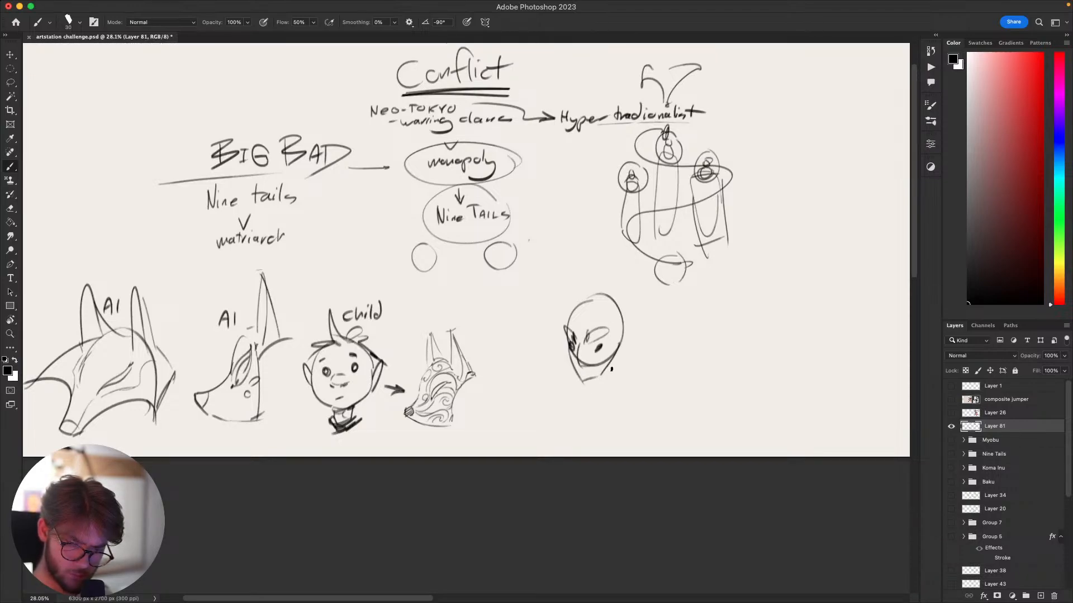
{"action": "key", "text": "super+z"}
{"action": "mouse_move", "coordinate": [582, 381]}
{"action": "left_mouse_down"}
{"action": "mouse_move", "coordinate": [593, 386]}
{"action": "mouse_move", "coordinate": [621, 346]}
{"action": "left_mouse_up"}
{"action": "left_click_drag", "start_coordinate": [623, 340], "coordinate": [617, 369]}
{"action": "left_click_drag", "start_coordinate": [642, 331], "coordinate": [630, 358]}
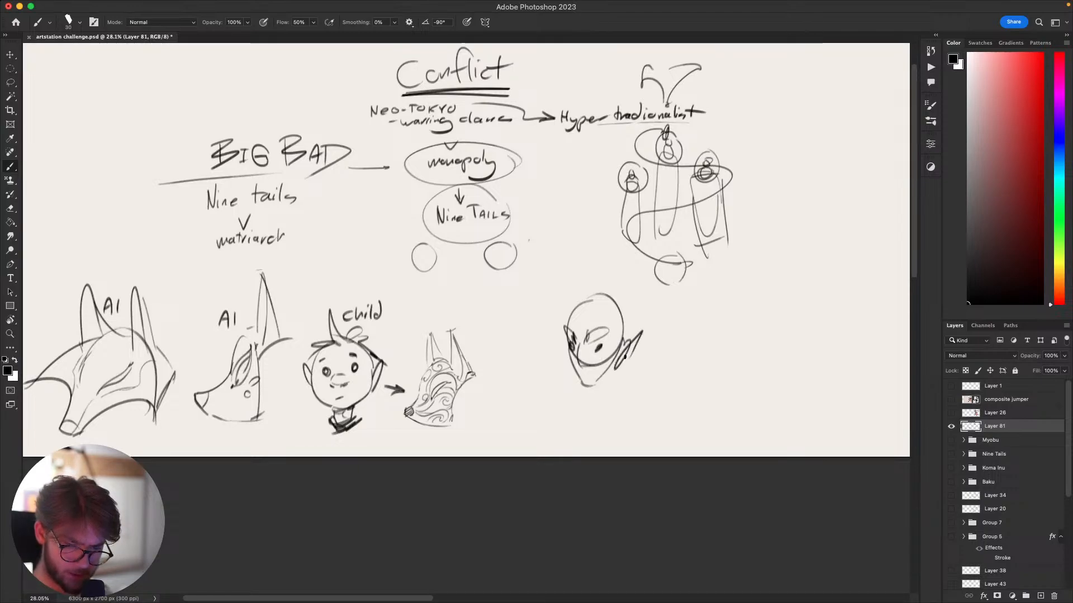
{"action": "mouse_move", "coordinate": [568, 433]}
{"action": "left_mouse_down"}
{"action": "mouse_move", "coordinate": [536, 435]}
{"action": "mouse_move", "coordinate": [545, 378]}
{"action": "left_mouse_up"}
{"action": "mouse_move", "coordinate": [599, 352]}
{"action": "left_mouse_down"}
{"action": "mouse_move", "coordinate": [592, 376]}
{"action": "mouse_move", "coordinate": [618, 390]}
{"action": "left_mouse_up"}
{"action": "key", "text": "super+z"}
{"action": "key", "text": "super+z"}
{"action": "key", "text": "super+z"}
{"action": "key", "text": "super+z"}
Draw pointed ears on both sides of the narrow face and complete its jaw line.
{"action": "mouse_move", "coordinate": [613, 335]}
{"action": "left_mouse_down"}
{"action": "mouse_move", "coordinate": [624, 324]}
{"action": "mouse_move", "coordinate": [627, 338]}
{"action": "left_mouse_up"}
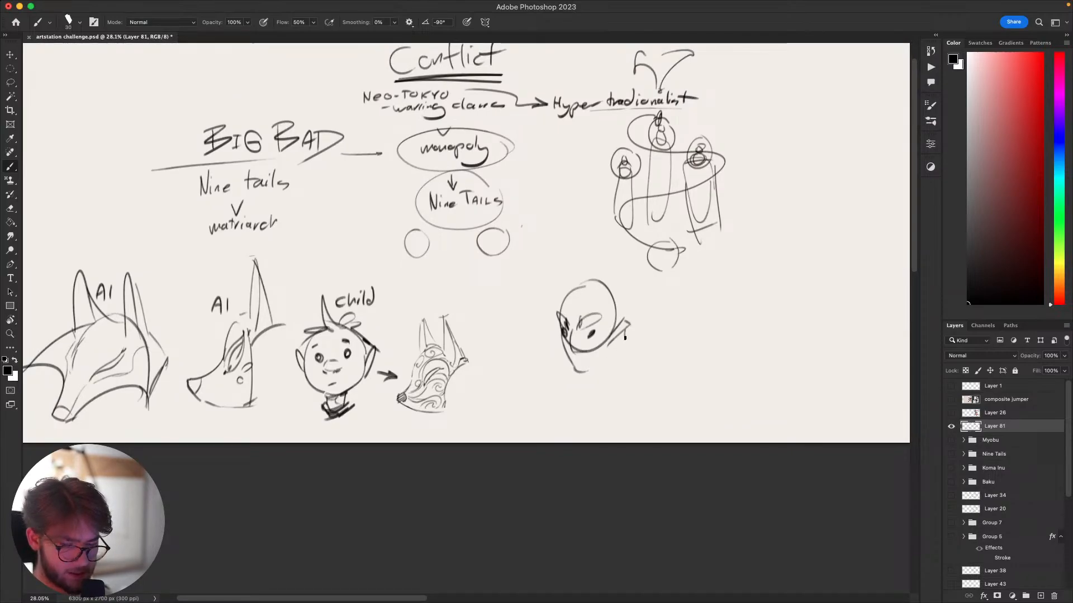
{"action": "left_click_drag", "start_coordinate": [624, 339], "coordinate": [615, 342]}
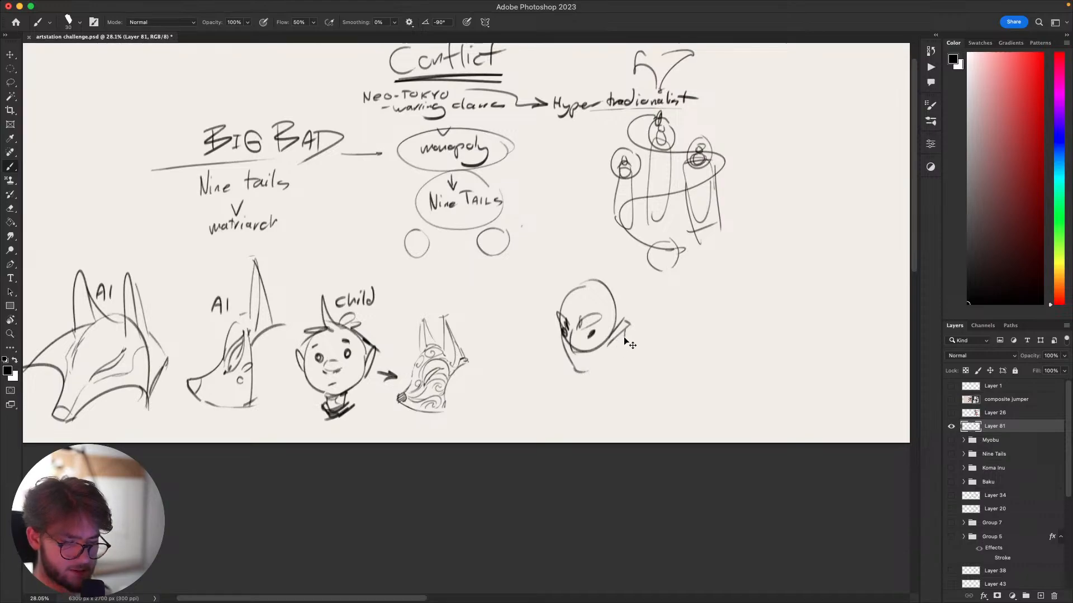
{"action": "key", "text": "super+z"}
{"action": "key", "text": "super+z"}
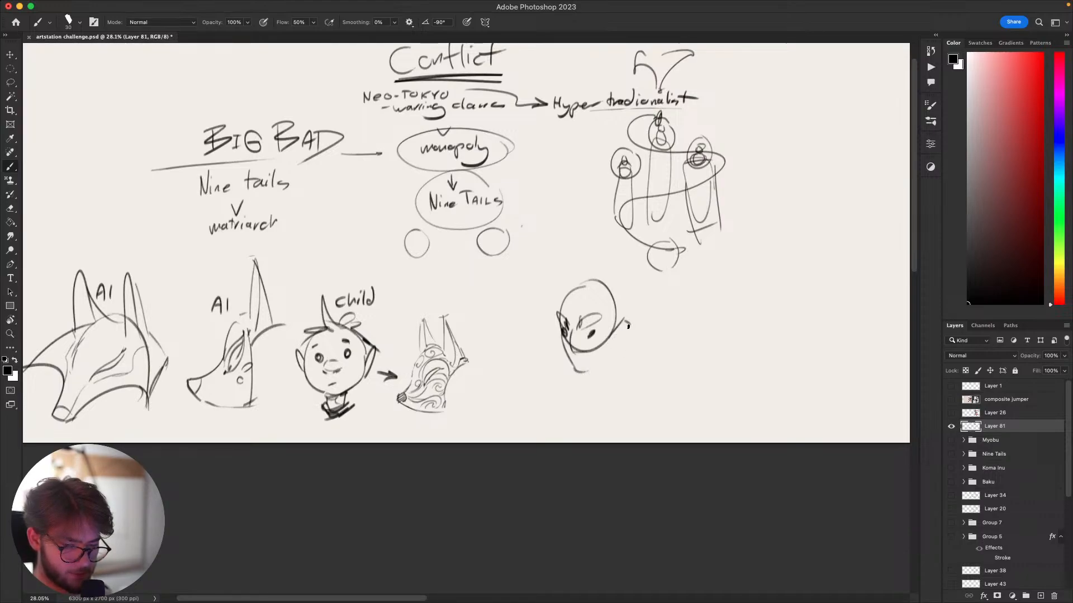
{"action": "left_click_drag", "start_coordinate": [628, 326], "coordinate": [611, 353]}
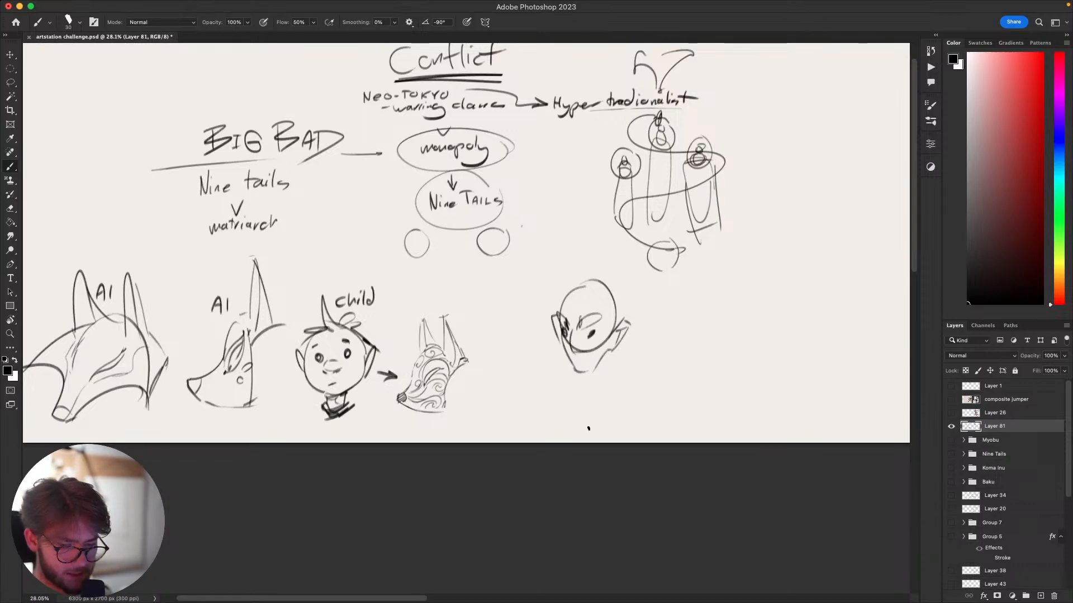
Sketch a hairline across the narrow face's forehead and a sideburn line in front of its ear.
{"action": "scroll", "coordinate": [607, 340], "scroll_direction": "up", "scroll_amount": 2}
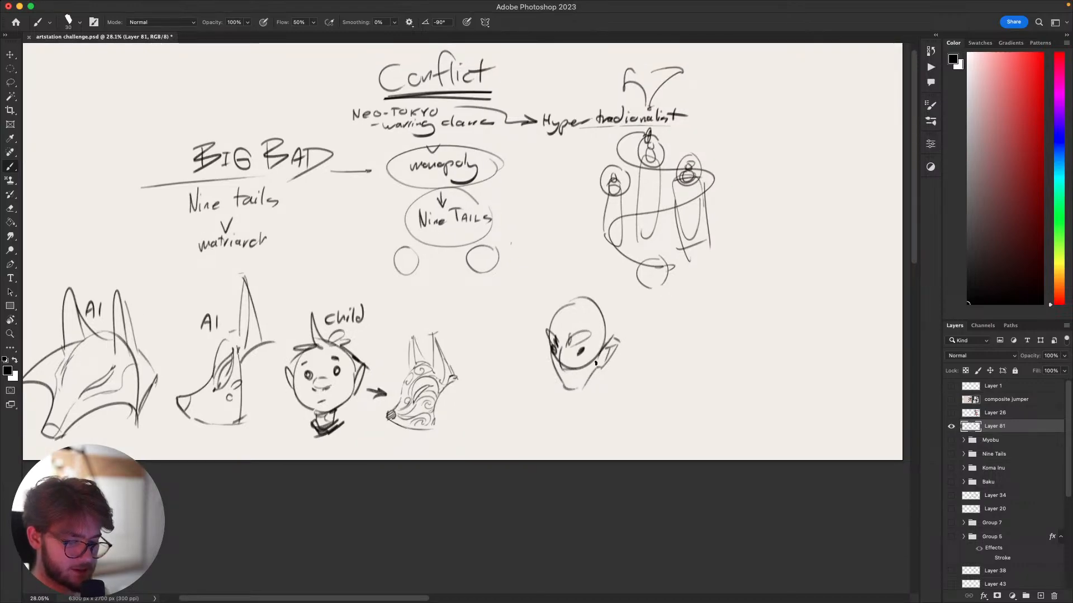
{"action": "left_click_drag", "start_coordinate": [597, 359], "coordinate": [567, 315]}
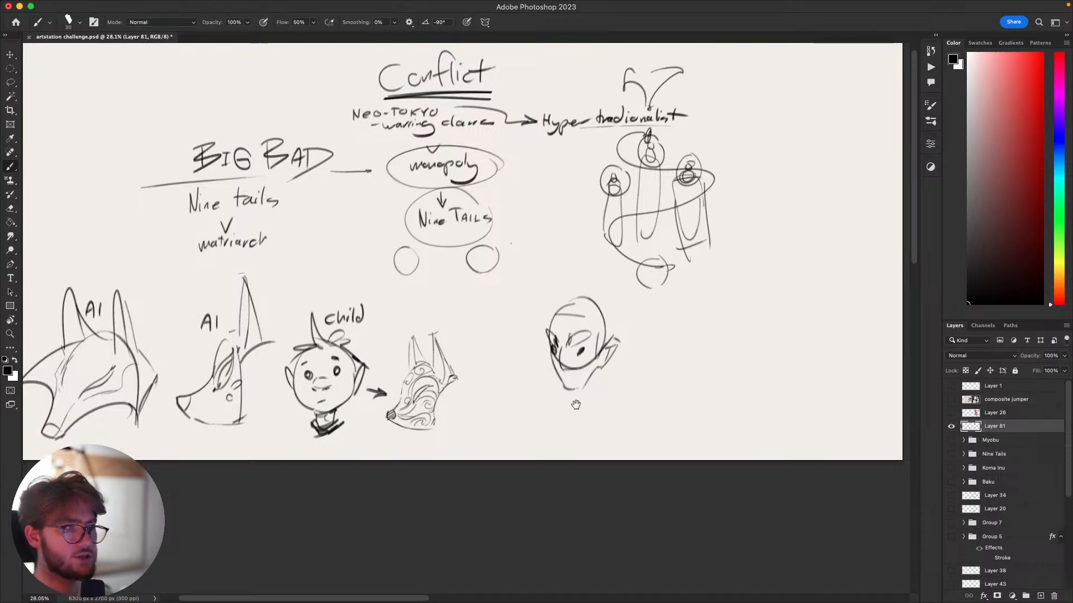
{"action": "scroll", "coordinate": [737, 358], "scroll_direction": "left", "scroll_amount": 3}
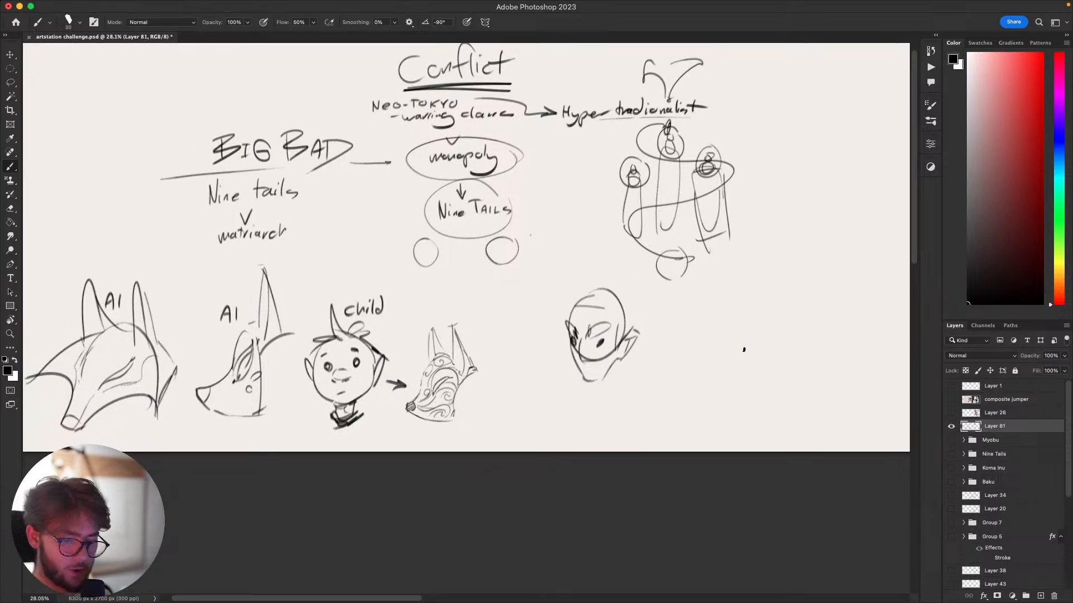
{"action": "left_click_drag", "start_coordinate": [722, 360], "coordinate": [632, 369]}
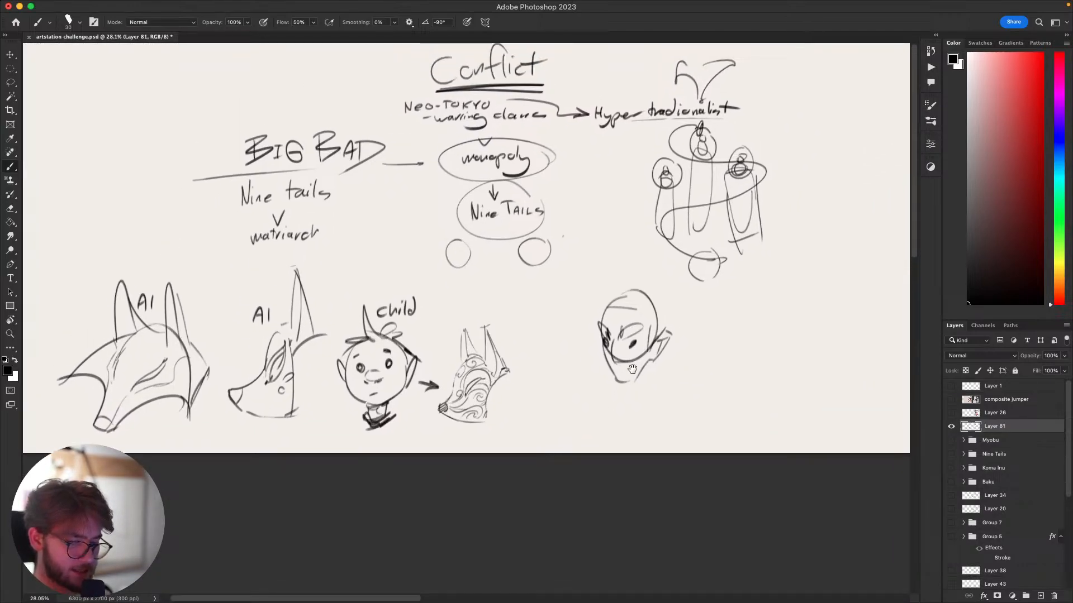
{"action": "mouse_move", "coordinate": [373, 313]}
{"action": "left_mouse_down"}
{"action": "mouse_move", "coordinate": [419, 363]}
{"action": "mouse_move", "coordinate": [357, 318]}
{"action": "left_mouse_up"}
{"action": "key", "text": "super+z"}
{"action": "mouse_move", "coordinate": [716, 369]}
{"action": "left_mouse_down"}
{"action": "mouse_move", "coordinate": [802, 299]}
{"action": "mouse_move", "coordinate": [750, 396]}
{"action": "left_mouse_up"}
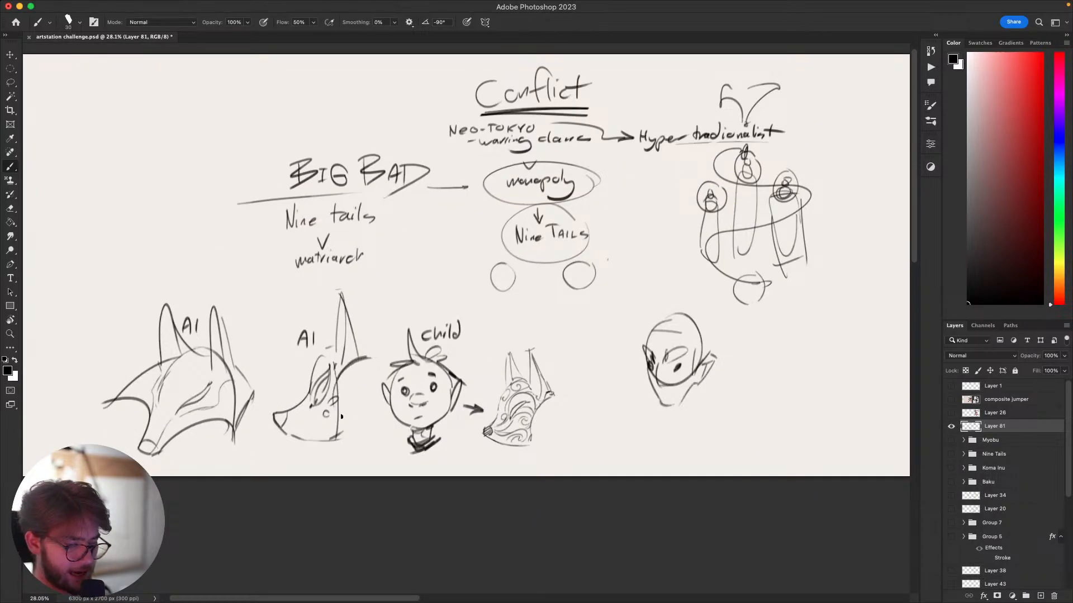
Sketch a small seated figure inside a partial post-and-beam frame in the empty area beside the "BIG BAD" heading.
{"action": "left_click_drag", "start_coordinate": [351, 379], "coordinate": [661, 451]}
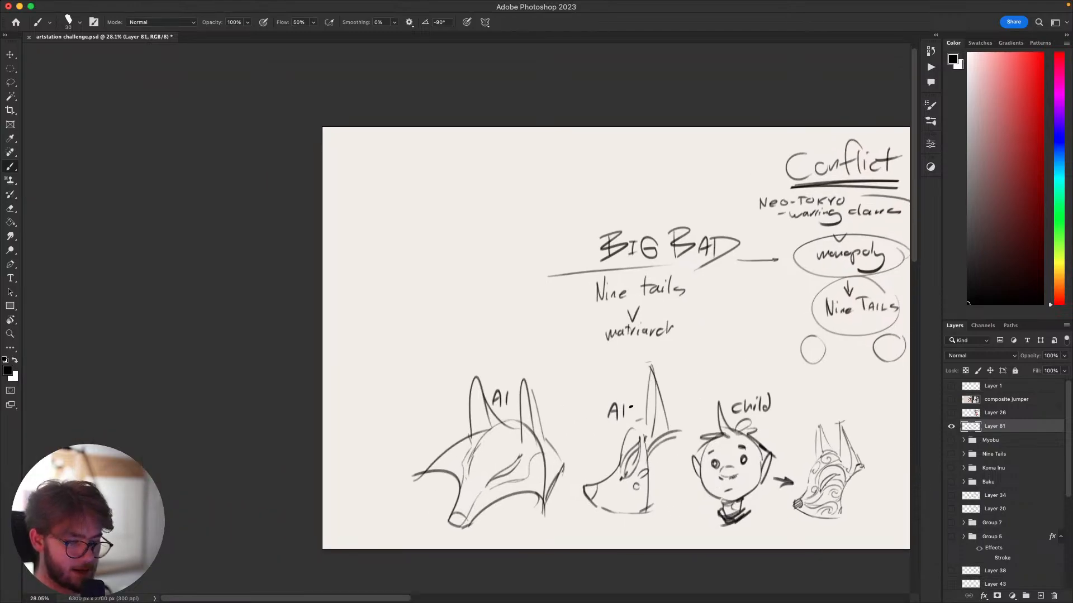
{"action": "mouse_move", "coordinate": [422, 253]}
{"action": "left_mouse_down"}
{"action": "mouse_move", "coordinate": [457, 246]}
{"action": "mouse_move", "coordinate": [451, 308]}
{"action": "left_mouse_up"}
{"action": "key", "text": "super+z"}
{"action": "mouse_move", "coordinate": [447, 239]}
{"action": "left_mouse_down"}
{"action": "mouse_move", "coordinate": [445, 299]}
{"action": "mouse_move", "coordinate": [430, 314]}
{"action": "left_mouse_up"}
{"action": "left_click_drag", "start_coordinate": [373, 309], "coordinate": [430, 313]}
{"action": "left_click_drag", "start_coordinate": [412, 271], "coordinate": [410, 271]}
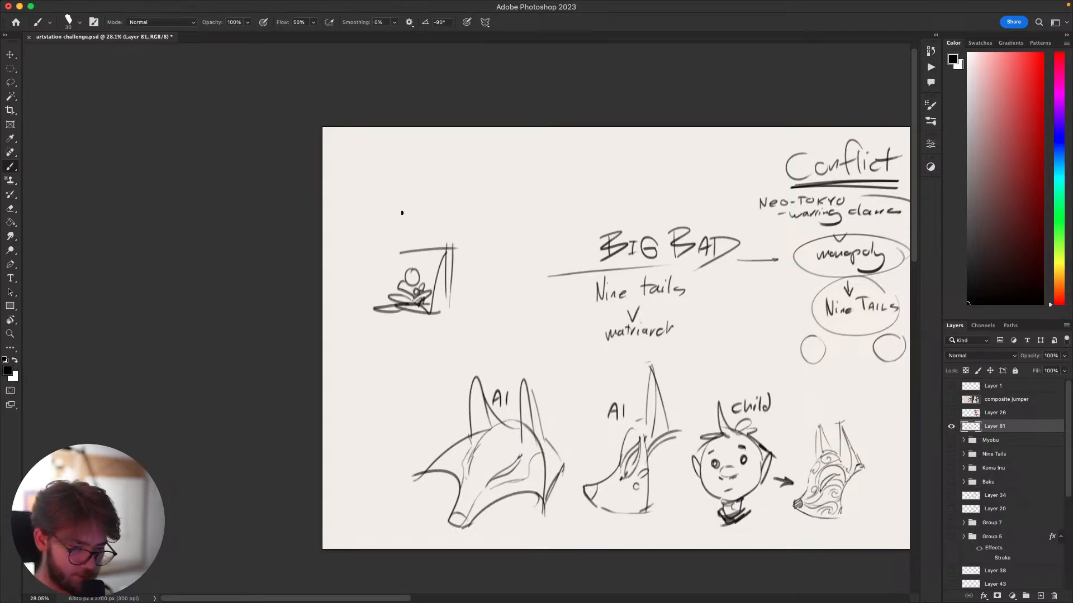
Draw a tiny fox head with fanned tails on a horizontal line above the framed seated figure.
{"action": "left_click_drag", "start_coordinate": [385, 188], "coordinate": [422, 187]}
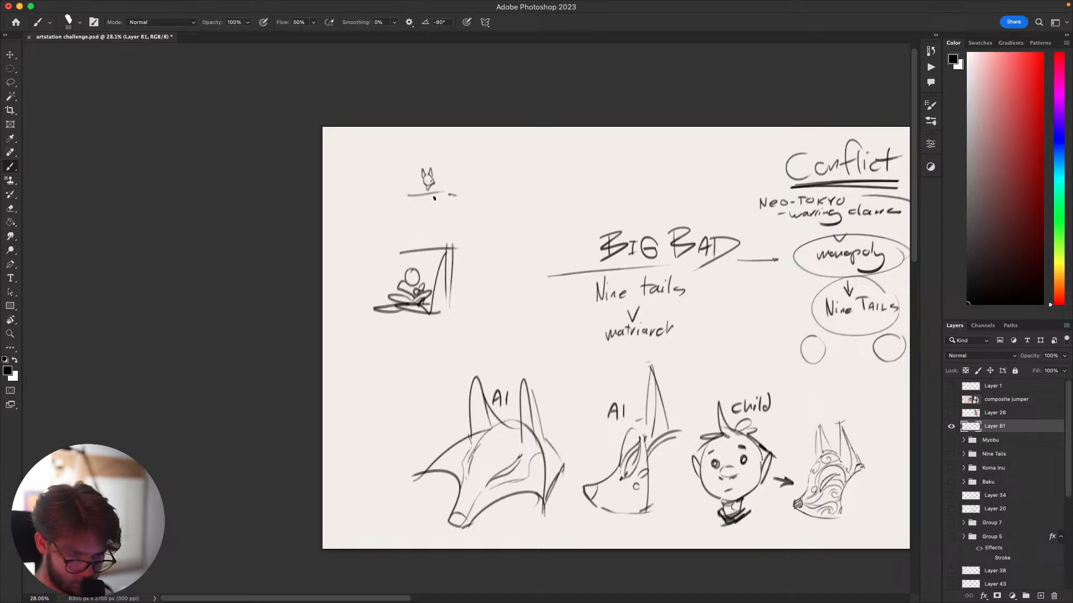
{"action": "scroll", "coordinate": [448, 231], "scroll_direction": "up", "scroll_amount": 2}
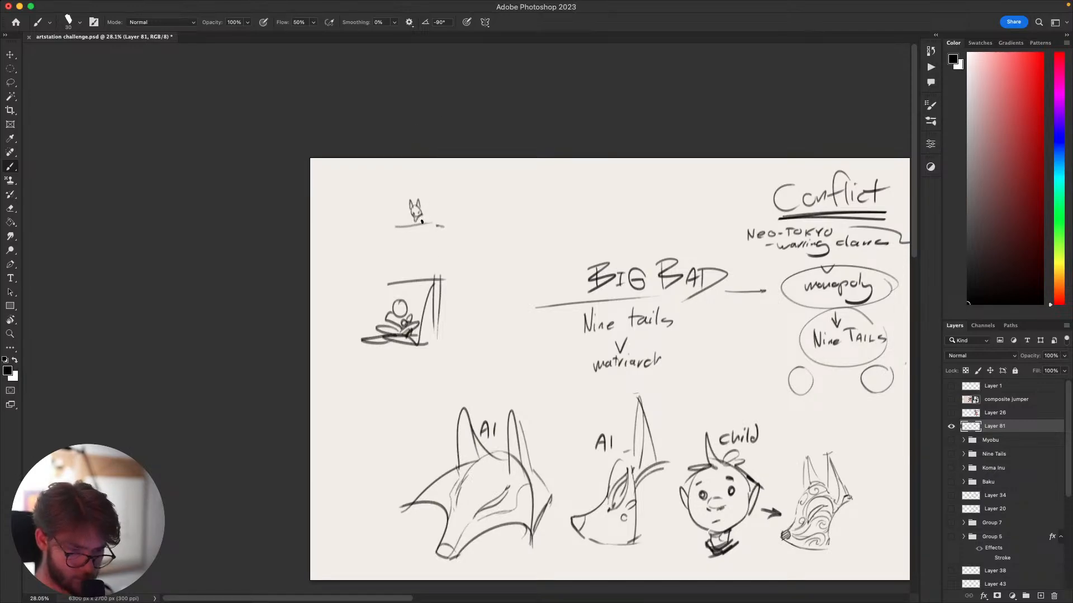
{"action": "left_click_drag", "start_coordinate": [424, 212], "coordinate": [419, 221]}
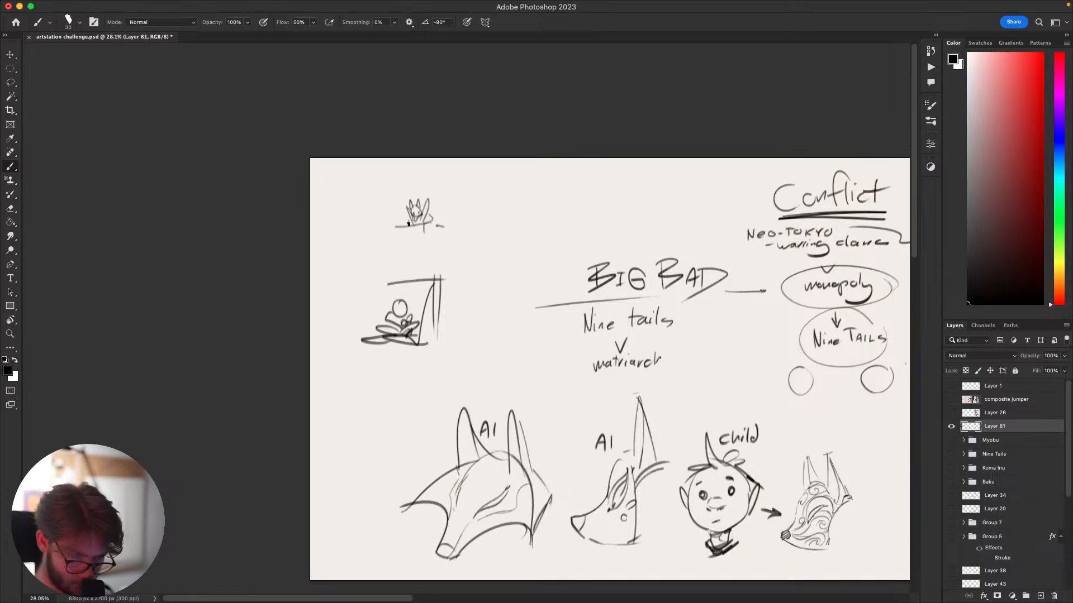
{"action": "left_click_drag", "start_coordinate": [424, 279], "coordinate": [419, 291]}
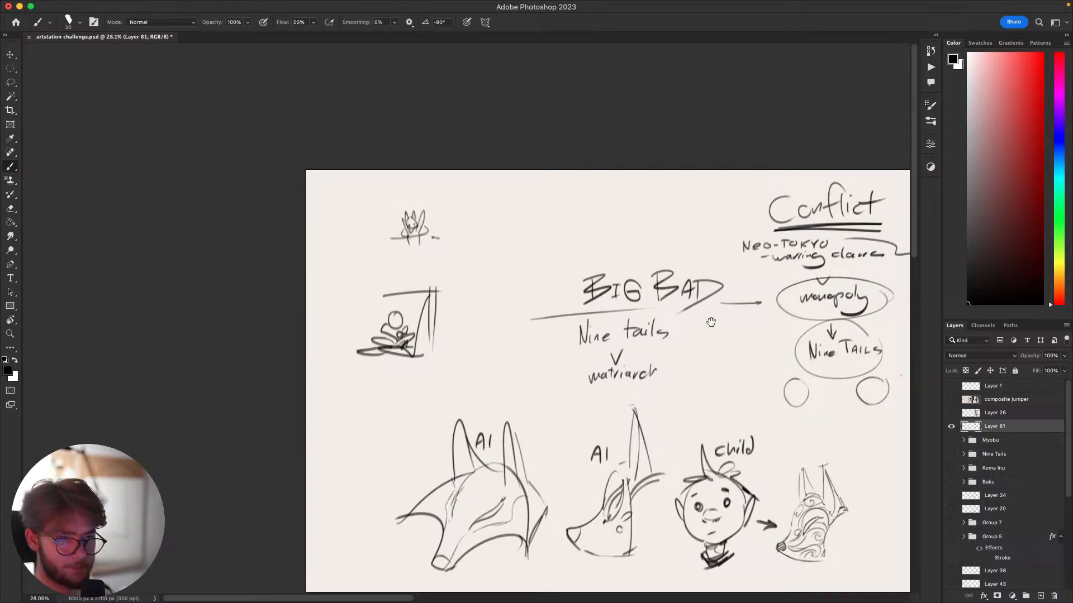
Add round blush circles to both cheeks of the child's face.
{"action": "scroll", "coordinate": [711, 321], "scroll_direction": "down", "scroll_amount": 5}
{"action": "scroll", "coordinate": [704, 304], "scroll_direction": "right", "scroll_amount": 5}
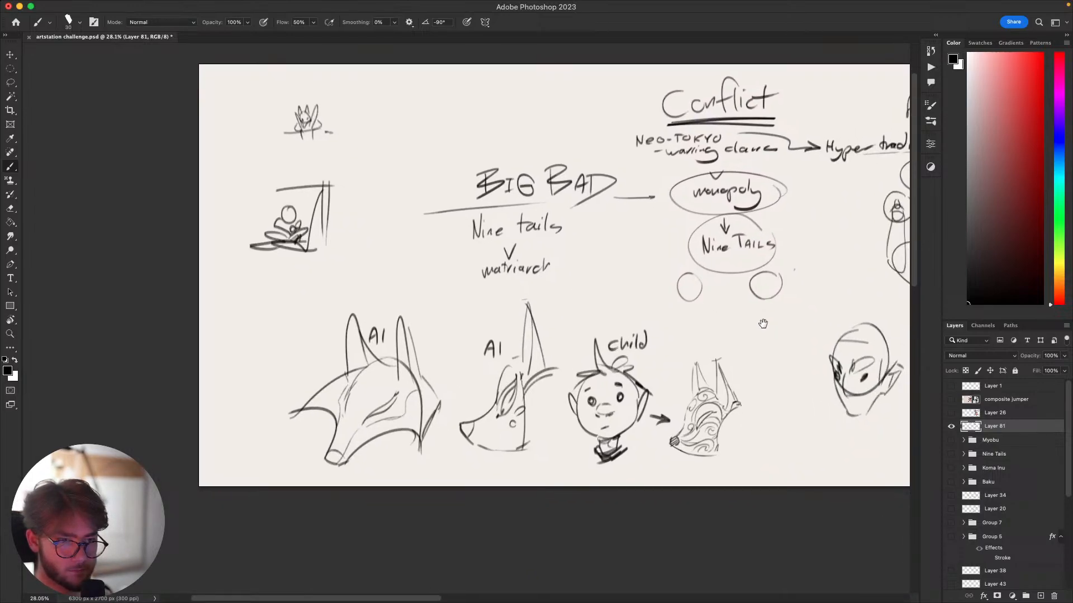
{"action": "scroll", "coordinate": [763, 324], "scroll_direction": "right", "scroll_amount": 8}
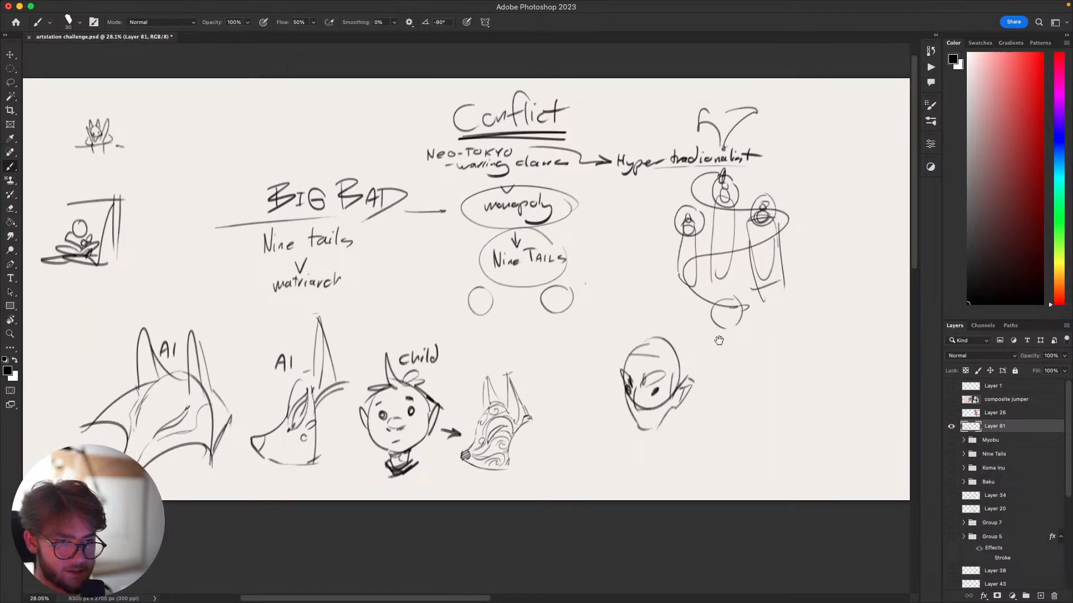
{"action": "left_click_drag", "start_coordinate": [719, 340], "coordinate": [766, 314]}
{"action": "scroll", "coordinate": [727, 364], "scroll_direction": "left", "scroll_amount": 3}
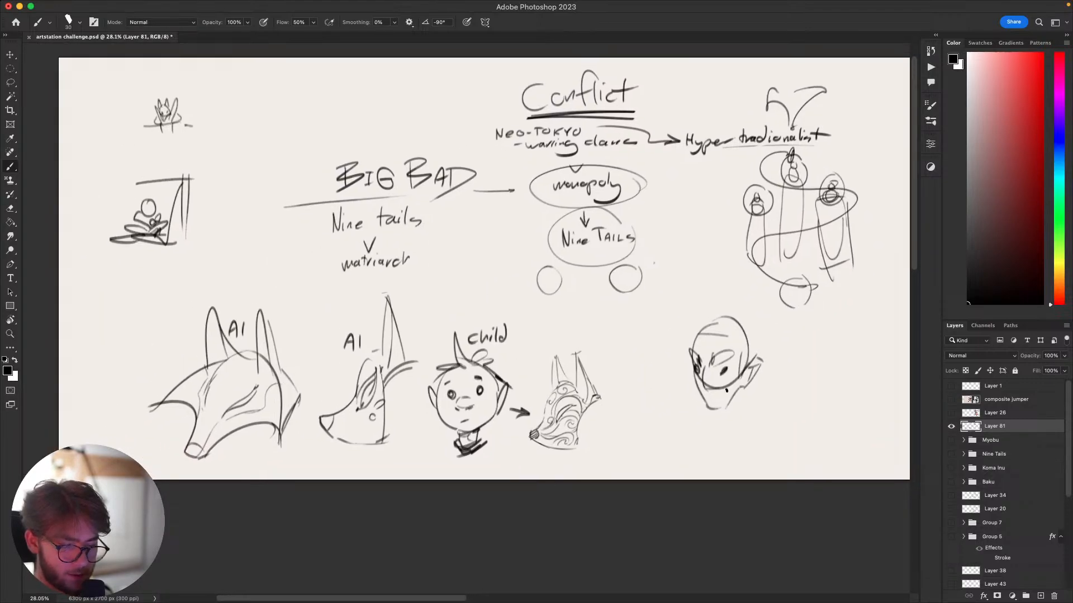
{"action": "scroll", "coordinate": [709, 335], "scroll_direction": "down", "scroll_amount": 3}
{"action": "left_click_drag", "start_coordinate": [694, 383], "coordinate": [748, 386]}
{"action": "left_click_drag", "start_coordinate": [579, 336], "coordinate": [536, 347]}
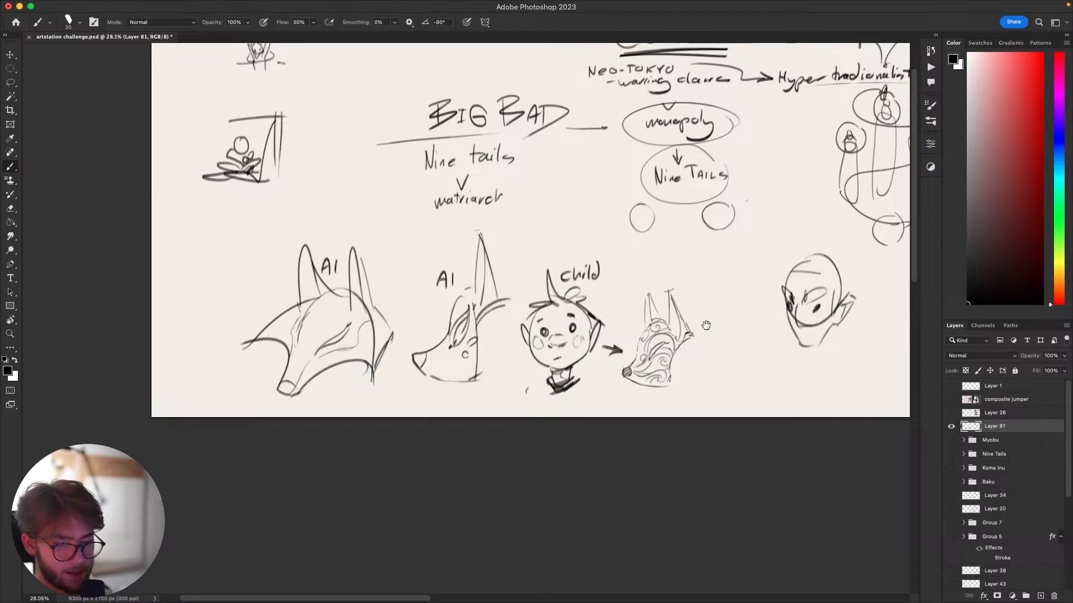
Erase the oval construction line crossing the lower part of the pointed-ear face.
{"action": "left_click_drag", "start_coordinate": [728, 316], "coordinate": [761, 263]}
{"action": "mouse_move", "coordinate": [813, 317]}
{"action": "left_mouse_down"}
{"action": "mouse_move", "coordinate": [767, 304]}
{"action": "mouse_move", "coordinate": [725, 345]}
{"action": "mouse_move", "coordinate": [833, 319]}
{"action": "mouse_move", "coordinate": [773, 301]}
{"action": "mouse_move", "coordinate": [751, 333]}
{"action": "left_mouse_up"}
{"action": "mouse_move", "coordinate": [1045, 2]}
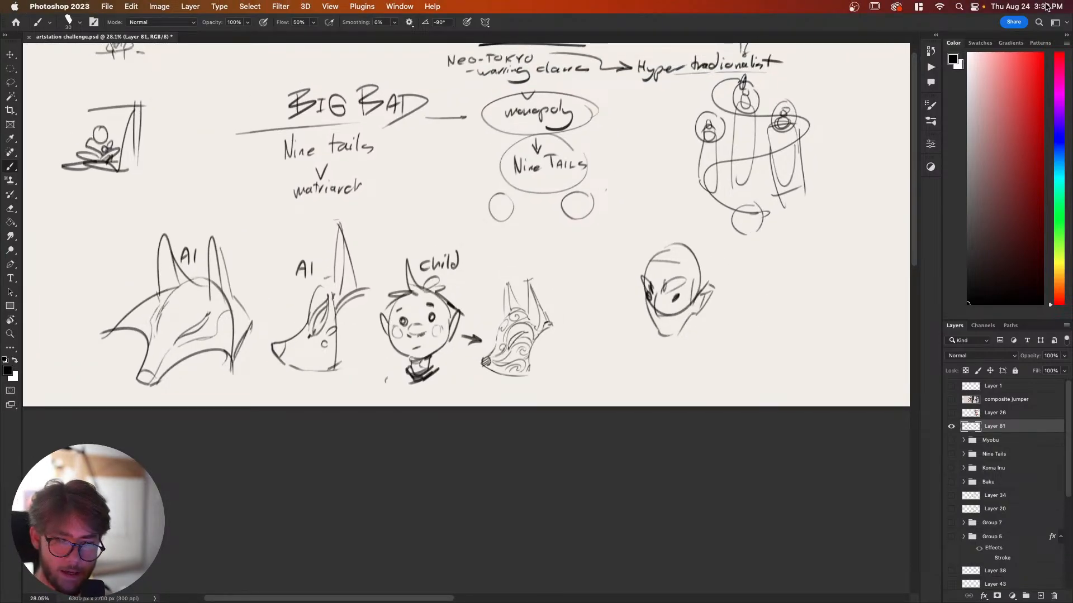
{"action": "left_click_drag", "start_coordinate": [625, 359], "coordinate": [627, 364]}
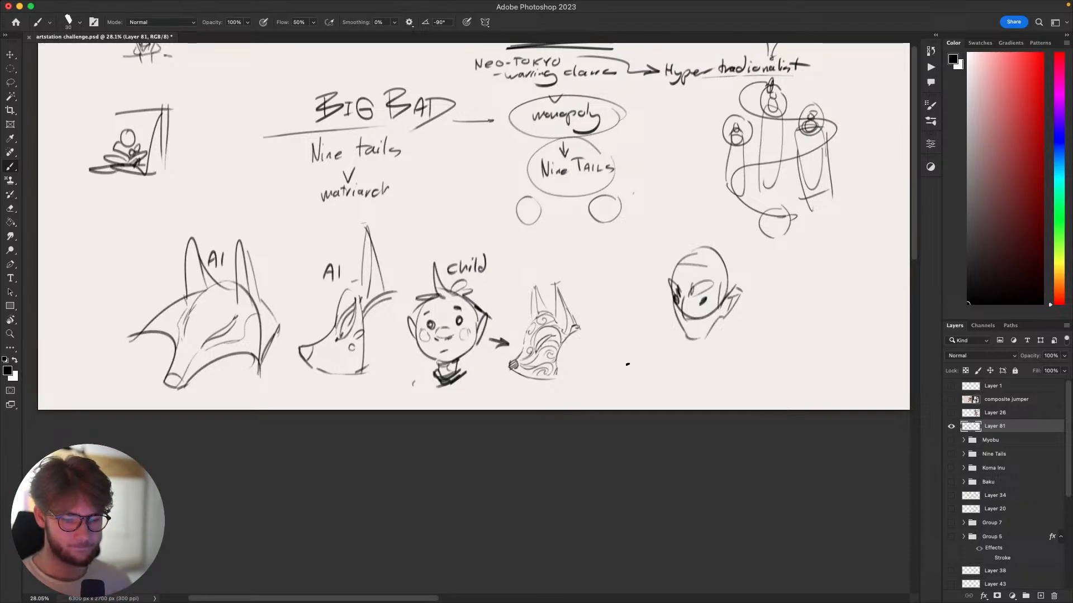
{"action": "scroll", "coordinate": [627, 364], "scroll_direction": "right", "scroll_amount": 5}
{"action": "key", "text": "e"}
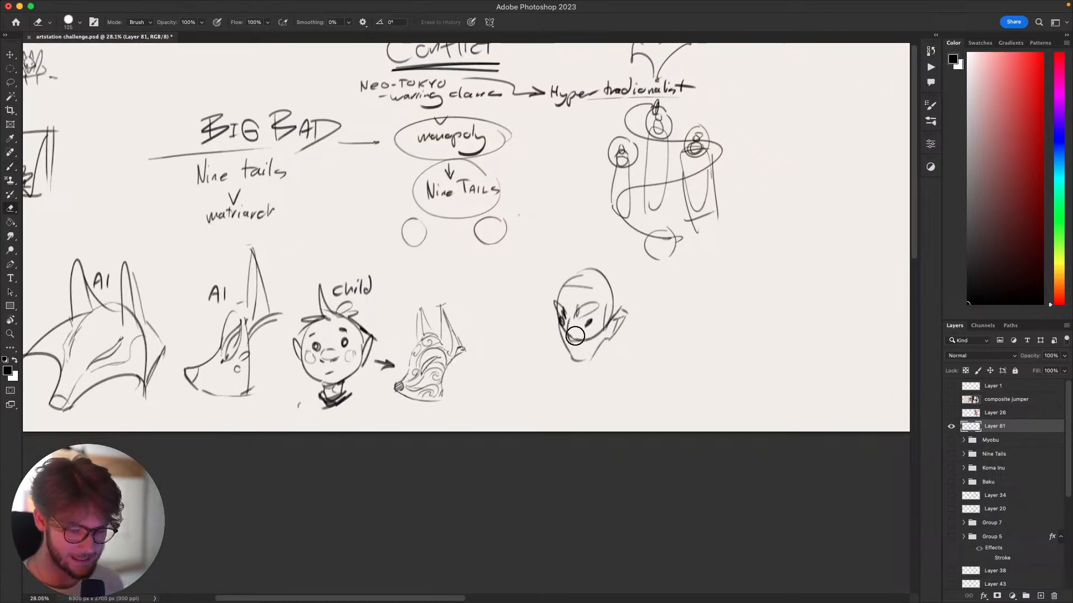
{"action": "left_click_drag", "start_coordinate": [575, 336], "coordinate": [582, 338]}
Draw the nose, mouth, cheek details and swept-up hair with a topknot on the pointed-ear head.
{"action": "key", "text": "b"}
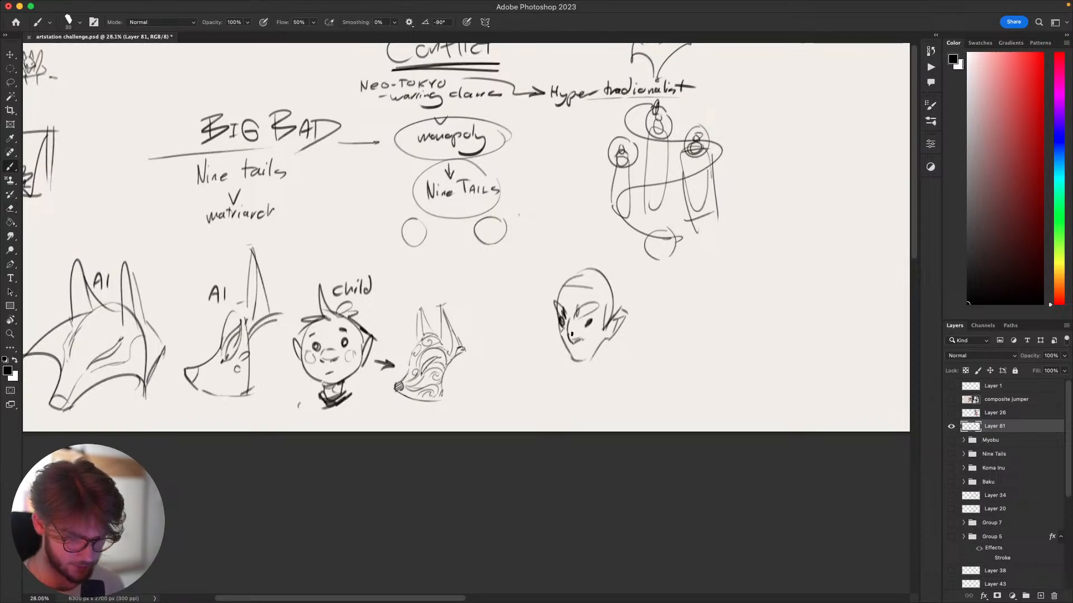
{"action": "mouse_move", "coordinate": [575, 349]}
{"action": "left_mouse_down"}
{"action": "mouse_move", "coordinate": [624, 348]}
{"action": "mouse_move", "coordinate": [624, 394]}
{"action": "left_mouse_up"}
{"action": "mouse_move", "coordinate": [587, 311]}
{"action": "left_mouse_down"}
{"action": "mouse_move", "coordinate": [639, 294]}
{"action": "mouse_move", "coordinate": [581, 316]}
{"action": "mouse_move", "coordinate": [631, 294]}
{"action": "mouse_move", "coordinate": [624, 319]}
{"action": "mouse_move", "coordinate": [632, 317]}
{"action": "mouse_move", "coordinate": [630, 283]}
{"action": "mouse_move", "coordinate": [622, 299]}
{"action": "mouse_move", "coordinate": [661, 308]}
{"action": "mouse_move", "coordinate": [644, 345]}
{"action": "mouse_move", "coordinate": [646, 299]}
{"action": "mouse_move", "coordinate": [656, 311]}
{"action": "mouse_move", "coordinate": [601, 299]}
{"action": "mouse_move", "coordinate": [626, 304]}
{"action": "mouse_move", "coordinate": [621, 295]}
{"action": "mouse_move", "coordinate": [613, 301]}
{"action": "mouse_move", "coordinate": [638, 316]}
{"action": "mouse_move", "coordinate": [615, 380]}
{"action": "mouse_move", "coordinate": [622, 181]}
{"action": "left_mouse_up"}
{"action": "key", "text": "super+z"}
{"action": "key", "text": "super+z"}
{"action": "key", "text": "super+z"}
{"action": "key", "text": "super+z"}
{"action": "key", "text": "super+z"}
{"action": "key", "text": "e"}
{"action": "key", "text": "b"}
{"action": "left_click_drag", "start_coordinate": [575, 263], "coordinate": [582, 265]}
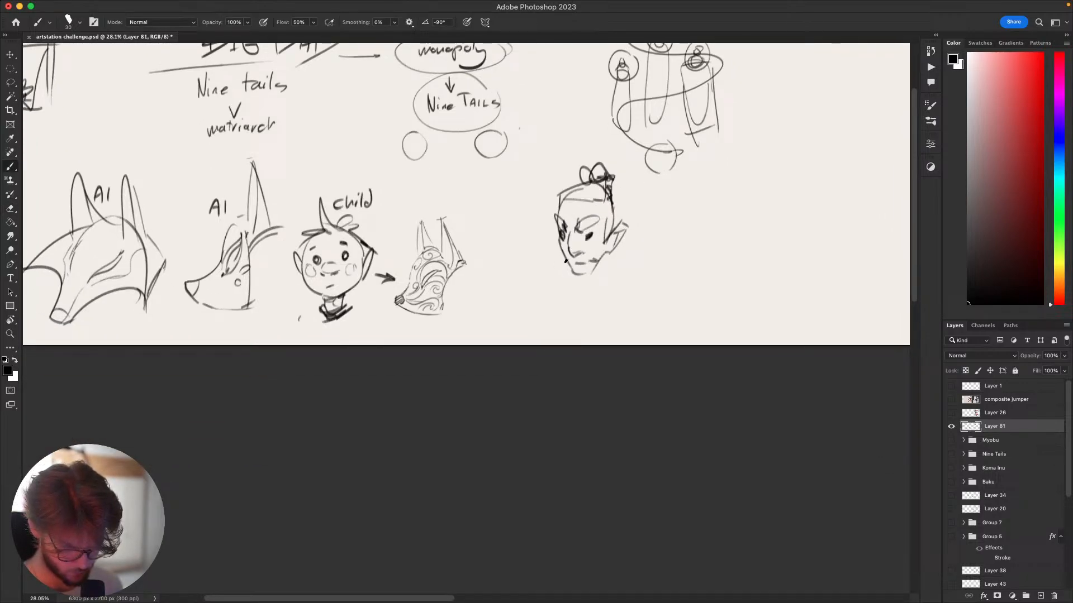
Select the topknot head and move it slightly down, away from the three-figure sketch.
{"action": "left_click_drag", "start_coordinate": [559, 293], "coordinate": [524, 409]}
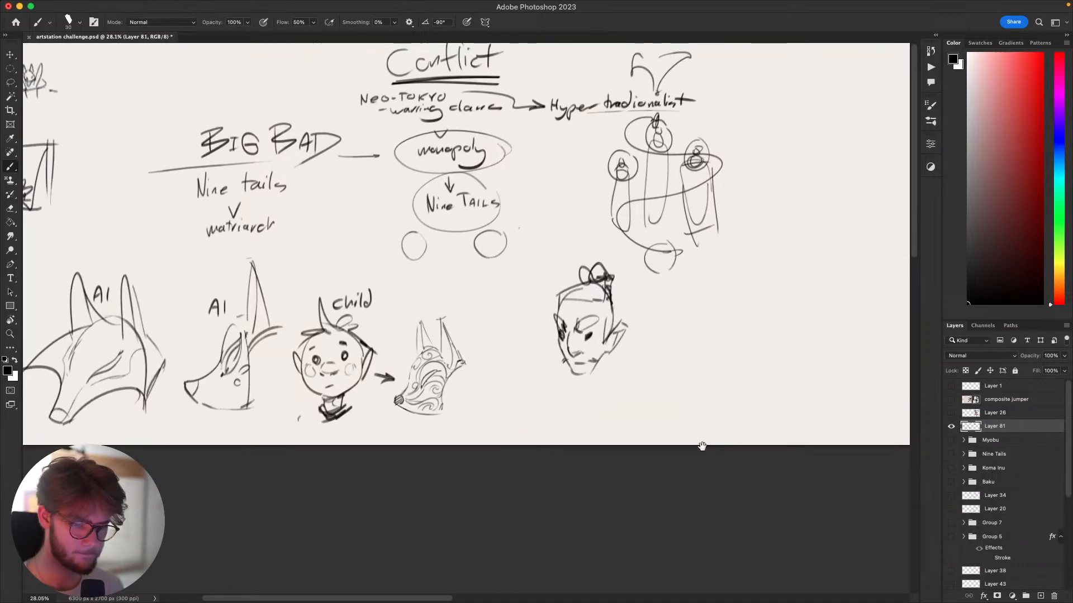
{"action": "left_click_drag", "start_coordinate": [701, 446], "coordinate": [736, 504]}
{"action": "key", "text": "l"}
{"action": "mouse_move", "coordinate": [696, 412]}
{"action": "left_mouse_down"}
{"action": "mouse_move", "coordinate": [564, 354]}
{"action": "mouse_move", "coordinate": [680, 354]}
{"action": "left_mouse_up"}
{"action": "left_click_drag", "start_coordinate": [643, 380], "coordinate": [644, 408]}
{"action": "key", "text": "super+d"}
{"action": "key", "text": "b"}
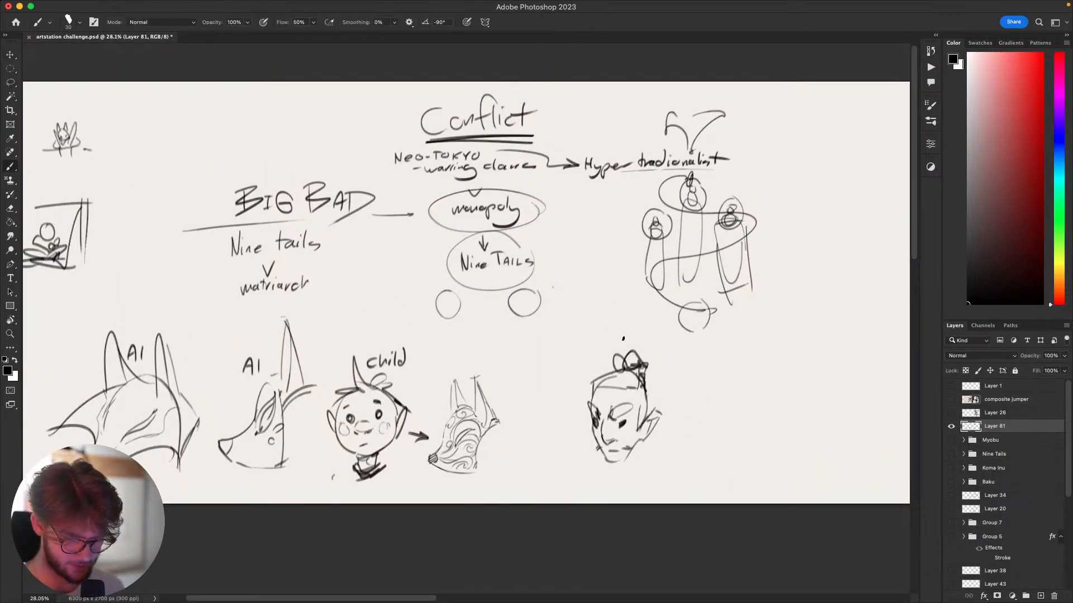
{"action": "left_click_drag", "start_coordinate": [614, 338], "coordinate": [573, 411]}
{"action": "key", "text": "super+z"}
{"action": "mouse_move", "coordinate": [596, 354]}
{"action": "left_mouse_down"}
{"action": "mouse_move", "coordinate": [575, 399]}
{"action": "mouse_move", "coordinate": [586, 406]}
{"action": "left_mouse_up"}
{"action": "key", "text": "super+z"}
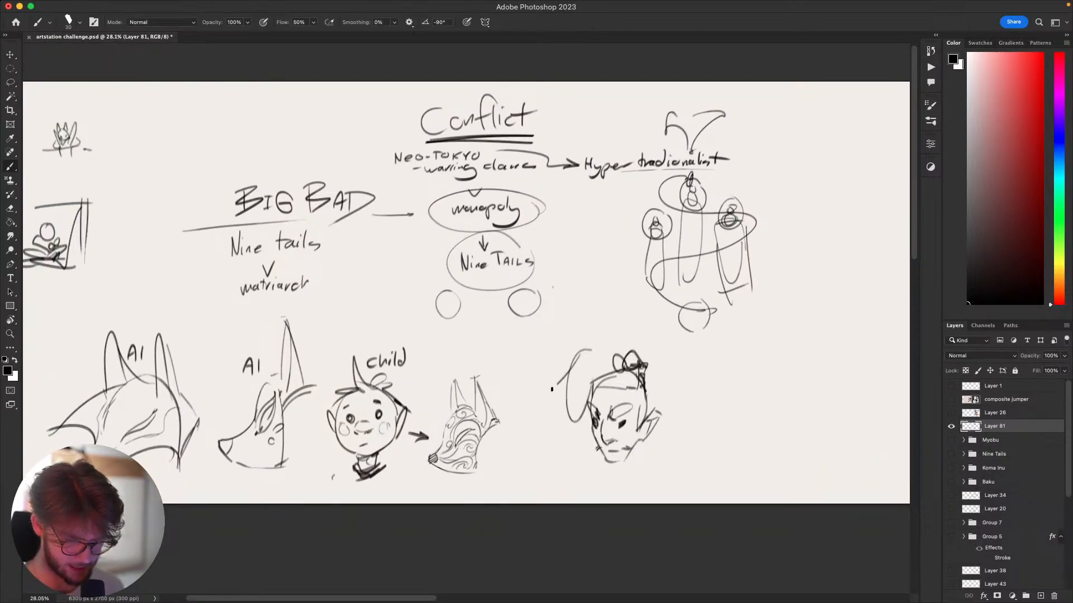
{"action": "key", "text": "super+z"}
Draw a curved horn sweeping outward from the far side of the topknot head, opposite its pointed ear.
{"action": "left_click_drag", "start_coordinate": [608, 363], "coordinate": [563, 398]}
{"action": "mouse_move", "coordinate": [608, 344]}
{"action": "left_mouse_down"}
{"action": "mouse_move", "coordinate": [582, 418]}
{"action": "mouse_move", "coordinate": [590, 360]}
{"action": "mouse_move", "coordinate": [609, 353]}
{"action": "mouse_move", "coordinate": [584, 430]}
{"action": "mouse_move", "coordinate": [582, 373]}
{"action": "mouse_move", "coordinate": [575, 435]}
{"action": "left_mouse_up"}
{"action": "key", "text": "super+z"}
{"action": "key", "text": "super+z"}
{"action": "key", "text": "super+z"}
{"action": "key", "text": "super+z"}
{"action": "key", "text": "e"}
{"action": "key", "text": "b"}
Add hair strands down the horned side of the topknot head and a flared tuft beside the topknot.
{"action": "mouse_move", "coordinate": [585, 391]}
{"action": "left_mouse_down"}
{"action": "mouse_move", "coordinate": [574, 422]}
{"action": "mouse_move", "coordinate": [559, 350]}
{"action": "mouse_move", "coordinate": [575, 386]}
{"action": "left_mouse_up"}
{"action": "key", "text": "super+z"}
{"action": "key", "text": "super+z"}
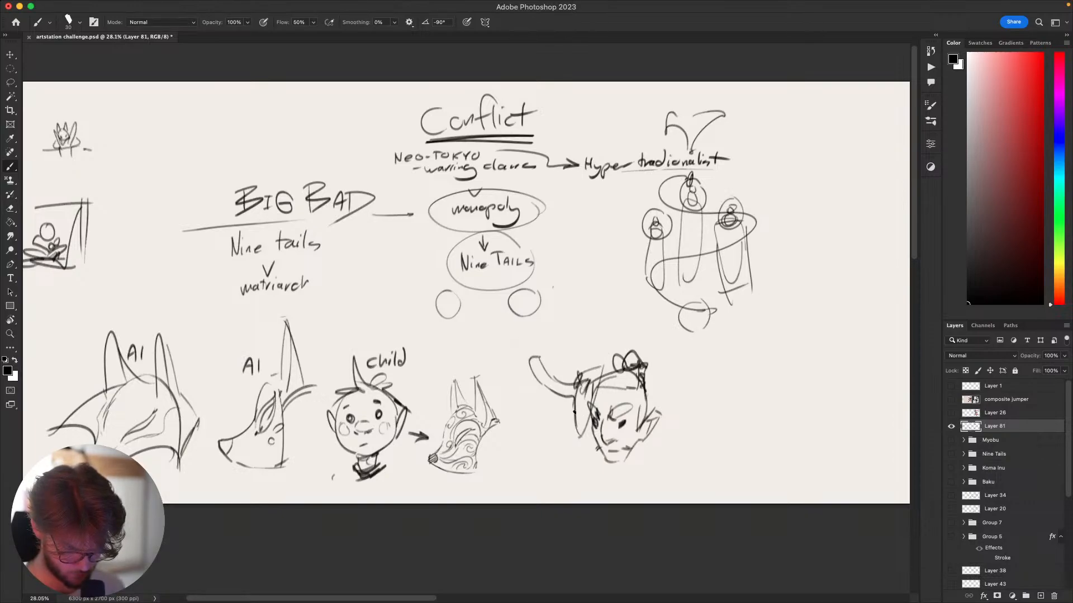
{"action": "key", "text": "super+z"}
{"action": "mouse_move", "coordinate": [589, 369]}
{"action": "left_mouse_down"}
{"action": "mouse_move", "coordinate": [618, 348]}
{"action": "mouse_move", "coordinate": [599, 395]}
{"action": "left_mouse_up"}
{"action": "mouse_move", "coordinate": [608, 351]}
{"action": "left_mouse_down"}
{"action": "mouse_move", "coordinate": [585, 359]}
{"action": "mouse_move", "coordinate": [594, 380]}
{"action": "left_mouse_up"}
{"action": "left_click_drag", "start_coordinate": [682, 379], "coordinate": [658, 258]}
{"action": "left_click_drag", "start_coordinate": [687, 341], "coordinate": [642, 391]}
{"action": "mouse_move", "coordinate": [650, 307]}
{"action": "left_mouse_down"}
{"action": "mouse_move", "coordinate": [656, 294]}
{"action": "mouse_move", "coordinate": [654, 367]}
{"action": "left_mouse_up"}
{"action": "key", "text": "super+z"}
{"action": "mouse_move", "coordinate": [690, 363]}
{"action": "left_mouse_down"}
{"action": "mouse_move", "coordinate": [692, 292]}
{"action": "mouse_move", "coordinate": [659, 364]}
{"action": "mouse_move", "coordinate": [683, 284]}
{"action": "left_mouse_up"}
{"action": "key", "text": "super+z"}
{"action": "key", "text": "super+z"}
{"action": "key", "text": "super+z"}
{"action": "left_click_drag", "start_coordinate": [708, 336], "coordinate": [689, 376]}
{"action": "key", "text": "super+z"}
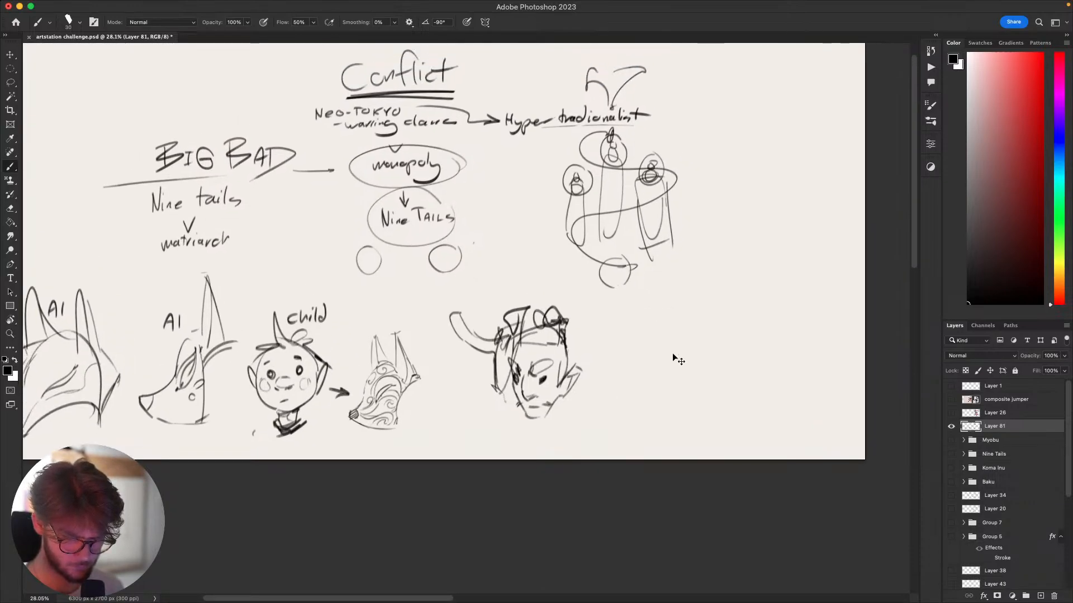
Draw a second head beside the horned one as an oval with swept hair tufts, a hanging strand and a pointed ear.
{"action": "mouse_move", "coordinate": [653, 336]}
{"action": "left_mouse_down"}
{"action": "mouse_move", "coordinate": [629, 377]}
{"action": "mouse_move", "coordinate": [687, 302]}
{"action": "mouse_move", "coordinate": [699, 319]}
{"action": "mouse_move", "coordinate": [694, 375]}
{"action": "left_mouse_up"}
{"action": "key", "text": "super+z"}
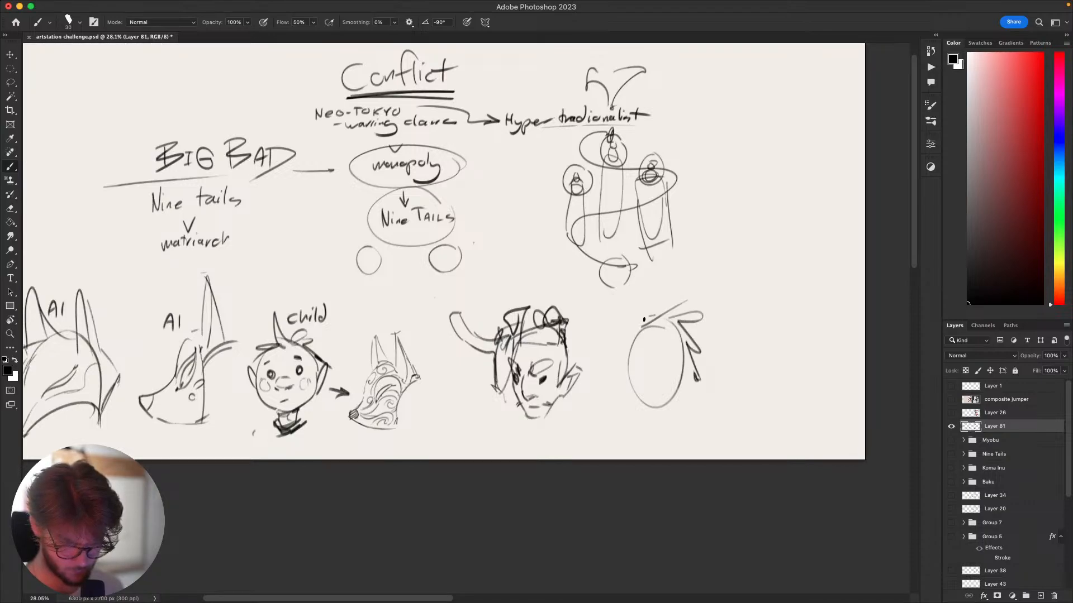
{"action": "mouse_move", "coordinate": [644, 319]}
{"action": "left_mouse_down"}
{"action": "mouse_move", "coordinate": [629, 335]}
{"action": "mouse_move", "coordinate": [648, 316]}
{"action": "left_mouse_up"}
{"action": "key", "text": "super+z"}
{"action": "key", "text": "super+z"}
{"action": "mouse_move", "coordinate": [642, 324]}
{"action": "left_mouse_down"}
{"action": "mouse_move", "coordinate": [625, 330]}
{"action": "mouse_move", "coordinate": [633, 342]}
{"action": "mouse_move", "coordinate": [679, 350]}
{"action": "mouse_move", "coordinate": [629, 359]}
{"action": "left_mouse_up"}
{"action": "key", "text": "super+z"}
{"action": "left_click_drag", "start_coordinate": [630, 401], "coordinate": [628, 386]}
{"action": "left_click_drag", "start_coordinate": [616, 331], "coordinate": [625, 353]}
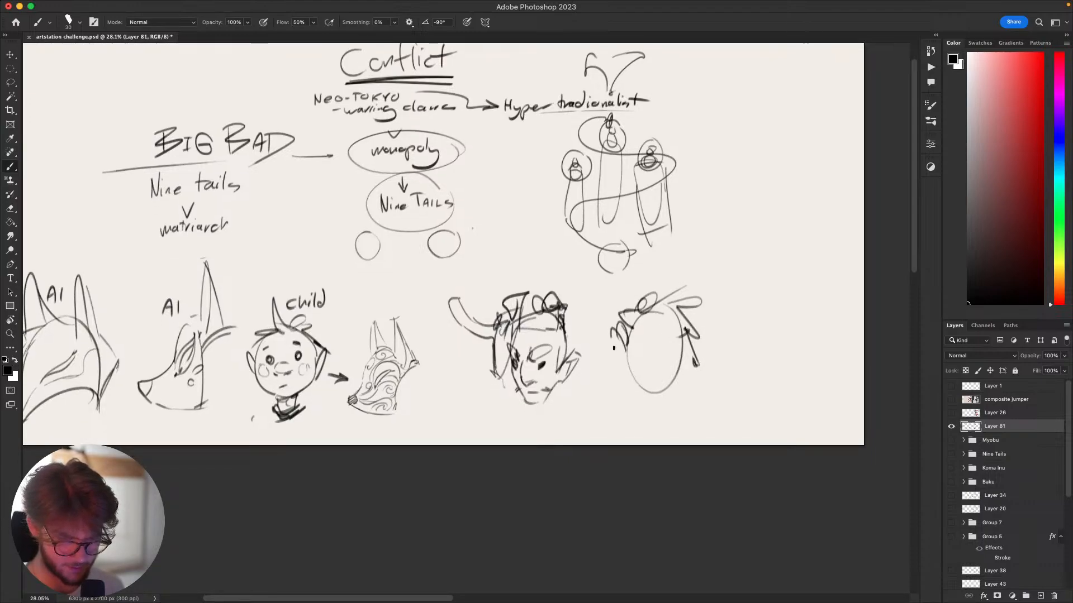
Draw a heart with a question mark below it between the horned head and the oval head.
{"action": "left_click_drag", "start_coordinate": [728, 374], "coordinate": [721, 373]}
{"action": "mouse_move", "coordinate": [767, 451]}
{"action": "left_mouse_down"}
{"action": "mouse_move", "coordinate": [801, 320]}
{"action": "mouse_move", "coordinate": [761, 424]}
{"action": "left_mouse_up"}
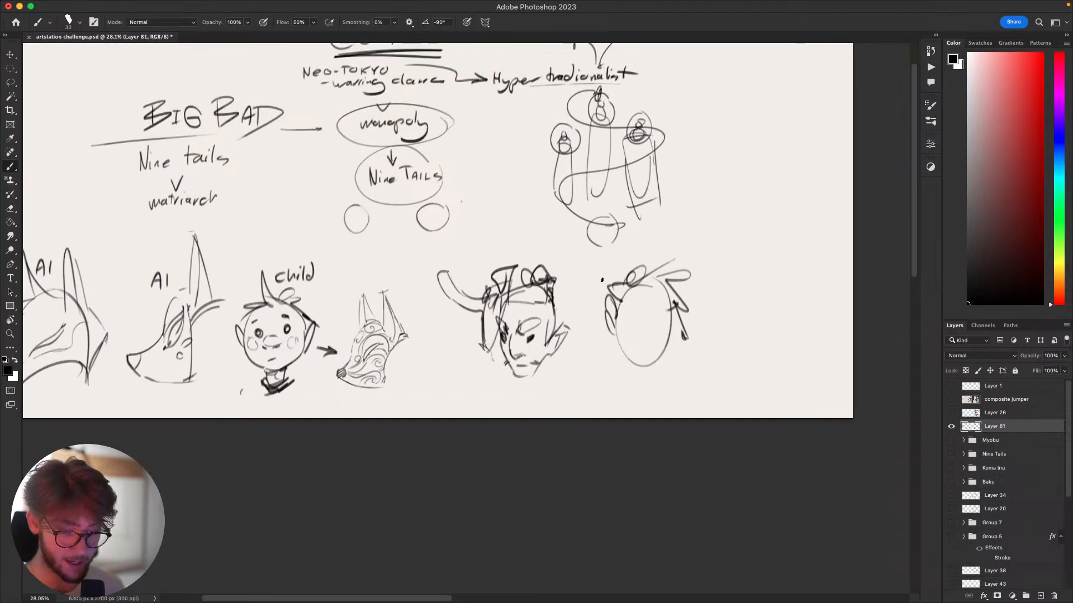
{"action": "left_click_drag", "start_coordinate": [568, 285], "coordinate": [583, 279]}
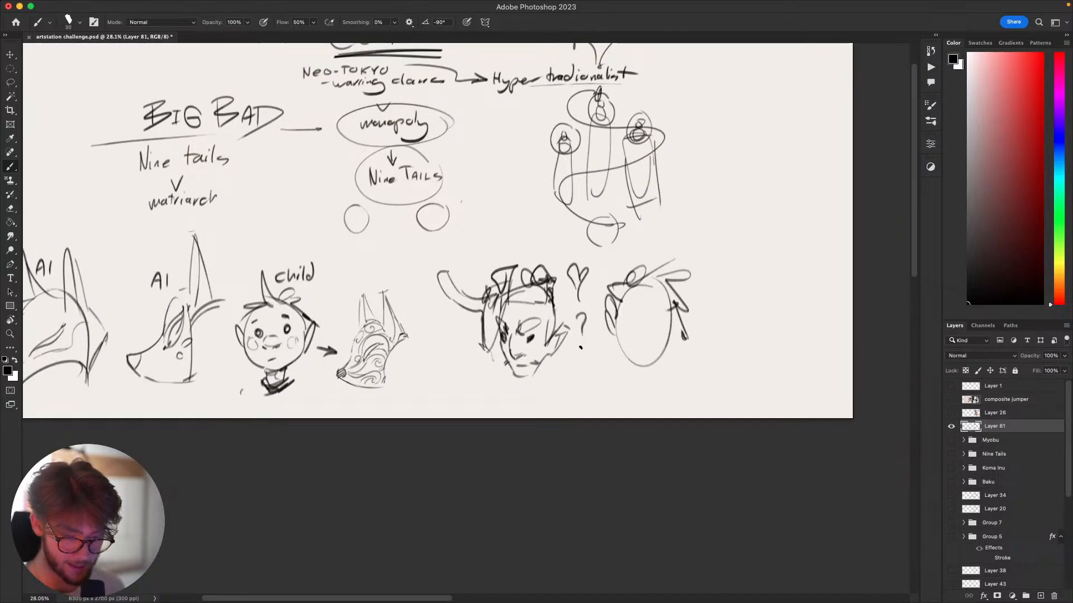
{"action": "left_click_drag", "start_coordinate": [606, 426], "coordinate": [597, 451]}
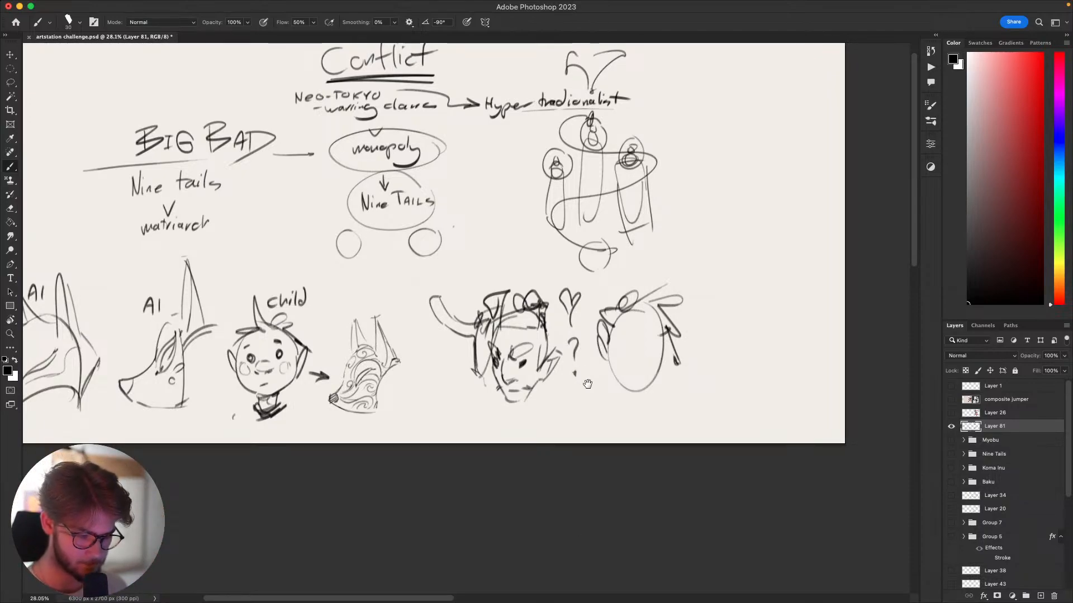
Draw slanted eyebrows on the blank oval face and adjust the placement of the brow nearest the ear.
{"action": "left_click_drag", "start_coordinate": [657, 380], "coordinate": [680, 310]}
{"action": "mouse_move", "coordinate": [646, 276]}
{"action": "left_mouse_down"}
{"action": "mouse_move", "coordinate": [678, 277]}
{"action": "mouse_move", "coordinate": [646, 324]}
{"action": "left_mouse_up"}
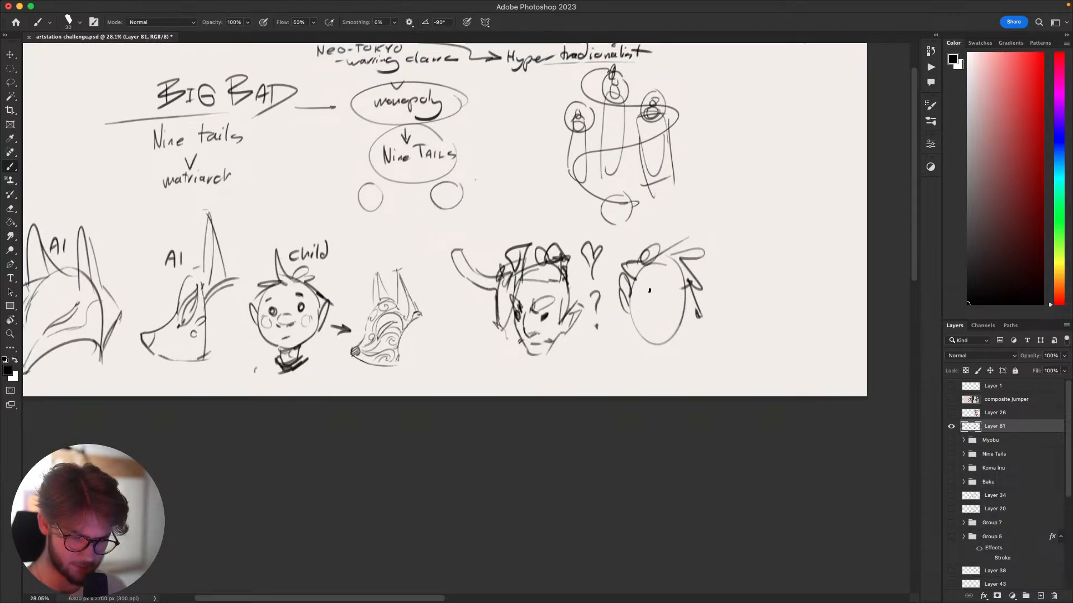
{"action": "left_click_drag", "start_coordinate": [658, 284], "coordinate": [660, 289]}
{"action": "key", "text": "ctrl+z"}
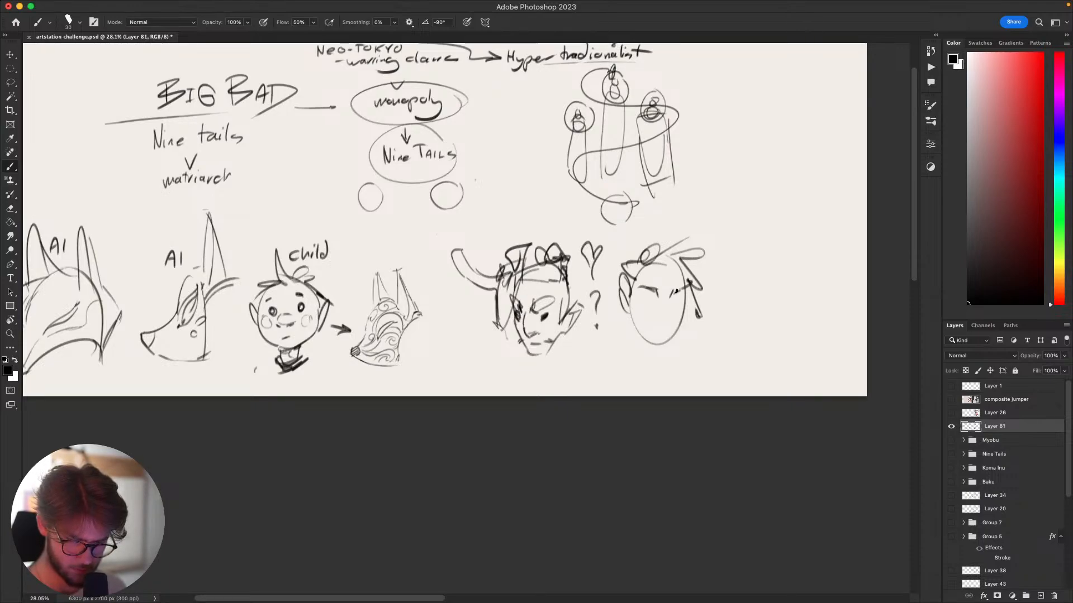
{"action": "key", "text": "l"}
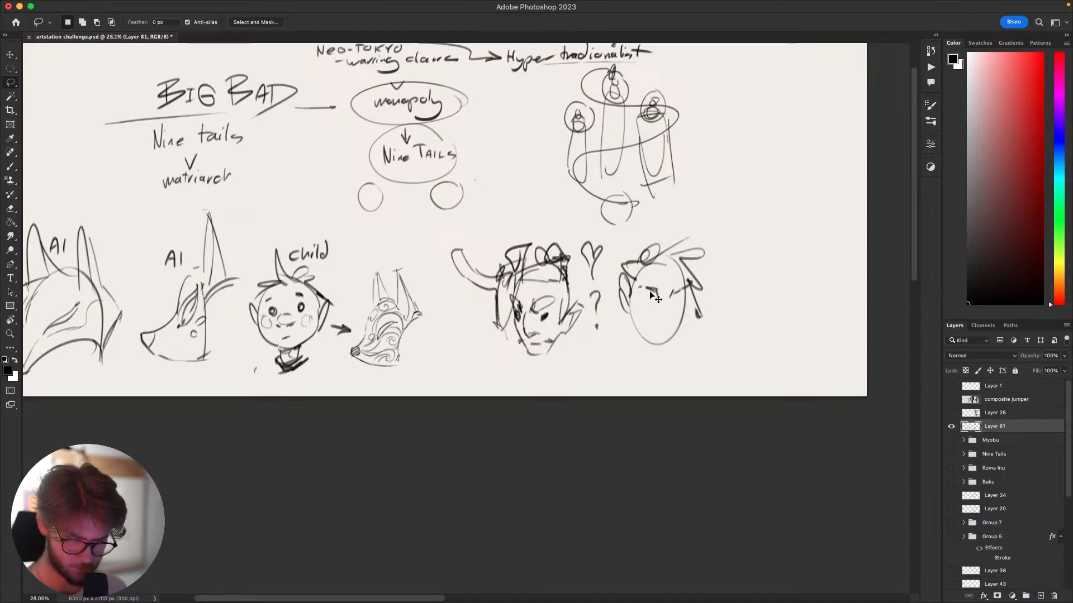
{"action": "left_click_drag", "start_coordinate": [650, 292], "coordinate": [644, 291]}
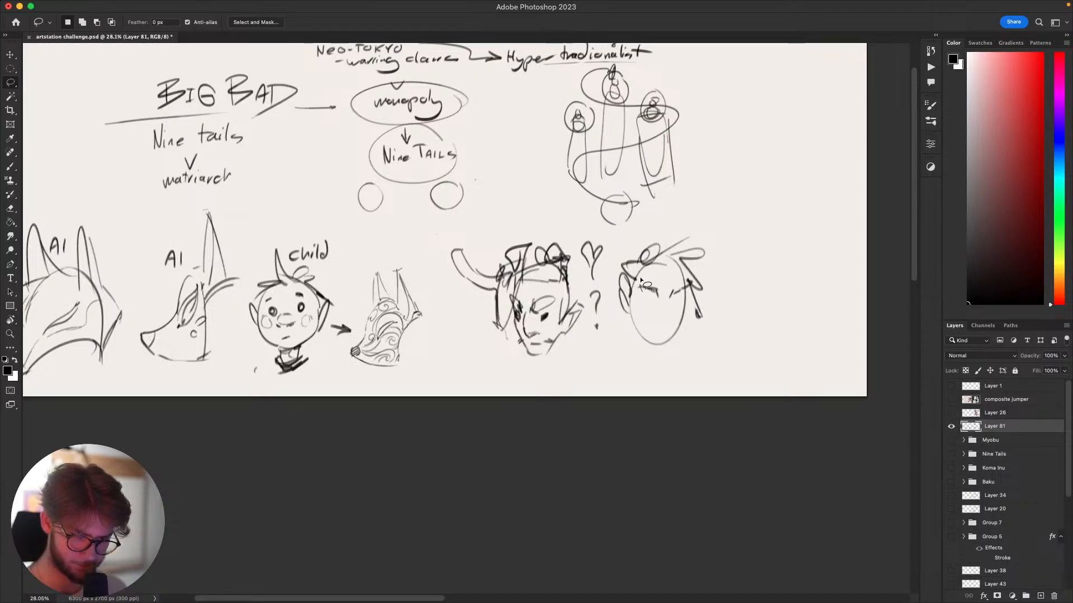
Draw narrow slanted eyes, a nose and a small smirking mouth on the oval face.
{"action": "key", "text": "b"}
{"action": "scroll", "coordinate": [640, 246], "scroll_direction": "down", "scroll_amount": 2}
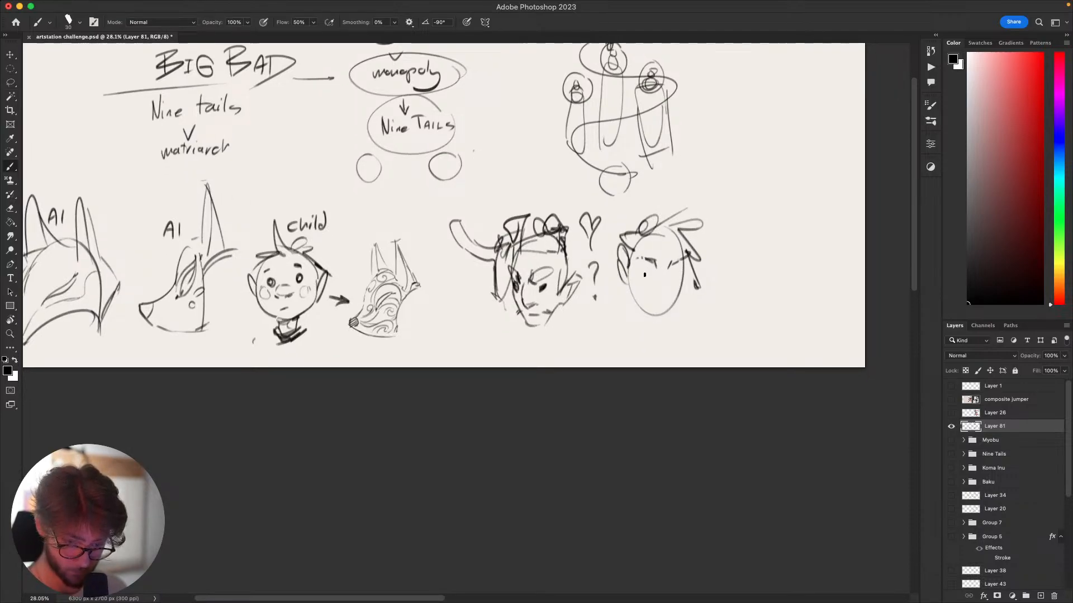
{"action": "left_click_drag", "start_coordinate": [643, 274], "coordinate": [647, 270]}
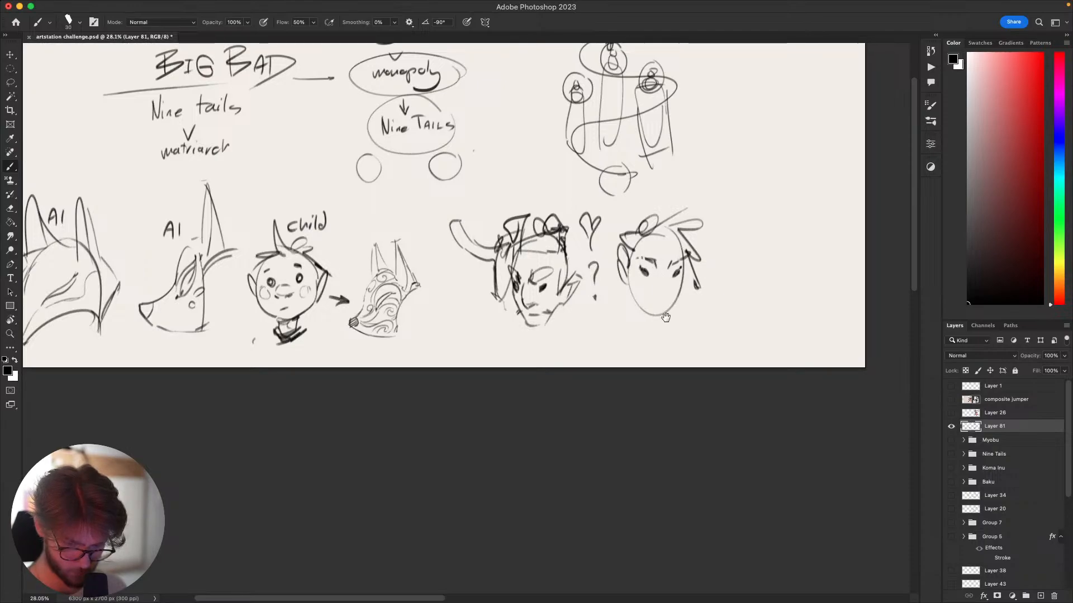
{"action": "scroll", "coordinate": [664, 319], "scroll_direction": "up", "scroll_amount": 2}
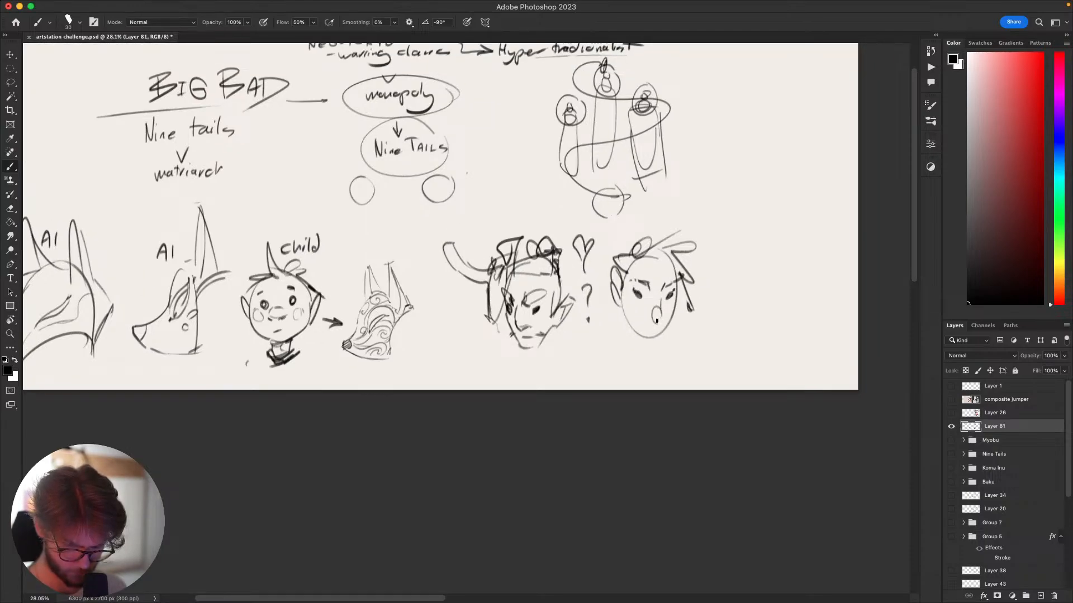
{"action": "left_click_drag", "start_coordinate": [656, 320], "coordinate": [648, 315]}
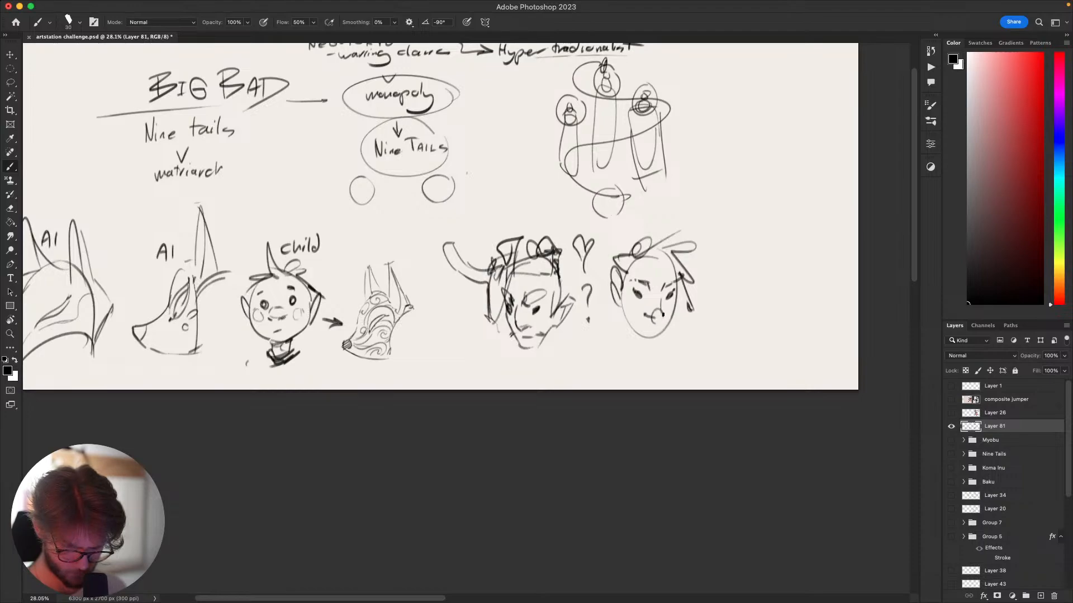
{"action": "scroll", "coordinate": [663, 313], "scroll_direction": "up", "scroll_amount": 3}
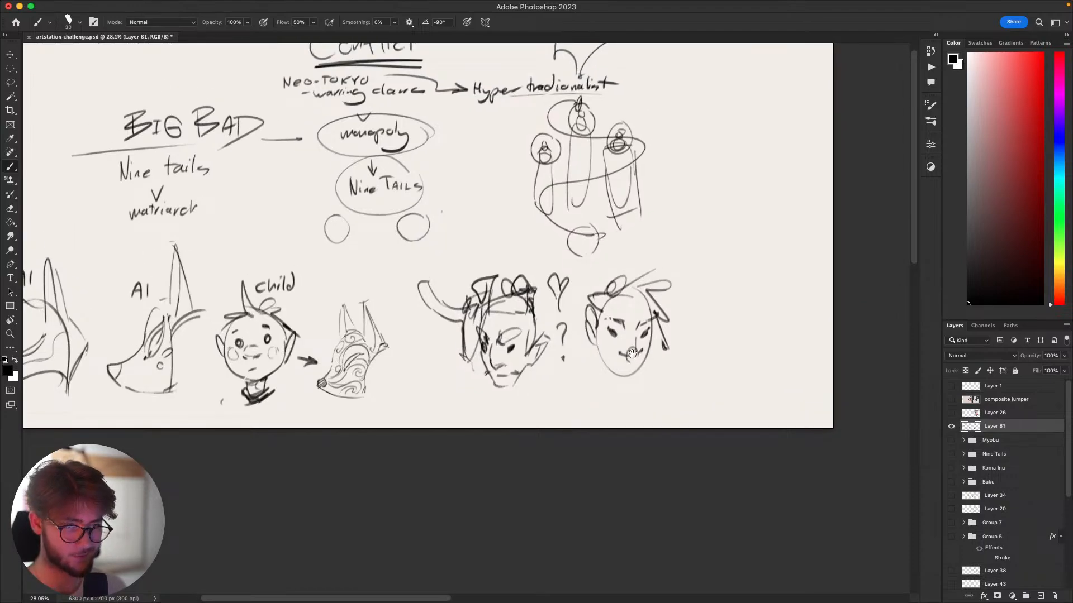
{"action": "left_click_drag", "start_coordinate": [632, 353], "coordinate": [611, 320]}
{"action": "left_click_drag", "start_coordinate": [678, 352], "coordinate": [774, 328]}
{"action": "mouse_move", "coordinate": [737, 360]}
{"action": "left_mouse_down"}
{"action": "mouse_move", "coordinate": [675, 397]}
{"action": "mouse_move", "coordinate": [589, 421]}
{"action": "mouse_move", "coordinate": [581, 460]}
{"action": "left_mouse_up"}
{"action": "left_click_drag", "start_coordinate": [598, 317], "coordinate": [592, 319]}
{"action": "key", "text": "super+z"}
{"action": "left_click_drag", "start_coordinate": [593, 357], "coordinate": [598, 383]}
{"action": "left_click_drag", "start_coordinate": [601, 323], "coordinate": [604, 406]}
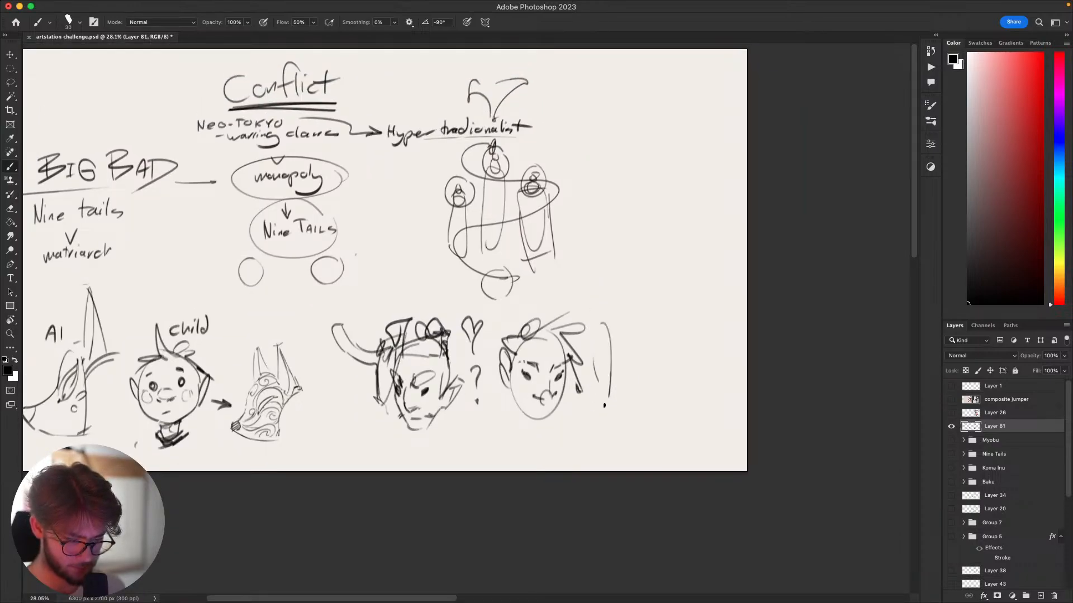
{"action": "key", "text": "super+z"}
{"action": "key", "text": "super+z"}
{"action": "left_click_drag", "start_coordinate": [605, 326], "coordinate": [607, 329]}
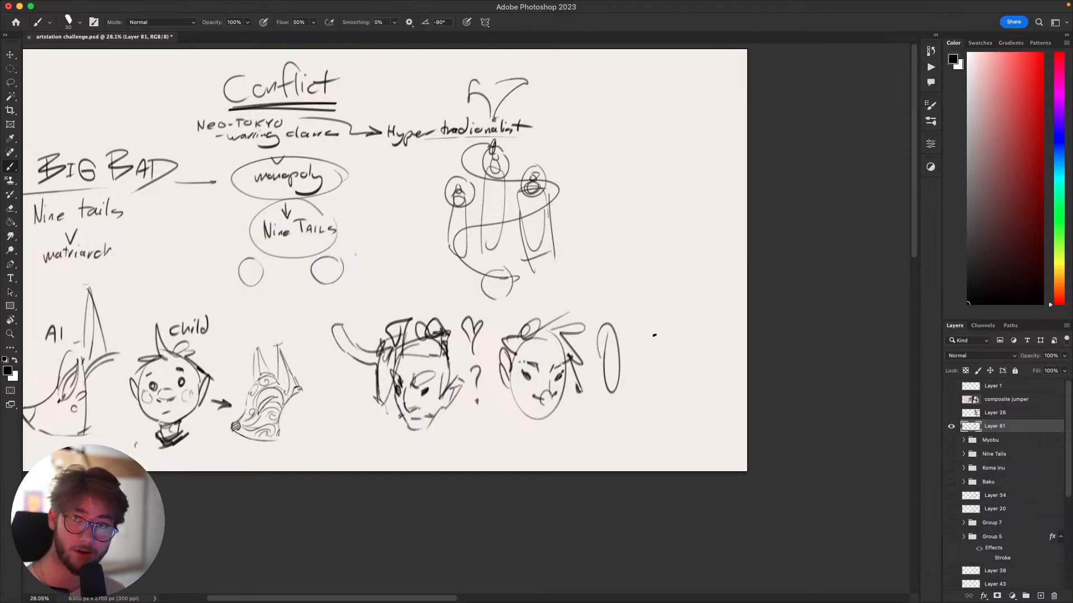
{"action": "key", "text": "super+Tab"}
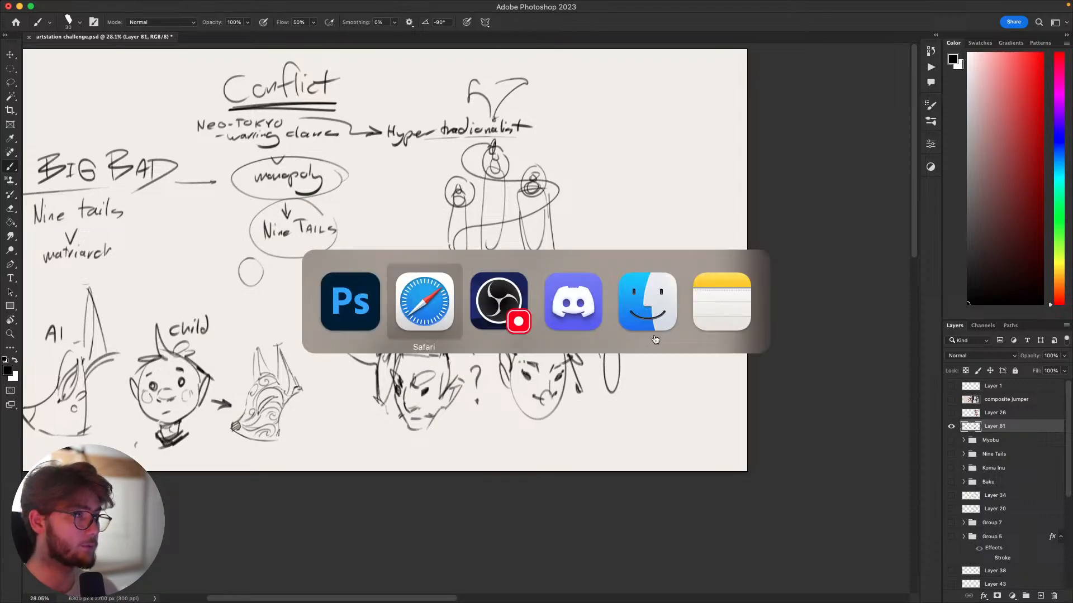
{"action": "left_click", "coordinate": [691, 359]}
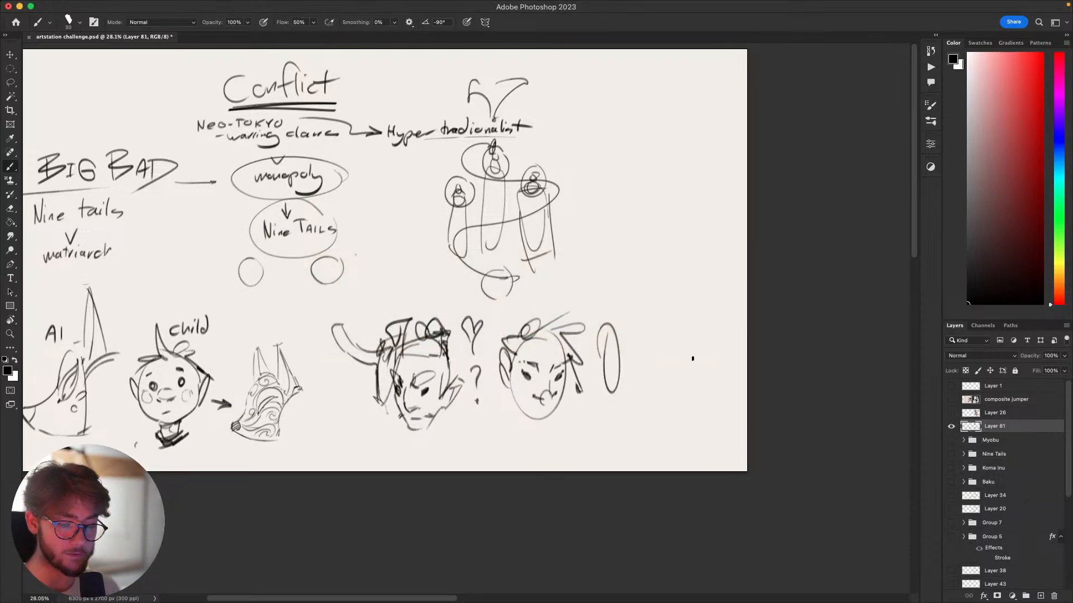
{"action": "left_click_drag", "start_coordinate": [662, 399], "coordinate": [657, 386]}
{"action": "key", "text": "super+z"}
{"action": "left_click_drag", "start_coordinate": [607, 298], "coordinate": [601, 401]}
{"action": "key", "text": "super+z"}
Draw a tall arched outline on the empty canvas beside the finished oval face.
{"action": "left_click_drag", "start_coordinate": [591, 352], "coordinate": [596, 386]}
{"action": "mouse_move", "coordinate": [609, 308]}
{"action": "left_mouse_down"}
{"action": "mouse_move", "coordinate": [599, 397]}
{"action": "mouse_move", "coordinate": [617, 398]}
{"action": "left_mouse_up"}
{"action": "key", "text": "super+z"}
{"action": "left_click_drag", "start_coordinate": [611, 311], "coordinate": [612, 402]}
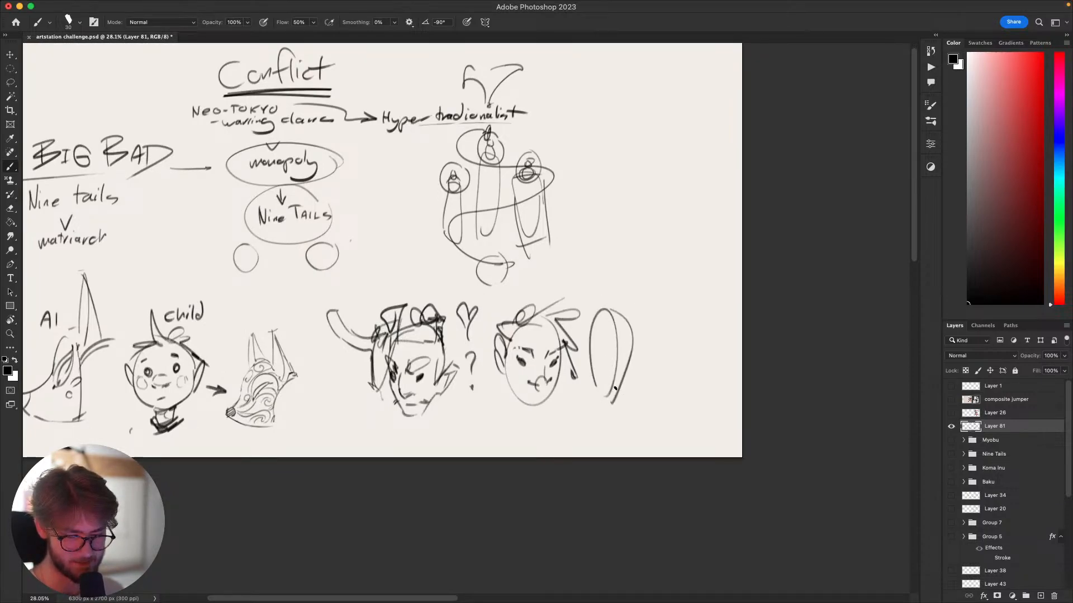
{"action": "mouse_move", "coordinate": [605, 341]}
{"action": "left_mouse_down"}
{"action": "mouse_move", "coordinate": [617, 369]}
{"action": "mouse_move", "coordinate": [618, 348]}
{"action": "mouse_move", "coordinate": [613, 377]}
{"action": "left_mouse_up"}
{"action": "key", "text": "super+z"}
{"action": "key", "text": "super+z"}
Add an inner loop, a heavier outer edge and flowing tail-like strokes to the tall arched shape.
{"action": "left_click_drag", "start_coordinate": [627, 315], "coordinate": [629, 373]}
{"action": "mouse_move", "coordinate": [620, 410]}
{"action": "left_mouse_down"}
{"action": "mouse_move", "coordinate": [653, 371]}
{"action": "mouse_move", "coordinate": [673, 413]}
{"action": "mouse_move", "coordinate": [623, 438]}
{"action": "left_mouse_up"}
{"action": "left_click_drag", "start_coordinate": [614, 405], "coordinate": [627, 437]}
{"action": "left_click_drag", "start_coordinate": [593, 316], "coordinate": [604, 298]}
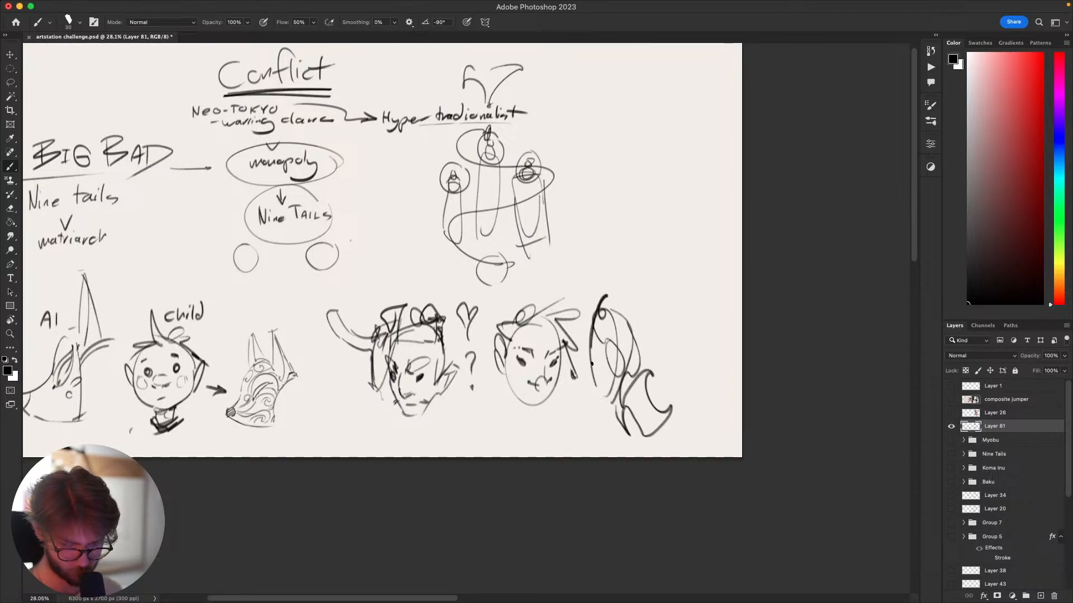
{"action": "key", "text": "super+z"}
{"action": "key", "text": "super+z"}
{"action": "mouse_move", "coordinate": [598, 396]}
{"action": "left_mouse_down"}
{"action": "mouse_move", "coordinate": [604, 307]}
{"action": "mouse_move", "coordinate": [643, 383]}
{"action": "left_mouse_up"}
{"action": "key", "text": "super+z"}
{"action": "mouse_move", "coordinate": [635, 333]}
{"action": "left_mouse_down"}
{"action": "mouse_move", "coordinate": [643, 377]}
{"action": "mouse_move", "coordinate": [632, 330]}
{"action": "left_mouse_up"}
{"action": "key", "text": "super+z"}
{"action": "key", "text": "super+z"}
Draw a large circle beside the three-figure sketch, with curved strokes along its edge and a zigzag above it.
{"action": "mouse_move", "coordinate": [687, 291]}
{"action": "left_mouse_down"}
{"action": "mouse_move", "coordinate": [747, 199]}
{"action": "mouse_move", "coordinate": [738, 225]}
{"action": "mouse_move", "coordinate": [766, 276]}
{"action": "left_mouse_up"}
{"action": "left_click_drag", "start_coordinate": [731, 503], "coordinate": [728, 475]}
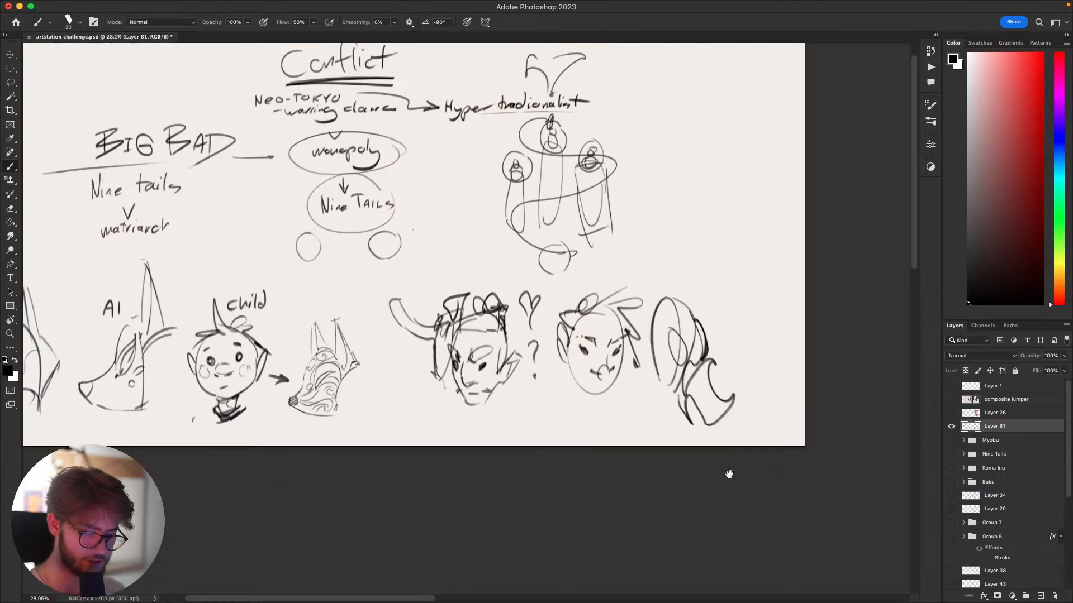
{"action": "left_click_drag", "start_coordinate": [700, 394], "coordinate": [669, 431]}
{"action": "left_click_drag", "start_coordinate": [651, 294], "coordinate": [826, 259]}
{"action": "mouse_move", "coordinate": [812, 311]}
{"action": "left_mouse_down"}
{"action": "mouse_move", "coordinate": [651, 406]}
{"action": "mouse_move", "coordinate": [595, 363]}
{"action": "left_mouse_up"}
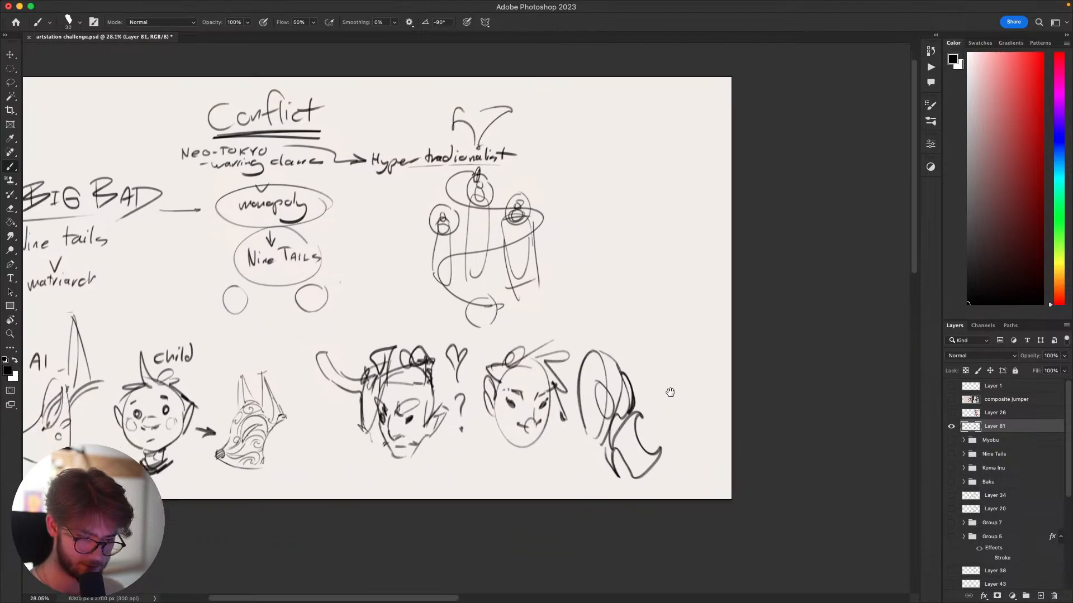
{"action": "left_click_drag", "start_coordinate": [653, 381], "coordinate": [715, 395]}
{"action": "left_click_drag", "start_coordinate": [643, 262], "coordinate": [692, 336]}
{"action": "key", "text": "super+z"}
{"action": "mouse_move", "coordinate": [708, 249]}
{"action": "left_mouse_down"}
{"action": "mouse_move", "coordinate": [670, 332]}
{"action": "mouse_move", "coordinate": [711, 244]}
{"action": "mouse_move", "coordinate": [648, 222]}
{"action": "mouse_move", "coordinate": [662, 226]}
{"action": "mouse_move", "coordinate": [683, 206]}
{"action": "left_mouse_up"}
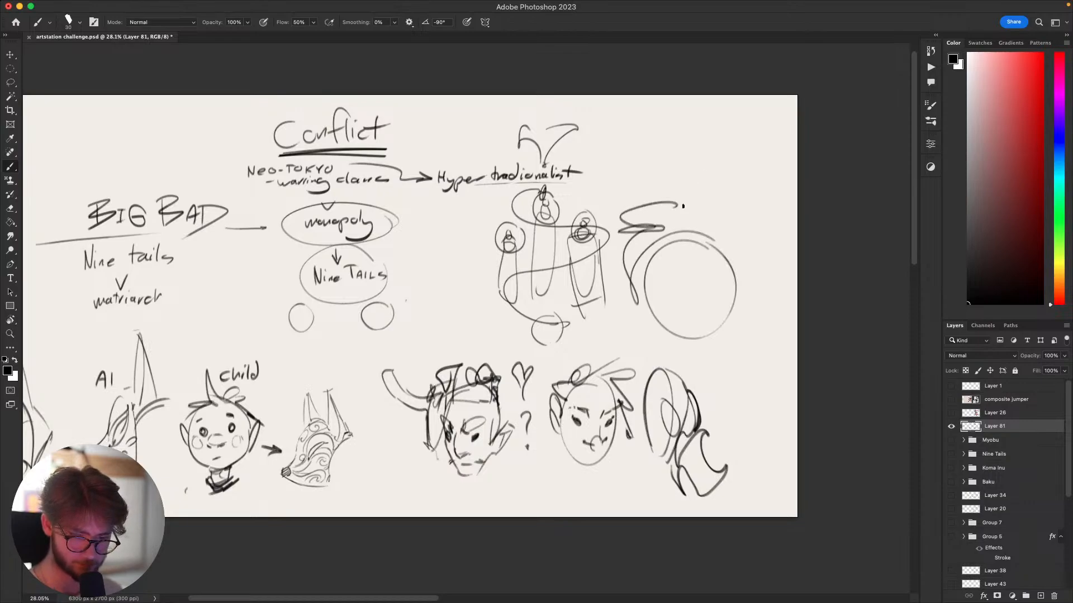
{"action": "key", "text": "super+z"}
Draw a small oval with scribbled inner detail above the large circle.
{"action": "left_click_drag", "start_coordinate": [687, 150], "coordinate": [689, 165]}
{"action": "left_click", "coordinate": [693, 173]}
{"action": "key", "text": "super+z"}
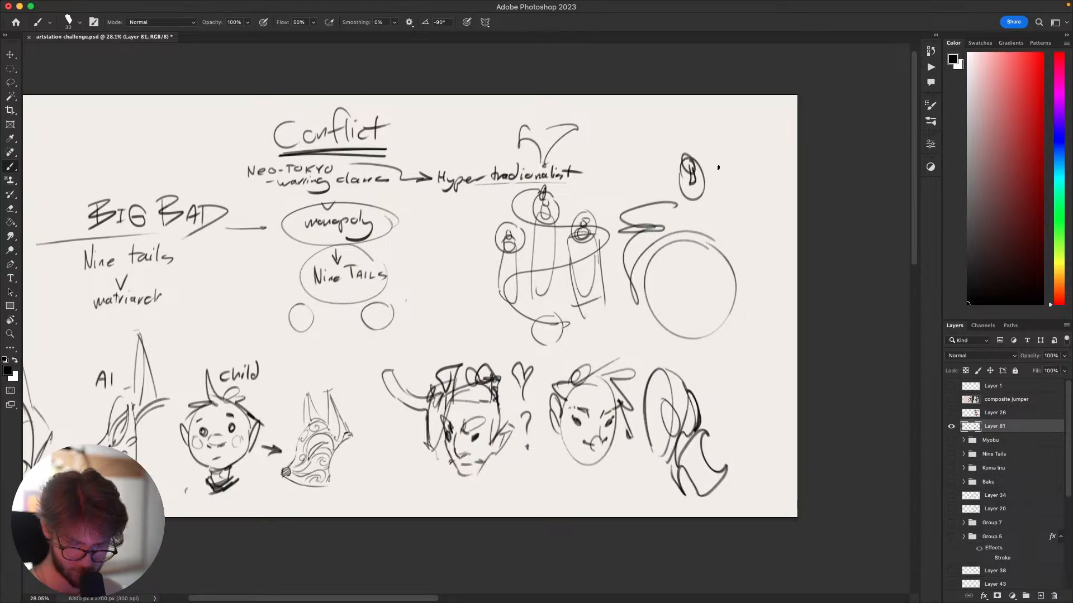
{"action": "scroll", "coordinate": [755, 287], "scroll_direction": "right", "scroll_amount": 5}
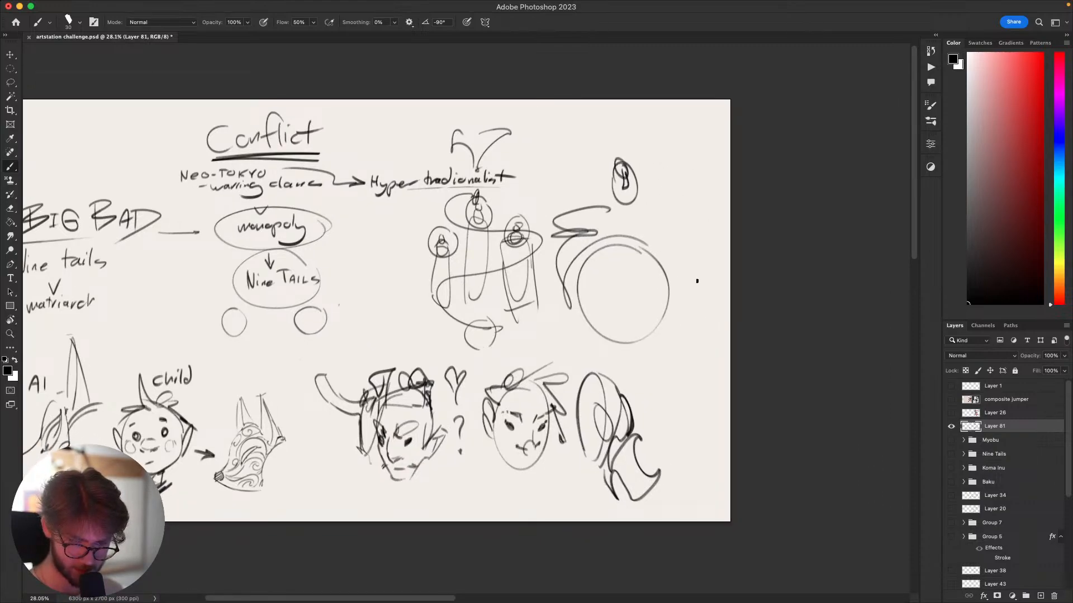
Draw a long upright shaft with a thick upper end next to the small oval, extending it down to the zigzag strokes.
{"action": "mouse_move", "coordinate": [607, 192]}
{"action": "left_mouse_down"}
{"action": "mouse_move", "coordinate": [601, 144]}
{"action": "mouse_move", "coordinate": [600, 201]}
{"action": "left_mouse_up"}
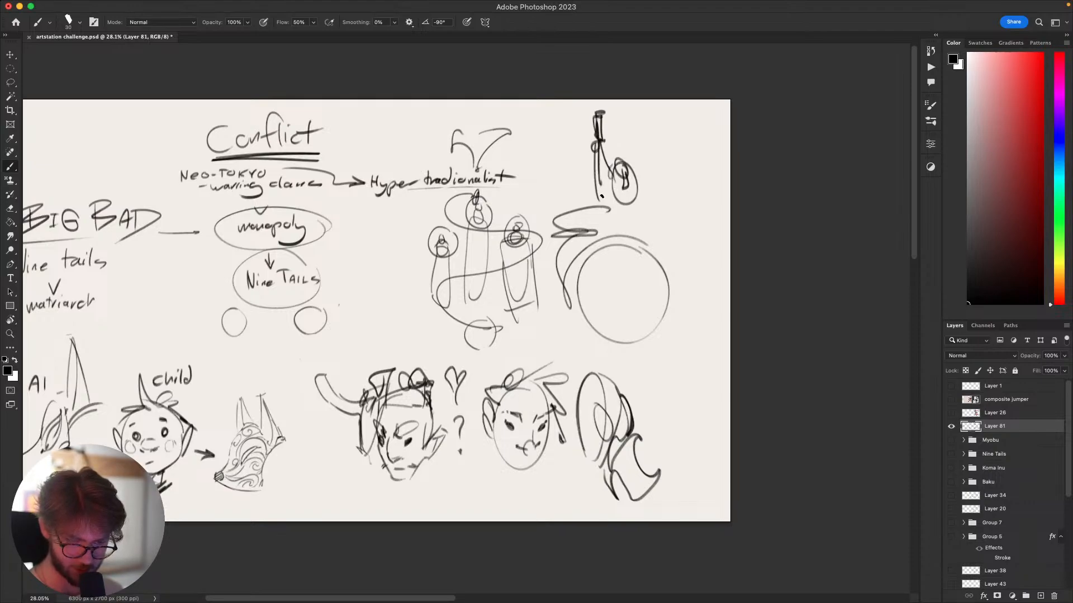
{"action": "key", "text": "super+z"}
{"action": "left_click_drag", "start_coordinate": [596, 150], "coordinate": [599, 213]}
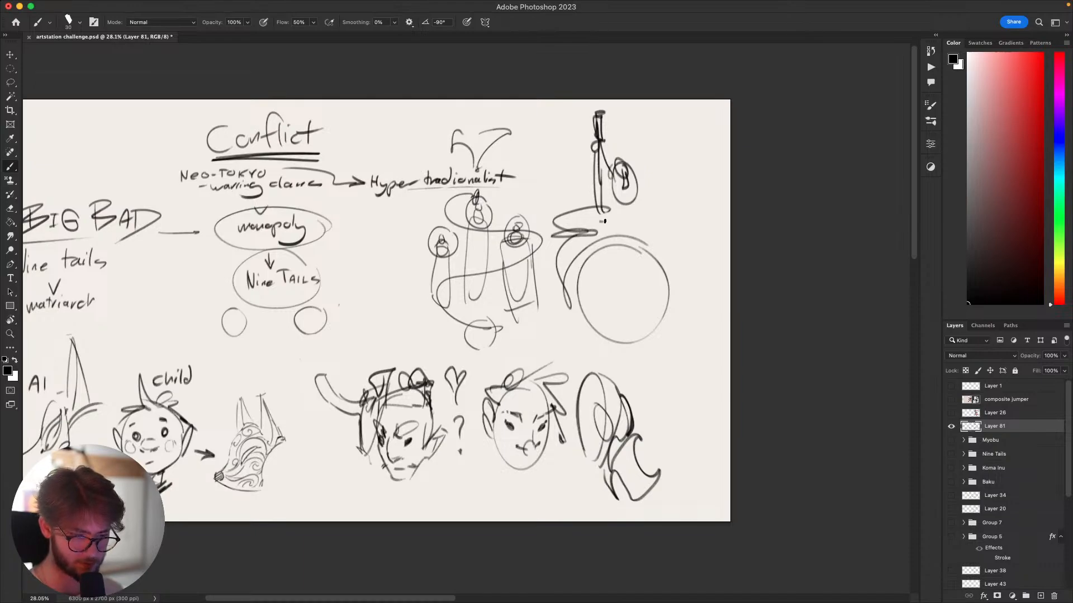
{"action": "mouse_move", "coordinate": [409, 386]}
{"action": "left_mouse_down"}
{"action": "mouse_move", "coordinate": [760, 270]}
{"action": "mouse_move", "coordinate": [517, 375]}
{"action": "mouse_move", "coordinate": [474, 368]}
{"action": "left_mouse_up"}
{"action": "left_click_drag", "start_coordinate": [731, 436], "coordinate": [690, 462]}
Extend the base strokes across the top of the large circle and add an upward-pointing spike under the small oval.
{"action": "mouse_move", "coordinate": [673, 363]}
{"action": "left_mouse_down"}
{"action": "mouse_move", "coordinate": [660, 358]}
{"action": "mouse_move", "coordinate": [592, 229]}
{"action": "left_mouse_up"}
{"action": "key", "text": "super+z"}
{"action": "key", "text": "super+z"}
{"action": "mouse_move", "coordinate": [667, 256]}
{"action": "left_mouse_down"}
{"action": "mouse_move", "coordinate": [667, 215]}
{"action": "mouse_move", "coordinate": [665, 229]}
{"action": "left_mouse_up"}
{"action": "left_click_drag", "start_coordinate": [635, 207], "coordinate": [653, 231]}
{"action": "key", "text": "super+z"}
{"action": "key", "text": "super+z"}
{"action": "left_click_drag", "start_coordinate": [683, 274], "coordinate": [674, 284]}
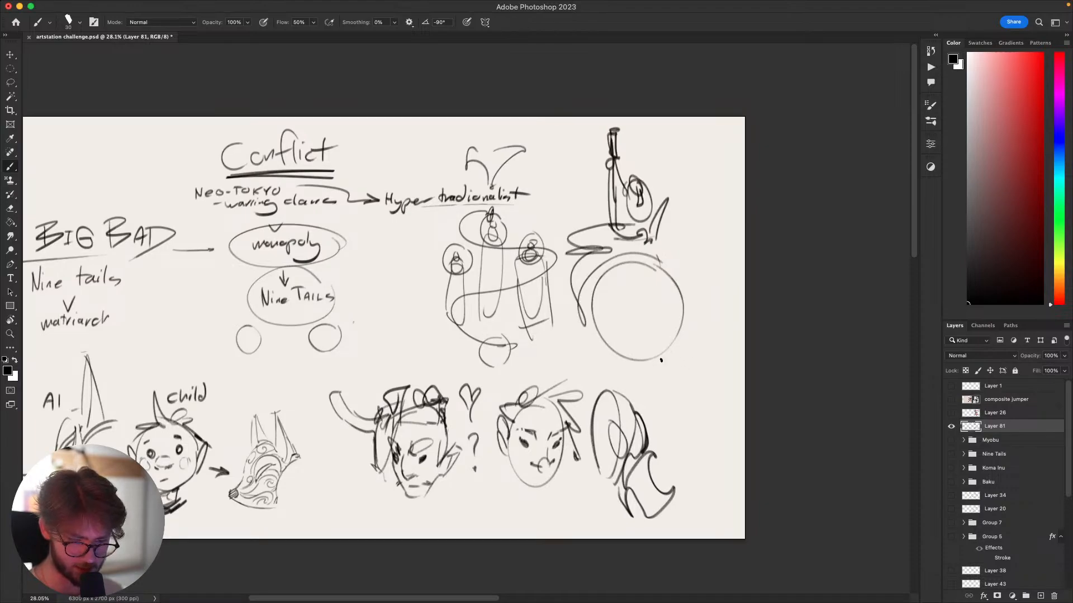
{"action": "mouse_move", "coordinate": [677, 359]}
{"action": "left_mouse_down"}
{"action": "mouse_move", "coordinate": [684, 408]}
{"action": "mouse_move", "coordinate": [708, 356]}
{"action": "mouse_move", "coordinate": [700, 352]}
{"action": "mouse_move", "coordinate": [699, 377]}
{"action": "mouse_move", "coordinate": [672, 351]}
{"action": "mouse_move", "coordinate": [704, 365]}
{"action": "mouse_move", "coordinate": [678, 381]}
{"action": "left_mouse_up"}
{"action": "key", "text": "super+z"}
{"action": "key", "text": "super+z"}
{"action": "key", "text": "super+z"}
{"action": "key", "text": "super+z"}
{"action": "key", "text": "super+z"}
{"action": "mouse_move", "coordinate": [670, 370]}
{"action": "left_mouse_down"}
{"action": "mouse_move", "coordinate": [702, 366]}
{"action": "mouse_move", "coordinate": [687, 409]}
{"action": "left_mouse_up"}
{"action": "left_click_drag", "start_coordinate": [705, 363], "coordinate": [690, 425]}
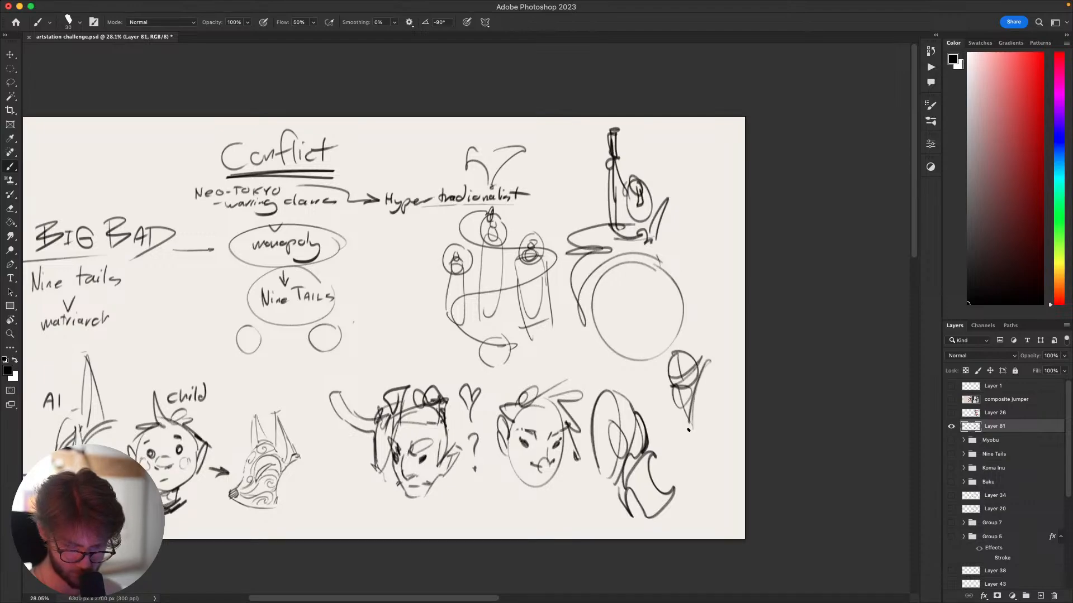
{"action": "key", "text": "super+z"}
{"action": "key", "text": "super+z"}
{"action": "key", "text": "super+z"}
{"action": "key", "text": "super+z"}
{"action": "mouse_move", "coordinate": [689, 351]}
{"action": "left_mouse_down"}
{"action": "mouse_move", "coordinate": [698, 382]}
{"action": "mouse_move", "coordinate": [687, 403]}
{"action": "left_mouse_up"}
{"action": "key", "text": "super+z"}
{"action": "left_click_drag", "start_coordinate": [691, 365], "coordinate": [684, 407]}
{"action": "mouse_move", "coordinate": [707, 368]}
{"action": "left_mouse_down"}
{"action": "mouse_move", "coordinate": [680, 420]}
{"action": "mouse_move", "coordinate": [700, 503]}
{"action": "left_mouse_up"}
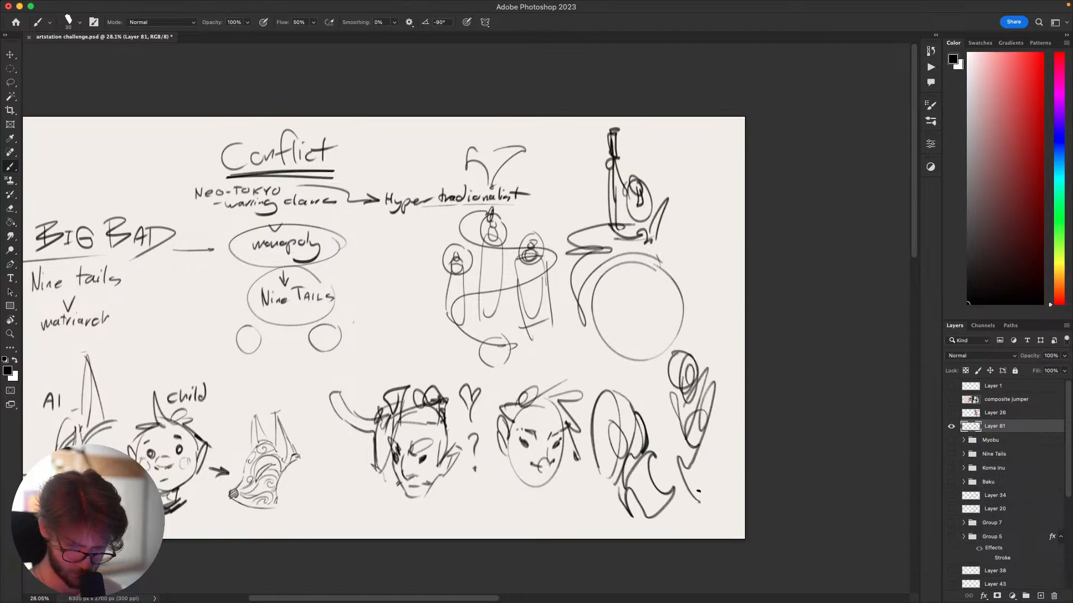
{"action": "left_click_drag", "start_coordinate": [778, 298], "coordinate": [810, 222]}
{"action": "key", "text": "super+z"}
{"action": "key", "text": "super+z"}
{"action": "key", "text": "super+z"}
{"action": "key", "text": "super+z"}
{"action": "key", "text": "super+z"}
{"action": "key", "text": "super+z"}
{"action": "key", "text": "super+z"}
{"action": "mouse_move", "coordinate": [742, 309]}
{"action": "left_mouse_down"}
{"action": "mouse_move", "coordinate": [763, 332]}
{"action": "mouse_move", "coordinate": [687, 335]}
{"action": "mouse_move", "coordinate": [716, 320]}
{"action": "left_mouse_up"}
{"action": "scroll", "coordinate": [739, 319], "scroll_direction": "left", "scroll_amount": 4}
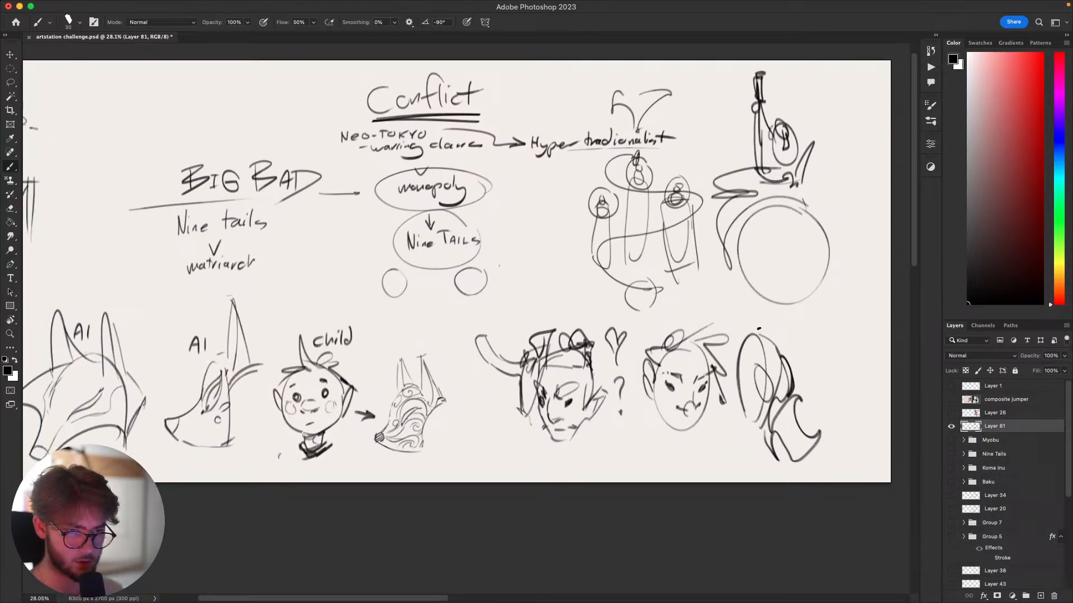
{"action": "left_click_drag", "start_coordinate": [722, 537], "coordinate": [675, 565]}
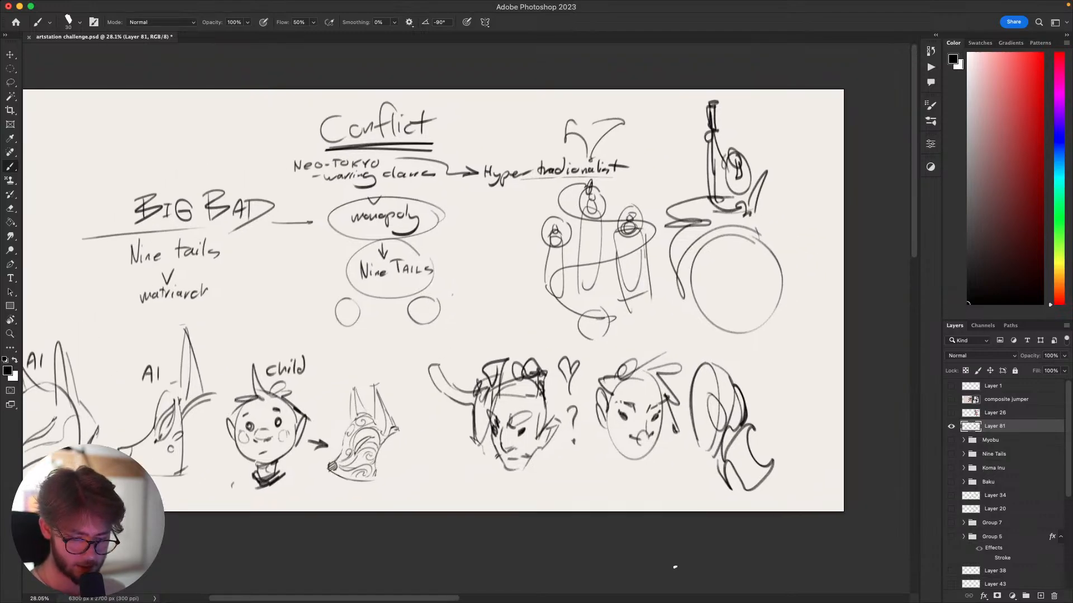
{"action": "key", "text": "super+minus"}
{"action": "scroll", "coordinate": [675, 565], "scroll_direction": "left", "scroll_amount": 3}
{"action": "scroll", "coordinate": [675, 565], "scroll_direction": "up", "scroll_amount": 1}
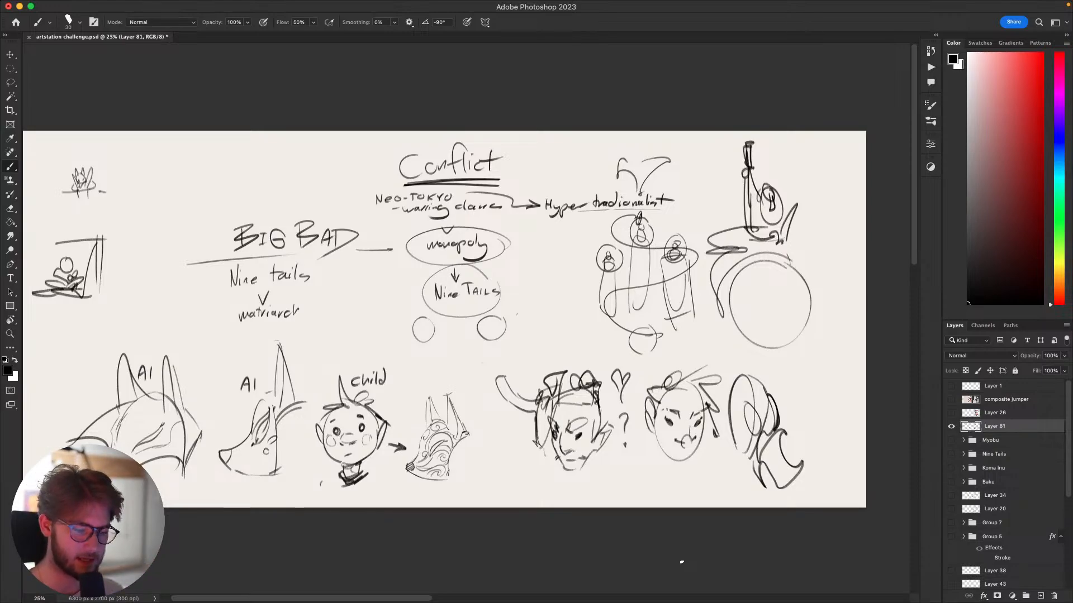
{"action": "mouse_move", "coordinate": [463, 459]}
{"action": "left_mouse_down"}
{"action": "mouse_move", "coordinate": [523, 439]}
{"action": "mouse_move", "coordinate": [513, 456]}
{"action": "left_mouse_up"}
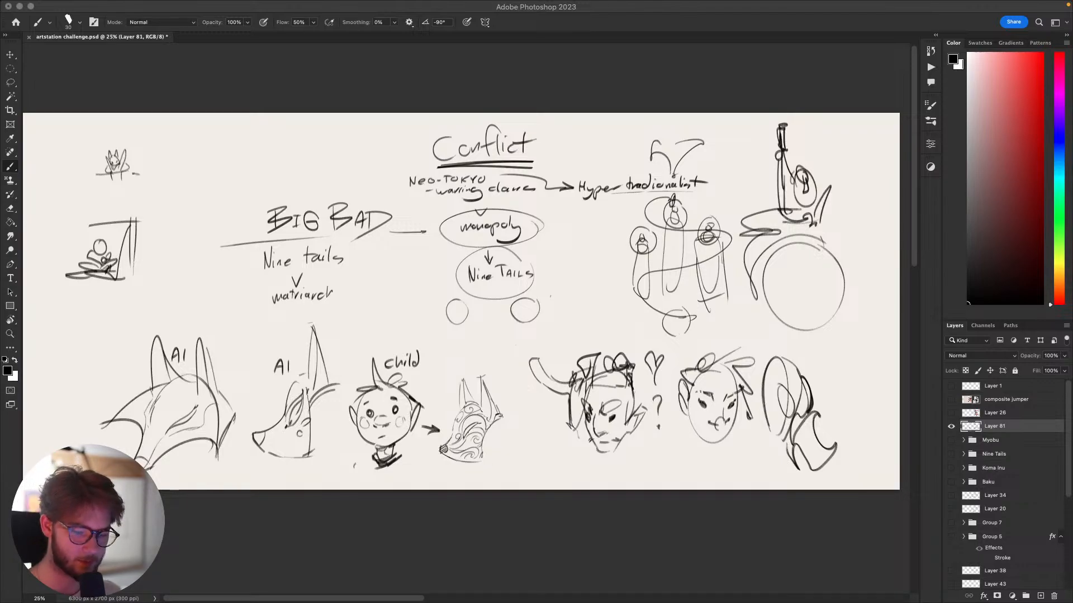
{"action": "left_click", "coordinate": [751, 430]}
{"action": "left_click_drag", "start_coordinate": [779, 472], "coordinate": [743, 467]}
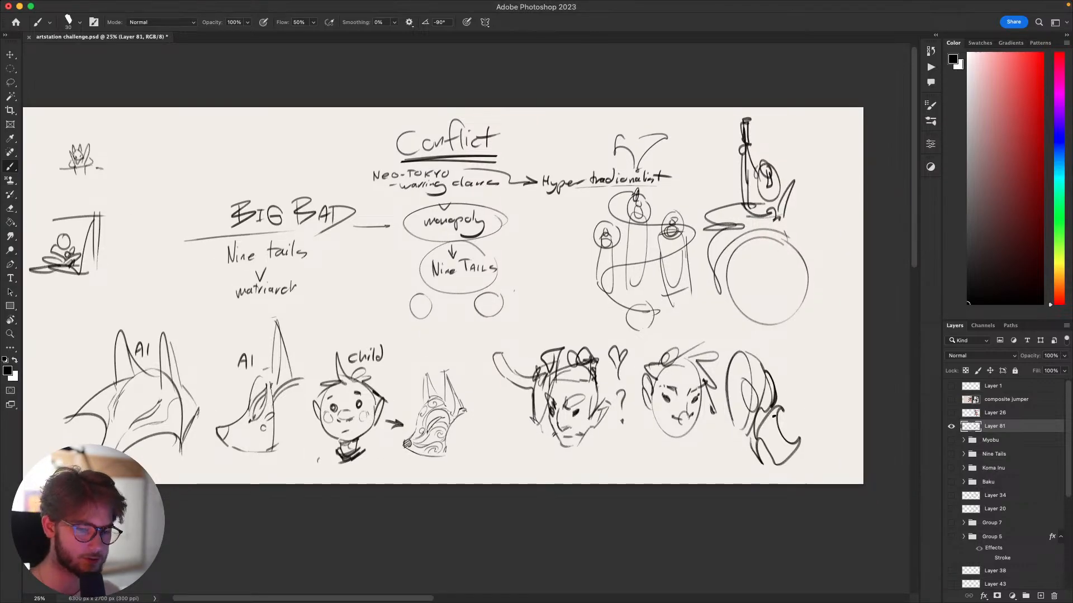
{"action": "mouse_move", "coordinate": [731, 351]}
{"action": "left_mouse_down"}
{"action": "mouse_move", "coordinate": [718, 375]}
{"action": "mouse_move", "coordinate": [744, 384]}
{"action": "left_mouse_up"}
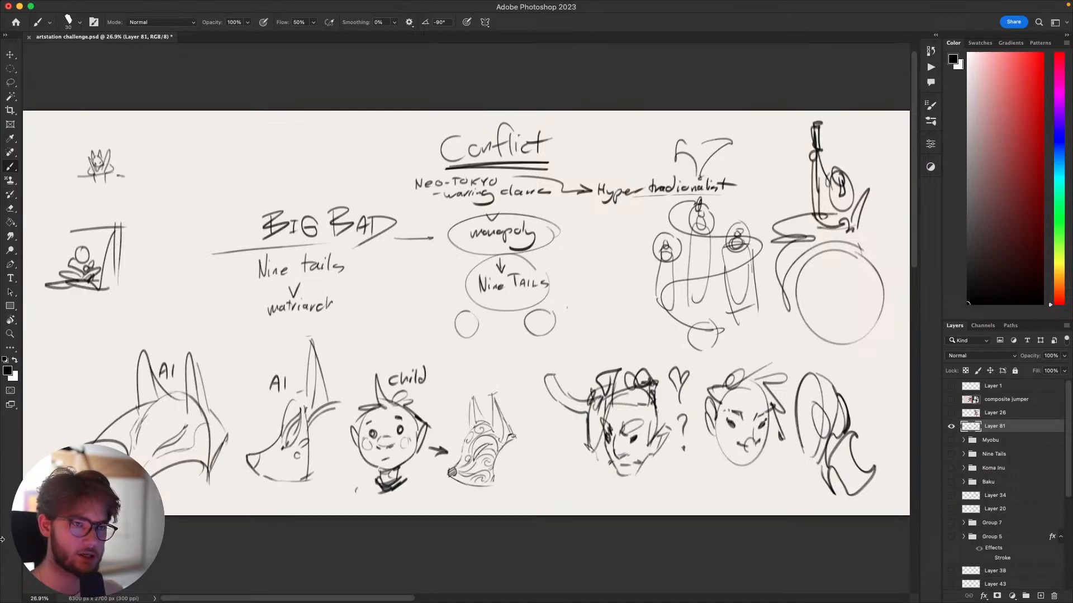
{"action": "key", "text": "super+Tab"}
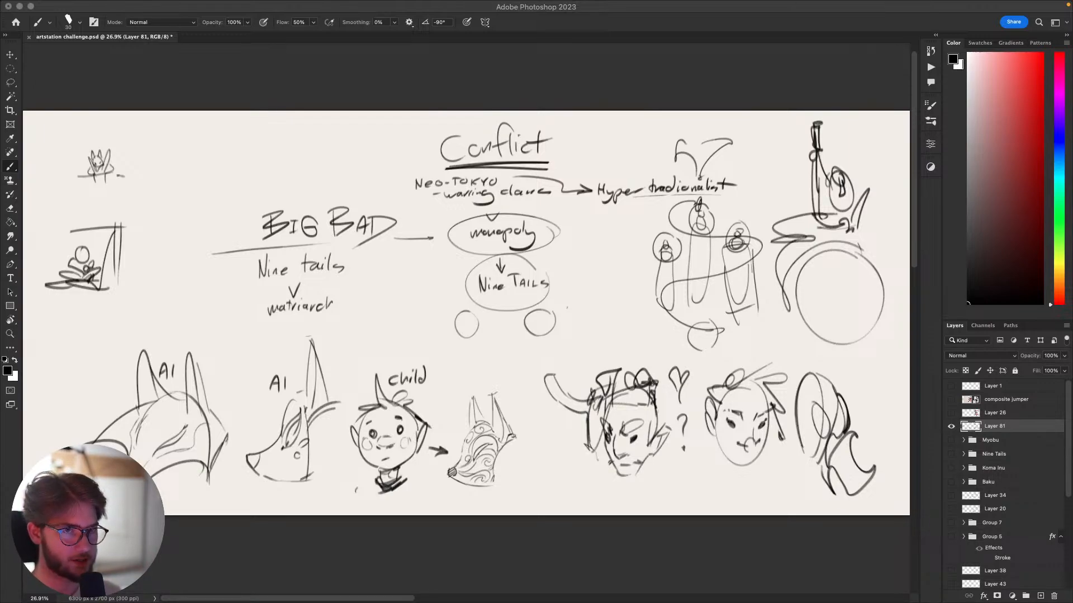
{"action": "left_click", "coordinate": [476, 311]}
{"action": "scroll", "coordinate": [493, 311], "scroll_direction": "up", "scroll_amount": 1}
{"action": "left_click_drag", "start_coordinate": [542, 320], "coordinate": [533, 322]}
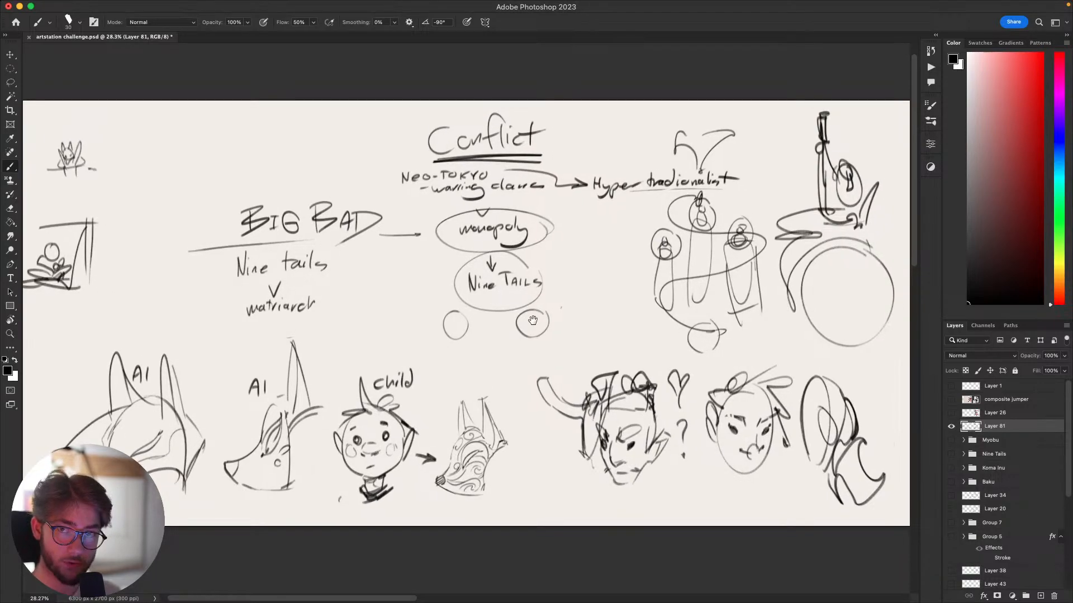
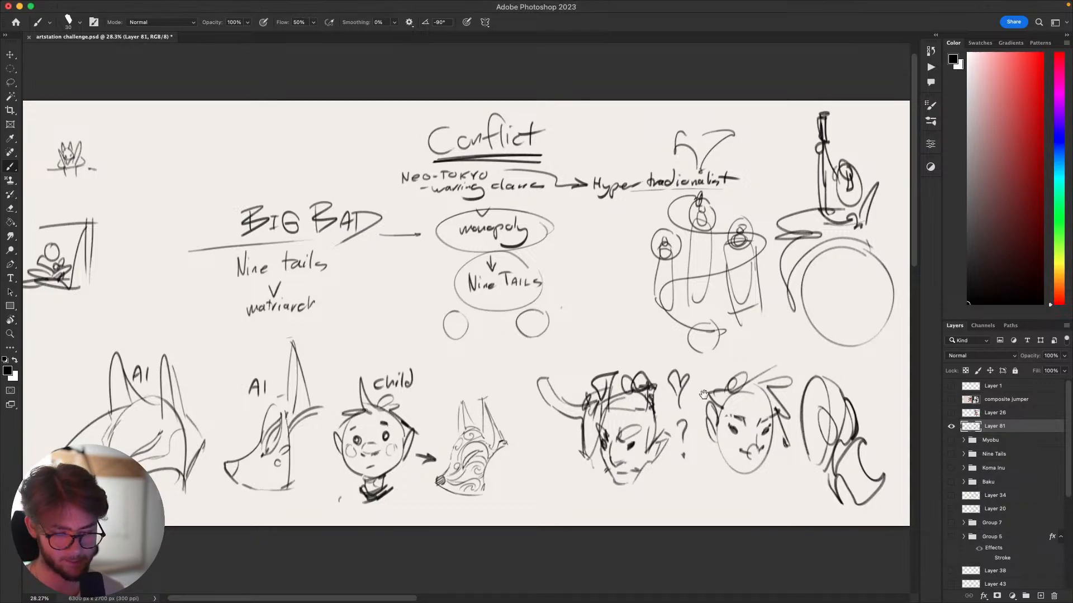
{"action": "left_click_drag", "start_coordinate": [691, 409], "coordinate": [648, 409]}
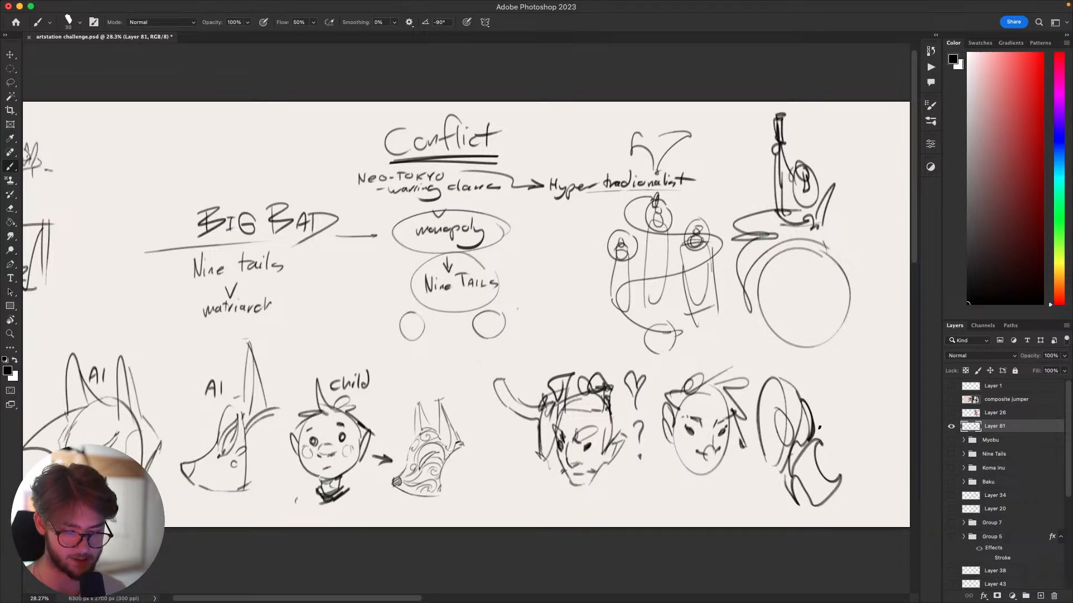
{"action": "mouse_move", "coordinate": [819, 428]}
{"action": "left_mouse_down"}
{"action": "mouse_move", "coordinate": [795, 423]}
{"action": "mouse_move", "coordinate": [766, 393]}
{"action": "mouse_move", "coordinate": [737, 414]}
{"action": "mouse_move", "coordinate": [718, 376]}
{"action": "mouse_move", "coordinate": [731, 421]}
{"action": "mouse_move", "coordinate": [722, 367]}
{"action": "mouse_move", "coordinate": [744, 406]}
{"action": "mouse_move", "coordinate": [724, 356]}
{"action": "mouse_move", "coordinate": [746, 385]}
{"action": "mouse_move", "coordinate": [731, 342]}
{"action": "left_mouse_up"}
{"action": "key", "text": "super+z"}
{"action": "key", "text": "super+z"}
{"action": "key", "text": "super+z"}
{"action": "key", "text": "super+z"}
{"action": "key", "text": "super+z"}
{"action": "mouse_move", "coordinate": [734, 364]}
{"action": "left_mouse_down"}
{"action": "mouse_move", "coordinate": [743, 389]}
{"action": "mouse_move", "coordinate": [730, 348]}
{"action": "mouse_move", "coordinate": [725, 357]}
{"action": "left_mouse_up"}
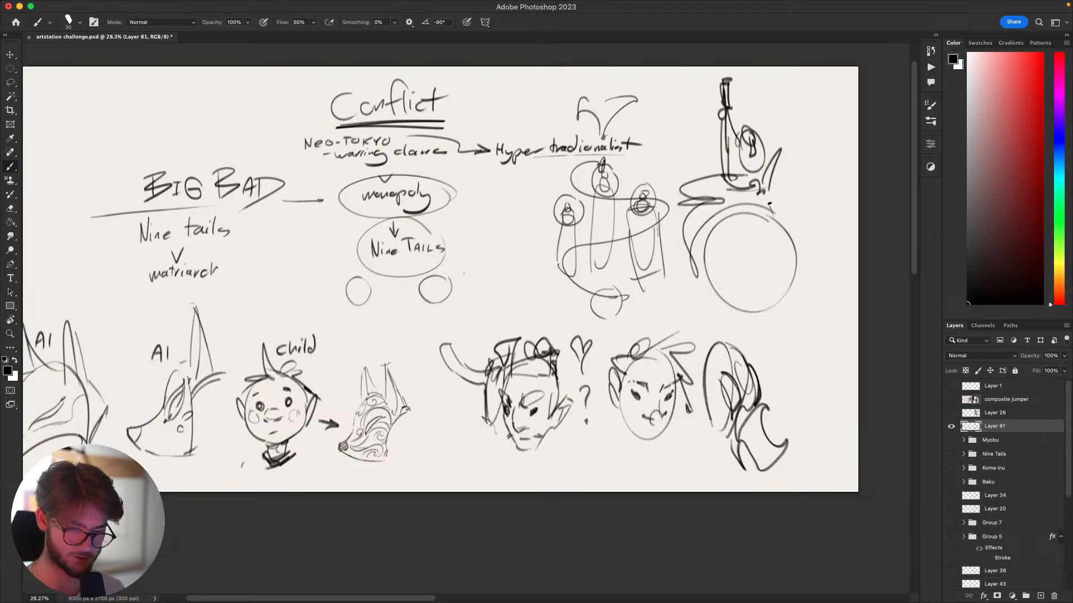
{"action": "scroll", "coordinate": [765, 503], "scroll_direction": "down", "scroll_amount": 2}
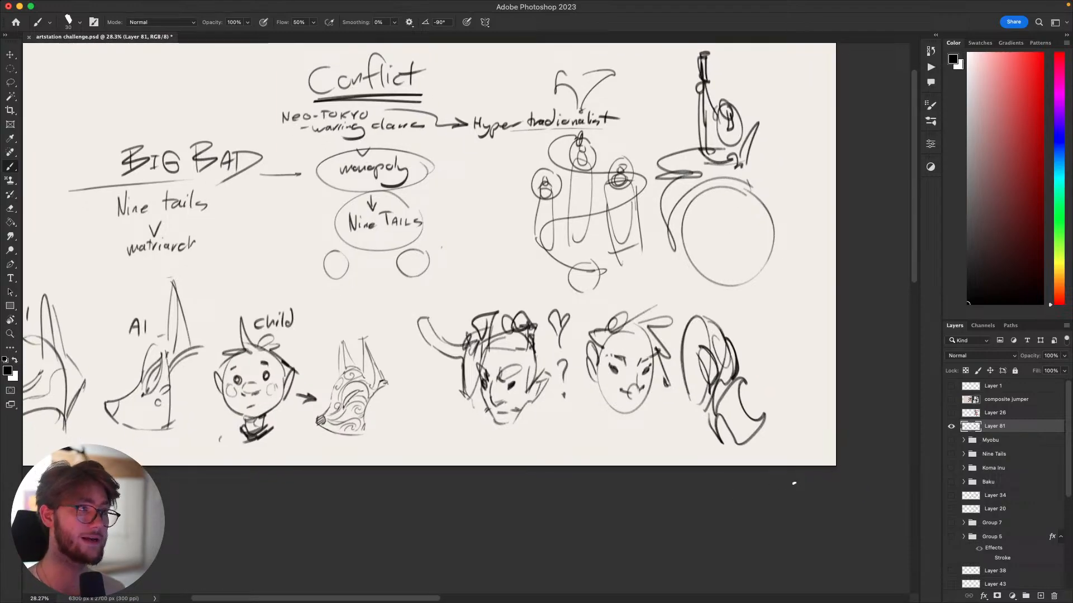
{"action": "scroll", "coordinate": [794, 482], "scroll_direction": "left", "scroll_amount": 2}
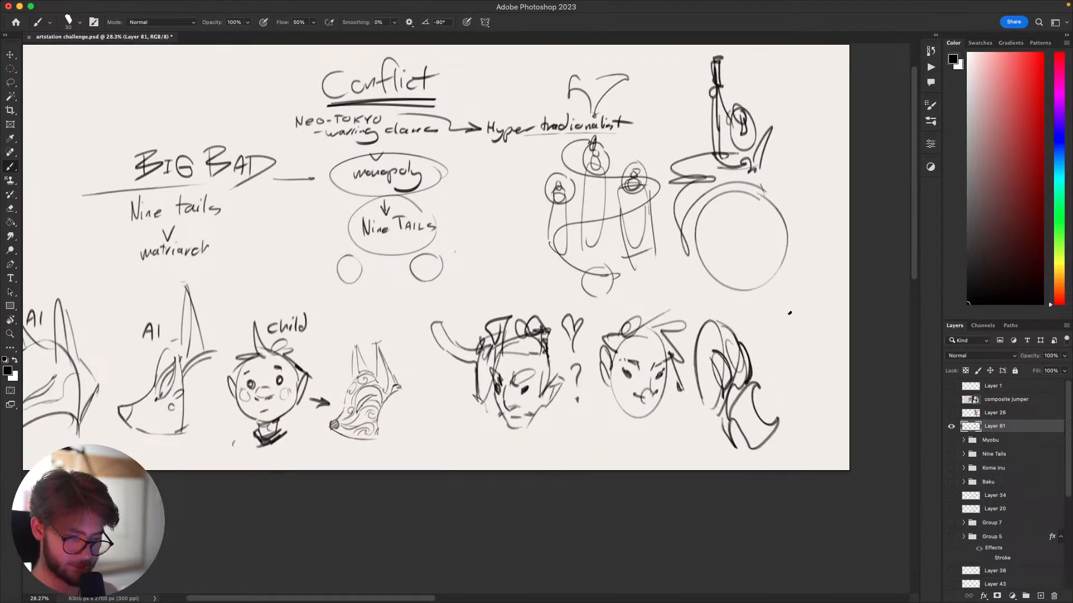
{"action": "left_click_drag", "start_coordinate": [764, 350], "coordinate": [790, 396]}
{"action": "key", "text": "super+minus"}
{"action": "key", "text": "super+minus"}
{"action": "key", "text": "super+minus"}
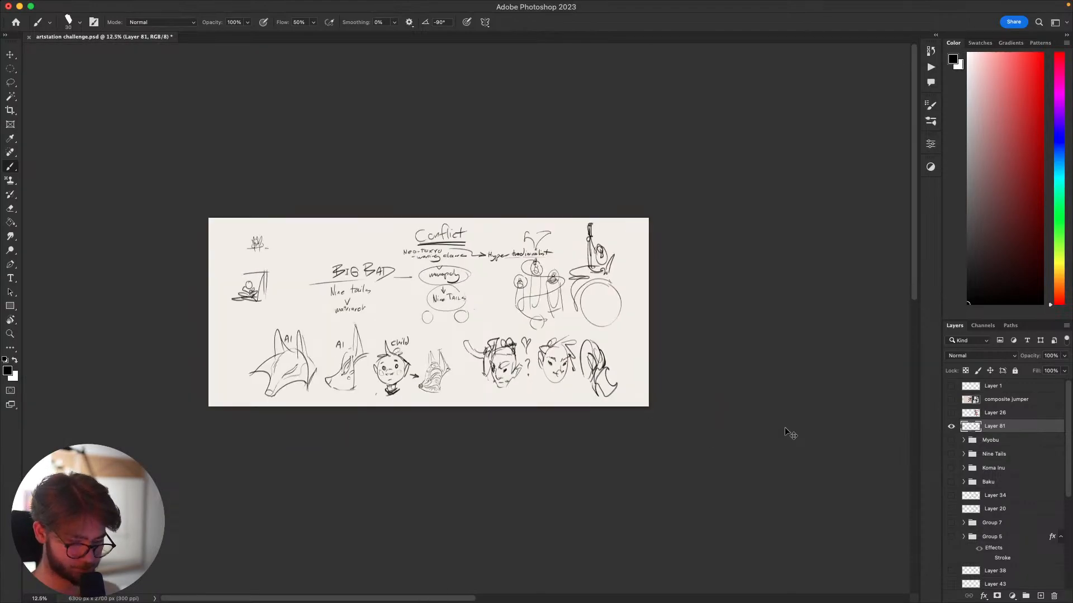
{"action": "key", "text": "super+plus"}
{"action": "key", "text": "super+plus"}
{"action": "key", "text": "super+minus"}
{"action": "key", "text": "super+minus"}
{"action": "key", "text": "super+plus"}
{"action": "key", "text": "super+plus"}
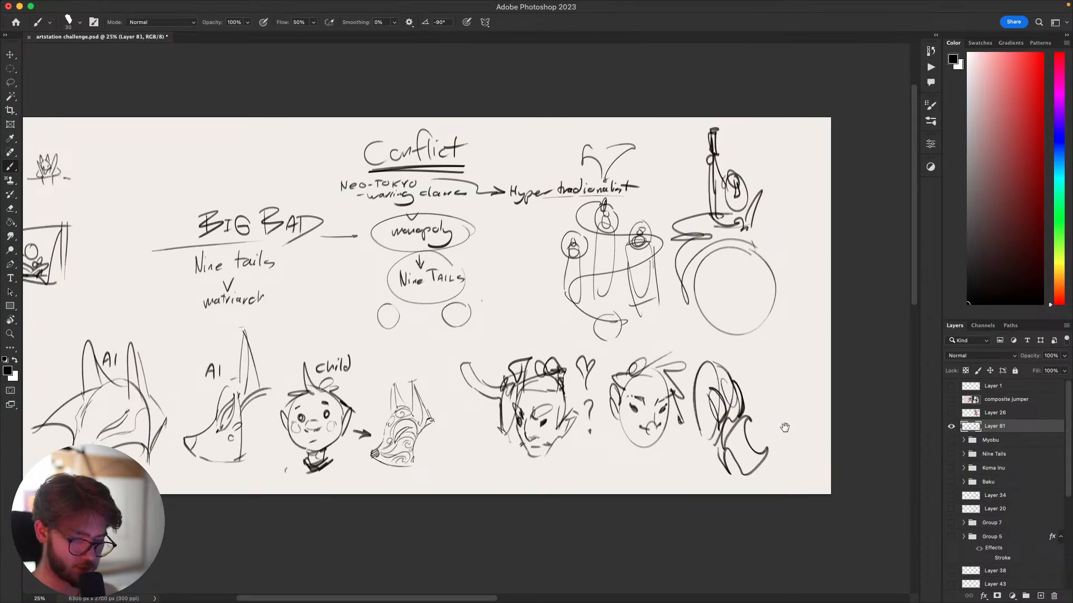
{"action": "left_click_drag", "start_coordinate": [784, 427], "coordinate": [833, 396]}
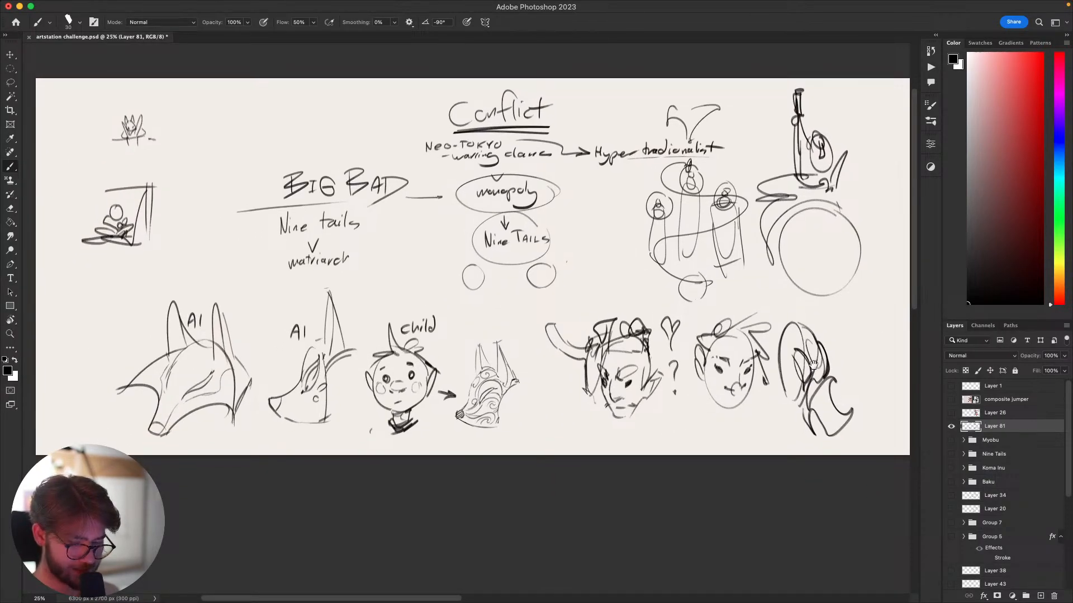
{"action": "key", "text": "super+z"}
{"action": "mouse_move", "coordinate": [624, 325]}
{"action": "left_mouse_down"}
{"action": "mouse_move", "coordinate": [638, 300]}
{"action": "mouse_move", "coordinate": [638, 310]}
{"action": "left_mouse_up"}
{"action": "key", "text": "super+z"}
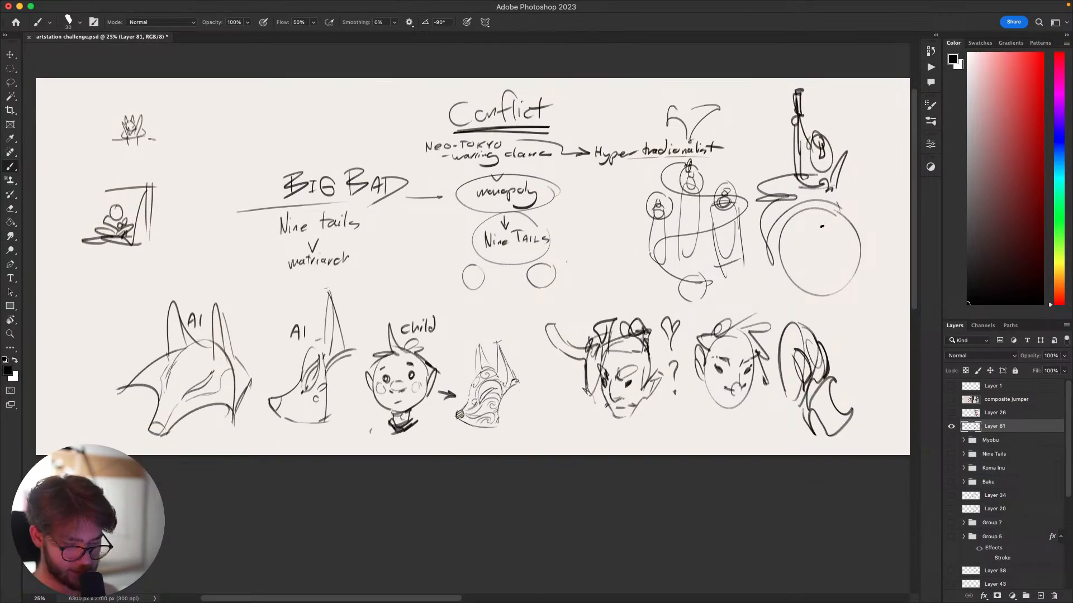
{"action": "left_click_drag", "start_coordinate": [810, 380], "coordinate": [778, 353]}
{"action": "mouse_move", "coordinate": [711, 291]}
{"action": "left_mouse_down"}
{"action": "mouse_move", "coordinate": [693, 394]}
{"action": "mouse_move", "coordinate": [705, 374]}
{"action": "mouse_move", "coordinate": [717, 384]}
{"action": "left_mouse_up"}
{"action": "key", "text": "super+z"}
{"action": "key", "text": "super+z"}
{"action": "key", "text": "super+z"}
{"action": "key", "text": "super+z"}
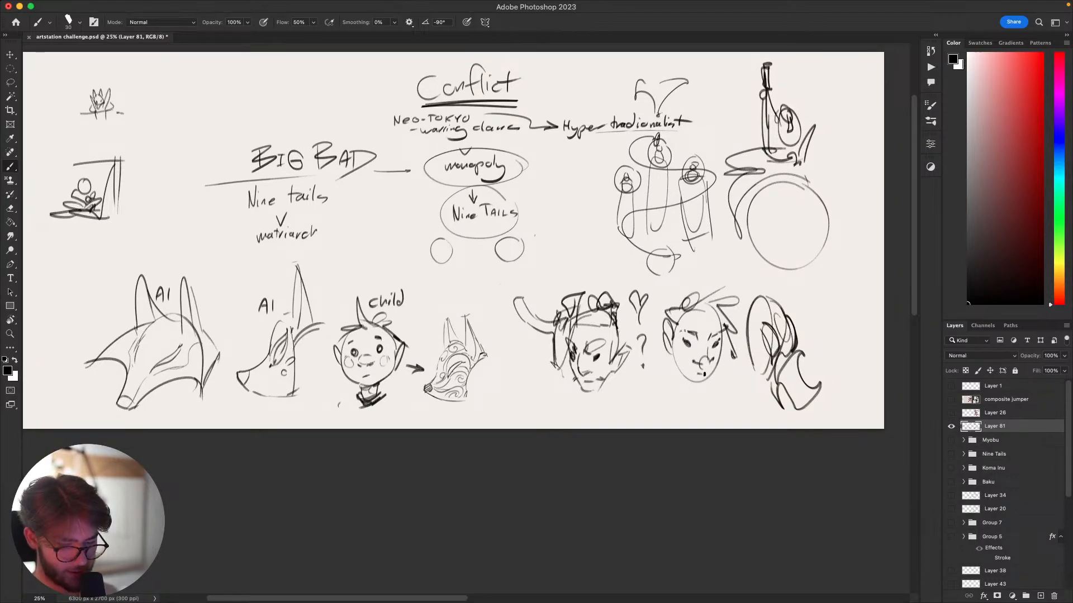
Sketch a pair of crossed swords beneath the three circled figures under the "Hyper tradionalist" note.
{"action": "scroll", "coordinate": [663, 391], "scroll_direction": "up", "scroll_amount": 2}
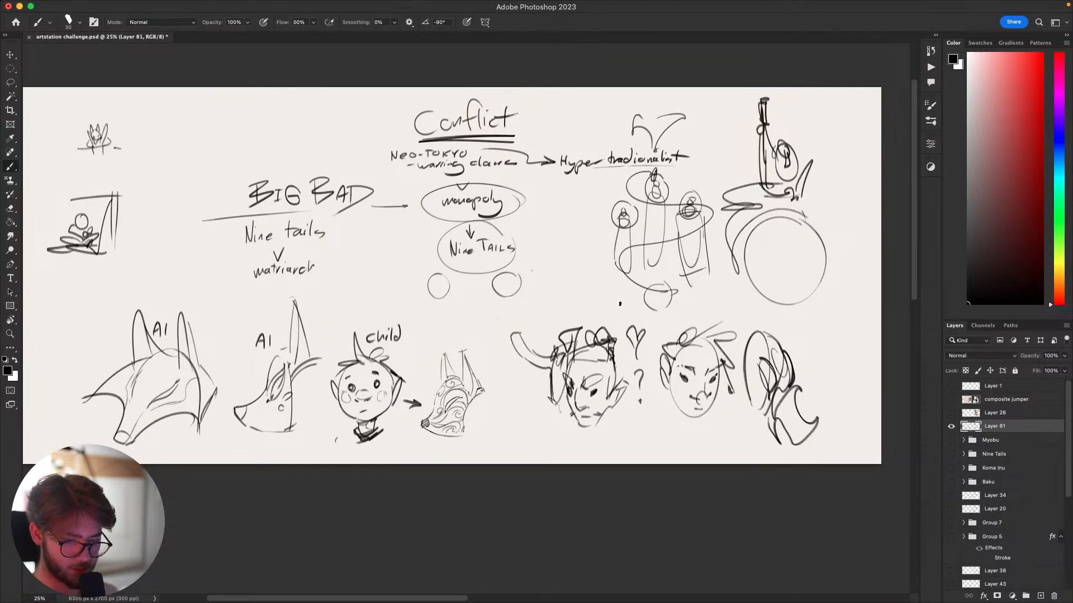
{"action": "mouse_move", "coordinate": [619, 303]}
{"action": "left_mouse_down"}
{"action": "mouse_move", "coordinate": [658, 272]}
{"action": "mouse_move", "coordinate": [635, 300]}
{"action": "mouse_move", "coordinate": [659, 305]}
{"action": "left_mouse_up"}
{"action": "key", "text": "super+z"}
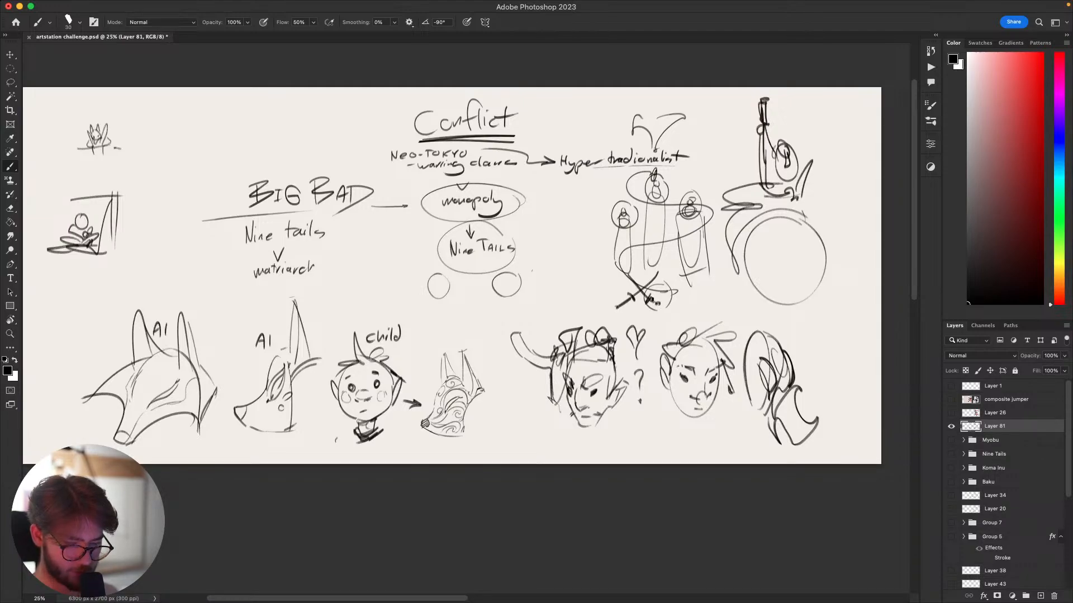
{"action": "scroll", "coordinate": [653, 357], "scroll_direction": "up", "scroll_amount": 1}
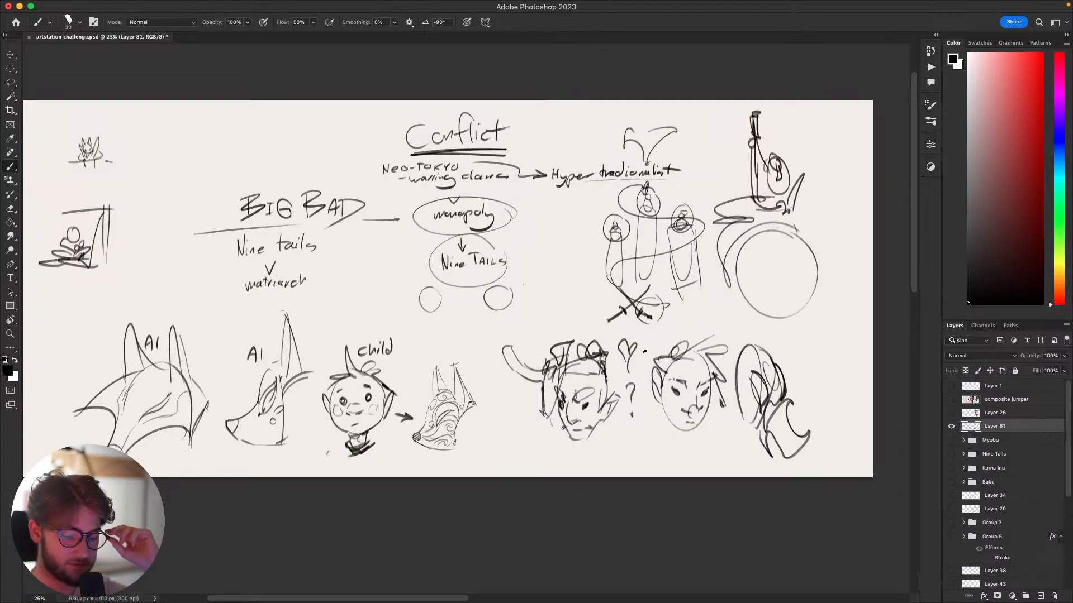
{"action": "mouse_move", "coordinate": [630, 330]}
{"action": "left_mouse_down"}
{"action": "mouse_move", "coordinate": [643, 369]}
{"action": "mouse_move", "coordinate": [637, 331]}
{"action": "left_mouse_up"}
{"action": "key", "text": "super+z"}
{"action": "mouse_move", "coordinate": [631, 374]}
{"action": "left_mouse_down"}
{"action": "mouse_move", "coordinate": [622, 422]}
{"action": "mouse_move", "coordinate": [632, 372]}
{"action": "mouse_move", "coordinate": [637, 419]}
{"action": "mouse_move", "coordinate": [635, 385]}
{"action": "left_mouse_up"}
{"action": "key", "text": "super+z"}
{"action": "key", "text": "super+z"}
{"action": "key", "text": "super+z"}
{"action": "key", "text": "super+z"}
{"action": "key", "text": "super+z"}
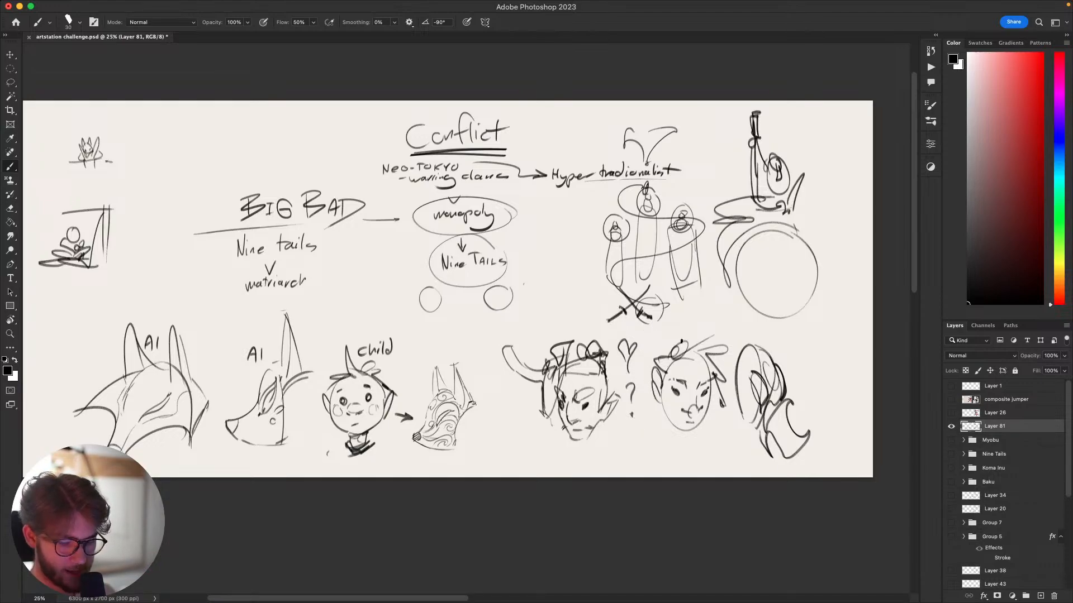
Sketch a small round face with eyes and mouth beneath the question mark between the two large heads.
{"action": "left_click_drag", "start_coordinate": [753, 393], "coordinate": [764, 350]}
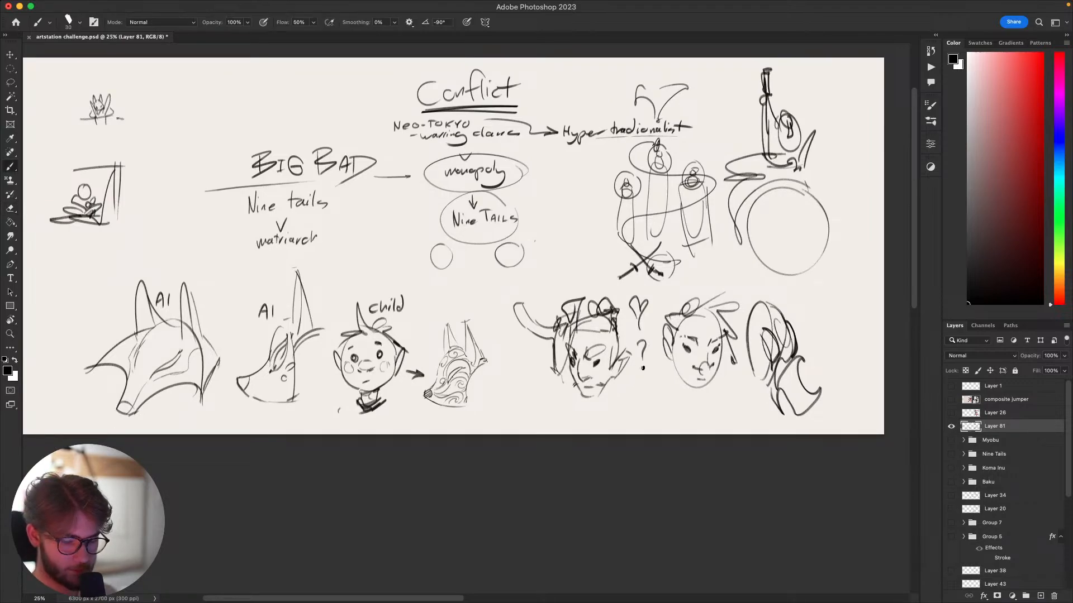
{"action": "left_click_drag", "start_coordinate": [643, 367], "coordinate": [611, 384]}
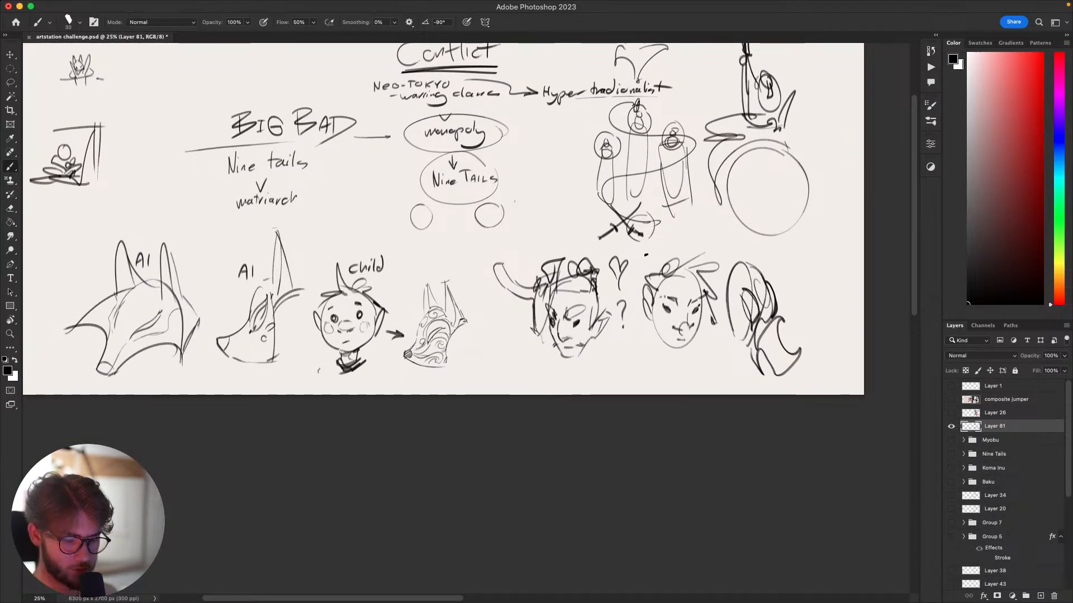
{"action": "mouse_move", "coordinate": [735, 304]}
{"action": "left_mouse_down"}
{"action": "mouse_move", "coordinate": [666, 368]}
{"action": "mouse_move", "coordinate": [804, 345]}
{"action": "left_mouse_up"}
{"action": "left_click_drag", "start_coordinate": [765, 376], "coordinate": [751, 352]}
{"action": "mouse_move", "coordinate": [670, 369]}
{"action": "left_mouse_down"}
{"action": "mouse_move", "coordinate": [678, 360]}
{"action": "mouse_move", "coordinate": [688, 380]}
{"action": "mouse_move", "coordinate": [675, 380]}
{"action": "mouse_move", "coordinate": [690, 371]}
{"action": "mouse_move", "coordinate": [667, 372]}
{"action": "mouse_move", "coordinate": [675, 393]}
{"action": "mouse_move", "coordinate": [655, 430]}
{"action": "left_mouse_up"}
{"action": "key", "text": "super+z"}
{"action": "key", "text": "super+z"}
{"action": "left_click", "coordinate": [666, 380]}
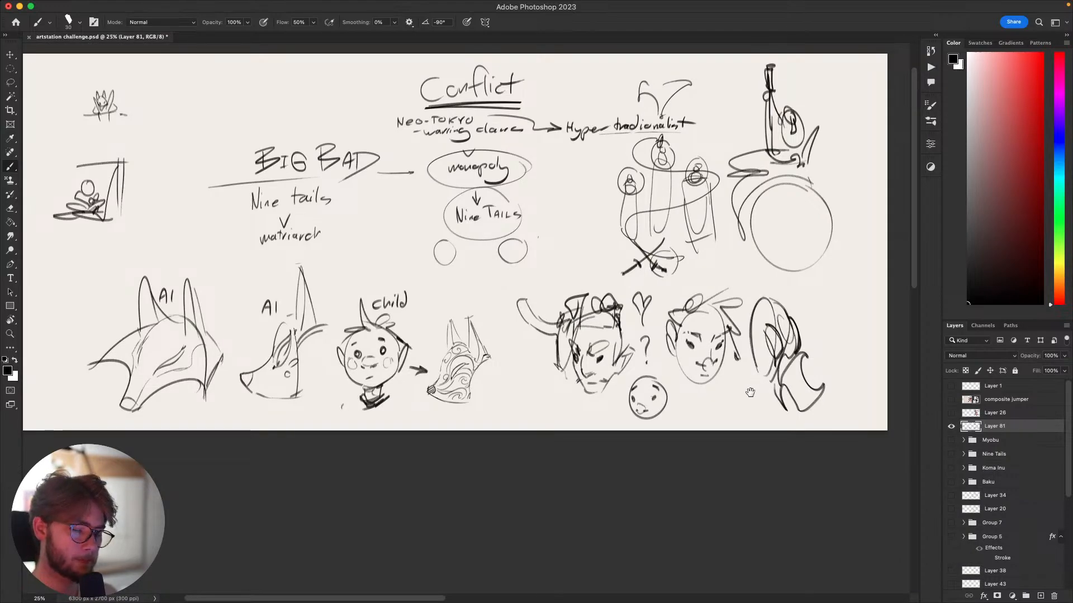
{"action": "left_click_drag", "start_coordinate": [749, 358], "coordinate": [719, 398]}
{"action": "left_click_drag", "start_coordinate": [747, 364], "coordinate": [765, 351]}
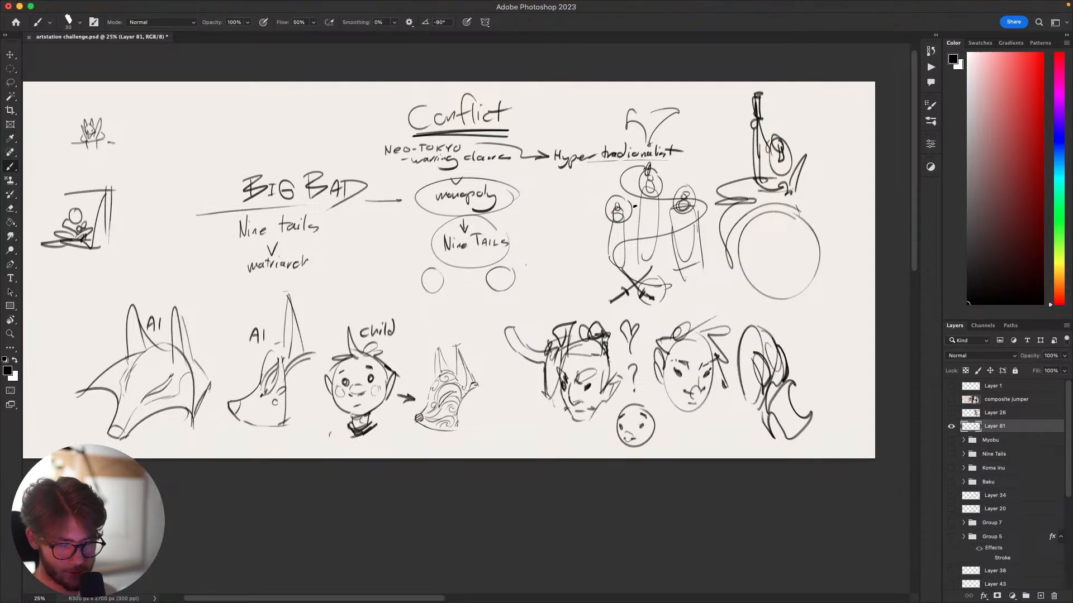
{"action": "scroll", "coordinate": [665, 226], "scroll_direction": "up", "scroll_amount": 2}
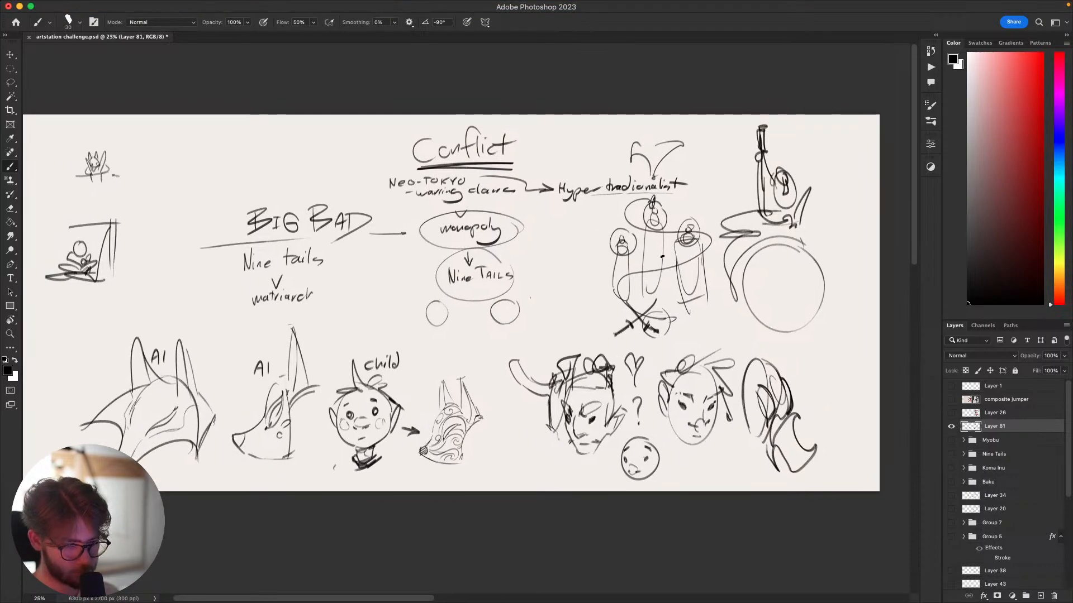
{"action": "mouse_move", "coordinate": [665, 256]}
{"action": "left_mouse_down"}
{"action": "mouse_move", "coordinate": [715, 254]}
{"action": "mouse_move", "coordinate": [682, 273]}
{"action": "mouse_move", "coordinate": [683, 296]}
{"action": "mouse_move", "coordinate": [662, 313]}
{"action": "mouse_move", "coordinate": [698, 317]}
{"action": "mouse_move", "coordinate": [690, 301]}
{"action": "left_mouse_up"}
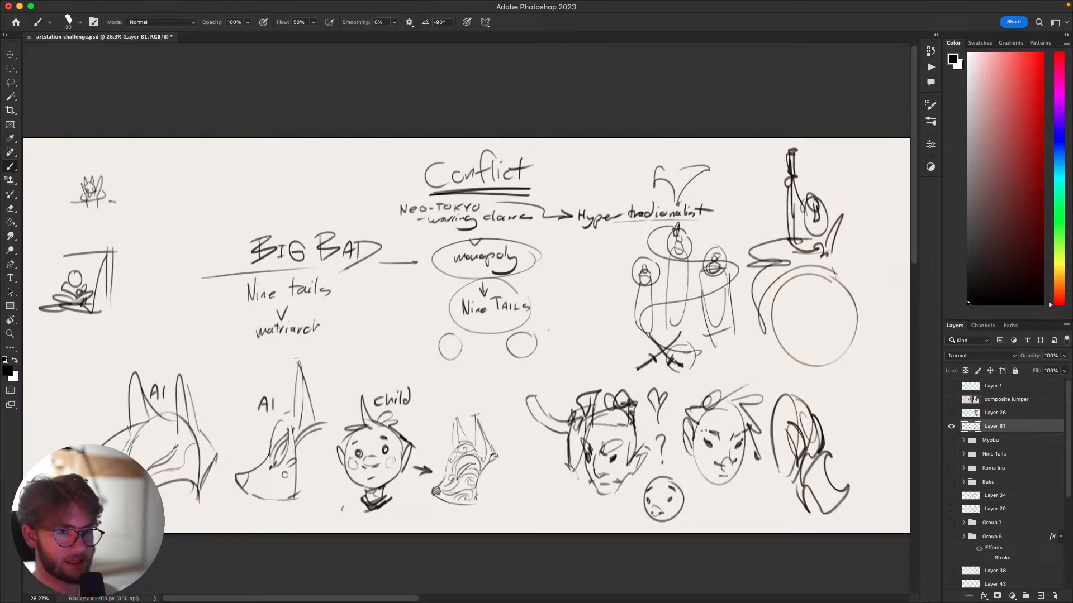
{"action": "key", "text": "super+Tab"}
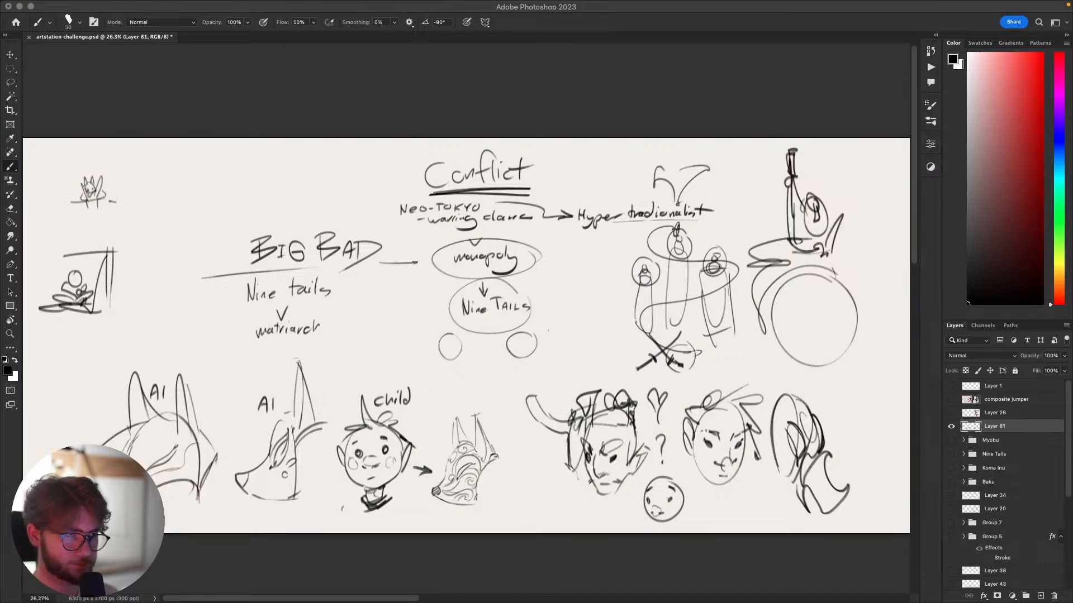
{"action": "left_click", "coordinate": [671, 290]}
{"action": "left_click_drag", "start_coordinate": [646, 344], "coordinate": [649, 345]}
{"action": "left_click_drag", "start_coordinate": [644, 382], "coordinate": [634, 347]}
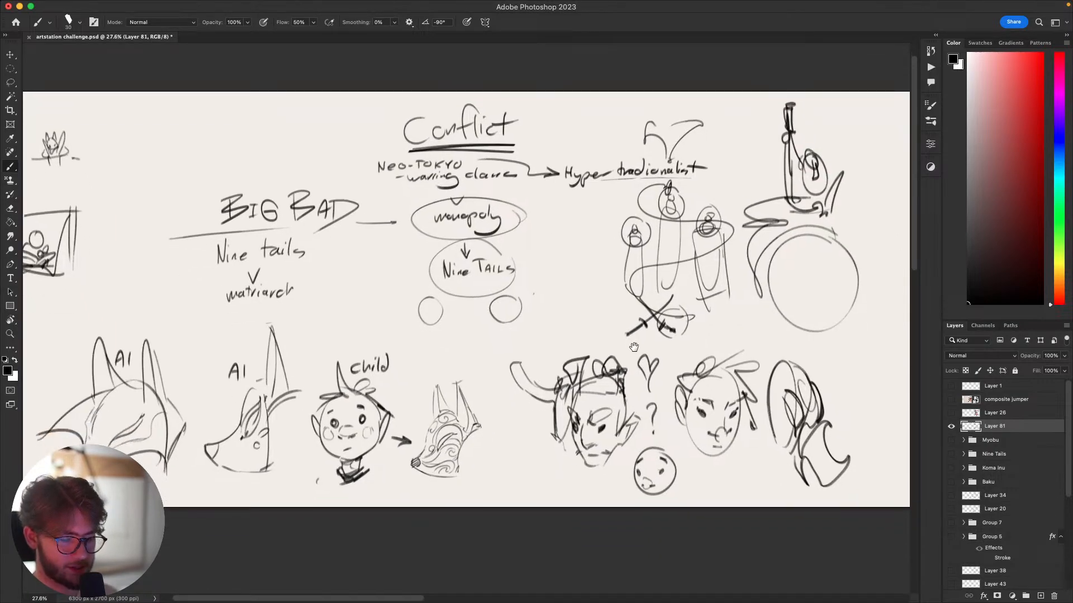
{"action": "left_click_drag", "start_coordinate": [605, 399], "coordinate": [627, 360]}
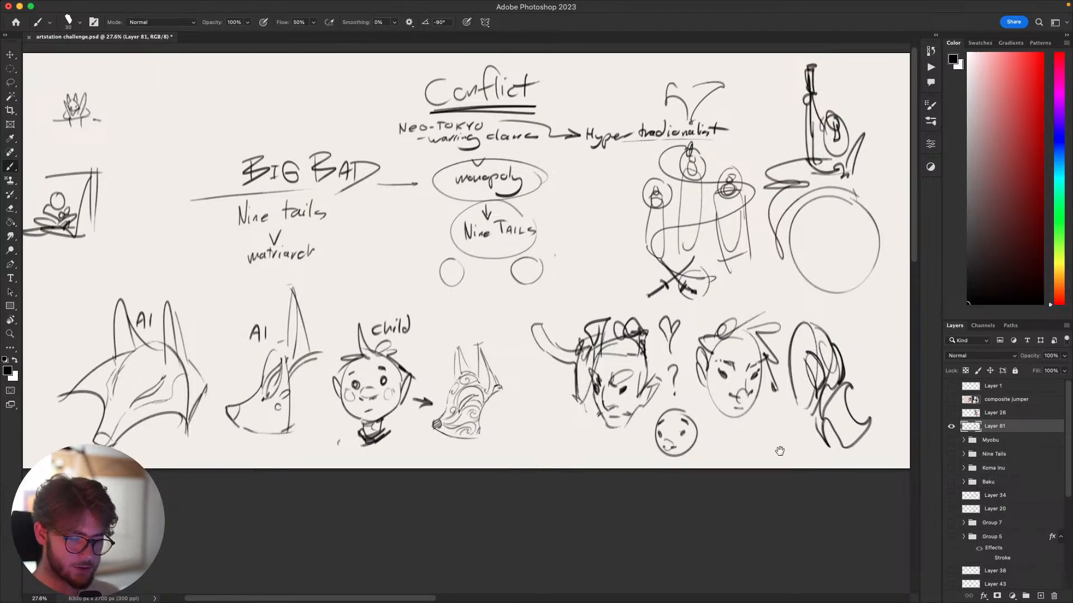
Draw a large sweeping curve around the fox heads and the child sketch to enclose them as one group.
{"action": "left_click_drag", "start_coordinate": [780, 450], "coordinate": [807, 453]}
{"action": "left_click_drag", "start_coordinate": [843, 403], "coordinate": [825, 408]}
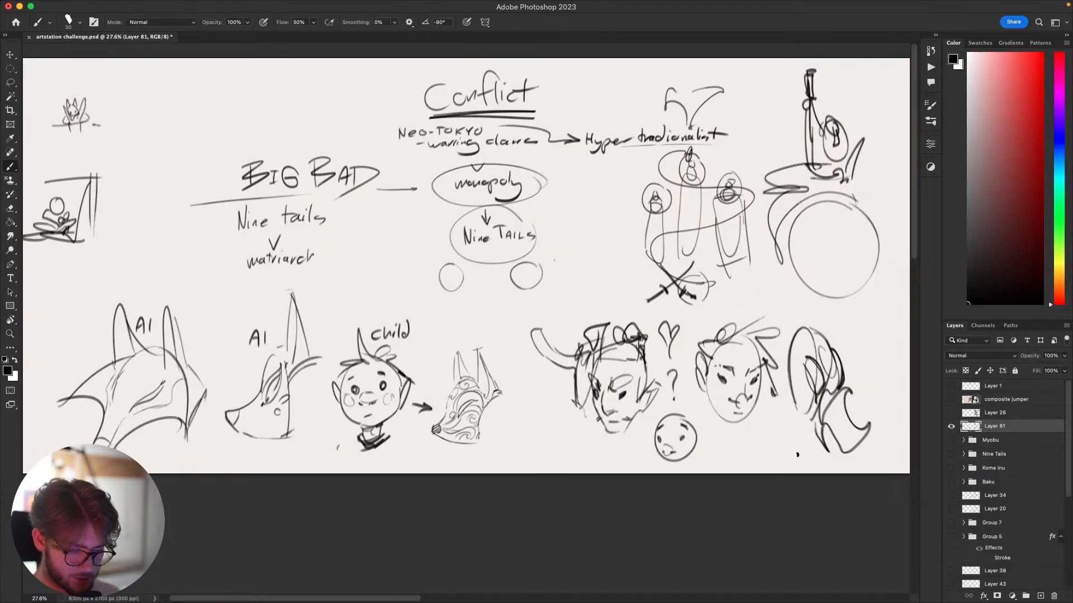
{"action": "mouse_move", "coordinate": [794, 450]}
{"action": "left_mouse_down"}
{"action": "mouse_move", "coordinate": [850, 416]}
{"action": "mouse_move", "coordinate": [899, 438]}
{"action": "left_mouse_up"}
{"action": "mouse_move", "coordinate": [571, 341]}
{"action": "left_mouse_down"}
{"action": "mouse_move", "coordinate": [178, 447]}
{"action": "mouse_move", "coordinate": [444, 293]}
{"action": "mouse_move", "coordinate": [119, 311]}
{"action": "left_mouse_up"}
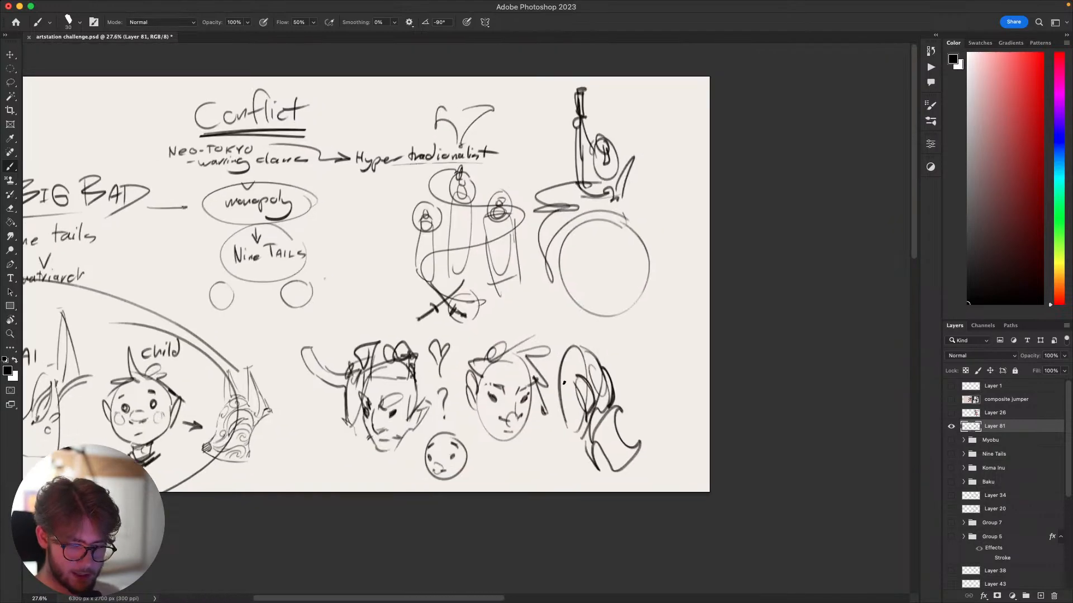
{"action": "mouse_move", "coordinate": [709, 343]}
{"action": "left_mouse_down"}
{"action": "mouse_move", "coordinate": [361, 474]}
{"action": "mouse_move", "coordinate": [643, 461]}
{"action": "left_mouse_up"}
{"action": "key", "text": "super+z"}
{"action": "left_click_drag", "start_coordinate": [636, 414], "coordinate": [666, 397]}
{"action": "key", "text": "super+z"}
Sketch loose ovals linked by curved strokes beside the hair sketch, and enclose that group and the two large heads with a big curve.
{"action": "mouse_move", "coordinate": [631, 362]}
{"action": "left_mouse_down"}
{"action": "mouse_move", "coordinate": [638, 385]}
{"action": "mouse_move", "coordinate": [630, 363]}
{"action": "left_mouse_up"}
{"action": "mouse_move", "coordinate": [681, 349]}
{"action": "left_mouse_down"}
{"action": "mouse_move", "coordinate": [684, 378]}
{"action": "mouse_move", "coordinate": [681, 350]}
{"action": "left_mouse_up"}
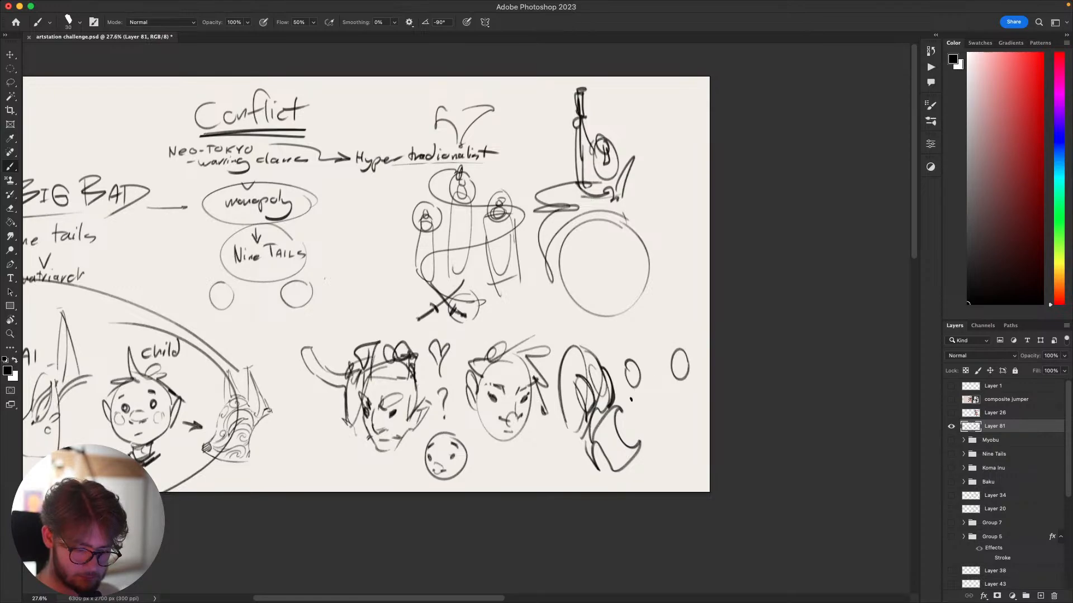
{"action": "mouse_move", "coordinate": [633, 389]}
{"action": "left_mouse_down"}
{"action": "mouse_move", "coordinate": [657, 375]}
{"action": "mouse_move", "coordinate": [667, 392]}
{"action": "left_mouse_up"}
{"action": "mouse_move", "coordinate": [669, 385]}
{"action": "left_mouse_down"}
{"action": "mouse_move", "coordinate": [640, 403]}
{"action": "mouse_move", "coordinate": [699, 417]}
{"action": "mouse_move", "coordinate": [694, 438]}
{"action": "mouse_move", "coordinate": [623, 447]}
{"action": "left_mouse_up"}
{"action": "mouse_move", "coordinate": [686, 404]}
{"action": "left_mouse_down"}
{"action": "mouse_move", "coordinate": [676, 438]}
{"action": "mouse_move", "coordinate": [697, 418]}
{"action": "mouse_move", "coordinate": [688, 472]}
{"action": "mouse_move", "coordinate": [643, 465]}
{"action": "left_mouse_up"}
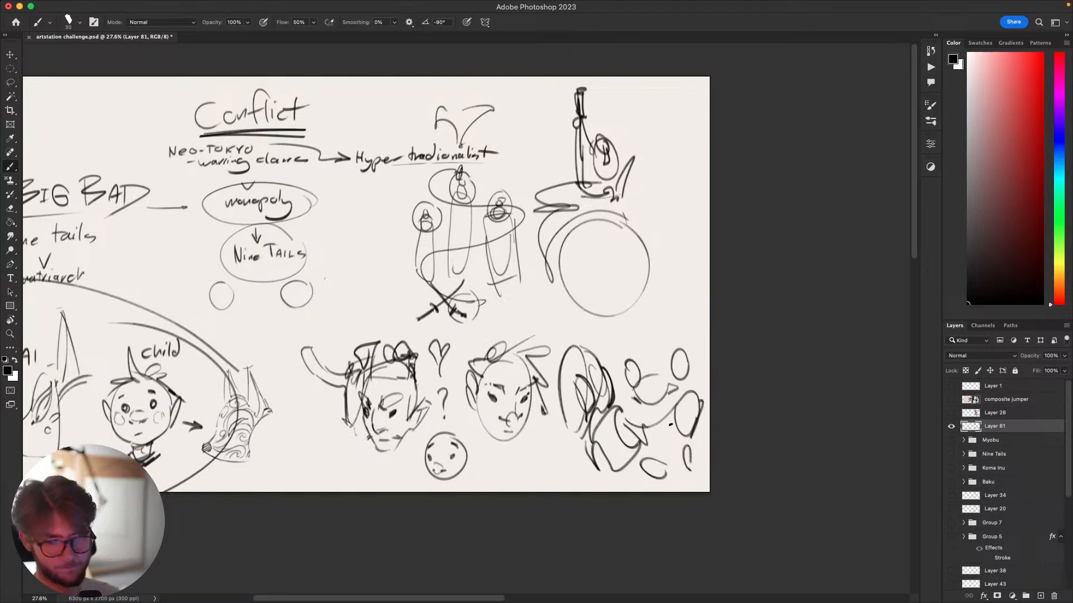
{"action": "mouse_move", "coordinate": [710, 341]}
{"action": "left_mouse_down"}
{"action": "mouse_move", "coordinate": [298, 371]}
{"action": "mouse_move", "coordinate": [377, 492]}
{"action": "left_mouse_up"}
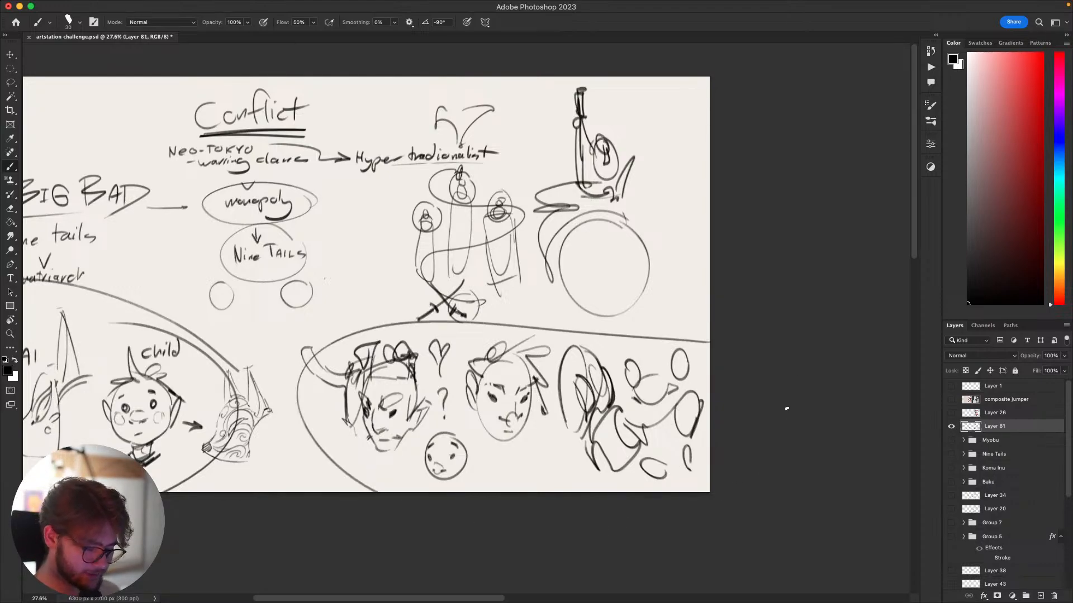
Try to enclose the child sketch and the horned heads together in one large overlapping curve.
{"action": "scroll", "coordinate": [787, 409], "scroll_direction": "left", "scroll_amount": 8}
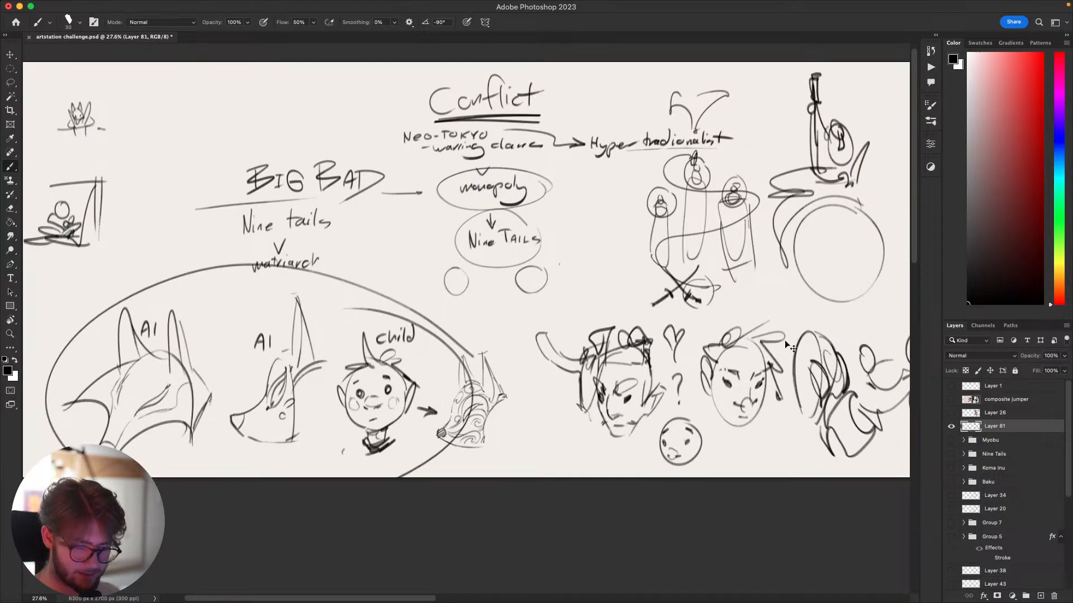
{"action": "mouse_move", "coordinate": [795, 318]}
{"action": "left_mouse_down"}
{"action": "mouse_move", "coordinate": [416, 307]}
{"action": "mouse_move", "coordinate": [436, 478]}
{"action": "left_mouse_up"}
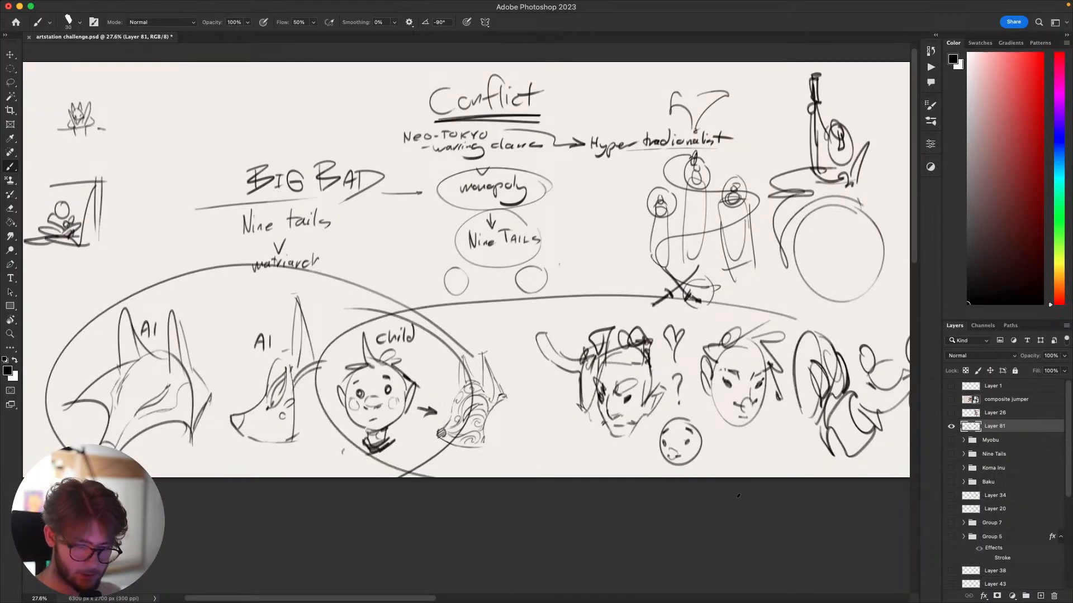
{"action": "left_click_drag", "start_coordinate": [804, 436], "coordinate": [880, 396]}
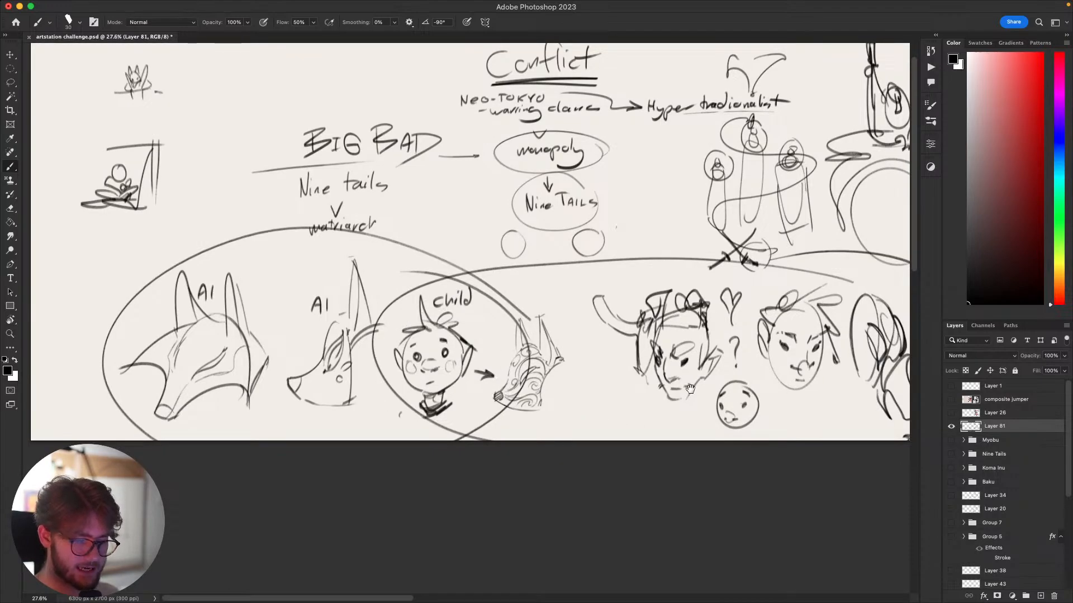
{"action": "mouse_move", "coordinate": [691, 389]}
{"action": "left_mouse_down"}
{"action": "mouse_move", "coordinate": [618, 444]}
{"action": "mouse_move", "coordinate": [602, 417]}
{"action": "left_mouse_up"}
{"action": "left_click_drag", "start_coordinate": [600, 313], "coordinate": [433, 282]}
{"action": "key", "text": "super+z"}
{"action": "mouse_move", "coordinate": [562, 313]}
{"action": "left_mouse_down"}
{"action": "mouse_move", "coordinate": [346, 256]}
{"action": "mouse_move", "coordinate": [343, 229]}
{"action": "mouse_move", "coordinate": [208, 285]}
{"action": "left_mouse_up"}
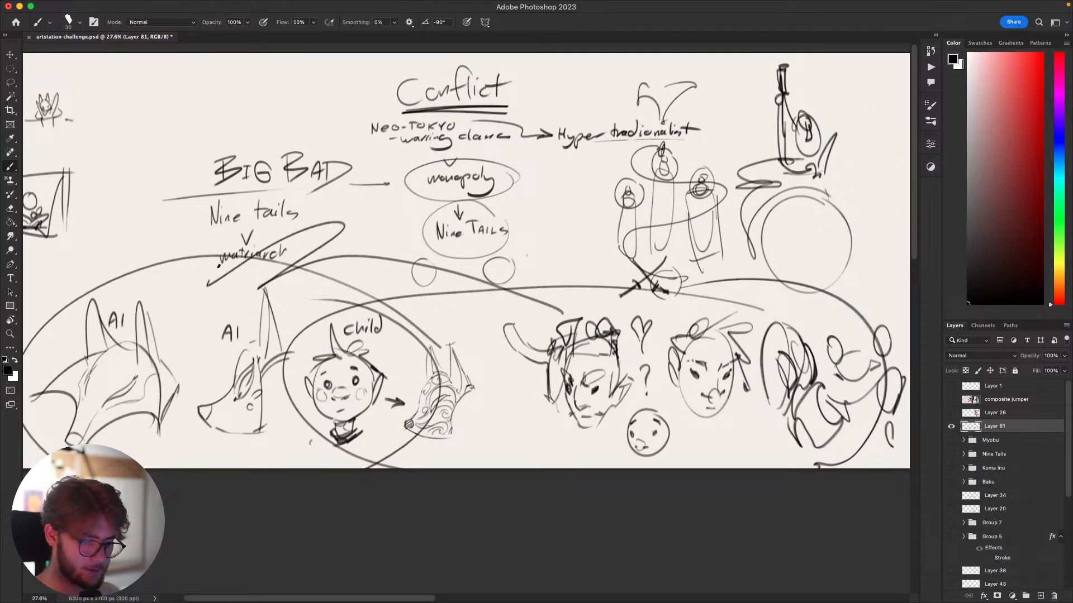
{"action": "key", "text": "super+z"}
{"action": "scroll", "coordinate": [223, 326], "scroll_direction": "left", "scroll_amount": 6}
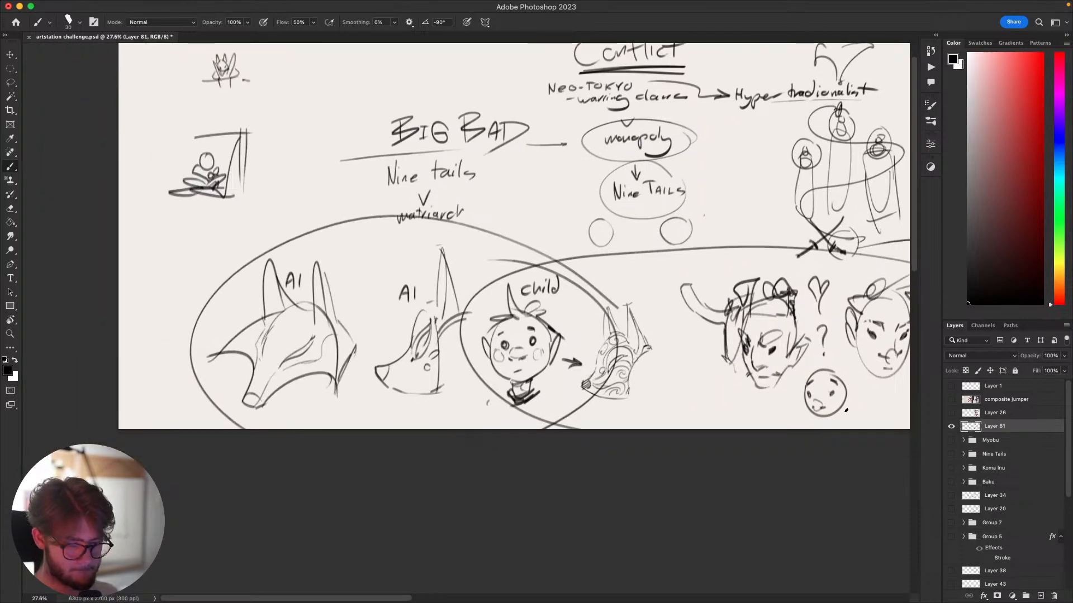
{"action": "scroll", "coordinate": [846, 411], "scroll_direction": "right", "scroll_amount": 8}
{"action": "scroll", "coordinate": [845, 410], "scroll_direction": "up", "scroll_amount": 2}
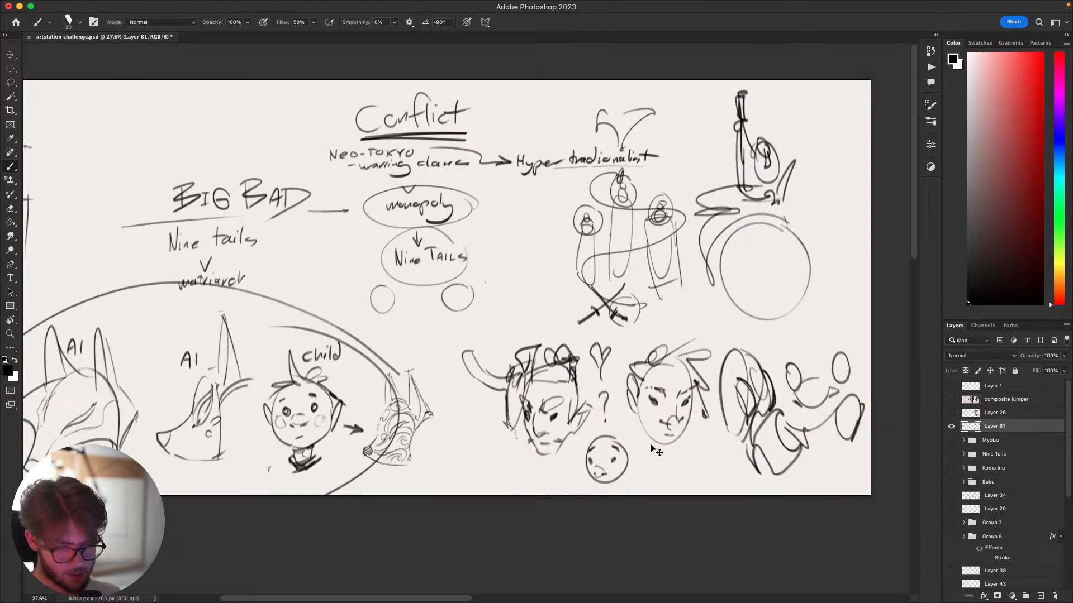
{"action": "scroll", "coordinate": [650, 444], "scroll_direction": "left", "scroll_amount": 7}
{"action": "scroll", "coordinate": [650, 444], "scroll_direction": "down", "scroll_amount": 1}
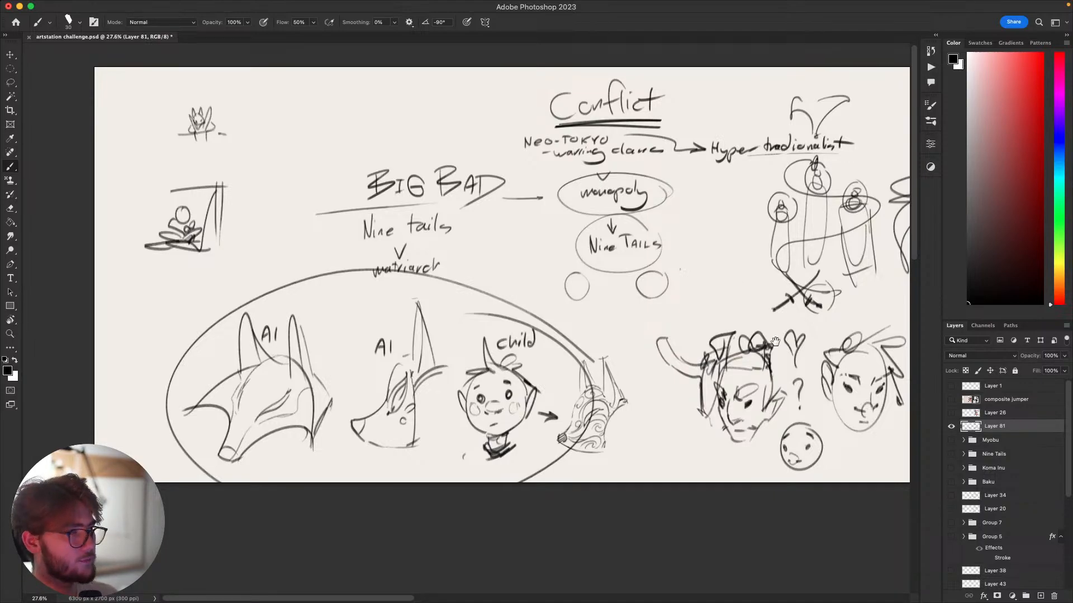
Undo the big curve around the fox heads and the linked ovals beside the hair sketch.
{"action": "scroll", "coordinate": [741, 307], "scroll_direction": "right", "scroll_amount": 3}
{"action": "scroll", "coordinate": [741, 307], "scroll_direction": "down", "scroll_amount": 1}
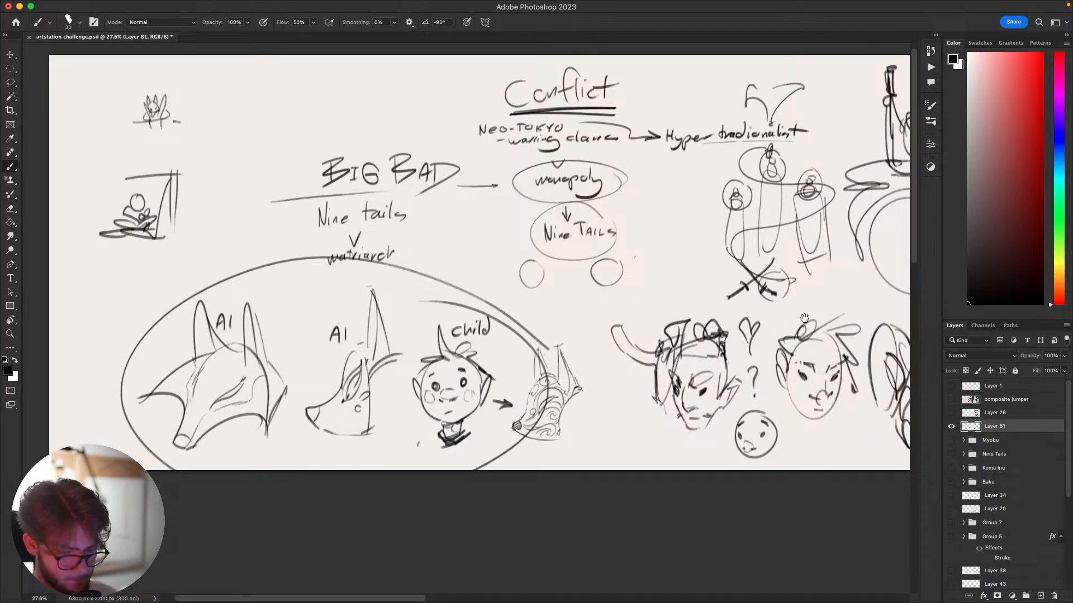
{"action": "scroll", "coordinate": [783, 313], "scroll_direction": "right", "scroll_amount": 5}
{"action": "scroll", "coordinate": [783, 312], "scroll_direction": "up", "scroll_amount": 2}
{"action": "key", "text": "super+z"}
{"action": "key", "text": "super+z"}
{"action": "key", "text": "super+z"}
{"action": "key", "text": "super+z"}
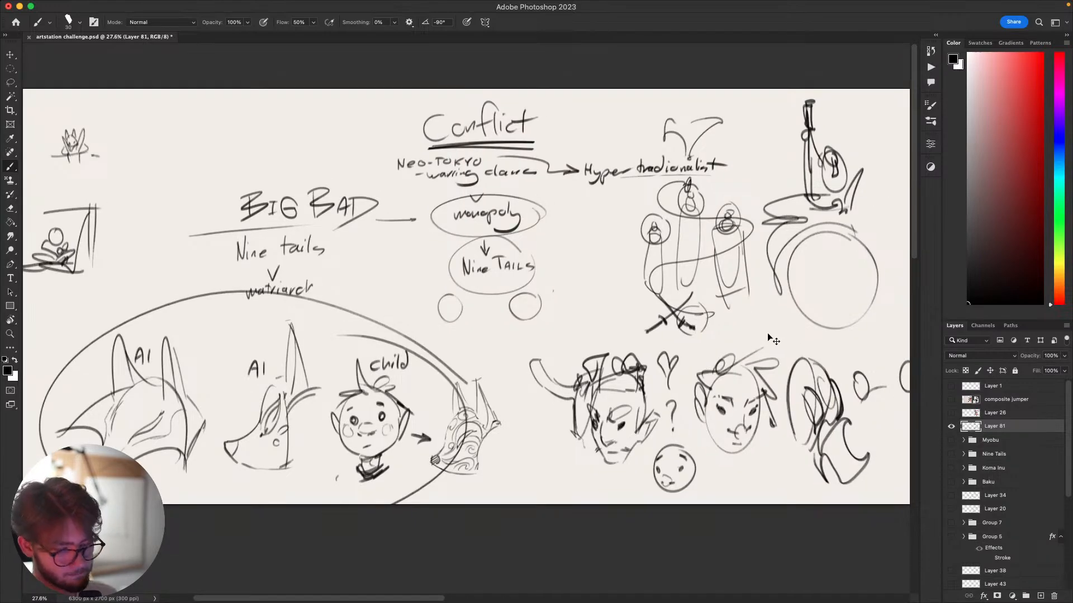
{"action": "scroll", "coordinate": [766, 333], "scroll_direction": "left", "scroll_amount": 2}
{"action": "scroll", "coordinate": [766, 333], "scroll_direction": "down", "scroll_amount": 1}
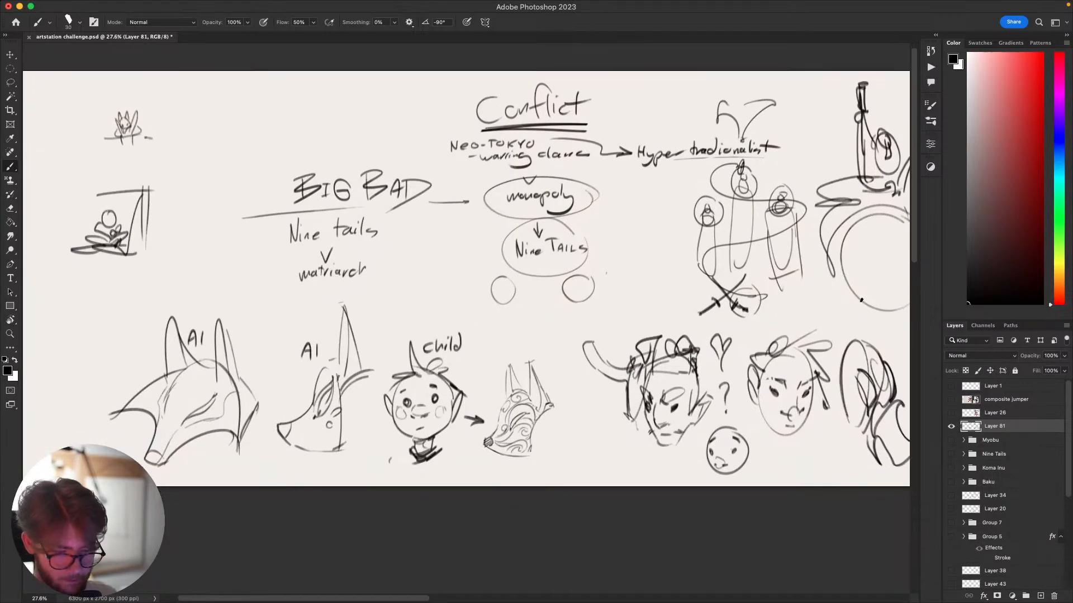
{"action": "scroll", "coordinate": [839, 400], "scroll_direction": "left", "scroll_amount": 2}
{"action": "scroll", "coordinate": [840, 400], "scroll_direction": "down", "scroll_amount": 1}
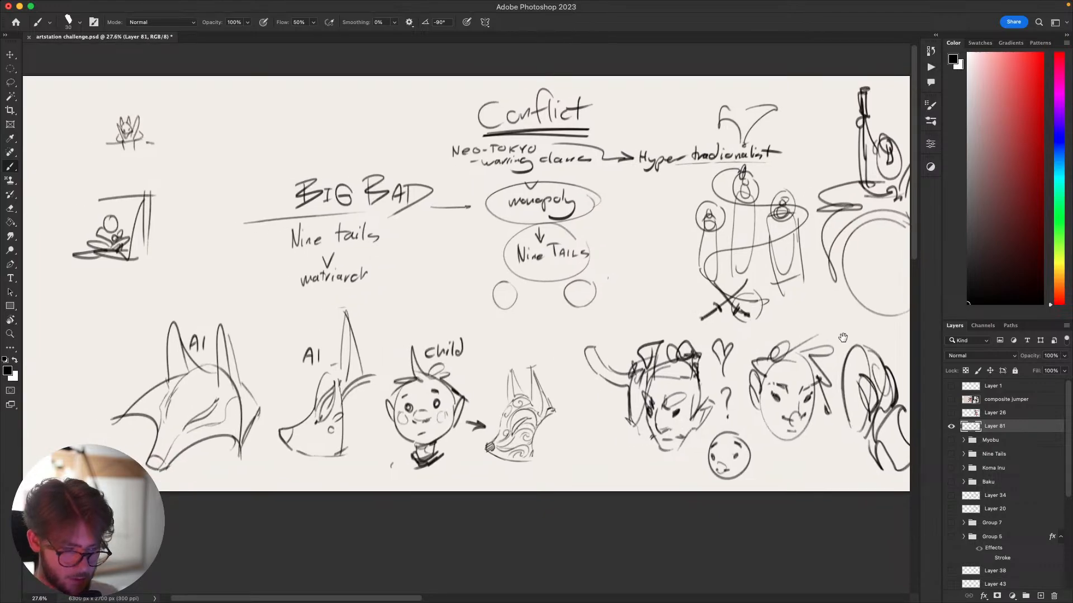
Hide the layer holding the concept notes and add a new empty layer above it.
{"action": "key", "text": "super+minus"}
{"action": "key", "text": "super+minus"}
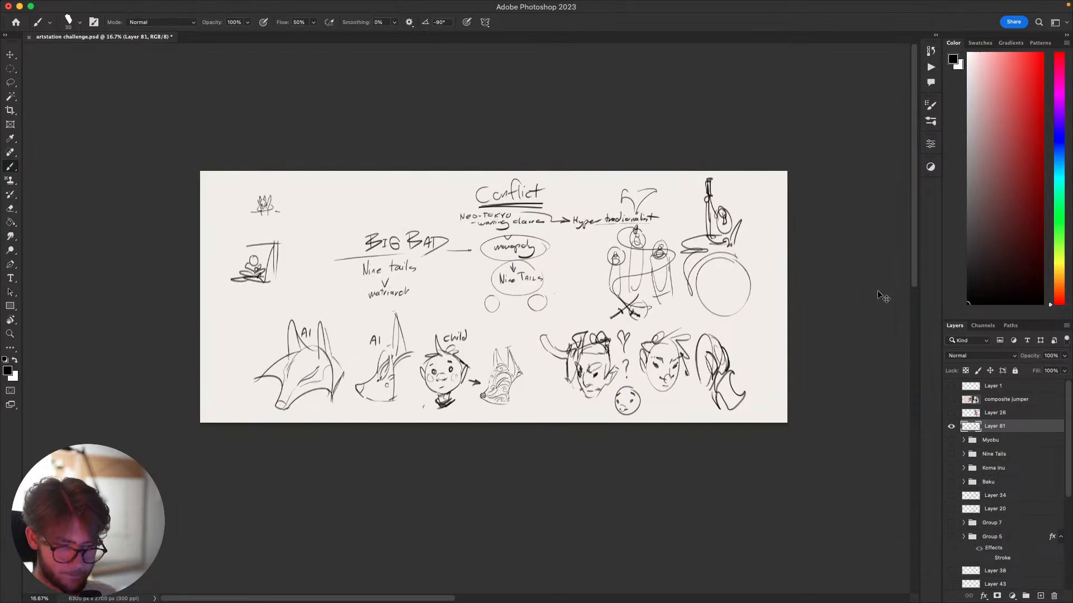
{"action": "key", "text": "super+plus"}
{"action": "left_click_drag", "start_coordinate": [877, 290], "coordinate": [849, 303]}
{"action": "left_click", "coordinate": [951, 426]}
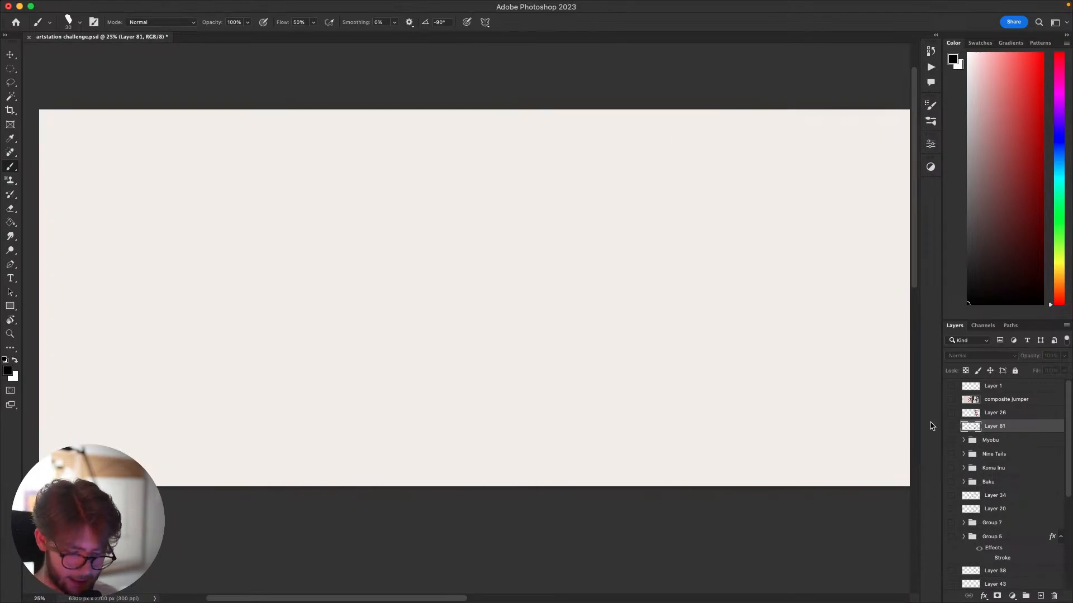
{"action": "key", "text": "super+shift+alt+n"}
{"action": "scroll", "coordinate": [742, 481], "scroll_direction": "left", "scroll_amount": 3}
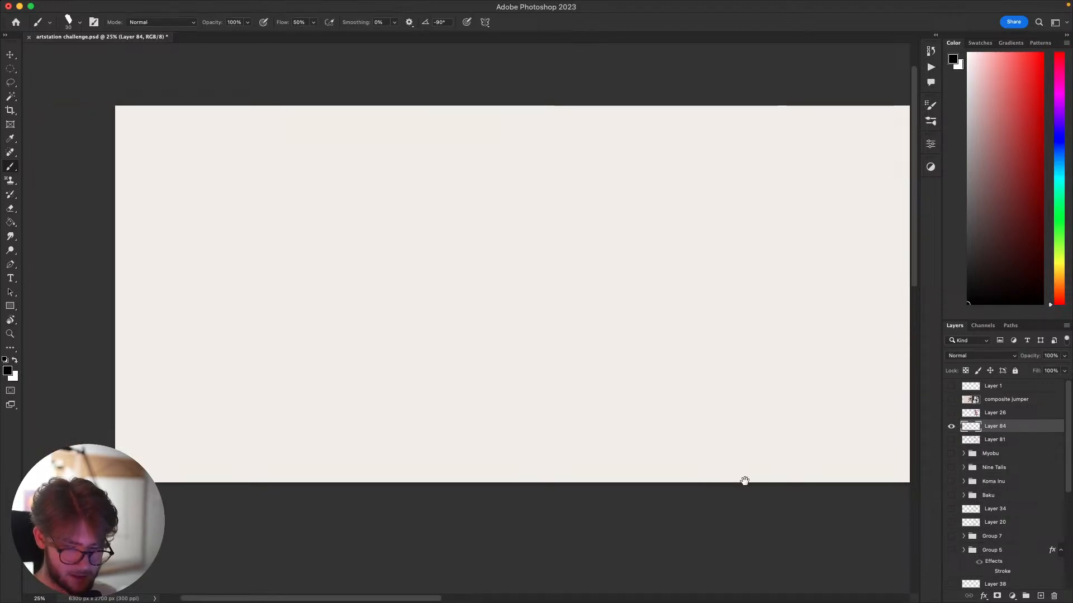
{"action": "mouse_move", "coordinate": [542, 255]}
{"action": "left_mouse_down"}
{"action": "mouse_move", "coordinate": [575, 271]}
{"action": "mouse_move", "coordinate": [570, 263]}
{"action": "left_mouse_up"}
{"action": "key", "text": "super+z"}
{"action": "key", "text": "super+z"}
{"action": "left_click_drag", "start_coordinate": [520, 216], "coordinate": [551, 236]}
{"action": "key", "text": "super+z"}
{"action": "mouse_move", "coordinate": [513, 193]}
{"action": "left_mouse_down"}
{"action": "mouse_move", "coordinate": [527, 182]}
{"action": "mouse_move", "coordinate": [499, 180]}
{"action": "left_mouse_up"}
{"action": "scroll", "coordinate": [553, 259], "scroll_direction": "right", "scroll_amount": 3}
{"action": "key", "text": "super+z"}
{"action": "key", "text": "super+z"}
{"action": "key", "text": "super+z"}
{"action": "mouse_move", "coordinate": [510, 233]}
{"action": "left_mouse_down"}
{"action": "mouse_move", "coordinate": [477, 194]}
{"action": "mouse_move", "coordinate": [443, 240]}
{"action": "mouse_move", "coordinate": [500, 241]}
{"action": "left_mouse_up"}
{"action": "key", "text": "super+z"}
{"action": "left_click", "coordinate": [508, 144]}
{"action": "key", "text": "super+minus"}
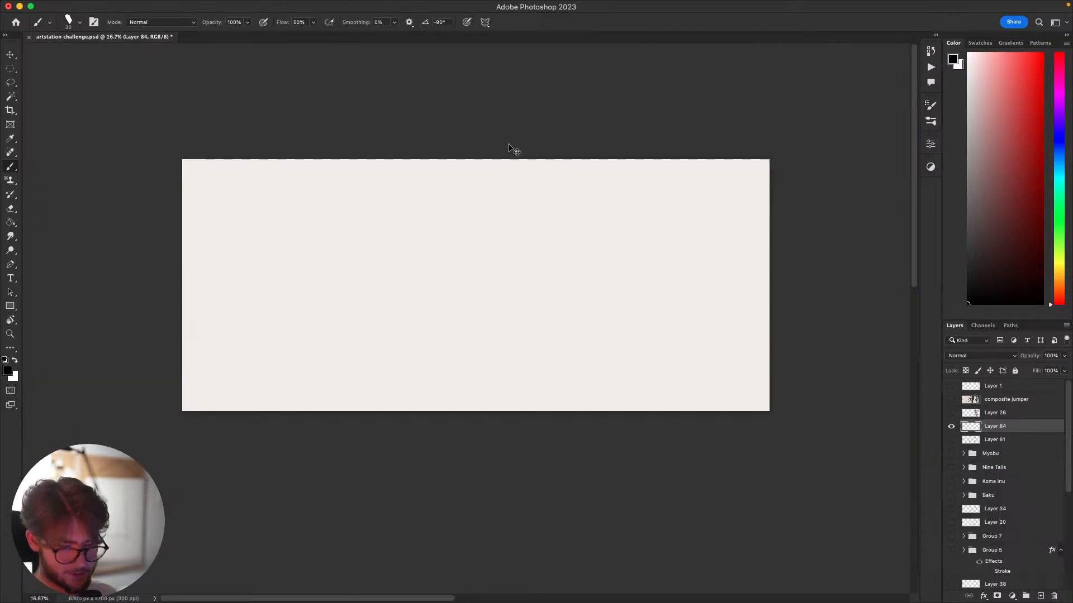
Try to divide the blank canvas into sections with long vertical and horizontal lines.
{"action": "left_click_drag", "start_coordinate": [618, 465], "coordinate": [631, 492]}
{"action": "left_click_drag", "start_coordinate": [631, 209], "coordinate": [632, 438]}
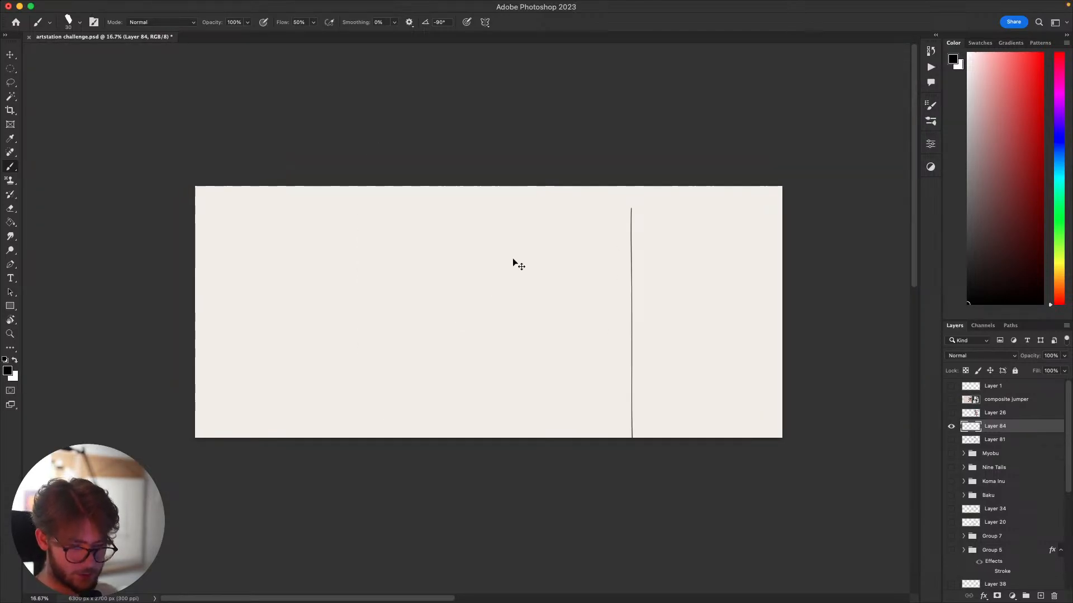
{"action": "key", "text": "super+z"}
{"action": "left_click_drag", "start_coordinate": [591, 187], "coordinate": [585, 438]}
{"action": "left_click_drag", "start_coordinate": [353, 186], "coordinate": [366, 438]}
{"action": "left_click_drag", "start_coordinate": [187, 272], "coordinate": [821, 272]}
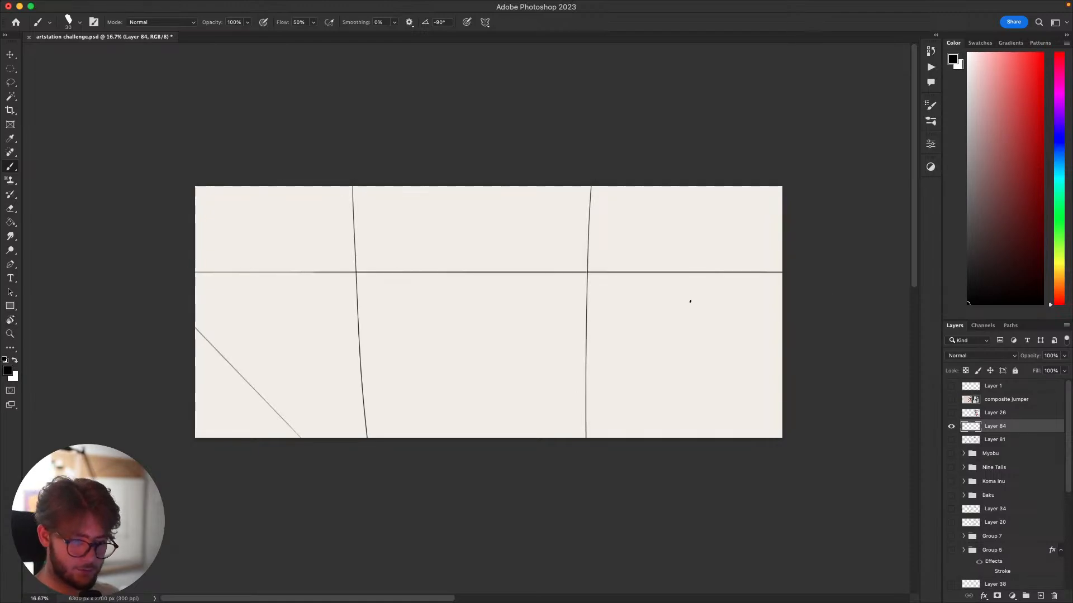
{"action": "left_click_drag", "start_coordinate": [146, 372], "coordinate": [821, 372]}
{"action": "key", "text": "super+z"}
{"action": "left_click_drag", "start_coordinate": [587, 257], "coordinate": [583, 260]}
{"action": "key", "text": "super+z"}
{"action": "key", "text": "super+z"}
Sketch a small fox-like mask head with two pointed ears in the upper-left part of the canvas.
{"action": "mouse_move", "coordinate": [364, 262]}
{"action": "left_mouse_down"}
{"action": "mouse_move", "coordinate": [354, 255]}
{"action": "mouse_move", "coordinate": [375, 273]}
{"action": "mouse_move", "coordinate": [358, 257]}
{"action": "mouse_move", "coordinate": [360, 271]}
{"action": "left_mouse_up"}
{"action": "key", "text": "super+z"}
{"action": "key", "text": "super+z"}
{"action": "key", "text": "super+z"}
{"action": "key", "text": "super+z"}
{"action": "key", "text": "super+z"}
{"action": "key", "text": "super+z"}
{"action": "key", "text": "super+z"}
{"action": "key", "text": "super+z"}
{"action": "key", "text": "super+z"}
{"action": "key", "text": "super+z"}
{"action": "key", "text": "super+z"}
{"action": "key", "text": "super+z"}
{"action": "mouse_move", "coordinate": [364, 270]}
{"action": "left_mouse_down"}
{"action": "mouse_move", "coordinate": [377, 265]}
{"action": "mouse_move", "coordinate": [359, 283]}
{"action": "mouse_move", "coordinate": [373, 267]}
{"action": "mouse_move", "coordinate": [353, 259]}
{"action": "mouse_move", "coordinate": [360, 265]}
{"action": "mouse_move", "coordinate": [366, 251]}
{"action": "mouse_move", "coordinate": [375, 264]}
{"action": "left_mouse_up"}
{"action": "key", "text": "super+z"}
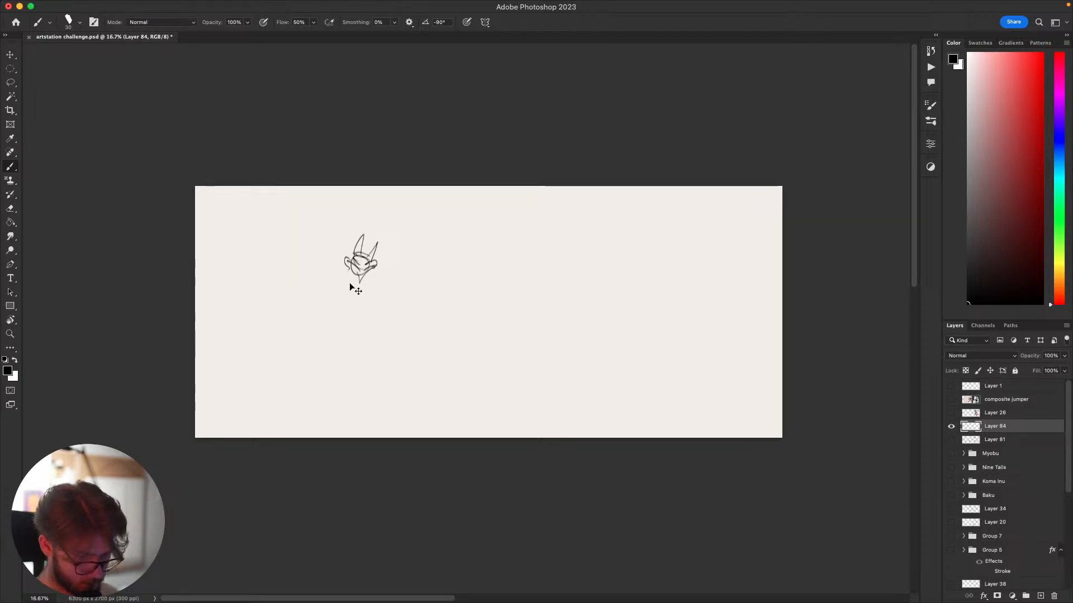
Sketch large sweeping, curling tails fanning out on both sides of the small masked head.
{"action": "left_click_drag", "start_coordinate": [328, 292], "coordinate": [350, 269]}
{"action": "key", "text": "super+z"}
{"action": "mouse_move", "coordinate": [339, 321]}
{"action": "left_mouse_down"}
{"action": "mouse_move", "coordinate": [327, 273]}
{"action": "mouse_move", "coordinate": [335, 247]}
{"action": "mouse_move", "coordinate": [260, 275]}
{"action": "left_mouse_up"}
{"action": "key", "text": "super+z"}
{"action": "left_click_drag", "start_coordinate": [327, 304], "coordinate": [263, 334]}
{"action": "key", "text": "super+z"}
{"action": "mouse_move", "coordinate": [300, 289]}
{"action": "left_mouse_down"}
{"action": "mouse_move", "coordinate": [274, 363]}
{"action": "mouse_move", "coordinate": [253, 373]}
{"action": "mouse_move", "coordinate": [287, 302]}
{"action": "mouse_move", "coordinate": [331, 322]}
{"action": "left_mouse_up"}
{"action": "left_click_drag", "start_coordinate": [344, 275], "coordinate": [347, 304]}
{"action": "mouse_move", "coordinate": [378, 273]}
{"action": "left_mouse_down"}
{"action": "mouse_move", "coordinate": [420, 273]}
{"action": "mouse_move", "coordinate": [407, 319]}
{"action": "left_mouse_up"}
{"action": "mouse_move", "coordinate": [394, 258]}
{"action": "left_mouse_down"}
{"action": "mouse_move", "coordinate": [426, 224]}
{"action": "mouse_move", "coordinate": [404, 255]}
{"action": "left_mouse_up"}
{"action": "mouse_move", "coordinate": [408, 316]}
{"action": "left_mouse_down"}
{"action": "mouse_move", "coordinate": [397, 346]}
{"action": "mouse_move", "coordinate": [374, 328]}
{"action": "mouse_move", "coordinate": [420, 357]}
{"action": "mouse_move", "coordinate": [346, 325]}
{"action": "left_mouse_up"}
{"action": "key", "text": "super+z"}
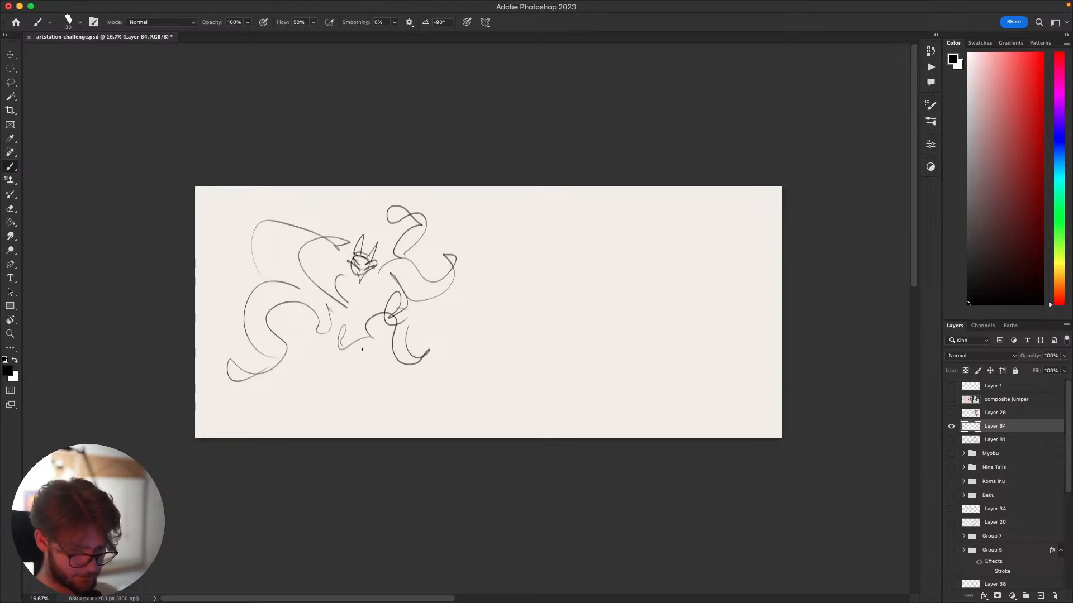
Add loose curved strokes below the masked head to suggest the figure's torso between the tails.
{"action": "left_click_drag", "start_coordinate": [361, 241], "coordinate": [383, 240]}
{"action": "left_click_drag", "start_coordinate": [365, 332], "coordinate": [391, 359]}
{"action": "key", "text": "super+z"}
{"action": "left_click_drag", "start_coordinate": [368, 307], "coordinate": [374, 339]}
{"action": "key", "text": "super+z"}
{"action": "mouse_move", "coordinate": [365, 285]}
{"action": "left_mouse_down"}
{"action": "mouse_move", "coordinate": [394, 301]}
{"action": "mouse_move", "coordinate": [388, 319]}
{"action": "left_mouse_up"}
{"action": "mouse_move", "coordinate": [372, 353]}
{"action": "left_mouse_down"}
{"action": "mouse_move", "coordinate": [400, 342]}
{"action": "mouse_move", "coordinate": [373, 354]}
{"action": "left_mouse_up"}
{"action": "key", "text": "super+z"}
{"action": "left_click_drag", "start_coordinate": [473, 409], "coordinate": [498, 407]}
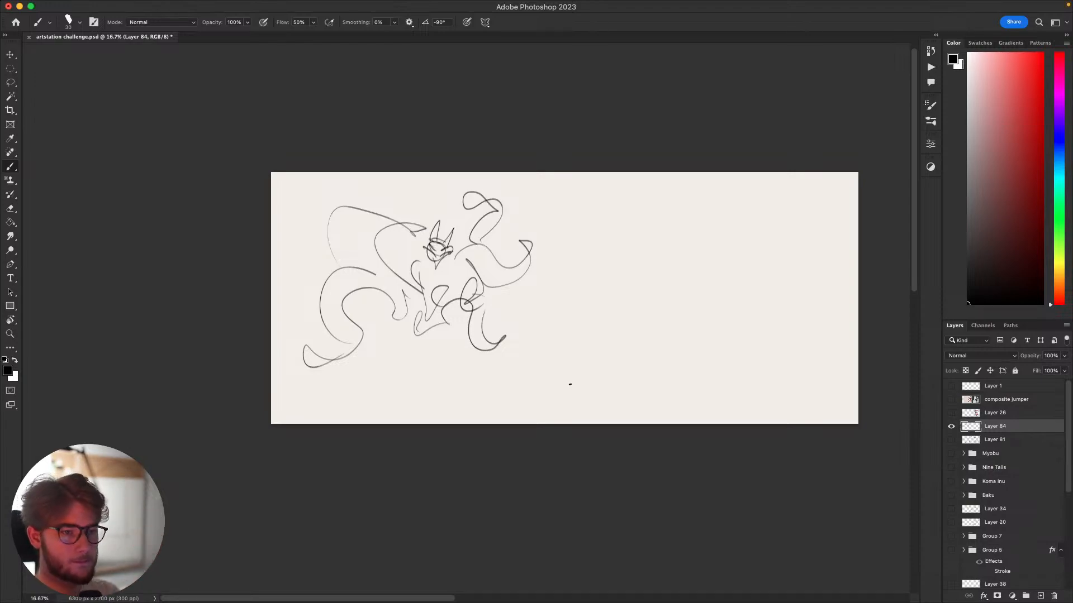
{"action": "left_click_drag", "start_coordinate": [699, 336], "coordinate": [685, 293]}
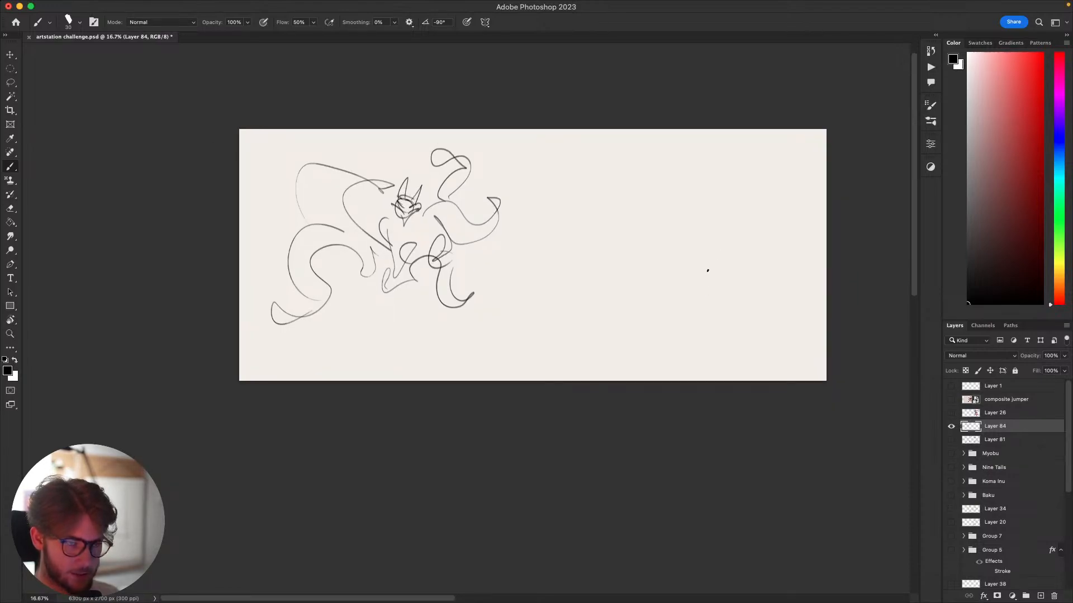
{"action": "mouse_move", "coordinate": [682, 335]}
{"action": "left_mouse_down"}
{"action": "mouse_move", "coordinate": [704, 330]}
{"action": "mouse_move", "coordinate": [687, 340]}
{"action": "mouse_move", "coordinate": [690, 320]}
{"action": "mouse_move", "coordinate": [741, 347]}
{"action": "mouse_move", "coordinate": [706, 366]}
{"action": "mouse_move", "coordinate": [738, 345]}
{"action": "mouse_move", "coordinate": [675, 346]}
{"action": "left_mouse_up"}
{"action": "key", "text": "v"}
{"action": "key", "text": "b"}
{"action": "key", "text": "super+z"}
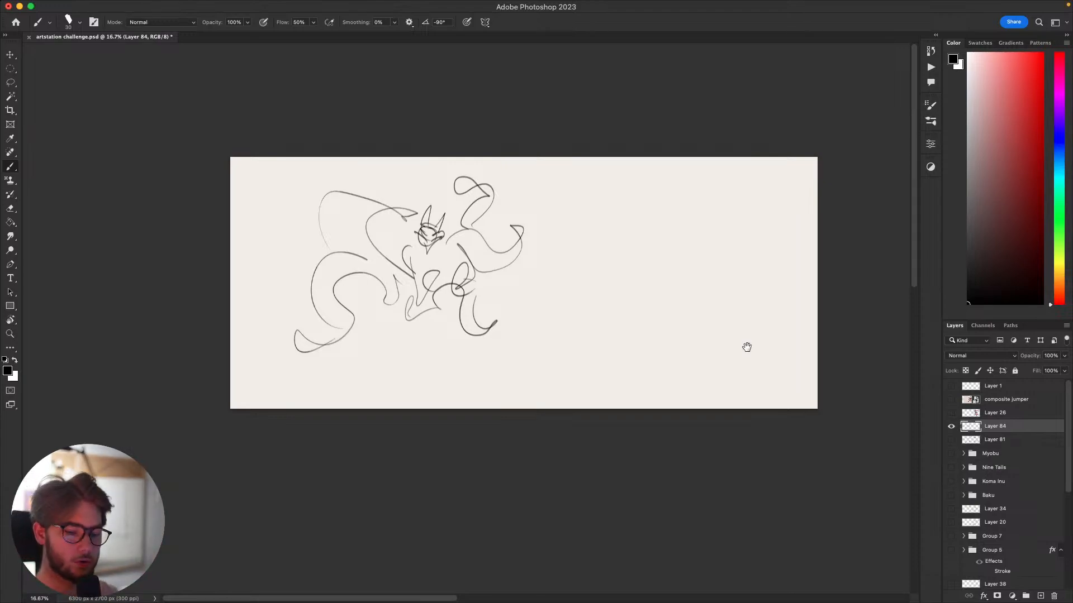
Lasso the masked head and scale it down to about 90%.
{"action": "scroll", "coordinate": [748, 348], "scroll_direction": "down", "scroll_amount": 3}
{"action": "mouse_move", "coordinate": [796, 345]}
{"action": "left_mouse_down"}
{"action": "mouse_move", "coordinate": [733, 376]}
{"action": "mouse_move", "coordinate": [745, 407]}
{"action": "mouse_move", "coordinate": [776, 383]}
{"action": "mouse_move", "coordinate": [740, 361]}
{"action": "mouse_move", "coordinate": [728, 374]}
{"action": "mouse_move", "coordinate": [750, 391]}
{"action": "mouse_move", "coordinate": [768, 364]}
{"action": "mouse_move", "coordinate": [740, 388]}
{"action": "mouse_move", "coordinate": [683, 350]}
{"action": "left_mouse_up"}
{"action": "key", "text": "l"}
{"action": "mouse_move", "coordinate": [425, 218]}
{"action": "left_mouse_down"}
{"action": "mouse_move", "coordinate": [393, 251]}
{"action": "mouse_move", "coordinate": [436, 219]}
{"action": "mouse_move", "coordinate": [425, 214]}
{"action": "left_mouse_up"}
{"action": "key", "text": "super+t"}
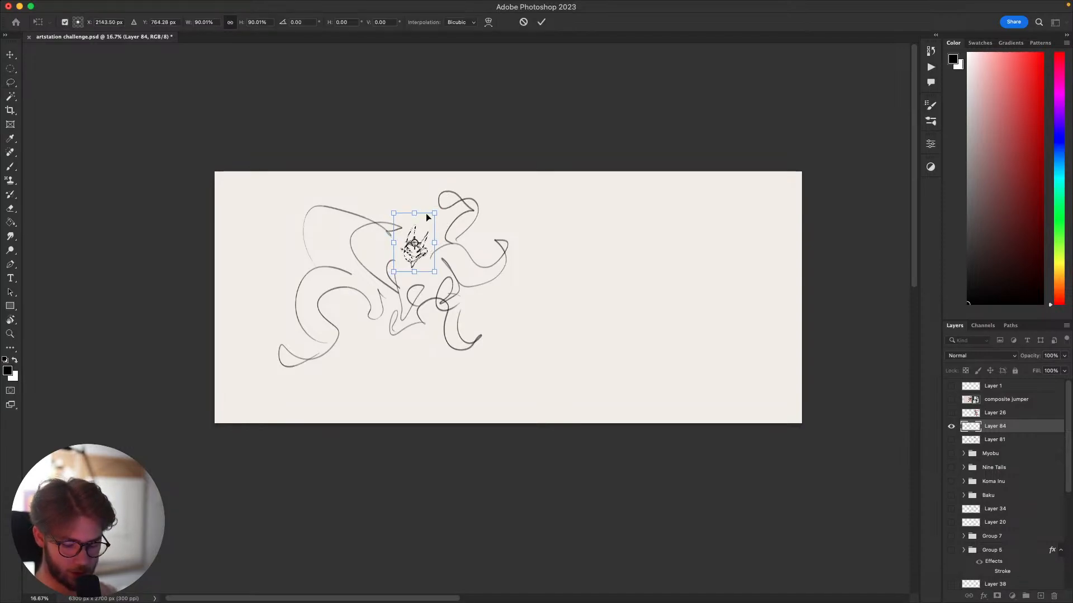
{"action": "key", "text": "Return"}
{"action": "key", "text": "b"}
{"action": "scroll", "coordinate": [622, 378], "scroll_direction": "right", "scroll_amount": 1}
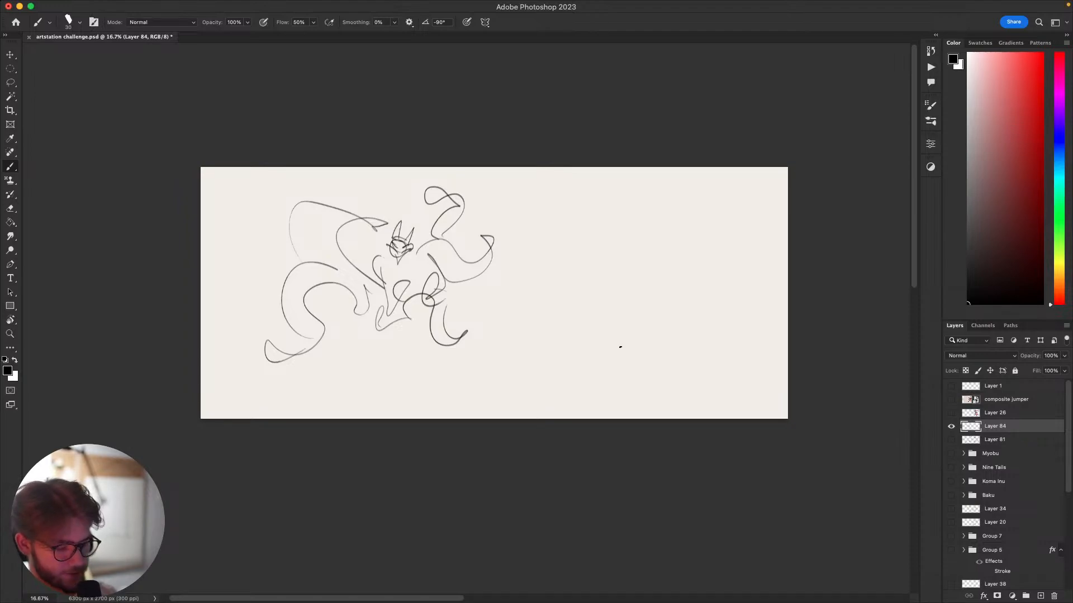
Sketch rounded chest and shoulder shapes directly beneath the masked head.
{"action": "scroll", "coordinate": [642, 354], "scroll_direction": "left", "scroll_amount": 2}
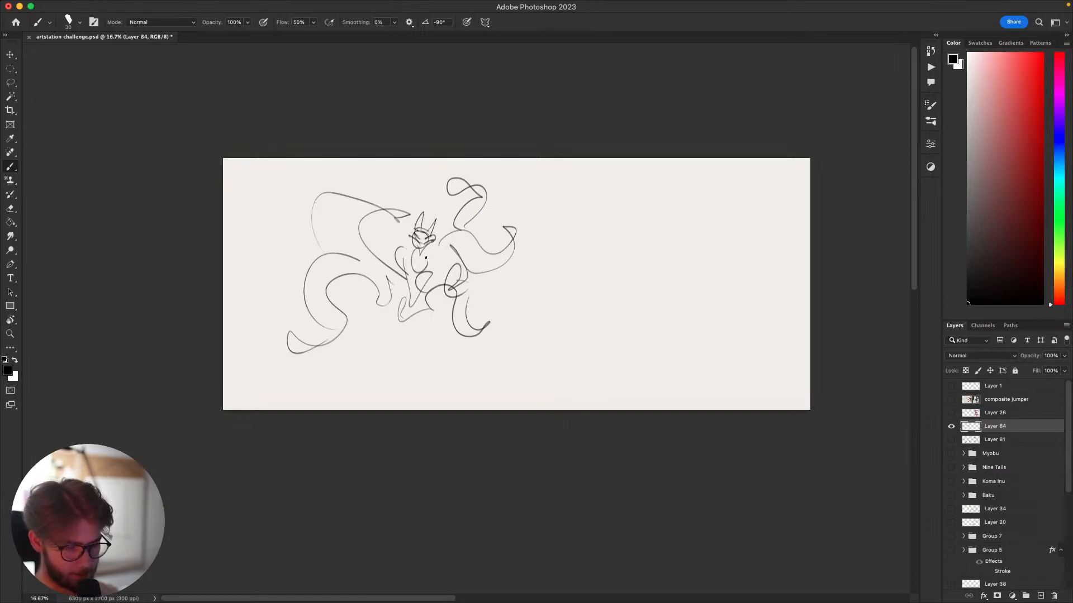
{"action": "mouse_move", "coordinate": [427, 254]}
{"action": "left_mouse_down"}
{"action": "mouse_move", "coordinate": [435, 267]}
{"action": "mouse_move", "coordinate": [426, 264]}
{"action": "mouse_move", "coordinate": [445, 259]}
{"action": "left_mouse_up"}
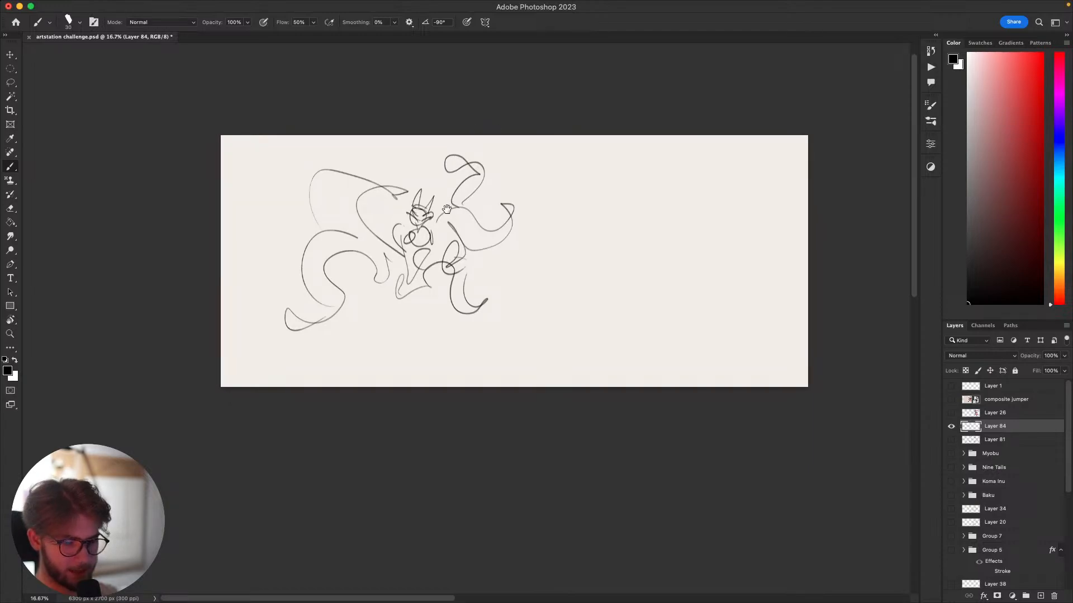
{"action": "left_click_drag", "start_coordinate": [446, 209], "coordinate": [439, 212]}
Rough in the figure's hips with small overlapping round shapes below the chest, undoing unwanted body strokes.
{"action": "left_click_drag", "start_coordinate": [419, 246], "coordinate": [414, 346]}
{"action": "key", "text": "super+z"}
{"action": "left_click_drag", "start_coordinate": [416, 281], "coordinate": [413, 346]}
{"action": "key", "text": "super+z"}
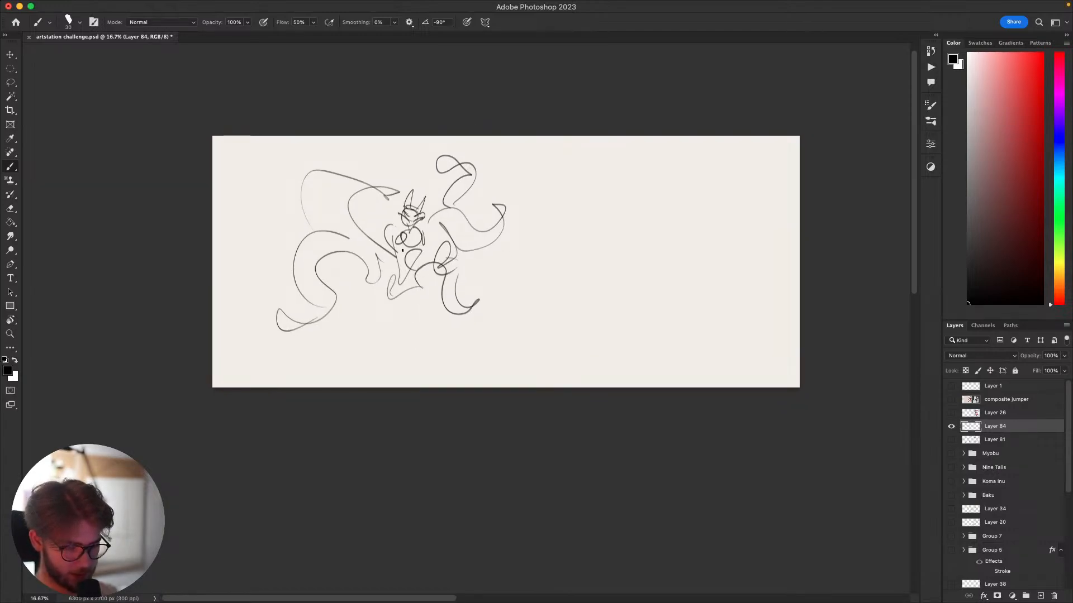
{"action": "key", "text": "super+z"}
{"action": "mouse_move", "coordinate": [413, 257]}
{"action": "left_mouse_down"}
{"action": "mouse_move", "coordinate": [399, 324]}
{"action": "mouse_move", "coordinate": [414, 261]}
{"action": "mouse_move", "coordinate": [403, 265]}
{"action": "mouse_move", "coordinate": [408, 320]}
{"action": "left_mouse_up"}
{"action": "key", "text": "super+z"}
{"action": "key", "text": "super+z"}
{"action": "mouse_move", "coordinate": [411, 276]}
{"action": "left_mouse_down"}
{"action": "mouse_move", "coordinate": [416, 256]}
{"action": "mouse_move", "coordinate": [404, 279]}
{"action": "mouse_move", "coordinate": [413, 274]}
{"action": "mouse_move", "coordinate": [404, 356]}
{"action": "left_mouse_up"}
{"action": "key", "text": "super+z"}
{"action": "key", "text": "super+z"}
{"action": "key", "text": "super+z"}
{"action": "key", "text": "super+z"}
{"action": "key", "text": "super+z"}
Try to sketch two long legs extending down from the figure's hips.
{"action": "left_click_drag", "start_coordinate": [407, 271], "coordinate": [388, 328]}
{"action": "key", "text": "super+z"}
{"action": "mouse_move", "coordinate": [396, 289]}
{"action": "left_mouse_down"}
{"action": "mouse_move", "coordinate": [381, 345]}
{"action": "mouse_move", "coordinate": [424, 325]}
{"action": "mouse_move", "coordinate": [423, 349]}
{"action": "left_mouse_up"}
{"action": "key", "text": "super+z"}
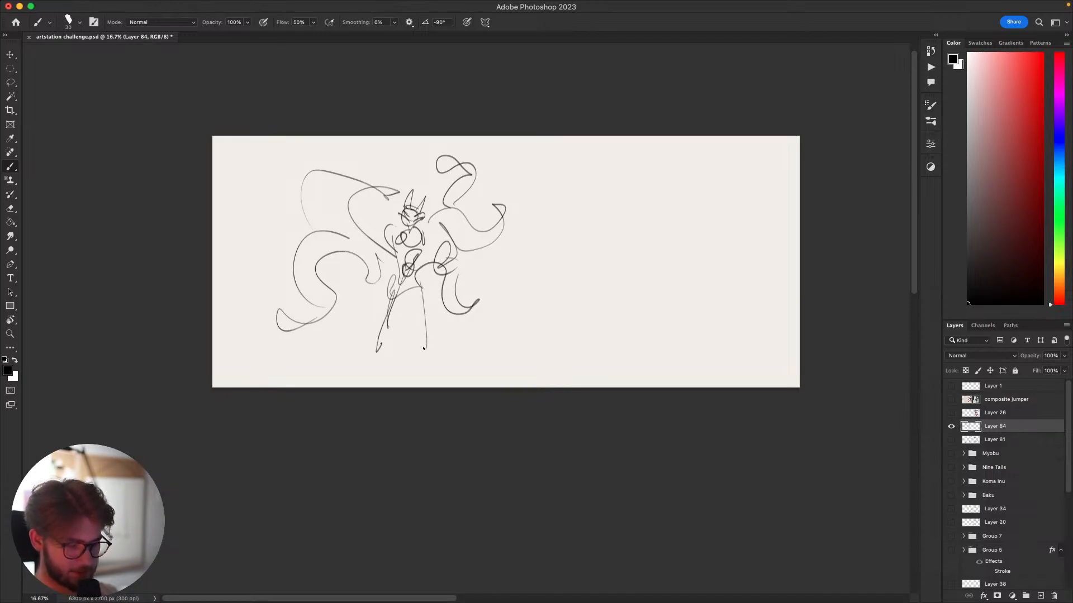
{"action": "key", "text": "super+z"}
{"action": "key", "text": "super+z"}
{"action": "key", "text": "super+z"}
{"action": "left_click_drag", "start_coordinate": [413, 284], "coordinate": [420, 329]}
{"action": "key", "text": "super+z"}
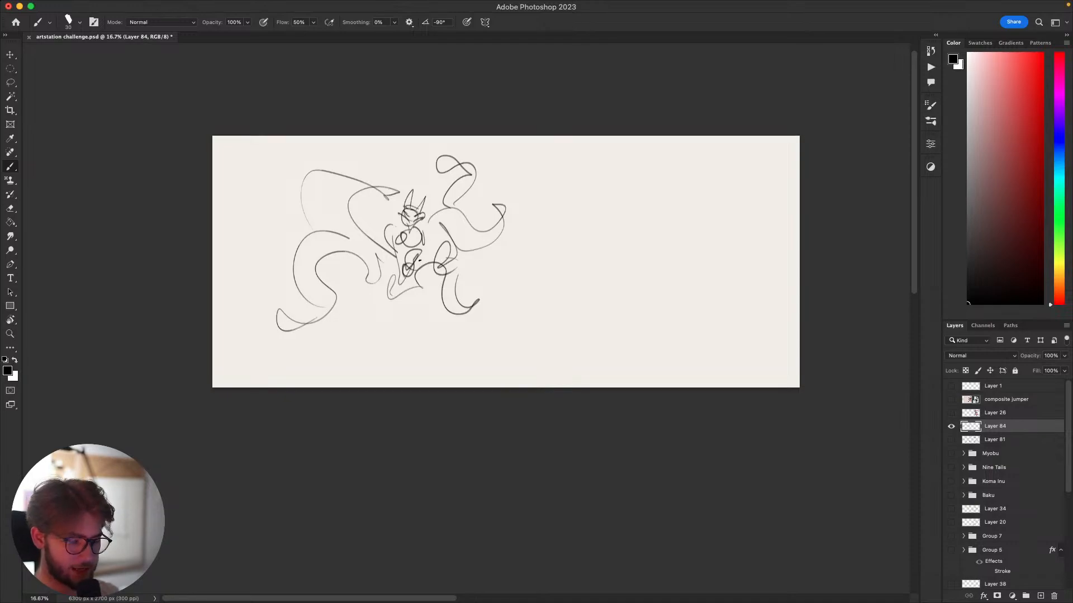
{"action": "left_click_drag", "start_coordinate": [758, 357], "coordinate": [743, 448]}
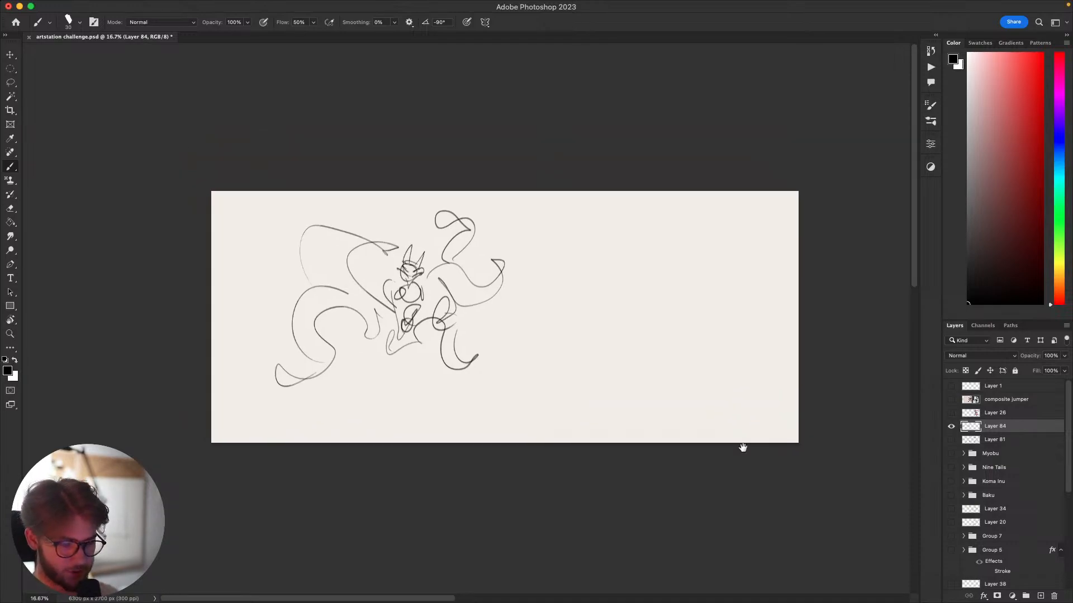
{"action": "key", "text": "super+equal"}
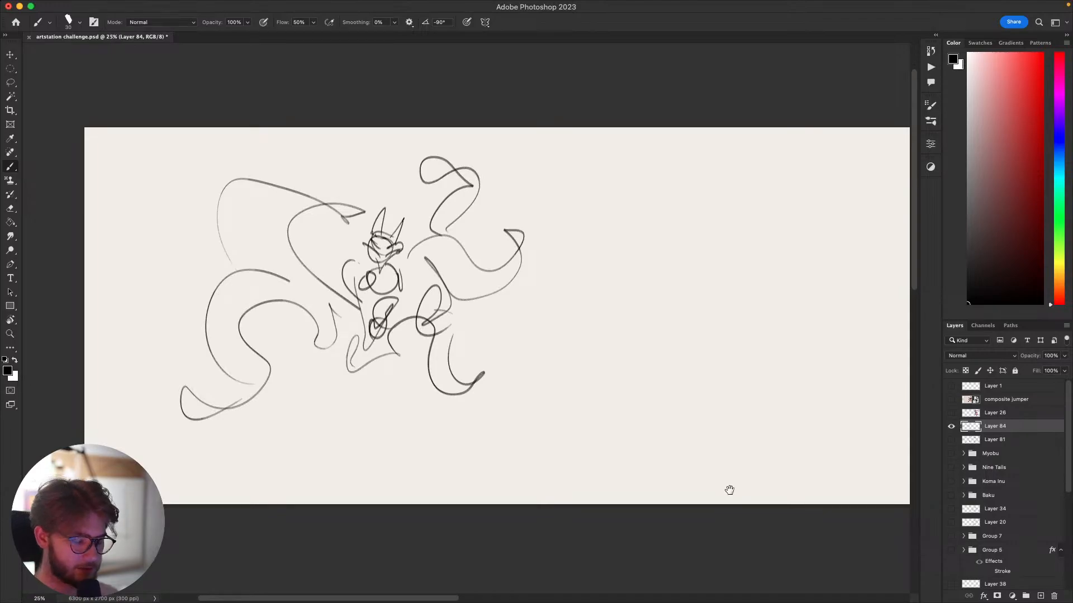
{"action": "key", "text": "super+equal"}
{"action": "key", "text": "super+minus"}
{"action": "key", "text": "super+minus"}
{"action": "key", "text": "super+equal"}
{"action": "key", "text": "super+equal"}
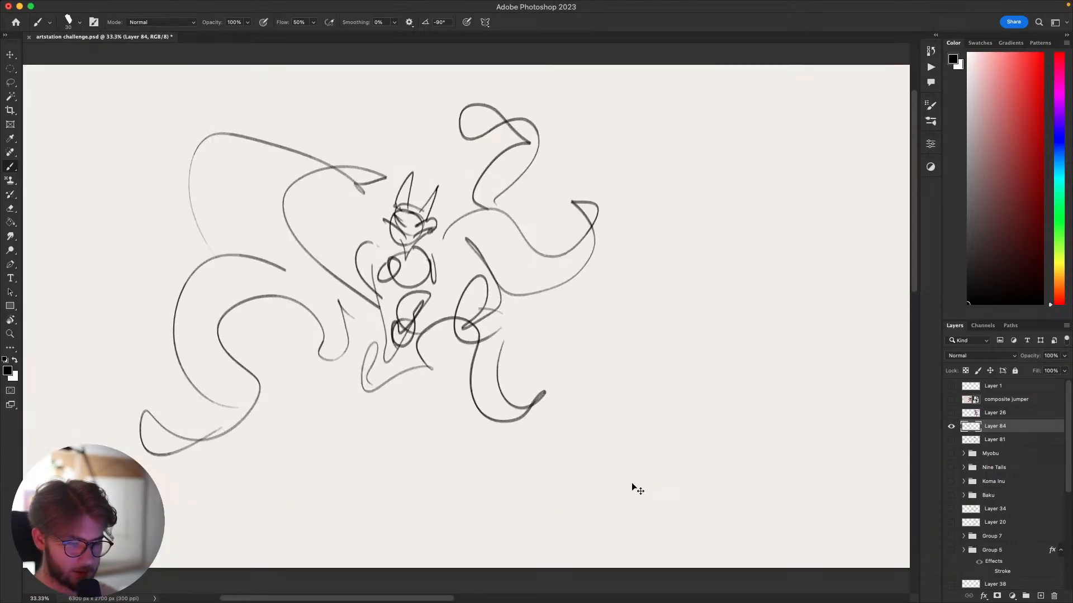
{"action": "left_click_drag", "start_coordinate": [603, 430], "coordinate": [636, 423]}
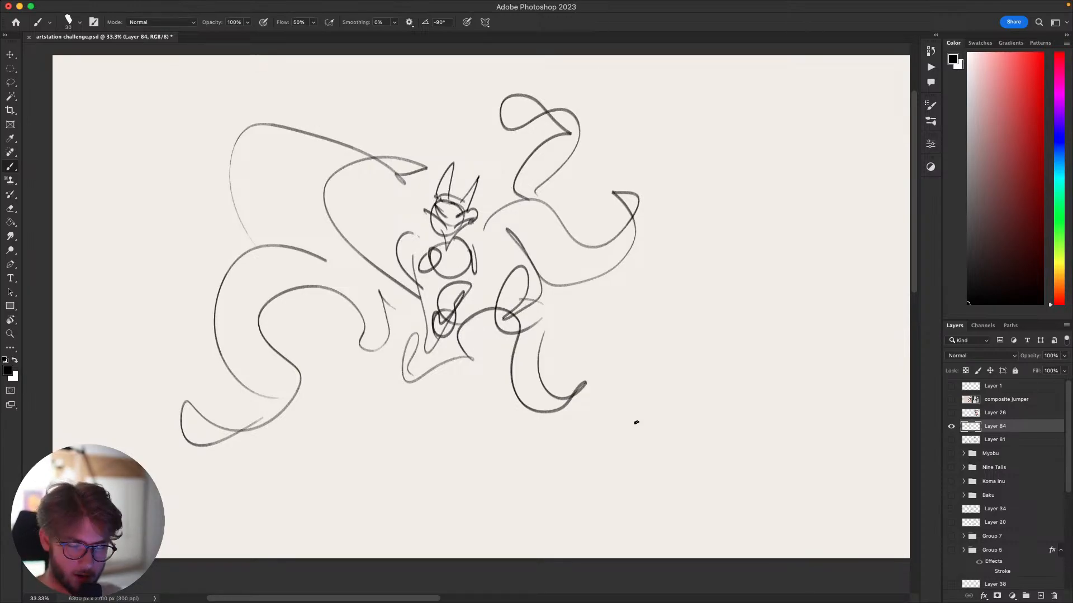
{"action": "key", "text": "super+Tab"}
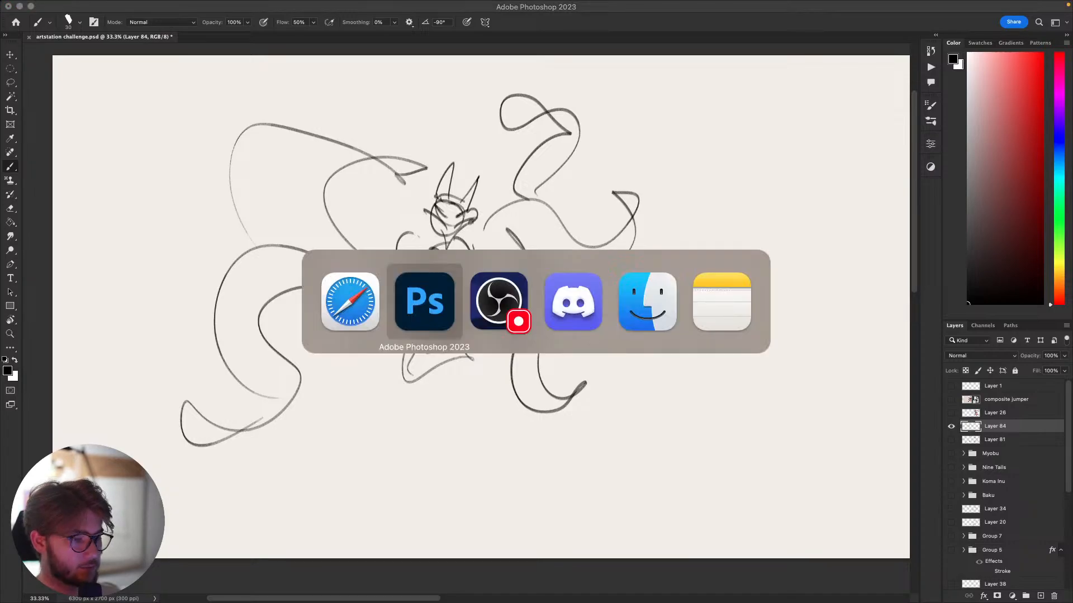
{"action": "key", "text": "super+Tab"}
{"action": "key", "text": "super+Tab"}
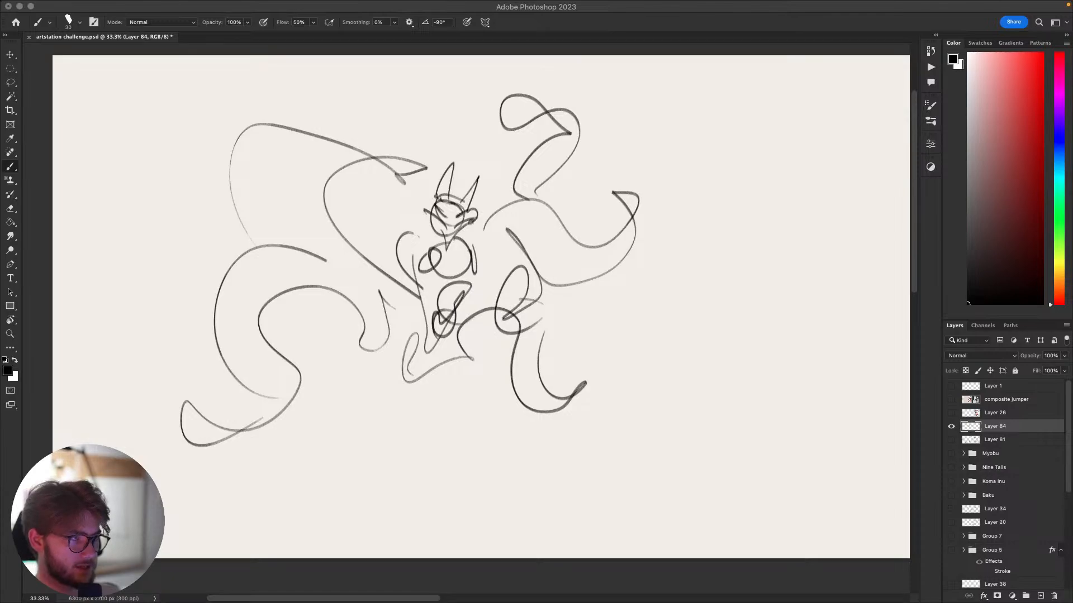
Sketch one long straight leg line down from the figure's hips, undoing the first stroke.
{"action": "left_click", "coordinate": [384, 341]}
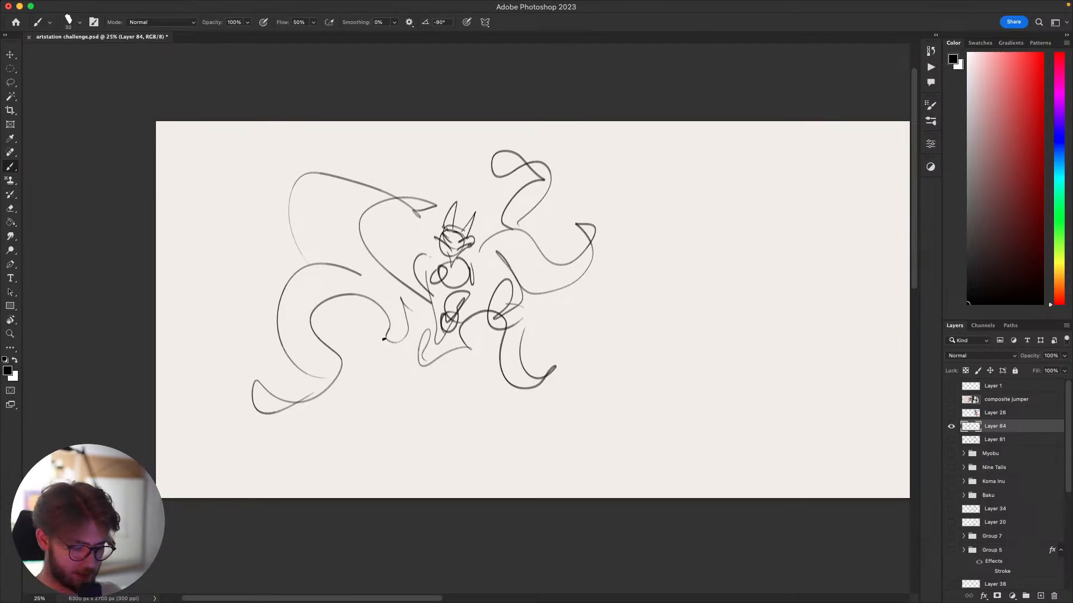
{"action": "left_click_drag", "start_coordinate": [720, 490], "coordinate": [651, 549]}
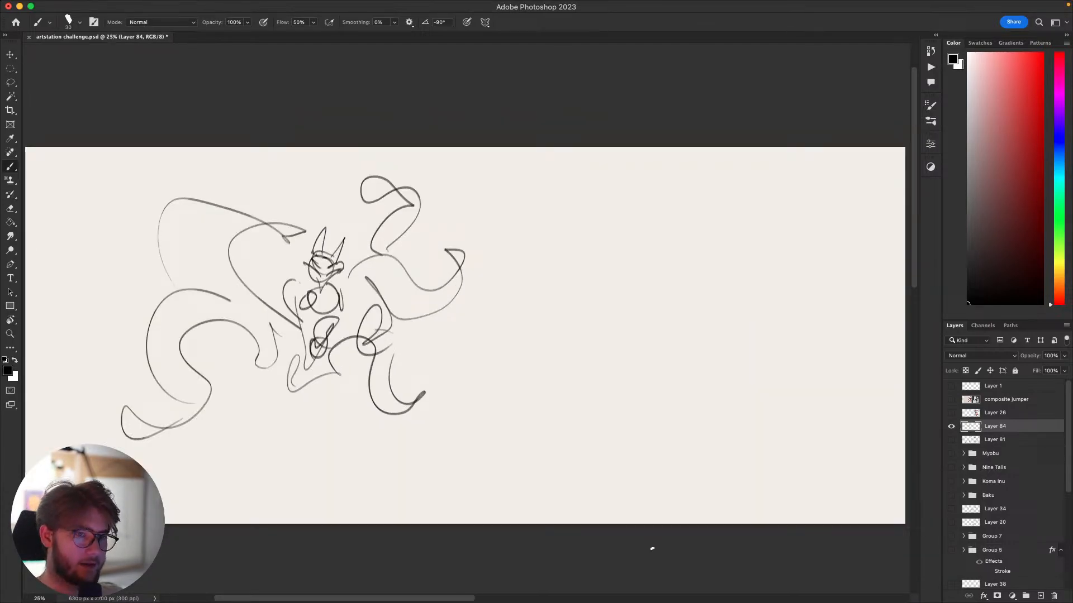
{"action": "mouse_move", "coordinate": [734, 421]}
{"action": "left_mouse_down"}
{"action": "mouse_move", "coordinate": [766, 406]}
{"action": "mouse_move", "coordinate": [733, 370]}
{"action": "left_mouse_up"}
{"action": "left_click_drag", "start_coordinate": [374, 316], "coordinate": [369, 374]}
{"action": "key", "text": "super+z"}
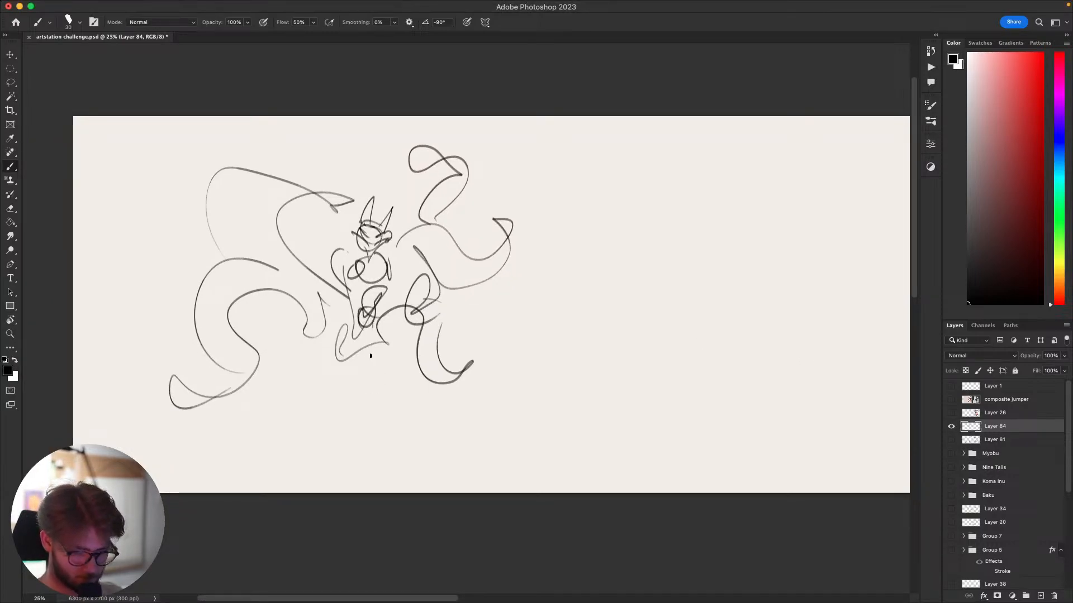
{"action": "left_click_drag", "start_coordinate": [381, 321], "coordinate": [388, 352]}
Lasso the masked head, scale it down slightly and clear the selection.
{"action": "key", "text": "l"}
{"action": "key", "text": "super+t"}
{"action": "mouse_move", "coordinate": [357, 238]}
{"action": "left_mouse_down"}
{"action": "mouse_move", "coordinate": [399, 234]}
{"action": "mouse_move", "coordinate": [383, 233]}
{"action": "mouse_move", "coordinate": [389, 244]}
{"action": "left_mouse_up"}
{"action": "key", "text": "Return"}
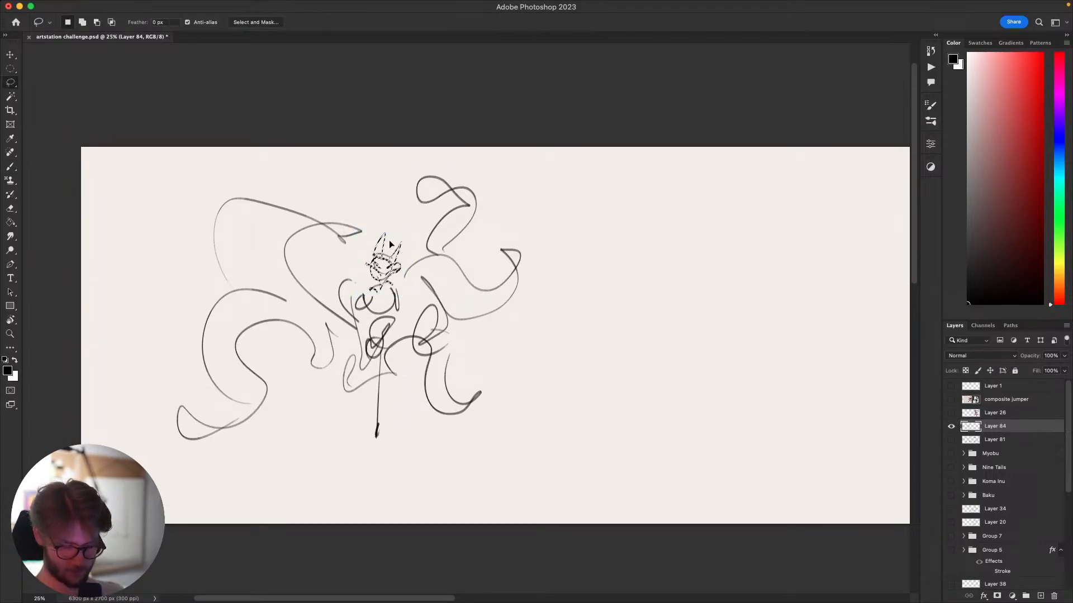
{"action": "key", "text": "super+d"}
Move the whole character sketch slightly up and to the left on the canvas.
{"action": "key", "text": "v"}
{"action": "left_click_drag", "start_coordinate": [514, 389], "coordinate": [507, 348]}
{"action": "left_click_drag", "start_coordinate": [544, 383], "coordinate": [527, 403]}
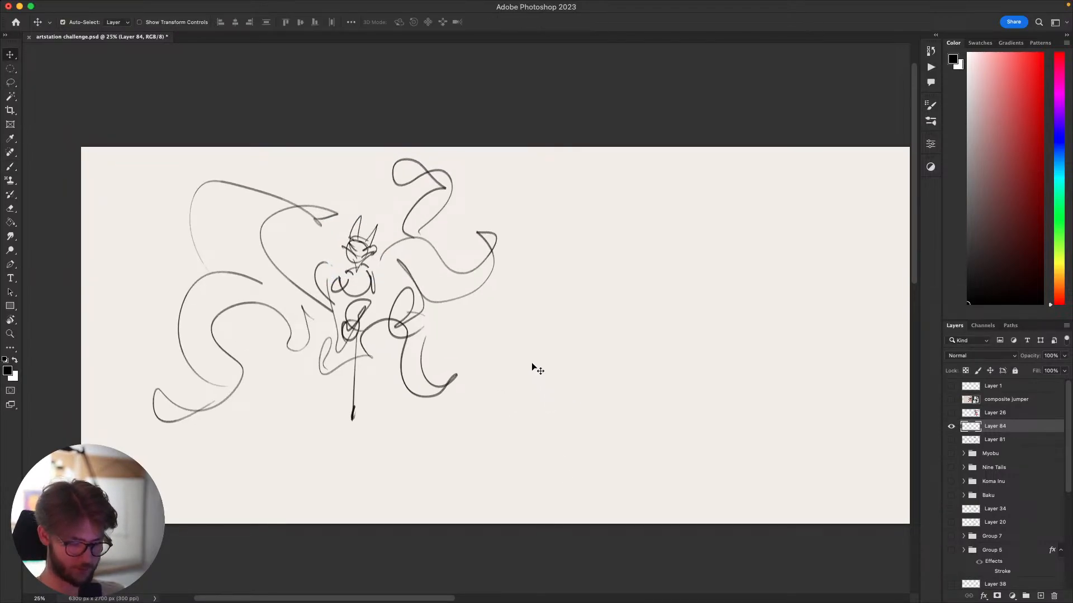
Lasso the tails left of the figure, rotate them about -75 degrees and place them lower beside the legs.
{"action": "scroll", "coordinate": [531, 362], "scroll_direction": "left", "scroll_amount": 5}
{"action": "key", "text": "l"}
{"action": "mouse_move", "coordinate": [414, 183]}
{"action": "left_mouse_down"}
{"action": "mouse_move", "coordinate": [424, 192]}
{"action": "mouse_move", "coordinate": [387, 269]}
{"action": "mouse_move", "coordinate": [339, 467]}
{"action": "mouse_move", "coordinate": [414, 183]}
{"action": "left_mouse_up"}
{"action": "key", "text": "super+t"}
{"action": "mouse_move", "coordinate": [468, 219]}
{"action": "left_mouse_down"}
{"action": "mouse_move", "coordinate": [445, 173]}
{"action": "mouse_move", "coordinate": [414, 150]}
{"action": "left_mouse_up"}
{"action": "left_click_drag", "start_coordinate": [403, 358], "coordinate": [417, 411]}
{"action": "left_click_drag", "start_coordinate": [537, 361], "coordinate": [463, 210]}
{"action": "left_click_drag", "start_coordinate": [470, 352], "coordinate": [518, 387]}
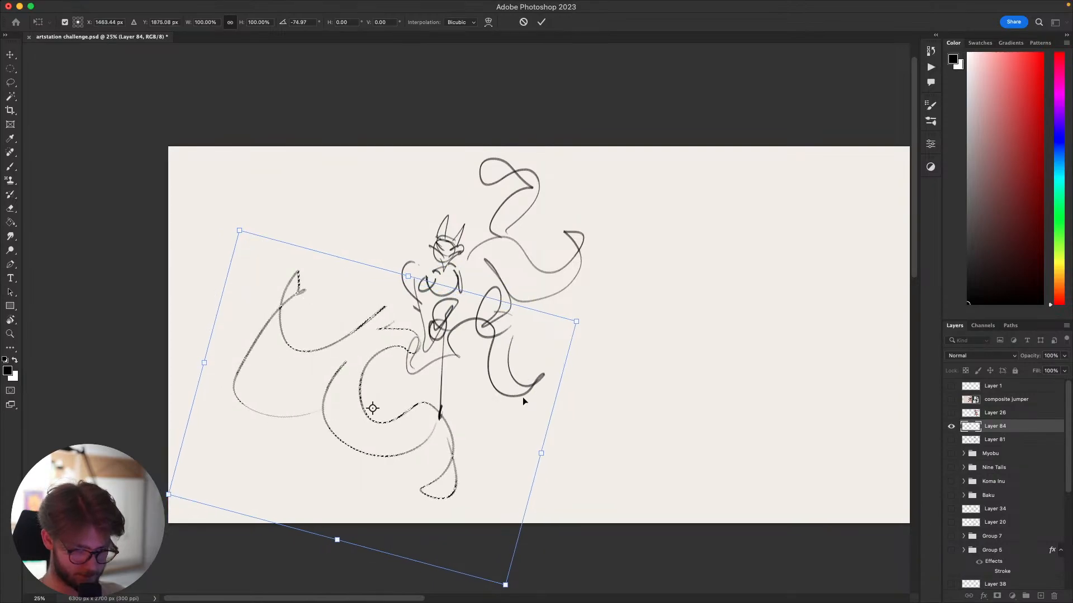
{"action": "key", "text": "Return"}
Lasso the upper tails right of the figure, rotate them clockwise and lower them beside the hips.
{"action": "scroll", "coordinate": [503, 313], "scroll_direction": "right", "scroll_amount": 5}
{"action": "scroll", "coordinate": [503, 313], "scroll_direction": "up", "scroll_amount": 1}
{"action": "mouse_move", "coordinate": [510, 225]}
{"action": "left_mouse_down"}
{"action": "mouse_move", "coordinate": [410, 351]}
{"action": "mouse_move", "coordinate": [343, 304]}
{"action": "mouse_move", "coordinate": [404, 166]}
{"action": "mouse_move", "coordinate": [509, 224]}
{"action": "left_mouse_up"}
{"action": "key", "text": "v"}
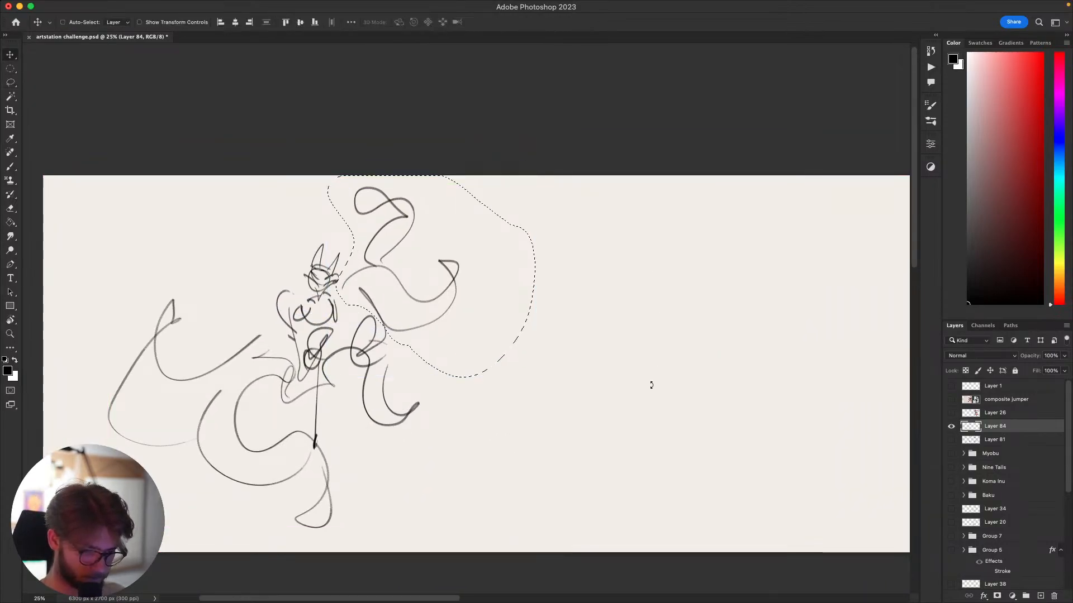
{"action": "key", "text": "super+t"}
{"action": "mouse_move", "coordinate": [593, 327]}
{"action": "left_mouse_down"}
{"action": "mouse_move", "coordinate": [587, 342]}
{"action": "mouse_move", "coordinate": [463, 391]}
{"action": "left_mouse_up"}
{"action": "mouse_move", "coordinate": [476, 308]}
{"action": "left_mouse_down"}
{"action": "mouse_move", "coordinate": [472, 442]}
{"action": "mouse_move", "coordinate": [464, 436]}
{"action": "left_mouse_up"}
{"action": "key", "text": "Return"}
{"action": "key", "text": "super+d"}
Sketch extra curling tails low on both sides of the figure and a faint second leg line, undoing a stray stroke.
{"action": "key", "text": "b"}
{"action": "left_click_drag", "start_coordinate": [413, 356], "coordinate": [509, 441]}
{"action": "left_click_drag", "start_coordinate": [394, 428], "coordinate": [368, 492]}
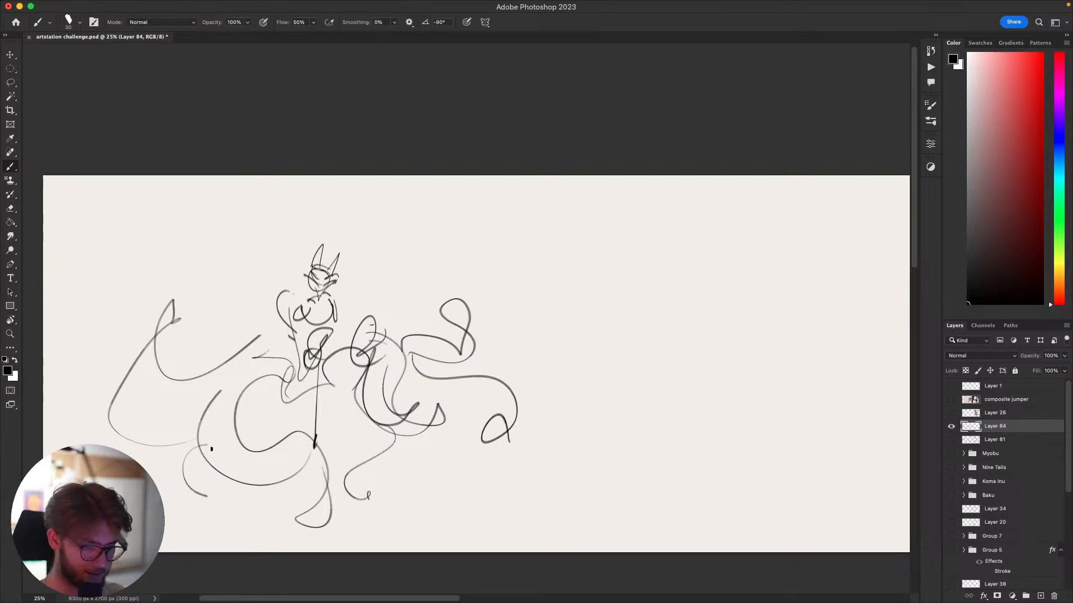
{"action": "key", "text": "super+z"}
{"action": "left_click_drag", "start_coordinate": [229, 494], "coordinate": [173, 500]}
{"action": "mouse_move", "coordinate": [306, 390]}
{"action": "left_mouse_down"}
{"action": "mouse_move", "coordinate": [301, 450]}
{"action": "mouse_move", "coordinate": [336, 504]}
{"action": "mouse_move", "coordinate": [368, 420]}
{"action": "mouse_move", "coordinate": [327, 407]}
{"action": "mouse_move", "coordinate": [383, 415]}
{"action": "mouse_move", "coordinate": [397, 445]}
{"action": "mouse_move", "coordinate": [378, 428]}
{"action": "left_mouse_up"}
{"action": "mouse_move", "coordinate": [472, 338]}
{"action": "left_mouse_down"}
{"action": "mouse_move", "coordinate": [531, 305]}
{"action": "mouse_move", "coordinate": [587, 249]}
{"action": "left_mouse_up"}
Lasso the figure's head and torso, rotate them about -8 degrees and reposition them over the legs.
{"action": "key", "text": "l"}
{"action": "left_click_drag", "start_coordinate": [520, 238], "coordinate": [509, 348]}
{"action": "left_click_drag", "start_coordinate": [407, 259], "coordinate": [506, 224]}
{"action": "key", "text": "super+t"}
{"action": "left_click_drag", "start_coordinate": [575, 244], "coordinate": [554, 204]}
{"action": "left_click_drag", "start_coordinate": [499, 279], "coordinate": [481, 279]}
{"action": "left_click_drag", "start_coordinate": [560, 282], "coordinate": [558, 307]}
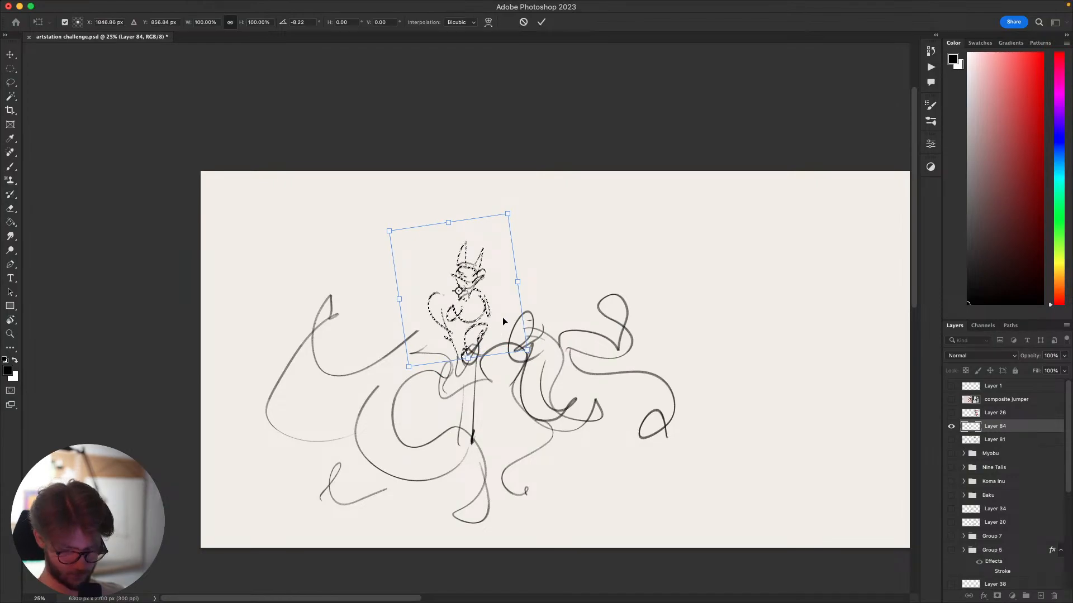
{"action": "key", "text": "Return"}
{"action": "key", "text": "b"}
{"action": "left_click_drag", "start_coordinate": [656, 431], "coordinate": [679, 354]}
{"action": "mouse_move", "coordinate": [763, 360]}
{"action": "left_mouse_down"}
{"action": "mouse_move", "coordinate": [735, 378]}
{"action": "mouse_move", "coordinate": [766, 374]}
{"action": "left_mouse_up"}
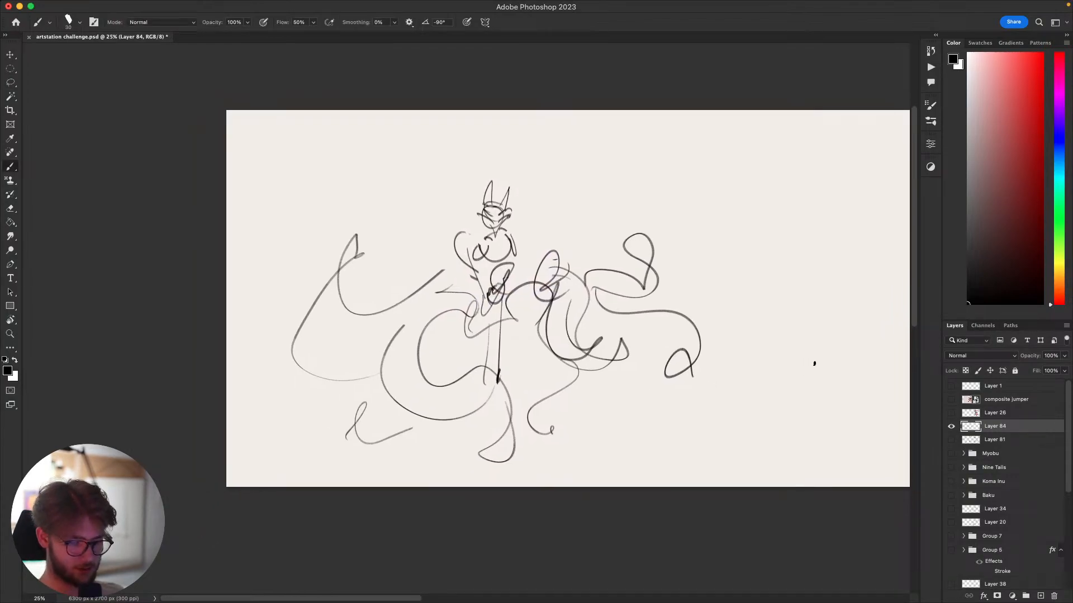
{"action": "key", "text": "super+shift+h"}
{"action": "left_click_drag", "start_coordinate": [700, 407], "coordinate": [776, 424]}
{"action": "key", "text": "super+shift+h"}
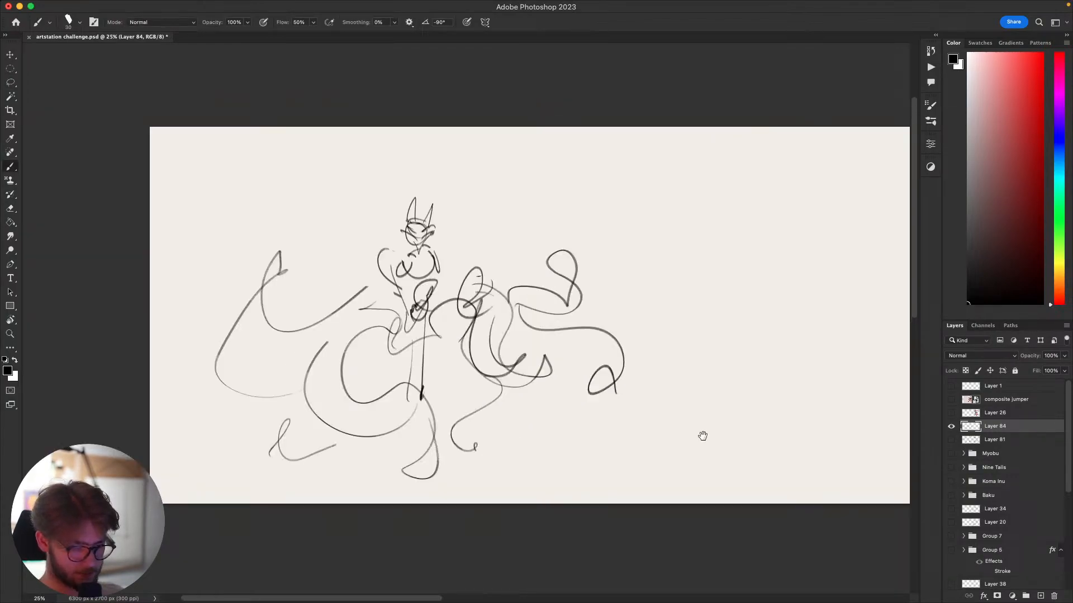
Erase the rough edge of the mask and redraw it with a pointed cheek.
{"action": "mouse_move", "coordinate": [702, 433]}
{"action": "left_mouse_down"}
{"action": "mouse_move", "coordinate": [787, 449]}
{"action": "mouse_move", "coordinate": [695, 464]}
{"action": "left_mouse_up"}
{"action": "left_click_drag", "start_coordinate": [622, 397], "coordinate": [654, 413]}
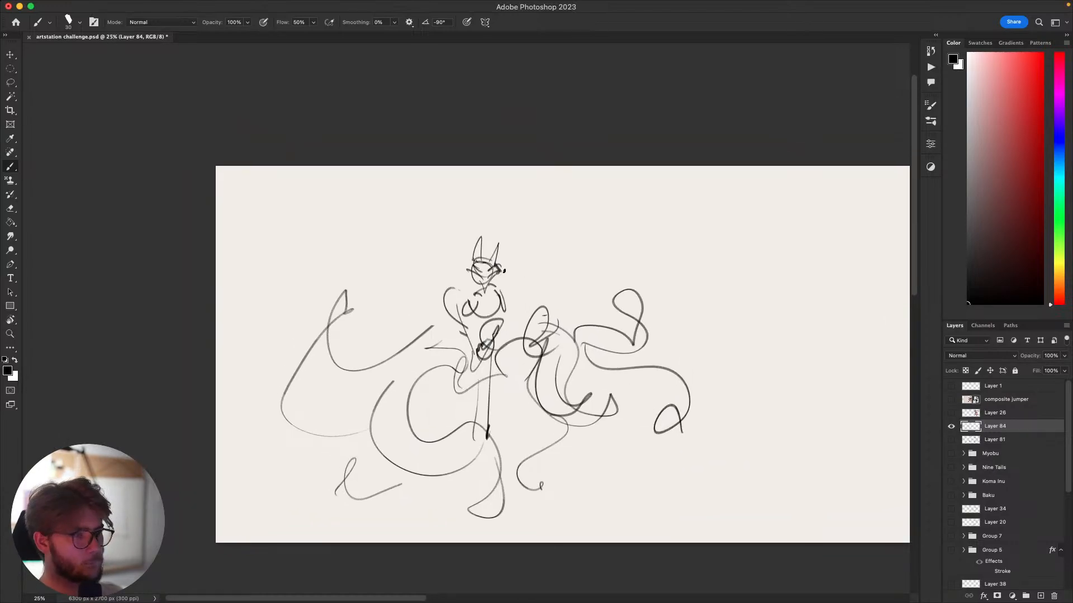
{"action": "key", "text": "e"}
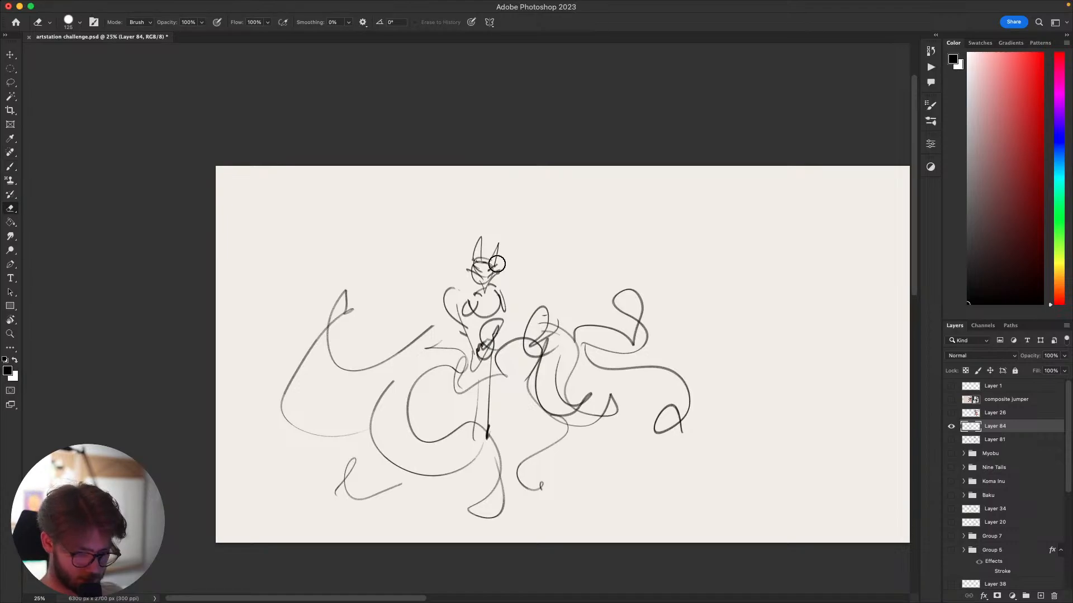
{"action": "key", "text": "b"}
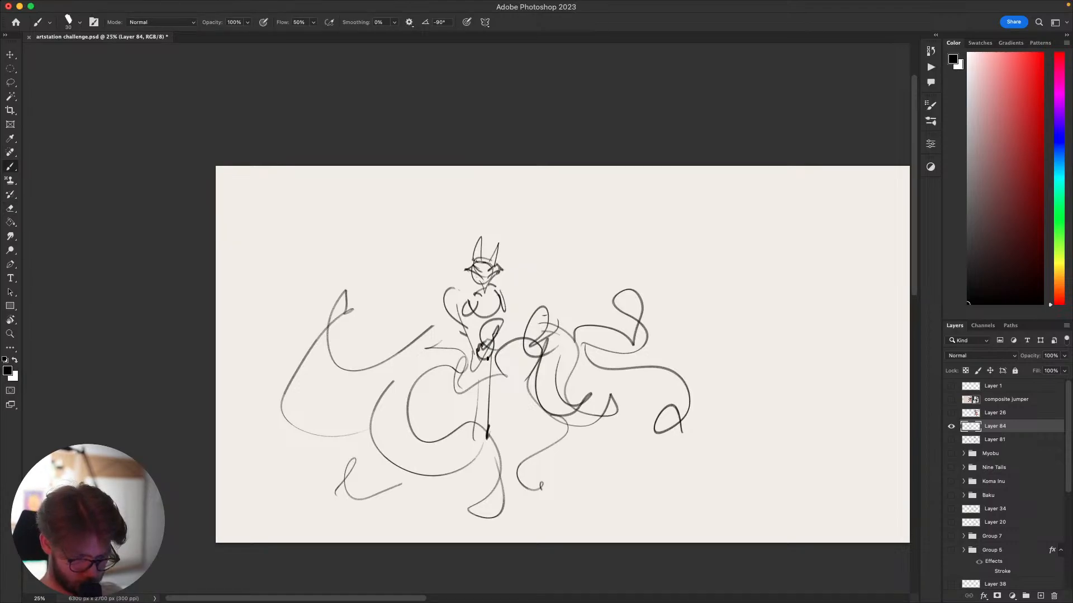
Clean up stray lines around the torso and legs with the Eraser and redraw the two long legs.
{"action": "left_click_drag", "start_coordinate": [474, 396], "coordinate": [433, 372]}
{"action": "key", "text": "e"}
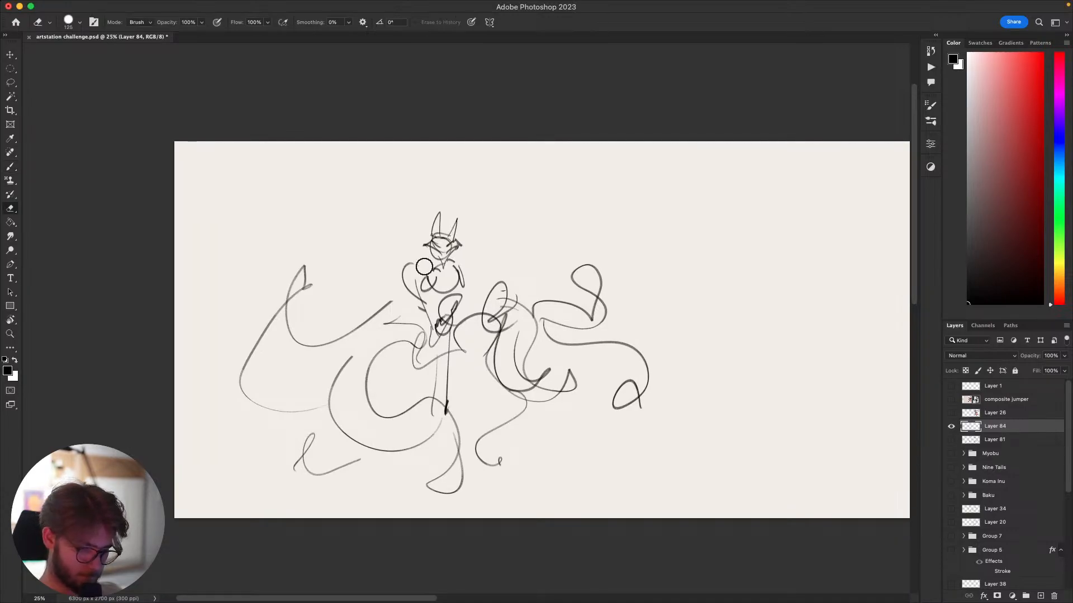
{"action": "key", "text": "b"}
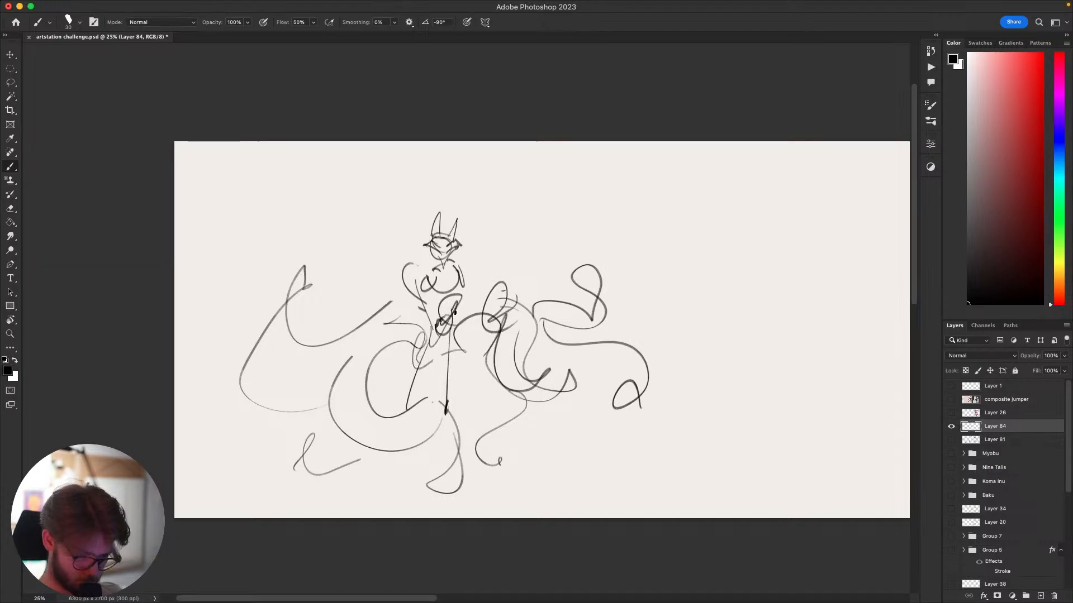
{"action": "left_click_drag", "start_coordinate": [456, 429], "coordinate": [457, 424]}
{"action": "key", "text": "e"}
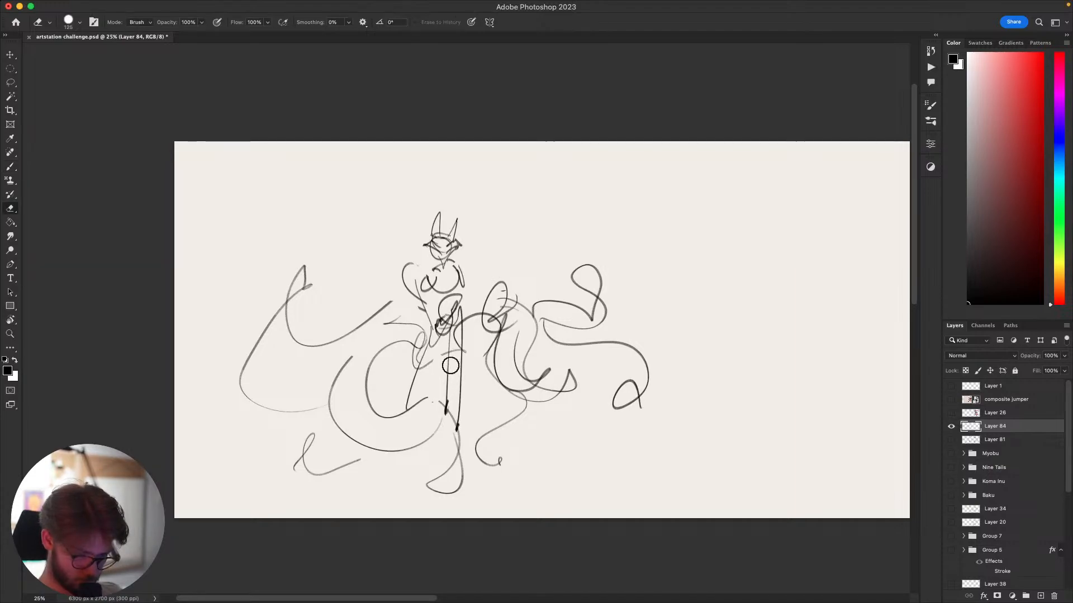
{"action": "mouse_move", "coordinate": [450, 341]}
{"action": "left_mouse_down"}
{"action": "mouse_move", "coordinate": [447, 408]}
{"action": "mouse_move", "coordinate": [467, 411]}
{"action": "mouse_move", "coordinate": [458, 392]}
{"action": "left_mouse_up"}
{"action": "key", "text": "b"}
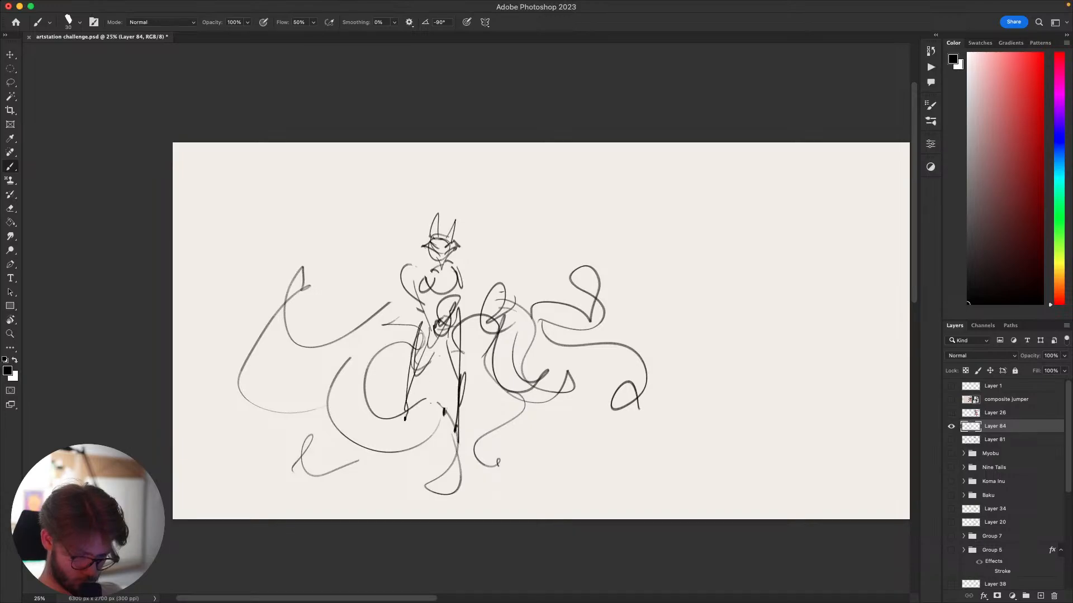
Undo the last leg strokes and redraw the inner contours of both legs.
{"action": "key", "text": "super+z"}
{"action": "key", "text": "super+z"}
{"action": "left_click_drag", "start_coordinate": [449, 338], "coordinate": [444, 409]}
{"action": "left_click_drag", "start_coordinate": [454, 348], "coordinate": [456, 408]}
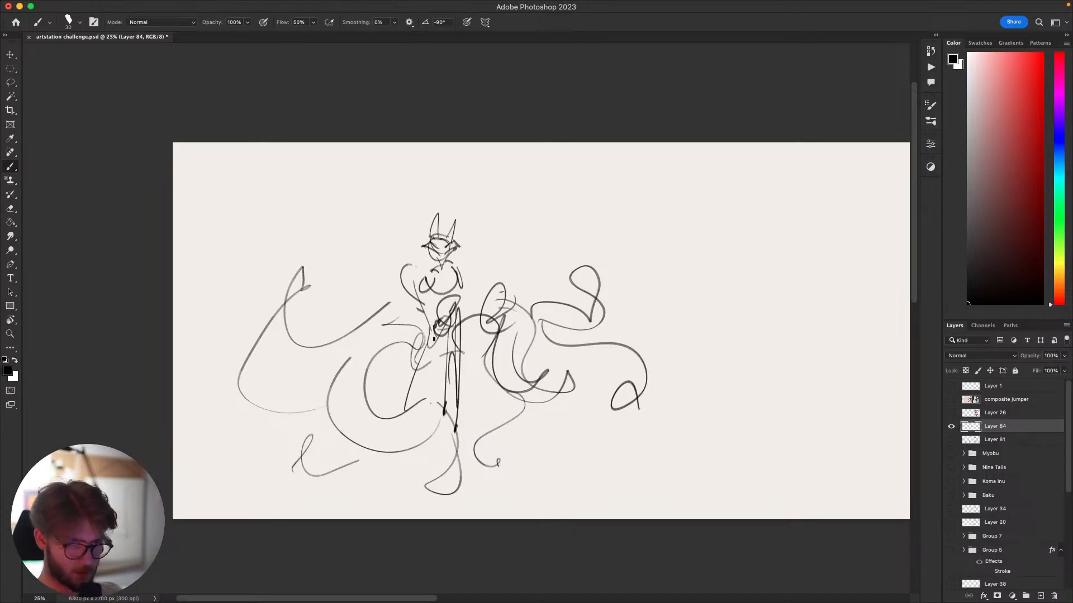
{"action": "left_click_drag", "start_coordinate": [427, 340], "coordinate": [414, 379]}
{"action": "left_click_drag", "start_coordinate": [464, 309], "coordinate": [450, 310]}
{"action": "key", "text": "super+Tab"}
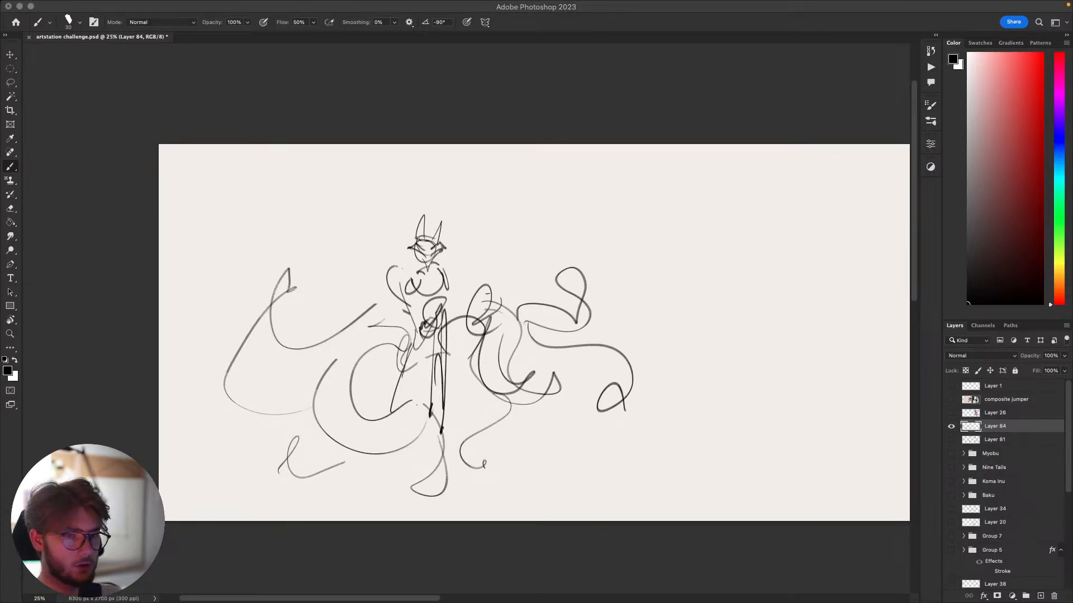
{"action": "left_click", "coordinate": [715, 358]}
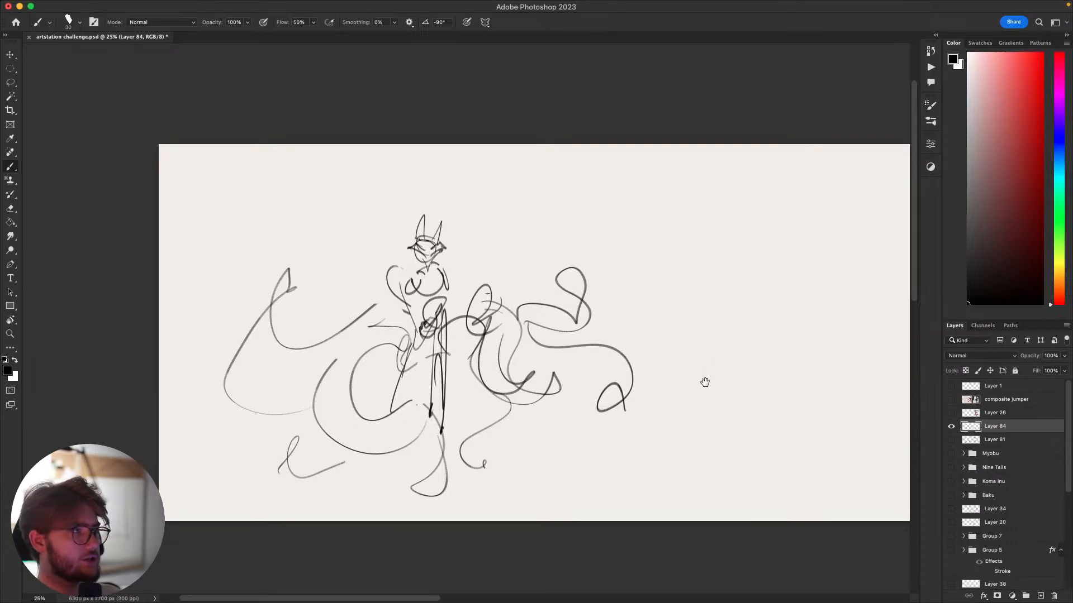
{"action": "mouse_move", "coordinate": [704, 382]}
{"action": "left_mouse_down"}
{"action": "mouse_move", "coordinate": [694, 361]}
{"action": "mouse_move", "coordinate": [711, 354]}
{"action": "mouse_move", "coordinate": [707, 417]}
{"action": "mouse_move", "coordinate": [681, 438]}
{"action": "mouse_move", "coordinate": [705, 433]}
{"action": "mouse_move", "coordinate": [681, 374]}
{"action": "mouse_move", "coordinate": [633, 419]}
{"action": "left_mouse_up"}
{"action": "left_click_drag", "start_coordinate": [674, 381], "coordinate": [696, 352]}
{"action": "key", "text": "ctrl+z"}
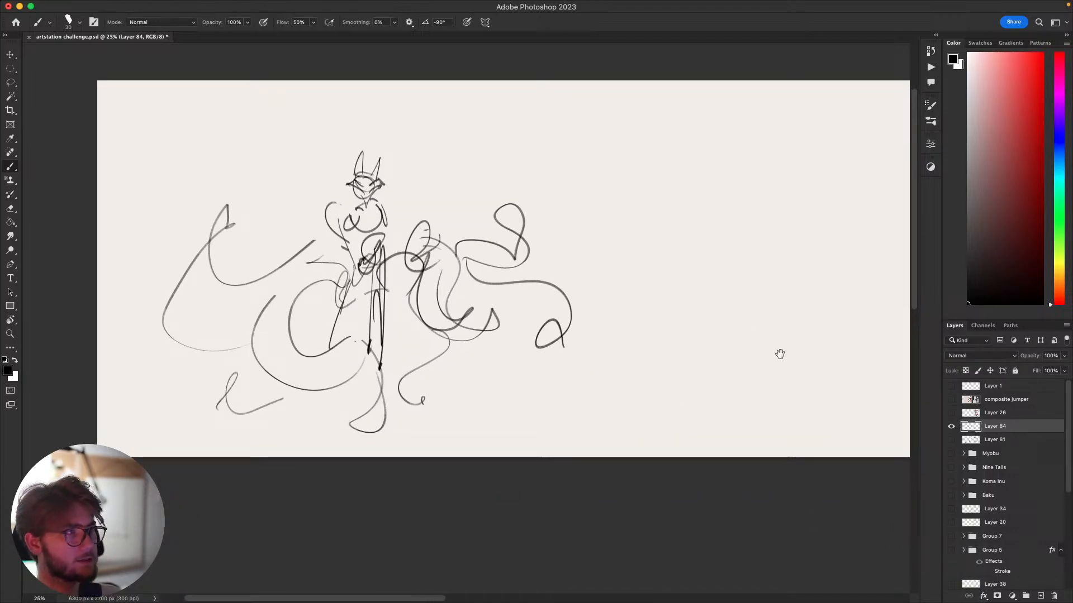
{"action": "mouse_move", "coordinate": [779, 354]}
{"action": "left_mouse_down"}
{"action": "mouse_move", "coordinate": [712, 430]}
{"action": "mouse_move", "coordinate": [624, 329]}
{"action": "mouse_move", "coordinate": [631, 413]}
{"action": "left_mouse_up"}
{"action": "key", "text": "super+z"}
{"action": "mouse_move", "coordinate": [657, 349]}
{"action": "left_mouse_down"}
{"action": "mouse_move", "coordinate": [726, 341]}
{"action": "mouse_move", "coordinate": [691, 400]}
{"action": "left_mouse_up"}
{"action": "key", "text": "super+z"}
{"action": "key", "text": "super+z"}
{"action": "left_click_drag", "start_coordinate": [773, 361], "coordinate": [673, 351]}
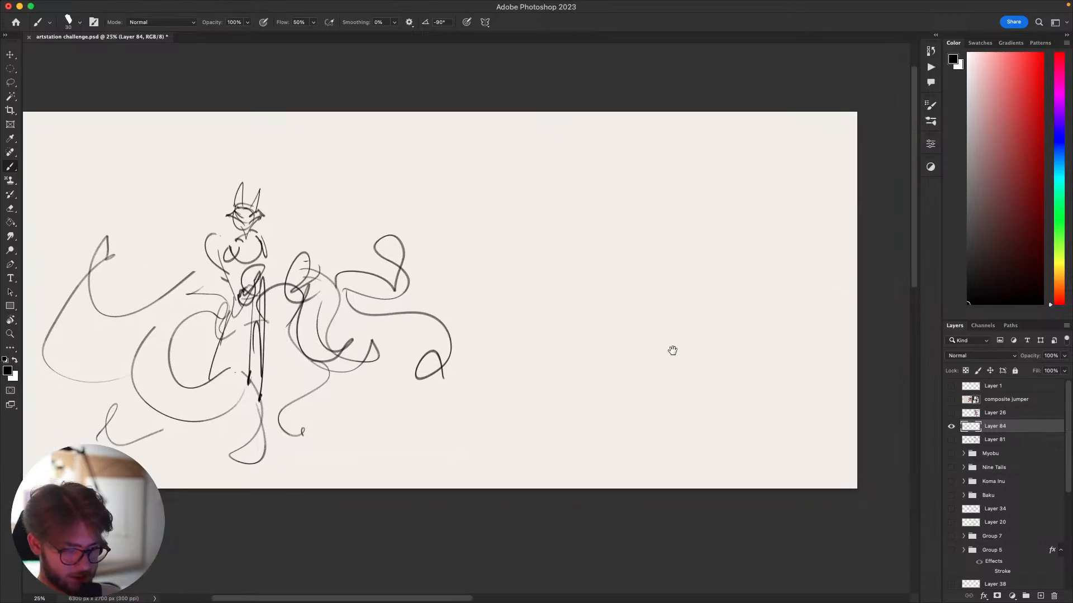
Hide Layer 84 to review the Myobu group's character designs, and switch back to the Layer 84 sketch.
{"action": "left_click", "coordinate": [951, 426]}
{"action": "left_click", "coordinate": [951, 454]}
{"action": "scroll", "coordinate": [856, 352], "scroll_direction": "left", "scroll_amount": 5}
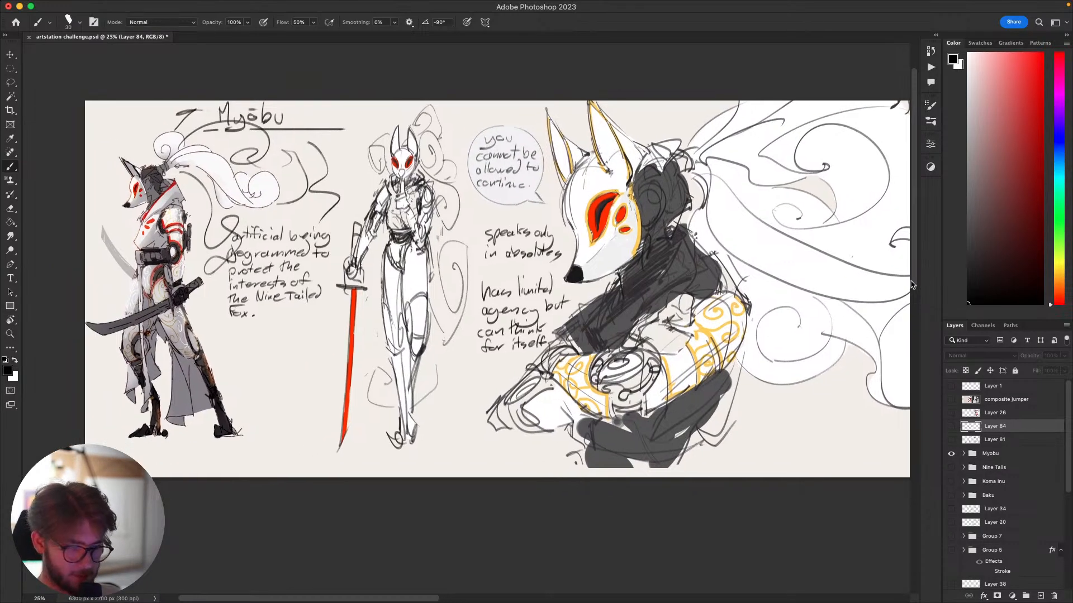
{"action": "left_click", "coordinate": [950, 453]}
{"action": "left_click", "coordinate": [951, 426]}
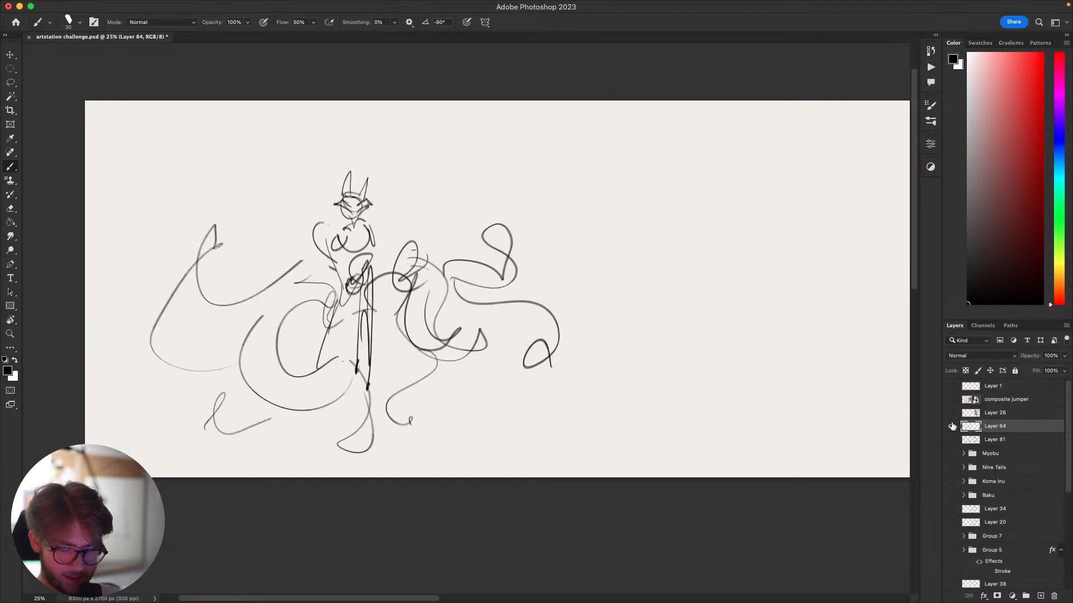
Lasso the tangled tails right of the figure, delete them and clear the selection.
{"action": "left_click_drag", "start_coordinate": [653, 475], "coordinate": [601, 467]}
{"action": "left_click_drag", "start_coordinate": [658, 445], "coordinate": [682, 405]}
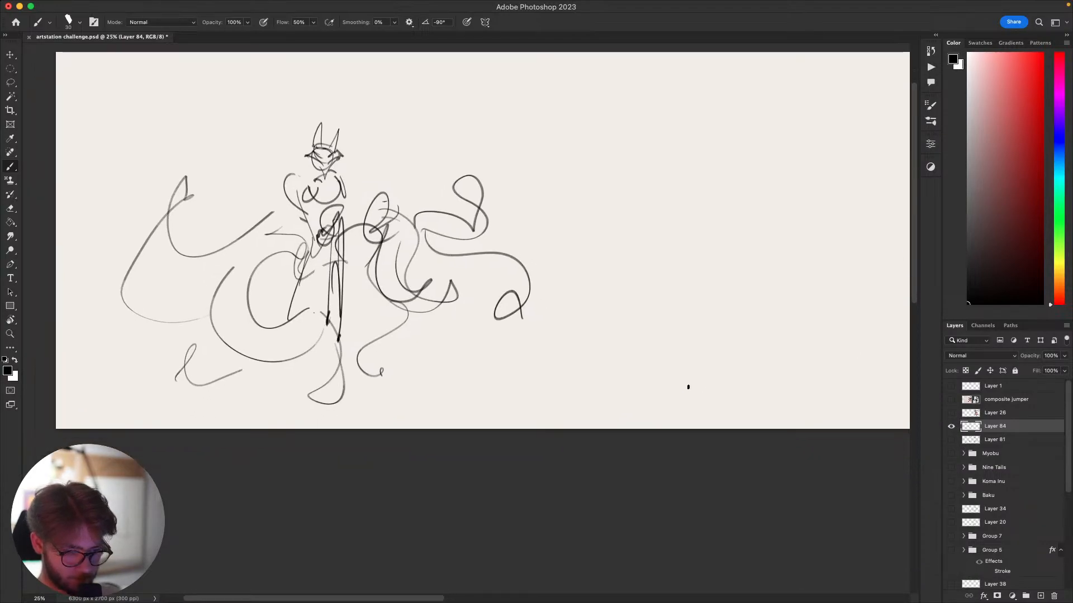
{"action": "mouse_move", "coordinate": [708, 363]}
{"action": "left_mouse_down"}
{"action": "mouse_move", "coordinate": [675, 411]}
{"action": "mouse_move", "coordinate": [719, 390]}
{"action": "mouse_move", "coordinate": [689, 400]}
{"action": "mouse_move", "coordinate": [715, 430]}
{"action": "left_mouse_up"}
{"action": "key", "text": "l"}
{"action": "mouse_move", "coordinate": [626, 330]}
{"action": "left_mouse_down"}
{"action": "mouse_move", "coordinate": [539, 189]}
{"action": "mouse_move", "coordinate": [626, 327]}
{"action": "left_mouse_up"}
{"action": "key", "text": "BackSpace"}
{"action": "key", "text": "super+d"}
Sketch a large sweeping tail on each side of the figure, undoing the unwanted extra contour strokes.
{"action": "key", "text": "b"}
{"action": "key", "text": "super+z"}
{"action": "mouse_move", "coordinate": [433, 293]}
{"action": "left_mouse_down"}
{"action": "mouse_move", "coordinate": [475, 423]}
{"action": "mouse_move", "coordinate": [515, 397]}
{"action": "left_mouse_up"}
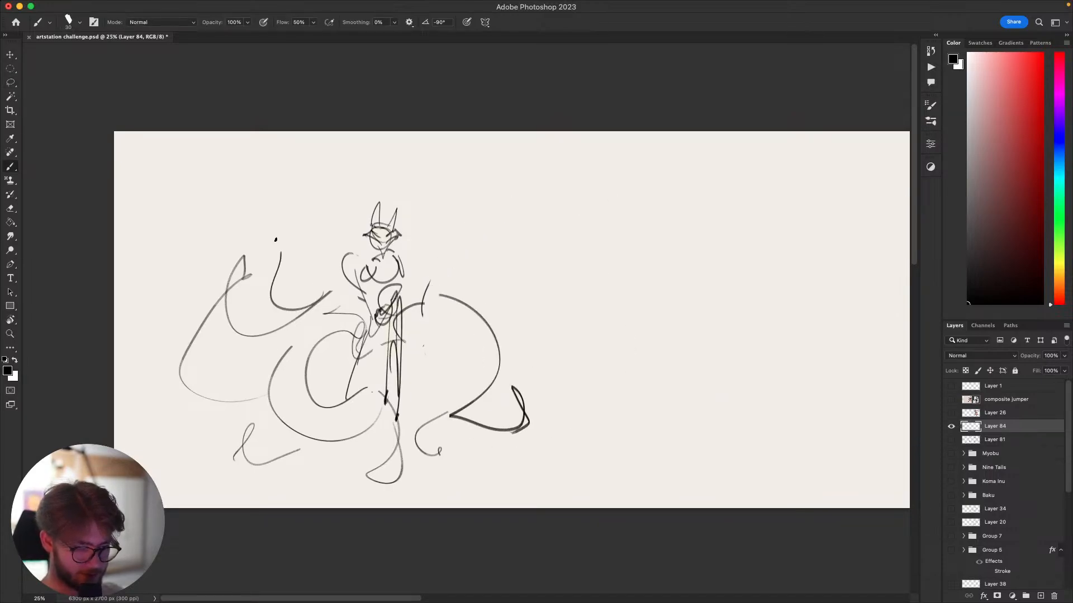
{"action": "mouse_move", "coordinate": [275, 239]}
{"action": "left_mouse_down"}
{"action": "mouse_move", "coordinate": [171, 464]}
{"action": "mouse_move", "coordinate": [216, 455]}
{"action": "left_mouse_up"}
{"action": "left_click_drag", "start_coordinate": [462, 393], "coordinate": [474, 424]}
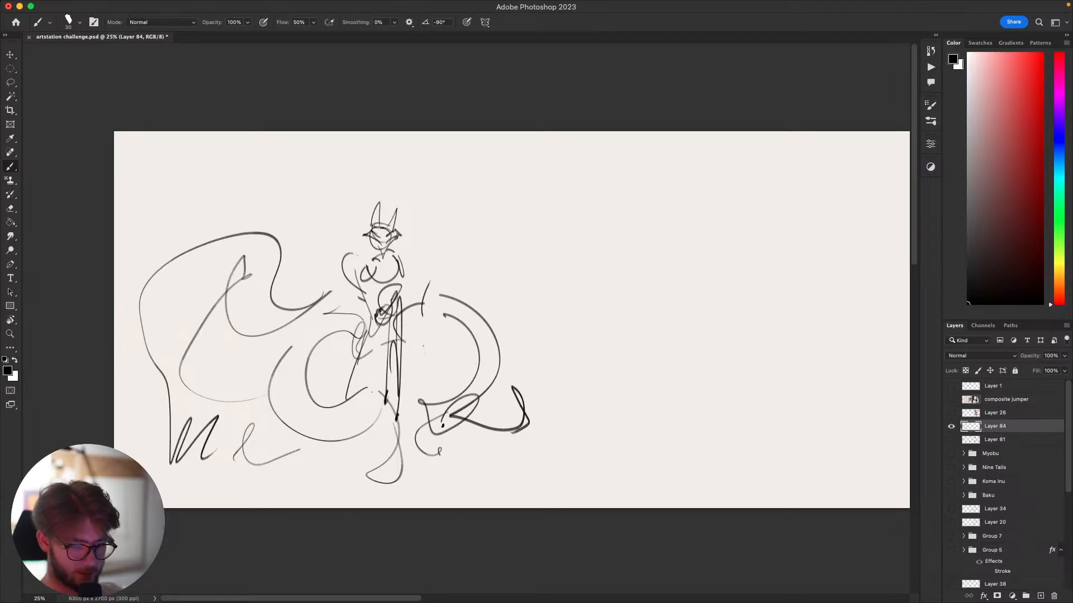
{"action": "key", "text": "super+z"}
{"action": "left_click_drag", "start_coordinate": [384, 367], "coordinate": [380, 224]}
{"action": "key", "text": "super+z"}
Lasso and shift the whole sketch upward, and scale it down to about 81%.
{"action": "key", "text": "l"}
{"action": "mouse_move", "coordinate": [573, 316]}
{"action": "left_mouse_down"}
{"action": "mouse_move", "coordinate": [567, 454]}
{"action": "mouse_move", "coordinate": [428, 131]}
{"action": "mouse_move", "coordinate": [385, 132]}
{"action": "mouse_move", "coordinate": [359, 113]}
{"action": "left_mouse_up"}
{"action": "key", "text": "super+t"}
{"action": "left_click_drag", "start_coordinate": [416, 159], "coordinate": [428, 149]}
{"action": "key", "text": "Return"}
{"action": "key", "text": "super+d"}
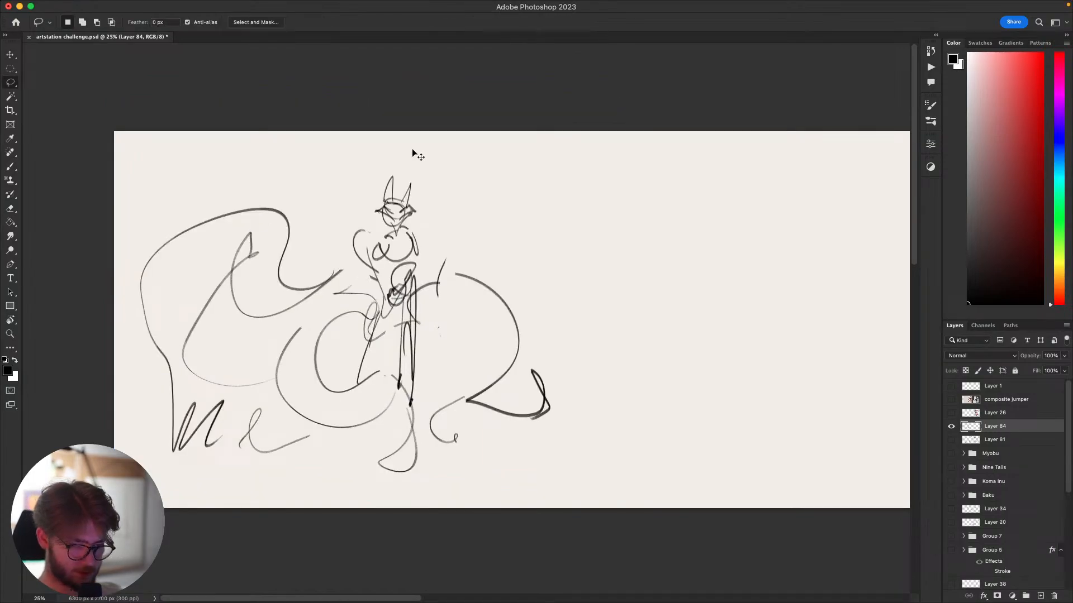
{"action": "key", "text": "super+t"}
{"action": "mouse_move", "coordinate": [345, 479]}
{"action": "left_mouse_down"}
{"action": "mouse_move", "coordinate": [366, 424]}
{"action": "mouse_move", "coordinate": [408, 412]}
{"action": "left_mouse_up"}
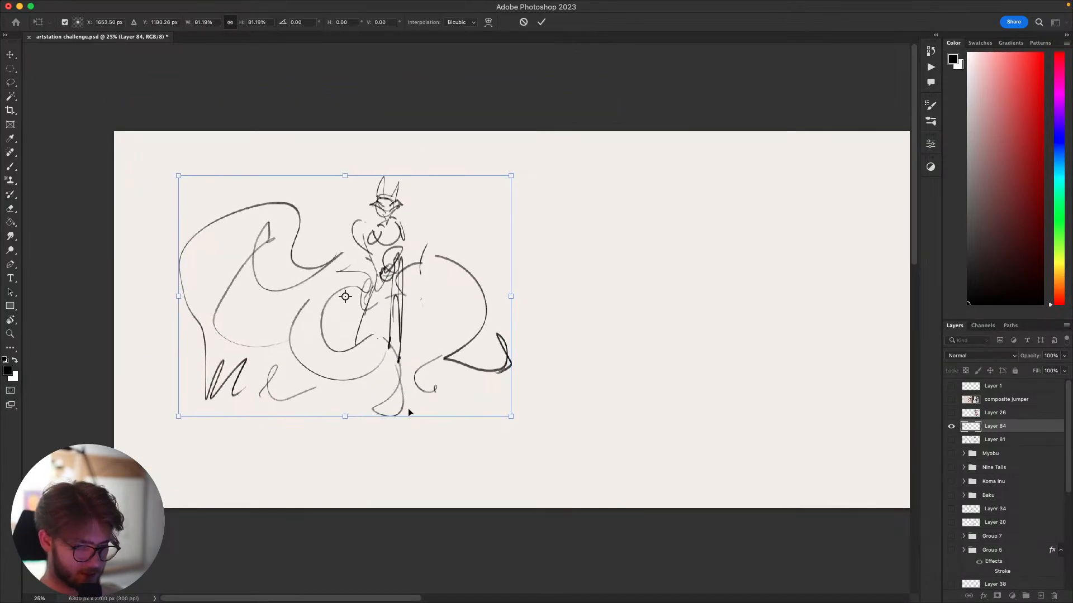
{"action": "key", "text": "Return"}
Sketch progressively wider horizontal stair lines beneath the figure's feet, undoing the last stroke.
{"action": "key", "text": "b"}
{"action": "mouse_move", "coordinate": [330, 369]}
{"action": "left_mouse_down"}
{"action": "mouse_move", "coordinate": [390, 343]}
{"action": "mouse_move", "coordinate": [355, 356]}
{"action": "mouse_move", "coordinate": [519, 365]}
{"action": "left_mouse_up"}
{"action": "left_click_drag", "start_coordinate": [354, 374], "coordinate": [541, 373]}
{"action": "left_click_drag", "start_coordinate": [344, 391], "coordinate": [577, 394]}
{"action": "left_click_drag", "start_coordinate": [385, 401], "coordinate": [539, 398]}
{"action": "key", "text": "super+z"}
Draw the stepped profile down the right end of the stairs and a long ground line at their base.
{"action": "left_click_drag", "start_coordinate": [514, 351], "coordinate": [515, 361]}
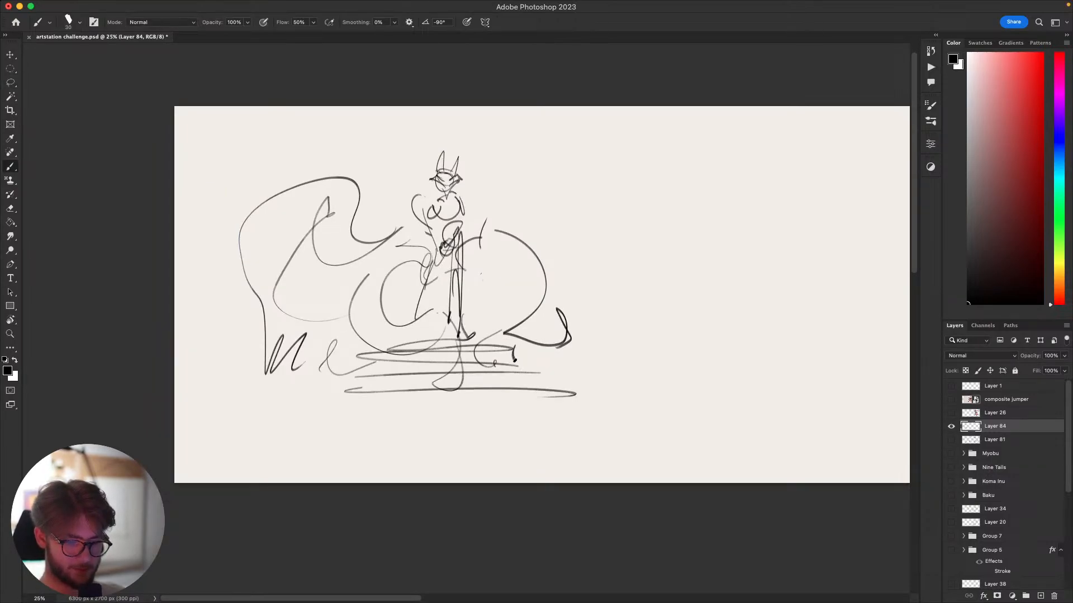
{"action": "mouse_move", "coordinate": [631, 409]}
{"action": "left_mouse_down"}
{"action": "mouse_move", "coordinate": [267, 417]}
{"action": "mouse_move", "coordinate": [708, 416]}
{"action": "left_mouse_up"}
{"action": "mouse_move", "coordinate": [709, 417]}
{"action": "left_mouse_down"}
{"action": "mouse_move", "coordinate": [615, 474]}
{"action": "mouse_move", "coordinate": [549, 404]}
{"action": "left_mouse_up"}
{"action": "mouse_move", "coordinate": [765, 421]}
{"action": "left_mouse_down"}
{"action": "mouse_move", "coordinate": [821, 397]}
{"action": "mouse_move", "coordinate": [832, 344]}
{"action": "left_mouse_up"}
{"action": "mouse_move", "coordinate": [807, 414]}
{"action": "left_mouse_down"}
{"action": "mouse_move", "coordinate": [816, 328]}
{"action": "mouse_move", "coordinate": [836, 324]}
{"action": "mouse_move", "coordinate": [783, 362]}
{"action": "mouse_move", "coordinate": [799, 360]}
{"action": "mouse_move", "coordinate": [814, 403]}
{"action": "mouse_move", "coordinate": [836, 361]}
{"action": "mouse_move", "coordinate": [790, 408]}
{"action": "mouse_move", "coordinate": [823, 396]}
{"action": "mouse_move", "coordinate": [766, 443]}
{"action": "mouse_move", "coordinate": [761, 336]}
{"action": "left_mouse_up"}
{"action": "mouse_move", "coordinate": [788, 425]}
{"action": "left_mouse_down"}
{"action": "mouse_move", "coordinate": [812, 416]}
{"action": "mouse_move", "coordinate": [807, 476]}
{"action": "mouse_move", "coordinate": [814, 395]}
{"action": "mouse_move", "coordinate": [737, 388]}
{"action": "mouse_move", "coordinate": [793, 290]}
{"action": "mouse_move", "coordinate": [810, 436]}
{"action": "mouse_move", "coordinate": [606, 363]}
{"action": "mouse_move", "coordinate": [644, 367]}
{"action": "left_mouse_up"}
Delete the zigzag end of the left tail and replace it with a large round tail spiralling beside the stairs.
{"action": "key", "text": "l"}
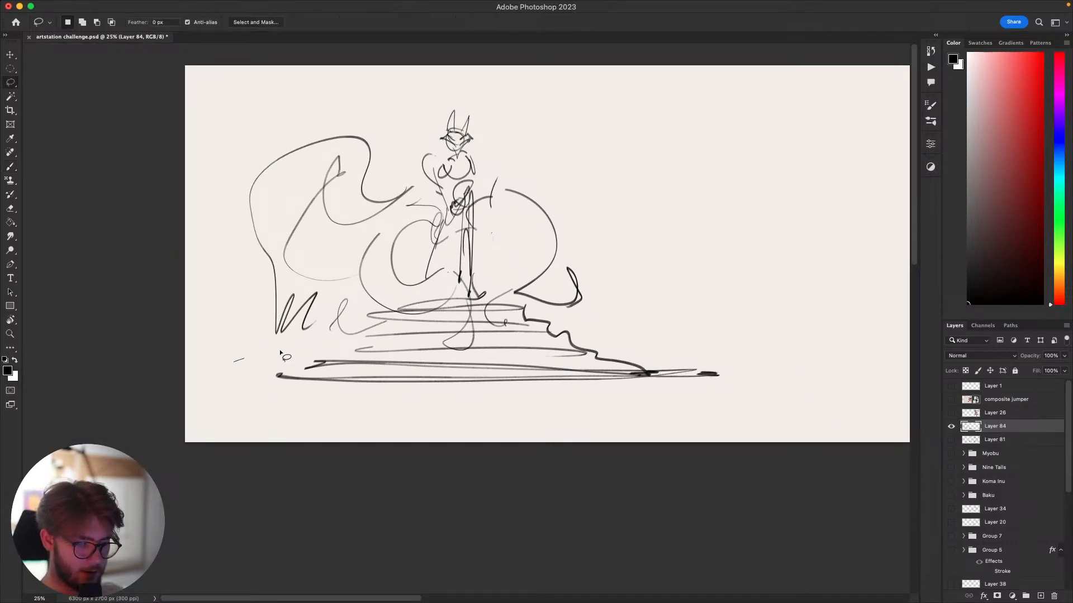
{"action": "left_click_drag", "start_coordinate": [283, 356], "coordinate": [335, 335]}
{"action": "key", "text": "BackSpace"}
{"action": "key", "text": "super+d"}
{"action": "key", "text": "b"}
{"action": "left_click_drag", "start_coordinate": [379, 307], "coordinate": [325, 323]}
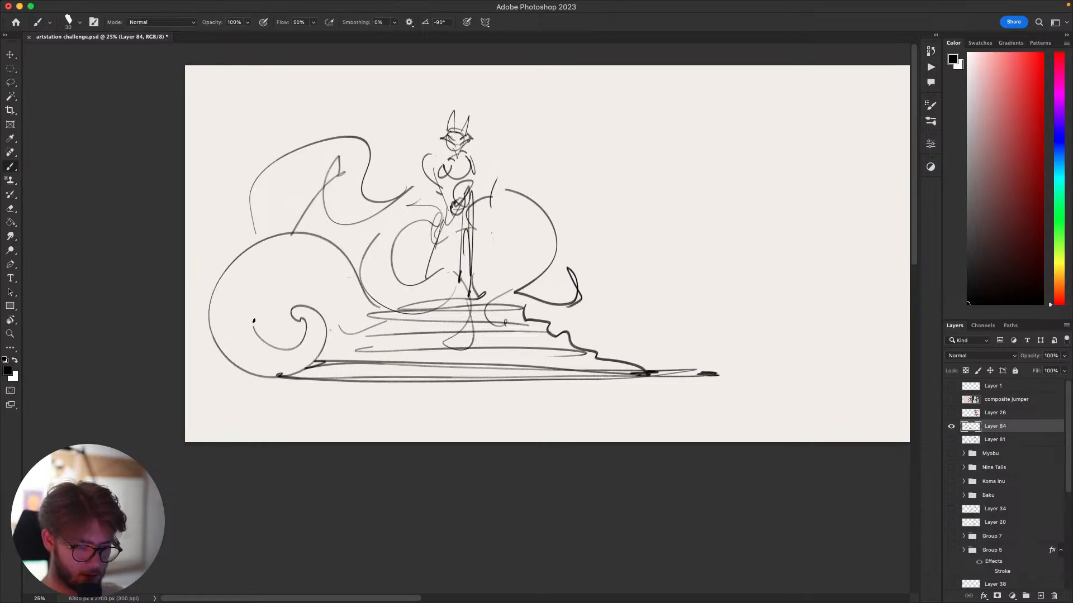
{"action": "left_click_drag", "start_coordinate": [254, 321], "coordinate": [370, 320]}
{"action": "left_click_drag", "start_coordinate": [472, 312], "coordinate": [296, 382]}
Extend the ground line outward from the base of the stairs, ending it with a short darker stroke.
{"action": "left_click_drag", "start_coordinate": [555, 501], "coordinate": [589, 527]}
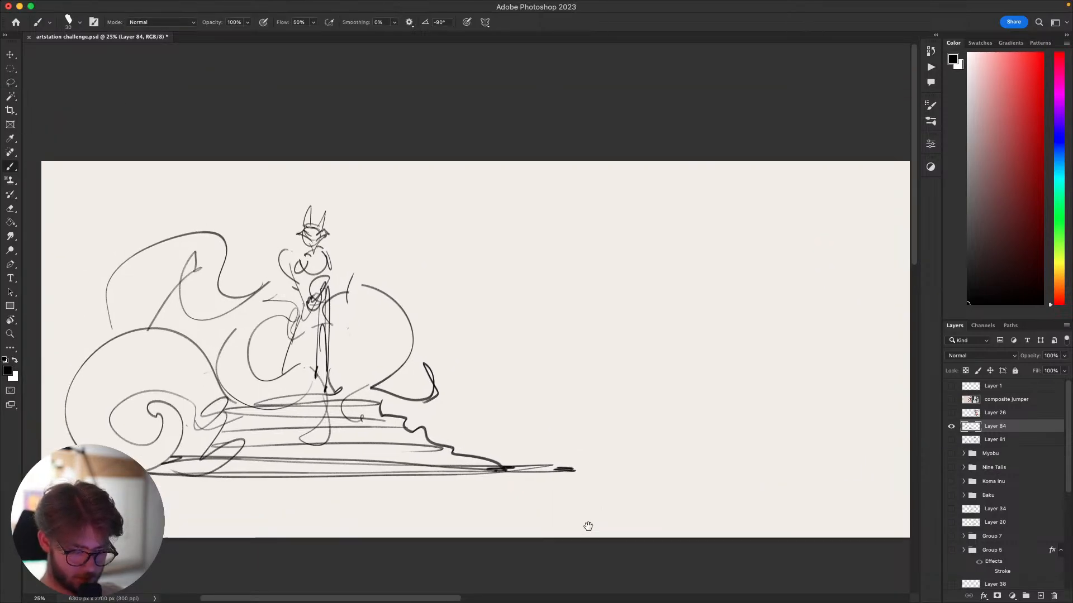
{"action": "left_click_drag", "start_coordinate": [616, 428], "coordinate": [603, 305]}
{"action": "mouse_move", "coordinate": [492, 356]}
{"action": "left_mouse_down"}
{"action": "mouse_move", "coordinate": [645, 358]}
{"action": "mouse_move", "coordinate": [683, 344]}
{"action": "mouse_move", "coordinate": [632, 405]}
{"action": "mouse_move", "coordinate": [735, 447]}
{"action": "mouse_move", "coordinate": [653, 493]}
{"action": "left_mouse_up"}
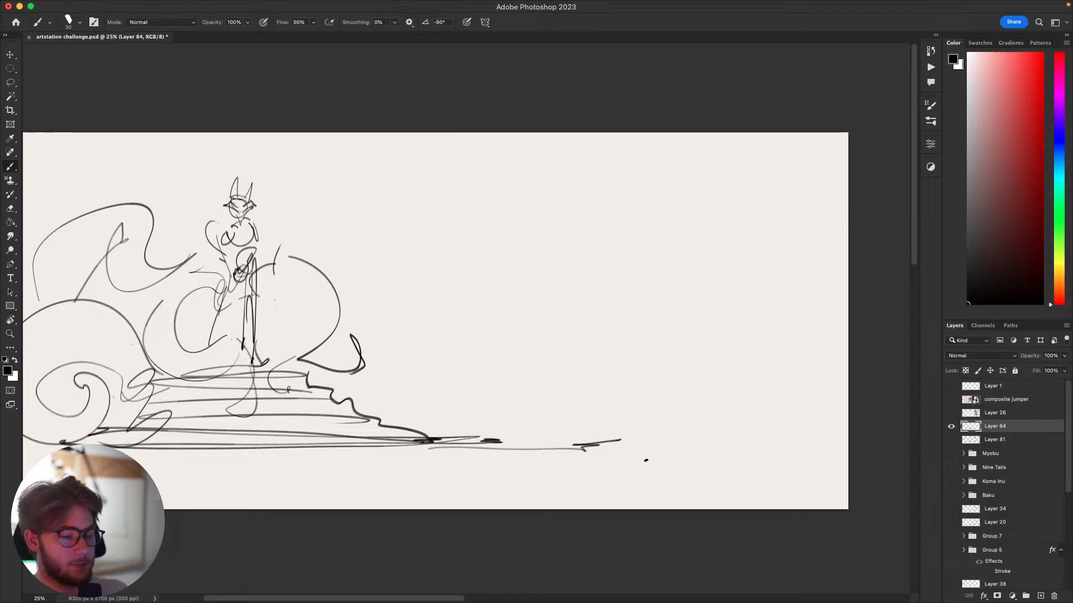
{"action": "mouse_move", "coordinate": [672, 410]}
{"action": "left_mouse_down"}
{"action": "mouse_move", "coordinate": [786, 321]}
{"action": "mouse_move", "coordinate": [731, 383]}
{"action": "mouse_move", "coordinate": [726, 304]}
{"action": "mouse_move", "coordinate": [753, 422]}
{"action": "mouse_move", "coordinate": [838, 367]}
{"action": "mouse_move", "coordinate": [804, 333]}
{"action": "mouse_move", "coordinate": [787, 370]}
{"action": "left_mouse_up"}
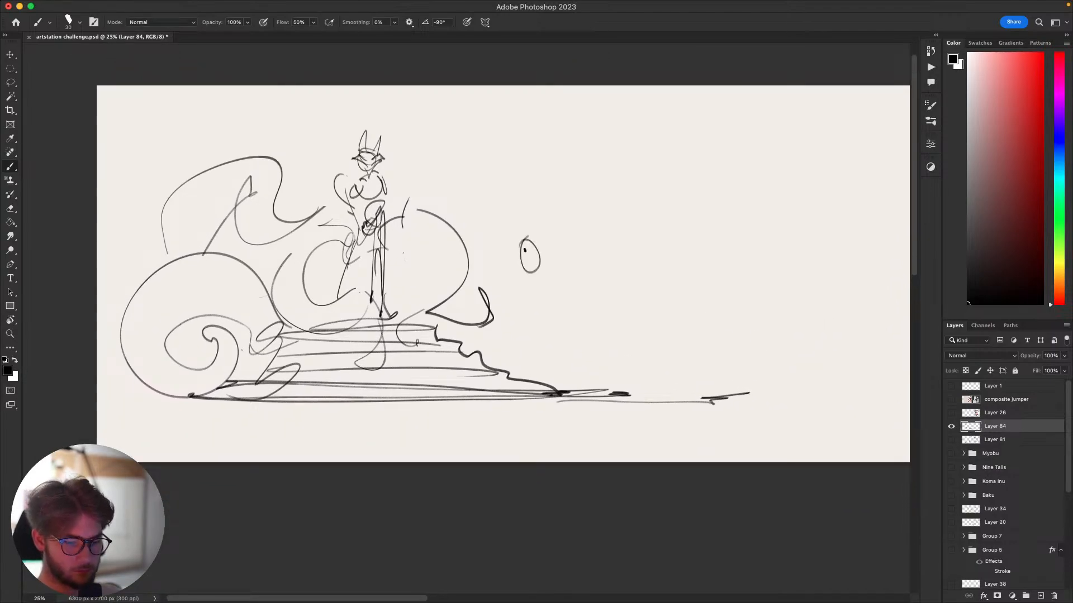
Sketch a small upright oval beyond the tails as a placeholder head, undoing the extra strokes around it.
{"action": "left_click_drag", "start_coordinate": [524, 260], "coordinate": [474, 222]}
{"action": "key", "text": "super+z"}
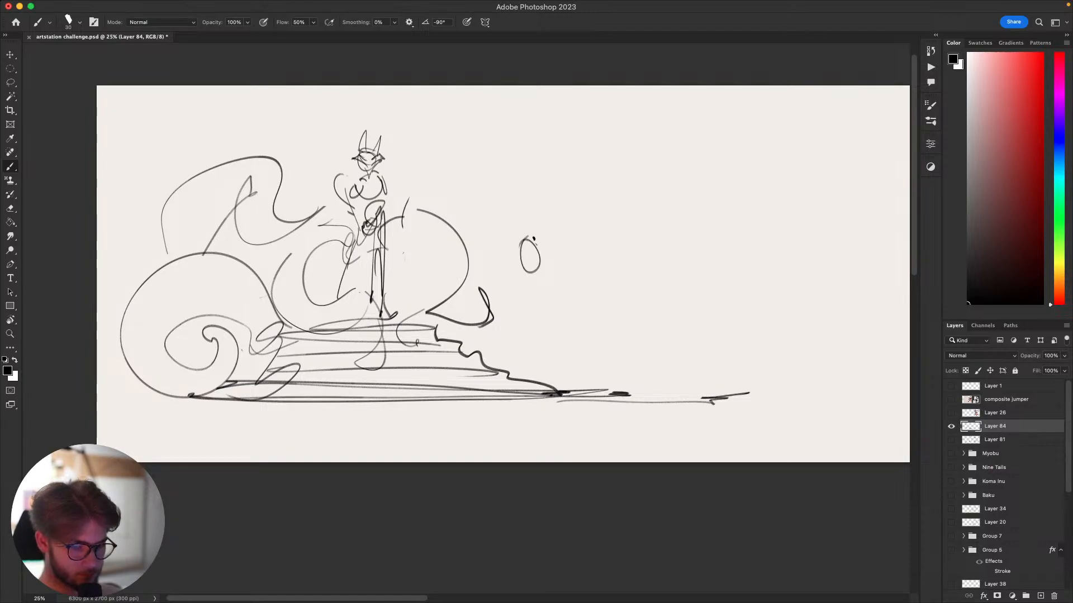
{"action": "key", "text": "super+z"}
{"action": "mouse_move", "coordinate": [534, 243]}
{"action": "left_mouse_down"}
{"action": "mouse_move", "coordinate": [518, 235]}
{"action": "mouse_move", "coordinate": [522, 247]}
{"action": "mouse_move", "coordinate": [572, 161]}
{"action": "mouse_move", "coordinate": [555, 110]}
{"action": "mouse_move", "coordinate": [505, 287]}
{"action": "mouse_move", "coordinate": [563, 235]}
{"action": "mouse_move", "coordinate": [510, 301]}
{"action": "mouse_move", "coordinate": [563, 230]}
{"action": "mouse_move", "coordinate": [510, 319]}
{"action": "left_mouse_up"}
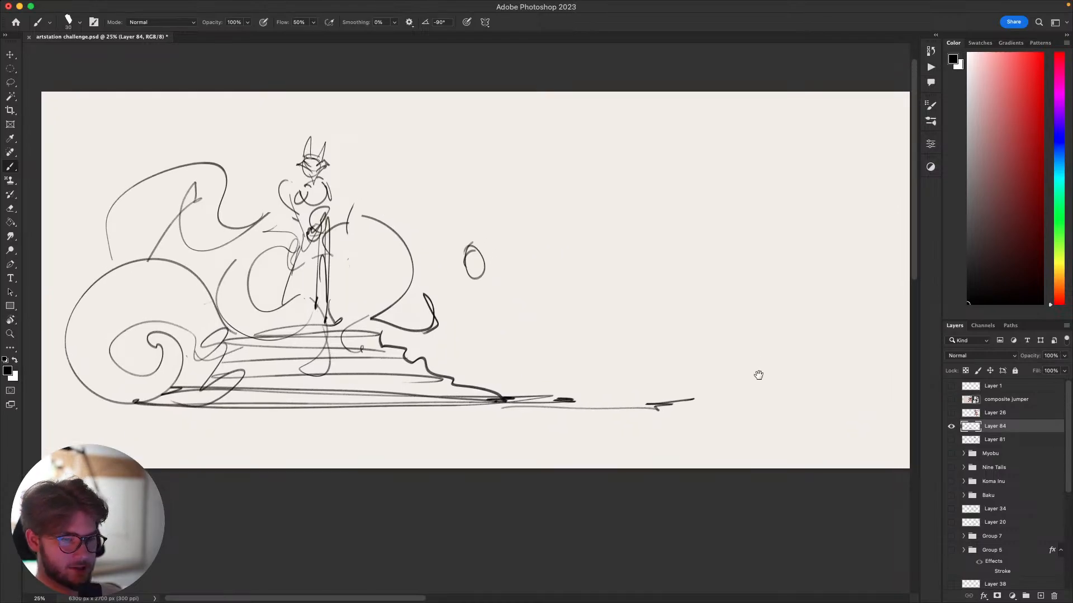
{"action": "mouse_move", "coordinate": [759, 375]}
{"action": "left_mouse_down"}
{"action": "mouse_move", "coordinate": [769, 400]}
{"action": "mouse_move", "coordinate": [786, 334]}
{"action": "mouse_move", "coordinate": [715, 393]}
{"action": "mouse_move", "coordinate": [719, 345]}
{"action": "mouse_move", "coordinate": [760, 320]}
{"action": "mouse_move", "coordinate": [759, 280]}
{"action": "left_mouse_up"}
{"action": "mouse_move", "coordinate": [741, 325]}
{"action": "left_mouse_down"}
{"action": "mouse_move", "coordinate": [682, 455]}
{"action": "mouse_move", "coordinate": [678, 411]}
{"action": "left_mouse_up"}
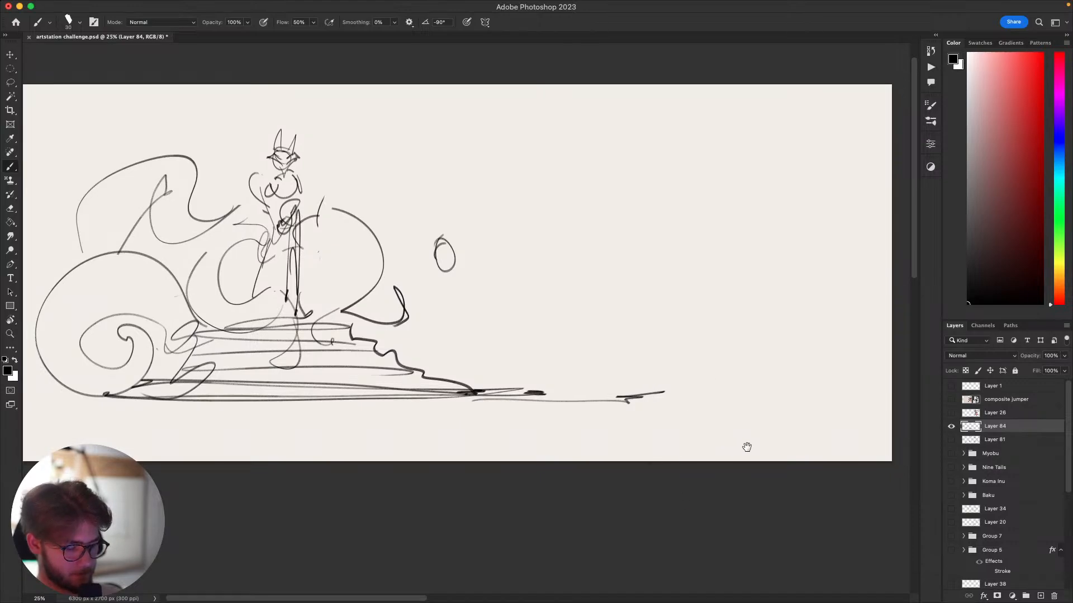
{"action": "mouse_move", "coordinate": [746, 416]}
{"action": "left_mouse_down"}
{"action": "mouse_move", "coordinate": [783, 385]}
{"action": "mouse_move", "coordinate": [737, 417]}
{"action": "mouse_move", "coordinate": [737, 397]}
{"action": "mouse_move", "coordinate": [733, 419]}
{"action": "mouse_move", "coordinate": [743, 369]}
{"action": "mouse_move", "coordinate": [719, 451]}
{"action": "left_mouse_up"}
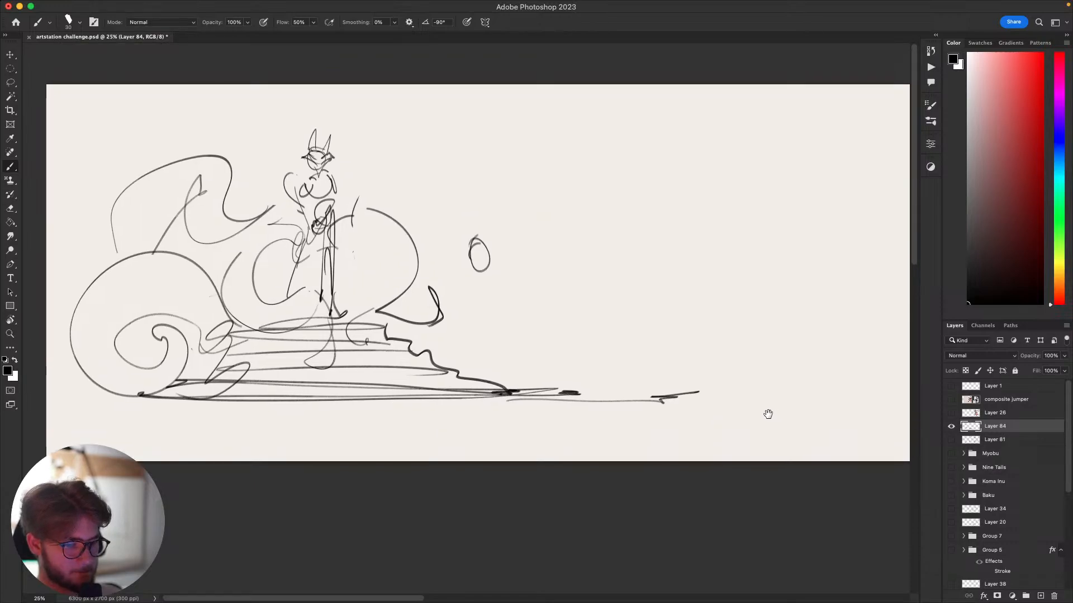
{"action": "mouse_move", "coordinate": [768, 414]}
{"action": "left_mouse_down"}
{"action": "mouse_move", "coordinate": [732, 431]}
{"action": "mouse_move", "coordinate": [756, 382]}
{"action": "left_mouse_up"}
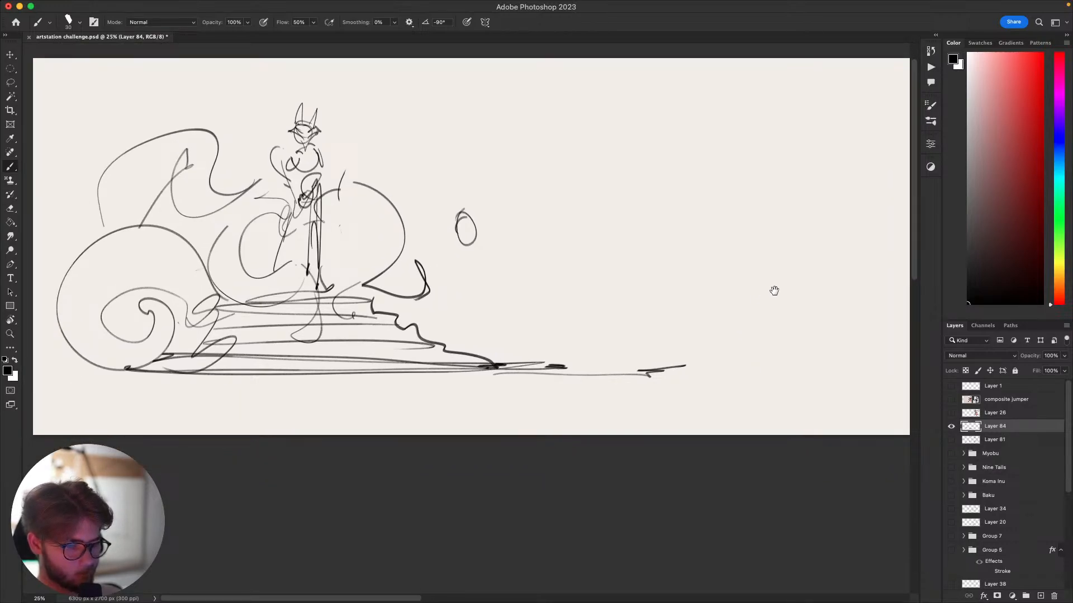
{"action": "mouse_move", "coordinate": [750, 453]}
{"action": "left_mouse_down"}
{"action": "mouse_move", "coordinate": [737, 508]}
{"action": "mouse_move", "coordinate": [728, 426]}
{"action": "mouse_move", "coordinate": [719, 443]}
{"action": "mouse_move", "coordinate": [732, 401]}
{"action": "left_mouse_up"}
{"action": "left_click_drag", "start_coordinate": [732, 397], "coordinate": [723, 330]}
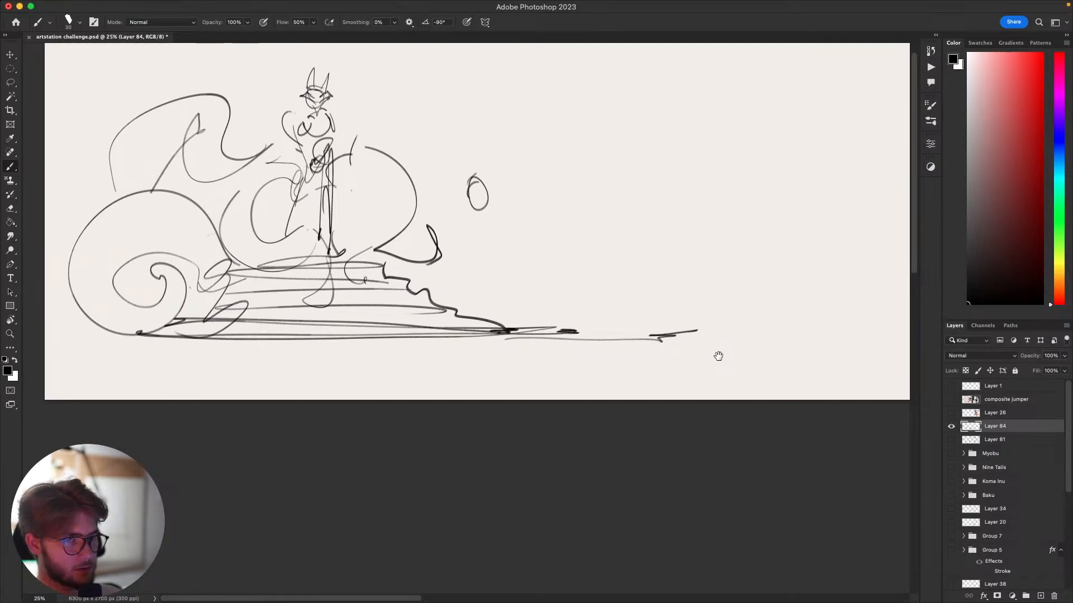
{"action": "mouse_move", "coordinate": [713, 359]}
{"action": "left_mouse_down"}
{"action": "mouse_move", "coordinate": [702, 391]}
{"action": "mouse_move", "coordinate": [755, 343]}
{"action": "mouse_move", "coordinate": [715, 419]}
{"action": "mouse_move", "coordinate": [798, 285]}
{"action": "left_mouse_up"}
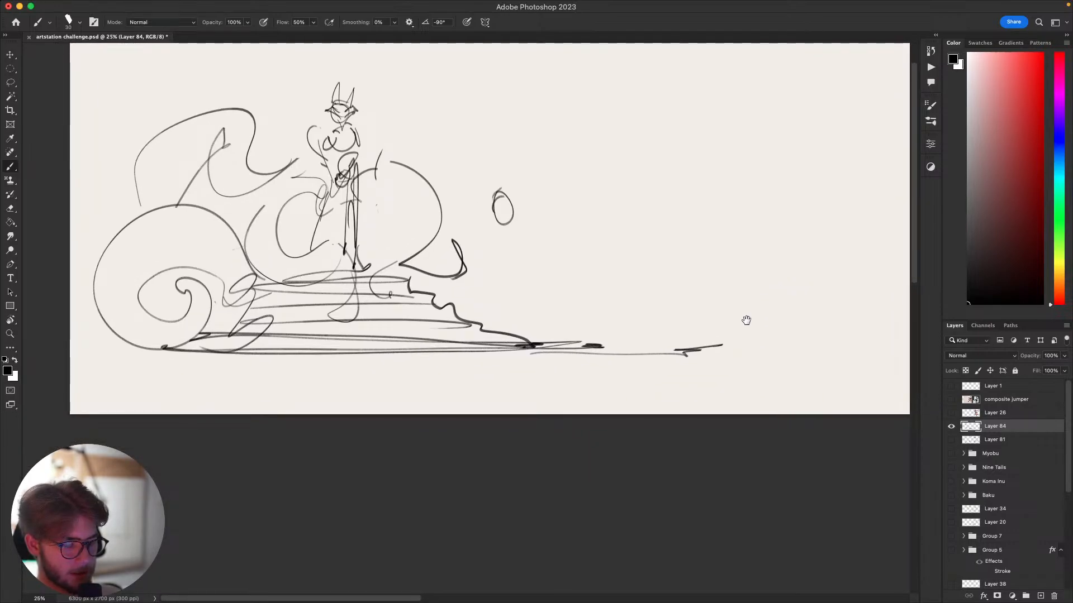
{"action": "mouse_move", "coordinate": [746, 320]}
{"action": "left_mouse_down"}
{"action": "mouse_move", "coordinate": [726, 501]}
{"action": "mouse_move", "coordinate": [769, 352]}
{"action": "mouse_move", "coordinate": [741, 410]}
{"action": "mouse_move", "coordinate": [746, 383]}
{"action": "mouse_move", "coordinate": [733, 403]}
{"action": "mouse_move", "coordinate": [742, 328]}
{"action": "mouse_move", "coordinate": [685, 367]}
{"action": "left_mouse_up"}
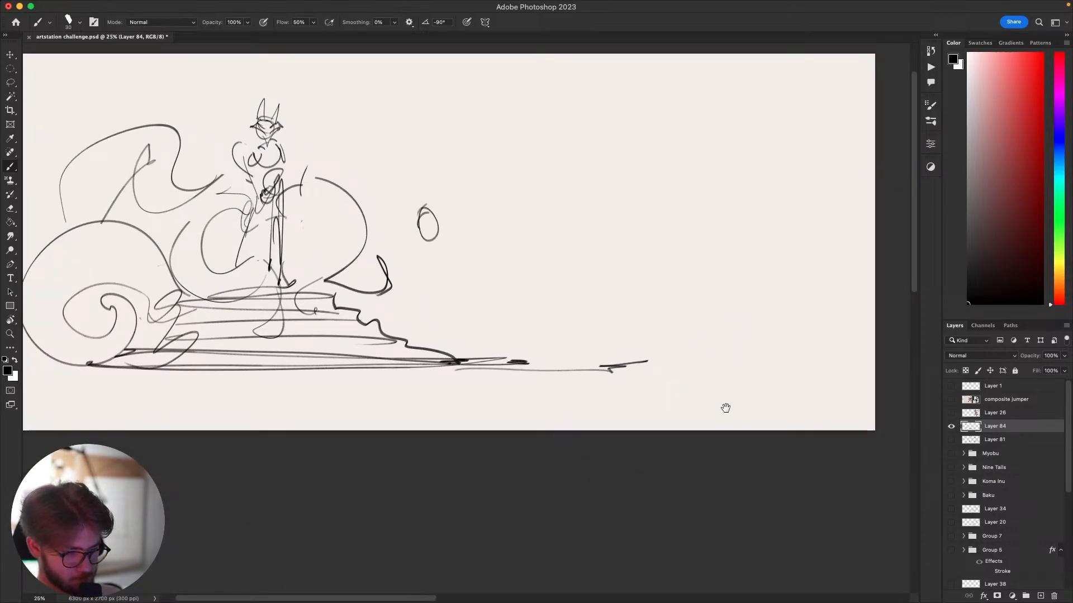
{"action": "mouse_move", "coordinate": [728, 400]}
{"action": "left_mouse_down"}
{"action": "mouse_move", "coordinate": [709, 453]}
{"action": "mouse_move", "coordinate": [718, 433]}
{"action": "mouse_move", "coordinate": [709, 432]}
{"action": "left_mouse_up"}
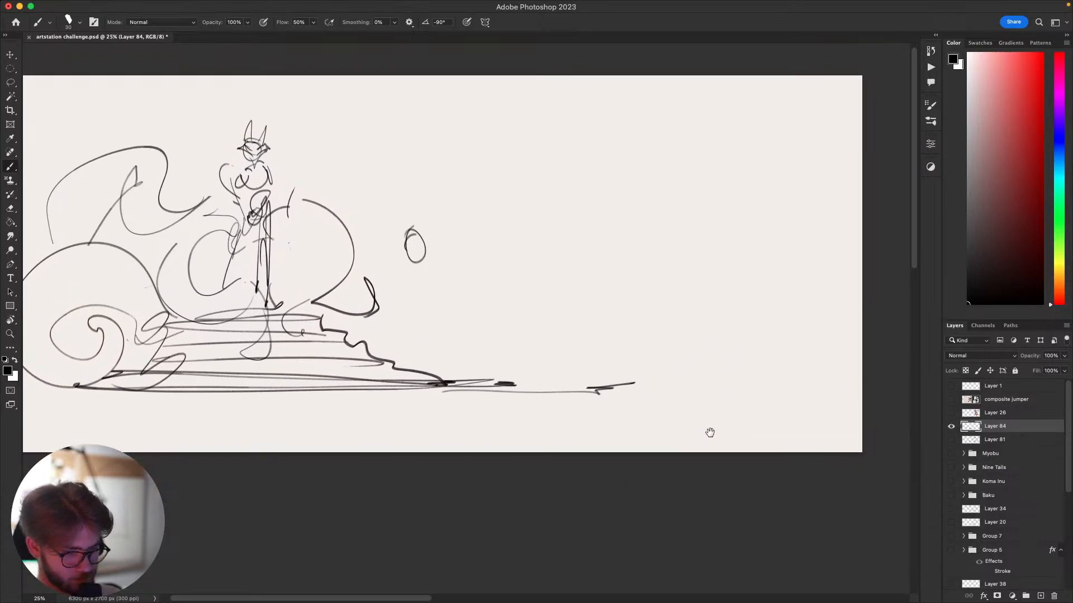
Sketch a small round head with a curled trunk-like snout and an arched back high in the empty half of the canvas.
{"action": "left_click_drag", "start_coordinate": [676, 146], "coordinate": [685, 168]}
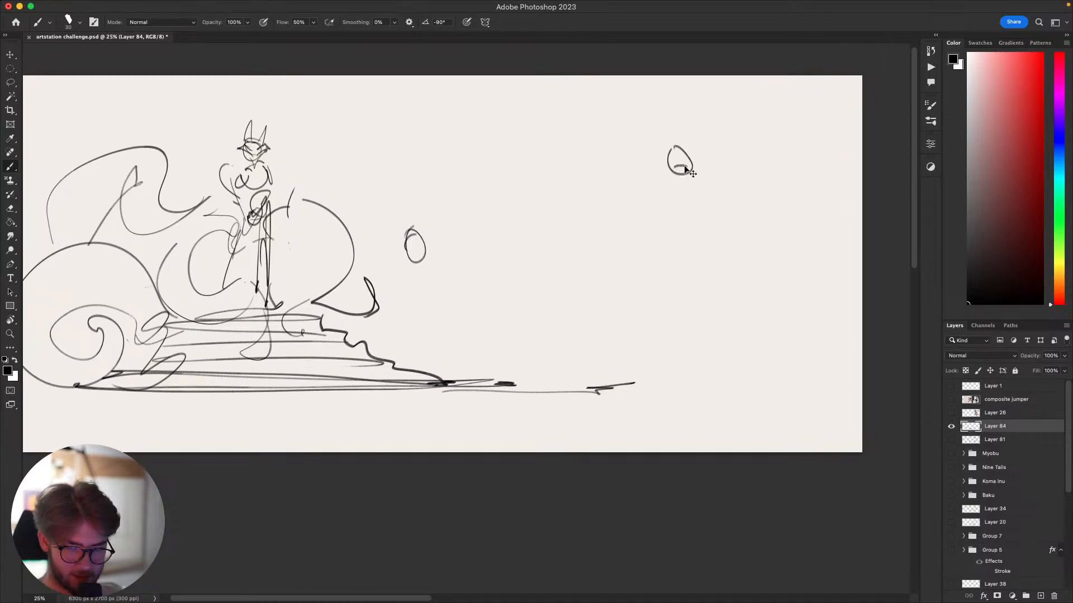
{"action": "key", "text": "ctrl+z"}
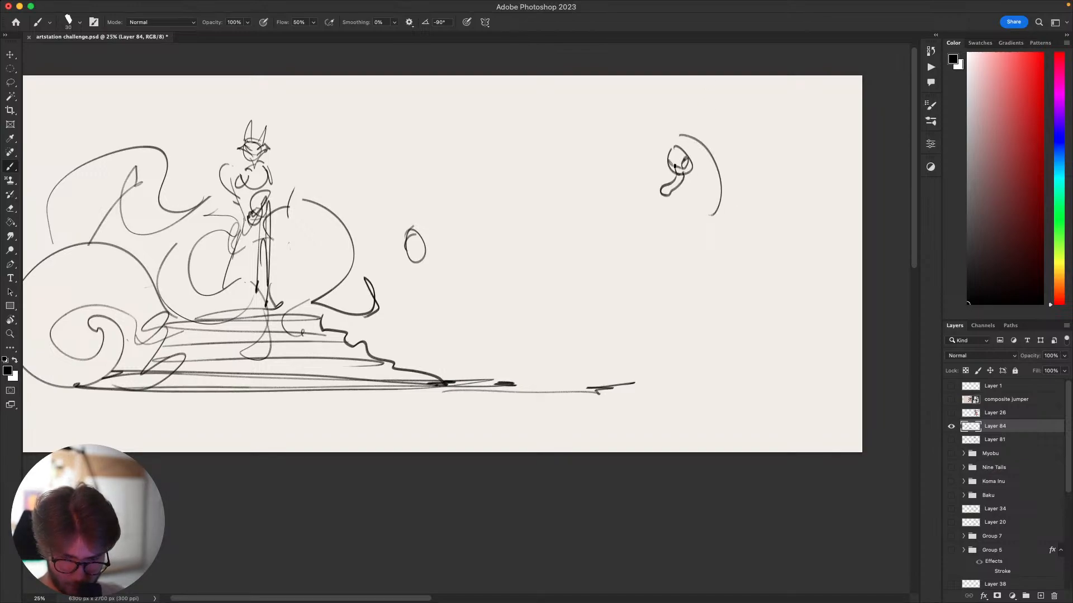
{"action": "left_click_drag", "start_coordinate": [690, 197], "coordinate": [690, 208]}
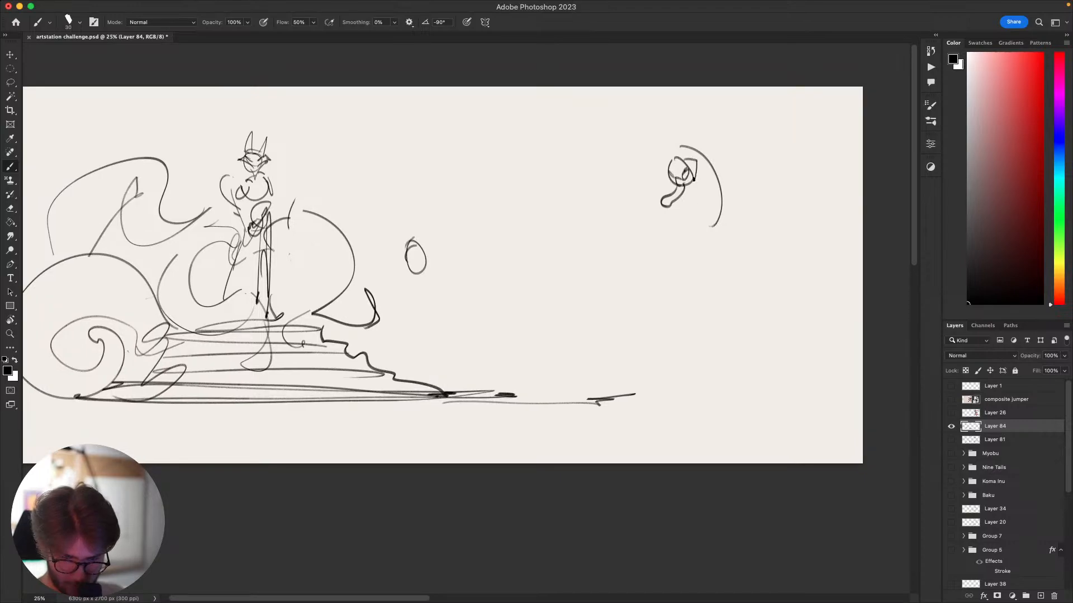
{"action": "key", "text": "ctrl+z"}
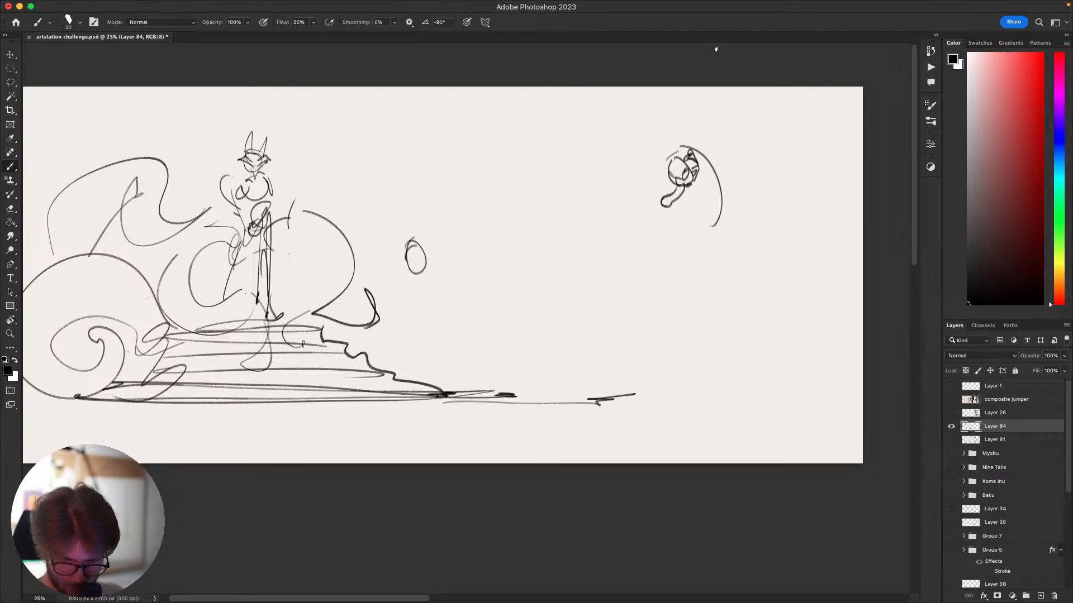
Add angular strokes for the body beneath the small trunked head, undoing the misplaced lines.
{"action": "mouse_move", "coordinate": [713, 165]}
{"action": "left_mouse_down"}
{"action": "mouse_move", "coordinate": [687, 189]}
{"action": "mouse_move", "coordinate": [701, 217]}
{"action": "left_mouse_up"}
{"action": "key", "text": "super+z"}
{"action": "mouse_move", "coordinate": [695, 210]}
{"action": "left_mouse_down"}
{"action": "mouse_move", "coordinate": [687, 189]}
{"action": "mouse_move", "coordinate": [697, 203]}
{"action": "left_mouse_up"}
{"action": "key", "text": "super+z"}
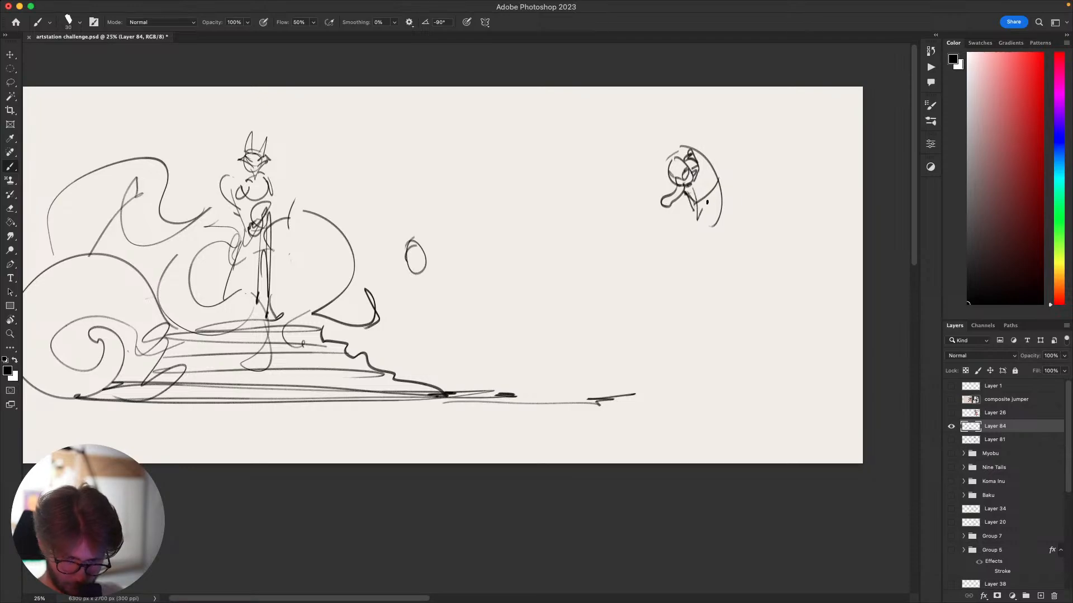
{"action": "left_click_drag", "start_coordinate": [716, 178], "coordinate": [701, 208]}
Draw the small figure's raised arm line to a hilt with an oval guard, and extend a long narrow blade straight down from it.
{"action": "left_click_drag", "start_coordinate": [679, 144], "coordinate": [633, 109]}
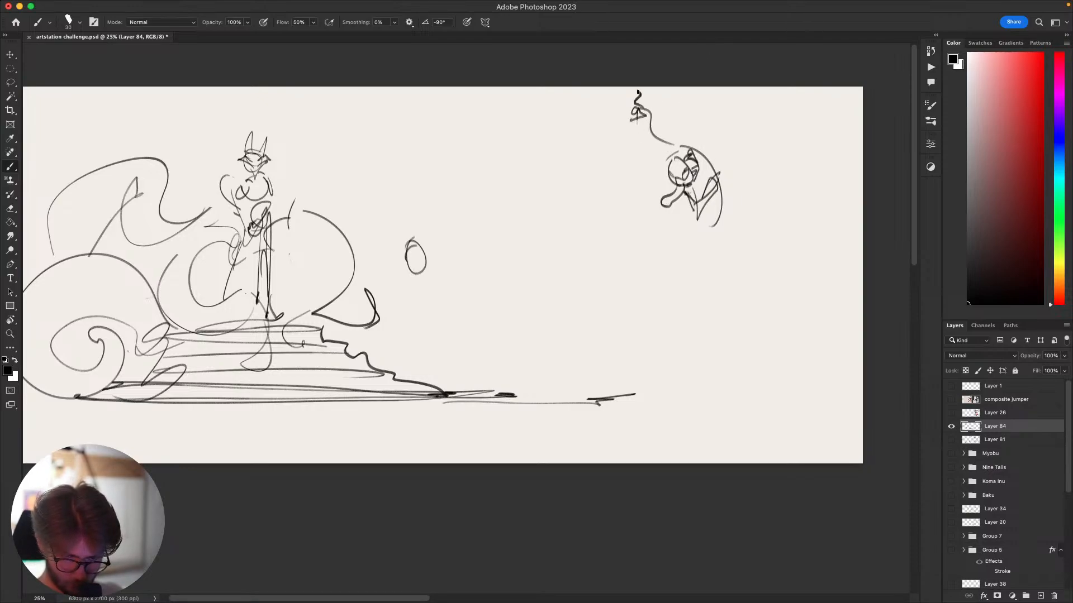
{"action": "left_click_drag", "start_coordinate": [626, 132], "coordinate": [649, 133]}
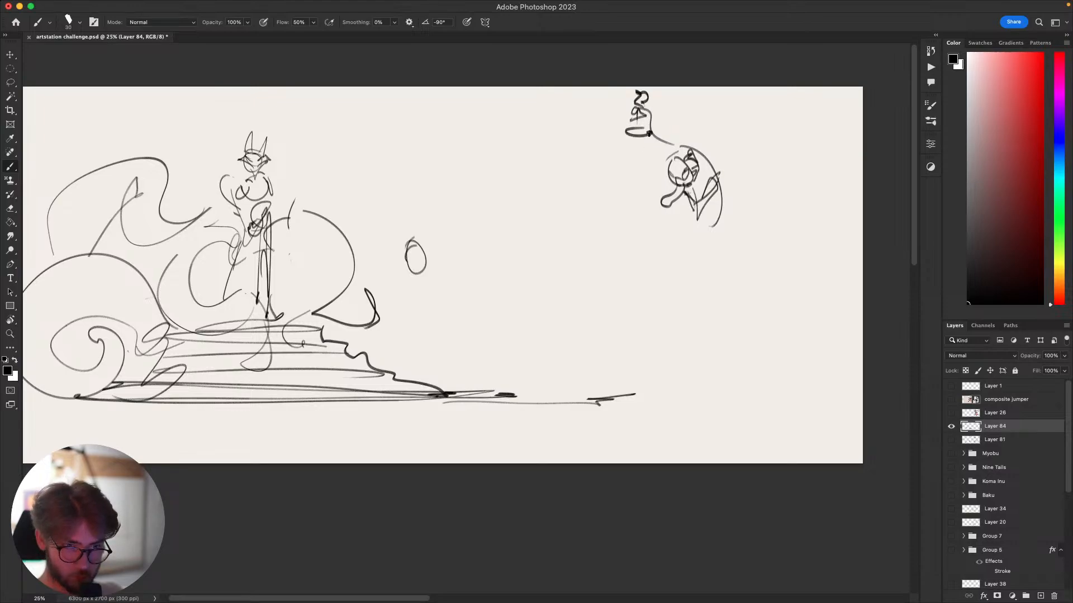
{"action": "left_click_drag", "start_coordinate": [630, 175], "coordinate": [638, 269]}
{"action": "key", "text": "super+z"}
{"action": "left_click_drag", "start_coordinate": [630, 141], "coordinate": [639, 283]}
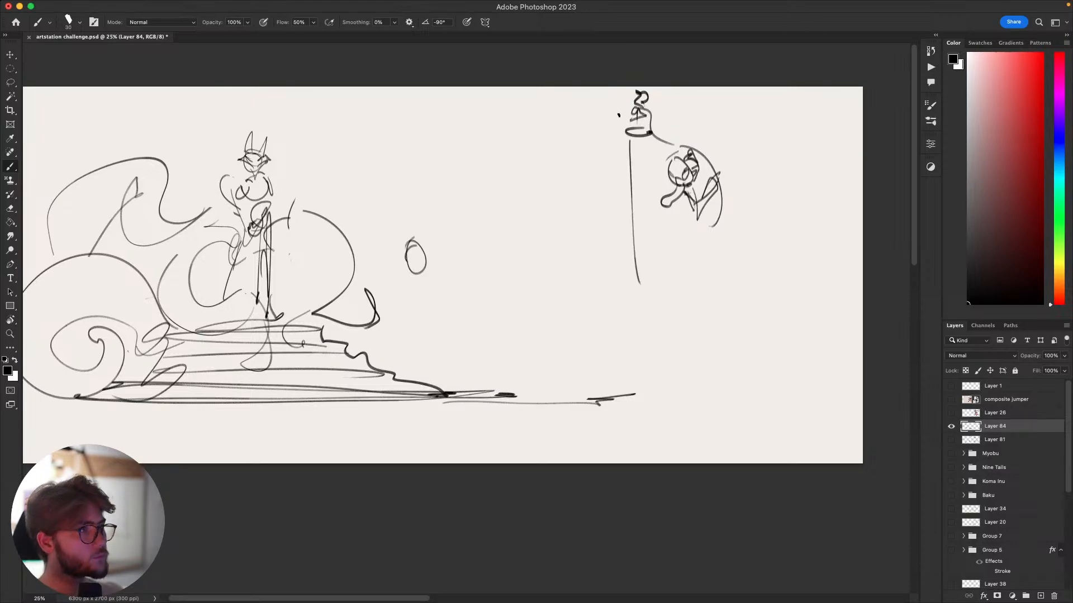
{"action": "mouse_move", "coordinate": [643, 130]}
{"action": "left_mouse_down"}
{"action": "mouse_move", "coordinate": [648, 280]}
{"action": "mouse_move", "coordinate": [639, 281]}
{"action": "left_mouse_up"}
{"action": "left_click_drag", "start_coordinate": [643, 239], "coordinate": [695, 206]}
{"action": "left_click_drag", "start_coordinate": [692, 319], "coordinate": [717, 390]}
{"action": "left_click_drag", "start_coordinate": [518, 404], "coordinate": [541, 400]}
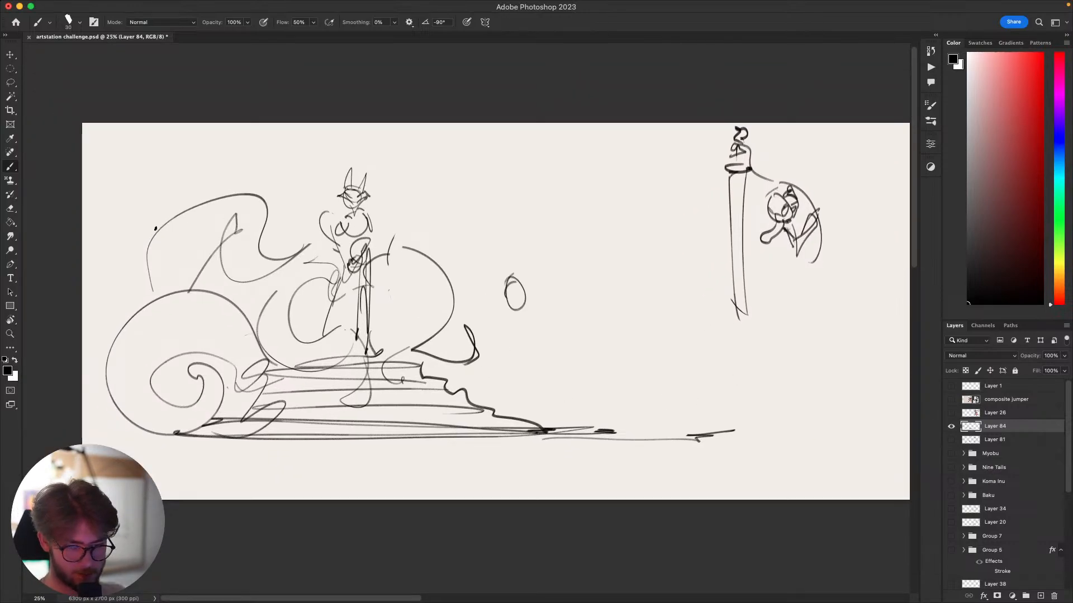
{"action": "mouse_move", "coordinate": [155, 229]}
{"action": "left_mouse_down"}
{"action": "mouse_move", "coordinate": [697, 440]}
{"action": "mouse_move", "coordinate": [695, 265]}
{"action": "mouse_move", "coordinate": [834, 247]}
{"action": "mouse_move", "coordinate": [672, 142]}
{"action": "left_mouse_up"}
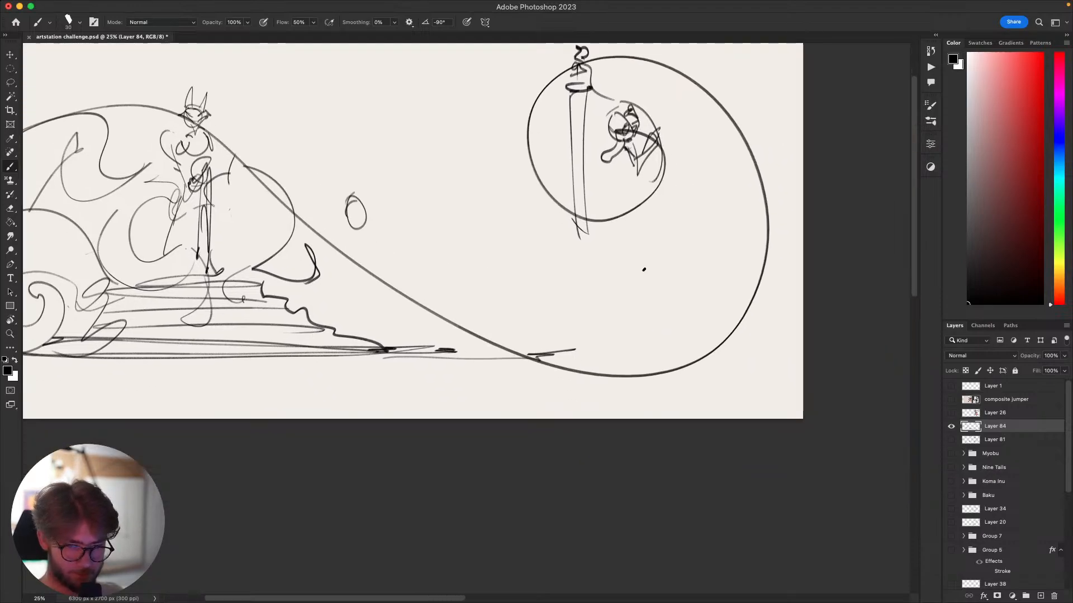
{"action": "mouse_move", "coordinate": [678, 366]}
{"action": "left_mouse_down"}
{"action": "mouse_move", "coordinate": [748, 420]}
{"action": "mouse_move", "coordinate": [627, 449]}
{"action": "left_mouse_up"}
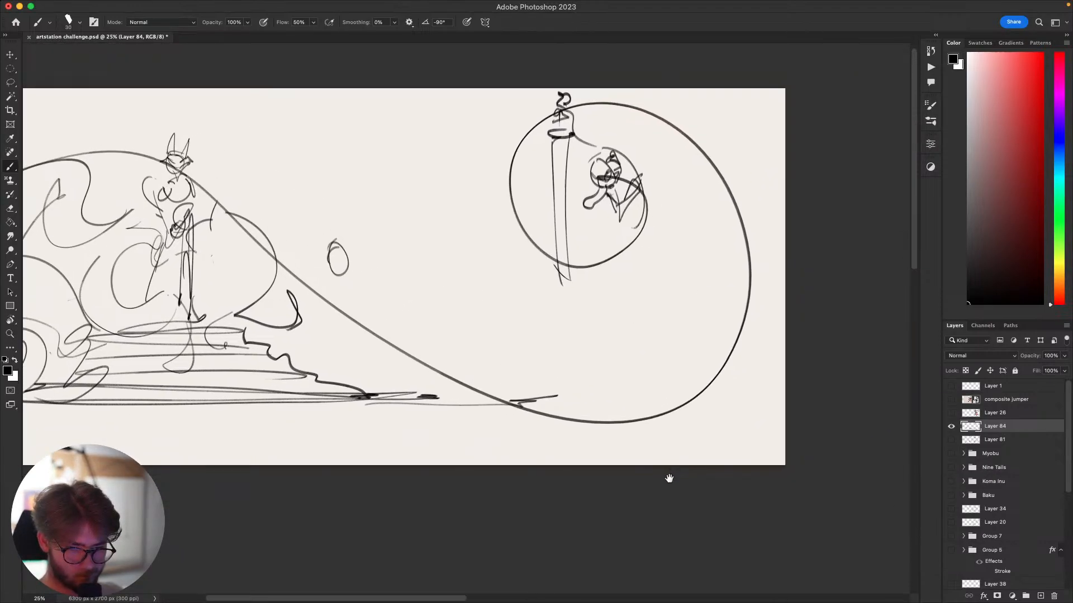
{"action": "key", "text": "super+z"}
Draw a large circle below the sword-bearing figure as the base of a round head, undoing the stroke tried inside it.
{"action": "mouse_move", "coordinate": [624, 289]}
{"action": "left_mouse_down"}
{"action": "mouse_move", "coordinate": [594, 294]}
{"action": "mouse_move", "coordinate": [626, 282]}
{"action": "left_mouse_up"}
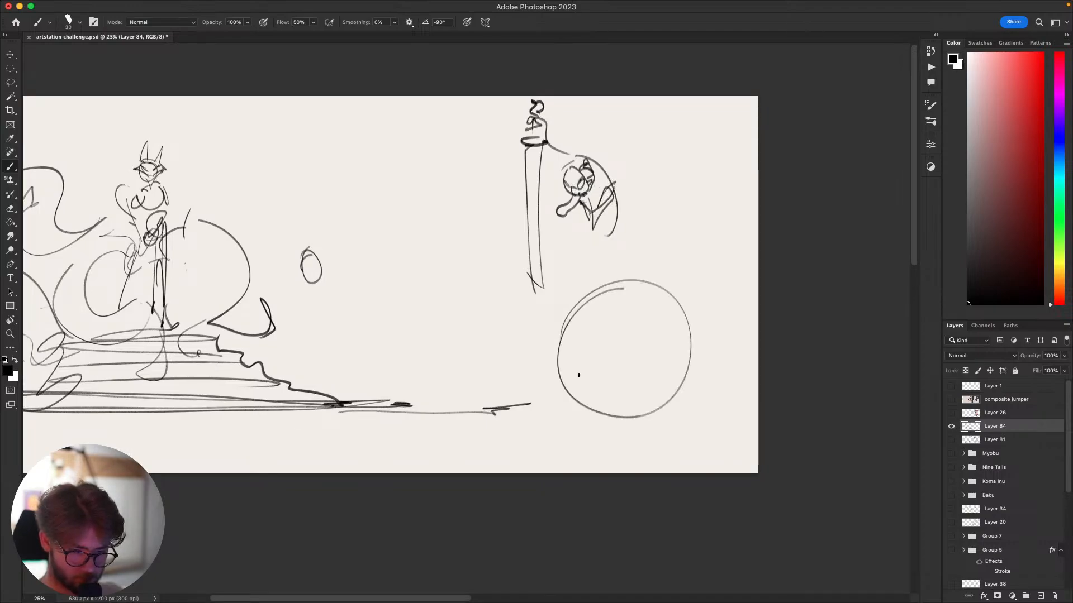
{"action": "mouse_move", "coordinate": [571, 385]}
{"action": "left_mouse_down"}
{"action": "mouse_move", "coordinate": [678, 357]}
{"action": "mouse_move", "coordinate": [675, 341]}
{"action": "left_mouse_up"}
{"action": "key", "text": "super+z"}
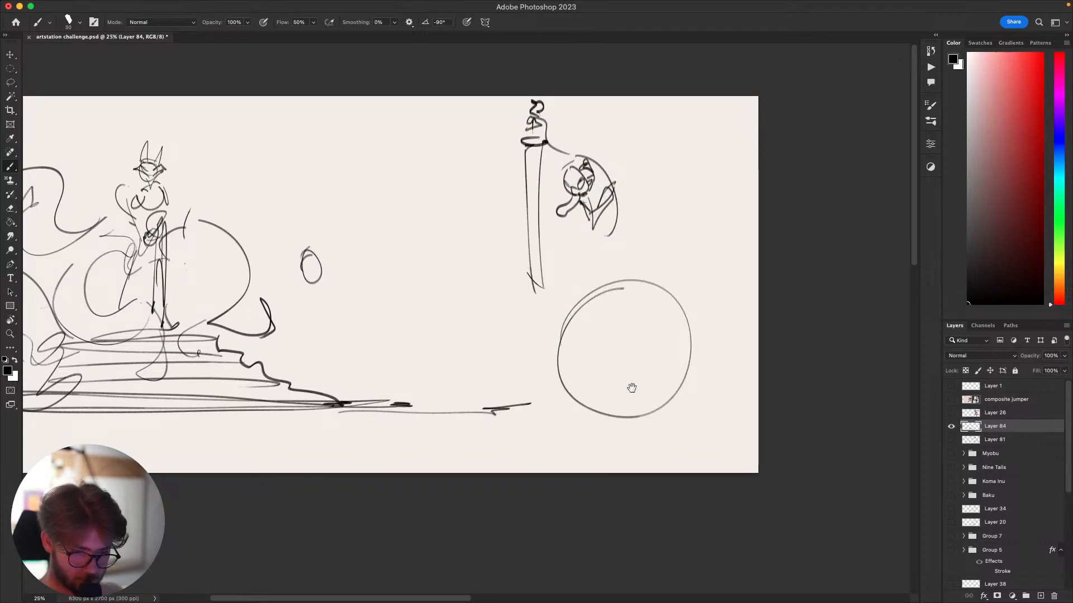
{"action": "left_click_drag", "start_coordinate": [632, 387], "coordinate": [721, 394]}
{"action": "mouse_move", "coordinate": [658, 357]}
{"action": "left_mouse_down"}
{"action": "mouse_move", "coordinate": [679, 393]}
{"action": "mouse_move", "coordinate": [729, 393]}
{"action": "mouse_move", "coordinate": [675, 393]}
{"action": "left_mouse_up"}
{"action": "key", "text": "super+z"}
{"action": "key", "text": "super+z"}
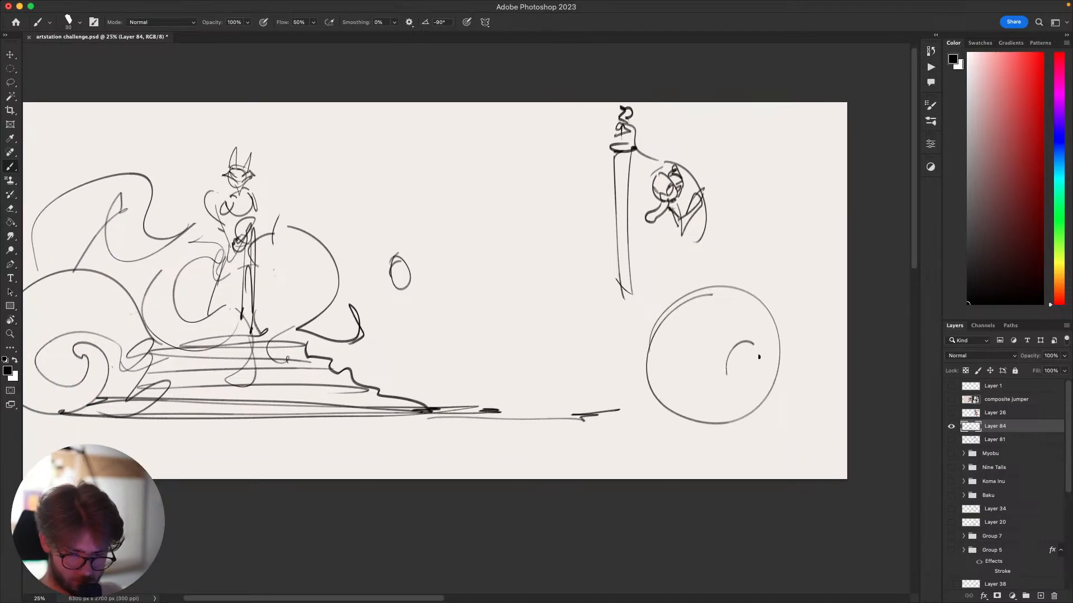
{"action": "mouse_move", "coordinate": [758, 356]}
{"action": "left_mouse_down"}
{"action": "mouse_move", "coordinate": [725, 378]}
{"action": "mouse_move", "coordinate": [768, 354]}
{"action": "mouse_move", "coordinate": [729, 353]}
{"action": "left_mouse_up"}
{"action": "key", "text": "super+z"}
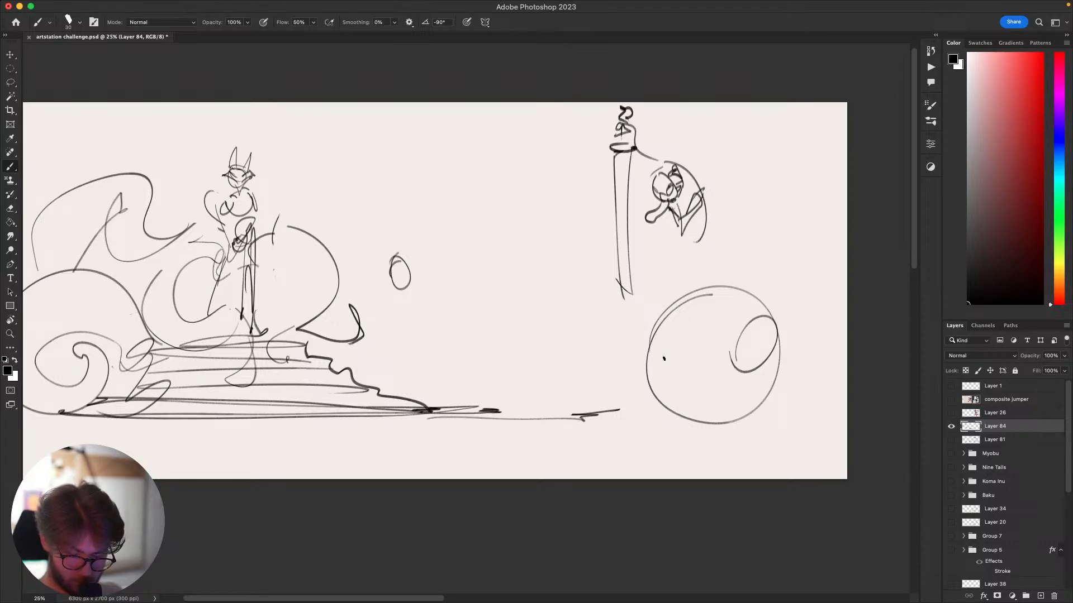
{"action": "left_click_drag", "start_coordinate": [664, 323], "coordinate": [653, 364]}
{"action": "left_click_drag", "start_coordinate": [668, 304], "coordinate": [647, 362]}
{"action": "key", "text": "super+z"}
{"action": "key", "text": "super+z"}
{"action": "key", "text": "super+z"}
Sketch a bulging eye-like shape with curved brow lines in the upper part of the circle, and a small ellipse on its rim.
{"action": "mouse_move", "coordinate": [715, 349]}
{"action": "left_mouse_down"}
{"action": "mouse_move", "coordinate": [747, 362]}
{"action": "mouse_move", "coordinate": [757, 333]}
{"action": "mouse_move", "coordinate": [722, 346]}
{"action": "mouse_move", "coordinate": [754, 330]}
{"action": "left_mouse_up"}
{"action": "mouse_move", "coordinate": [758, 334]}
{"action": "left_mouse_down"}
{"action": "mouse_move", "coordinate": [707, 361]}
{"action": "mouse_move", "coordinate": [724, 354]}
{"action": "mouse_move", "coordinate": [735, 324]}
{"action": "mouse_move", "coordinate": [713, 372]}
{"action": "mouse_move", "coordinate": [760, 315]}
{"action": "mouse_move", "coordinate": [712, 331]}
{"action": "left_mouse_up"}
{"action": "key", "text": "super+z"}
{"action": "left_click_drag", "start_coordinate": [708, 362], "coordinate": [761, 313]}
{"action": "left_click_drag", "start_coordinate": [715, 317], "coordinate": [706, 358]}
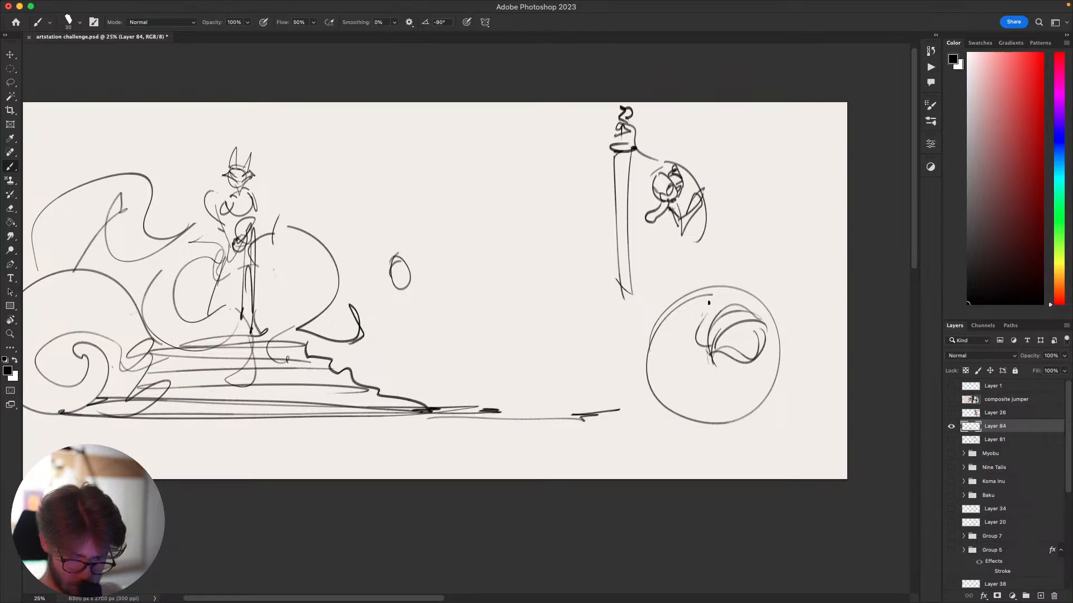
{"action": "left_click_drag", "start_coordinate": [708, 302], "coordinate": [749, 292]}
Rough in the round head's remaining facial shapes, curly lower contour and a looping curl beside it.
{"action": "mouse_move", "coordinate": [694, 342]}
{"action": "left_mouse_down"}
{"action": "mouse_move", "coordinate": [662, 338]}
{"action": "mouse_move", "coordinate": [657, 293]}
{"action": "mouse_move", "coordinate": [637, 360]}
{"action": "mouse_move", "coordinate": [679, 315]}
{"action": "mouse_move", "coordinate": [660, 343]}
{"action": "mouse_move", "coordinate": [686, 353]}
{"action": "mouse_move", "coordinate": [649, 383]}
{"action": "mouse_move", "coordinate": [715, 373]}
{"action": "mouse_move", "coordinate": [751, 400]}
{"action": "mouse_move", "coordinate": [714, 392]}
{"action": "mouse_move", "coordinate": [752, 382]}
{"action": "mouse_move", "coordinate": [650, 404]}
{"action": "mouse_move", "coordinate": [684, 408]}
{"action": "left_mouse_up"}
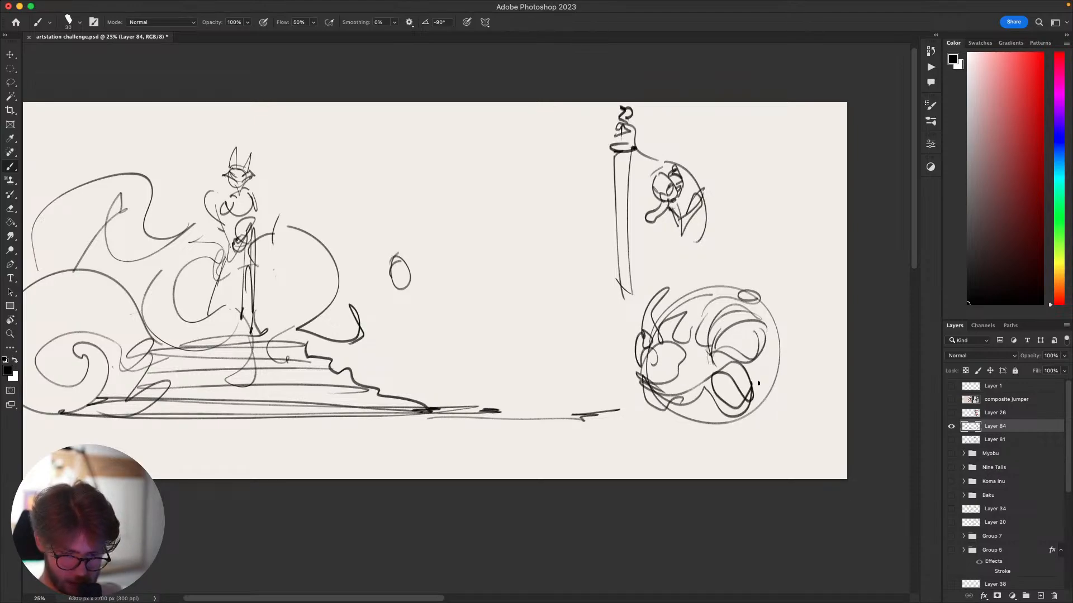
{"action": "left_click_drag", "start_coordinate": [773, 369], "coordinate": [760, 420]}
{"action": "mouse_move", "coordinate": [754, 420]}
{"action": "left_mouse_down"}
{"action": "mouse_move", "coordinate": [706, 416]}
{"action": "mouse_move", "coordinate": [743, 419]}
{"action": "left_mouse_up"}
{"action": "key", "text": "super+z"}
{"action": "mouse_move", "coordinate": [749, 400]}
{"action": "left_mouse_down"}
{"action": "mouse_move", "coordinate": [700, 427]}
{"action": "mouse_move", "coordinate": [673, 410]}
{"action": "mouse_move", "coordinate": [656, 425]}
{"action": "mouse_move", "coordinate": [700, 428]}
{"action": "mouse_move", "coordinate": [776, 381]}
{"action": "mouse_move", "coordinate": [809, 336]}
{"action": "mouse_move", "coordinate": [789, 350]}
{"action": "left_mouse_up"}
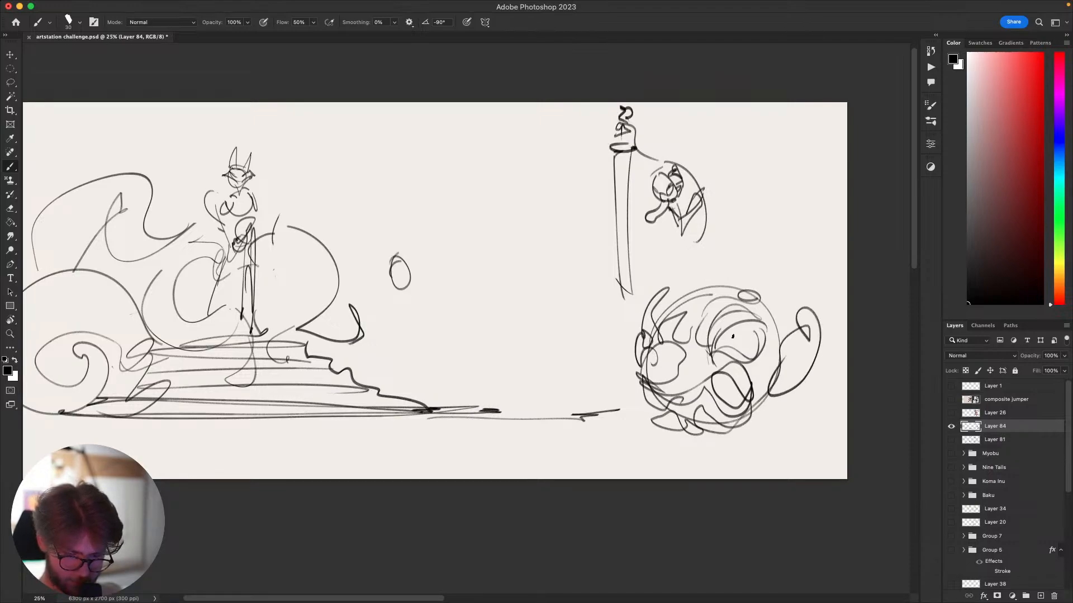
{"action": "left_click_drag", "start_coordinate": [732, 328], "coordinate": [729, 352]}
{"action": "key", "text": "super+z"}
{"action": "mouse_move", "coordinate": [741, 260]}
{"action": "left_mouse_down"}
{"action": "mouse_move", "coordinate": [657, 280]}
{"action": "mouse_move", "coordinate": [719, 289]}
{"action": "left_mouse_up"}
{"action": "key", "text": "super+z"}
{"action": "mouse_move", "coordinate": [606, 316]}
{"action": "left_mouse_down"}
{"action": "mouse_move", "coordinate": [686, 296]}
{"action": "mouse_move", "coordinate": [734, 233]}
{"action": "mouse_move", "coordinate": [714, 288]}
{"action": "left_mouse_up"}
{"action": "key", "text": "super+z"}
Draw a long outer curve around the round head's side curl and a sweeping arc above it toward the canvas edge.
{"action": "left_click_drag", "start_coordinate": [696, 422], "coordinate": [732, 285]}
{"action": "left_click_drag", "start_coordinate": [518, 225], "coordinate": [384, 346]}
{"action": "key", "text": "super+z"}
{"action": "left_click_drag", "start_coordinate": [762, 268], "coordinate": [673, 225]}
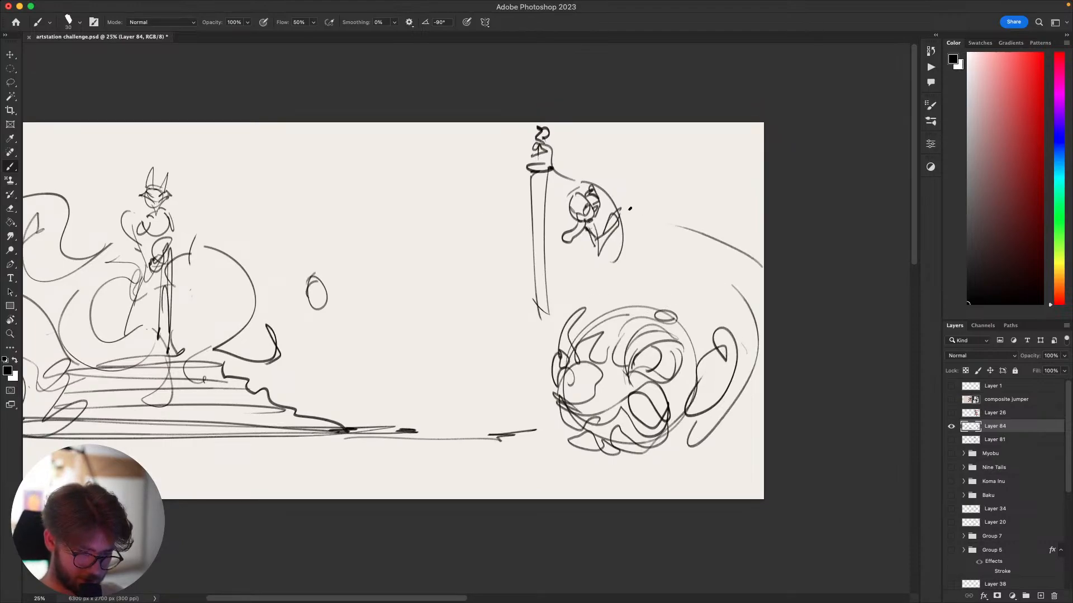
Draw a slightly curved diagonal line in the gap between the stairs and the round head, redoing it until it fits.
{"action": "left_click_drag", "start_coordinate": [506, 239], "coordinate": [459, 398]}
{"action": "key", "text": "super+z"}
{"action": "mouse_move", "coordinate": [525, 321]}
{"action": "left_mouse_down"}
{"action": "mouse_move", "coordinate": [626, 330]}
{"action": "mouse_move", "coordinate": [540, 415]}
{"action": "left_mouse_up"}
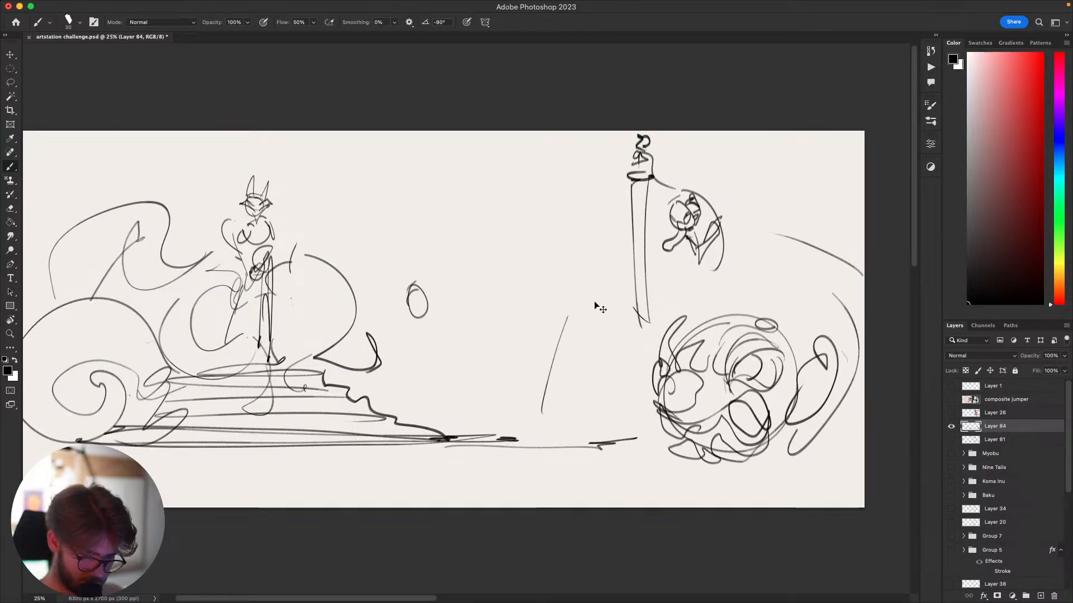
{"action": "key", "text": "super+z"}
{"action": "left_click_drag", "start_coordinate": [592, 274], "coordinate": [532, 385]}
Examine the balance of the whole composition at reduced zoom levels.
{"action": "mouse_move", "coordinate": [745, 433]}
{"action": "left_mouse_down"}
{"action": "mouse_move", "coordinate": [805, 360]}
{"action": "mouse_move", "coordinate": [694, 416]}
{"action": "left_mouse_up"}
{"action": "key", "text": "super+minus"}
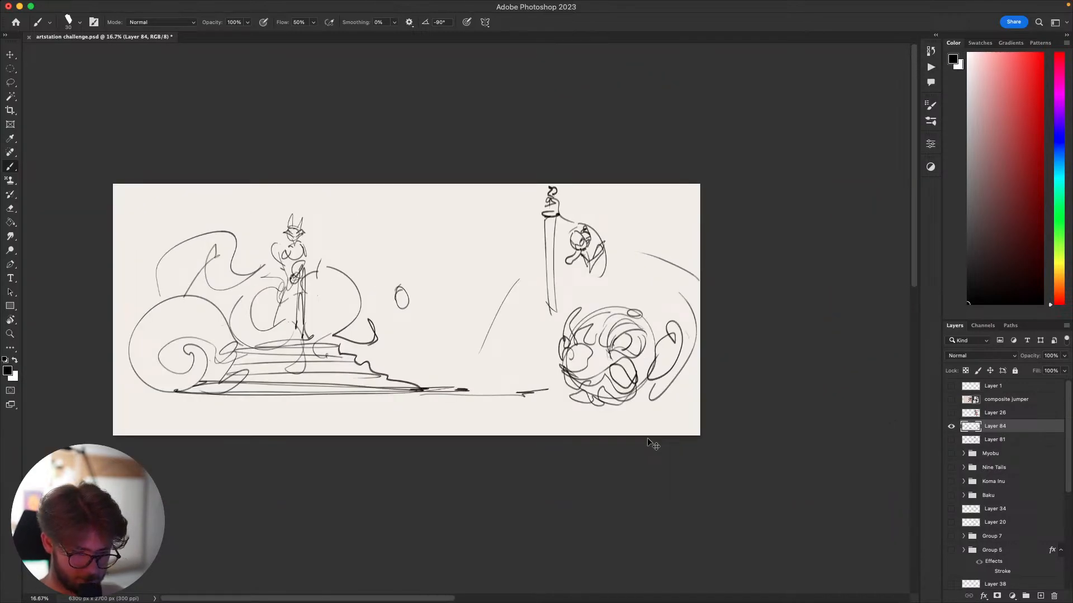
{"action": "key", "text": "super+minus"}
{"action": "key", "text": "super+equal"}
{"action": "key", "text": "super+equal"}
{"action": "key", "text": "super+minus"}
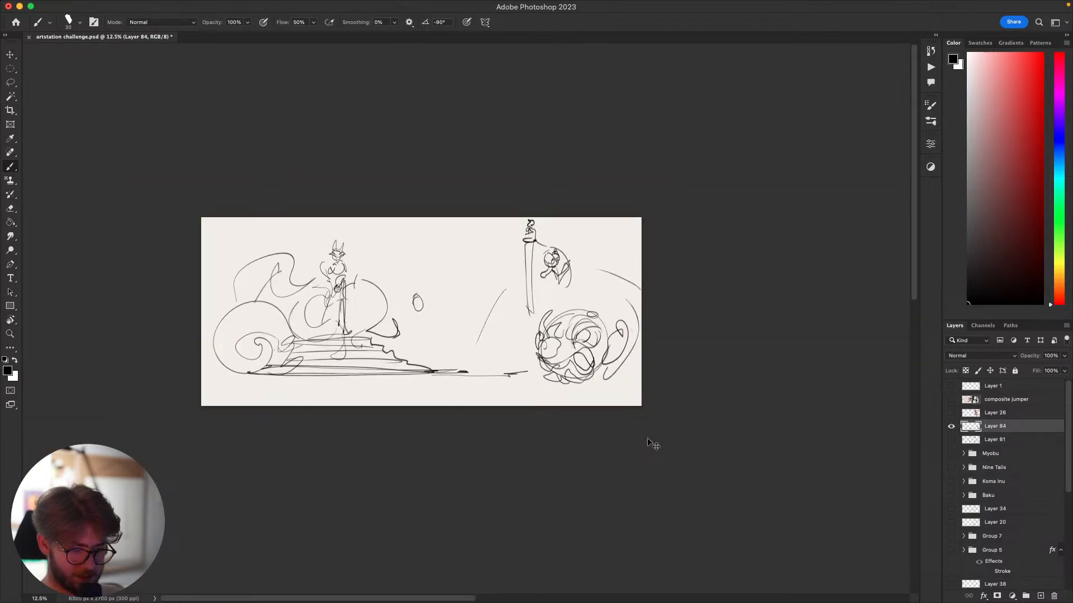
{"action": "key", "text": "super+equal"}
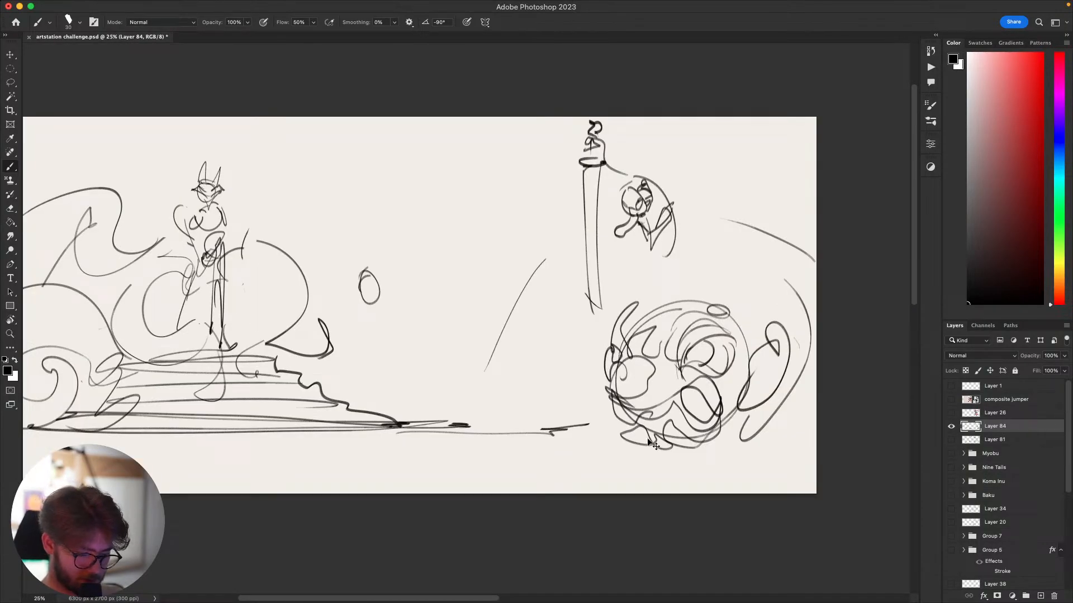
Scale the whole sketch on Layer 84 down to 93.69% to leave more margin around the composition.
{"action": "key", "text": "super+t"}
{"action": "left_click_drag", "start_coordinate": [615, 479], "coordinate": [677, 517]}
{"action": "left_click_drag", "start_coordinate": [440, 155], "coordinate": [444, 180]}
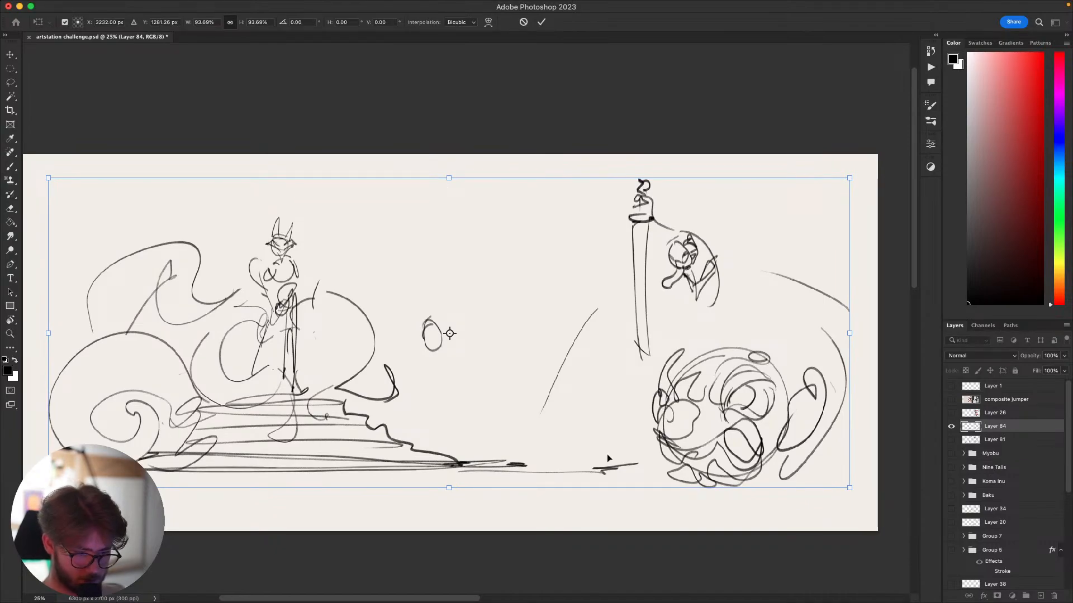
{"action": "key", "text": "Return"}
Delete the round head's curly lower contour and redraw it as a flatter jaw with a diagonal mouth line.
{"action": "key", "text": "b"}
{"action": "mouse_move", "coordinate": [718, 484]}
{"action": "left_mouse_down"}
{"action": "mouse_move", "coordinate": [803, 396]}
{"action": "mouse_move", "coordinate": [623, 495]}
{"action": "mouse_move", "coordinate": [630, 505]}
{"action": "mouse_move", "coordinate": [613, 481]}
{"action": "mouse_move", "coordinate": [539, 495]}
{"action": "mouse_move", "coordinate": [654, 430]}
{"action": "left_mouse_up"}
{"action": "key", "text": "l"}
{"action": "key", "text": "BackSpace"}
{"action": "key", "text": "super+d"}
{"action": "key", "text": "b"}
{"action": "left_click_drag", "start_coordinate": [546, 432], "coordinate": [631, 408]}
{"action": "mouse_move", "coordinate": [634, 407]}
{"action": "left_mouse_down"}
{"action": "mouse_move", "coordinate": [644, 440]}
{"action": "mouse_move", "coordinate": [584, 433]}
{"action": "left_mouse_up"}
{"action": "mouse_move", "coordinate": [534, 430]}
{"action": "left_mouse_down"}
{"action": "mouse_move", "coordinate": [558, 447]}
{"action": "mouse_move", "coordinate": [664, 435]}
{"action": "mouse_move", "coordinate": [648, 437]}
{"action": "left_mouse_up"}
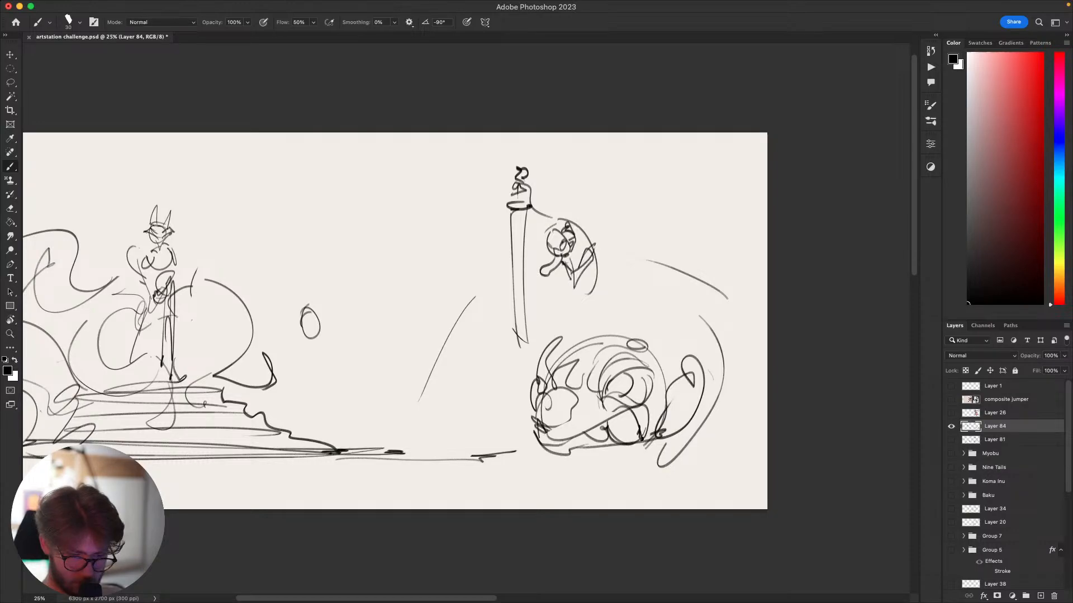
Add loose hair, a raised arm reaching the sword hilt and darker trailing strokes to the sword-bearing figure.
{"action": "left_click_drag", "start_coordinate": [588, 288], "coordinate": [677, 293]}
{"action": "left_click_drag", "start_coordinate": [678, 299], "coordinate": [691, 295]}
{"action": "mouse_move", "coordinate": [649, 224]}
{"action": "left_mouse_down"}
{"action": "mouse_move", "coordinate": [685, 214]}
{"action": "mouse_move", "coordinate": [674, 210]}
{"action": "mouse_move", "coordinate": [690, 248]}
{"action": "left_mouse_up"}
{"action": "key", "text": "super+z"}
{"action": "mouse_move", "coordinate": [673, 227]}
{"action": "left_mouse_down"}
{"action": "mouse_move", "coordinate": [686, 230]}
{"action": "mouse_move", "coordinate": [629, 238]}
{"action": "mouse_move", "coordinate": [685, 299]}
{"action": "mouse_move", "coordinate": [722, 267]}
{"action": "mouse_move", "coordinate": [717, 215]}
{"action": "mouse_move", "coordinate": [760, 244]}
{"action": "left_mouse_up"}
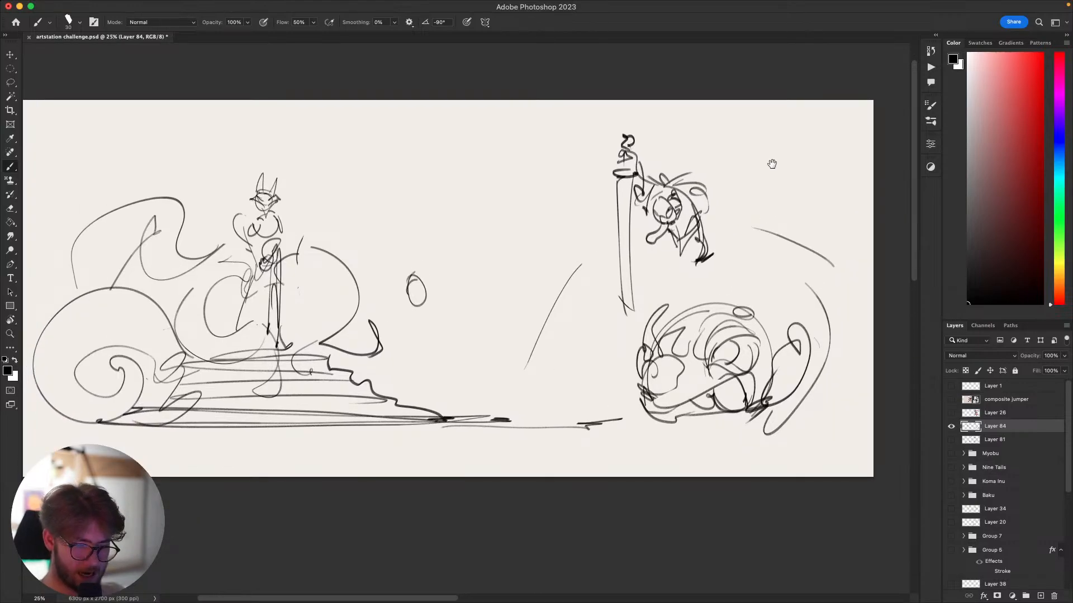
{"action": "left_click_drag", "start_coordinate": [732, 399], "coordinate": [768, 314]}
{"action": "left_click_drag", "start_coordinate": [791, 350], "coordinate": [771, 469]}
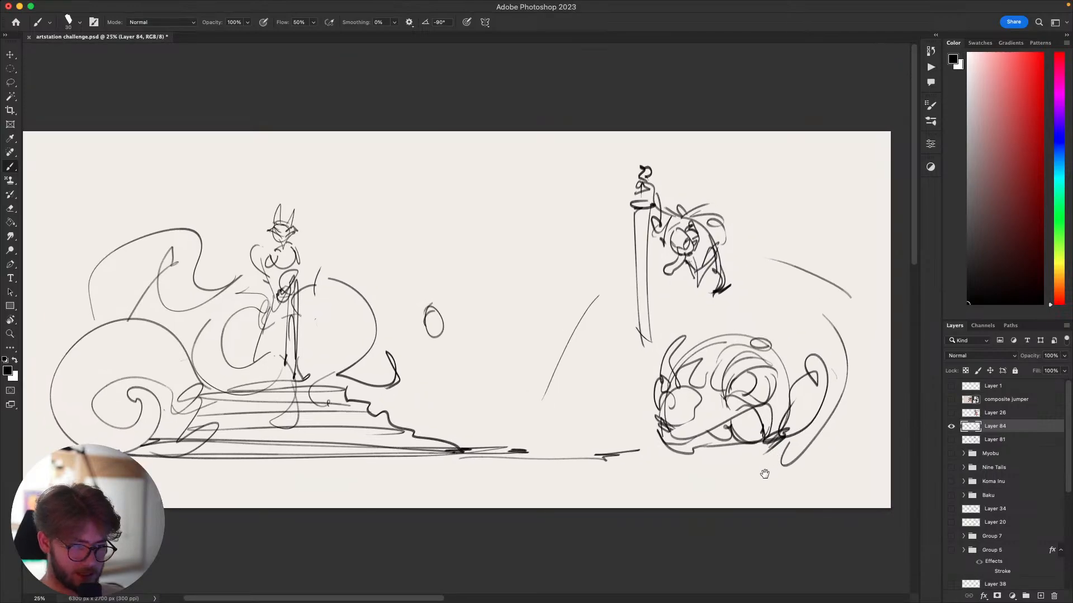
{"action": "left_click_drag", "start_coordinate": [753, 356], "coordinate": [721, 368]}
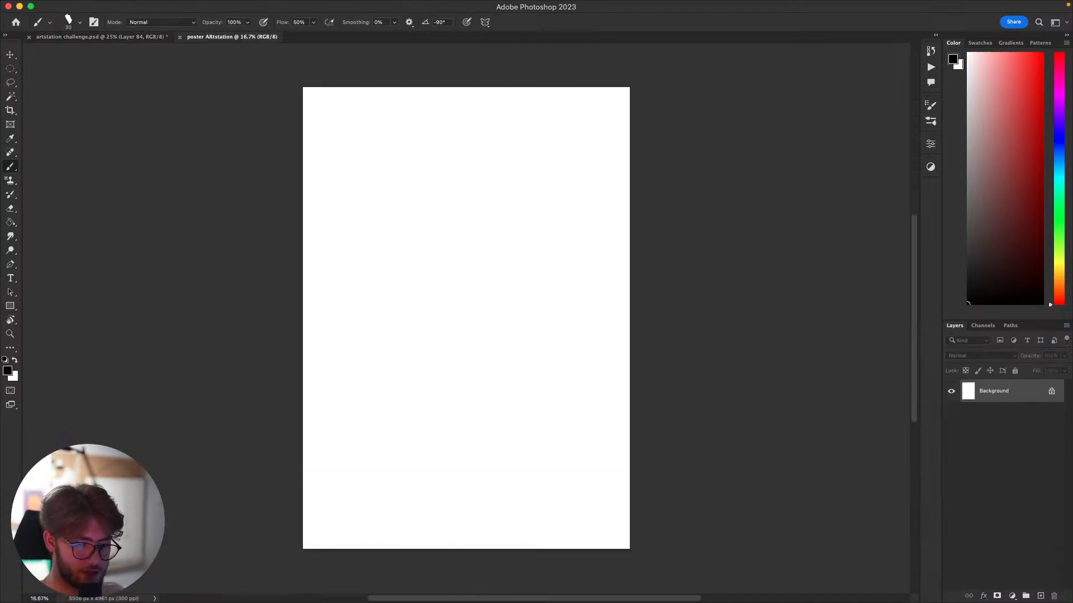
Add a new layer to the blank poster ARtstation document and try a large oval near the bottom.
{"action": "scroll", "coordinate": [689, 568], "scroll_direction": "up", "scroll_amount": 3}
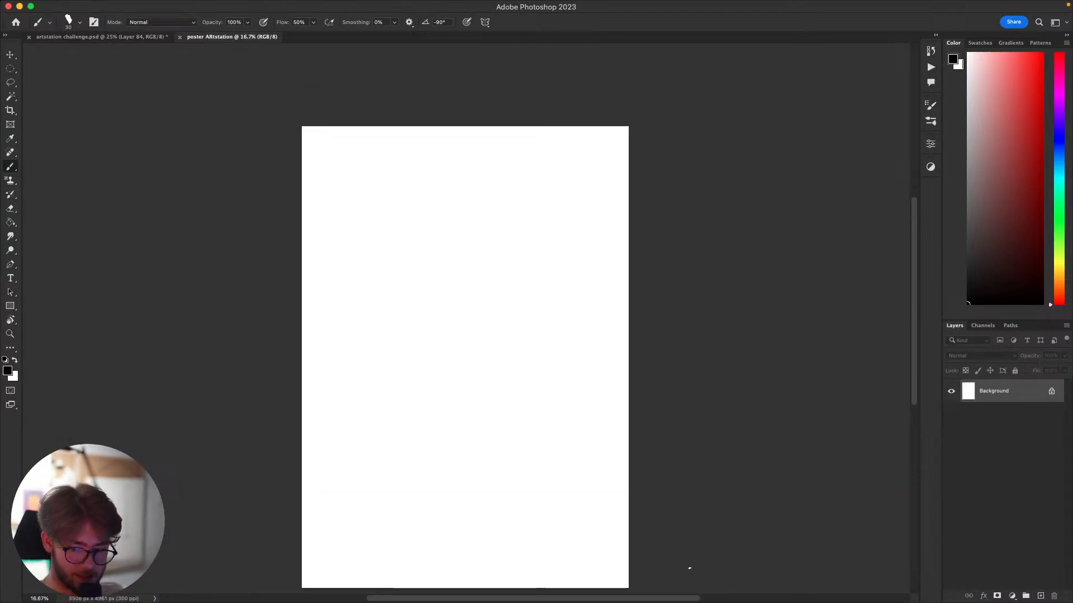
{"action": "key", "text": "super+shift+alt+n"}
{"action": "left_click_drag", "start_coordinate": [549, 421], "coordinate": [566, 390]}
{"action": "left_click_drag", "start_coordinate": [460, 510], "coordinate": [443, 464]}
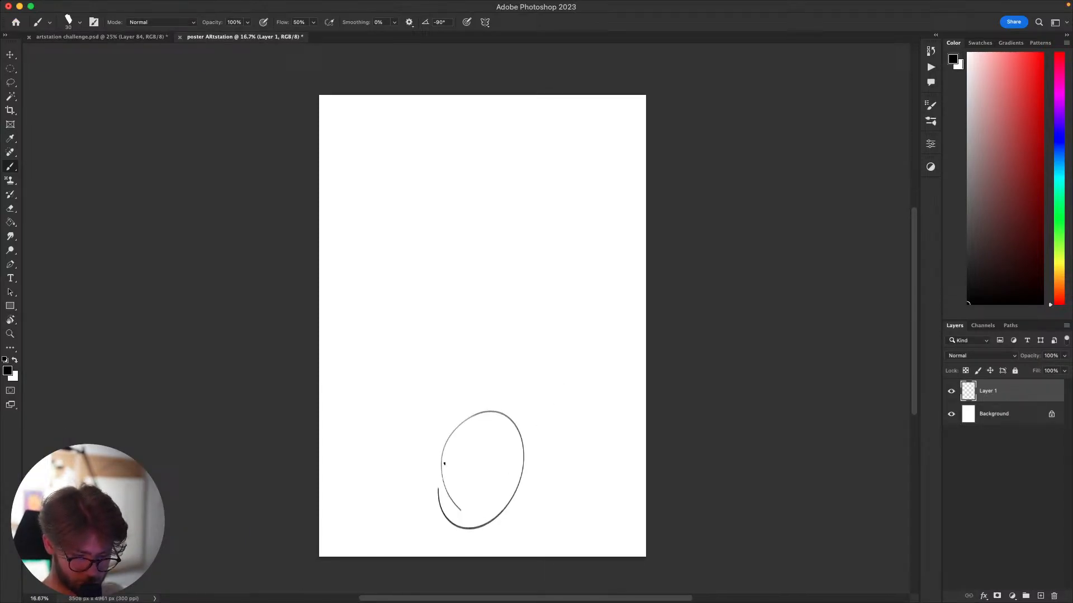
{"action": "key", "text": "super+z"}
Rough a ground line near the poster's bottom and a small oval head near its top centre.
{"action": "left_click_drag", "start_coordinate": [390, 514], "coordinate": [558, 526]}
{"action": "key", "text": "super+z"}
{"action": "mouse_move", "coordinate": [423, 520]}
{"action": "left_mouse_down"}
{"action": "mouse_move", "coordinate": [553, 520]}
{"action": "mouse_move", "coordinate": [539, 527]}
{"action": "left_mouse_up"}
{"action": "mouse_move", "coordinate": [474, 137]}
{"action": "left_mouse_down"}
{"action": "mouse_move", "coordinate": [501, 153]}
{"action": "mouse_move", "coordinate": [466, 156]}
{"action": "left_mouse_up"}
{"action": "key", "text": "super+z"}
Draw a short line at the poster's top edge, a long centre line and curves fanning outward to both sides.
{"action": "mouse_move", "coordinate": [473, 104]}
{"action": "left_mouse_down"}
{"action": "mouse_move", "coordinate": [539, 100]}
{"action": "mouse_move", "coordinate": [332, 401]}
{"action": "mouse_move", "coordinate": [319, 520]}
{"action": "left_mouse_up"}
{"action": "left_click_drag", "start_coordinate": [539, 96], "coordinate": [642, 556]}
{"action": "mouse_move", "coordinate": [481, 99]}
{"action": "left_mouse_down"}
{"action": "mouse_move", "coordinate": [533, 556]}
{"action": "mouse_move", "coordinate": [274, 331]}
{"action": "left_mouse_up"}
{"action": "left_click_drag", "start_coordinate": [540, 95], "coordinate": [648, 185]}
{"action": "left_click_drag", "start_coordinate": [590, 94], "coordinate": [648, 125]}
{"action": "left_click_drag", "start_coordinate": [436, 94], "coordinate": [306, 166]}
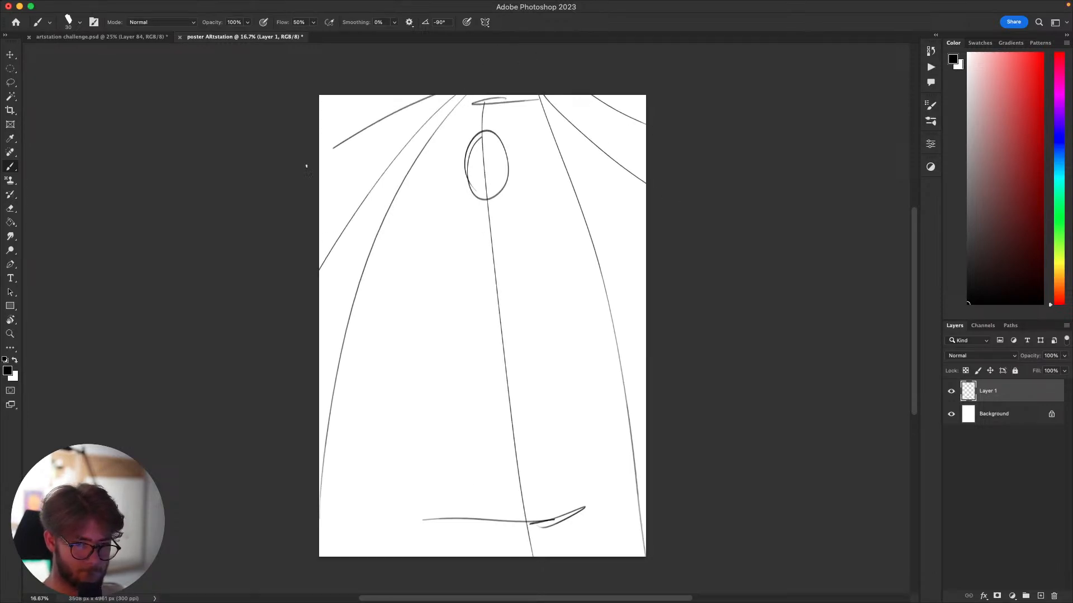
Sketch a pointed fox-mask face with two upright ears over the small oval, redoing strokes until they fit.
{"action": "mouse_move", "coordinate": [497, 147]}
{"action": "left_mouse_down"}
{"action": "mouse_move", "coordinate": [479, 144]}
{"action": "mouse_move", "coordinate": [474, 162]}
{"action": "mouse_move", "coordinate": [482, 136]}
{"action": "mouse_move", "coordinate": [515, 149]}
{"action": "left_mouse_up"}
{"action": "key", "text": "super+z"}
{"action": "key", "text": "super+z"}
{"action": "key", "text": "super+z"}
{"action": "key", "text": "super+z"}
{"action": "key", "text": "super+z"}
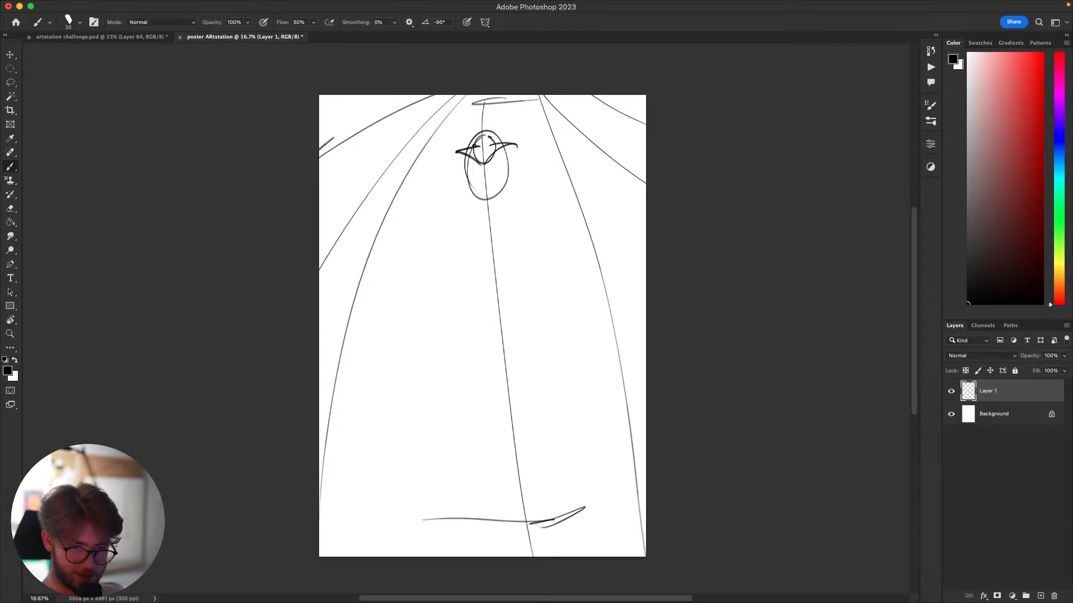
{"action": "key", "text": "super+z"}
{"action": "mouse_move", "coordinate": [470, 143]}
{"action": "left_mouse_down"}
{"action": "mouse_move", "coordinate": [477, 135]}
{"action": "mouse_move", "coordinate": [512, 176]}
{"action": "mouse_move", "coordinate": [592, 229]}
{"action": "mouse_move", "coordinate": [543, 258]}
{"action": "left_mouse_up"}
{"action": "key", "text": "super+z"}
{"action": "key", "text": "super+z"}
Draw large swirling tail curves on both sides of the fox figure in the poster sketch.
{"action": "left_click_drag", "start_coordinate": [509, 227], "coordinate": [596, 238]}
{"action": "mouse_move", "coordinate": [596, 218]}
{"action": "left_mouse_down"}
{"action": "mouse_move", "coordinate": [595, 299]}
{"action": "mouse_move", "coordinate": [628, 391]}
{"action": "left_mouse_up"}
{"action": "left_click_drag", "start_coordinate": [444, 184], "coordinate": [458, 198]}
{"action": "mouse_move", "coordinate": [438, 216]}
{"action": "left_mouse_down"}
{"action": "mouse_move", "coordinate": [407, 210]}
{"action": "mouse_move", "coordinate": [385, 247]}
{"action": "left_mouse_up"}
{"action": "key", "text": "super+z"}
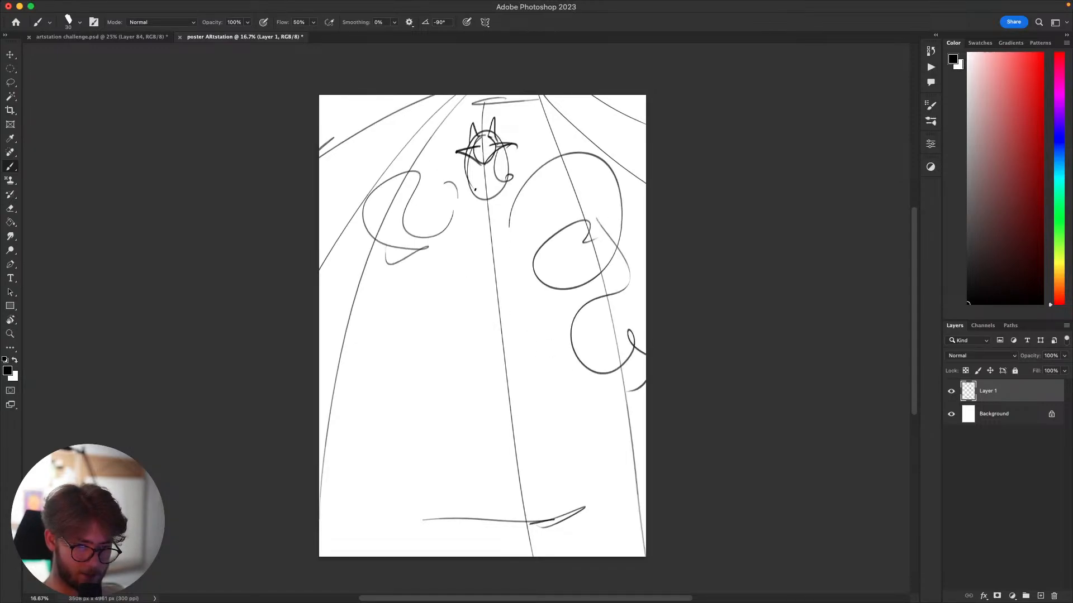
Rough the fox figure's chest oval and long body lines tapering down to a small pointed shape at mid-poster.
{"action": "mouse_move", "coordinate": [468, 187]}
{"action": "left_mouse_down"}
{"action": "mouse_move", "coordinate": [481, 206]}
{"action": "mouse_move", "coordinate": [509, 165]}
{"action": "mouse_move", "coordinate": [499, 369]}
{"action": "mouse_move", "coordinate": [520, 162]}
{"action": "mouse_move", "coordinate": [505, 313]}
{"action": "left_mouse_up"}
{"action": "key", "text": "super+z"}
{"action": "key", "text": "super+z"}
{"action": "mouse_move", "coordinate": [503, 328]}
{"action": "left_mouse_down"}
{"action": "mouse_move", "coordinate": [498, 370]}
{"action": "mouse_move", "coordinate": [524, 337]}
{"action": "left_mouse_up"}
{"action": "left_click_drag", "start_coordinate": [582, 416], "coordinate": [603, 409]}
{"action": "mouse_move", "coordinate": [429, 304]}
{"action": "left_mouse_down"}
{"action": "mouse_move", "coordinate": [444, 363]}
{"action": "mouse_move", "coordinate": [427, 294]}
{"action": "left_mouse_up"}
{"action": "key", "text": "super+z"}
Rough a large rounded double shape across the ground line at the bottom of the poster.
{"action": "mouse_move", "coordinate": [528, 499]}
{"action": "left_mouse_down"}
{"action": "mouse_move", "coordinate": [527, 539]}
{"action": "mouse_move", "coordinate": [524, 468]}
{"action": "left_mouse_up"}
{"action": "key", "text": "super+z"}
{"action": "mouse_move", "coordinate": [481, 465]}
{"action": "left_mouse_down"}
{"action": "mouse_move", "coordinate": [491, 536]}
{"action": "mouse_move", "coordinate": [443, 550]}
{"action": "left_mouse_up"}
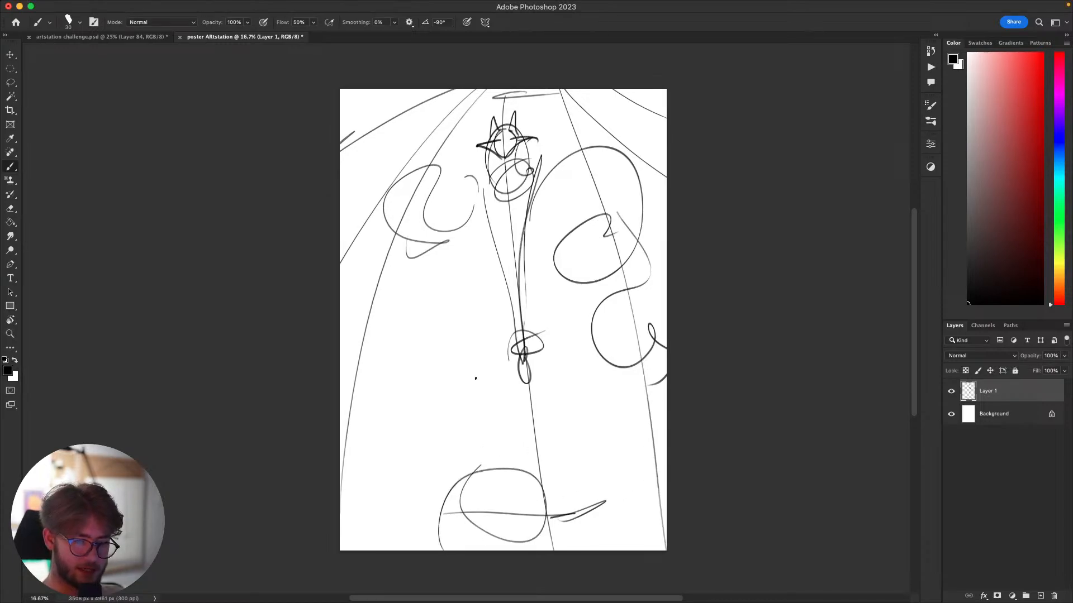
Sketch a small long-eared mask head beside the fox figure's body, redoing its strokes.
{"action": "mouse_move", "coordinate": [471, 267]}
{"action": "left_mouse_down"}
{"action": "mouse_move", "coordinate": [473, 316]}
{"action": "mouse_move", "coordinate": [478, 275]}
{"action": "left_mouse_up"}
{"action": "mouse_move", "coordinate": [461, 282]}
{"action": "left_mouse_down"}
{"action": "mouse_move", "coordinate": [468, 251]}
{"action": "mouse_move", "coordinate": [481, 285]}
{"action": "left_mouse_up"}
{"action": "key", "text": "super+z"}
{"action": "key", "text": "super+z"}
{"action": "key", "text": "super+z"}
{"action": "mouse_move", "coordinate": [484, 253]}
{"action": "left_mouse_down"}
{"action": "mouse_move", "coordinate": [491, 292]}
{"action": "mouse_move", "coordinate": [483, 283]}
{"action": "left_mouse_up"}
{"action": "key", "text": "super+z"}
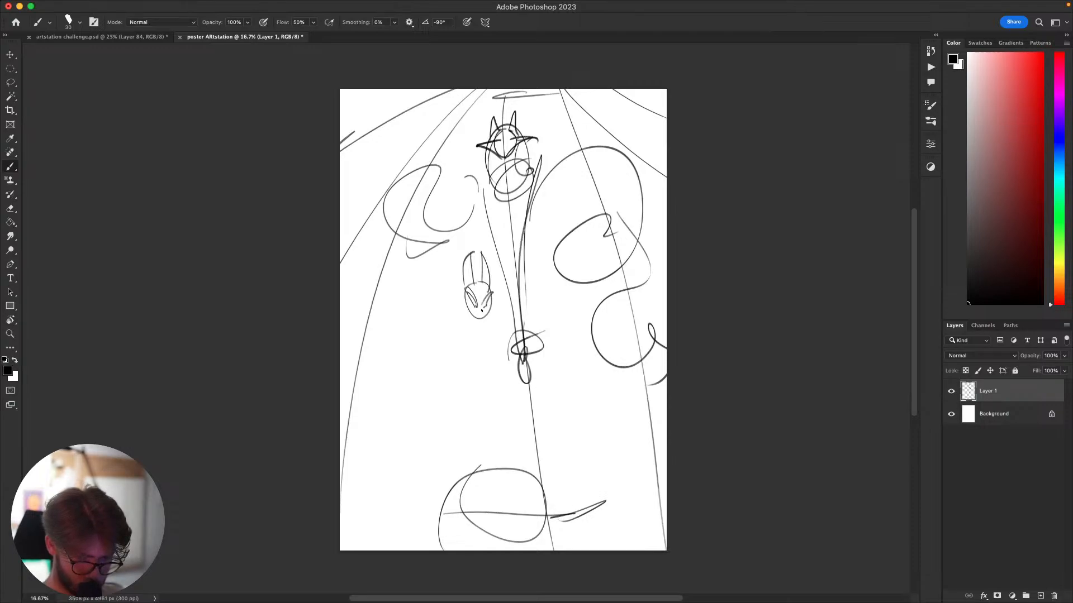
{"action": "left_click_drag", "start_coordinate": [630, 345], "coordinate": [608, 319]}
{"action": "left_click_drag", "start_coordinate": [585, 366], "coordinate": [598, 385]}
{"action": "left_click_drag", "start_coordinate": [581, 261], "coordinate": [595, 329]}
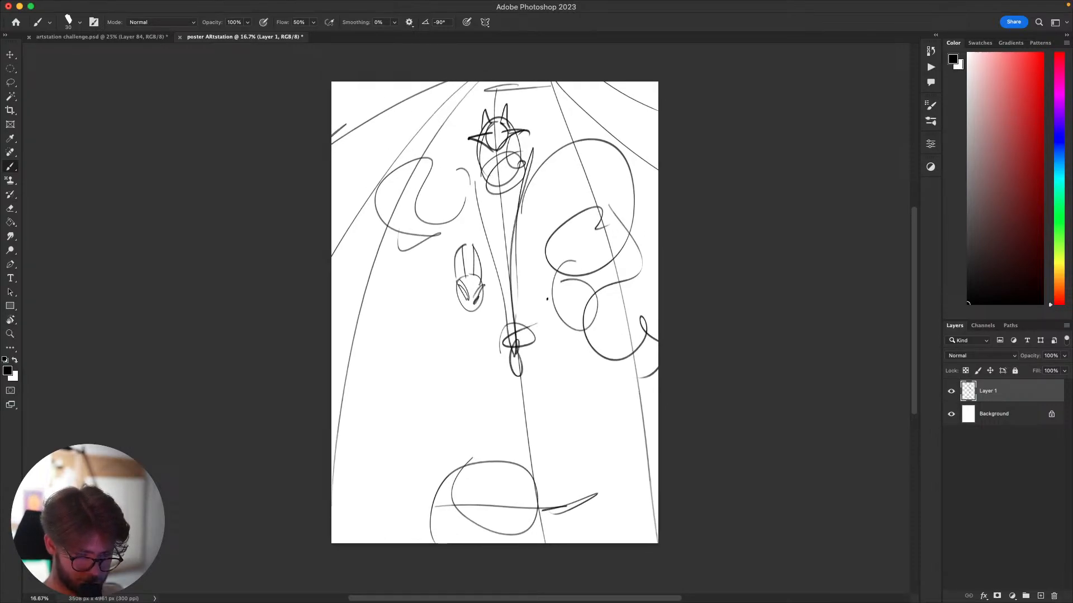
{"action": "key", "text": "super+z"}
{"action": "mouse_move", "coordinate": [579, 401]}
{"action": "left_mouse_down"}
{"action": "mouse_move", "coordinate": [584, 451]}
{"action": "mouse_move", "coordinate": [577, 371]}
{"action": "mouse_move", "coordinate": [586, 365]}
{"action": "left_mouse_up"}
{"action": "key", "text": "super+z"}
{"action": "key", "text": "super+z"}
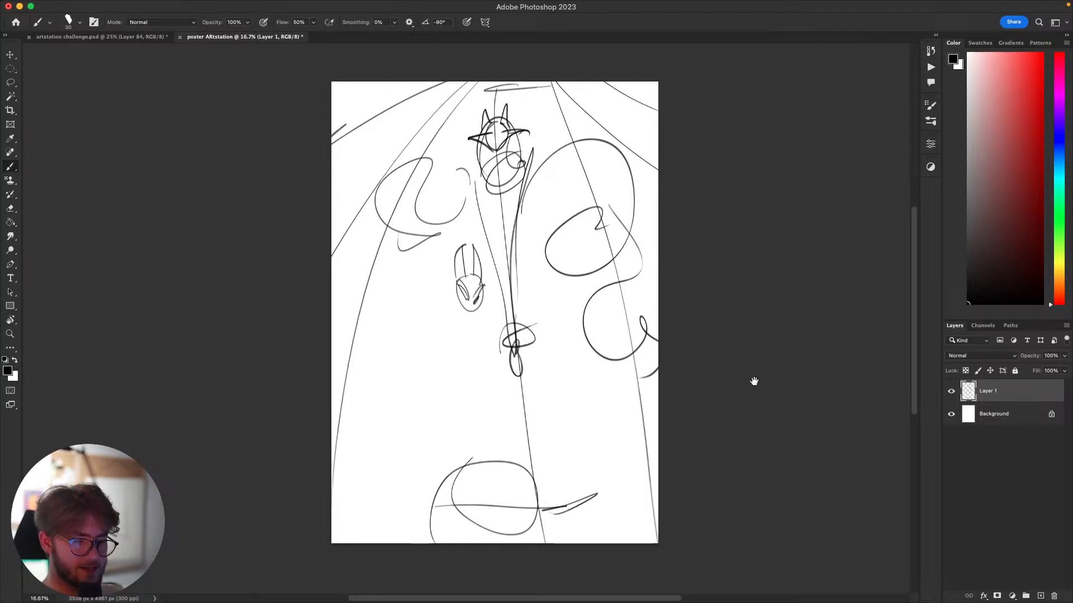
Rough rounded heads and a curved body on both sides above the poster's large bottom shape.
{"action": "left_click_drag", "start_coordinate": [748, 429], "coordinate": [711, 426]}
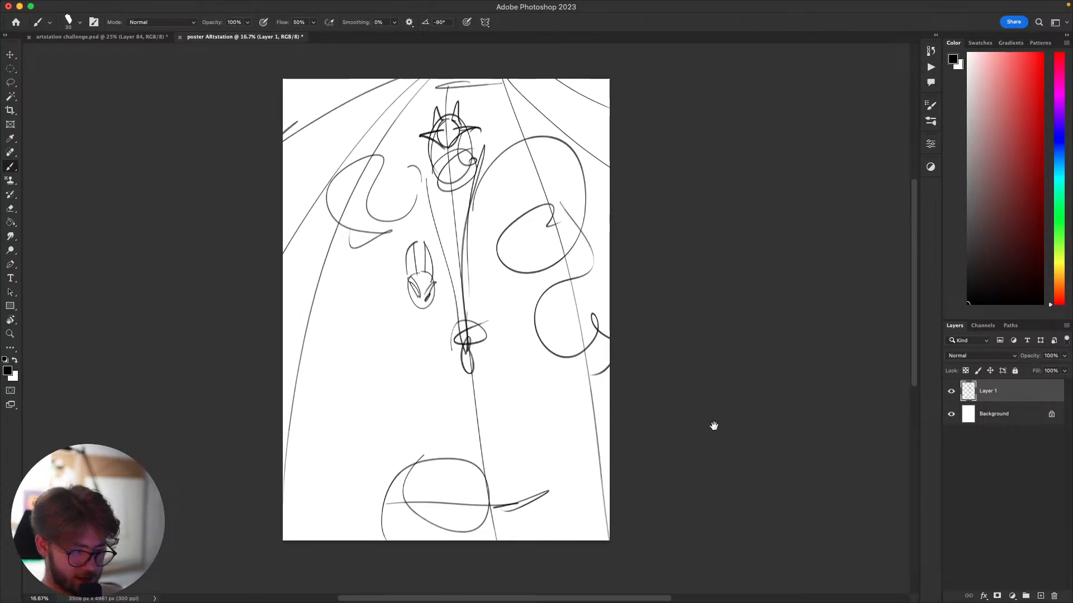
{"action": "mouse_move", "coordinate": [546, 432]}
{"action": "left_mouse_down"}
{"action": "mouse_move", "coordinate": [564, 416]}
{"action": "mouse_move", "coordinate": [528, 462]}
{"action": "mouse_move", "coordinate": [561, 391]}
{"action": "mouse_move", "coordinate": [548, 456]}
{"action": "left_mouse_up"}
{"action": "left_click_drag", "start_coordinate": [491, 480], "coordinate": [515, 483]}
{"action": "mouse_move", "coordinate": [350, 408]}
{"action": "left_mouse_down"}
{"action": "mouse_move", "coordinate": [313, 441]}
{"action": "mouse_move", "coordinate": [353, 411]}
{"action": "left_mouse_up"}
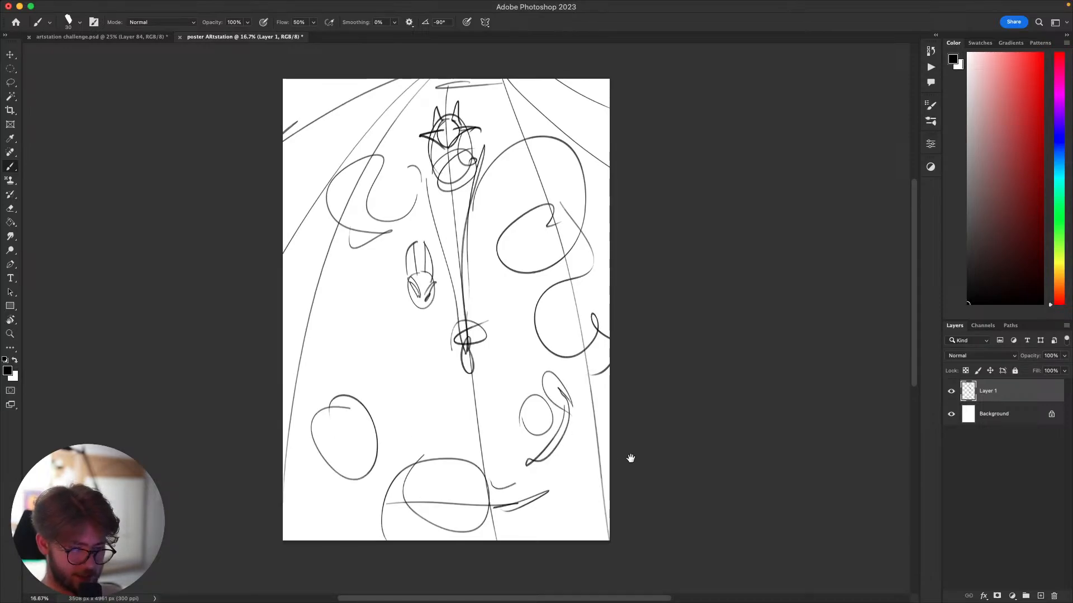
Cut the entire sketch from the poster's Layer 1.
{"action": "left_click_drag", "start_coordinate": [617, 450], "coordinate": [647, 469]}
{"action": "key", "text": "super+a"}
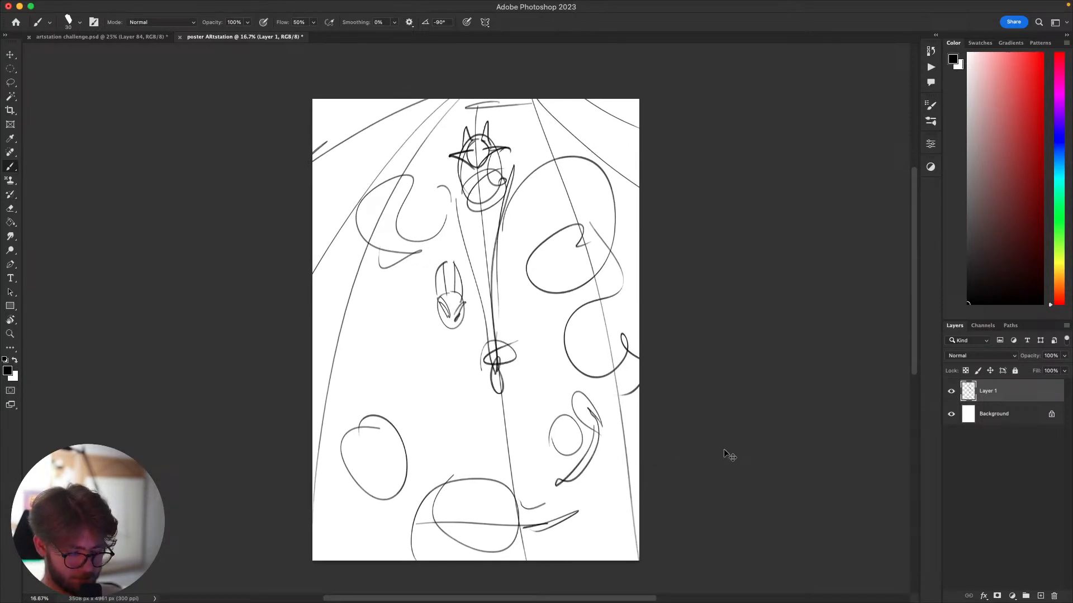
{"action": "key", "text": "super+x"}
{"action": "left_click_drag", "start_coordinate": [669, 519], "coordinate": [678, 461]}
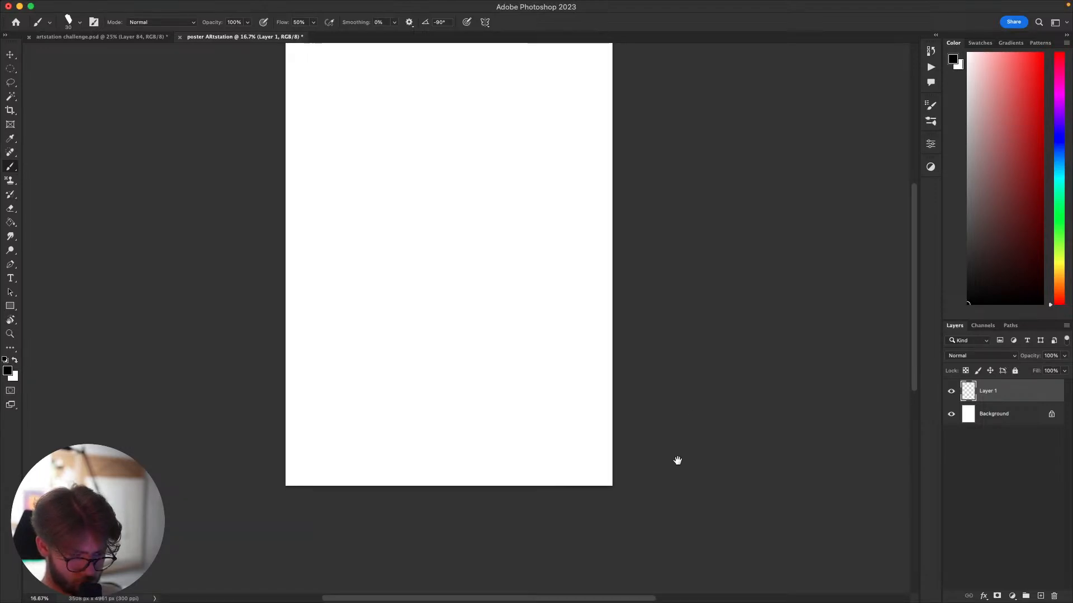
{"action": "scroll", "coordinate": [670, 469], "scroll_direction": "up", "scroll_amount": 4}
{"action": "left_click_drag", "start_coordinate": [552, 344], "coordinate": [541, 349]}
{"action": "left_click_drag", "start_coordinate": [602, 336], "coordinate": [635, 263]}
{"action": "key", "text": "super+z"}
{"action": "mouse_move", "coordinate": [638, 222]}
{"action": "left_mouse_down"}
{"action": "mouse_move", "coordinate": [615, 256]}
{"action": "mouse_move", "coordinate": [584, 256]}
{"action": "left_mouse_up"}
{"action": "mouse_move", "coordinate": [553, 250]}
{"action": "left_mouse_down"}
{"action": "mouse_move", "coordinate": [364, 495]}
{"action": "mouse_move", "coordinate": [372, 518]}
{"action": "left_mouse_up"}
{"action": "key", "text": "super+z"}
{"action": "key", "text": "super+z"}
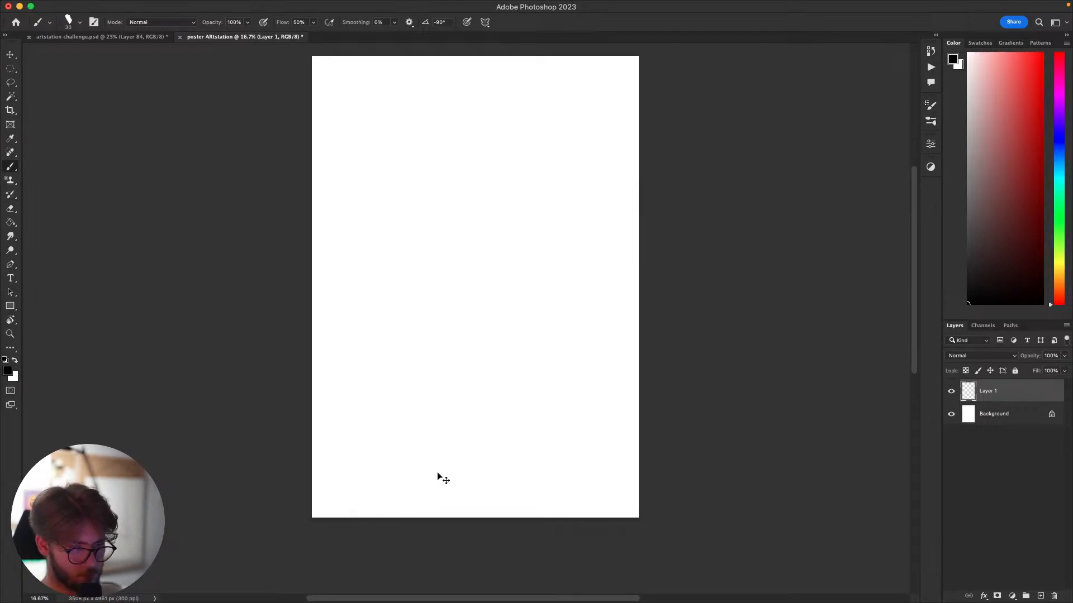
Switch back to artstation challenge.psd and review the whole staircase composition.
{"action": "key", "text": "ctrl+Tab"}
{"action": "left_click_drag", "start_coordinate": [437, 472], "coordinate": [459, 407]}
{"action": "mouse_move", "coordinate": [733, 371]}
{"action": "left_mouse_down"}
{"action": "mouse_move", "coordinate": [610, 470]}
{"action": "mouse_move", "coordinate": [653, 426]}
{"action": "left_mouse_up"}
{"action": "left_click_drag", "start_coordinate": [767, 355], "coordinate": [811, 298]}
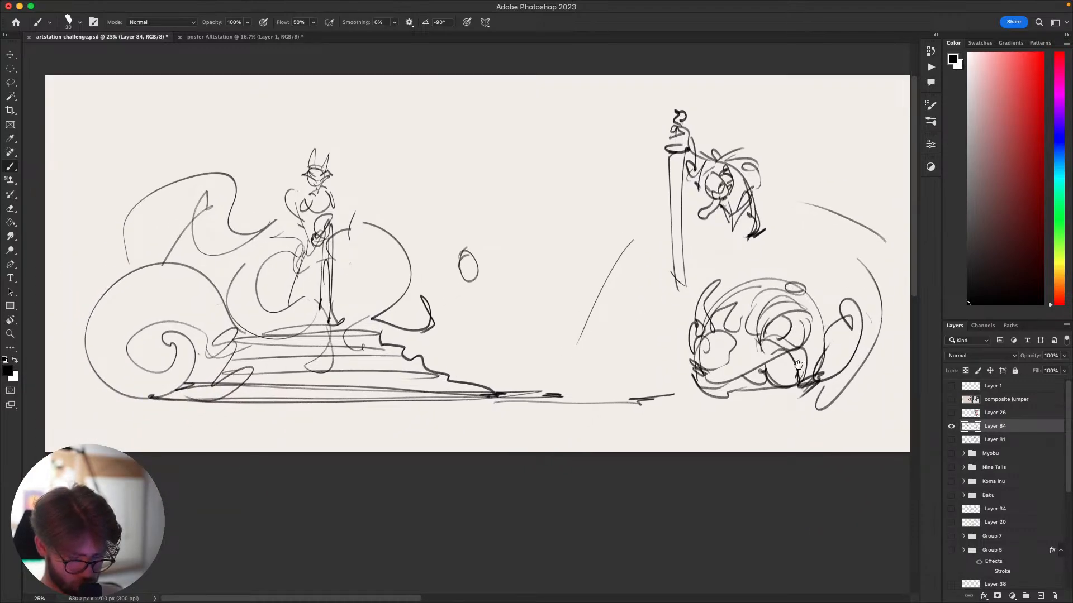
{"action": "mouse_move", "coordinate": [798, 364]}
{"action": "left_mouse_down"}
{"action": "mouse_move", "coordinate": [760, 366]}
{"action": "mouse_move", "coordinate": [775, 368]}
{"action": "mouse_move", "coordinate": [724, 401]}
{"action": "mouse_move", "coordinate": [815, 342]}
{"action": "mouse_move", "coordinate": [757, 399]}
{"action": "mouse_move", "coordinate": [832, 383]}
{"action": "mouse_move", "coordinate": [791, 387]}
{"action": "mouse_move", "coordinate": [741, 364]}
{"action": "mouse_move", "coordinate": [714, 408]}
{"action": "mouse_move", "coordinate": [780, 429]}
{"action": "mouse_move", "coordinate": [721, 458]}
{"action": "mouse_move", "coordinate": [829, 408]}
{"action": "mouse_move", "coordinate": [724, 424]}
{"action": "mouse_move", "coordinate": [759, 371]}
{"action": "mouse_move", "coordinate": [742, 351]}
{"action": "mouse_move", "coordinate": [790, 308]}
{"action": "mouse_move", "coordinate": [729, 350]}
{"action": "mouse_move", "coordinate": [763, 420]}
{"action": "left_mouse_up"}
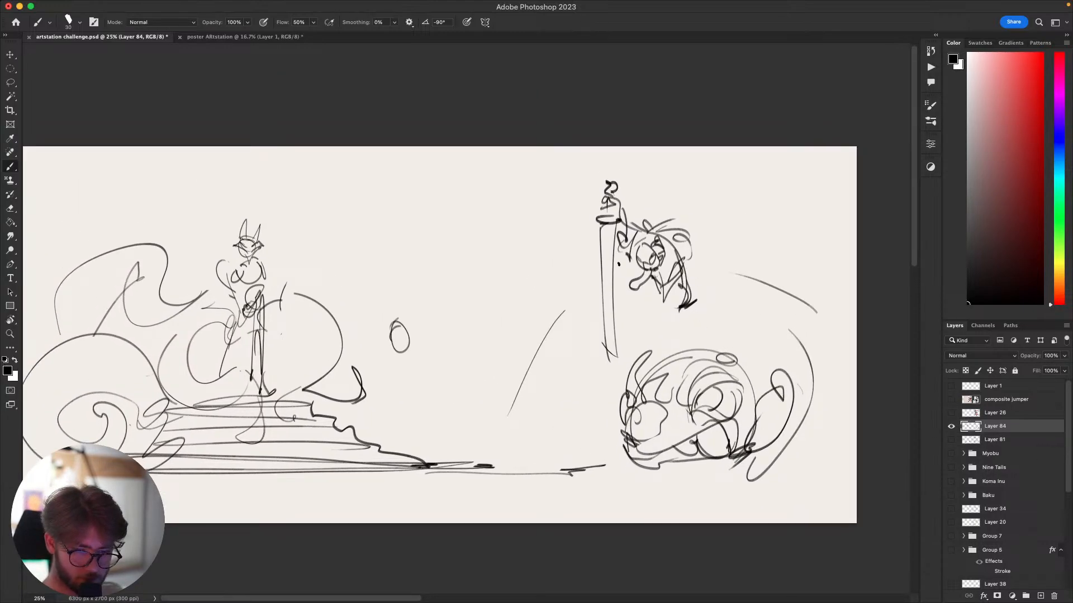
Delete the upright sword and the small figure holding it above the round head.
{"action": "key", "text": "l"}
{"action": "mouse_move", "coordinate": [639, 212]}
{"action": "left_mouse_down"}
{"action": "mouse_move", "coordinate": [587, 382]}
{"action": "mouse_move", "coordinate": [627, 287]}
{"action": "left_mouse_up"}
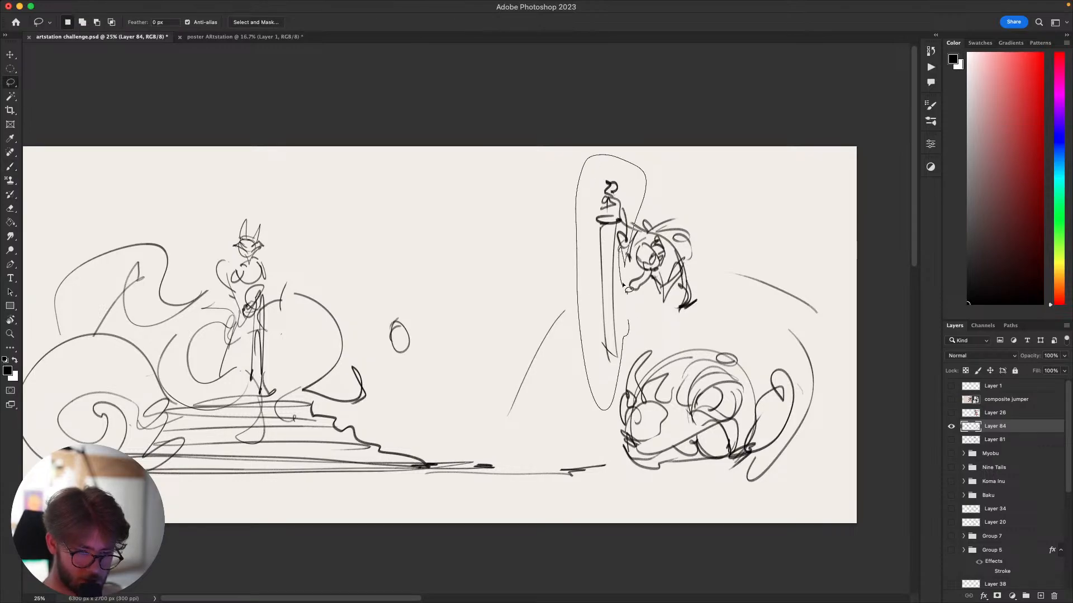
{"action": "key", "text": "Delete"}
{"action": "key", "text": "ctrl+d"}
{"action": "key", "text": "b"}
{"action": "key", "text": "l"}
{"action": "mouse_move", "coordinate": [725, 263]}
{"action": "left_mouse_down"}
{"action": "mouse_move", "coordinate": [590, 266]}
{"action": "mouse_move", "coordinate": [712, 154]}
{"action": "left_mouse_up"}
{"action": "key", "text": "Delete"}
{"action": "key", "text": "super+d"}
{"action": "key", "text": "b"}
Rough a new small round head with a pointed jaw and long swept-back spikes above the round-headed creature.
{"action": "left_click_drag", "start_coordinate": [651, 224], "coordinate": [649, 224]}
{"action": "key", "text": "super+z"}
{"action": "mouse_move", "coordinate": [660, 222]}
{"action": "left_mouse_down"}
{"action": "mouse_move", "coordinate": [646, 245]}
{"action": "mouse_move", "coordinate": [657, 226]}
{"action": "left_mouse_up"}
{"action": "key", "text": "super+z"}
{"action": "left_click_drag", "start_coordinate": [700, 293], "coordinate": [679, 330]}
{"action": "key", "text": "super+z"}
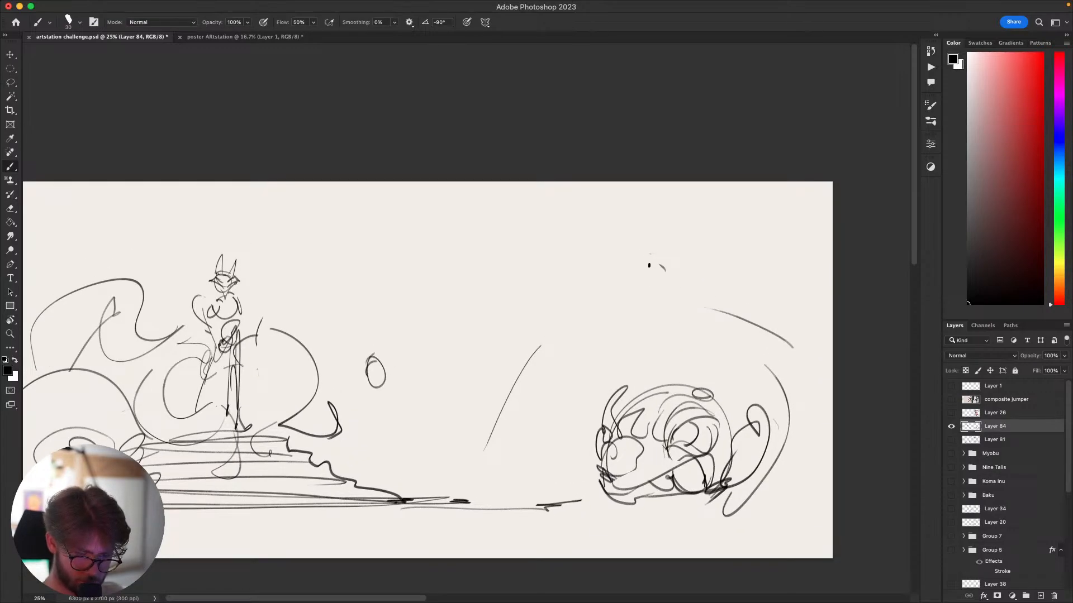
{"action": "mouse_move", "coordinate": [648, 266]}
{"action": "left_mouse_down"}
{"action": "mouse_move", "coordinate": [640, 293]}
{"action": "mouse_move", "coordinate": [624, 297]}
{"action": "mouse_move", "coordinate": [654, 287]}
{"action": "mouse_move", "coordinate": [655, 265]}
{"action": "mouse_move", "coordinate": [660, 288]}
{"action": "mouse_move", "coordinate": [651, 261]}
{"action": "mouse_move", "coordinate": [683, 262]}
{"action": "mouse_move", "coordinate": [673, 252]}
{"action": "mouse_move", "coordinate": [725, 224]}
{"action": "left_mouse_up"}
{"action": "key", "text": "super+z"}
{"action": "key", "text": "super+z"}
{"action": "key", "text": "super+z"}
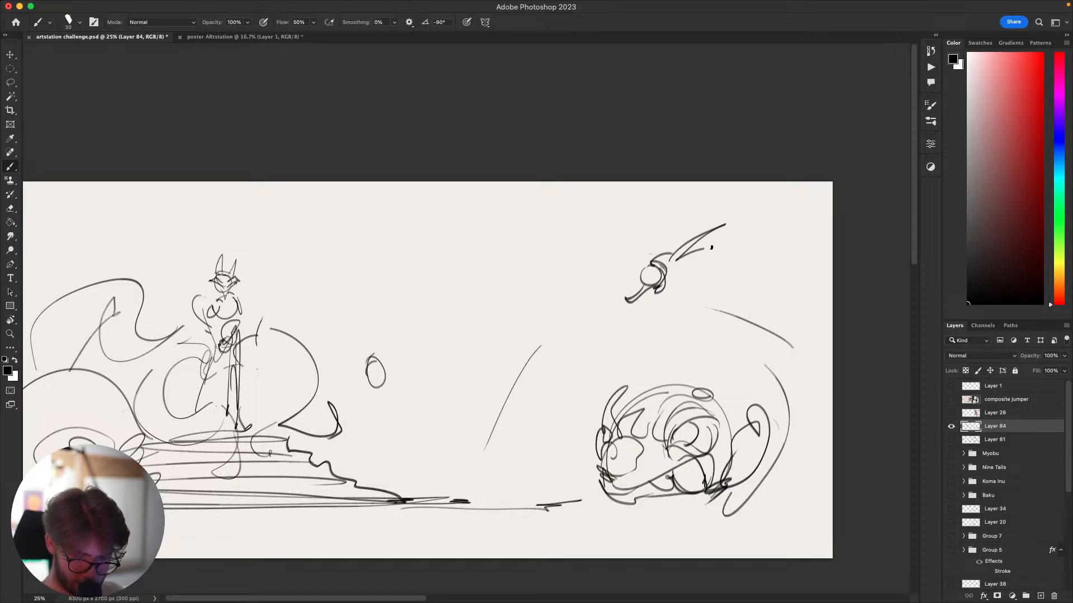
Add more hair spikes behind the new head and rough shoulder strokes beneath them.
{"action": "left_click_drag", "start_coordinate": [692, 259], "coordinate": [723, 274]}
{"action": "left_click_drag", "start_coordinate": [660, 258], "coordinate": [689, 225]}
{"action": "left_click_drag", "start_coordinate": [679, 288], "coordinate": [712, 271]}
{"action": "left_click_drag", "start_coordinate": [696, 274], "coordinate": [701, 317]}
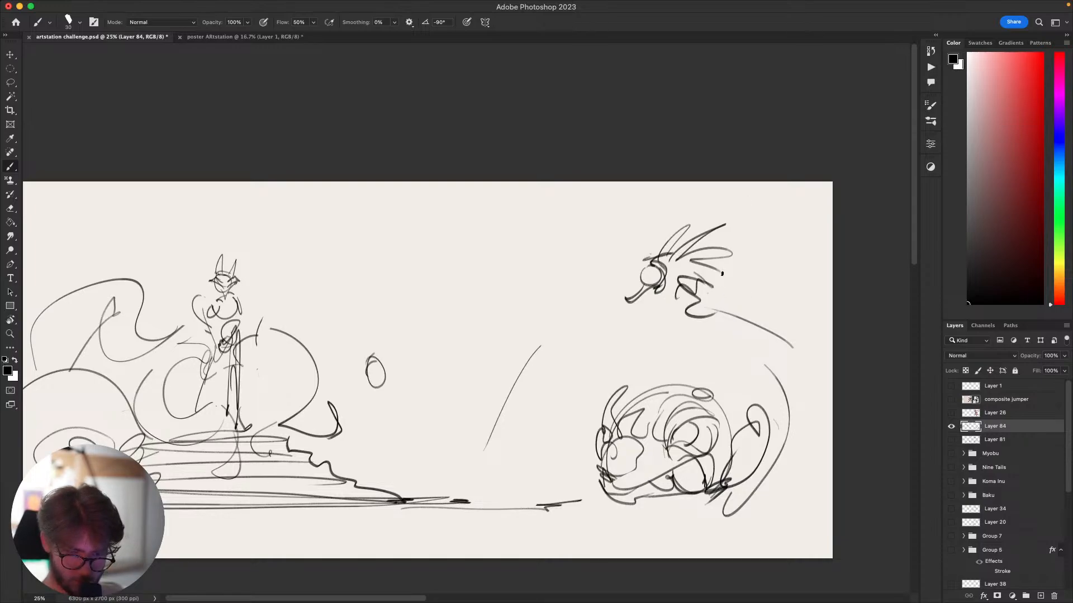
Rough the figure's outstretched arm gripping a long sword aimed toward the staircase, plus a torso with a curled lower end.
{"action": "left_click_drag", "start_coordinate": [652, 254], "coordinate": [576, 275]}
{"action": "key", "text": "super+z"}
{"action": "mouse_move", "coordinate": [654, 254]}
{"action": "left_mouse_down"}
{"action": "mouse_move", "coordinate": [575, 276]}
{"action": "mouse_move", "coordinate": [645, 258]}
{"action": "left_mouse_up"}
{"action": "mouse_move", "coordinate": [611, 276]}
{"action": "left_mouse_down"}
{"action": "mouse_move", "coordinate": [424, 282]}
{"action": "mouse_move", "coordinate": [401, 305]}
{"action": "mouse_move", "coordinate": [552, 295]}
{"action": "mouse_move", "coordinate": [557, 311]}
{"action": "left_mouse_up"}
{"action": "left_click_drag", "start_coordinate": [643, 271], "coordinate": [589, 285]}
{"action": "mouse_move", "coordinate": [625, 288]}
{"action": "left_mouse_down"}
{"action": "mouse_move", "coordinate": [628, 329]}
{"action": "mouse_move", "coordinate": [640, 307]}
{"action": "mouse_move", "coordinate": [636, 331]}
{"action": "left_mouse_up"}
{"action": "key", "text": "super+z"}
{"action": "key", "text": "super+z"}
{"action": "mouse_move", "coordinate": [594, 342]}
{"action": "left_mouse_down"}
{"action": "mouse_move", "coordinate": [626, 346]}
{"action": "mouse_move", "coordinate": [608, 356]}
{"action": "left_mouse_up"}
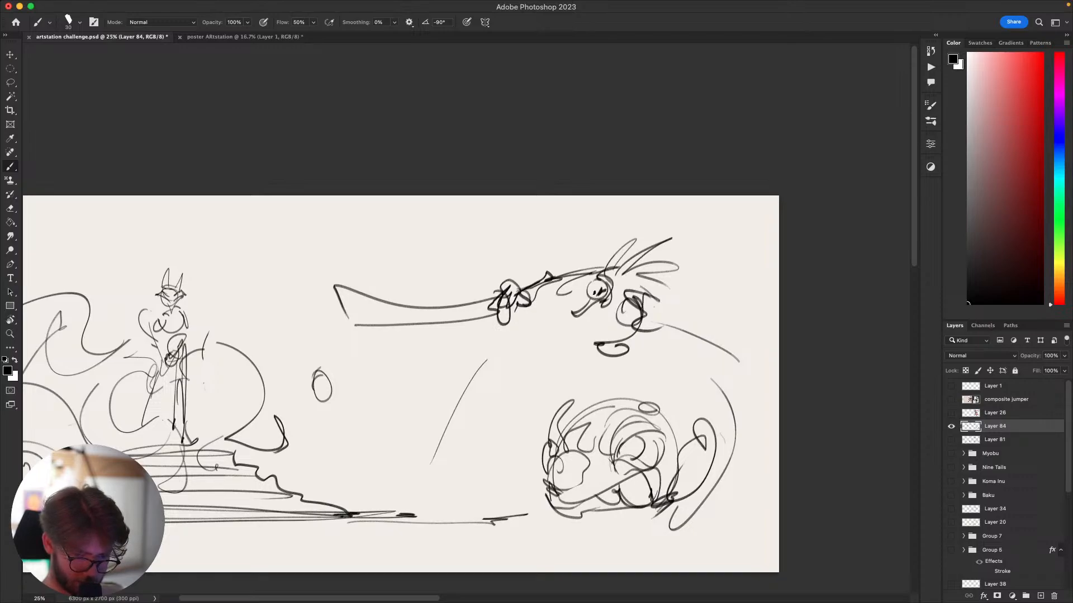
{"action": "left_click_drag", "start_coordinate": [605, 332], "coordinate": [615, 347]}
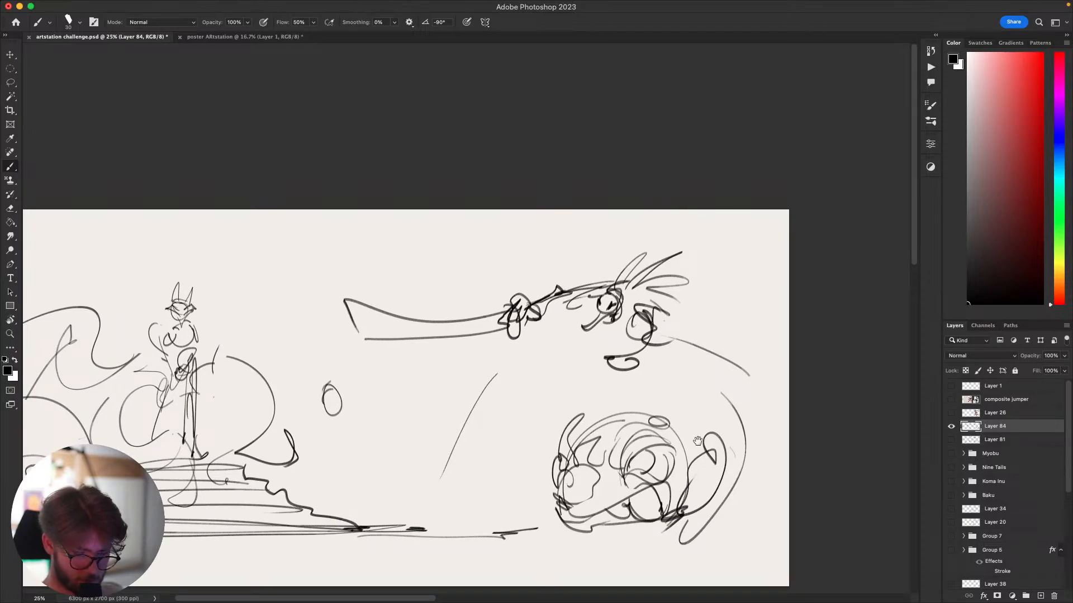
{"action": "left_click_drag", "start_coordinate": [698, 441], "coordinate": [802, 356]}
{"action": "left_click_drag", "start_coordinate": [775, 401], "coordinate": [702, 431]}
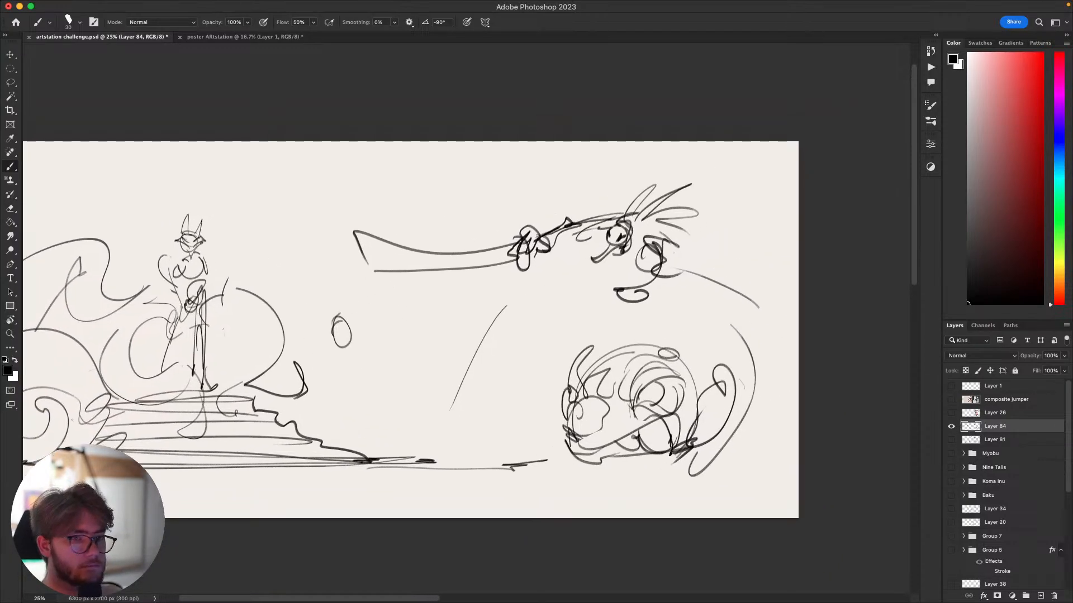
{"action": "left_click_drag", "start_coordinate": [597, 451], "coordinate": [540, 480]}
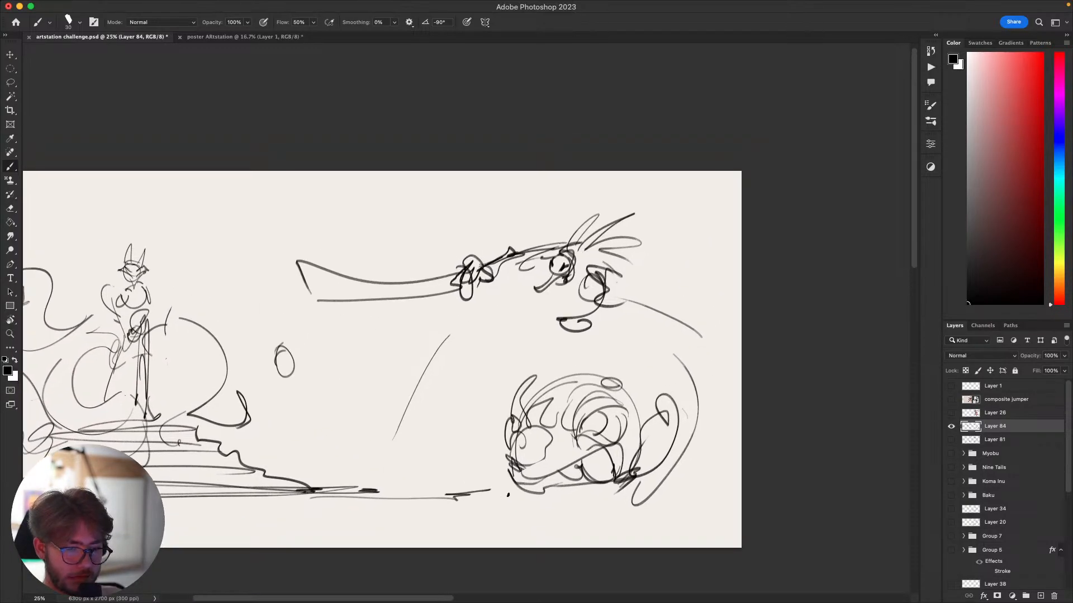
{"action": "mouse_move", "coordinate": [710, 493]}
{"action": "left_mouse_down"}
{"action": "mouse_move", "coordinate": [738, 491]}
{"action": "mouse_move", "coordinate": [789, 451]}
{"action": "mouse_move", "coordinate": [785, 414]}
{"action": "mouse_move", "coordinate": [799, 438]}
{"action": "mouse_move", "coordinate": [782, 440]}
{"action": "mouse_move", "coordinate": [818, 483]}
{"action": "mouse_move", "coordinate": [822, 436]}
{"action": "left_mouse_up"}
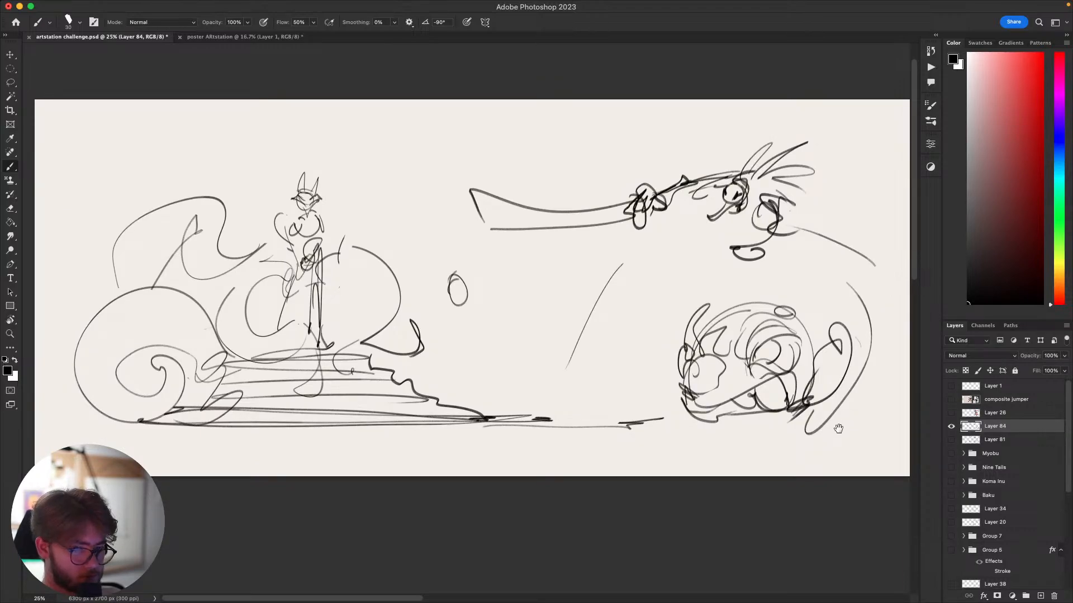
{"action": "mouse_move", "coordinate": [791, 438]}
{"action": "left_mouse_down"}
{"action": "mouse_move", "coordinate": [689, 471]}
{"action": "mouse_move", "coordinate": [708, 468]}
{"action": "left_mouse_up"}
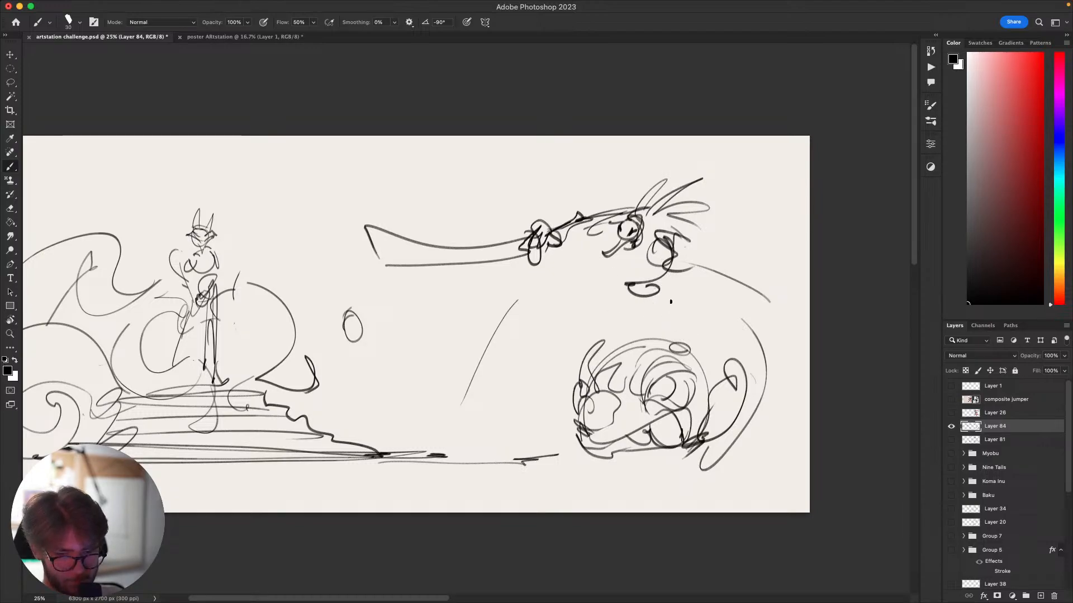
Delete the sword figure's curled lower body and redraw a compact torso shape behind the head.
{"action": "key", "text": "super+z"}
{"action": "key", "text": "l"}
{"action": "mouse_move", "coordinate": [682, 265]}
{"action": "left_mouse_down"}
{"action": "mouse_move", "coordinate": [671, 283]}
{"action": "mouse_move", "coordinate": [675, 249]}
{"action": "mouse_move", "coordinate": [653, 260]}
{"action": "mouse_move", "coordinate": [683, 251]}
{"action": "mouse_move", "coordinate": [657, 258]}
{"action": "left_mouse_up"}
{"action": "key", "text": "BackSpace"}
{"action": "key", "text": "super+d"}
{"action": "key", "text": "b"}
{"action": "key", "text": "super+z"}
{"action": "left_click_drag", "start_coordinate": [642, 248], "coordinate": [672, 265]}
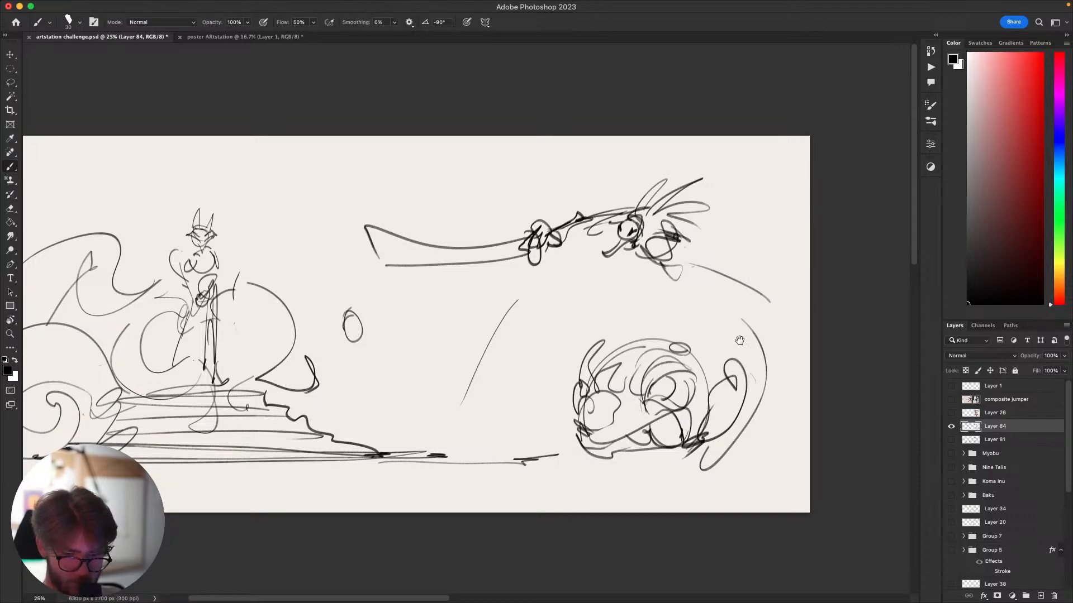
Delete the large round-headed creature and its side curl below the sword figure.
{"action": "scroll", "coordinate": [416, 324], "scroll_direction": "right", "scroll_amount": 2}
{"action": "key", "text": "l"}
{"action": "mouse_move", "coordinate": [746, 464]}
{"action": "left_mouse_down"}
{"action": "mouse_move", "coordinate": [756, 333]}
{"action": "mouse_move", "coordinate": [760, 391]}
{"action": "left_mouse_up"}
{"action": "key", "text": "BackSpace"}
{"action": "key", "text": "super+d"}
{"action": "key", "text": "b"}
{"action": "left_click_drag", "start_coordinate": [638, 336], "coordinate": [677, 354]}
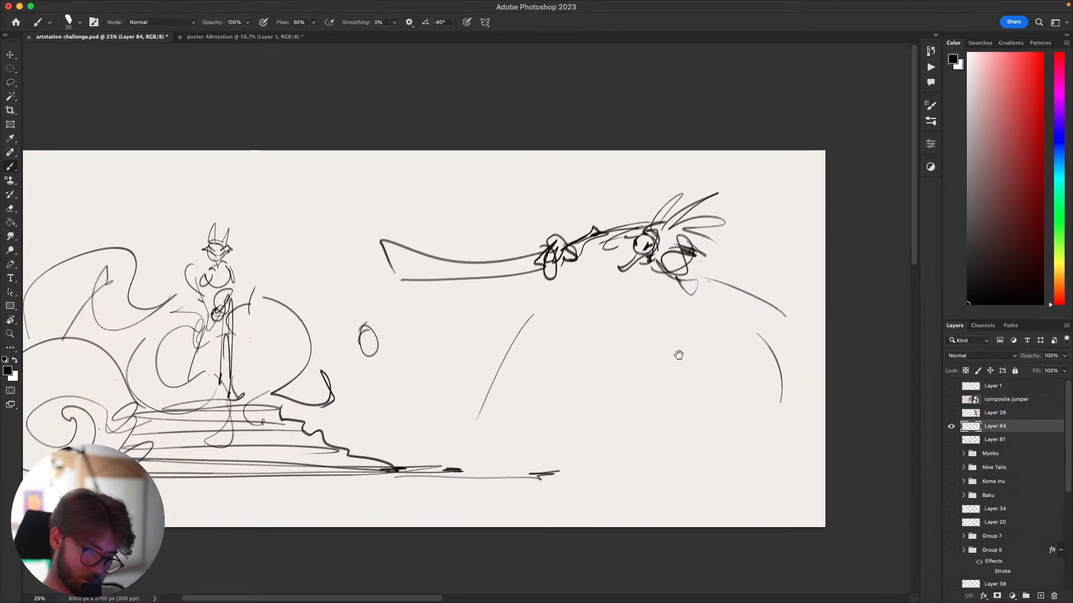
Delete the stray curved stroke beneath the sword and shift the remaining sketch lower on the canvas.
{"action": "key", "text": "l"}
{"action": "left_click_drag", "start_coordinate": [556, 384], "coordinate": [453, 412]}
{"action": "key", "text": "BackSpace"}
{"action": "key", "text": "super+d"}
{"action": "mouse_move", "coordinate": [482, 330]}
{"action": "left_mouse_down"}
{"action": "mouse_move", "coordinate": [371, 306]}
{"action": "mouse_move", "coordinate": [785, 288]}
{"action": "mouse_move", "coordinate": [647, 424]}
{"action": "mouse_move", "coordinate": [481, 358]}
{"action": "left_mouse_up"}
{"action": "key", "text": "v"}
{"action": "left_click_drag", "start_coordinate": [693, 235], "coordinate": [707, 335]}
{"action": "key", "text": "l"}
{"action": "mouse_move", "coordinate": [765, 516]}
{"action": "left_mouse_down"}
{"action": "mouse_move", "coordinate": [833, 496]}
{"action": "mouse_move", "coordinate": [749, 456]}
{"action": "mouse_move", "coordinate": [764, 501]}
{"action": "mouse_move", "coordinate": [813, 465]}
{"action": "mouse_move", "coordinate": [804, 440]}
{"action": "mouse_move", "coordinate": [747, 516]}
{"action": "left_mouse_up"}
{"action": "key", "text": "BackSpace"}
{"action": "key", "text": "super+d"}
{"action": "key", "text": "v"}
{"action": "mouse_move", "coordinate": [748, 458]}
{"action": "left_mouse_down"}
{"action": "mouse_move", "coordinate": [778, 481]}
{"action": "mouse_move", "coordinate": [797, 443]}
{"action": "mouse_move", "coordinate": [784, 436]}
{"action": "mouse_move", "coordinate": [711, 464]}
{"action": "mouse_move", "coordinate": [806, 438]}
{"action": "mouse_move", "coordinate": [810, 419]}
{"action": "mouse_move", "coordinate": [721, 439]}
{"action": "mouse_move", "coordinate": [785, 458]}
{"action": "mouse_move", "coordinate": [736, 469]}
{"action": "mouse_move", "coordinate": [761, 479]}
{"action": "left_mouse_up"}
{"action": "key", "text": "super+z"}
{"action": "key", "text": "super+z"}
{"action": "key", "text": "super+z"}
Hide Layer 84 and add a new blank layer above it for another composition.
{"action": "left_click", "coordinate": [951, 425]}
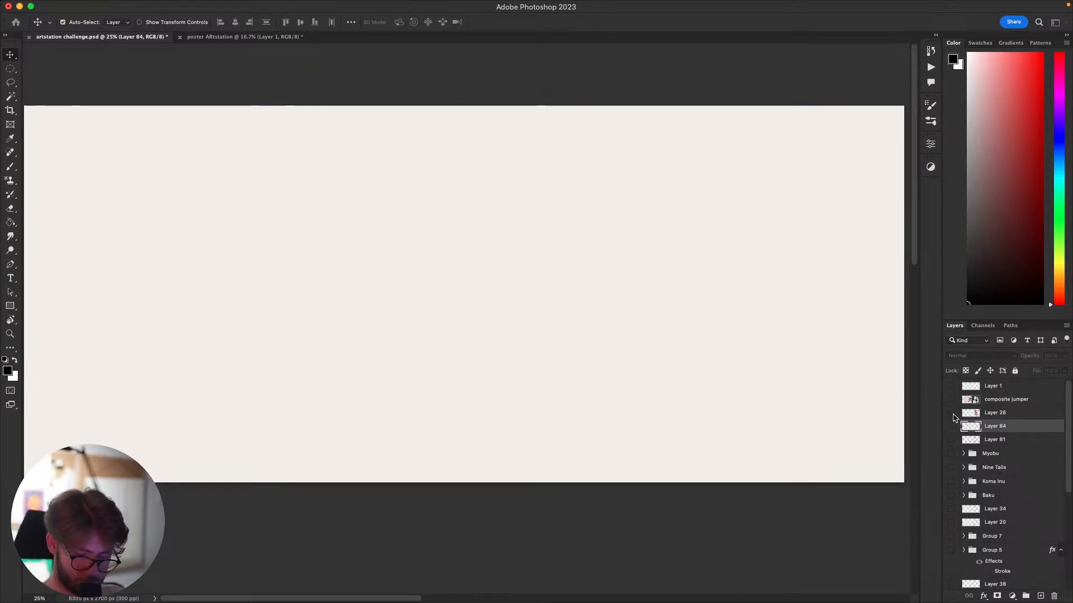
{"action": "key", "text": "super+shift+alt+n"}
{"action": "left_click_drag", "start_coordinate": [354, 314], "coordinate": [460, 310]}
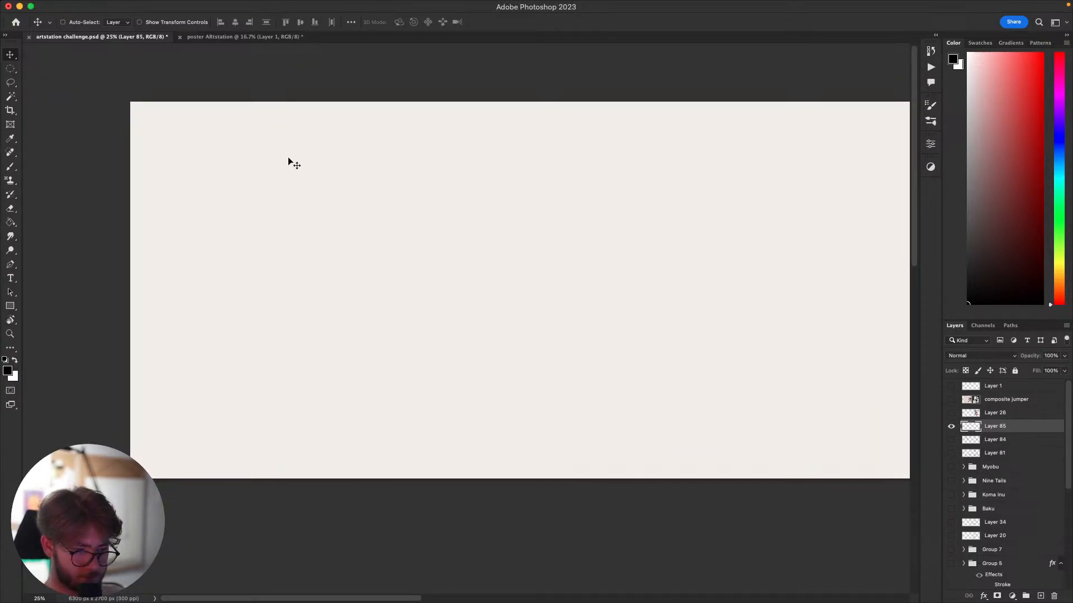
Rough a small scribbled head with a long vertical body line running down to the canvas's lower edge.
{"action": "key", "text": "b"}
{"action": "mouse_move", "coordinate": [256, 158]}
{"action": "left_mouse_down"}
{"action": "mouse_move", "coordinate": [275, 203]}
{"action": "mouse_move", "coordinate": [287, 154]}
{"action": "mouse_move", "coordinate": [256, 164]}
{"action": "mouse_move", "coordinate": [287, 153]}
{"action": "mouse_move", "coordinate": [256, 185]}
{"action": "mouse_move", "coordinate": [255, 162]}
{"action": "mouse_move", "coordinate": [249, 279]}
{"action": "left_mouse_up"}
{"action": "key", "text": "super+z"}
{"action": "key", "text": "super+z"}
{"action": "key", "text": "super+z"}
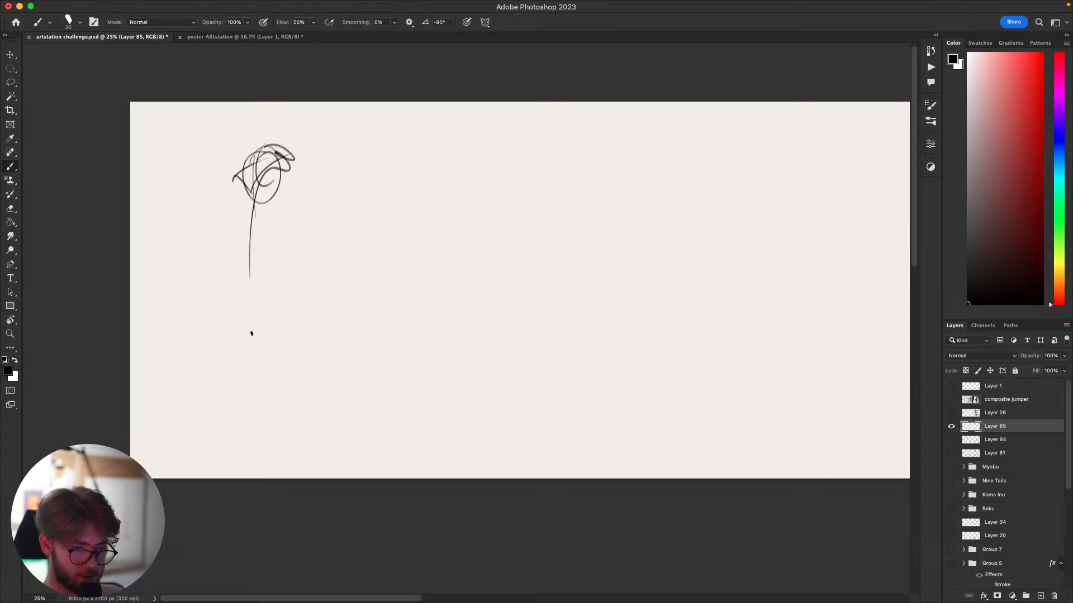
{"action": "left_click_drag", "start_coordinate": [252, 201], "coordinate": [254, 476]}
Scale the standing figure's head and body line down to about 87% of their size.
{"action": "key", "text": "l"}
{"action": "mouse_move", "coordinate": [254, 114]}
{"action": "left_mouse_down"}
{"action": "mouse_move", "coordinate": [328, 361]}
{"action": "mouse_move", "coordinate": [249, 117]}
{"action": "mouse_move", "coordinate": [232, 140]}
{"action": "left_mouse_up"}
{"action": "key", "text": "ctrl+t"}
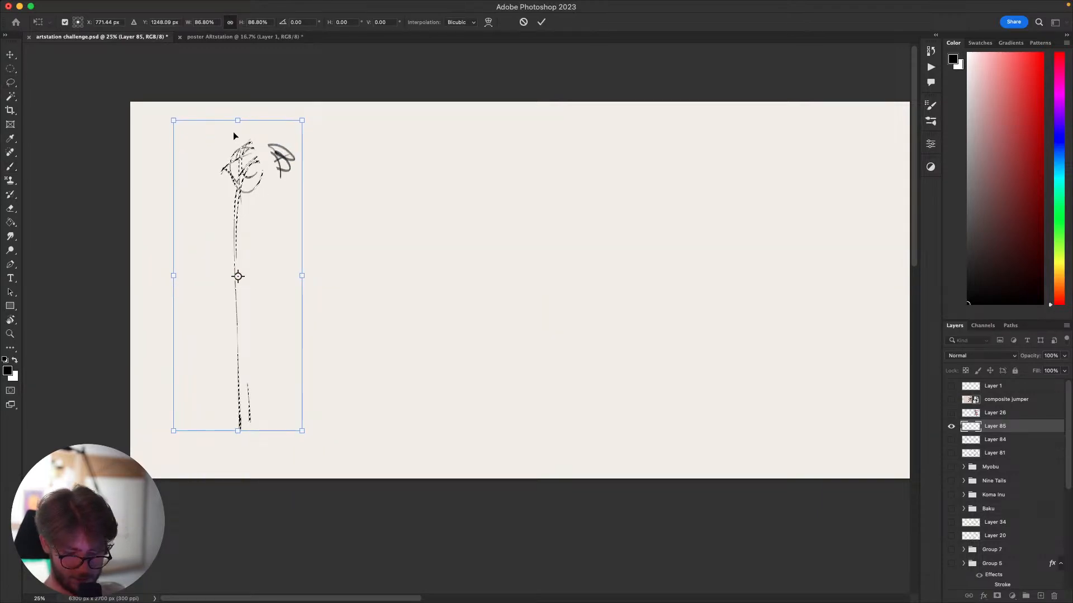
{"action": "key", "text": "Return"}
{"action": "key", "text": "ctrl+d"}
Sketch sweeping tail curves on both sides of the standing figure and loose ground strokes at its base.
{"action": "key", "text": "b"}
{"action": "left_click_drag", "start_coordinate": [239, 270], "coordinate": [210, 420]}
{"action": "mouse_move", "coordinate": [208, 419]}
{"action": "left_mouse_down"}
{"action": "mouse_move", "coordinate": [180, 371]}
{"action": "mouse_move", "coordinate": [253, 365]}
{"action": "left_mouse_up"}
{"action": "mouse_move", "coordinate": [245, 249]}
{"action": "left_mouse_down"}
{"action": "mouse_move", "coordinate": [382, 193]}
{"action": "mouse_move", "coordinate": [547, 409]}
{"action": "left_mouse_up"}
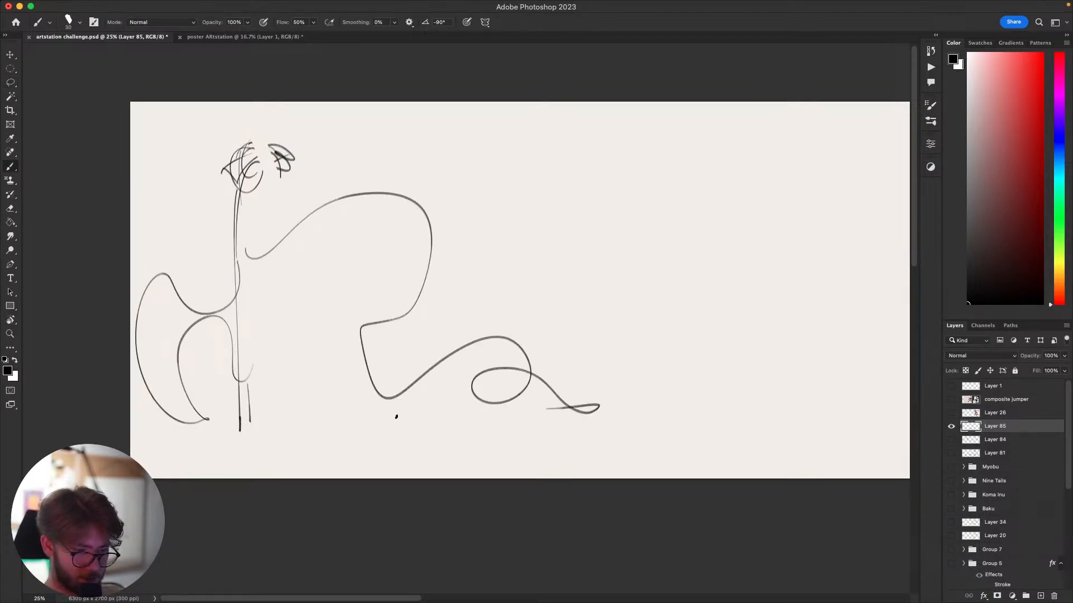
{"action": "left_click_drag", "start_coordinate": [220, 414], "coordinate": [369, 418]}
{"action": "left_click_drag", "start_coordinate": [249, 420], "coordinate": [570, 429]}
Add a raised tail arch behind the figure and a large tail curve looping around its base.
{"action": "left_click_drag", "start_coordinate": [421, 318], "coordinate": [456, 318]}
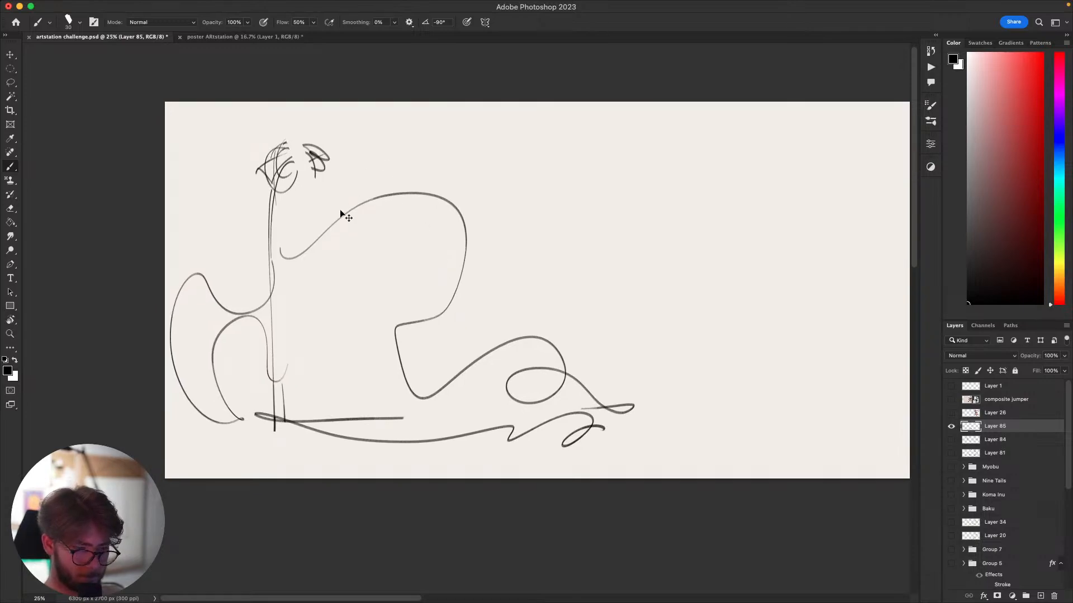
{"action": "left_click_drag", "start_coordinate": [305, 220], "coordinate": [412, 266]}
{"action": "mouse_move", "coordinate": [310, 335]}
{"action": "left_mouse_down"}
{"action": "mouse_move", "coordinate": [320, 411]}
{"action": "mouse_move", "coordinate": [258, 453]}
{"action": "left_mouse_up"}
{"action": "key", "text": "super+z"}
{"action": "left_click_drag", "start_coordinate": [280, 386], "coordinate": [375, 336]}
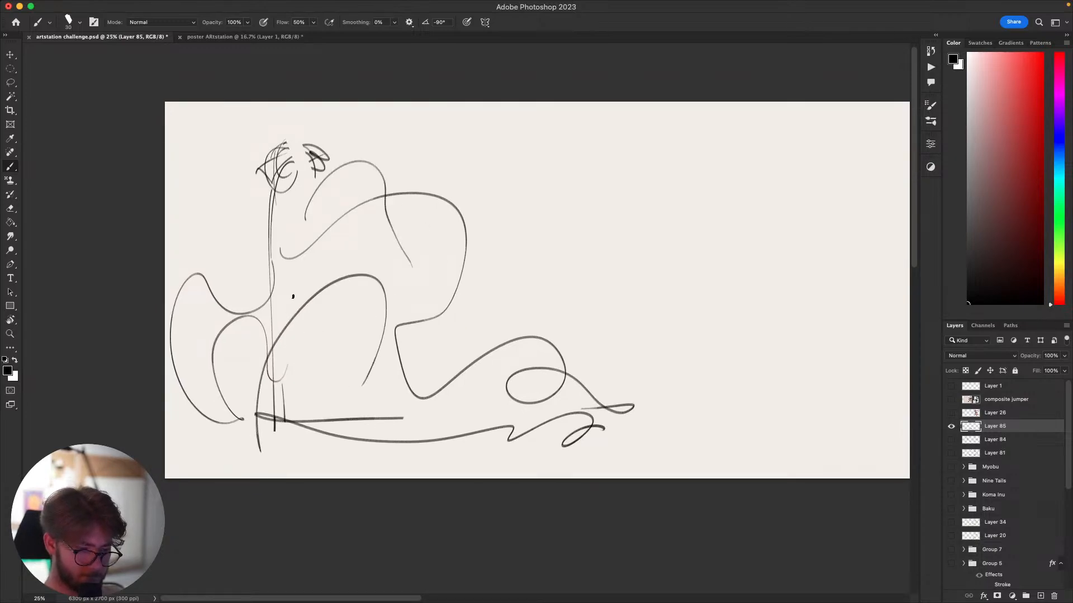
{"action": "key", "text": "super+z"}
{"action": "key", "text": "super+z"}
{"action": "mouse_move", "coordinate": [370, 202]}
{"action": "left_mouse_down"}
{"action": "mouse_move", "coordinate": [328, 286]}
{"action": "mouse_move", "coordinate": [381, 257]}
{"action": "mouse_move", "coordinate": [237, 436]}
{"action": "mouse_move", "coordinate": [562, 434]}
{"action": "left_mouse_up"}
{"action": "key", "text": "super+z"}
Cut away part of the trailing tail strokes and redraw rounded tail curves in their place.
{"action": "key", "text": "l"}
{"action": "mouse_move", "coordinate": [547, 359]}
{"action": "left_mouse_down"}
{"action": "mouse_move", "coordinate": [463, 436]}
{"action": "mouse_move", "coordinate": [528, 278]}
{"action": "left_mouse_up"}
{"action": "key", "text": "super+x"}
{"action": "key", "text": "b"}
{"action": "mouse_move", "coordinate": [406, 264]}
{"action": "left_mouse_down"}
{"action": "mouse_move", "coordinate": [538, 296]}
{"action": "mouse_move", "coordinate": [533, 396]}
{"action": "mouse_move", "coordinate": [545, 422]}
{"action": "mouse_move", "coordinate": [523, 361]}
{"action": "left_mouse_up"}
{"action": "key", "text": "super+z"}
{"action": "mouse_move", "coordinate": [511, 393]}
{"action": "left_mouse_down"}
{"action": "mouse_move", "coordinate": [472, 455]}
{"action": "mouse_move", "coordinate": [564, 431]}
{"action": "left_mouse_up"}
{"action": "scroll", "coordinate": [472, 455], "scroll_direction": "left", "scroll_amount": 5}
{"action": "scroll", "coordinate": [471, 455], "scroll_direction": "up", "scroll_amount": 3}
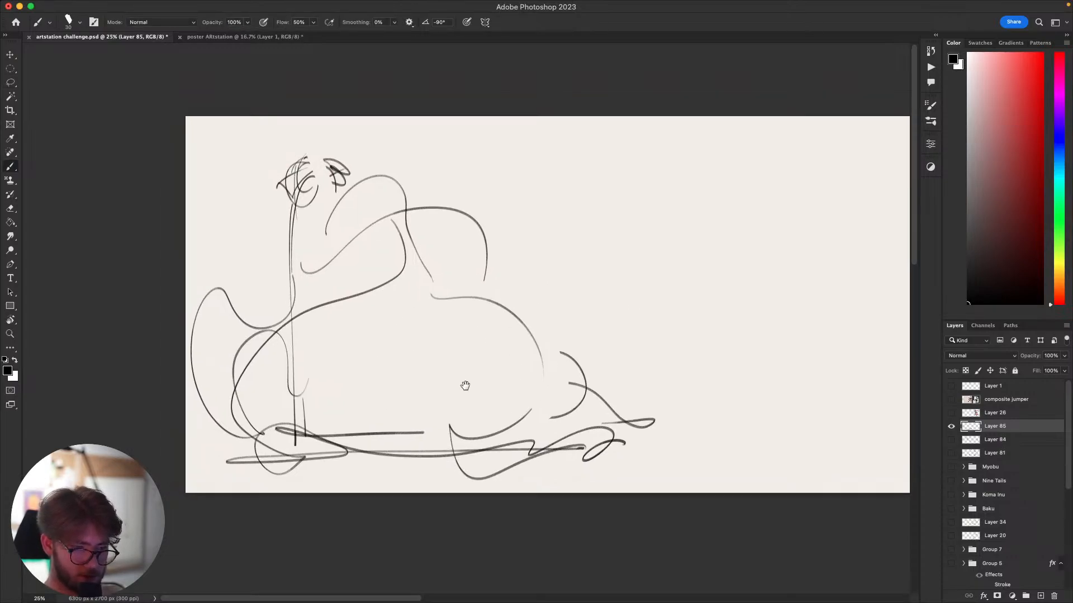
Draw an oval torso beneath the standing figure's head and add small strokes to the head.
{"action": "key", "text": "super+z"}
{"action": "key", "text": "super+z"}
{"action": "mouse_move", "coordinate": [388, 252]}
{"action": "left_mouse_down"}
{"action": "mouse_move", "coordinate": [352, 282]}
{"action": "mouse_move", "coordinate": [369, 261]}
{"action": "mouse_move", "coordinate": [343, 248]}
{"action": "mouse_move", "coordinate": [341, 262]}
{"action": "mouse_move", "coordinate": [364, 244]}
{"action": "mouse_move", "coordinate": [345, 292]}
{"action": "mouse_move", "coordinate": [264, 196]}
{"action": "left_mouse_up"}
{"action": "key", "text": "super+z"}
{"action": "key", "text": "super+z"}
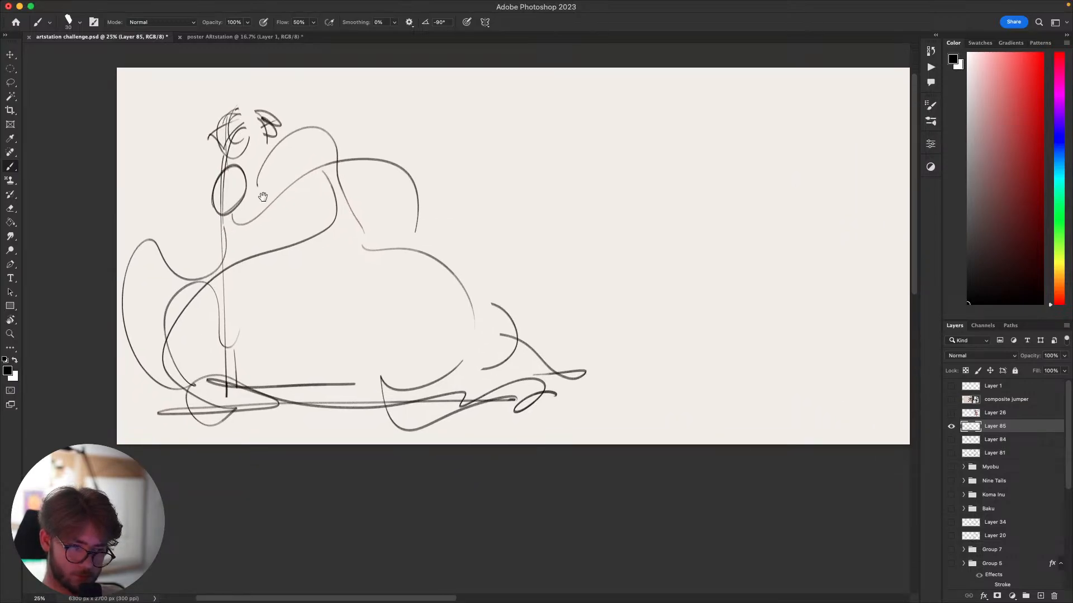
{"action": "key", "text": "super+z"}
{"action": "left_click_drag", "start_coordinate": [249, 110], "coordinate": [242, 117]}
Try out a small round opponent head in the empty right part of the canvas.
{"action": "mouse_move", "coordinate": [495, 330]}
{"action": "left_mouse_down"}
{"action": "mouse_move", "coordinate": [373, 358]}
{"action": "mouse_move", "coordinate": [302, 350]}
{"action": "left_mouse_up"}
{"action": "left_click_drag", "start_coordinate": [670, 427], "coordinate": [744, 423]}
{"action": "left_click_drag", "start_coordinate": [568, 288], "coordinate": [605, 283]}
{"action": "mouse_move", "coordinate": [669, 162]}
{"action": "left_mouse_down"}
{"action": "mouse_move", "coordinate": [718, 187]}
{"action": "mouse_move", "coordinate": [679, 191]}
{"action": "left_mouse_up"}
{"action": "key", "text": "super+z"}
{"action": "key", "text": "super+z"}
{"action": "left_click_drag", "start_coordinate": [717, 154], "coordinate": [721, 156]}
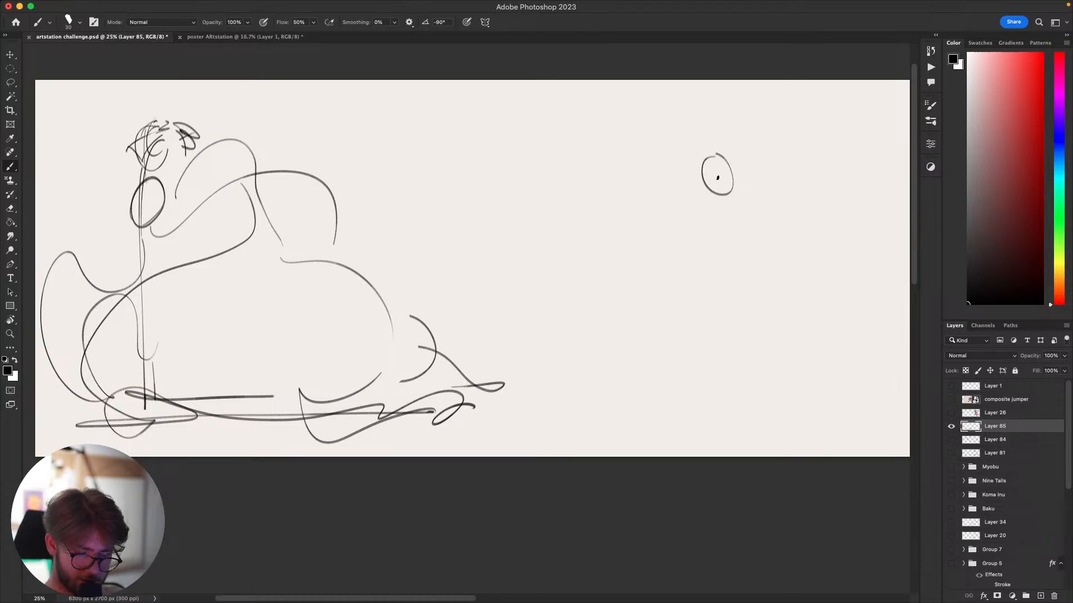
{"action": "key", "text": "super+z"}
{"action": "left_click_drag", "start_coordinate": [632, 147], "coordinate": [640, 144]}
{"action": "left_click_drag", "start_coordinate": [698, 235], "coordinate": [614, 267]}
{"action": "mouse_move", "coordinate": [641, 175]}
{"action": "left_mouse_down"}
{"action": "mouse_move", "coordinate": [636, 213]}
{"action": "mouse_move", "coordinate": [641, 184]}
{"action": "mouse_move", "coordinate": [630, 190]}
{"action": "left_mouse_up"}
{"action": "key", "text": "super+z"}
{"action": "key", "text": "super+z"}
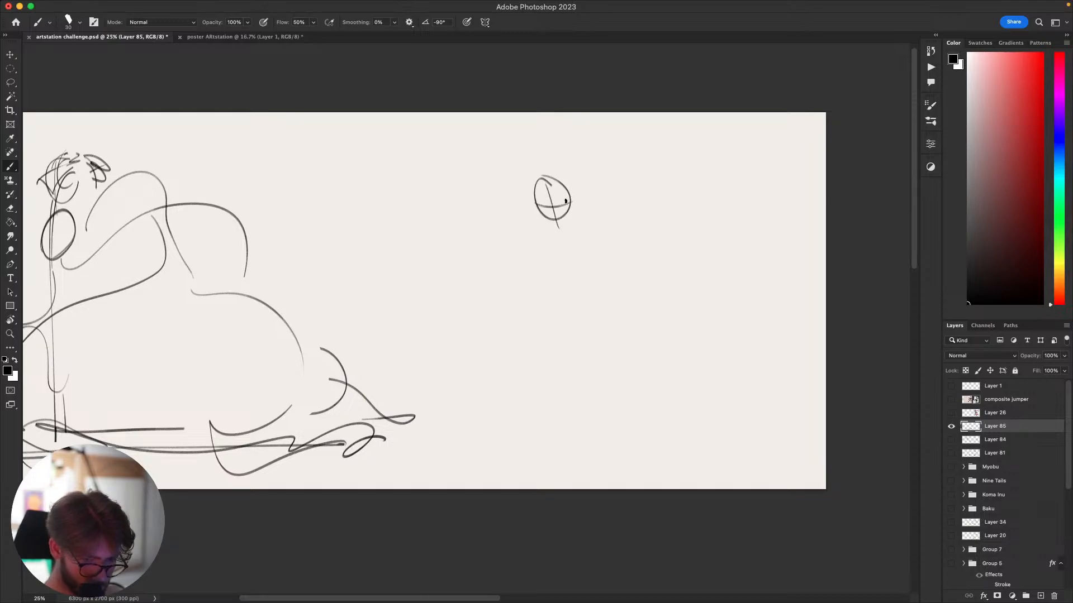
Try out curved facial guide lines inside the opponent's round head.
{"action": "key", "text": "super+z"}
{"action": "mouse_move", "coordinate": [543, 209]}
{"action": "left_mouse_down"}
{"action": "mouse_move", "coordinate": [567, 200]}
{"action": "mouse_move", "coordinate": [562, 223]}
{"action": "mouse_move", "coordinate": [566, 205]}
{"action": "left_mouse_up"}
{"action": "key", "text": "super+z"}
{"action": "key", "text": "super+z"}
{"action": "key", "text": "super+z"}
{"action": "key", "text": "super+z"}
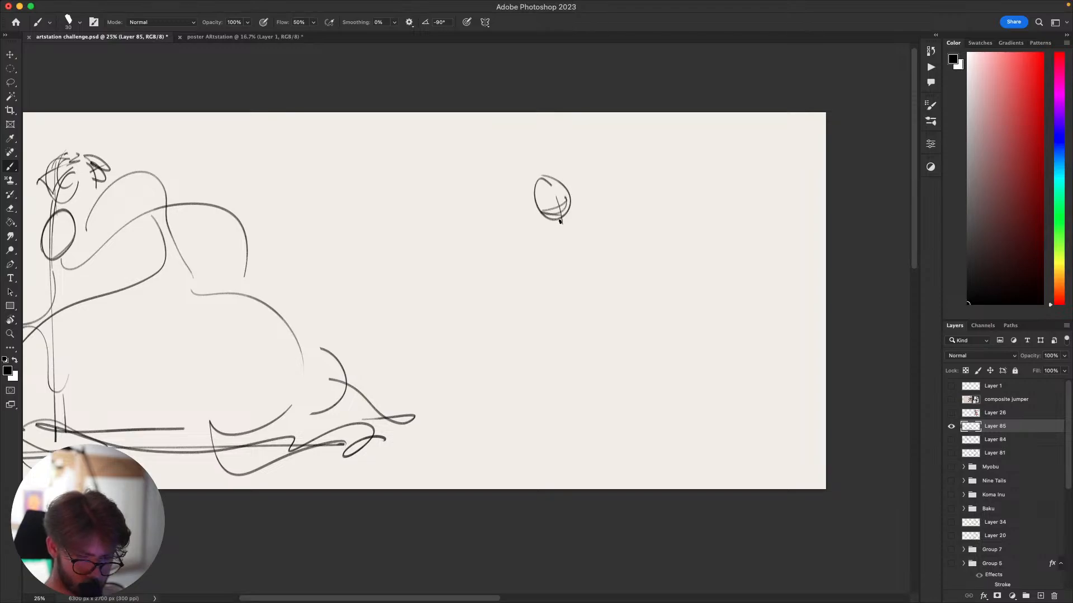
{"action": "scroll", "coordinate": [559, 319], "scroll_direction": "up", "scroll_amount": 2}
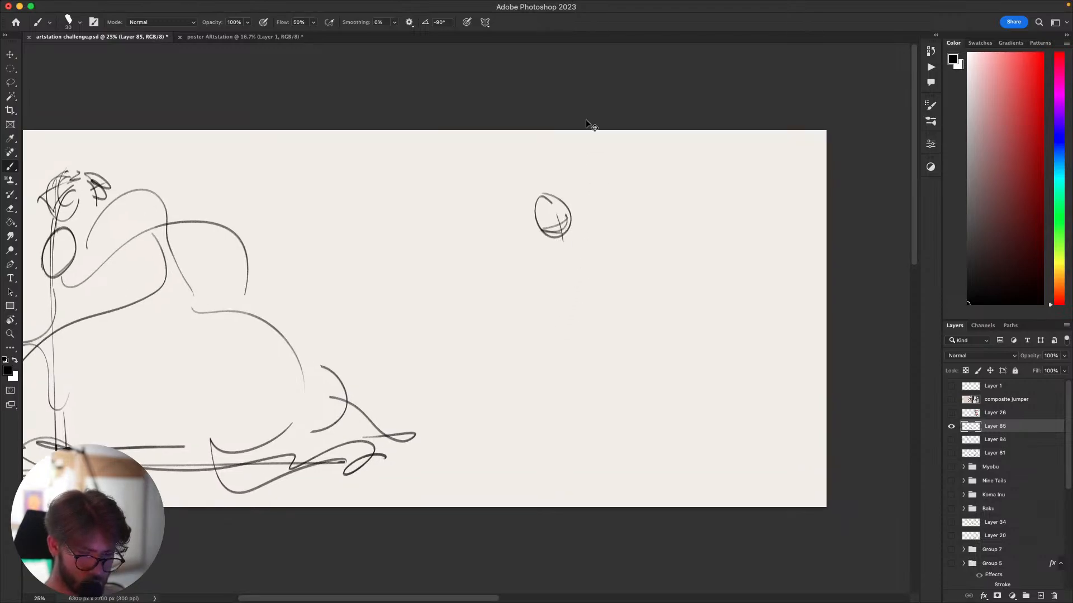
{"action": "key", "text": "super+z"}
{"action": "key", "text": "super+z"}
{"action": "key", "text": "super+z"}
Draw a small pointed oval head for the opponent with crossing vertical and horizontal face guides.
{"action": "mouse_move", "coordinate": [559, 199]}
{"action": "left_mouse_down"}
{"action": "mouse_move", "coordinate": [552, 204]}
{"action": "mouse_move", "coordinate": [573, 217]}
{"action": "left_mouse_up"}
{"action": "key", "text": "super+z"}
{"action": "key", "text": "super+z"}
{"action": "left_click_drag", "start_coordinate": [557, 206], "coordinate": [562, 239]}
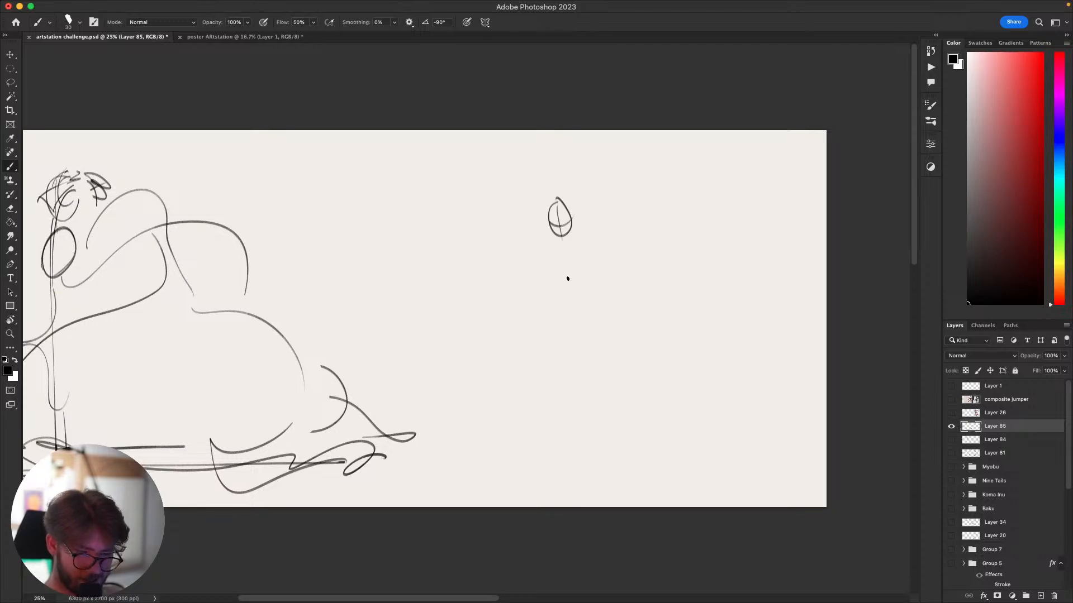
{"action": "left_click_drag", "start_coordinate": [555, 307], "coordinate": [554, 318]}
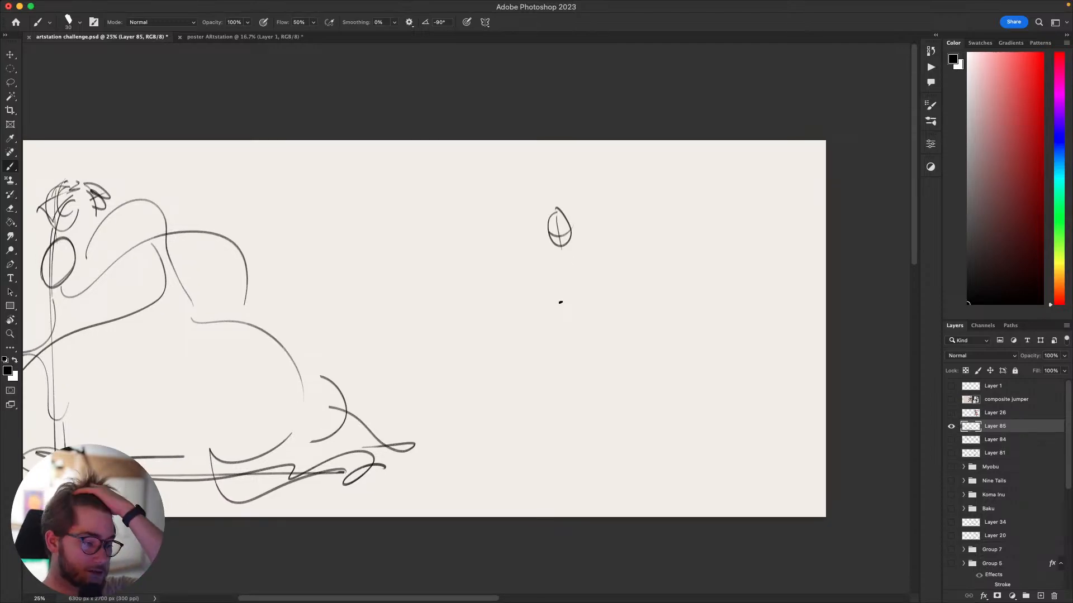
{"action": "mouse_move", "coordinate": [620, 426]}
{"action": "left_mouse_down"}
{"action": "mouse_move", "coordinate": [696, 379]}
{"action": "mouse_move", "coordinate": [688, 360]}
{"action": "left_mouse_up"}
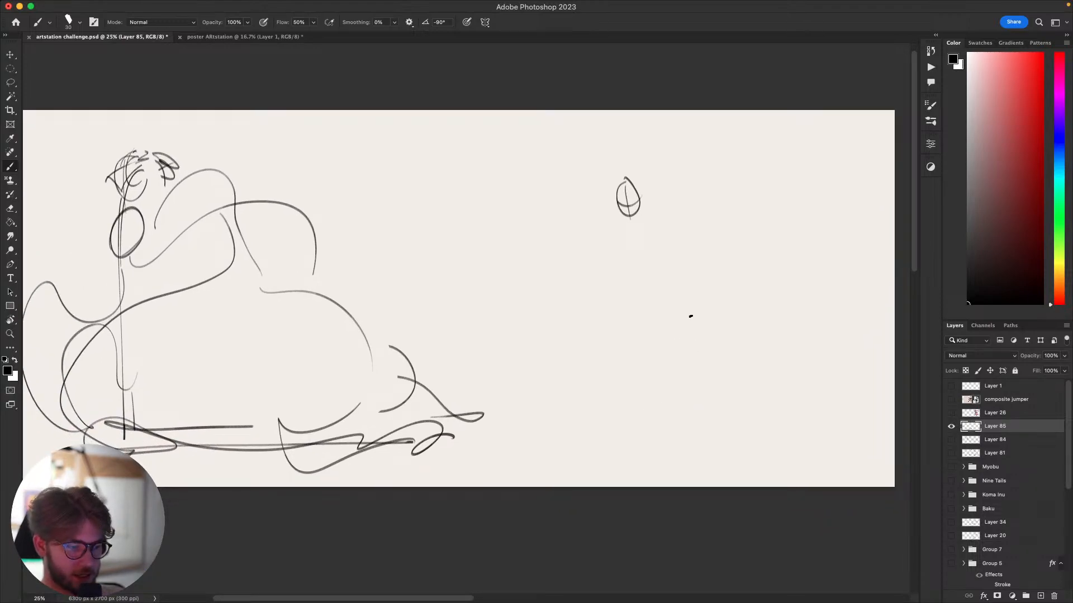
Draw a long sword for the left figure, with gripping fingers on the handle and the blade sloping toward the opponent.
{"action": "left_click_drag", "start_coordinate": [613, 400], "coordinate": [715, 413]}
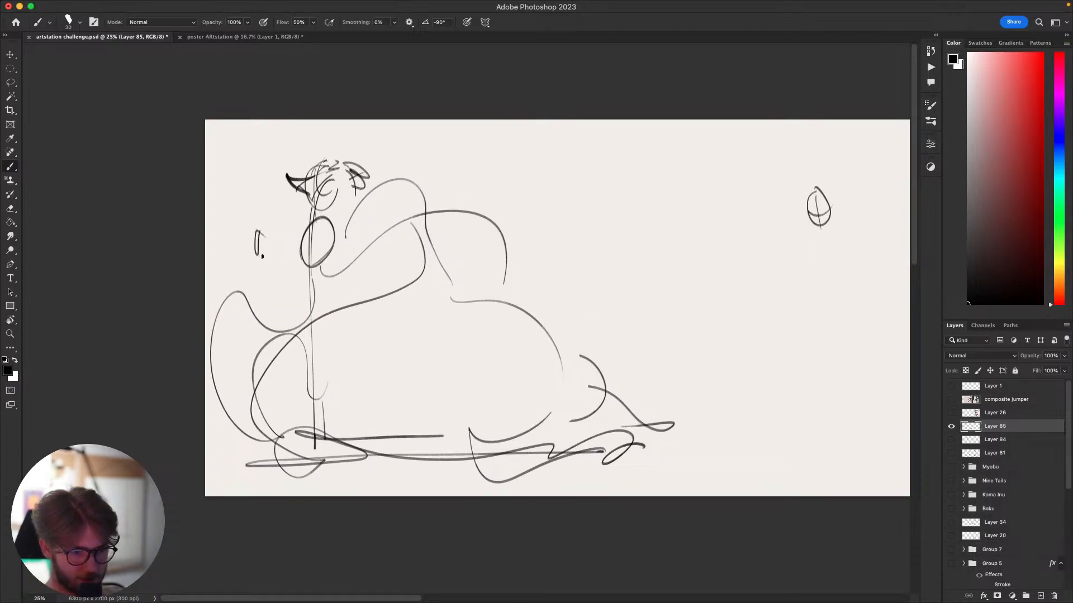
{"action": "left_click_drag", "start_coordinate": [260, 235], "coordinate": [270, 258]}
{"action": "left_click_drag", "start_coordinate": [238, 217], "coordinate": [288, 259]}
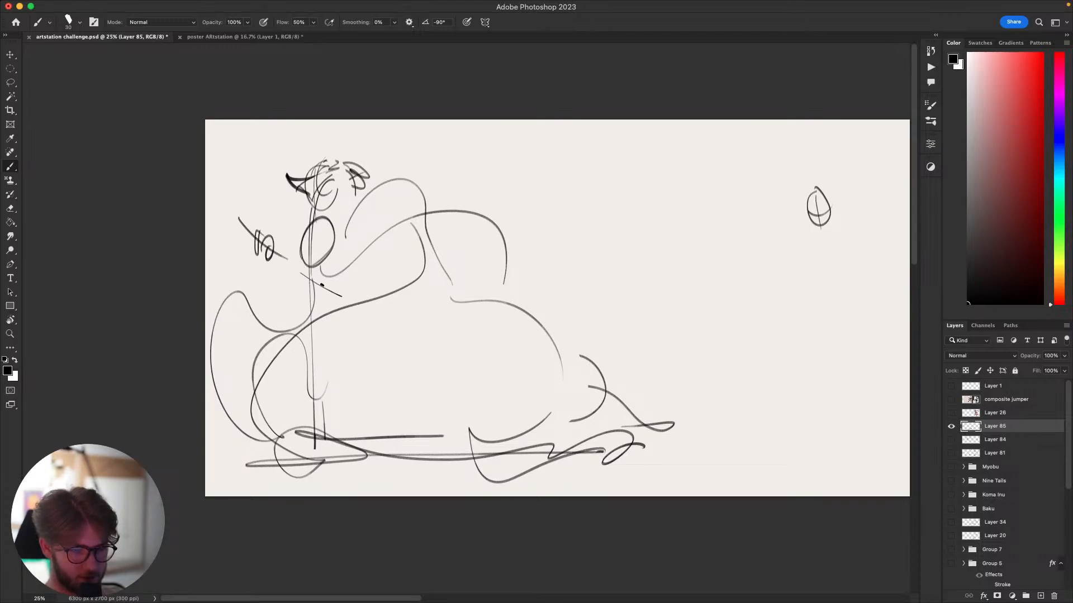
{"action": "left_click_drag", "start_coordinate": [338, 289], "coordinate": [677, 412]}
{"action": "key", "text": "super+z"}
{"action": "left_click_drag", "start_coordinate": [339, 292], "coordinate": [705, 426]}
{"action": "key", "text": "super+z"}
{"action": "mouse_move", "coordinate": [338, 288]}
{"action": "left_mouse_down"}
{"action": "mouse_move", "coordinate": [467, 343]}
{"action": "mouse_move", "coordinate": [698, 388]}
{"action": "mouse_move", "coordinate": [282, 272]}
{"action": "left_mouse_up"}
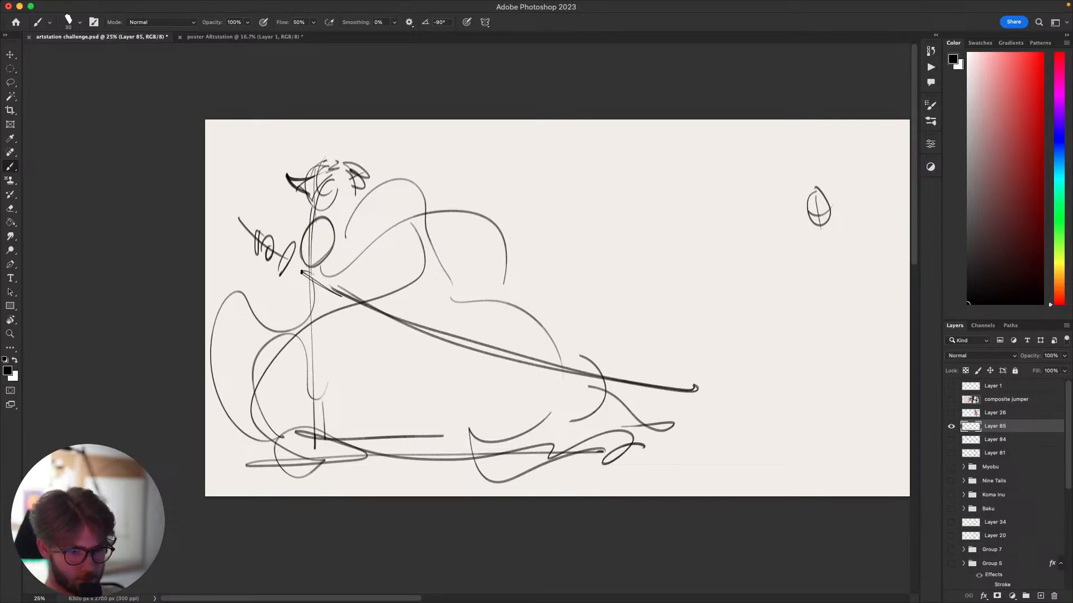
Add a small ear mark to the opponent's head and try a neck stroke beneath it.
{"action": "left_click_drag", "start_coordinate": [593, 289], "coordinate": [314, 285]}
{"action": "left_click_drag", "start_coordinate": [559, 167], "coordinate": [550, 209]}
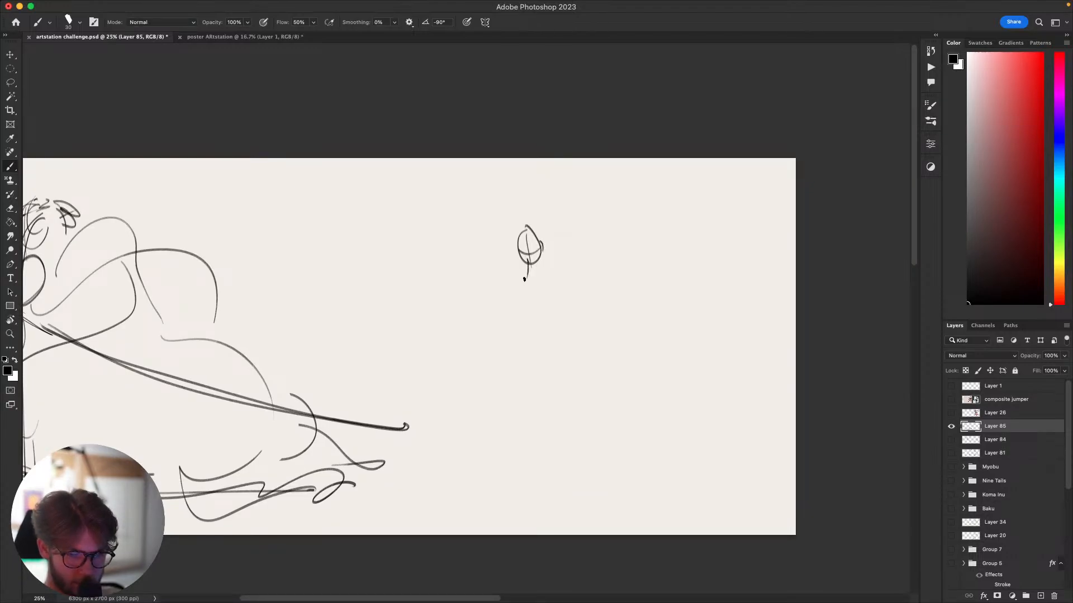
{"action": "key", "text": "ctrl+z"}
{"action": "mouse_move", "coordinate": [529, 258]}
{"action": "left_mouse_down"}
{"action": "mouse_move", "coordinate": [524, 296]}
{"action": "mouse_move", "coordinate": [558, 295]}
{"action": "mouse_move", "coordinate": [601, 231]}
{"action": "mouse_move", "coordinate": [570, 286]}
{"action": "mouse_move", "coordinate": [536, 286]}
{"action": "left_mouse_up"}
{"action": "key", "text": "super+z"}
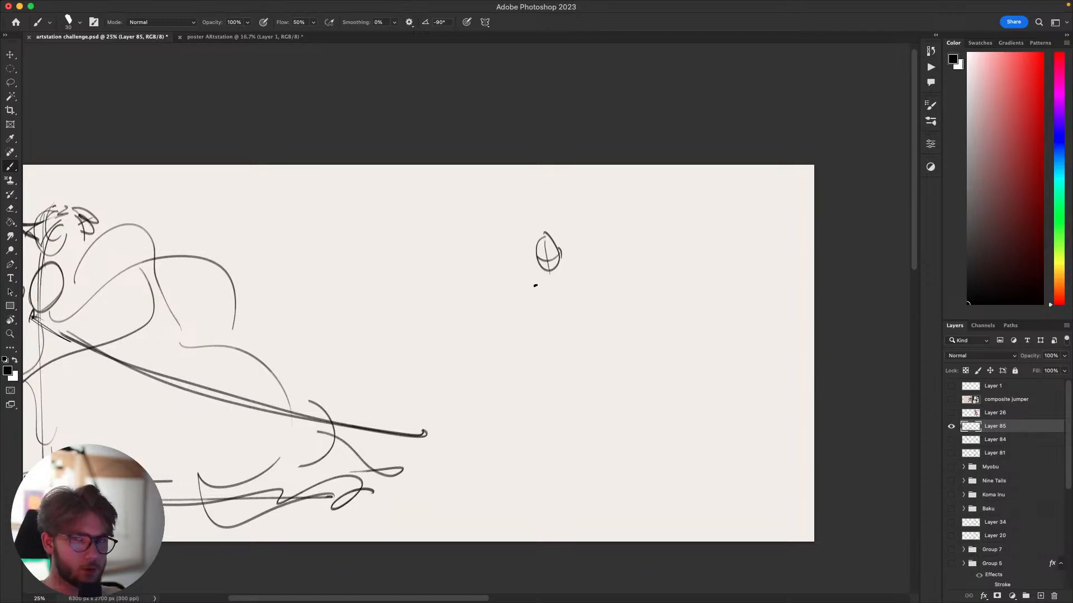
{"action": "key", "text": "super+Tab"}
{"action": "key", "text": "super+Tab"}
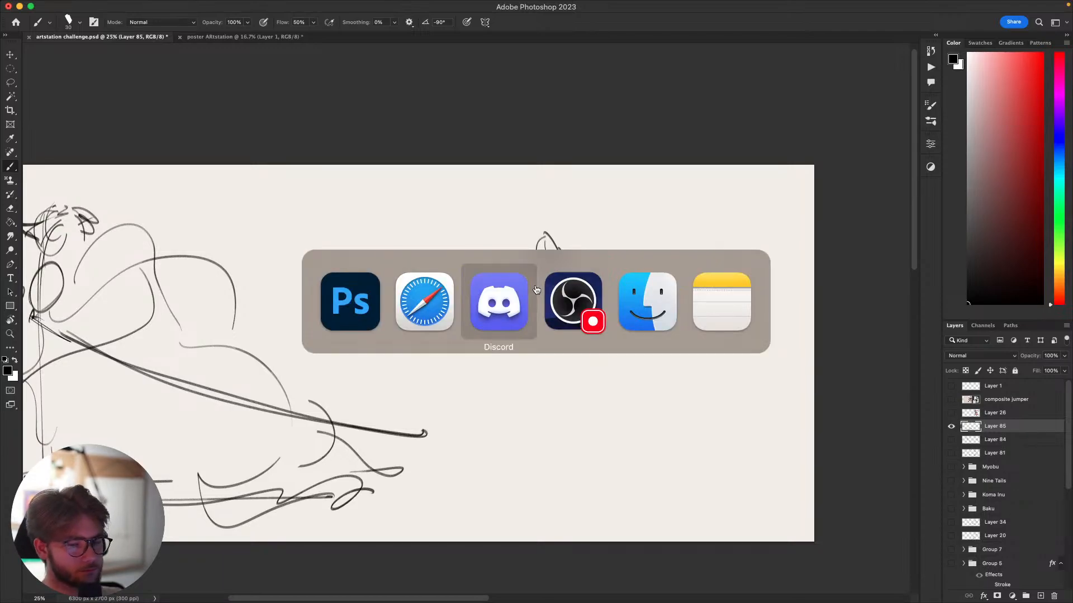
{"action": "left_click", "coordinate": [786, 414]}
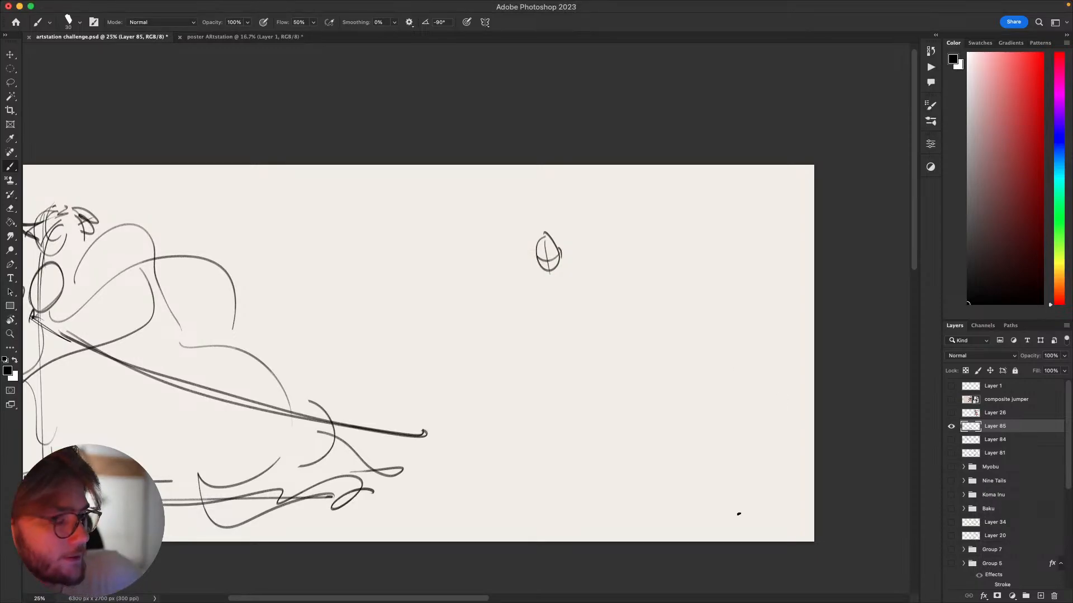
Cut away the tangled ground and lower tail strokes at the left figure's base.
{"action": "key", "text": "ctrl+minus"}
{"action": "key", "text": "ctrl+minus"}
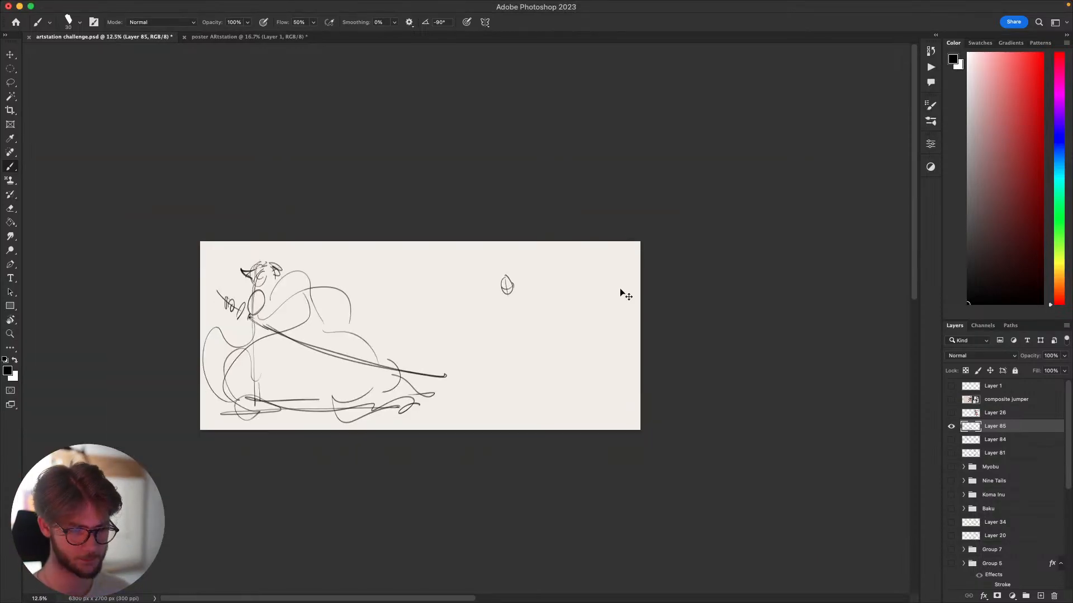
{"action": "key", "text": "ctrl+plus"}
{"action": "key", "text": "ctrl+minus"}
{"action": "key", "text": "ctrl+plus"}
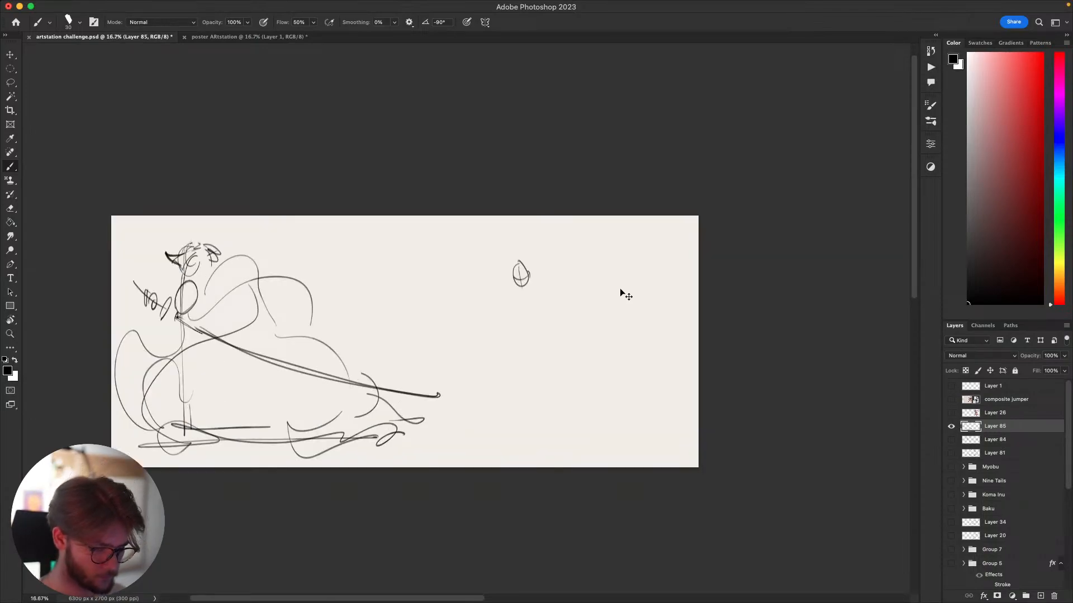
{"action": "left_click_drag", "start_coordinate": [562, 308], "coordinate": [734, 290]}
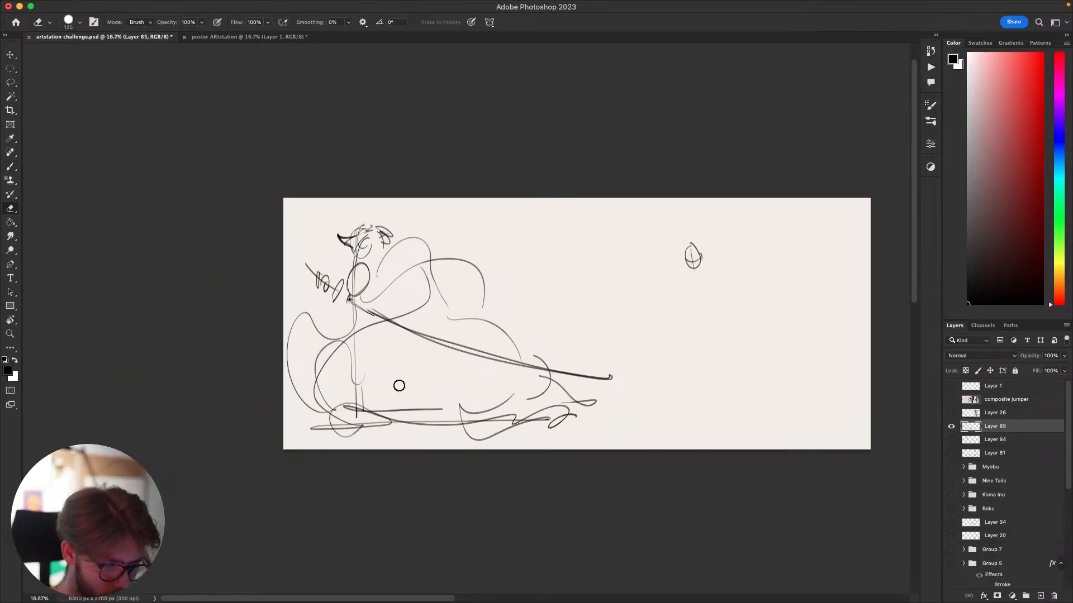
{"action": "key", "text": "l"}
{"action": "mouse_move", "coordinate": [331, 409]}
{"action": "left_mouse_down"}
{"action": "mouse_move", "coordinate": [423, 470]}
{"action": "mouse_move", "coordinate": [581, 405]}
{"action": "mouse_move", "coordinate": [352, 427]}
{"action": "mouse_move", "coordinate": [351, 444]}
{"action": "mouse_move", "coordinate": [307, 445]}
{"action": "mouse_move", "coordinate": [539, 444]}
{"action": "left_mouse_up"}
{"action": "key", "text": "super+x"}
Extend the left figure's leg down to a foot and draw a straight ground line across the canvas.
{"action": "key", "text": "b"}
{"action": "key", "text": "super+z"}
{"action": "key", "text": "super+z"}
{"action": "mouse_move", "coordinate": [352, 437]}
{"action": "left_mouse_down"}
{"action": "mouse_move", "coordinate": [296, 441]}
{"action": "mouse_move", "coordinate": [805, 442]}
{"action": "left_mouse_up"}
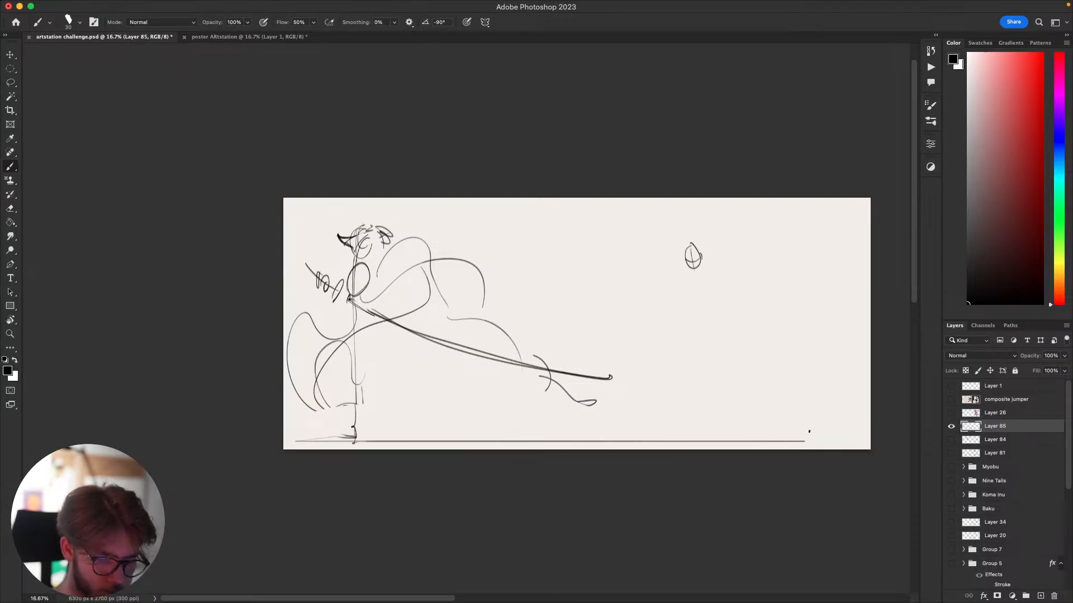
Enlarge the opponent's head to about 126% and move it slightly lower and closer to the left figure.
{"action": "mouse_move", "coordinate": [672, 433]}
{"action": "left_mouse_down"}
{"action": "mouse_move", "coordinate": [618, 462]}
{"action": "mouse_move", "coordinate": [535, 451]}
{"action": "left_mouse_up"}
{"action": "key", "text": "l"}
{"action": "mouse_move", "coordinate": [603, 288]}
{"action": "left_mouse_down"}
{"action": "mouse_move", "coordinate": [512, 286]}
{"action": "mouse_move", "coordinate": [565, 220]}
{"action": "left_mouse_up"}
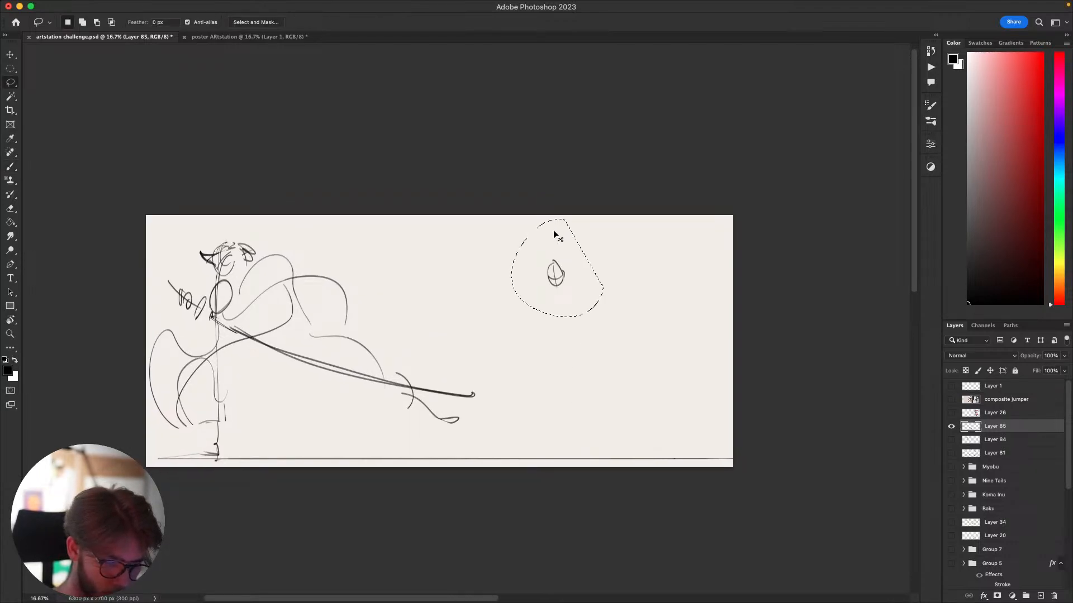
{"action": "key", "text": "super+t"}
{"action": "left_click_drag", "start_coordinate": [557, 338], "coordinate": [558, 345]}
{"action": "left_click_drag", "start_coordinate": [569, 315], "coordinate": [544, 322]}
{"action": "left_click_drag", "start_coordinate": [589, 287], "coordinate": [610, 277]}
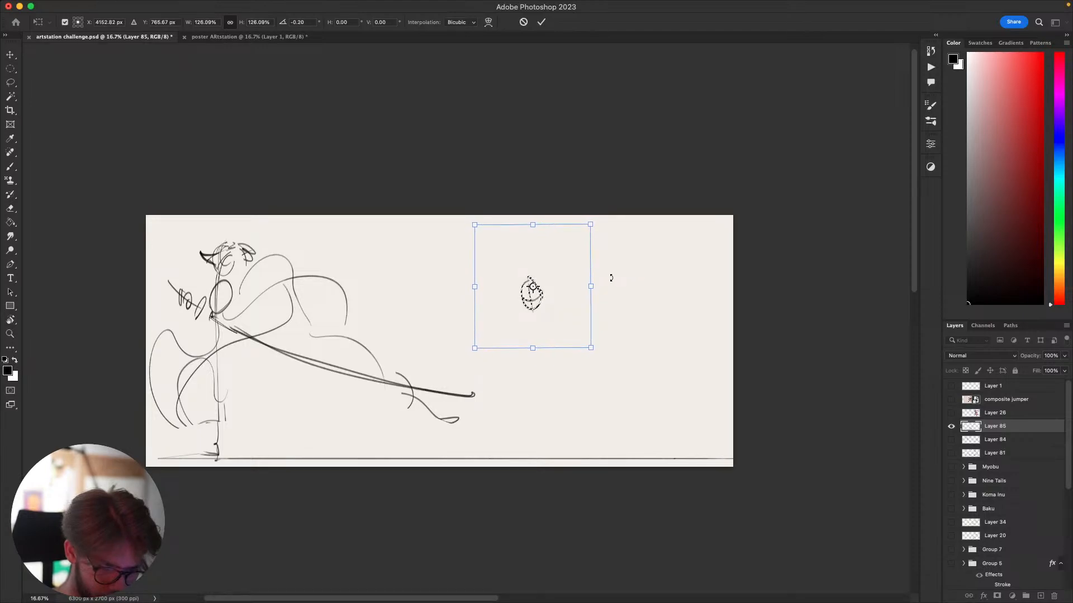
{"action": "left_click_drag", "start_coordinate": [562, 361], "coordinate": [537, 366]}
{"action": "key", "text": "Return"}
Rough spiky strokes and curved shoulder shapes on both sides of the opponent's head.
{"action": "key", "text": "b"}
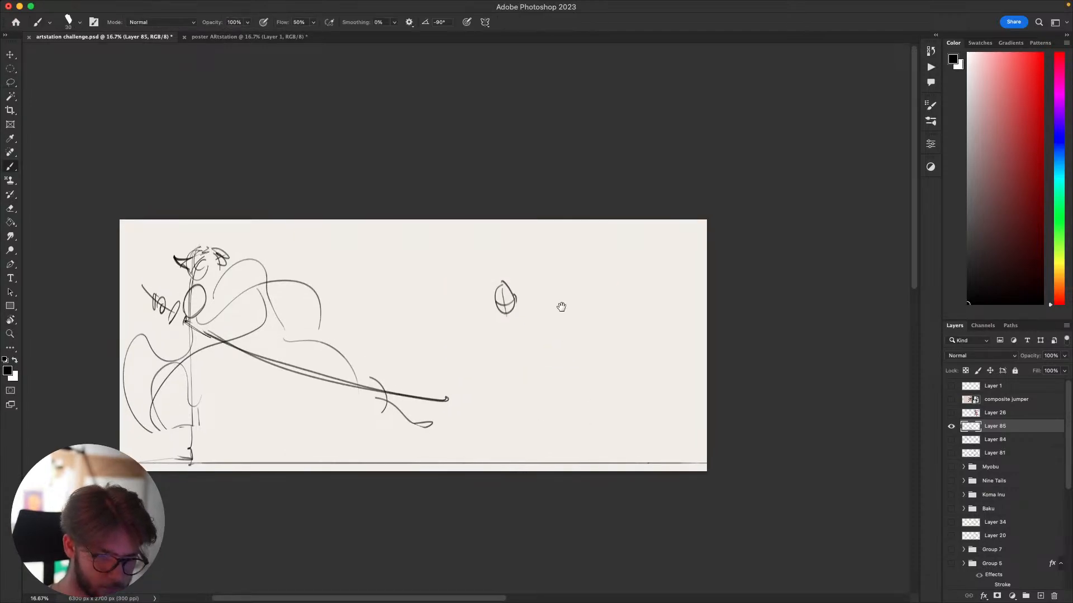
{"action": "left_click_drag", "start_coordinate": [583, 264], "coordinate": [591, 237]}
{"action": "left_click_drag", "start_coordinate": [591, 359], "coordinate": [615, 266]}
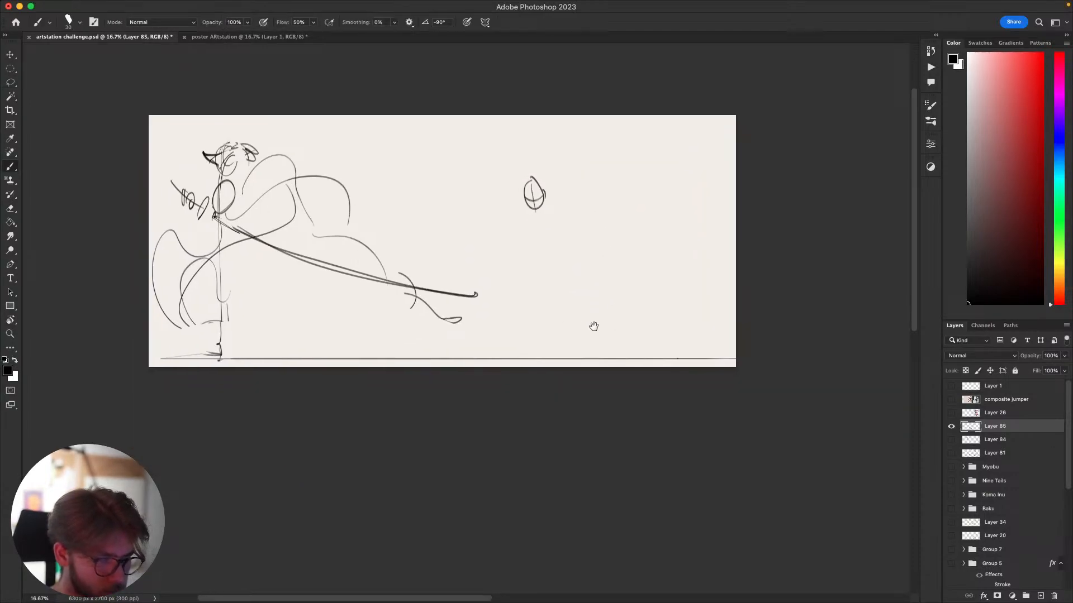
{"action": "left_click_drag", "start_coordinate": [527, 380], "coordinate": [490, 392]}
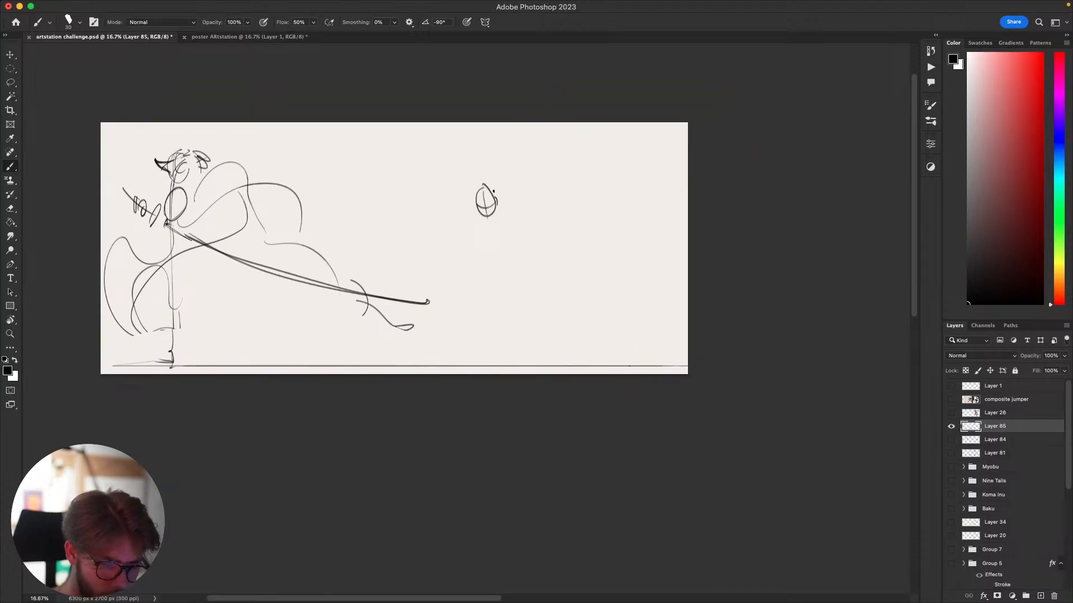
{"action": "mouse_move", "coordinate": [498, 192]}
{"action": "left_mouse_down"}
{"action": "mouse_move", "coordinate": [515, 187]}
{"action": "mouse_move", "coordinate": [518, 199]}
{"action": "left_mouse_up"}
{"action": "key", "text": "super+z"}
{"action": "mouse_move", "coordinate": [509, 200]}
{"action": "left_mouse_down"}
{"action": "mouse_move", "coordinate": [454, 199]}
{"action": "mouse_move", "coordinate": [520, 225]}
{"action": "mouse_move", "coordinate": [457, 219]}
{"action": "mouse_move", "coordinate": [464, 214]}
{"action": "mouse_move", "coordinate": [462, 228]}
{"action": "mouse_move", "coordinate": [475, 219]}
{"action": "mouse_move", "coordinate": [490, 246]}
{"action": "left_mouse_up"}
{"action": "key", "text": "super+z"}
{"action": "mouse_move", "coordinate": [512, 222]}
{"action": "left_mouse_down"}
{"action": "mouse_move", "coordinate": [488, 246]}
{"action": "mouse_move", "coordinate": [509, 214]}
{"action": "mouse_move", "coordinate": [497, 252]}
{"action": "left_mouse_up"}
{"action": "key", "text": "super+z"}
{"action": "key", "text": "super+z"}
{"action": "key", "text": "super+z"}
{"action": "key", "text": "super+z"}
{"action": "key", "text": "super+z"}
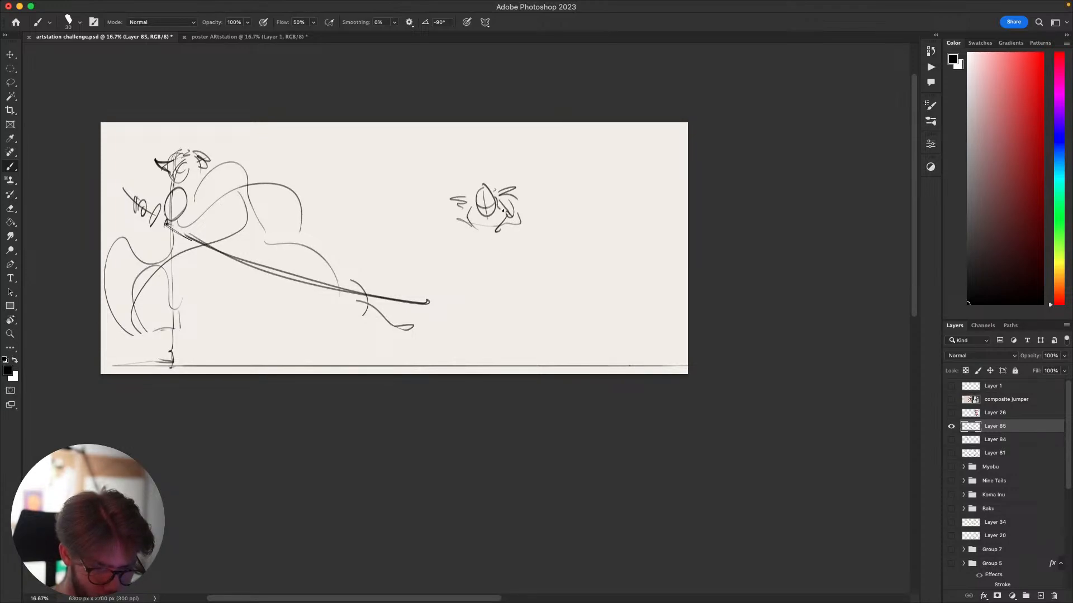
Strengthen the opponent's arm stroke and sketch a small oval below the shoulders.
{"action": "mouse_move", "coordinate": [504, 210]}
{"action": "left_mouse_down"}
{"action": "mouse_move", "coordinate": [493, 238]}
{"action": "mouse_move", "coordinate": [482, 228]}
{"action": "mouse_move", "coordinate": [479, 238]}
{"action": "left_mouse_up"}
{"action": "left_click_drag", "start_coordinate": [488, 239], "coordinate": [491, 261]}
{"action": "key", "text": "super+z"}
{"action": "scroll", "coordinate": [466, 280], "scroll_direction": "up", "scroll_amount": 1}
{"action": "scroll", "coordinate": [739, 342], "scroll_direction": "left", "scroll_amount": 2}
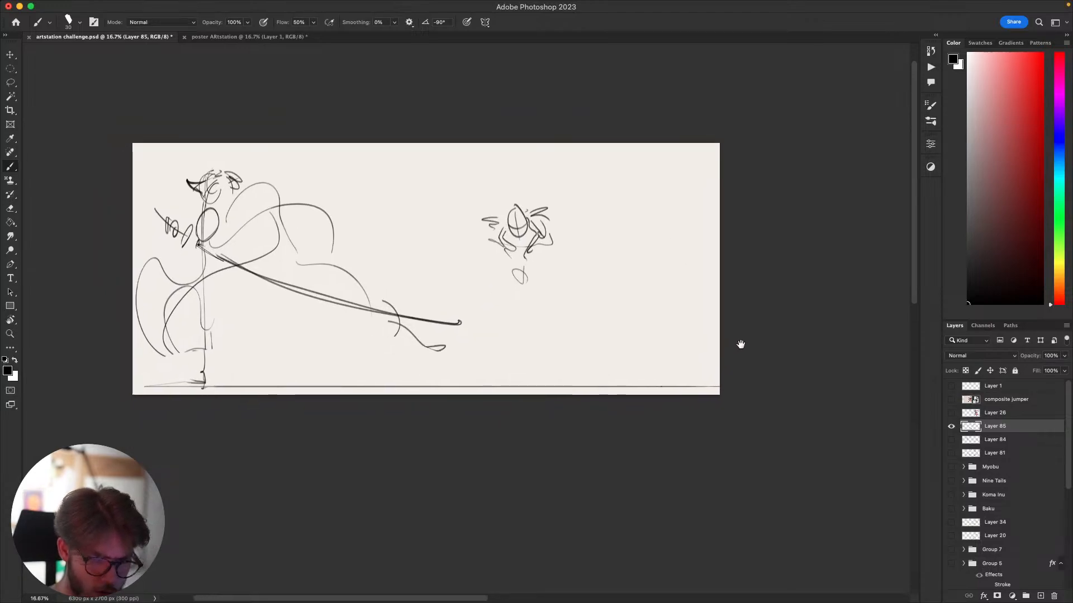
{"action": "scroll", "coordinate": [726, 234], "scroll_direction": "down", "scroll_amount": 5}
{"action": "scroll", "coordinate": [726, 234], "scroll_direction": "left", "scroll_amount": 4}
{"action": "mouse_move", "coordinate": [834, 231]}
{"action": "left_mouse_down"}
{"action": "mouse_move", "coordinate": [673, 287]}
{"action": "mouse_move", "coordinate": [642, 427]}
{"action": "mouse_move", "coordinate": [754, 343]}
{"action": "mouse_move", "coordinate": [738, 333]}
{"action": "mouse_move", "coordinate": [685, 380]}
{"action": "left_mouse_up"}
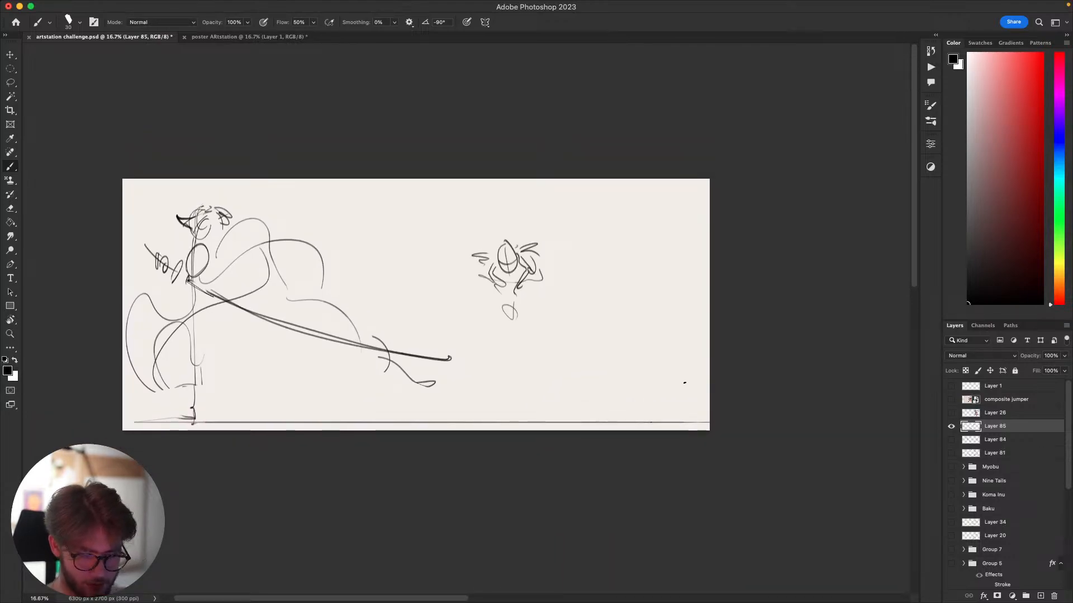
{"action": "mouse_move", "coordinate": [684, 383]}
{"action": "left_mouse_down"}
{"action": "mouse_move", "coordinate": [714, 264]}
{"action": "mouse_move", "coordinate": [661, 300]}
{"action": "mouse_move", "coordinate": [695, 329]}
{"action": "left_mouse_up"}
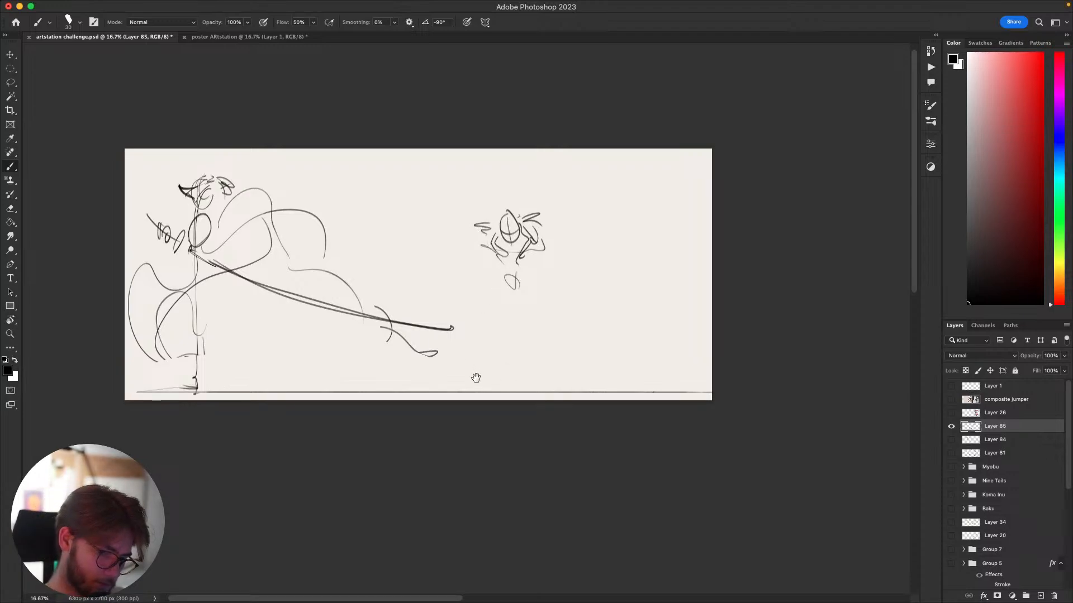
{"action": "left_click_drag", "start_coordinate": [475, 378], "coordinate": [453, 404]}
{"action": "mouse_move", "coordinate": [555, 324]}
{"action": "left_mouse_down"}
{"action": "mouse_move", "coordinate": [669, 304]}
{"action": "mouse_move", "coordinate": [676, 285]}
{"action": "left_mouse_up"}
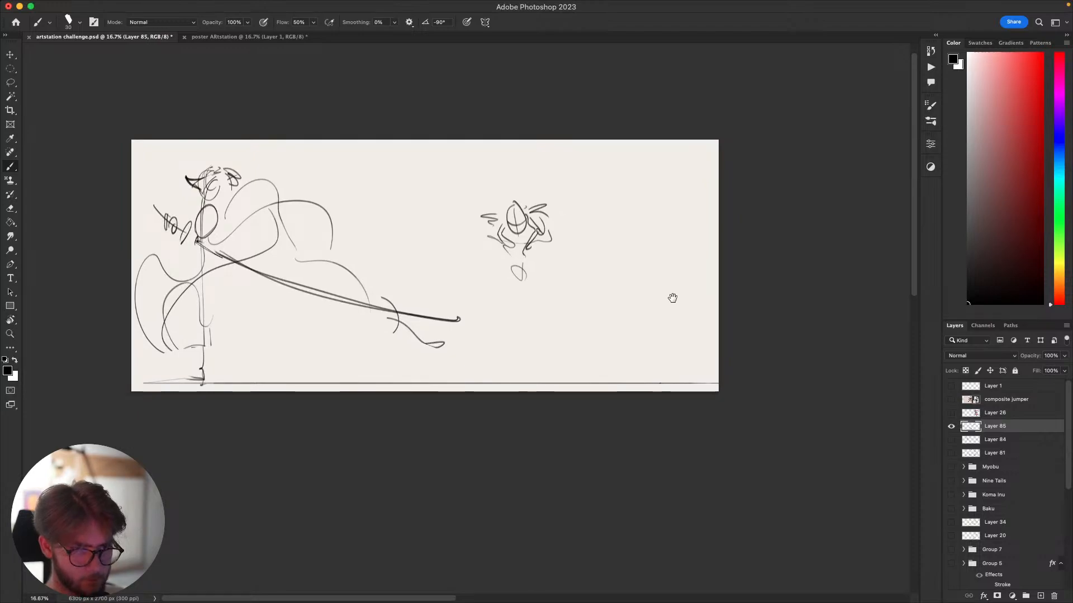
{"action": "left_click_drag", "start_coordinate": [671, 301], "coordinate": [652, 277]}
{"action": "left_click_drag", "start_coordinate": [608, 237], "coordinate": [628, 223]}
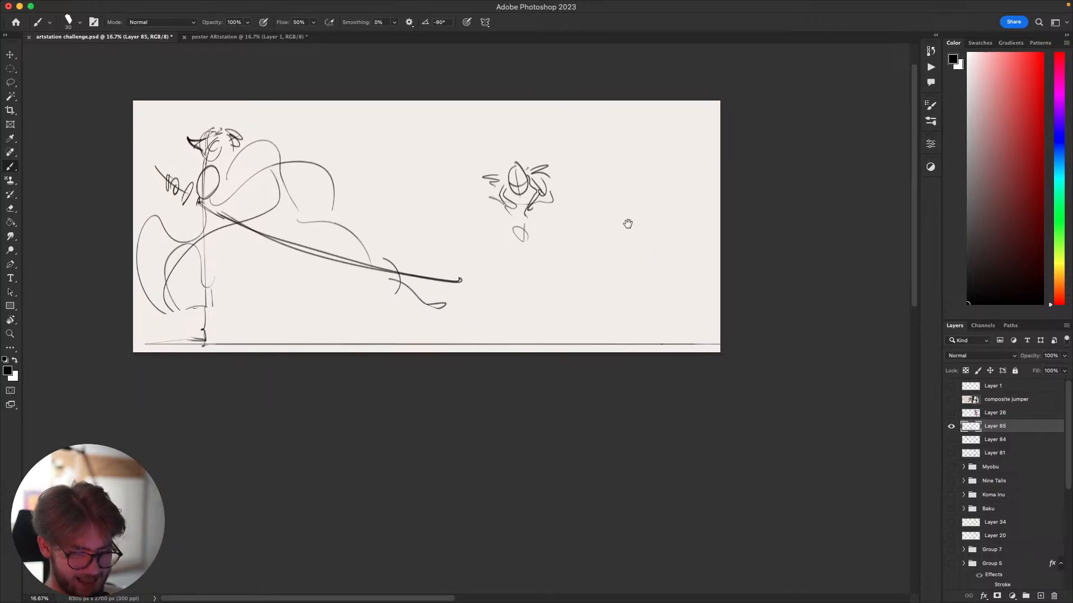
{"action": "mouse_move", "coordinate": [632, 306]}
{"action": "left_mouse_down"}
{"action": "mouse_move", "coordinate": [637, 352]}
{"action": "mouse_move", "coordinate": [661, 367]}
{"action": "mouse_move", "coordinate": [658, 312]}
{"action": "mouse_move", "coordinate": [661, 342]}
{"action": "left_mouse_up"}
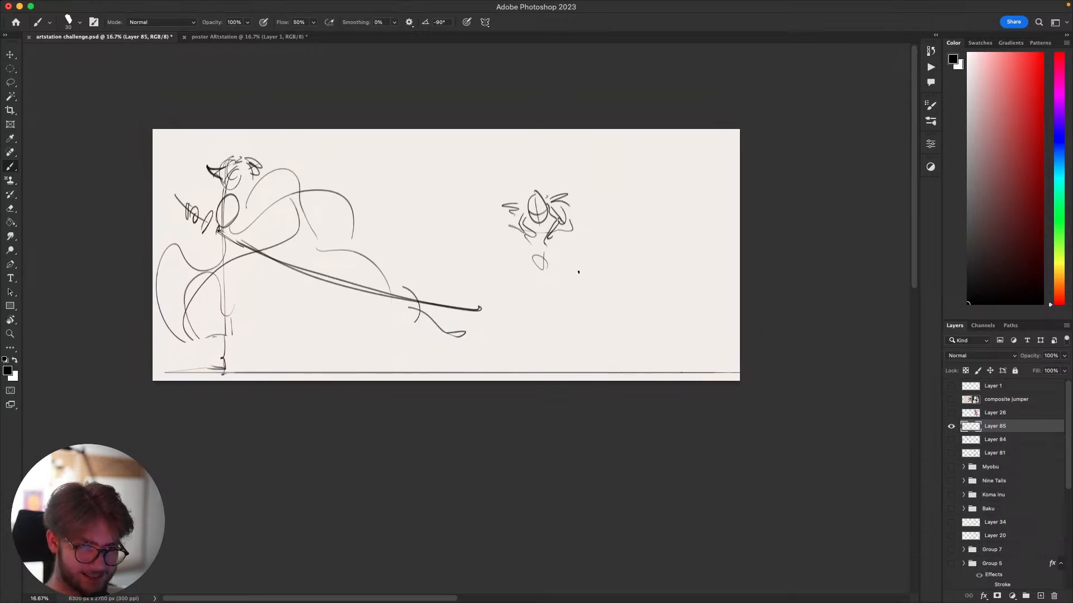
Sketch a narrow oval guard with a short diagonal handle and round end beside the opponent's lower arm.
{"action": "mouse_move", "coordinate": [597, 286]}
{"action": "left_mouse_down"}
{"action": "mouse_move", "coordinate": [593, 303]}
{"action": "mouse_move", "coordinate": [567, 292]}
{"action": "mouse_move", "coordinate": [570, 301]}
{"action": "mouse_move", "coordinate": [573, 271]}
{"action": "left_mouse_up"}
{"action": "key", "text": "super+z"}
{"action": "key", "text": "super+z"}
{"action": "key", "text": "super+z"}
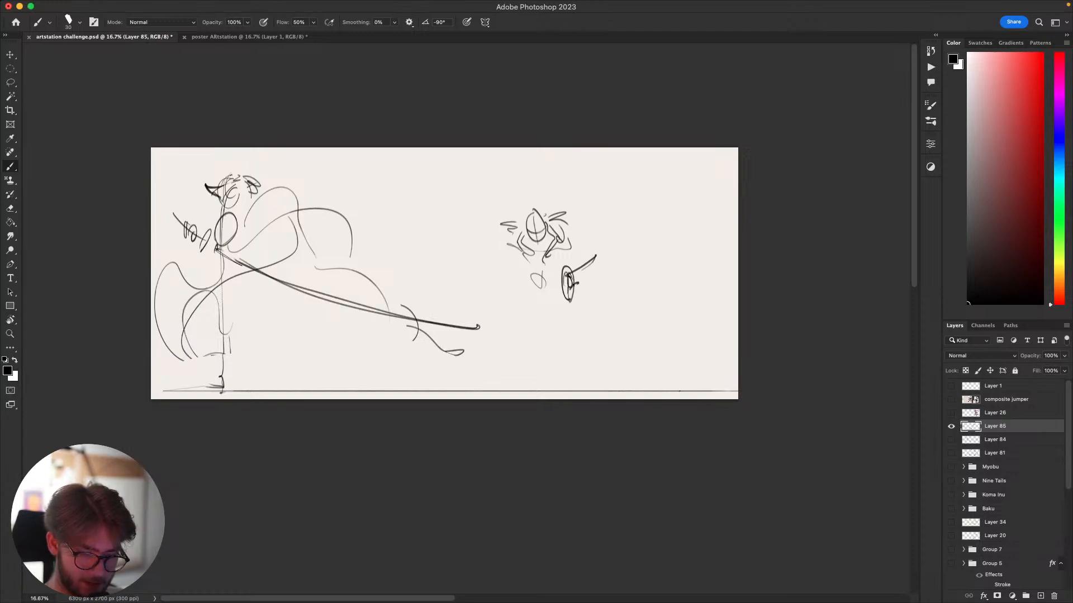
{"action": "key", "text": "super+z"}
{"action": "key", "text": "super+z"}
{"action": "key", "text": "super+z"}
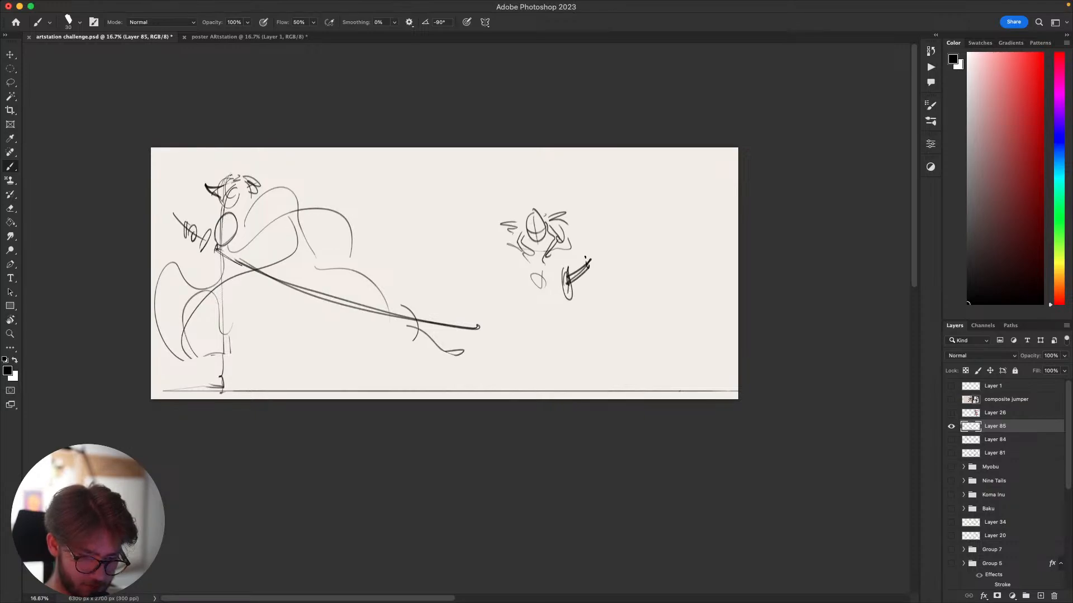
{"action": "left_click_drag", "start_coordinate": [586, 259], "coordinate": [590, 260]}
{"action": "left_click_drag", "start_coordinate": [536, 280], "coordinate": [548, 289]}
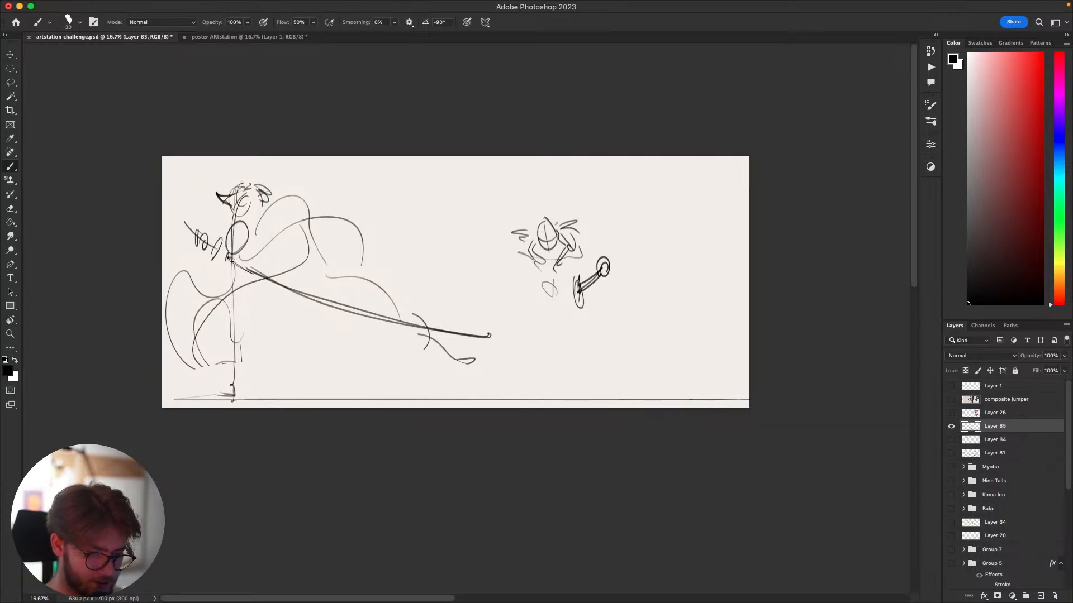
Darken the base of the left figure's sword and lengthen its hilt to a rounded end.
{"action": "key", "text": "super+z"}
{"action": "left_click_drag", "start_coordinate": [232, 259], "coordinate": [351, 304]}
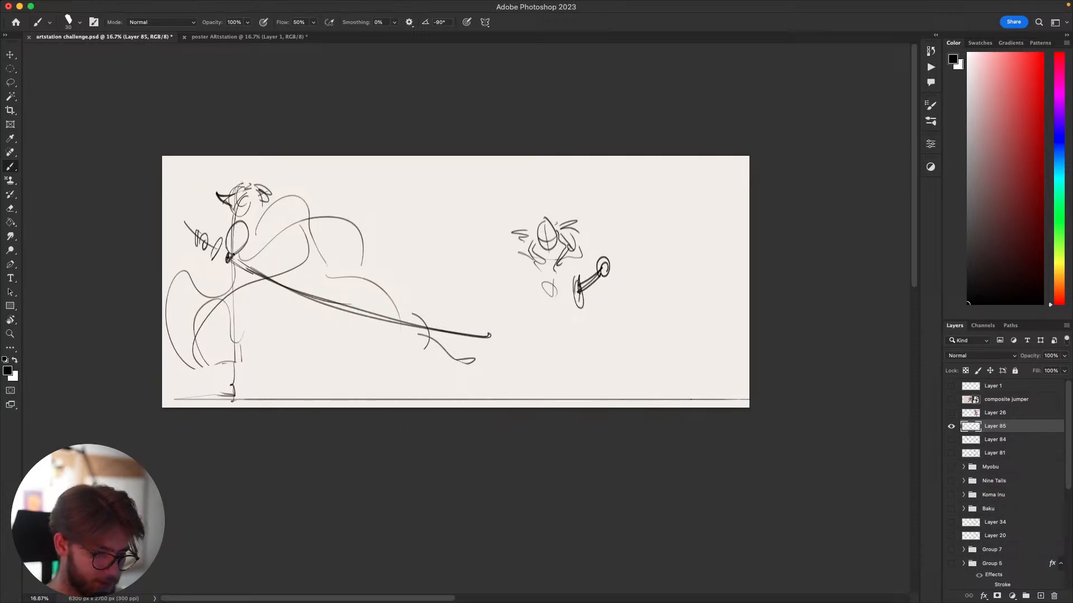
{"action": "left_click_drag", "start_coordinate": [172, 199], "coordinate": [193, 236]}
Draw two pointed horns and a few side strokes on top of the left figure's head.
{"action": "scroll", "coordinate": [289, 272], "scroll_direction": "left", "scroll_amount": 2}
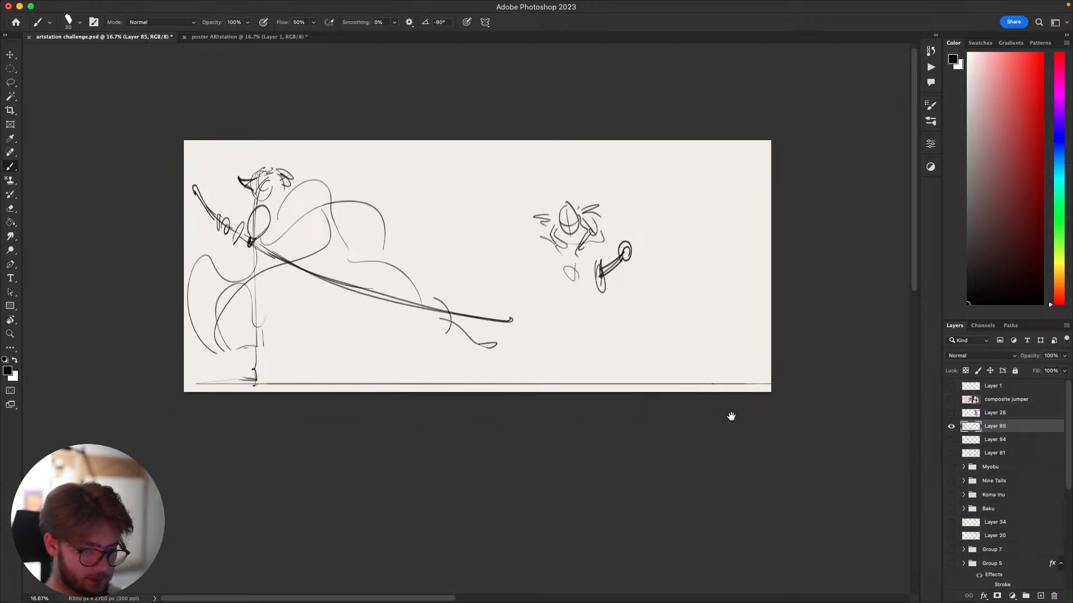
{"action": "scroll", "coordinate": [731, 414], "scroll_direction": "left", "scroll_amount": 5}
{"action": "scroll", "coordinate": [719, 432], "scroll_direction": "left", "scroll_amount": 3}
{"action": "scroll", "coordinate": [720, 432], "scroll_direction": "up", "scroll_amount": 1}
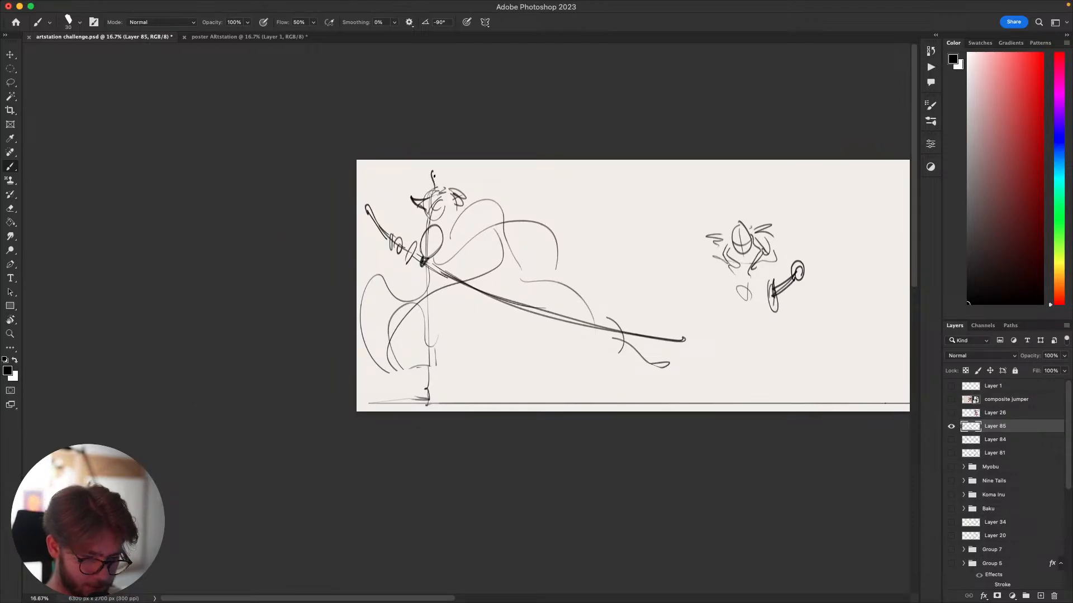
{"action": "key", "text": "super+z"}
{"action": "key", "text": "super+z"}
{"action": "mouse_move", "coordinate": [424, 178]}
{"action": "left_mouse_down"}
{"action": "mouse_move", "coordinate": [429, 193]}
{"action": "mouse_move", "coordinate": [437, 182]}
{"action": "mouse_move", "coordinate": [463, 203]}
{"action": "mouse_move", "coordinate": [471, 189]}
{"action": "left_mouse_up"}
{"action": "key", "text": "super+z"}
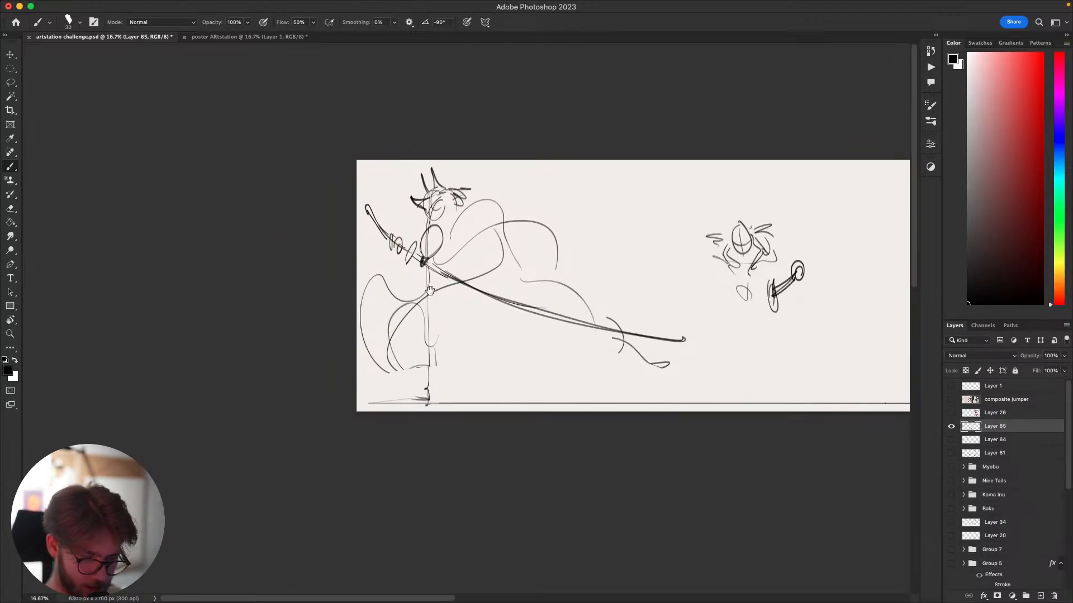
{"action": "scroll", "coordinate": [611, 222], "scroll_direction": "right", "scroll_amount": 3}
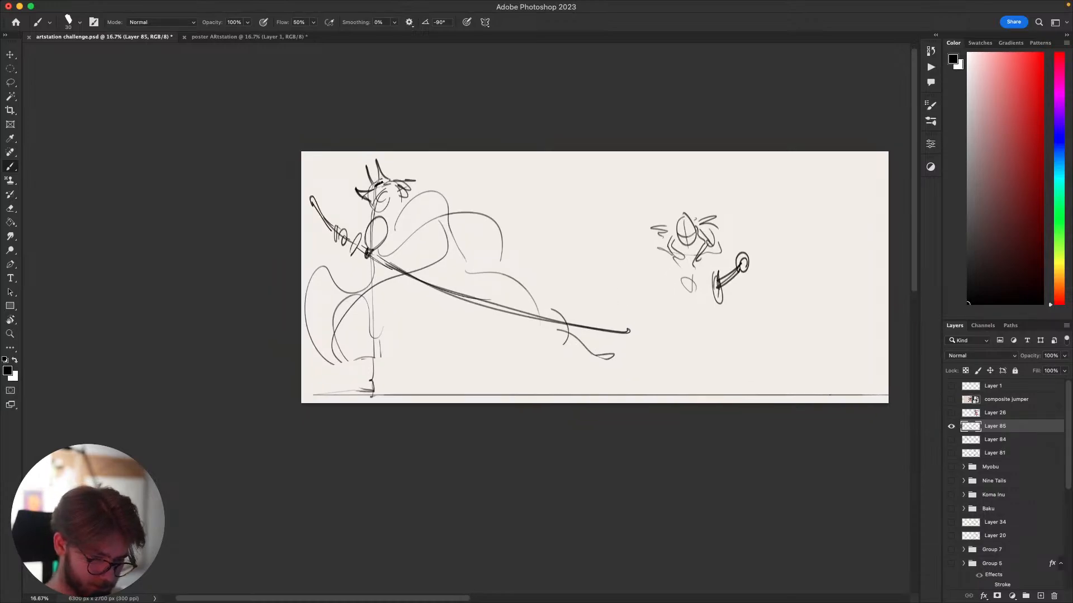
{"action": "key", "text": "super+z"}
Shift the whole Layer 85 sketch slightly to the right within the canvas.
{"action": "mouse_move", "coordinate": [380, 184]}
{"action": "left_mouse_down"}
{"action": "mouse_move", "coordinate": [385, 199]}
{"action": "mouse_move", "coordinate": [321, 124]}
{"action": "left_mouse_up"}
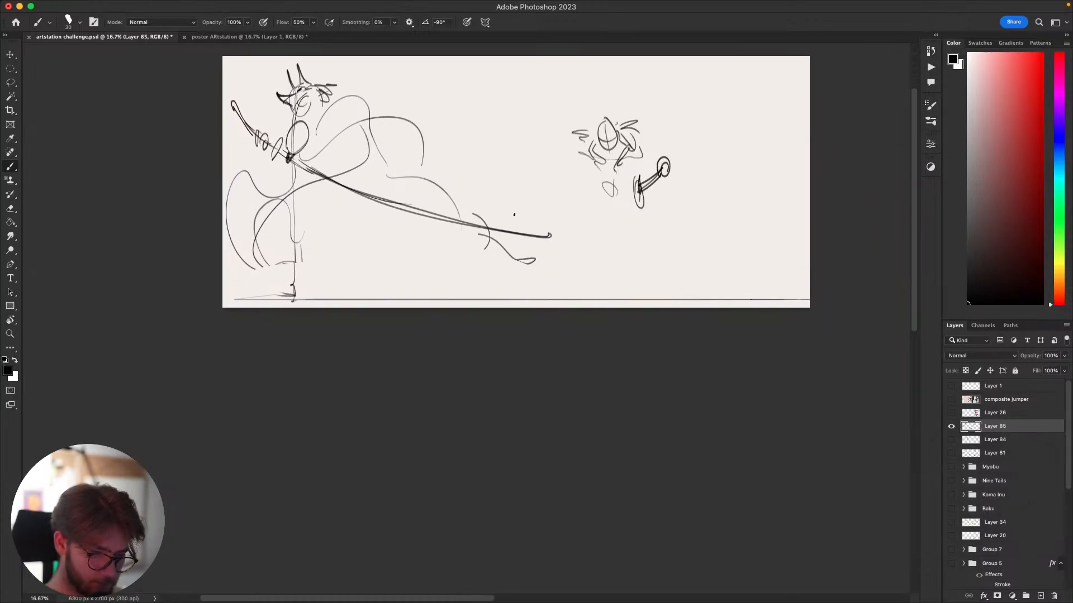
{"action": "key", "text": "v"}
{"action": "mouse_move", "coordinate": [582, 257]}
{"action": "left_mouse_down"}
{"action": "mouse_move", "coordinate": [609, 250]}
{"action": "mouse_move", "coordinate": [569, 289]}
{"action": "mouse_move", "coordinate": [534, 269]}
{"action": "left_mouse_up"}
{"action": "key", "text": "b"}
Sketch curved side and waist folds on the left figure where the sword meets the body.
{"action": "left_click_drag", "start_coordinate": [288, 186], "coordinate": [328, 260]}
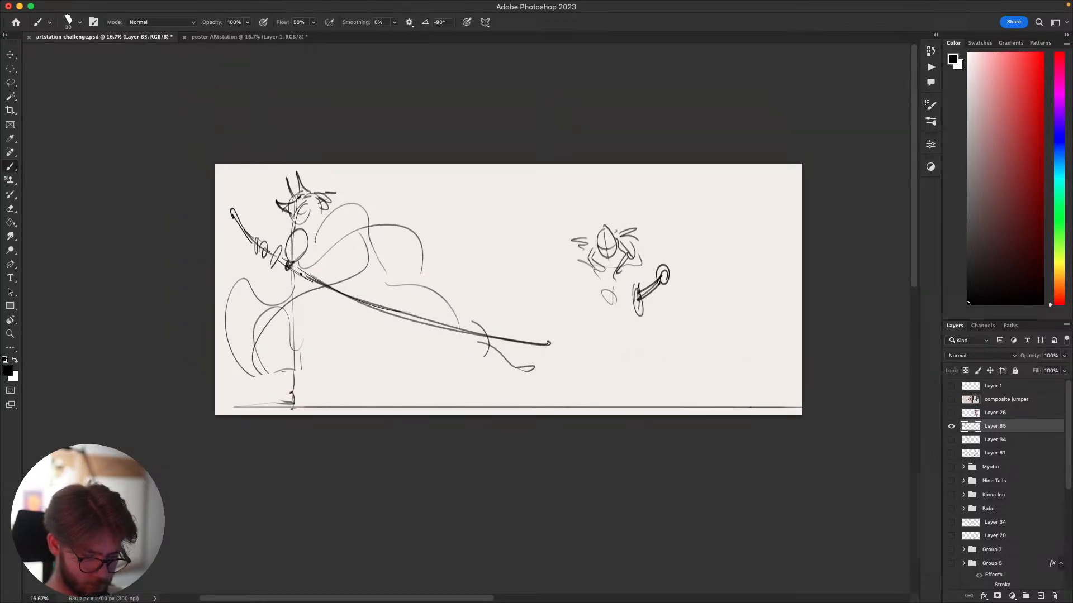
{"action": "left_click_drag", "start_coordinate": [317, 214], "coordinate": [333, 260]}
{"action": "key", "text": "super+z"}
{"action": "mouse_move", "coordinate": [318, 219]}
{"action": "left_mouse_down"}
{"action": "mouse_move", "coordinate": [340, 249]}
{"action": "mouse_move", "coordinate": [329, 267]}
{"action": "mouse_move", "coordinate": [339, 270]}
{"action": "mouse_move", "coordinate": [303, 262]}
{"action": "mouse_move", "coordinate": [304, 272]}
{"action": "left_mouse_up"}
{"action": "key", "text": "super+z"}
{"action": "key", "text": "super+z"}
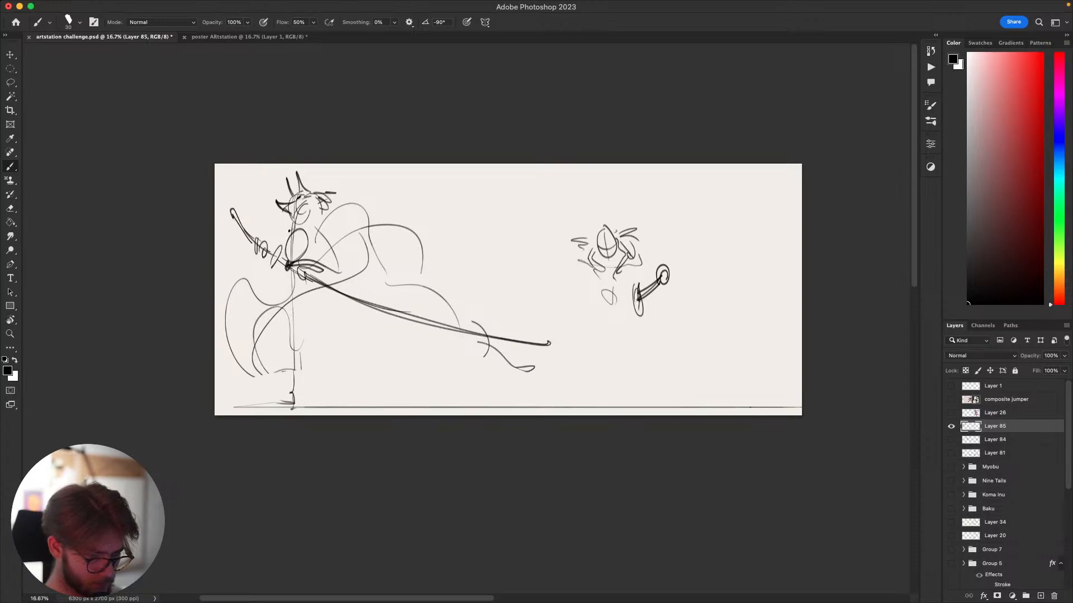
Sketch the left figure's bent sword arm, tapering legs and a robe line sweeping down to the ground.
{"action": "mouse_move", "coordinate": [295, 229]}
{"action": "left_mouse_down"}
{"action": "mouse_move", "coordinate": [241, 264]}
{"action": "mouse_move", "coordinate": [258, 238]}
{"action": "mouse_move", "coordinate": [268, 274]}
{"action": "mouse_move", "coordinate": [256, 256]}
{"action": "mouse_move", "coordinate": [296, 272]}
{"action": "left_mouse_up"}
{"action": "key", "text": "super+z"}
{"action": "mouse_move", "coordinate": [288, 265]}
{"action": "left_mouse_down"}
{"action": "mouse_move", "coordinate": [290, 394]}
{"action": "mouse_move", "coordinate": [305, 402]}
{"action": "mouse_move", "coordinate": [319, 391]}
{"action": "left_mouse_up"}
{"action": "key", "text": "super+z"}
{"action": "left_click_drag", "start_coordinate": [275, 284], "coordinate": [391, 414]}
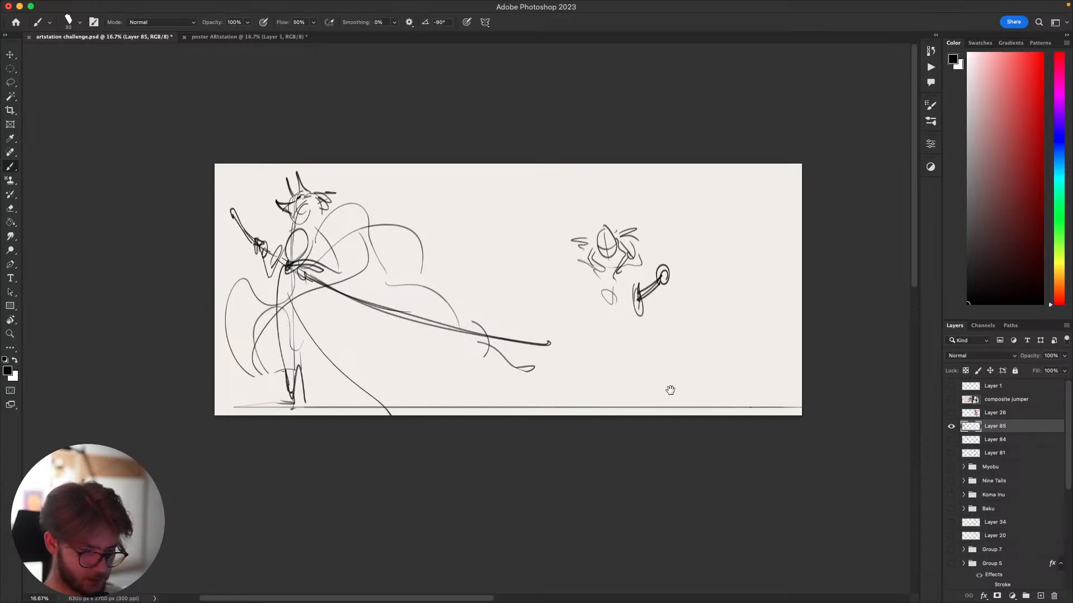
Add a long curling tail behind the left figure, a rounded shape at its feet and rough ground strokes.
{"action": "mouse_move", "coordinate": [615, 415]}
{"action": "left_mouse_down"}
{"action": "mouse_move", "coordinate": [694, 364]}
{"action": "mouse_move", "coordinate": [669, 402]}
{"action": "left_mouse_up"}
{"action": "mouse_move", "coordinate": [448, 319]}
{"action": "left_mouse_down"}
{"action": "mouse_move", "coordinate": [430, 373]}
{"action": "mouse_move", "coordinate": [401, 346]}
{"action": "mouse_move", "coordinate": [472, 321]}
{"action": "left_mouse_up"}
{"action": "key", "text": "super+z"}
{"action": "left_click_drag", "start_coordinate": [422, 271], "coordinate": [451, 271]}
{"action": "mouse_move", "coordinate": [270, 386]}
{"action": "left_mouse_down"}
{"action": "mouse_move", "coordinate": [300, 365]}
{"action": "mouse_move", "coordinate": [279, 370]}
{"action": "left_mouse_up"}
{"action": "left_click_drag", "start_coordinate": [532, 391], "coordinate": [632, 400]}
{"action": "left_click_drag", "start_coordinate": [687, 406], "coordinate": [556, 412]}
{"action": "mouse_move", "coordinate": [642, 418]}
{"action": "left_mouse_down"}
{"action": "mouse_move", "coordinate": [780, 401]}
{"action": "mouse_move", "coordinate": [851, 455]}
{"action": "left_mouse_up"}
Erase the left figure's bent-arm and hip lines and redraw the arm reaching out to the sword hilt.
{"action": "left_click_drag", "start_coordinate": [420, 244], "coordinate": [393, 244]}
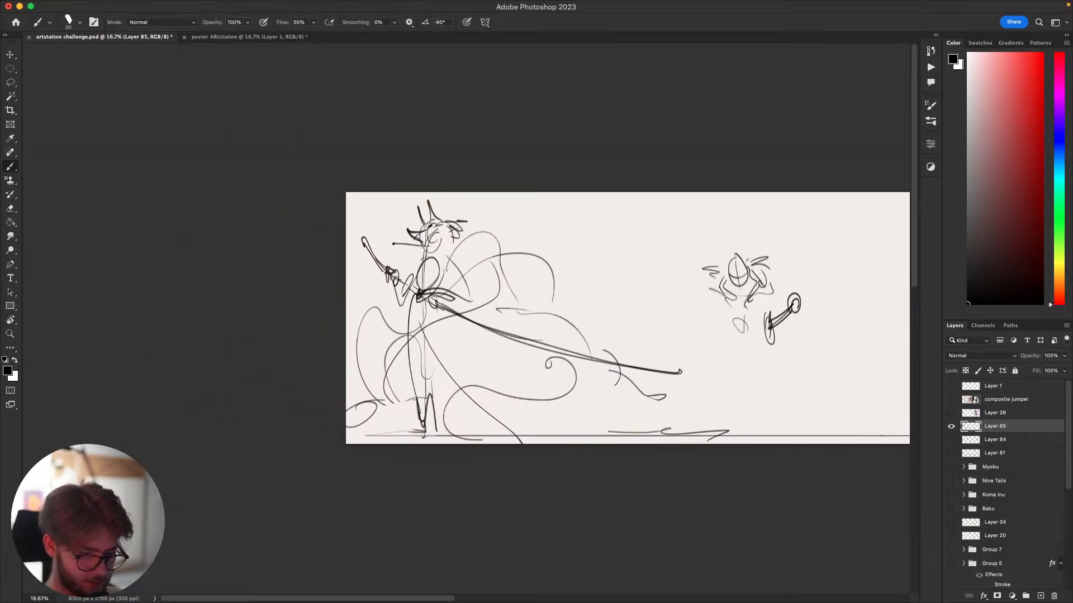
{"action": "key", "text": "e"}
{"action": "mouse_move", "coordinate": [396, 317]}
{"action": "left_mouse_down"}
{"action": "mouse_move", "coordinate": [390, 286]}
{"action": "mouse_move", "coordinate": [394, 295]}
{"action": "mouse_move", "coordinate": [414, 281]}
{"action": "left_mouse_up"}
{"action": "key", "text": "b"}
{"action": "key", "text": "super+z"}
{"action": "mouse_move", "coordinate": [420, 242]}
{"action": "left_mouse_down"}
{"action": "mouse_move", "coordinate": [393, 238]}
{"action": "mouse_move", "coordinate": [383, 259]}
{"action": "mouse_move", "coordinate": [391, 273]}
{"action": "mouse_move", "coordinate": [374, 253]}
{"action": "mouse_move", "coordinate": [383, 272]}
{"action": "left_mouse_up"}
{"action": "key", "text": "super+z"}
{"action": "key", "text": "super+z"}
{"action": "mouse_move", "coordinate": [376, 367]}
{"action": "left_mouse_down"}
{"action": "mouse_move", "coordinate": [334, 396]}
{"action": "mouse_move", "coordinate": [324, 431]}
{"action": "left_mouse_up"}
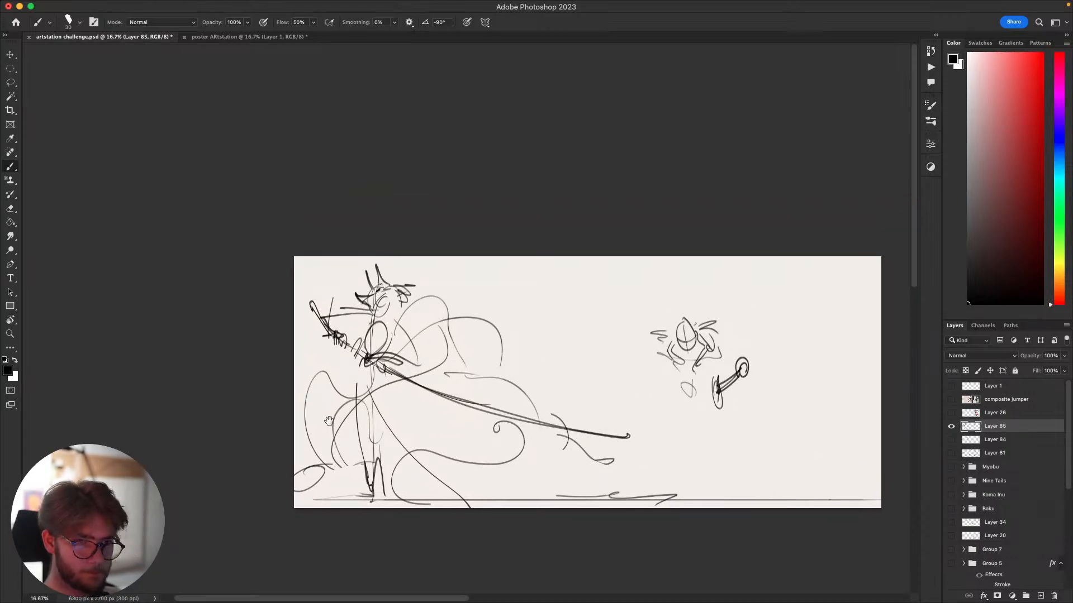
{"action": "left_click_drag", "start_coordinate": [759, 376], "coordinate": [796, 297]}
{"action": "mouse_move", "coordinate": [792, 345]}
{"action": "left_mouse_down"}
{"action": "mouse_move", "coordinate": [685, 292]}
{"action": "mouse_move", "coordinate": [724, 303]}
{"action": "left_mouse_up"}
{"action": "left_click_drag", "start_coordinate": [658, 331], "coordinate": [716, 324]}
{"action": "left_click_drag", "start_coordinate": [726, 378], "coordinate": [735, 412]}
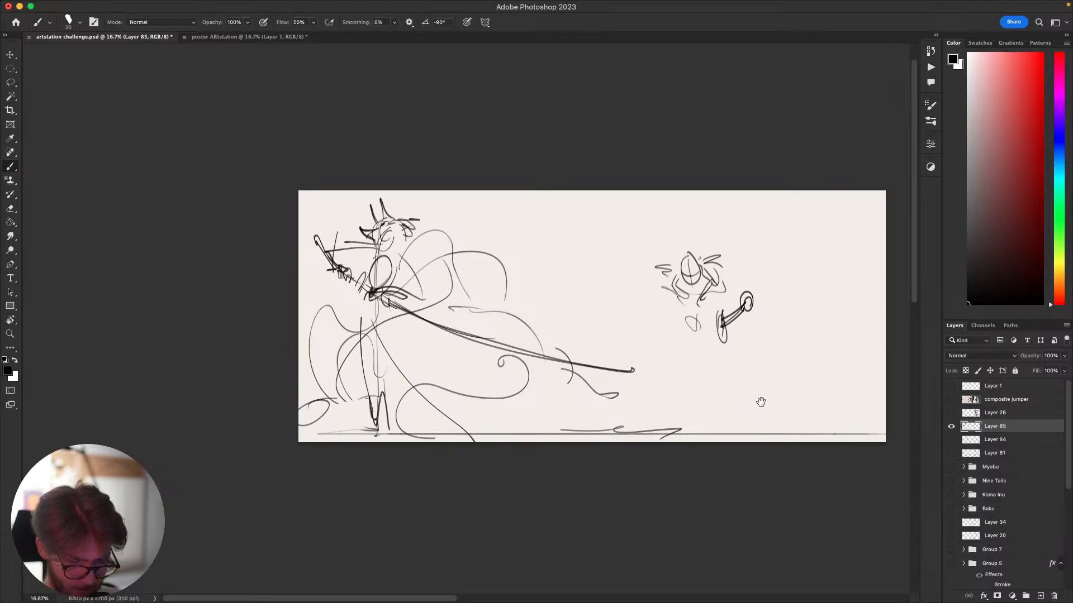
{"action": "left_click_drag", "start_coordinate": [756, 407], "coordinate": [718, 438]}
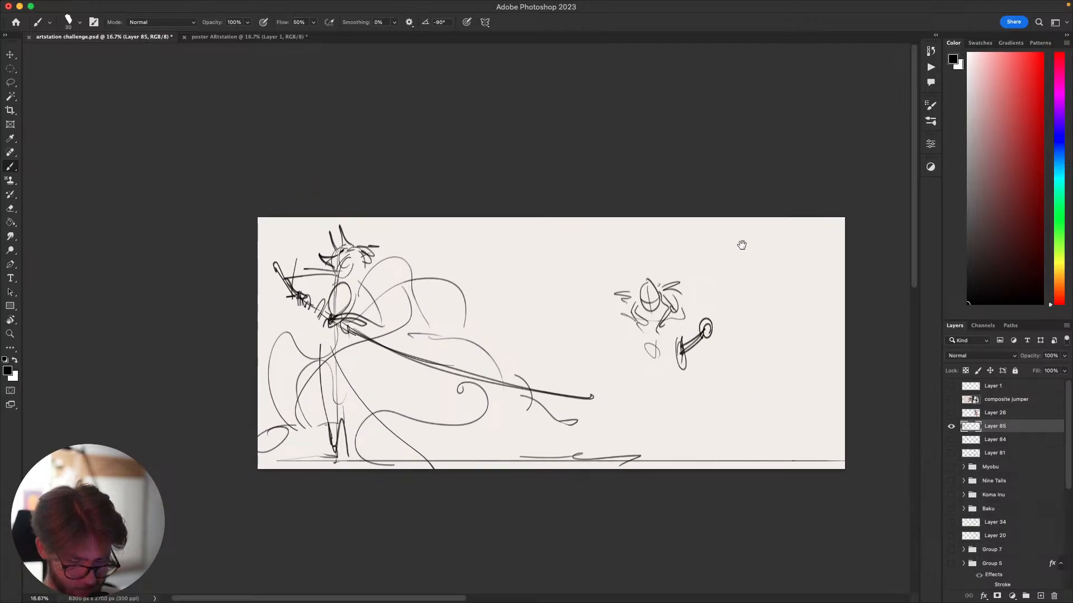
{"action": "left_click_drag", "start_coordinate": [771, 379], "coordinate": [774, 240]}
{"action": "left_click_drag", "start_coordinate": [769, 290], "coordinate": [704, 311]}
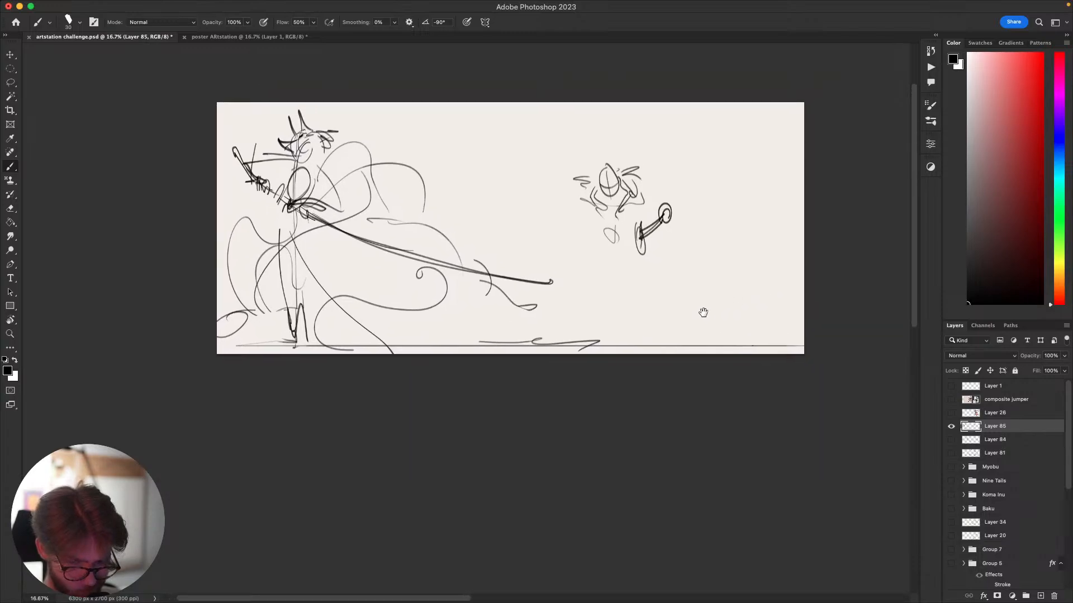
{"action": "left_click_drag", "start_coordinate": [761, 343], "coordinate": [743, 373]}
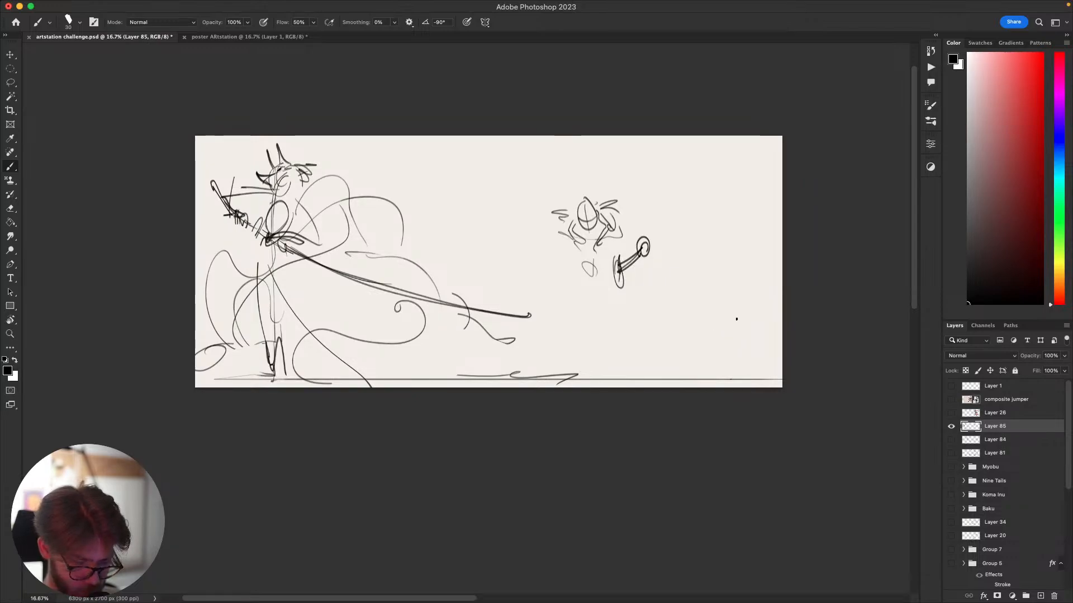
{"action": "key", "text": "super+t"}
{"action": "key", "text": "Escape"}
Sketch a small oval in the empty area above and to the right of the opponent.
{"action": "key", "text": "b"}
{"action": "mouse_move", "coordinate": [683, 268]}
{"action": "left_mouse_down"}
{"action": "mouse_move", "coordinate": [669, 336]}
{"action": "mouse_move", "coordinate": [747, 328]}
{"action": "mouse_move", "coordinate": [760, 307]}
{"action": "mouse_move", "coordinate": [678, 200]}
{"action": "mouse_move", "coordinate": [696, 212]}
{"action": "mouse_move", "coordinate": [687, 210]}
{"action": "left_mouse_up"}
{"action": "key", "text": "super+z"}
{"action": "mouse_move", "coordinate": [669, 294]}
{"action": "left_mouse_down"}
{"action": "mouse_move", "coordinate": [640, 292]}
{"action": "mouse_move", "coordinate": [657, 179]}
{"action": "left_mouse_up"}
Rework the top of the opponent's head and add a tall curved horn above it.
{"action": "left_click_drag", "start_coordinate": [633, 218], "coordinate": [642, 242]}
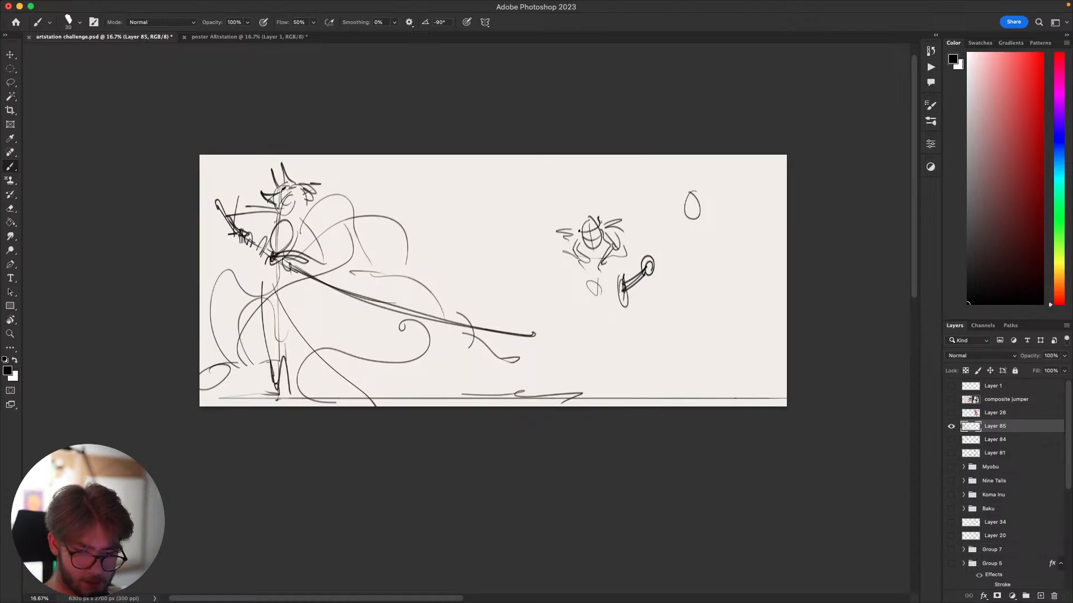
{"action": "mouse_move", "coordinate": [579, 230]}
{"action": "left_mouse_down"}
{"action": "mouse_move", "coordinate": [595, 235]}
{"action": "mouse_move", "coordinate": [583, 228]}
{"action": "mouse_move", "coordinate": [586, 188]}
{"action": "left_mouse_up"}
{"action": "key", "text": "super+z"}
{"action": "key", "text": "super+z"}
{"action": "key", "text": "super+z"}
{"action": "key", "text": "super+z"}
{"action": "key", "text": "super+z"}
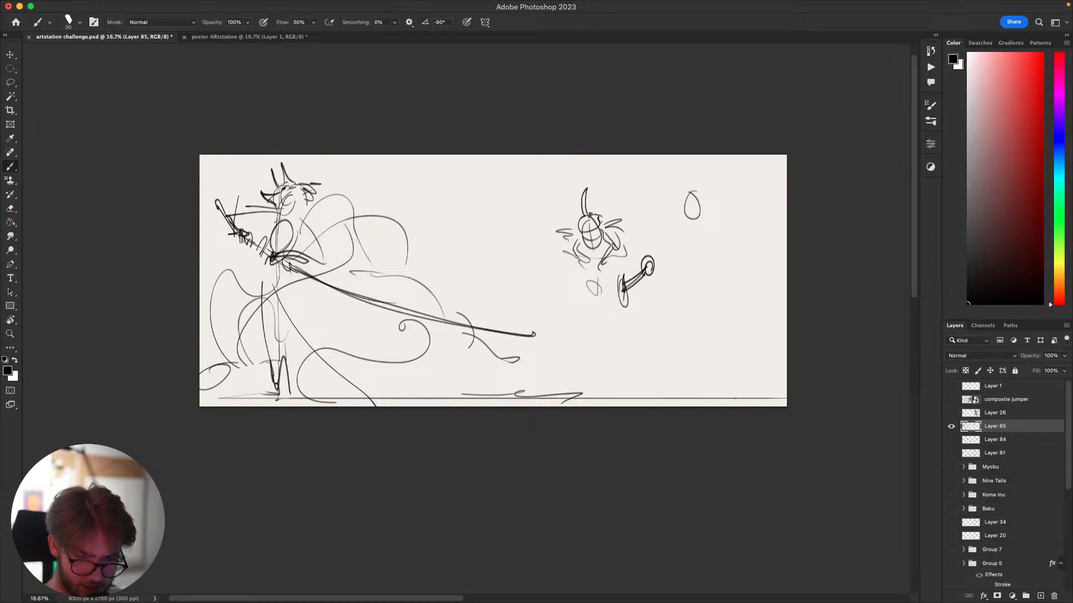
Add dark, slanted eye strokes to the opponent's face.
{"action": "left_click_drag", "start_coordinate": [600, 233], "coordinate": [594, 237]}
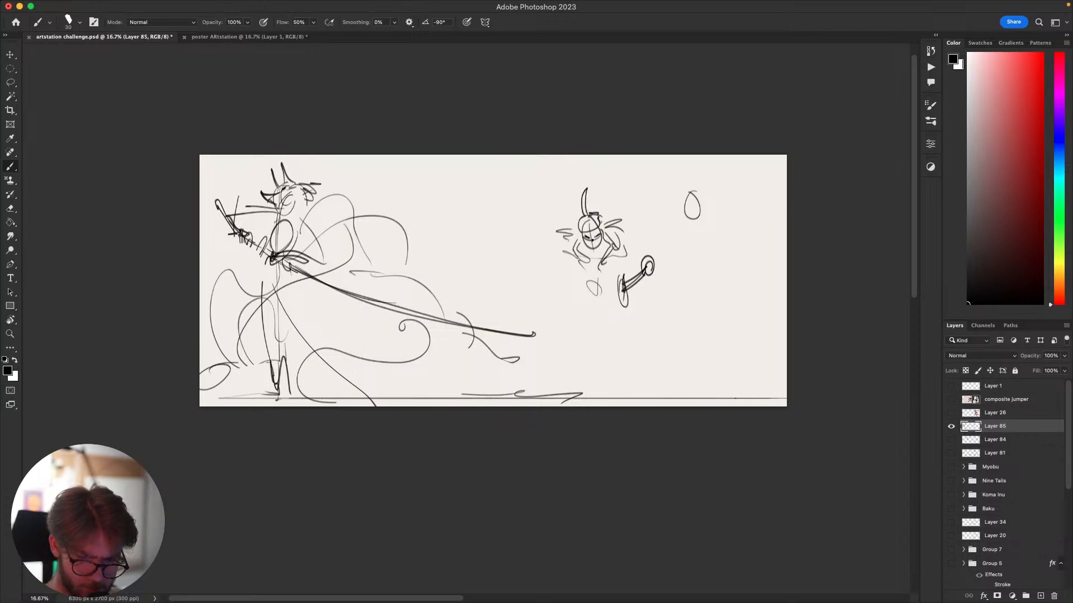
{"action": "key", "text": "super+z"}
{"action": "key", "text": "super+z"}
{"action": "left_click_drag", "start_coordinate": [592, 275], "coordinate": [550, 273]}
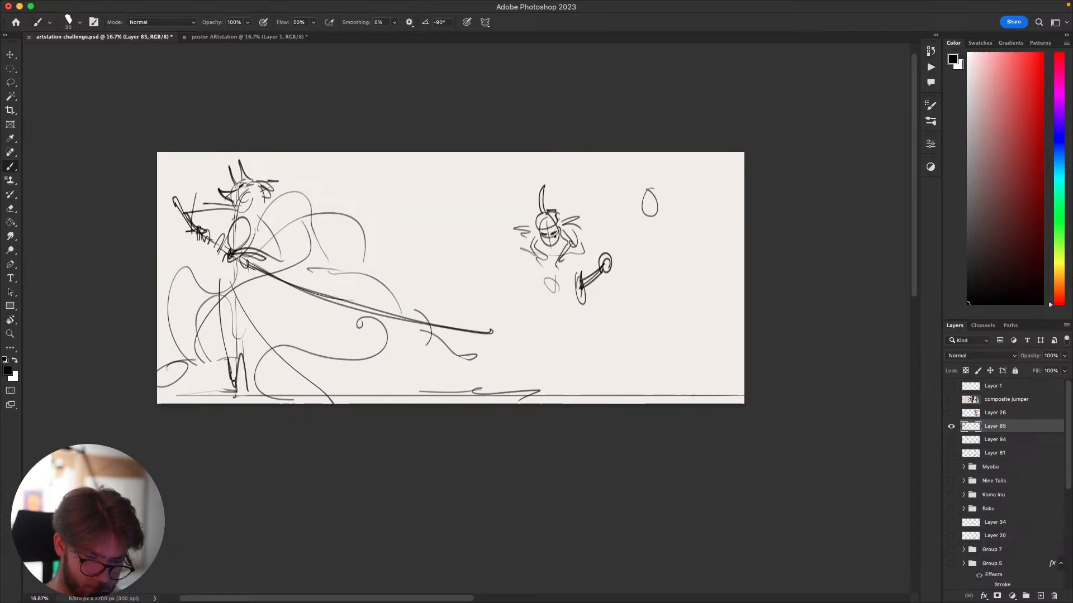
Lasso the opponent with its handle and move it lower and slightly right, then deselect.
{"action": "left_click_drag", "start_coordinate": [582, 193], "coordinate": [561, 174]}
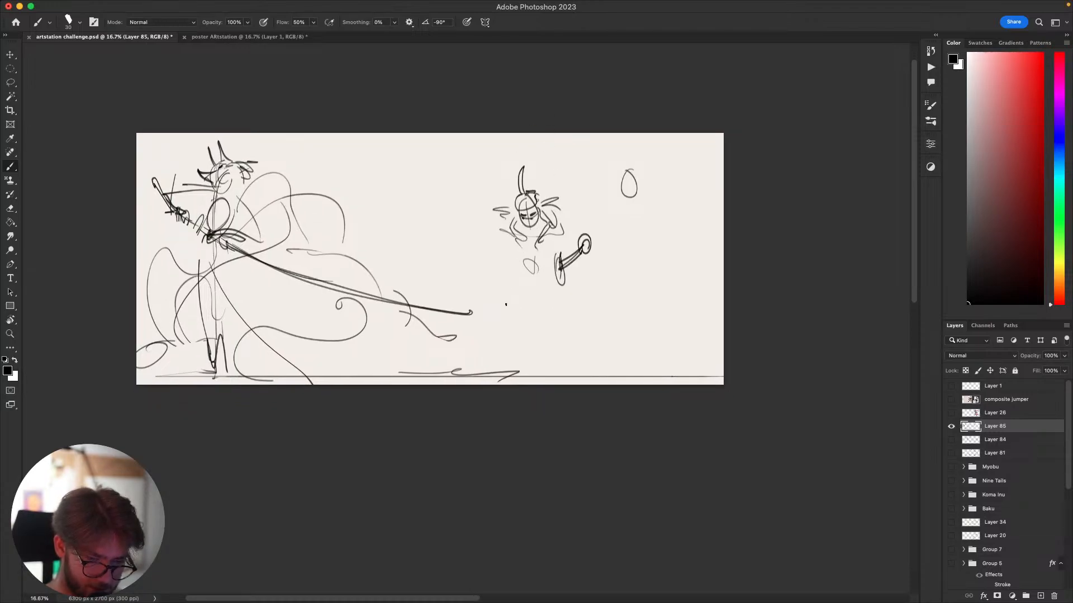
{"action": "left_click_drag", "start_coordinate": [505, 305], "coordinate": [493, 306]}
{"action": "key", "text": "l"}
{"action": "left_click_drag", "start_coordinate": [469, 274], "coordinate": [599, 226]}
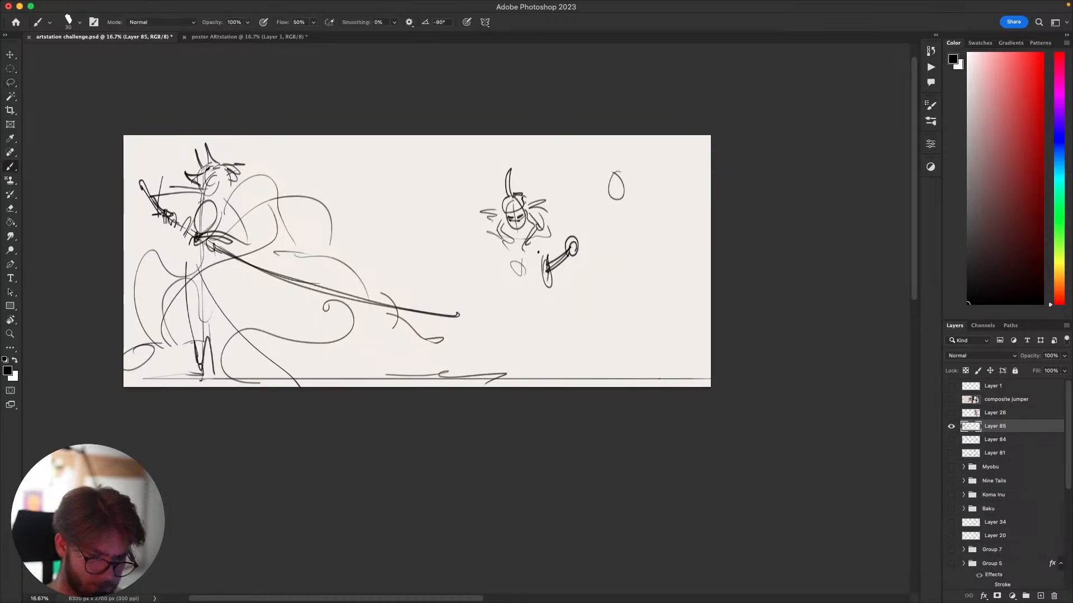
{"action": "key", "text": "v"}
{"action": "left_click_drag", "start_coordinate": [536, 233], "coordinate": [540, 261]}
{"action": "key", "text": "super+d"}
{"action": "key", "text": "b"}
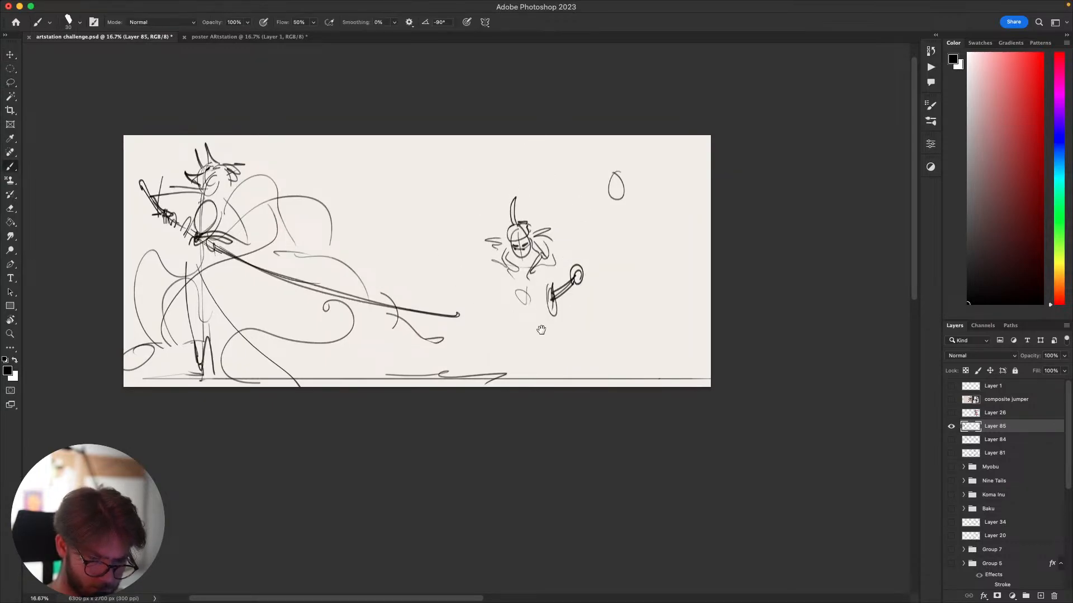
Try to sketch the opponent's leg curving down to a foot on the ground line.
{"action": "mouse_move", "coordinate": [541, 330]}
{"action": "left_mouse_down"}
{"action": "mouse_move", "coordinate": [528, 323]}
{"action": "mouse_move", "coordinate": [548, 373]}
{"action": "left_mouse_up"}
{"action": "key", "text": "super+z"}
{"action": "mouse_move", "coordinate": [527, 311]}
{"action": "left_mouse_down"}
{"action": "mouse_move", "coordinate": [538, 370]}
{"action": "mouse_move", "coordinate": [530, 363]}
{"action": "left_mouse_up"}
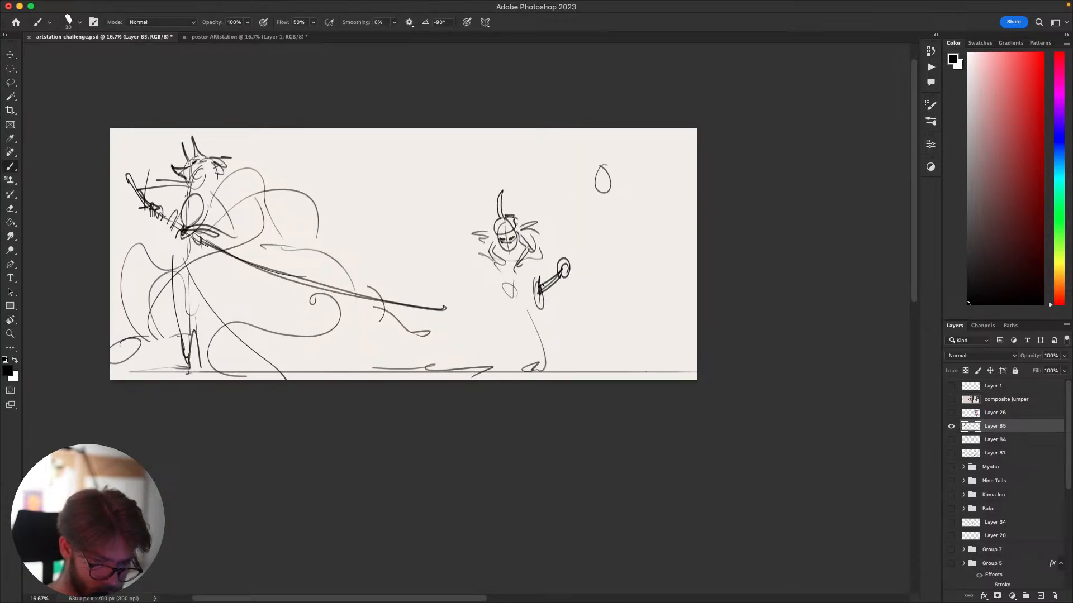
{"action": "key", "text": "super+z"}
Sketch the opponent's forearm and a hand gripping the diagonal handle.
{"action": "mouse_move", "coordinate": [525, 270]}
{"action": "left_mouse_down"}
{"action": "mouse_move", "coordinate": [521, 290]}
{"action": "mouse_move", "coordinate": [546, 298]}
{"action": "left_mouse_up"}
{"action": "key", "text": "super+z"}
{"action": "mouse_move", "coordinate": [548, 294]}
{"action": "left_mouse_down"}
{"action": "mouse_move", "coordinate": [559, 283]}
{"action": "mouse_move", "coordinate": [539, 279]}
{"action": "left_mouse_up"}
{"action": "key", "text": "super+z"}
{"action": "key", "text": "super+z"}
{"action": "key", "text": "super+z"}
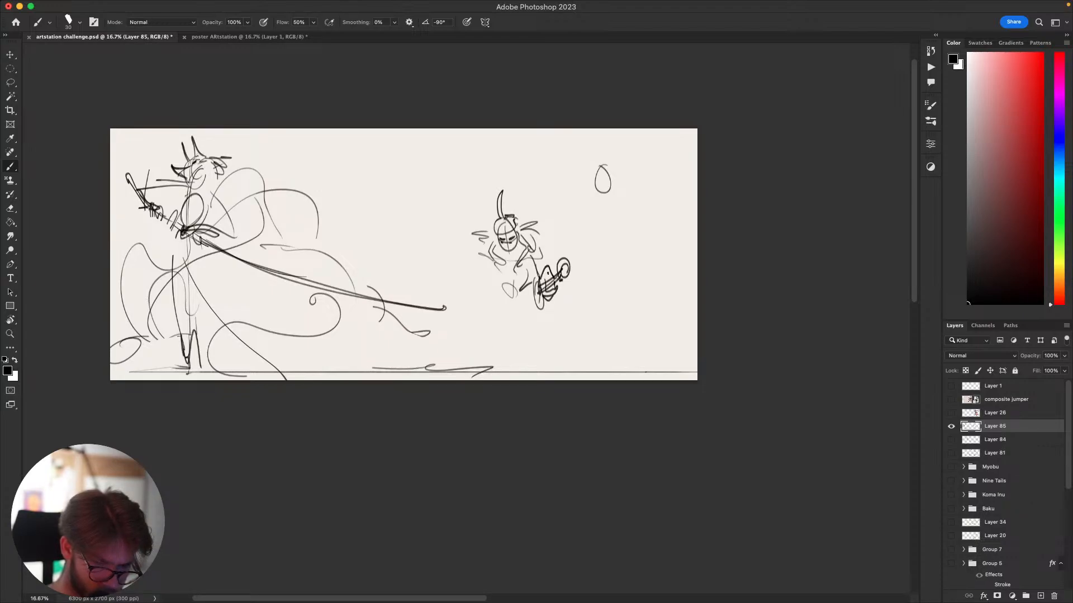
{"action": "mouse_move", "coordinate": [538, 262]}
{"action": "left_mouse_down"}
{"action": "mouse_move", "coordinate": [558, 279]}
{"action": "mouse_move", "coordinate": [557, 268]}
{"action": "left_mouse_up"}
{"action": "key", "text": "super+z"}
{"action": "left_click_drag", "start_coordinate": [546, 270], "coordinate": [544, 297]}
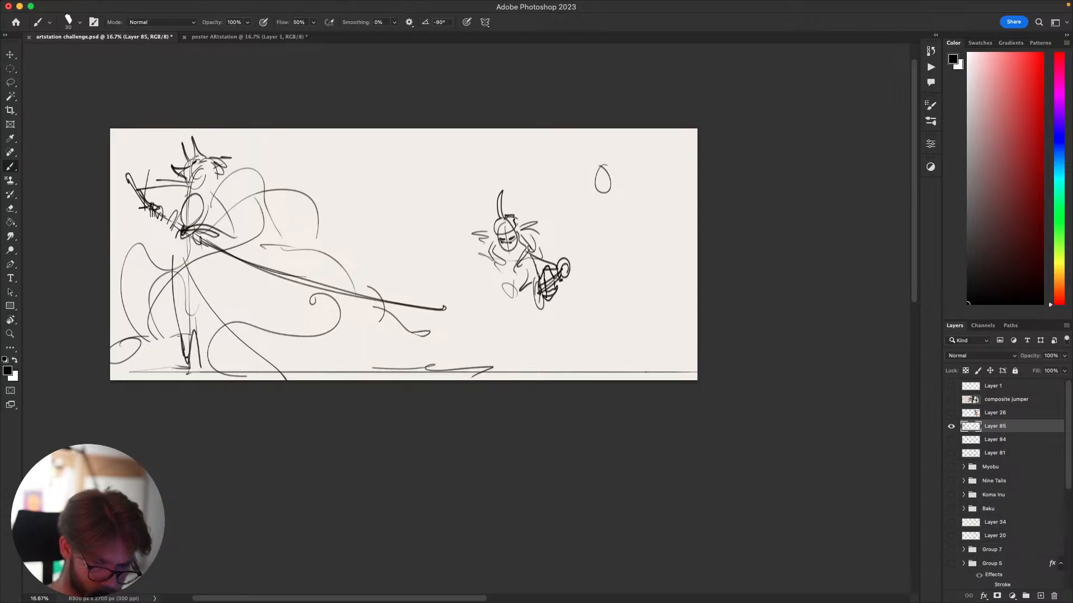
Draw the opponent's other arm as an arc from the shoulder toward the left figure's sword tip.
{"action": "left_click_drag", "start_coordinate": [540, 348], "coordinate": [543, 351]}
{"action": "left_click_drag", "start_coordinate": [494, 252], "coordinate": [467, 267]}
{"action": "mouse_move", "coordinate": [490, 249]}
{"action": "left_mouse_down"}
{"action": "mouse_move", "coordinate": [447, 268]}
{"action": "mouse_move", "coordinate": [450, 291]}
{"action": "left_mouse_up"}
{"action": "key", "text": "super+z"}
{"action": "key", "text": "super+z"}
{"action": "key", "text": "super+z"}
Sketch a curved, cap-like shape with a small circle beneath it at the end of the opponent's outstretched arm.
{"action": "mouse_move", "coordinate": [444, 279]}
{"action": "left_mouse_down"}
{"action": "mouse_move", "coordinate": [481, 280]}
{"action": "mouse_move", "coordinate": [439, 283]}
{"action": "left_mouse_up"}
{"action": "key", "text": "super+z"}
{"action": "key", "text": "super+z"}
{"action": "left_click_drag", "start_coordinate": [444, 280], "coordinate": [462, 282]}
{"action": "key", "text": "super+z"}
{"action": "key", "text": "super+z"}
{"action": "key", "text": "super+z"}
{"action": "key", "text": "super+z"}
{"action": "key", "text": "super+z"}
Add small dots inside the circle at the end of the opponent's outstretched arm.
{"action": "left_click_drag", "start_coordinate": [677, 356], "coordinate": [711, 330]}
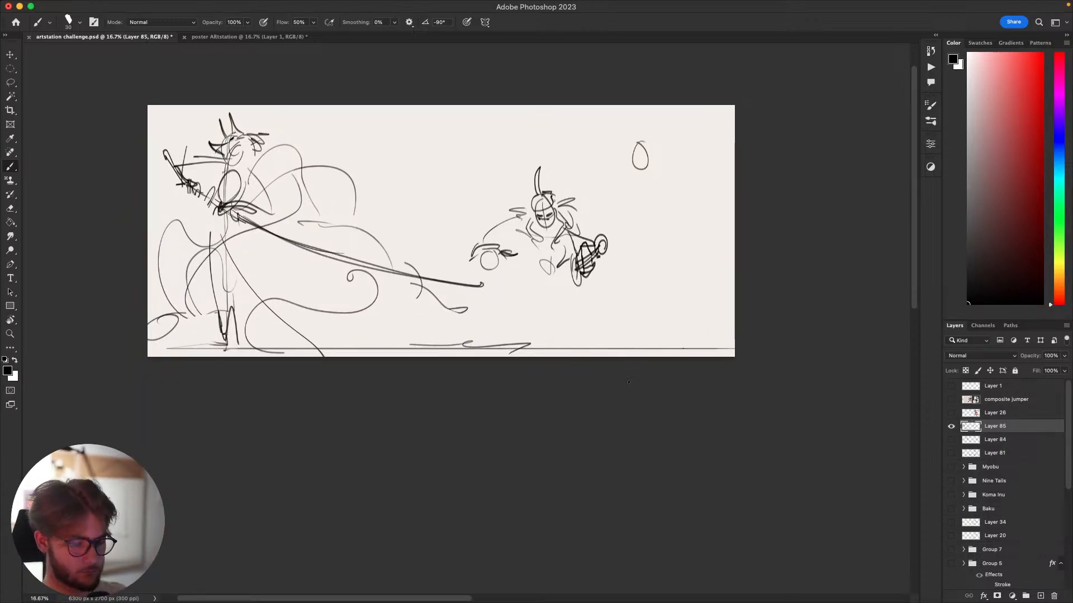
{"action": "mouse_move", "coordinate": [635, 397]}
{"action": "left_mouse_down"}
{"action": "mouse_move", "coordinate": [601, 407]}
{"action": "mouse_move", "coordinate": [606, 450]}
{"action": "left_mouse_up"}
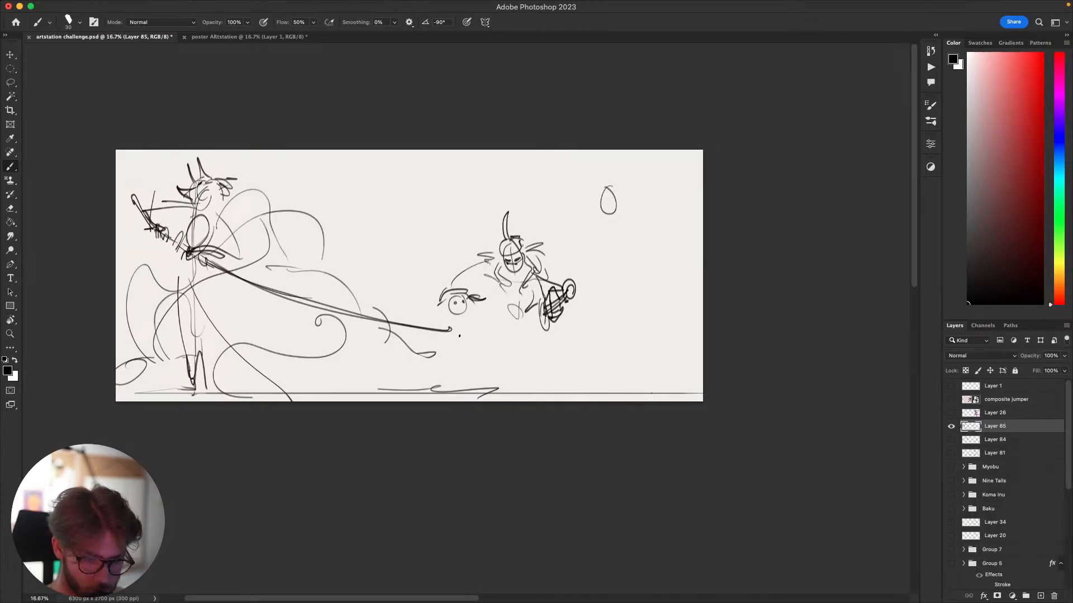
{"action": "left_click_drag", "start_coordinate": [433, 377], "coordinate": [429, 387]}
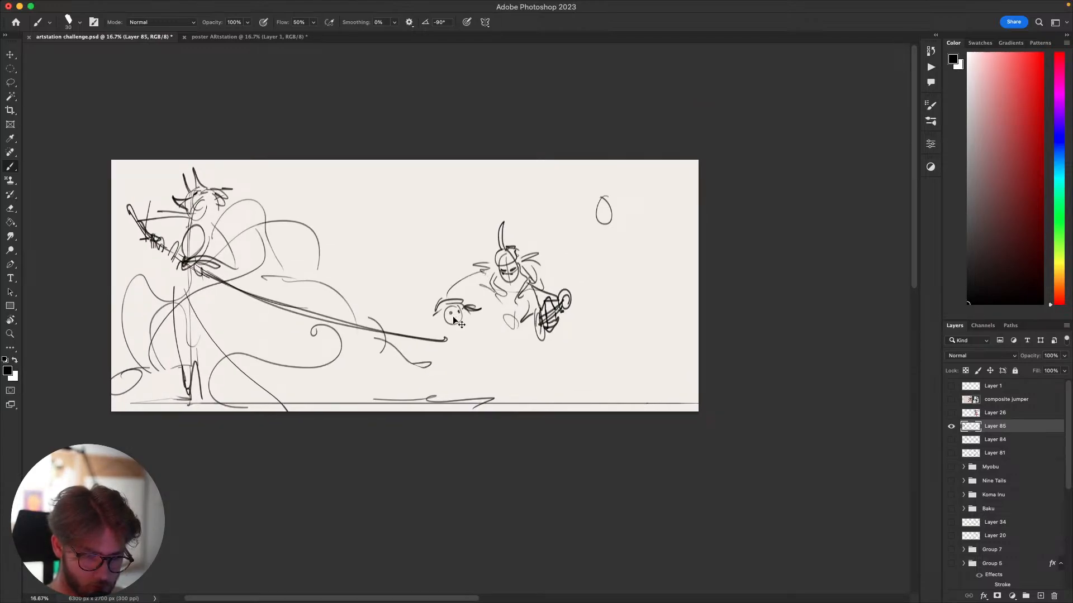
Draw a smiling mouth and facial details in the small capped head and shorten the tip of the left figure's sword.
{"action": "key", "text": "super+z"}
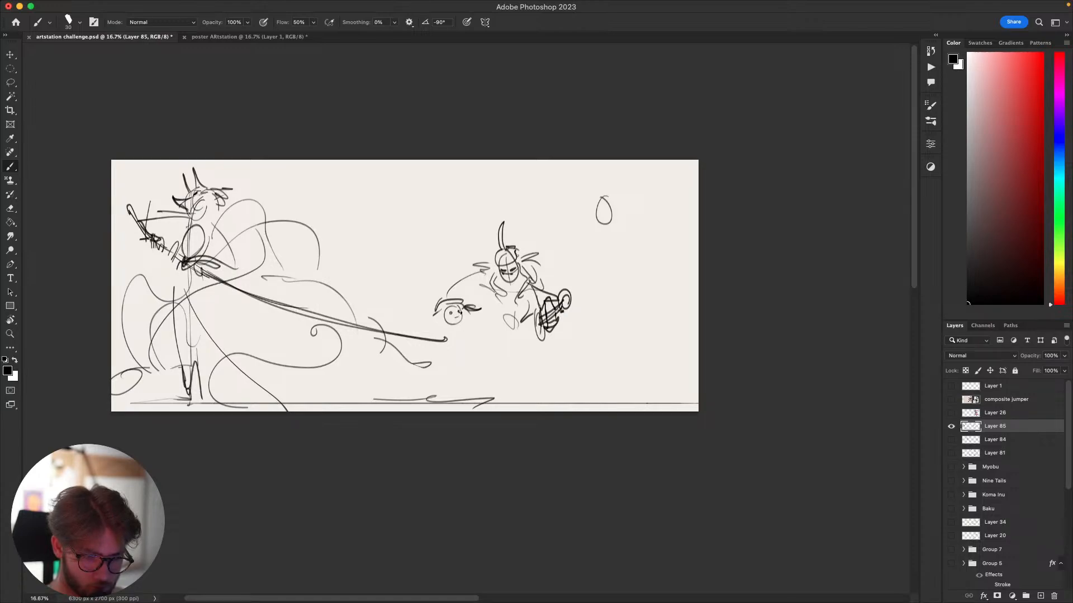
{"action": "left_click_drag", "start_coordinate": [449, 318], "coordinate": [448, 318]}
{"action": "key", "text": "super+z"}
{"action": "key", "text": "super+z"}
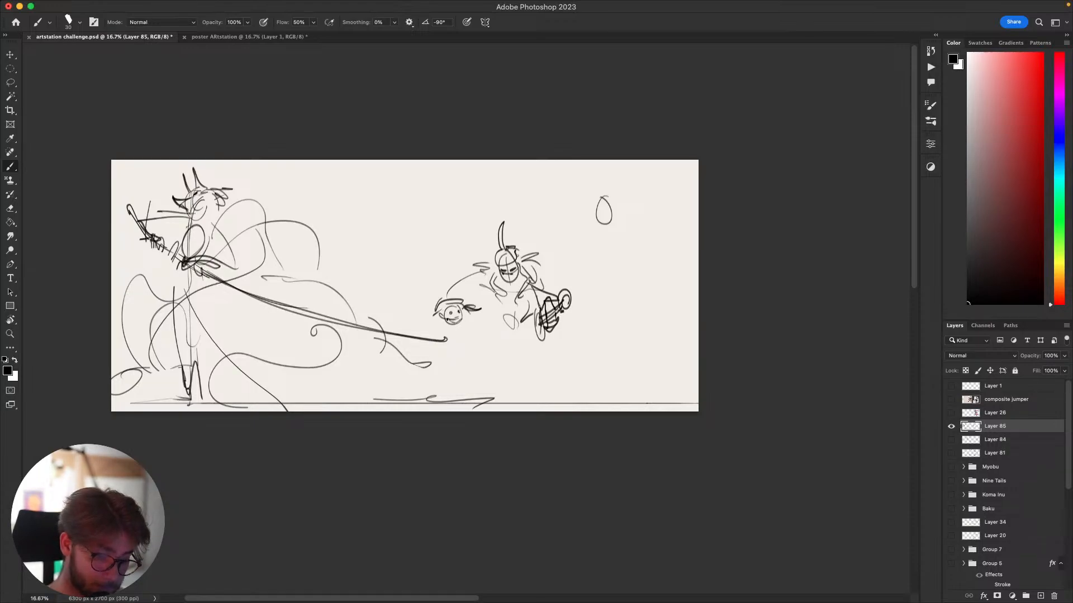
{"action": "key", "text": "super+z"}
{"action": "key", "text": "super+z"}
{"action": "left_click_drag", "start_coordinate": [440, 315], "coordinate": [443, 319]}
{"action": "key", "text": "super+z"}
{"action": "scroll", "coordinate": [468, 338], "scroll_direction": "down", "scroll_amount": 2}
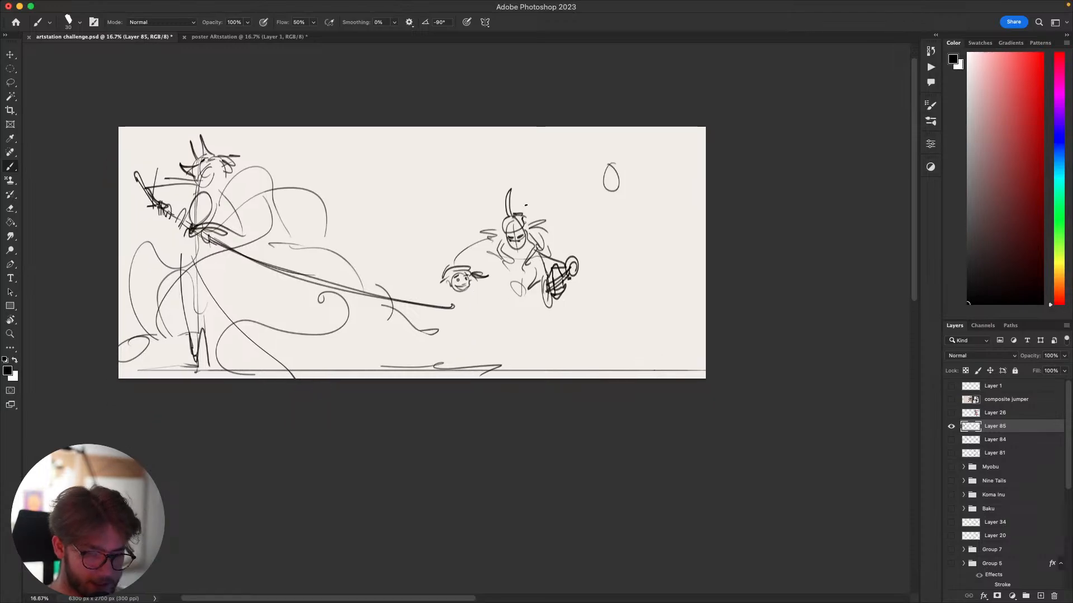
{"action": "key", "text": "super+z"}
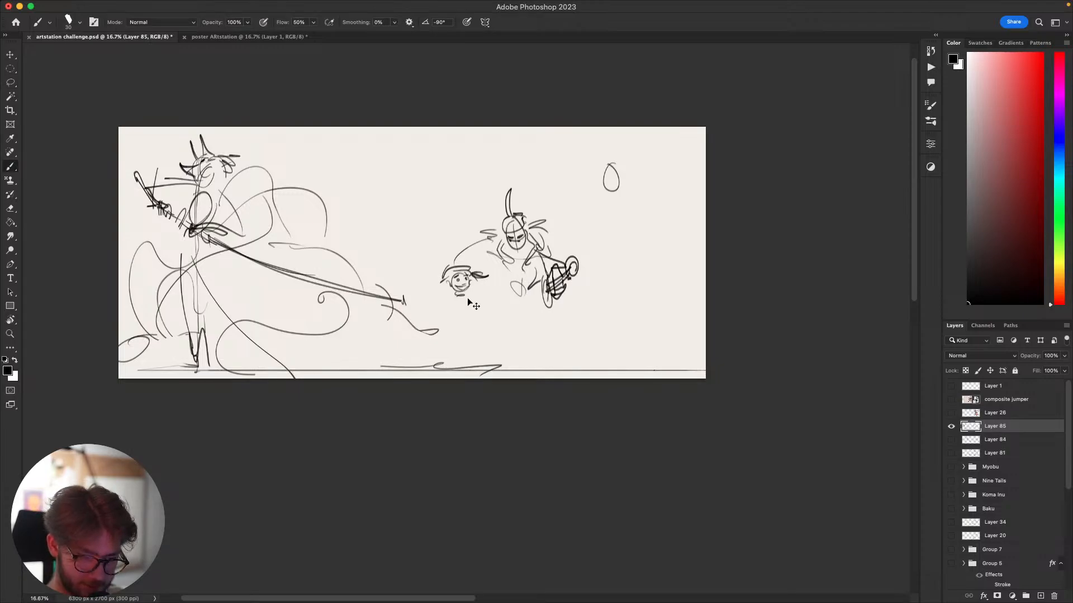
Try roughing a round torso and a first leg line beneath the small capped head.
{"action": "mouse_move", "coordinate": [457, 297]}
{"action": "left_mouse_down"}
{"action": "mouse_move", "coordinate": [457, 358]}
{"action": "mouse_move", "coordinate": [458, 322]}
{"action": "mouse_move", "coordinate": [459, 337]}
{"action": "mouse_move", "coordinate": [439, 348]}
{"action": "left_mouse_up"}
{"action": "key", "text": "super+z"}
{"action": "key", "text": "super+z"}
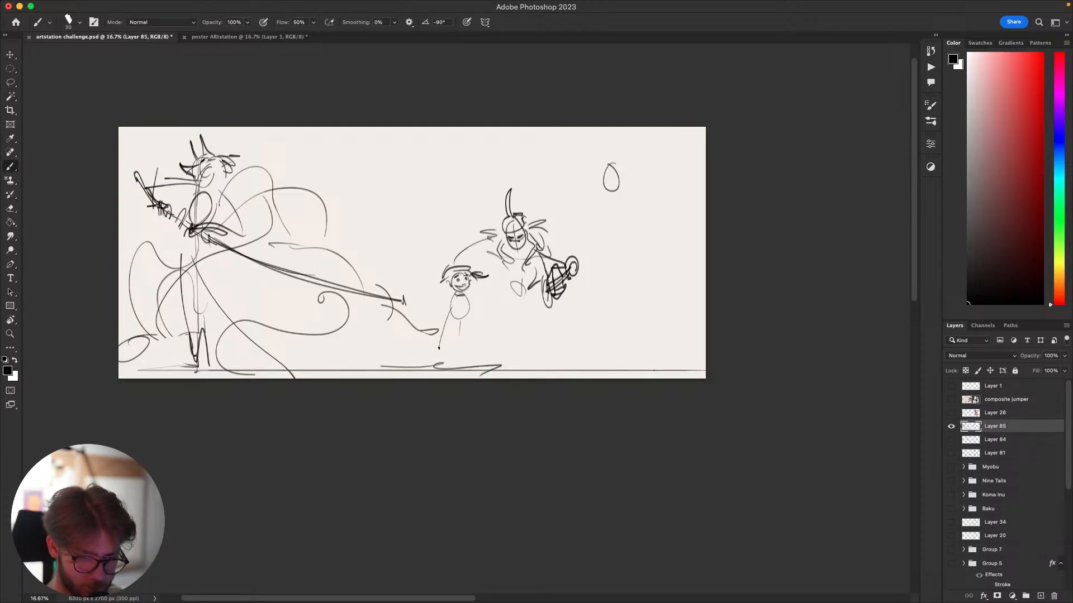
{"action": "key", "text": "super+z"}
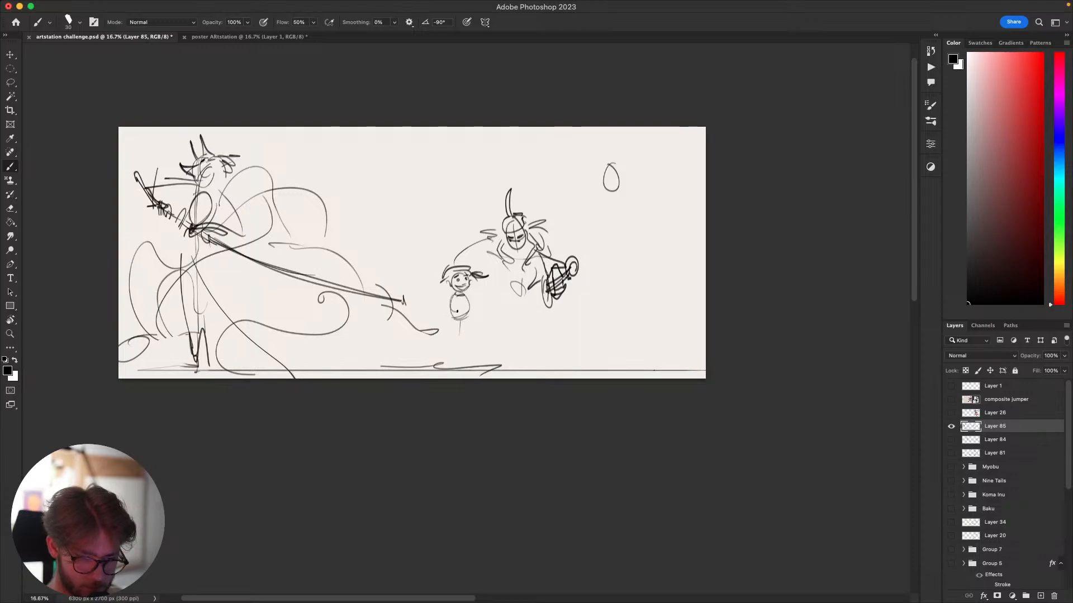
Try sketching the small figure's arms, wide trousers and feet down to the ground line.
{"action": "mouse_move", "coordinate": [457, 311]}
{"action": "left_mouse_down"}
{"action": "mouse_move", "coordinate": [464, 301]}
{"action": "mouse_move", "coordinate": [438, 357]}
{"action": "mouse_move", "coordinate": [459, 350]}
{"action": "mouse_move", "coordinate": [457, 360]}
{"action": "left_mouse_up"}
{"action": "mouse_move", "coordinate": [469, 315]}
{"action": "left_mouse_down"}
{"action": "mouse_move", "coordinate": [483, 342]}
{"action": "mouse_move", "coordinate": [478, 362]}
{"action": "mouse_move", "coordinate": [486, 353]}
{"action": "mouse_move", "coordinate": [463, 354]}
{"action": "mouse_move", "coordinate": [478, 354]}
{"action": "mouse_move", "coordinate": [479, 369]}
{"action": "mouse_move", "coordinate": [465, 361]}
{"action": "left_mouse_up"}
{"action": "key", "text": "super+z"}
{"action": "key", "text": "super+z"}
{"action": "key", "text": "super+z"}
{"action": "key", "text": "super+z"}
{"action": "key", "text": "super+z"}
{"action": "key", "text": "super+z"}
{"action": "left_click_drag", "start_coordinate": [451, 301], "coordinate": [448, 317]}
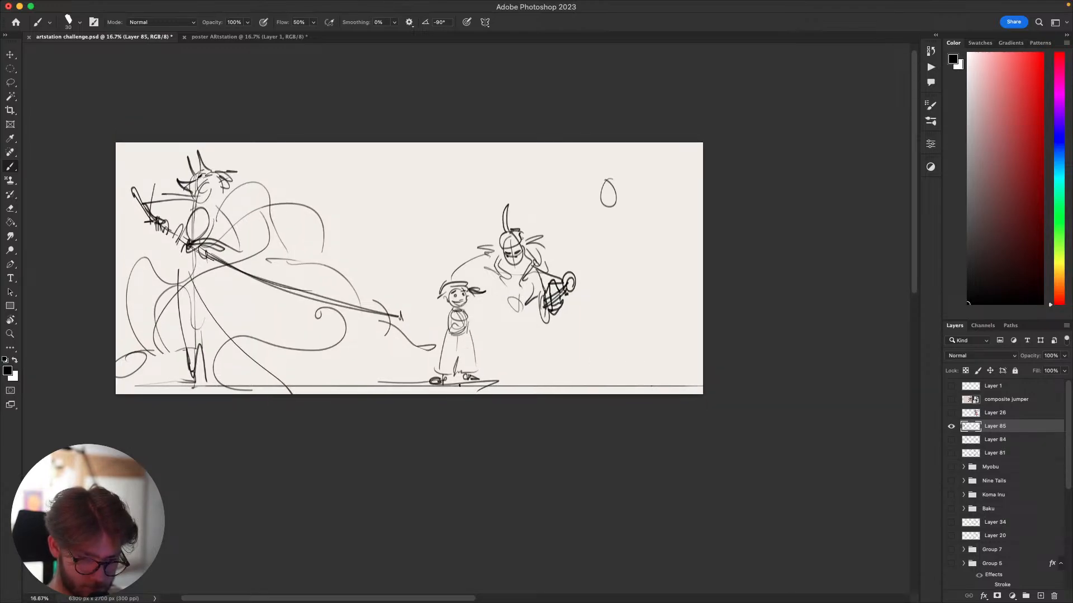
{"action": "left_click_drag", "start_coordinate": [459, 385], "coordinate": [479, 378]}
{"action": "mouse_move", "coordinate": [473, 305]}
{"action": "left_mouse_down"}
{"action": "mouse_move", "coordinate": [463, 334]}
{"action": "mouse_move", "coordinate": [532, 334]}
{"action": "mouse_move", "coordinate": [522, 373]}
{"action": "mouse_move", "coordinate": [475, 330]}
{"action": "mouse_move", "coordinate": [530, 286]}
{"action": "mouse_move", "coordinate": [500, 300]}
{"action": "left_mouse_up"}
Delete the small figure's body, keeping only the capped head.
{"action": "key", "text": "super+z"}
{"action": "key", "text": "super+z"}
{"action": "key", "text": "l"}
{"action": "key", "text": "Delete"}
{"action": "key", "text": "b"}
{"action": "key", "text": "super+z"}
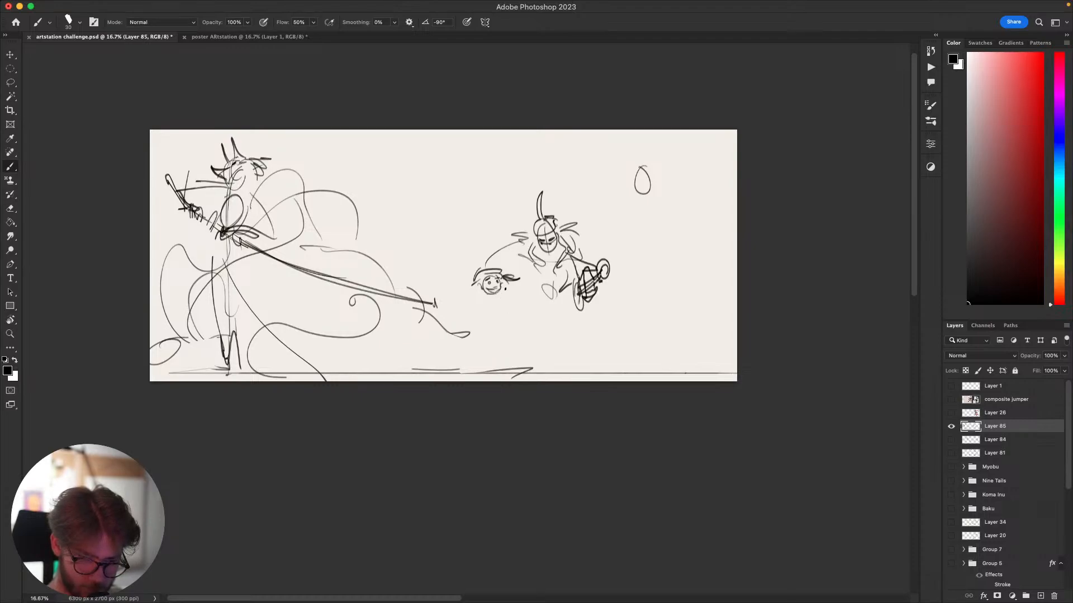
Select the small capped head with the Lasso, shift it slightly downward and deselect.
{"action": "key", "text": "l"}
{"action": "key", "text": "b"}
{"action": "key", "text": "l"}
{"action": "mouse_move", "coordinate": [505, 316]}
{"action": "left_mouse_down"}
{"action": "mouse_move", "coordinate": [504, 265]}
{"action": "mouse_move", "coordinate": [460, 302]}
{"action": "mouse_move", "coordinate": [502, 298]}
{"action": "mouse_move", "coordinate": [495, 305]}
{"action": "left_mouse_up"}
{"action": "key", "text": "v"}
{"action": "key", "text": "super+d"}
{"action": "key", "text": "b"}
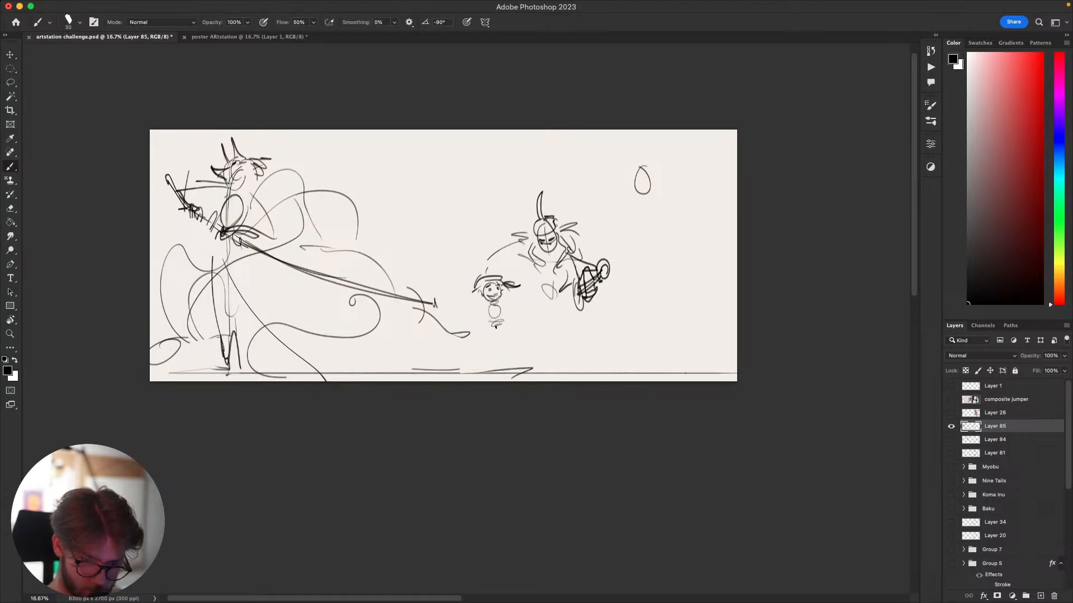
Sketch the small figure's long, flared trousers and feet from the waist down to the ground line.
{"action": "key", "text": "super+z"}
{"action": "key", "text": "super+z"}
{"action": "key", "text": "super+z"}
{"action": "left_click_drag", "start_coordinate": [491, 326], "coordinate": [488, 375]}
{"action": "left_click_drag", "start_coordinate": [504, 327], "coordinate": [507, 372]}
{"action": "mouse_move", "coordinate": [486, 330]}
{"action": "left_mouse_down"}
{"action": "mouse_move", "coordinate": [474, 356]}
{"action": "mouse_move", "coordinate": [483, 360]}
{"action": "left_mouse_up"}
{"action": "key", "text": "super+z"}
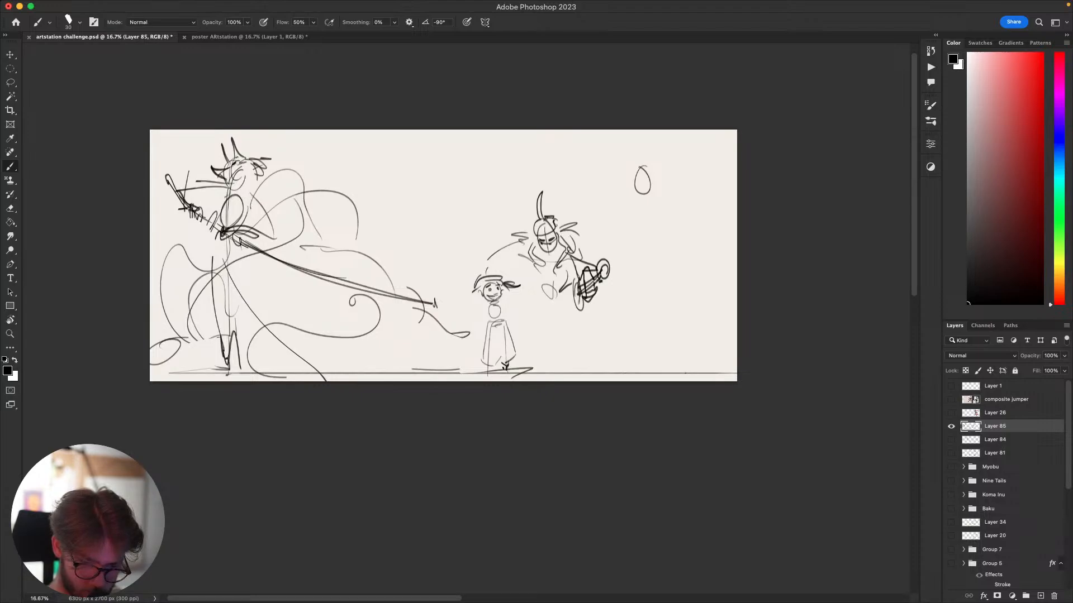
{"action": "key", "text": "super+z"}
Sketch the small figure's bent arms with hands near the waist and add collar lines on the chest.
{"action": "left_click_drag", "start_coordinate": [487, 307], "coordinate": [477, 341]}
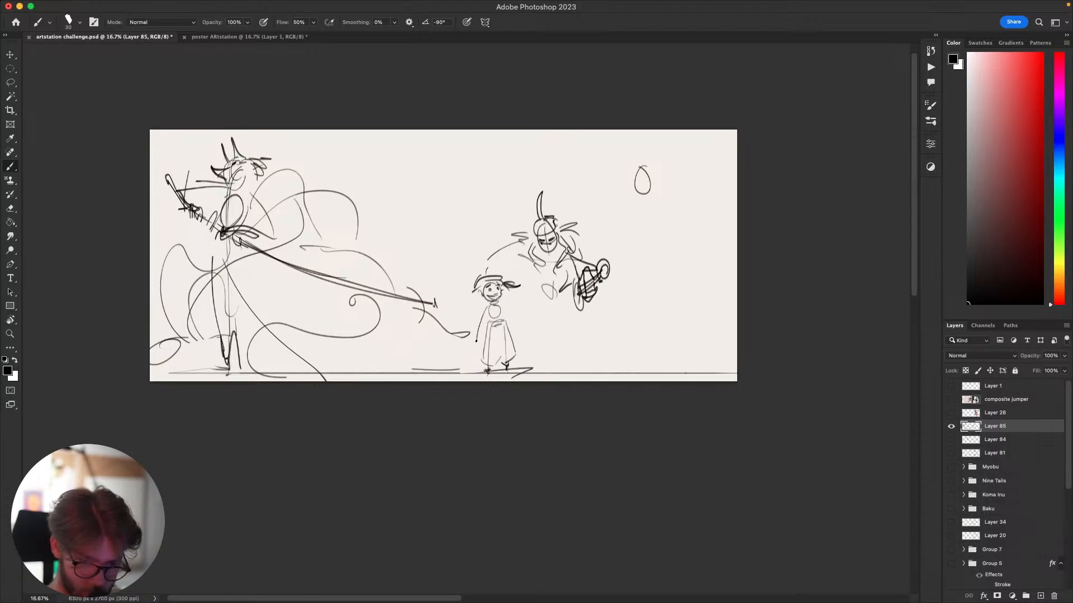
{"action": "key", "text": "super+z"}
{"action": "left_click_drag", "start_coordinate": [490, 304], "coordinate": [480, 336]}
{"action": "key", "text": "super+z"}
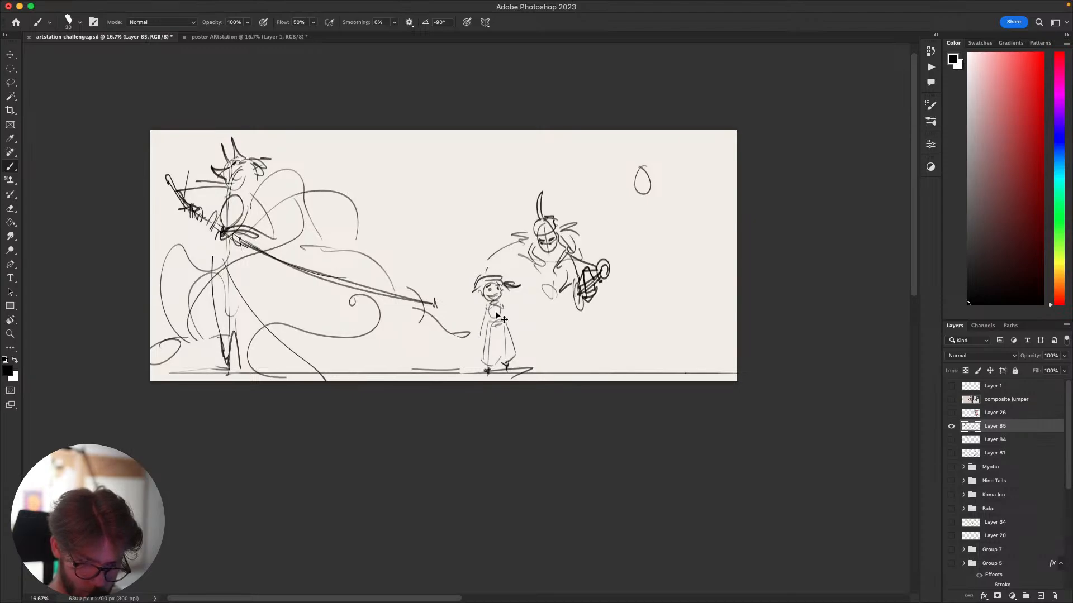
{"action": "key", "text": "super+z"}
{"action": "mouse_move", "coordinate": [493, 313]}
{"action": "left_mouse_down"}
{"action": "mouse_move", "coordinate": [474, 347]}
{"action": "mouse_move", "coordinate": [493, 351]}
{"action": "left_mouse_up"}
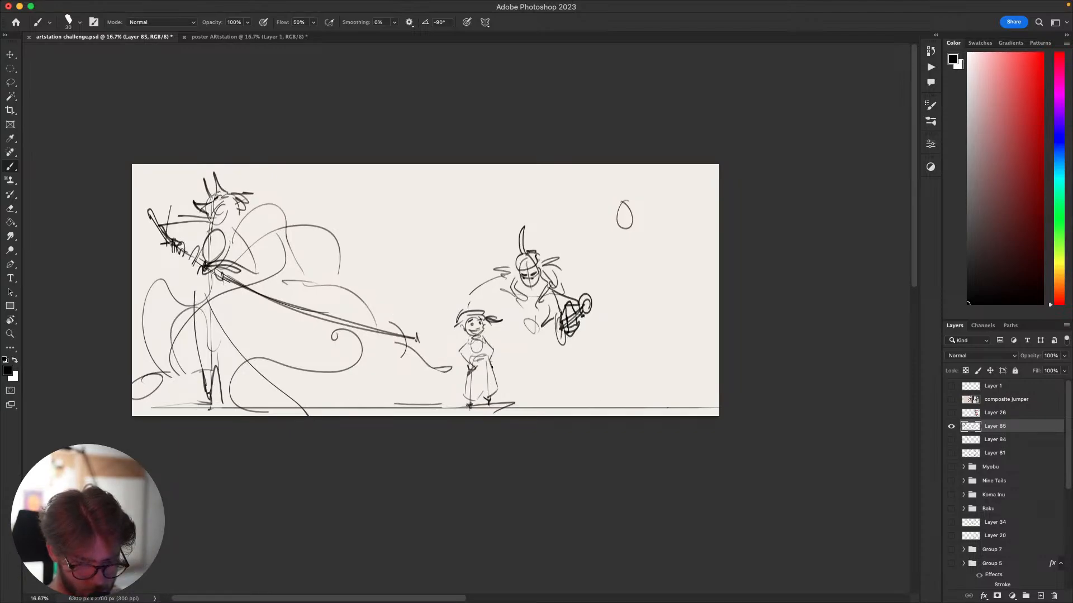
{"action": "left_click_drag", "start_coordinate": [478, 297], "coordinate": [466, 325]}
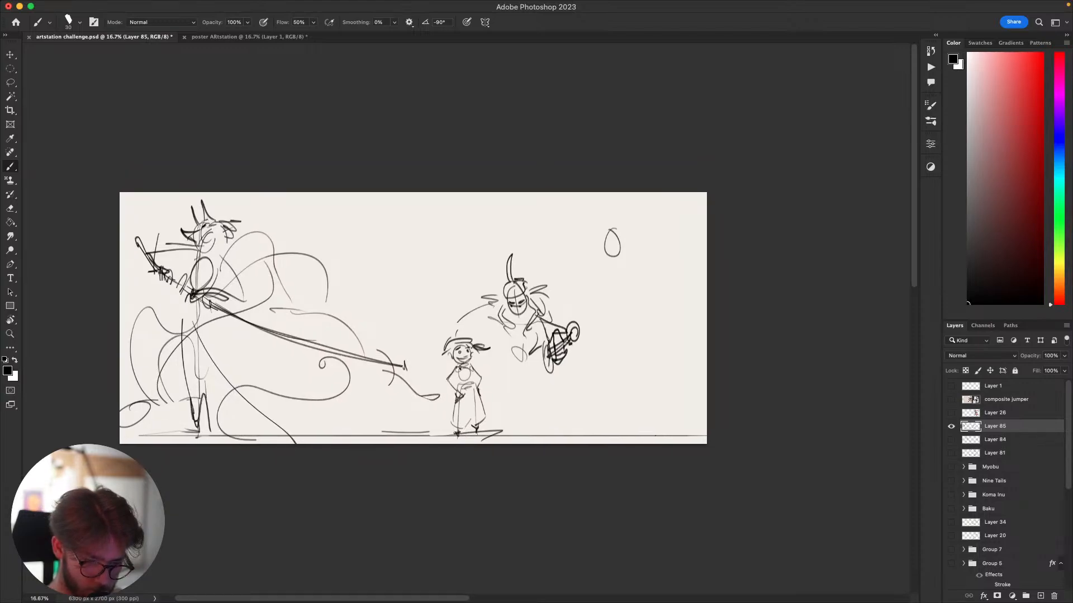
{"action": "left_click_drag", "start_coordinate": [460, 368], "coordinate": [455, 389]}
{"action": "key", "text": "super+z"}
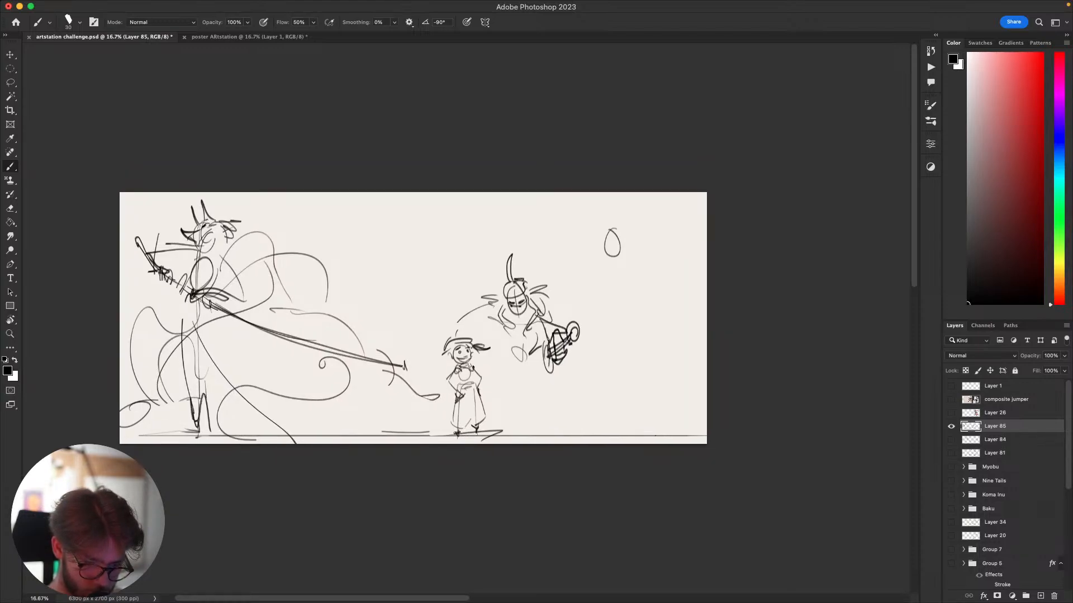
Add small horns above the small figure's headband and darken the mouth.
{"action": "mouse_move", "coordinate": [604, 471]}
{"action": "left_mouse_down"}
{"action": "mouse_move", "coordinate": [640, 420]}
{"action": "mouse_move", "coordinate": [644, 384]}
{"action": "mouse_move", "coordinate": [685, 409]}
{"action": "mouse_move", "coordinate": [669, 405]}
{"action": "mouse_move", "coordinate": [626, 465]}
{"action": "left_mouse_up"}
{"action": "mouse_move", "coordinate": [629, 416]}
{"action": "left_mouse_down"}
{"action": "mouse_move", "coordinate": [678, 385]}
{"action": "mouse_move", "coordinate": [630, 407]}
{"action": "mouse_move", "coordinate": [646, 388]}
{"action": "mouse_move", "coordinate": [631, 375]}
{"action": "left_mouse_up"}
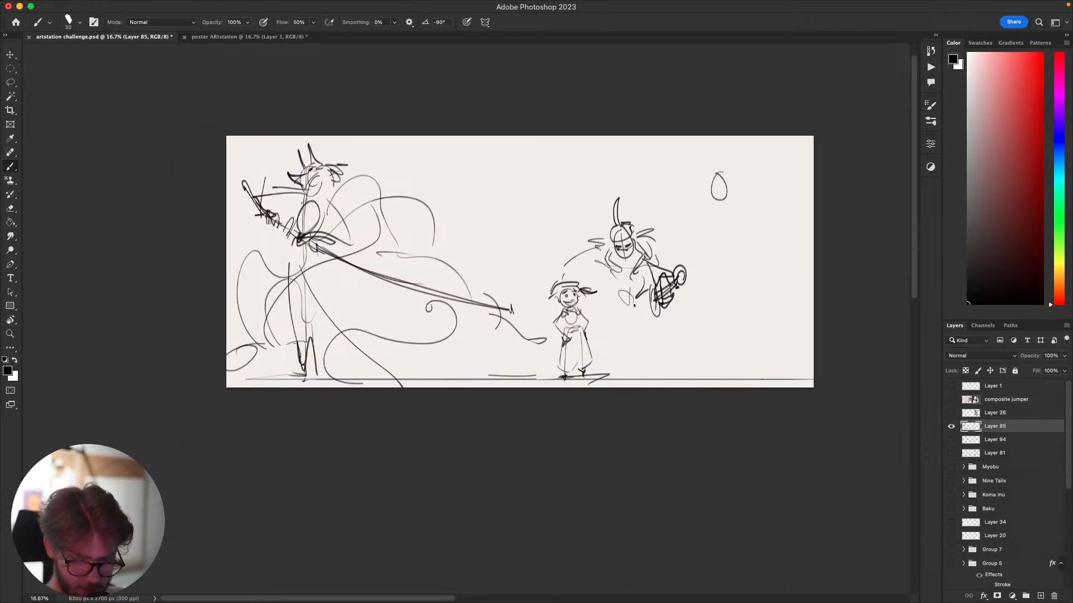
{"action": "left_click_drag", "start_coordinate": [695, 162], "coordinate": [658, 194]}
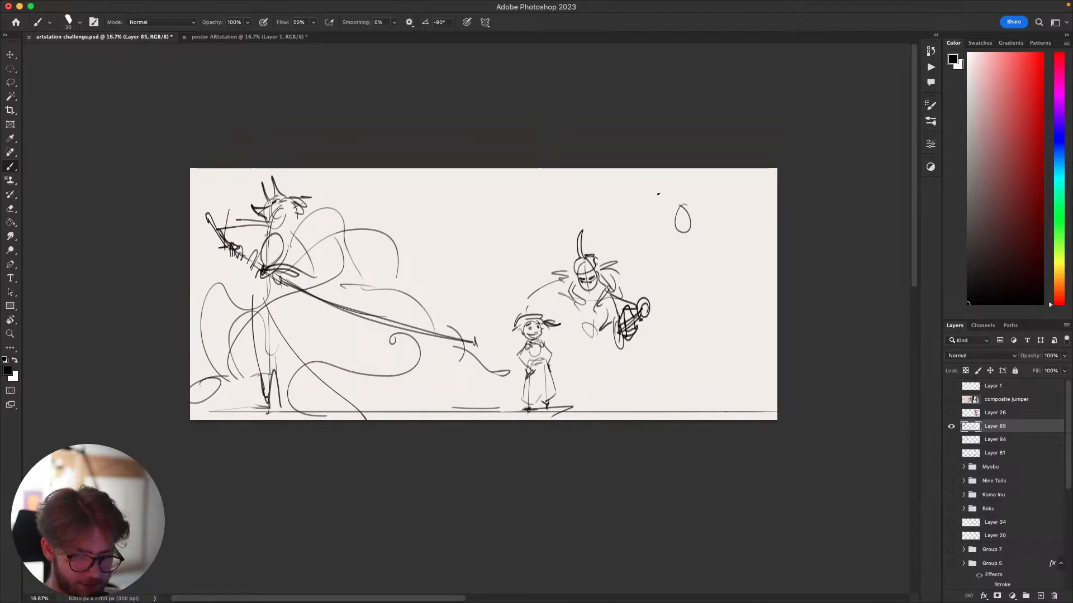
{"action": "left_click_drag", "start_coordinate": [534, 314], "coordinate": [550, 291]}
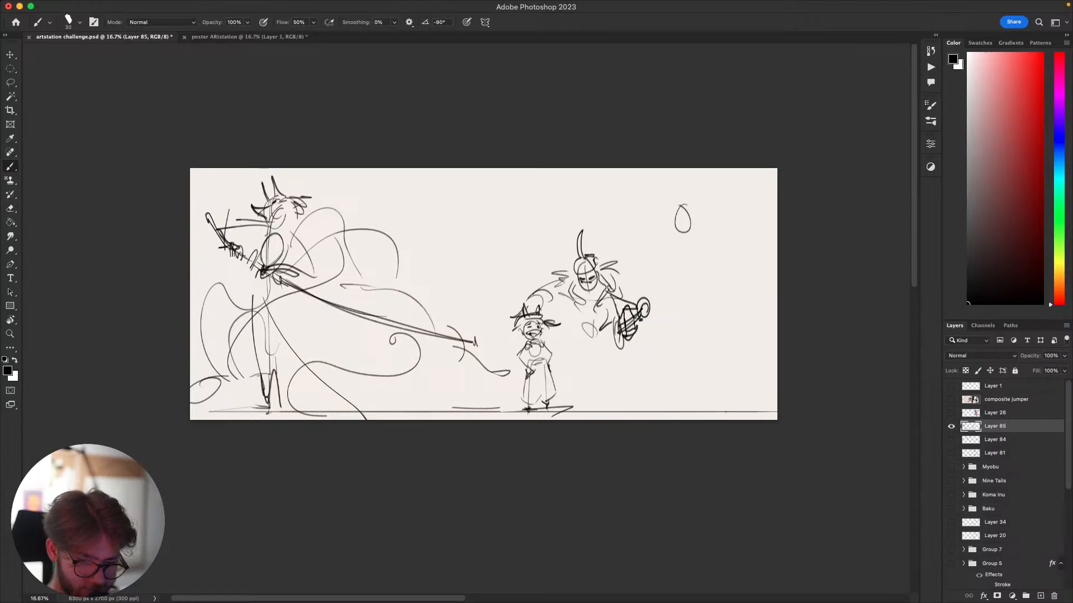
{"action": "mouse_move", "coordinate": [573, 347]}
{"action": "left_mouse_down"}
{"action": "mouse_move", "coordinate": [619, 268]}
{"action": "mouse_move", "coordinate": [567, 358]}
{"action": "mouse_move", "coordinate": [573, 411]}
{"action": "mouse_move", "coordinate": [522, 442]}
{"action": "mouse_move", "coordinate": [535, 465]}
{"action": "left_mouse_up"}
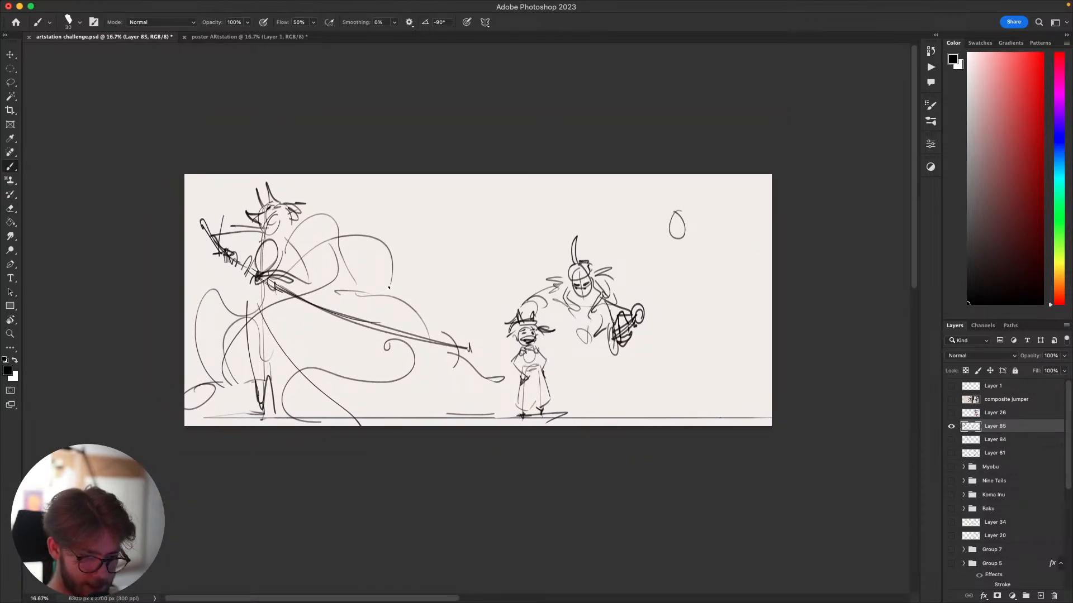
Draw an inner arc inside the left figure's upper tail and a tail curve running down to the ground.
{"action": "left_click_drag", "start_coordinate": [387, 274], "coordinate": [373, 305]}
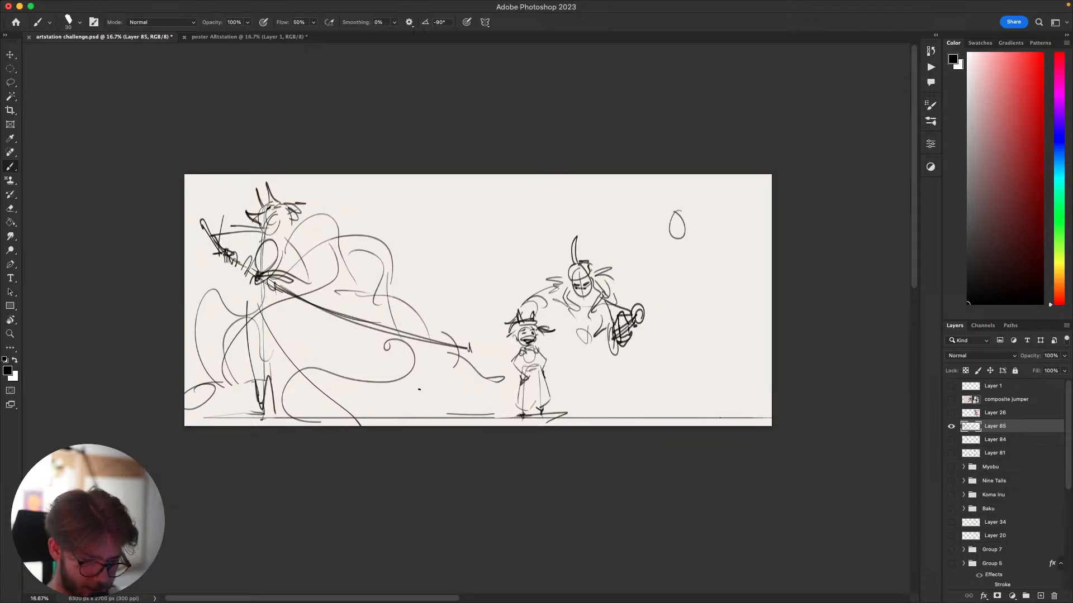
{"action": "mouse_move", "coordinate": [394, 343]}
{"action": "left_mouse_down"}
{"action": "mouse_move", "coordinate": [409, 377]}
{"action": "mouse_move", "coordinate": [444, 419]}
{"action": "left_mouse_up"}
{"action": "key", "text": "super+z"}
Lasso and delete the old tail curves around the left figure's sword tip, and deselect.
{"action": "key", "text": "l"}
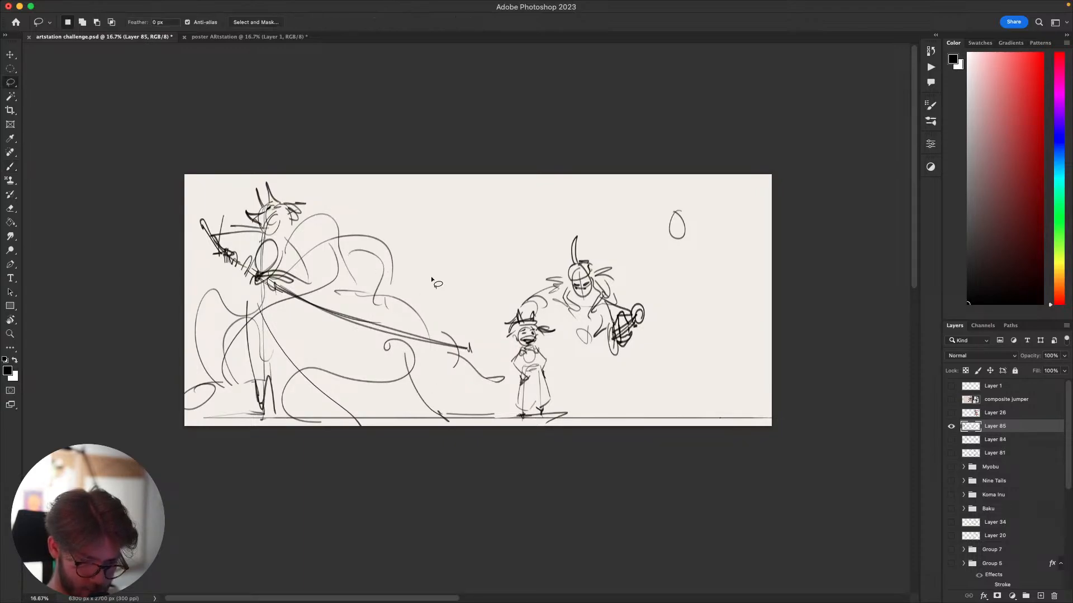
{"action": "left_click_drag", "start_coordinate": [450, 346], "coordinate": [404, 287]}
{"action": "key", "text": "BackSpace"}
{"action": "key", "text": "super+d"}
{"action": "left_click_drag", "start_coordinate": [503, 414], "coordinate": [449, 358]}
{"action": "key", "text": "BackSpace"}
{"action": "key", "text": "super+d"}
{"action": "key", "text": "b"}
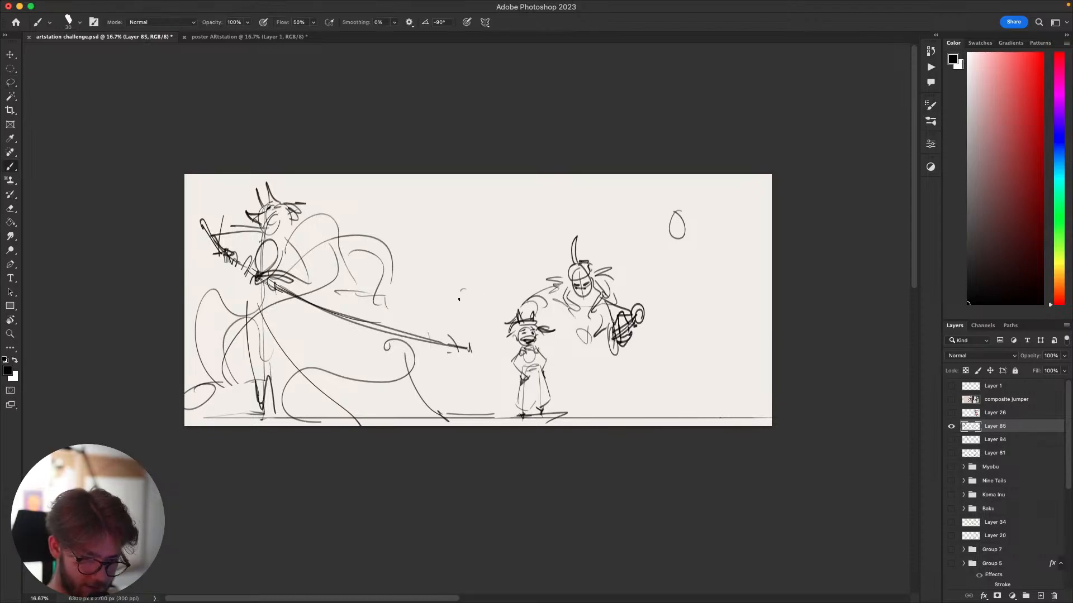
Sketch a small pointy-eared fox mask floating between the left figure's sword and the small figure.
{"action": "key", "text": "super+z"}
{"action": "left_click_drag", "start_coordinate": [467, 286], "coordinate": [469, 283]}
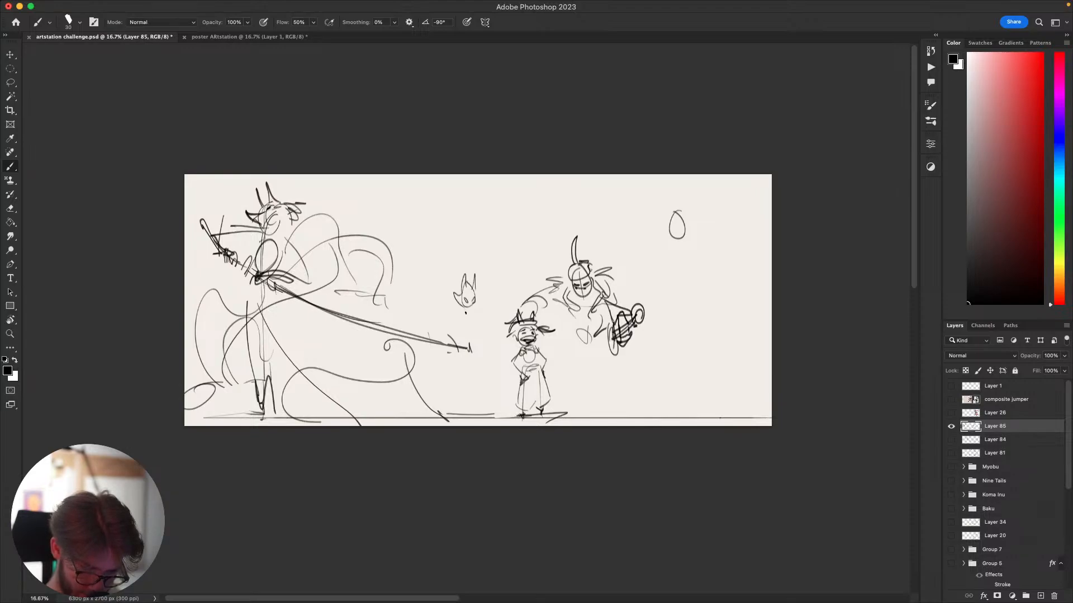
{"action": "key", "text": "super+z"}
{"action": "mouse_move", "coordinate": [459, 299]}
{"action": "left_mouse_down"}
{"action": "mouse_move", "coordinate": [471, 313]}
{"action": "mouse_move", "coordinate": [482, 302]}
{"action": "left_mouse_up"}
{"action": "key", "text": "super+z"}
{"action": "key", "text": "super+z"}
{"action": "key", "text": "super+z"}
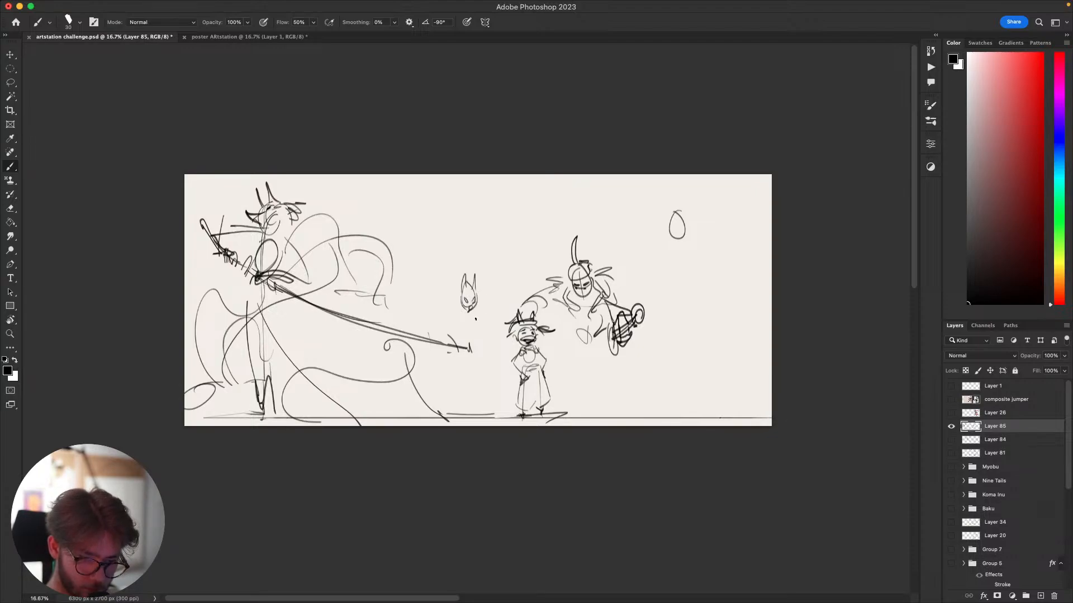
{"action": "mouse_move", "coordinate": [484, 344]}
{"action": "left_mouse_down"}
{"action": "mouse_move", "coordinate": [467, 361]}
{"action": "mouse_move", "coordinate": [453, 342]}
{"action": "mouse_move", "coordinate": [471, 351]}
{"action": "left_mouse_up"}
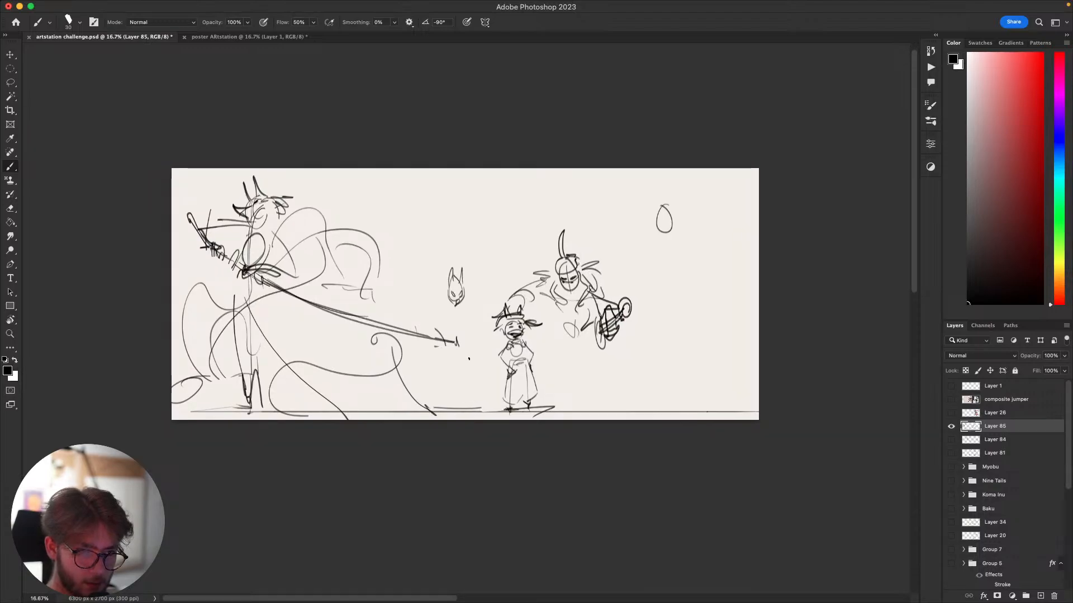
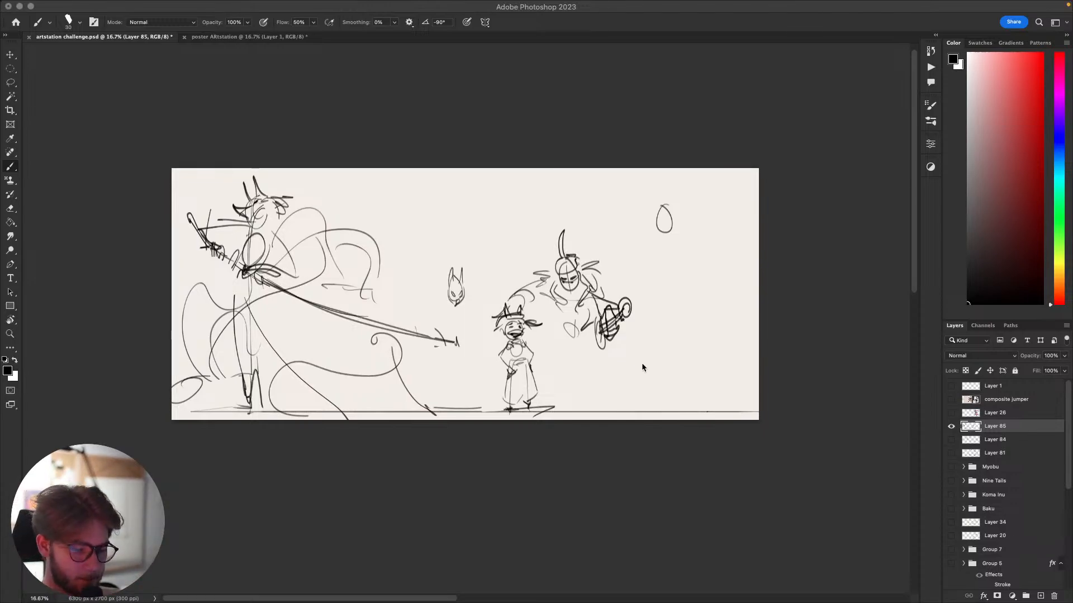
Scale the whole Layer 85 sketch down slightly within the canvas with Free Transform.
{"action": "key", "text": "super+t"}
{"action": "mouse_move", "coordinate": [464, 171]}
{"action": "left_mouse_down"}
{"action": "mouse_move", "coordinate": [463, 206]}
{"action": "mouse_move", "coordinate": [468, 170]}
{"action": "left_mouse_up"}
{"action": "key", "text": "Return"}
{"action": "key", "text": "b"}
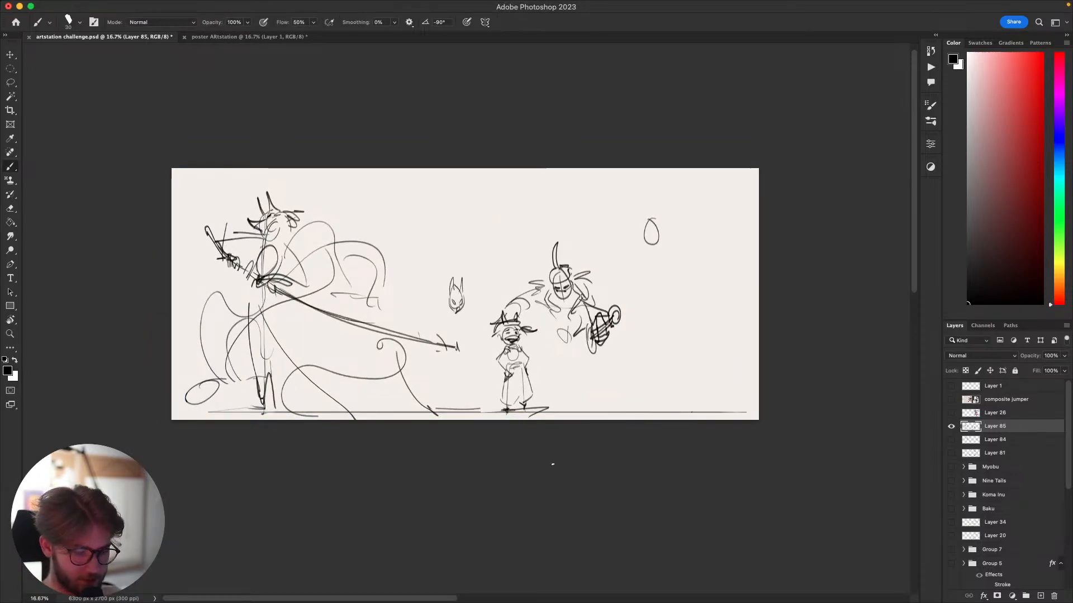
Lasso the left sword bearer with the tails and move the selection slightly upward, then deselect.
{"action": "key", "text": "l"}
{"action": "mouse_move", "coordinate": [429, 316]}
{"action": "left_mouse_down"}
{"action": "mouse_move", "coordinate": [430, 409]}
{"action": "mouse_move", "coordinate": [302, 410]}
{"action": "mouse_move", "coordinate": [175, 365]}
{"action": "mouse_move", "coordinate": [395, 239]}
{"action": "left_mouse_up"}
{"action": "key", "text": "v"}
{"action": "left_click_drag", "start_coordinate": [378, 310], "coordinate": [378, 296]}
{"action": "key", "text": "super+d"}
{"action": "key", "text": "b"}
{"action": "mouse_move", "coordinate": [473, 475]}
{"action": "left_mouse_down"}
{"action": "mouse_move", "coordinate": [443, 444]}
{"action": "mouse_move", "coordinate": [474, 459]}
{"action": "mouse_move", "coordinate": [445, 436]}
{"action": "left_mouse_up"}
{"action": "left_click_drag", "start_coordinate": [487, 396], "coordinate": [512, 437]}
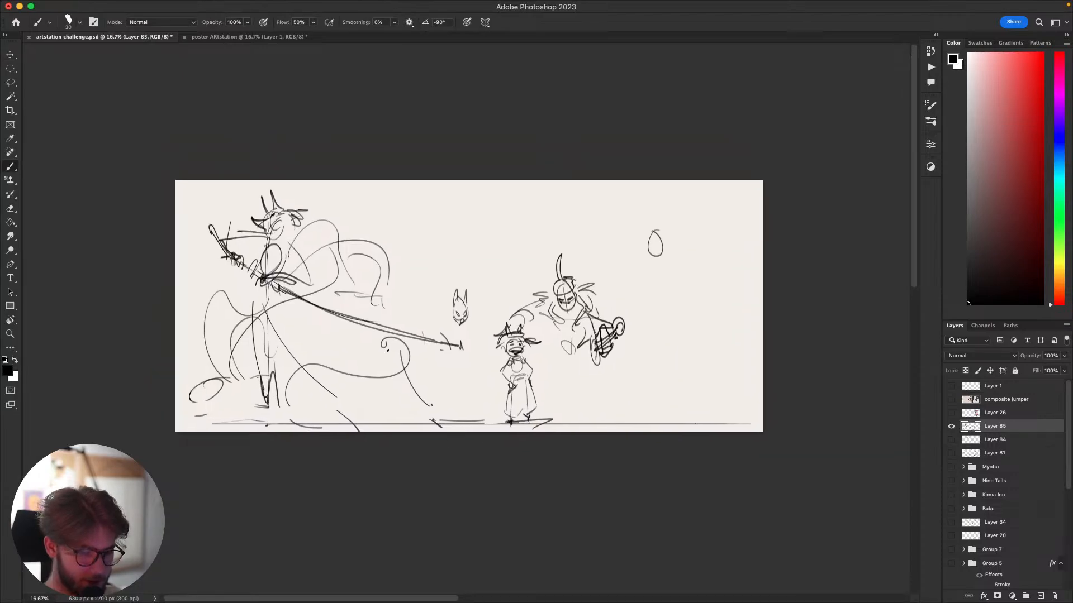
Lasso the left figure's sword and rotate it 10.28° with Free Transform so the blade slopes toward the ground.
{"action": "key", "text": "l"}
{"action": "mouse_move", "coordinate": [476, 358]}
{"action": "left_mouse_down"}
{"action": "mouse_move", "coordinate": [428, 329]}
{"action": "mouse_move", "coordinate": [293, 287]}
{"action": "mouse_move", "coordinate": [199, 235]}
{"action": "mouse_move", "coordinate": [257, 286]}
{"action": "mouse_move", "coordinate": [384, 356]}
{"action": "mouse_move", "coordinate": [427, 350]}
{"action": "left_mouse_up"}
{"action": "key", "text": "super+t"}
{"action": "left_click_drag", "start_coordinate": [531, 324], "coordinate": [514, 377]}
{"action": "mouse_move", "coordinate": [424, 362]}
{"action": "left_mouse_down"}
{"action": "mouse_move", "coordinate": [422, 413]}
{"action": "mouse_move", "coordinate": [416, 407]}
{"action": "left_mouse_up"}
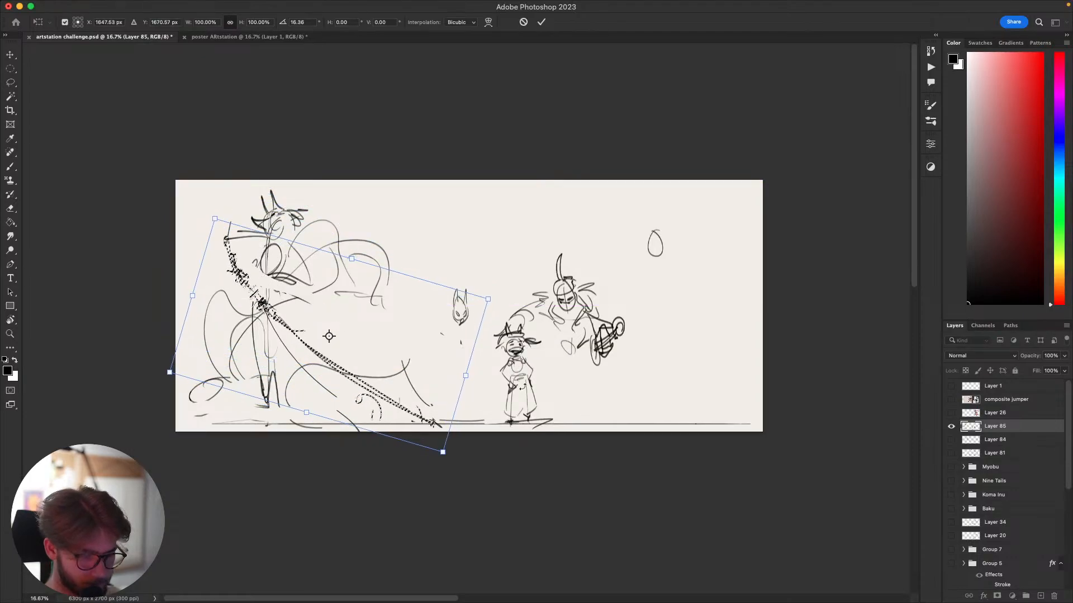
{"action": "left_click_drag", "start_coordinate": [529, 394], "coordinate": [532, 373]}
{"action": "left_click_drag", "start_coordinate": [437, 407], "coordinate": [446, 402]}
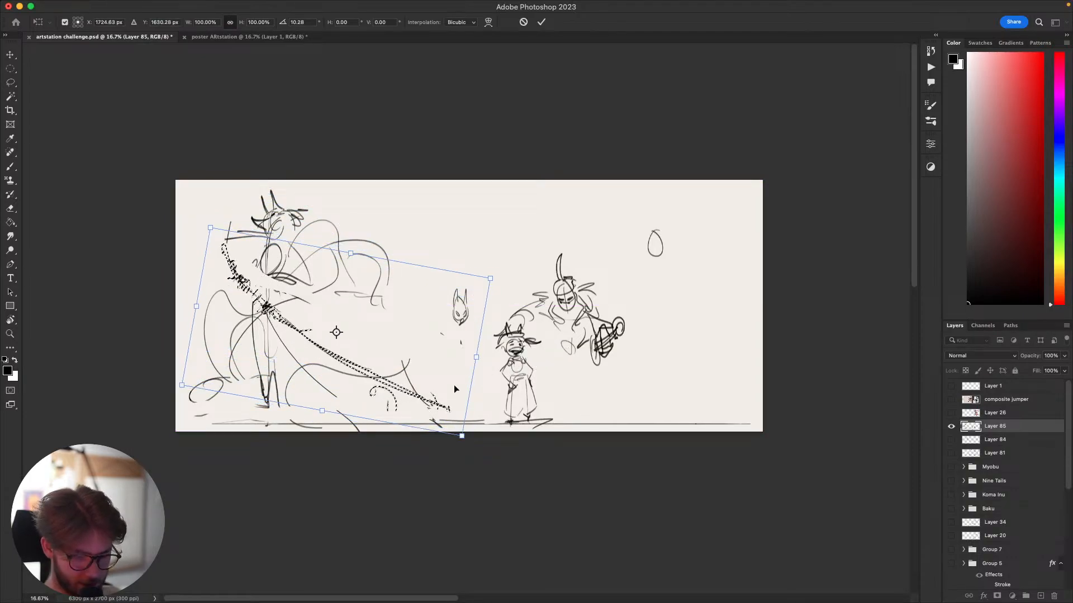
{"action": "key", "text": "Return"}
{"action": "key", "text": "b"}
Try large spiral guide curves sweeping from the left figure along the sword and around the small figure and opponent.
{"action": "scroll", "coordinate": [454, 385], "scroll_direction": "up", "scroll_amount": 2}
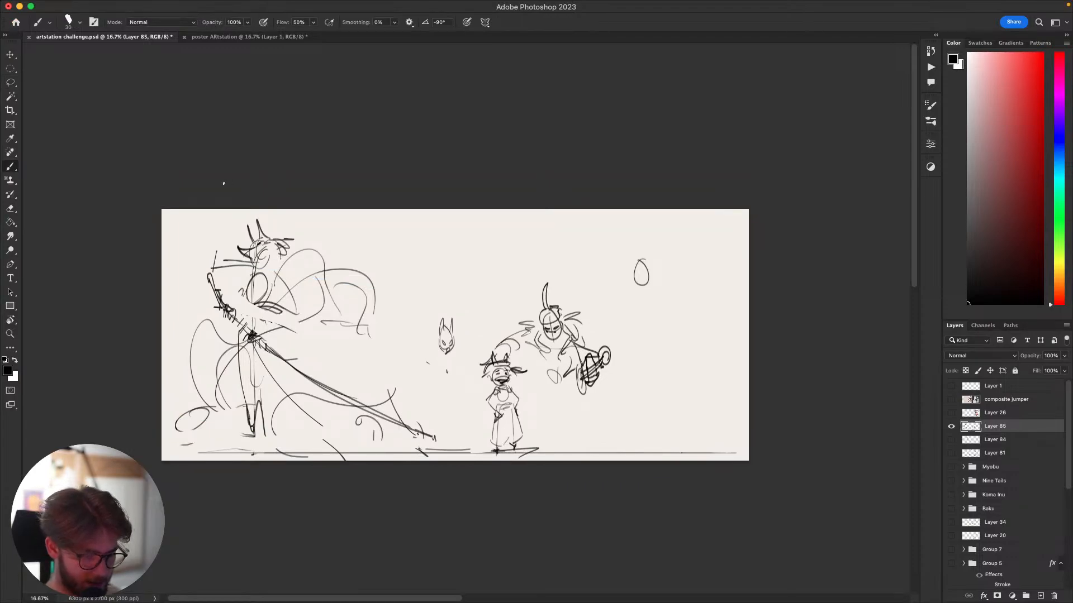
{"action": "mouse_move", "coordinate": [223, 183]}
{"action": "left_mouse_down"}
{"action": "mouse_move", "coordinate": [618, 427]}
{"action": "mouse_move", "coordinate": [570, 395]}
{"action": "mouse_move", "coordinate": [530, 398]}
{"action": "left_mouse_up"}
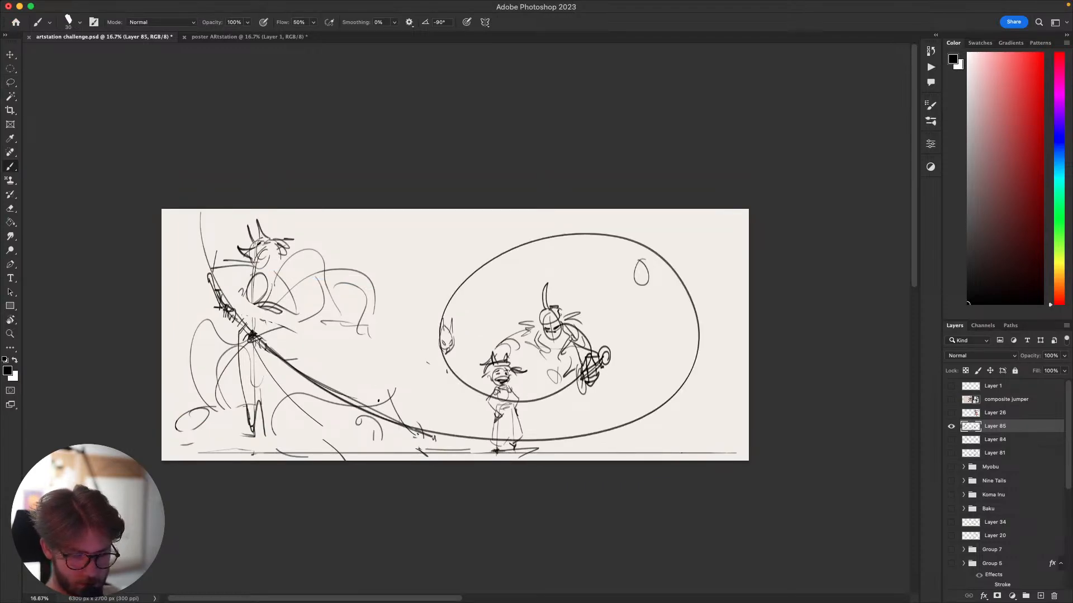
{"action": "mouse_move", "coordinate": [581, 466]}
{"action": "left_mouse_down"}
{"action": "mouse_move", "coordinate": [594, 390]}
{"action": "mouse_move", "coordinate": [582, 447]}
{"action": "left_mouse_up"}
{"action": "key", "text": "ctrl+z"}
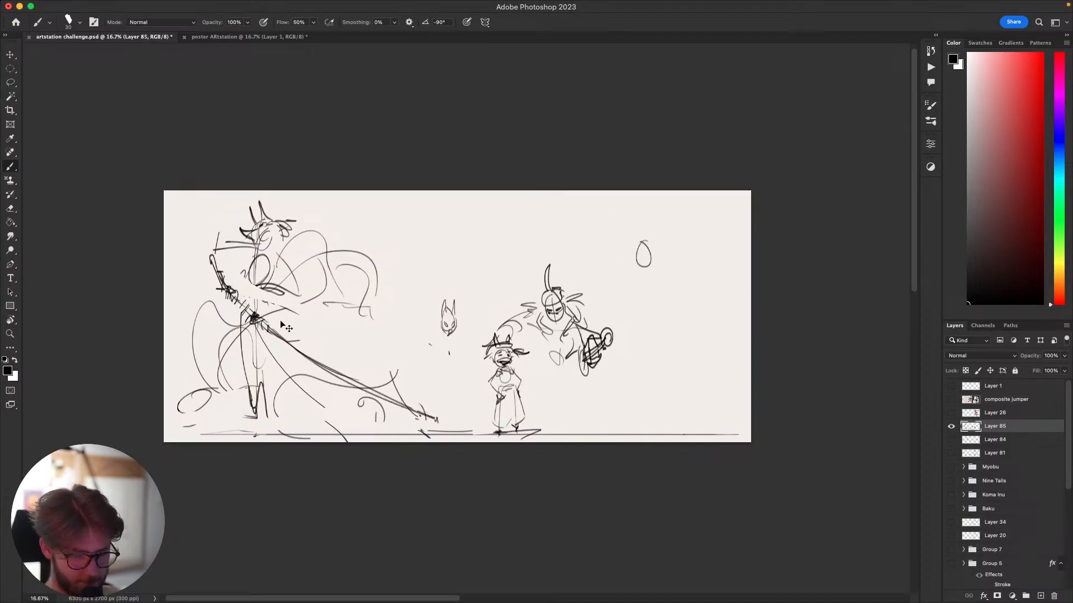
{"action": "mouse_move", "coordinate": [257, 319]}
{"action": "left_mouse_down"}
{"action": "mouse_move", "coordinate": [674, 262]}
{"action": "mouse_move", "coordinate": [559, 335]}
{"action": "left_mouse_up"}
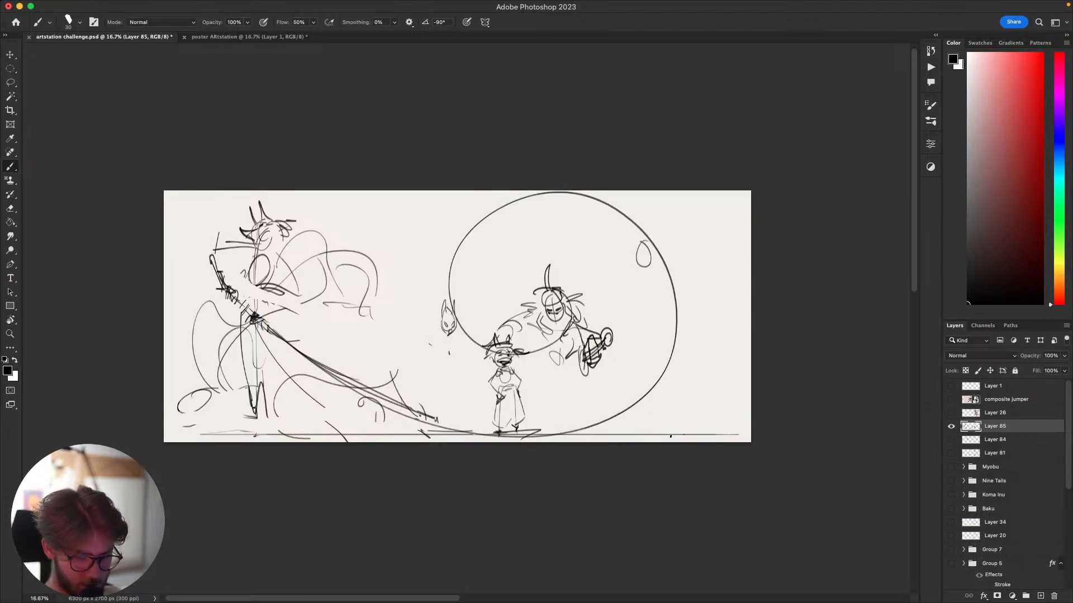
{"action": "key", "text": "ctrl+z"}
{"action": "scroll", "coordinate": [451, 330], "scroll_direction": "up", "scroll_amount": 2}
{"action": "key", "text": "super+z"}
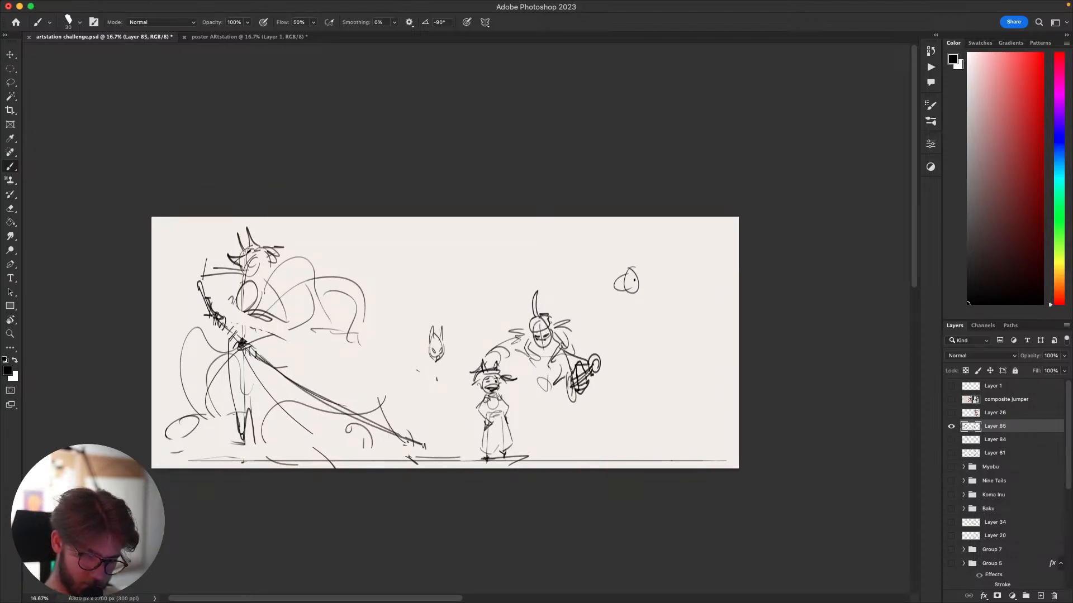
Redraw the small floating head above the opponent's weapon side as a simple oval crossed by a horizontal guide line.
{"action": "left_click_drag", "start_coordinate": [618, 280], "coordinate": [642, 278]}
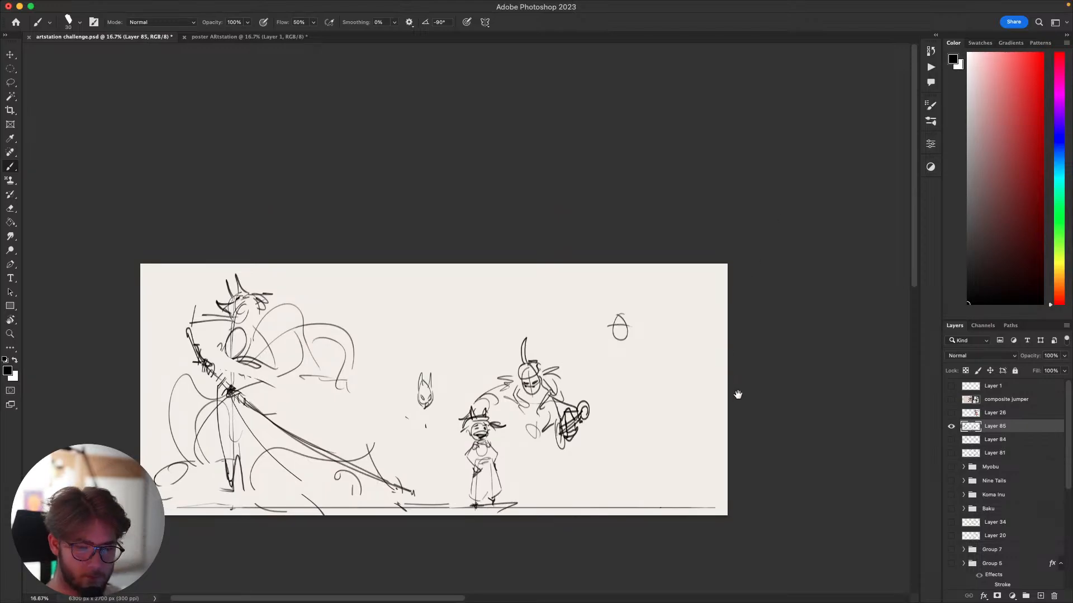
{"action": "left_click_drag", "start_coordinate": [770, 296], "coordinate": [782, 206]}
{"action": "left_click_drag", "start_coordinate": [740, 340], "coordinate": [731, 295]}
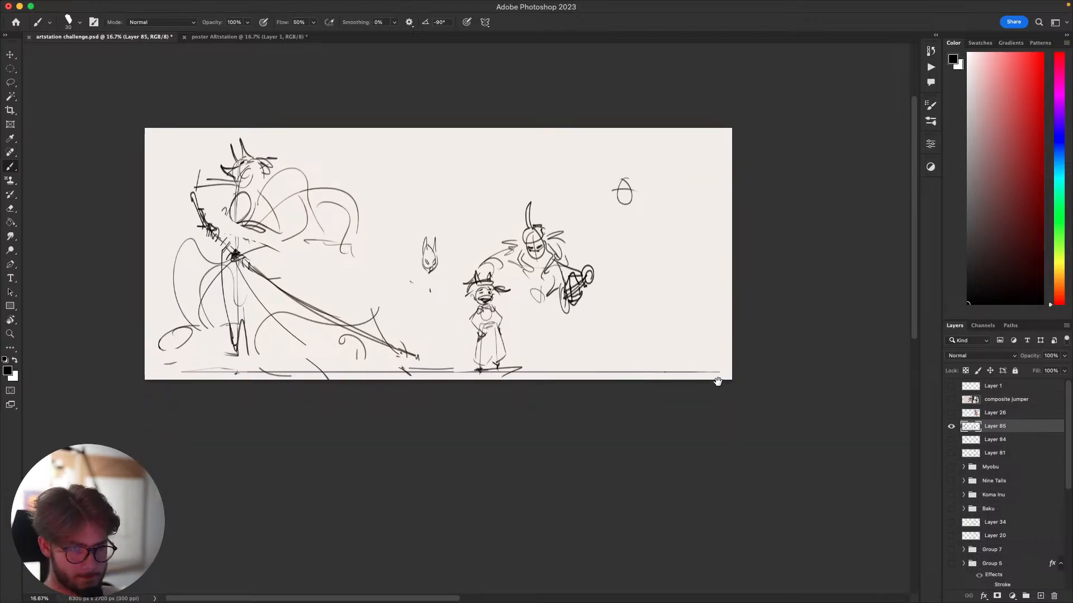
{"action": "left_click_drag", "start_coordinate": [718, 382], "coordinate": [733, 357]}
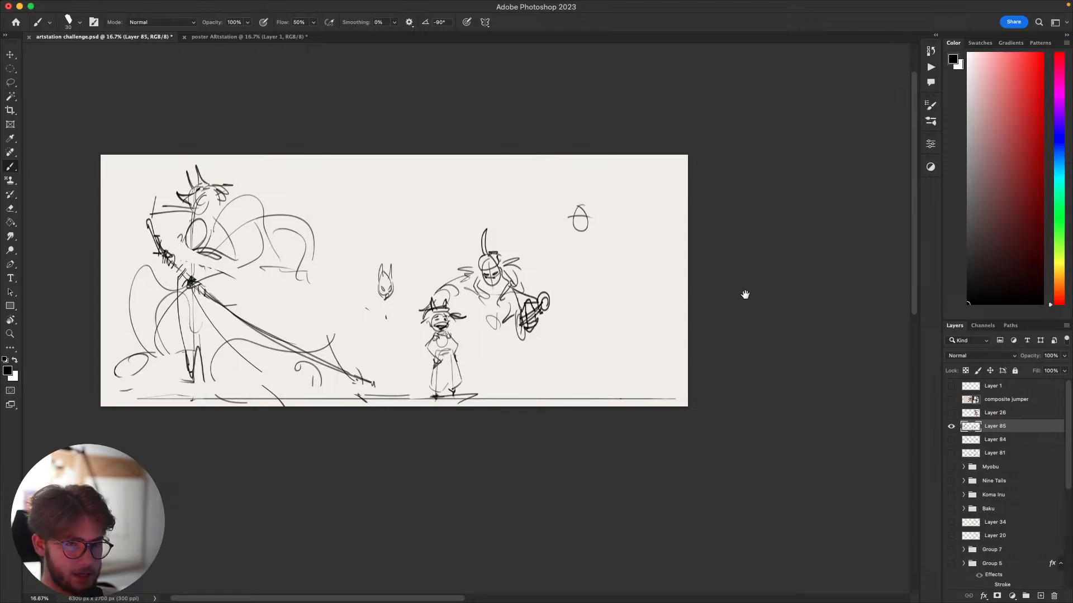
{"action": "left_click_drag", "start_coordinate": [745, 294], "coordinate": [740, 327]}
{"action": "key", "text": "super+equal"}
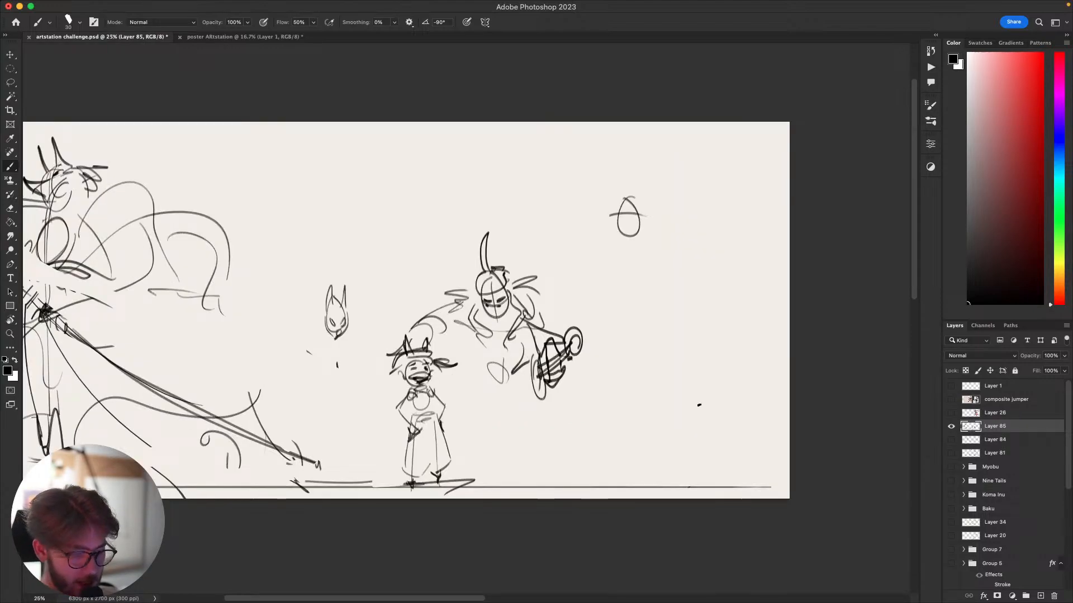
{"action": "left_click_drag", "start_coordinate": [696, 402], "coordinate": [803, 404]}
{"action": "left_click_drag", "start_coordinate": [692, 378], "coordinate": [750, 372]}
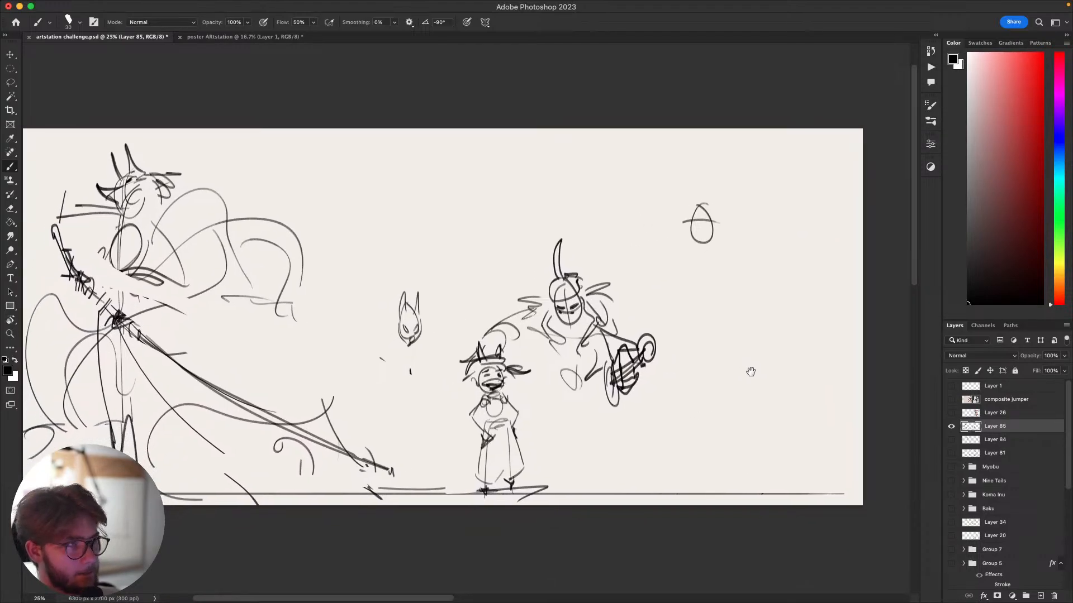
{"action": "left_click_drag", "start_coordinate": [765, 314], "coordinate": [781, 306]}
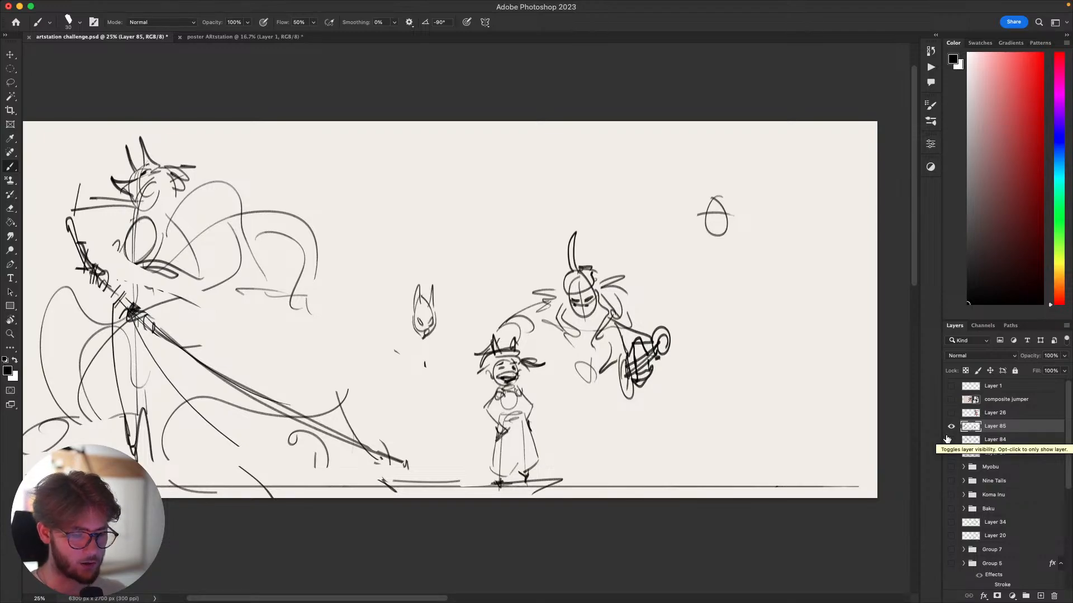
Rough in the horned opponent's wide legs and lower body from the waist down to the ground line.
{"action": "left_click_drag", "start_coordinate": [693, 426], "coordinate": [682, 425]}
{"action": "left_click", "coordinate": [559, 372]}
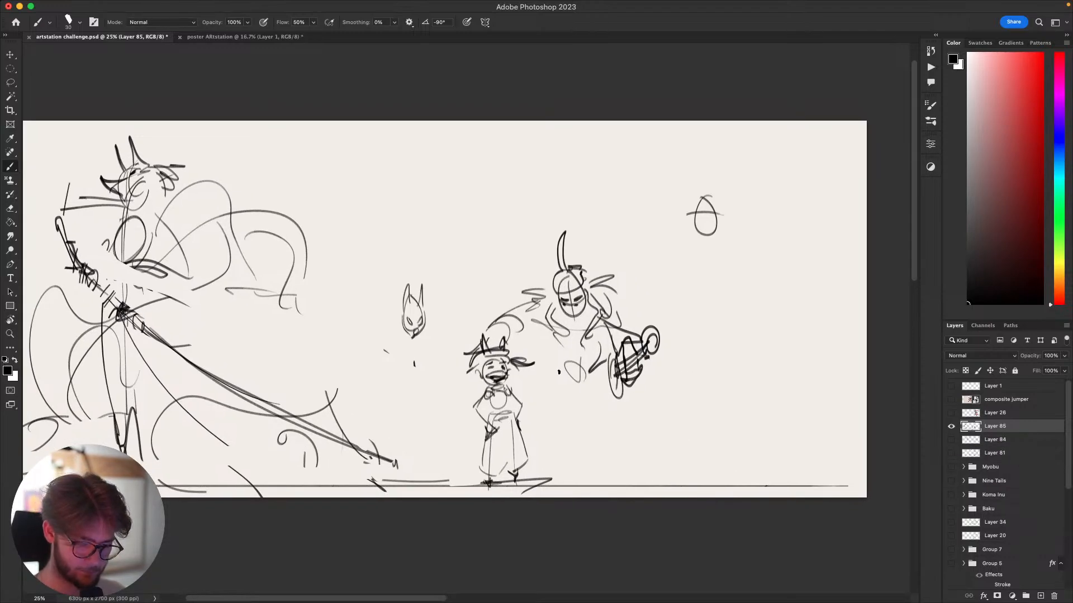
{"action": "key", "text": "super+z"}
{"action": "mouse_move", "coordinate": [553, 398]}
{"action": "left_mouse_down"}
{"action": "mouse_move", "coordinate": [562, 485]}
{"action": "mouse_move", "coordinate": [550, 386]}
{"action": "mouse_move", "coordinate": [539, 475]}
{"action": "left_mouse_up"}
{"action": "key", "text": "super+z"}
{"action": "key", "text": "super+z"}
{"action": "mouse_move", "coordinate": [547, 372]}
{"action": "left_mouse_down"}
{"action": "mouse_move", "coordinate": [531, 473]}
{"action": "mouse_move", "coordinate": [584, 474]}
{"action": "left_mouse_up"}
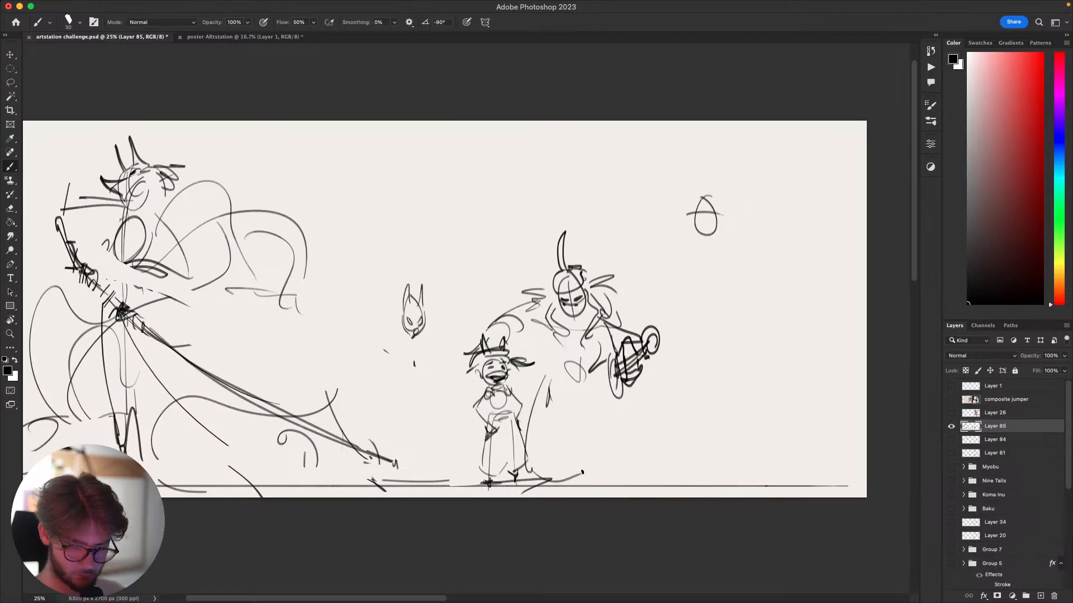
{"action": "mouse_move", "coordinate": [609, 394]}
{"action": "left_mouse_down"}
{"action": "mouse_move", "coordinate": [626, 474]}
{"action": "mouse_move", "coordinate": [642, 440]}
{"action": "mouse_move", "coordinate": [593, 484]}
{"action": "left_mouse_up"}
{"action": "key", "text": "super+z"}
{"action": "left_click_drag", "start_coordinate": [628, 419], "coordinate": [631, 486]}
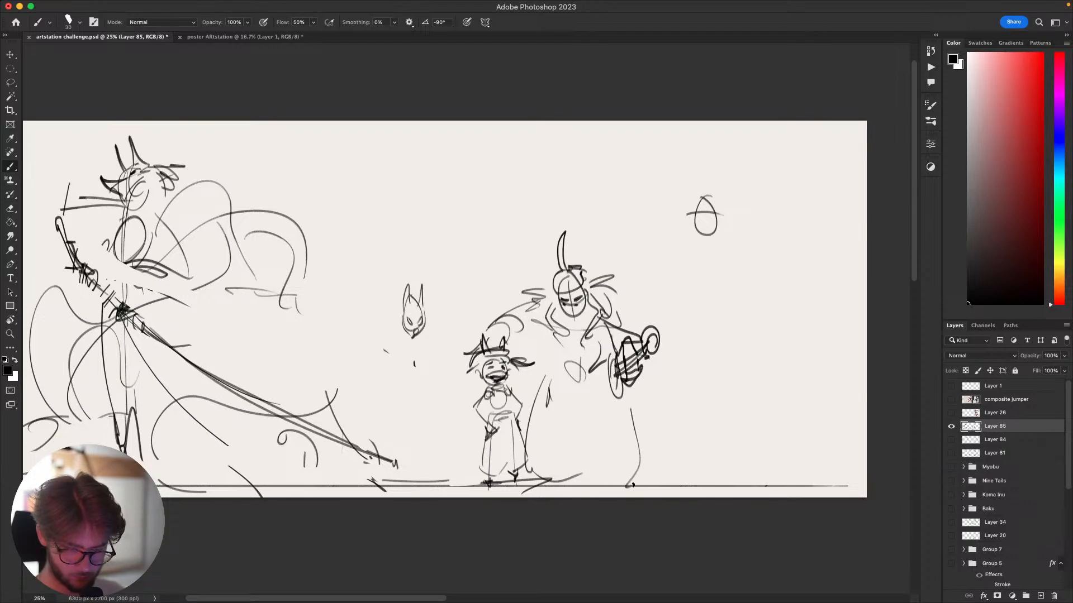
{"action": "key", "text": "super+z"}
{"action": "mouse_move", "coordinate": [644, 380]}
{"action": "left_mouse_down"}
{"action": "mouse_move", "coordinate": [613, 479]}
{"action": "mouse_move", "coordinate": [603, 399]}
{"action": "mouse_move", "coordinate": [584, 434]}
{"action": "mouse_move", "coordinate": [567, 432]}
{"action": "left_mouse_up"}
{"action": "key", "text": "super+z"}
{"action": "left_click_drag", "start_coordinate": [562, 387], "coordinate": [566, 471]}
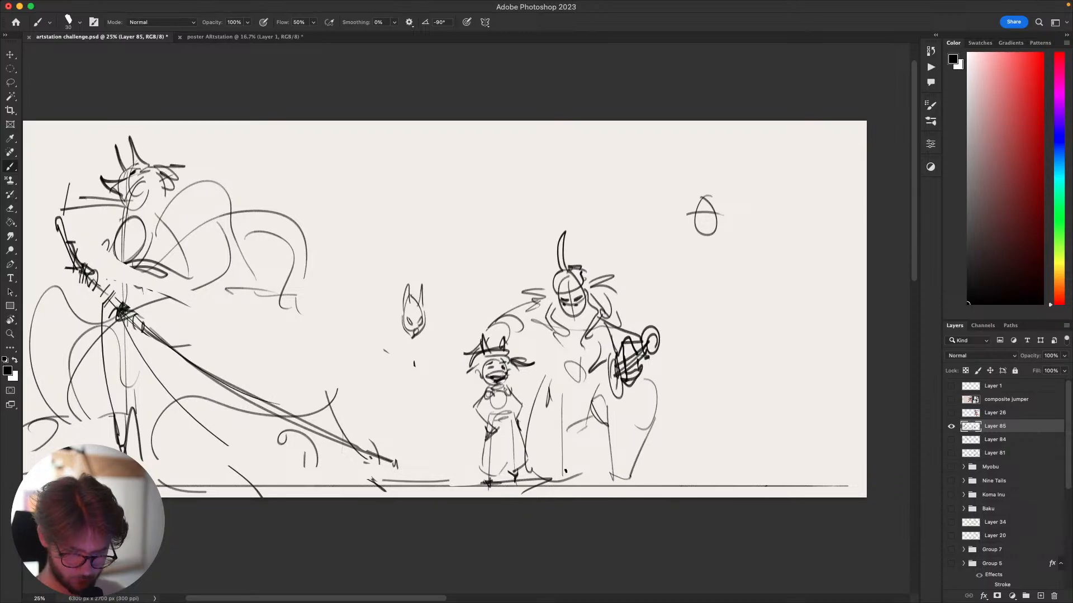
Lasso the floating eared face between the sword bearer and the small figure, move it slightly upward, and deselect.
{"action": "mouse_move", "coordinate": [707, 404]}
{"action": "left_mouse_down"}
{"action": "mouse_move", "coordinate": [831, 308]}
{"action": "mouse_move", "coordinate": [792, 332]}
{"action": "mouse_move", "coordinate": [684, 361]}
{"action": "mouse_move", "coordinate": [665, 393]}
{"action": "mouse_move", "coordinate": [735, 375]}
{"action": "left_mouse_up"}
{"action": "key", "text": "l"}
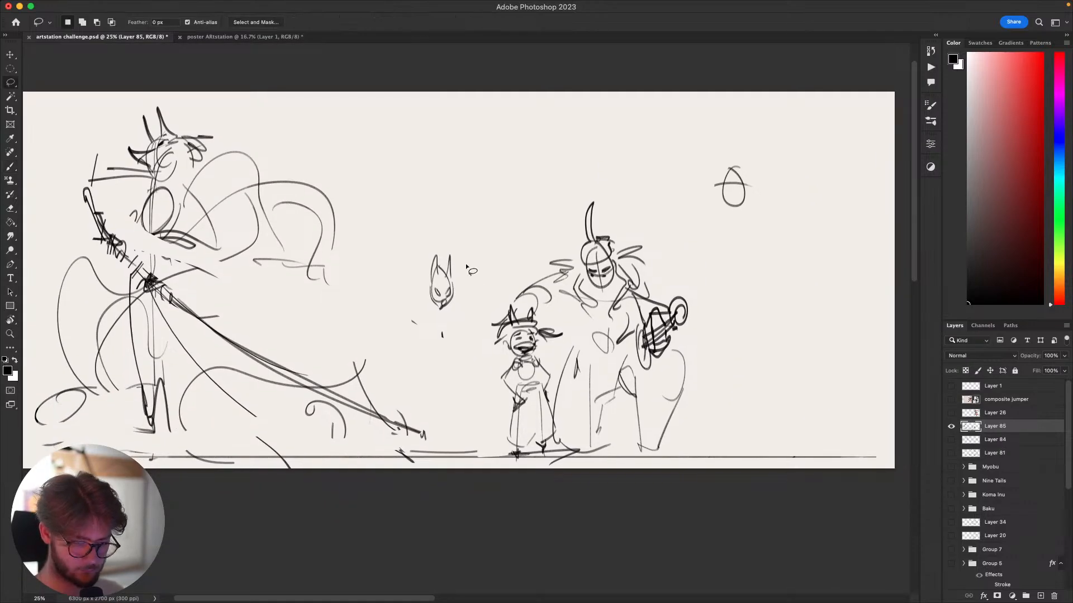
{"action": "left_click_drag", "start_coordinate": [471, 269], "coordinate": [430, 254]}
{"action": "key", "text": "b"}
{"action": "key", "text": "l"}
{"action": "mouse_move", "coordinate": [452, 292]}
{"action": "left_mouse_down"}
{"action": "mouse_move", "coordinate": [444, 247]}
{"action": "mouse_move", "coordinate": [439, 260]}
{"action": "mouse_move", "coordinate": [451, 266]}
{"action": "mouse_move", "coordinate": [448, 229]}
{"action": "left_mouse_up"}
{"action": "key", "text": "v"}
{"action": "key", "text": "super+d"}
{"action": "key", "text": "b"}
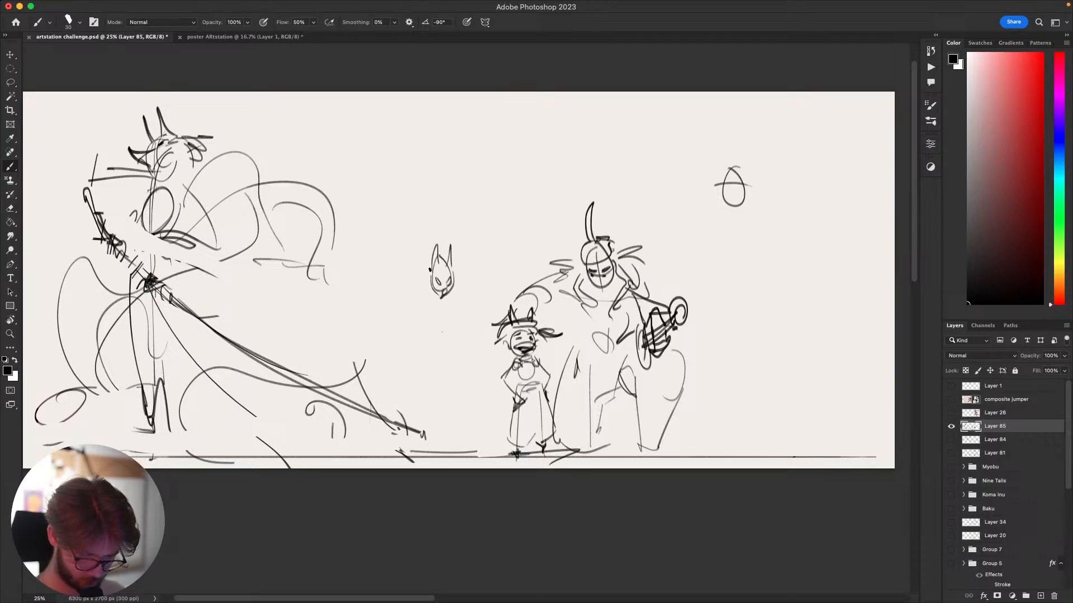
Try tall curled tail or smoke shapes along the left side of the floating eared face.
{"action": "mouse_move", "coordinate": [429, 269]}
{"action": "left_mouse_down"}
{"action": "mouse_move", "coordinate": [424, 283]}
{"action": "mouse_move", "coordinate": [429, 249]}
{"action": "mouse_move", "coordinate": [415, 223]}
{"action": "mouse_move", "coordinate": [408, 298]}
{"action": "mouse_move", "coordinate": [421, 309]}
{"action": "left_mouse_up"}
{"action": "key", "text": "super+z"}
{"action": "key", "text": "super+z"}
{"action": "key", "text": "super+z"}
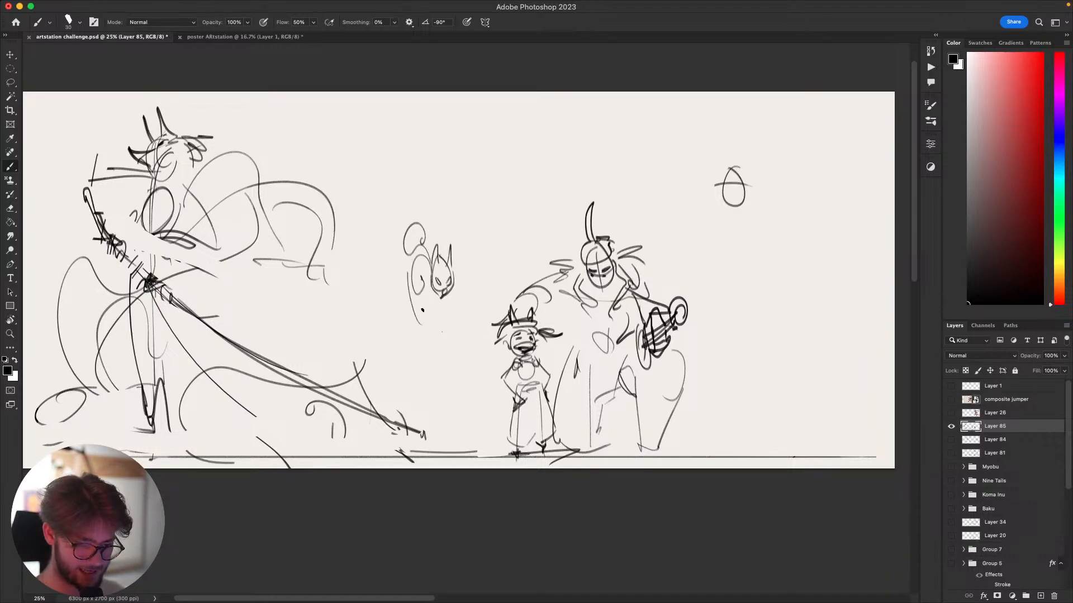
{"action": "key", "text": "super+z"}
{"action": "left_click_drag", "start_coordinate": [409, 256], "coordinate": [412, 318]}
{"action": "key", "text": "super+z"}
{"action": "mouse_move", "coordinate": [406, 259]}
{"action": "left_mouse_down"}
{"action": "mouse_move", "coordinate": [412, 310]}
{"action": "mouse_move", "coordinate": [403, 301]}
{"action": "mouse_move", "coordinate": [414, 306]}
{"action": "mouse_move", "coordinate": [408, 345]}
{"action": "left_mouse_up"}
{"action": "key", "text": "super+z"}
Try matching curls on the right side of the eared face and a rounded curve beneath its chin.
{"action": "mouse_move", "coordinate": [464, 289]}
{"action": "left_mouse_down"}
{"action": "mouse_move", "coordinate": [474, 316]}
{"action": "mouse_move", "coordinate": [465, 314]}
{"action": "mouse_move", "coordinate": [465, 271]}
{"action": "left_mouse_up"}
{"action": "key", "text": "super+z"}
{"action": "key", "text": "super+z"}
{"action": "mouse_move", "coordinate": [485, 305]}
{"action": "left_mouse_down"}
{"action": "mouse_move", "coordinate": [498, 275]}
{"action": "mouse_move", "coordinate": [454, 289]}
{"action": "mouse_move", "coordinate": [464, 257]}
{"action": "mouse_move", "coordinate": [467, 272]}
{"action": "mouse_move", "coordinate": [442, 306]}
{"action": "left_mouse_up"}
{"action": "key", "text": "super+z"}
{"action": "key", "text": "super+z"}
{"action": "key", "text": "super+z"}
{"action": "key", "text": "super+z"}
{"action": "mouse_move", "coordinate": [444, 258]}
{"action": "left_mouse_down"}
{"action": "mouse_move", "coordinate": [439, 292]}
{"action": "mouse_move", "coordinate": [465, 282]}
{"action": "left_mouse_up"}
{"action": "key", "text": "super+z"}
{"action": "key", "text": "super+z"}
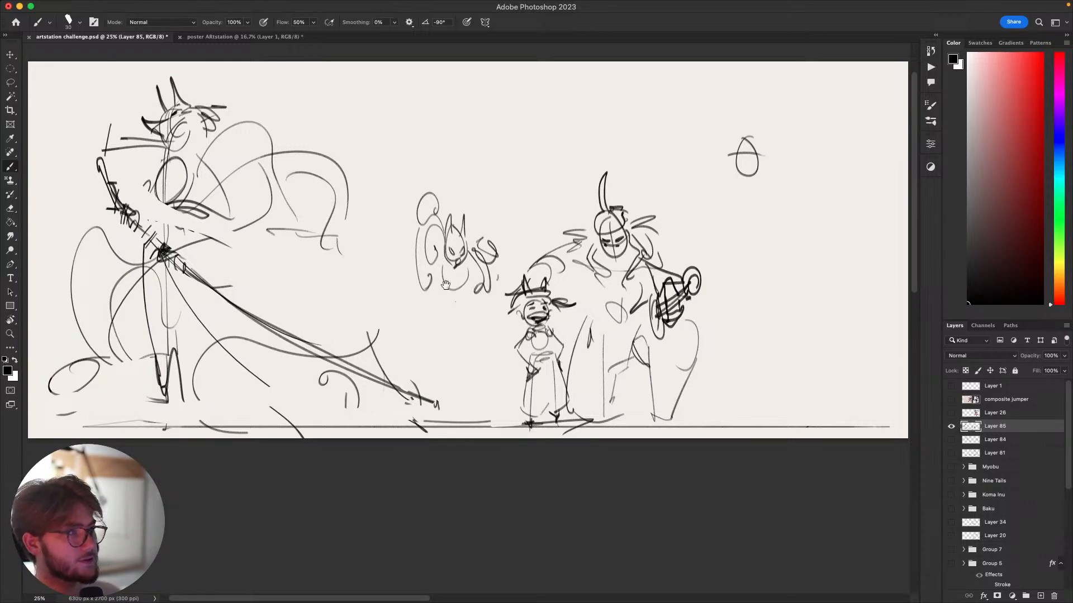
Try short extra strokes inside the rounded curve beneath the eared face.
{"action": "left_click_drag", "start_coordinate": [535, 304], "coordinate": [595, 312]}
{"action": "key", "text": "super+z"}
{"action": "left_click_drag", "start_coordinate": [526, 271], "coordinate": [530, 286]}
{"action": "key", "text": "super+z"}
{"action": "key", "text": "super+z"}
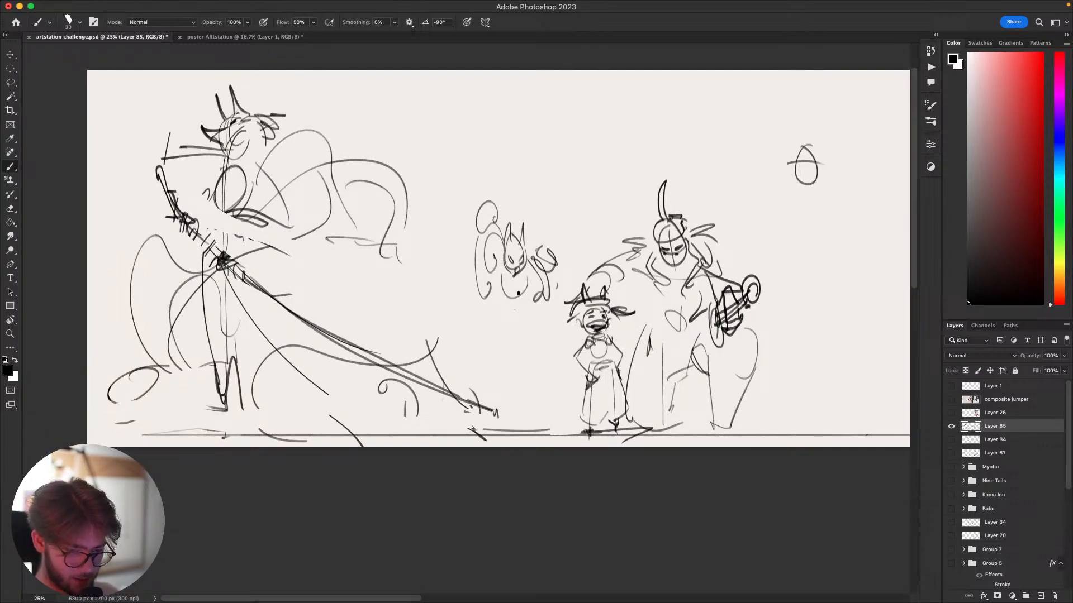
{"action": "key", "text": "super+z"}
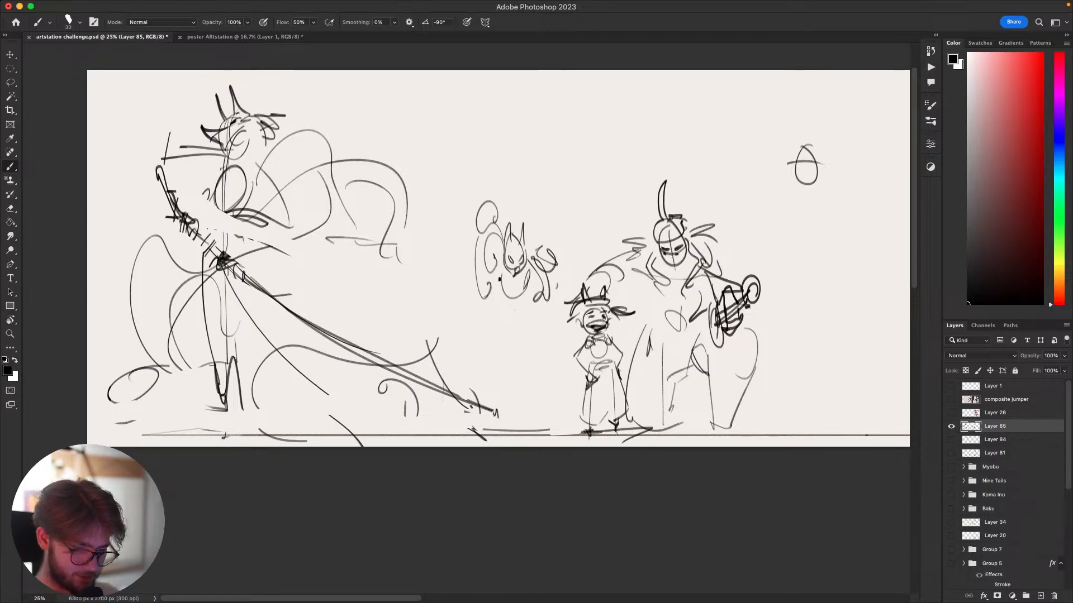
{"action": "key", "text": "super+z"}
Try body strokes below the eared face, and undo the chin curve and the curls on its right side.
{"action": "mouse_move", "coordinate": [529, 277]}
{"action": "left_mouse_down"}
{"action": "mouse_move", "coordinate": [521, 332]}
{"action": "mouse_move", "coordinate": [534, 314]}
{"action": "mouse_move", "coordinate": [515, 346]}
{"action": "mouse_move", "coordinate": [526, 332]}
{"action": "mouse_move", "coordinate": [507, 352]}
{"action": "left_mouse_up"}
{"action": "key", "text": "super+z"}
{"action": "key", "text": "super+z"}
{"action": "key", "text": "super+z"}
{"action": "key", "text": "super+z"}
{"action": "key", "text": "super+z"}
{"action": "key", "text": "super+z"}
{"action": "key", "text": "super+z"}
{"action": "key", "text": "super+z"}
{"action": "key", "text": "super+z"}
{"action": "key", "text": "super+z"}
{"action": "left_click_drag", "start_coordinate": [510, 341], "coordinate": [526, 318]}
{"action": "key", "text": "super+z"}
{"action": "key", "text": "super+z"}
{"action": "key", "text": "super+z"}
{"action": "key", "text": "super+z"}
{"action": "key", "text": "super+z"}
{"action": "key", "text": "super+z"}
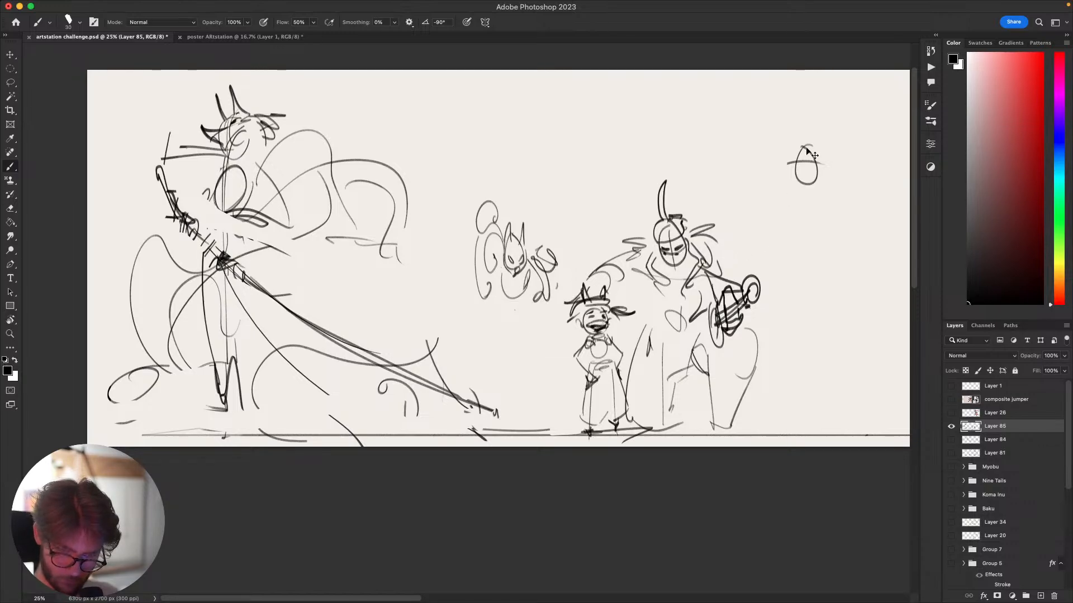
{"action": "mouse_move", "coordinate": [717, 327]}
{"action": "left_mouse_down"}
{"action": "mouse_move", "coordinate": [740, 237]}
{"action": "mouse_move", "coordinate": [679, 293]}
{"action": "mouse_move", "coordinate": [714, 351]}
{"action": "left_mouse_up"}
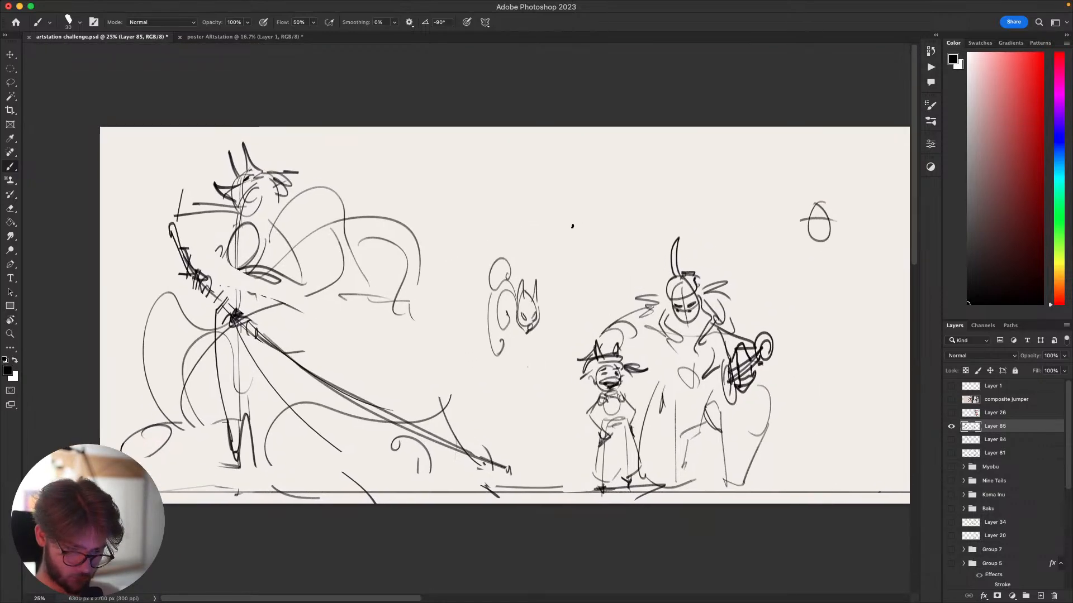
Lasso and delete the floating eared face with its curls, and sketch a slightly tilted oval head in its place.
{"action": "key", "text": "l"}
{"action": "mouse_move", "coordinate": [557, 288]}
{"action": "left_mouse_down"}
{"action": "mouse_move", "coordinate": [506, 391]}
{"action": "mouse_move", "coordinate": [536, 246]}
{"action": "mouse_move", "coordinate": [515, 261]}
{"action": "mouse_move", "coordinate": [525, 284]}
{"action": "mouse_move", "coordinate": [510, 290]}
{"action": "left_mouse_up"}
{"action": "key", "text": "BackSpace"}
{"action": "key", "text": "super+d"}
{"action": "key", "text": "b"}
{"action": "key", "text": "super+z"}
{"action": "key", "text": "super+z"}
{"action": "key", "text": "super+z"}
{"action": "key", "text": "super+z"}
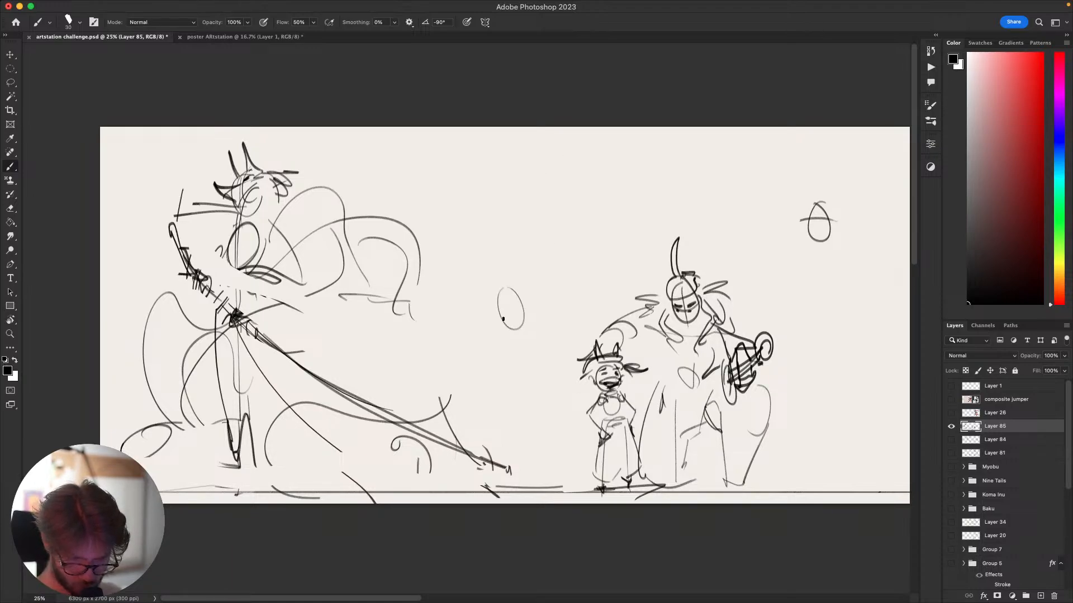
Add a curved face guide line and a pointed jaw to the tilted oval head.
{"action": "left_click_drag", "start_coordinate": [500, 390], "coordinate": [451, 319]}
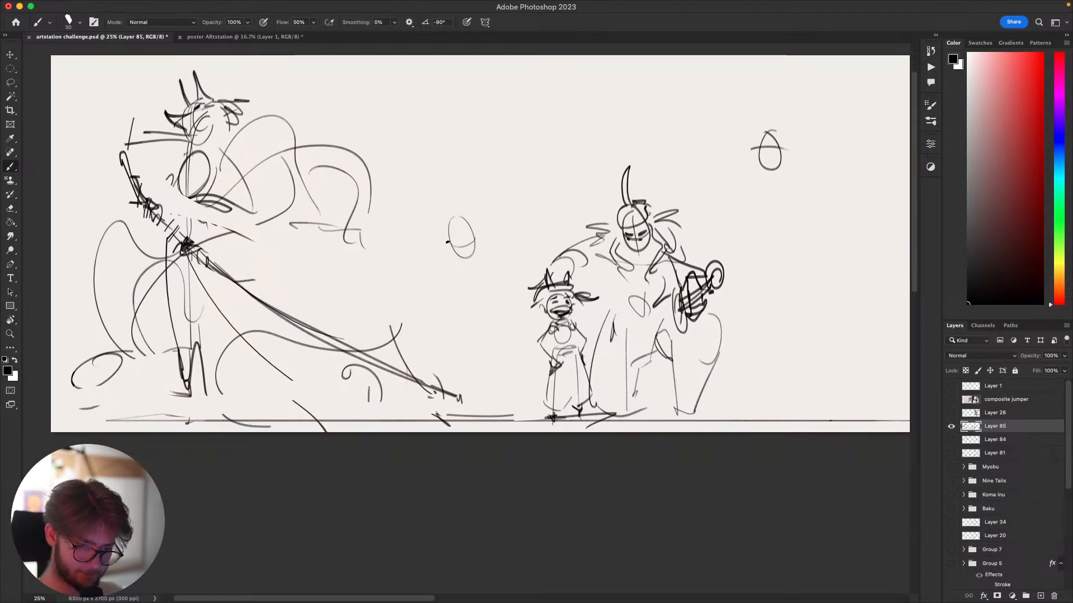
{"action": "left_click_drag", "start_coordinate": [474, 268], "coordinate": [475, 244]}
{"action": "key", "text": "super+z"}
{"action": "mouse_move", "coordinate": [455, 255]}
{"action": "left_mouse_down"}
{"action": "mouse_move", "coordinate": [469, 263]}
{"action": "mouse_move", "coordinate": [477, 243]}
{"action": "left_mouse_up"}
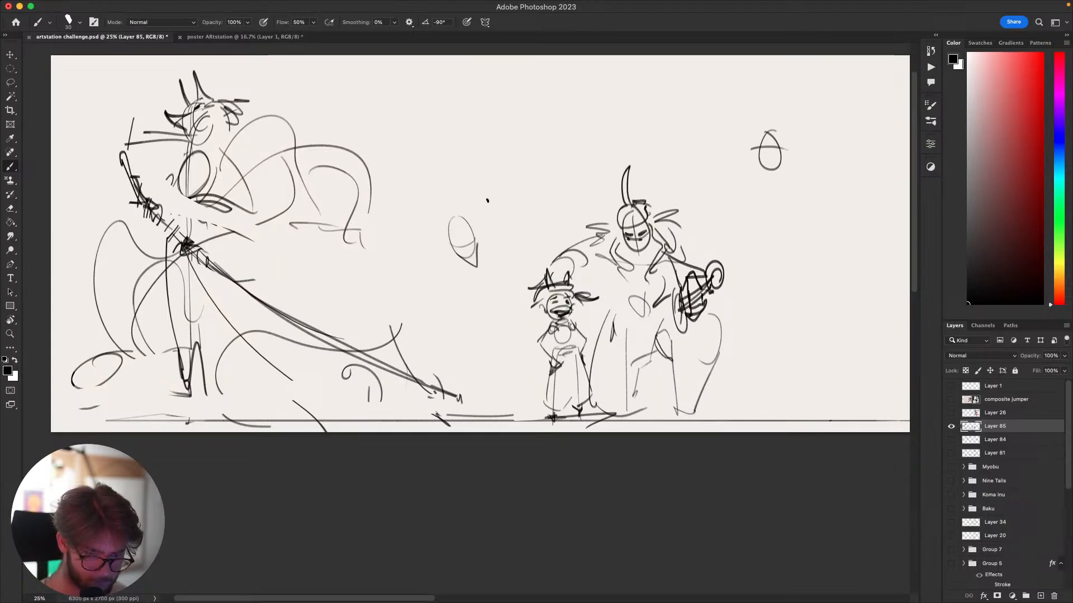
Add a curved stroke sweeping off the crown of the small oval head above the opponent's weapon side.
{"action": "left_click_drag", "start_coordinate": [792, 293], "coordinate": [649, 378]}
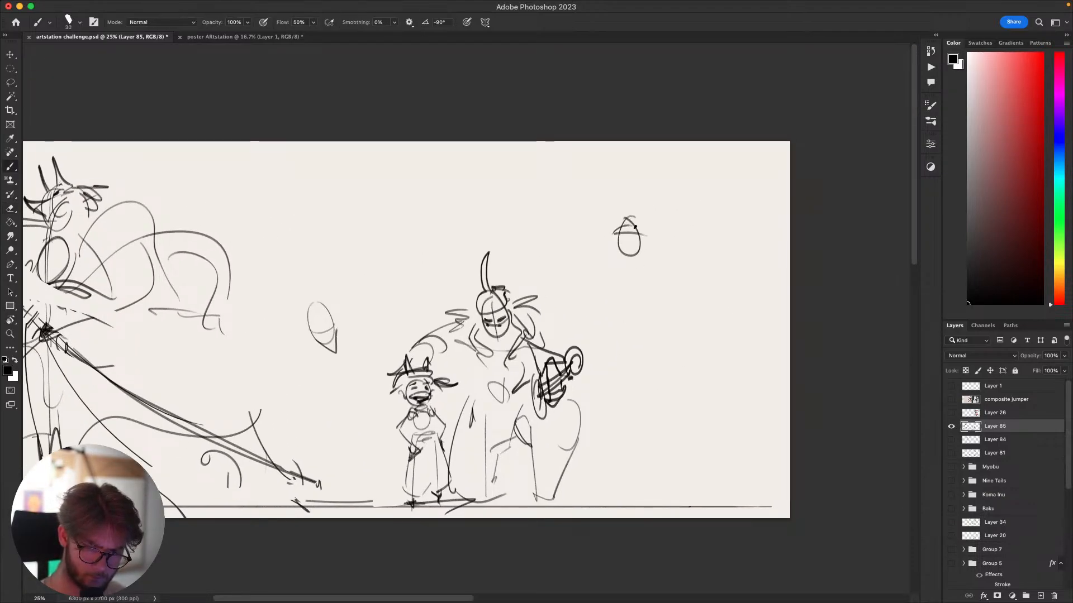
{"action": "key", "text": "super+z"}
{"action": "left_click_drag", "start_coordinate": [618, 244], "coordinate": [640, 214]}
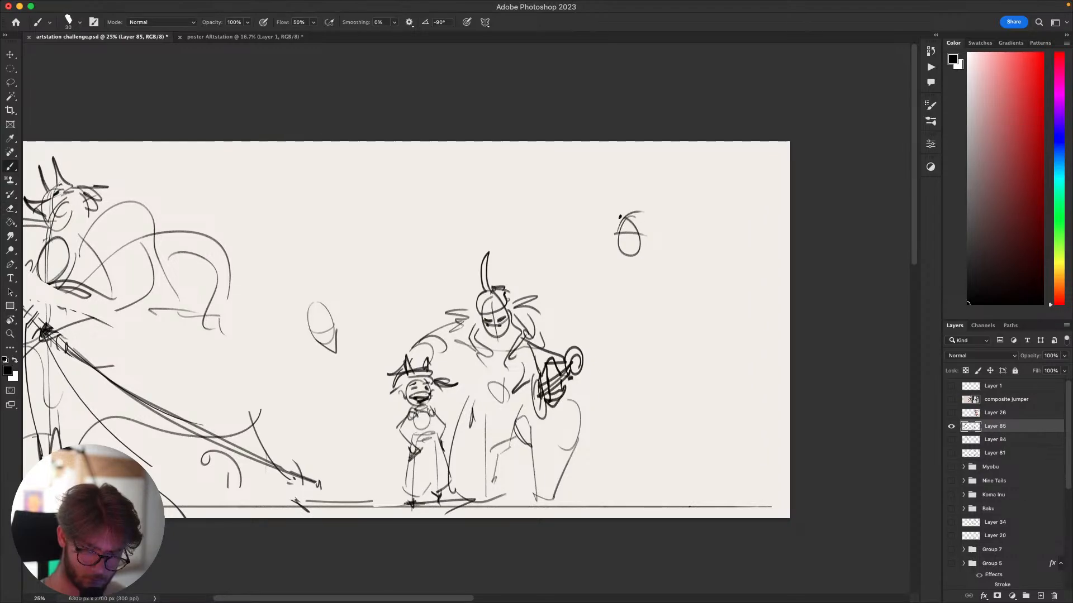
{"action": "mouse_move", "coordinate": [595, 318]}
{"action": "left_mouse_down"}
{"action": "mouse_move", "coordinate": [699, 251]}
{"action": "mouse_move", "coordinate": [746, 242]}
{"action": "left_mouse_up"}
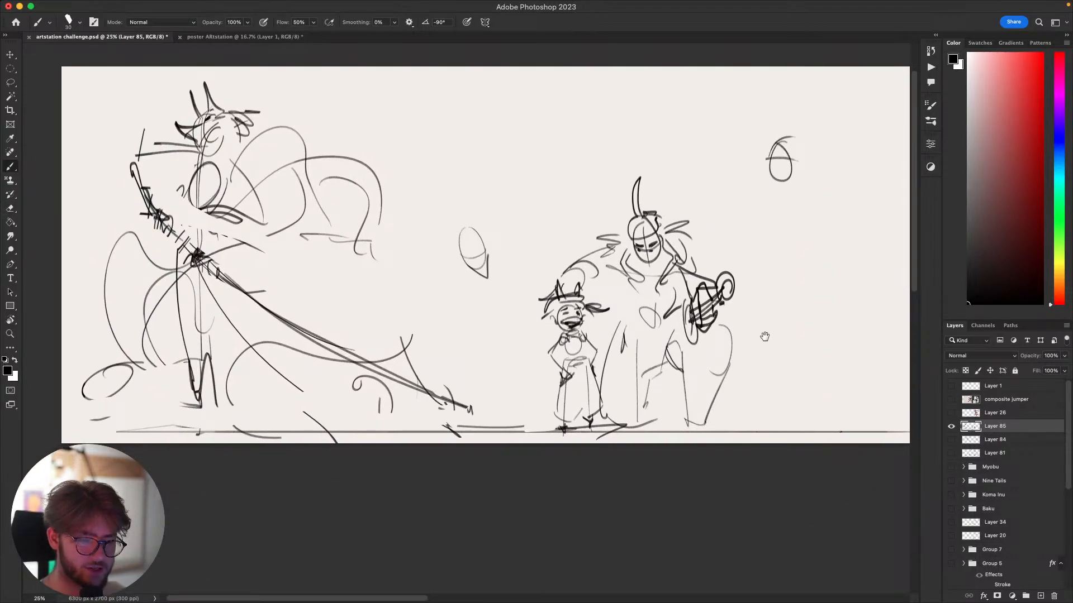
{"action": "left_click_drag", "start_coordinate": [765, 336], "coordinate": [727, 327]}
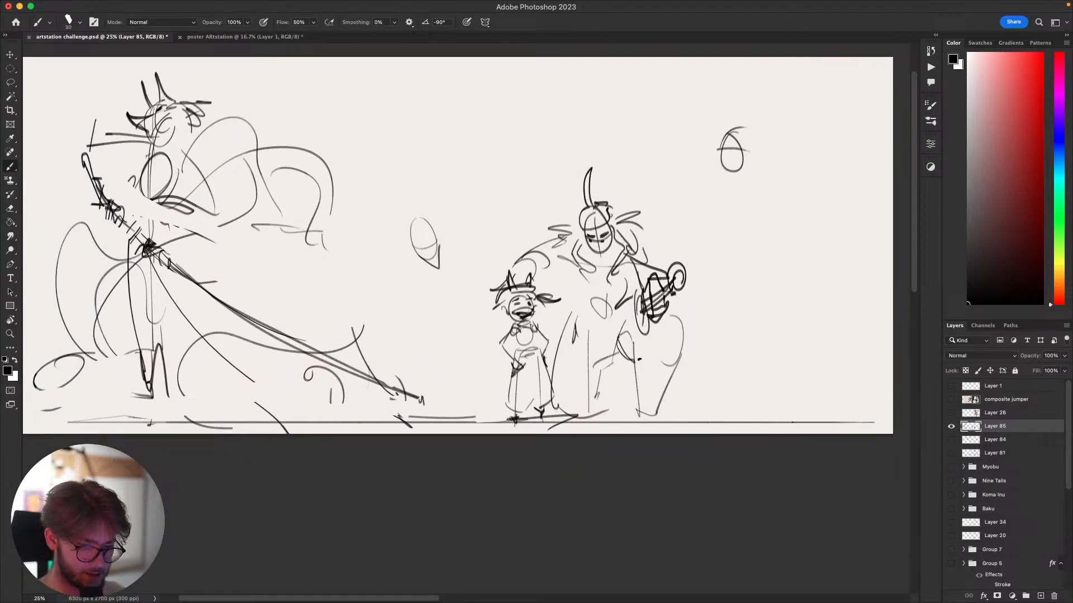
Try extra strokes on the opponent's head and along the shoulder above the small horned figure.
{"action": "mouse_move", "coordinate": [593, 221]}
{"action": "left_mouse_down"}
{"action": "mouse_move", "coordinate": [604, 265]}
{"action": "mouse_move", "coordinate": [606, 218]}
{"action": "left_mouse_up"}
{"action": "key", "text": "super+z"}
{"action": "mouse_move", "coordinate": [587, 253]}
{"action": "left_mouse_down"}
{"action": "mouse_move", "coordinate": [544, 295]}
{"action": "mouse_move", "coordinate": [554, 272]}
{"action": "left_mouse_up"}
{"action": "mouse_move", "coordinate": [536, 302]}
{"action": "left_mouse_down"}
{"action": "mouse_move", "coordinate": [576, 296]}
{"action": "mouse_move", "coordinate": [509, 258]}
{"action": "mouse_move", "coordinate": [533, 257]}
{"action": "left_mouse_up"}
{"action": "key", "text": "super+z"}
{"action": "key", "text": "super+z"}
{"action": "key", "text": "super+z"}
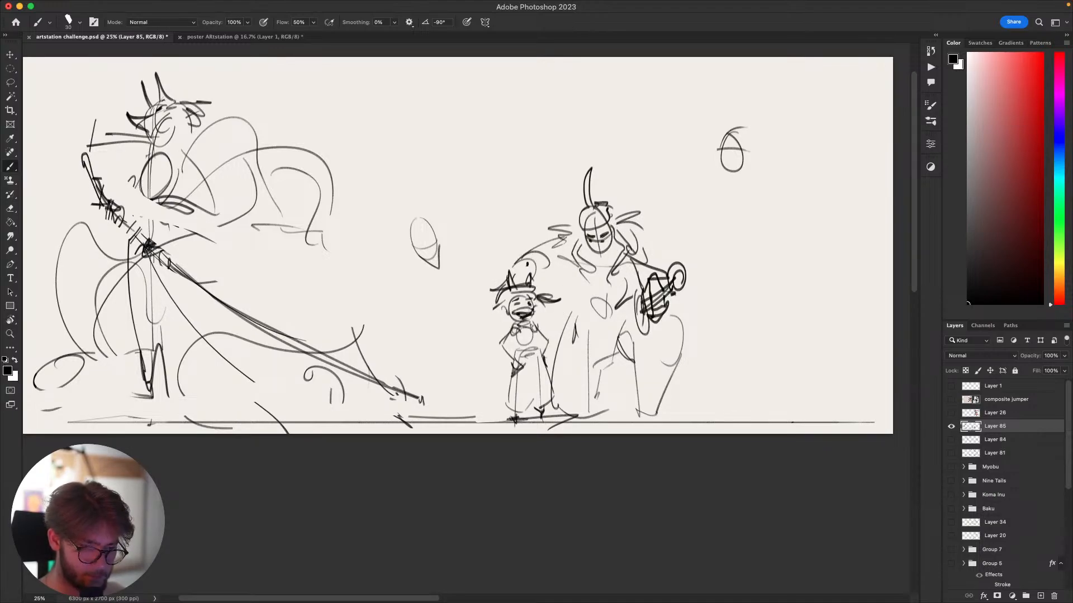
Try a small directional arrow above and beside the left sword bearer's horns.
{"action": "mouse_move", "coordinate": [448, 238]}
{"action": "left_mouse_down"}
{"action": "mouse_move", "coordinate": [475, 293]}
{"action": "mouse_move", "coordinate": [473, 255]}
{"action": "left_mouse_up"}
{"action": "mouse_move", "coordinate": [533, 214]}
{"action": "left_mouse_down"}
{"action": "mouse_move", "coordinate": [586, 236]}
{"action": "mouse_move", "coordinate": [718, 342]}
{"action": "left_mouse_up"}
{"action": "key", "text": "super+z"}
{"action": "key", "text": "super+z"}
{"action": "mouse_move", "coordinate": [318, 229]}
{"action": "left_mouse_down"}
{"action": "mouse_move", "coordinate": [285, 205]}
{"action": "mouse_move", "coordinate": [309, 227]}
{"action": "left_mouse_up"}
{"action": "mouse_move", "coordinate": [283, 203]}
{"action": "left_mouse_down"}
{"action": "mouse_move", "coordinate": [292, 231]}
{"action": "mouse_move", "coordinate": [317, 207]}
{"action": "left_mouse_up"}
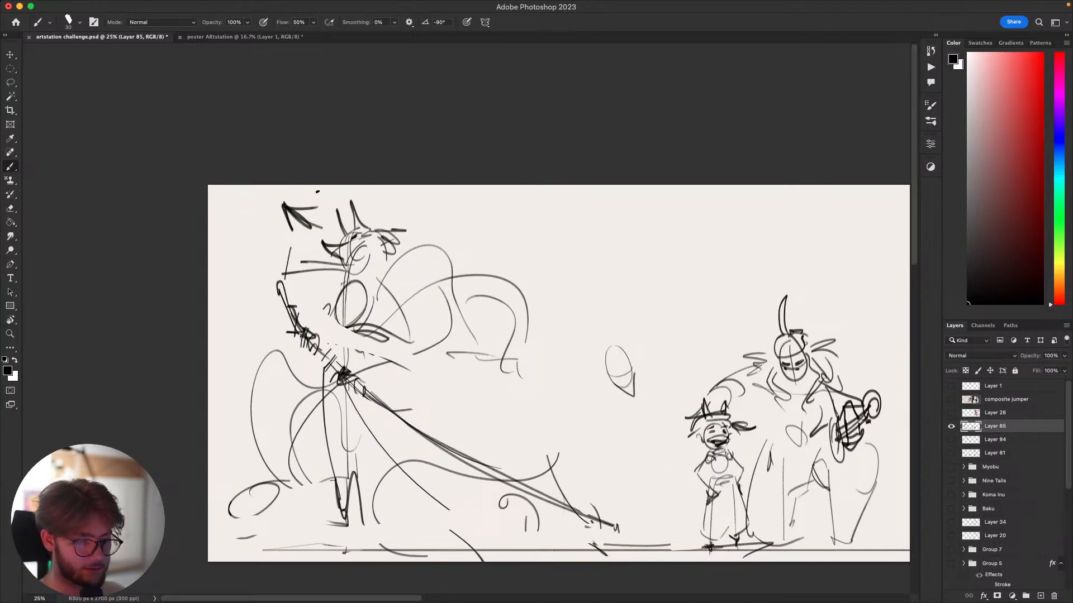
{"action": "mouse_move", "coordinate": [680, 446]}
{"action": "left_mouse_down"}
{"action": "mouse_move", "coordinate": [659, 452]}
{"action": "mouse_move", "coordinate": [453, 393]}
{"action": "left_mouse_up"}
{"action": "key", "text": "super+z"}
{"action": "key", "text": "super+z"}
{"action": "key", "text": "super+z"}
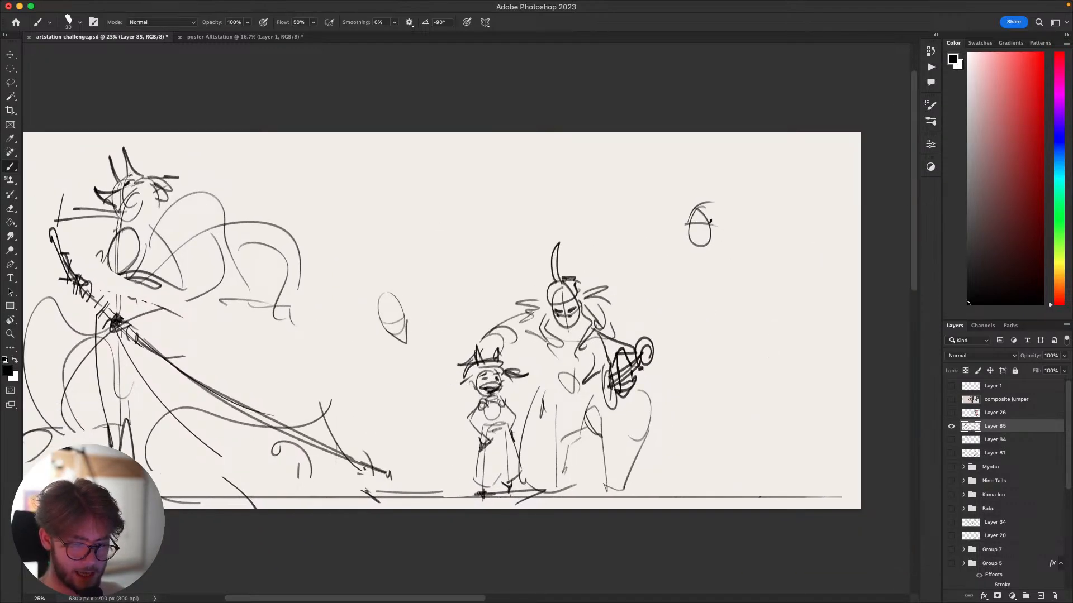
Sketch short curved strokes extending to the left of the small floating oval head.
{"action": "mouse_move", "coordinate": [712, 203]}
{"action": "left_mouse_down"}
{"action": "mouse_move", "coordinate": [703, 226]}
{"action": "mouse_move", "coordinate": [718, 235]}
{"action": "mouse_move", "coordinate": [695, 213]}
{"action": "mouse_move", "coordinate": [640, 210]}
{"action": "mouse_move", "coordinate": [666, 228]}
{"action": "mouse_move", "coordinate": [638, 218]}
{"action": "left_mouse_up"}
{"action": "key", "text": "super+z"}
{"action": "key", "text": "super+z"}
{"action": "key", "text": "super+z"}
{"action": "key", "text": "super+z"}
{"action": "mouse_move", "coordinate": [645, 215]}
{"action": "left_mouse_down"}
{"action": "mouse_move", "coordinate": [623, 220]}
{"action": "mouse_move", "coordinate": [649, 233]}
{"action": "mouse_move", "coordinate": [614, 250]}
{"action": "mouse_move", "coordinate": [617, 239]}
{"action": "mouse_move", "coordinate": [628, 267]}
{"action": "mouse_move", "coordinate": [624, 257]}
{"action": "left_mouse_up"}
{"action": "key", "text": "super+z"}
{"action": "key", "text": "super+z"}
{"action": "key", "text": "super+z"}
{"action": "key", "text": "super+z"}
{"action": "key", "text": "super+z"}
{"action": "key", "text": "super+z"}
{"action": "key", "text": "super+z"}
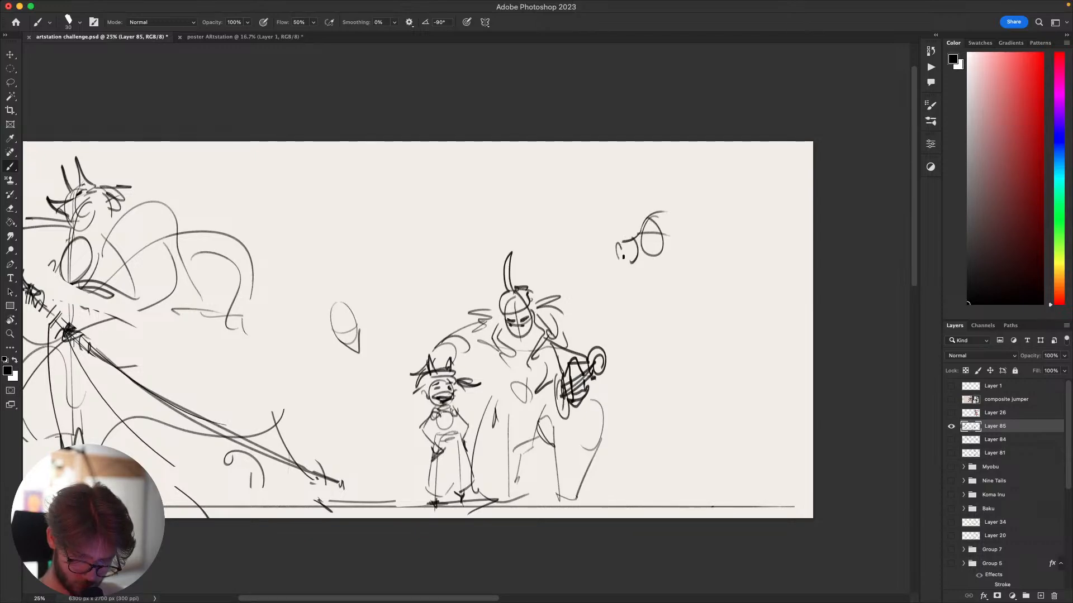
Sketch a rounded outer contour with looping strokes around the right side and underside of the small floating head.
{"action": "left_click_drag", "start_coordinate": [644, 221], "coordinate": [685, 210]}
{"action": "mouse_move", "coordinate": [655, 259]}
{"action": "left_mouse_down"}
{"action": "mouse_move", "coordinate": [690, 243]}
{"action": "mouse_move", "coordinate": [655, 261]}
{"action": "left_mouse_up"}
{"action": "key", "text": "super+z"}
{"action": "left_click_drag", "start_coordinate": [673, 214], "coordinate": [679, 248]}
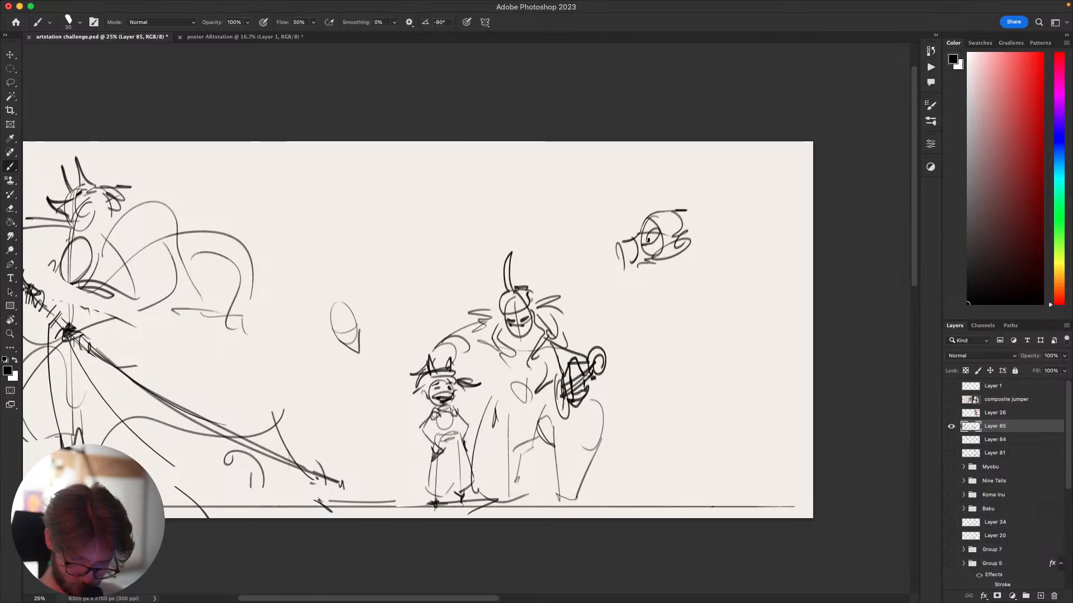
Erase the overlapping guide lines in the upper part of the small floating head and redraw strokes inside it.
{"action": "key", "text": "e"}
{"action": "left_click_drag", "start_coordinate": [654, 223], "coordinate": [648, 234]}
{"action": "key", "text": "b"}
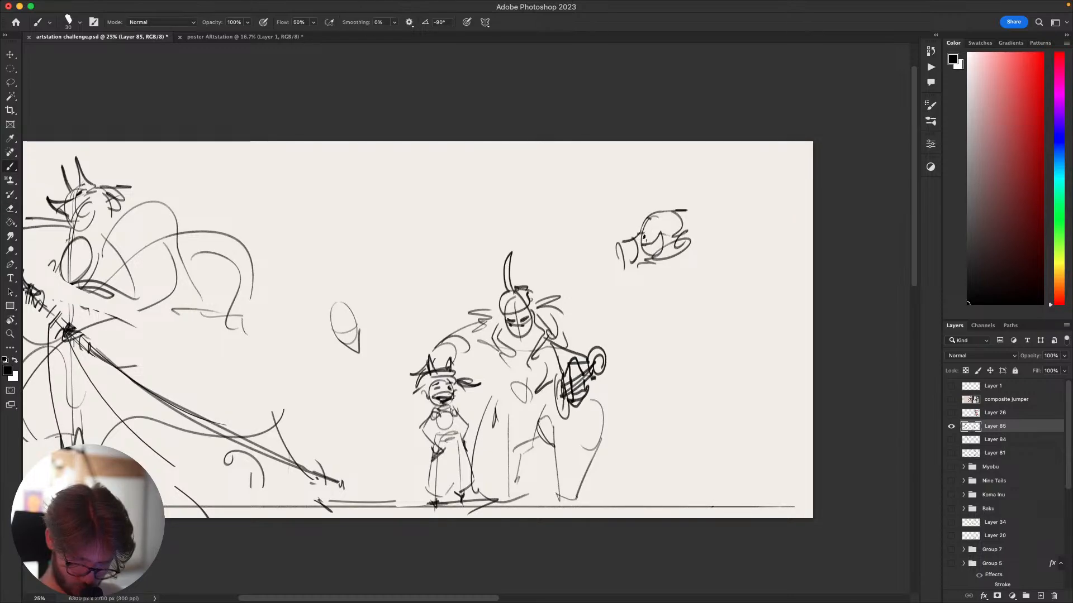
{"action": "left_click_drag", "start_coordinate": [618, 322], "coordinate": [608, 338]}
{"action": "left_click_drag", "start_coordinate": [650, 277], "coordinate": [650, 287]}
Lasso the small floating head sketch, scale it to 92.16% with Free Transform, and deselect.
{"action": "key", "text": "l"}
{"action": "mouse_move", "coordinate": [669, 240]}
{"action": "left_mouse_down"}
{"action": "mouse_move", "coordinate": [578, 253]}
{"action": "mouse_move", "coordinate": [662, 216]}
{"action": "left_mouse_up"}
{"action": "key", "text": "ctrl+t"}
{"action": "left_click_drag", "start_coordinate": [631, 317], "coordinate": [626, 311]}
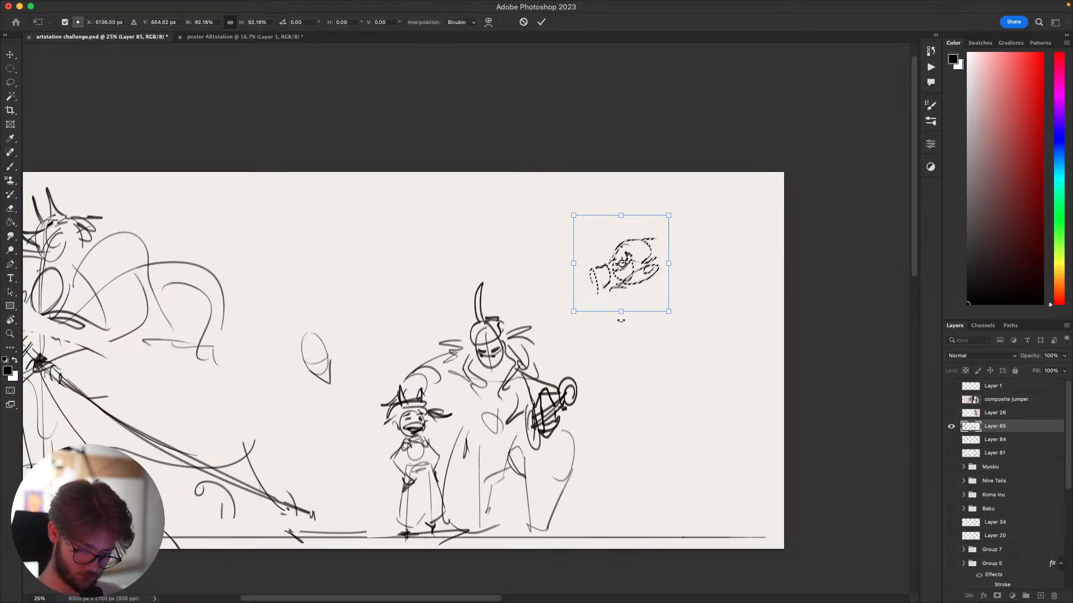
{"action": "key", "text": "Return"}
{"action": "key", "text": "ctrl+d"}
Draw a nearly horizontal line with a small crossing tick just below and to the right of the small floating head.
{"action": "key", "text": "b"}
{"action": "key", "text": "super+z"}
{"action": "mouse_move", "coordinate": [670, 276]}
{"action": "left_mouse_down"}
{"action": "mouse_move", "coordinate": [708, 273]}
{"action": "mouse_move", "coordinate": [676, 305]}
{"action": "left_mouse_up"}
{"action": "mouse_move", "coordinate": [657, 365]}
{"action": "left_mouse_down"}
{"action": "mouse_move", "coordinate": [867, 296]}
{"action": "mouse_move", "coordinate": [899, 272]}
{"action": "left_mouse_up"}
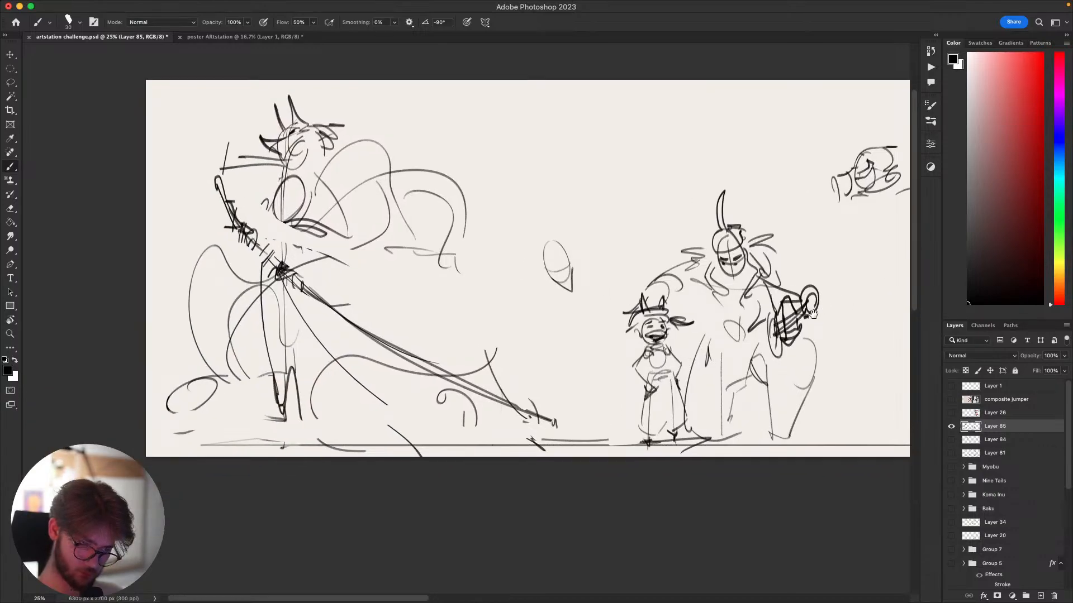
{"action": "left_click_drag", "start_coordinate": [813, 314], "coordinate": [633, 349]}
{"action": "left_click_drag", "start_coordinate": [745, 326], "coordinate": [696, 335]}
{"action": "key", "text": "super+z"}
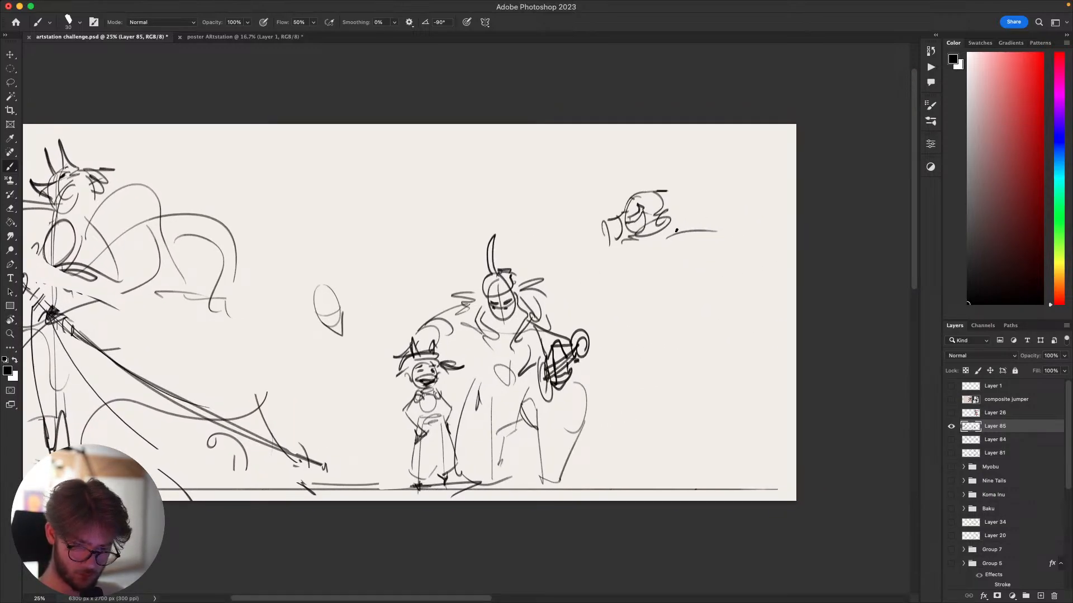
{"action": "mouse_move", "coordinate": [681, 221]}
{"action": "left_mouse_down"}
{"action": "mouse_move", "coordinate": [706, 232]}
{"action": "mouse_move", "coordinate": [689, 235]}
{"action": "left_mouse_up"}
{"action": "key", "text": "super+z"}
{"action": "mouse_move", "coordinate": [645, 288]}
{"action": "left_mouse_down"}
{"action": "mouse_move", "coordinate": [679, 288]}
{"action": "mouse_move", "coordinate": [704, 267]}
{"action": "mouse_move", "coordinate": [732, 278]}
{"action": "left_mouse_up"}
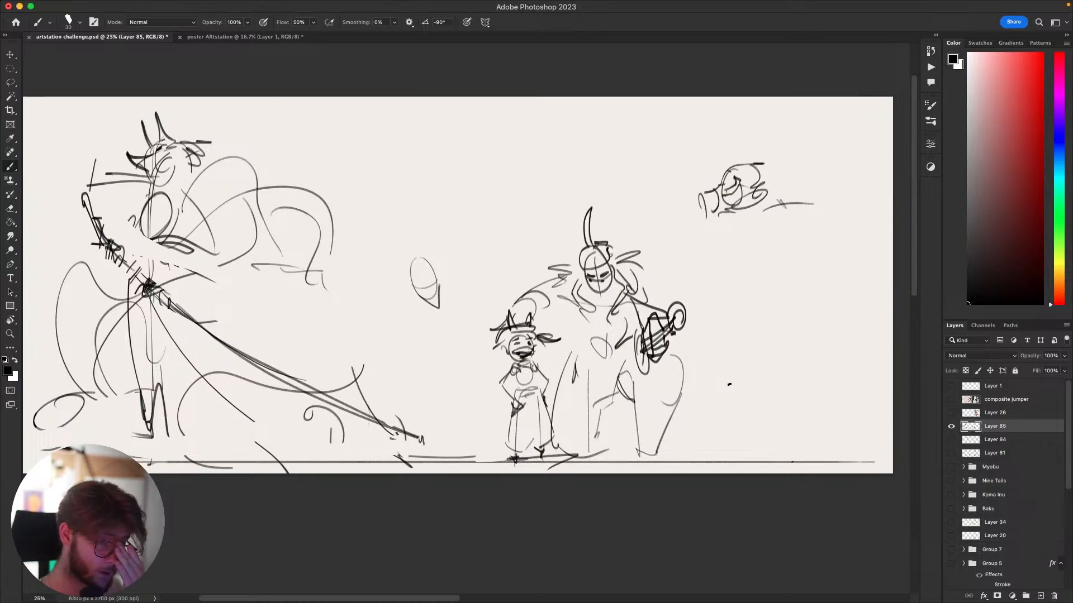
Rework the boxy strokes beside the small floating head and sketch an oval torso with rough hatching beneath it.
{"action": "left_click_drag", "start_coordinate": [790, 332], "coordinate": [759, 392]}
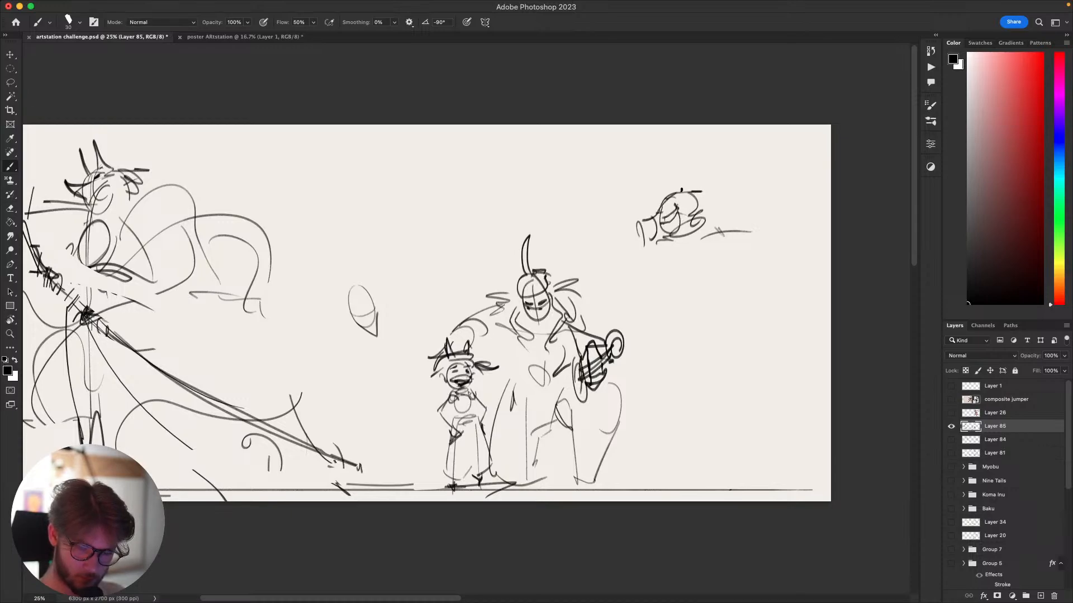
{"action": "mouse_move", "coordinate": [638, 217]}
{"action": "left_mouse_down"}
{"action": "mouse_move", "coordinate": [637, 242]}
{"action": "mouse_move", "coordinate": [646, 226]}
{"action": "mouse_move", "coordinate": [647, 243]}
{"action": "left_mouse_up"}
{"action": "key", "text": "ctrl+z"}
{"action": "key", "text": "super+z"}
{"action": "left_click_drag", "start_coordinate": [694, 194], "coordinate": [726, 189]}
{"action": "key", "text": "super+z"}
{"action": "mouse_move", "coordinate": [662, 241]}
{"action": "left_mouse_down"}
{"action": "mouse_move", "coordinate": [703, 234]}
{"action": "mouse_move", "coordinate": [678, 246]}
{"action": "mouse_move", "coordinate": [686, 274]}
{"action": "mouse_move", "coordinate": [653, 299]}
{"action": "left_mouse_up"}
{"action": "key", "text": "super+z"}
{"action": "mouse_move", "coordinate": [670, 283]}
{"action": "left_mouse_down"}
{"action": "mouse_move", "coordinate": [682, 293]}
{"action": "mouse_move", "coordinate": [662, 304]}
{"action": "left_mouse_up"}
Try a long curved body line sweeping down from the floating figure's hatched waist.
{"action": "mouse_move", "coordinate": [657, 293]}
{"action": "left_mouse_down"}
{"action": "mouse_move", "coordinate": [652, 315]}
{"action": "mouse_move", "coordinate": [635, 292]}
{"action": "mouse_move", "coordinate": [666, 405]}
{"action": "left_mouse_up"}
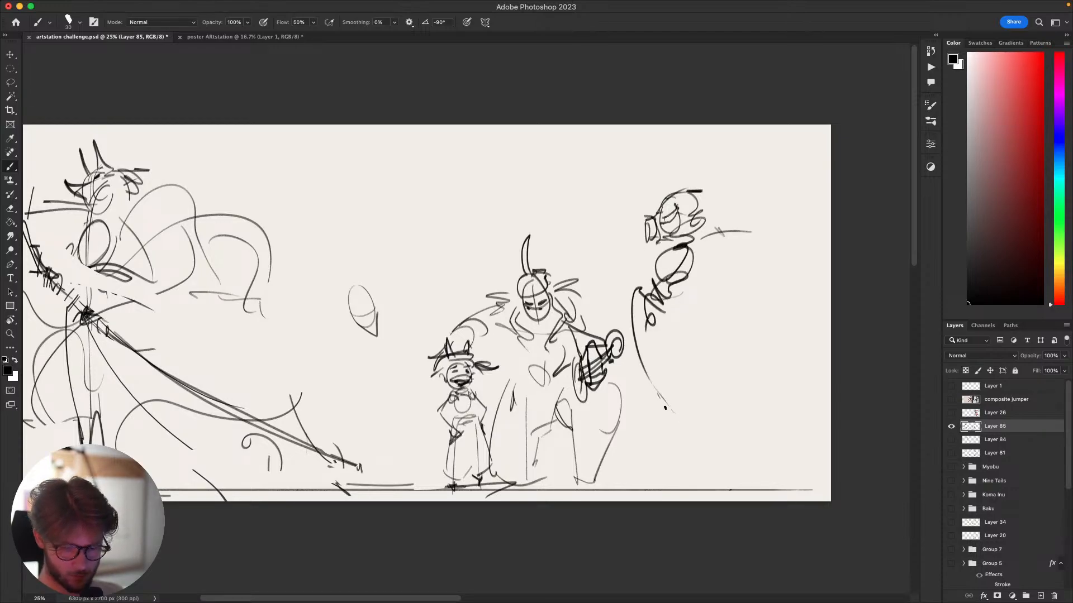
{"action": "left_click_drag", "start_coordinate": [656, 358], "coordinate": [680, 423]}
{"action": "key", "text": "super+z"}
{"action": "key", "text": "super+z"}
{"action": "key", "text": "super+z"}
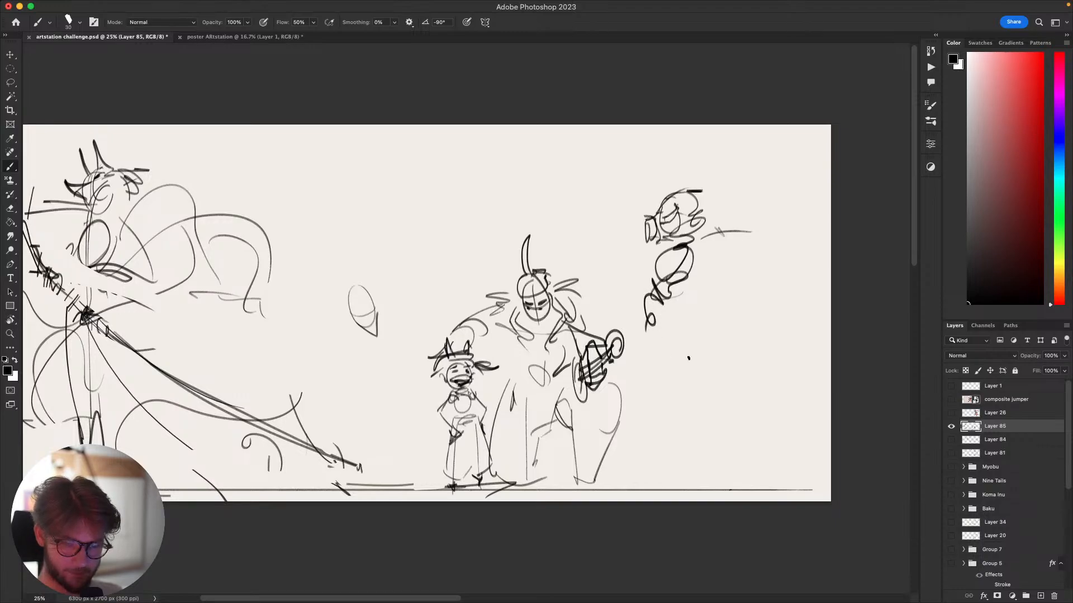
Try several sweeping lower-body lines from the floating figure's waist, ending in a leg that reaches the ground line.
{"action": "mouse_move", "coordinate": [650, 320]}
{"action": "left_mouse_down"}
{"action": "mouse_move", "coordinate": [719, 419]}
{"action": "mouse_move", "coordinate": [751, 367]}
{"action": "mouse_move", "coordinate": [741, 497]}
{"action": "left_mouse_up"}
{"action": "key", "text": "super+z"}
{"action": "left_click_drag", "start_coordinate": [755, 367], "coordinate": [757, 479]}
{"action": "key", "text": "super+z"}
{"action": "key", "text": "super+z"}
{"action": "left_click_drag", "start_coordinate": [658, 331], "coordinate": [726, 412]}
{"action": "key", "text": "super+z"}
{"action": "mouse_move", "coordinate": [656, 322]}
{"action": "left_mouse_down"}
{"action": "mouse_move", "coordinate": [702, 397]}
{"action": "mouse_move", "coordinate": [732, 379]}
{"action": "mouse_move", "coordinate": [727, 412]}
{"action": "mouse_move", "coordinate": [755, 355]}
{"action": "mouse_move", "coordinate": [784, 487]}
{"action": "left_mouse_up"}
{"action": "key", "text": "super+z"}
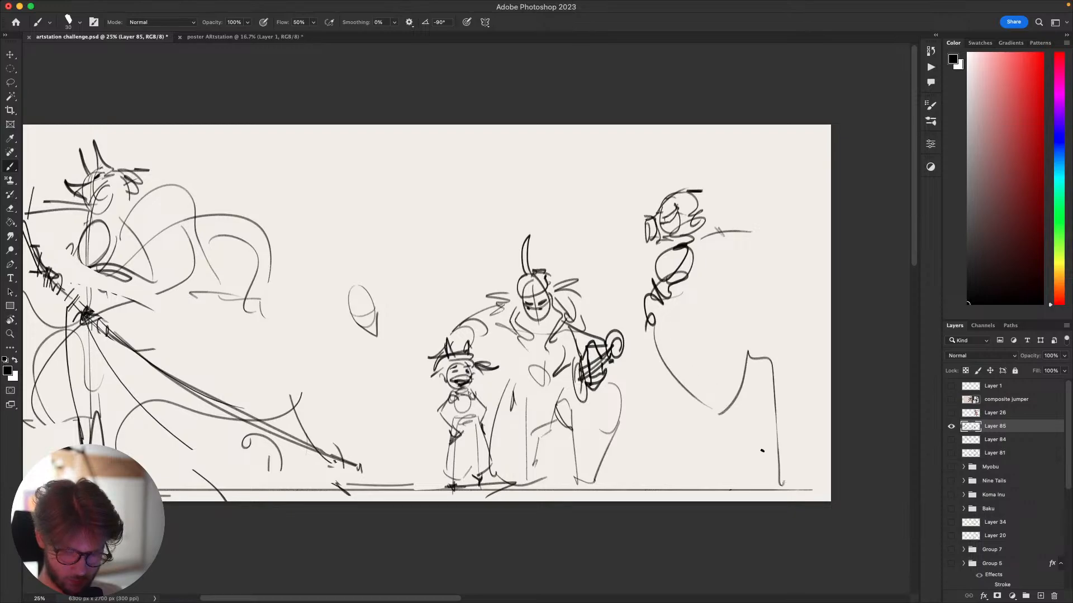
Try a lower-body line with a separate vertical leg and a second curved outline beside the floating figure's waist.
{"action": "key", "text": "super+z"}
{"action": "key", "text": "super+z"}
{"action": "left_click_drag", "start_coordinate": [714, 415], "coordinate": [766, 407]}
{"action": "left_click_drag", "start_coordinate": [779, 396], "coordinate": [783, 490]}
{"action": "left_click_drag", "start_coordinate": [657, 294], "coordinate": [630, 385]}
{"action": "key", "text": "super+z"}
{"action": "left_click_drag", "start_coordinate": [638, 319], "coordinate": [662, 413]}
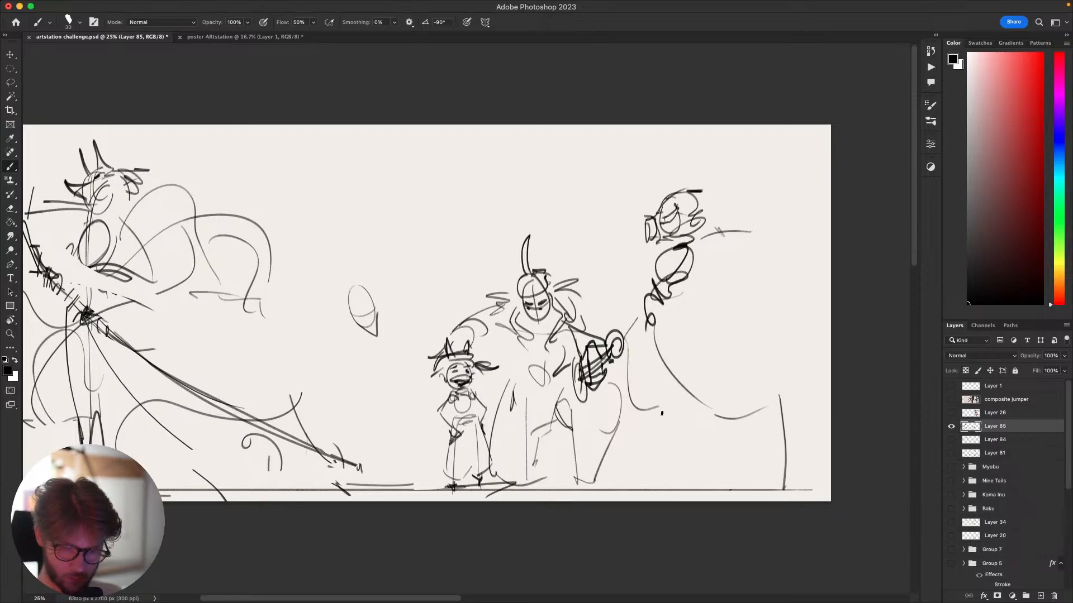
{"action": "left_click_drag", "start_coordinate": [726, 279], "coordinate": [802, 227]}
{"action": "key", "text": "super+z"}
{"action": "key", "text": "super+z"}
{"action": "key", "text": "super+z"}
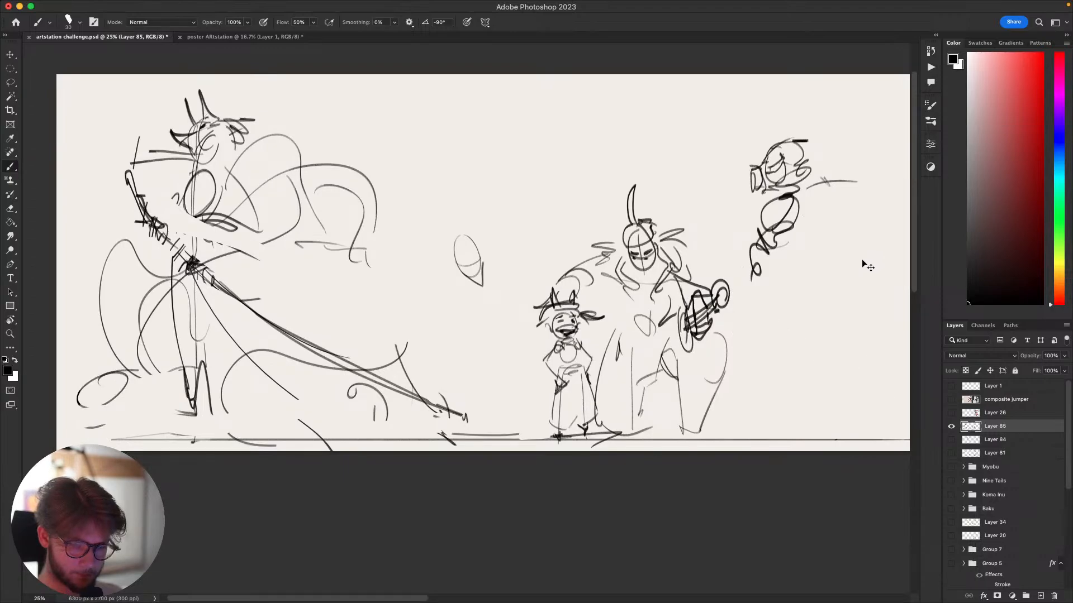
{"action": "key", "text": "super+z"}
Redraw the floating figure's waist as a hatched column ending in a short hooked curve.
{"action": "left_click_drag", "start_coordinate": [836, 242], "coordinate": [654, 306]}
{"action": "key", "text": "super+z"}
{"action": "left_click_drag", "start_coordinate": [613, 262], "coordinate": [627, 318]}
{"action": "mouse_move", "coordinate": [644, 267]}
{"action": "left_mouse_down"}
{"action": "mouse_move", "coordinate": [623, 310]}
{"action": "mouse_move", "coordinate": [615, 297]}
{"action": "mouse_move", "coordinate": [626, 318]}
{"action": "mouse_move", "coordinate": [650, 316]}
{"action": "left_mouse_up"}
{"action": "key", "text": "super+z"}
{"action": "left_click_drag", "start_coordinate": [649, 318], "coordinate": [618, 360]}
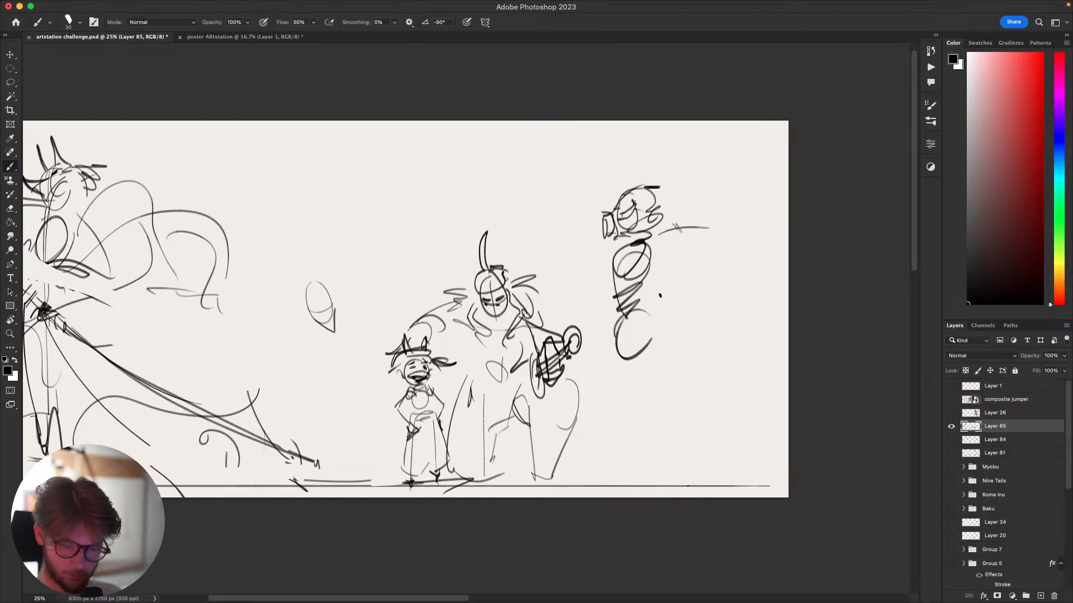
{"action": "key", "text": "super+z"}
{"action": "left_click_drag", "start_coordinate": [650, 321], "coordinate": [626, 353]}
Lasso the floating figure, try scaling it to 81.56% with Free Transform, and deselect.
{"action": "key", "text": "l"}
{"action": "mouse_move", "coordinate": [709, 285]}
{"action": "left_mouse_down"}
{"action": "mouse_move", "coordinate": [677, 138]}
{"action": "mouse_move", "coordinate": [705, 235]}
{"action": "left_mouse_up"}
{"action": "key", "text": "super+t"}
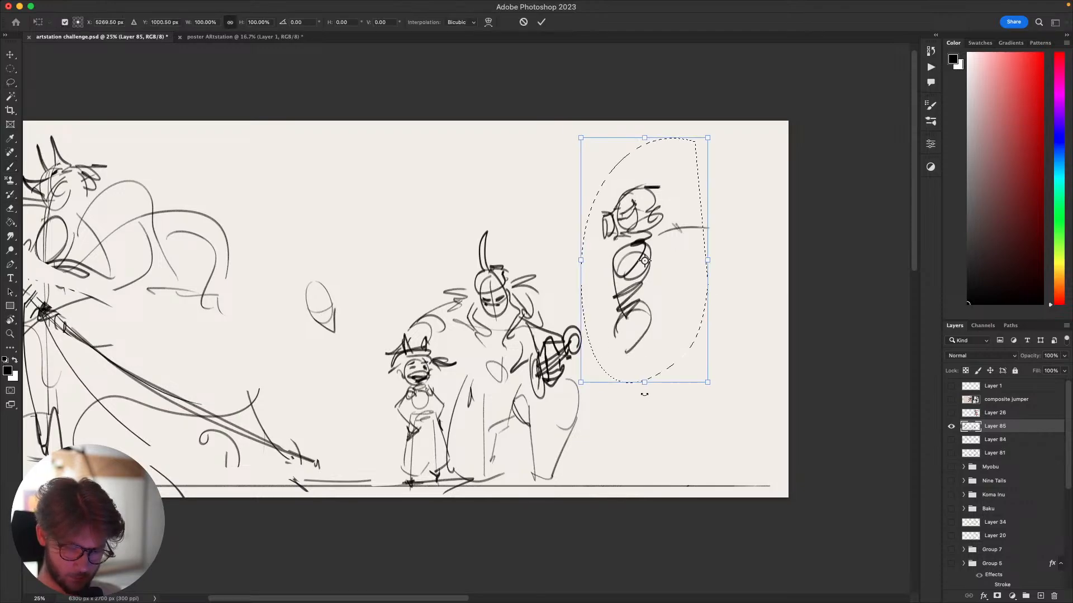
{"action": "left_click_drag", "start_coordinate": [656, 364], "coordinate": [650, 322]}
{"action": "left_click_drag", "start_coordinate": [670, 305], "coordinate": [666, 334]}
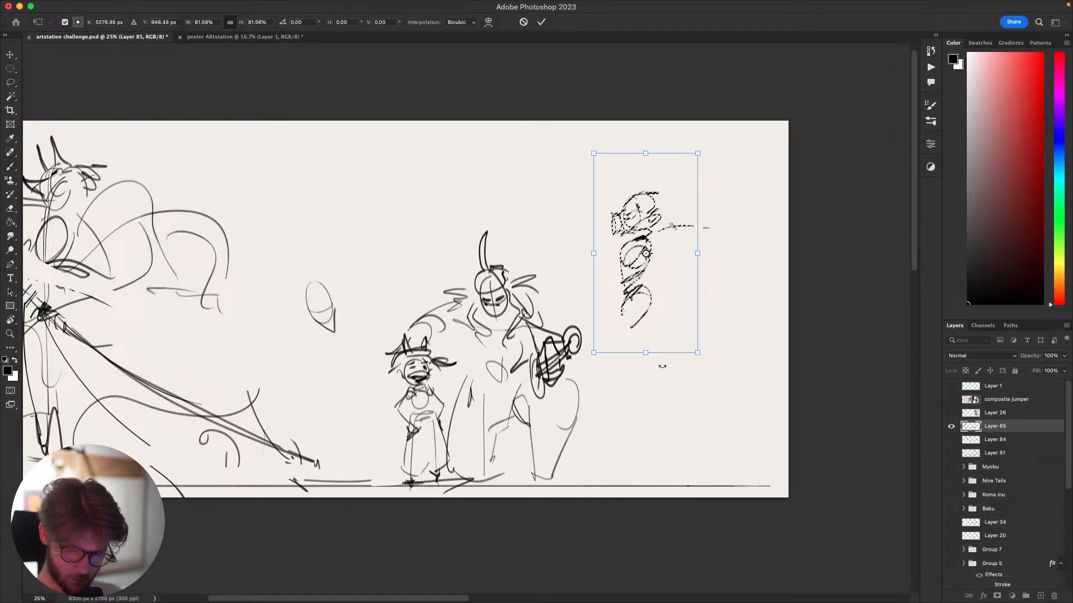
{"action": "key", "text": "Return"}
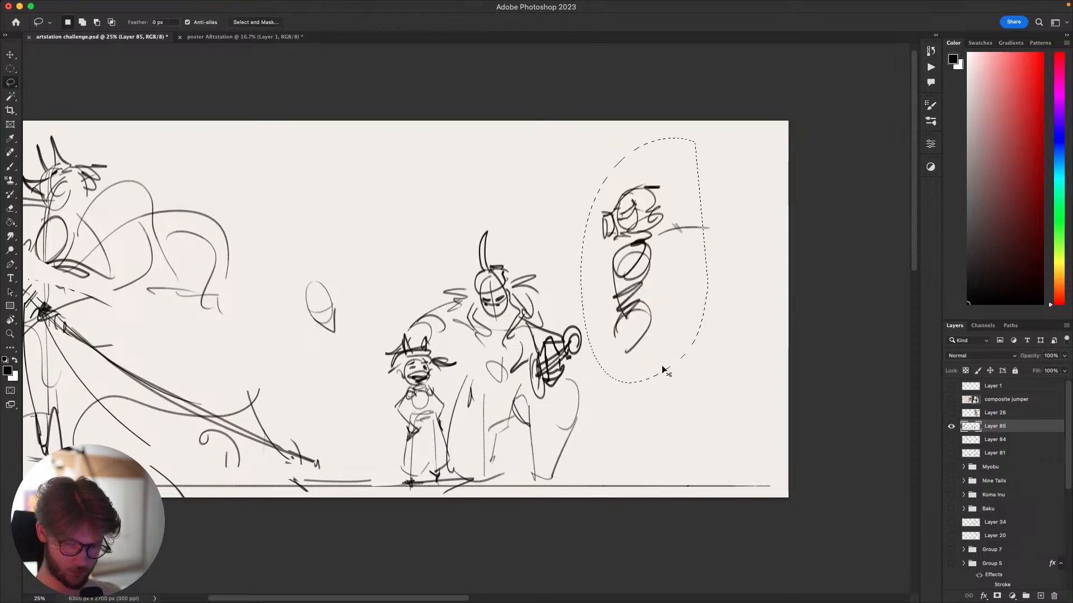
{"action": "key", "text": "super+d"}
Cut away the hatched torso beneath the floating head and sketch a rounded body in its place.
{"action": "mouse_move", "coordinate": [695, 329]}
{"action": "left_mouse_down"}
{"action": "mouse_move", "coordinate": [581, 196]}
{"action": "mouse_move", "coordinate": [766, 273]}
{"action": "left_mouse_up"}
{"action": "key", "text": "super+x"}
{"action": "key", "text": "b"}
{"action": "mouse_move", "coordinate": [695, 273]}
{"action": "left_mouse_down"}
{"action": "mouse_move", "coordinate": [738, 304]}
{"action": "mouse_move", "coordinate": [697, 311]}
{"action": "mouse_move", "coordinate": [680, 300]}
{"action": "left_mouse_up"}
{"action": "mouse_move", "coordinate": [674, 241]}
{"action": "left_mouse_down"}
{"action": "mouse_move", "coordinate": [670, 260]}
{"action": "mouse_move", "coordinate": [711, 221]}
{"action": "mouse_move", "coordinate": [722, 244]}
{"action": "mouse_move", "coordinate": [720, 235]}
{"action": "mouse_move", "coordinate": [672, 238]}
{"action": "mouse_move", "coordinate": [686, 222]}
{"action": "mouse_move", "coordinate": [668, 263]}
{"action": "mouse_move", "coordinate": [716, 239]}
{"action": "left_mouse_up"}
{"action": "key", "text": "l"}
{"action": "key", "text": "super+t"}
{"action": "key", "text": "Return"}
{"action": "key", "text": "b"}
{"action": "key", "text": "super+z"}
{"action": "key", "text": "e"}
{"action": "key", "text": "b"}
{"action": "left_click", "coordinate": [676, 239]}
{"action": "key", "text": "super+z"}
Add rounded hand shapes on both sides of the floating figure's body, each with a large curve sweeping upward.
{"action": "mouse_move", "coordinate": [715, 237]}
{"action": "left_mouse_down"}
{"action": "mouse_move", "coordinate": [721, 265]}
{"action": "mouse_move", "coordinate": [738, 202]}
{"action": "left_mouse_up"}
{"action": "key", "text": "super+z"}
{"action": "mouse_move", "coordinate": [715, 264]}
{"action": "left_mouse_down"}
{"action": "mouse_move", "coordinate": [759, 212]}
{"action": "mouse_move", "coordinate": [736, 288]}
{"action": "left_mouse_up"}
{"action": "left_click_drag", "start_coordinate": [725, 276], "coordinate": [729, 277]}
{"action": "mouse_move", "coordinate": [625, 251]}
{"action": "left_mouse_down"}
{"action": "mouse_move", "coordinate": [664, 299]}
{"action": "mouse_move", "coordinate": [669, 288]}
{"action": "left_mouse_up"}
{"action": "left_click_drag", "start_coordinate": [724, 270], "coordinate": [736, 293]}
{"action": "mouse_move", "coordinate": [726, 290]}
{"action": "left_mouse_down"}
{"action": "mouse_move", "coordinate": [720, 310]}
{"action": "mouse_move", "coordinate": [733, 305]}
{"action": "mouse_move", "coordinate": [729, 217]}
{"action": "mouse_move", "coordinate": [708, 227]}
{"action": "left_mouse_up"}
Lasso the floating figure's head, scale it to 80.39% with Free Transform, deselect, and add dark collar strokes beneath it.
{"action": "key", "text": "l"}
{"action": "key", "text": "super+t"}
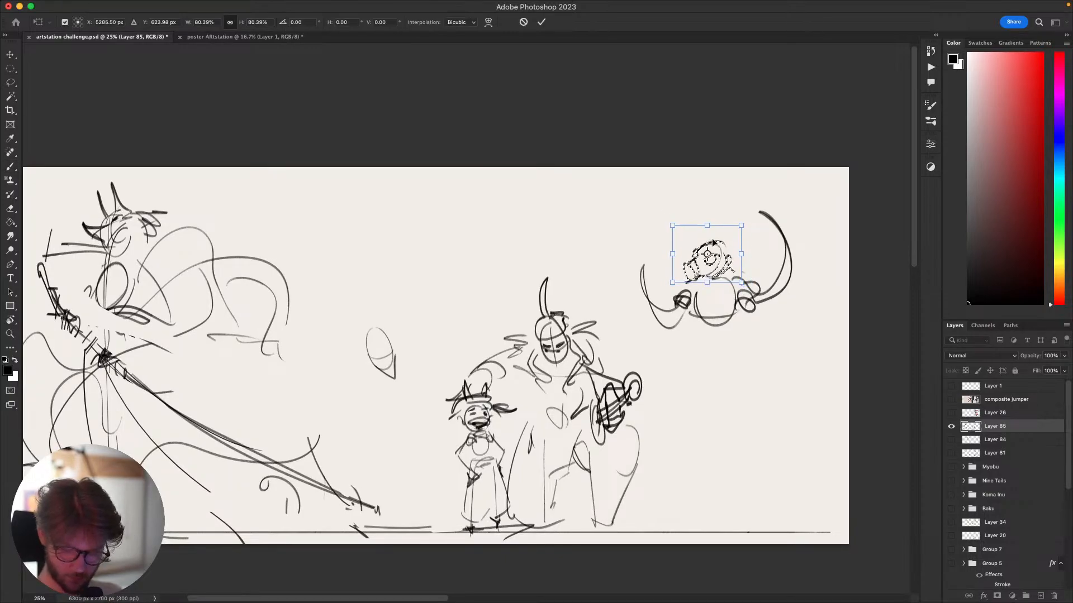
{"action": "key", "text": "Return"}
{"action": "key", "text": "super+d"}
{"action": "key", "text": "b"}
{"action": "key", "text": "e"}
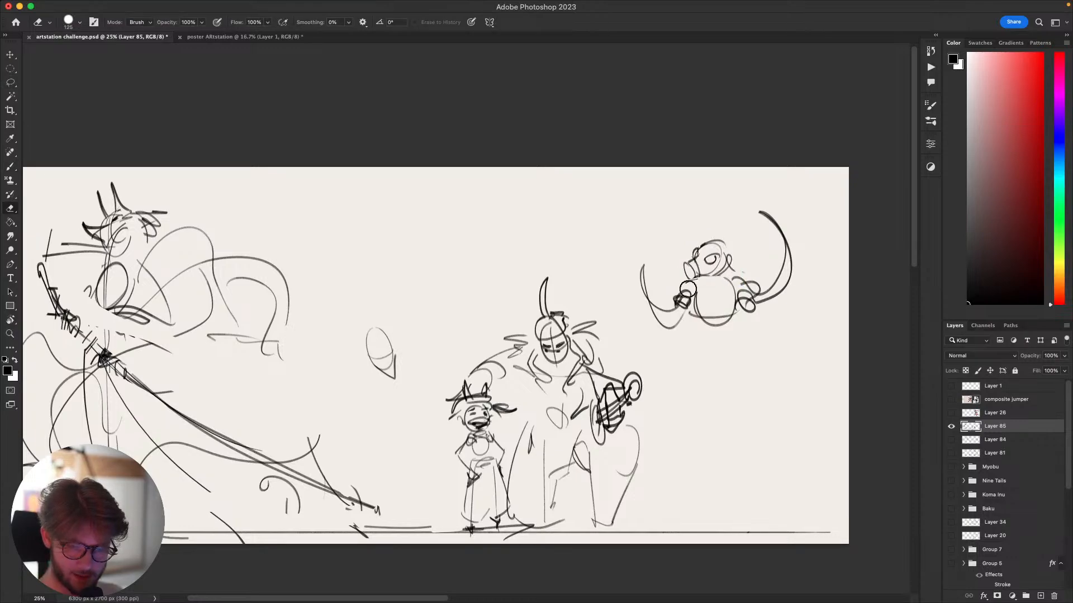
{"action": "key", "text": "b"}
{"action": "left_click_drag", "start_coordinate": [702, 286], "coordinate": [693, 295]}
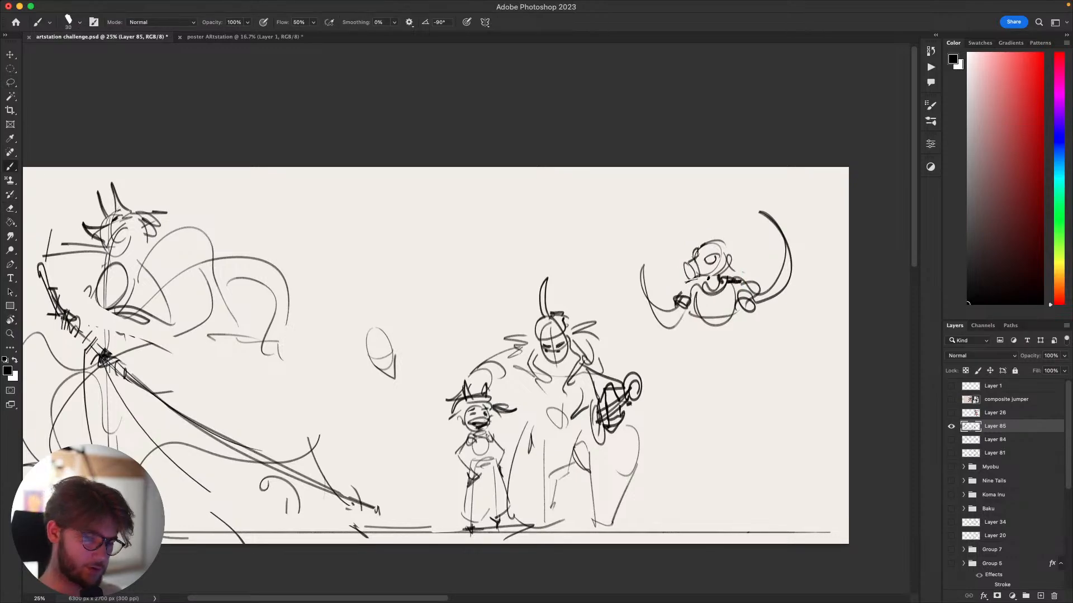
Lasso the small pointed head in the middle of the canvas, move it straight up, and deselect.
{"action": "mouse_move", "coordinate": [682, 458]}
{"action": "left_mouse_down"}
{"action": "mouse_move", "coordinate": [715, 425]}
{"action": "mouse_move", "coordinate": [788, 386]}
{"action": "mouse_move", "coordinate": [818, 339]}
{"action": "mouse_move", "coordinate": [804, 357]}
{"action": "mouse_move", "coordinate": [795, 333]}
{"action": "mouse_move", "coordinate": [743, 315]}
{"action": "mouse_move", "coordinate": [740, 369]}
{"action": "mouse_move", "coordinate": [778, 363]}
{"action": "left_mouse_up"}
{"action": "key", "text": "l"}
{"action": "left_click_drag", "start_coordinate": [530, 271], "coordinate": [538, 338]}
{"action": "key", "text": "b"}
{"action": "key", "text": "super+z"}
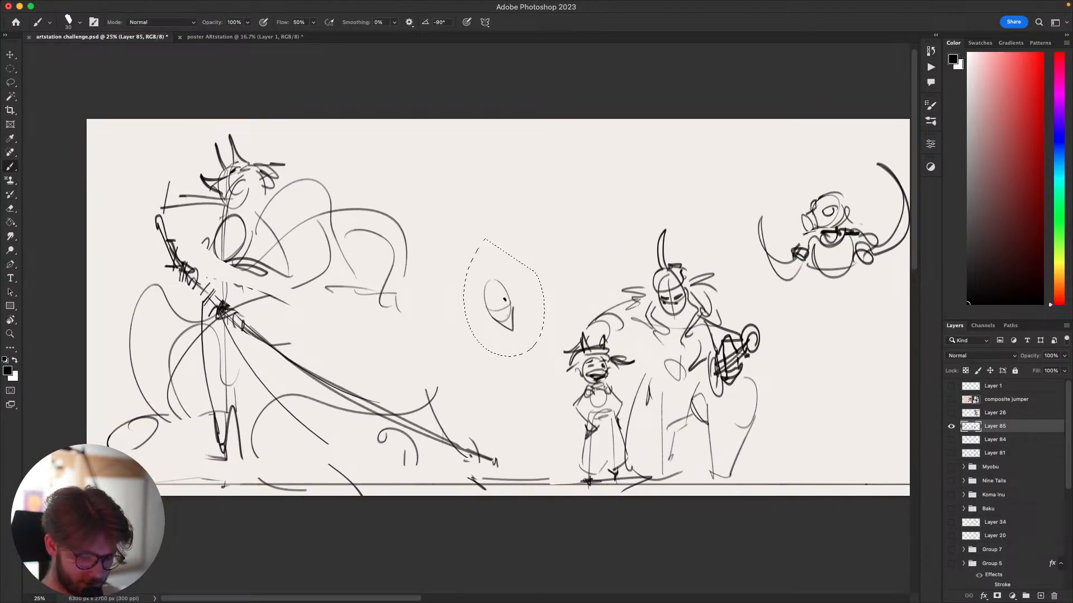
{"action": "key", "text": "v"}
{"action": "mouse_move", "coordinate": [506, 302]}
{"action": "left_mouse_down"}
{"action": "mouse_move", "coordinate": [506, 254]}
{"action": "mouse_move", "coordinate": [522, 328]}
{"action": "left_mouse_up"}
{"action": "key", "text": "super+d"}
{"action": "key", "text": "b"}
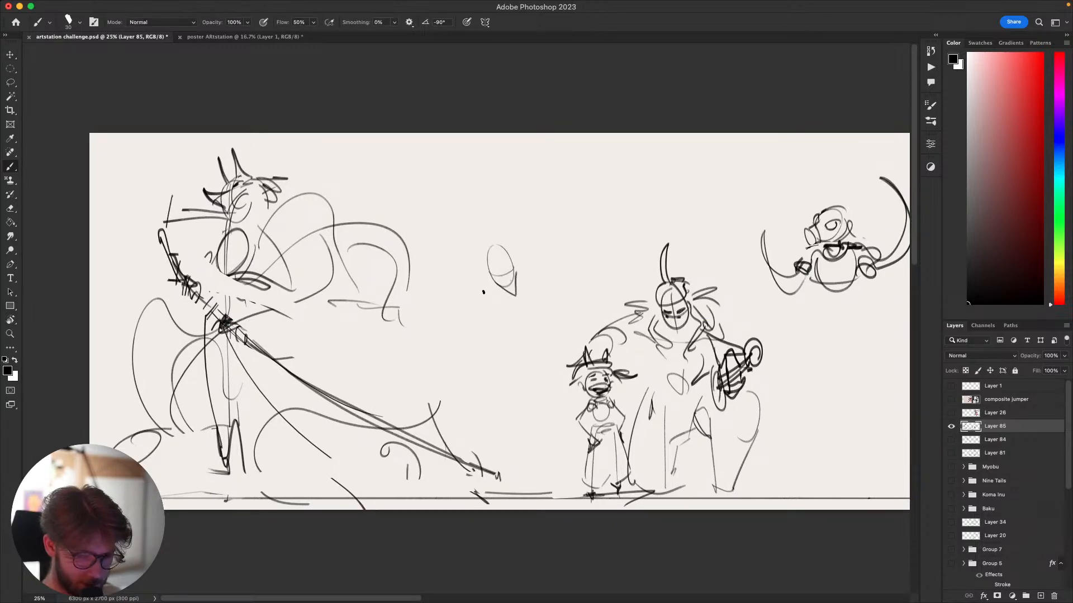
Sketch two slender shapes meeting at small ovals in a V beneath the pointed head, and give the head upright ears.
{"action": "key", "text": "super+z"}
{"action": "mouse_move", "coordinate": [462, 288]}
{"action": "left_mouse_down"}
{"action": "mouse_move", "coordinate": [488, 323]}
{"action": "mouse_move", "coordinate": [553, 273]}
{"action": "left_mouse_up"}
{"action": "key", "text": "super+z"}
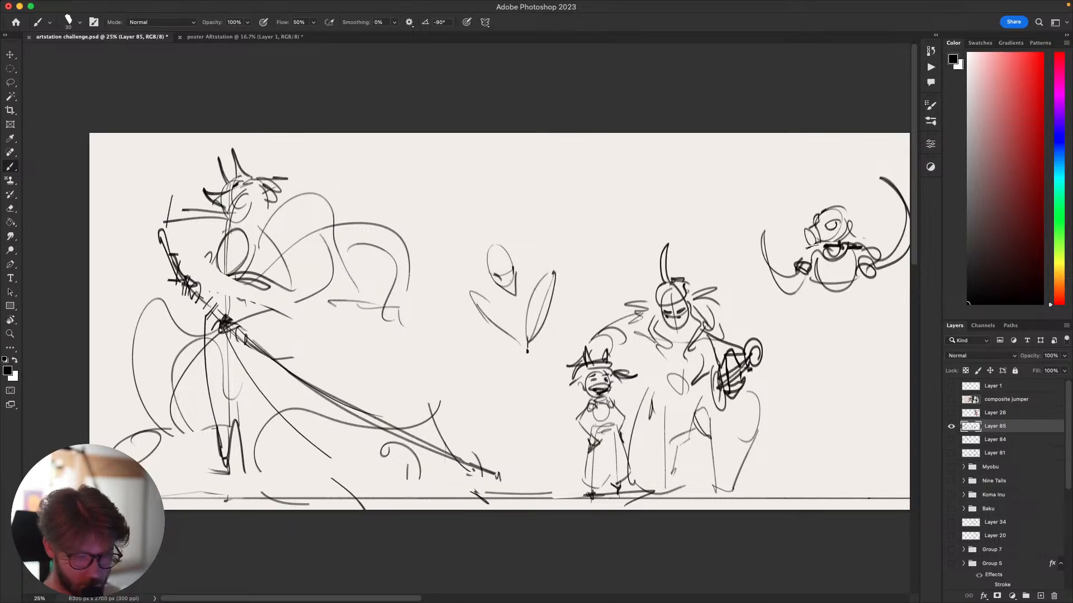
{"action": "left_click_drag", "start_coordinate": [531, 343], "coordinate": [514, 351]}
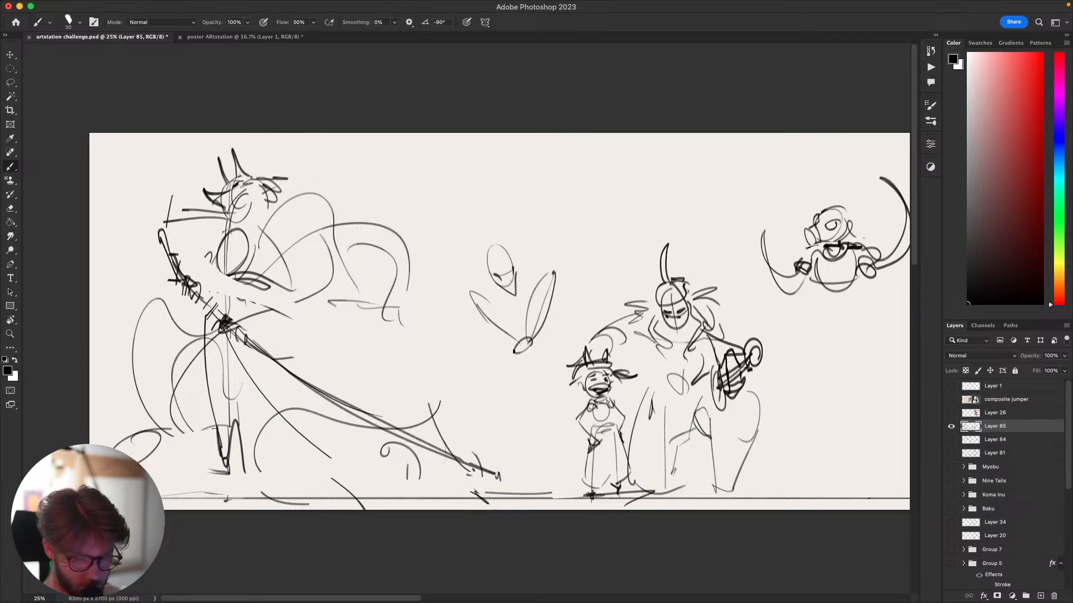
{"action": "key", "text": "super+z"}
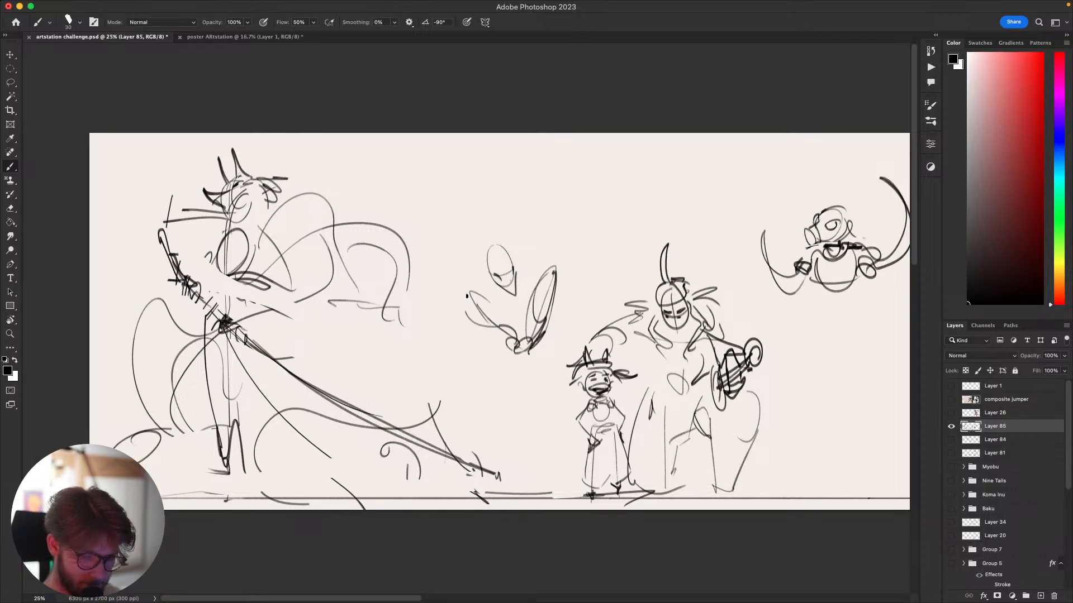
{"action": "key", "text": "super+z"}
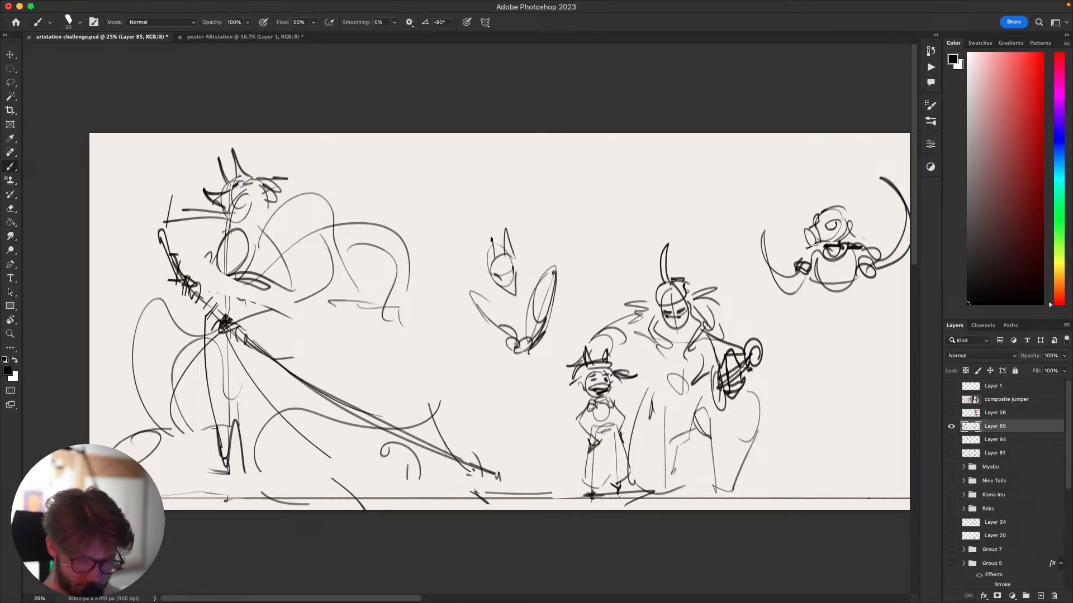
{"action": "key", "text": "super+z"}
{"action": "left_click_drag", "start_coordinate": [492, 269], "coordinate": [479, 287]}
Draw a long straight diagonal from the eared figure's base up to the canvas edge, plus a shorter line on its other side.
{"action": "left_click_drag", "start_coordinate": [493, 377], "coordinate": [615, 208]}
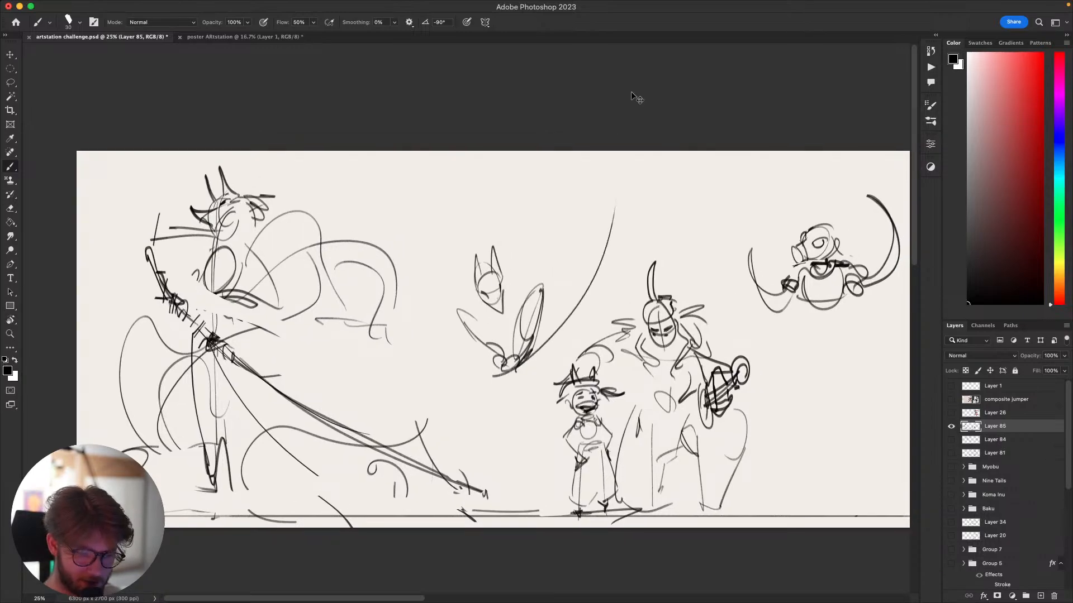
{"action": "key", "text": "super+z"}
{"action": "mouse_move", "coordinate": [636, 115]}
{"action": "left_mouse_down"}
{"action": "mouse_move", "coordinate": [608, 285]}
{"action": "mouse_move", "coordinate": [425, 341]}
{"action": "mouse_move", "coordinate": [647, 249]}
{"action": "mouse_move", "coordinate": [754, 151]}
{"action": "left_mouse_up"}
{"action": "key", "text": "super+z"}
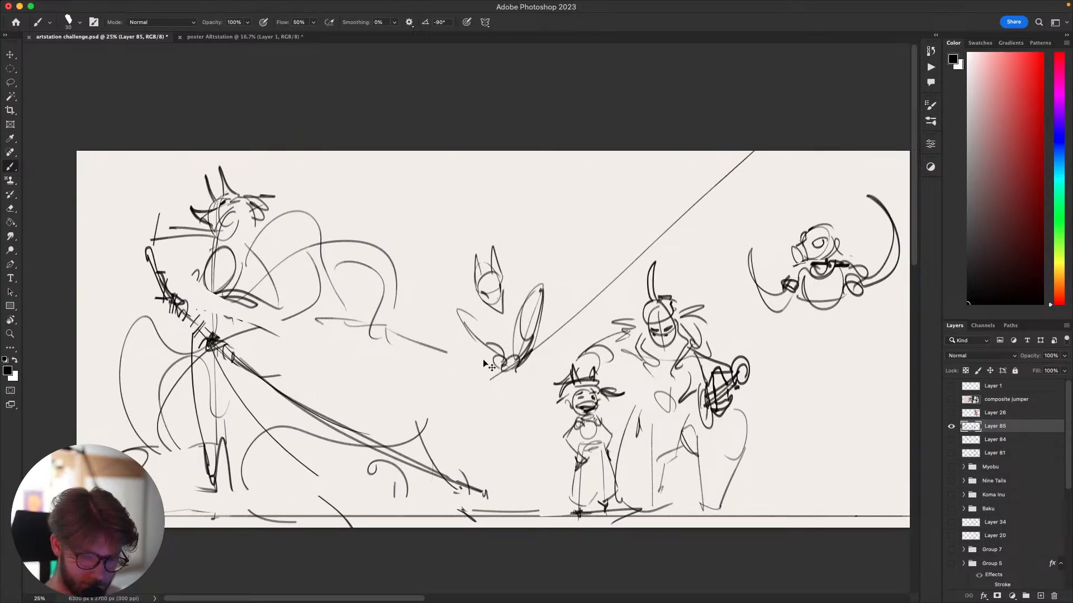
{"action": "key", "text": "super+z"}
{"action": "left_click_drag", "start_coordinate": [491, 366], "coordinate": [402, 332]}
Lasso the eared figure with its long lines, scale it to 82.26% with Free Transform, and deselect.
{"action": "left_click_drag", "start_coordinate": [724, 439], "coordinate": [705, 454]}
{"action": "key", "text": "l"}
{"action": "mouse_move", "coordinate": [637, 178]}
{"action": "left_mouse_down"}
{"action": "mouse_move", "coordinate": [618, 291]}
{"action": "mouse_move", "coordinate": [651, 257]}
{"action": "mouse_move", "coordinate": [469, 416]}
{"action": "mouse_move", "coordinate": [458, 211]}
{"action": "left_mouse_up"}
{"action": "key", "text": "super+z"}
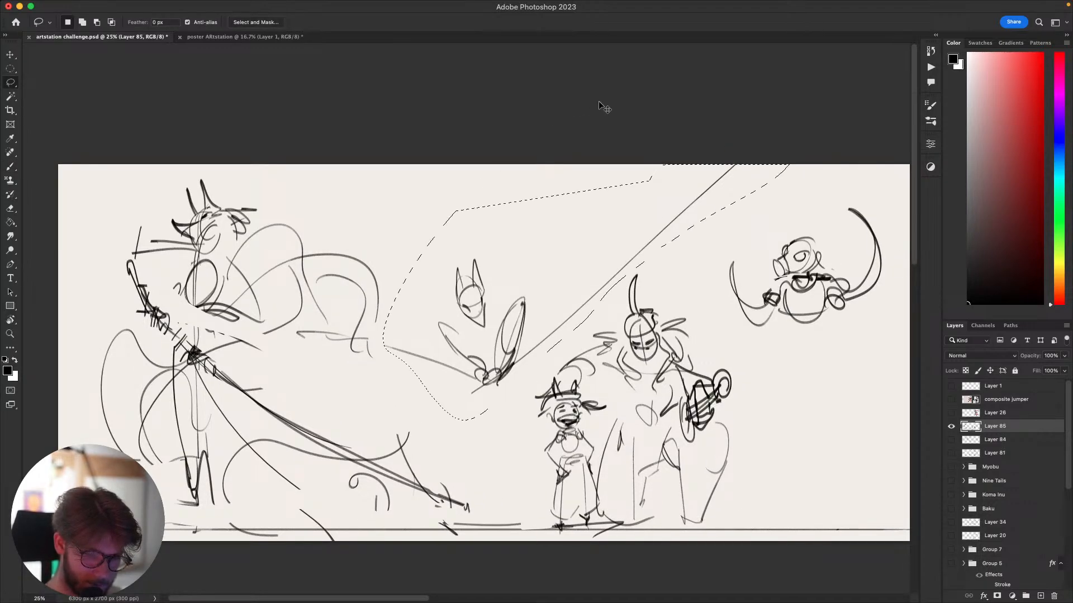
{"action": "key", "text": "super+t"}
{"action": "left_click_drag", "start_coordinate": [590, 416], "coordinate": [591, 372]}
{"action": "left_click_drag", "start_coordinate": [621, 333], "coordinate": [593, 356]}
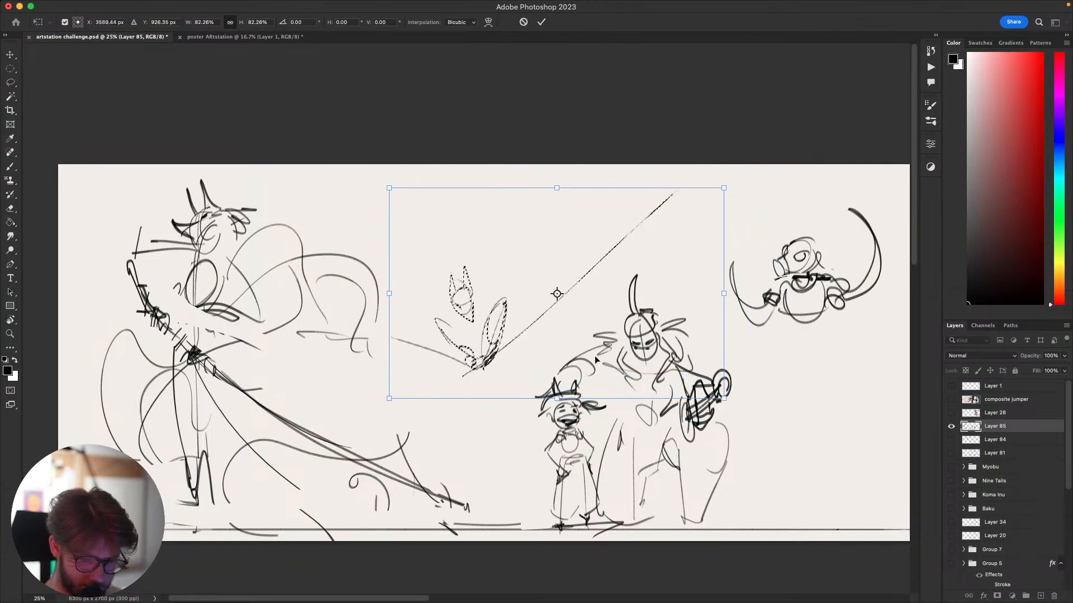
{"action": "key", "text": "Return"}
{"action": "key", "text": "super+d"}
{"action": "key", "text": "b"}
Scale the whole Layer 85 composition down to 85.95% with Free Transform, keeping its base on the canvas's lower edge.
{"action": "mouse_move", "coordinate": [798, 449]}
{"action": "left_mouse_down"}
{"action": "mouse_move", "coordinate": [725, 411]}
{"action": "mouse_move", "coordinate": [781, 413]}
{"action": "mouse_move", "coordinate": [794, 376]}
{"action": "mouse_move", "coordinate": [693, 406]}
{"action": "mouse_move", "coordinate": [783, 372]}
{"action": "left_mouse_up"}
{"action": "mouse_move", "coordinate": [843, 400]}
{"action": "left_mouse_down"}
{"action": "mouse_move", "coordinate": [824, 373]}
{"action": "mouse_move", "coordinate": [838, 347]}
{"action": "mouse_move", "coordinate": [765, 441]}
{"action": "mouse_move", "coordinate": [809, 371]}
{"action": "mouse_move", "coordinate": [754, 403]}
{"action": "mouse_move", "coordinate": [723, 445]}
{"action": "mouse_move", "coordinate": [742, 443]}
{"action": "mouse_move", "coordinate": [735, 460]}
{"action": "left_mouse_up"}
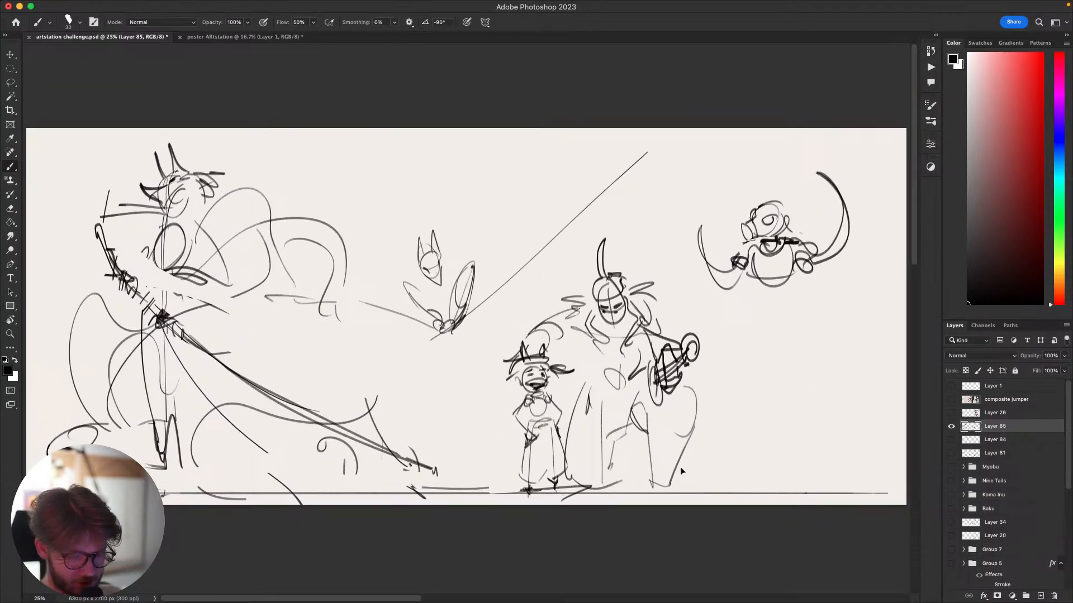
{"action": "key", "text": "super+t"}
{"action": "left_click_drag", "start_coordinate": [466, 130], "coordinate": [470, 190]}
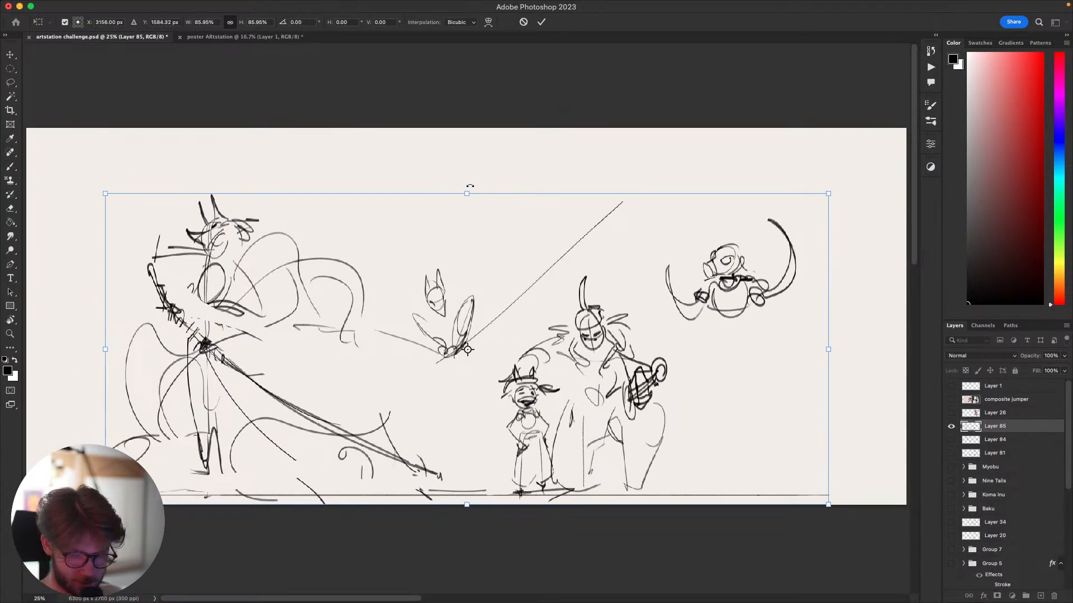
{"action": "key", "text": "Return"}
Lasso the many-tailed sword bearer, move it up and slightly left away from the ground line, and deselect.
{"action": "key", "text": "l"}
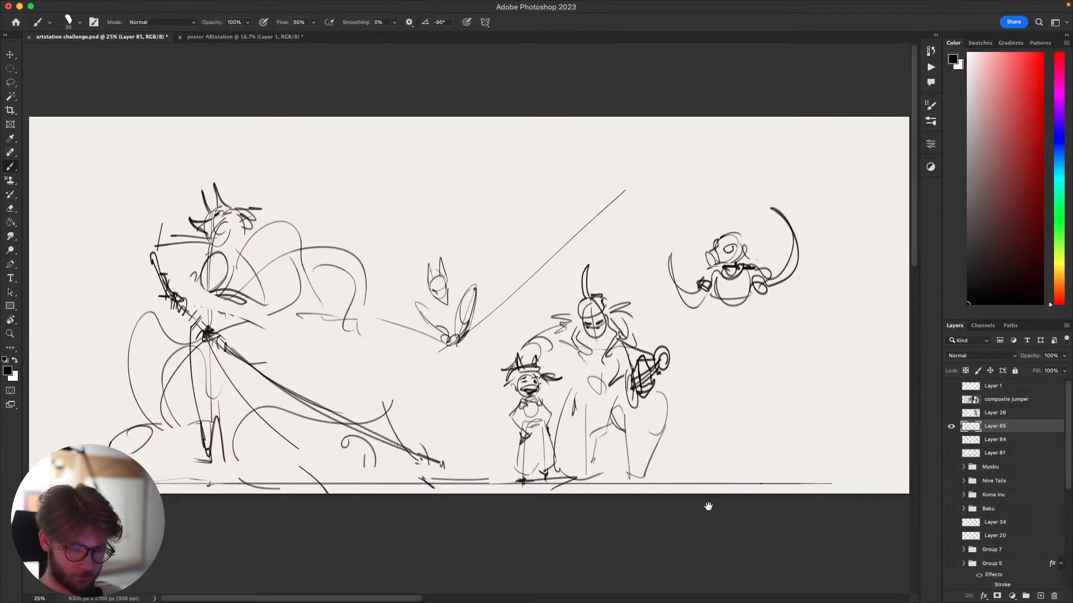
{"action": "scroll", "coordinate": [707, 506], "scroll_direction": "left", "scroll_amount": 3}
{"action": "mouse_move", "coordinate": [481, 401]}
{"action": "left_mouse_down"}
{"action": "mouse_move", "coordinate": [402, 465]}
{"action": "mouse_move", "coordinate": [158, 172]}
{"action": "mouse_move", "coordinate": [479, 398]}
{"action": "left_mouse_up"}
{"action": "key", "text": "b"}
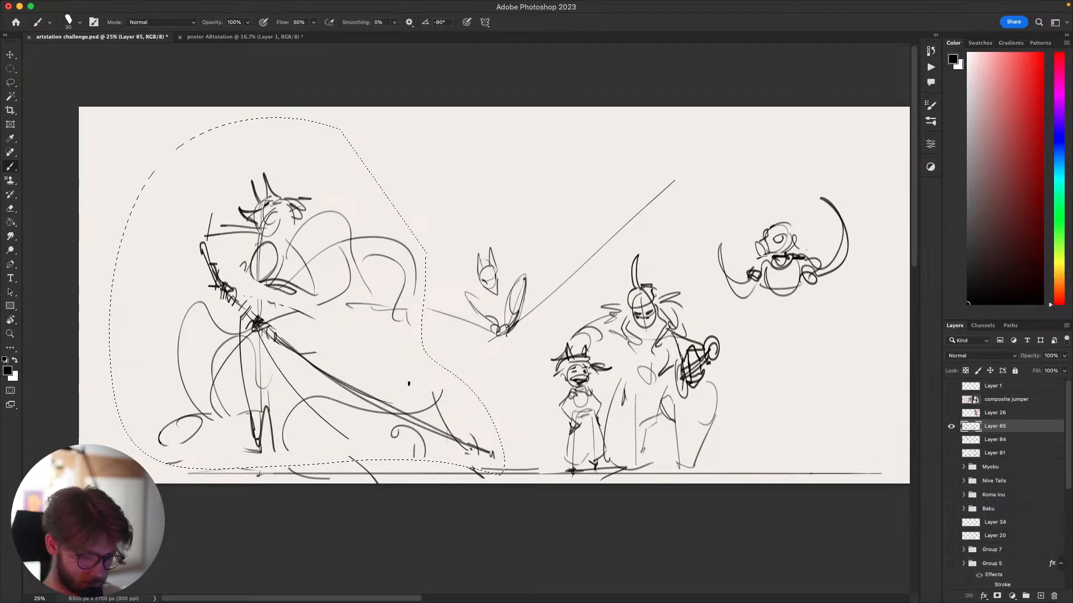
{"action": "left_click_drag", "start_coordinate": [409, 389], "coordinate": [386, 357]}
{"action": "key", "text": "super+d"}
{"action": "scroll", "coordinate": [425, 426], "scroll_direction": "right", "scroll_amount": 5}
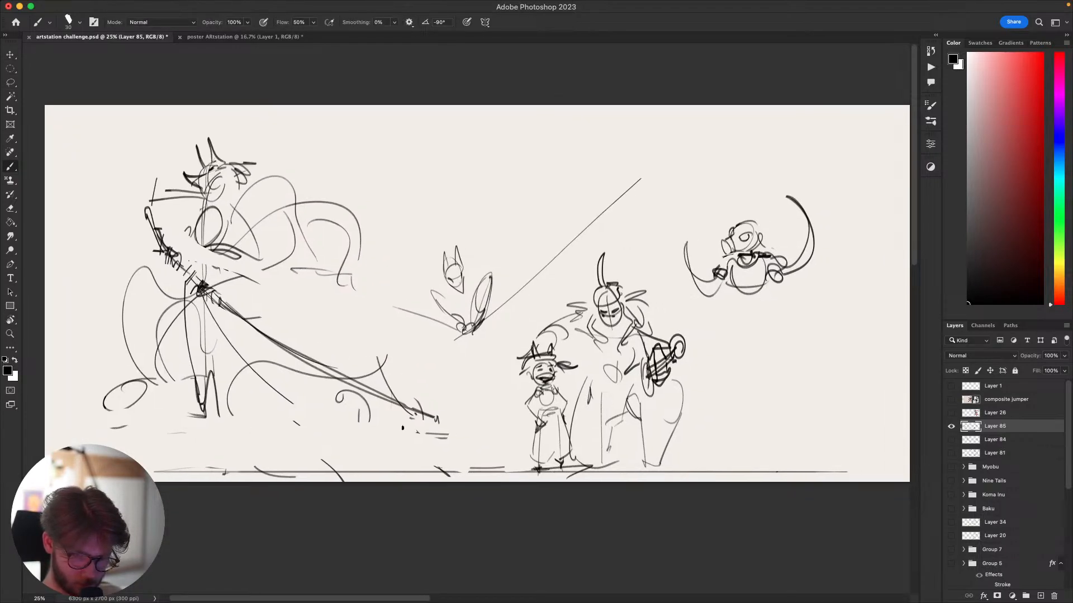
Lasso the small horned figure and armed opponent together, enlarge them to 109.66% with Free Transform, and deselect.
{"action": "key", "text": "l"}
{"action": "mouse_move", "coordinate": [682, 376]}
{"action": "left_mouse_down"}
{"action": "mouse_move", "coordinate": [693, 449]}
{"action": "mouse_move", "coordinate": [684, 435]}
{"action": "mouse_move", "coordinate": [702, 452]}
{"action": "mouse_move", "coordinate": [730, 439]}
{"action": "left_mouse_up"}
{"action": "key", "text": "BackSpace"}
{"action": "key", "text": "super+d"}
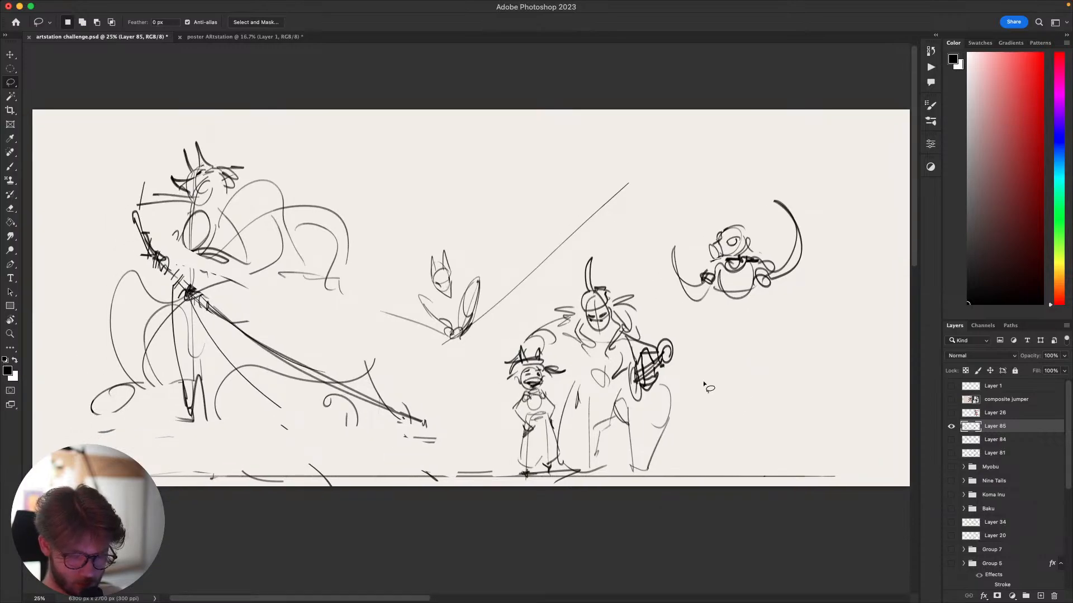
{"action": "mouse_move", "coordinate": [703, 401]}
{"action": "left_mouse_down"}
{"action": "mouse_move", "coordinate": [612, 243]}
{"action": "mouse_move", "coordinate": [491, 467]}
{"action": "mouse_move", "coordinate": [679, 478]}
{"action": "mouse_move", "coordinate": [705, 464]}
{"action": "mouse_move", "coordinate": [704, 425]}
{"action": "left_mouse_up"}
{"action": "key", "text": "ctrl+t"}
{"action": "left_click_drag", "start_coordinate": [595, 232], "coordinate": [601, 205]}
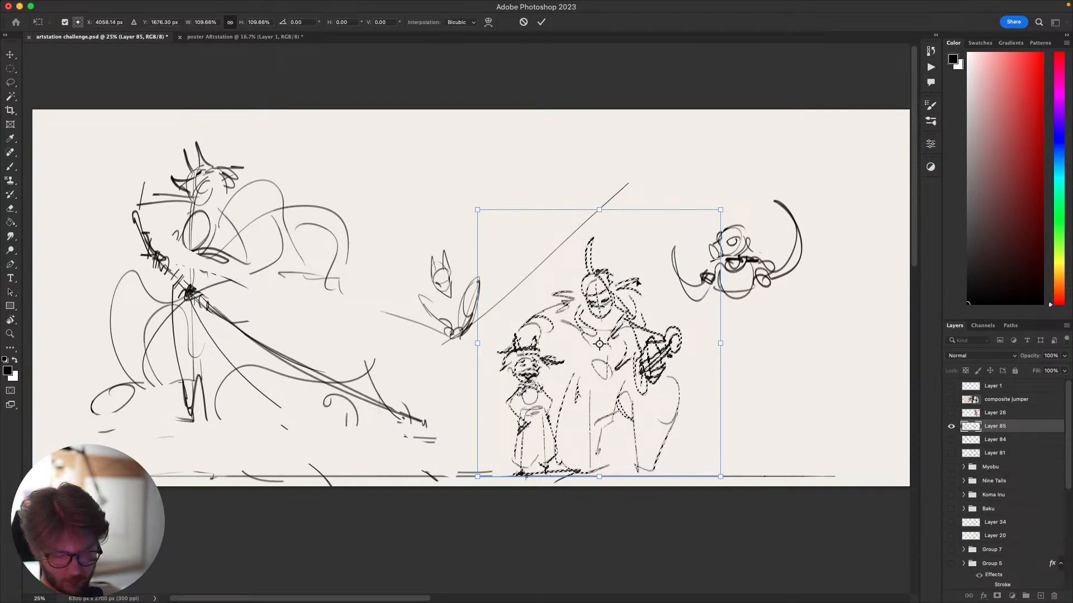
{"action": "key", "text": "Return"}
{"action": "key", "text": "super+d"}
{"action": "key", "text": "b"}
Draw longer legs with small feet from the sword bearer's waist down to the ground line.
{"action": "left_click_drag", "start_coordinate": [626, 490], "coordinate": [616, 514]}
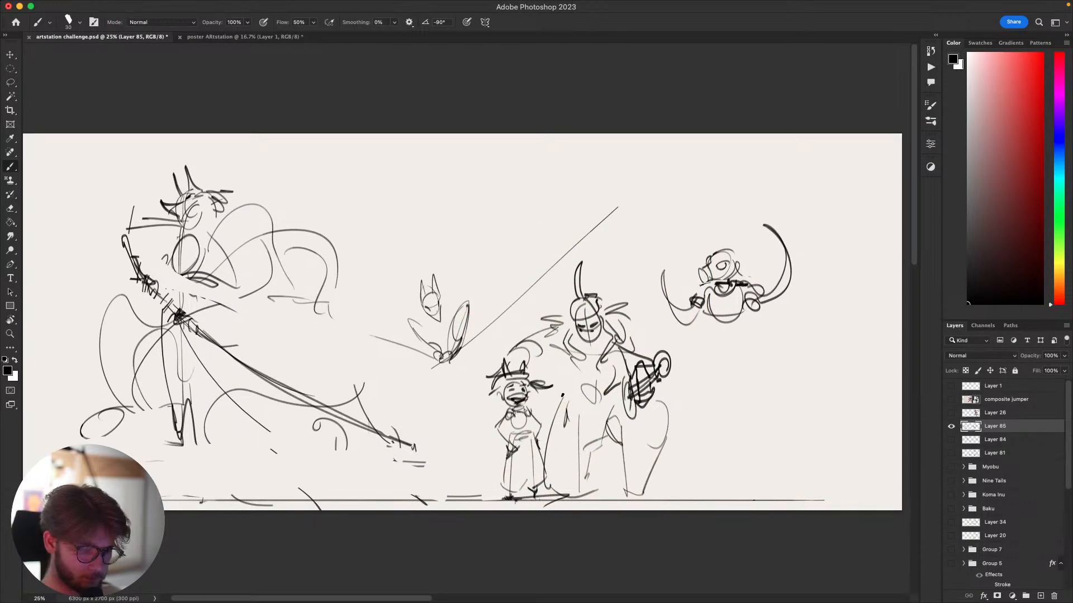
{"action": "mouse_move", "coordinate": [604, 461]}
{"action": "left_mouse_down"}
{"action": "mouse_move", "coordinate": [719, 411]}
{"action": "mouse_move", "coordinate": [670, 336]}
{"action": "mouse_move", "coordinate": [666, 424]}
{"action": "left_mouse_up"}
{"action": "mouse_move", "coordinate": [234, 252]}
{"action": "left_mouse_down"}
{"action": "mouse_move", "coordinate": [217, 378]}
{"action": "mouse_move", "coordinate": [262, 469]}
{"action": "mouse_move", "coordinate": [185, 368]}
{"action": "left_mouse_up"}
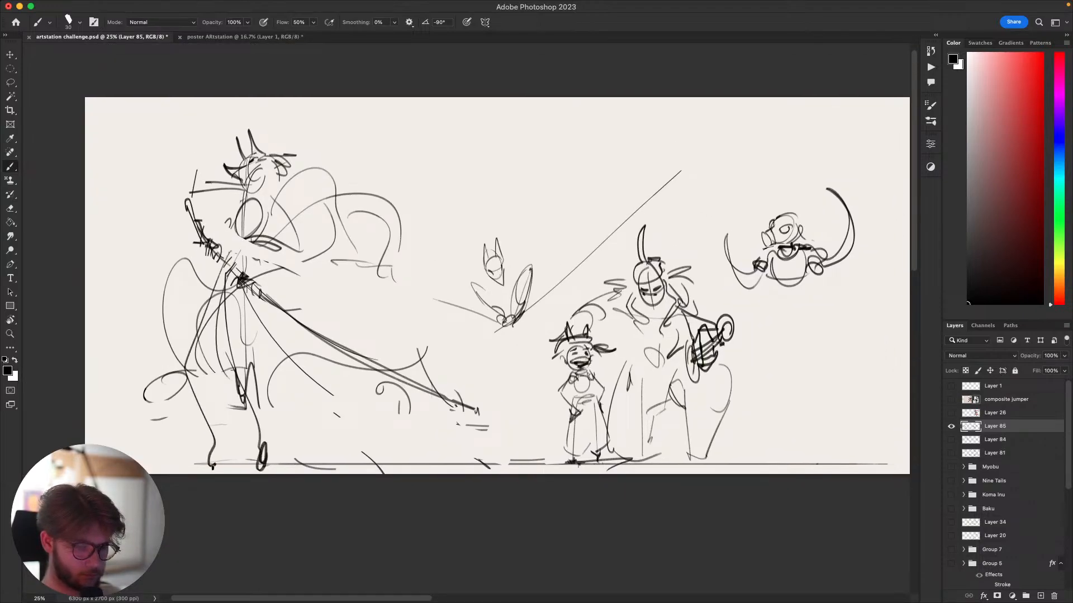
{"action": "key", "text": "super+z"}
{"action": "mouse_move", "coordinate": [226, 275]}
{"action": "left_mouse_down"}
{"action": "mouse_move", "coordinate": [186, 351]}
{"action": "mouse_move", "coordinate": [282, 468]}
{"action": "mouse_move", "coordinate": [228, 383]}
{"action": "mouse_move", "coordinate": [305, 453]}
{"action": "left_mouse_up"}
{"action": "key", "text": "super+z"}
{"action": "key", "text": "super+z"}
{"action": "left_click_drag", "start_coordinate": [231, 268], "coordinate": [320, 461]}
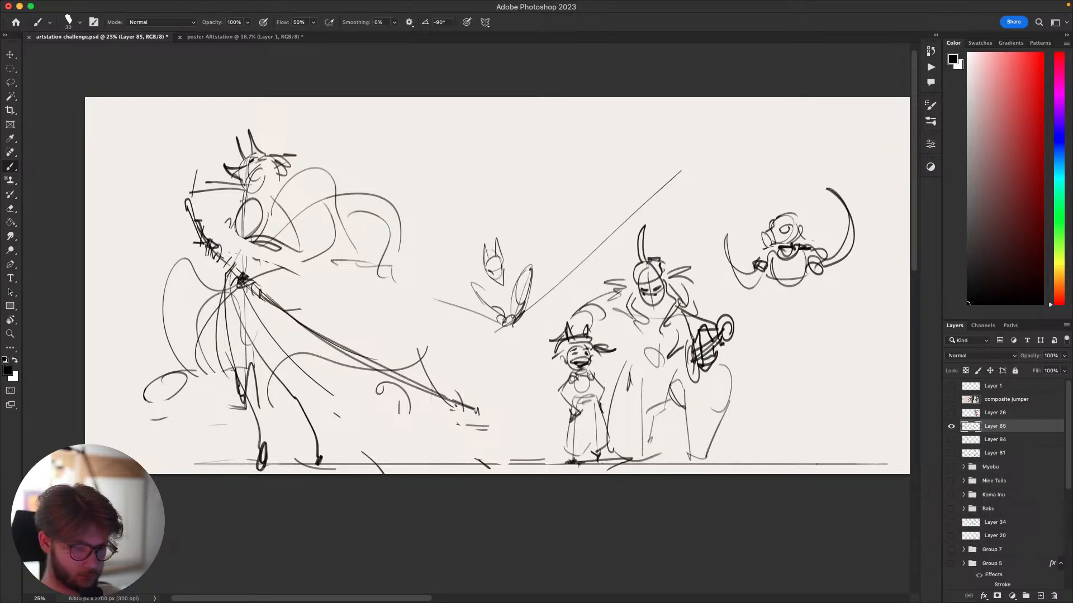
Lasso and delete the long diagonal and the shorter line extending from the eared figure, and deselect.
{"action": "left_click_drag", "start_coordinate": [283, 377], "coordinate": [202, 343]}
{"action": "mouse_move", "coordinate": [824, 368]}
{"action": "left_mouse_down"}
{"action": "mouse_move", "coordinate": [702, 412]}
{"action": "mouse_move", "coordinate": [736, 452]}
{"action": "mouse_move", "coordinate": [807, 404]}
{"action": "mouse_move", "coordinate": [804, 420]}
{"action": "left_mouse_up"}
{"action": "key", "text": "l"}
{"action": "mouse_move", "coordinate": [548, 204]}
{"action": "left_mouse_down"}
{"action": "mouse_move", "coordinate": [568, 239]}
{"action": "mouse_move", "coordinate": [449, 348]}
{"action": "mouse_move", "coordinate": [496, 226]}
{"action": "left_mouse_up"}
{"action": "key", "text": "BackSpace"}
{"action": "mouse_move", "coordinate": [402, 322]}
{"action": "left_mouse_down"}
{"action": "mouse_move", "coordinate": [351, 284]}
{"action": "mouse_move", "coordinate": [391, 288]}
{"action": "left_mouse_up"}
{"action": "key", "text": "BackSpace"}
{"action": "key", "text": "super+d"}
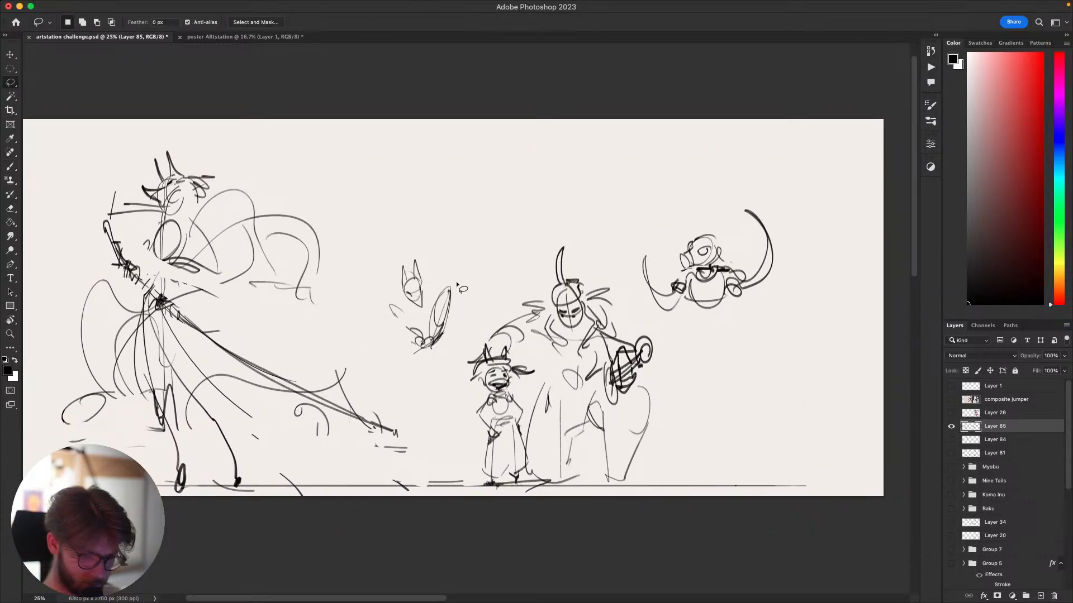
{"action": "key", "text": "b"}
{"action": "left_click_drag", "start_coordinate": [714, 427], "coordinate": [660, 335]}
{"action": "left_click_drag", "start_coordinate": [621, 395], "coordinate": [697, 426]}
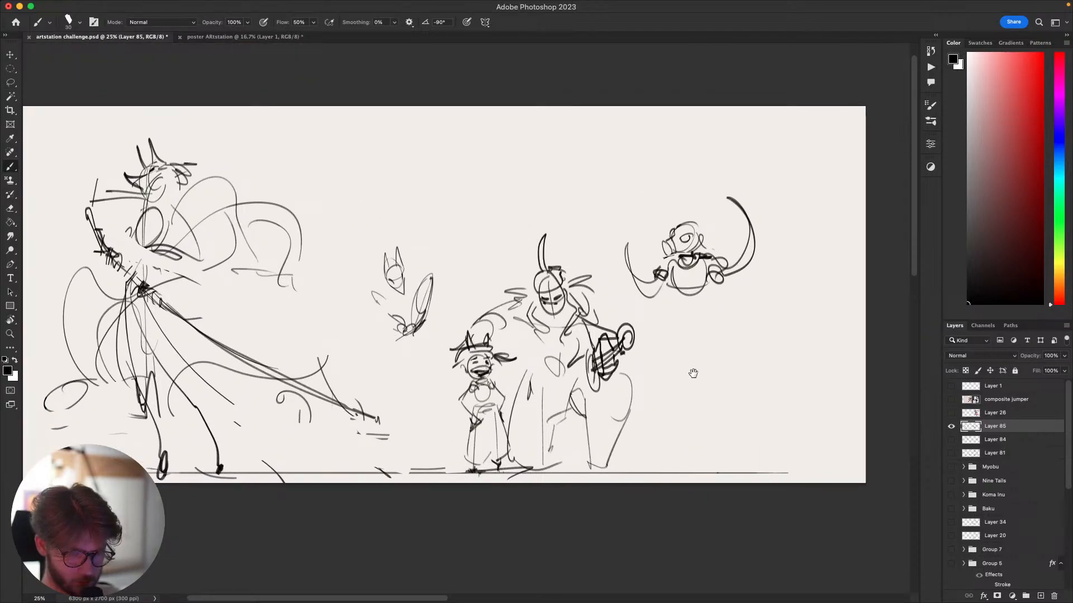
Sketch a large arch above the big horned figure, undoing the trial curves before drawing the arch.
{"action": "left_click_drag", "start_coordinate": [693, 374], "coordinate": [745, 408]}
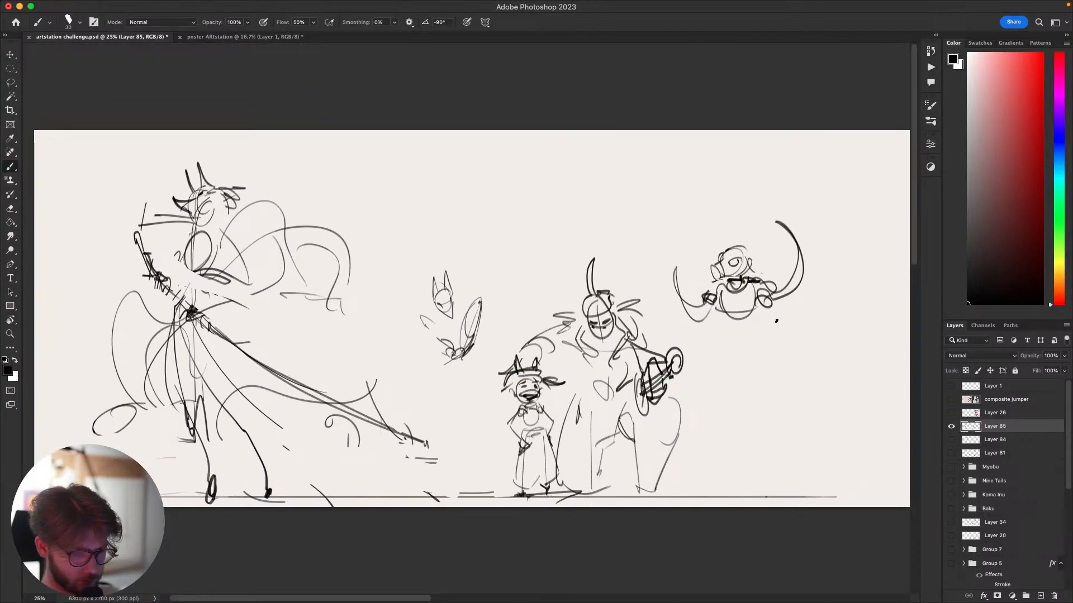
{"action": "left_click_drag", "start_coordinate": [578, 360], "coordinate": [587, 400]}
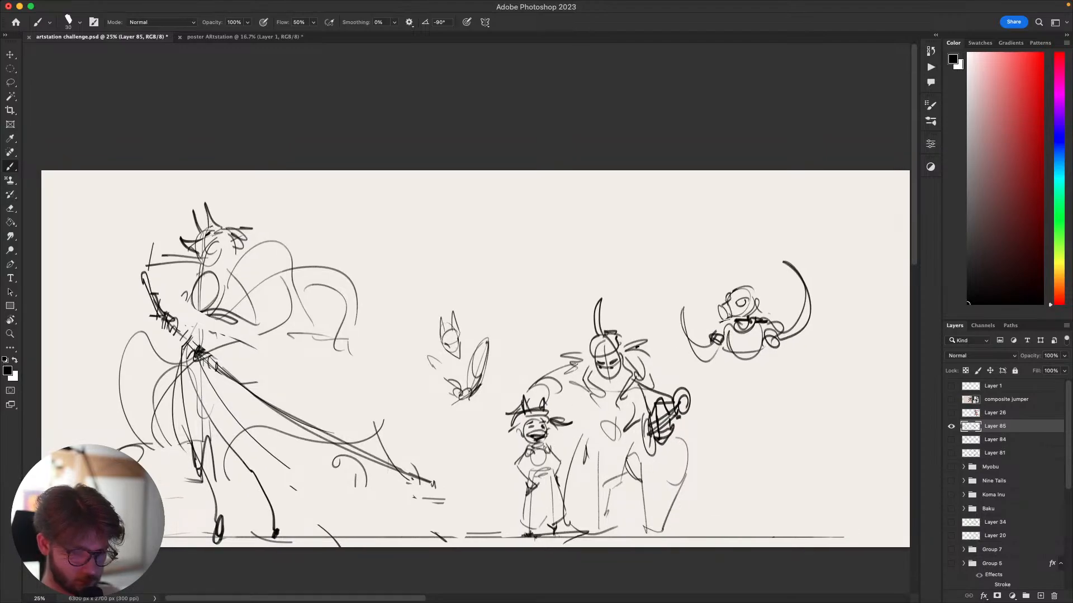
{"action": "left_click_drag", "start_coordinate": [594, 223], "coordinate": [654, 351]}
{"action": "key", "text": "super+z"}
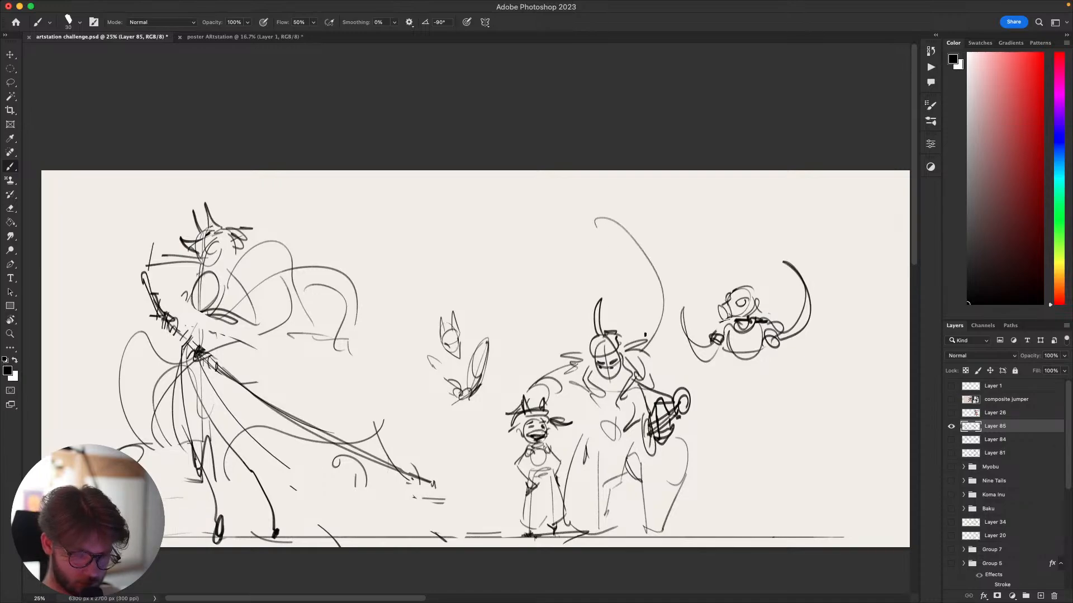
{"action": "key", "text": "super+z"}
{"action": "mouse_move", "coordinate": [668, 312]}
{"action": "left_mouse_down"}
{"action": "mouse_move", "coordinate": [632, 250]}
{"action": "mouse_move", "coordinate": [528, 278]}
{"action": "left_mouse_up"}
{"action": "key", "text": "super+z"}
{"action": "left_click_drag", "start_coordinate": [543, 335], "coordinate": [664, 332]}
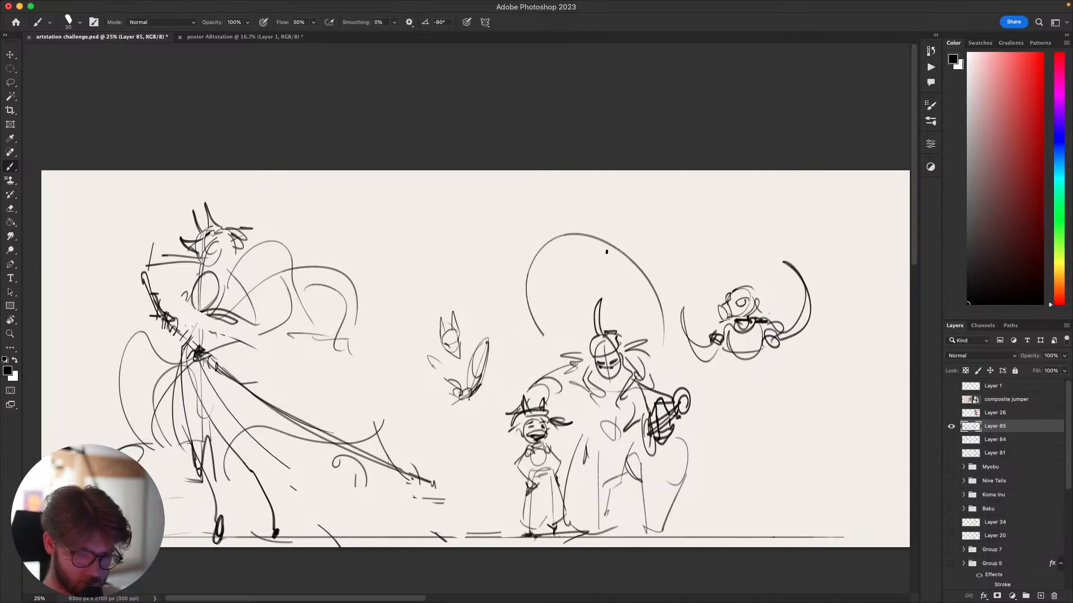
Add scalloped folds inside the arch and a wavy contour above it.
{"action": "left_click_drag", "start_coordinate": [606, 252], "coordinate": [616, 277]}
{"action": "key", "text": "e"}
{"action": "key", "text": "b"}
{"action": "mouse_move", "coordinate": [527, 268]}
{"action": "left_mouse_down"}
{"action": "mouse_move", "coordinate": [540, 333]}
{"action": "mouse_move", "coordinate": [576, 289]}
{"action": "mouse_move", "coordinate": [570, 215]}
{"action": "mouse_move", "coordinate": [534, 215]}
{"action": "left_mouse_up"}
{"action": "key", "text": "super+z"}
{"action": "key", "text": "super+z"}
{"action": "key", "text": "super+z"}
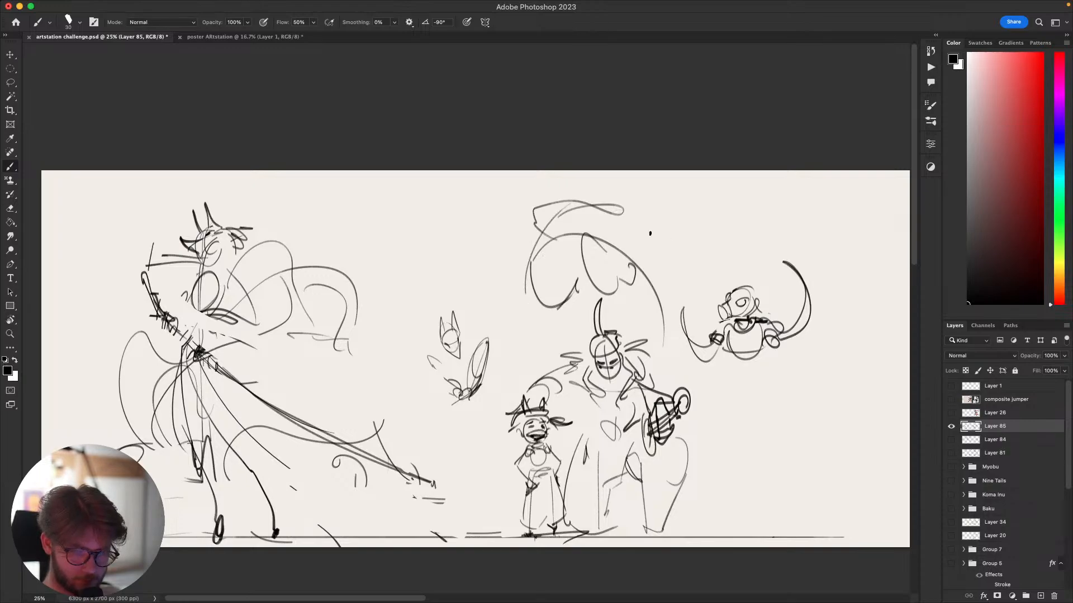
Sketch a round head with an outer contour and pointed tip at the end of the wavy contour.
{"action": "left_click_drag", "start_coordinate": [693, 254], "coordinate": [691, 260]}
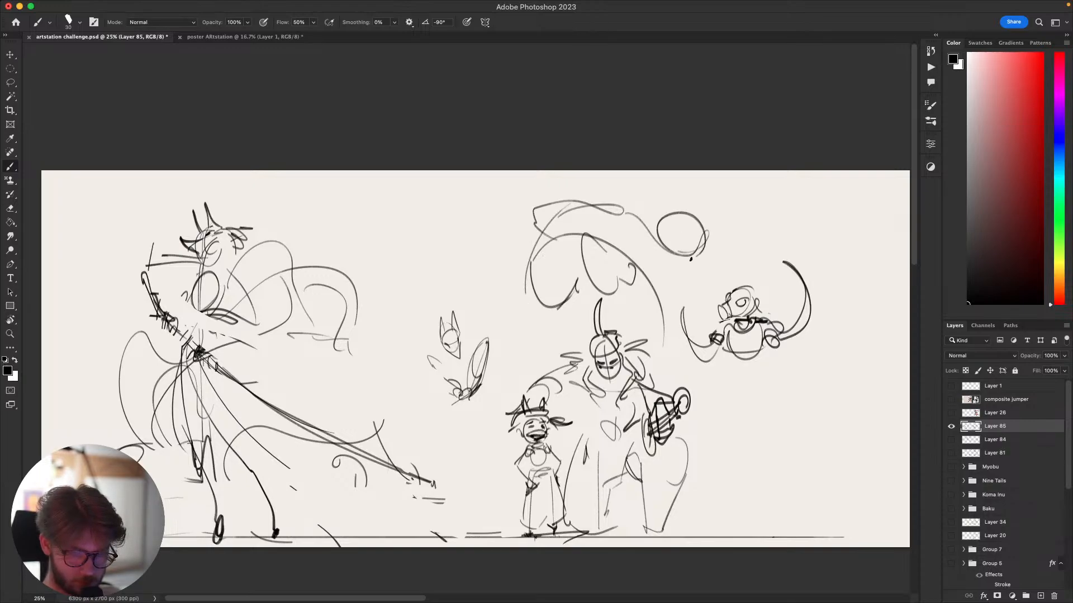
{"action": "left_click_drag", "start_coordinate": [643, 220], "coordinate": [710, 243]}
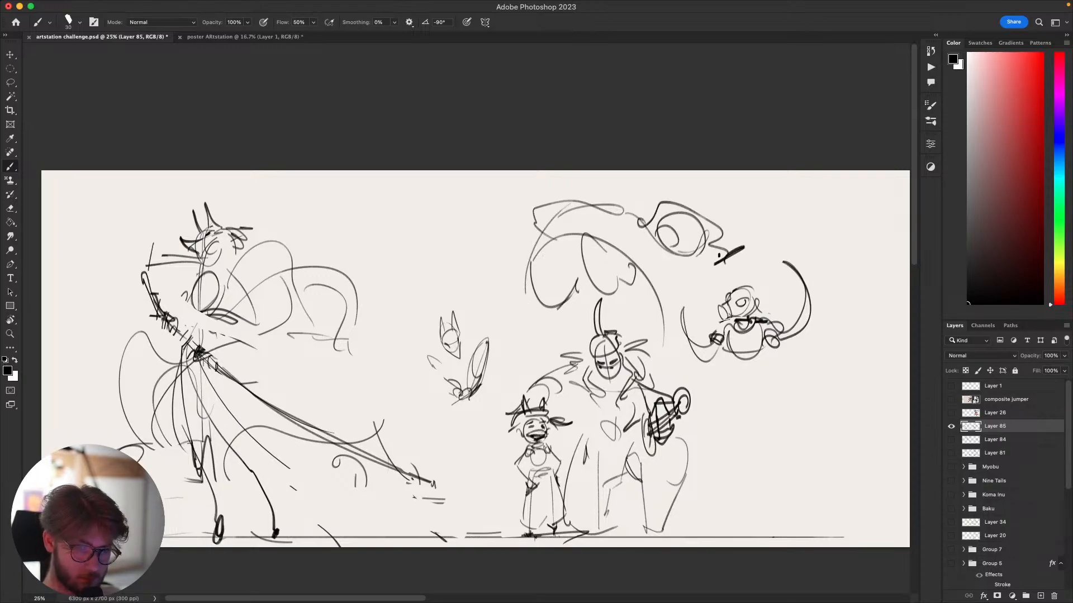
{"action": "left_click_drag", "start_coordinate": [657, 279], "coordinate": [611, 204]}
{"action": "mouse_move", "coordinate": [737, 237]}
{"action": "left_mouse_down"}
{"action": "mouse_move", "coordinate": [681, 251]}
{"action": "mouse_move", "coordinate": [659, 277]}
{"action": "mouse_move", "coordinate": [742, 257]}
{"action": "mouse_move", "coordinate": [756, 284]}
{"action": "mouse_move", "coordinate": [732, 307]}
{"action": "left_mouse_up"}
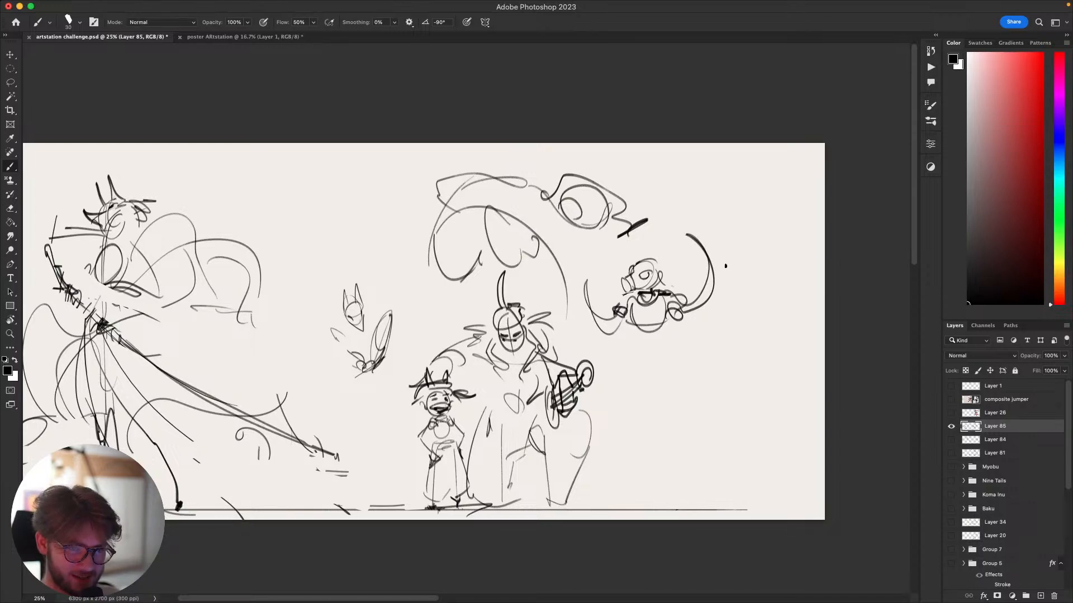
{"action": "mouse_move", "coordinate": [740, 254]}
{"action": "left_mouse_down"}
{"action": "mouse_move", "coordinate": [747, 272]}
{"action": "mouse_move", "coordinate": [762, 258]}
{"action": "mouse_move", "coordinate": [728, 258]}
{"action": "mouse_move", "coordinate": [755, 261]}
{"action": "mouse_move", "coordinate": [702, 307]}
{"action": "mouse_move", "coordinate": [718, 276]}
{"action": "mouse_move", "coordinate": [765, 273]}
{"action": "left_mouse_up"}
{"action": "key", "text": "l"}
{"action": "mouse_move", "coordinate": [559, 286]}
{"action": "left_mouse_down"}
{"action": "mouse_move", "coordinate": [448, 338]}
{"action": "mouse_move", "coordinate": [555, 316]}
{"action": "left_mouse_up"}
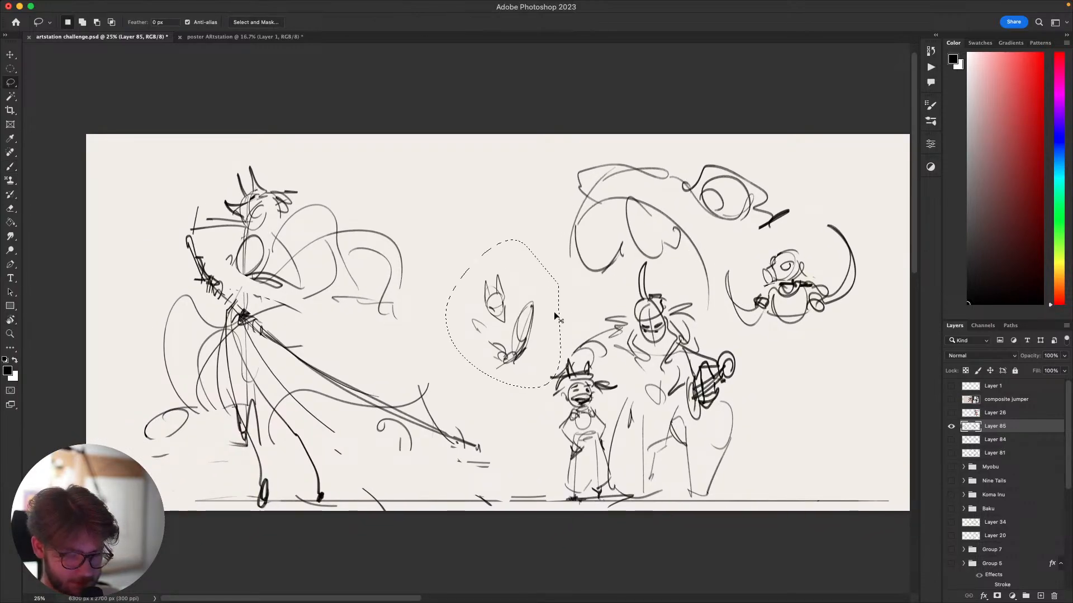
{"action": "key", "text": "super+d"}
{"action": "key", "text": "b"}
{"action": "mouse_move", "coordinate": [884, 216]}
{"action": "left_mouse_down"}
{"action": "mouse_move", "coordinate": [783, 212]}
{"action": "mouse_move", "coordinate": [779, 175]}
{"action": "left_mouse_up"}
Select the winged shape above the horned figure, scale it down and reposition it above the figure.
{"action": "key", "text": "l"}
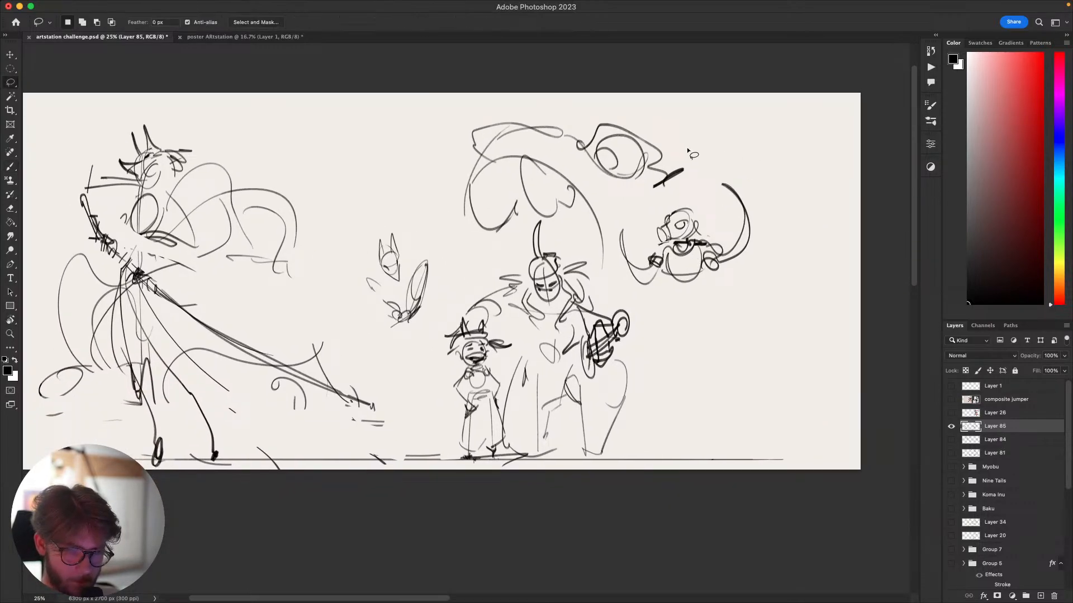
{"action": "mouse_move", "coordinate": [688, 149]}
{"action": "left_mouse_down"}
{"action": "mouse_move", "coordinate": [624, 221]}
{"action": "mouse_move", "coordinate": [586, 240]}
{"action": "left_mouse_up"}
{"action": "mouse_move", "coordinate": [529, 221]}
{"action": "left_mouse_down"}
{"action": "mouse_move", "coordinate": [637, 115]}
{"action": "mouse_move", "coordinate": [657, 132]}
{"action": "left_mouse_up"}
{"action": "key", "text": "super+t"}
{"action": "left_click_drag", "start_coordinate": [761, 181], "coordinate": [753, 133]}
{"action": "mouse_move", "coordinate": [679, 174]}
{"action": "left_mouse_down"}
{"action": "mouse_move", "coordinate": [627, 199]}
{"action": "mouse_move", "coordinate": [638, 188]}
{"action": "mouse_move", "coordinate": [577, 203]}
{"action": "left_mouse_up"}
{"action": "left_click_drag", "start_coordinate": [573, 242], "coordinate": [644, 200]}
{"action": "key", "text": "Return"}
{"action": "key", "text": "super+d"}
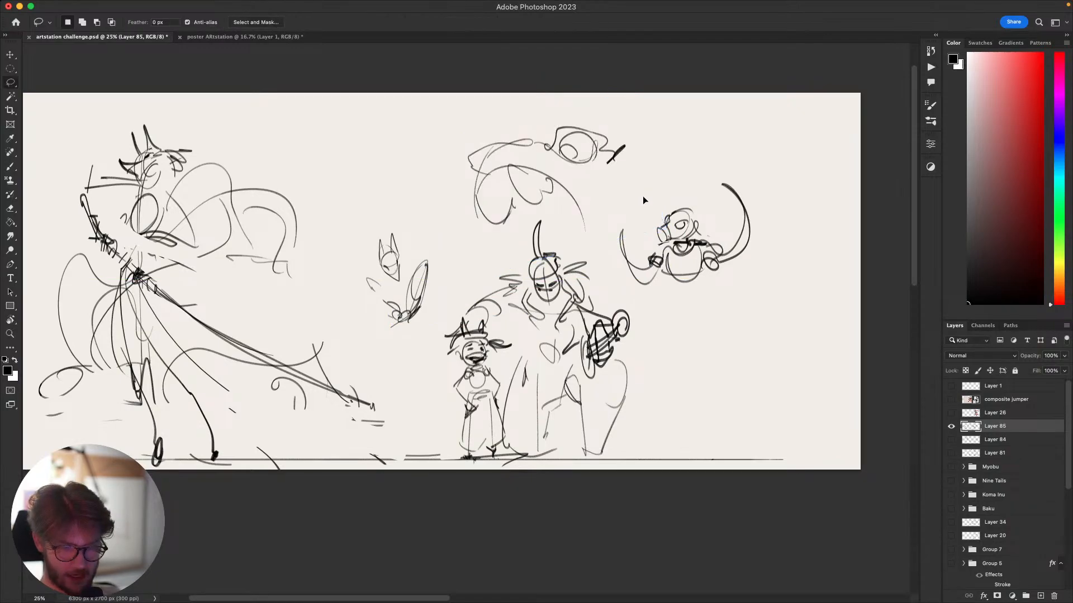
Cut away the small eared sketch in the middle and draw a small round head in its place.
{"action": "key", "text": "b"}
{"action": "key", "text": "l"}
{"action": "mouse_move", "coordinate": [438, 246]}
{"action": "left_mouse_down"}
{"action": "mouse_move", "coordinate": [448, 259]}
{"action": "mouse_move", "coordinate": [360, 220]}
{"action": "mouse_move", "coordinate": [415, 246]}
{"action": "mouse_move", "coordinate": [400, 272]}
{"action": "mouse_move", "coordinate": [395, 258]}
{"action": "mouse_move", "coordinate": [372, 259]}
{"action": "mouse_move", "coordinate": [385, 236]}
{"action": "left_mouse_up"}
{"action": "key", "text": "super+x"}
{"action": "key", "text": "b"}
{"action": "key", "text": "super+z"}
{"action": "key", "text": "super+z"}
{"action": "key", "text": "super+z"}
{"action": "key", "text": "super+z"}
{"action": "key", "text": "super+z"}
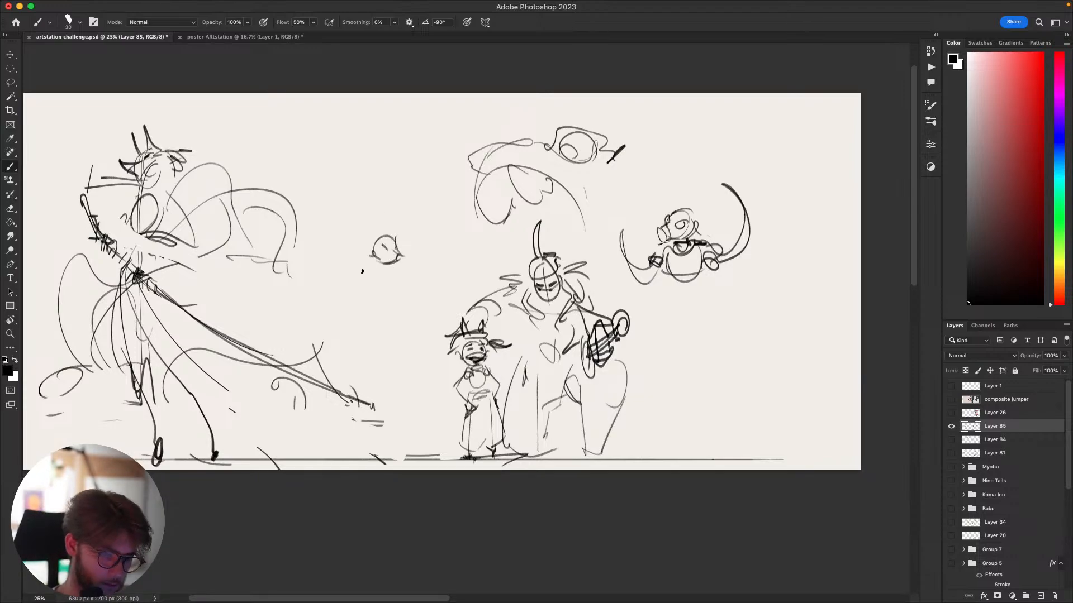
Sketch a curved shoulder and back beside the small round head.
{"action": "mouse_move", "coordinate": [375, 226]}
{"action": "left_mouse_down"}
{"action": "mouse_move", "coordinate": [358, 235]}
{"action": "mouse_move", "coordinate": [366, 284]}
{"action": "left_mouse_up"}
{"action": "key", "text": "ctrl+z"}
{"action": "left_click_drag", "start_coordinate": [372, 260], "coordinate": [349, 264]}
{"action": "left_click_drag", "start_coordinate": [333, 309], "coordinate": [353, 272]}
{"action": "key", "text": "super+z"}
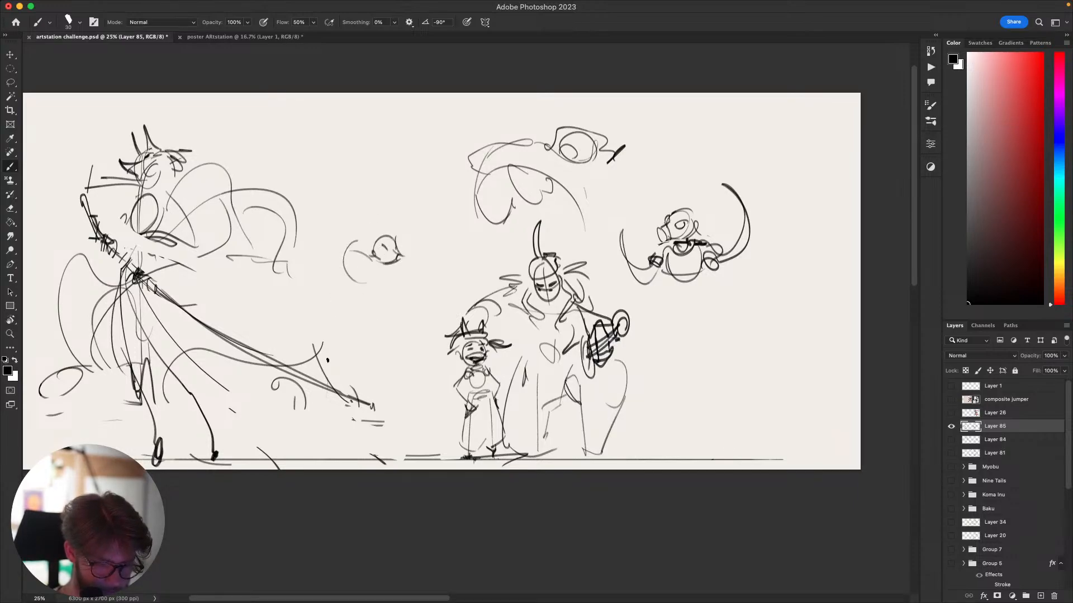
Sketch the hip and bent thigh below the small figure's curved back, undoing the first attempts.
{"action": "left_click_drag", "start_coordinate": [327, 364], "coordinate": [335, 304]}
{"action": "mouse_move", "coordinate": [335, 388]}
{"action": "left_mouse_down"}
{"action": "mouse_move", "coordinate": [335, 323]}
{"action": "mouse_move", "coordinate": [390, 278]}
{"action": "left_mouse_up"}
{"action": "key", "text": "super+z"}
{"action": "key", "text": "super+z"}
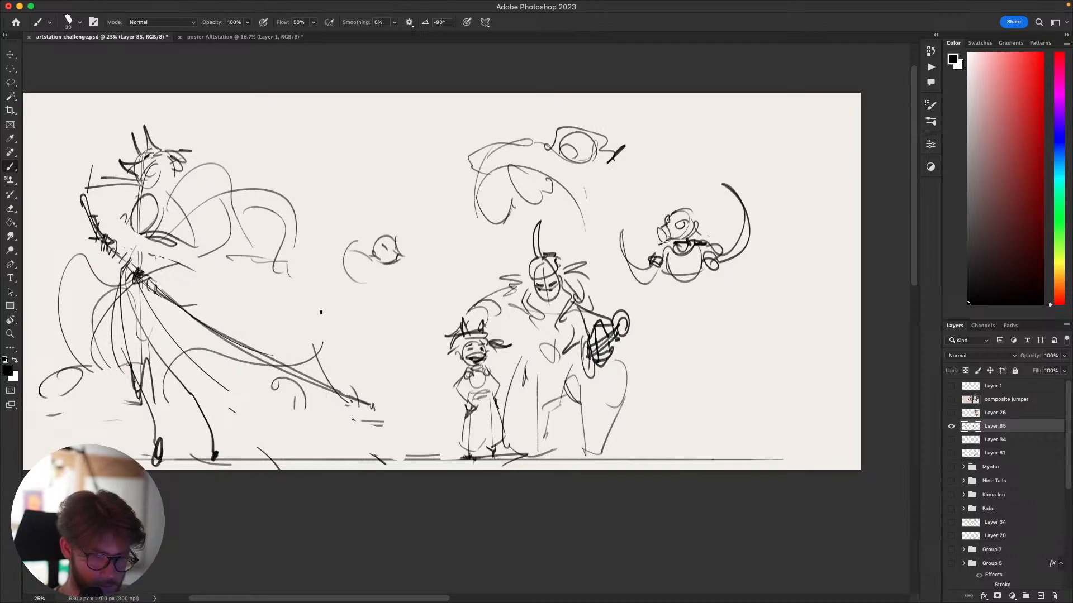
{"action": "mouse_move", "coordinate": [322, 314]}
{"action": "left_mouse_down"}
{"action": "mouse_move", "coordinate": [371, 284]}
{"action": "mouse_move", "coordinate": [353, 323]}
{"action": "left_mouse_up"}
Select the small figure, scale it to about 84% and move it higher on the canvas.
{"action": "key", "text": "l"}
{"action": "left_click_drag", "start_coordinate": [327, 246], "coordinate": [416, 254]}
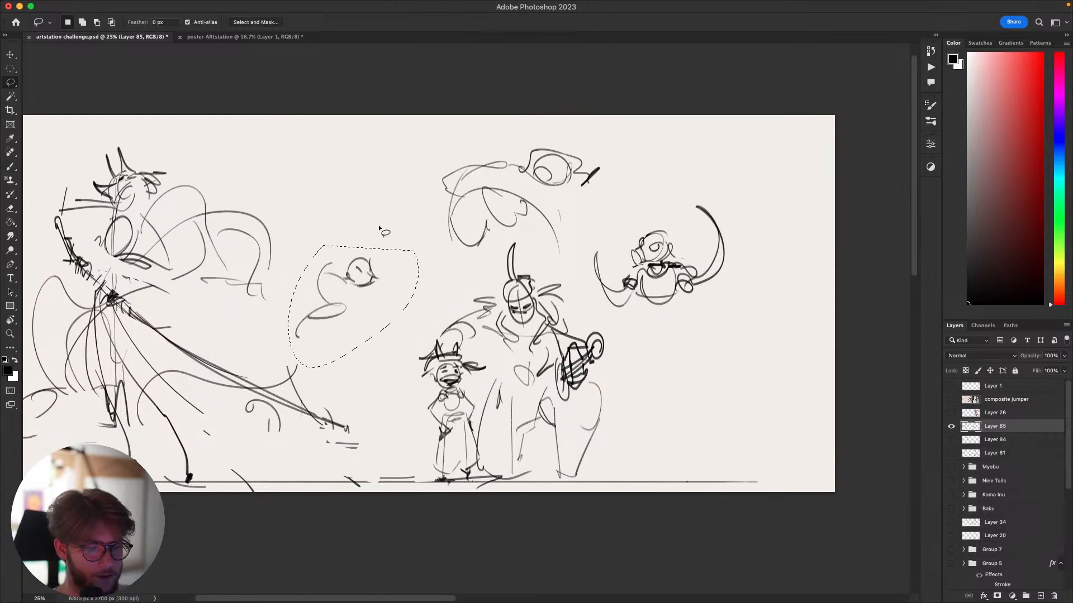
{"action": "key", "text": "super+t"}
{"action": "left_click_drag", "start_coordinate": [353, 245], "coordinate": [359, 222]}
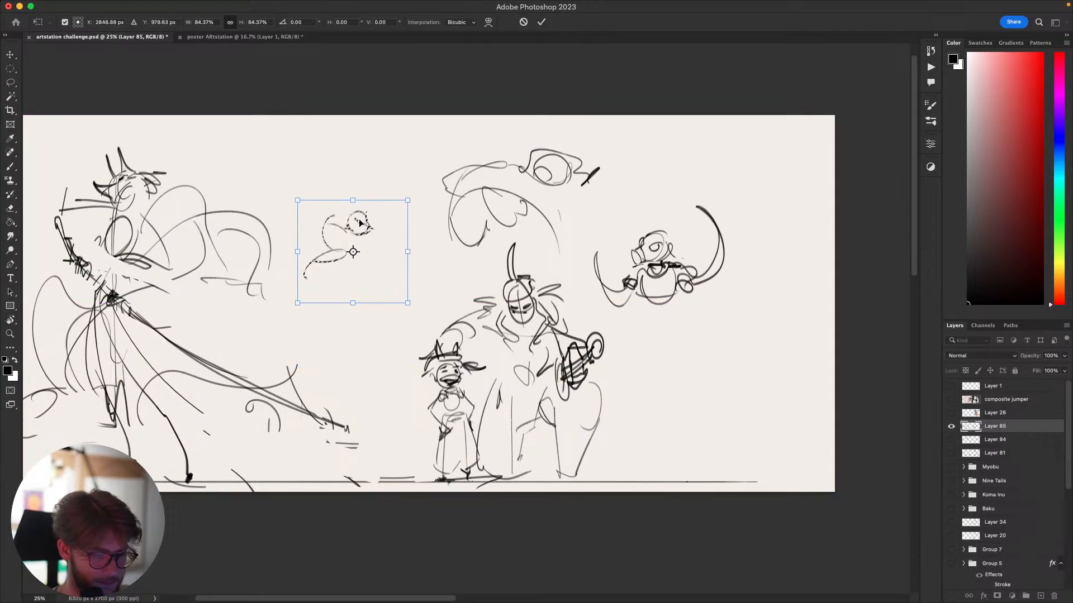
{"action": "key", "text": "Return"}
Draw the small figure's torso front, a long tapering leg and an arm raised backward from the shoulder.
{"action": "key", "text": "b"}
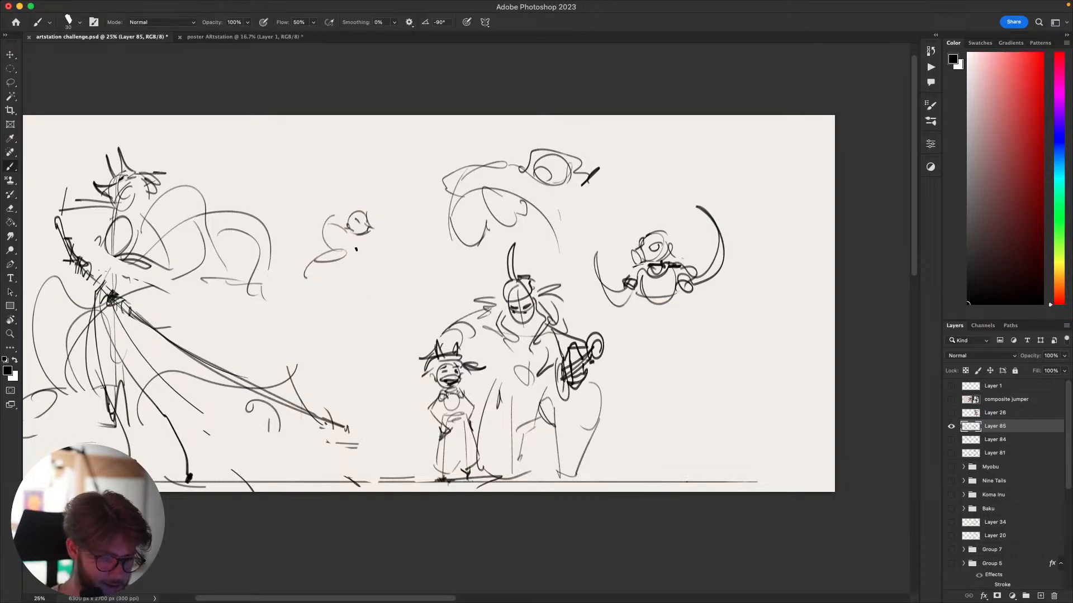
{"action": "left_click_drag", "start_coordinate": [358, 241], "coordinate": [349, 265]}
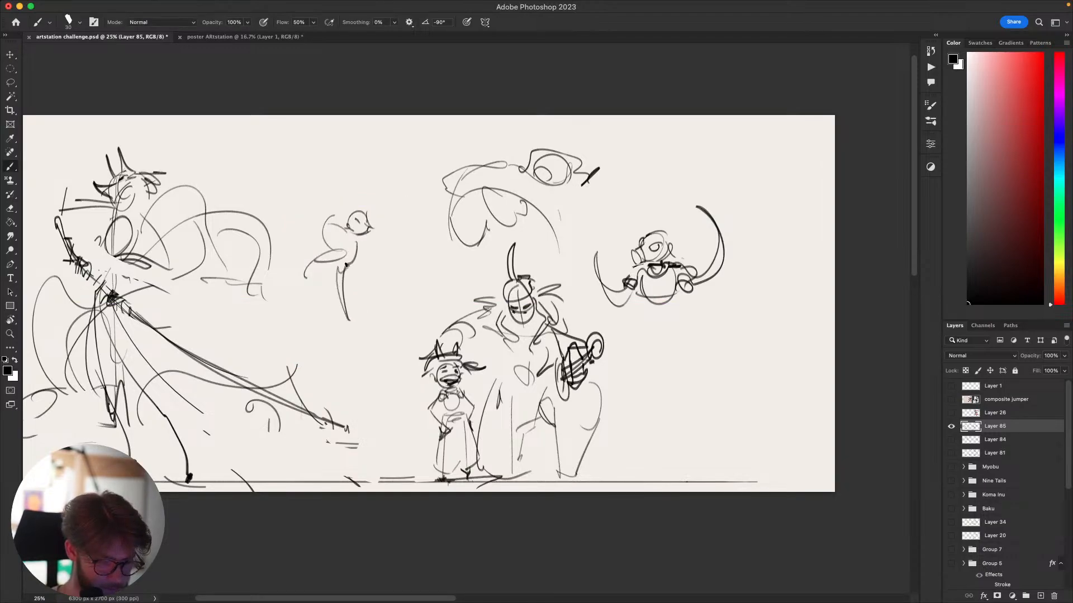
{"action": "left_click_drag", "start_coordinate": [384, 175], "coordinate": [392, 175]}
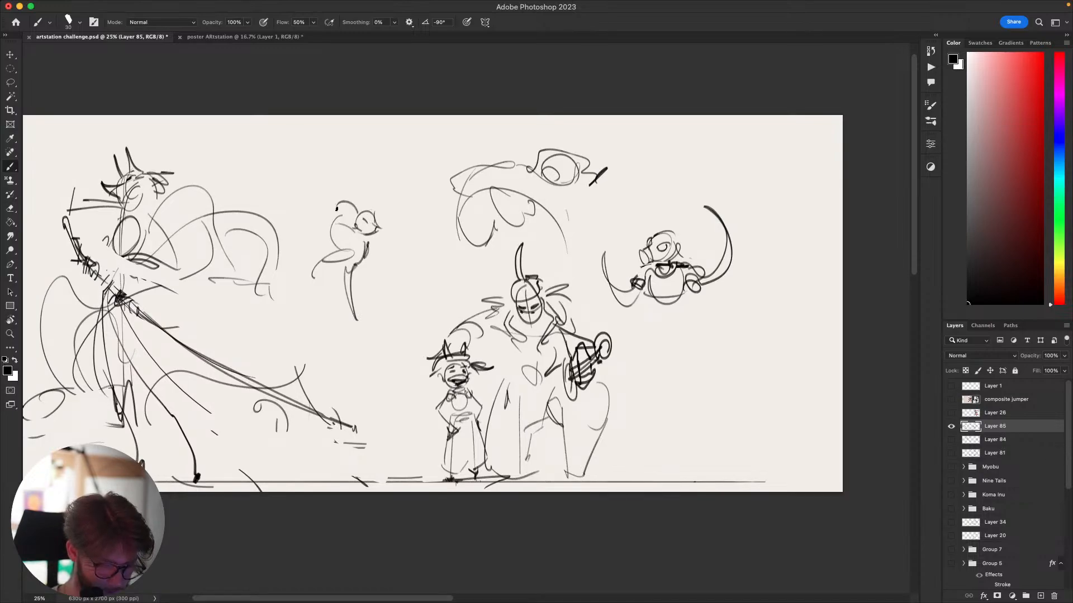
{"action": "key", "text": "super+z"}
{"action": "mouse_move", "coordinate": [341, 216]}
{"action": "left_mouse_down"}
{"action": "mouse_move", "coordinate": [348, 225]}
{"action": "mouse_move", "coordinate": [297, 178]}
{"action": "left_mouse_up"}
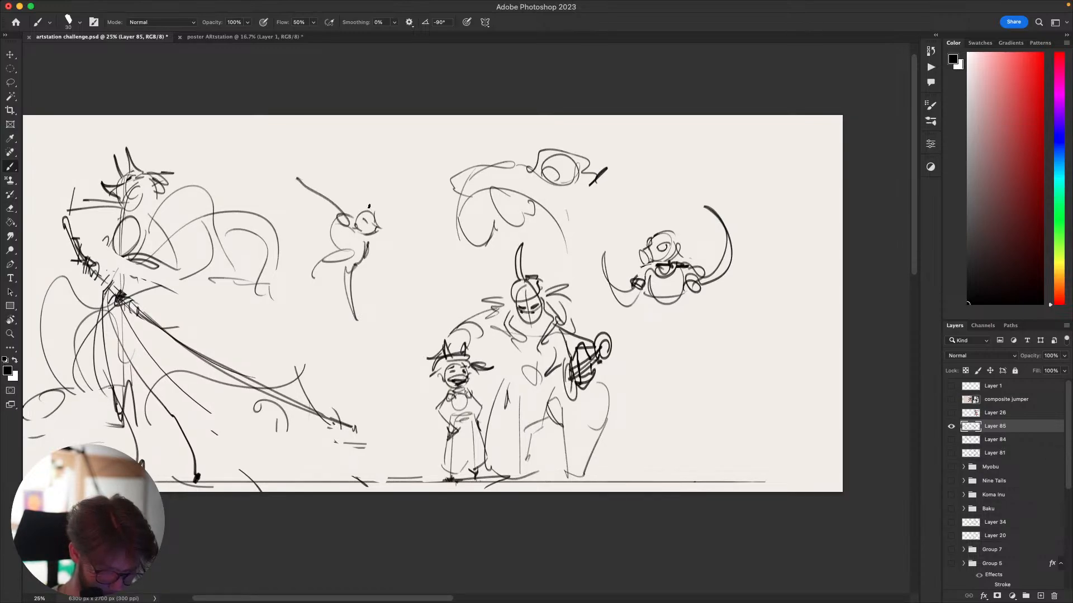
Shift the small figure's head about 72 px to the right, add pointed ears, and lengthen the raised arms.
{"action": "key", "text": "e"}
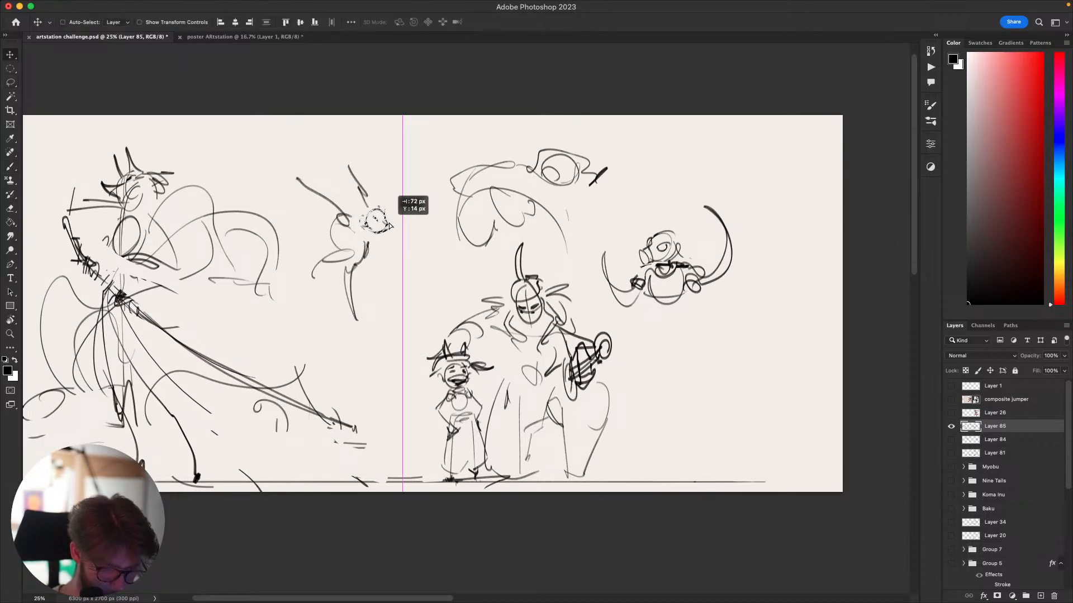
{"action": "key", "text": "b"}
{"action": "left_click", "coordinate": [376, 217]}
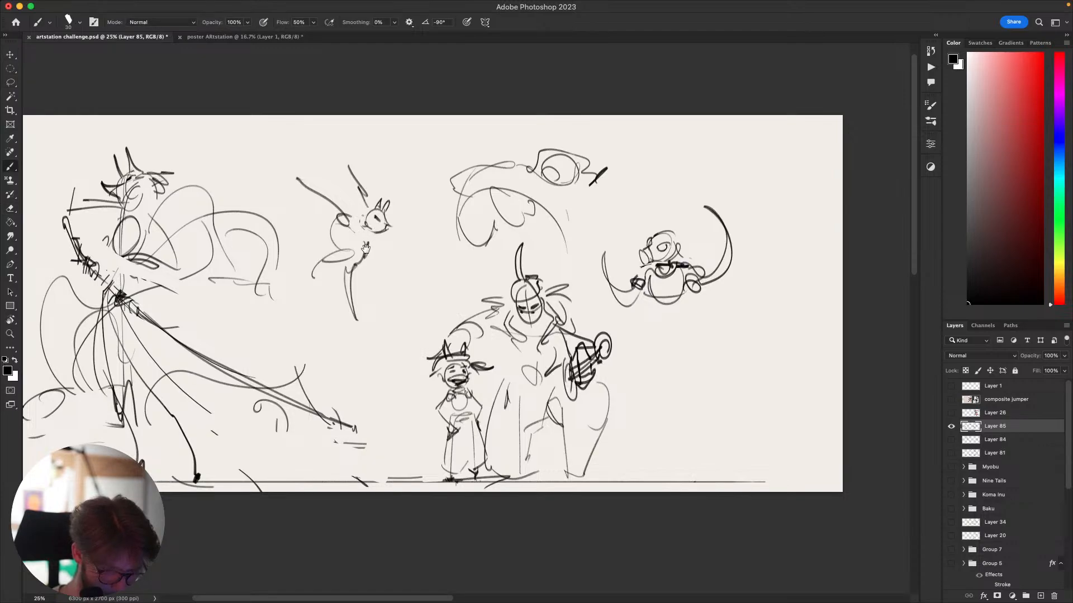
{"action": "left_click_drag", "start_coordinate": [365, 247], "coordinate": [362, 281]}
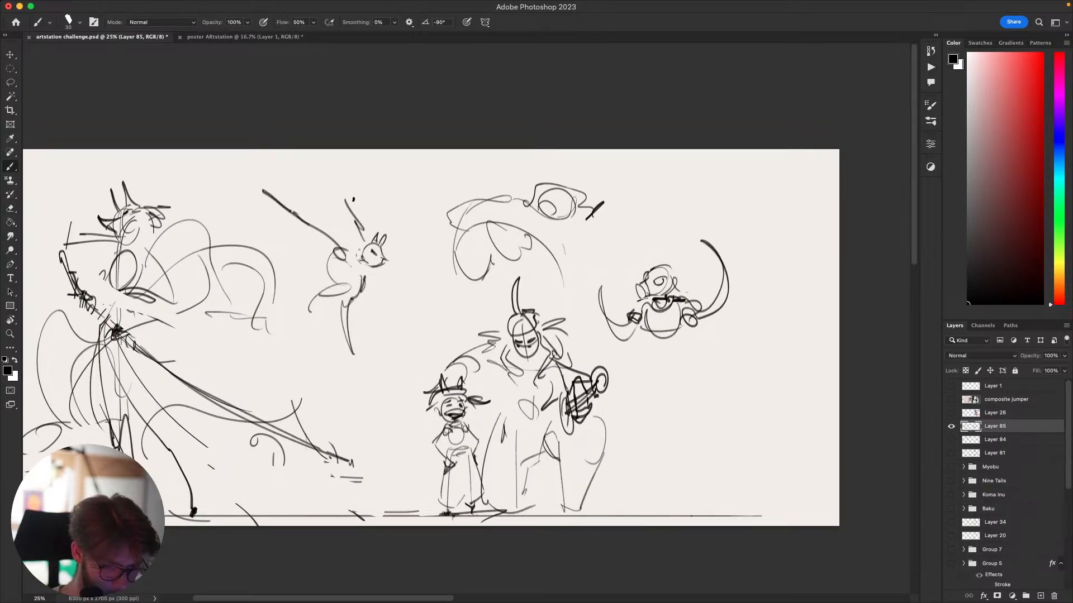
{"action": "left_click_drag", "start_coordinate": [435, 363], "coordinate": [383, 285]}
{"action": "left_click_drag", "start_coordinate": [388, 348], "coordinate": [455, 343]}
{"action": "left_click_drag", "start_coordinate": [421, 398], "coordinate": [419, 441]}
Select and cut away the small figure's hanging leg.
{"action": "key", "text": "l"}
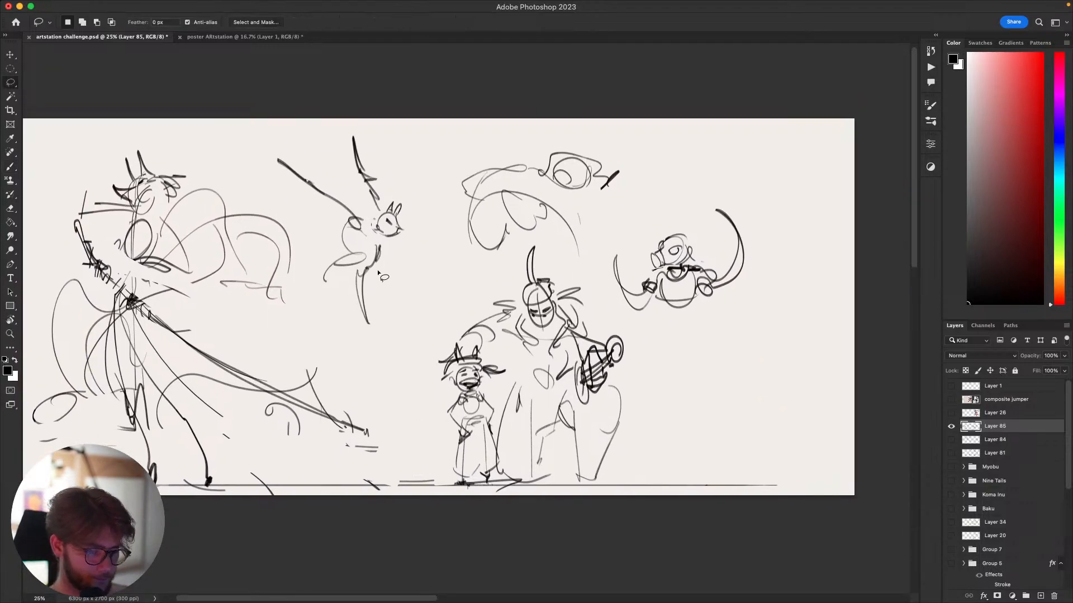
{"action": "mouse_move", "coordinate": [389, 280]}
{"action": "left_mouse_down"}
{"action": "mouse_move", "coordinate": [370, 267]}
{"action": "mouse_move", "coordinate": [379, 354]}
{"action": "left_mouse_up"}
{"action": "key", "text": "super+x"}
{"action": "key", "text": "b"}
Redraw the small figure's leg sweeping down and backward, and add the curved hip and second bent leg.
{"action": "left_click_drag", "start_coordinate": [352, 234], "coordinate": [326, 322]}
{"action": "left_click_drag", "start_coordinate": [355, 266], "coordinate": [343, 278]}
{"action": "key", "text": "super+z"}
{"action": "key", "text": "super+z"}
{"action": "mouse_move", "coordinate": [352, 235]}
{"action": "left_mouse_down"}
{"action": "mouse_move", "coordinate": [349, 266]}
{"action": "mouse_move", "coordinate": [305, 324]}
{"action": "left_mouse_up"}
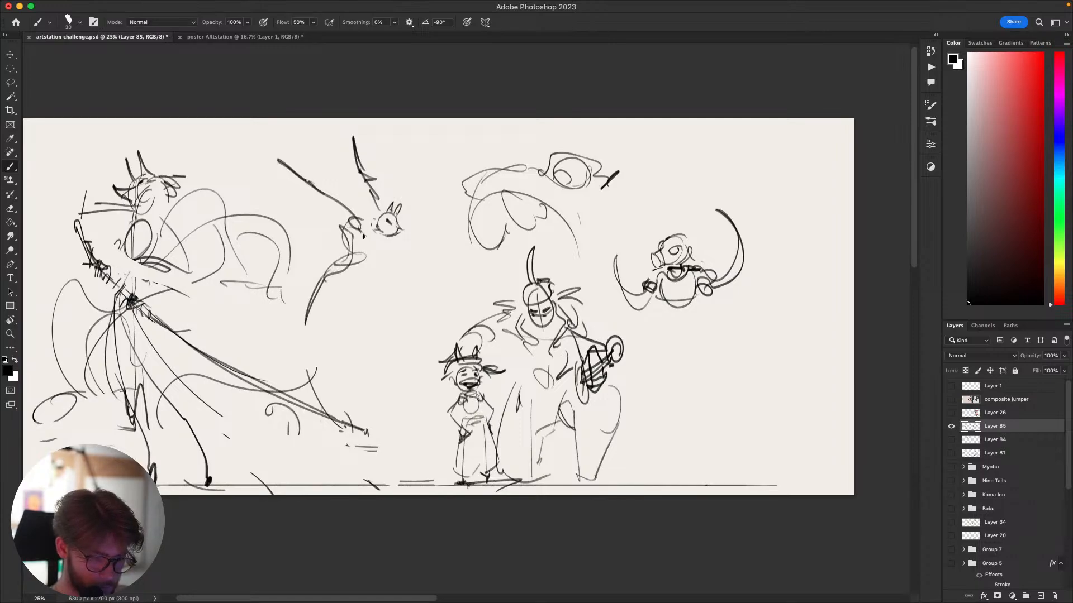
{"action": "left_click_drag", "start_coordinate": [357, 232], "coordinate": [354, 270]}
{"action": "left_click_drag", "start_coordinate": [352, 267], "coordinate": [331, 246]}
Adjust the small eared head with Free Transform and deselect it.
{"action": "mouse_move", "coordinate": [391, 263]}
{"action": "left_mouse_down"}
{"action": "mouse_move", "coordinate": [370, 288]}
{"action": "mouse_move", "coordinate": [391, 205]}
{"action": "mouse_move", "coordinate": [394, 222]}
{"action": "left_mouse_up"}
{"action": "key", "text": "l"}
{"action": "key", "text": "super+t"}
{"action": "key", "text": "Return"}
{"action": "key", "text": "super+d"}
{"action": "key", "text": "b"}
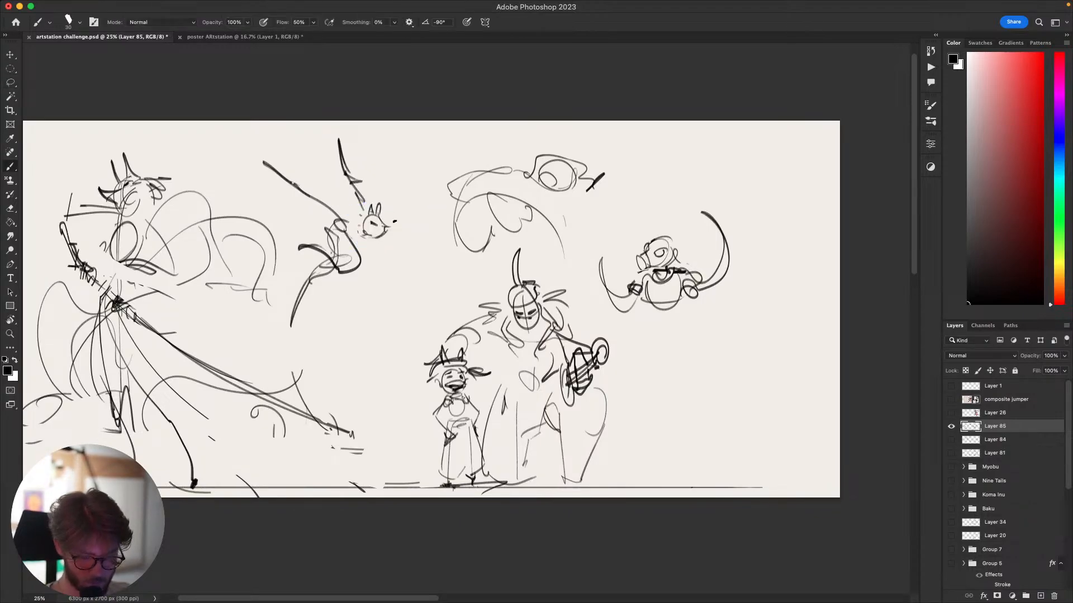
Delete the outer part of the small figure's backward arm and try a new forearm outline.
{"action": "left_click_drag", "start_coordinate": [482, 383], "coordinate": [503, 405]}
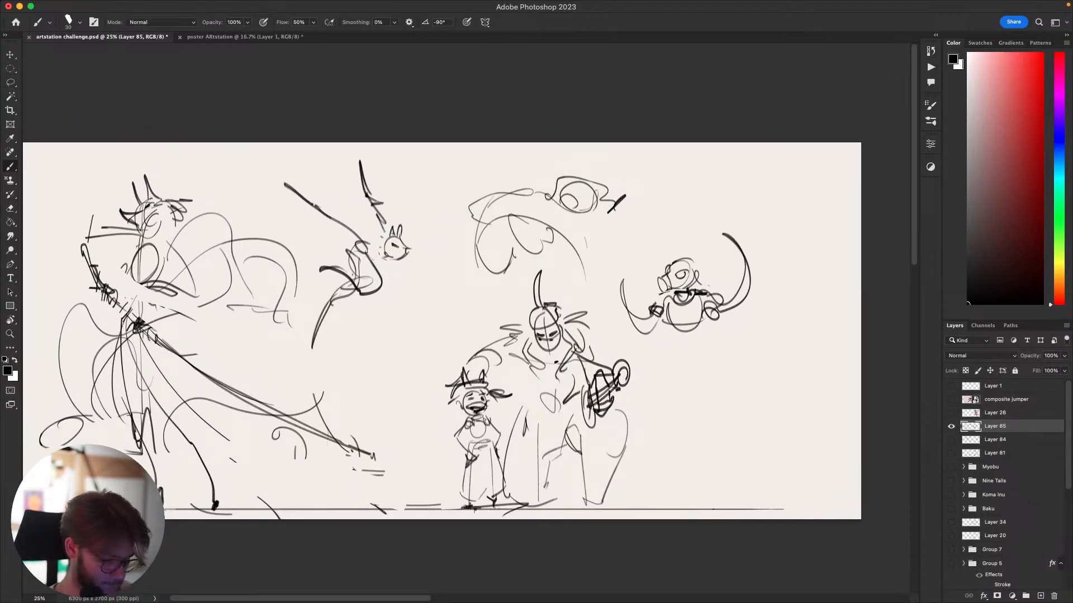
{"action": "key", "text": "l"}
{"action": "mouse_move", "coordinate": [325, 190]}
{"action": "left_mouse_down"}
{"action": "mouse_move", "coordinate": [324, 227]}
{"action": "mouse_move", "coordinate": [337, 198]}
{"action": "left_mouse_up"}
{"action": "key", "text": "BackSpace"}
{"action": "key", "text": "super+d"}
{"action": "key", "text": "b"}
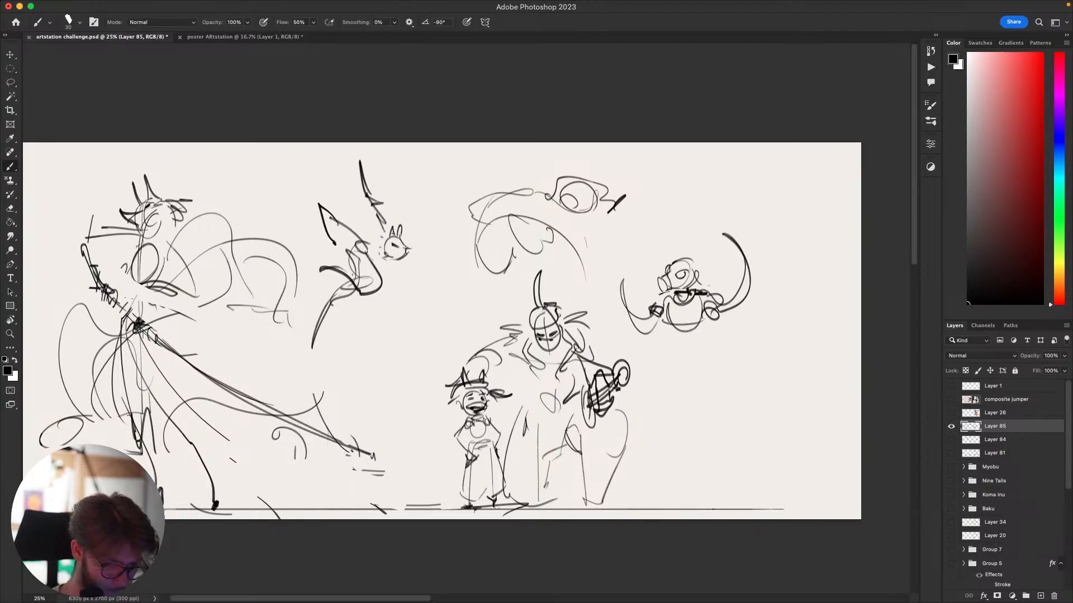
{"action": "key", "text": "super+z"}
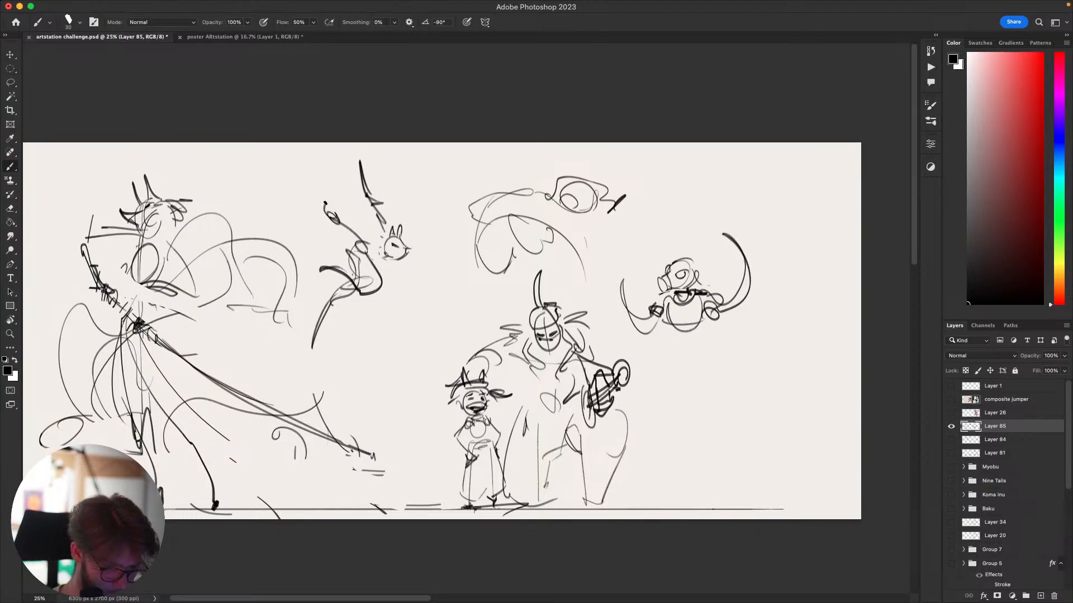
Delete the outer part of the small figure's upright arm and draw a bent forearm reaching across above the head.
{"action": "key", "text": "l"}
{"action": "key", "text": "BackSpace"}
{"action": "key", "text": "super+d"}
{"action": "mouse_move", "coordinate": [382, 221]}
{"action": "left_mouse_down"}
{"action": "mouse_move", "coordinate": [385, 149]}
{"action": "mouse_move", "coordinate": [362, 202]}
{"action": "left_mouse_up"}
{"action": "key", "text": "b"}
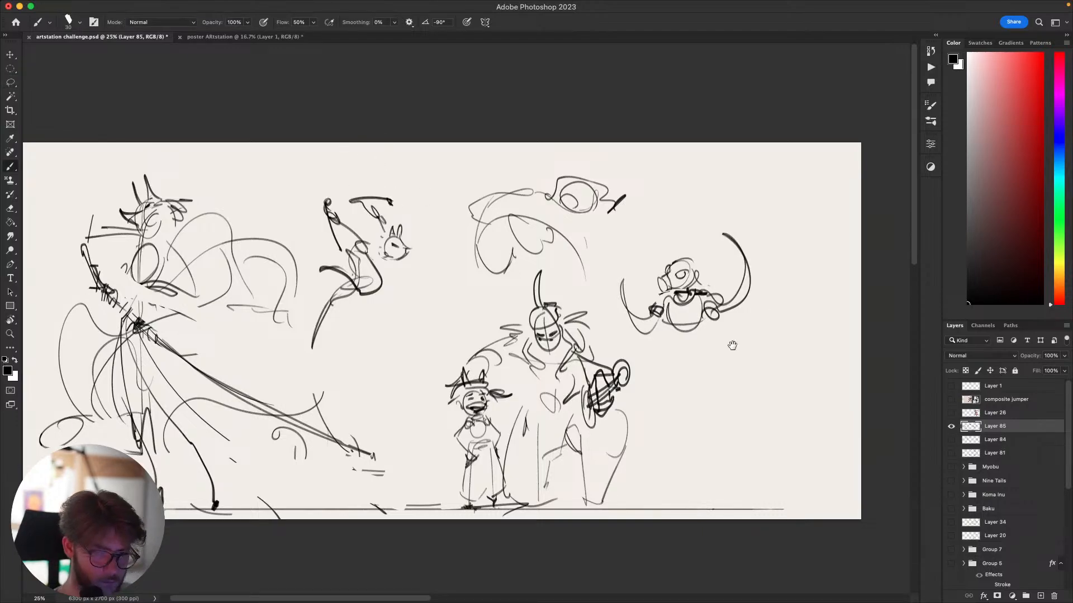
Rework the winged creature's head by replacing its inner circle with curved arcs.
{"action": "left_click_drag", "start_coordinate": [732, 346], "coordinate": [655, 391]}
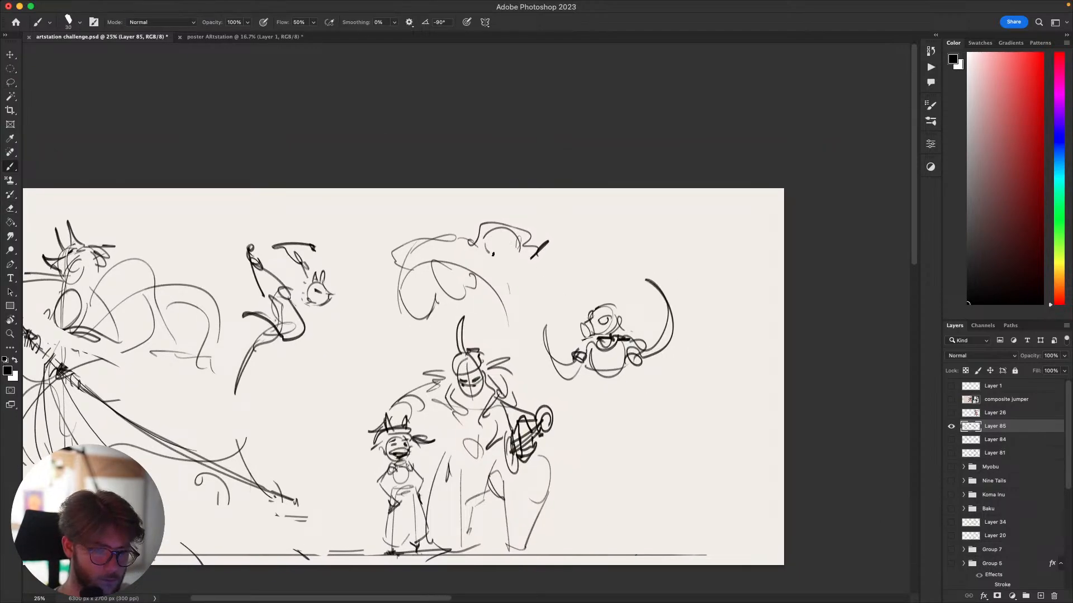
{"action": "key", "text": "super+z"}
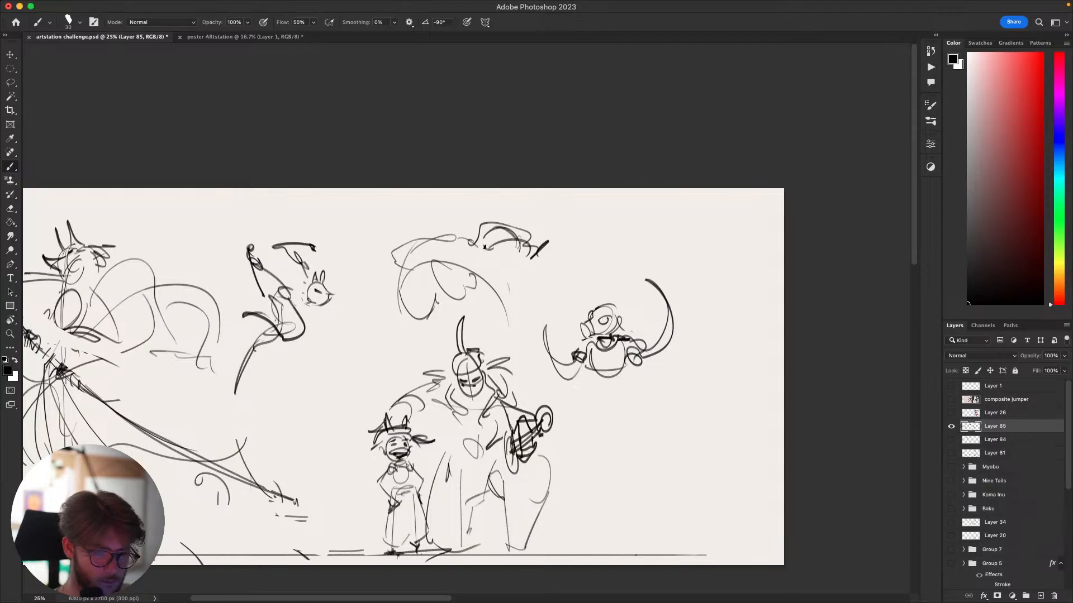
{"action": "left_click_drag", "start_coordinate": [654, 397], "coordinate": [722, 350]}
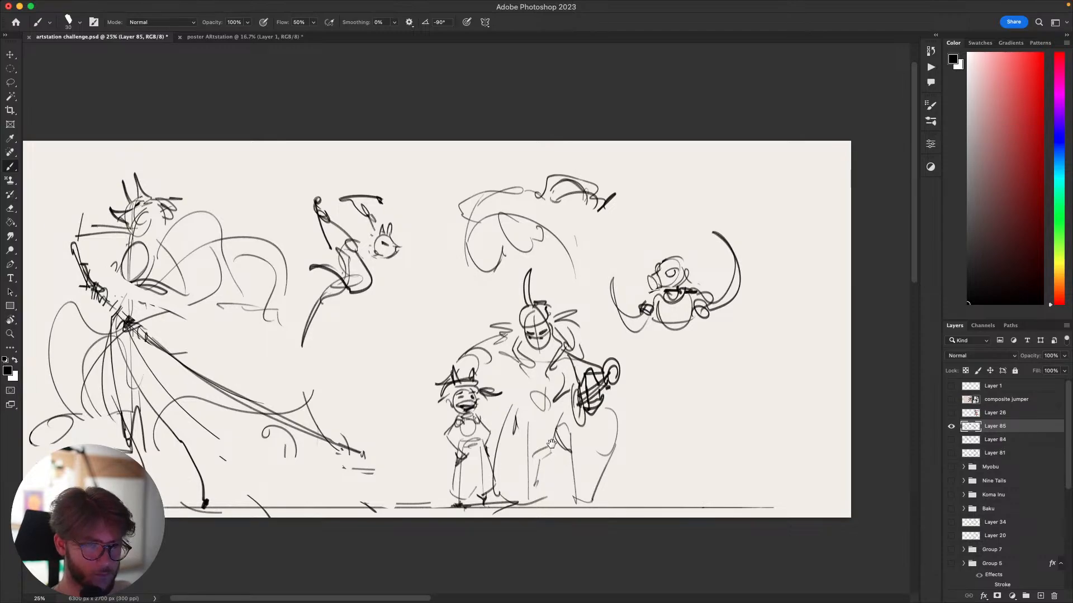
Add a dark collar and waist details to the small horned character beside the big figure.
{"action": "left_click_drag", "start_coordinate": [551, 444], "coordinate": [583, 415]}
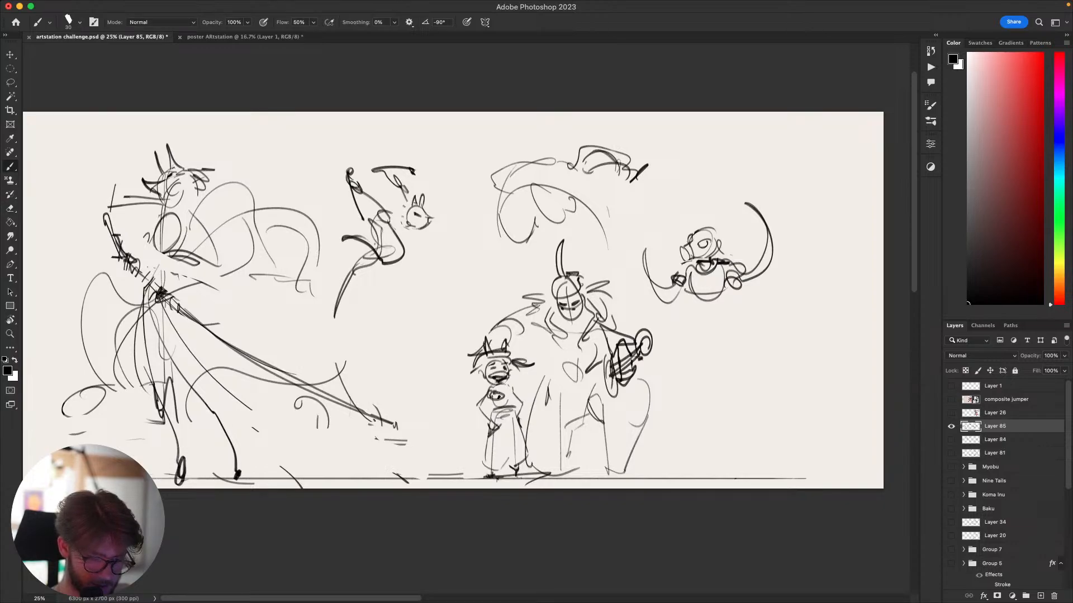
{"action": "mouse_move", "coordinate": [499, 391]}
{"action": "left_mouse_down"}
{"action": "mouse_move", "coordinate": [493, 398]}
{"action": "mouse_move", "coordinate": [515, 394]}
{"action": "mouse_move", "coordinate": [482, 393]}
{"action": "left_mouse_up"}
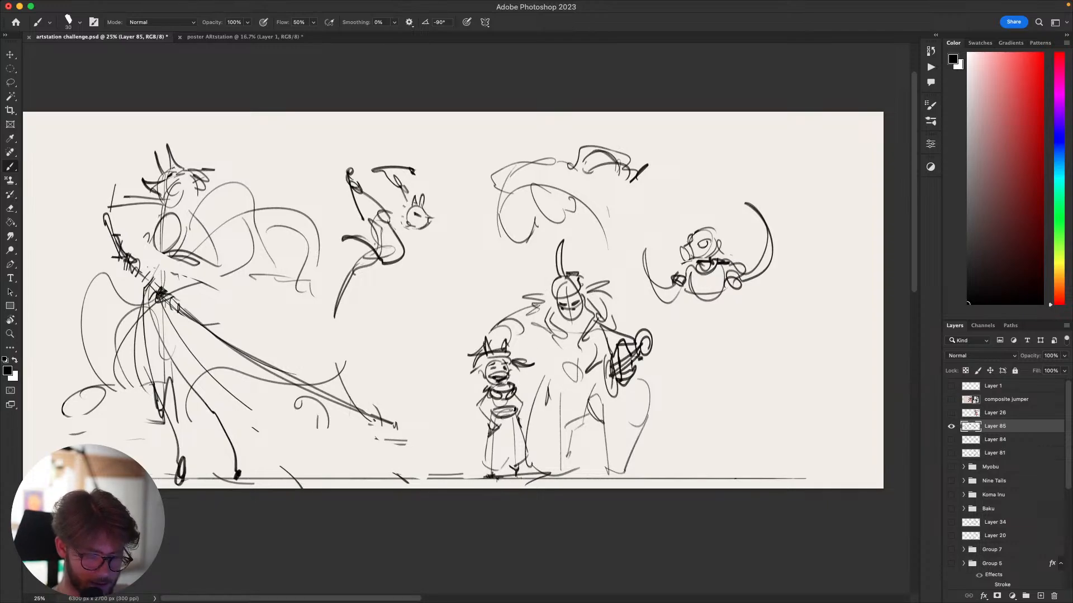
Redraw the waist details of the small horned character and roughly sketch its bent arms.
{"action": "key", "text": "super+z"}
{"action": "left_click_drag", "start_coordinate": [495, 414], "coordinate": [505, 418]}
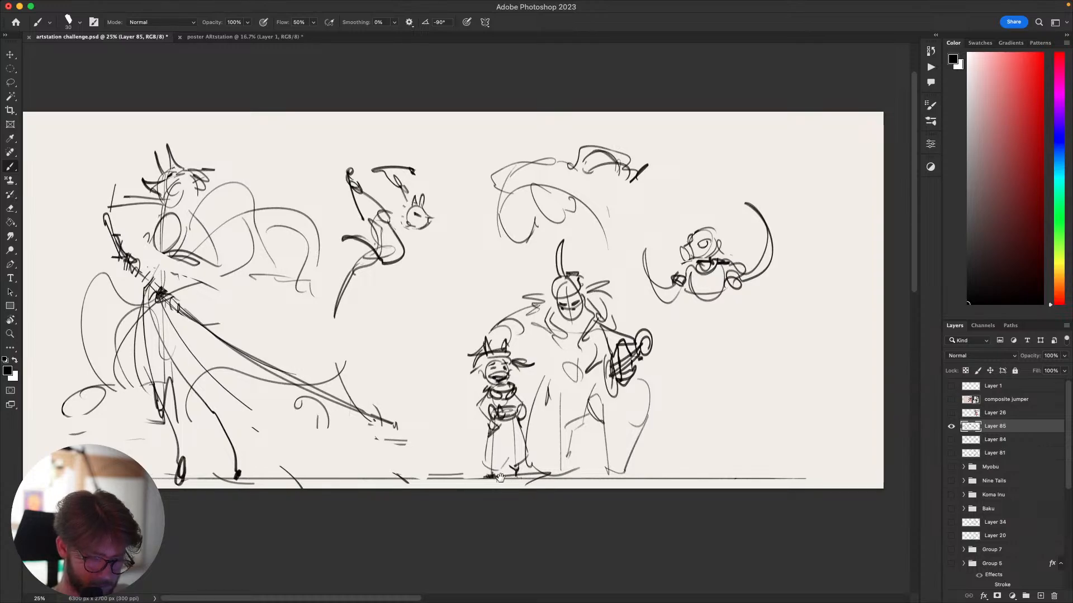
{"action": "left_click_drag", "start_coordinate": [500, 477], "coordinate": [451, 480]}
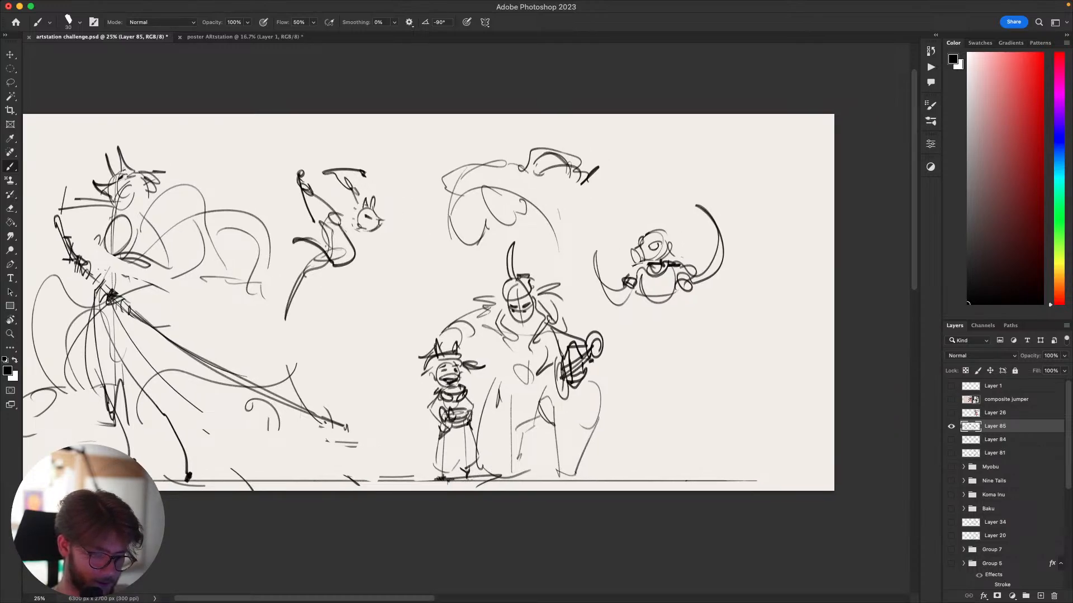
{"action": "left_click_drag", "start_coordinate": [498, 445], "coordinate": [524, 416]}
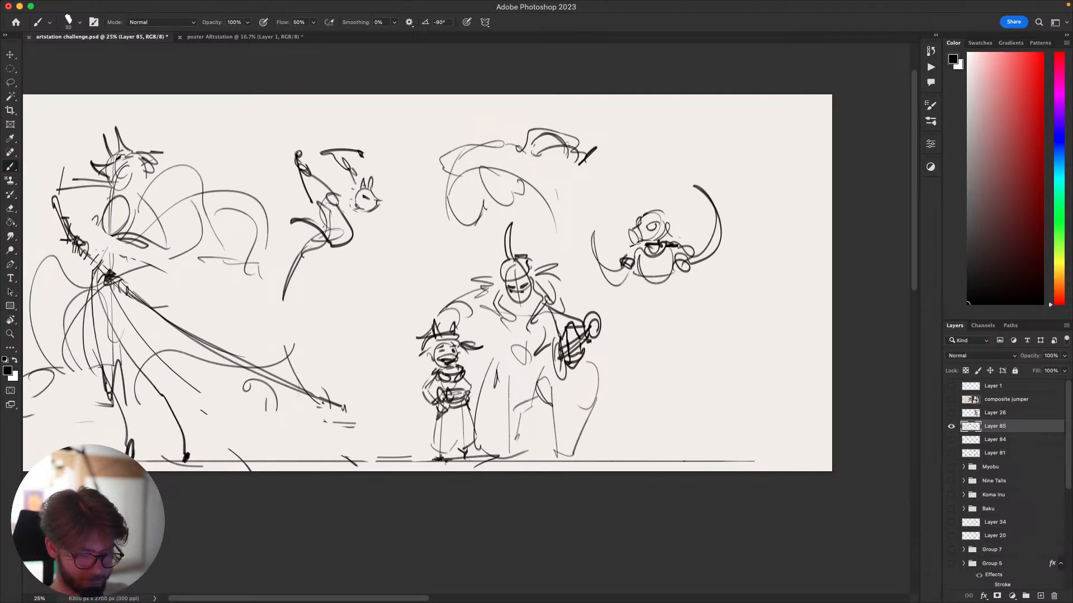
{"action": "left_click_drag", "start_coordinate": [627, 350], "coordinate": [632, 371]}
Select the armoured giant together with the small horned character and scale both down slightly.
{"action": "left_click_drag", "start_coordinate": [763, 393], "coordinate": [826, 375]}
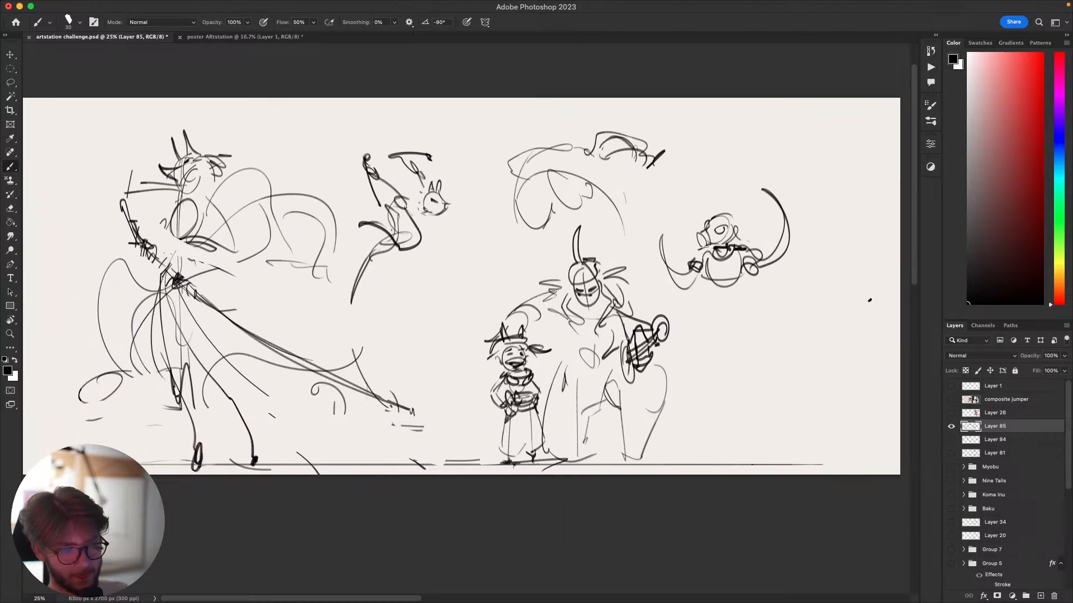
{"action": "mouse_move", "coordinate": [583, 386]}
{"action": "left_mouse_down"}
{"action": "mouse_move", "coordinate": [694, 325]}
{"action": "mouse_move", "coordinate": [633, 337]}
{"action": "mouse_move", "coordinate": [601, 372]}
{"action": "left_mouse_up"}
{"action": "key", "text": "l"}
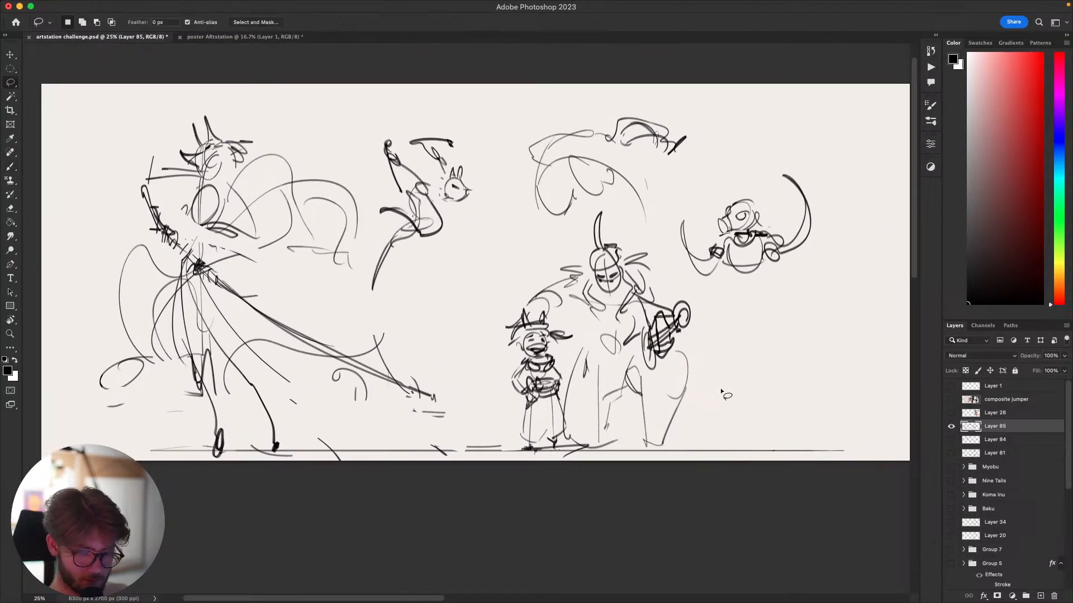
{"action": "mouse_move", "coordinate": [720, 390]}
{"action": "left_mouse_down"}
{"action": "mouse_move", "coordinate": [694, 305]}
{"action": "mouse_move", "coordinate": [632, 208]}
{"action": "mouse_move", "coordinate": [599, 213]}
{"action": "mouse_move", "coordinate": [533, 253]}
{"action": "mouse_move", "coordinate": [491, 320]}
{"action": "left_mouse_up"}
{"action": "mouse_move", "coordinate": [645, 235]}
{"action": "left_mouse_down"}
{"action": "mouse_move", "coordinate": [612, 207]}
{"action": "mouse_move", "coordinate": [491, 396]}
{"action": "mouse_move", "coordinate": [514, 455]}
{"action": "mouse_move", "coordinate": [685, 471]}
{"action": "mouse_move", "coordinate": [726, 357]}
{"action": "left_mouse_up"}
{"action": "key", "text": "ctrl+t"}
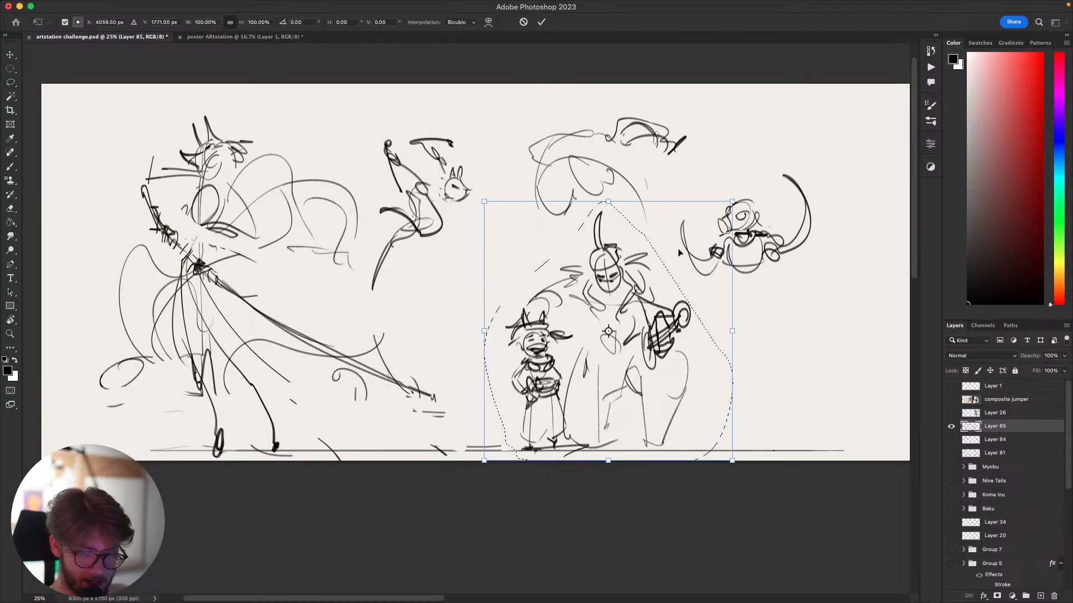
{"action": "left_click_drag", "start_coordinate": [620, 209], "coordinate": [610, 261]}
{"action": "key", "text": "Return"}
{"action": "key", "text": "ctrl+d"}
{"action": "key", "text": "b"}
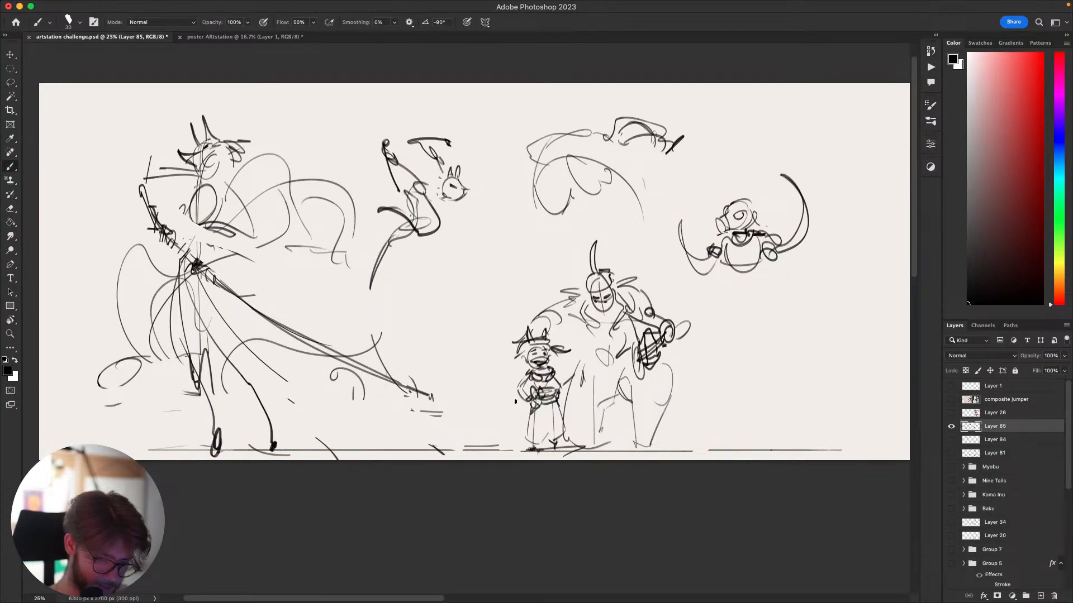
Draw a broad curved blade extending from behind the small horned character just above the ground line.
{"action": "key", "text": "super+z"}
{"action": "left_click_drag", "start_coordinate": [516, 402], "coordinate": [450, 433]}
{"action": "mouse_move", "coordinate": [450, 425]}
{"action": "left_mouse_down"}
{"action": "mouse_move", "coordinate": [466, 456]}
{"action": "mouse_move", "coordinate": [534, 424]}
{"action": "mouse_move", "coordinate": [466, 441]}
{"action": "mouse_move", "coordinate": [525, 432]}
{"action": "left_mouse_up"}
{"action": "key", "text": "super+z"}
{"action": "key", "text": "super+z"}
{"action": "mouse_move", "coordinate": [671, 388]}
{"action": "left_mouse_down"}
{"action": "mouse_move", "coordinate": [656, 396]}
{"action": "mouse_move", "coordinate": [758, 250]}
{"action": "mouse_move", "coordinate": [698, 319]}
{"action": "mouse_move", "coordinate": [743, 362]}
{"action": "left_mouse_up"}
{"action": "left_click_drag", "start_coordinate": [550, 328], "coordinate": [587, 301]}
Select the tall horned figure with the long sword, enlarge it slightly and shift it a little.
{"action": "key", "text": "l"}
{"action": "mouse_move", "coordinate": [447, 292]}
{"action": "left_mouse_down"}
{"action": "mouse_move", "coordinate": [433, 405]}
{"action": "mouse_move", "coordinate": [330, 399]}
{"action": "mouse_move", "coordinate": [98, 285]}
{"action": "mouse_move", "coordinate": [254, 145]}
{"action": "mouse_move", "coordinate": [391, 205]}
{"action": "mouse_move", "coordinate": [425, 363]}
{"action": "left_mouse_up"}
{"action": "key", "text": "ctrl+t"}
{"action": "left_click_drag", "start_coordinate": [314, 132], "coordinate": [318, 103]}
{"action": "left_click_drag", "start_coordinate": [312, 136], "coordinate": [301, 134]}
{"action": "key", "text": "Return"}
{"action": "key", "text": "super+d"}
{"action": "key", "text": "b"}
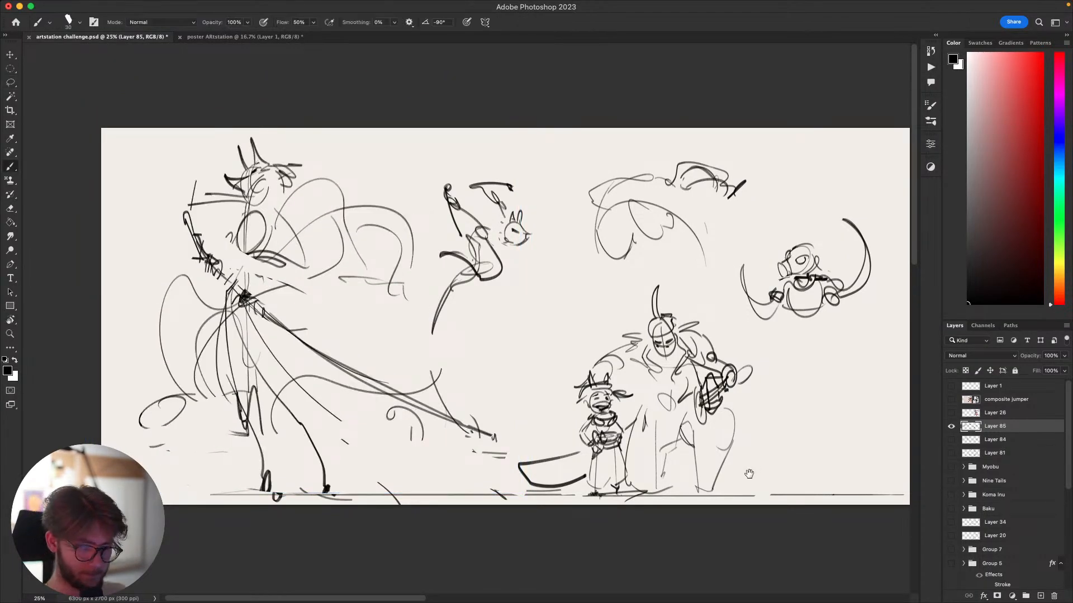
Select the round-headed creature with the curved wings above the giant and delete it.
{"action": "left_click_drag", "start_coordinate": [748, 475], "coordinate": [574, 411]}
{"action": "left_click_drag", "start_coordinate": [672, 397], "coordinate": [691, 423]}
{"action": "key", "text": "l"}
{"action": "mouse_move", "coordinate": [729, 269]}
{"action": "left_mouse_down"}
{"action": "mouse_move", "coordinate": [610, 178]}
{"action": "mouse_move", "coordinate": [726, 268]}
{"action": "left_mouse_up"}
{"action": "key", "text": "BackSpace"}
{"action": "key", "text": "super+d"}
{"action": "key", "text": "b"}
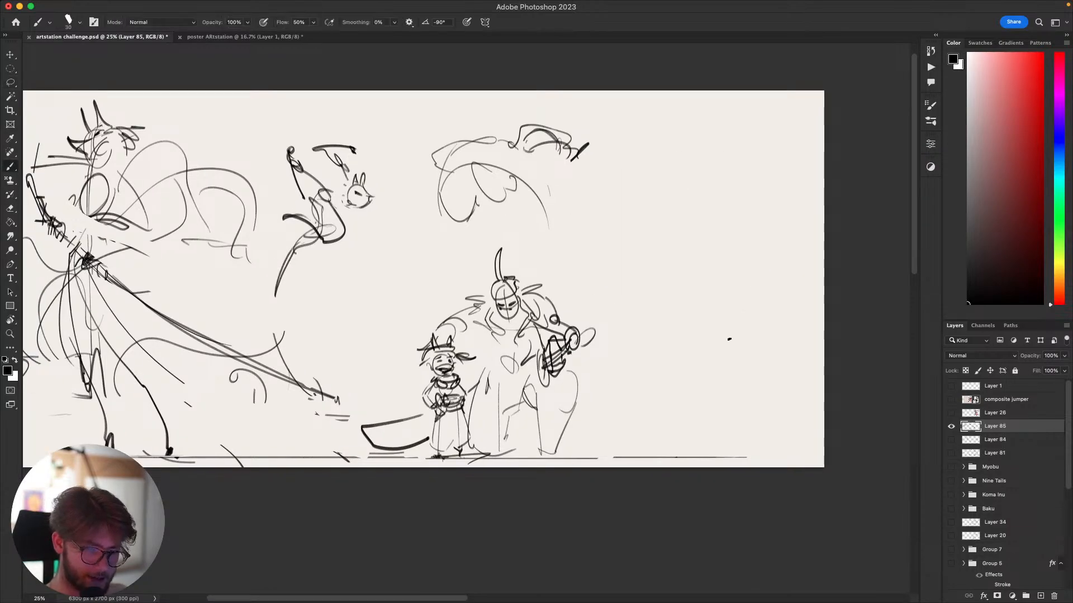
Move the armoured giant and the small blade-carrying character towards the right end of the canvas.
{"action": "left_click_drag", "start_coordinate": [718, 386], "coordinate": [723, 417]}
{"action": "mouse_move", "coordinate": [613, 411]}
{"action": "left_mouse_down"}
{"action": "mouse_move", "coordinate": [646, 399]}
{"action": "mouse_move", "coordinate": [673, 408]}
{"action": "mouse_move", "coordinate": [724, 370]}
{"action": "left_mouse_up"}
{"action": "key", "text": "super+z"}
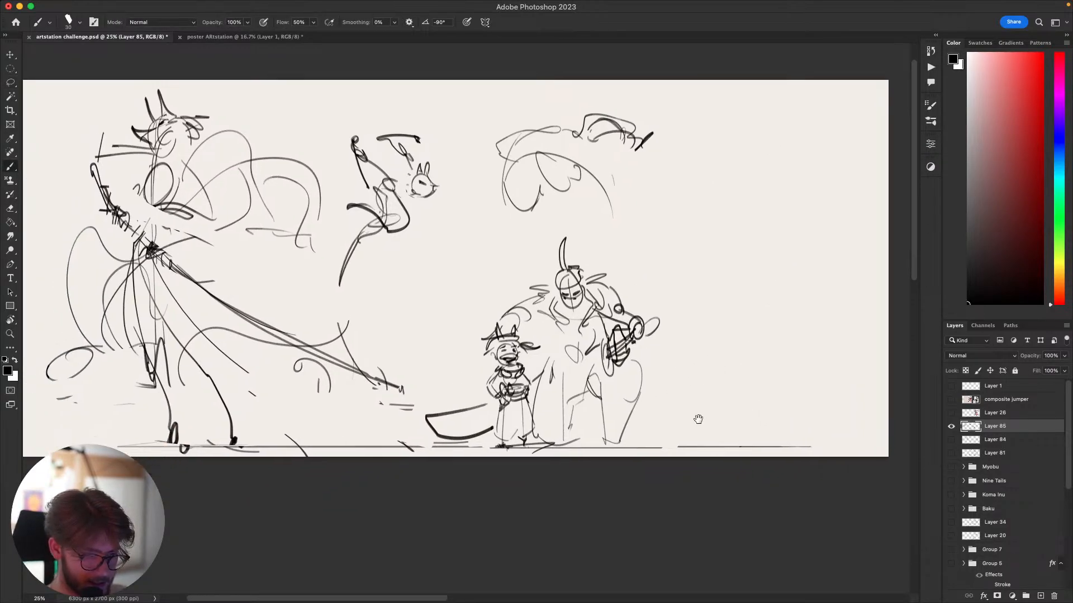
{"action": "mouse_move", "coordinate": [699, 419]}
{"action": "left_mouse_down"}
{"action": "mouse_move", "coordinate": [699, 397]}
{"action": "mouse_move", "coordinate": [677, 388]}
{"action": "mouse_move", "coordinate": [699, 363]}
{"action": "mouse_move", "coordinate": [693, 384]}
{"action": "mouse_move", "coordinate": [609, 414]}
{"action": "mouse_move", "coordinate": [459, 416]}
{"action": "mouse_move", "coordinate": [460, 333]}
{"action": "mouse_move", "coordinate": [550, 199]}
{"action": "left_mouse_up"}
{"action": "key", "text": "l"}
{"action": "key", "text": "v"}
{"action": "left_click_drag", "start_coordinate": [636, 345], "coordinate": [773, 345]}
{"action": "left_click_drag", "start_coordinate": [785, 354], "coordinate": [701, 379]}
Enlarge the moved pair of characters slightly, keeping their feet on the ground line.
{"action": "key", "text": "super+t"}
{"action": "left_click_drag", "start_coordinate": [625, 232], "coordinate": [628, 207]}
{"action": "left_click_drag", "start_coordinate": [667, 228], "coordinate": [673, 221]}
{"action": "key", "text": "Return"}
{"action": "key", "text": "super+d"}
{"action": "key", "text": "b"}
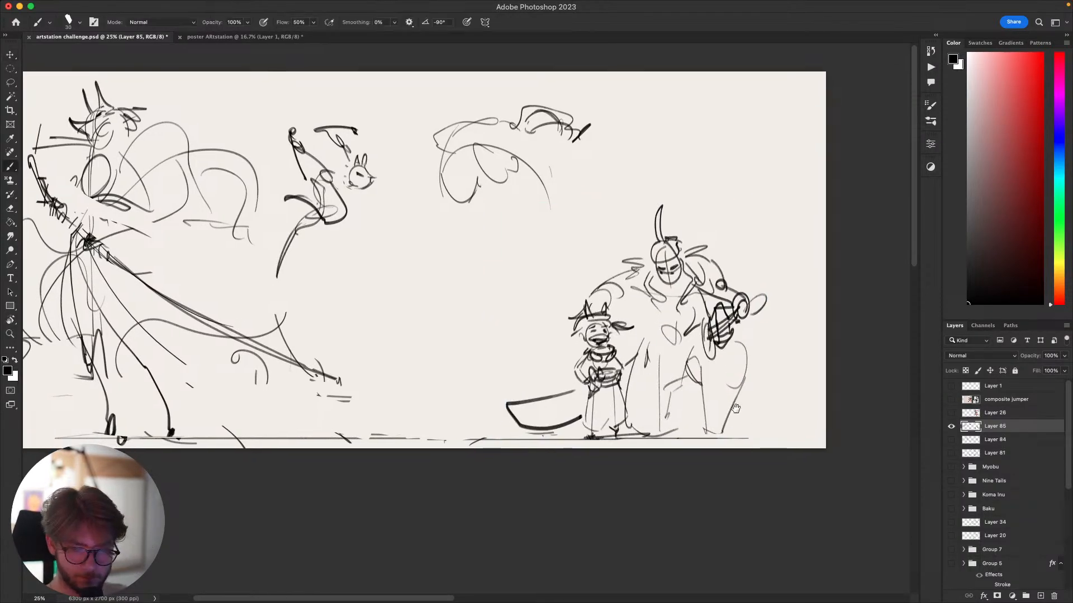
Add a rounded foot to the armoured giant's outer leg.
{"action": "left_click_drag", "start_coordinate": [712, 424], "coordinate": [813, 388]}
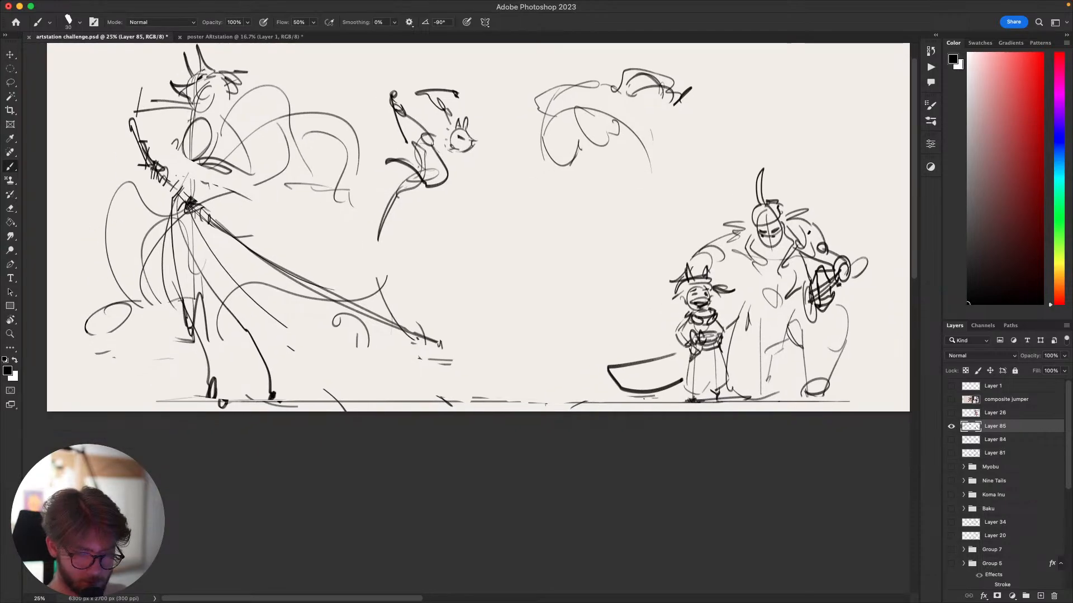
{"action": "mouse_move", "coordinate": [772, 297]}
{"action": "left_mouse_down"}
{"action": "mouse_move", "coordinate": [769, 260]}
{"action": "mouse_move", "coordinate": [707, 345]}
{"action": "left_mouse_up"}
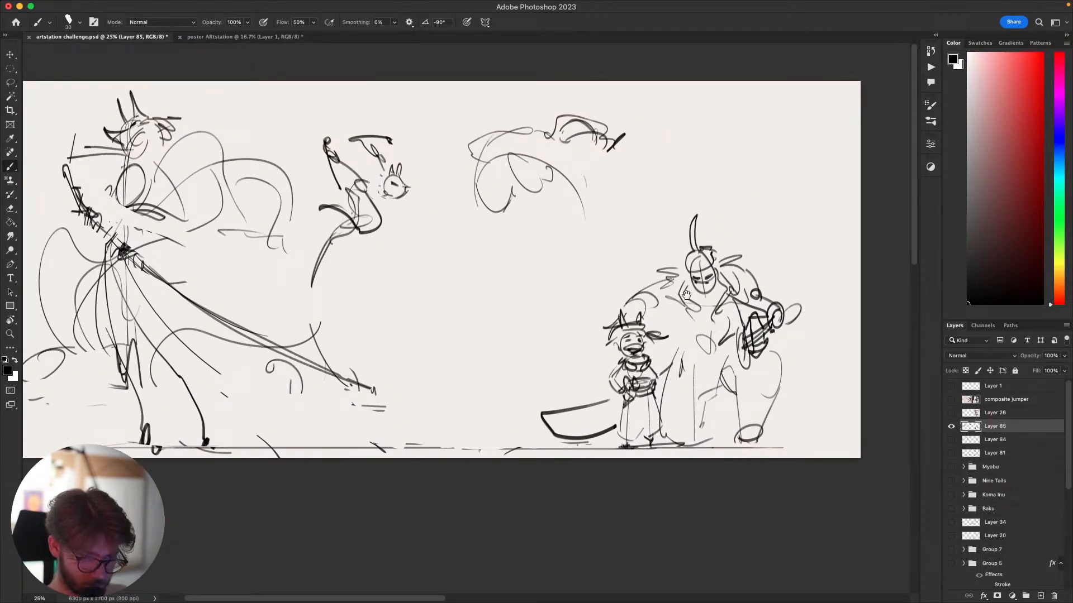
{"action": "mouse_move", "coordinate": [656, 324]}
{"action": "left_mouse_down"}
{"action": "mouse_move", "coordinate": [686, 327]}
{"action": "mouse_move", "coordinate": [672, 386]}
{"action": "mouse_move", "coordinate": [728, 361]}
{"action": "left_mouse_up"}
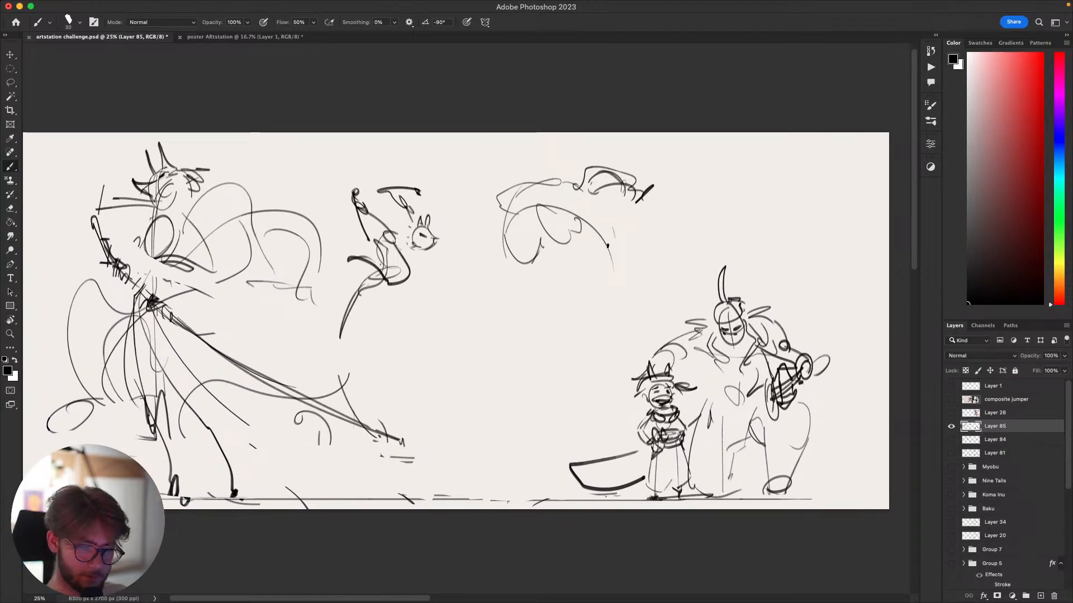
Try several curved body strokes continuing the large floating figure's arc.
{"action": "key", "text": "super+z"}
{"action": "mouse_move", "coordinate": [590, 223]}
{"action": "left_mouse_down"}
{"action": "mouse_move", "coordinate": [612, 238]}
{"action": "mouse_move", "coordinate": [618, 262]}
{"action": "left_mouse_up"}
{"action": "key", "text": "super+z"}
{"action": "mouse_move", "coordinate": [590, 221]}
{"action": "left_mouse_down"}
{"action": "mouse_move", "coordinate": [620, 231]}
{"action": "mouse_move", "coordinate": [610, 272]}
{"action": "mouse_move", "coordinate": [541, 289]}
{"action": "left_mouse_up"}
{"action": "key", "text": "super+z"}
{"action": "mouse_move", "coordinate": [621, 258]}
{"action": "left_mouse_down"}
{"action": "mouse_move", "coordinate": [535, 285]}
{"action": "mouse_move", "coordinate": [556, 296]}
{"action": "mouse_move", "coordinate": [620, 295]}
{"action": "left_mouse_up"}
{"action": "key", "text": "super+z"}
{"action": "key", "text": "super+z"}
{"action": "key", "text": "super+z"}
{"action": "key", "text": "super+z"}
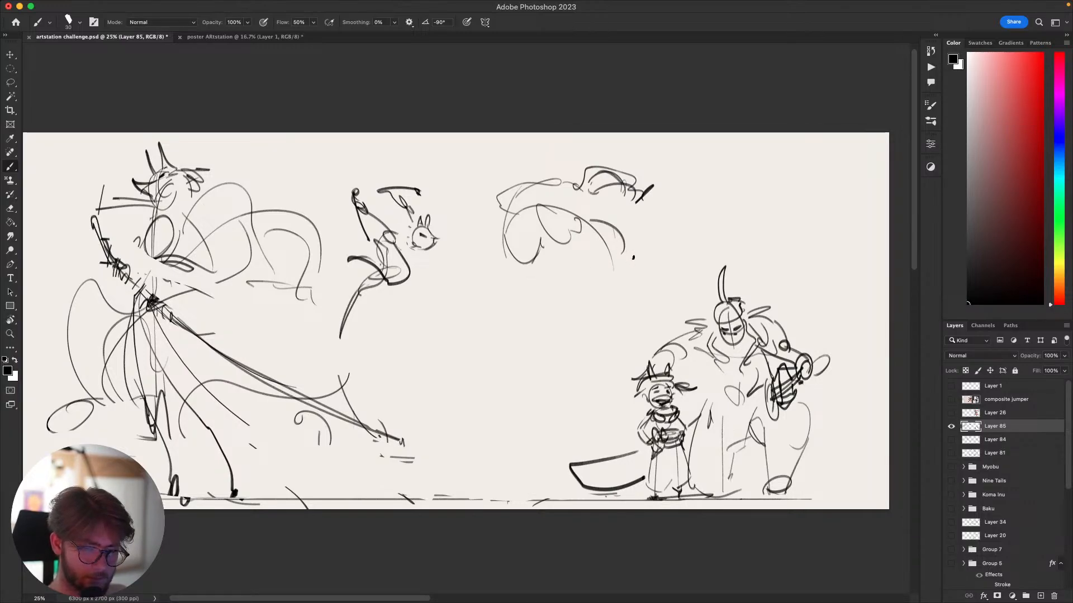
{"action": "key", "text": "super+z"}
Sketch the large floating figure's rounded body masses and a bent limb hanging below them.
{"action": "mouse_move", "coordinate": [623, 234]}
{"action": "left_mouse_down"}
{"action": "mouse_move", "coordinate": [633, 279]}
{"action": "mouse_move", "coordinate": [655, 243]}
{"action": "left_mouse_up"}
{"action": "mouse_move", "coordinate": [632, 250]}
{"action": "left_mouse_down"}
{"action": "mouse_move", "coordinate": [620, 297]}
{"action": "mouse_move", "coordinate": [589, 303]}
{"action": "left_mouse_up"}
{"action": "key", "text": "super+z"}
{"action": "mouse_move", "coordinate": [629, 289]}
{"action": "left_mouse_down"}
{"action": "mouse_move", "coordinate": [621, 306]}
{"action": "mouse_move", "coordinate": [584, 307]}
{"action": "mouse_move", "coordinate": [578, 267]}
{"action": "mouse_move", "coordinate": [614, 285]}
{"action": "left_mouse_up"}
{"action": "key", "text": "super+z"}
{"action": "key", "text": "super+z"}
{"action": "mouse_move", "coordinate": [584, 229]}
{"action": "left_mouse_down"}
{"action": "mouse_move", "coordinate": [621, 282]}
{"action": "mouse_move", "coordinate": [627, 273]}
{"action": "left_mouse_up"}
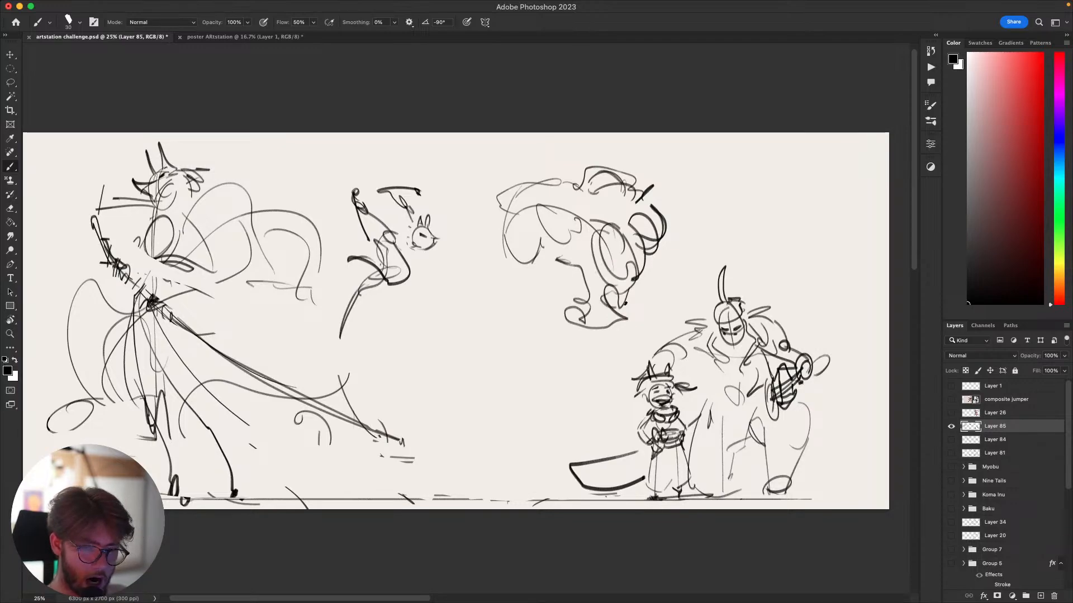
Add an outer sweeping curve around the large floating figure and angular strokes along its upper end.
{"action": "key", "text": "super+space"}
{"action": "mouse_move", "coordinate": [588, 336]}
{"action": "left_mouse_down"}
{"action": "mouse_move", "coordinate": [642, 285]}
{"action": "mouse_move", "coordinate": [687, 283]}
{"action": "mouse_move", "coordinate": [594, 299]}
{"action": "left_mouse_up"}
{"action": "key", "text": "space"}
{"action": "mouse_move", "coordinate": [694, 281]}
{"action": "left_mouse_down"}
{"action": "mouse_move", "coordinate": [592, 282]}
{"action": "mouse_move", "coordinate": [622, 223]}
{"action": "mouse_move", "coordinate": [670, 177]}
{"action": "left_mouse_up"}
{"action": "mouse_move", "coordinate": [617, 165]}
{"action": "left_mouse_down"}
{"action": "mouse_move", "coordinate": [692, 173]}
{"action": "mouse_move", "coordinate": [705, 185]}
{"action": "left_mouse_up"}
{"action": "key", "text": "super+z"}
{"action": "key", "text": "super+z"}
{"action": "mouse_move", "coordinate": [589, 293]}
{"action": "left_mouse_down"}
{"action": "mouse_move", "coordinate": [620, 153]}
{"action": "mouse_move", "coordinate": [549, 159]}
{"action": "left_mouse_up"}
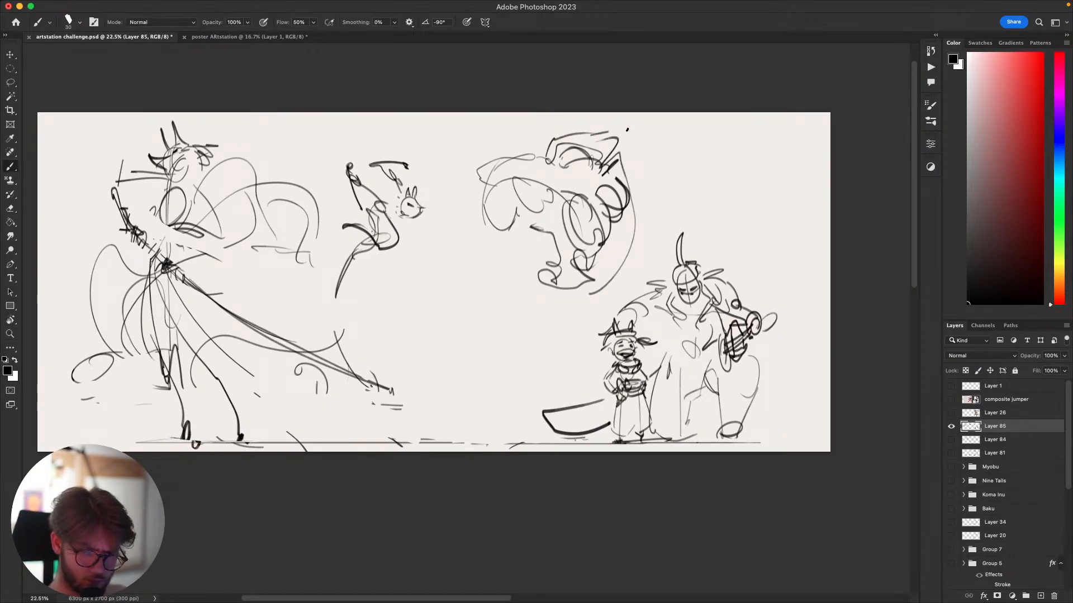
{"action": "left_click_drag", "start_coordinate": [610, 129], "coordinate": [623, 171]}
{"action": "left_click_drag", "start_coordinate": [609, 128], "coordinate": [663, 124]}
Draw a long arc with a pointed tip sweeping from above the floating figure down beside the giant.
{"action": "mouse_move", "coordinate": [663, 132]}
{"action": "left_mouse_down"}
{"action": "mouse_move", "coordinate": [771, 194]}
{"action": "mouse_move", "coordinate": [783, 260]}
{"action": "left_mouse_up"}
{"action": "key", "text": "super+z"}
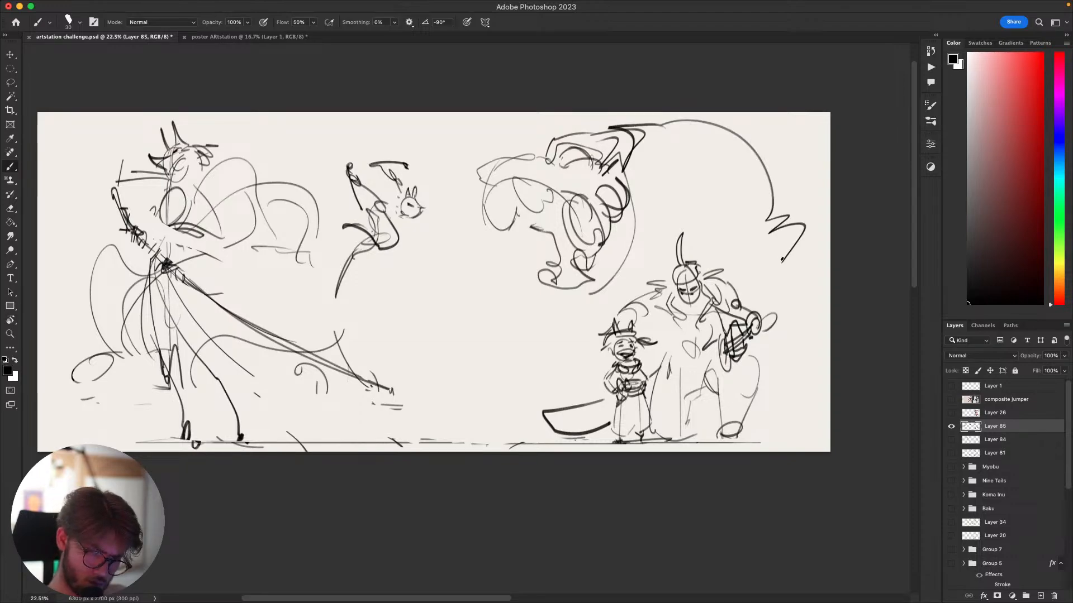
{"action": "key", "text": "super+z"}
{"action": "left_click_drag", "start_coordinate": [693, 122], "coordinate": [796, 249]}
Try inner strokes and a rounded, fan-like outline around the long arc above the giant.
{"action": "mouse_move", "coordinate": [686, 140]}
{"action": "left_mouse_down"}
{"action": "mouse_move", "coordinate": [743, 219]}
{"action": "mouse_move", "coordinate": [647, 220]}
{"action": "mouse_move", "coordinate": [686, 167]}
{"action": "mouse_move", "coordinate": [665, 229]}
{"action": "left_mouse_up"}
{"action": "key", "text": "super+z"}
{"action": "left_click_drag", "start_coordinate": [698, 218], "coordinate": [733, 217]}
{"action": "left_click_drag", "start_coordinate": [697, 132], "coordinate": [794, 232]}
{"action": "key", "text": "super+z"}
{"action": "key", "text": "super+z"}
{"action": "key", "text": "super+z"}
{"action": "key", "text": "super+z"}
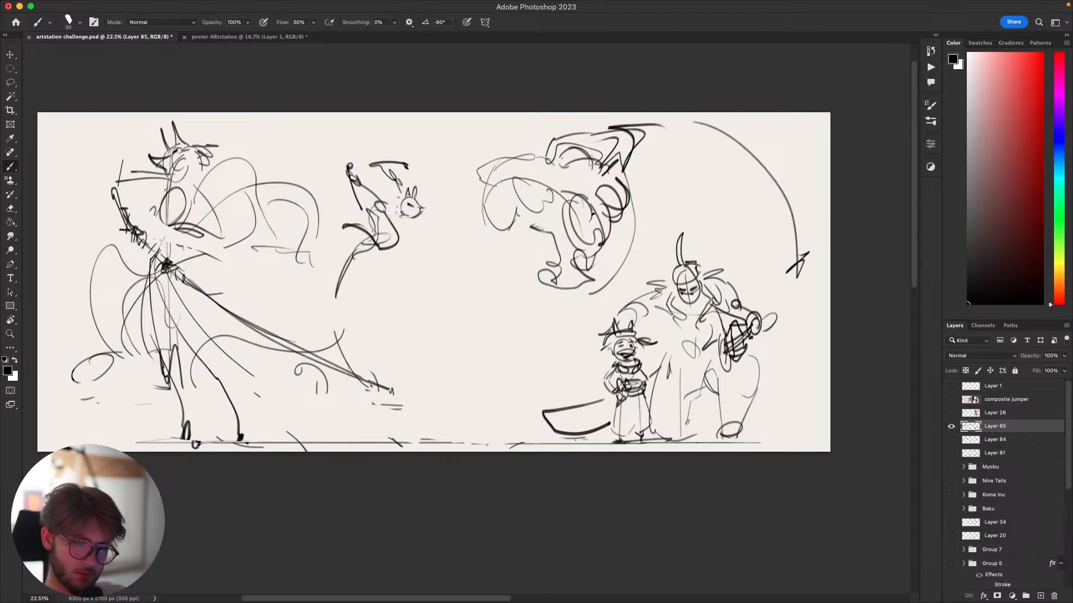
{"action": "scroll", "coordinate": [576, 265], "scroll_direction": "left", "scroll_amount": 2}
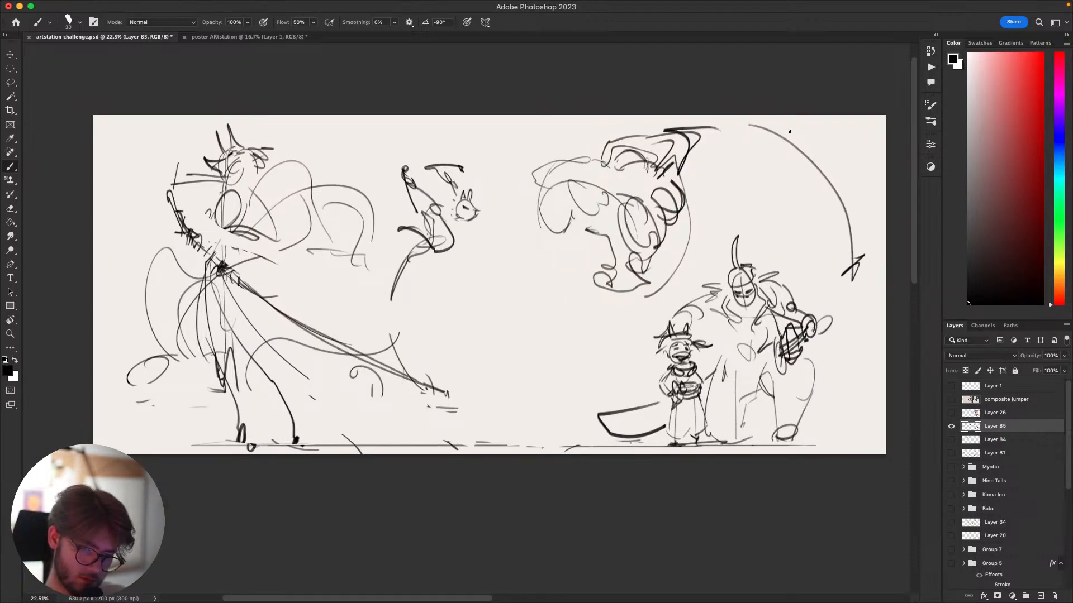
{"action": "key", "text": "super+z"}
{"action": "mouse_move", "coordinate": [860, 166]}
{"action": "left_mouse_down"}
{"action": "mouse_move", "coordinate": [840, 156]}
{"action": "mouse_move", "coordinate": [781, 242]}
{"action": "mouse_move", "coordinate": [868, 198]}
{"action": "mouse_move", "coordinate": [725, 142]}
{"action": "left_mouse_up"}
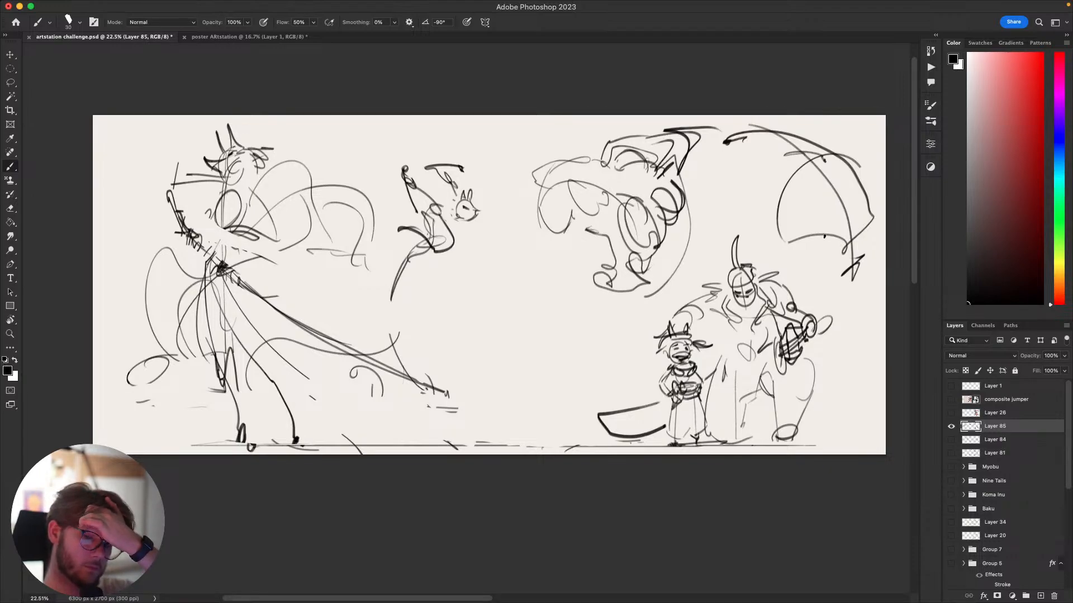
Try a long lower leg with a foot beneath the large floating figure.
{"action": "left_click_drag", "start_coordinate": [588, 286], "coordinate": [558, 385]}
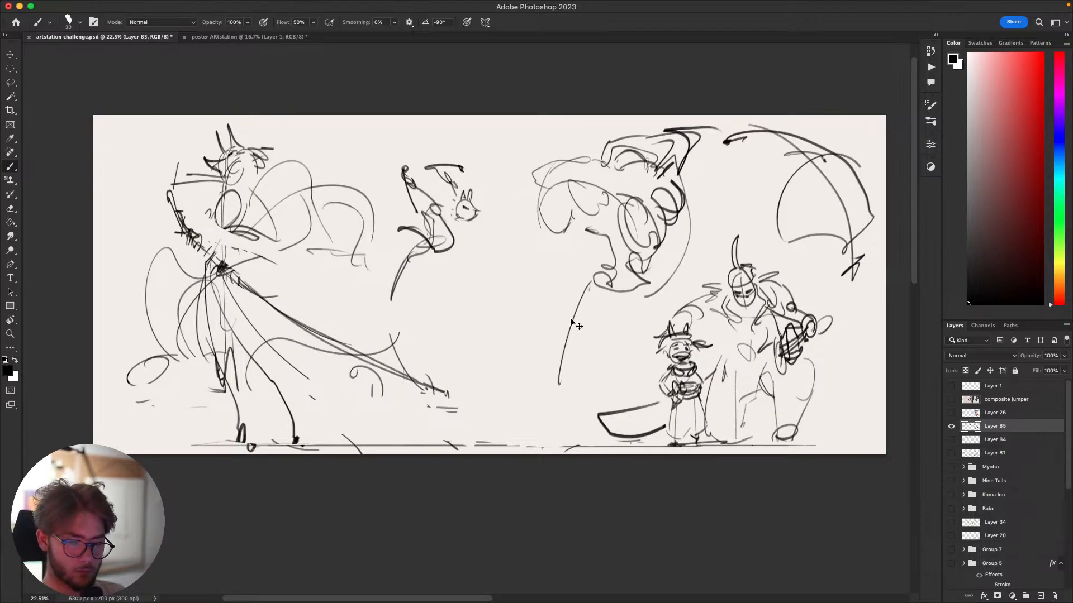
{"action": "key", "text": "super+z"}
{"action": "mouse_move", "coordinate": [591, 315]}
{"action": "left_mouse_down"}
{"action": "mouse_move", "coordinate": [559, 409]}
{"action": "mouse_move", "coordinate": [614, 318]}
{"action": "left_mouse_up"}
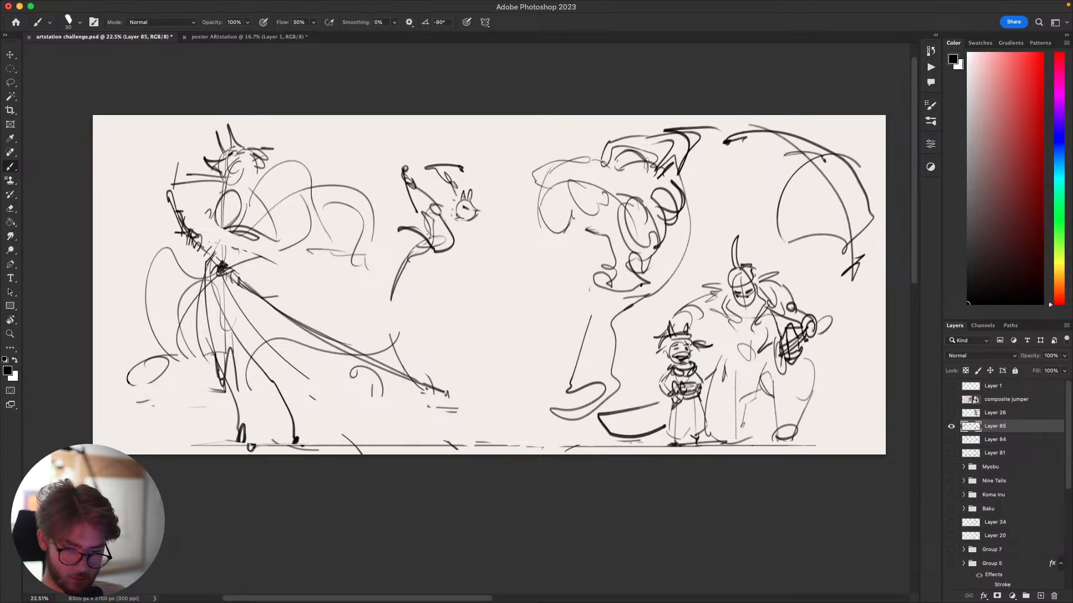
{"action": "left_click_drag", "start_coordinate": [661, 276], "coordinate": [592, 269]}
Try a looping stroke between the floating figure and the giant, and undo the fan-like outline around the long arc.
{"action": "mouse_move", "coordinate": [616, 205]}
{"action": "left_mouse_down"}
{"action": "mouse_move", "coordinate": [596, 238]}
{"action": "mouse_move", "coordinate": [652, 286]}
{"action": "left_mouse_up"}
{"action": "mouse_move", "coordinate": [697, 152]}
{"action": "left_mouse_down"}
{"action": "mouse_move", "coordinate": [710, 156]}
{"action": "mouse_move", "coordinate": [746, 256]}
{"action": "left_mouse_up"}
{"action": "key", "text": "super+z"}
{"action": "key", "text": "super+z"}
{"action": "left_click_drag", "start_coordinate": [765, 214], "coordinate": [758, 245]}
{"action": "mouse_move", "coordinate": [725, 261]}
{"action": "left_mouse_down"}
{"action": "mouse_move", "coordinate": [774, 251]}
{"action": "mouse_move", "coordinate": [747, 333]}
{"action": "mouse_move", "coordinate": [799, 331]}
{"action": "left_mouse_up"}
{"action": "key", "text": "super+z"}
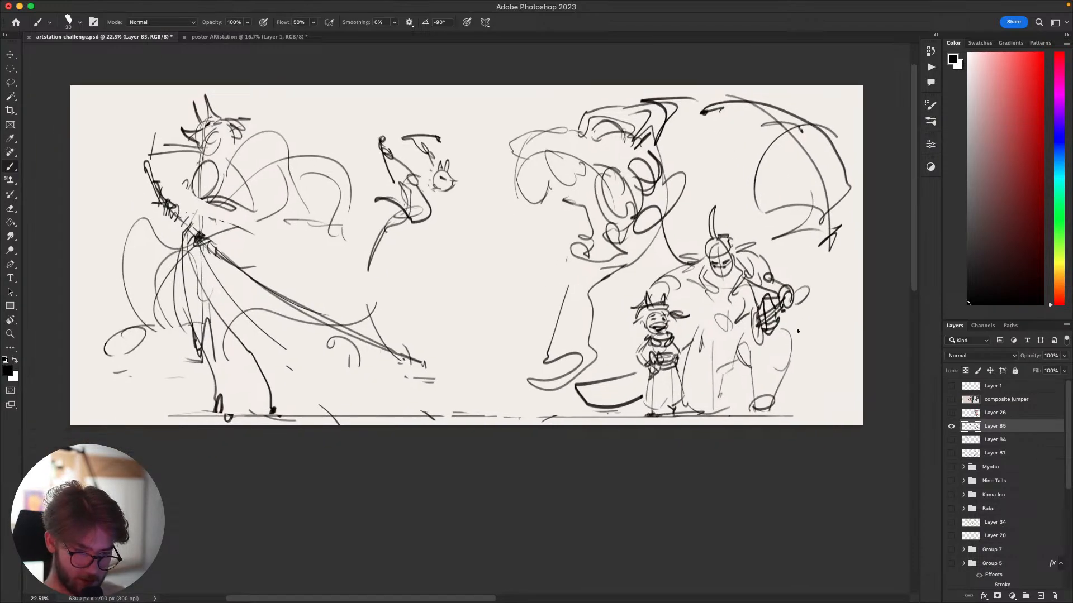
{"action": "key", "text": "super+z"}
{"action": "key", "text": "super+z"}
{"action": "key", "text": "super+z"}
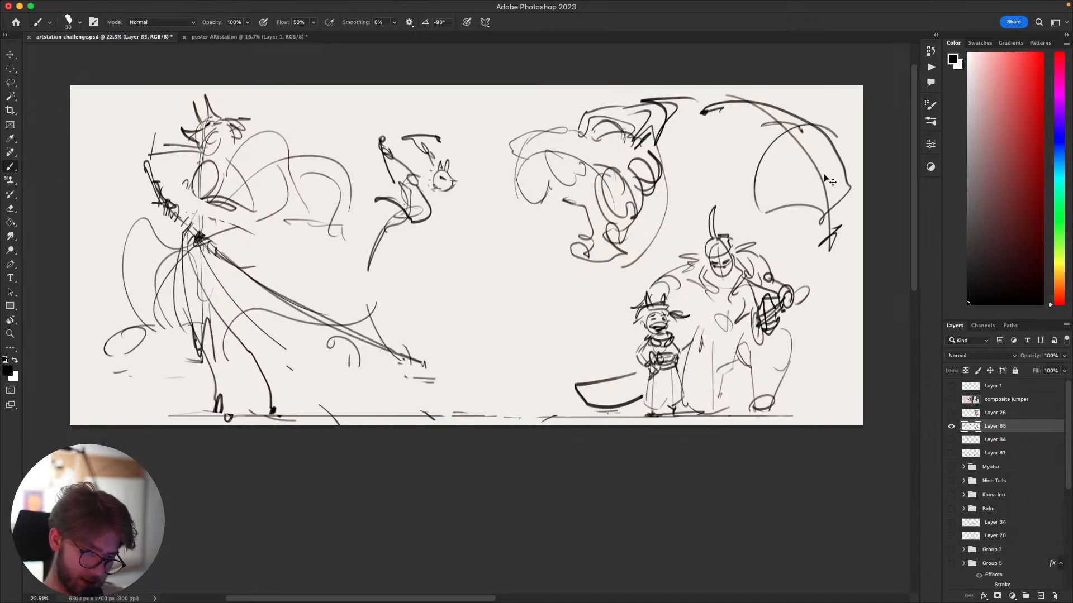
{"action": "mouse_move", "coordinate": [794, 229]}
{"action": "left_mouse_down"}
{"action": "mouse_move", "coordinate": [762, 240]}
{"action": "mouse_move", "coordinate": [839, 241]}
{"action": "mouse_move", "coordinate": [804, 241]}
{"action": "left_mouse_up"}
{"action": "key", "text": "super+z"}
Select the small leaping figure in the middle and scale it down to about 87%.
{"action": "key", "text": "l"}
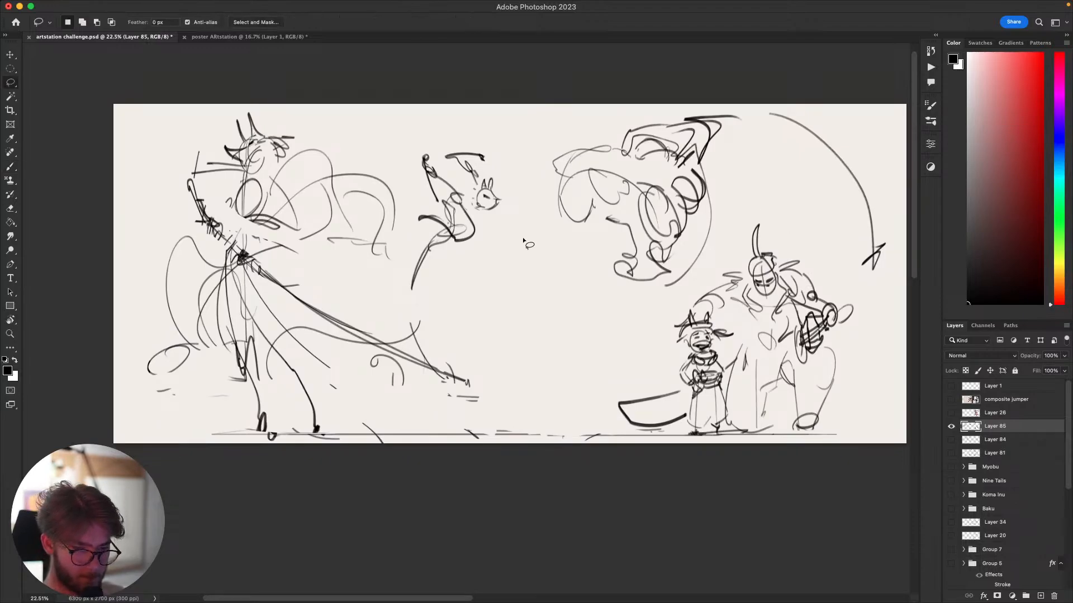
{"action": "mouse_move", "coordinate": [525, 238]}
{"action": "left_mouse_down"}
{"action": "mouse_move", "coordinate": [403, 168]}
{"action": "mouse_move", "coordinate": [450, 321]}
{"action": "left_mouse_up"}
{"action": "key", "text": "super+t"}
{"action": "left_click_drag", "start_coordinate": [461, 117], "coordinate": [458, 144]}
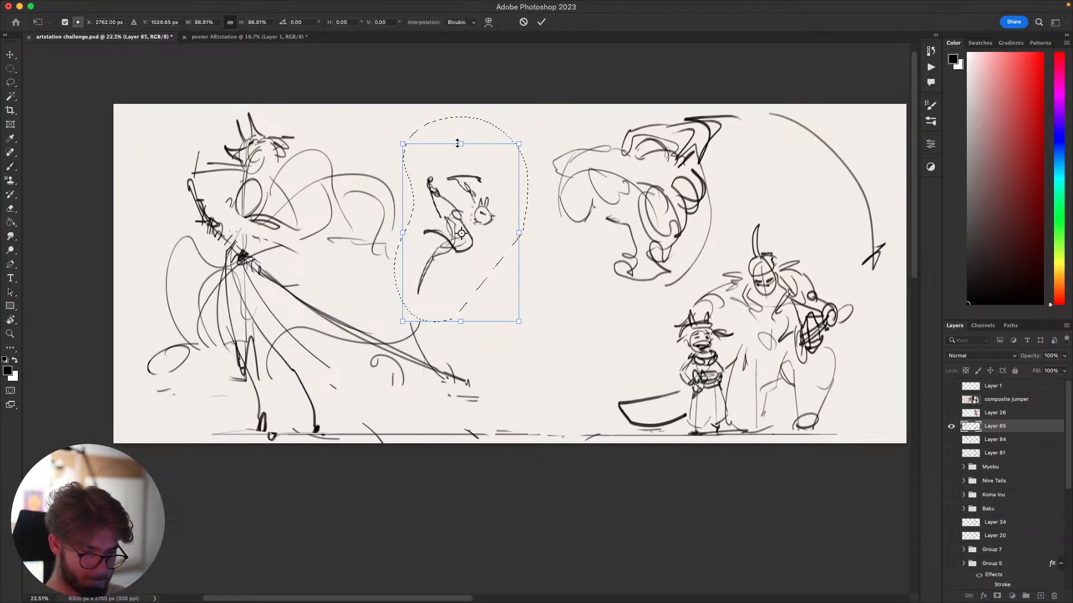
{"action": "key", "text": "Return"}
{"action": "key", "text": "super+d"}
Select the tall horned figure with the long sword and scale it down to about 84%.
{"action": "mouse_move", "coordinate": [595, 331]}
{"action": "left_mouse_down"}
{"action": "mouse_move", "coordinate": [481, 368]}
{"action": "mouse_move", "coordinate": [609, 325]}
{"action": "left_mouse_up"}
{"action": "mouse_move", "coordinate": [773, 295]}
{"action": "left_mouse_down"}
{"action": "mouse_move", "coordinate": [736, 308]}
{"action": "mouse_move", "coordinate": [751, 301]}
{"action": "left_mouse_up"}
{"action": "left_click_drag", "start_coordinate": [748, 361], "coordinate": [794, 327]}
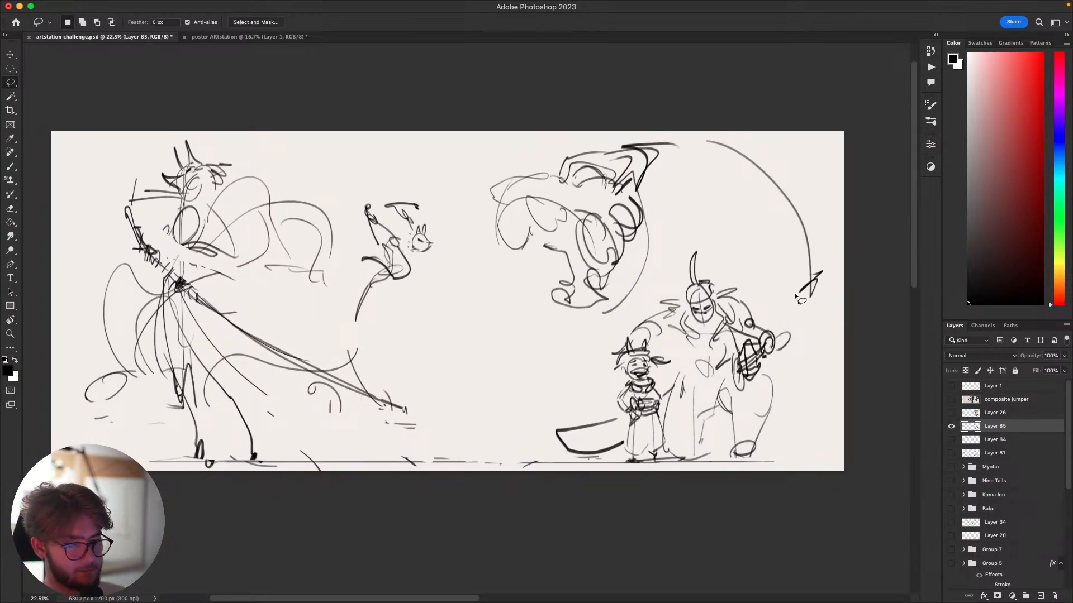
{"action": "mouse_move", "coordinate": [724, 317]}
{"action": "left_mouse_down"}
{"action": "mouse_move", "coordinate": [781, 291]}
{"action": "mouse_move", "coordinate": [846, 294]}
{"action": "left_mouse_up"}
{"action": "mouse_move", "coordinate": [456, 307]}
{"action": "left_mouse_down"}
{"action": "mouse_move", "coordinate": [559, 397]}
{"action": "mouse_move", "coordinate": [541, 441]}
{"action": "mouse_move", "coordinate": [397, 417]}
{"action": "mouse_move", "coordinate": [385, 443]}
{"action": "left_mouse_up"}
{"action": "mouse_move", "coordinate": [314, 444]}
{"action": "left_mouse_down"}
{"action": "mouse_move", "coordinate": [180, 227]}
{"action": "mouse_move", "coordinate": [457, 176]}
{"action": "mouse_move", "coordinate": [458, 318]}
{"action": "left_mouse_up"}
{"action": "key", "text": "ctrl+t"}
{"action": "mouse_move", "coordinate": [419, 441]}
{"action": "left_mouse_down"}
{"action": "mouse_move", "coordinate": [374, 420]}
{"action": "mouse_move", "coordinate": [376, 391]}
{"action": "mouse_move", "coordinate": [407, 384]}
{"action": "left_mouse_up"}
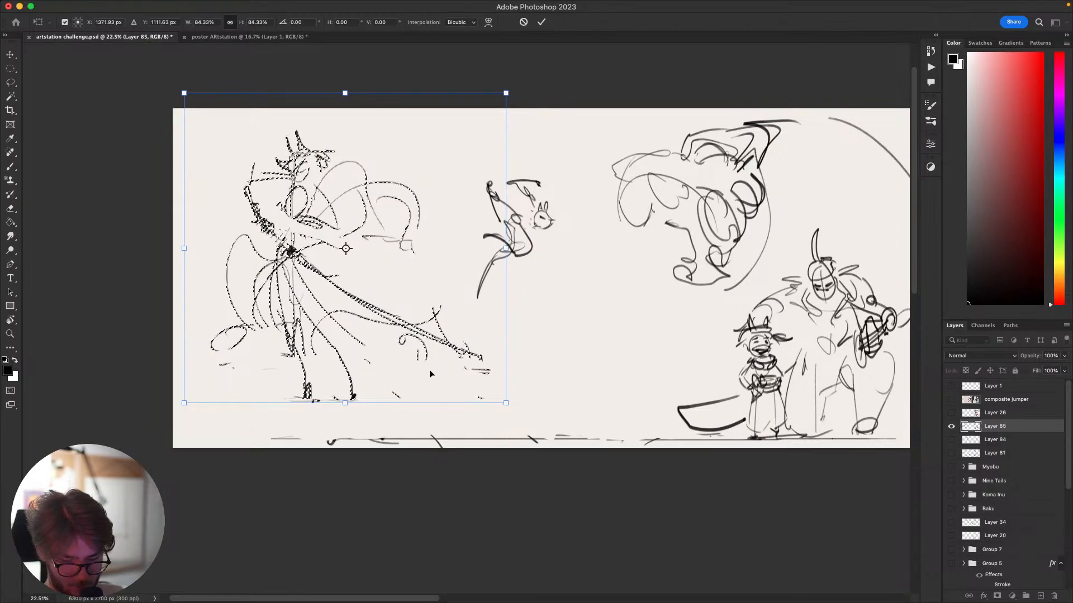
{"action": "key", "text": "Return"}
{"action": "key", "text": "ctrl+d"}
Select the small leaping figure and move it slightly left and down, closer to the tall figure.
{"action": "scroll", "coordinate": [452, 467], "scroll_direction": "right", "scroll_amount": 5}
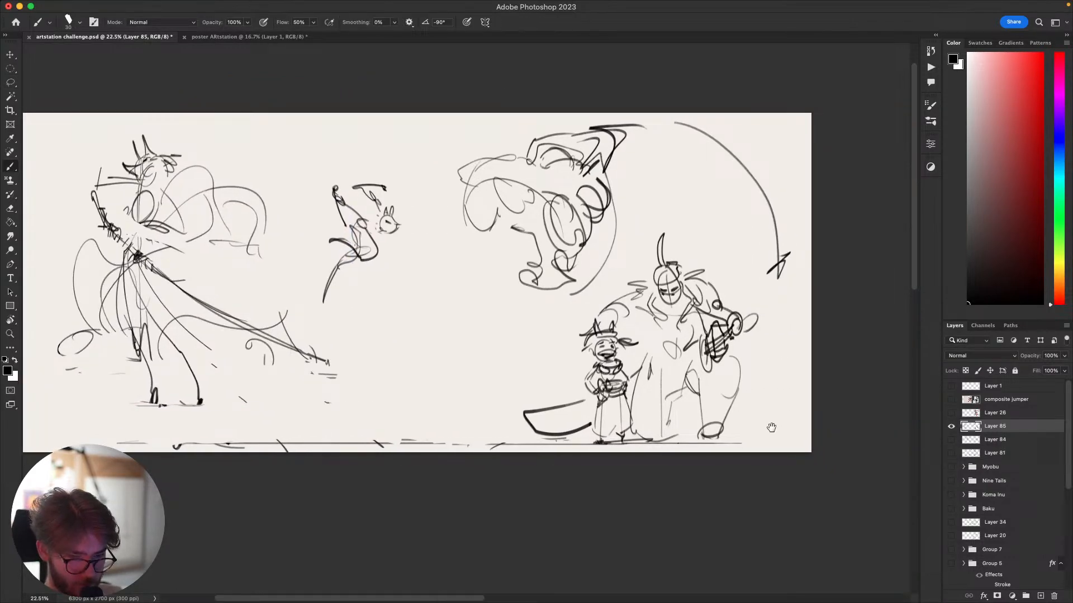
{"action": "mouse_move", "coordinate": [771, 427]}
{"action": "left_mouse_down"}
{"action": "mouse_move", "coordinate": [815, 438]}
{"action": "mouse_move", "coordinate": [810, 414]}
{"action": "left_mouse_up"}
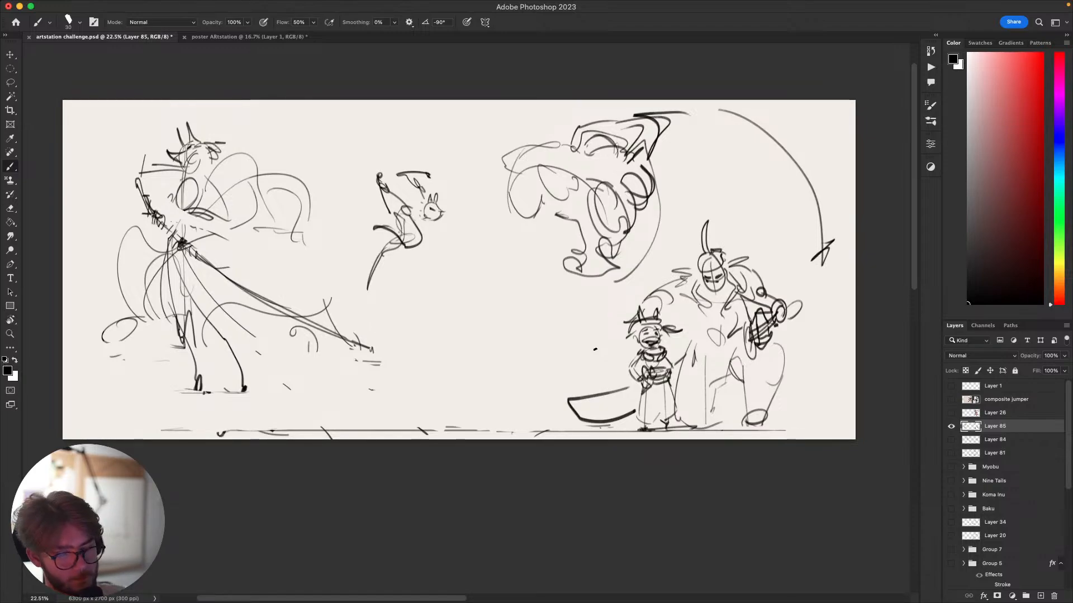
{"action": "left_click_drag", "start_coordinate": [806, 360], "coordinate": [833, 337]}
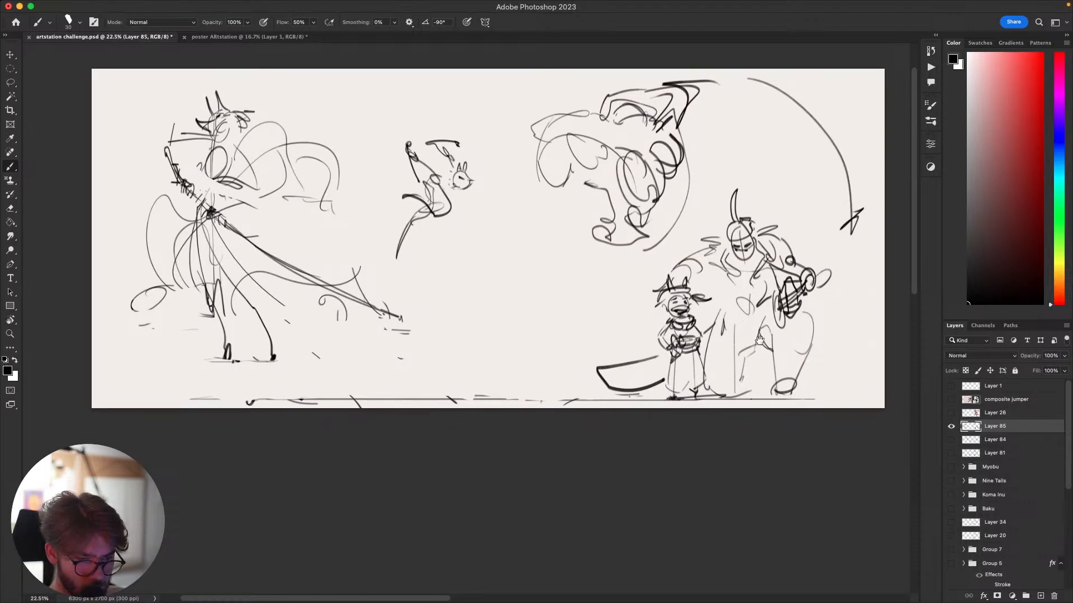
{"action": "left_click_drag", "start_coordinate": [760, 341], "coordinate": [818, 378]}
{"action": "key", "text": "l"}
{"action": "mouse_move", "coordinate": [531, 224]}
{"action": "left_mouse_down"}
{"action": "mouse_move", "coordinate": [479, 337]}
{"action": "mouse_move", "coordinate": [523, 159]}
{"action": "left_mouse_up"}
{"action": "key", "text": "v"}
{"action": "left_click_drag", "start_coordinate": [491, 244], "coordinate": [462, 254]}
{"action": "key", "text": "super+d"}
{"action": "key", "text": "b"}
Draw a flowing cape curve behind the tall figure and a swirling fold running down to the ground.
{"action": "left_click_drag", "start_coordinate": [346, 185], "coordinate": [384, 271]}
{"action": "key", "text": "super+z"}
{"action": "mouse_move", "coordinate": [302, 242]}
{"action": "left_mouse_down"}
{"action": "mouse_move", "coordinate": [373, 295]}
{"action": "mouse_move", "coordinate": [346, 283]}
{"action": "left_mouse_up"}
{"action": "mouse_move", "coordinate": [367, 300]}
{"action": "left_mouse_down"}
{"action": "mouse_move", "coordinate": [521, 430]}
{"action": "mouse_move", "coordinate": [351, 415]}
{"action": "left_mouse_up"}
{"action": "left_click_drag", "start_coordinate": [347, 429], "coordinate": [311, 445]}
Extend the tall figure's flowing cloth to the left canvas edge and back along the ground.
{"action": "mouse_move", "coordinate": [246, 336]}
{"action": "left_mouse_down"}
{"action": "mouse_move", "coordinate": [196, 413]}
{"action": "mouse_move", "coordinate": [150, 376]}
{"action": "left_mouse_up"}
{"action": "key", "text": "super+z"}
{"action": "left_click_drag", "start_coordinate": [150, 413], "coordinate": [153, 439]}
{"action": "left_click_drag", "start_coordinate": [153, 439], "coordinate": [245, 446]}
Extend the trailing cloth along the ground towards the curved blade with pointed folds and loose ground marks.
{"action": "mouse_move", "coordinate": [539, 363]}
{"action": "left_mouse_down"}
{"action": "mouse_move", "coordinate": [574, 403]}
{"action": "mouse_move", "coordinate": [622, 425]}
{"action": "mouse_move", "coordinate": [603, 446]}
{"action": "left_mouse_up"}
{"action": "key", "text": "super+z"}
{"action": "left_click_drag", "start_coordinate": [593, 477], "coordinate": [537, 512]}
{"action": "left_click_drag", "start_coordinate": [637, 488], "coordinate": [682, 466]}
{"action": "left_click_drag", "start_coordinate": [590, 416], "coordinate": [638, 443]}
{"action": "left_click_drag", "start_coordinate": [730, 461], "coordinate": [651, 484]}
{"action": "mouse_move", "coordinate": [782, 456]}
{"action": "left_mouse_down"}
{"action": "mouse_move", "coordinate": [833, 422]}
{"action": "mouse_move", "coordinate": [833, 453]}
{"action": "left_mouse_up"}
{"action": "key", "text": "super+z"}
{"action": "mouse_move", "coordinate": [823, 340]}
{"action": "left_mouse_down"}
{"action": "mouse_move", "coordinate": [835, 318]}
{"action": "mouse_move", "coordinate": [754, 325]}
{"action": "left_mouse_up"}
{"action": "mouse_move", "coordinate": [734, 424]}
{"action": "left_mouse_down"}
{"action": "mouse_move", "coordinate": [836, 403]}
{"action": "mouse_move", "coordinate": [814, 397]}
{"action": "mouse_move", "coordinate": [765, 450]}
{"action": "mouse_move", "coordinate": [814, 391]}
{"action": "mouse_move", "coordinate": [862, 378]}
{"action": "mouse_move", "coordinate": [820, 390]}
{"action": "mouse_move", "coordinate": [755, 466]}
{"action": "left_mouse_up"}
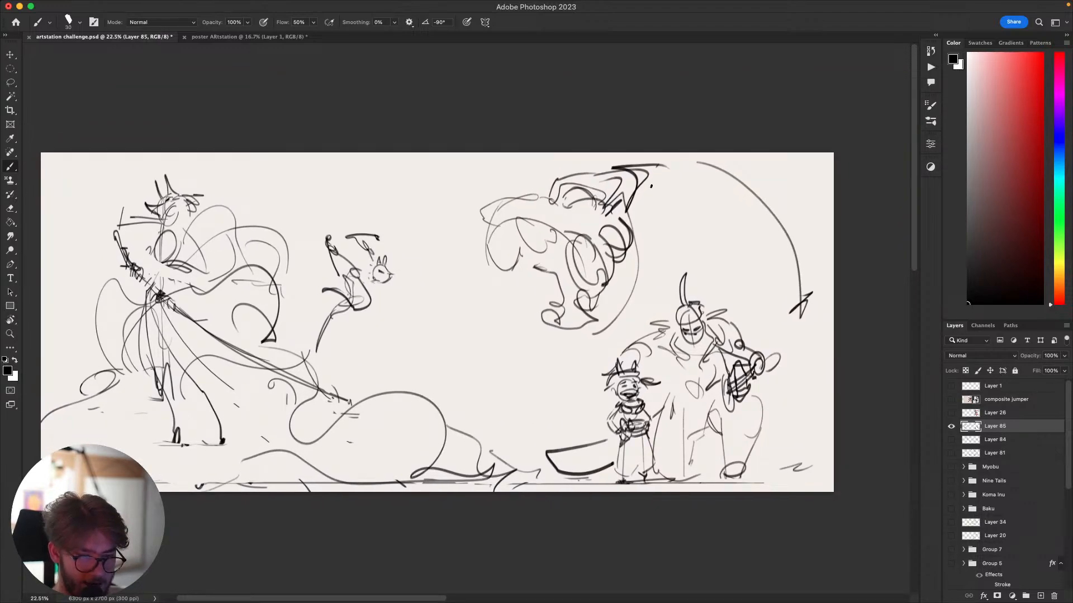
Draw a large loose loop between the flying creature's upper outline and the arrow-tipped arc near the canvas's right edge.
{"action": "left_click_drag", "start_coordinate": [651, 173], "coordinate": [709, 226]}
{"action": "left_click_drag", "start_coordinate": [684, 185], "coordinate": [682, 195]}
{"action": "left_click_drag", "start_coordinate": [617, 158], "coordinate": [631, 175]}
Cut the bold strokes out of the flying creature's upper outline and redraw its left tip as a sharp point.
{"action": "key", "text": "l"}
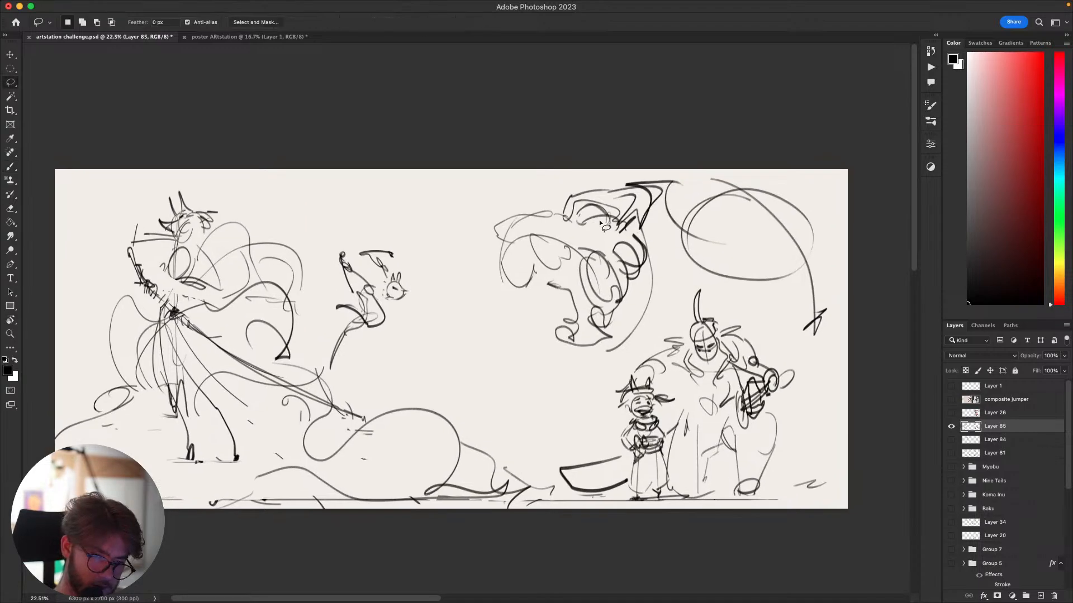
{"action": "left_click_drag", "start_coordinate": [610, 229], "coordinate": [637, 196]}
{"action": "key", "text": "super+x"}
{"action": "key", "text": "b"}
{"action": "left_click_drag", "start_coordinate": [561, 213], "coordinate": [618, 205]}
{"action": "key", "text": "super+z"}
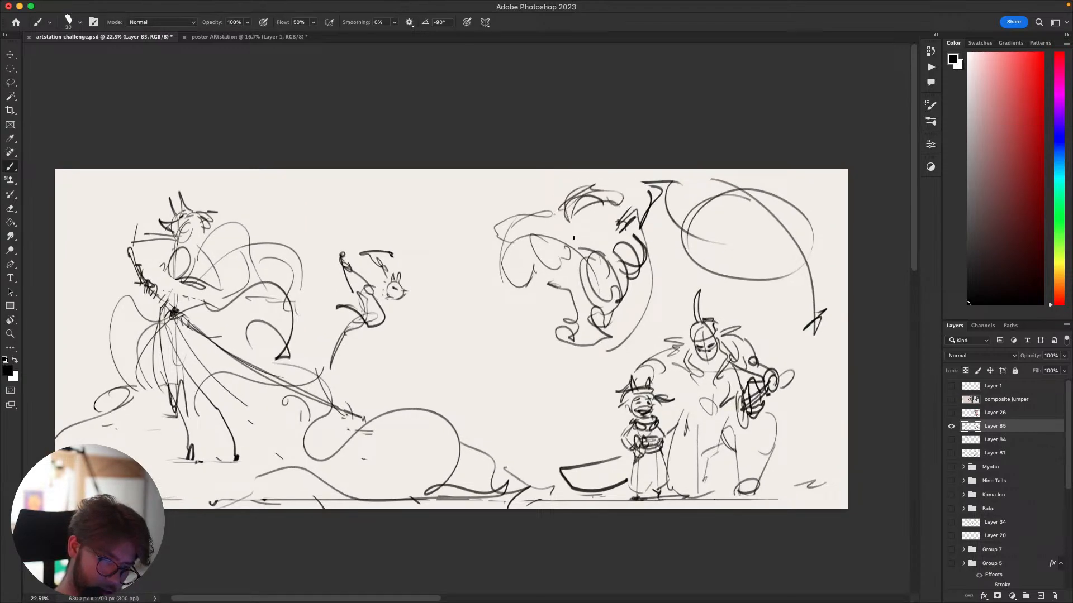
{"action": "key", "text": "super+z"}
{"action": "mouse_move", "coordinate": [500, 213]}
{"action": "left_mouse_down"}
{"action": "mouse_move", "coordinate": [542, 203]}
{"action": "mouse_move", "coordinate": [509, 236]}
{"action": "left_mouse_up"}
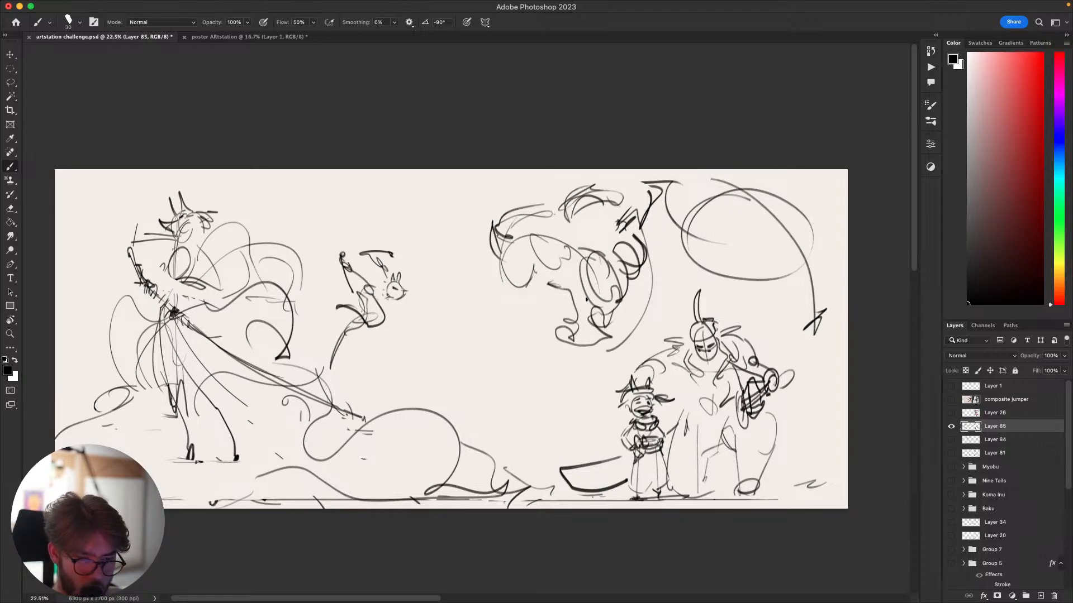
Draw sweeping arcs down the canvas's right side and an arch over the bulky figure, with rough marks at their ends.
{"action": "left_click_drag", "start_coordinate": [586, 300], "coordinate": [563, 218]}
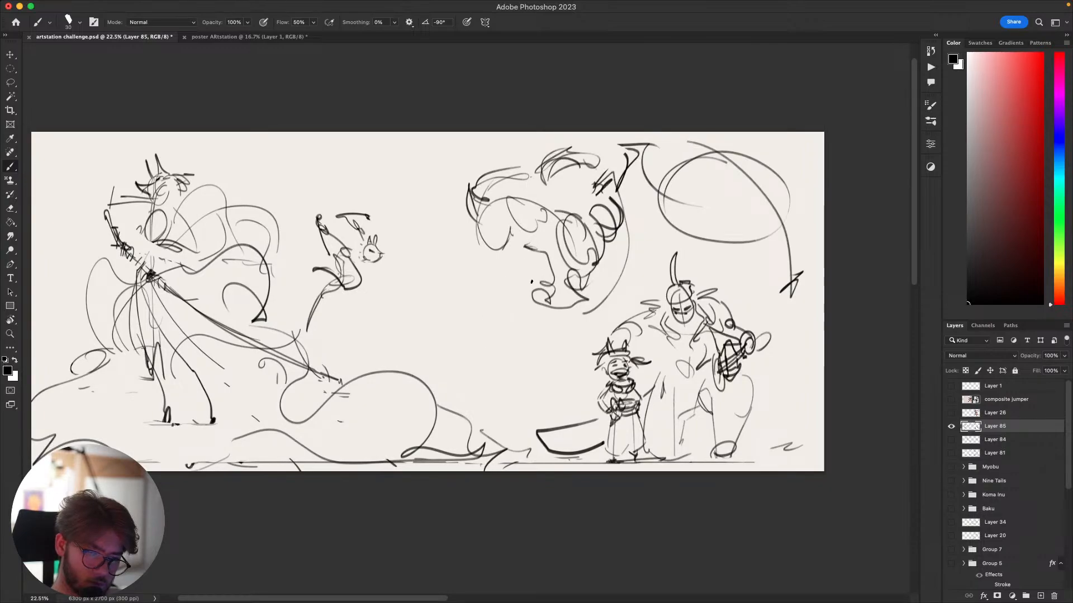
{"action": "mouse_move", "coordinate": [546, 380]}
{"action": "left_mouse_down"}
{"action": "mouse_move", "coordinate": [637, 205]}
{"action": "mouse_move", "coordinate": [736, 231]}
{"action": "left_mouse_up"}
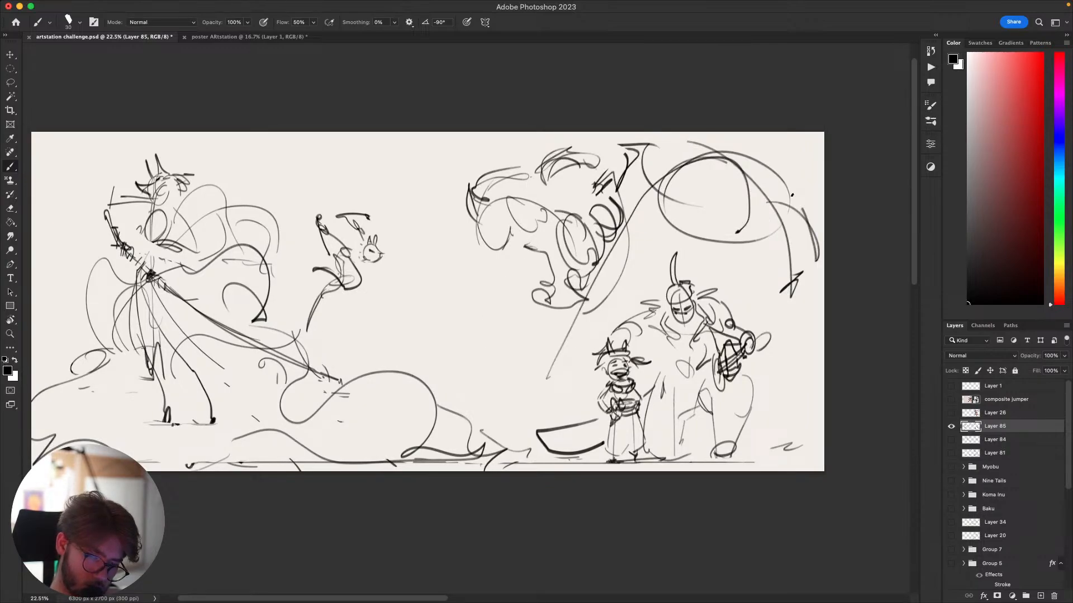
{"action": "key", "text": "super+z"}
{"action": "left_click_drag", "start_coordinate": [745, 147], "coordinate": [820, 328]}
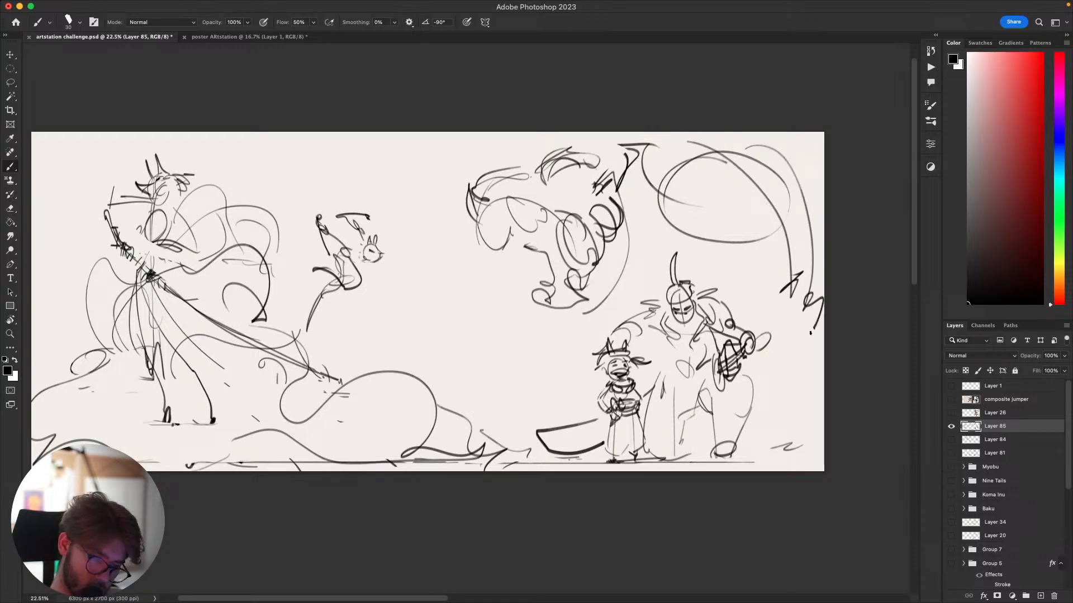
{"action": "mouse_move", "coordinate": [817, 439]}
{"action": "left_mouse_down"}
{"action": "mouse_move", "coordinate": [764, 430]}
{"action": "mouse_move", "coordinate": [822, 455]}
{"action": "mouse_move", "coordinate": [761, 453]}
{"action": "left_mouse_up"}
{"action": "key", "text": "super+z"}
{"action": "mouse_move", "coordinate": [631, 300]}
{"action": "left_mouse_down"}
{"action": "mouse_move", "coordinate": [626, 292]}
{"action": "mouse_move", "coordinate": [798, 290]}
{"action": "left_mouse_up"}
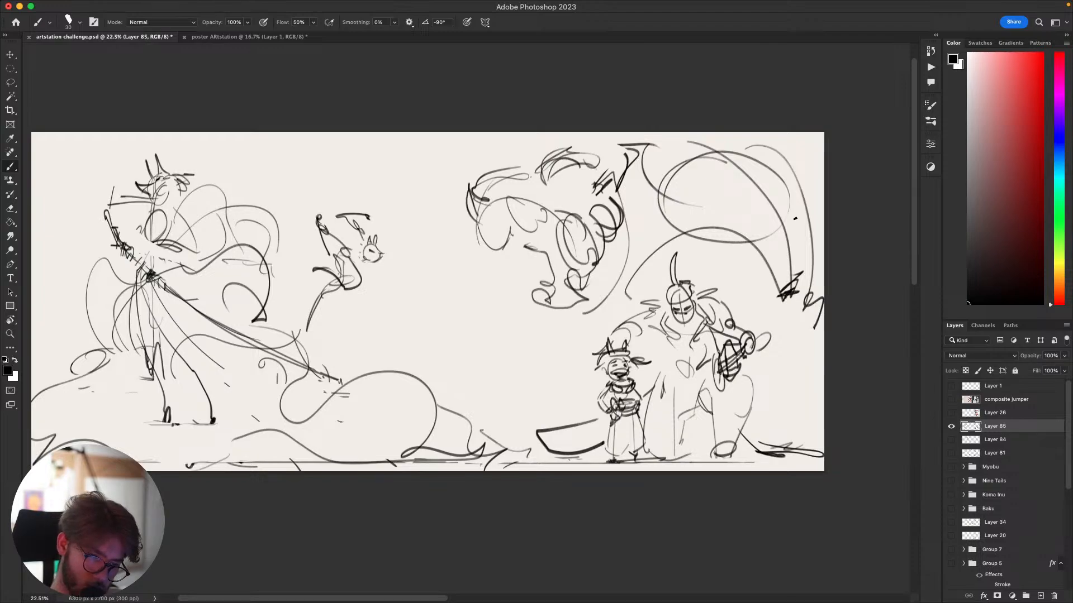
{"action": "left_click_drag", "start_coordinate": [691, 270], "coordinate": [703, 296]}
Select the flying creature, scale it to 89.53% and shift it left.
{"action": "key", "text": "l"}
{"action": "mouse_move", "coordinate": [649, 243]}
{"action": "left_mouse_down"}
{"action": "mouse_move", "coordinate": [606, 335]}
{"action": "mouse_move", "coordinate": [470, 324]}
{"action": "mouse_move", "coordinate": [605, 157]}
{"action": "mouse_move", "coordinate": [632, 181]}
{"action": "left_mouse_up"}
{"action": "key", "text": "super+t"}
{"action": "mouse_move", "coordinate": [647, 267]}
{"action": "left_mouse_down"}
{"action": "mouse_move", "coordinate": [613, 277]}
{"action": "mouse_move", "coordinate": [627, 274]}
{"action": "mouse_move", "coordinate": [616, 268]}
{"action": "mouse_move", "coordinate": [581, 302]}
{"action": "left_mouse_up"}
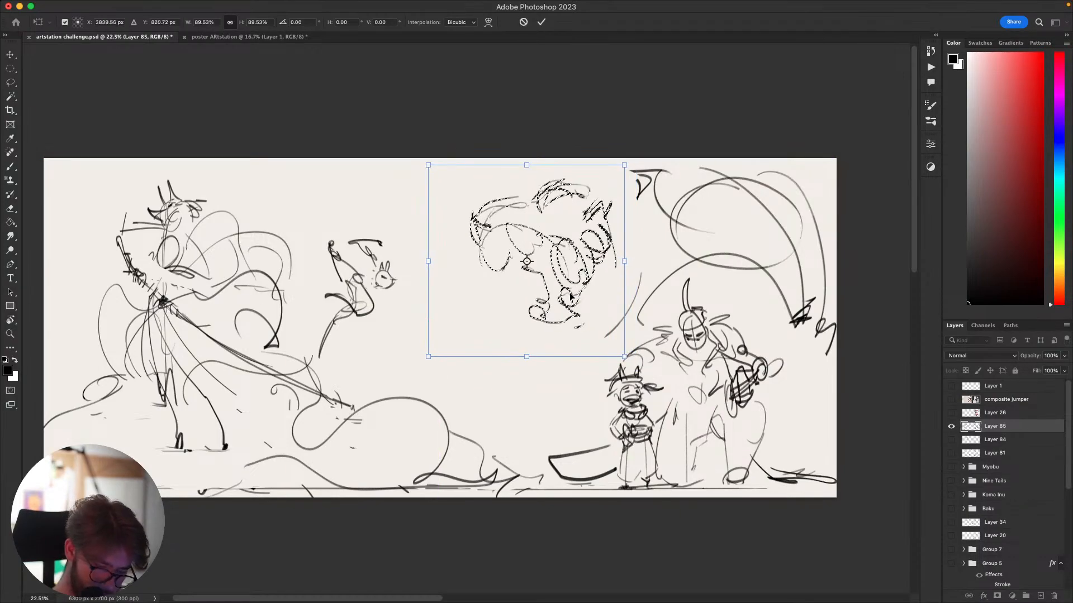
{"action": "key", "text": "Return"}
Draw a long line from above the flying creature into the sweeping arcs and try a circle beneath it.
{"action": "key", "text": "b"}
{"action": "mouse_move", "coordinate": [605, 185]}
{"action": "left_mouse_down"}
{"action": "mouse_move", "coordinate": [751, 183]}
{"action": "mouse_move", "coordinate": [787, 273]}
{"action": "mouse_move", "coordinate": [752, 303]}
{"action": "left_mouse_up"}
{"action": "key", "text": "super+z"}
{"action": "mouse_move", "coordinate": [581, 204]}
{"action": "left_mouse_down"}
{"action": "mouse_move", "coordinate": [747, 224]}
{"action": "mouse_move", "coordinate": [786, 314]}
{"action": "left_mouse_up"}
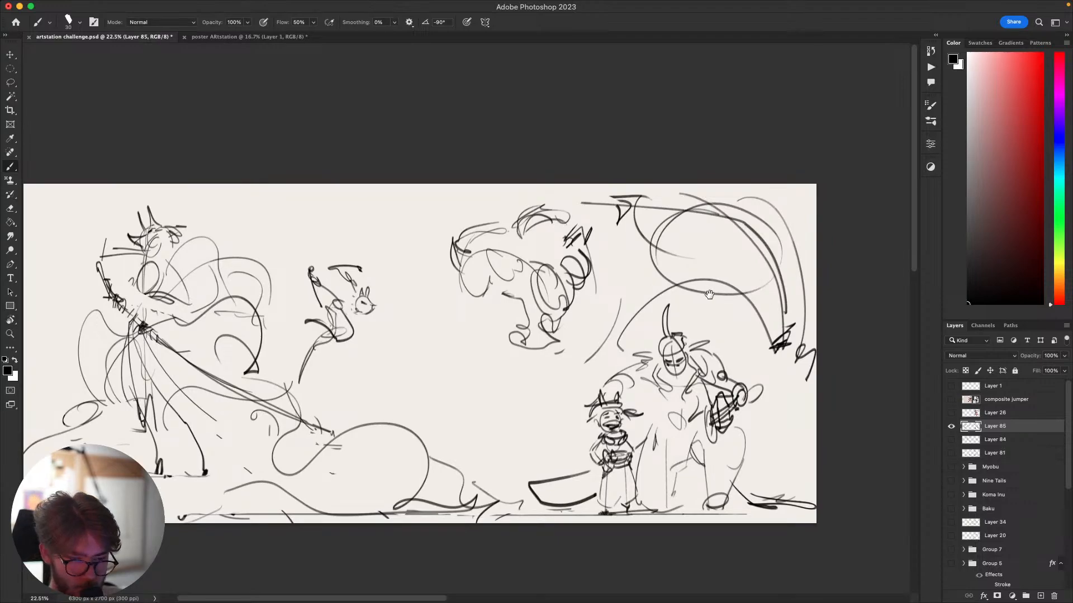
{"action": "left_click_drag", "start_coordinate": [709, 295], "coordinate": [750, 270]}
{"action": "mouse_move", "coordinate": [712, 190]}
{"action": "left_mouse_down"}
{"action": "mouse_move", "coordinate": [685, 268]}
{"action": "mouse_move", "coordinate": [662, 198]}
{"action": "mouse_move", "coordinate": [825, 237]}
{"action": "left_mouse_up"}
{"action": "key", "text": "super+z"}
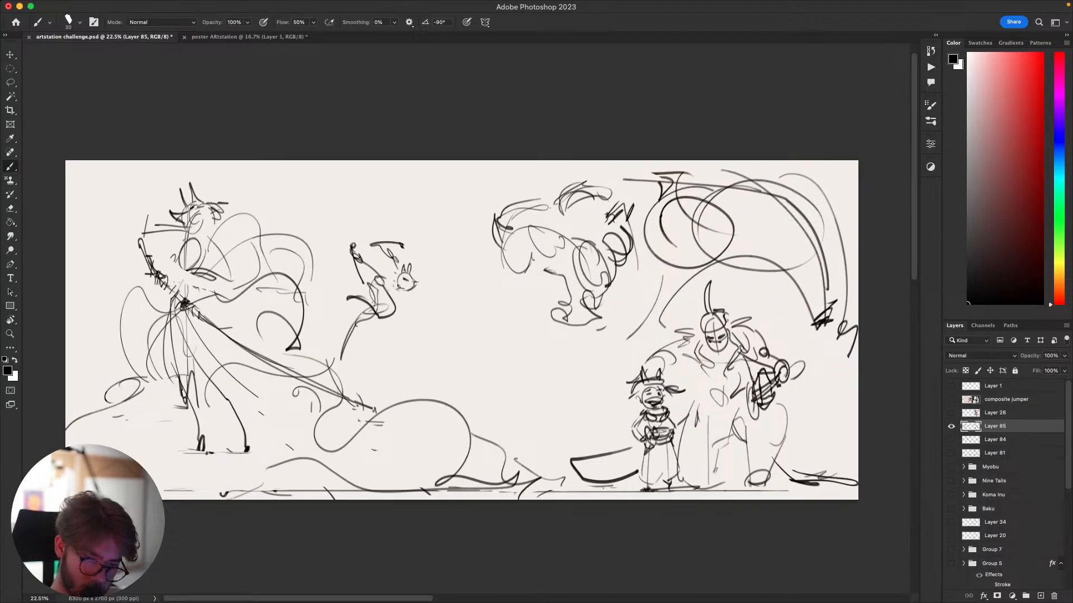
{"action": "key", "text": "super+z"}
Draw a round form above the bulky figure's shoulder and reinforce the strokes joining the arcs to the flying creature.
{"action": "mouse_move", "coordinate": [657, 227]}
{"action": "left_mouse_down"}
{"action": "mouse_move", "coordinate": [703, 247]}
{"action": "mouse_move", "coordinate": [706, 271]}
{"action": "mouse_move", "coordinate": [673, 304]}
{"action": "mouse_move", "coordinate": [652, 285]}
{"action": "mouse_move", "coordinate": [659, 275]}
{"action": "mouse_move", "coordinate": [669, 313]}
{"action": "mouse_move", "coordinate": [653, 292]}
{"action": "mouse_move", "coordinate": [675, 319]}
{"action": "left_mouse_up"}
{"action": "key", "text": "super+z"}
{"action": "key", "text": "super+z"}
{"action": "left_click_drag", "start_coordinate": [661, 275], "coordinate": [711, 277]}
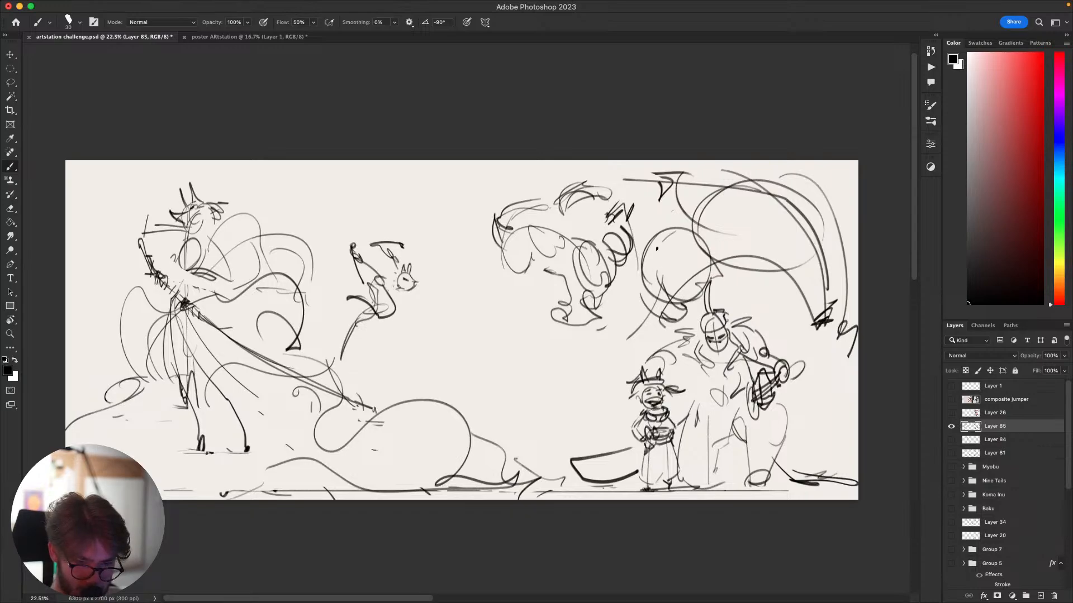
{"action": "mouse_move", "coordinate": [657, 248]}
{"action": "left_mouse_down"}
{"action": "mouse_move", "coordinate": [702, 221]}
{"action": "mouse_move", "coordinate": [770, 230]}
{"action": "mouse_move", "coordinate": [752, 218]}
{"action": "mouse_move", "coordinate": [790, 232]}
{"action": "mouse_move", "coordinate": [707, 167]}
{"action": "mouse_move", "coordinate": [647, 211]}
{"action": "mouse_move", "coordinate": [686, 209]}
{"action": "mouse_move", "coordinate": [662, 200]}
{"action": "left_mouse_up"}
{"action": "key", "text": "super+z"}
{"action": "mouse_move", "coordinate": [653, 178]}
{"action": "left_mouse_down"}
{"action": "mouse_move", "coordinate": [641, 188]}
{"action": "mouse_move", "coordinate": [624, 180]}
{"action": "left_mouse_up"}
Draw a rough looping form rising from the ground just left of the curved blade.
{"action": "left_click_drag", "start_coordinate": [535, 353], "coordinate": [527, 433]}
{"action": "key", "text": "super+z"}
{"action": "mouse_move", "coordinate": [537, 359]}
{"action": "left_mouse_down"}
{"action": "mouse_move", "coordinate": [525, 447]}
{"action": "mouse_move", "coordinate": [556, 381]}
{"action": "left_mouse_up"}
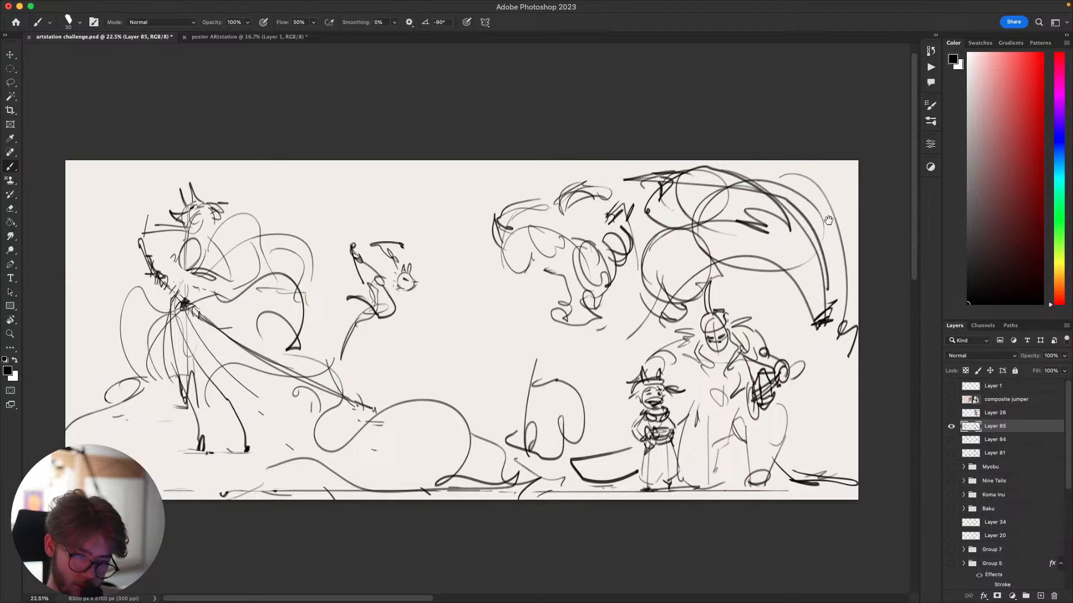
Undo the added arcs, round forms and creature resizing, back to the single loop and arrow-tipped arc.
{"action": "left_click_drag", "start_coordinate": [657, 311], "coordinate": [718, 298]}
{"action": "left_click_drag", "start_coordinate": [781, 274], "coordinate": [742, 257]}
{"action": "key", "text": "super+z"}
{"action": "key", "text": "super+z"}
{"action": "key", "text": "super+z"}
{"action": "key", "text": "super+z"}
{"action": "key", "text": "super+z"}
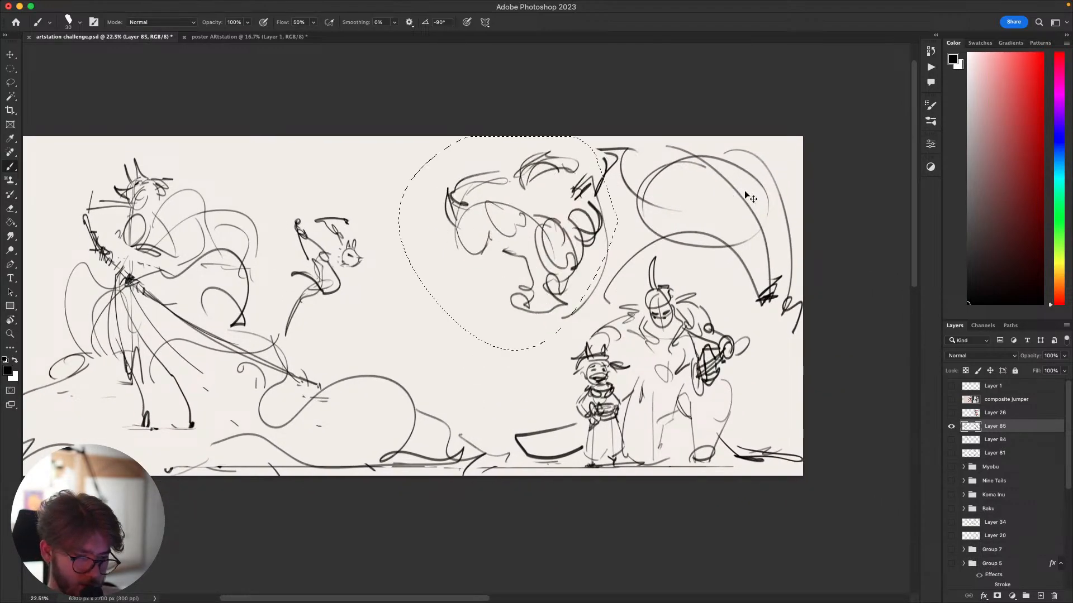
{"action": "key", "text": "super+z"}
{"action": "key", "text": "super+z"}
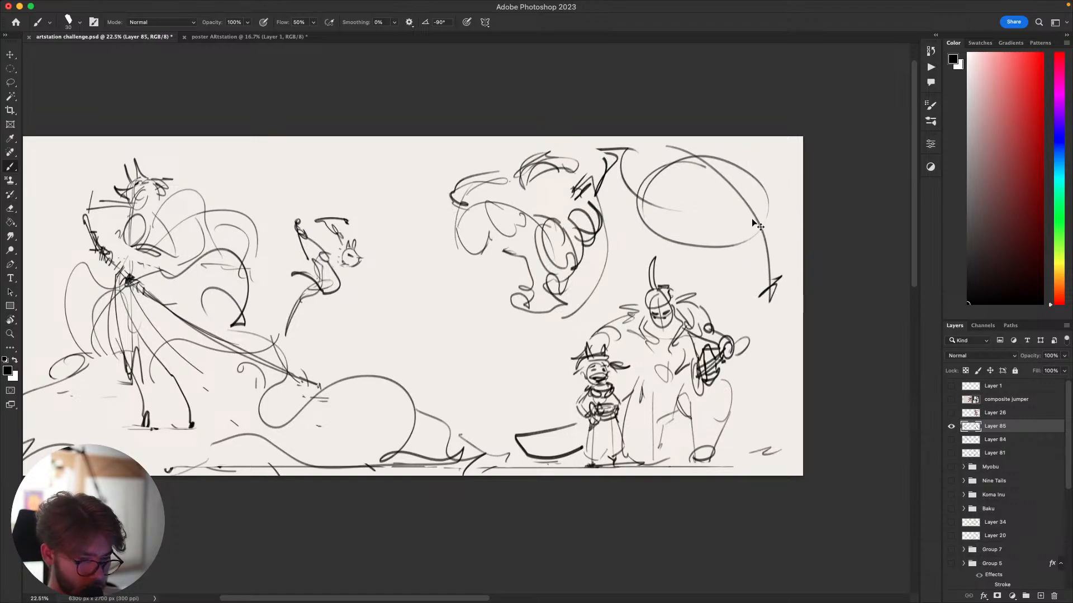
{"action": "key", "text": "super+z"}
{"action": "key", "text": "super+z"}
{"action": "key", "text": "super+shift+z"}
{"action": "key", "text": "super+shift+z"}
Cut the loop and the arrow-tipped arc from the area above the bulky figure.
{"action": "key", "text": "l"}
{"action": "mouse_move", "coordinate": [805, 257]}
{"action": "left_mouse_down"}
{"action": "mouse_move", "coordinate": [767, 324]}
{"action": "mouse_move", "coordinate": [614, 241]}
{"action": "mouse_move", "coordinate": [800, 172]}
{"action": "left_mouse_up"}
{"action": "key", "text": "super+x"}
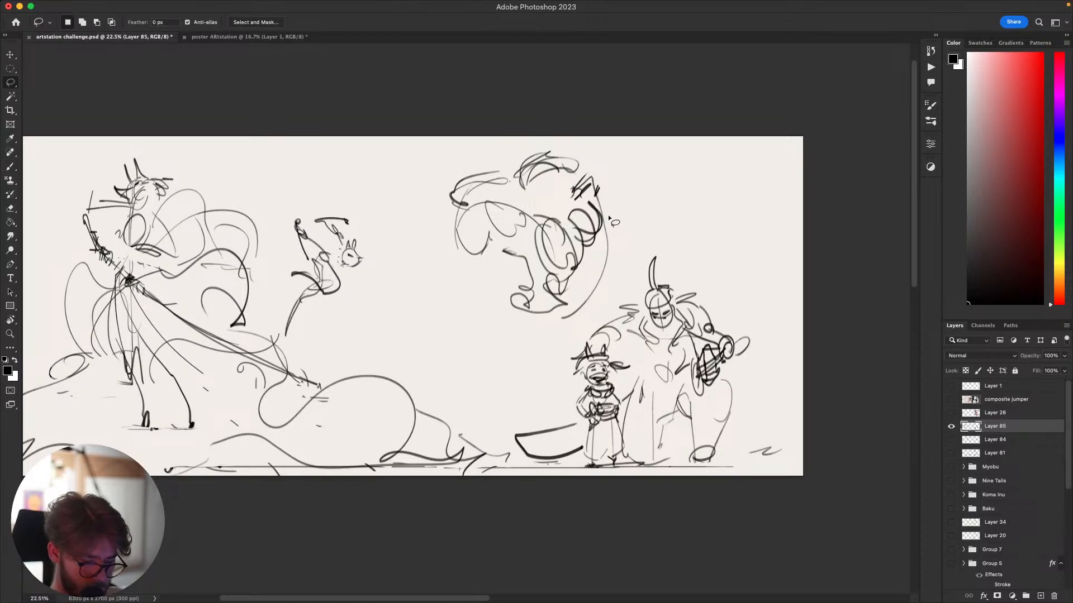
Select the flying creature and try it lower and further left, rotated clockwise by about 31.6°.
{"action": "mouse_move", "coordinate": [610, 219]}
{"action": "left_mouse_down"}
{"action": "mouse_move", "coordinate": [559, 352]}
{"action": "mouse_move", "coordinate": [614, 168]}
{"action": "left_mouse_up"}
{"action": "key", "text": "super+t"}
{"action": "mouse_move", "coordinate": [682, 168]}
{"action": "left_mouse_down"}
{"action": "mouse_move", "coordinate": [653, 325]}
{"action": "mouse_move", "coordinate": [612, 354]}
{"action": "mouse_move", "coordinate": [645, 310]}
{"action": "left_mouse_up"}
{"action": "left_click_drag", "start_coordinate": [596, 277], "coordinate": [514, 345]}
{"action": "mouse_move", "coordinate": [581, 353]}
{"action": "left_mouse_down"}
{"action": "mouse_move", "coordinate": [579, 362]}
{"action": "mouse_move", "coordinate": [536, 335]}
{"action": "mouse_move", "coordinate": [492, 330]}
{"action": "mouse_move", "coordinate": [527, 307]}
{"action": "left_mouse_up"}
{"action": "left_click_drag", "start_coordinate": [593, 346], "coordinate": [604, 297]}
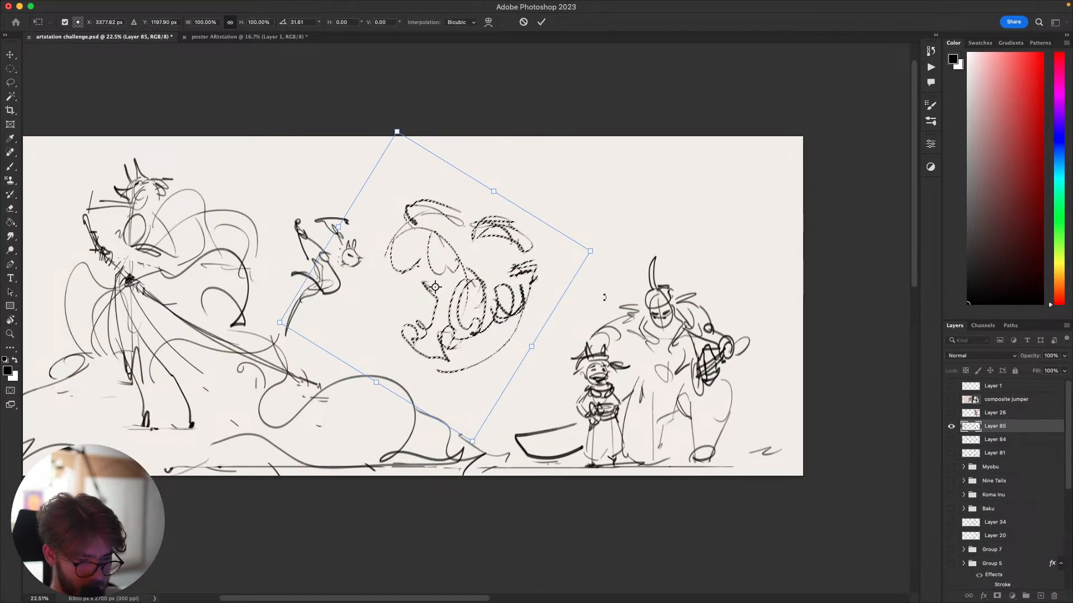
{"action": "key", "text": "Return"}
{"action": "key", "text": "ctrl+d"}
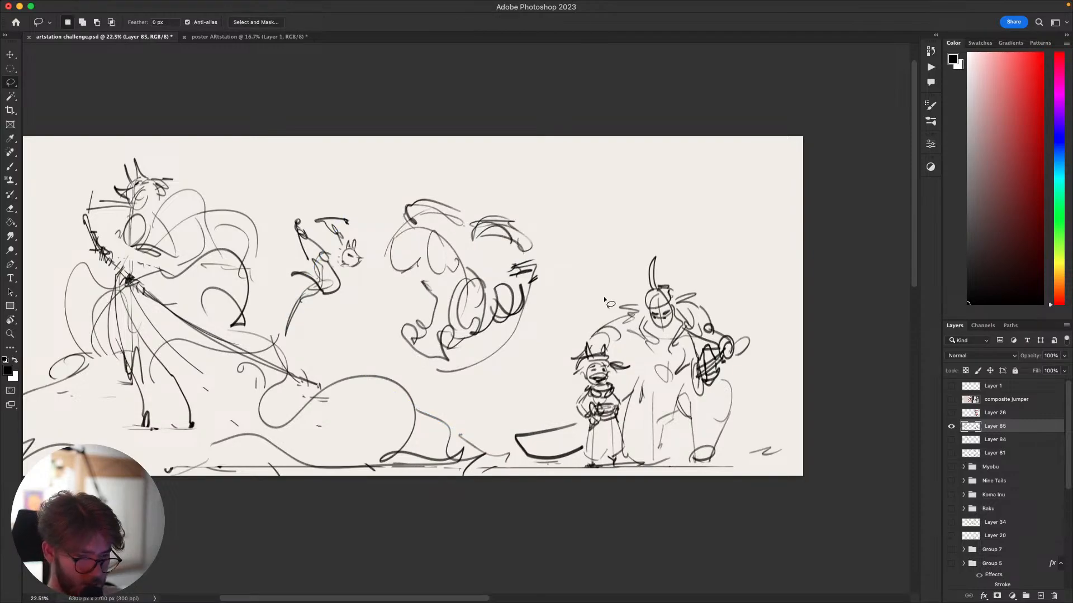
{"action": "left_click_drag", "start_coordinate": [716, 379], "coordinate": [807, 365]}
{"action": "key", "text": "super+z"}
{"action": "key", "text": "super+z"}
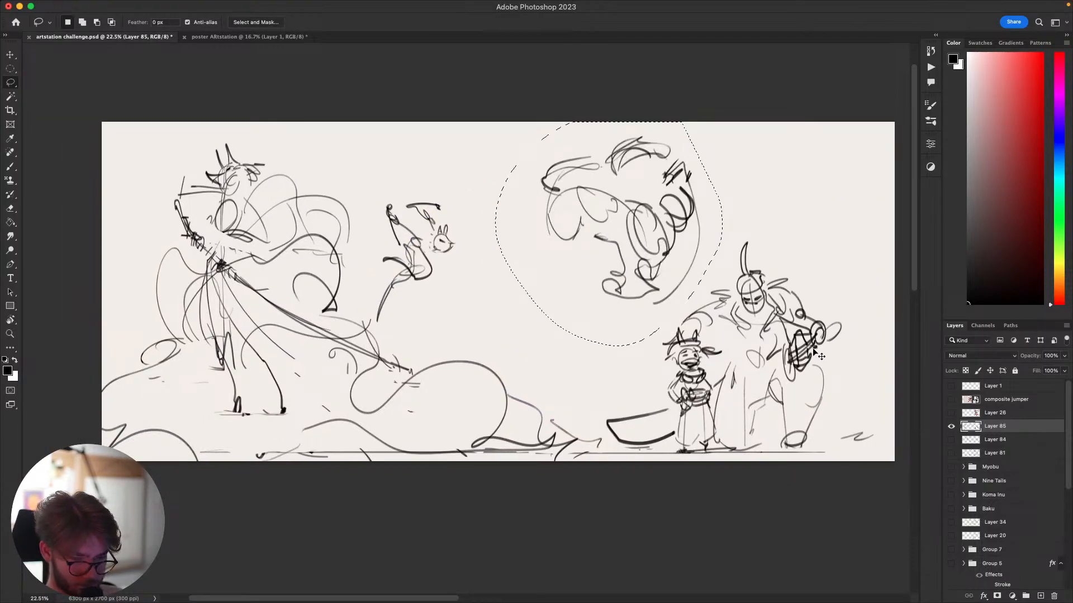
Remove the selected flying creature from the sketch.
{"action": "key", "text": "super+z"}
{"action": "key", "text": "v"}
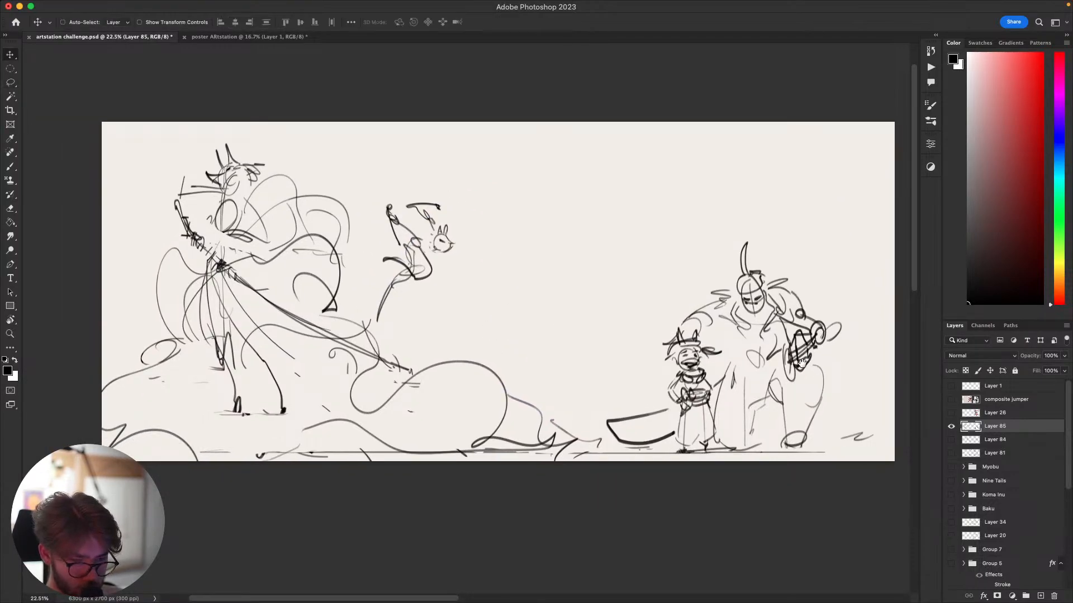
{"action": "left_click_drag", "start_coordinate": [856, 344], "coordinate": [758, 364]}
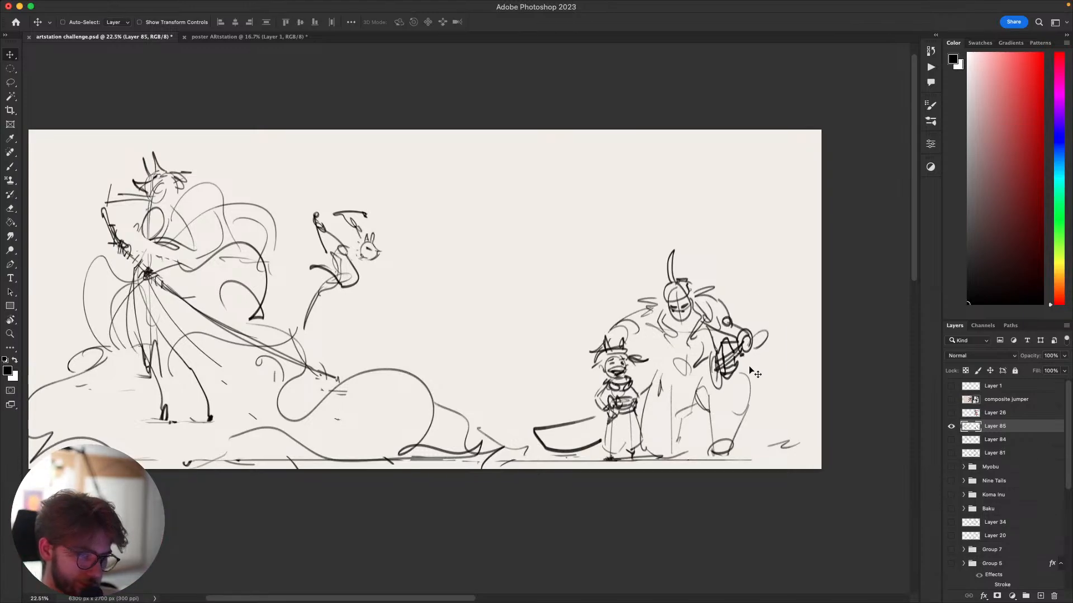
{"action": "left_click_drag", "start_coordinate": [749, 366], "coordinate": [759, 371]}
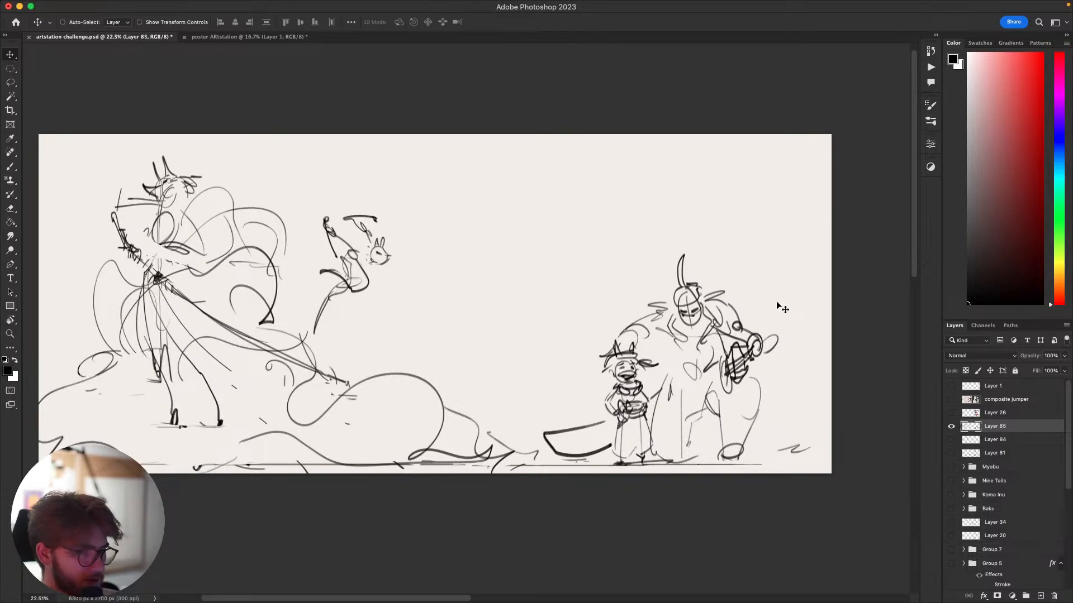
Try nudging the whole sketch layer slightly right and up.
{"action": "left_click_drag", "start_coordinate": [552, 352], "coordinate": [563, 347]}
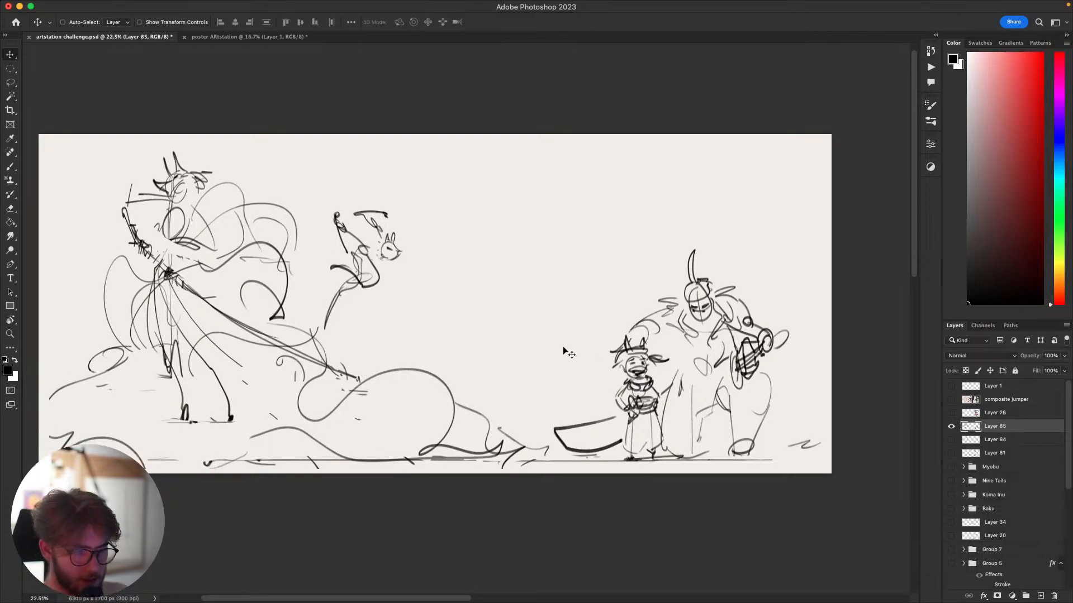
{"action": "key", "text": "super+z"}
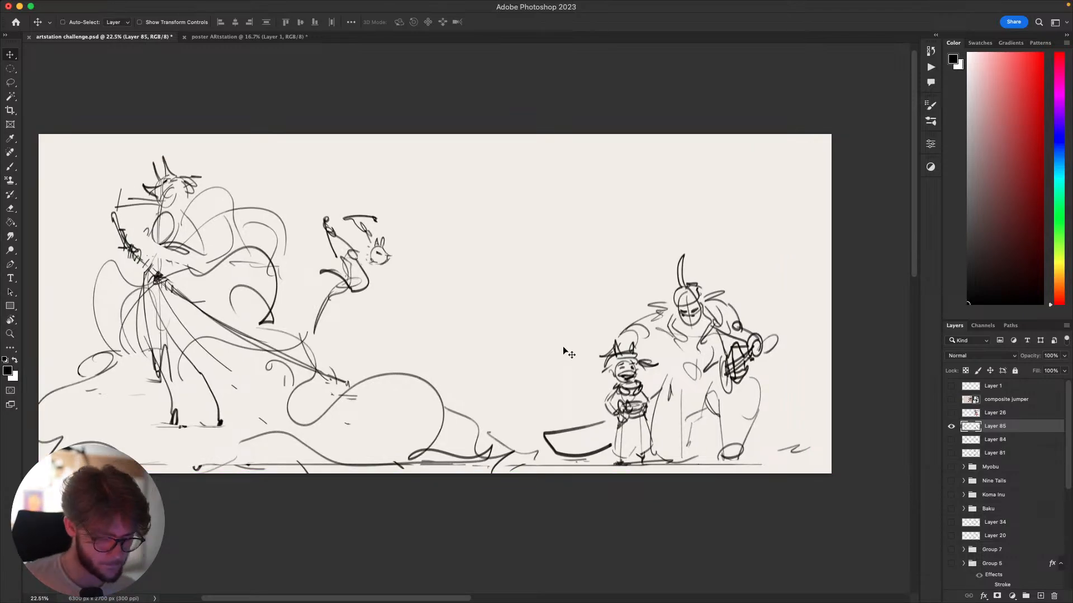
{"action": "key", "text": "b"}
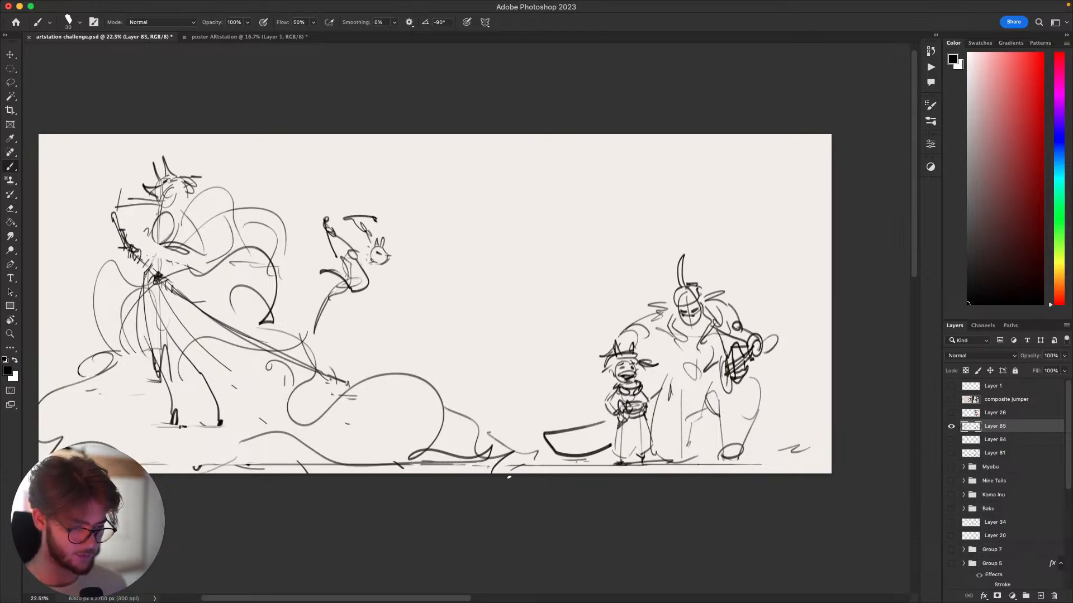
{"action": "left_click_drag", "start_coordinate": [614, 435], "coordinate": [631, 409]}
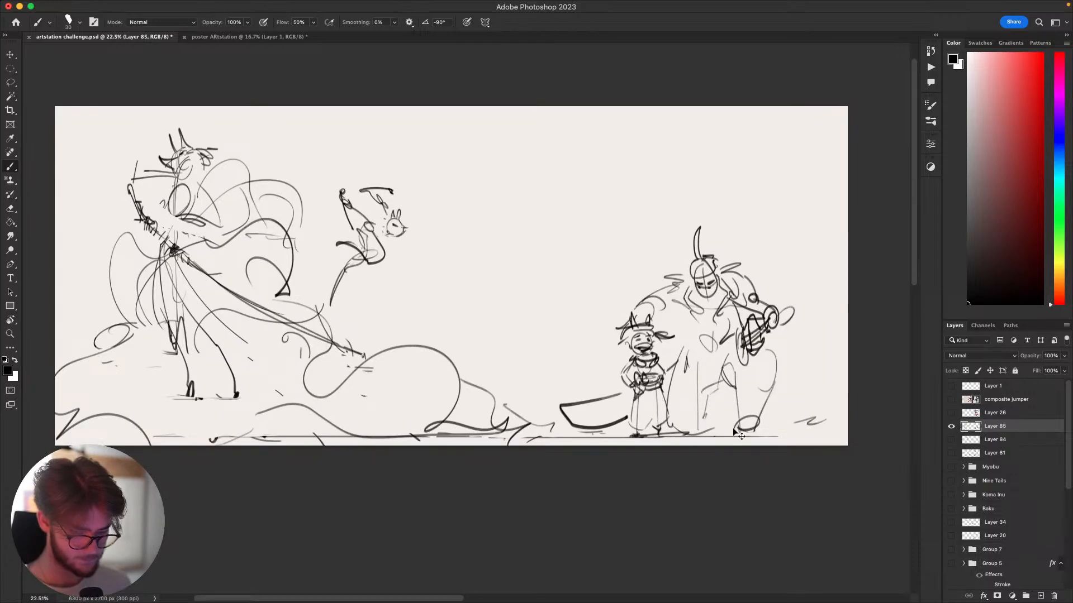
{"action": "key", "text": "super+t"}
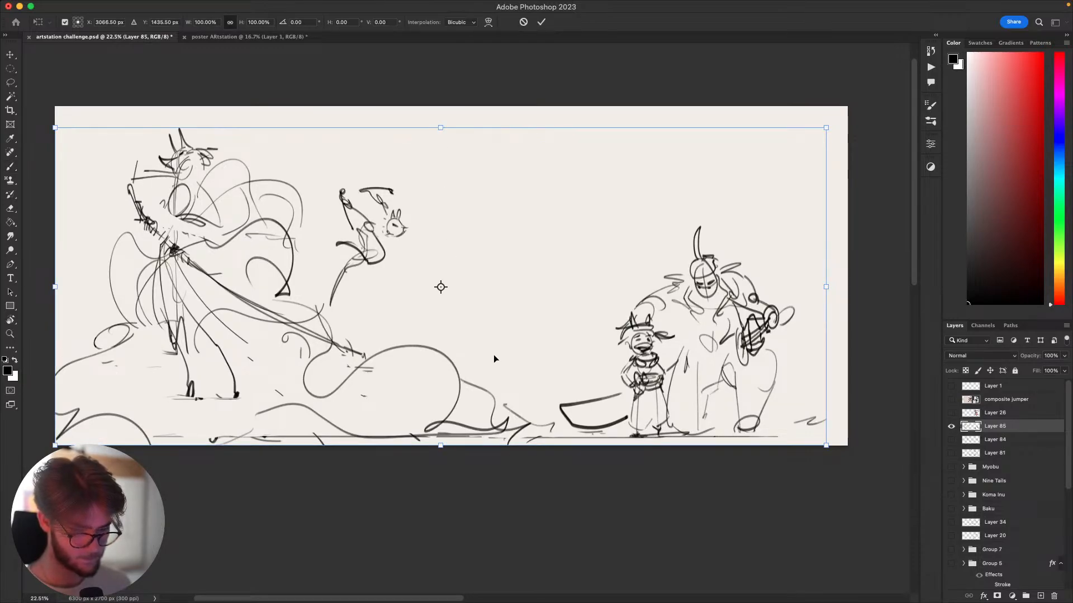
{"action": "key", "text": "Escape"}
Try several long diagonal guide lines sweeping from the ground up to the canvas's upper edge.
{"action": "key", "text": "b"}
{"action": "left_click_drag", "start_coordinate": [218, 459], "coordinate": [605, 60]}
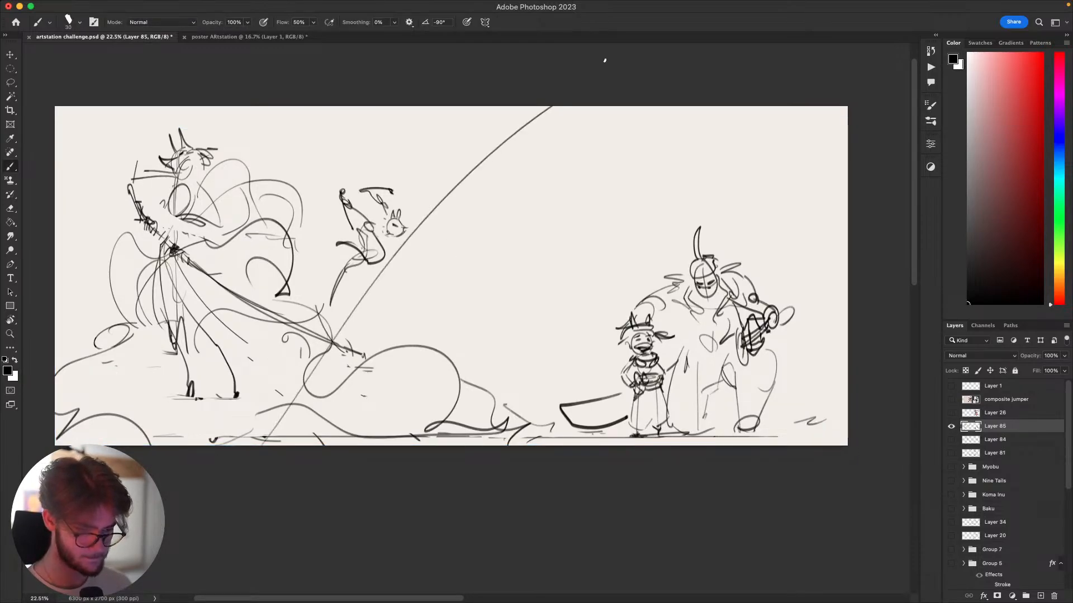
{"action": "key", "text": "super+z"}
{"action": "left_click_drag", "start_coordinate": [752, 114], "coordinate": [486, 472]}
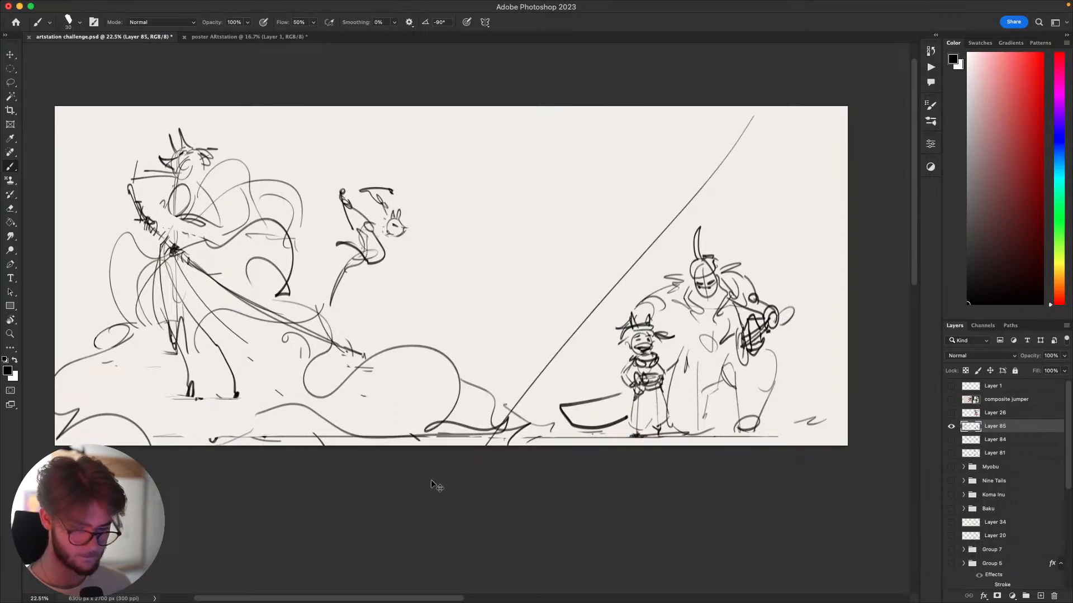
{"action": "key", "text": "super+z"}
{"action": "left_click_drag", "start_coordinate": [433, 450], "coordinate": [819, 105]}
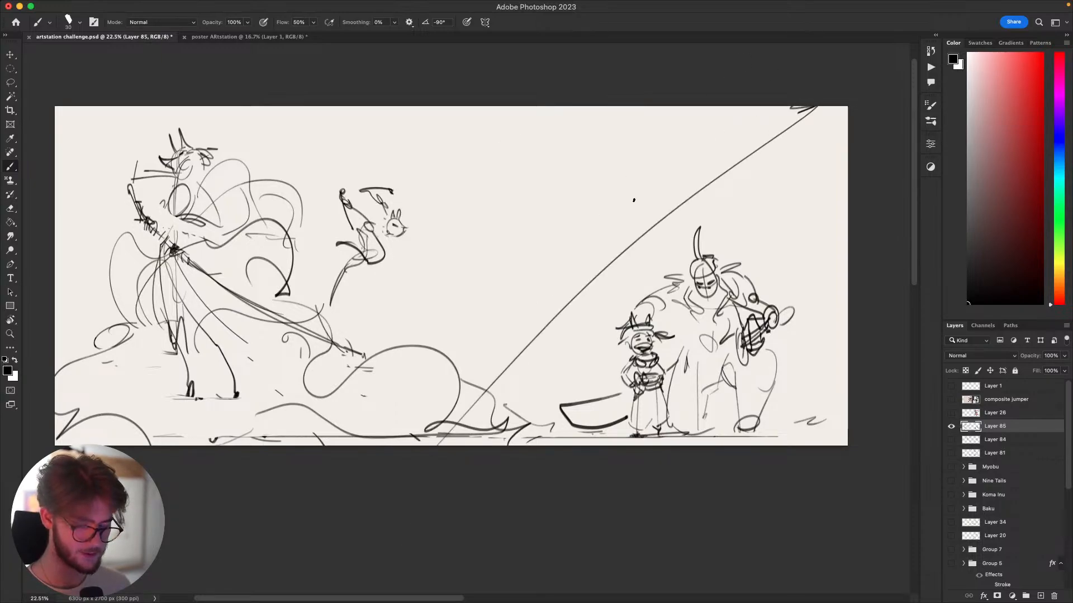
{"action": "key", "text": "super+z"}
{"action": "mouse_move", "coordinate": [415, 446]}
{"action": "left_mouse_down"}
{"action": "mouse_move", "coordinate": [690, 143]}
{"action": "mouse_move", "coordinate": [737, 106]}
{"action": "left_mouse_up"}
{"action": "key", "text": "super+z"}
{"action": "left_click_drag", "start_coordinate": [759, 106], "coordinate": [440, 429]}
{"action": "key", "text": "super+z"}
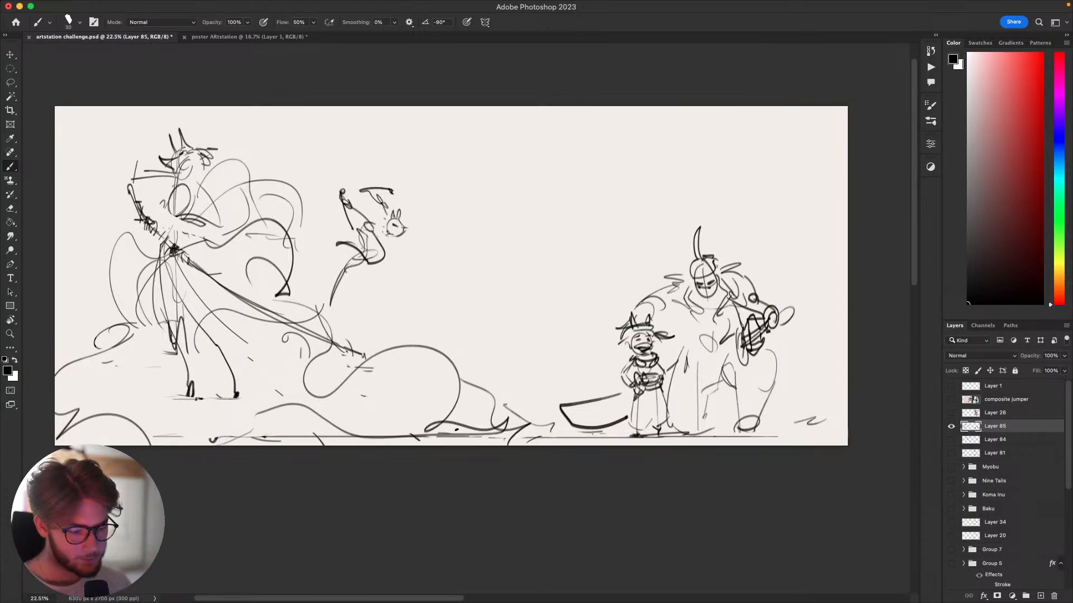
Duplicate the sketch layer and hide the original Layer 85.
{"action": "mouse_move", "coordinate": [751, 313]}
{"action": "left_mouse_down"}
{"action": "mouse_move", "coordinate": [743, 303]}
{"action": "mouse_move", "coordinate": [764, 310]}
{"action": "mouse_move", "coordinate": [755, 318]}
{"action": "mouse_move", "coordinate": [746, 306]}
{"action": "mouse_move", "coordinate": [715, 372]}
{"action": "mouse_move", "coordinate": [732, 337]}
{"action": "mouse_move", "coordinate": [724, 350]}
{"action": "mouse_move", "coordinate": [724, 328]}
{"action": "mouse_move", "coordinate": [732, 371]}
{"action": "mouse_move", "coordinate": [732, 347]}
{"action": "mouse_move", "coordinate": [727, 373]}
{"action": "mouse_move", "coordinate": [715, 371]}
{"action": "mouse_move", "coordinate": [743, 361]}
{"action": "left_mouse_up"}
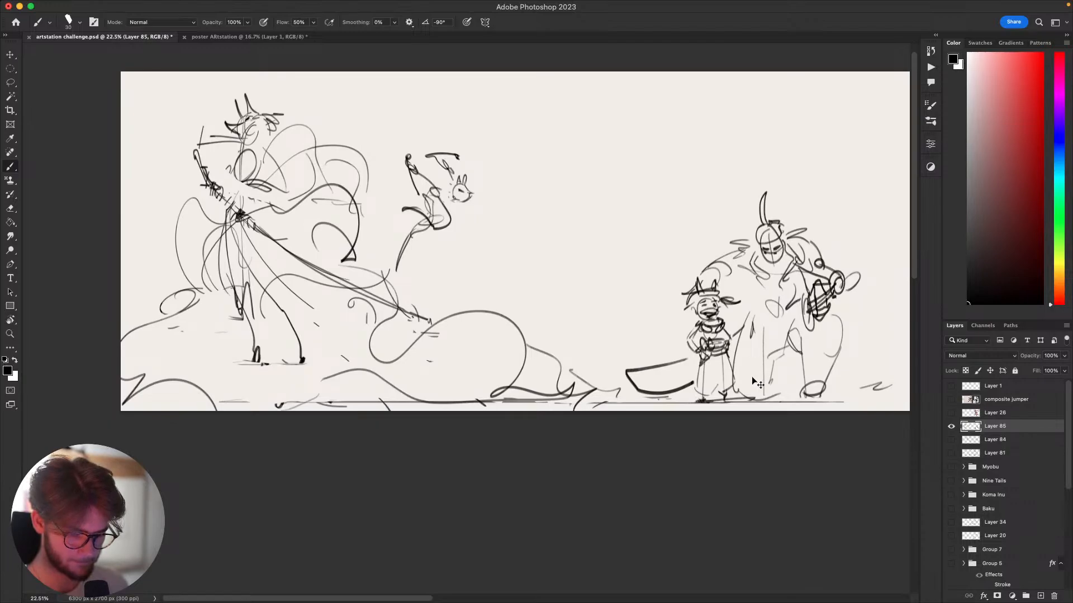
{"action": "mouse_move", "coordinate": [724, 412]}
{"action": "left_mouse_down"}
{"action": "mouse_move", "coordinate": [699, 433]}
{"action": "mouse_move", "coordinate": [701, 445]}
{"action": "mouse_move", "coordinate": [730, 417]}
{"action": "mouse_move", "coordinate": [628, 407]}
{"action": "mouse_move", "coordinate": [568, 439]}
{"action": "left_mouse_up"}
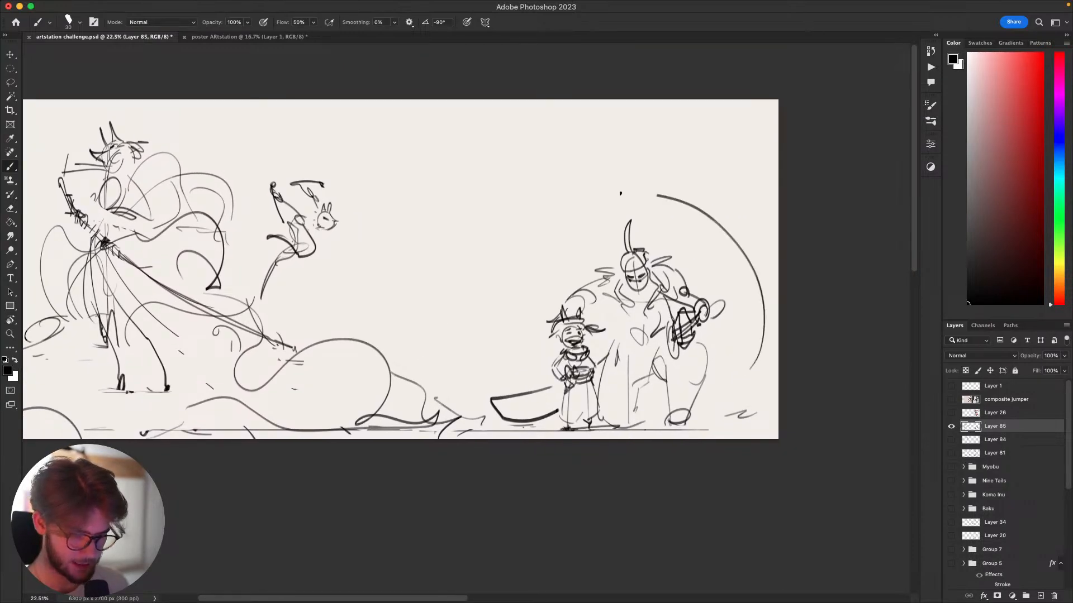
{"action": "left_click_drag", "start_coordinate": [760, 439], "coordinate": [851, 428]}
{"action": "key", "text": "super+j"}
{"action": "left_click", "coordinate": [952, 440]}
Delete the bulky figure, the small standing figure and the curved blade from the duplicated layer.
{"action": "mouse_move", "coordinate": [783, 391]}
{"action": "left_mouse_down"}
{"action": "mouse_move", "coordinate": [754, 421]}
{"action": "mouse_move", "coordinate": [796, 421]}
{"action": "mouse_move", "coordinate": [802, 399]}
{"action": "left_mouse_up"}
{"action": "key", "text": "l"}
{"action": "mouse_move", "coordinate": [825, 336]}
{"action": "left_mouse_down"}
{"action": "mouse_move", "coordinate": [818, 431]}
{"action": "mouse_move", "coordinate": [560, 371]}
{"action": "mouse_move", "coordinate": [778, 157]}
{"action": "left_mouse_up"}
{"action": "key", "text": "Delete"}
Sketch an oval head with a long pointed nose in the empty right half of the canvas.
{"action": "key", "text": "b"}
{"action": "mouse_move", "coordinate": [591, 231]}
{"action": "left_mouse_down"}
{"action": "mouse_move", "coordinate": [626, 241]}
{"action": "mouse_move", "coordinate": [599, 267]}
{"action": "mouse_move", "coordinate": [620, 237]}
{"action": "left_mouse_up"}
{"action": "key", "text": "ctrl+z"}
{"action": "key", "text": "super+z"}
{"action": "left_click_drag", "start_coordinate": [599, 272], "coordinate": [607, 257]}
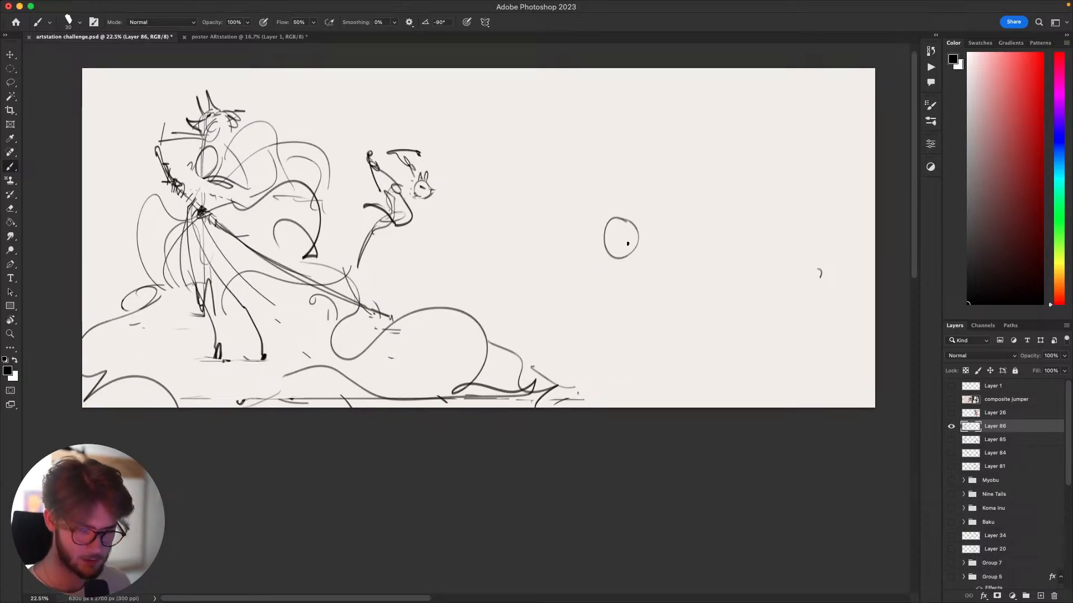
{"action": "mouse_move", "coordinate": [614, 245]}
{"action": "left_mouse_down"}
{"action": "mouse_move", "coordinate": [595, 271]}
{"action": "mouse_move", "coordinate": [617, 255]}
{"action": "mouse_move", "coordinate": [607, 250]}
{"action": "mouse_move", "coordinate": [635, 243]}
{"action": "left_mouse_up"}
{"action": "key", "text": "ctrl+z"}
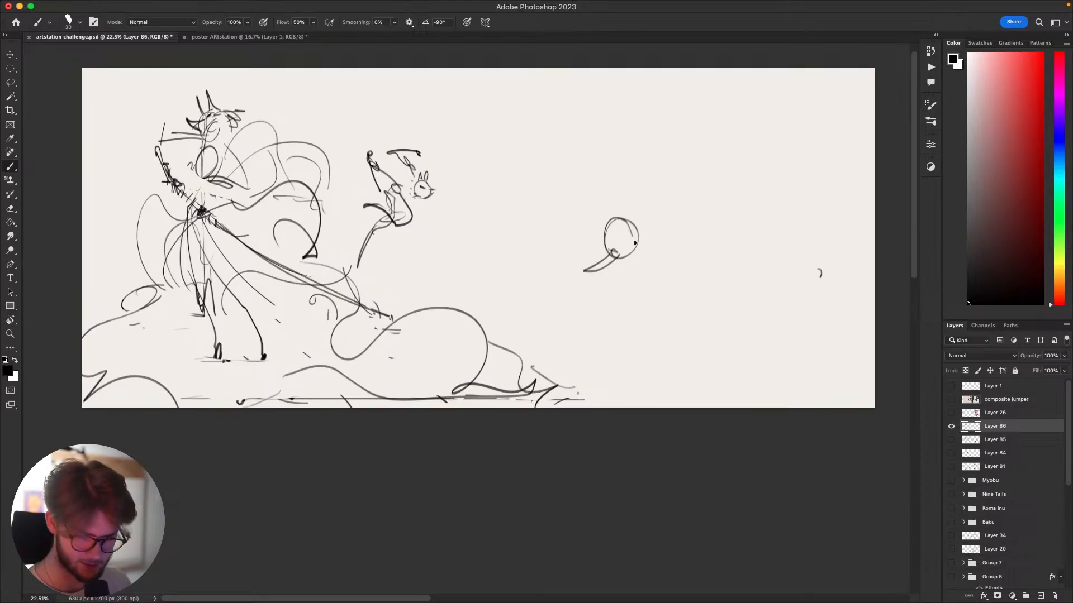
Sketch a long diagonal curve from a small circle down to the ground, with small jagged and looped shapes near its lower end.
{"action": "mouse_move", "coordinate": [707, 181]}
{"action": "left_mouse_down"}
{"action": "mouse_move", "coordinate": [721, 198]}
{"action": "mouse_move", "coordinate": [582, 359]}
{"action": "mouse_move", "coordinate": [536, 378]}
{"action": "left_mouse_up"}
{"action": "key", "text": "ctrl+z"}
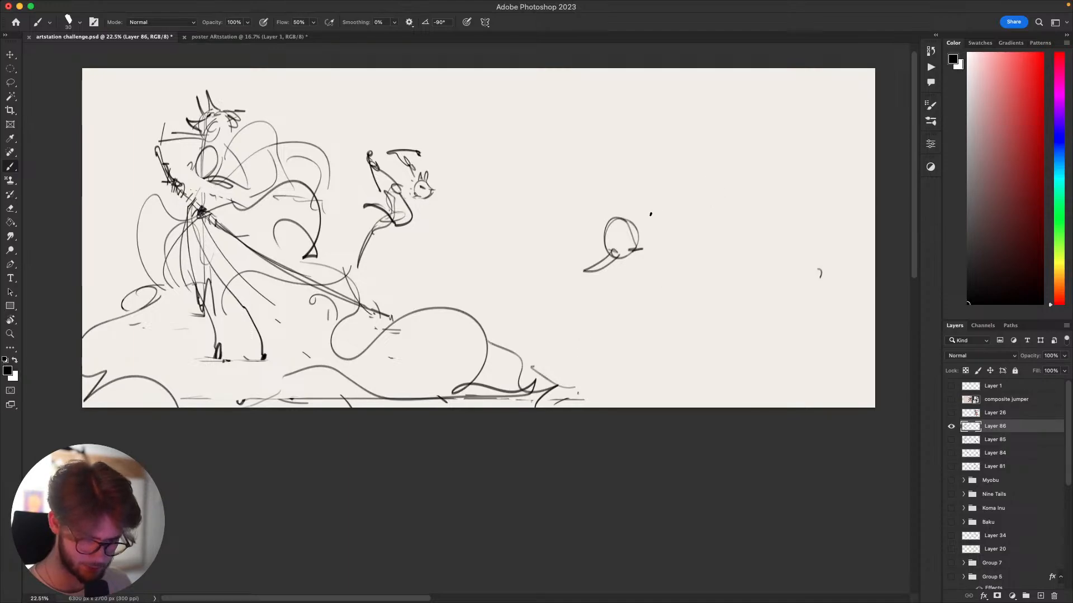
{"action": "mouse_move", "coordinate": [654, 210]}
{"action": "left_mouse_down"}
{"action": "mouse_move", "coordinate": [695, 164]}
{"action": "mouse_move", "coordinate": [770, 198]}
{"action": "mouse_move", "coordinate": [760, 196]}
{"action": "mouse_move", "coordinate": [769, 198]}
{"action": "mouse_move", "coordinate": [734, 232]}
{"action": "mouse_move", "coordinate": [513, 366]}
{"action": "left_mouse_up"}
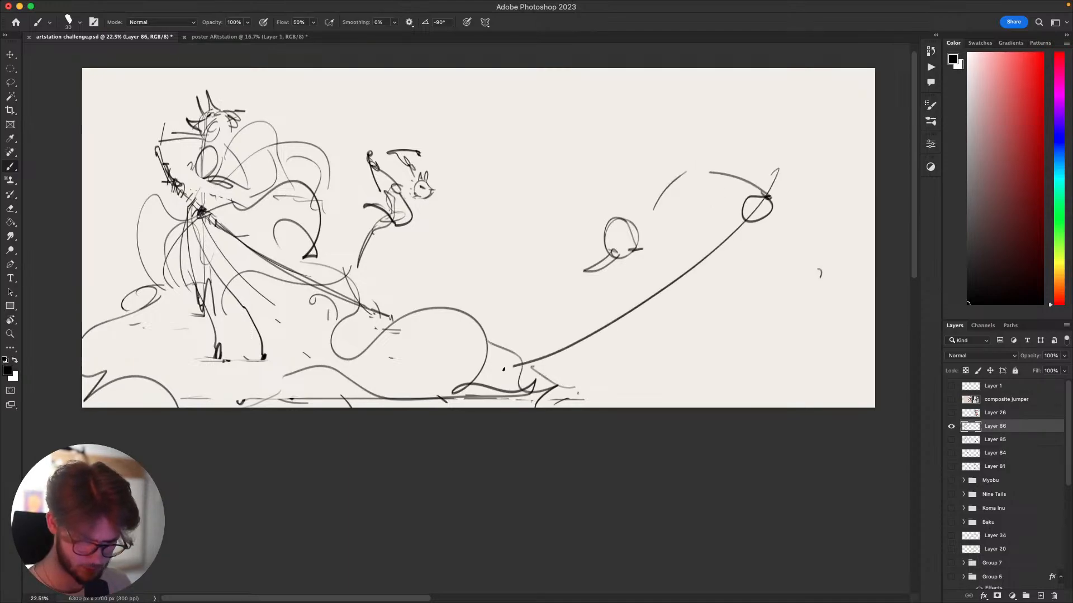
{"action": "left_click_drag", "start_coordinate": [582, 293], "coordinate": [553, 339]}
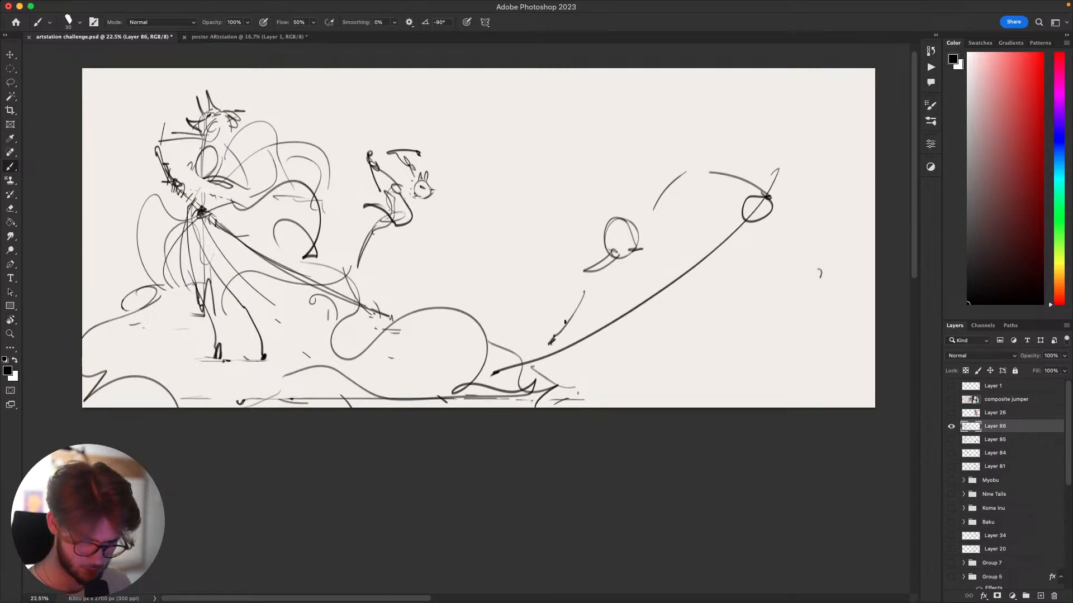
{"action": "key", "text": "super+z"}
{"action": "mouse_move", "coordinate": [593, 287]}
{"action": "left_mouse_down"}
{"action": "mouse_move", "coordinate": [567, 325]}
{"action": "mouse_move", "coordinate": [571, 342]}
{"action": "left_mouse_up"}
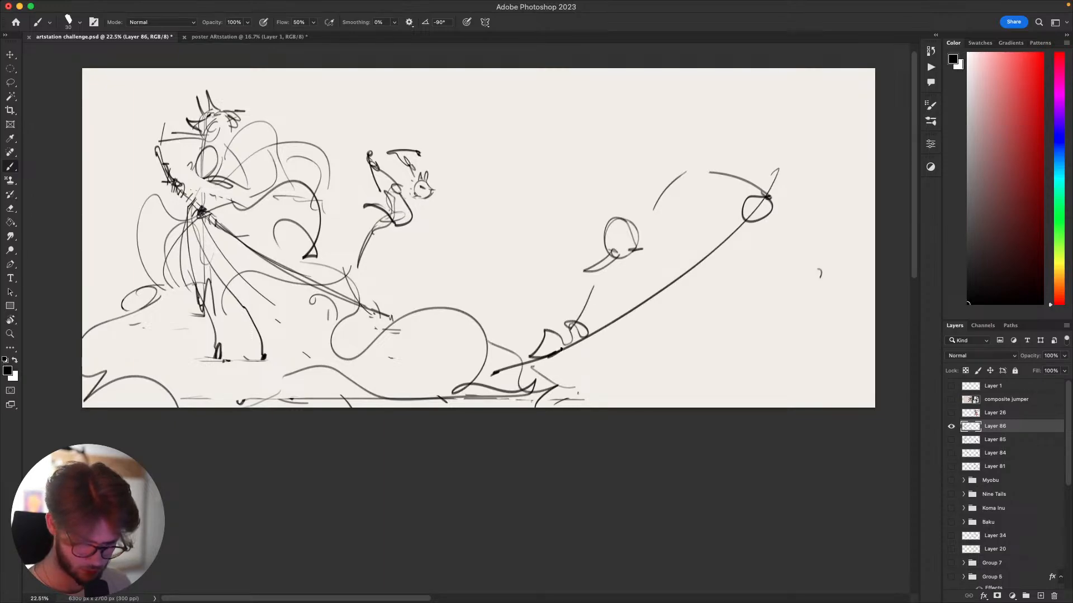
Add an overlapping oval at the diagonal's upper end and a second curved line running below it to the ground.
{"action": "left_click_drag", "start_coordinate": [735, 203], "coordinate": [750, 246]}
{"action": "mouse_move", "coordinate": [499, 368]}
{"action": "left_mouse_down"}
{"action": "mouse_move", "coordinate": [531, 390]}
{"action": "mouse_move", "coordinate": [719, 300]}
{"action": "mouse_move", "coordinate": [749, 258]}
{"action": "left_mouse_up"}
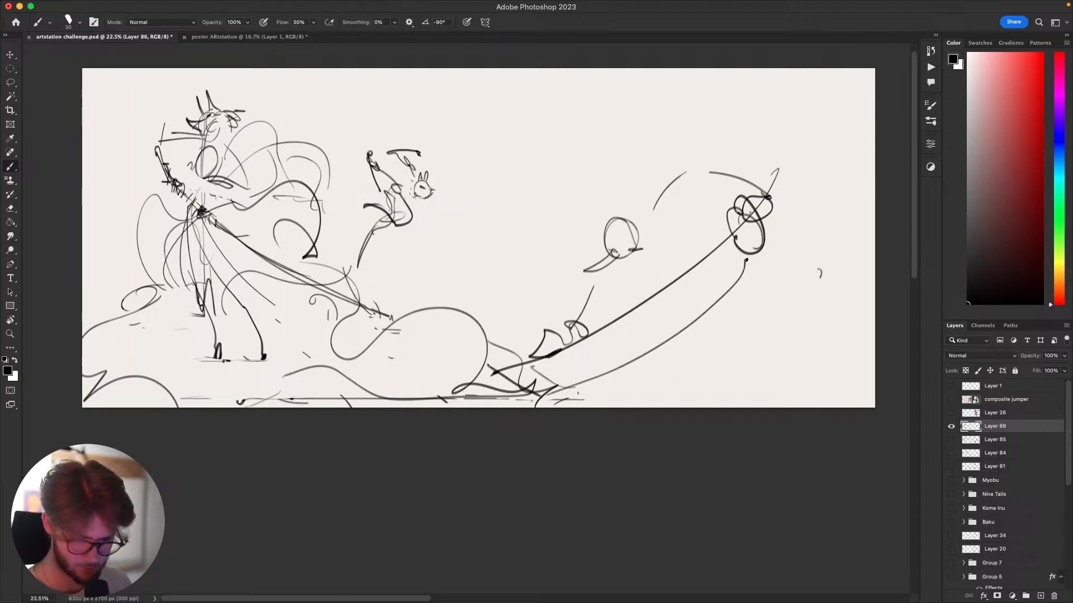
{"action": "key", "text": "super+z"}
{"action": "mouse_move", "coordinate": [537, 403]}
{"action": "left_mouse_down"}
{"action": "mouse_move", "coordinate": [601, 364]}
{"action": "mouse_move", "coordinate": [735, 240]}
{"action": "mouse_move", "coordinate": [705, 299]}
{"action": "mouse_move", "coordinate": [740, 250]}
{"action": "left_mouse_up"}
{"action": "key", "text": "super+z"}
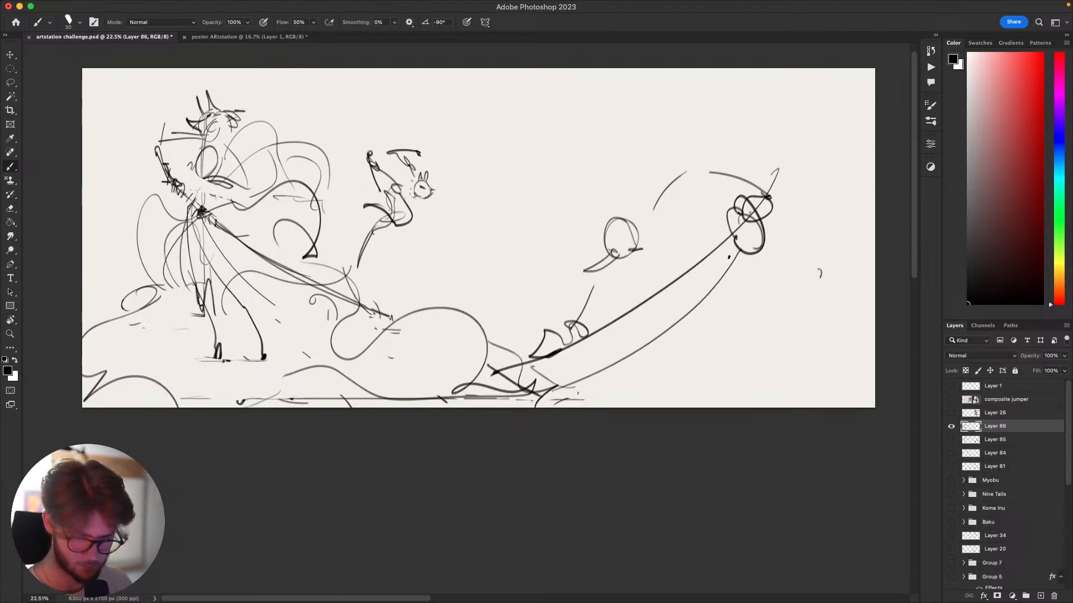
{"action": "left_click_drag", "start_coordinate": [683, 330], "coordinate": [646, 329]}
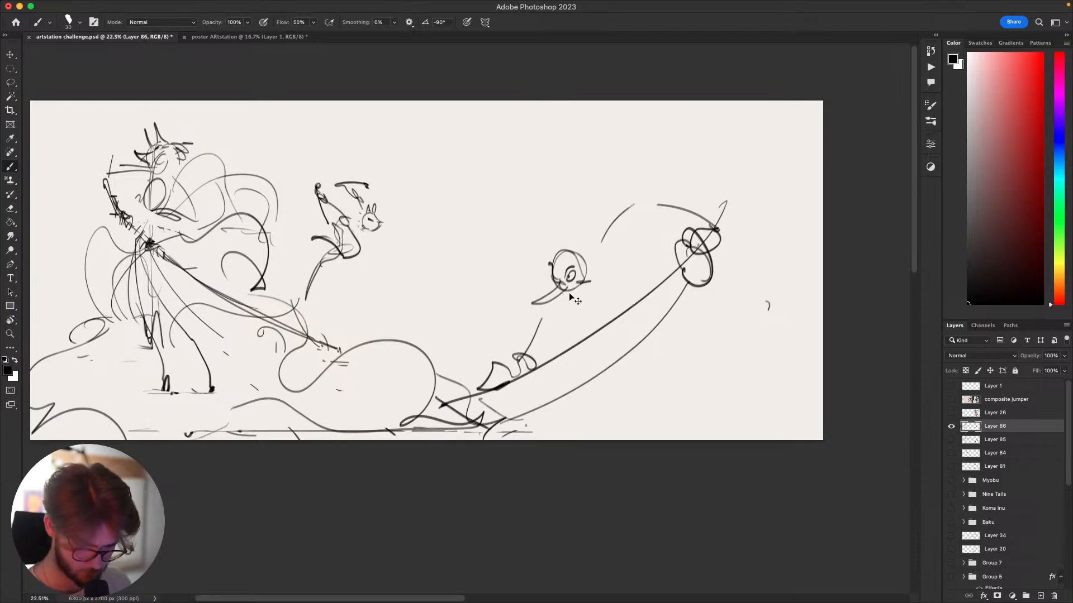
Rotate the long-nosed head clockwise about 33° and set it above the diagonal.
{"action": "left_click_drag", "start_coordinate": [564, 334], "coordinate": [587, 307]}
{"action": "key", "text": "l"}
{"action": "mouse_move", "coordinate": [558, 257]}
{"action": "left_mouse_down"}
{"action": "mouse_move", "coordinate": [600, 210]}
{"action": "mouse_move", "coordinate": [630, 263]}
{"action": "mouse_move", "coordinate": [621, 275]}
{"action": "left_mouse_up"}
{"action": "key", "text": "super+d"}
{"action": "key", "text": "super+t"}
{"action": "left_click_drag", "start_coordinate": [592, 247], "coordinate": [593, 263]}
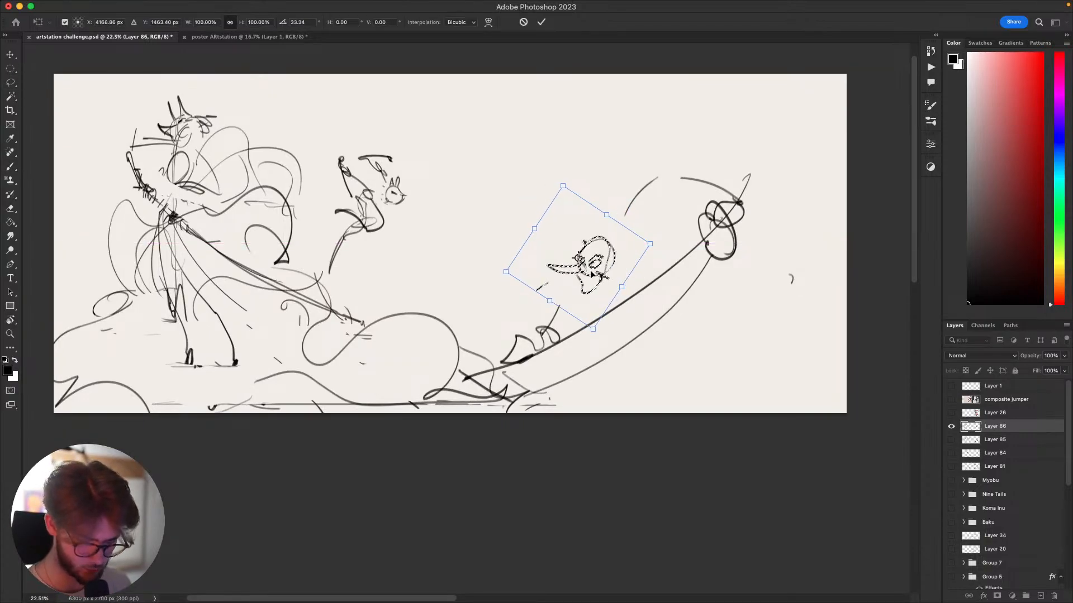
{"action": "key", "text": "Return"}
Try enlarging the large standing figure's horned head to about 117%.
{"action": "key", "text": "b"}
{"action": "mouse_move", "coordinate": [376, 280]}
{"action": "left_mouse_down"}
{"action": "mouse_move", "coordinate": [471, 255]}
{"action": "mouse_move", "coordinate": [484, 321]}
{"action": "left_mouse_up"}
{"action": "key", "text": "l"}
{"action": "mouse_move", "coordinate": [331, 138]}
{"action": "left_mouse_down"}
{"action": "mouse_move", "coordinate": [255, 146]}
{"action": "mouse_move", "coordinate": [326, 127]}
{"action": "mouse_move", "coordinate": [294, 103]}
{"action": "left_mouse_up"}
{"action": "key", "text": "super+t"}
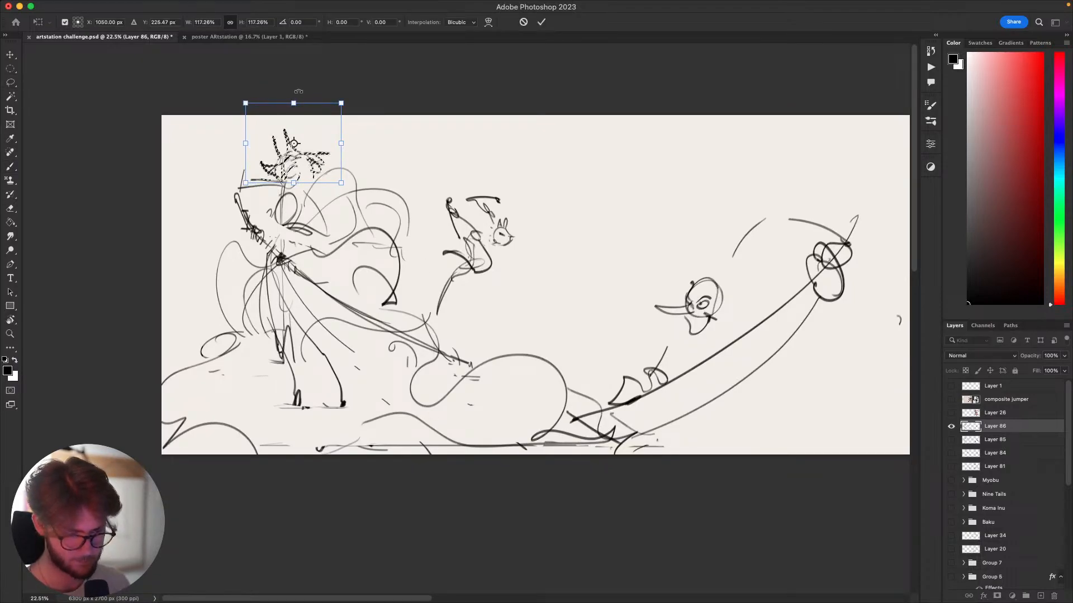
{"action": "key", "text": "Return"}
{"action": "key", "text": "super+d"}
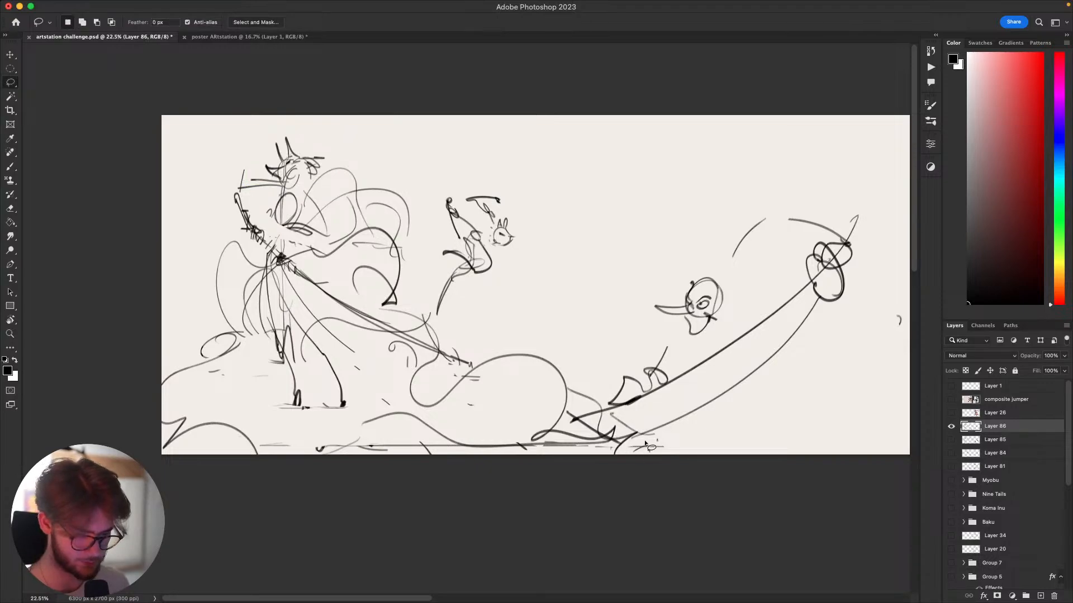
Delete the large rounded mound between the standing figure's sword tip and the base of the diagonal.
{"action": "mouse_move", "coordinate": [655, 444]}
{"action": "left_mouse_down"}
{"action": "mouse_move", "coordinate": [594, 430]}
{"action": "mouse_move", "coordinate": [605, 432]}
{"action": "left_mouse_up"}
{"action": "mouse_move", "coordinate": [550, 329]}
{"action": "left_mouse_down"}
{"action": "mouse_move", "coordinate": [553, 392]}
{"action": "mouse_move", "coordinate": [491, 328]}
{"action": "left_mouse_up"}
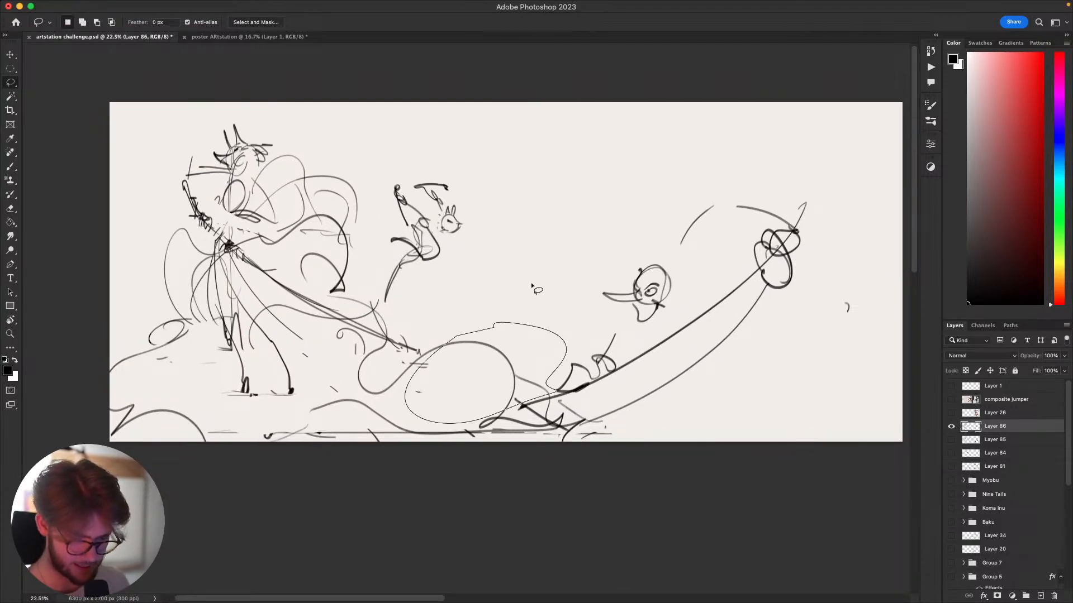
{"action": "key", "text": "BackSpace"}
{"action": "key", "text": "super+d"}
Try ground strokes leading into the base of the long diagonal.
{"action": "key", "text": "b"}
{"action": "left_click_drag", "start_coordinate": [671, 356], "coordinate": [671, 357]}
{"action": "left_click_drag", "start_coordinate": [435, 423], "coordinate": [584, 388]}
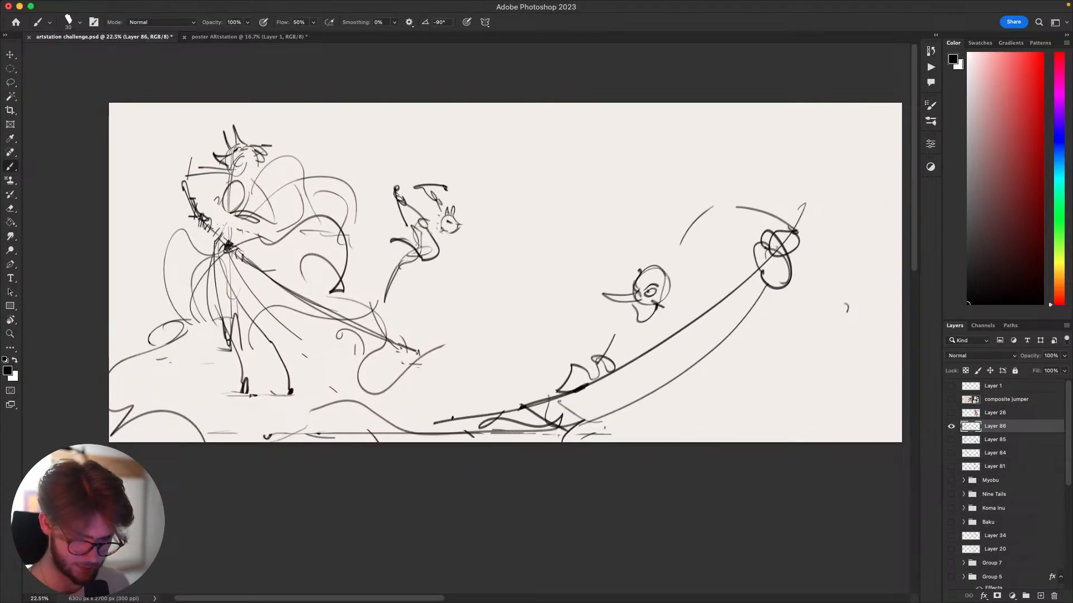
{"action": "key", "text": "super+z"}
{"action": "left_click_drag", "start_coordinate": [473, 425], "coordinate": [565, 410]}
{"action": "key", "text": "super+z"}
Delete the small stray mark beside the far-right end of the diagonal.
{"action": "left_click_drag", "start_coordinate": [662, 428], "coordinate": [606, 422]}
{"action": "key", "text": "l"}
{"action": "left_click_drag", "start_coordinate": [782, 289], "coordinate": [809, 295]}
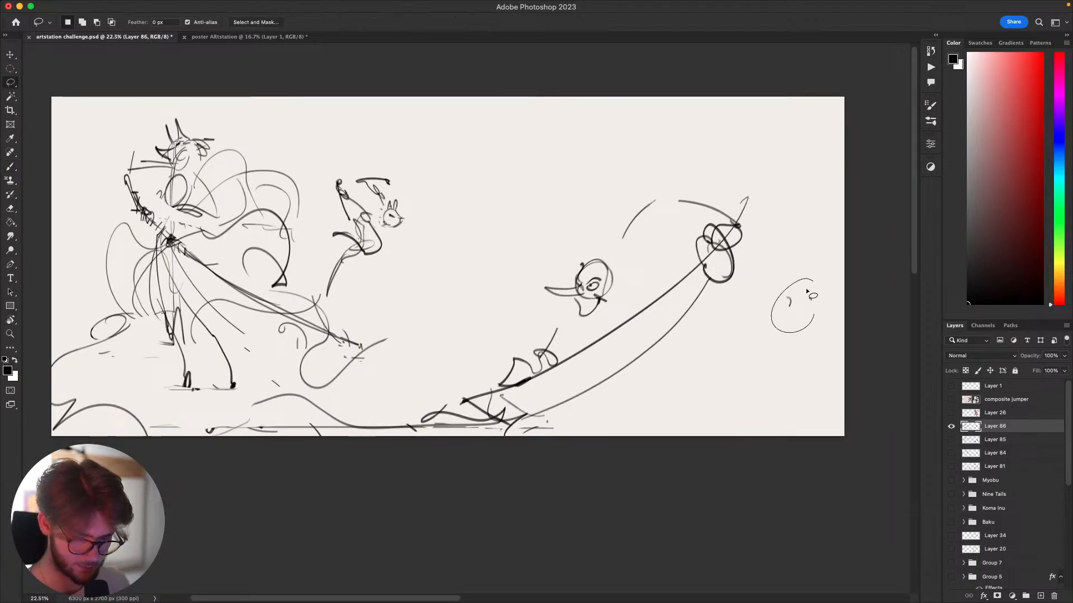
{"action": "key", "text": "BackSpace"}
{"action": "key", "text": "super+d"}
Sketch a floating figure with curled hair, a round face, a crescent body and a small fist between the leaping figure and the long-nosed head.
{"action": "key", "text": "b"}
{"action": "left_click_drag", "start_coordinate": [714, 330], "coordinate": [750, 303]}
{"action": "left_click_drag", "start_coordinate": [737, 385], "coordinate": [749, 417]}
{"action": "left_click_drag", "start_coordinate": [654, 312], "coordinate": [690, 283]}
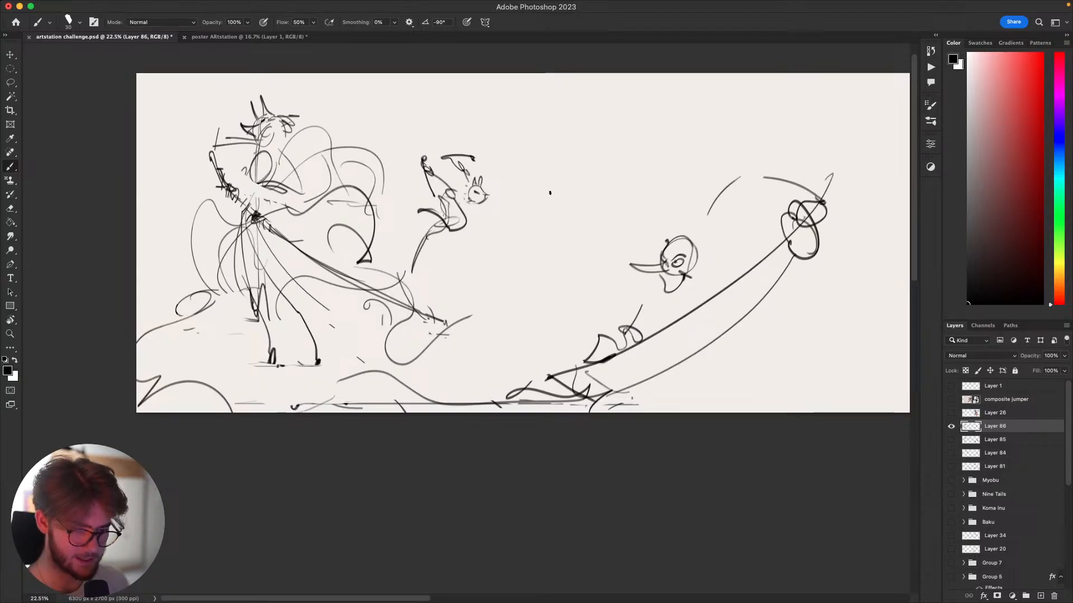
{"action": "key", "text": "super+z"}
{"action": "mouse_move", "coordinate": [551, 192]}
{"action": "left_mouse_down"}
{"action": "mouse_move", "coordinate": [543, 225]}
{"action": "mouse_move", "coordinate": [535, 197]}
{"action": "mouse_move", "coordinate": [540, 216]}
{"action": "mouse_move", "coordinate": [569, 197]}
{"action": "mouse_move", "coordinate": [613, 211]}
{"action": "mouse_move", "coordinate": [539, 238]}
{"action": "mouse_move", "coordinate": [618, 212]}
{"action": "mouse_move", "coordinate": [638, 227]}
{"action": "left_mouse_up"}
{"action": "key", "text": "super+z"}
{"action": "key", "text": "super+z"}
{"action": "key", "text": "super+z"}
{"action": "mouse_move", "coordinate": [573, 178]}
{"action": "left_mouse_down"}
{"action": "mouse_move", "coordinate": [585, 184]}
{"action": "mouse_move", "coordinate": [548, 172]}
{"action": "left_mouse_up"}
{"action": "mouse_move", "coordinate": [548, 171]}
{"action": "left_mouse_down"}
{"action": "mouse_move", "coordinate": [601, 176]}
{"action": "mouse_move", "coordinate": [609, 163]}
{"action": "mouse_move", "coordinate": [653, 157]}
{"action": "mouse_move", "coordinate": [620, 150]}
{"action": "left_mouse_up"}
{"action": "key", "text": "super+z"}
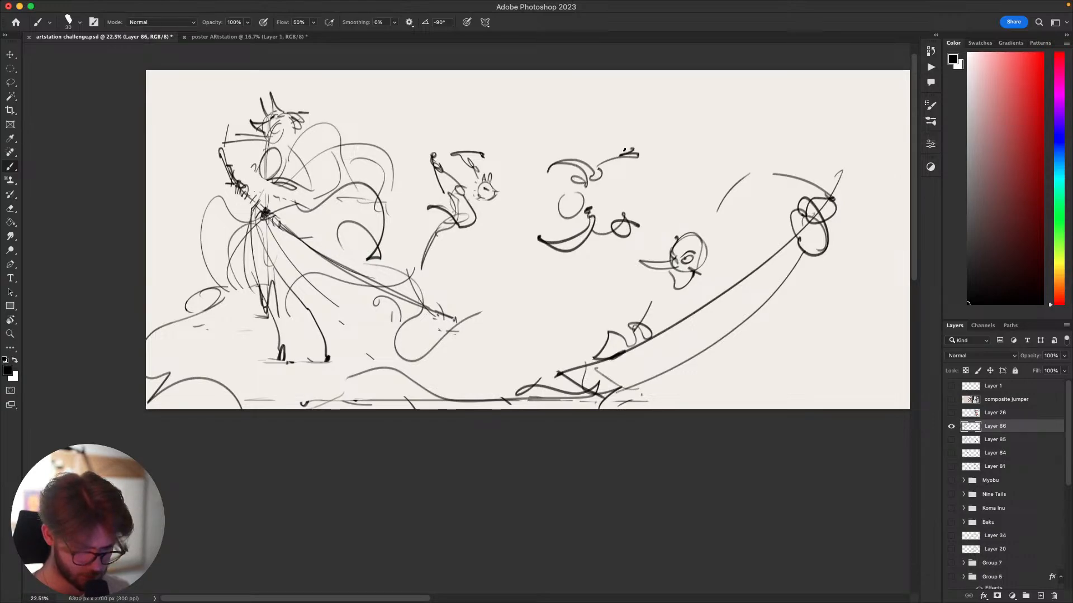
Undo the floating figure's upper reaching stroke and refine its face and hand with short strokes.
{"action": "key", "text": "super+z"}
{"action": "left_click_drag", "start_coordinate": [560, 215], "coordinate": [567, 195]}
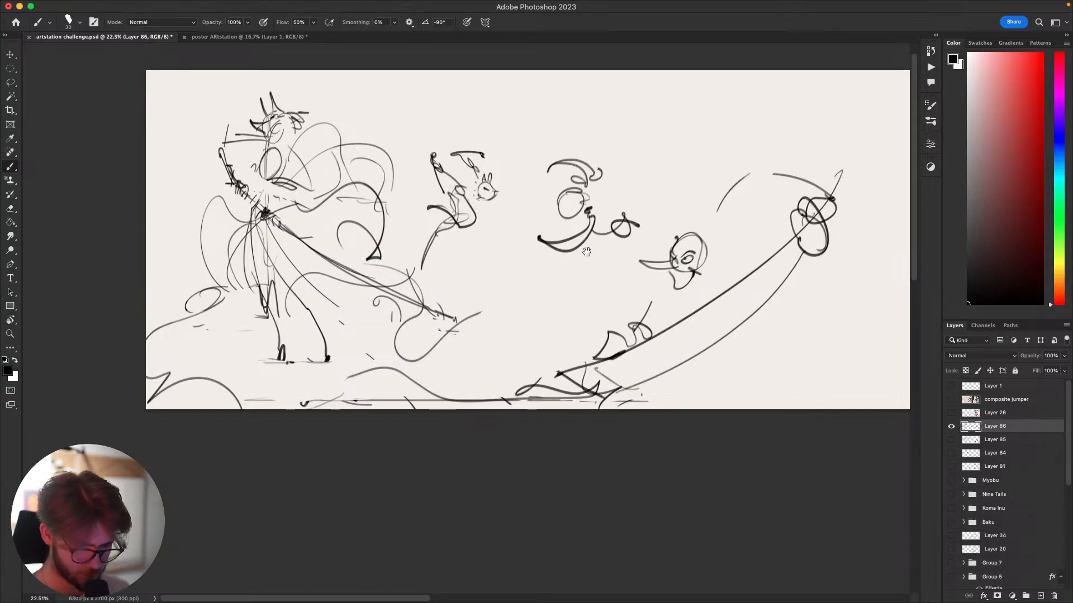
{"action": "left_click_drag", "start_coordinate": [586, 251], "coordinate": [557, 269]}
{"action": "left_click_drag", "start_coordinate": [575, 238], "coordinate": [599, 208]}
{"action": "key", "text": "super+z"}
{"action": "left_click_drag", "start_coordinate": [591, 257], "coordinate": [566, 265]}
{"action": "left_click_drag", "start_coordinate": [584, 259], "coordinate": [569, 269]}
{"action": "left_click_drag", "start_coordinate": [529, 241], "coordinate": [525, 275]}
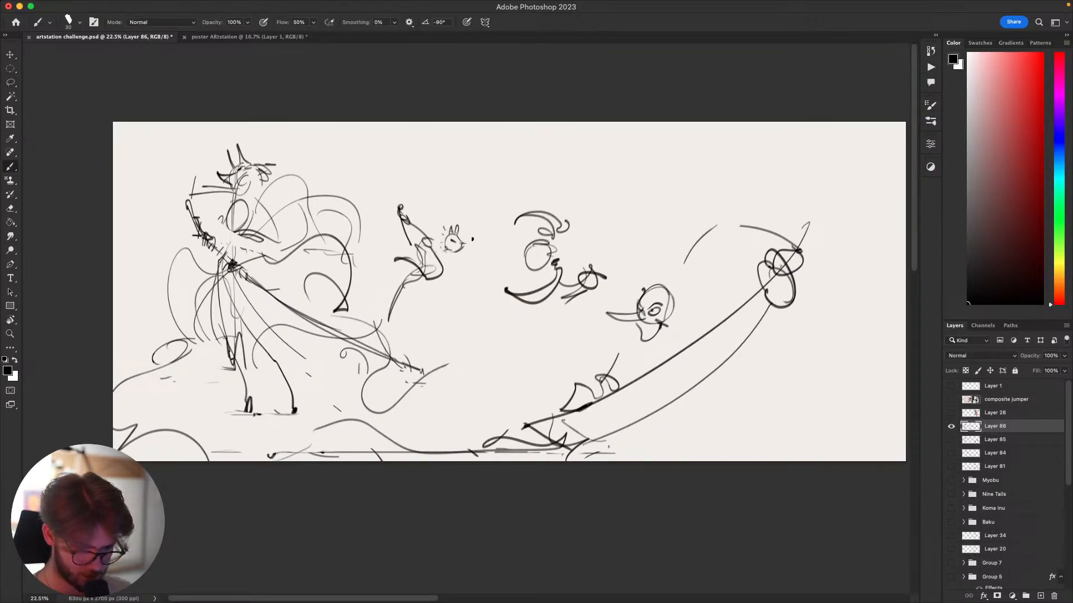
Rotate the leaping figure's rabbit-eared head about 18° and move the whole figure upward.
{"action": "key", "text": "super+t"}
{"action": "left_click_drag", "start_coordinate": [487, 220], "coordinate": [480, 222]}
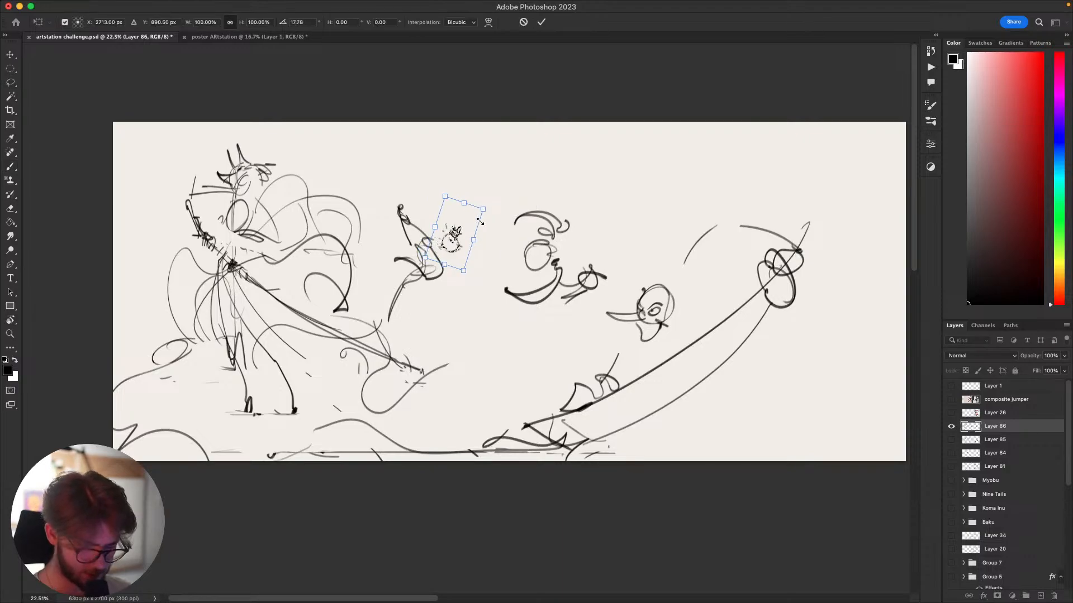
{"action": "key", "text": "Return"}
{"action": "key", "text": "l"}
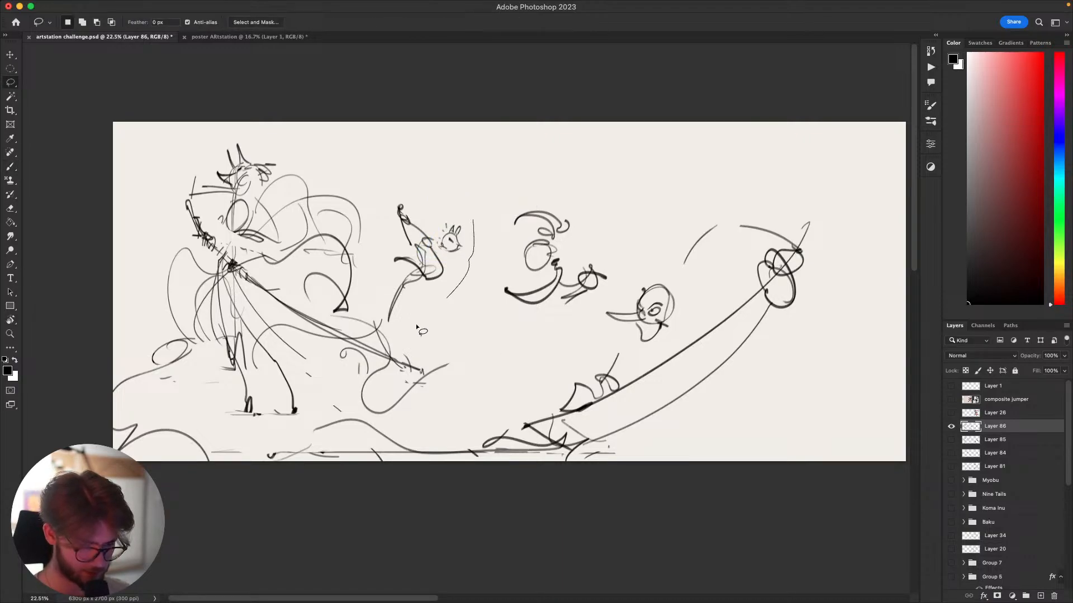
{"action": "mouse_move", "coordinate": [416, 325]}
{"action": "left_mouse_down"}
{"action": "mouse_move", "coordinate": [440, 170]}
{"action": "mouse_move", "coordinate": [464, 201]}
{"action": "left_mouse_up"}
{"action": "left_click_drag", "start_coordinate": [440, 253], "coordinate": [446, 213]}
{"action": "key", "text": "super+d"}
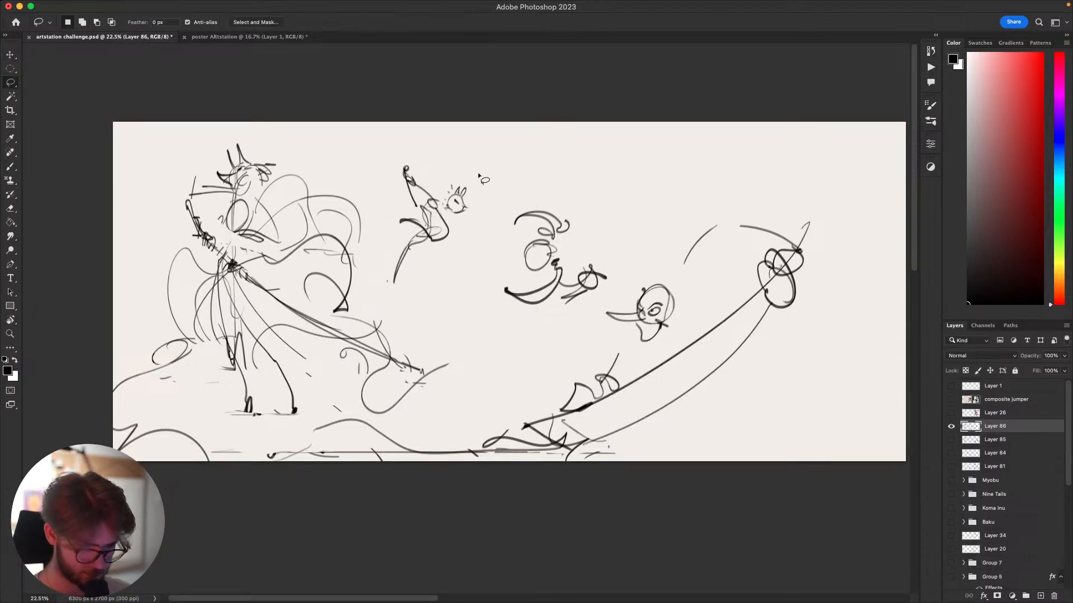
Enlarge the leaping rabbit-eared figure to about 130% in place.
{"action": "mouse_move", "coordinate": [478, 175]}
{"action": "left_mouse_down"}
{"action": "mouse_move", "coordinate": [432, 123]}
{"action": "mouse_move", "coordinate": [479, 175]}
{"action": "left_mouse_up"}
{"action": "key", "text": "super+t"}
{"action": "left_click_drag", "start_coordinate": [416, 306], "coordinate": [417, 358]}
{"action": "left_click_drag", "start_coordinate": [452, 287], "coordinate": [450, 267]}
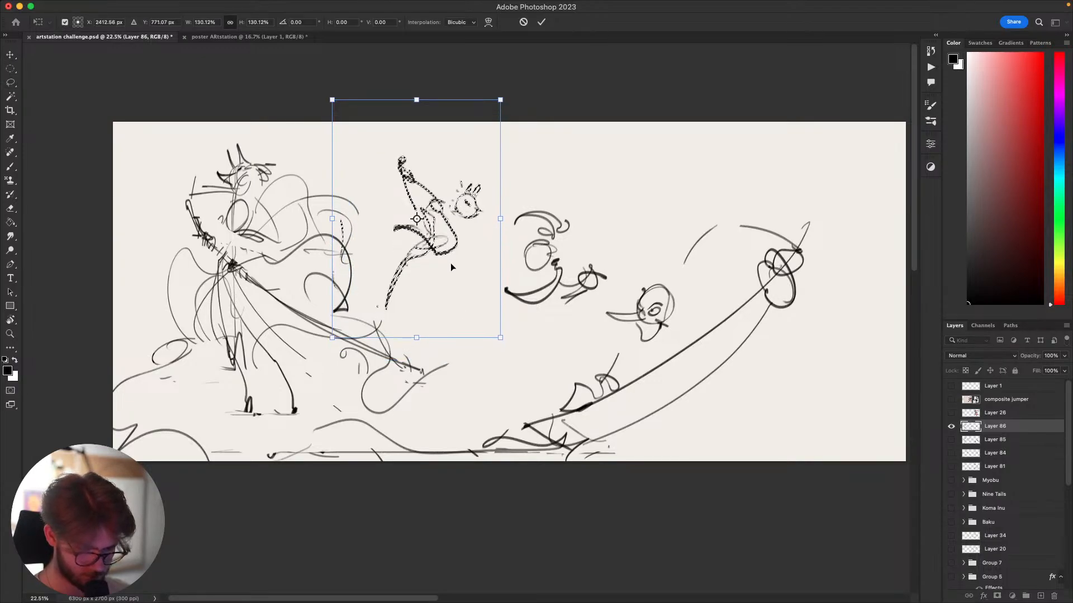
{"action": "key", "text": "Return"}
{"action": "key", "text": "super+d"}
Delete the leaping figure's raised arm.
{"action": "key", "text": "b"}
{"action": "left_click_drag", "start_coordinate": [577, 282], "coordinate": [552, 300]}
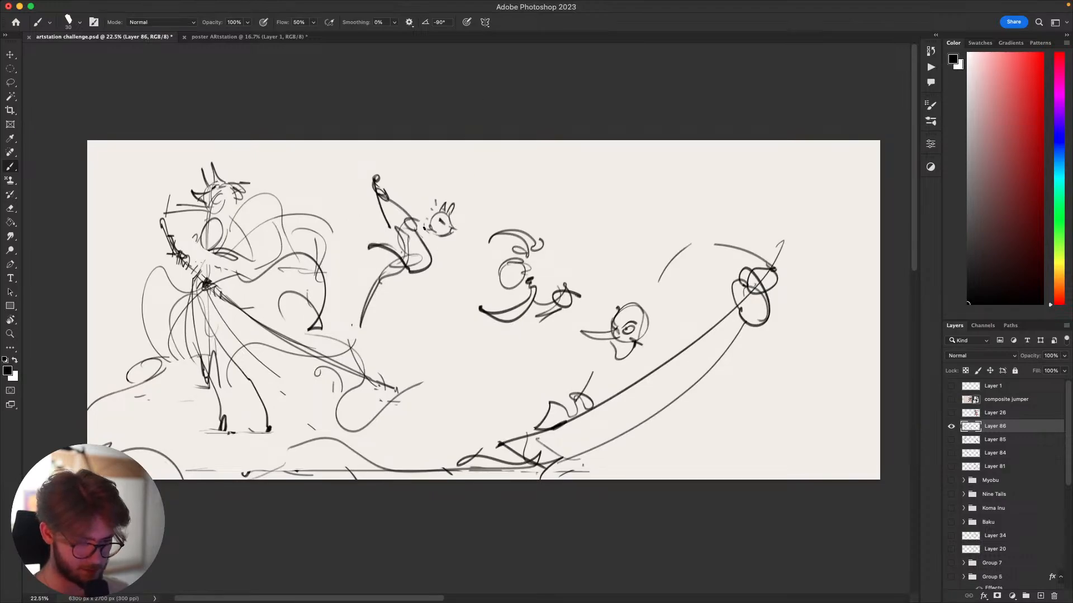
{"action": "key", "text": "l"}
{"action": "mouse_move", "coordinate": [409, 196]}
{"action": "left_mouse_down"}
{"action": "mouse_move", "coordinate": [354, 155]}
{"action": "mouse_move", "coordinate": [409, 196]}
{"action": "mouse_move", "coordinate": [409, 217]}
{"action": "left_mouse_up"}
{"action": "key", "text": "BackSpace"}
{"action": "key", "text": "super+d"}
Try a long sweeping stroke across the upper part of the canvas.
{"action": "key", "text": "b"}
{"action": "key", "text": "super+z"}
{"action": "left_click_drag", "start_coordinate": [758, 394], "coordinate": [765, 370]}
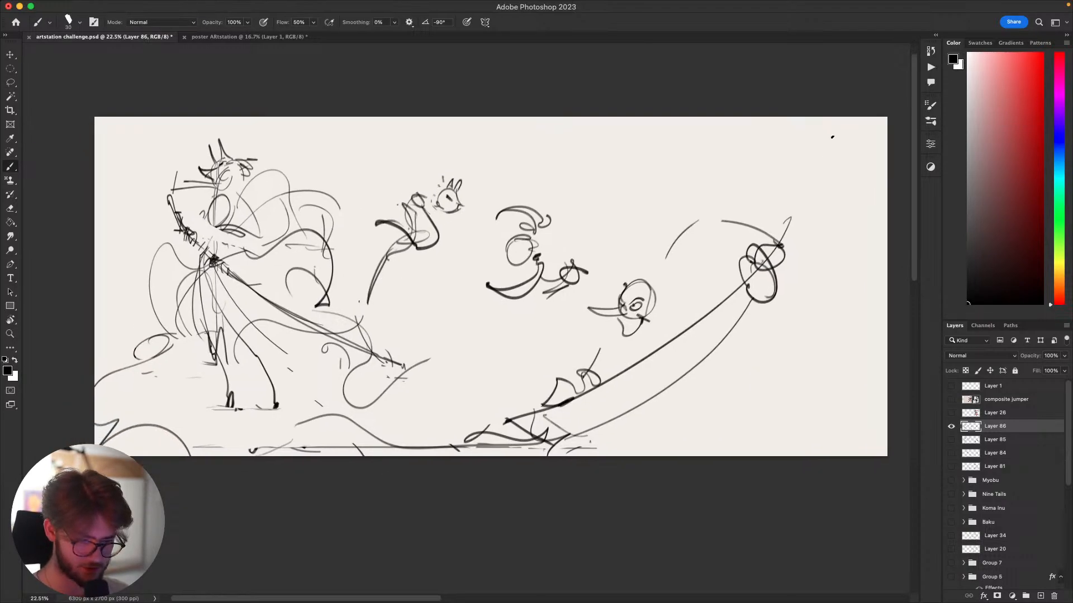
{"action": "mouse_move", "coordinate": [839, 128]}
{"action": "left_mouse_down"}
{"action": "mouse_move", "coordinate": [254, 329]}
{"action": "mouse_move", "coordinate": [163, 117]}
{"action": "left_mouse_up"}
{"action": "key", "text": "super+z"}
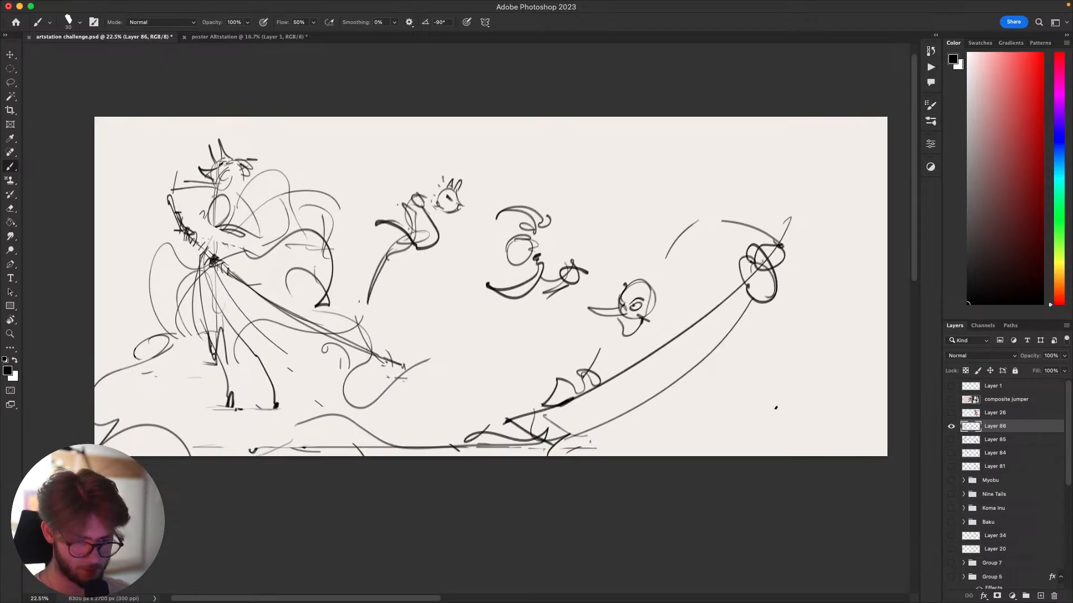
Enlarge the long diagonal form together with the long-nosed head to about 115%, extending toward the canvas's right edge.
{"action": "left_click_drag", "start_coordinate": [705, 439], "coordinate": [639, 480]}
{"action": "key", "text": "l"}
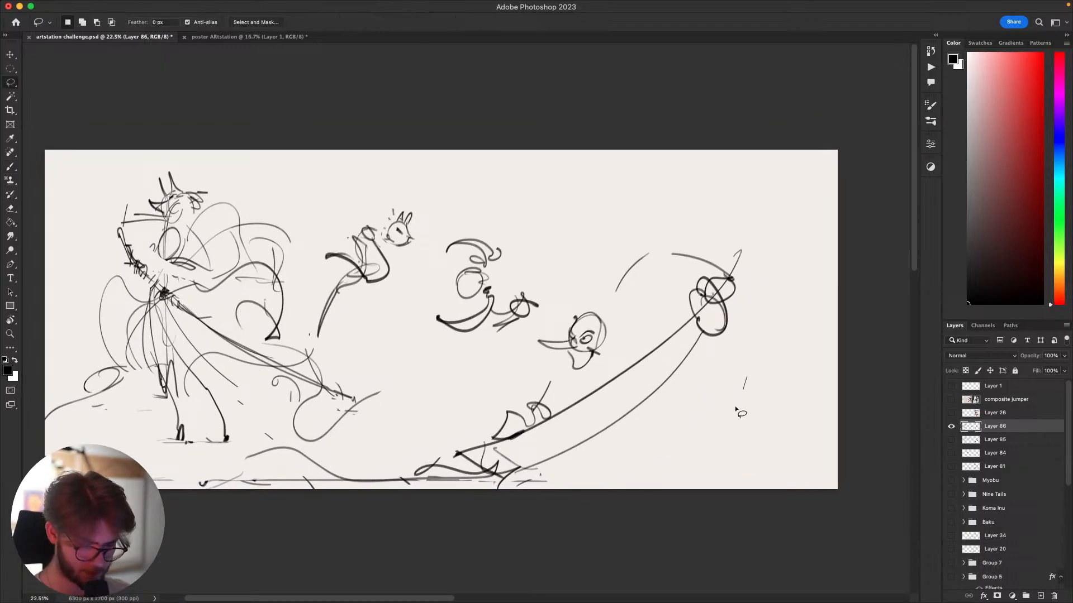
{"action": "mouse_move", "coordinate": [736, 406]}
{"action": "left_mouse_down"}
{"action": "mouse_move", "coordinate": [464, 391]}
{"action": "mouse_move", "coordinate": [792, 239]}
{"action": "mouse_move", "coordinate": [790, 300]}
{"action": "left_mouse_up"}
{"action": "key", "text": "super+t"}
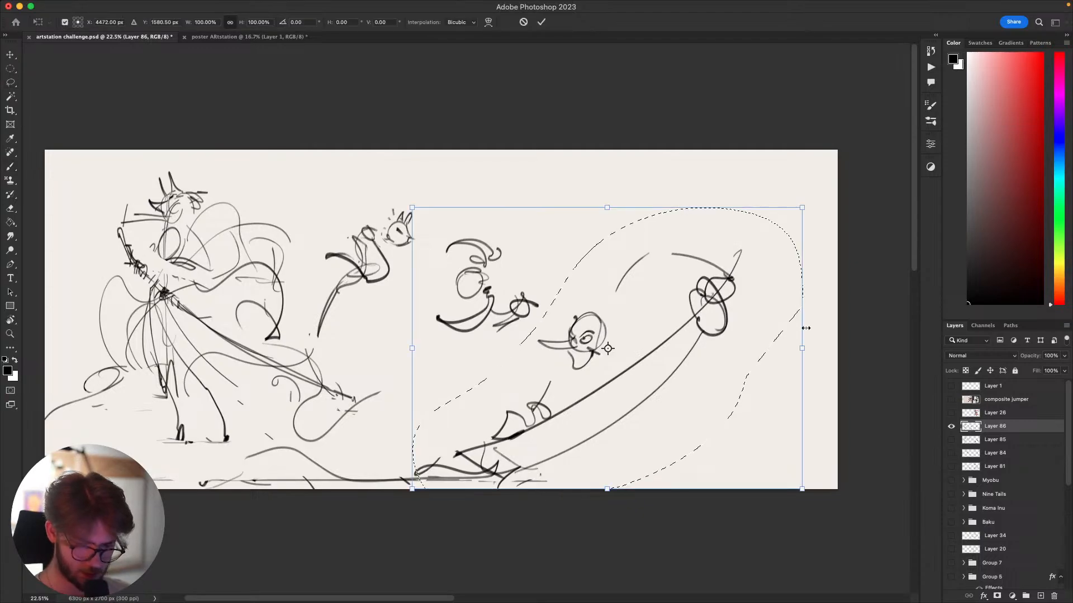
{"action": "left_click_drag", "start_coordinate": [813, 351], "coordinate": [859, 343]}
{"action": "mouse_move", "coordinate": [654, 202]}
{"action": "left_mouse_down"}
{"action": "mouse_move", "coordinate": [662, 155]}
{"action": "mouse_move", "coordinate": [648, 216]}
{"action": "left_mouse_up"}
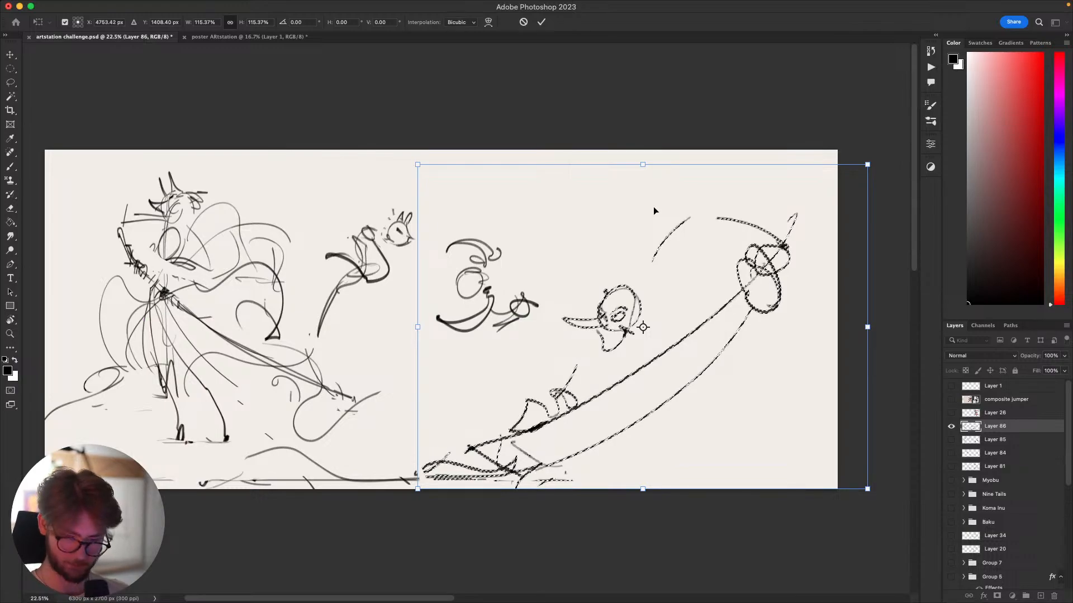
{"action": "key", "text": "Return"}
{"action": "key", "text": "super+d"}
Draw a pair of short pointed ears above the circles at the diagonal's upper end.
{"action": "scroll", "coordinate": [767, 295], "scroll_direction": "up", "scroll_amount": 1}
{"action": "scroll", "coordinate": [767, 294], "scroll_direction": "left", "scroll_amount": 1}
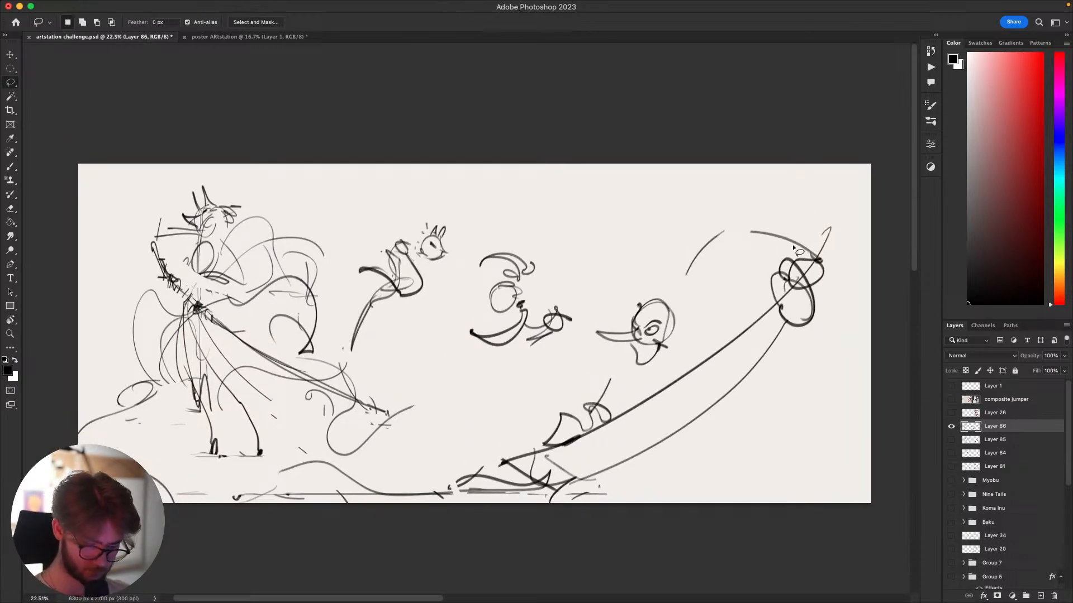
{"action": "key", "text": "b"}
{"action": "left_click_drag", "start_coordinate": [785, 226], "coordinate": [790, 241]}
Sketch a tiny oval head with a spiky tuft above the ground near the diagonal's base, undoing the extra strokes.
{"action": "scroll", "coordinate": [717, 266], "scroll_direction": "down", "scroll_amount": 1}
{"action": "scroll", "coordinate": [717, 266], "scroll_direction": "left", "scroll_amount": 1}
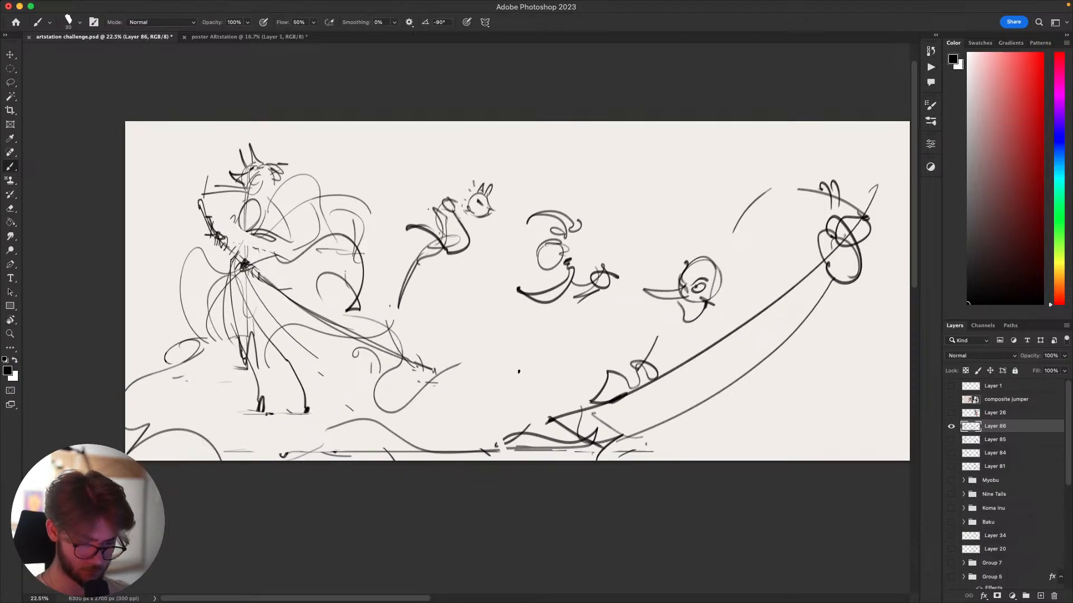
{"action": "mouse_move", "coordinate": [519, 372]}
{"action": "left_mouse_down"}
{"action": "mouse_move", "coordinate": [453, 398]}
{"action": "mouse_move", "coordinate": [456, 408]}
{"action": "mouse_move", "coordinate": [460, 398]}
{"action": "left_mouse_up"}
{"action": "key", "text": "ctrl+z"}
{"action": "key", "text": "ctrl+z"}
{"action": "key", "text": "super+z"}
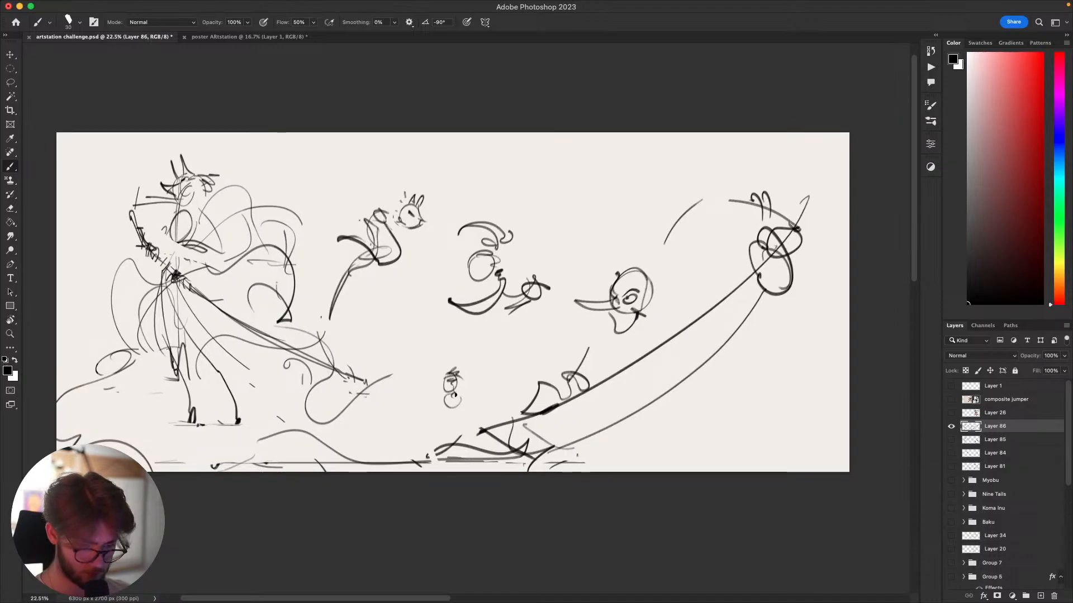
{"action": "key", "text": "super+z"}
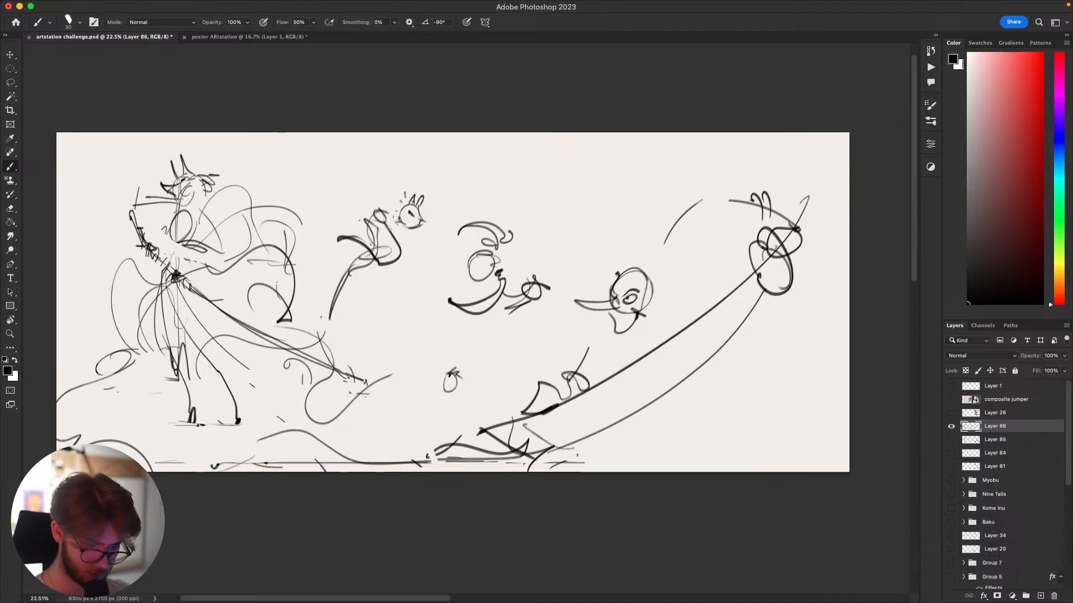
{"action": "left_click_drag", "start_coordinate": [450, 347], "coordinate": [458, 352]}
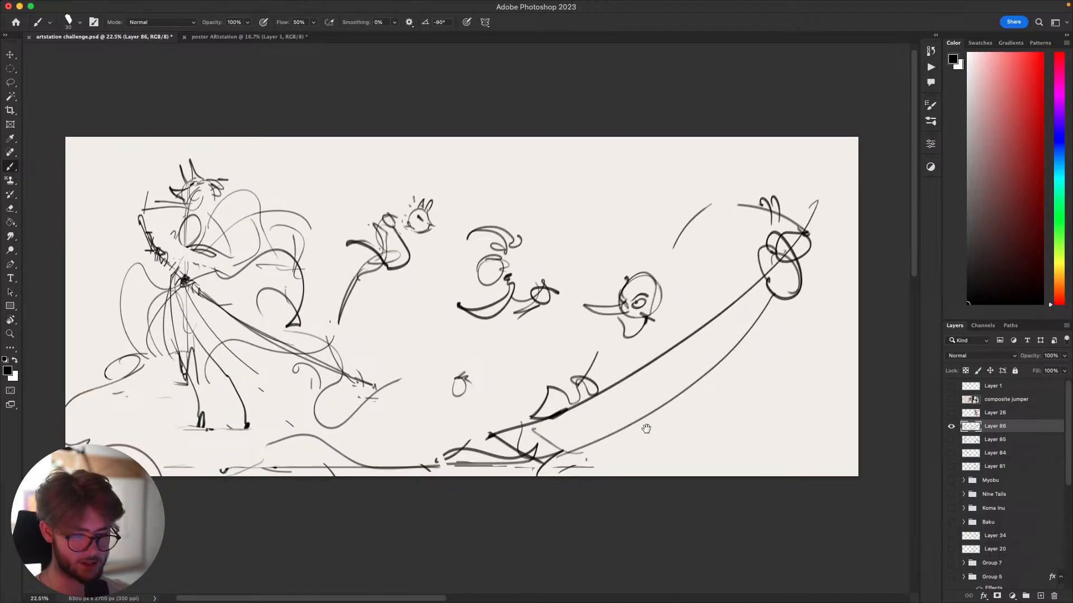
Scale the diagonal form together with the long-nosed head down to about 75%.
{"action": "left_click_drag", "start_coordinate": [646, 428], "coordinate": [608, 435]}
{"action": "key", "text": "l"}
{"action": "mouse_move", "coordinate": [689, 404]}
{"action": "left_mouse_down"}
{"action": "mouse_move", "coordinate": [415, 452]}
{"action": "mouse_move", "coordinate": [625, 177]}
{"action": "mouse_move", "coordinate": [788, 386]}
{"action": "left_mouse_up"}
{"action": "key", "text": "super+t"}
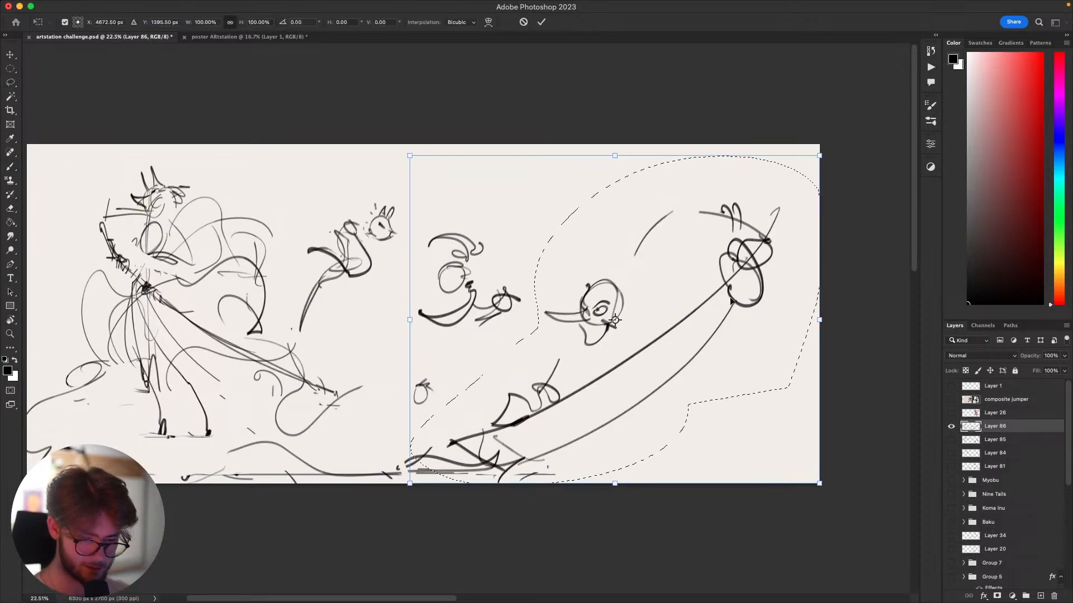
{"action": "mouse_move", "coordinate": [615, 152]}
{"action": "left_mouse_down"}
{"action": "mouse_move", "coordinate": [615, 234]}
{"action": "mouse_move", "coordinate": [635, 253]}
{"action": "left_mouse_up"}
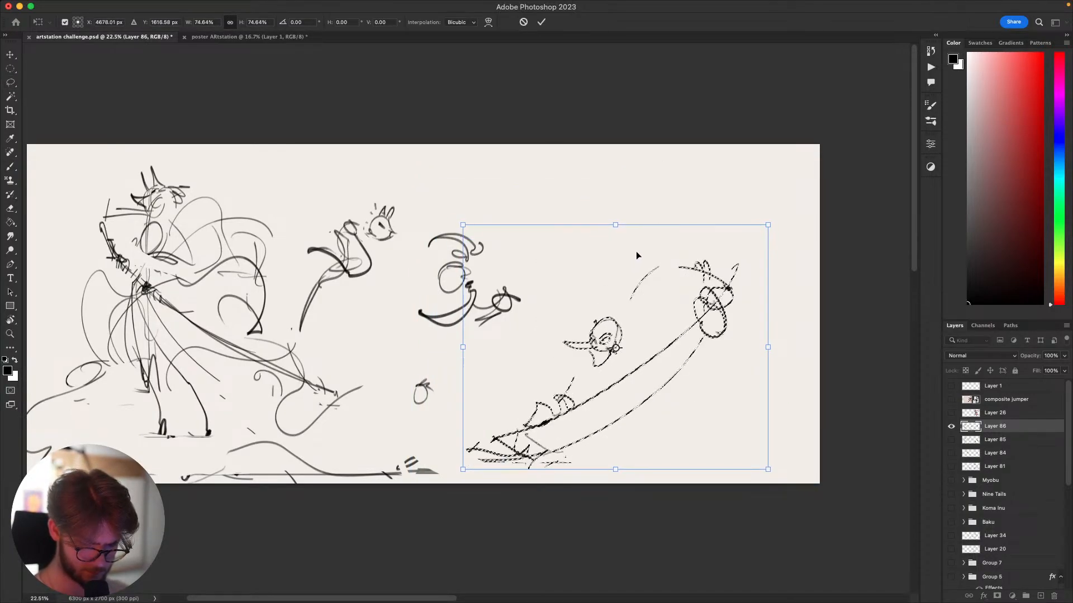
{"action": "key", "text": "Return"}
{"action": "key", "text": "super+d"}
{"action": "key", "text": "b"}
Scale the entire character sketch layer down to about 95%, keeping it resting on the canvas's lower edge.
{"action": "mouse_move", "coordinate": [646, 395]}
{"action": "left_mouse_down"}
{"action": "mouse_move", "coordinate": [658, 400]}
{"action": "mouse_move", "coordinate": [637, 368]}
{"action": "left_mouse_up"}
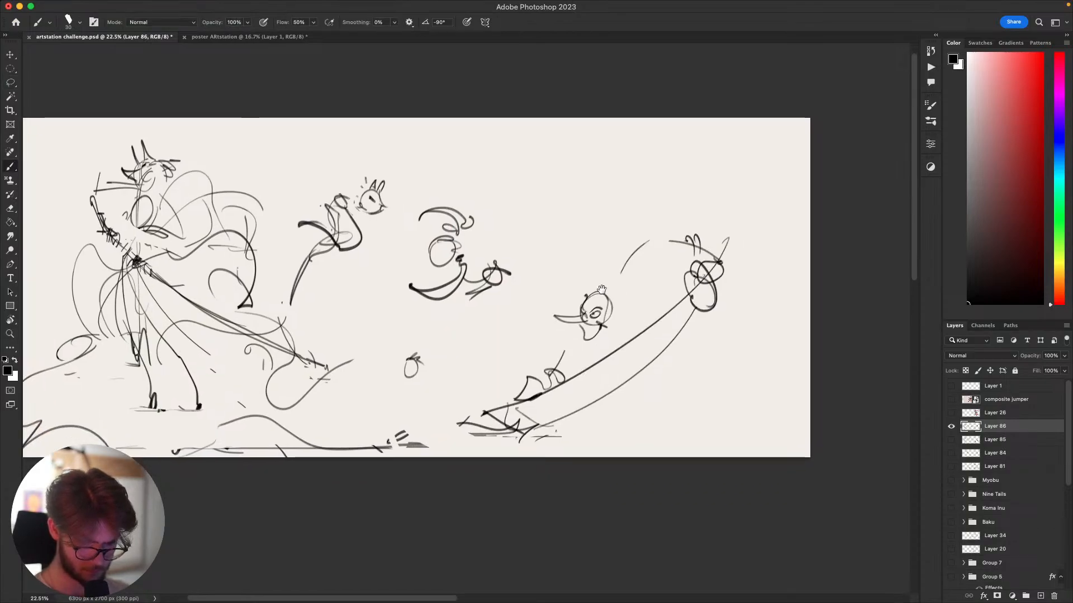
{"action": "mouse_move", "coordinate": [588, 413]}
{"action": "left_mouse_down"}
{"action": "mouse_move", "coordinate": [659, 412]}
{"action": "mouse_move", "coordinate": [637, 418]}
{"action": "left_mouse_up"}
{"action": "key", "text": "super+t"}
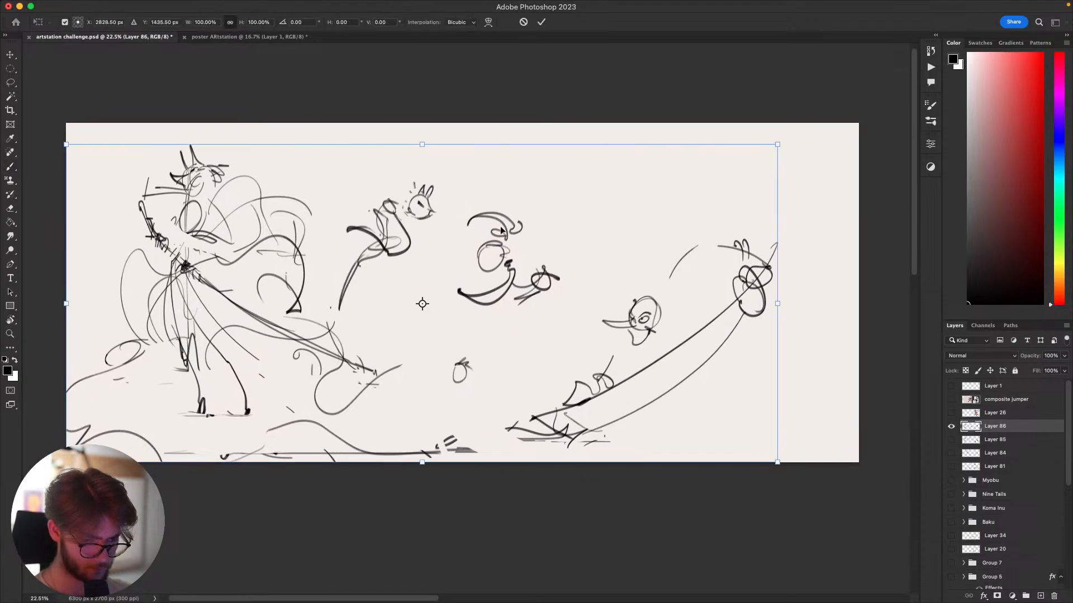
{"action": "left_click_drag", "start_coordinate": [423, 143], "coordinate": [426, 151]}
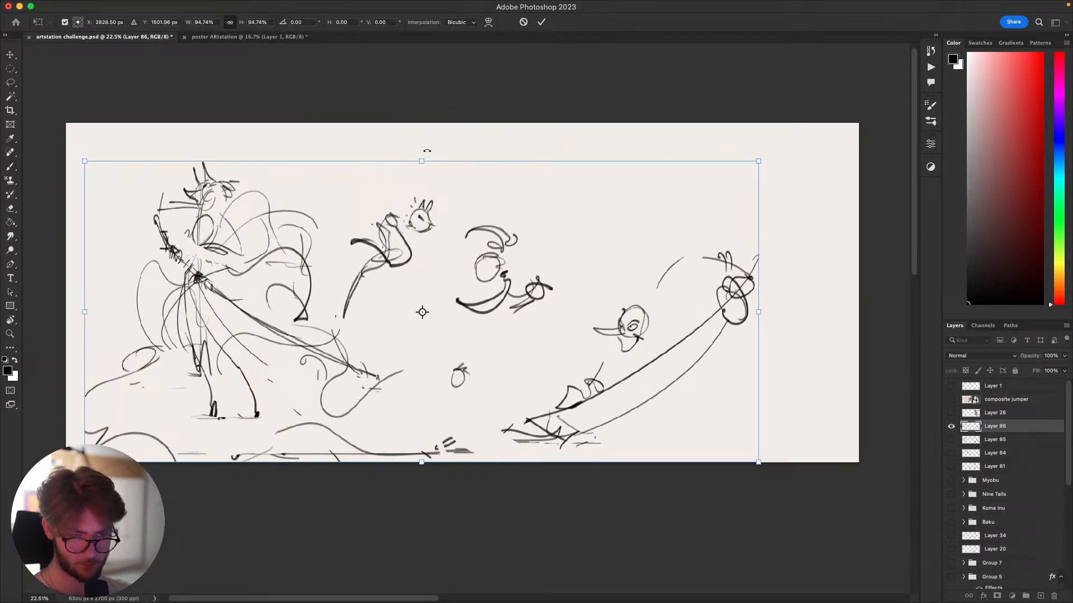
{"action": "key", "text": "Return"}
Draw tall pointed horns on the long-nosed head and feathery mane strokes linking it to the diagonal's upper end.
{"action": "left_click_drag", "start_coordinate": [653, 311], "coordinate": [635, 288]}
{"action": "left_click_drag", "start_coordinate": [624, 346], "coordinate": [607, 380]}
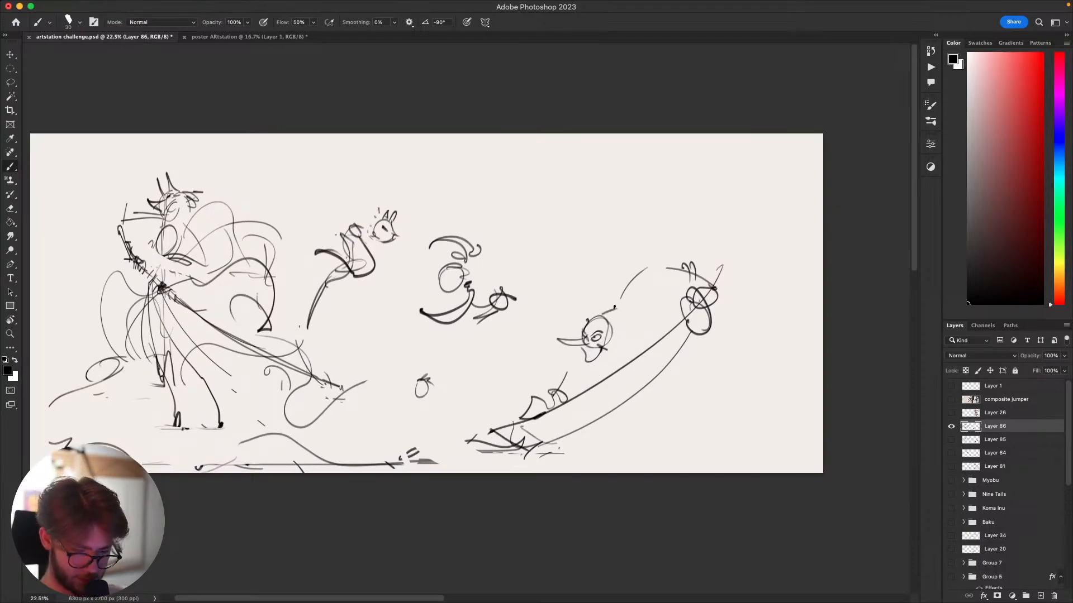
{"action": "left_click_drag", "start_coordinate": [615, 307], "coordinate": [604, 323]}
{"action": "key", "text": "super+z"}
{"action": "left_click_drag", "start_coordinate": [610, 281], "coordinate": [606, 317]}
{"action": "mouse_move", "coordinate": [611, 318]}
{"action": "left_mouse_down"}
{"action": "mouse_move", "coordinate": [628, 310]}
{"action": "mouse_move", "coordinate": [623, 360]}
{"action": "mouse_move", "coordinate": [623, 349]}
{"action": "left_mouse_up"}
{"action": "key", "text": "super+z"}
{"action": "mouse_move", "coordinate": [619, 302]}
{"action": "left_mouse_down"}
{"action": "mouse_move", "coordinate": [664, 322]}
{"action": "mouse_move", "coordinate": [646, 261]}
{"action": "left_mouse_up"}
{"action": "left_click_drag", "start_coordinate": [655, 258], "coordinate": [679, 302]}
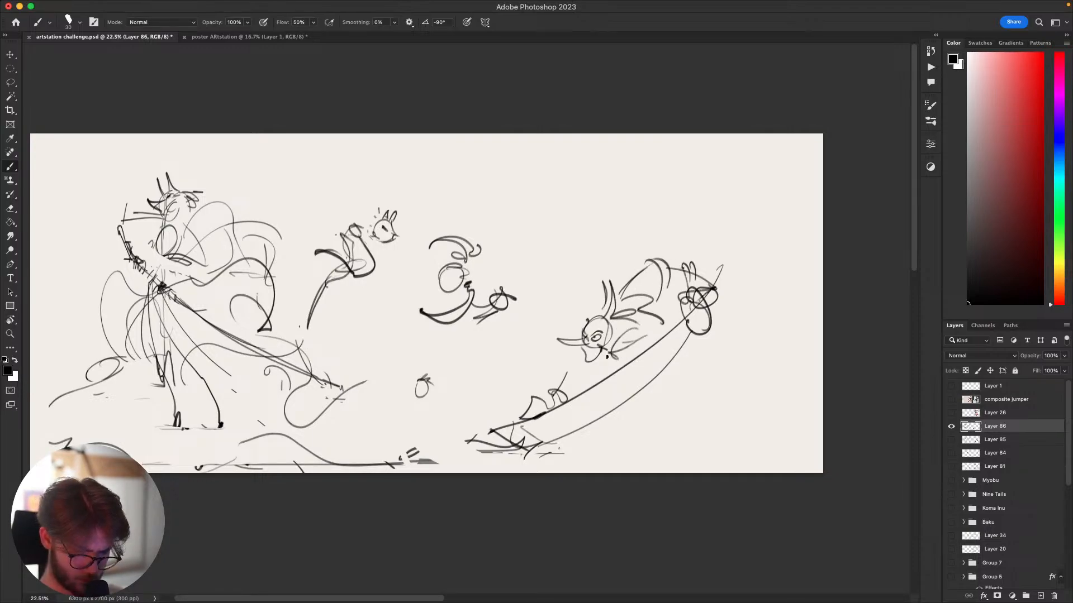
Sketch an angular arm below the long-nosed head and a bent leg with a dark foot beyond the diagonal's upper end.
{"action": "left_click_drag", "start_coordinate": [578, 356], "coordinate": [587, 373]}
{"action": "left_click_drag", "start_coordinate": [705, 370], "coordinate": [756, 402]}
{"action": "left_click_drag", "start_coordinate": [689, 367], "coordinate": [792, 445]}
Draw a sloping outer contour above the diagonal's base, tapering to its pointed tip near the ground.
{"action": "left_click_drag", "start_coordinate": [721, 431], "coordinate": [704, 389]}
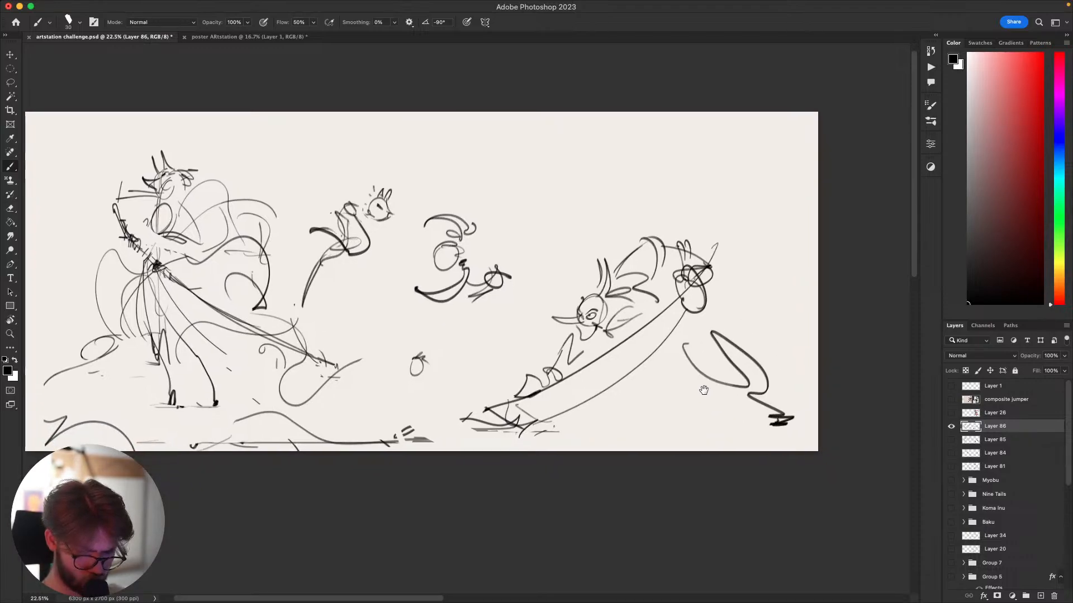
{"action": "left_click_drag", "start_coordinate": [534, 352], "coordinate": [484, 395]}
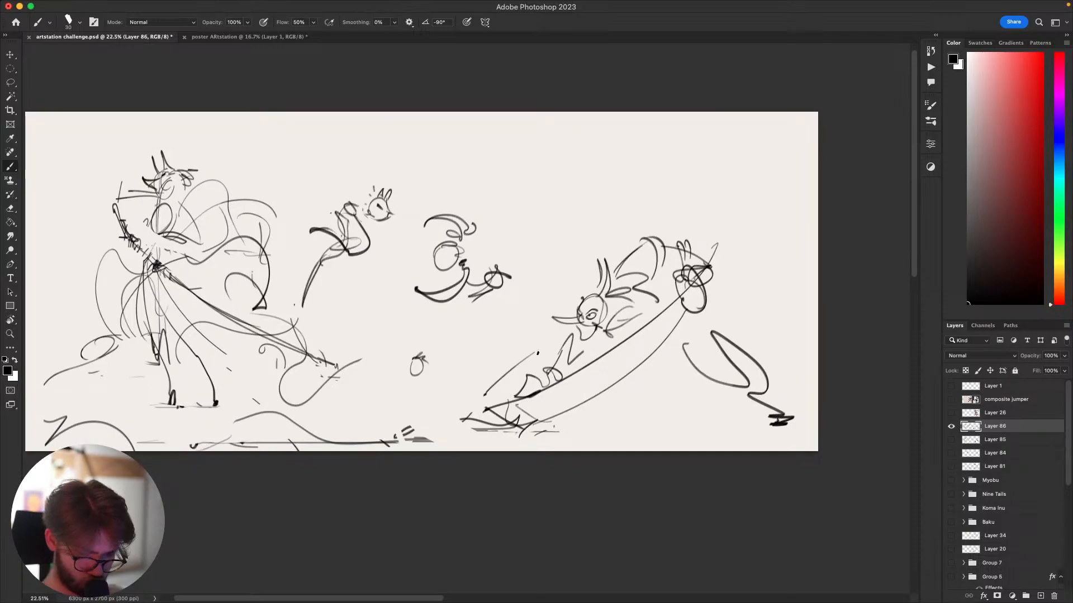
{"action": "left_click_drag", "start_coordinate": [548, 367], "coordinate": [513, 407]}
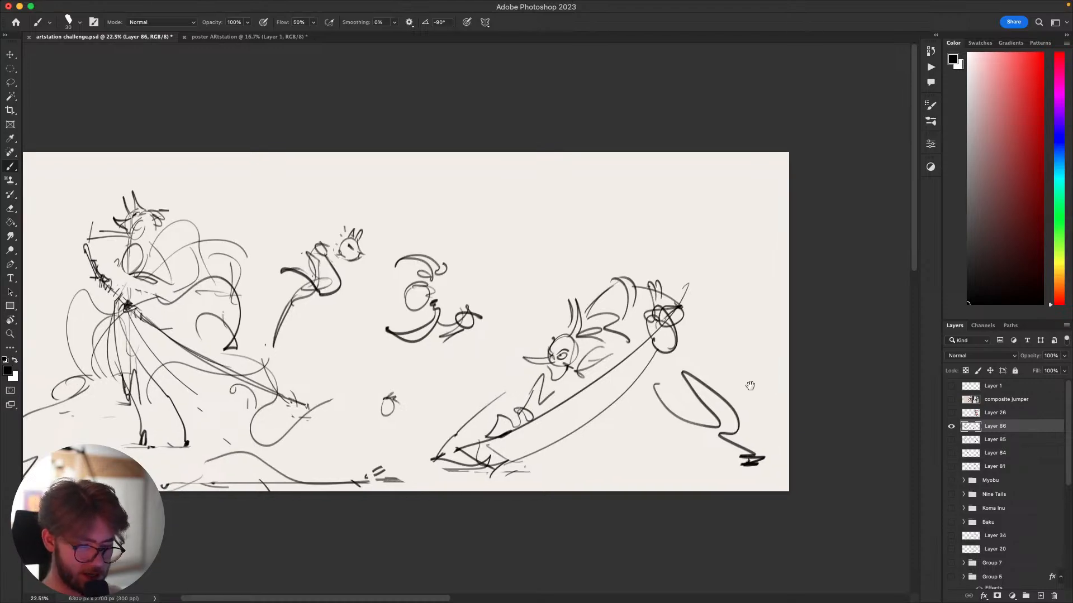
Rework the horned head's face with a heavy brow and a dark toothy mouth, erasing stray lines.
{"action": "left_click_drag", "start_coordinate": [749, 384], "coordinate": [764, 304]}
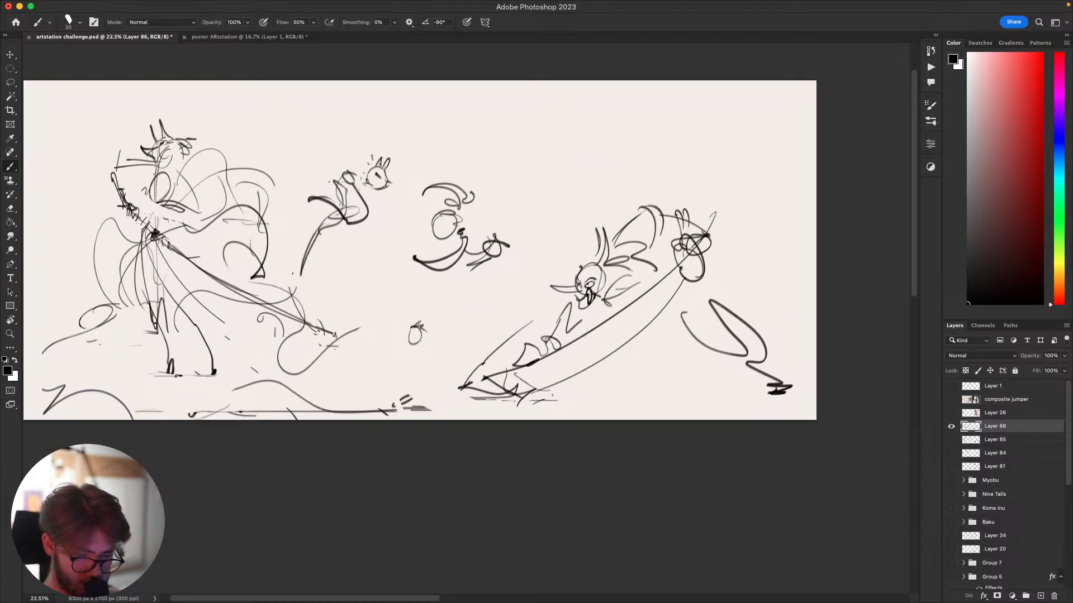
{"action": "mouse_move", "coordinate": [586, 361]}
{"action": "left_mouse_down"}
{"action": "mouse_move", "coordinate": [578, 421]}
{"action": "mouse_move", "coordinate": [599, 397]}
{"action": "left_mouse_up"}
{"action": "key", "text": "e"}
{"action": "left_click_drag", "start_coordinate": [605, 321], "coordinate": [599, 316]}
{"action": "key", "text": "b"}
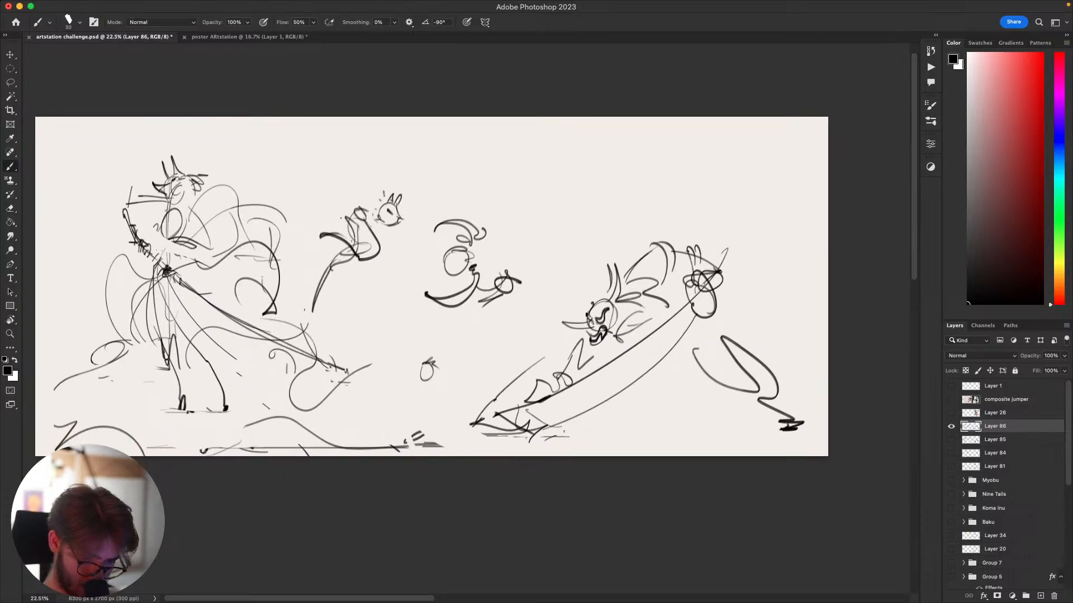
{"action": "left_click_drag", "start_coordinate": [694, 255], "coordinate": [716, 191]}
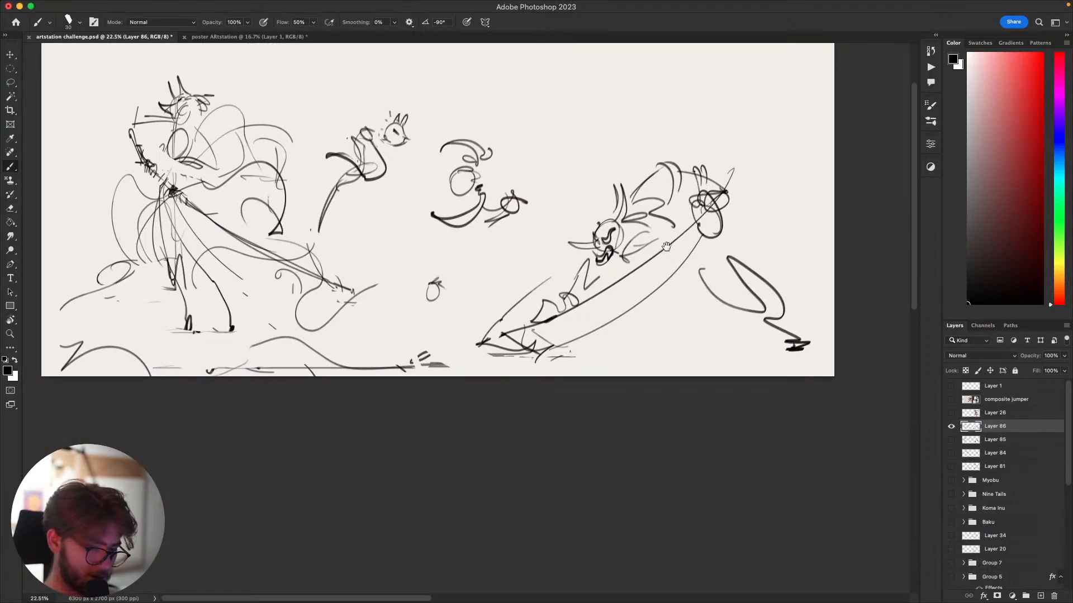
{"action": "key", "text": "super+Tab"}
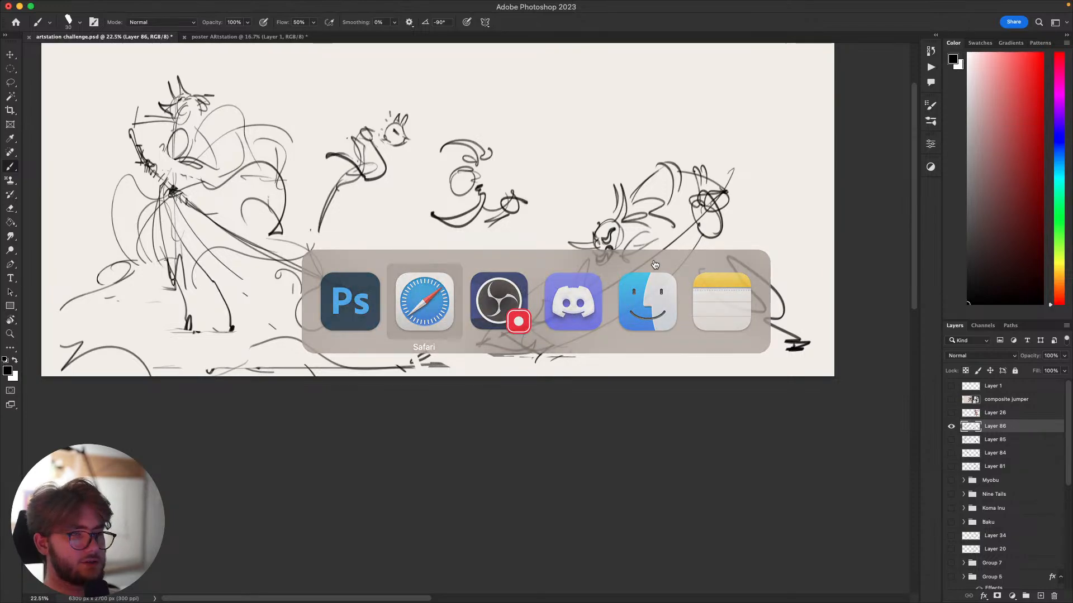
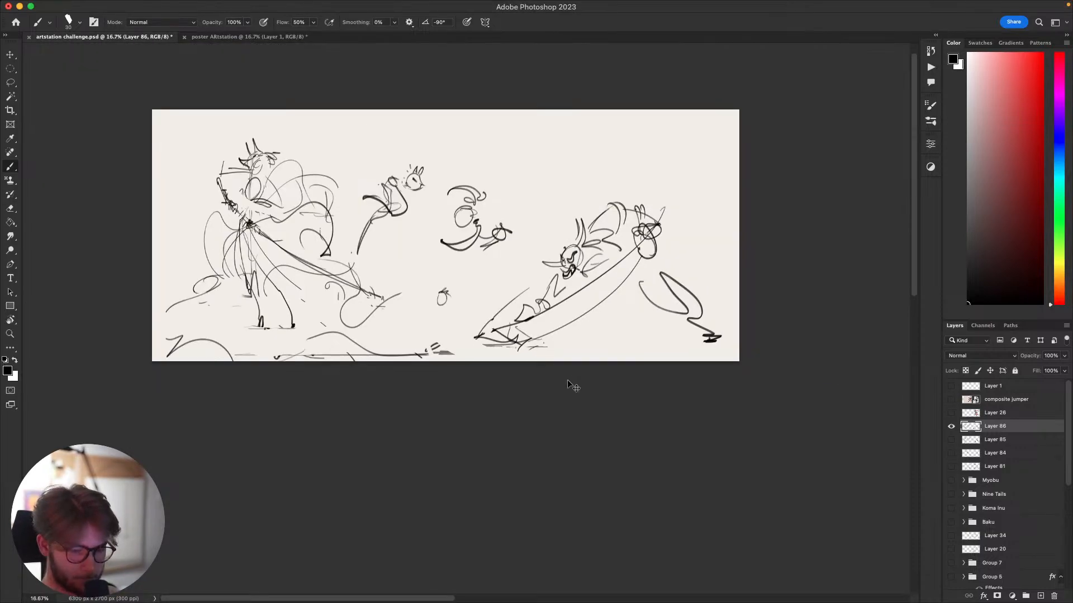
{"action": "key", "text": "super+plus"}
{"action": "scroll", "coordinate": [568, 380], "scroll_direction": "up", "scroll_amount": 4}
{"action": "scroll", "coordinate": [718, 394], "scroll_direction": "down", "scroll_amount": 4}
{"action": "scroll", "coordinate": [718, 394], "scroll_direction": "left", "scroll_amount": 2}
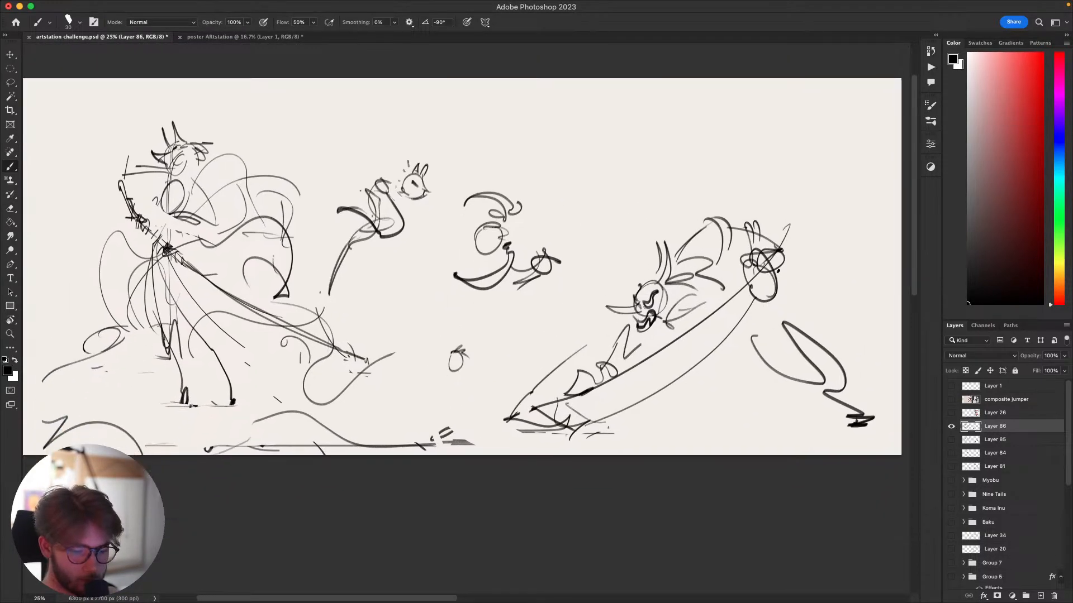
{"action": "scroll", "coordinate": [648, 313], "scroll_direction": "up", "scroll_amount": 2}
Enlarge the leaping figure and the bearded profile in the middle of the canvas to about 111%.
{"action": "key", "text": "l"}
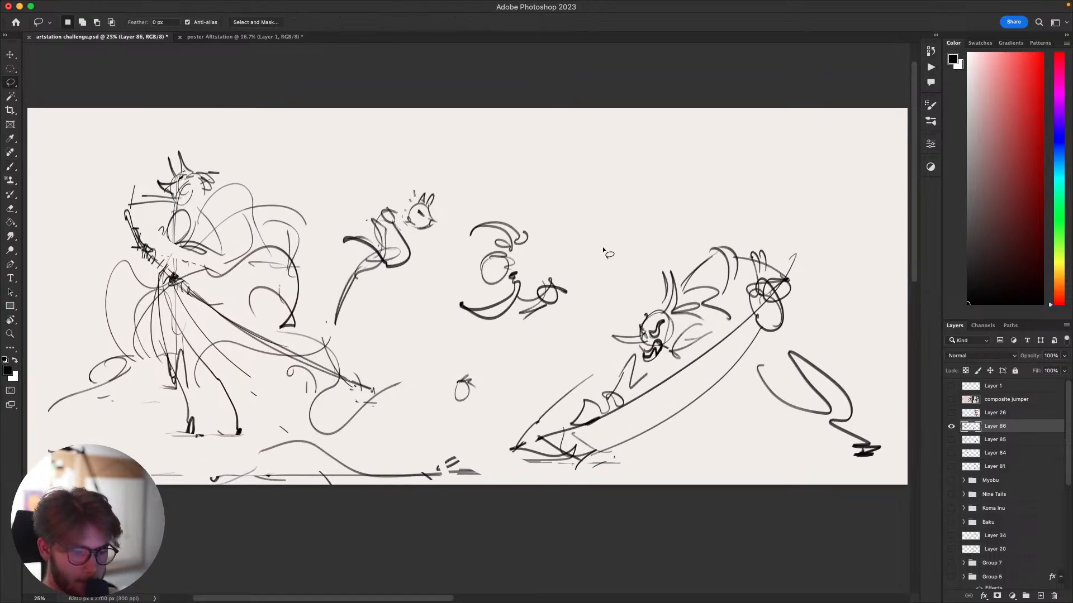
{"action": "mouse_move", "coordinate": [608, 254]}
{"action": "left_mouse_down"}
{"action": "mouse_move", "coordinate": [363, 346]}
{"action": "mouse_move", "coordinate": [545, 206]}
{"action": "mouse_move", "coordinate": [599, 258]}
{"action": "left_mouse_up"}
{"action": "key", "text": "super+t"}
{"action": "left_click_drag", "start_coordinate": [449, 148], "coordinate": [453, 123]}
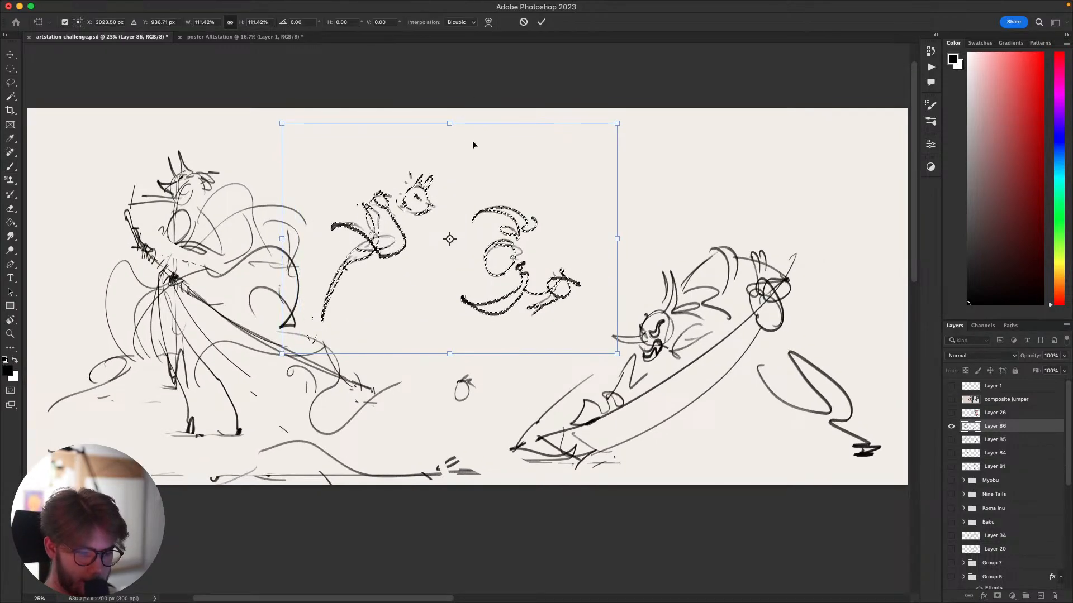
{"action": "key", "text": "Return"}
{"action": "left_click_drag", "start_coordinate": [748, 327], "coordinate": [660, 314]}
Try large curved outlines in the empty area above the horned head, undoing the unwanted strokes.
{"action": "left_click_drag", "start_coordinate": [518, 147], "coordinate": [576, 258]}
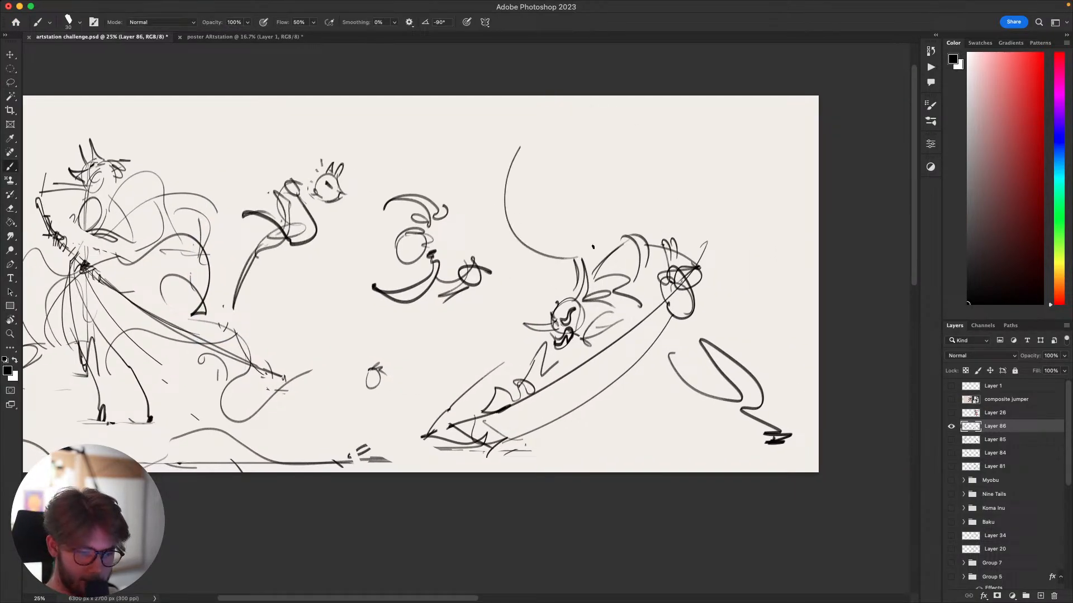
{"action": "key", "text": "super+z"}
{"action": "mouse_move", "coordinate": [527, 188]}
{"action": "left_mouse_down"}
{"action": "mouse_move", "coordinate": [604, 108]}
{"action": "mouse_move", "coordinate": [625, 140]}
{"action": "mouse_move", "coordinate": [555, 287]}
{"action": "mouse_move", "coordinate": [655, 153]}
{"action": "mouse_move", "coordinate": [549, 218]}
{"action": "mouse_move", "coordinate": [526, 151]}
{"action": "mouse_move", "coordinate": [581, 199]}
{"action": "left_mouse_up"}
{"action": "key", "text": "super+z"}
{"action": "key", "text": "super+z"}
{"action": "left_click_drag", "start_coordinate": [543, 227], "coordinate": [594, 193]}
{"action": "key", "text": "super+z"}
{"action": "key", "text": "super+z"}
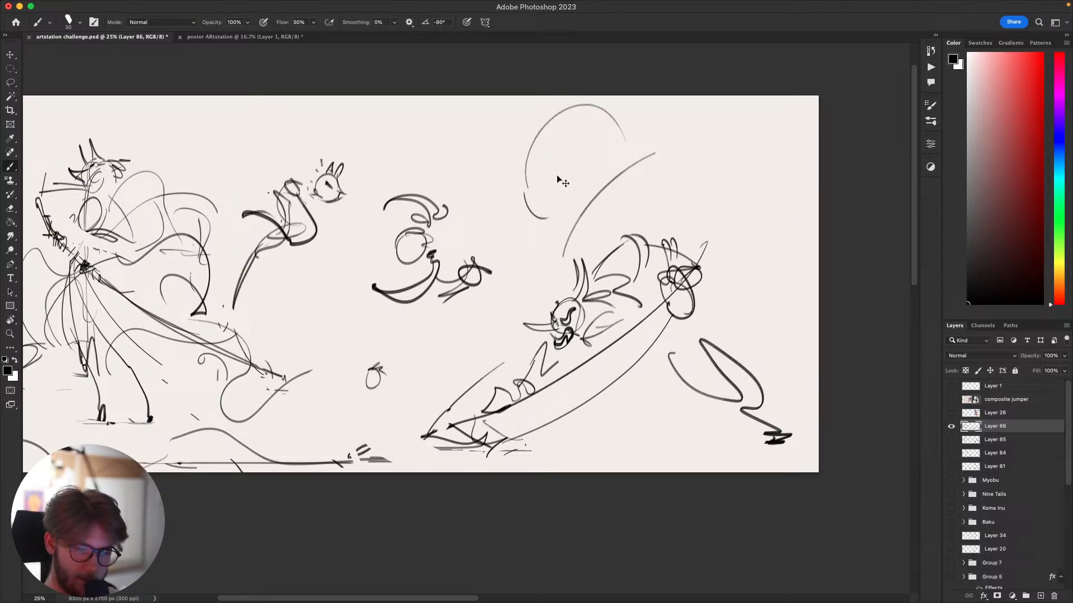
Try adding a rounded bulge and small detail strokes to the large curved outline above the horned head.
{"action": "left_click_drag", "start_coordinate": [534, 159], "coordinate": [547, 219]}
{"action": "left_click_drag", "start_coordinate": [526, 196], "coordinate": [570, 188]}
{"action": "left_click_drag", "start_coordinate": [577, 169], "coordinate": [610, 165]}
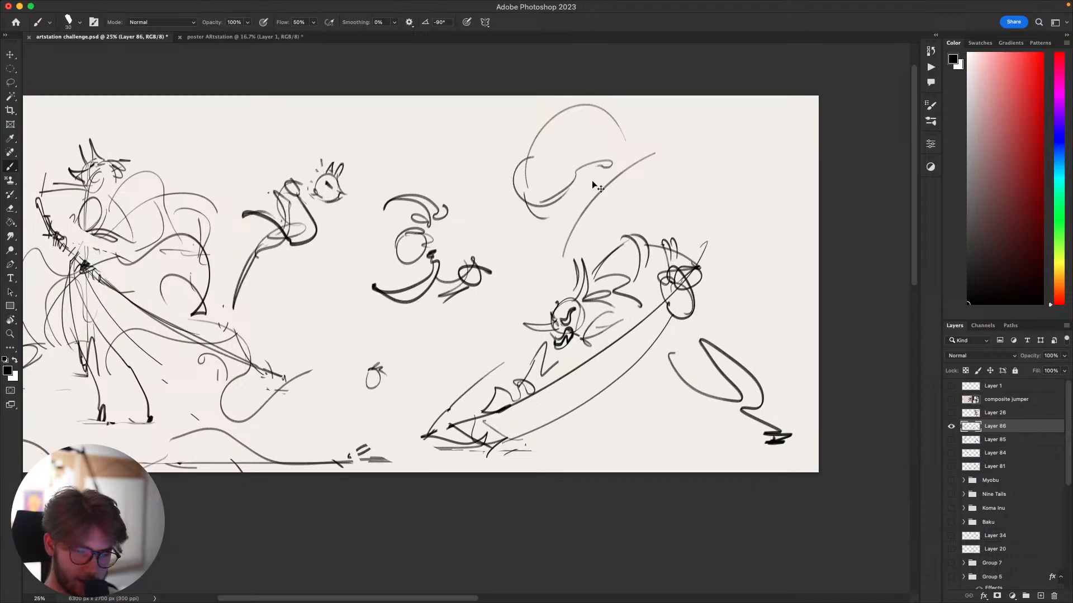
{"action": "key", "text": "super+z"}
{"action": "mouse_move", "coordinate": [563, 199]}
{"action": "left_mouse_down"}
{"action": "mouse_move", "coordinate": [606, 164]}
{"action": "mouse_move", "coordinate": [614, 180]}
{"action": "mouse_move", "coordinate": [592, 191]}
{"action": "left_mouse_up"}
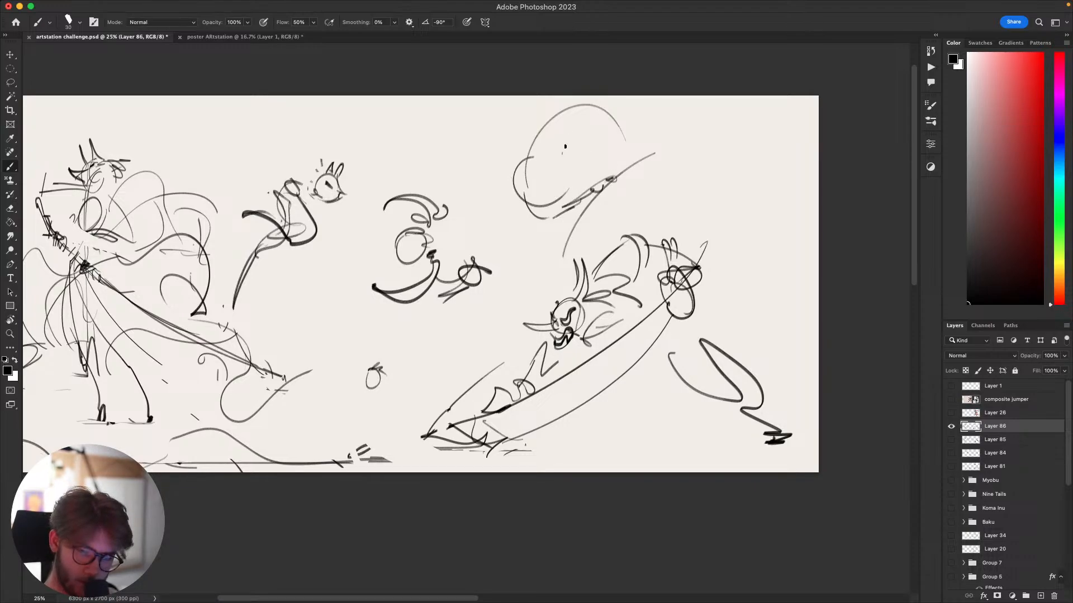
{"action": "mouse_move", "coordinate": [562, 153]}
{"action": "left_mouse_down"}
{"action": "mouse_move", "coordinate": [610, 122]}
{"action": "mouse_move", "coordinate": [565, 150]}
{"action": "mouse_move", "coordinate": [606, 135]}
{"action": "mouse_move", "coordinate": [566, 151]}
{"action": "left_mouse_up"}
{"action": "mouse_move", "coordinate": [712, 248]}
{"action": "left_mouse_down"}
{"action": "mouse_move", "coordinate": [803, 186]}
{"action": "mouse_move", "coordinate": [769, 196]}
{"action": "left_mouse_up"}
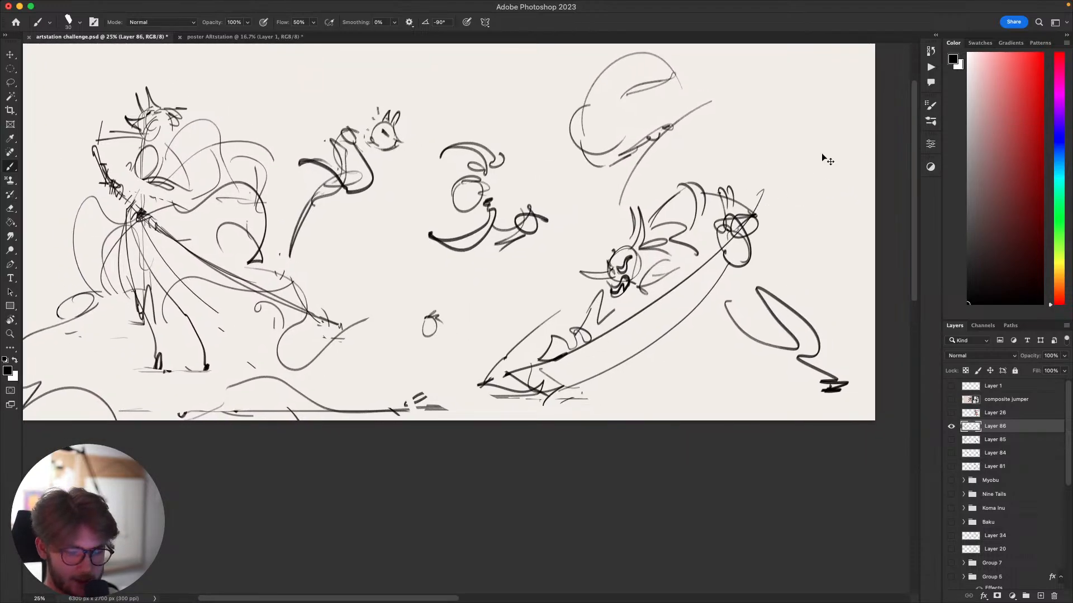
{"action": "left_click_drag", "start_coordinate": [821, 158], "coordinate": [819, 223]}
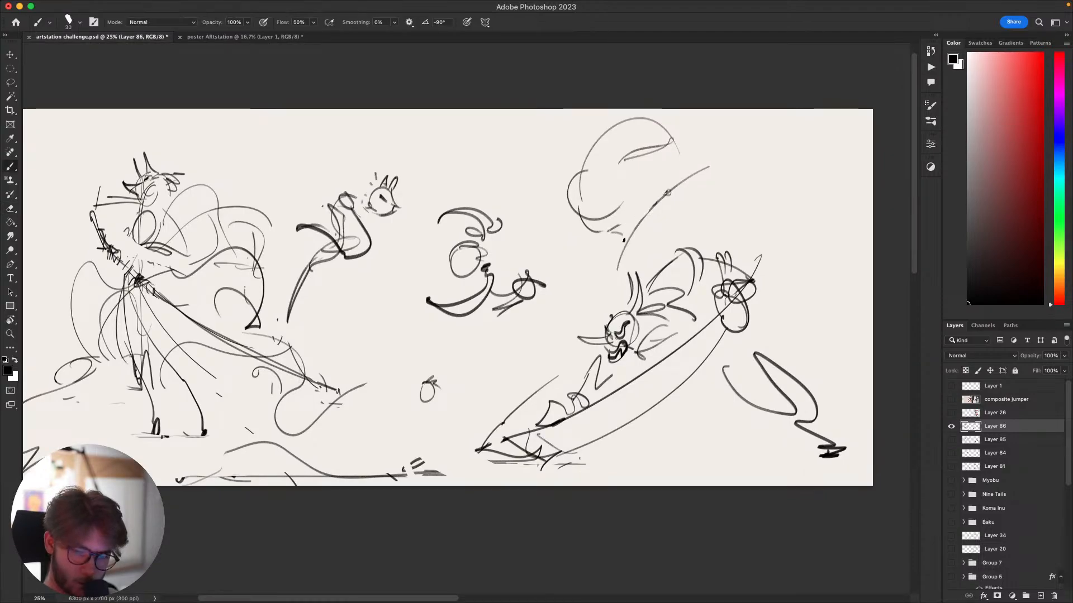
{"action": "left_click_drag", "start_coordinate": [615, 261], "coordinate": [651, 224]}
{"action": "left_click_drag", "start_coordinate": [798, 323], "coordinate": [822, 292]}
{"action": "key", "text": "super+z"}
Delete the large rounded form sketched above the horned head.
{"action": "key", "text": "l"}
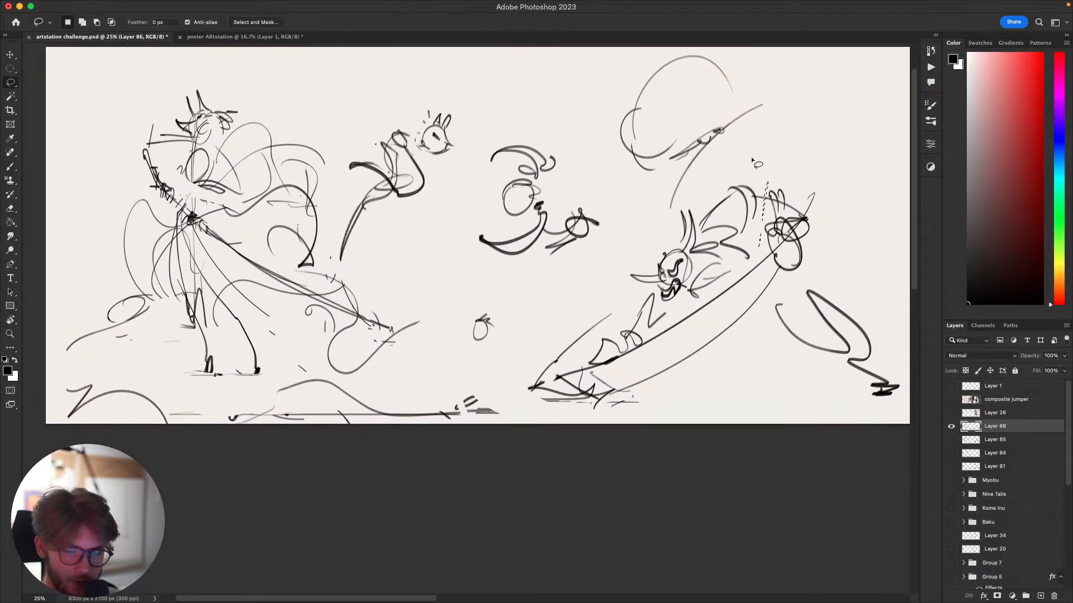
{"action": "mouse_move", "coordinate": [766, 168]}
{"action": "left_mouse_down"}
{"action": "mouse_move", "coordinate": [757, 222]}
{"action": "mouse_move", "coordinate": [638, 271]}
{"action": "mouse_move", "coordinate": [833, 120]}
{"action": "left_mouse_up"}
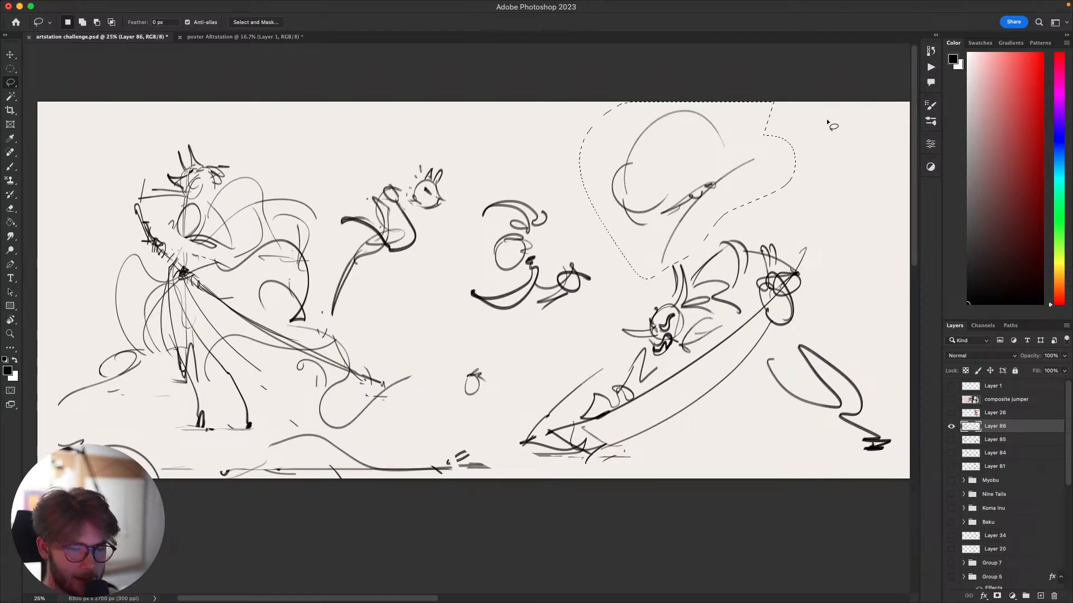
{"action": "key", "text": "BackSpace"}
{"action": "key", "text": "super+d"}
{"action": "key", "text": "b"}
Give the tiny tufted head dot eyes and draw a small robed body with feet beneath it, undoing the extra strokes.
{"action": "left_click_drag", "start_coordinate": [746, 248], "coordinate": [740, 172]}
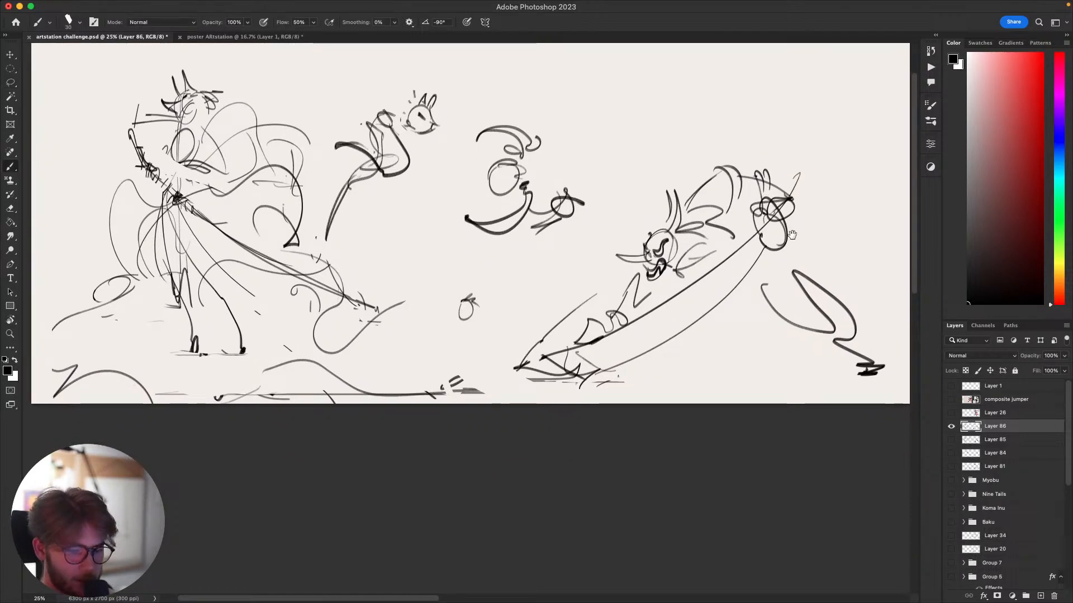
{"action": "left_click_drag", "start_coordinate": [791, 235], "coordinate": [814, 253]}
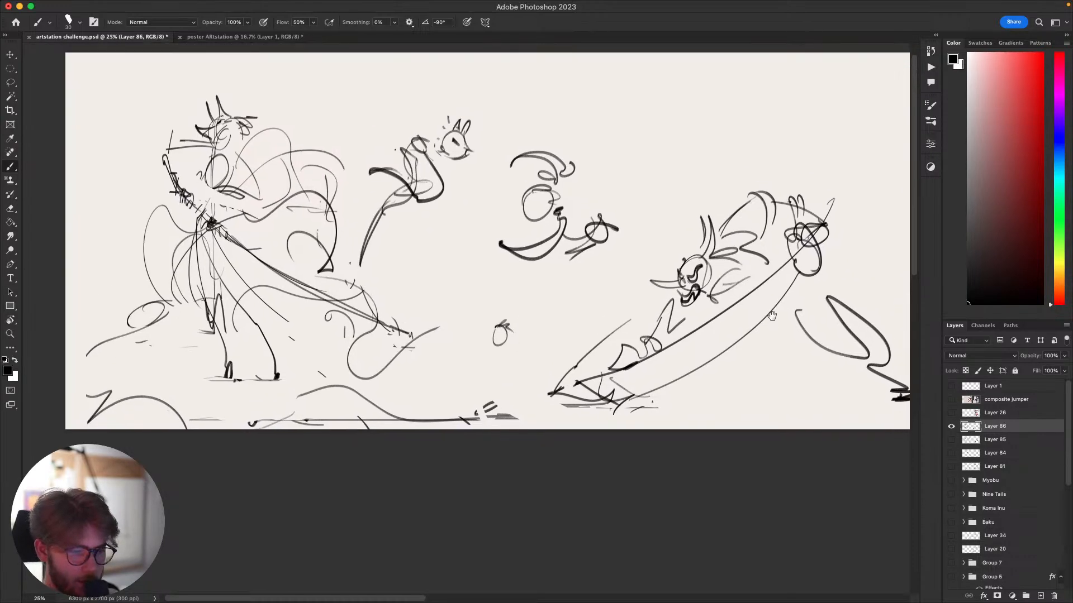
{"action": "mouse_move", "coordinate": [749, 338]}
{"action": "left_mouse_down"}
{"action": "mouse_move", "coordinate": [786, 293]}
{"action": "mouse_move", "coordinate": [694, 369]}
{"action": "left_mouse_up"}
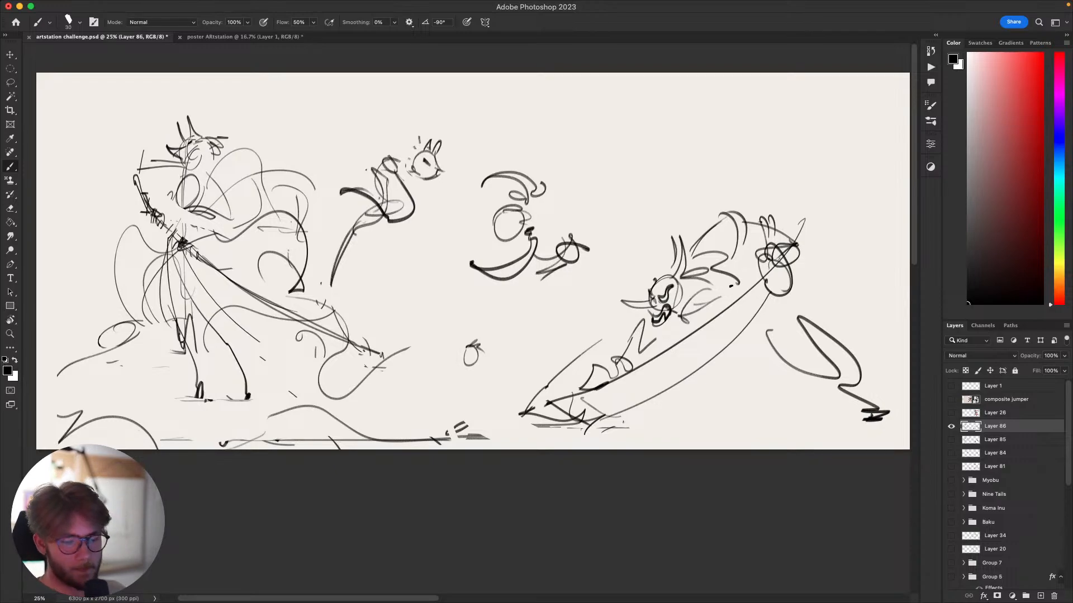
{"action": "left_click_drag", "start_coordinate": [684, 251], "coordinate": [693, 250]}
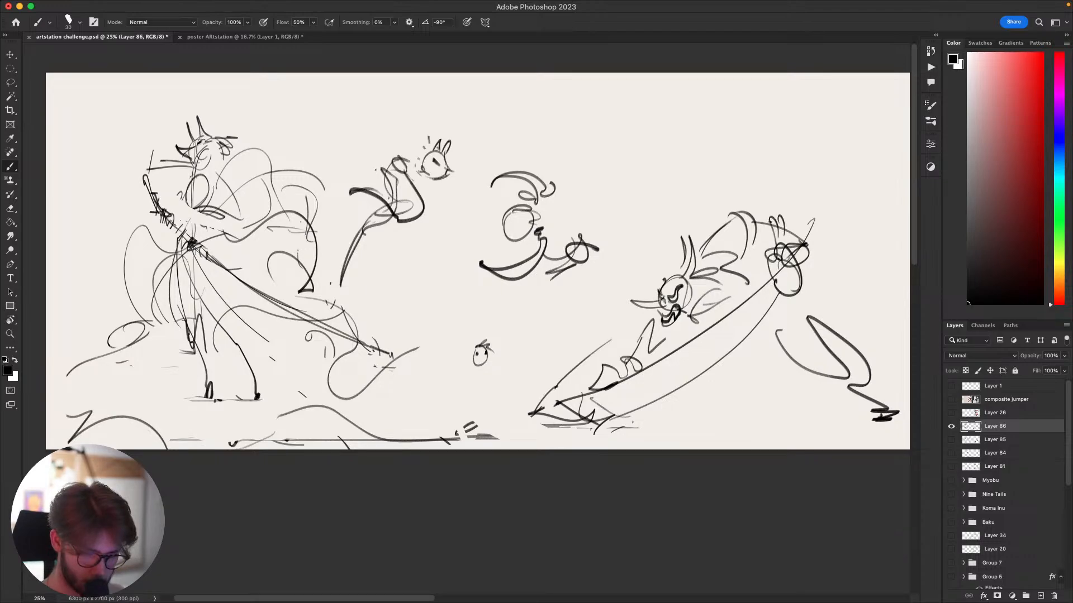
{"action": "mouse_move", "coordinate": [479, 381]}
{"action": "left_mouse_down"}
{"action": "mouse_move", "coordinate": [483, 403]}
{"action": "mouse_move", "coordinate": [519, 379]}
{"action": "mouse_move", "coordinate": [526, 346]}
{"action": "mouse_move", "coordinate": [510, 362]}
{"action": "mouse_move", "coordinate": [513, 372]}
{"action": "mouse_move", "coordinate": [528, 355]}
{"action": "mouse_move", "coordinate": [532, 376]}
{"action": "mouse_move", "coordinate": [537, 366]}
{"action": "mouse_move", "coordinate": [508, 363]}
{"action": "mouse_move", "coordinate": [516, 387]}
{"action": "mouse_move", "coordinate": [535, 373]}
{"action": "mouse_move", "coordinate": [532, 400]}
{"action": "left_mouse_up"}
{"action": "key", "text": "super+z"}
{"action": "key", "text": "super+z"}
{"action": "key", "text": "super+z"}
{"action": "key", "text": "super+z"}
{"action": "mouse_move", "coordinate": [512, 398]}
{"action": "left_mouse_down"}
{"action": "mouse_move", "coordinate": [545, 387]}
{"action": "mouse_move", "coordinate": [540, 401]}
{"action": "left_mouse_up"}
{"action": "key", "text": "super+z"}
{"action": "key", "text": "super+z"}
{"action": "left_click_drag", "start_coordinate": [539, 400], "coordinate": [509, 396]}
{"action": "mouse_move", "coordinate": [509, 397]}
{"action": "left_mouse_down"}
{"action": "mouse_move", "coordinate": [530, 398]}
{"action": "mouse_move", "coordinate": [486, 398]}
{"action": "left_mouse_up"}
Try loose outline strokes around the horned head on the diagonal and the tall caped character's head.
{"action": "left_click_drag", "start_coordinate": [686, 333], "coordinate": [630, 413]}
{"action": "left_click_drag", "start_coordinate": [672, 352], "coordinate": [688, 306]}
{"action": "left_click_drag", "start_coordinate": [580, 329], "coordinate": [594, 361]}
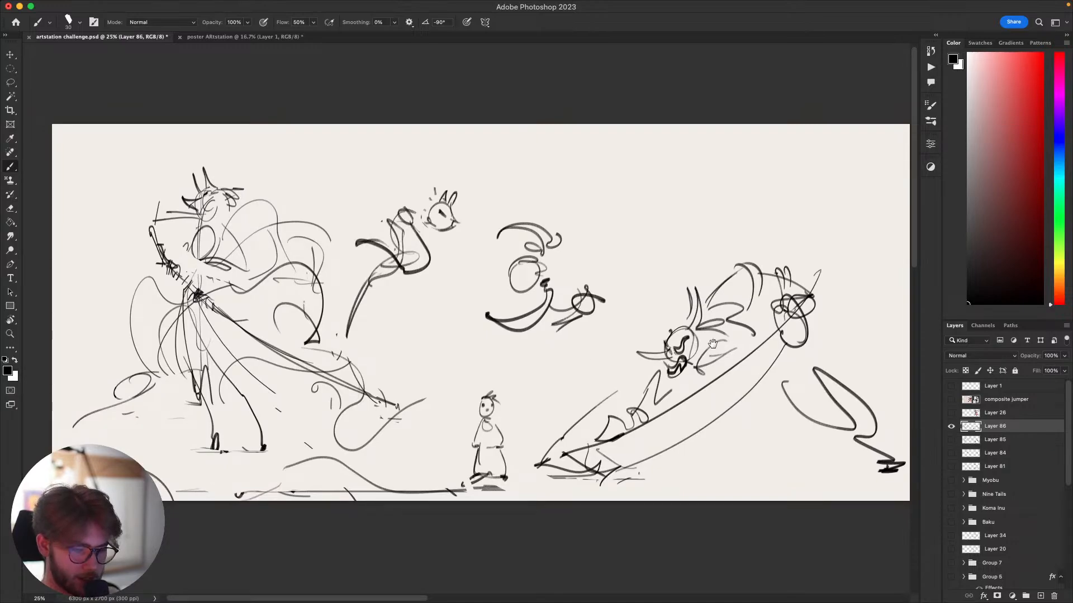
{"action": "mouse_move", "coordinate": [675, 318]}
{"action": "left_mouse_down"}
{"action": "mouse_move", "coordinate": [648, 337]}
{"action": "mouse_move", "coordinate": [687, 315]}
{"action": "mouse_move", "coordinate": [651, 335]}
{"action": "left_mouse_up"}
{"action": "key", "text": "super+z"}
{"action": "key", "text": "super+z"}
{"action": "mouse_move", "coordinate": [196, 173]}
{"action": "left_mouse_down"}
{"action": "mouse_move", "coordinate": [238, 173]}
{"action": "mouse_move", "coordinate": [187, 190]}
{"action": "left_mouse_up"}
{"action": "key", "text": "super+z"}
Try a large circle around the horned head and similar rings around the other characters' heads.
{"action": "left_click_drag", "start_coordinate": [687, 313], "coordinate": [704, 358]}
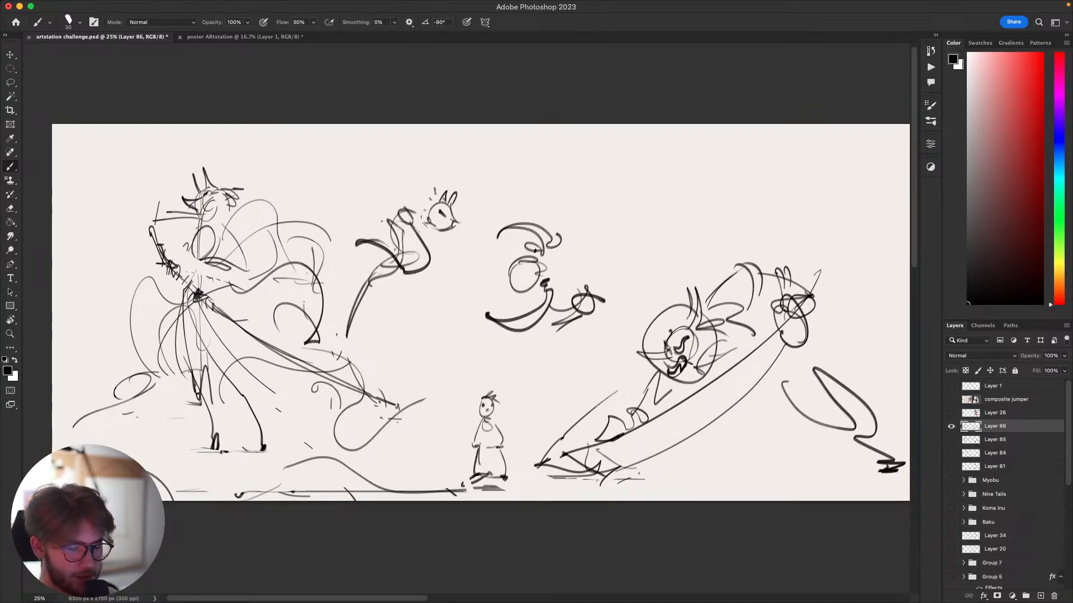
{"action": "left_click_drag", "start_coordinate": [223, 168], "coordinate": [185, 240]}
{"action": "key", "text": "super+z"}
{"action": "mouse_move", "coordinate": [530, 245]}
{"action": "left_mouse_down"}
{"action": "mouse_move", "coordinate": [503, 305]}
{"action": "mouse_move", "coordinate": [553, 268]}
{"action": "left_mouse_up"}
{"action": "left_click_drag", "start_coordinate": [439, 173], "coordinate": [447, 240]}
{"action": "key", "text": "super+z"}
{"action": "key", "text": "super+z"}
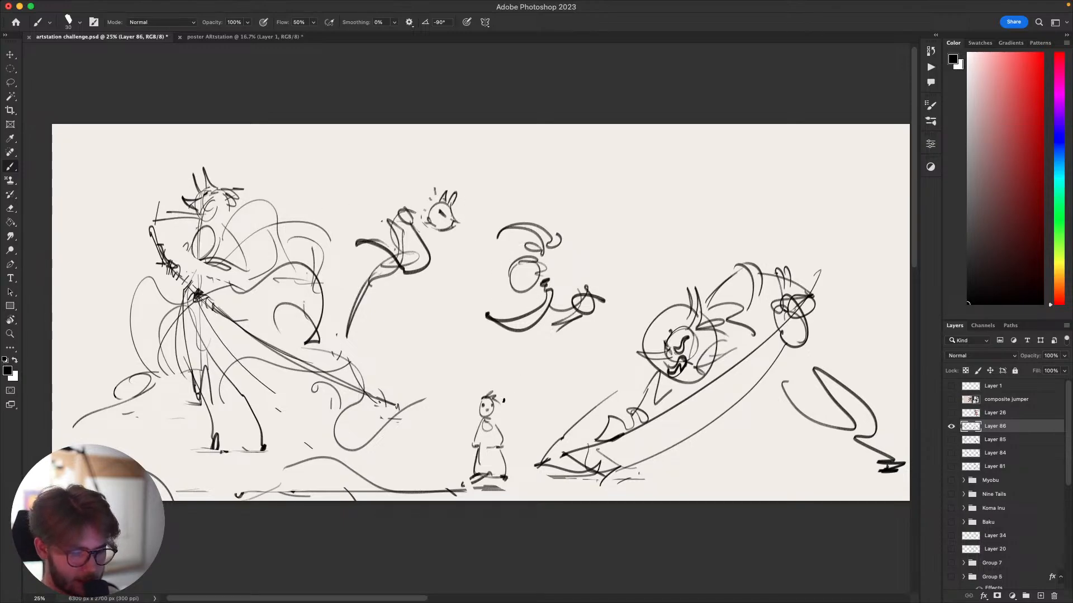
Try an oval ring around the small robed figure's head, then undo it and the circle around the horned head.
{"action": "left_click_drag", "start_coordinate": [491, 380], "coordinate": [507, 394]}
{"action": "left_click_drag", "start_coordinate": [625, 368], "coordinate": [607, 359]}
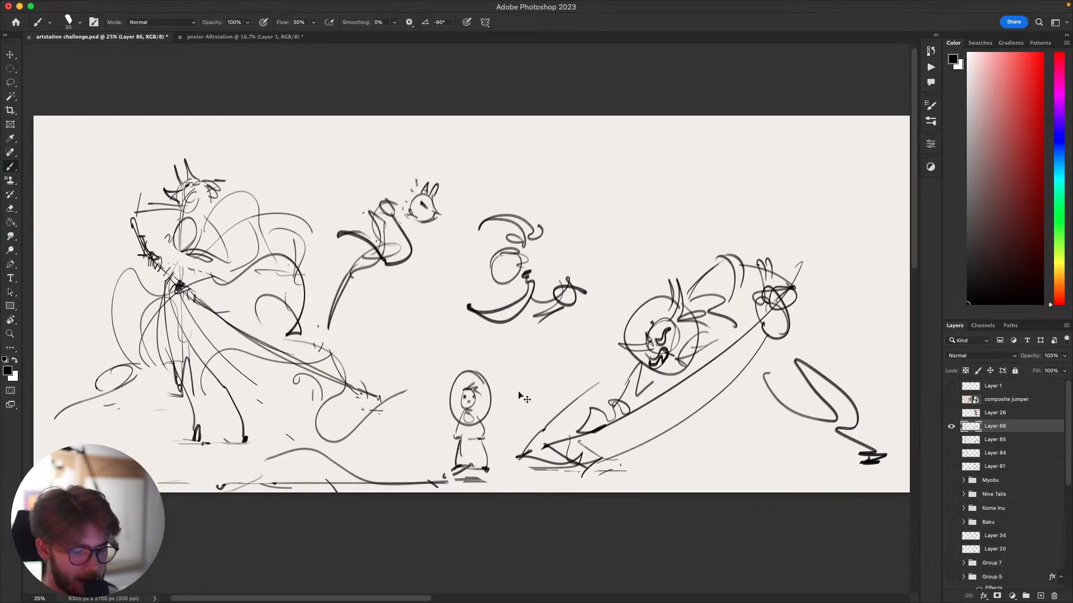
{"action": "key", "text": "super+z"}
{"action": "key", "text": "super+z"}
{"action": "left_click_drag", "start_coordinate": [518, 391], "coordinate": [540, 365]}
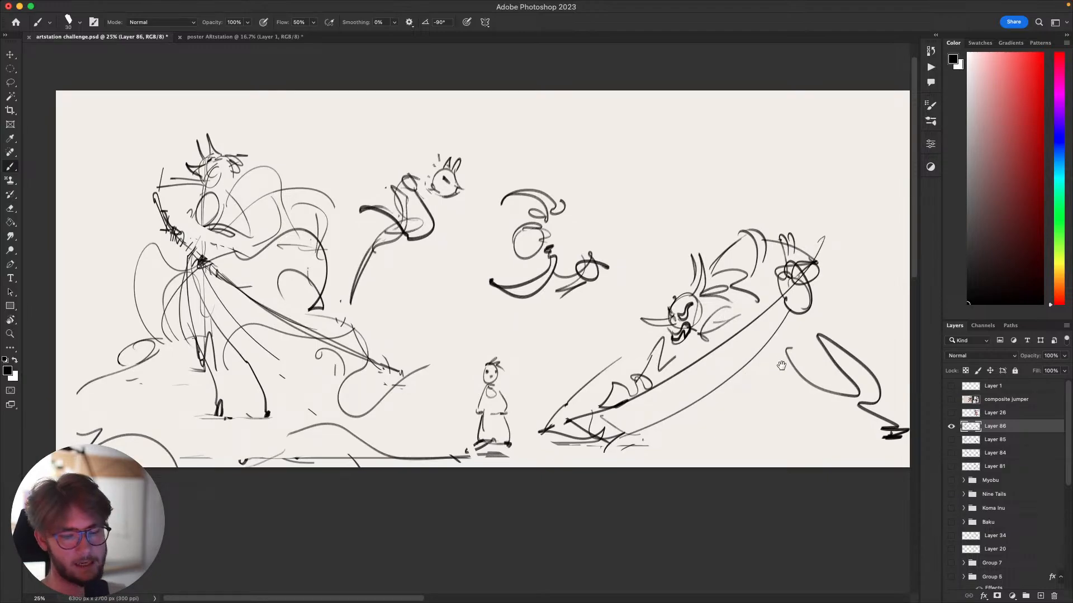
{"action": "mouse_move", "coordinate": [781, 366]}
{"action": "left_mouse_down"}
{"action": "mouse_move", "coordinate": [763, 366]}
{"action": "mouse_move", "coordinate": [767, 375]}
{"action": "left_mouse_up"}
{"action": "key", "text": "super+Tab"}
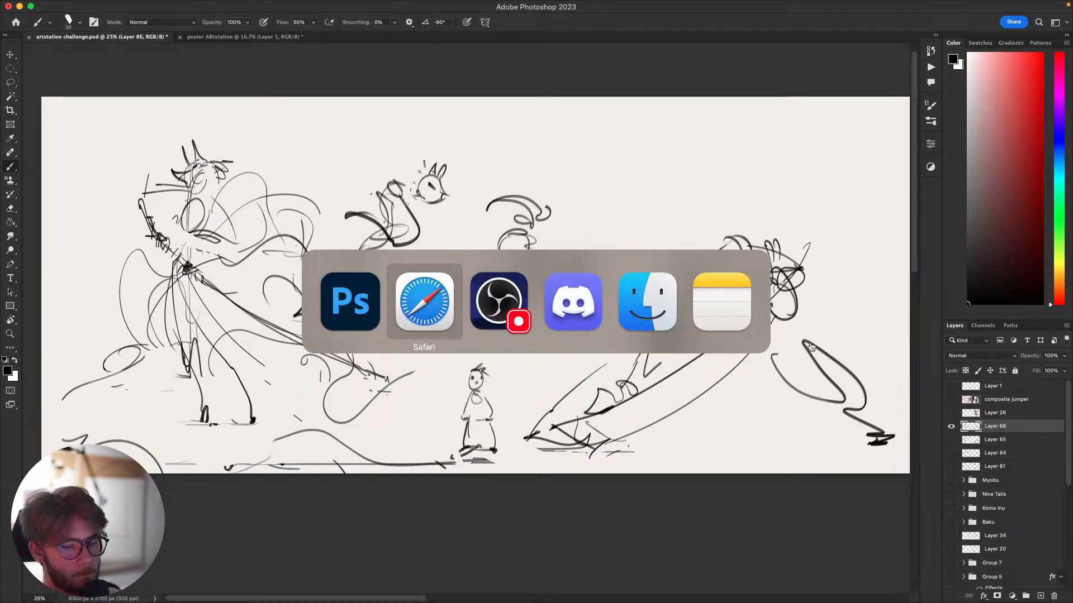
{"action": "key", "text": "super+Tab"}
{"action": "key", "text": "super+Tab"}
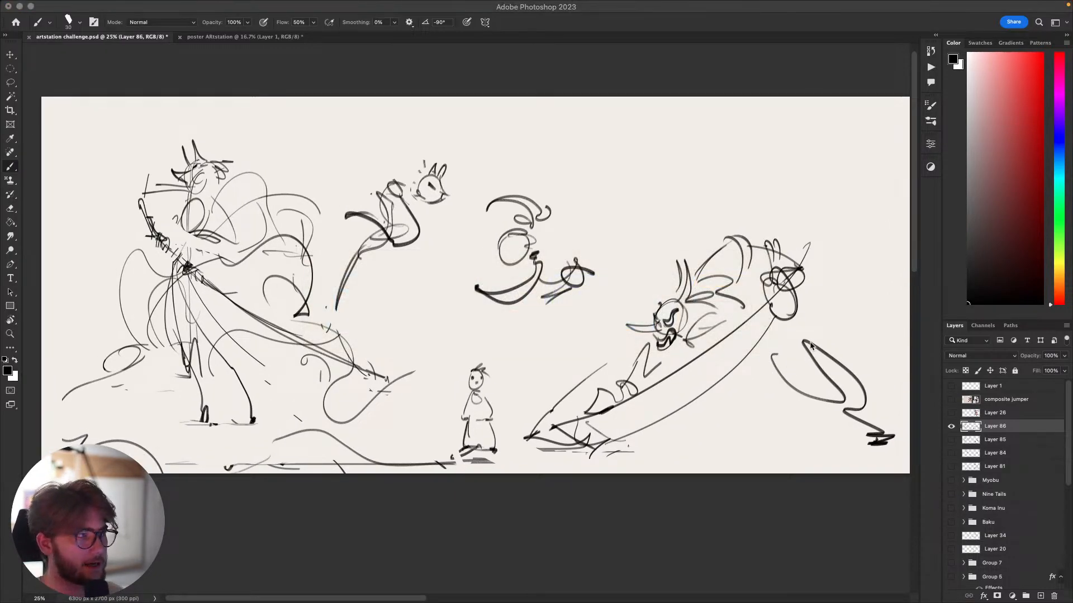
{"action": "key", "text": "super+Tab"}
{"action": "key", "text": "super+Tab"}
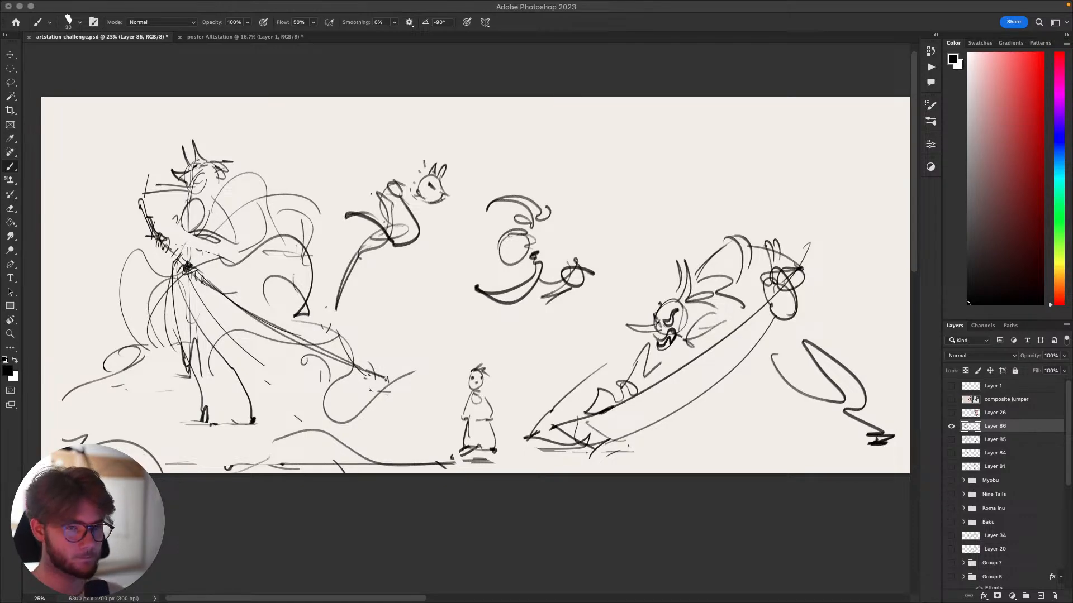
{"action": "left_click", "coordinate": [751, 303]}
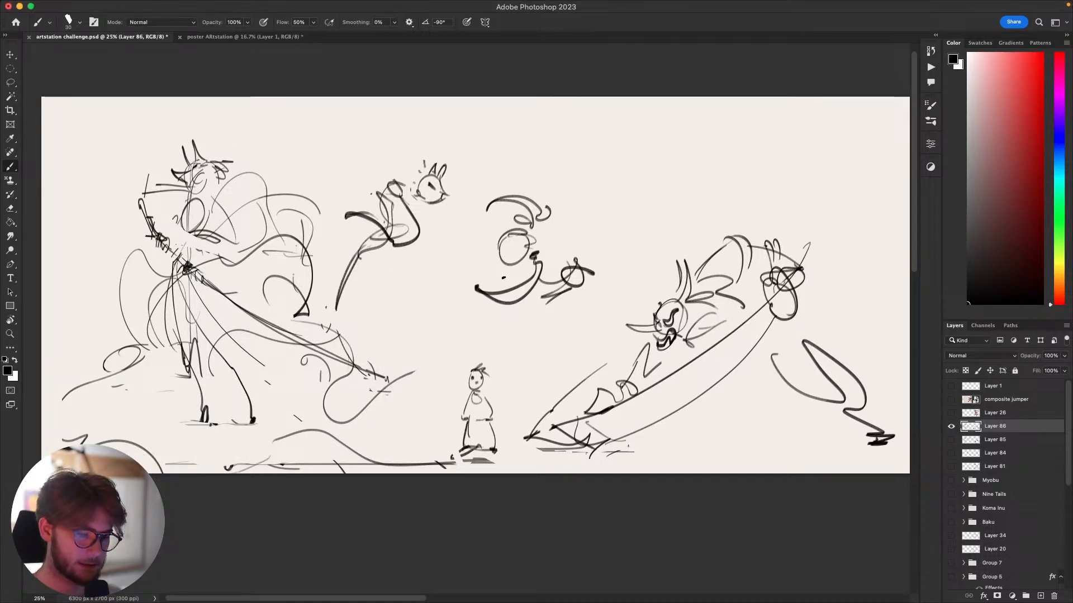
{"action": "left_click_drag", "start_coordinate": [539, 324], "coordinate": [522, 309]}
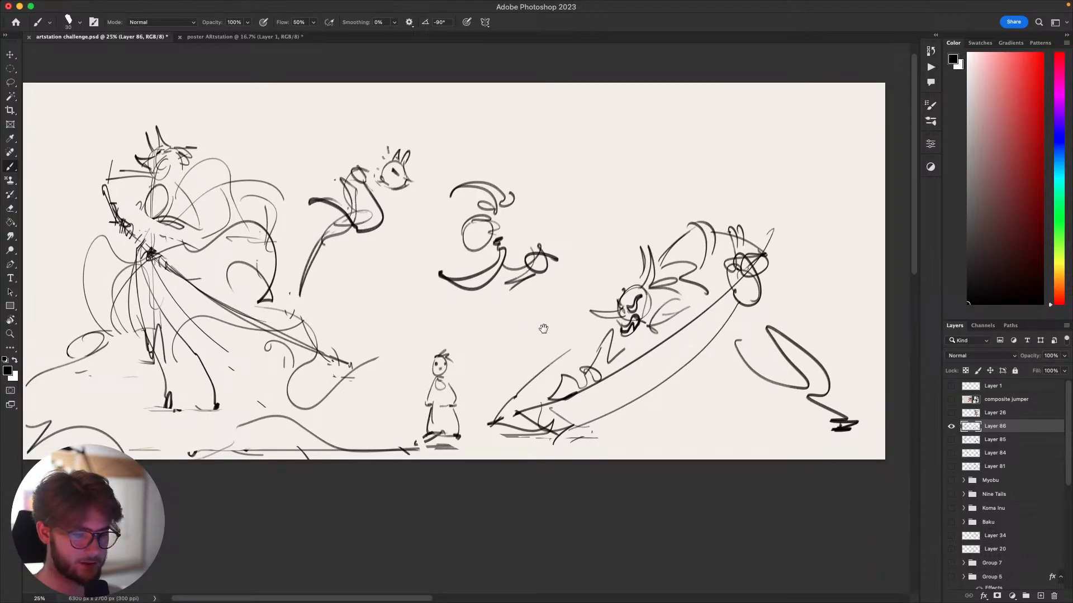
{"action": "left_click_drag", "start_coordinate": [540, 328], "coordinate": [537, 335]}
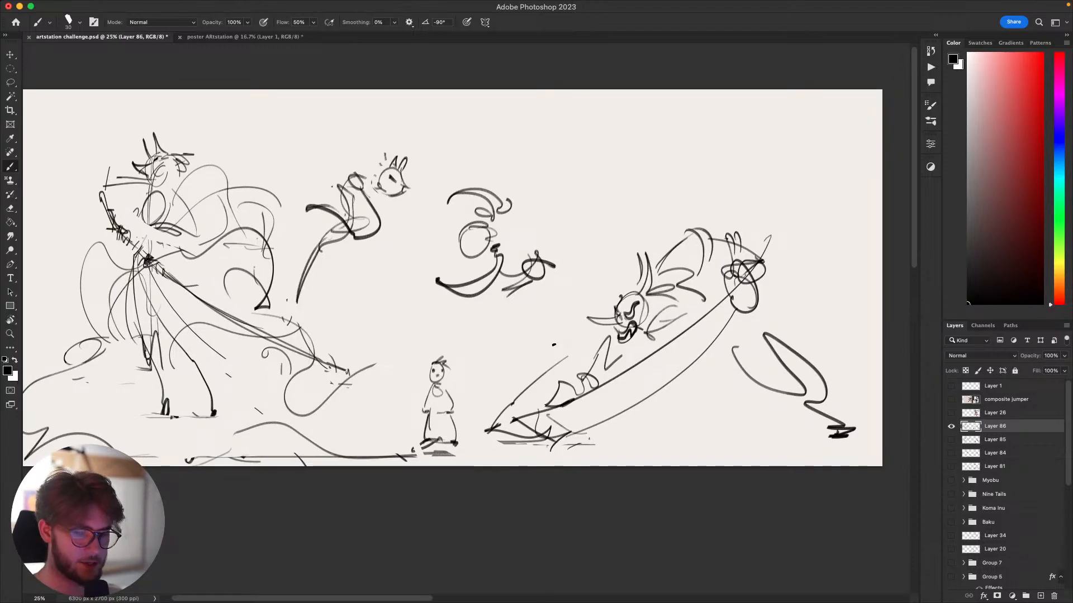
{"action": "left_click_drag", "start_coordinate": [553, 344], "coordinate": [543, 338]}
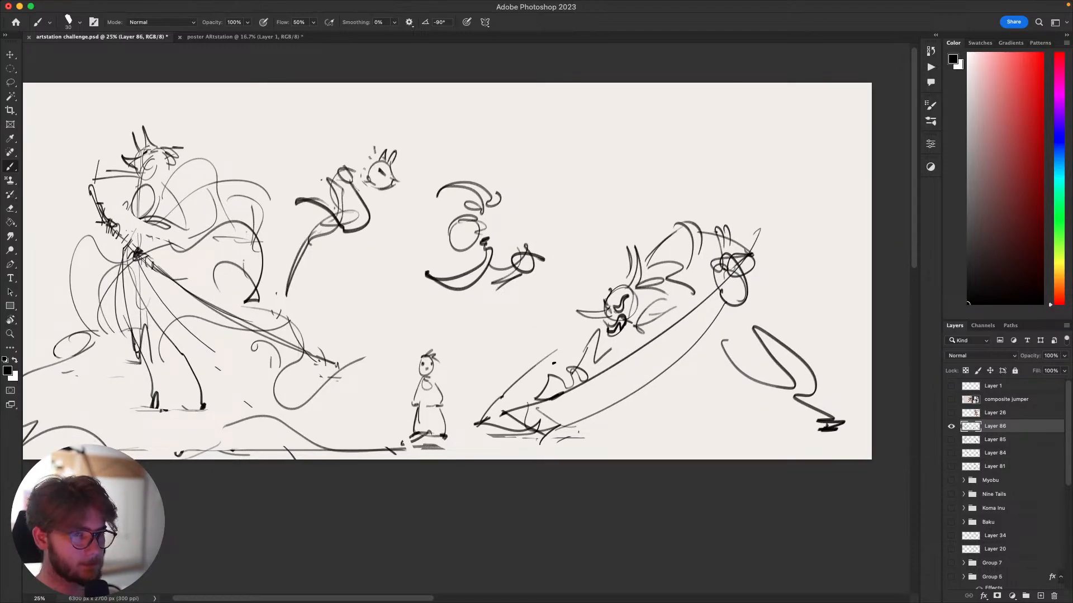
{"action": "left_click_drag", "start_coordinate": [564, 353], "coordinate": [589, 348]}
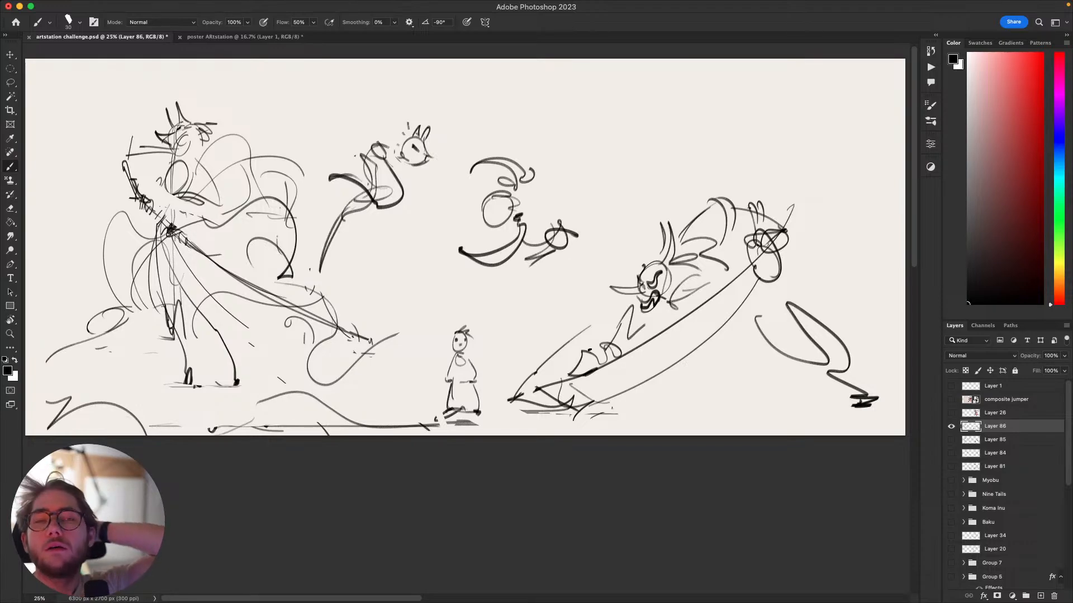
Lasso the leaping figure's small eared head and transform it to tilt and sit closer above the body.
{"action": "key", "text": "l"}
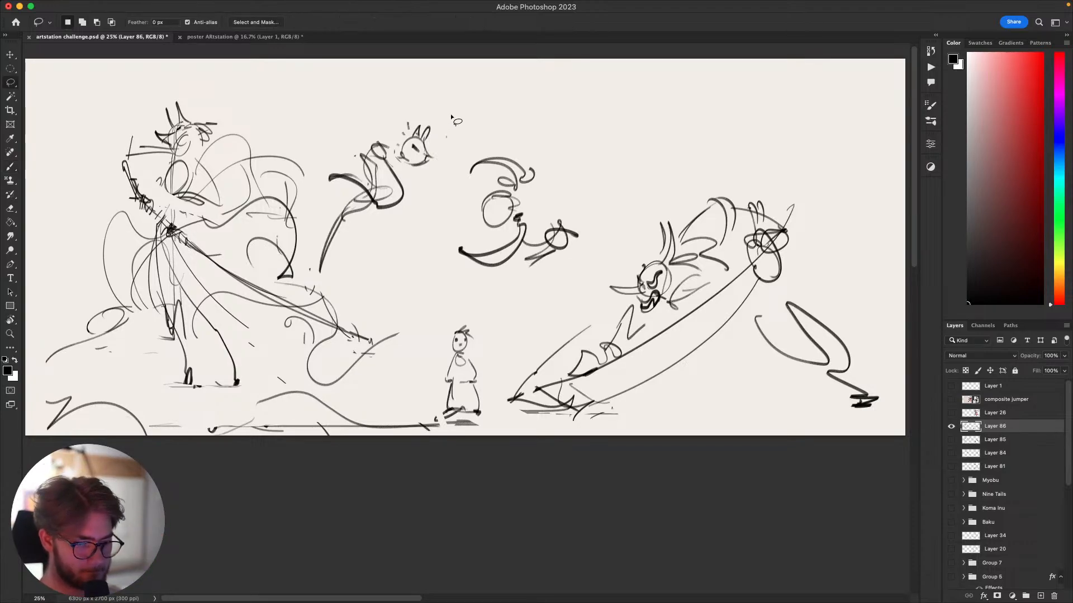
{"action": "mouse_move", "coordinate": [451, 115]}
{"action": "left_mouse_down"}
{"action": "mouse_move", "coordinate": [395, 163]}
{"action": "mouse_move", "coordinate": [454, 116]}
{"action": "mouse_move", "coordinate": [492, 134]}
{"action": "mouse_move", "coordinate": [437, 98]}
{"action": "mouse_move", "coordinate": [509, 114]}
{"action": "left_mouse_up"}
{"action": "key", "text": "super+t"}
{"action": "key", "text": "Return"}
{"action": "key", "text": "super+d"}
Draw a small circle and a curved stroke linking the leaping figure's body to its tilted head, undoing extra marks.
{"action": "key", "text": "b"}
{"action": "left_click_drag", "start_coordinate": [438, 146], "coordinate": [448, 154]}
{"action": "key", "text": "super+z"}
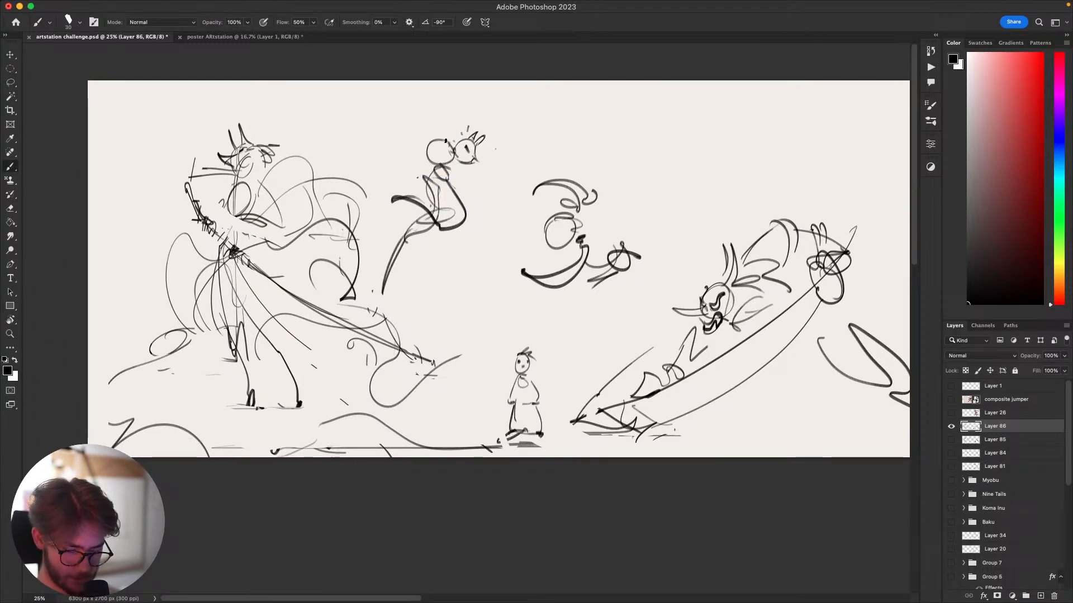
{"action": "mouse_move", "coordinate": [388, 120]}
{"action": "left_mouse_down"}
{"action": "mouse_move", "coordinate": [432, 134]}
{"action": "mouse_move", "coordinate": [441, 167]}
{"action": "left_mouse_up"}
{"action": "key", "text": "super+z"}
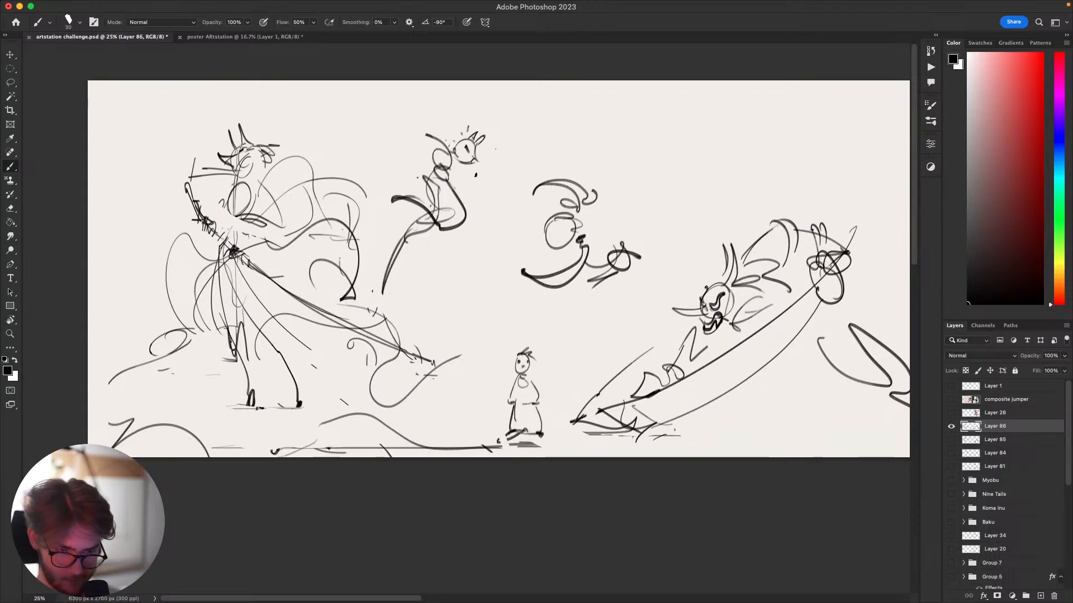
{"action": "key", "text": "super+z"}
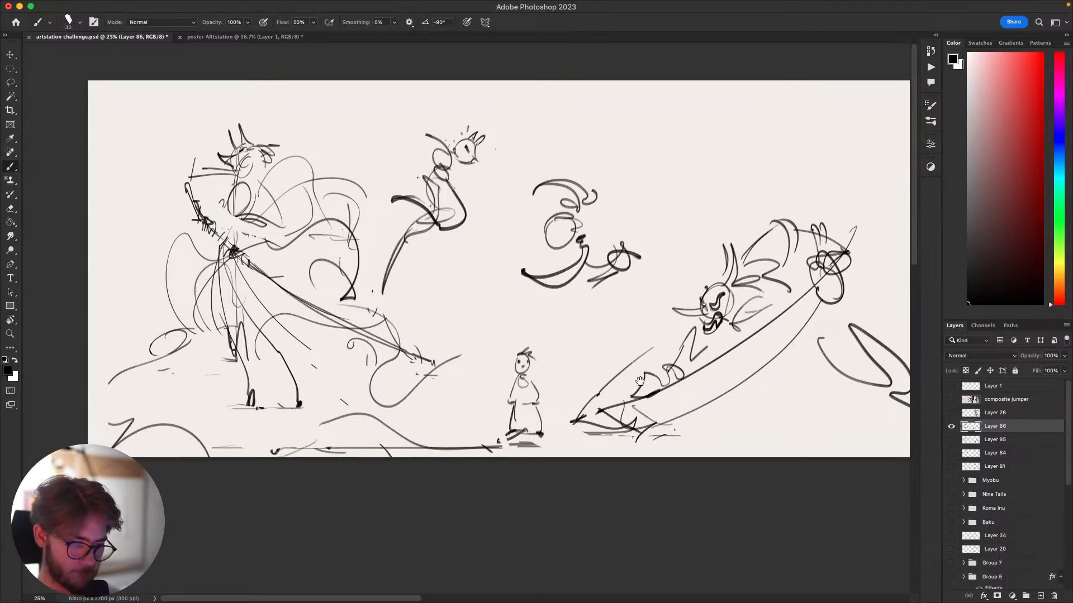
Sketch a triangular pommel at the upper end of the diagonal horned creature's sword, undoing the failed attempts.
{"action": "left_click_drag", "start_coordinate": [653, 366], "coordinate": [639, 414]}
{"action": "mouse_move", "coordinate": [823, 423]}
{"action": "left_mouse_down"}
{"action": "mouse_move", "coordinate": [816, 372]}
{"action": "mouse_move", "coordinate": [783, 376]}
{"action": "mouse_move", "coordinate": [749, 436]}
{"action": "mouse_move", "coordinate": [757, 397]}
{"action": "mouse_move", "coordinate": [744, 420]}
{"action": "mouse_move", "coordinate": [761, 426]}
{"action": "left_mouse_up"}
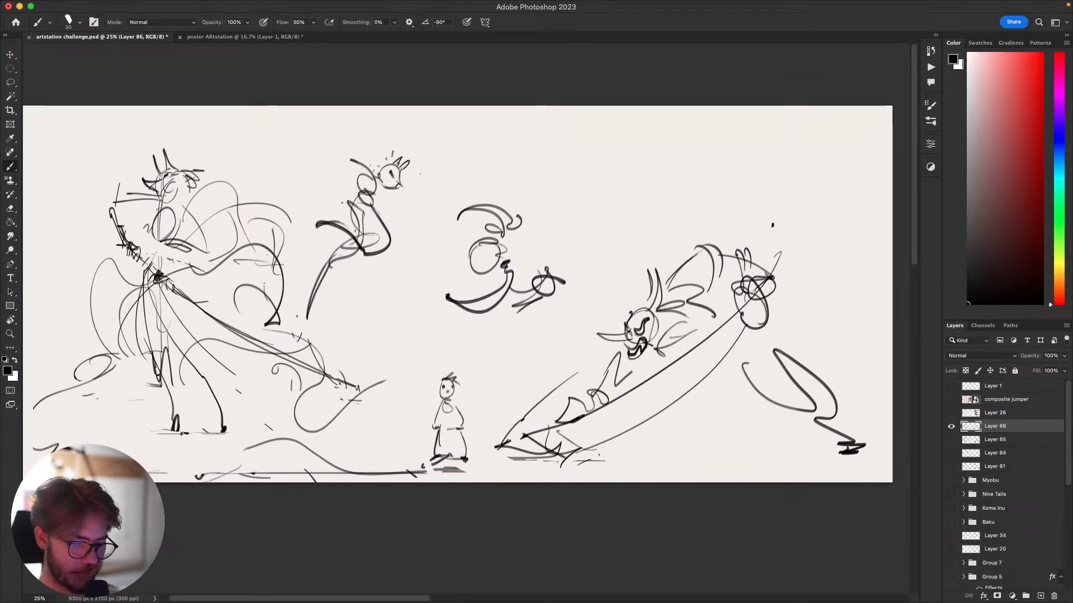
{"action": "mouse_move", "coordinate": [773, 229]}
{"action": "left_mouse_down"}
{"action": "mouse_move", "coordinate": [781, 261]}
{"action": "mouse_move", "coordinate": [763, 279]}
{"action": "mouse_move", "coordinate": [777, 242]}
{"action": "left_mouse_up"}
{"action": "key", "text": "super+z"}
{"action": "mouse_move", "coordinate": [776, 248]}
{"action": "left_mouse_down"}
{"action": "mouse_move", "coordinate": [753, 309]}
{"action": "mouse_move", "coordinate": [607, 402]}
{"action": "left_mouse_up"}
{"action": "key", "text": "super+z"}
{"action": "key", "text": "super+z"}
{"action": "key", "text": "super+z"}
{"action": "key", "text": "super+z"}
{"action": "mouse_move", "coordinate": [771, 277]}
{"action": "left_mouse_down"}
{"action": "mouse_move", "coordinate": [794, 254]}
{"action": "mouse_move", "coordinate": [776, 258]}
{"action": "left_mouse_up"}
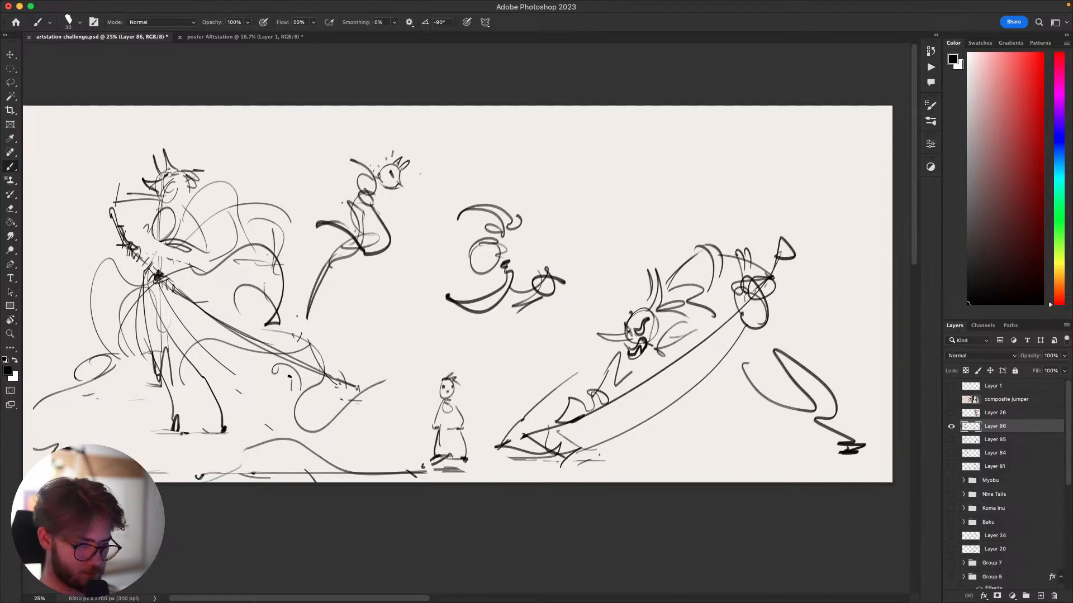
Add long curved strokes thickening the sweeping blade held by the tall caped character, undoing the stray line.
{"action": "mouse_move", "coordinate": [331, 398]}
{"action": "left_mouse_down"}
{"action": "mouse_move", "coordinate": [117, 201]}
{"action": "mouse_move", "coordinate": [343, 403]}
{"action": "left_mouse_up"}
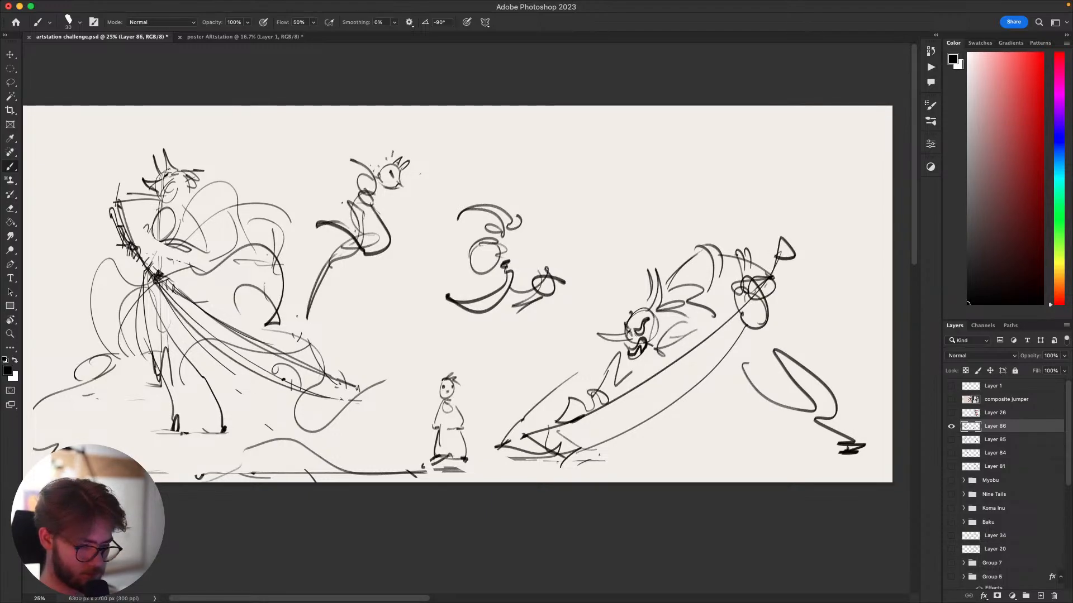
{"action": "left_click_drag", "start_coordinate": [217, 352], "coordinate": [738, 140]}
{"action": "key", "text": "super+z"}
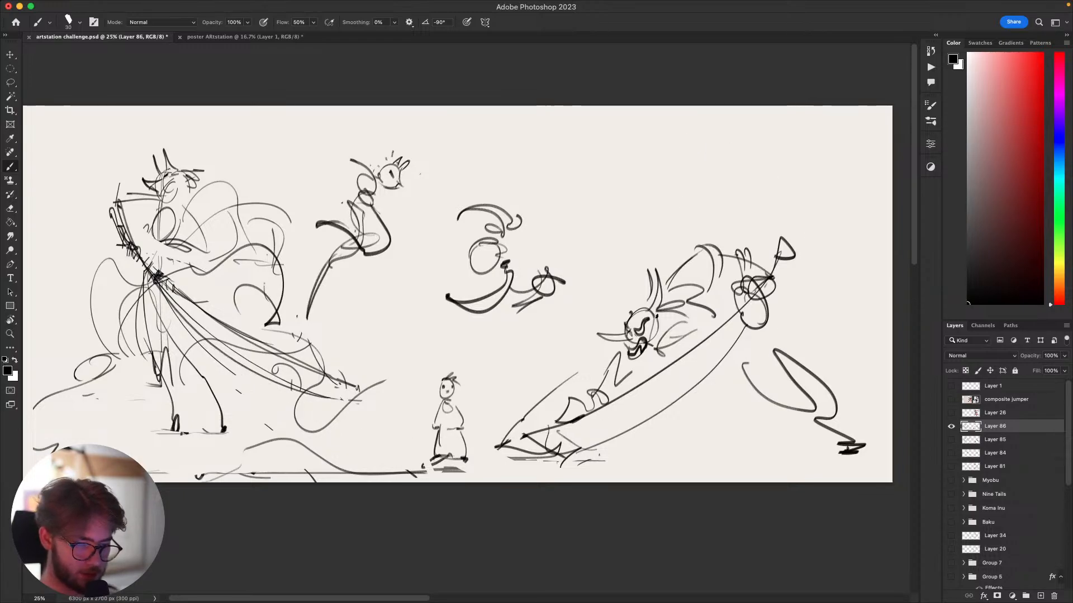
Draw an inner oval and jagged dark strokes on the floating central face, undoing the rejected marks.
{"action": "left_click_drag", "start_coordinate": [648, 305], "coordinate": [437, 254]}
{"action": "key", "text": "super+z"}
{"action": "mouse_move", "coordinate": [521, 222]}
{"action": "left_mouse_down"}
{"action": "mouse_move", "coordinate": [547, 260]}
{"action": "mouse_move", "coordinate": [469, 267]}
{"action": "mouse_move", "coordinate": [486, 254]}
{"action": "mouse_move", "coordinate": [573, 295]}
{"action": "left_mouse_up"}
{"action": "key", "text": "super+z"}
{"action": "left_click", "coordinate": [473, 267]}
{"action": "mouse_move", "coordinate": [522, 269]}
{"action": "left_mouse_down"}
{"action": "mouse_move", "coordinate": [543, 274]}
{"action": "mouse_move", "coordinate": [519, 259]}
{"action": "mouse_move", "coordinate": [509, 276]}
{"action": "mouse_move", "coordinate": [521, 283]}
{"action": "mouse_move", "coordinate": [506, 255]}
{"action": "mouse_move", "coordinate": [507, 278]}
{"action": "mouse_move", "coordinate": [526, 282]}
{"action": "mouse_move", "coordinate": [498, 276]}
{"action": "mouse_move", "coordinate": [511, 254]}
{"action": "left_mouse_up"}
{"action": "key", "text": "super+z"}
{"action": "key", "text": "super+z"}
{"action": "key", "text": "super+z"}
{"action": "key", "text": "super+z"}
{"action": "key", "text": "super+z"}
{"action": "key", "text": "super+z"}
{"action": "left_click_drag", "start_coordinate": [519, 299], "coordinate": [570, 276]}
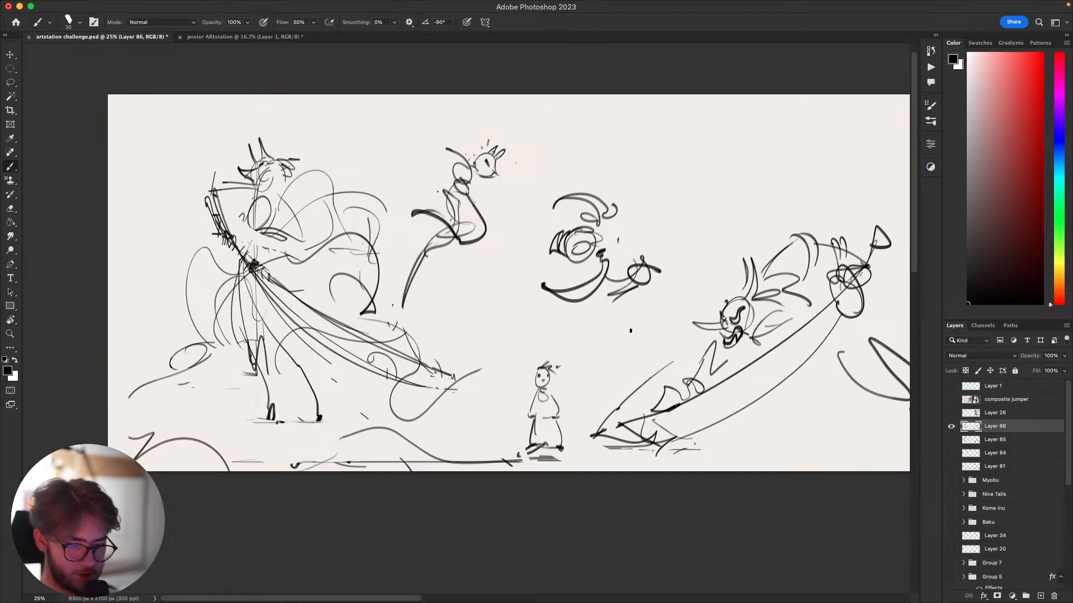
Sketch curling hair strands flowing behind the leaping figure's eared head, undoing the unwanted strokes.
{"action": "mouse_move", "coordinate": [797, 399]}
{"action": "left_mouse_down"}
{"action": "mouse_move", "coordinate": [712, 400]}
{"action": "mouse_move", "coordinate": [773, 407]}
{"action": "mouse_move", "coordinate": [801, 398]}
{"action": "left_mouse_up"}
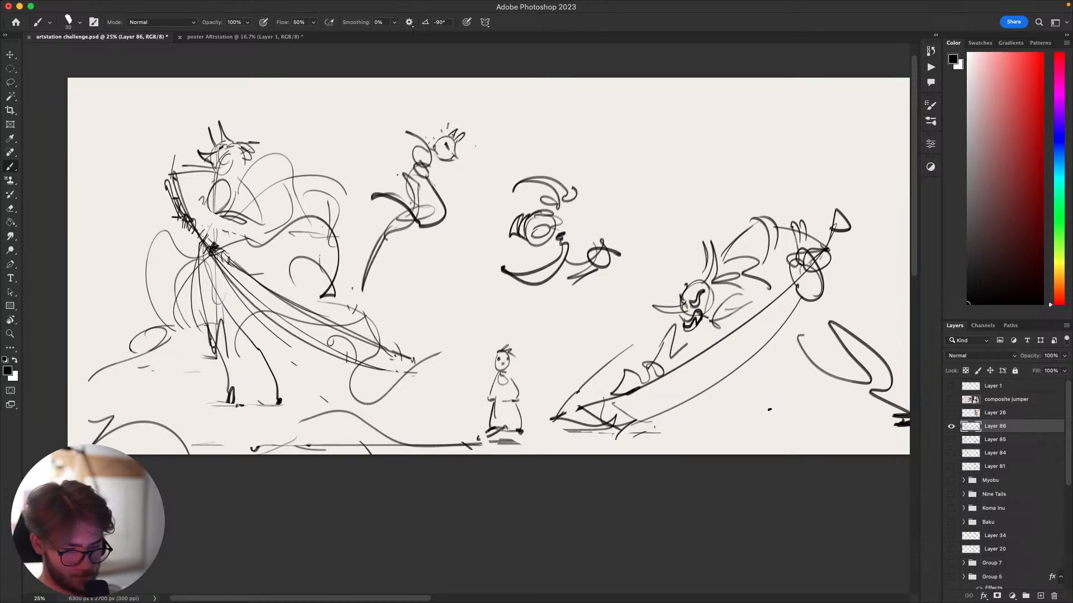
{"action": "mouse_move", "coordinate": [780, 407]}
{"action": "left_mouse_down"}
{"action": "mouse_move", "coordinate": [785, 450]}
{"action": "mouse_move", "coordinate": [788, 398]}
{"action": "mouse_move", "coordinate": [767, 425]}
{"action": "mouse_move", "coordinate": [809, 335]}
{"action": "mouse_move", "coordinate": [735, 331]}
{"action": "mouse_move", "coordinate": [791, 352]}
{"action": "mouse_move", "coordinate": [731, 426]}
{"action": "mouse_move", "coordinate": [773, 391]}
{"action": "mouse_move", "coordinate": [749, 438]}
{"action": "mouse_move", "coordinate": [730, 407]}
{"action": "mouse_move", "coordinate": [715, 410]}
{"action": "mouse_move", "coordinate": [704, 467]}
{"action": "mouse_move", "coordinate": [716, 525]}
{"action": "mouse_move", "coordinate": [699, 428]}
{"action": "mouse_move", "coordinate": [740, 391]}
{"action": "mouse_move", "coordinate": [665, 447]}
{"action": "mouse_move", "coordinate": [757, 426]}
{"action": "mouse_move", "coordinate": [753, 359]}
{"action": "mouse_move", "coordinate": [763, 414]}
{"action": "left_mouse_up"}
{"action": "key", "text": "v"}
{"action": "key", "text": "b"}
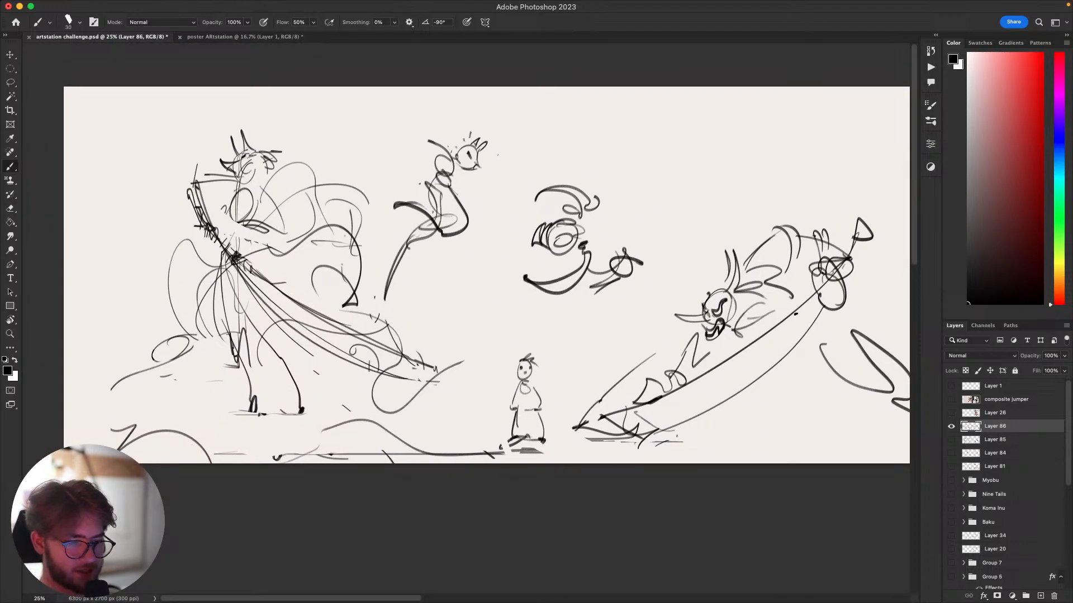
{"action": "left_click_drag", "start_coordinate": [746, 372], "coordinate": [761, 392]}
{"action": "mouse_move", "coordinate": [481, 166]}
{"action": "left_mouse_down"}
{"action": "mouse_move", "coordinate": [463, 127]}
{"action": "mouse_move", "coordinate": [449, 155]}
{"action": "mouse_move", "coordinate": [390, 163]}
{"action": "mouse_move", "coordinate": [409, 180]}
{"action": "mouse_move", "coordinate": [479, 130]}
{"action": "mouse_move", "coordinate": [478, 146]}
{"action": "mouse_move", "coordinate": [501, 133]}
{"action": "left_mouse_up"}
{"action": "key", "text": "super+z"}
{"action": "key", "text": "super+z"}
{"action": "key", "text": "super+z"}
{"action": "key", "text": "super+z"}
Erase lines near the central face's mouth and draw a curved arc joining the face to its hand.
{"action": "key", "text": "e"}
{"action": "left_click_drag", "start_coordinate": [565, 256], "coordinate": [579, 251]}
{"action": "key", "text": "b"}
{"action": "mouse_move", "coordinate": [565, 252]}
{"action": "left_mouse_down"}
{"action": "mouse_move", "coordinate": [581, 260]}
{"action": "mouse_move", "coordinate": [594, 246]}
{"action": "mouse_move", "coordinate": [578, 259]}
{"action": "mouse_move", "coordinate": [627, 271]}
{"action": "mouse_move", "coordinate": [609, 289]}
{"action": "left_mouse_up"}
{"action": "key", "text": "super+z"}
{"action": "key", "text": "super+z"}
{"action": "key", "text": "super+z"}
{"action": "key", "text": "super+z"}
{"action": "left_click_drag", "start_coordinate": [608, 240], "coordinate": [632, 291]}
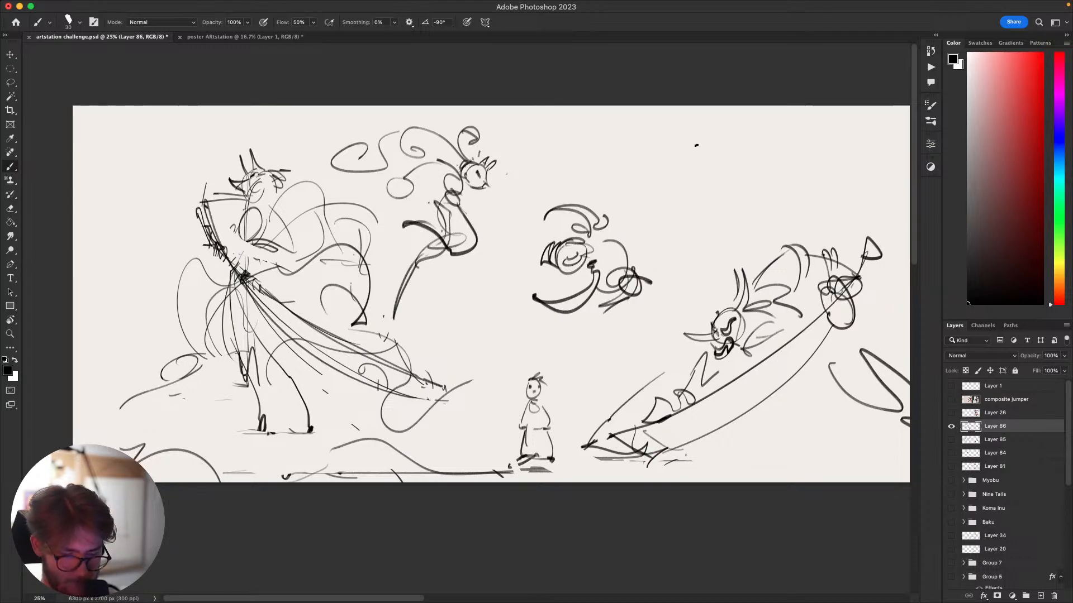
{"action": "mouse_move", "coordinate": [805, 391]}
{"action": "left_mouse_down"}
{"action": "mouse_move", "coordinate": [740, 370]}
{"action": "mouse_move", "coordinate": [764, 338]}
{"action": "mouse_move", "coordinate": [757, 314]}
{"action": "mouse_move", "coordinate": [726, 373]}
{"action": "mouse_move", "coordinate": [782, 361]}
{"action": "mouse_move", "coordinate": [751, 408]}
{"action": "mouse_move", "coordinate": [743, 304]}
{"action": "mouse_move", "coordinate": [751, 384]}
{"action": "mouse_move", "coordinate": [848, 295]}
{"action": "mouse_move", "coordinate": [807, 270]}
{"action": "mouse_move", "coordinate": [771, 362]}
{"action": "mouse_move", "coordinate": [732, 407]}
{"action": "left_mouse_up"}
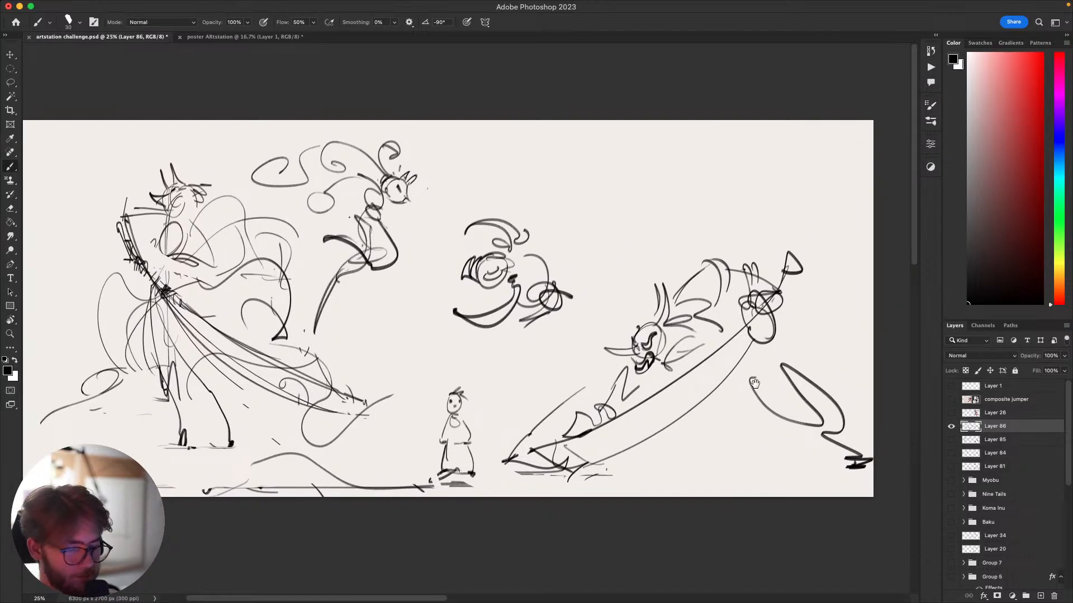
{"action": "mouse_move", "coordinate": [816, 239]}
{"action": "left_mouse_down"}
{"action": "mouse_move", "coordinate": [853, 192]}
{"action": "mouse_move", "coordinate": [832, 202]}
{"action": "left_mouse_up"}
{"action": "left_click_drag", "start_coordinate": [780, 334], "coordinate": [782, 335]}
{"action": "mouse_move", "coordinate": [845, 302]}
{"action": "left_mouse_down"}
{"action": "mouse_move", "coordinate": [776, 339]}
{"action": "mouse_move", "coordinate": [782, 400]}
{"action": "mouse_move", "coordinate": [769, 420]}
{"action": "left_mouse_up"}
{"action": "left_click_drag", "start_coordinate": [525, 251], "coordinate": [534, 368]}
{"action": "key", "text": "super+z"}
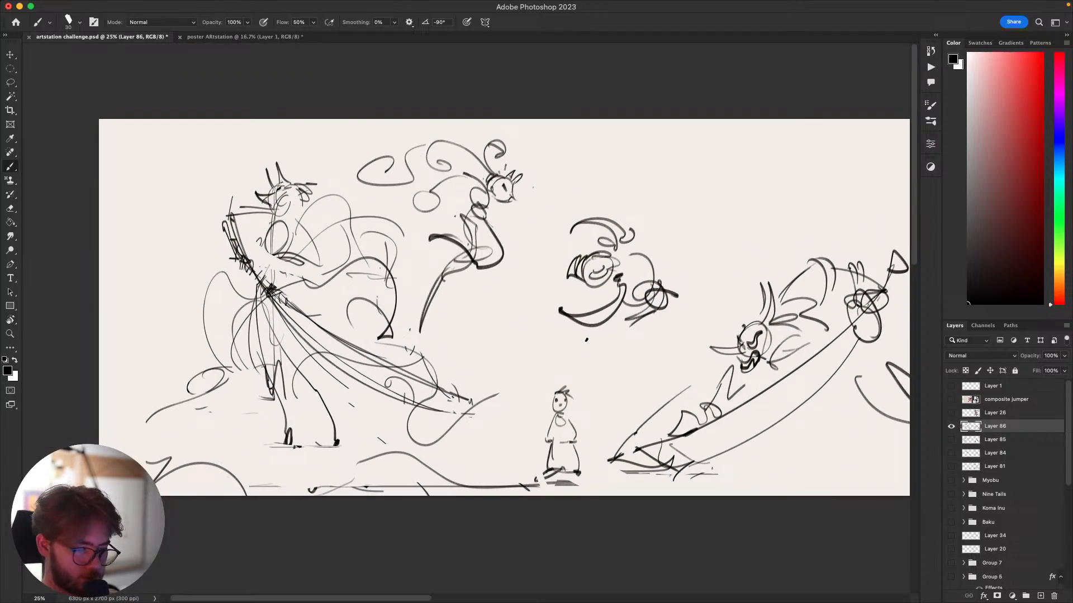
{"action": "left_click_drag", "start_coordinate": [479, 155], "coordinate": [665, 369]}
{"action": "key", "text": "super+z"}
{"action": "mouse_move", "coordinate": [712, 339]}
{"action": "left_mouse_down"}
{"action": "mouse_move", "coordinate": [761, 314]}
{"action": "mouse_move", "coordinate": [720, 357]}
{"action": "mouse_move", "coordinate": [697, 338]}
{"action": "left_mouse_up"}
{"action": "left_click_drag", "start_coordinate": [761, 328], "coordinate": [689, 286]}
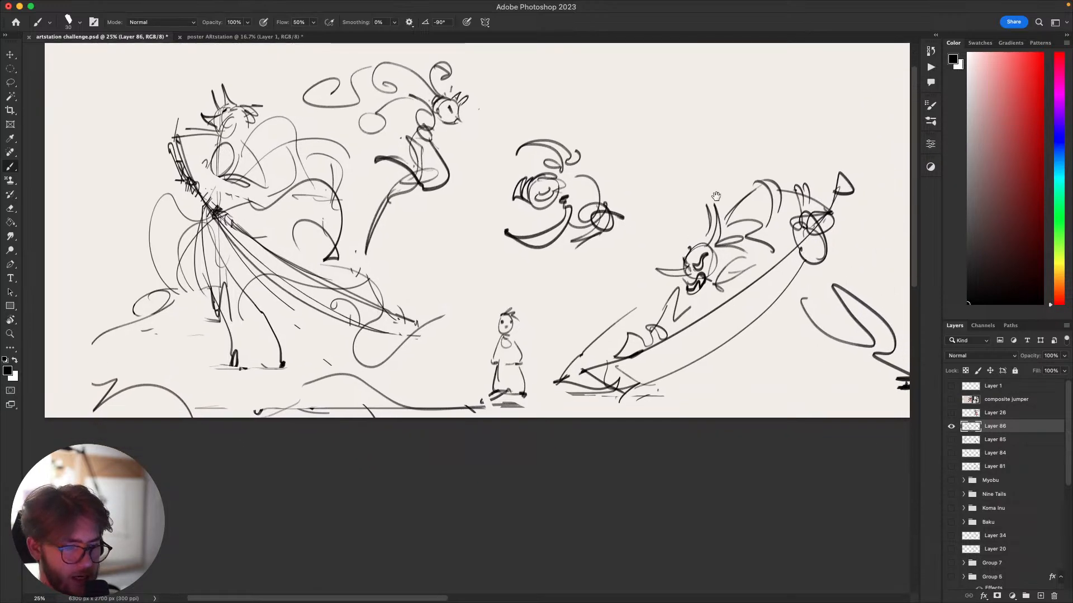
{"action": "left_click_drag", "start_coordinate": [708, 343], "coordinate": [663, 350]}
{"action": "left_click_drag", "start_coordinate": [771, 313], "coordinate": [788, 341]}
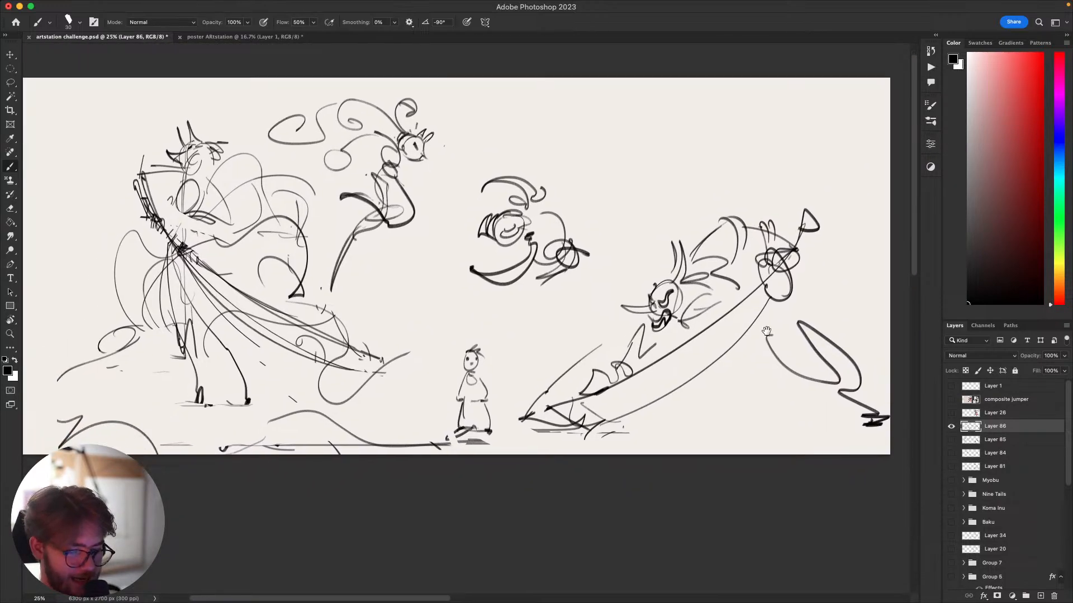
{"action": "mouse_move", "coordinate": [716, 339]}
{"action": "left_mouse_down"}
{"action": "mouse_move", "coordinate": [751, 283]}
{"action": "mouse_move", "coordinate": [674, 341]}
{"action": "mouse_move", "coordinate": [747, 330]}
{"action": "mouse_move", "coordinate": [732, 344]}
{"action": "mouse_move", "coordinate": [714, 302]}
{"action": "mouse_move", "coordinate": [710, 337]}
{"action": "left_mouse_up"}
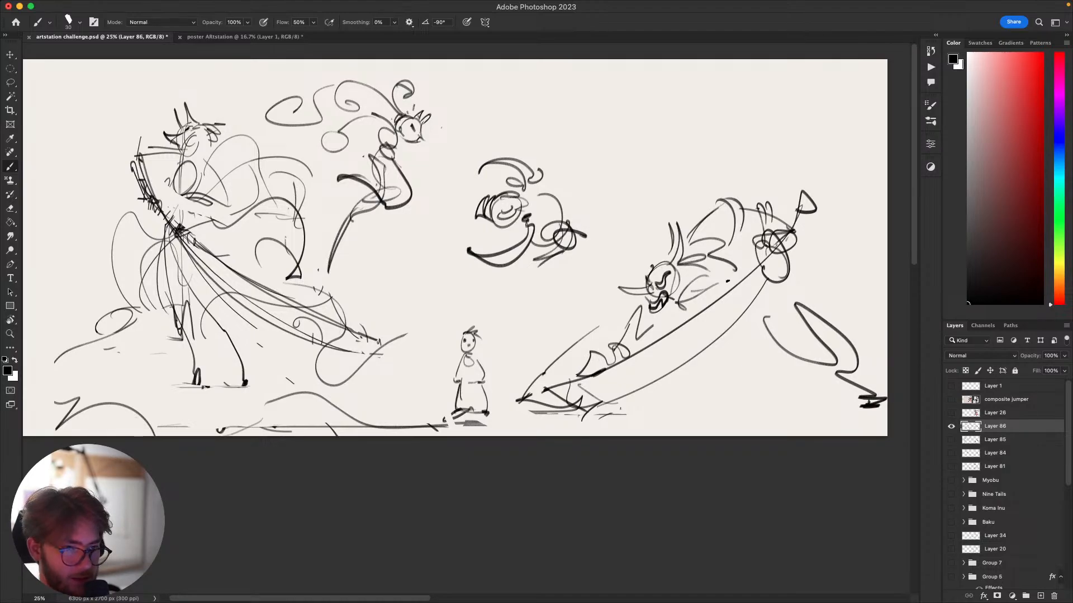
{"action": "left_click_drag", "start_coordinate": [712, 350], "coordinate": [699, 394]}
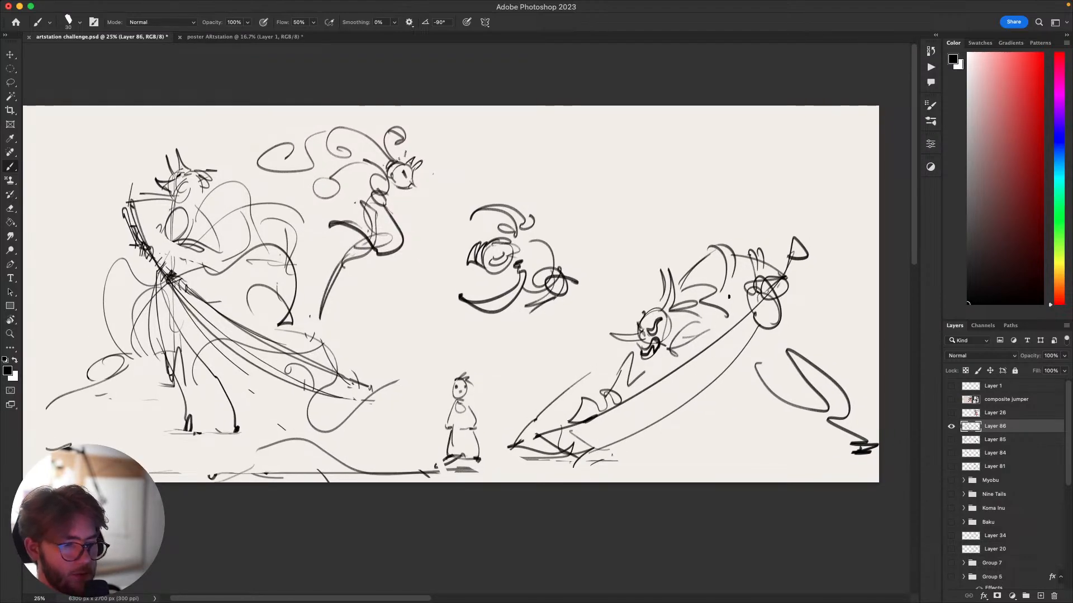
{"action": "mouse_move", "coordinate": [703, 329]}
{"action": "left_mouse_down"}
{"action": "mouse_move", "coordinate": [699, 351]}
{"action": "mouse_move", "coordinate": [707, 342]}
{"action": "left_mouse_up"}
Hide the lineup sketch and inspect Layer 1, Layer 85 and Layer 26 by toggling each one's visibility.
{"action": "left_click", "coordinate": [951, 426]}
{"action": "left_click", "coordinate": [950, 386]}
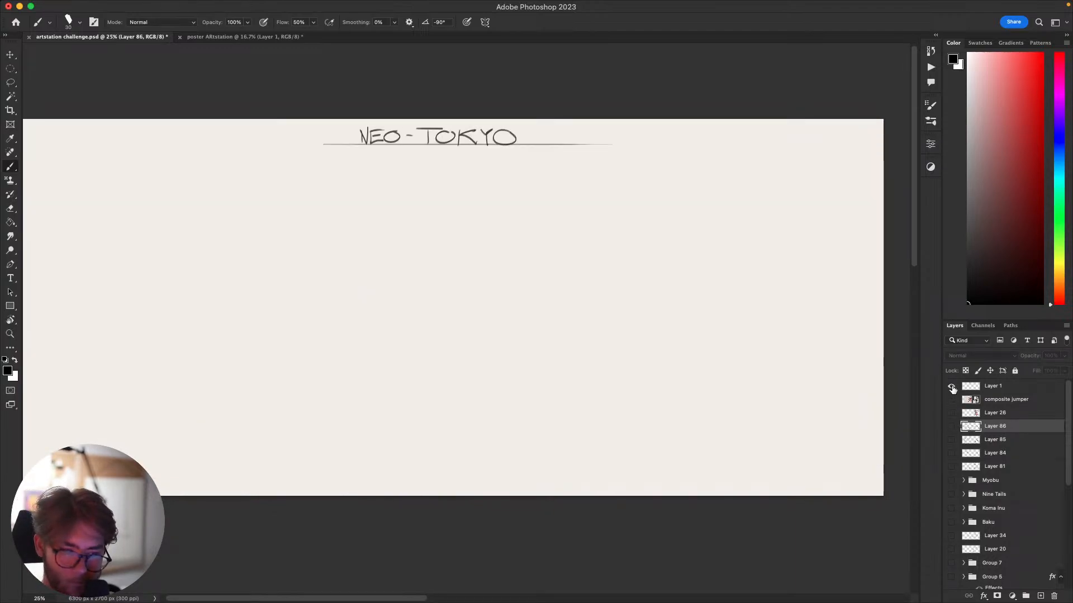
{"action": "left_click", "coordinate": [951, 385]}
{"action": "left_click", "coordinate": [951, 385]}
{"action": "left_click", "coordinate": [951, 386]}
{"action": "left_click", "coordinate": [951, 426]}
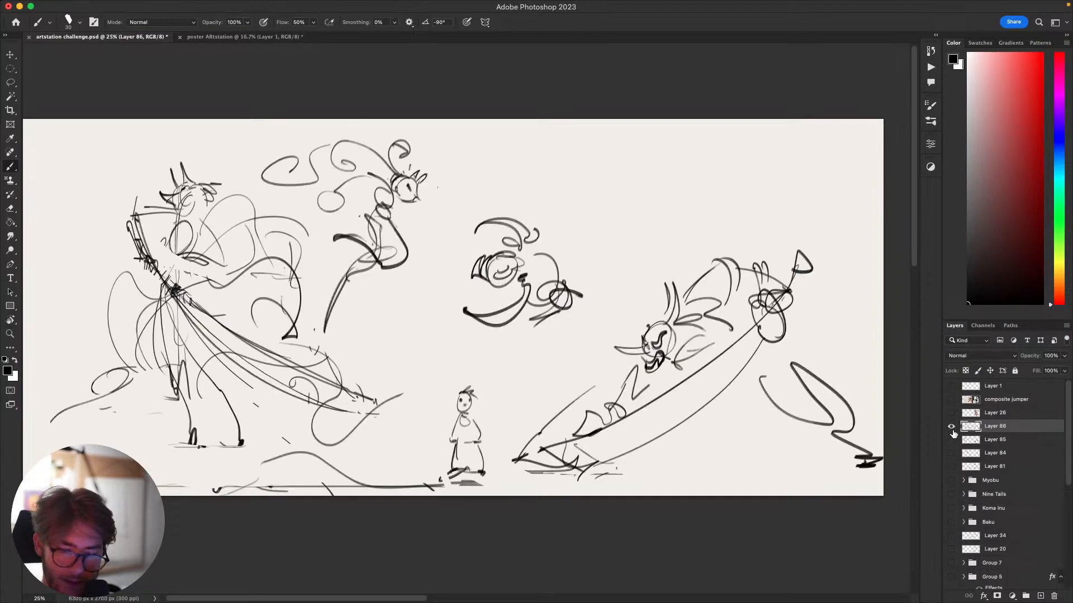
{"action": "left_click", "coordinate": [951, 426]}
{"action": "left_click", "coordinate": [951, 440]}
{"action": "left_click", "coordinate": [951, 440]}
{"action": "left_click", "coordinate": [951, 412]}
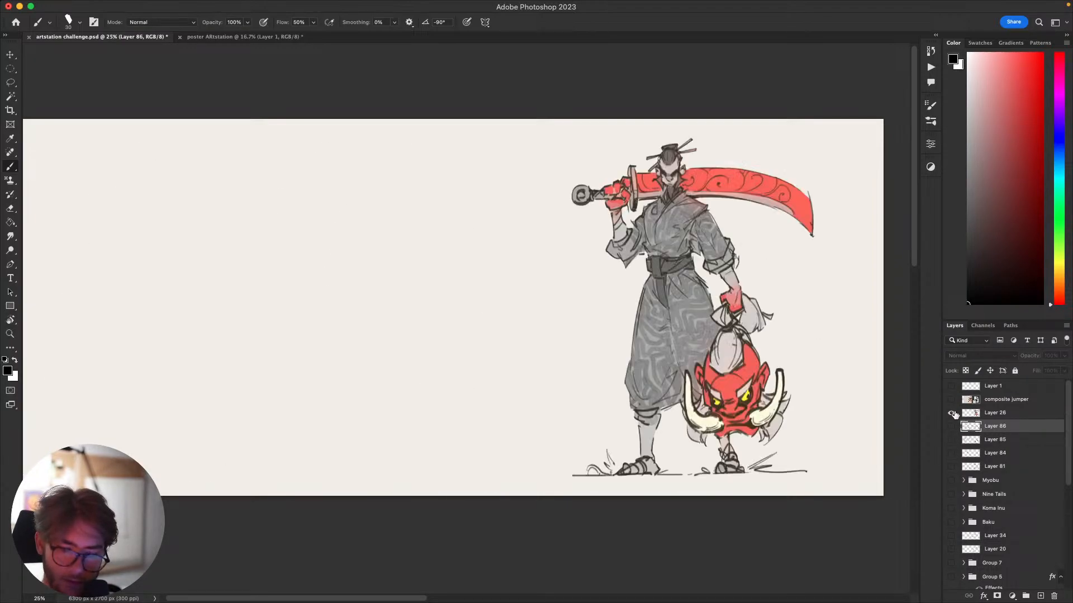
{"action": "left_click", "coordinate": [951, 412]}
Inspect the staircase sketch on Layer 84, then show and select Layer 81 to examine the conflict notes.
{"action": "left_click", "coordinate": [951, 465]}
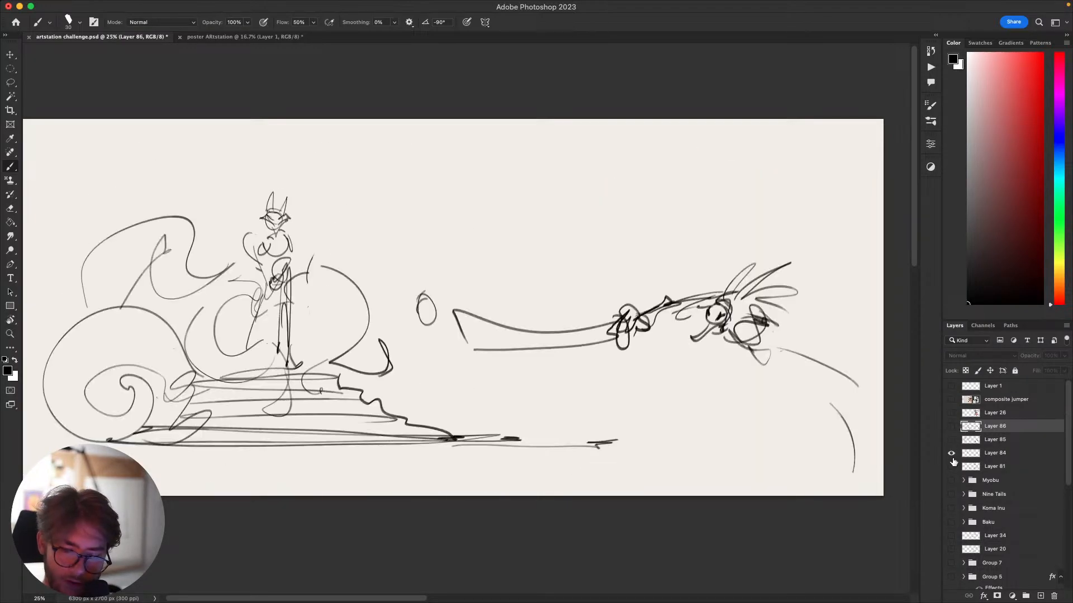
{"action": "left_click", "coordinate": [951, 466]}
{"action": "left_click", "coordinate": [950, 466]}
{"action": "left_click", "coordinate": [978, 467]}
{"action": "left_click_drag", "start_coordinate": [793, 357], "coordinate": [767, 336]}
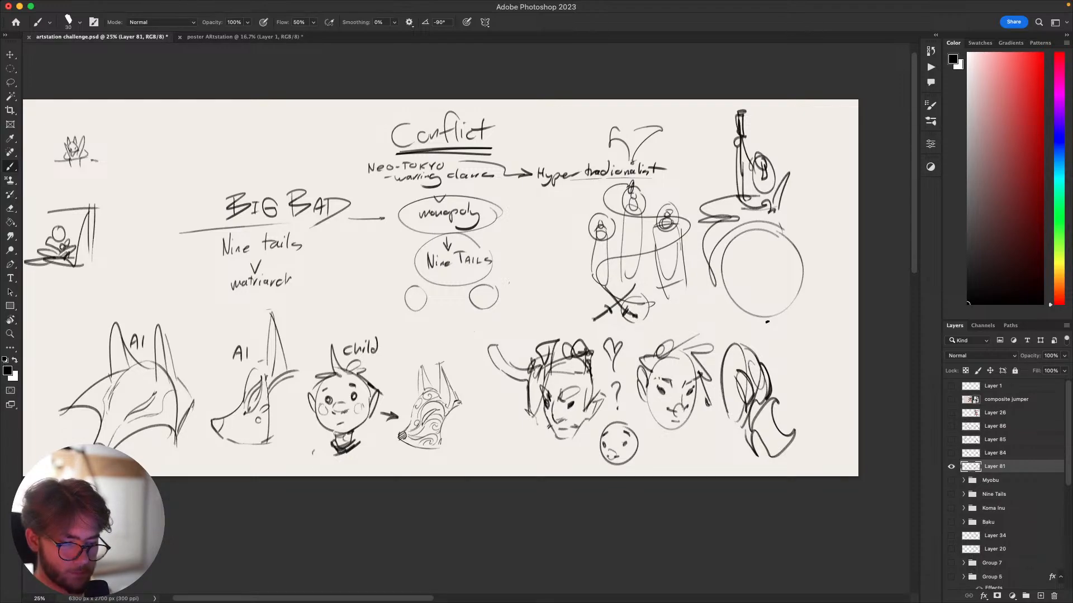
Hide Layer 81 and make Layer 86 with the character lineup visible and active again.
{"action": "left_click", "coordinate": [951, 466]}
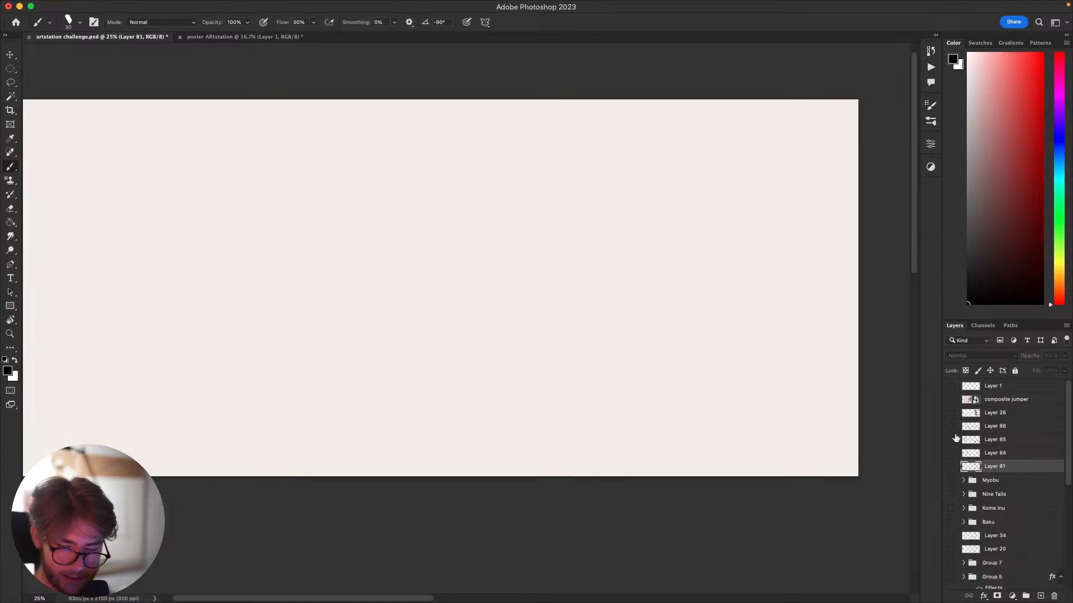
{"action": "left_click_drag", "start_coordinate": [951, 426], "coordinate": [950, 413]}
{"action": "left_click", "coordinate": [951, 413]}
{"action": "left_click", "coordinate": [982, 427]}
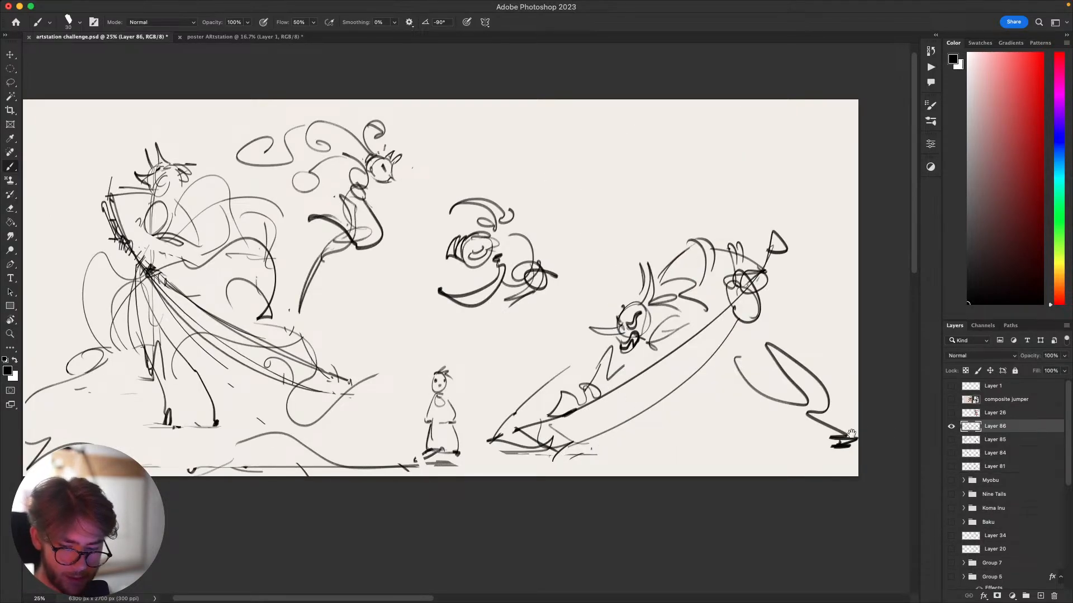
{"action": "left_click_drag", "start_coordinate": [656, 429], "coordinate": [866, 412]}
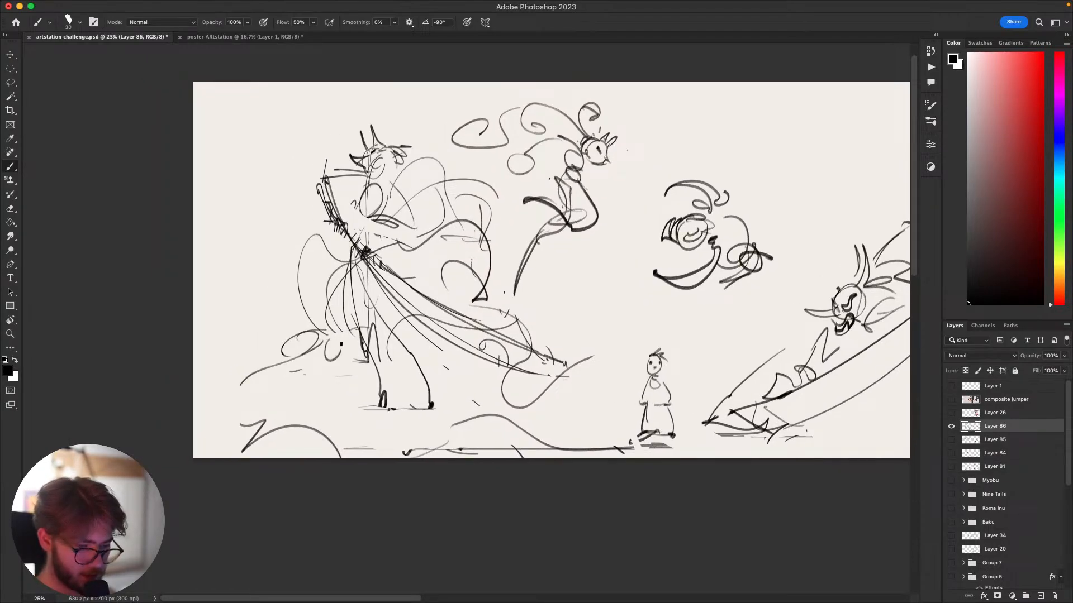
{"action": "mouse_move", "coordinate": [333, 345]}
{"action": "left_mouse_down"}
{"action": "mouse_move", "coordinate": [348, 362]}
{"action": "mouse_move", "coordinate": [320, 357]}
{"action": "left_mouse_up"}
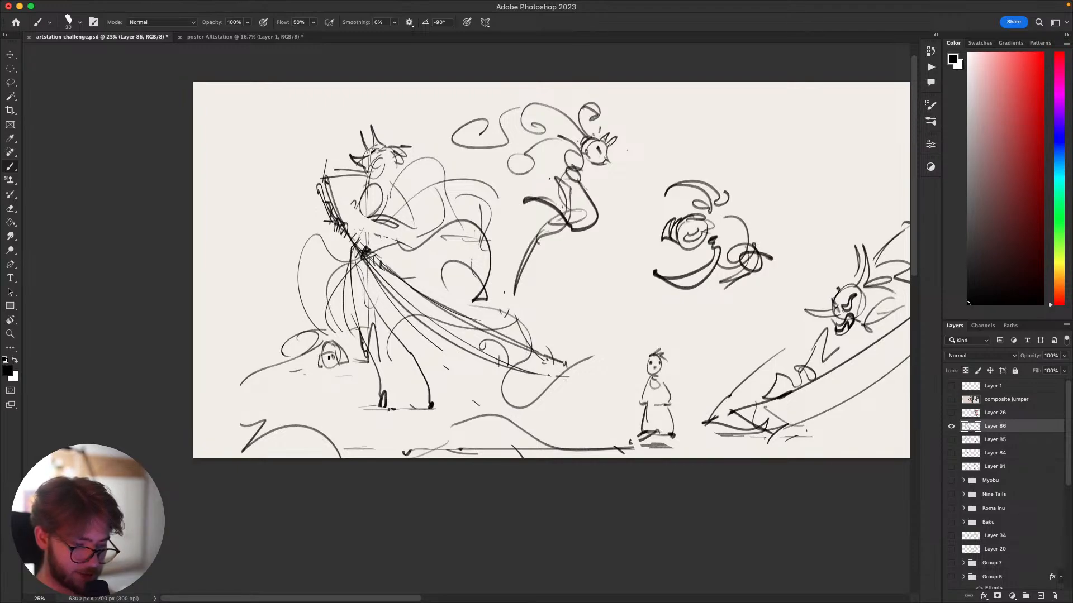
{"action": "left_click_drag", "start_coordinate": [328, 353], "coordinate": [325, 358]}
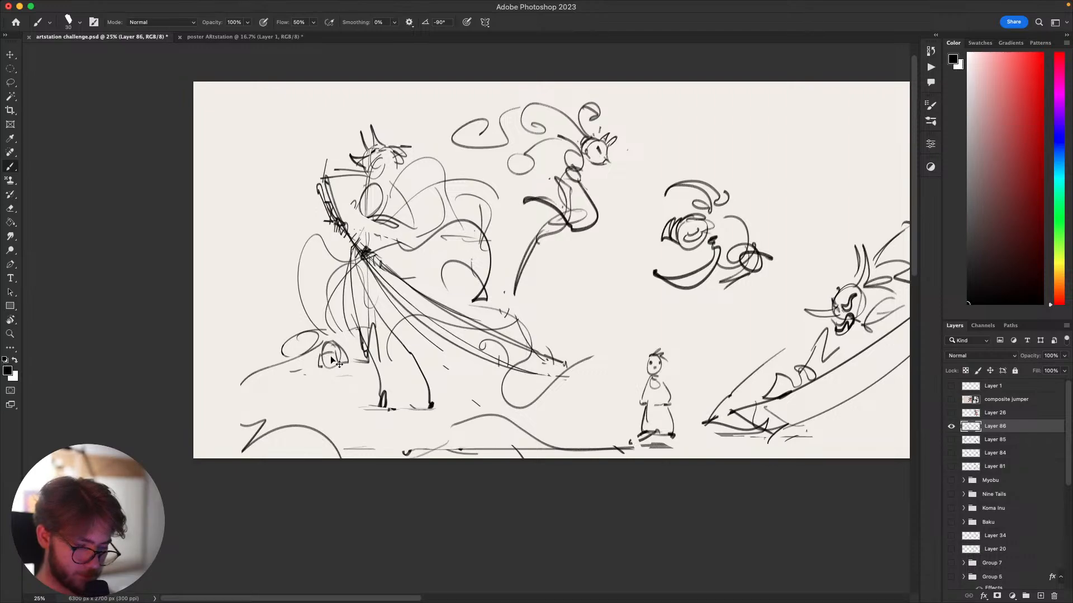
{"action": "left_click_drag", "start_coordinate": [338, 428], "coordinate": [330, 432]}
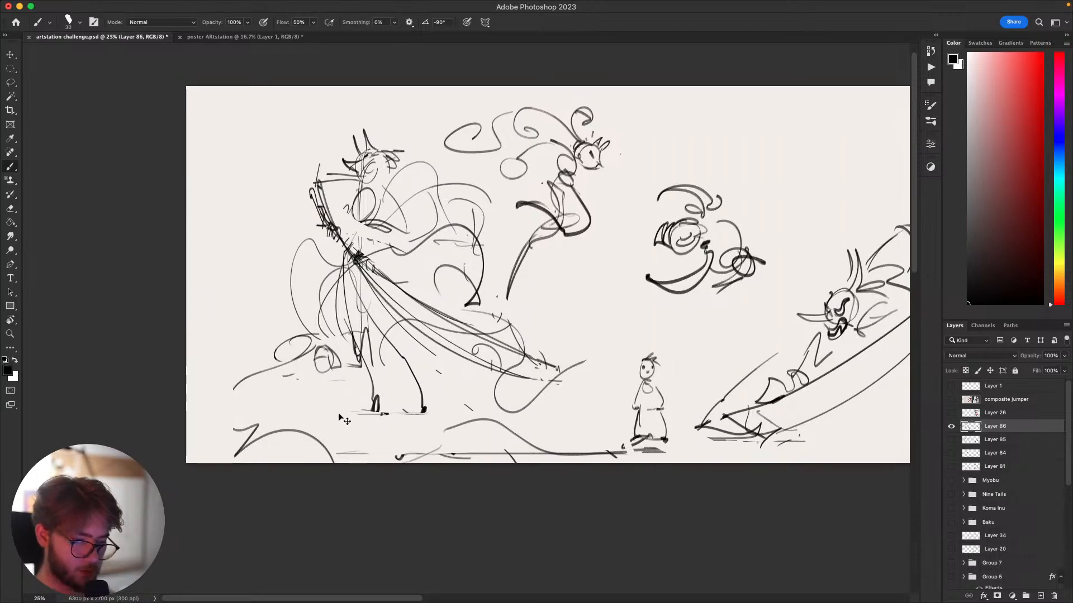
{"action": "key", "text": "super+z"}
{"action": "key", "text": "super+z"}
{"action": "key", "text": "super+z"}
{"action": "key", "text": "super+z"}
Lasso the small standing figure at the lineup's lower centre, enlarge it to 135.62% and reposition it on the ground.
{"action": "left_click_drag", "start_coordinate": [886, 364], "coordinate": [779, 397]}
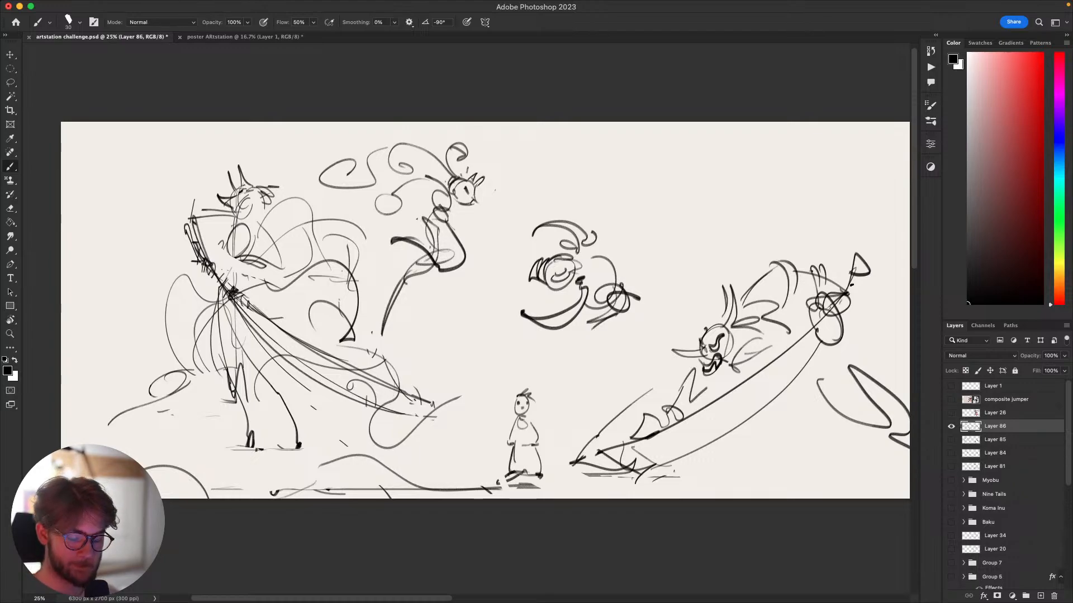
{"action": "mouse_move", "coordinate": [639, 515]}
{"action": "left_mouse_down"}
{"action": "mouse_move", "coordinate": [623, 489]}
{"action": "mouse_move", "coordinate": [622, 436]}
{"action": "mouse_move", "coordinate": [606, 453]}
{"action": "mouse_move", "coordinate": [591, 436]}
{"action": "left_mouse_up"}
{"action": "mouse_move", "coordinate": [613, 403]}
{"action": "left_mouse_down"}
{"action": "mouse_move", "coordinate": [643, 414]}
{"action": "mouse_move", "coordinate": [651, 446]}
{"action": "left_mouse_up"}
{"action": "key", "text": "l"}
{"action": "mouse_move", "coordinate": [539, 383]}
{"action": "left_mouse_down"}
{"action": "mouse_move", "coordinate": [546, 429]}
{"action": "mouse_move", "coordinate": [515, 256]}
{"action": "left_mouse_up"}
{"action": "key", "text": "super+t"}
{"action": "left_click_drag", "start_coordinate": [509, 349], "coordinate": [494, 344]}
{"action": "left_click_drag", "start_coordinate": [489, 248], "coordinate": [493, 279]}
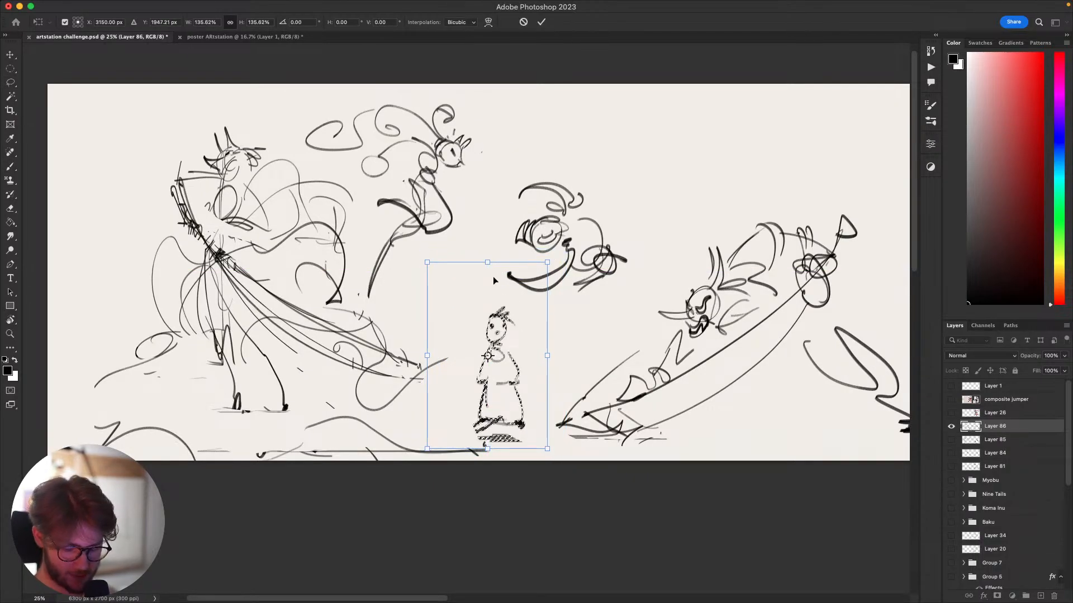
{"action": "key", "text": "Return"}
{"action": "key", "text": "b"}
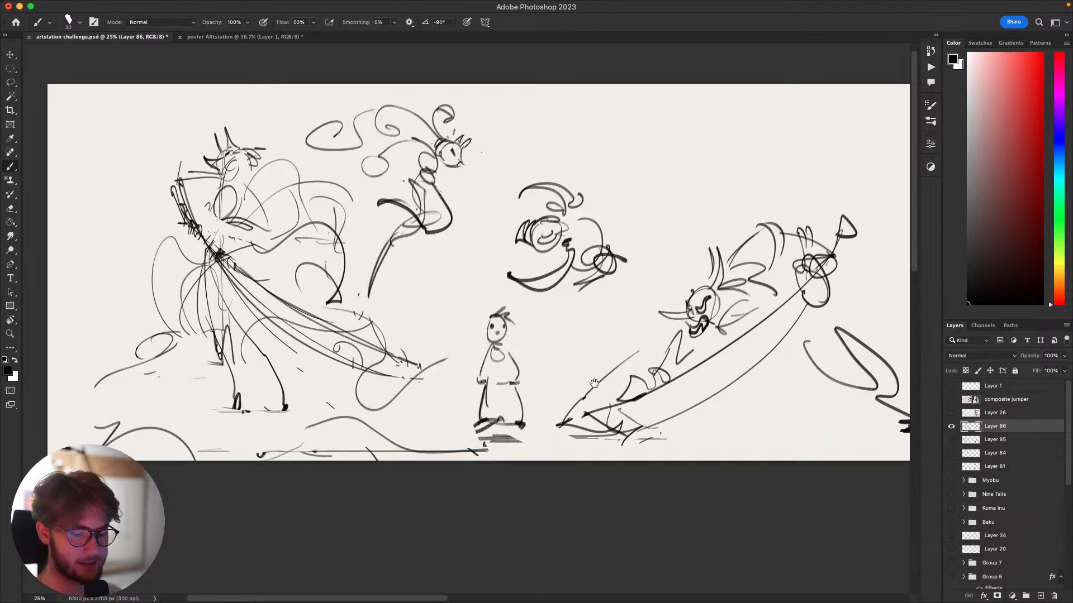
Erase the outer line of the small standing figure's leg and redraw it.
{"action": "left_click_drag", "start_coordinate": [594, 384], "coordinate": [604, 381]}
{"action": "key", "text": "e"}
{"action": "left_click_drag", "start_coordinate": [530, 387], "coordinate": [524, 419]}
{"action": "key", "text": "b"}
{"action": "left_click_drag", "start_coordinate": [524, 381], "coordinate": [519, 416]}
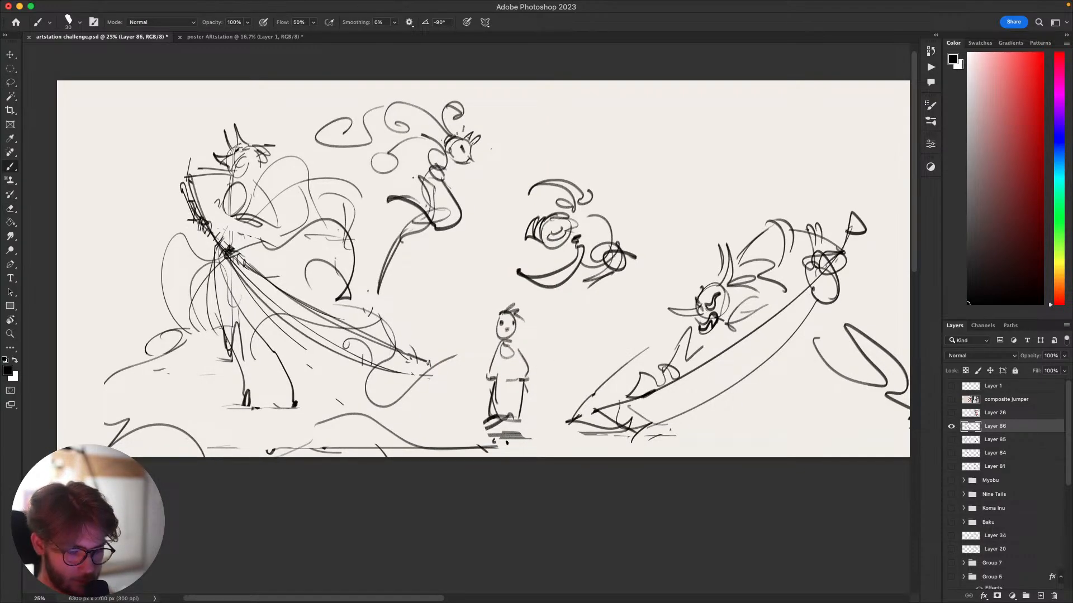
{"action": "left_click_drag", "start_coordinate": [542, 448], "coordinate": [524, 473]}
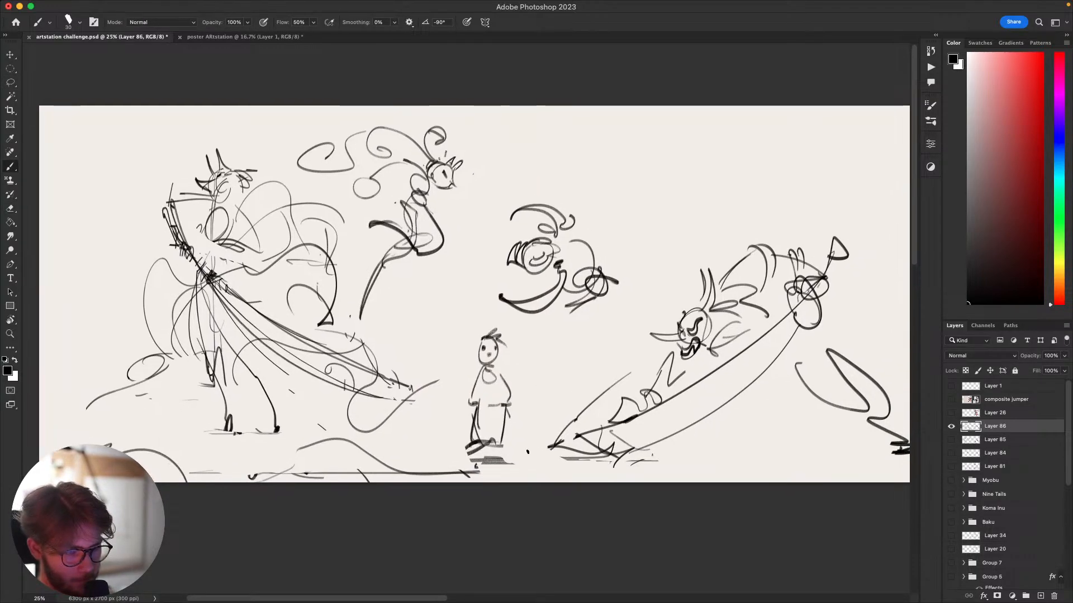
{"action": "mouse_move", "coordinate": [521, 435]}
{"action": "left_mouse_down"}
{"action": "mouse_move", "coordinate": [506, 470]}
{"action": "mouse_move", "coordinate": [565, 429]}
{"action": "mouse_move", "coordinate": [550, 452]}
{"action": "mouse_move", "coordinate": [509, 445]}
{"action": "mouse_move", "coordinate": [520, 441]}
{"action": "left_mouse_up"}
{"action": "left_click_drag", "start_coordinate": [462, 489], "coordinate": [426, 446]}
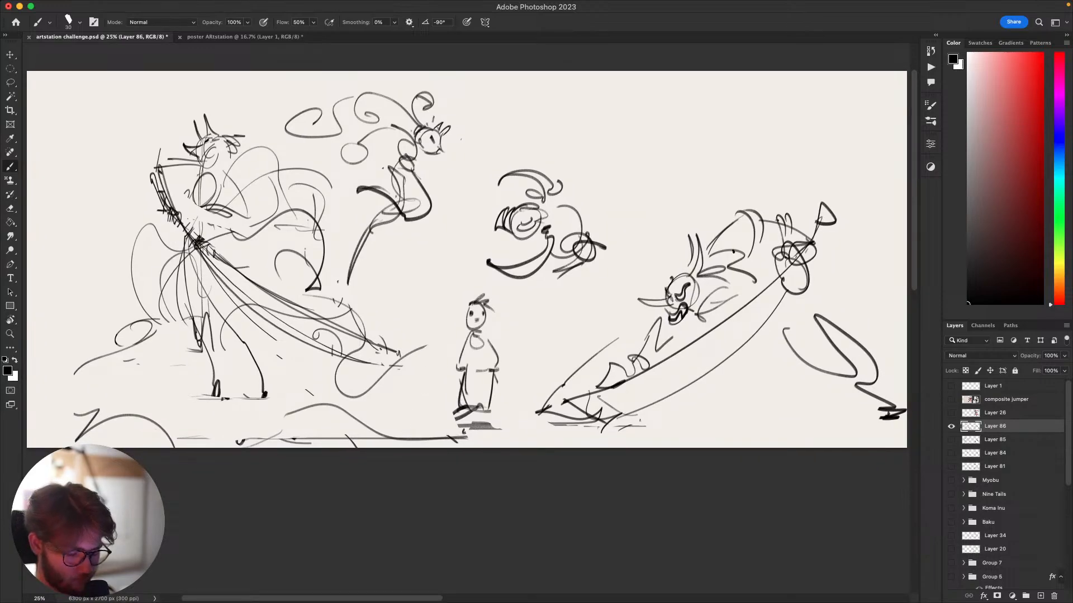
{"action": "key", "text": "v"}
{"action": "mouse_move", "coordinate": [780, 305]}
{"action": "left_mouse_down"}
{"action": "mouse_move", "coordinate": [798, 305]}
{"action": "mouse_move", "coordinate": [742, 326]}
{"action": "mouse_move", "coordinate": [690, 319]}
{"action": "mouse_move", "coordinate": [740, 327]}
{"action": "mouse_move", "coordinate": [724, 392]}
{"action": "mouse_move", "coordinate": [726, 349]}
{"action": "left_mouse_up"}
{"action": "key", "text": "b"}
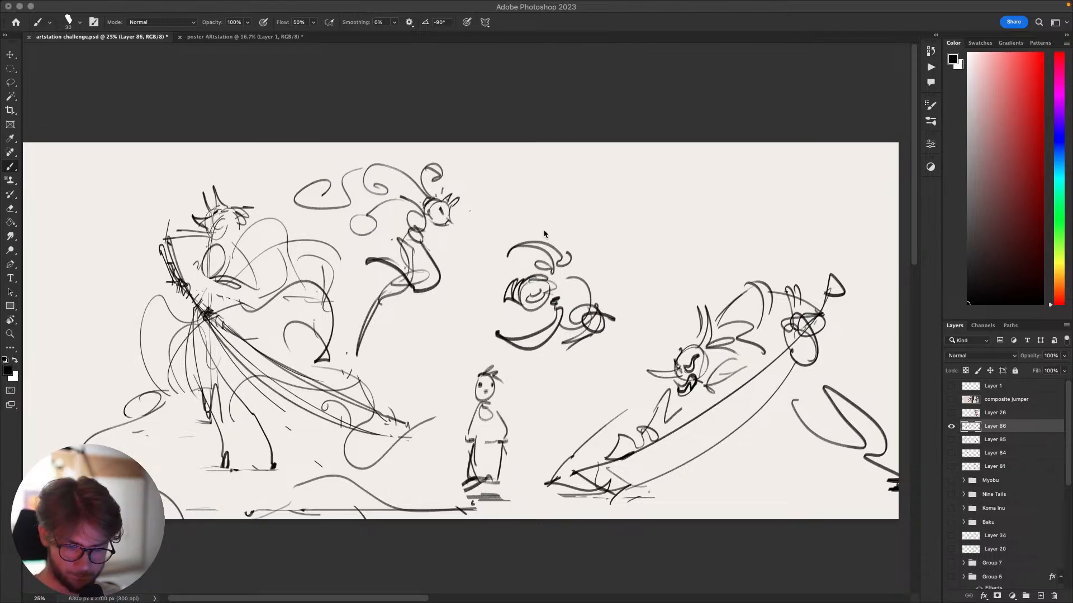
Hide the lineup on Layer 86 and inspect Layers 85, 84, 3 and 2 by toggling each one's visibility.
{"action": "left_click", "coordinate": [951, 440]}
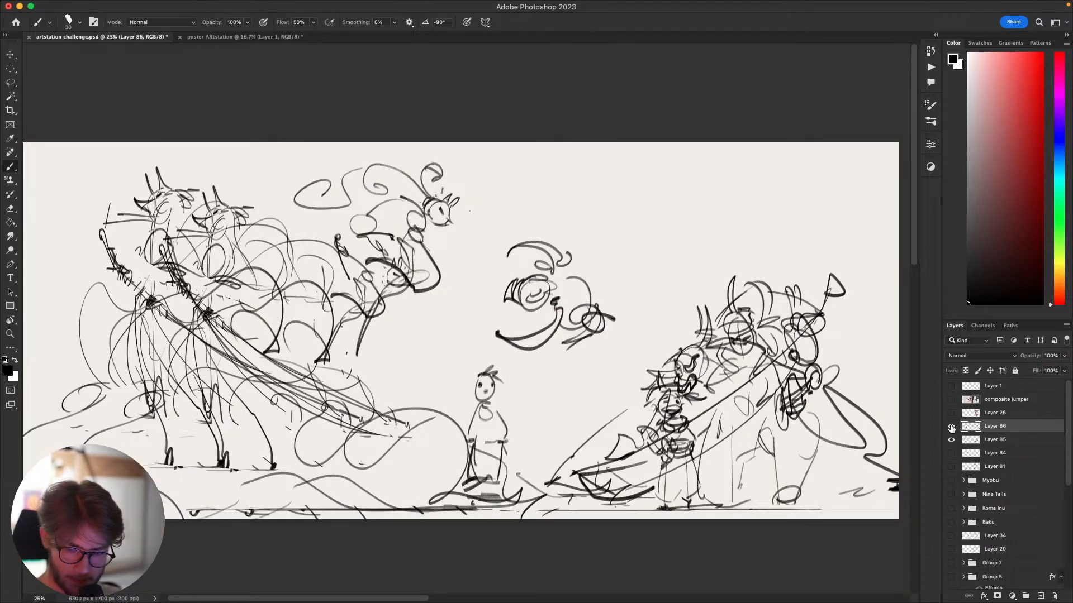
{"action": "left_click", "coordinate": [951, 426]}
{"action": "left_click", "coordinate": [951, 439]}
{"action": "left_click", "coordinate": [951, 453]}
{"action": "left_click", "coordinate": [951, 453]}
{"action": "scroll", "coordinate": [992, 462], "scroll_direction": "down", "scroll_amount": 10}
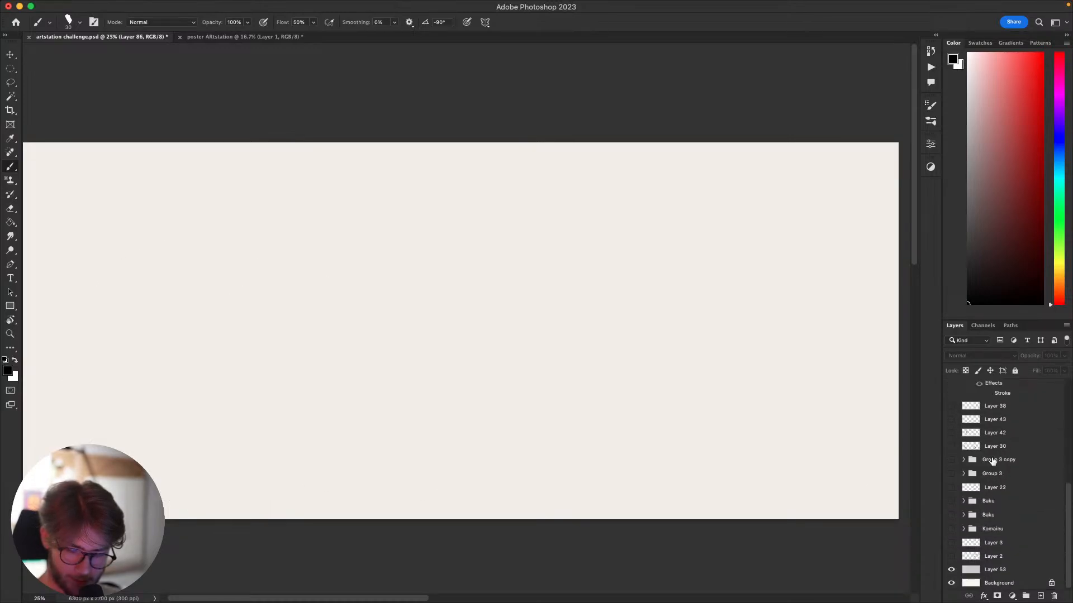
{"action": "left_click", "coordinate": [951, 543]}
{"action": "left_click", "coordinate": [951, 543]}
{"action": "left_click", "coordinate": [950, 556]}
{"action": "left_click", "coordinate": [951, 556]}
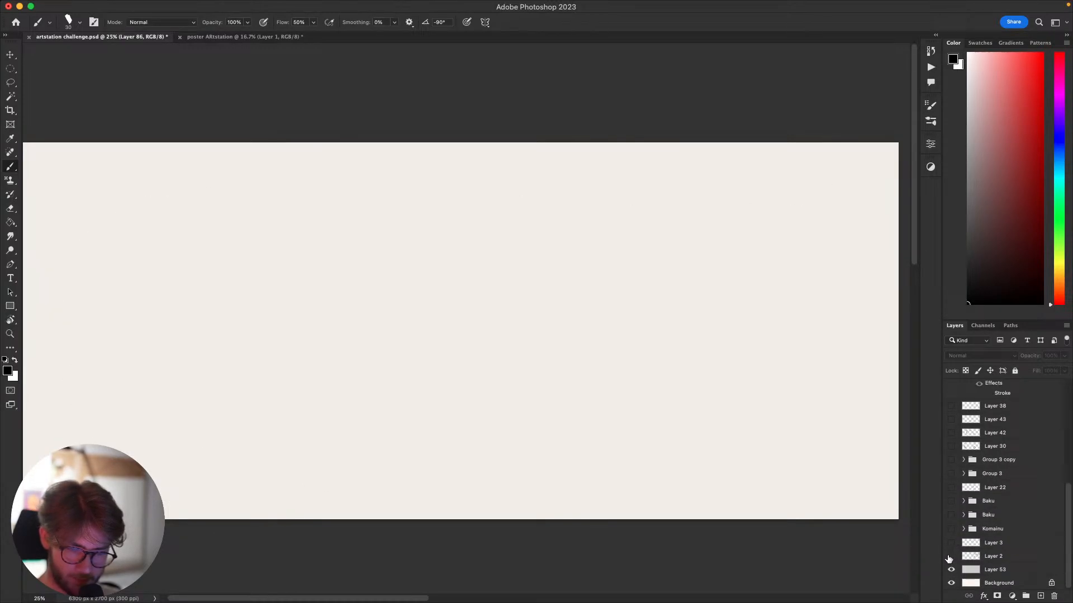
Show and select Layer 2 to examine the creature sketches and handwritten creature list.
{"action": "left_click", "coordinate": [951, 557]}
{"action": "left_click", "coordinate": [995, 556]}
{"action": "left_click_drag", "start_coordinate": [711, 421], "coordinate": [702, 412]}
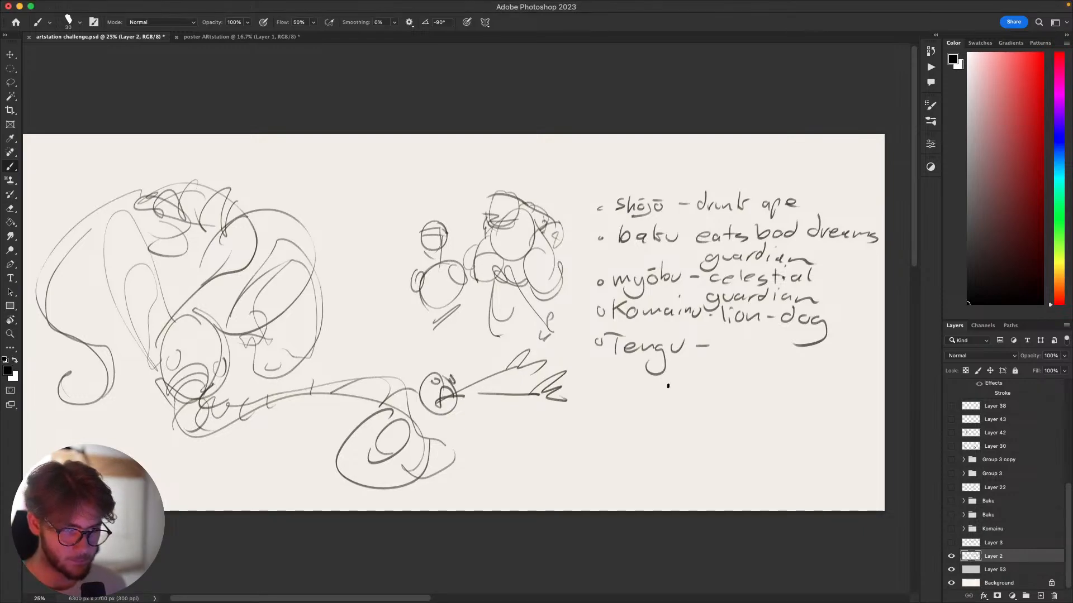
{"action": "scroll", "coordinate": [680, 421], "scroll_direction": "left", "scroll_amount": 5}
{"action": "scroll", "coordinate": [894, 511], "scroll_direction": "right", "scroll_amount": 3}
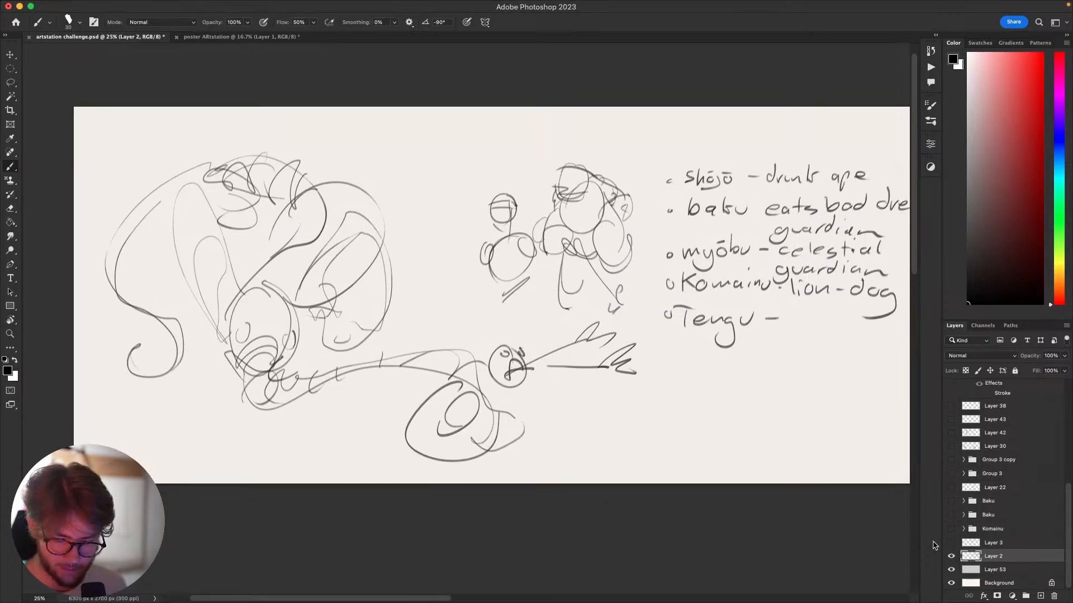
Hide Layer 2, check Layers 30 and 38, and make Layer 86 with the lineup visible and active again.
{"action": "left_click", "coordinate": [951, 556]}
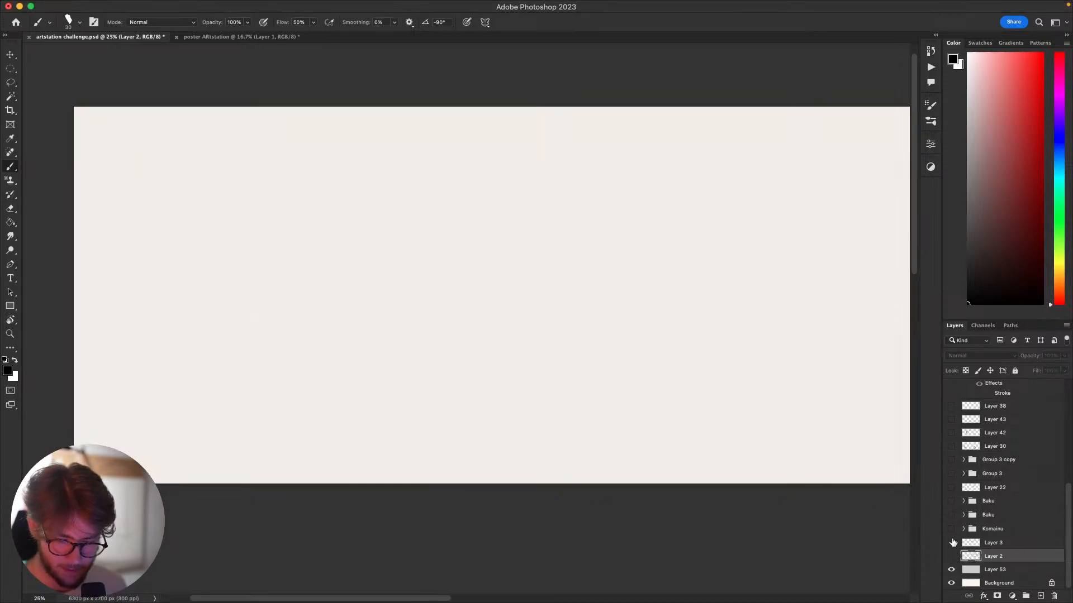
{"action": "left_click", "coordinate": [950, 446]}
{"action": "left_click", "coordinate": [951, 407]}
{"action": "left_click", "coordinate": [951, 407]}
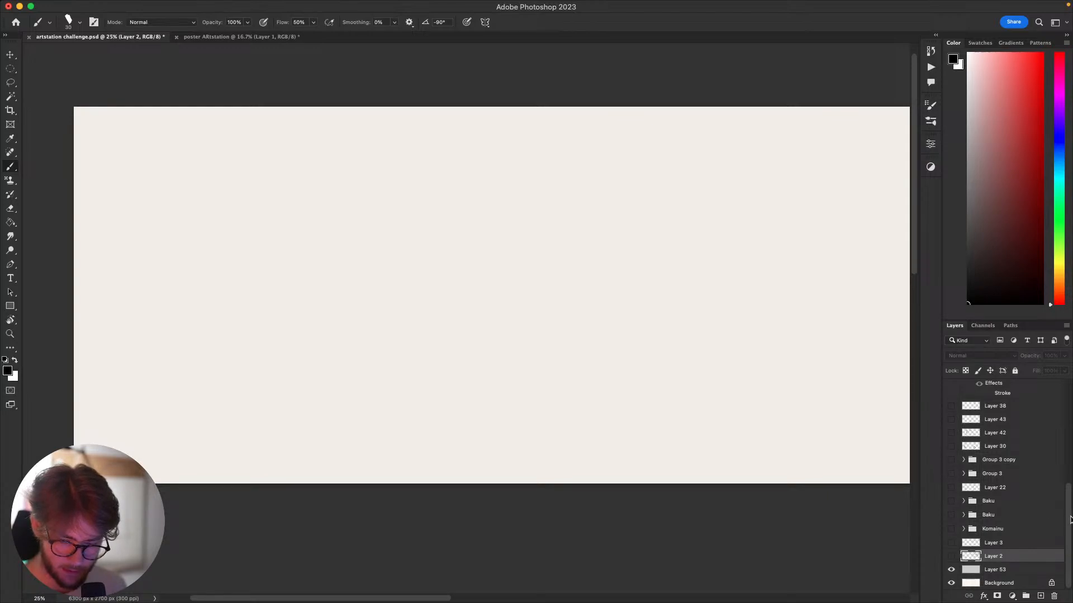
{"action": "scroll", "coordinate": [1046, 492], "scroll_direction": "up", "scroll_amount": 5}
{"action": "left_click", "coordinate": [951, 426]}
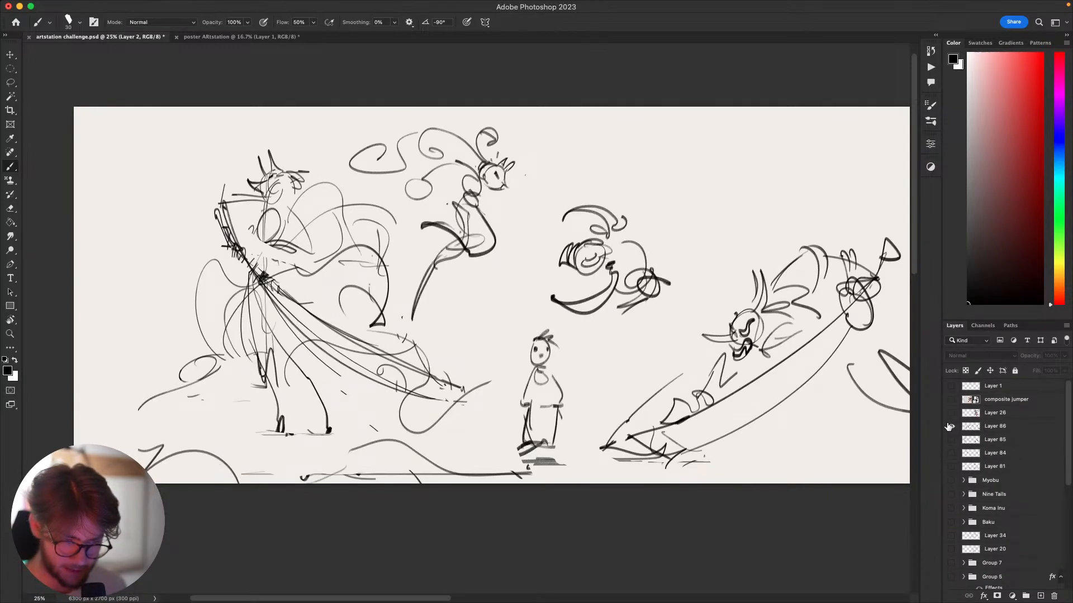
{"action": "left_click_drag", "start_coordinate": [778, 451], "coordinate": [632, 439]}
{"action": "left_click_drag", "start_coordinate": [730, 451], "coordinate": [826, 437]}
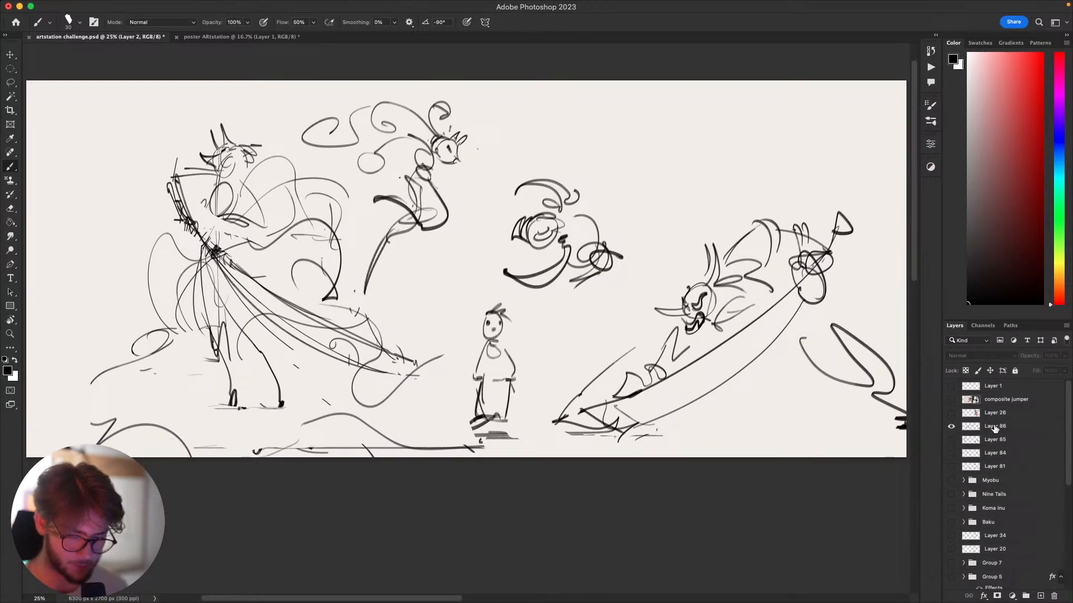
{"action": "left_click", "coordinate": [996, 426]}
Sketch a small round face with eyes and a fringe beside the horned figure's feet, undoing unwanted strokes.
{"action": "left_click_drag", "start_coordinate": [541, 387], "coordinate": [726, 375]}
{"action": "mouse_move", "coordinate": [363, 329]}
{"action": "left_mouse_down"}
{"action": "mouse_move", "coordinate": [360, 355]}
{"action": "mouse_move", "coordinate": [377, 347]}
{"action": "mouse_move", "coordinate": [360, 339]}
{"action": "left_mouse_up"}
{"action": "key", "text": "super+z"}
{"action": "key", "text": "super+z"}
{"action": "left_click_drag", "start_coordinate": [353, 350], "coordinate": [370, 344]}
{"action": "key", "text": "super+z"}
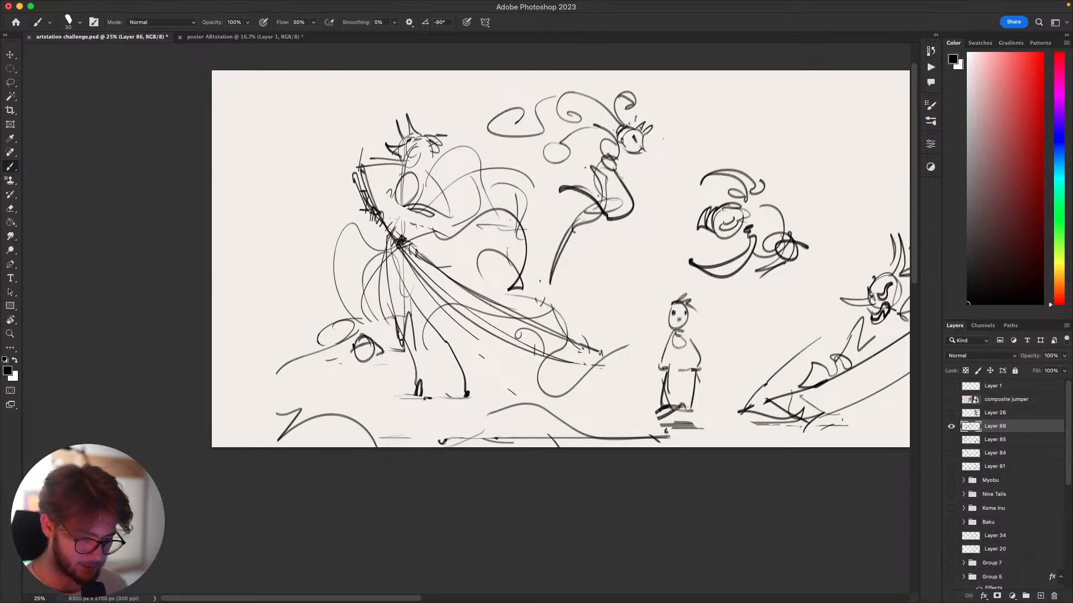
{"action": "key", "text": "super+z"}
{"action": "left_click_drag", "start_coordinate": [370, 344], "coordinate": [369, 345]}
{"action": "key", "text": "super+z"}
{"action": "key", "text": "super+z"}
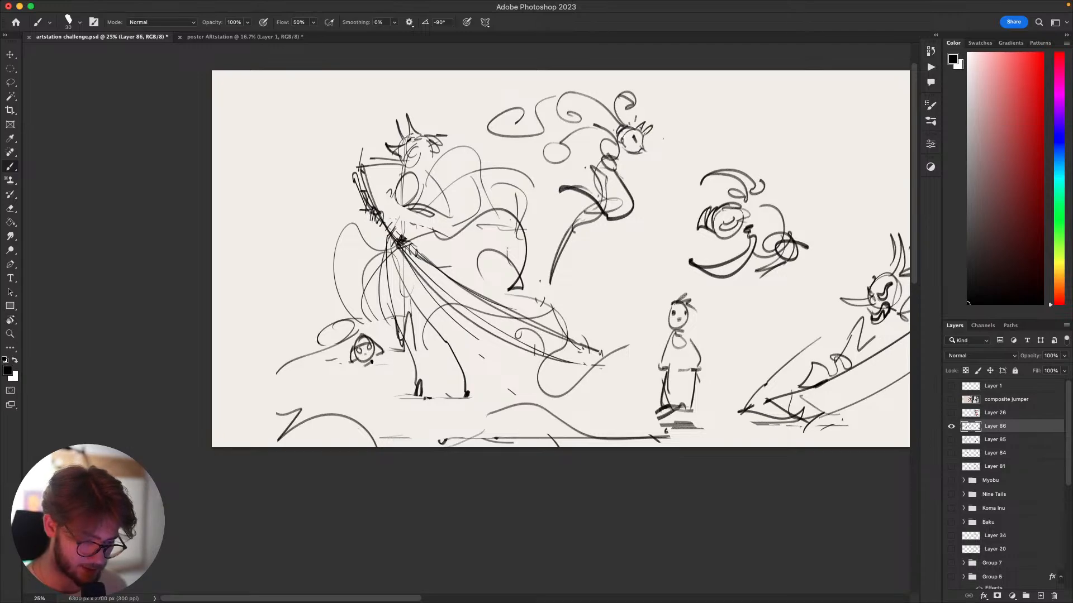
Draw a round body under the small face and add hair strokes flaring from both sides of its head.
{"action": "left_click_drag", "start_coordinate": [370, 363], "coordinate": [367, 383]}
{"action": "key", "text": "super+z"}
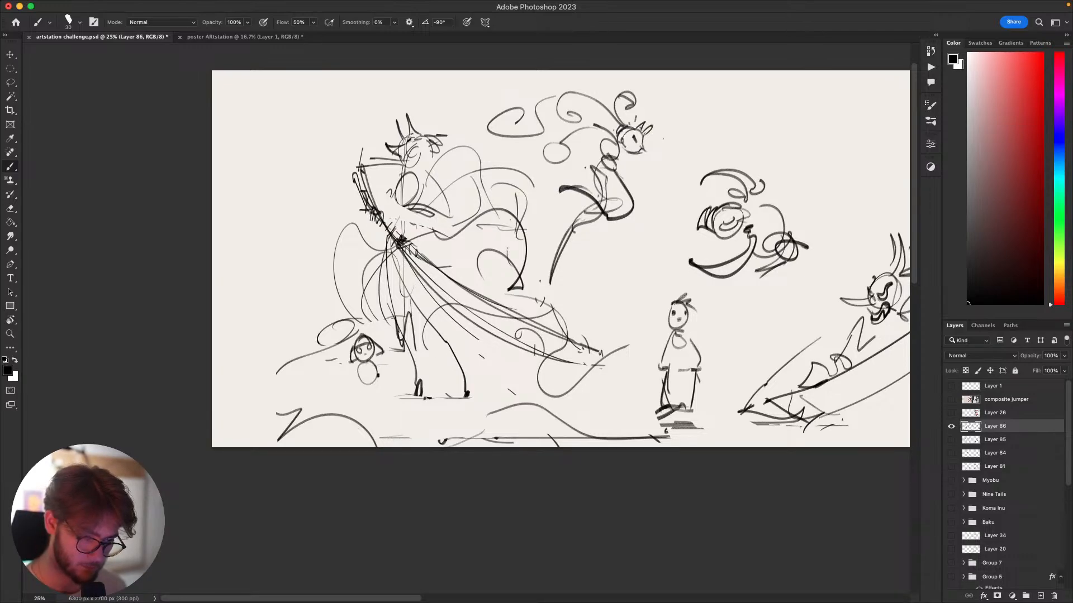
{"action": "key", "text": "super+z"}
{"action": "left_click_drag", "start_coordinate": [385, 387], "coordinate": [344, 439]}
{"action": "mouse_move", "coordinate": [322, 267]}
{"action": "left_mouse_down"}
{"action": "mouse_move", "coordinate": [403, 187]}
{"action": "mouse_move", "coordinate": [416, 240]}
{"action": "left_mouse_up"}
{"action": "key", "text": "super+z"}
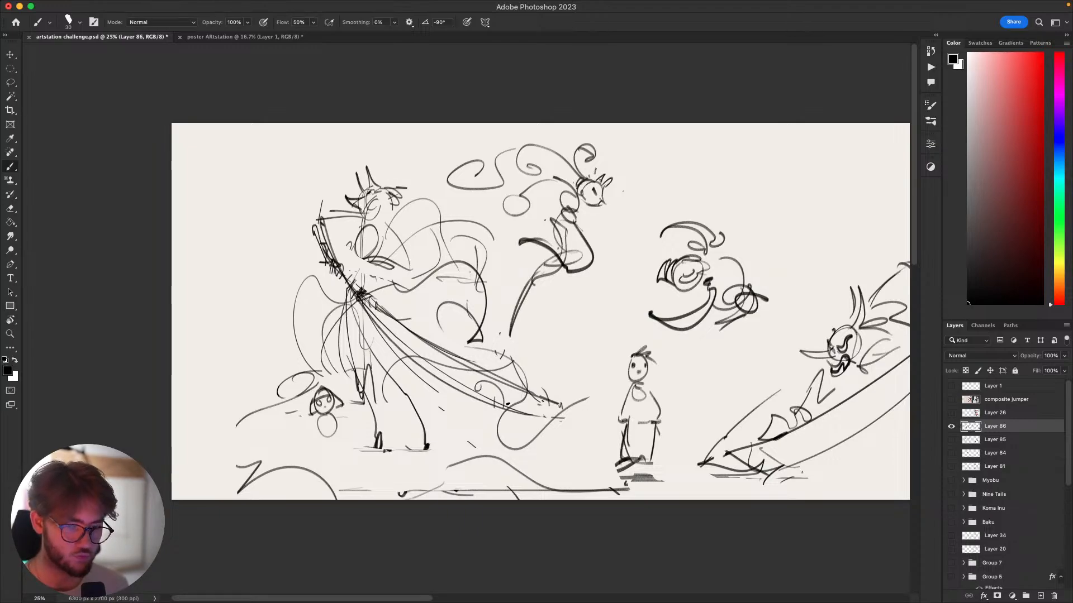
{"action": "left_click_drag", "start_coordinate": [815, 466], "coordinate": [683, 454]}
{"action": "left_click_drag", "start_coordinate": [782, 455], "coordinate": [734, 473]}
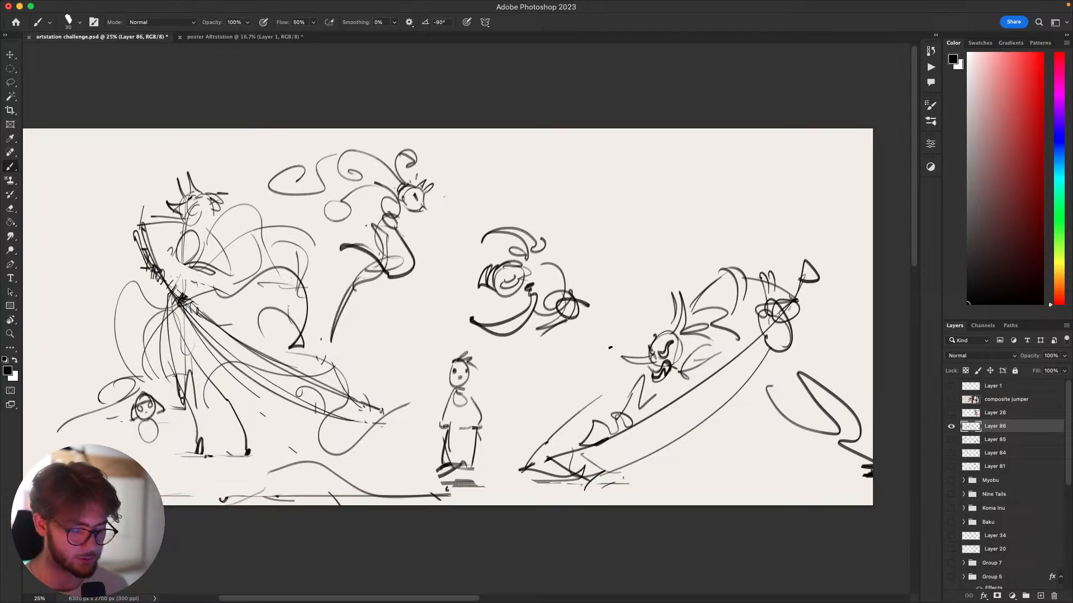
{"action": "mouse_move", "coordinate": [500, 410]}
{"action": "left_mouse_down"}
{"action": "mouse_move", "coordinate": [599, 366]}
{"action": "mouse_move", "coordinate": [720, 365]}
{"action": "left_mouse_up"}
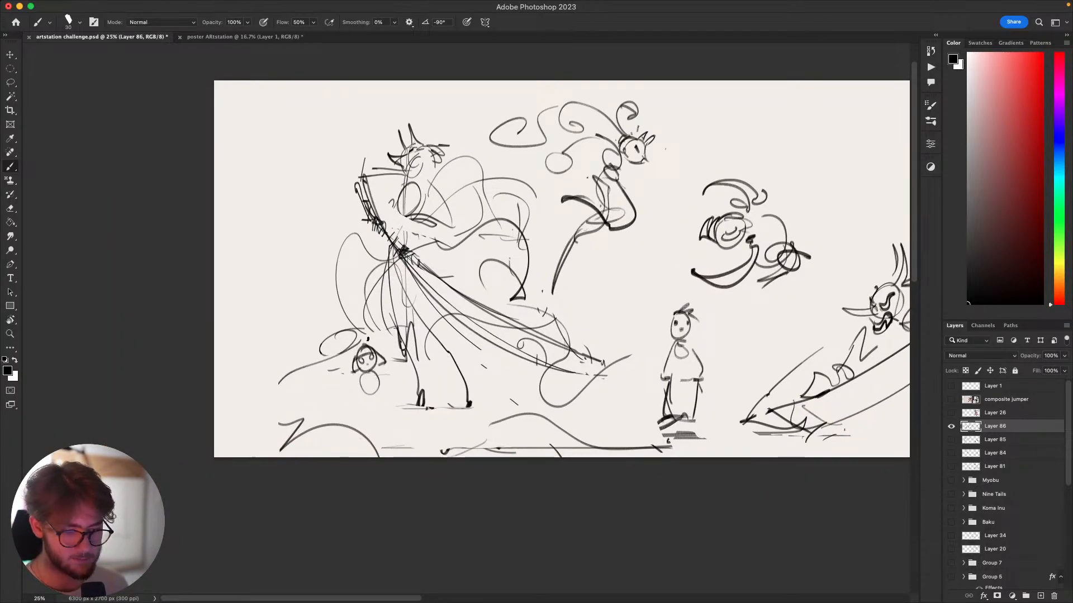
{"action": "left_click_drag", "start_coordinate": [685, 416], "coordinate": [532, 434]}
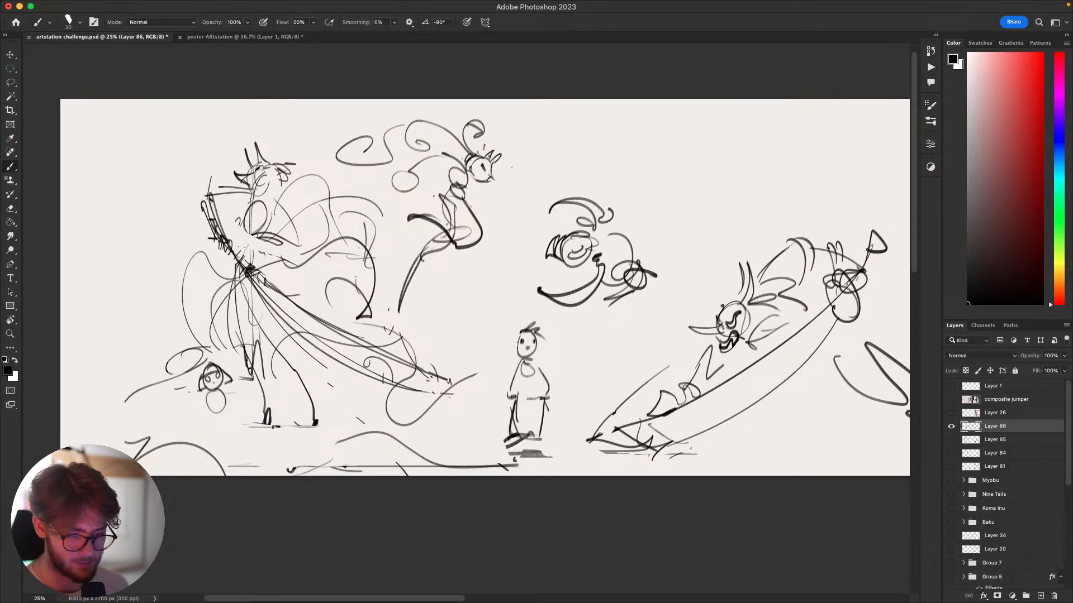
Draw ears on both sides of the central standing figure's head, undoing unwanted strokes.
{"action": "key", "text": "super+z"}
{"action": "left_click_drag", "start_coordinate": [516, 343], "coordinate": [517, 353]}
{"action": "mouse_move", "coordinate": [537, 343]}
{"action": "left_mouse_down"}
{"action": "mouse_move", "coordinate": [537, 352]}
{"action": "mouse_move", "coordinate": [516, 352]}
{"action": "mouse_move", "coordinate": [542, 350]}
{"action": "mouse_move", "coordinate": [551, 362]}
{"action": "left_mouse_up"}
{"action": "key", "text": "super+z"}
{"action": "key", "text": "super+z"}
{"action": "key", "text": "super+z"}
{"action": "key", "text": "super+z"}
{"action": "key", "text": "super+z"}
{"action": "key", "text": "super+z"}
{"action": "mouse_move", "coordinate": [526, 245]}
{"action": "left_mouse_down"}
{"action": "mouse_move", "coordinate": [536, 328]}
{"action": "mouse_move", "coordinate": [516, 317]}
{"action": "mouse_move", "coordinate": [537, 322]}
{"action": "mouse_move", "coordinate": [529, 345]}
{"action": "left_mouse_up"}
{"action": "key", "text": "super+z"}
{"action": "key", "text": "super+z"}
{"action": "key", "text": "super+z"}
{"action": "key", "text": "super+z"}
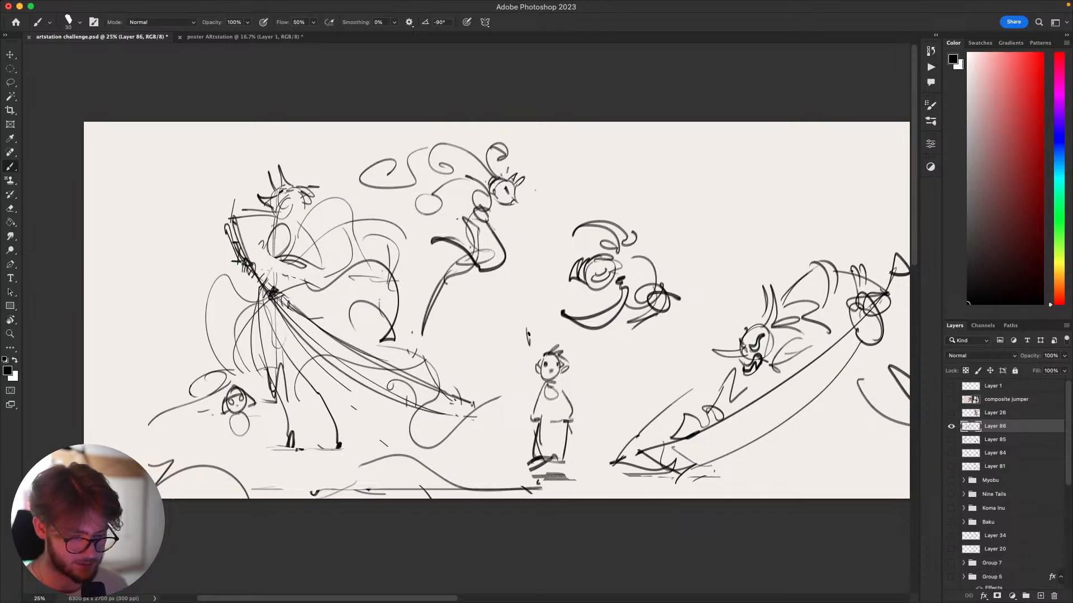
{"action": "key", "text": "super+z"}
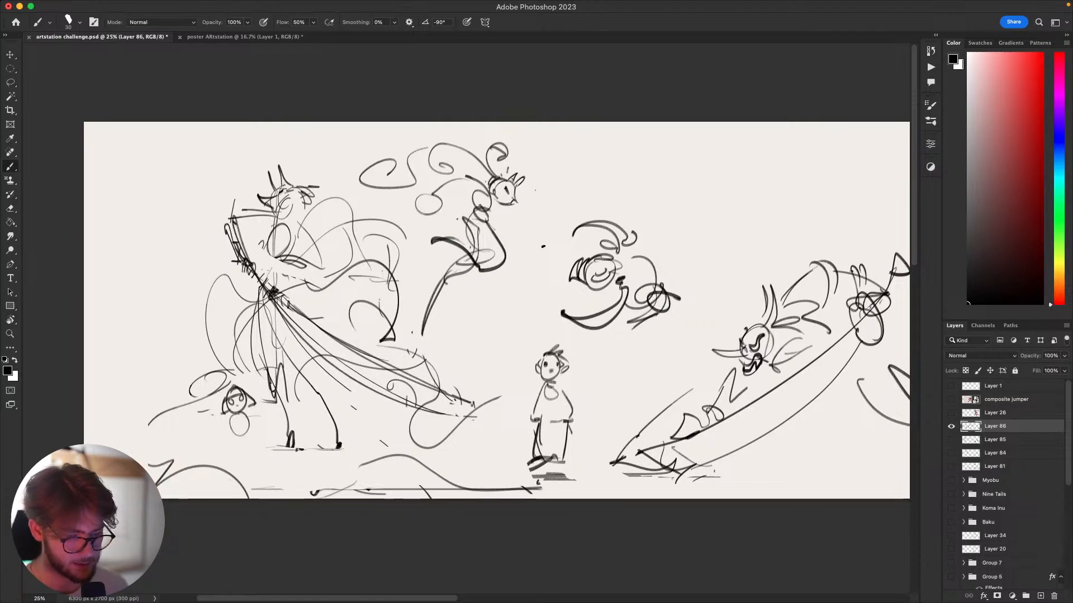
{"action": "left_click_drag", "start_coordinate": [543, 246], "coordinate": [665, 168]}
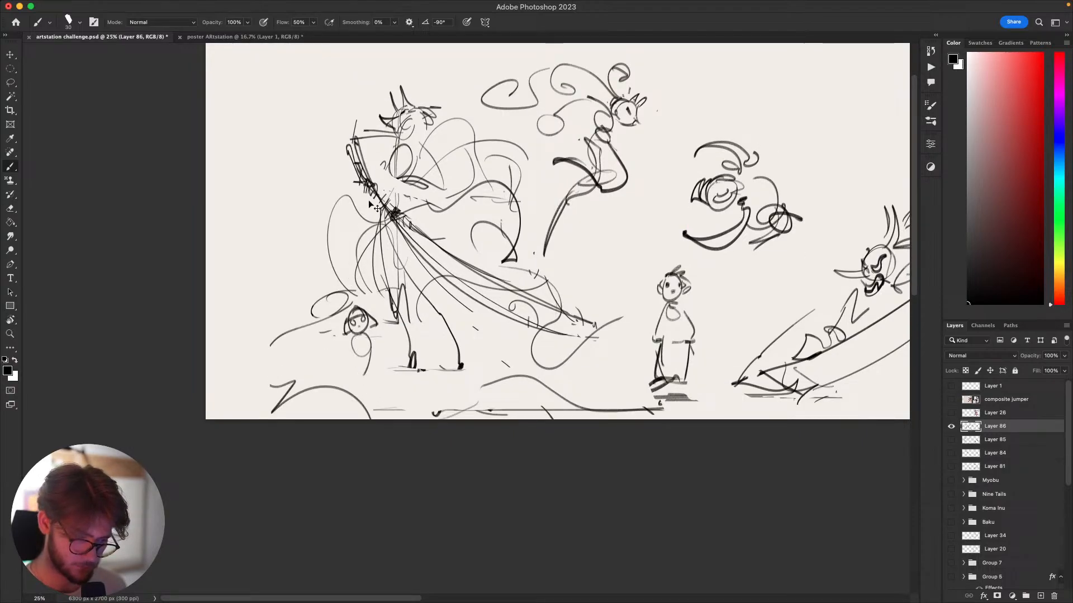
{"action": "key", "text": "super+z"}
Lasso and delete the looping skirt curves between the horned figure's waist and the small face.
{"action": "mouse_move", "coordinate": [360, 332]}
{"action": "left_mouse_down"}
{"action": "mouse_move", "coordinate": [372, 356]}
{"action": "mouse_move", "coordinate": [331, 348]}
{"action": "mouse_move", "coordinate": [300, 310]}
{"action": "mouse_move", "coordinate": [388, 320]}
{"action": "mouse_move", "coordinate": [411, 300]}
{"action": "mouse_move", "coordinate": [383, 219]}
{"action": "mouse_move", "coordinate": [409, 297]}
{"action": "left_mouse_up"}
{"action": "key", "text": "l"}
{"action": "key", "text": "BackSpace"}
{"action": "left_click_drag", "start_coordinate": [412, 235], "coordinate": [380, 223]}
{"action": "key", "text": "BackSpace"}
{"action": "key", "text": "super+d"}
{"action": "key", "text": "b"}
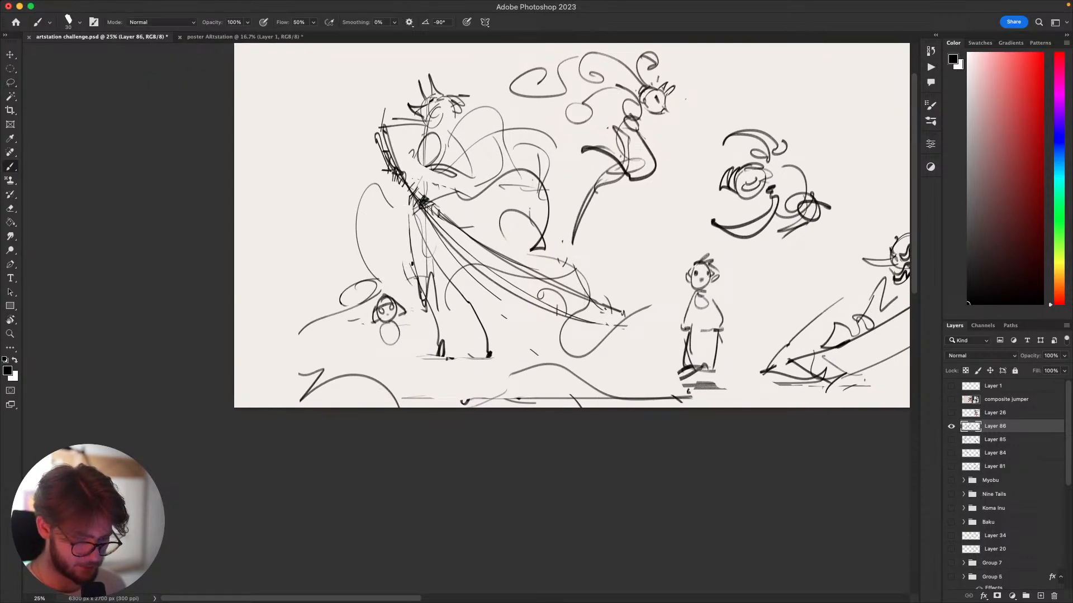
Replace the outer skirt curve and the swirl beside the small face with a trailing cloth line behind the horned figure.
{"action": "left_click_drag", "start_coordinate": [412, 263], "coordinate": [412, 218]}
{"action": "mouse_move", "coordinate": [400, 215]}
{"action": "left_mouse_down"}
{"action": "mouse_move", "coordinate": [359, 230]}
{"action": "mouse_move", "coordinate": [395, 265]}
{"action": "mouse_move", "coordinate": [336, 319]}
{"action": "left_mouse_up"}
{"action": "key", "text": "l"}
{"action": "key", "text": "BackSpace"}
{"action": "key", "text": "super+d"}
{"action": "key", "text": "b"}
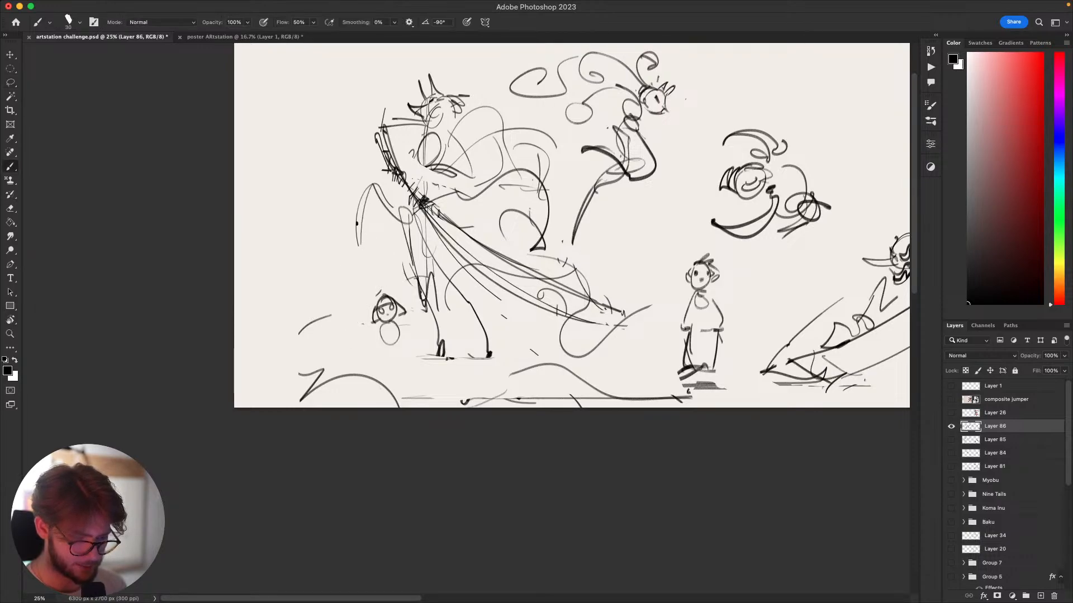
{"action": "left_click_drag", "start_coordinate": [357, 223], "coordinate": [344, 337]}
Lasso the small face with its round body and move it up beside the horned figure's legs using Free Transform.
{"action": "key", "text": "l"}
{"action": "mouse_move", "coordinate": [386, 272]}
{"action": "left_mouse_down"}
{"action": "mouse_move", "coordinate": [360, 349]}
{"action": "mouse_move", "coordinate": [394, 271]}
{"action": "mouse_move", "coordinate": [387, 257]}
{"action": "mouse_move", "coordinate": [388, 319]}
{"action": "mouse_move", "coordinate": [398, 291]}
{"action": "mouse_move", "coordinate": [391, 352]}
{"action": "left_mouse_up"}
{"action": "key", "text": "super+t"}
{"action": "key", "text": "Return"}
{"action": "key", "text": "v"}
{"action": "key", "text": "super+d"}
{"action": "key", "text": "b"}
{"action": "key", "text": "super+z"}
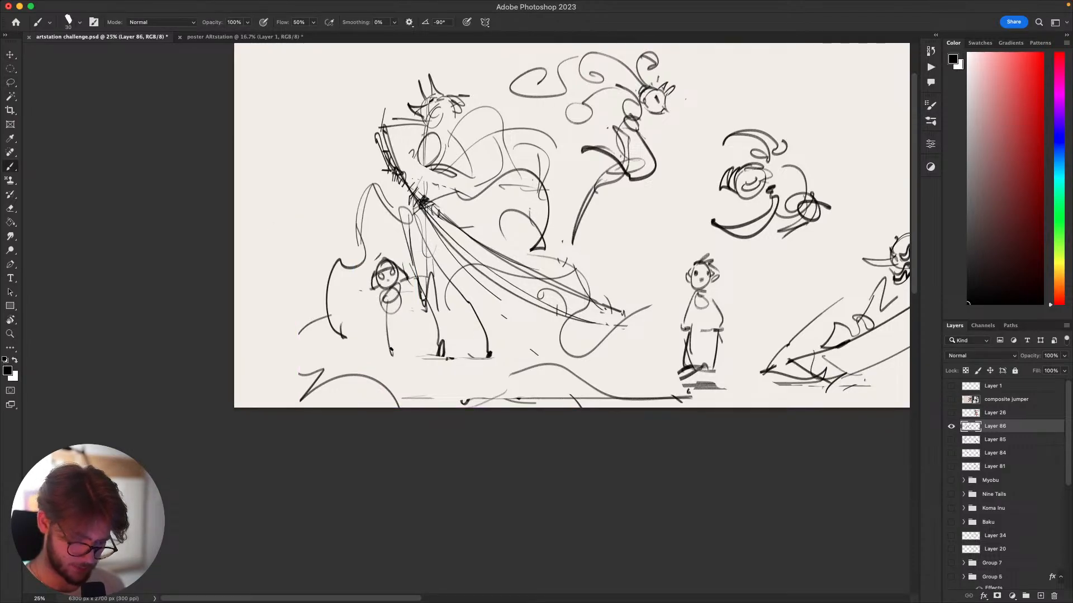
Draw the lower body, thin legs and feet of the small figure beside the horned figure.
{"action": "mouse_move", "coordinate": [383, 306]}
{"action": "left_mouse_down"}
{"action": "mouse_move", "coordinate": [396, 320]}
{"action": "mouse_move", "coordinate": [394, 370]}
{"action": "left_mouse_up"}
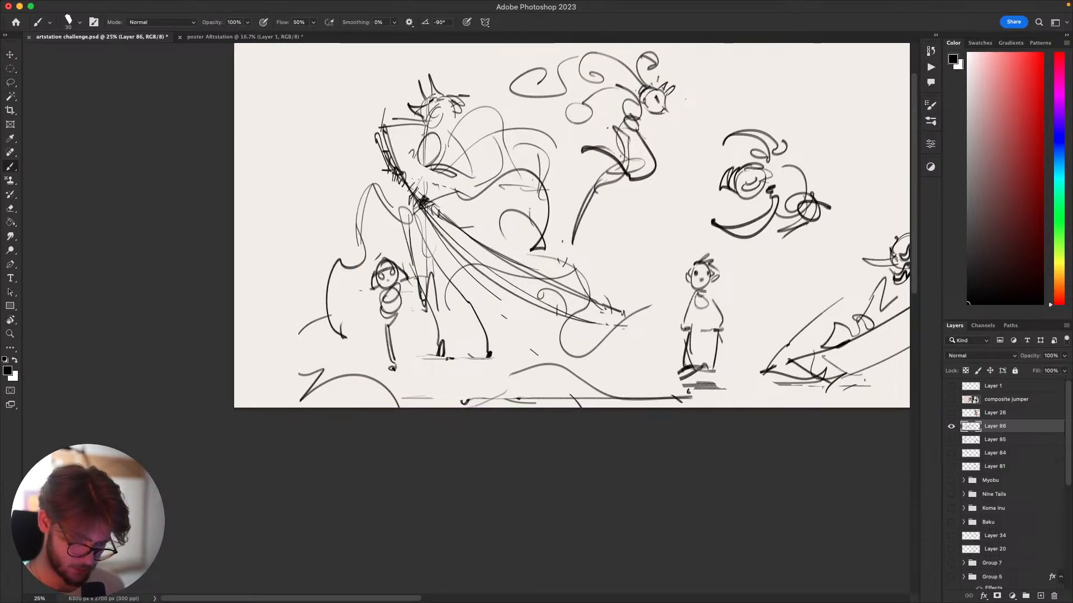
{"action": "left_click_drag", "start_coordinate": [386, 325], "coordinate": [405, 371]}
{"action": "left_click_drag", "start_coordinate": [622, 479], "coordinate": [646, 524]}
Lasso part of the small figure, adjust it with Free Transform, and switch to the Eraser.
{"action": "key", "text": "l"}
{"action": "mouse_move", "coordinate": [425, 298]}
{"action": "left_mouse_down"}
{"action": "mouse_move", "coordinate": [412, 337]}
{"action": "mouse_move", "coordinate": [416, 288]}
{"action": "mouse_move", "coordinate": [411, 296]}
{"action": "left_mouse_up"}
{"action": "key", "text": "super+t"}
{"action": "key", "text": "Return"}
{"action": "key", "text": "e"}
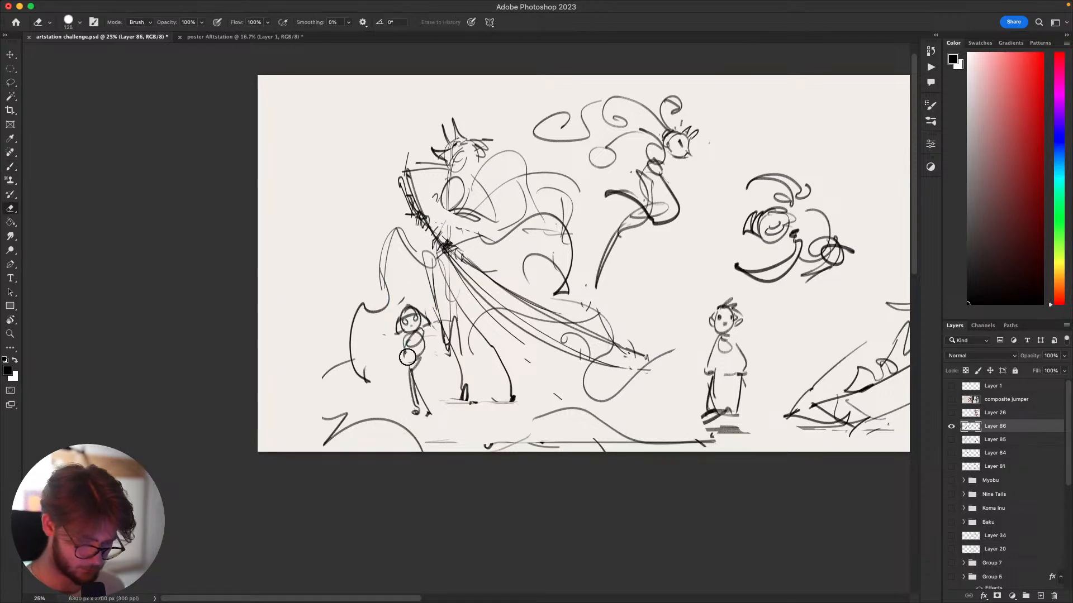
Redraw the small hooded figure's body as a wide-sleeved robe with small feet beneath the hem.
{"action": "key", "text": "b"}
{"action": "mouse_move", "coordinate": [407, 356]}
{"action": "left_mouse_down"}
{"action": "mouse_move", "coordinate": [414, 339]}
{"action": "mouse_move", "coordinate": [405, 349]}
{"action": "mouse_move", "coordinate": [416, 350]}
{"action": "left_mouse_up"}
{"action": "key", "text": "super+z"}
{"action": "mouse_move", "coordinate": [404, 345]}
{"action": "left_mouse_down"}
{"action": "mouse_move", "coordinate": [417, 351]}
{"action": "mouse_move", "coordinate": [433, 403]}
{"action": "mouse_move", "coordinate": [434, 377]}
{"action": "mouse_move", "coordinate": [418, 382]}
{"action": "left_mouse_up"}
{"action": "key", "text": "super+z"}
{"action": "key", "text": "super+z"}
{"action": "key", "text": "super+z"}
{"action": "mouse_move", "coordinate": [405, 340]}
{"action": "left_mouse_down"}
{"action": "mouse_move", "coordinate": [405, 376]}
{"action": "mouse_move", "coordinate": [394, 373]}
{"action": "left_mouse_up"}
{"action": "key", "text": "super+z"}
{"action": "key", "text": "super+z"}
{"action": "mouse_move", "coordinate": [395, 373]}
{"action": "left_mouse_down"}
{"action": "mouse_move", "coordinate": [403, 351]}
{"action": "mouse_move", "coordinate": [396, 404]}
{"action": "mouse_move", "coordinate": [427, 405]}
{"action": "mouse_move", "coordinate": [434, 393]}
{"action": "mouse_move", "coordinate": [439, 422]}
{"action": "mouse_move", "coordinate": [412, 392]}
{"action": "mouse_move", "coordinate": [424, 396]}
{"action": "mouse_move", "coordinate": [429, 379]}
{"action": "mouse_move", "coordinate": [430, 395]}
{"action": "mouse_move", "coordinate": [455, 375]}
{"action": "left_mouse_up"}
{"action": "key", "text": "e"}
{"action": "key", "text": "b"}
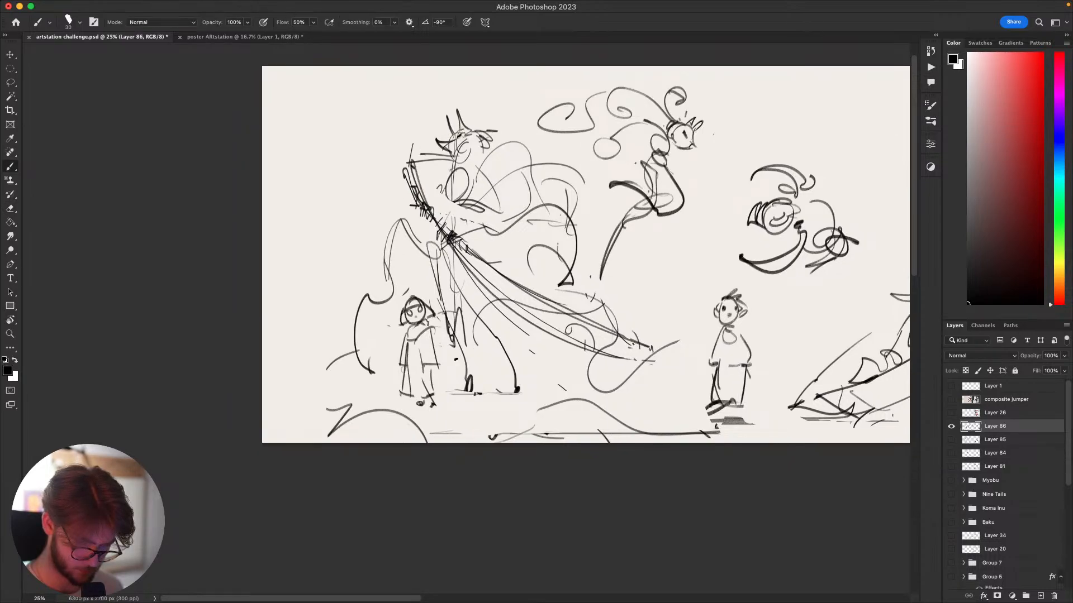
{"action": "key", "text": "super+Tab"}
{"action": "left_click", "coordinate": [557, 311]}
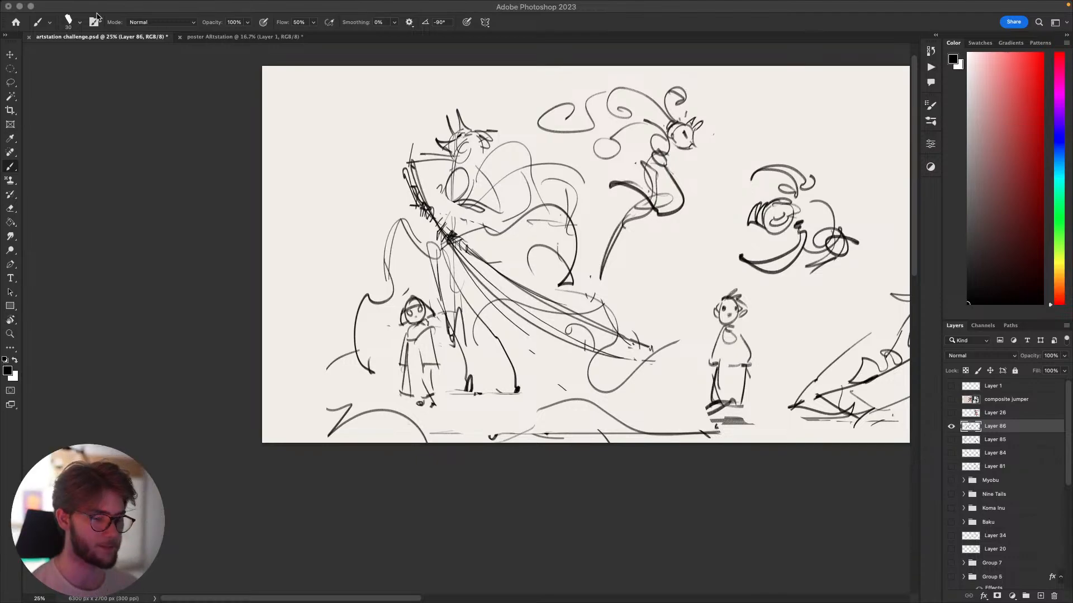
{"action": "left_click", "coordinate": [573, 236]}
{"action": "left_click_drag", "start_coordinate": [589, 251], "coordinate": [441, 280]}
{"action": "scroll", "coordinate": [441, 280], "scroll_direction": "down", "scroll_amount": 8}
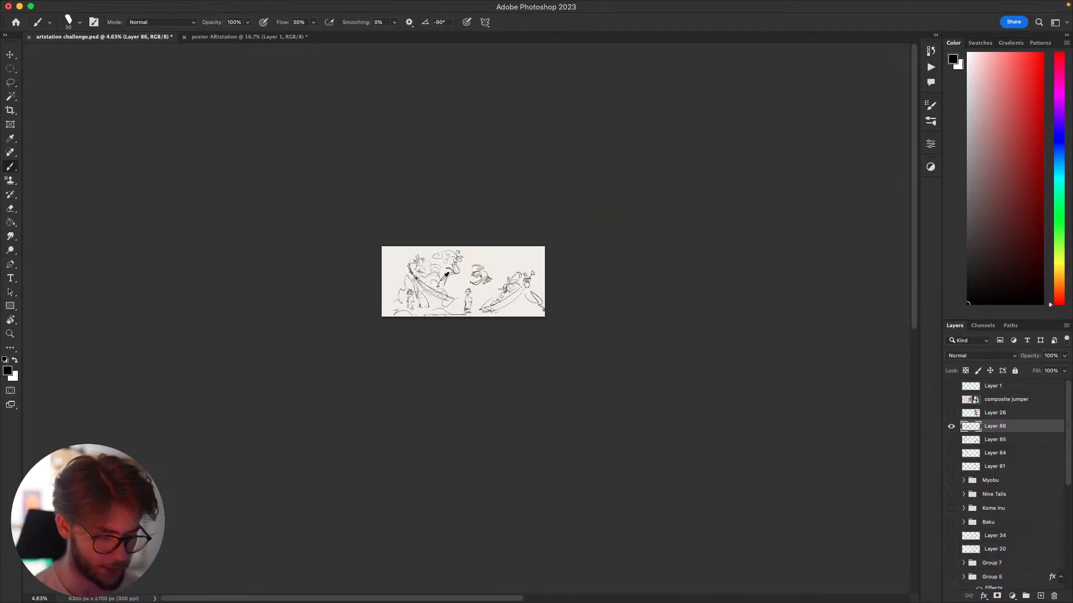
Lasso the small hooded figure and move it higher beside the horned figure's legs.
{"action": "scroll", "coordinate": [444, 280], "scroll_direction": "up", "scroll_amount": 4}
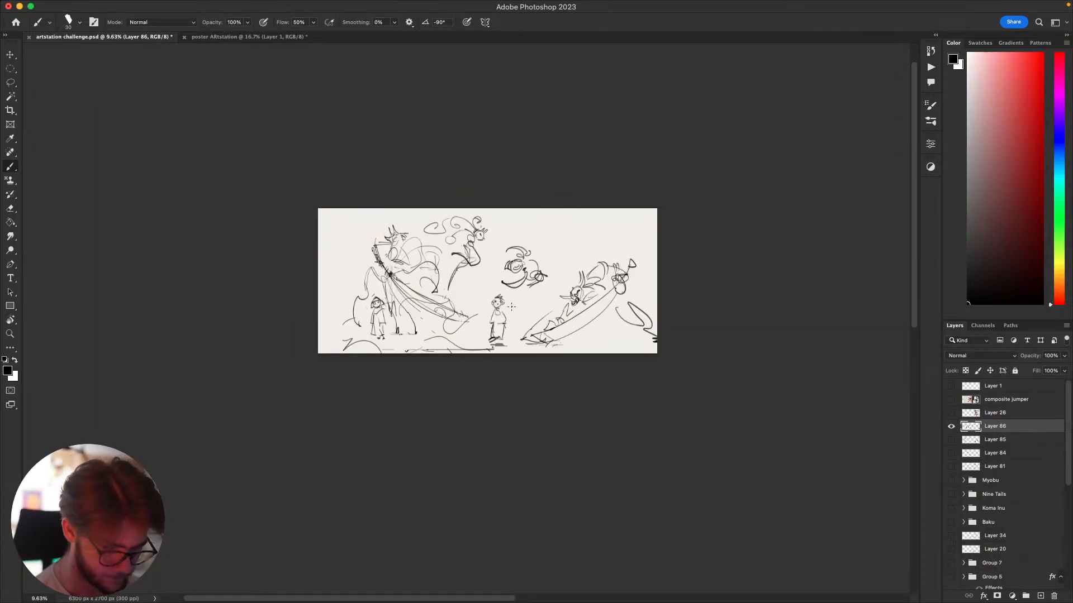
{"action": "mouse_move", "coordinate": [519, 316]}
{"action": "left_mouse_down"}
{"action": "mouse_move", "coordinate": [479, 325]}
{"action": "mouse_move", "coordinate": [470, 311]}
{"action": "left_mouse_up"}
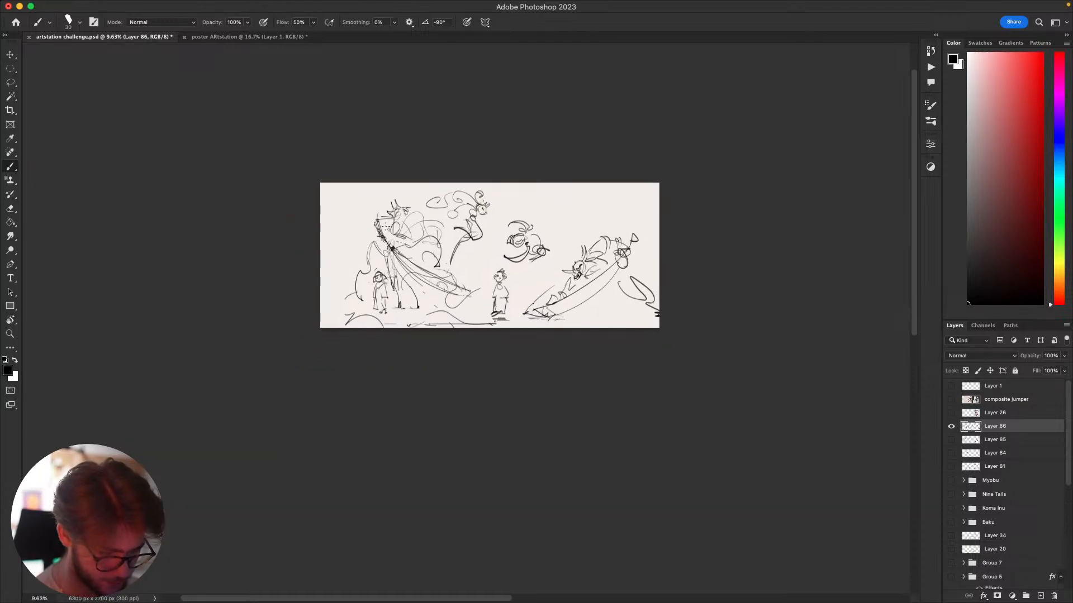
{"action": "key", "text": "l"}
{"action": "mouse_move", "coordinate": [392, 279]}
{"action": "left_mouse_down"}
{"action": "mouse_move", "coordinate": [378, 265]}
{"action": "mouse_move", "coordinate": [391, 284]}
{"action": "mouse_move", "coordinate": [364, 296]}
{"action": "mouse_move", "coordinate": [382, 337]}
{"action": "left_mouse_up"}
{"action": "key", "text": "v"}
{"action": "key", "text": "ctrl+d"}
Remove the small hooded figure's legs and rework its lower body into a seated pose.
{"action": "key", "text": "e"}
{"action": "key", "text": "b"}
{"action": "key", "text": "super+z"}
{"action": "key", "text": "super+z"}
{"action": "key", "text": "super+z"}
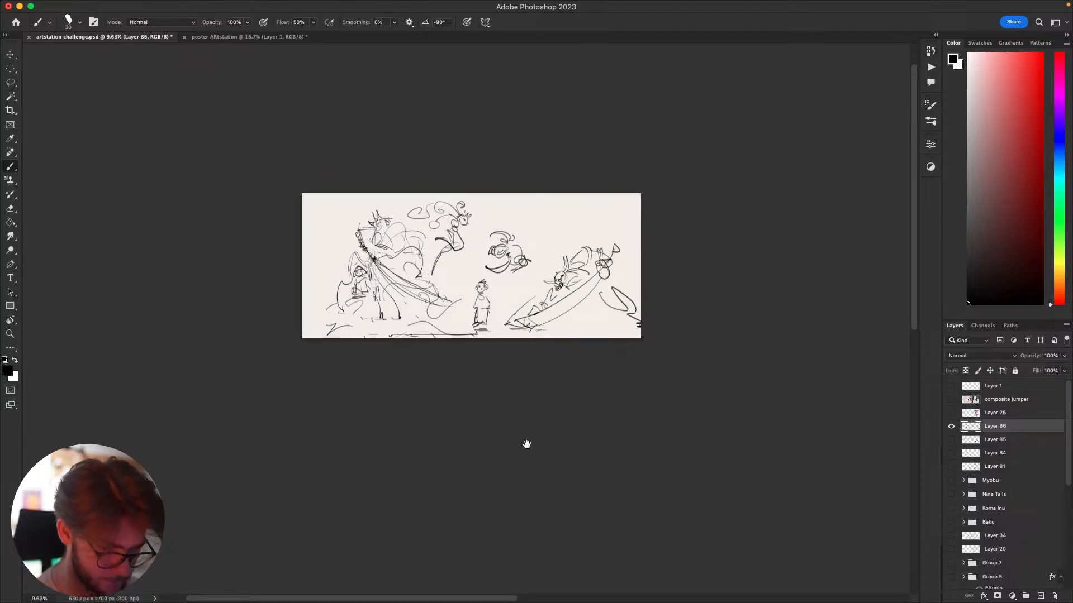
{"action": "left_click_drag", "start_coordinate": [527, 445], "coordinate": [492, 431]}
{"action": "left_click_drag", "start_coordinate": [430, 300], "coordinate": [426, 321]}
{"action": "key", "text": "super+z"}
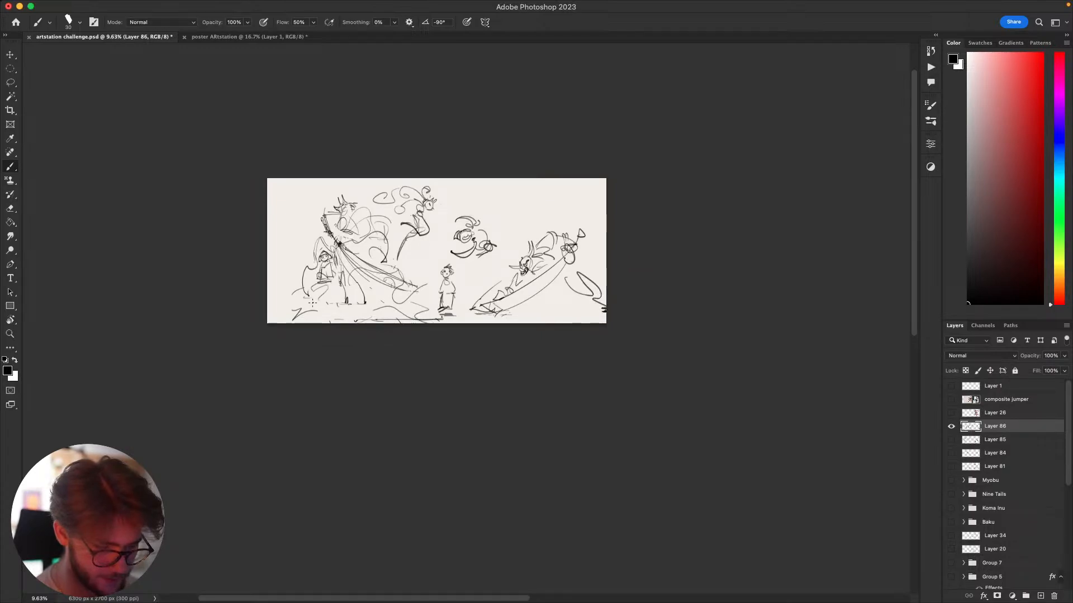
{"action": "mouse_move", "coordinate": [356, 358]}
{"action": "left_mouse_down"}
{"action": "mouse_move", "coordinate": [323, 350]}
{"action": "mouse_move", "coordinate": [324, 361]}
{"action": "left_mouse_up"}
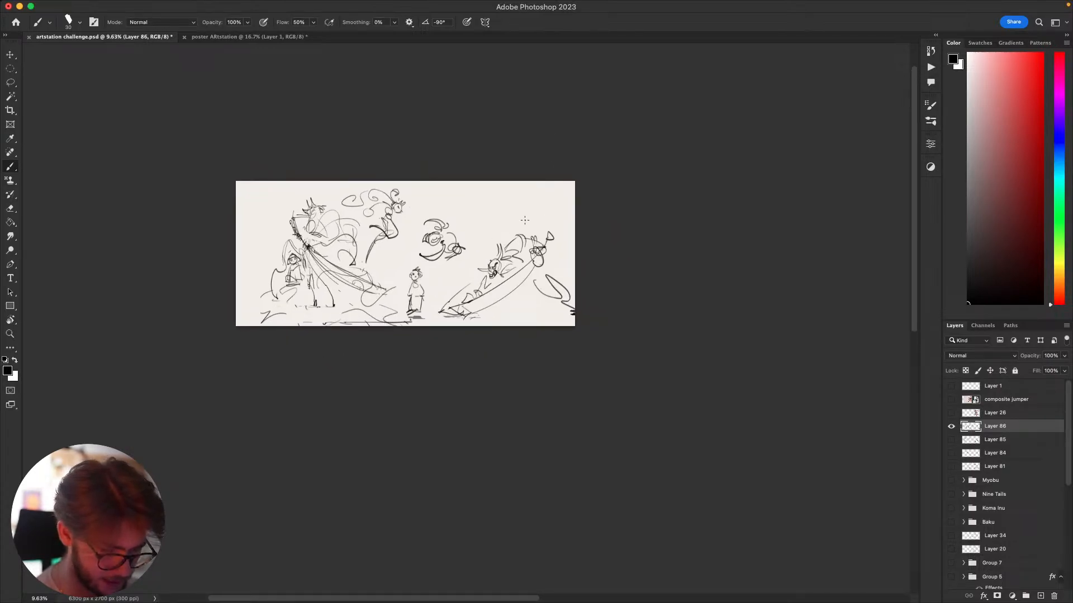
{"action": "left_click_drag", "start_coordinate": [562, 215], "coordinate": [602, 195]}
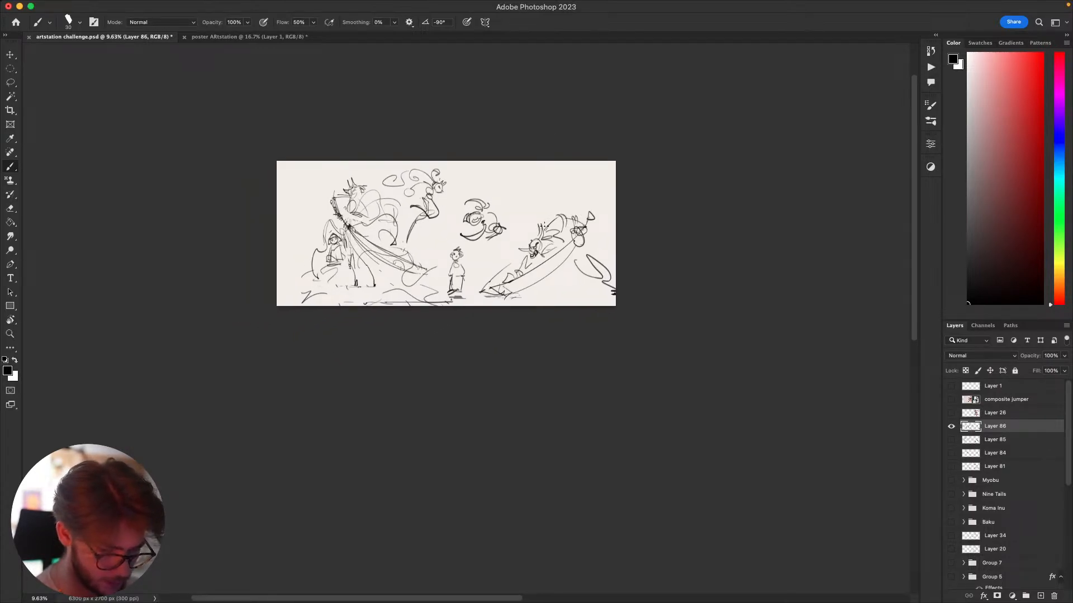
{"action": "left_click_drag", "start_coordinate": [468, 307], "coordinate": [522, 461]}
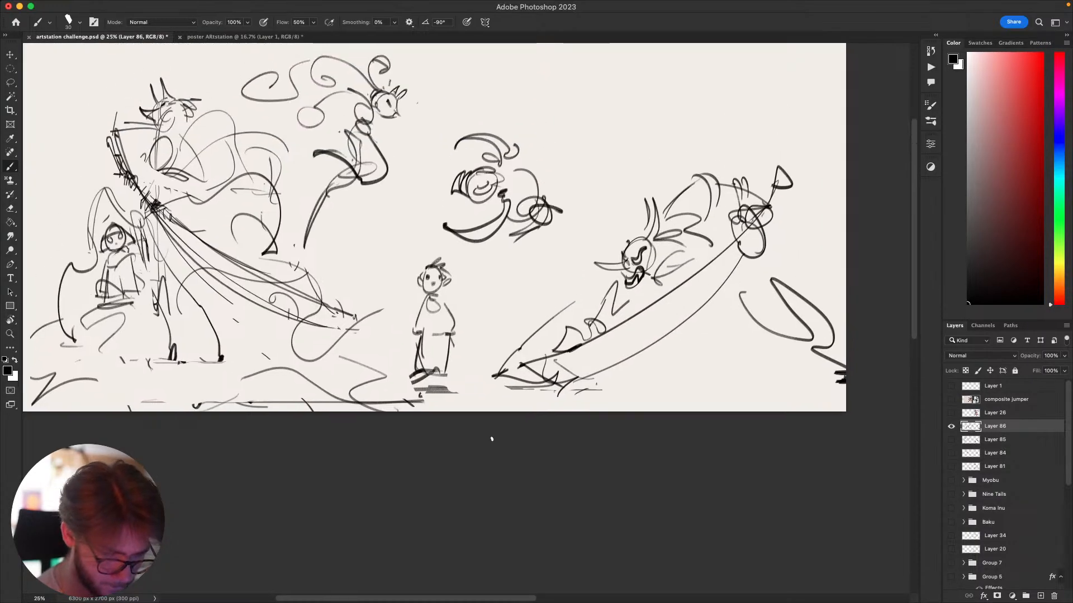
{"action": "mouse_move", "coordinate": [518, 239]}
{"action": "left_mouse_down"}
{"action": "mouse_move", "coordinate": [558, 259]}
{"action": "mouse_move", "coordinate": [573, 246]}
{"action": "left_mouse_up"}
{"action": "key", "text": "super+z"}
{"action": "mouse_move", "coordinate": [532, 231]}
{"action": "left_mouse_down"}
{"action": "mouse_move", "coordinate": [506, 262]}
{"action": "mouse_move", "coordinate": [527, 282]}
{"action": "left_mouse_up"}
{"action": "left_click_drag", "start_coordinate": [547, 274], "coordinate": [480, 342]}
{"action": "left_click_drag", "start_coordinate": [548, 209], "coordinate": [594, 285]}
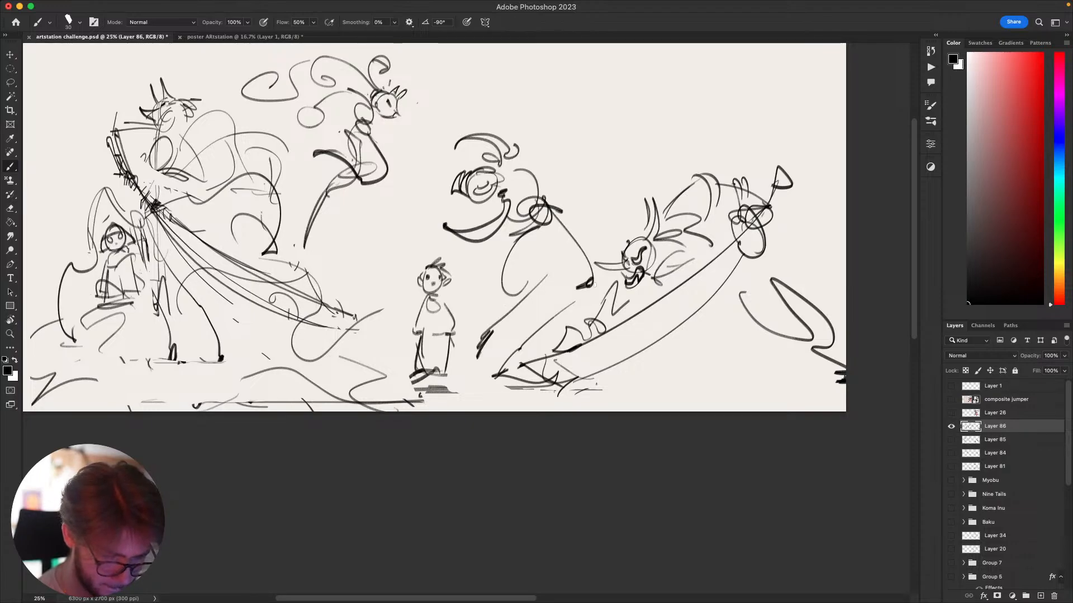
{"action": "key", "text": "super+z"}
{"action": "key", "text": "super+z"}
{"action": "key", "text": "super+z"}
Draw a broad, jagged-edged cloak spreading down from the knot beside the round-faced character.
{"action": "mouse_move", "coordinate": [517, 231]}
{"action": "left_mouse_down"}
{"action": "mouse_move", "coordinate": [468, 377]}
{"action": "mouse_move", "coordinate": [597, 322]}
{"action": "mouse_move", "coordinate": [562, 246]}
{"action": "mouse_move", "coordinate": [585, 288]}
{"action": "left_mouse_up"}
{"action": "key", "text": "super+z"}
{"action": "left_click_drag", "start_coordinate": [538, 210], "coordinate": [579, 229]}
{"action": "left_click_drag", "start_coordinate": [542, 269], "coordinate": [549, 328]}
{"action": "left_click_drag", "start_coordinate": [721, 468], "coordinate": [736, 468]}
{"action": "left_click_drag", "start_coordinate": [705, 422], "coordinate": [737, 403]}
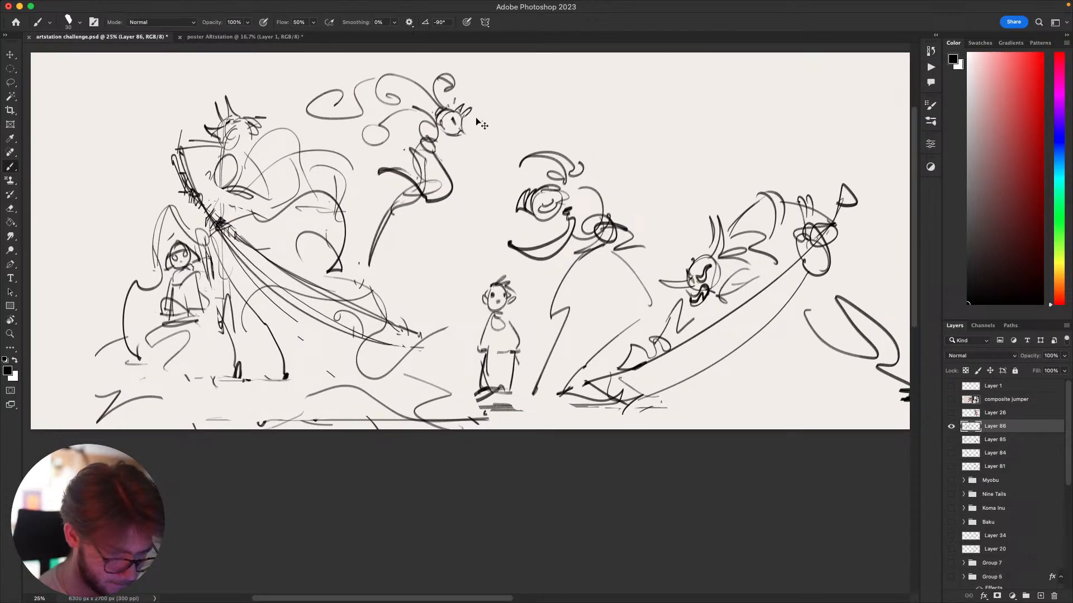
{"action": "left_click_drag", "start_coordinate": [480, 121], "coordinate": [518, 111]}
{"action": "left_click_drag", "start_coordinate": [498, 116], "coordinate": [493, 170]}
{"action": "key", "text": "super+z"}
{"action": "key", "text": "super+z"}
{"action": "left_click_drag", "start_coordinate": [484, 119], "coordinate": [496, 135]}
{"action": "left_click_drag", "start_coordinate": [513, 95], "coordinate": [474, 178]}
{"action": "key", "text": "super+z"}
{"action": "left_click_drag", "start_coordinate": [486, 139], "coordinate": [553, 109]}
{"action": "mouse_move", "coordinate": [399, 121]}
{"action": "left_mouse_down"}
{"action": "mouse_move", "coordinate": [436, 161]}
{"action": "mouse_move", "coordinate": [408, 164]}
{"action": "mouse_move", "coordinate": [420, 243]}
{"action": "left_mouse_up"}
{"action": "key", "text": "super+z"}
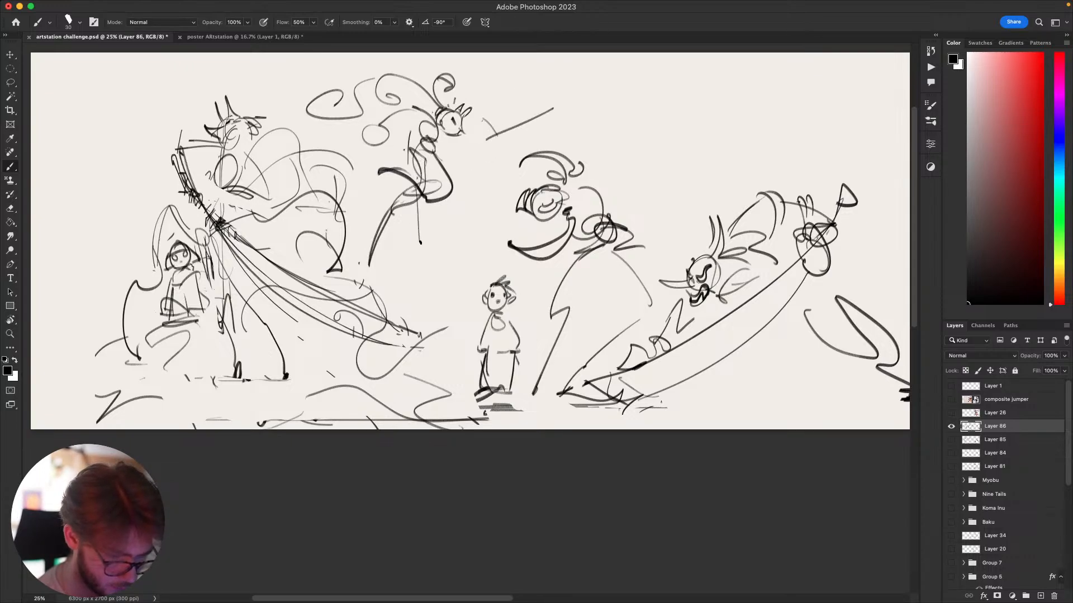
{"action": "key", "text": "super+z"}
{"action": "key", "text": "super+z"}
Erase the stray line beside the flying figure's face and add angular arm lines on both sides of its head.
{"action": "mouse_move", "coordinate": [411, 133]}
{"action": "left_mouse_down"}
{"action": "mouse_move", "coordinate": [467, 202]}
{"action": "mouse_move", "coordinate": [373, 118]}
{"action": "mouse_move", "coordinate": [404, 162]}
{"action": "left_mouse_up"}
{"action": "key", "text": "super+z"}
{"action": "key", "text": "super+z"}
{"action": "key", "text": "e"}
{"action": "mouse_move", "coordinate": [490, 139]}
{"action": "left_mouse_down"}
{"action": "mouse_move", "coordinate": [542, 113]}
{"action": "mouse_move", "coordinate": [469, 87]}
{"action": "mouse_move", "coordinate": [457, 109]}
{"action": "left_mouse_up"}
{"action": "key", "text": "b"}
{"action": "left_click_drag", "start_coordinate": [704, 419], "coordinate": [637, 464]}
{"action": "left_click_drag", "start_coordinate": [783, 374], "coordinate": [812, 347]}
{"action": "left_click_drag", "start_coordinate": [751, 401], "coordinate": [771, 400]}
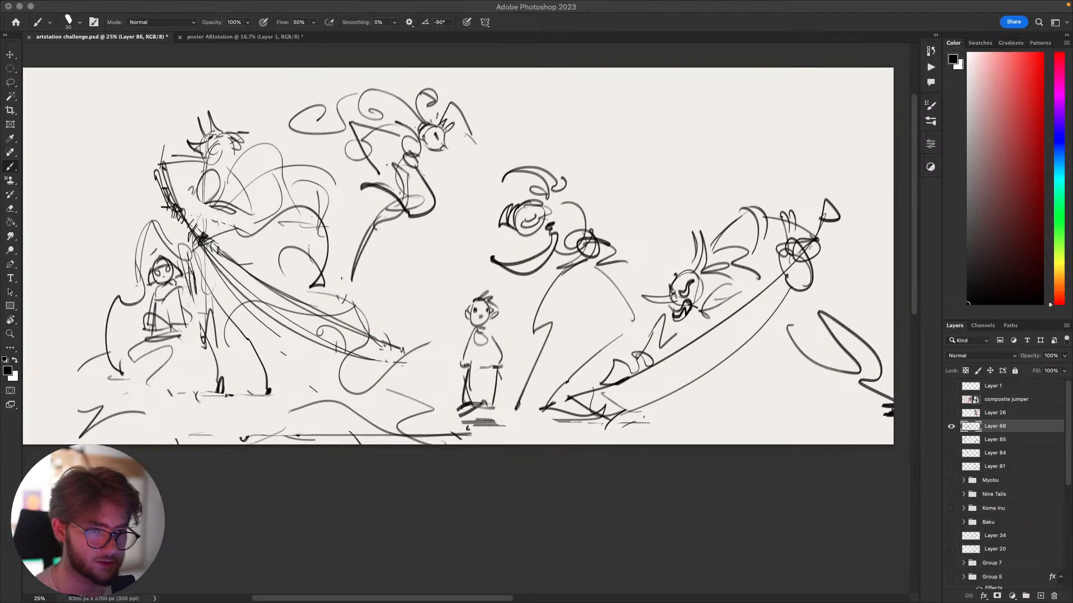
Scale the whole sketch layer down to 97.24% with Free Transform so it fits within the canvas.
{"action": "scroll", "coordinate": [31, 350], "scroll_direction": "down", "scroll_amount": 3}
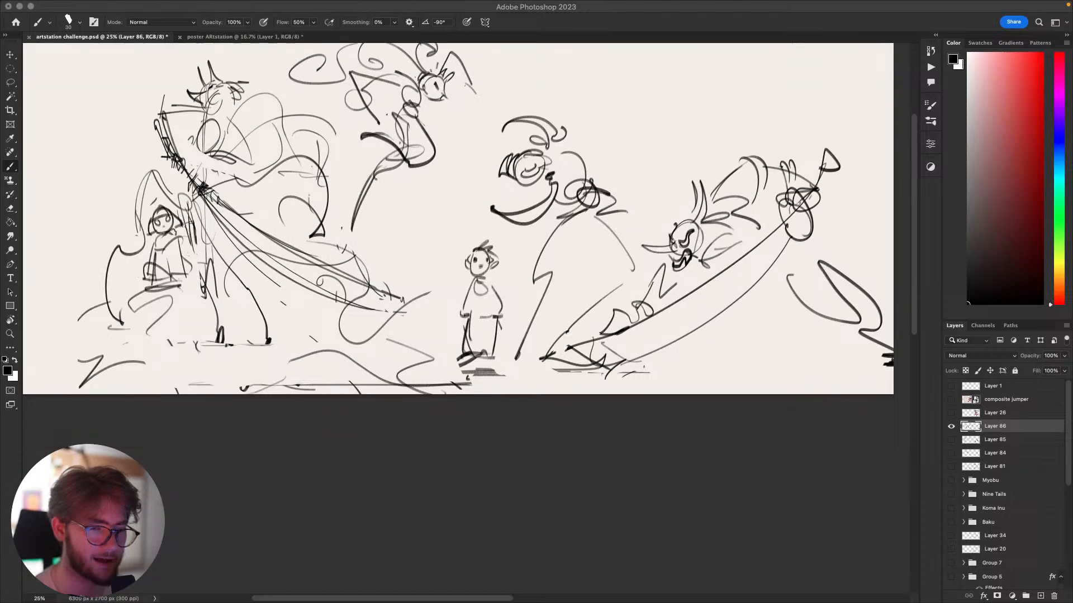
{"action": "mouse_move", "coordinate": [574, 410]}
{"action": "left_mouse_down"}
{"action": "mouse_move", "coordinate": [652, 519]}
{"action": "mouse_move", "coordinate": [597, 507]}
{"action": "left_mouse_up"}
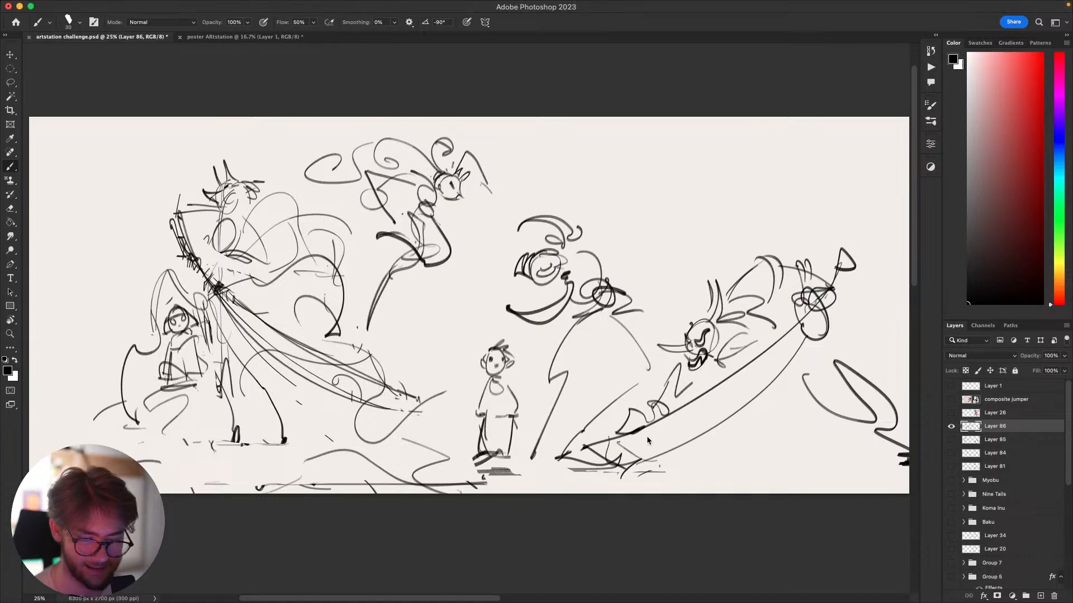
{"action": "scroll", "coordinate": [615, 441], "scroll_direction": "down", "scroll_amount": 5}
{"action": "key", "text": "v"}
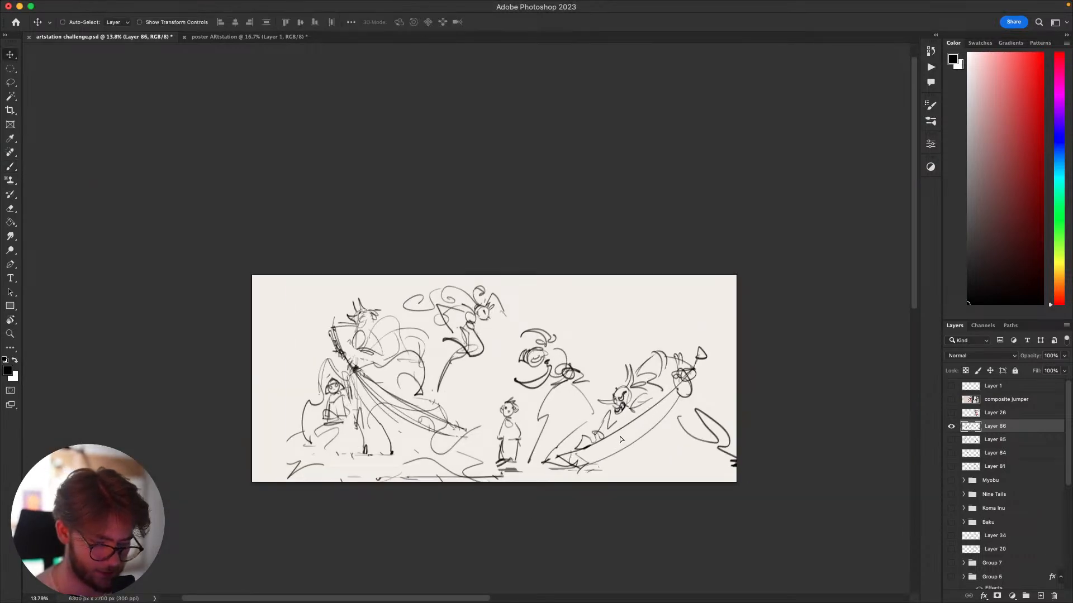
{"action": "left_click_drag", "start_coordinate": [619, 437], "coordinate": [593, 431]}
{"action": "key", "text": "ctrl+t"}
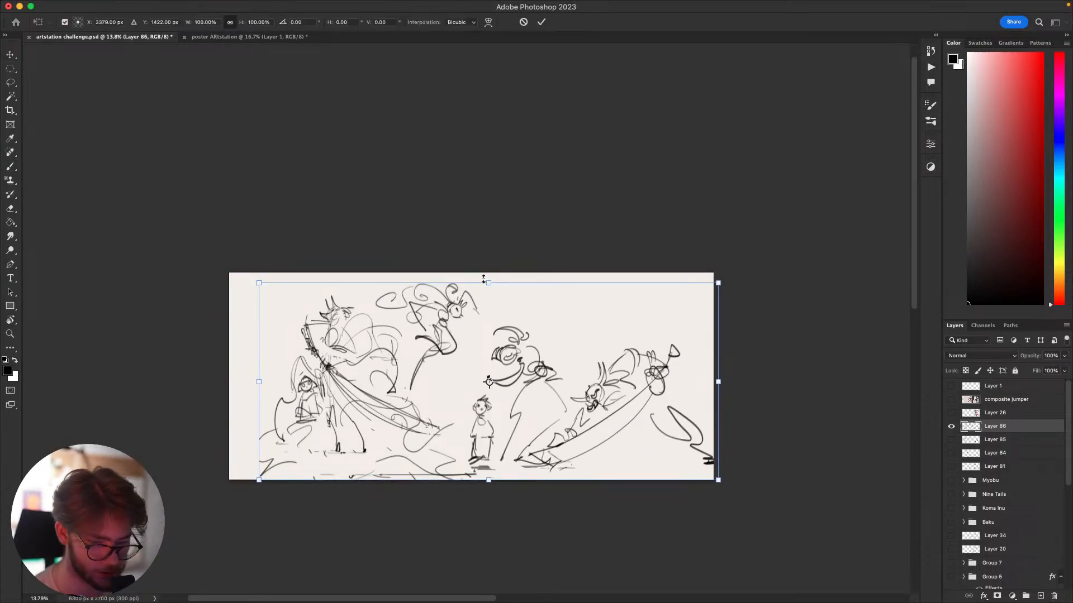
{"action": "left_click_drag", "start_coordinate": [485, 282], "coordinate": [481, 298]}
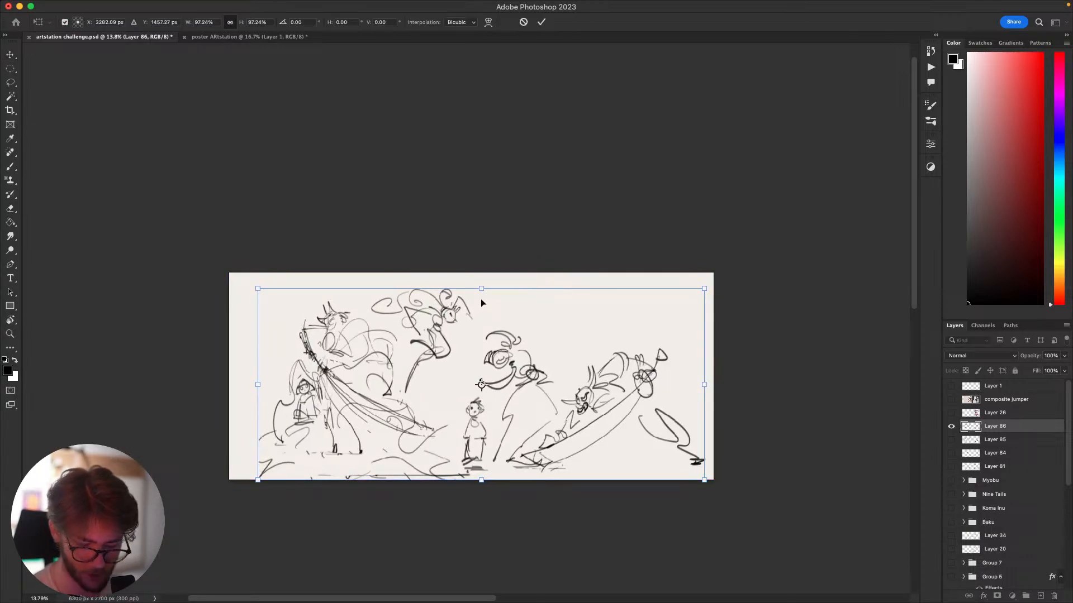
{"action": "key", "text": "Return"}
Lasso the round-faced character with its cloak, move it slightly up, and deselect it.
{"action": "mouse_move", "coordinate": [608, 370]}
{"action": "left_mouse_down"}
{"action": "mouse_move", "coordinate": [557, 364]}
{"action": "mouse_move", "coordinate": [663, 373]}
{"action": "mouse_move", "coordinate": [686, 253]}
{"action": "left_mouse_up"}
{"action": "key", "text": "l"}
{"action": "mouse_move", "coordinate": [579, 223]}
{"action": "left_mouse_down"}
{"action": "mouse_move", "coordinate": [603, 326]}
{"action": "mouse_move", "coordinate": [494, 404]}
{"action": "mouse_move", "coordinate": [473, 219]}
{"action": "mouse_move", "coordinate": [578, 226]}
{"action": "left_mouse_up"}
{"action": "key", "text": "v"}
{"action": "left_click_drag", "start_coordinate": [552, 271], "coordinate": [564, 240]}
{"action": "key", "text": "super+d"}
{"action": "key", "text": "b"}
{"action": "left_click_drag", "start_coordinate": [643, 386], "coordinate": [644, 390]}
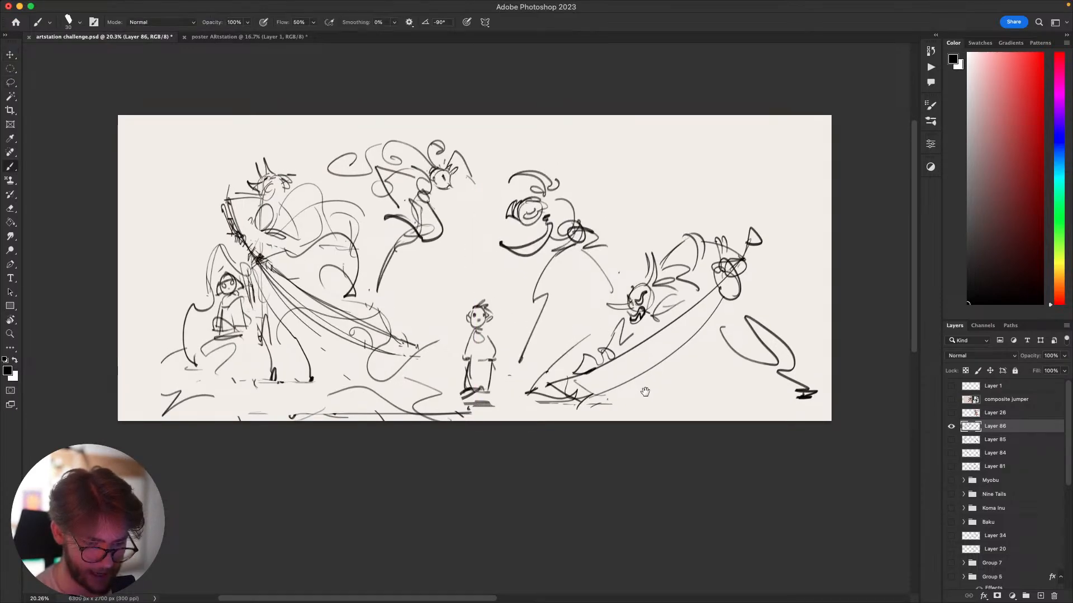
Draw a large oval filling the gap between the flying figure and the round-faced character.
{"action": "left_click_drag", "start_coordinate": [446, 147], "coordinate": [475, 182]}
{"action": "left_click_drag", "start_coordinate": [479, 144], "coordinate": [525, 216]}
{"action": "left_click_drag", "start_coordinate": [515, 136], "coordinate": [472, 215]}
{"action": "key", "text": "super+z"}
{"action": "key", "text": "super+z"}
{"action": "key", "text": "super+z"}
{"action": "mouse_move", "coordinate": [470, 170]}
{"action": "left_mouse_down"}
{"action": "mouse_move", "coordinate": [497, 257]}
{"action": "mouse_move", "coordinate": [470, 260]}
{"action": "mouse_move", "coordinate": [466, 167]}
{"action": "mouse_move", "coordinate": [454, 191]}
{"action": "mouse_move", "coordinate": [504, 168]}
{"action": "left_mouse_up"}
{"action": "key", "text": "super+z"}
{"action": "key", "text": "super+z"}
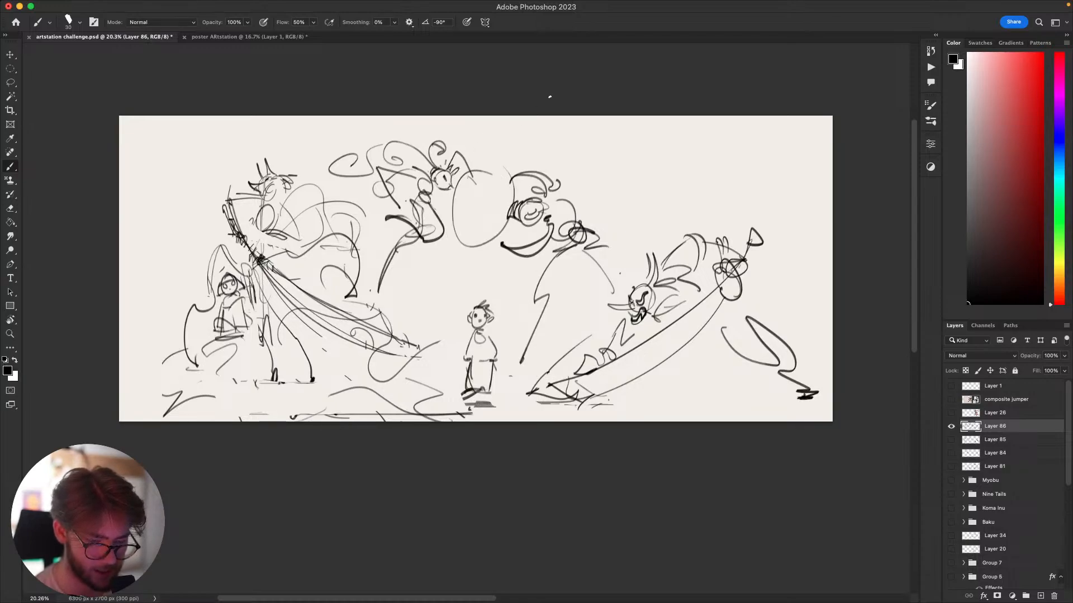
{"action": "scroll", "coordinate": [550, 96], "scroll_direction": "right", "scroll_amount": 3}
{"action": "mouse_move", "coordinate": [716, 219]}
{"action": "left_mouse_down"}
{"action": "mouse_move", "coordinate": [605, 350]}
{"action": "mouse_move", "coordinate": [168, 54]}
{"action": "left_mouse_up"}
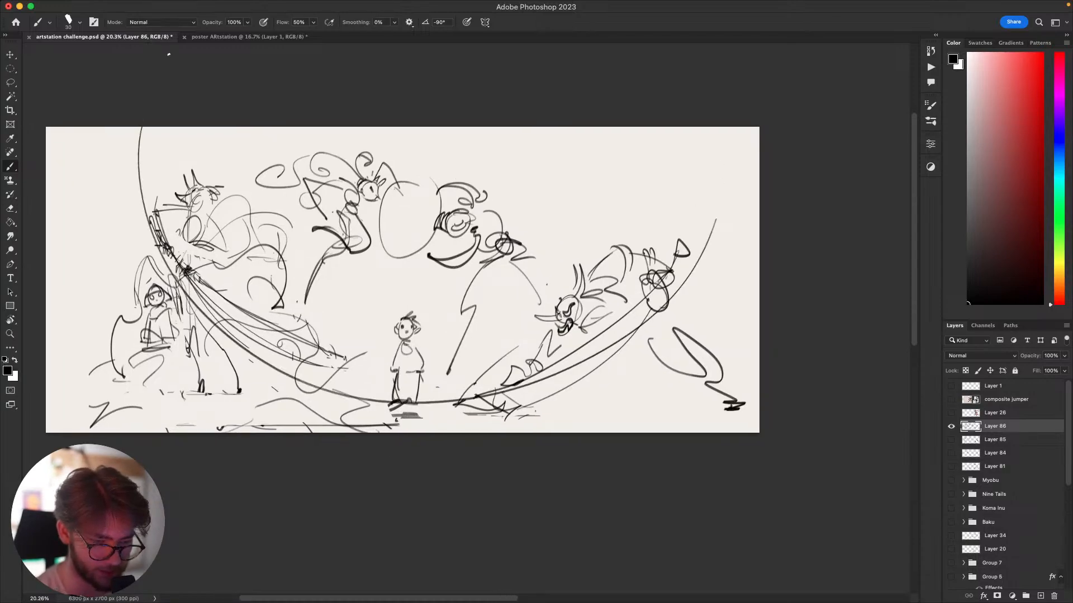
{"action": "key", "text": "super+z"}
Sketch rough diagonal scribbles on the ground below the small hooded figure.
{"action": "left_click_drag", "start_coordinate": [494, 428], "coordinate": [659, 400]}
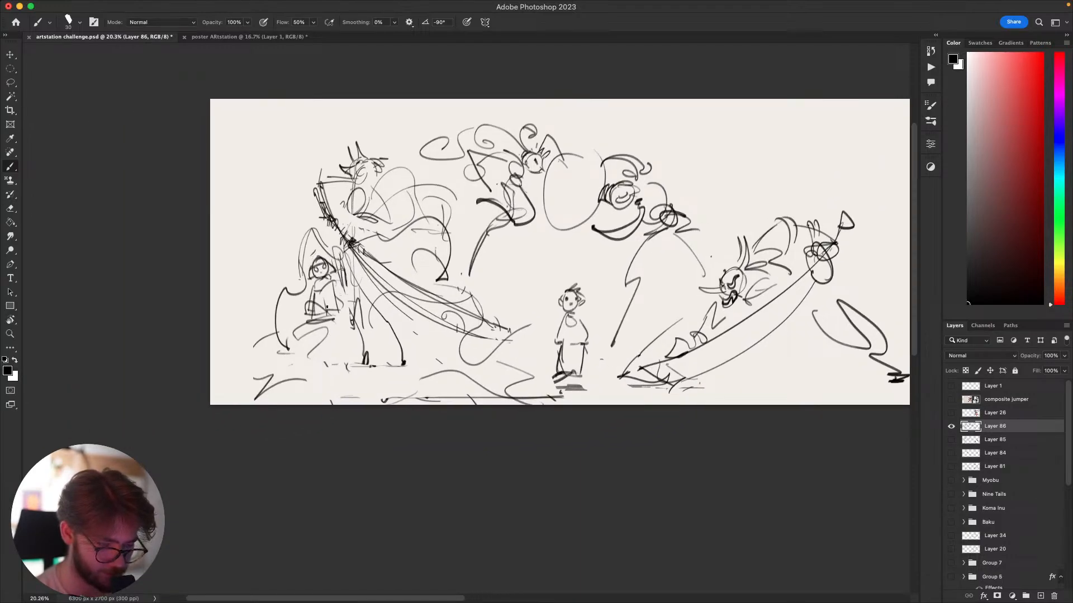
{"action": "mouse_move", "coordinate": [338, 256]}
{"action": "left_mouse_down"}
{"action": "mouse_move", "coordinate": [335, 366]}
{"action": "mouse_move", "coordinate": [264, 399]}
{"action": "mouse_move", "coordinate": [306, 379]}
{"action": "left_mouse_up"}
{"action": "key", "text": "super+z"}
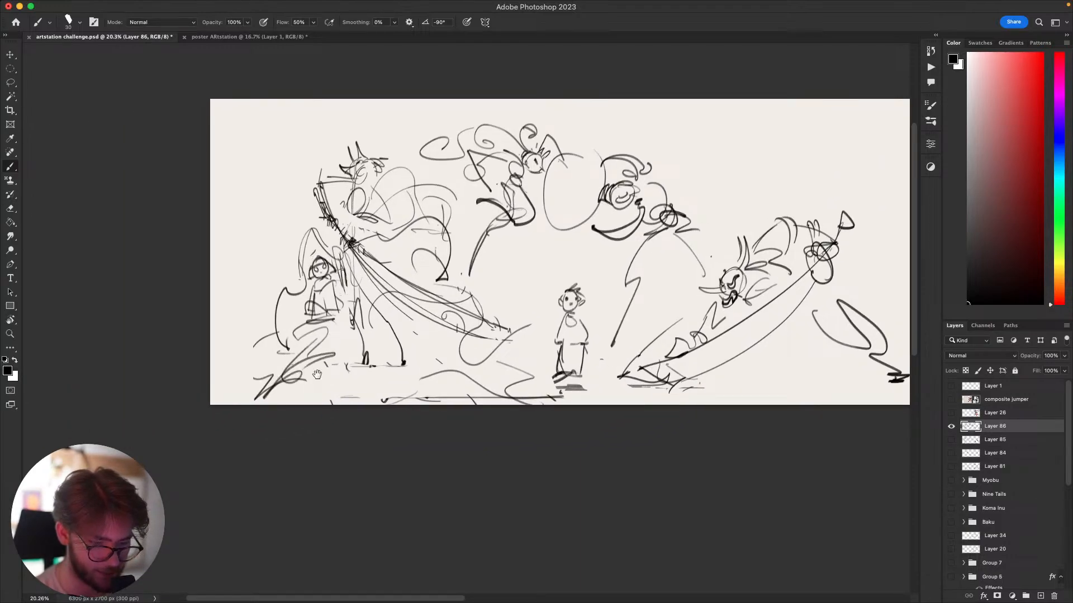
{"action": "mouse_move", "coordinate": [593, 272]}
{"action": "left_mouse_down"}
{"action": "mouse_move", "coordinate": [481, 231]}
{"action": "mouse_move", "coordinate": [458, 271]}
{"action": "mouse_move", "coordinate": [469, 258]}
{"action": "left_mouse_up"}
{"action": "key", "text": "super+z"}
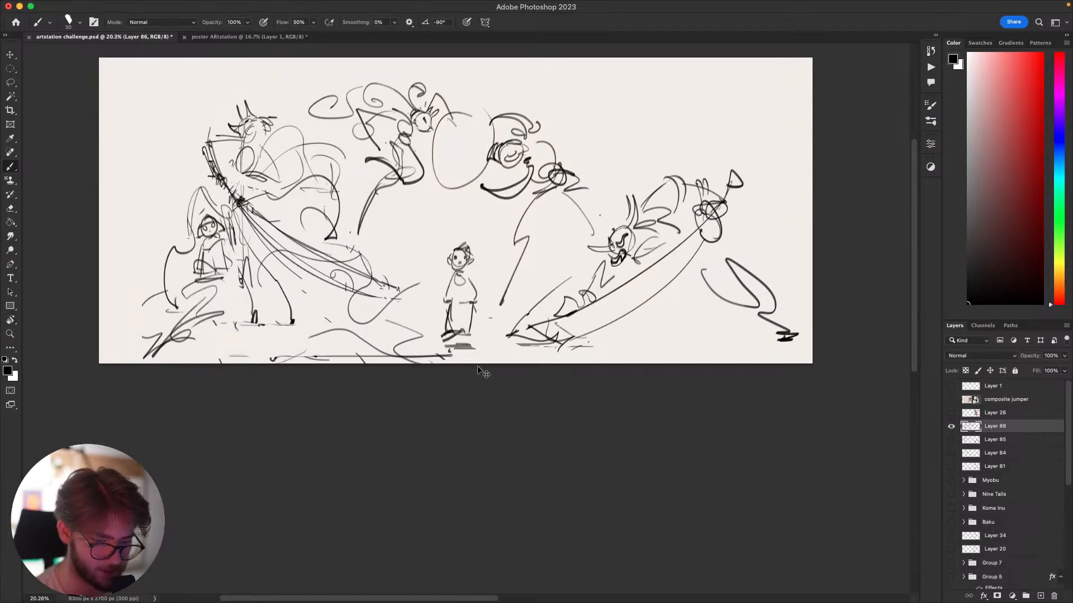
{"action": "left_click_drag", "start_coordinate": [475, 312], "coordinate": [468, 333]}
{"action": "key", "text": "super+z"}
{"action": "left_click_drag", "start_coordinate": [630, 327], "coordinate": [587, 378]}
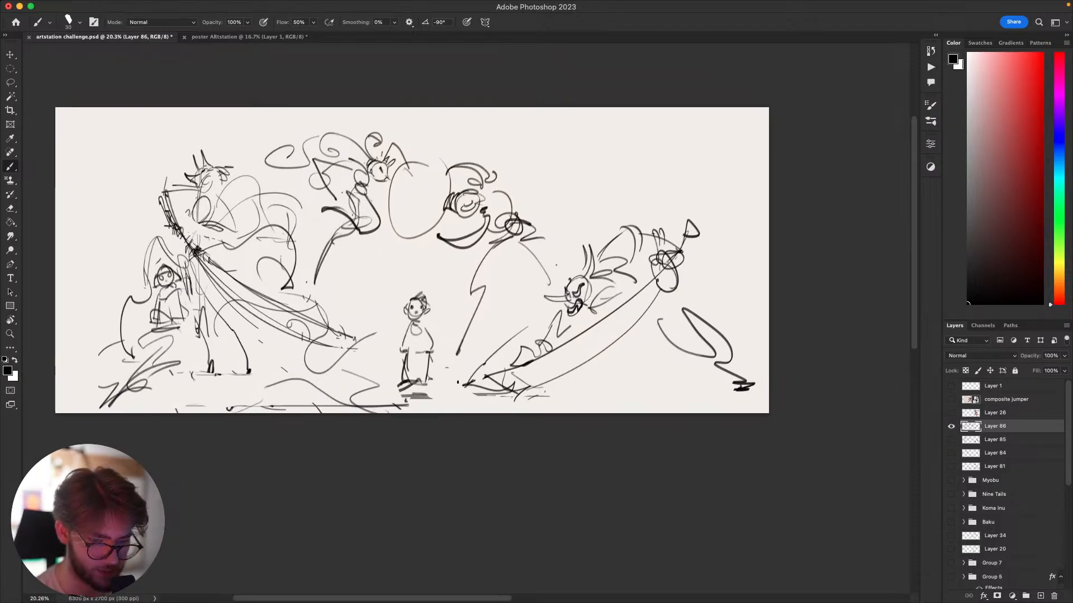
Draw sweeping wave lines behind the crouching long-nosed figure and a loose curl under the dark base beside it.
{"action": "left_click_drag", "start_coordinate": [599, 452], "coordinate": [603, 482]}
{"action": "mouse_move", "coordinate": [571, 318]}
{"action": "left_mouse_down"}
{"action": "mouse_move", "coordinate": [576, 291]}
{"action": "mouse_move", "coordinate": [634, 232]}
{"action": "mouse_move", "coordinate": [748, 298]}
{"action": "left_mouse_up"}
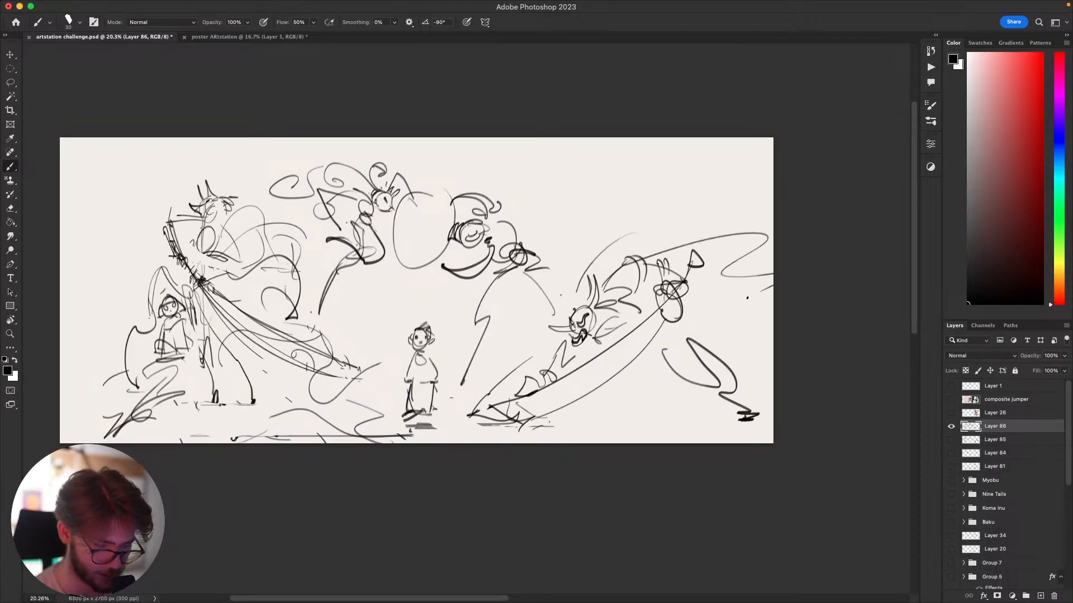
{"action": "left_click_drag", "start_coordinate": [697, 417], "coordinate": [729, 440]}
Sketch hanging lines and round lantern-like shapes in the space above and behind the horned figure.
{"action": "mouse_move", "coordinate": [133, 295]}
{"action": "left_mouse_down"}
{"action": "mouse_move", "coordinate": [106, 139]}
{"action": "mouse_move", "coordinate": [111, 266]}
{"action": "left_mouse_up"}
{"action": "key", "text": "super+z"}
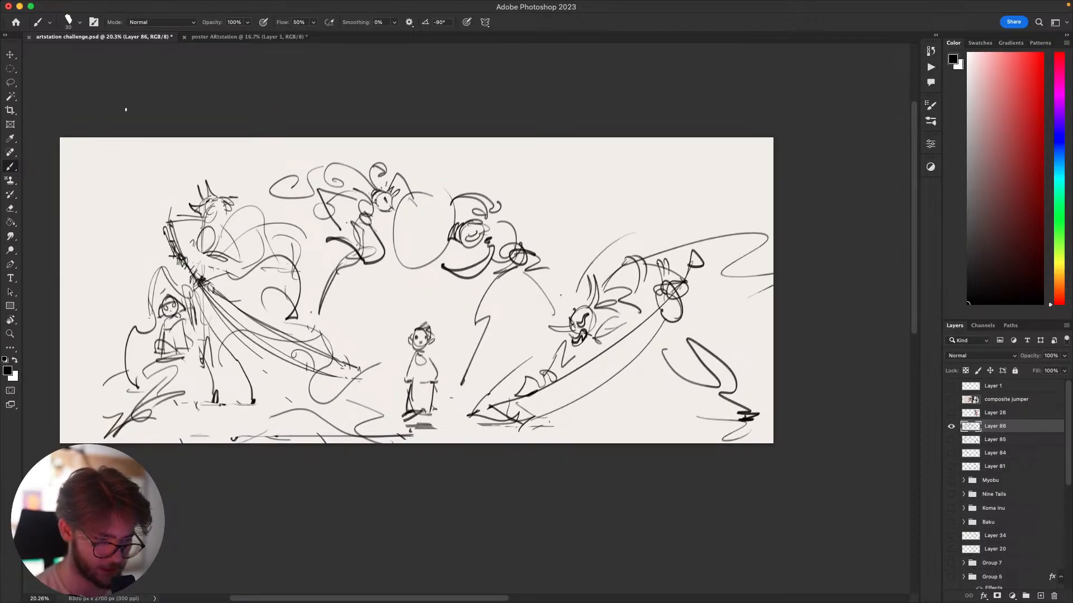
{"action": "left_click_drag", "start_coordinate": [127, 154], "coordinate": [134, 241]}
{"action": "left_click_drag", "start_coordinate": [137, 153], "coordinate": [148, 259]}
{"action": "key", "text": "super+z"}
{"action": "left_click_drag", "start_coordinate": [145, 124], "coordinate": [144, 191]}
{"action": "mouse_move", "coordinate": [144, 171]}
{"action": "left_mouse_down"}
{"action": "mouse_move", "coordinate": [165, 217]}
{"action": "mouse_move", "coordinate": [138, 174]}
{"action": "left_mouse_up"}
{"action": "left_click_drag", "start_coordinate": [116, 138], "coordinate": [126, 152]}
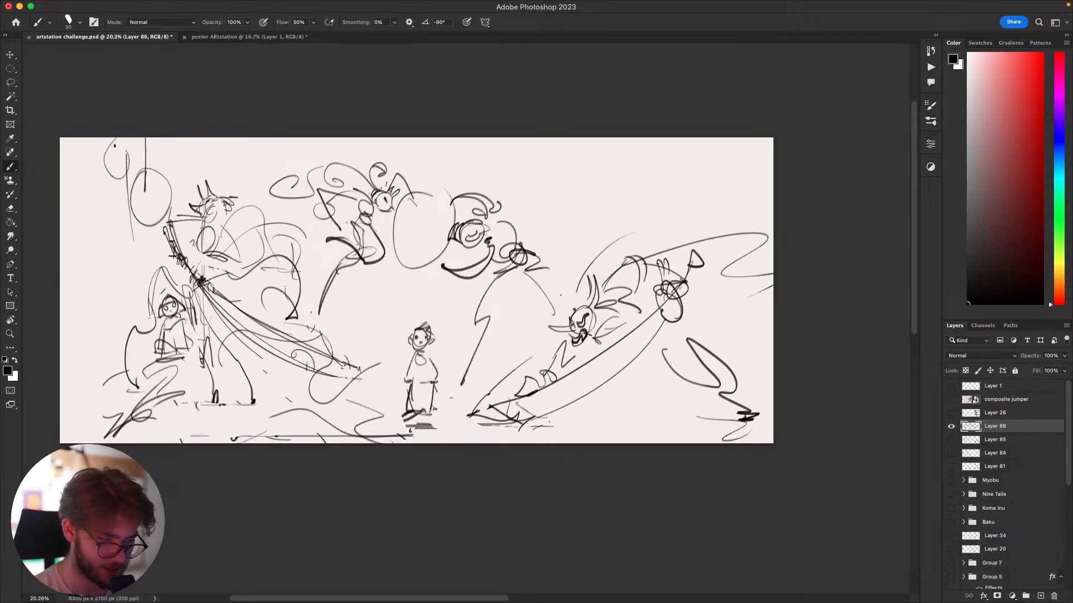
Add large round shapes and a jagged vertical line along the canvas's left edge, plus short curves along its upper edge.
{"action": "left_click_drag", "start_coordinate": [114, 326], "coordinate": [65, 301]}
{"action": "mouse_move", "coordinate": [223, 138]}
{"action": "left_mouse_down"}
{"action": "mouse_move", "coordinate": [221, 156]}
{"action": "mouse_move", "coordinate": [256, 162]}
{"action": "left_mouse_up"}
{"action": "left_click_drag", "start_coordinate": [252, 213], "coordinate": [307, 222]}
{"action": "left_click_drag", "start_coordinate": [296, 141], "coordinate": [290, 138]}
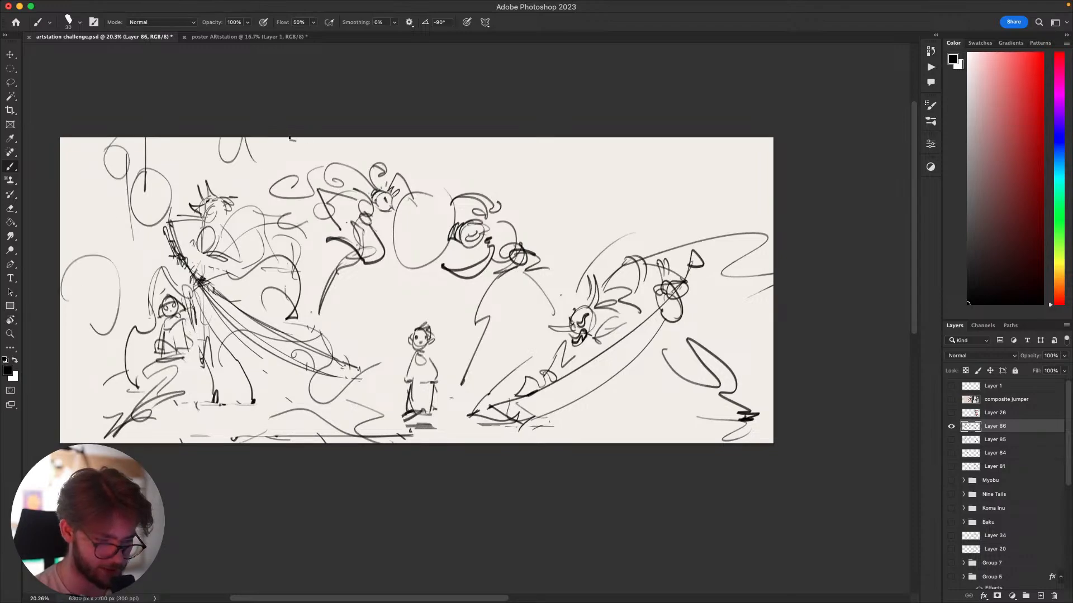
{"action": "mouse_move", "coordinate": [111, 256]}
{"action": "left_mouse_down"}
{"action": "mouse_move", "coordinate": [66, 251]}
{"action": "mouse_move", "coordinate": [56, 234]}
{"action": "mouse_move", "coordinate": [101, 230]}
{"action": "mouse_move", "coordinate": [81, 115]}
{"action": "mouse_move", "coordinate": [83, 221]}
{"action": "left_mouse_up"}
{"action": "mouse_move", "coordinate": [78, 246]}
{"action": "left_mouse_down"}
{"action": "mouse_move", "coordinate": [103, 236]}
{"action": "mouse_move", "coordinate": [104, 245]}
{"action": "left_mouse_up"}
{"action": "mouse_move", "coordinate": [87, 306]}
{"action": "left_mouse_down"}
{"action": "mouse_move", "coordinate": [90, 352]}
{"action": "mouse_move", "coordinate": [96, 325]}
{"action": "left_mouse_up"}
{"action": "mouse_move", "coordinate": [105, 391]}
{"action": "left_mouse_down"}
{"action": "mouse_move", "coordinate": [63, 391]}
{"action": "mouse_move", "coordinate": [104, 390]}
{"action": "left_mouse_up"}
{"action": "key", "text": "space"}
{"action": "left_click_drag", "start_coordinate": [642, 433], "coordinate": [615, 439]}
{"action": "left_click_drag", "start_coordinate": [554, 272], "coordinate": [609, 196]}
{"action": "left_click_drag", "start_coordinate": [542, 245], "coordinate": [608, 186]}
{"action": "key", "text": "super+z"}
{"action": "key", "text": "super+z"}
{"action": "left_click_drag", "start_coordinate": [531, 245], "coordinate": [565, 144]}
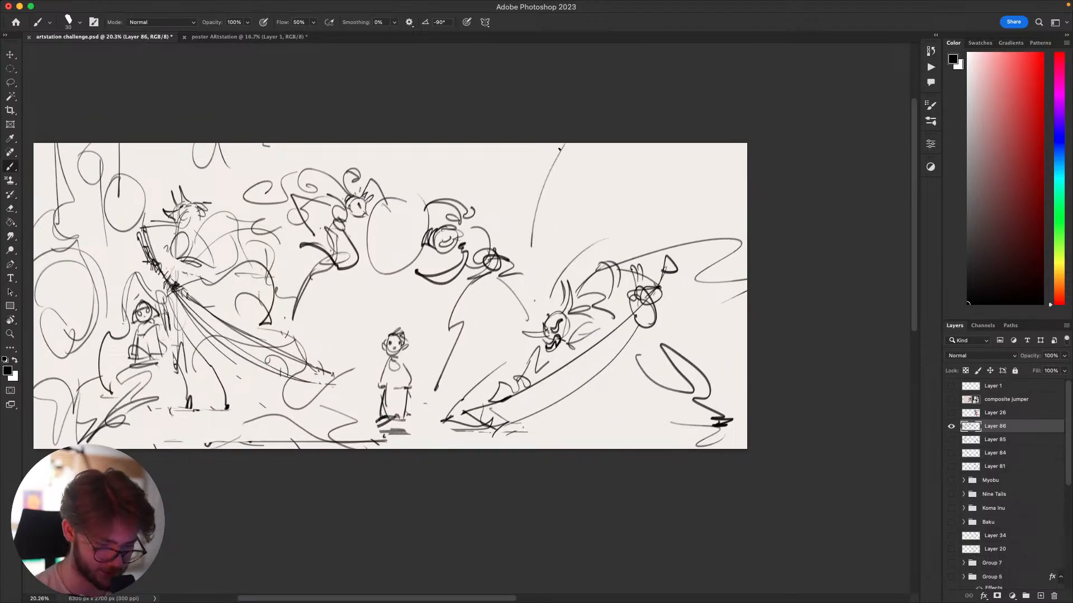
{"action": "left_click_drag", "start_coordinate": [545, 179], "coordinate": [488, 355]}
{"action": "left_click_drag", "start_coordinate": [576, 223], "coordinate": [746, 182]}
{"action": "mouse_move", "coordinate": [746, 185]}
{"action": "left_mouse_down"}
{"action": "mouse_move", "coordinate": [545, 246]}
{"action": "mouse_move", "coordinate": [682, 217]}
{"action": "mouse_move", "coordinate": [668, 214]}
{"action": "left_mouse_up"}
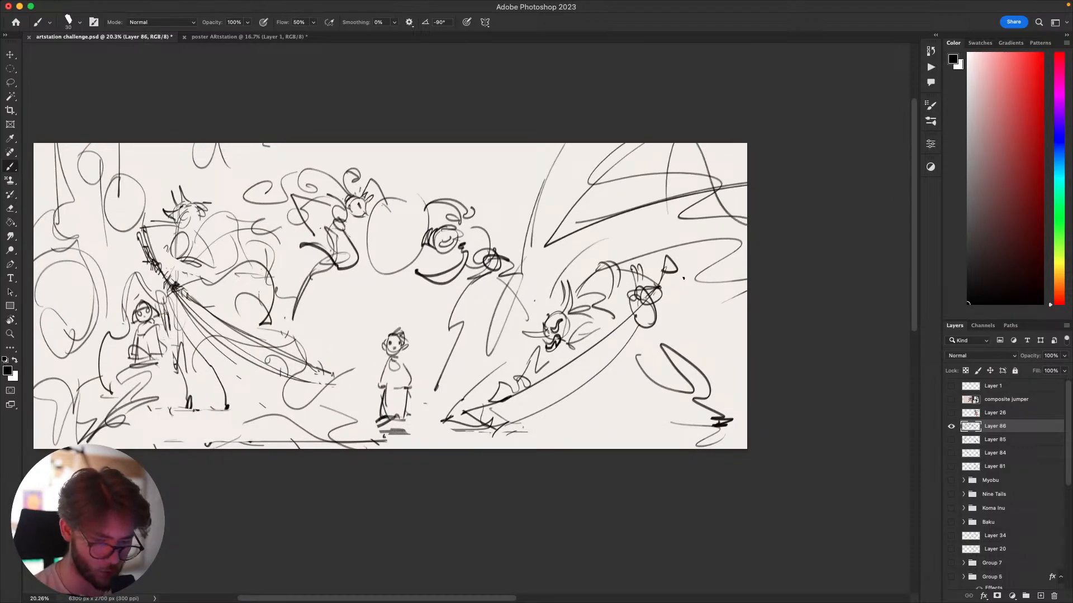
{"action": "mouse_move", "coordinate": [580, 430]}
{"action": "left_mouse_down"}
{"action": "mouse_move", "coordinate": [704, 364]}
{"action": "mouse_move", "coordinate": [750, 402]}
{"action": "mouse_move", "coordinate": [787, 340]}
{"action": "left_mouse_up"}
{"action": "key", "text": "super+z"}
{"action": "key", "text": "super+z"}
{"action": "key", "text": "super+z"}
{"action": "key", "text": "super+z"}
{"action": "key", "text": "super+z"}
{"action": "key", "text": "super+z"}
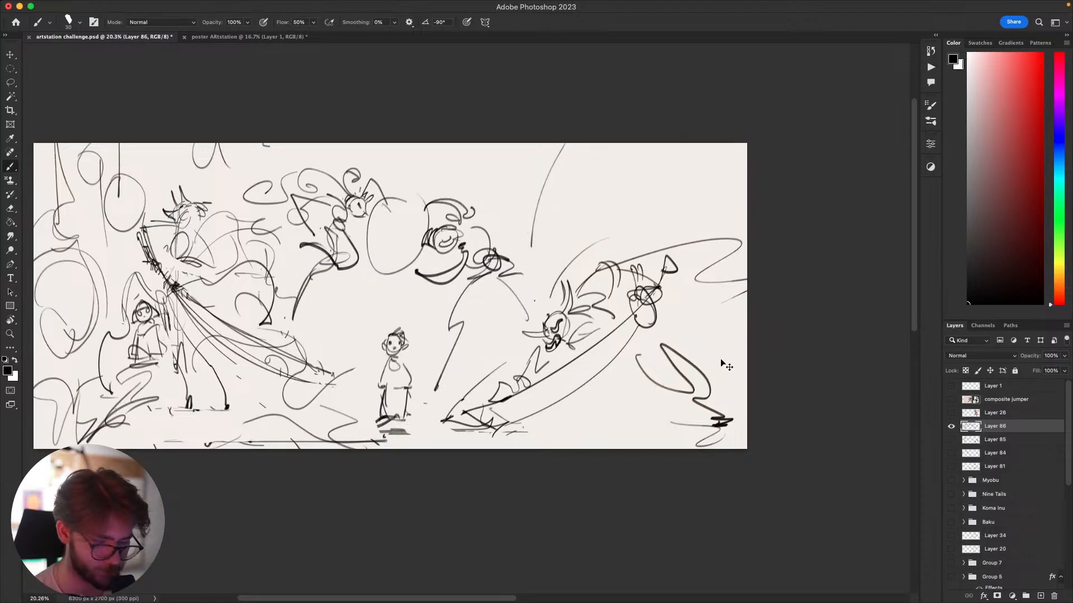
{"action": "left_click_drag", "start_coordinate": [645, 432], "coordinate": [672, 397]}
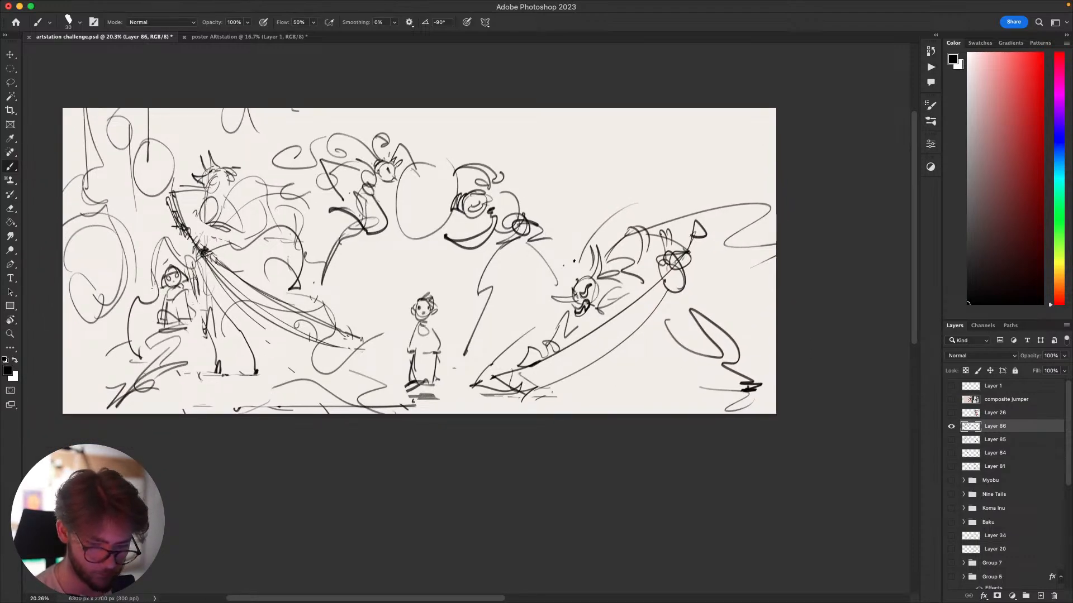
Draw a short horn stroke and a long curved outline in front of the crouching long-nosed figure.
{"action": "mouse_move", "coordinate": [615, 243]}
{"action": "left_mouse_down"}
{"action": "mouse_move", "coordinate": [570, 287]}
{"action": "mouse_move", "coordinate": [563, 296]}
{"action": "mouse_move", "coordinate": [581, 298]}
{"action": "mouse_move", "coordinate": [566, 296]}
{"action": "mouse_move", "coordinate": [547, 337]}
{"action": "left_mouse_up"}
{"action": "key", "text": "super+z"}
{"action": "key", "text": "super+z"}
{"action": "left_click_drag", "start_coordinate": [563, 267], "coordinate": [548, 266]}
{"action": "mouse_move", "coordinate": [538, 261]}
{"action": "left_mouse_down"}
{"action": "mouse_move", "coordinate": [510, 282]}
{"action": "mouse_move", "coordinate": [506, 347]}
{"action": "left_mouse_up"}
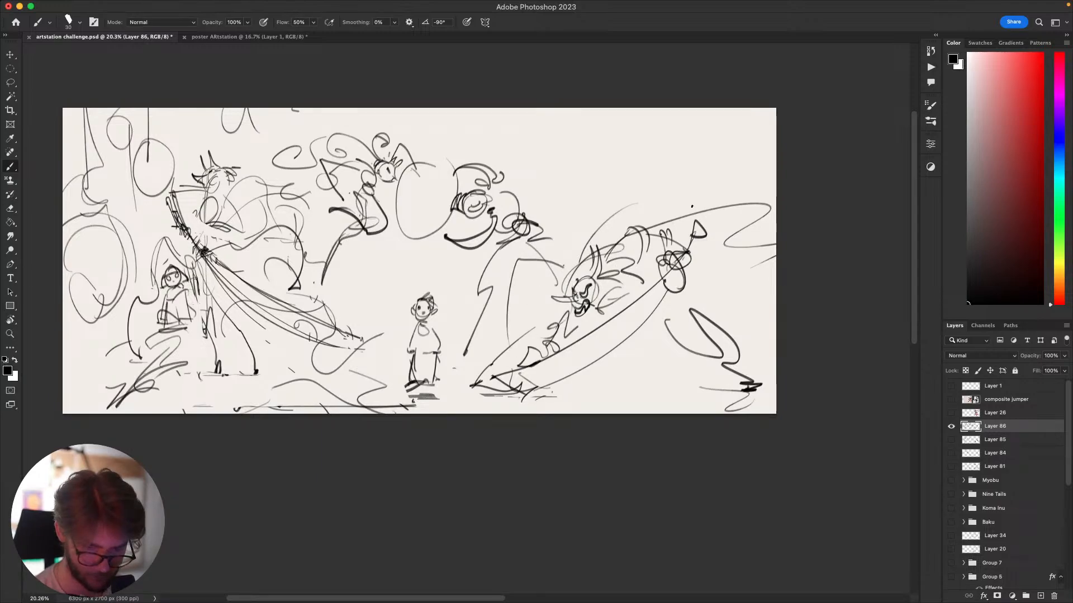
Replace the long curved outline in front of the crouching long-nosed figure with a jagged, angular line running down toward the blade's low end.
{"action": "key", "text": "super+z"}
{"action": "left_click_drag", "start_coordinate": [535, 265], "coordinate": [494, 380]}
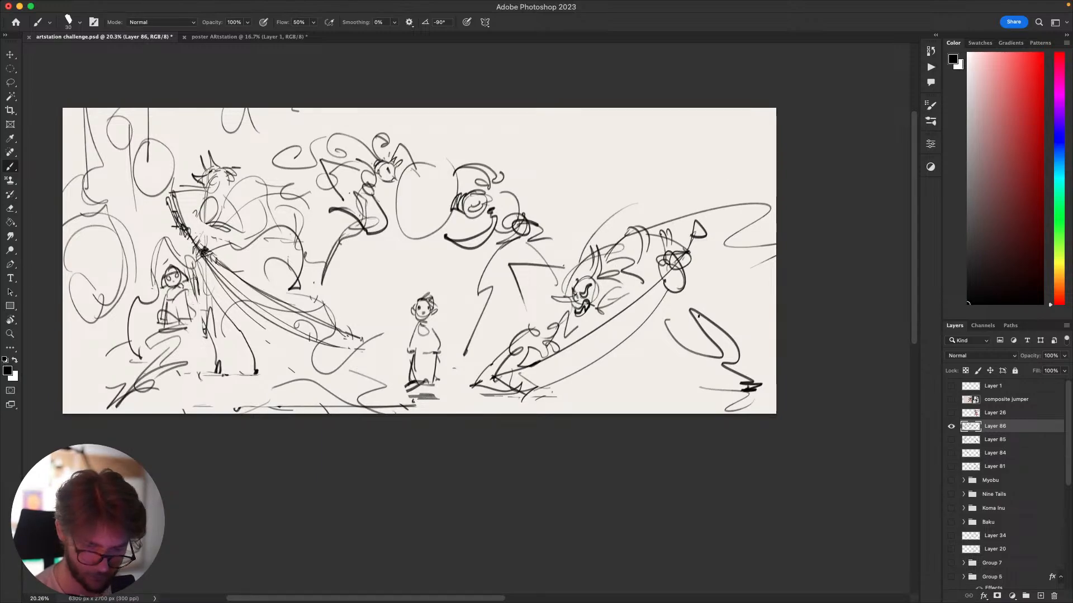
{"action": "key", "text": "super+z"}
{"action": "key", "text": "super+z"}
{"action": "mouse_move", "coordinate": [567, 269]}
{"action": "left_mouse_down"}
{"action": "mouse_move", "coordinate": [535, 273]}
{"action": "mouse_move", "coordinate": [543, 335]}
{"action": "left_mouse_up"}
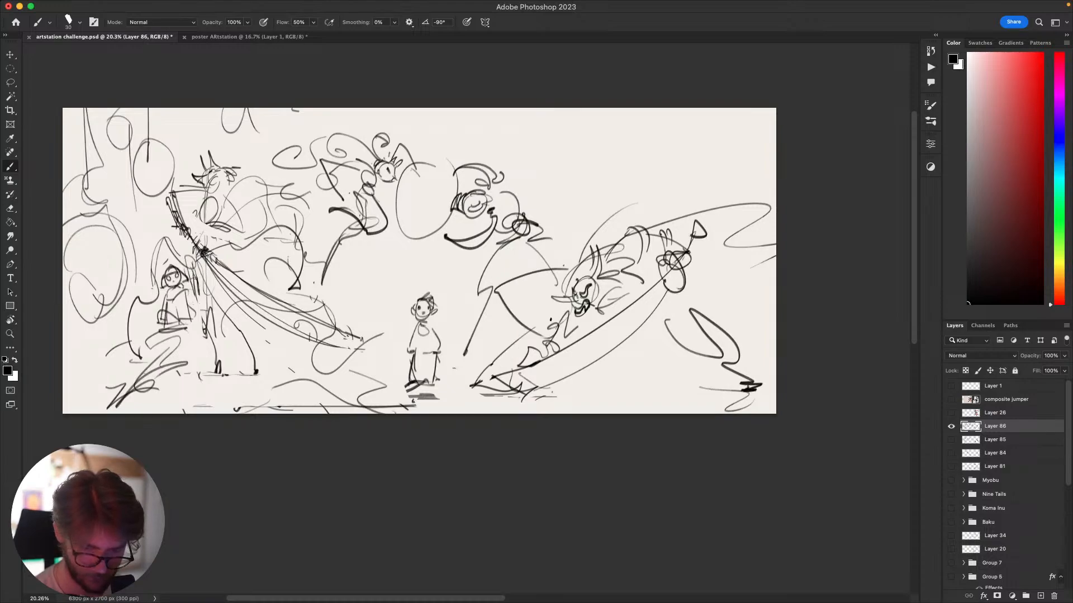
{"action": "key", "text": "super+z"}
{"action": "left_click_drag", "start_coordinate": [555, 290], "coordinate": [534, 328]}
{"action": "left_click_drag", "start_coordinate": [704, 308], "coordinate": [732, 390]}
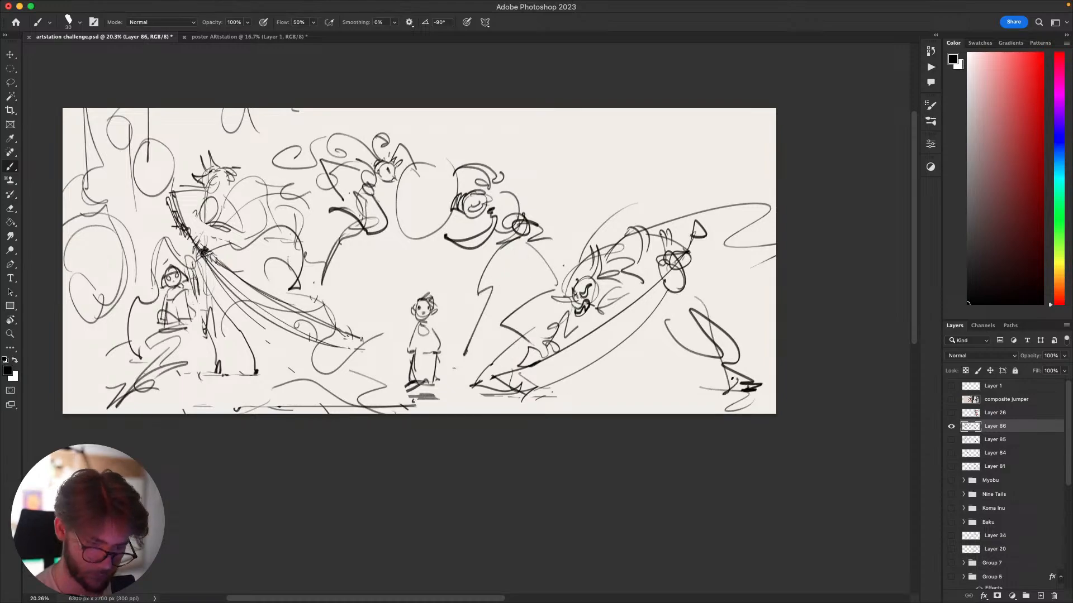
{"action": "key", "text": "super+z"}
{"action": "mouse_move", "coordinate": [642, 353]}
{"action": "left_mouse_down"}
{"action": "mouse_move", "coordinate": [675, 360]}
{"action": "mouse_move", "coordinate": [647, 374]}
{"action": "left_mouse_up"}
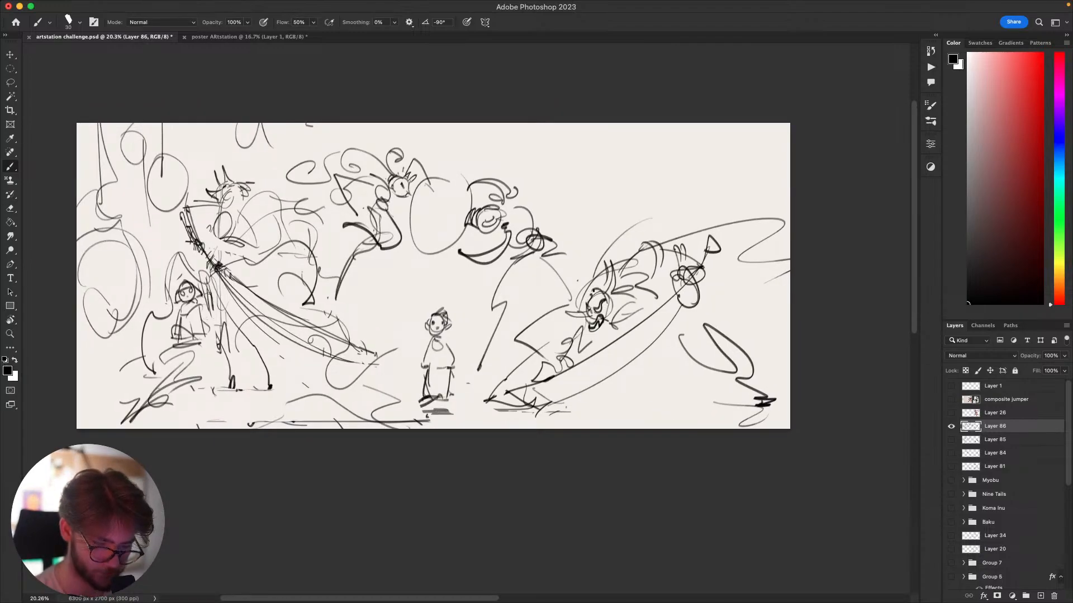
Check how the whole composition reads at smaller and larger scales.
{"action": "mouse_move", "coordinate": [617, 309]}
{"action": "left_mouse_down"}
{"action": "mouse_move", "coordinate": [582, 342]}
{"action": "mouse_move", "coordinate": [616, 309]}
{"action": "left_mouse_up"}
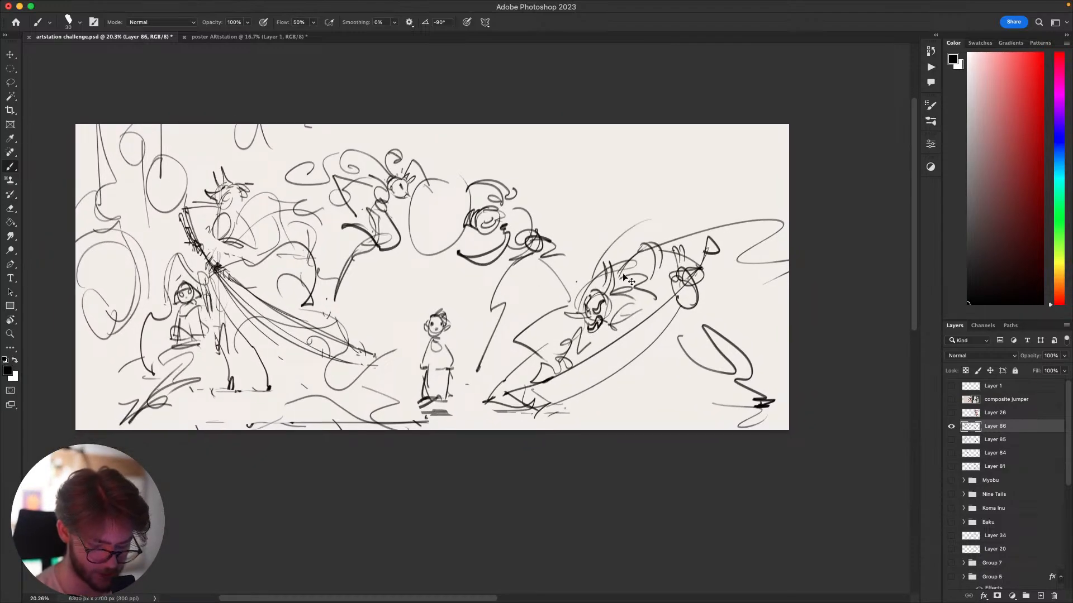
{"action": "key", "text": "super+minus"}
{"action": "key", "text": "super+minus"}
{"action": "key", "text": "super+plus"}
{"action": "key", "text": "super+plus"}
{"action": "key", "text": "super+minus"}
{"action": "key", "text": "super+minus"}
{"action": "key", "text": "super+plus"}
{"action": "key", "text": "super+plus"}
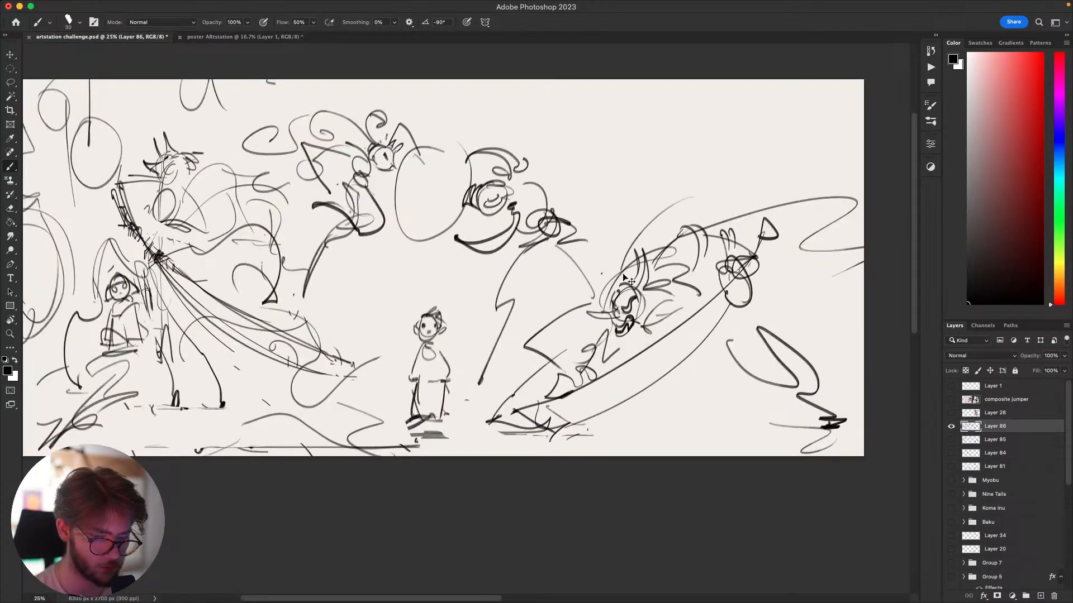
{"action": "key", "text": "super+minus"}
{"action": "key", "text": "super+plus"}
{"action": "key", "text": "super+minus"}
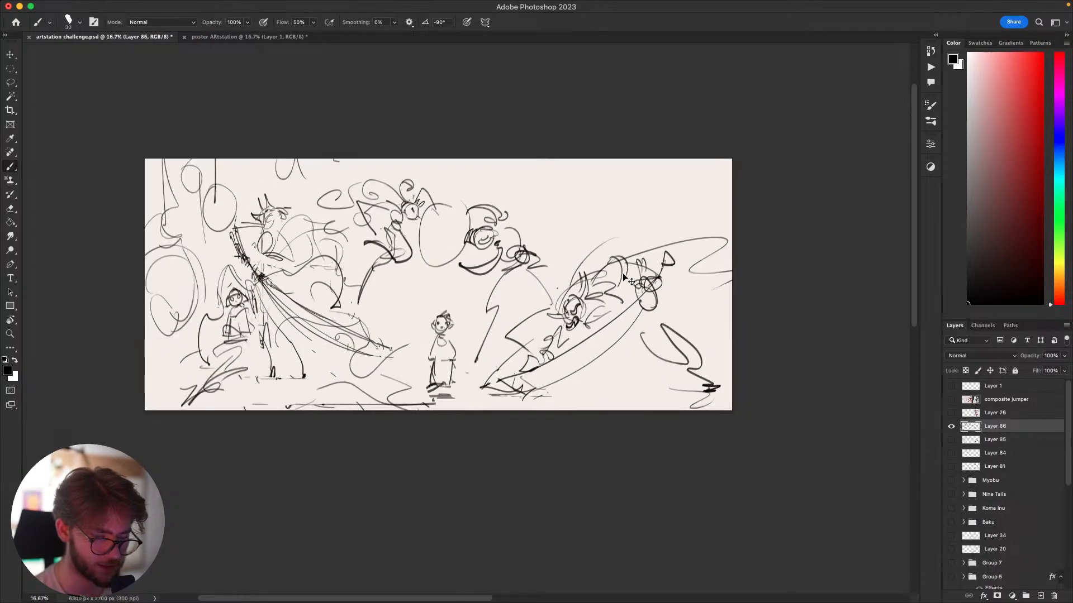
{"action": "key", "text": "super+plus"}
{"action": "scroll", "coordinate": [625, 278], "scroll_direction": "up", "scroll_amount": 1}
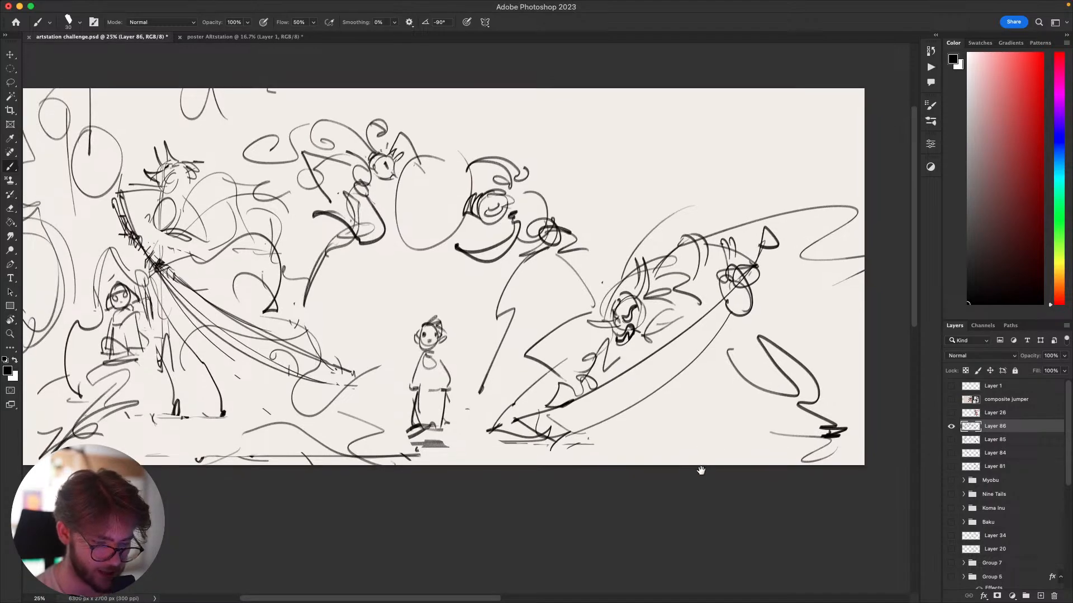
Sketch a large circular arch around the central figures, with looser inner arcs and short curves on either side of the small standing figure.
{"action": "key", "text": "super+z"}
{"action": "mouse_move", "coordinate": [615, 152]}
{"action": "left_mouse_down"}
{"action": "mouse_move", "coordinate": [619, 237]}
{"action": "mouse_move", "coordinate": [662, 203]}
{"action": "left_mouse_up"}
{"action": "key", "text": "super+z"}
{"action": "left_click_drag", "start_coordinate": [589, 122], "coordinate": [593, 304]}
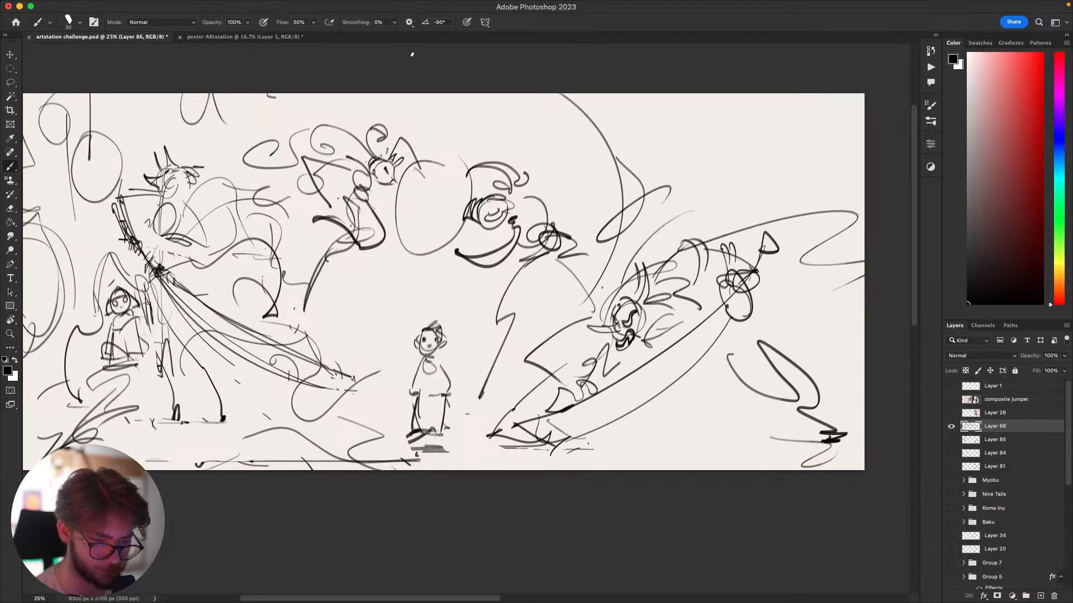
{"action": "left_click_drag", "start_coordinate": [285, 94], "coordinate": [227, 177]}
{"action": "left_click_drag", "start_coordinate": [307, 93], "coordinate": [226, 155]}
{"action": "left_click_drag", "start_coordinate": [508, 93], "coordinate": [550, 121]}
{"action": "left_click_drag", "start_coordinate": [580, 112], "coordinate": [603, 218]}
{"action": "left_click_drag", "start_coordinate": [353, 263], "coordinate": [338, 330]}
{"action": "left_click_drag", "start_coordinate": [484, 322], "coordinate": [458, 364]}
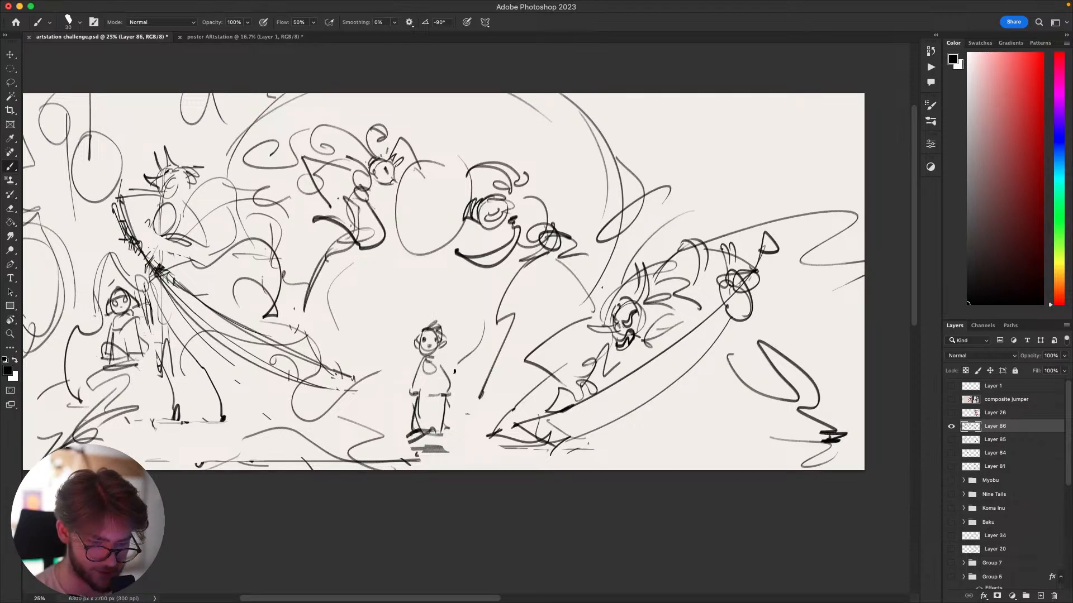
{"action": "mouse_move", "coordinate": [537, 115]}
{"action": "left_mouse_down"}
{"action": "mouse_move", "coordinate": [589, 230]}
{"action": "mouse_move", "coordinate": [587, 254]}
{"action": "left_mouse_up"}
Draw a vertical line, a looping drape shape and angular strokes in the empty space above the crouching long-nosed figure.
{"action": "mouse_move", "coordinate": [635, 118]}
{"action": "left_mouse_down"}
{"action": "mouse_move", "coordinate": [648, 229]}
{"action": "mouse_move", "coordinate": [657, 205]}
{"action": "left_mouse_up"}
{"action": "key", "text": "super+z"}
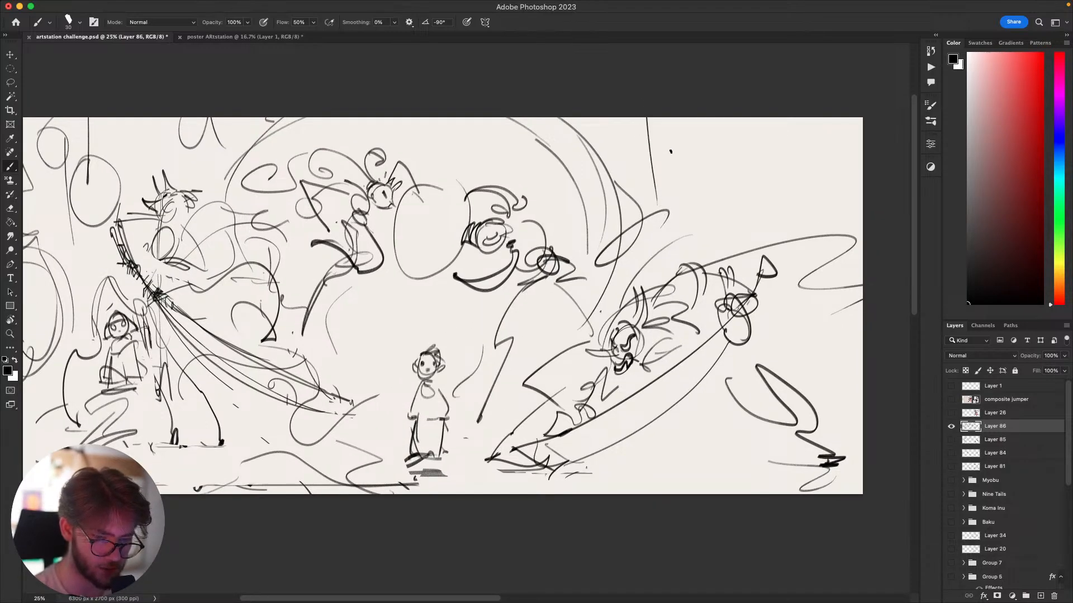
{"action": "left_click_drag", "start_coordinate": [674, 125], "coordinate": [741, 221]}
{"action": "left_click_drag", "start_coordinate": [743, 149], "coordinate": [821, 136]}
{"action": "left_click_drag", "start_coordinate": [793, 146], "coordinate": [853, 134]}
{"action": "left_click_drag", "start_coordinate": [844, 152], "coordinate": [830, 229]}
{"action": "left_click_drag", "start_coordinate": [811, 212], "coordinate": [828, 205]}
{"action": "left_click_drag", "start_coordinate": [721, 353], "coordinate": [701, 320]}
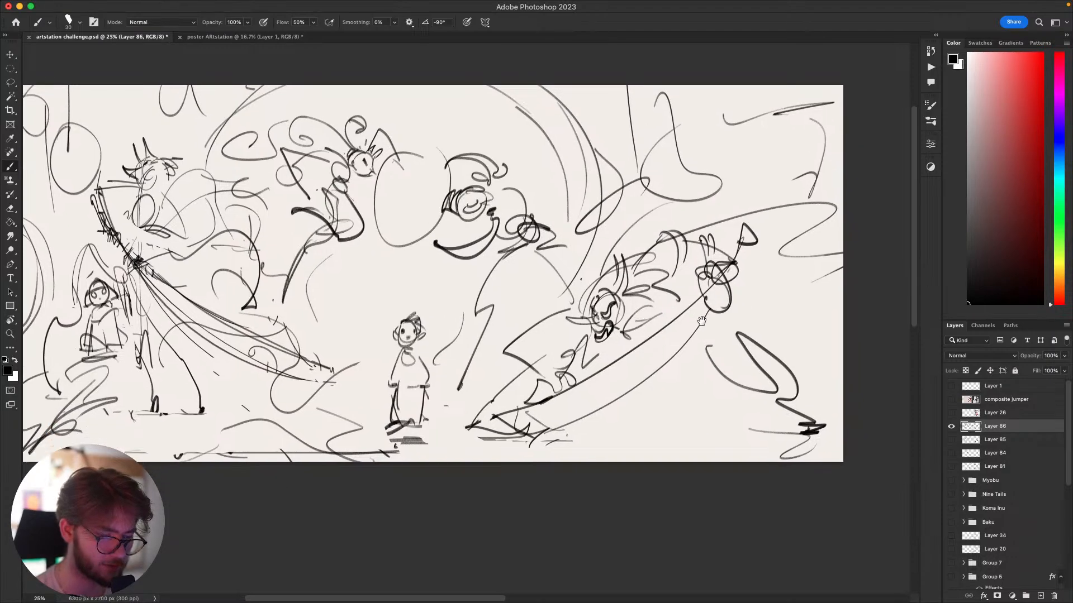
Add crossing strokes on the arch's upper curve and rough peaked and rounded shapes between the horned figure's sweep and the small standing figure.
{"action": "left_click_drag", "start_coordinate": [731, 456], "coordinate": [770, 421]}
{"action": "mouse_move", "coordinate": [571, 97]}
{"action": "left_mouse_down"}
{"action": "mouse_move", "coordinate": [602, 124]}
{"action": "mouse_move", "coordinate": [612, 158]}
{"action": "left_mouse_up"}
{"action": "key", "text": "super+z"}
{"action": "left_click_drag", "start_coordinate": [624, 104], "coordinate": [617, 99]}
{"action": "left_click_drag", "start_coordinate": [609, 65], "coordinate": [563, 70]}
{"action": "left_click_drag", "start_coordinate": [440, 270], "coordinate": [371, 324]}
{"action": "left_click_drag", "start_coordinate": [377, 274], "coordinate": [330, 315]}
{"action": "left_click_drag", "start_coordinate": [369, 269], "coordinate": [338, 303]}
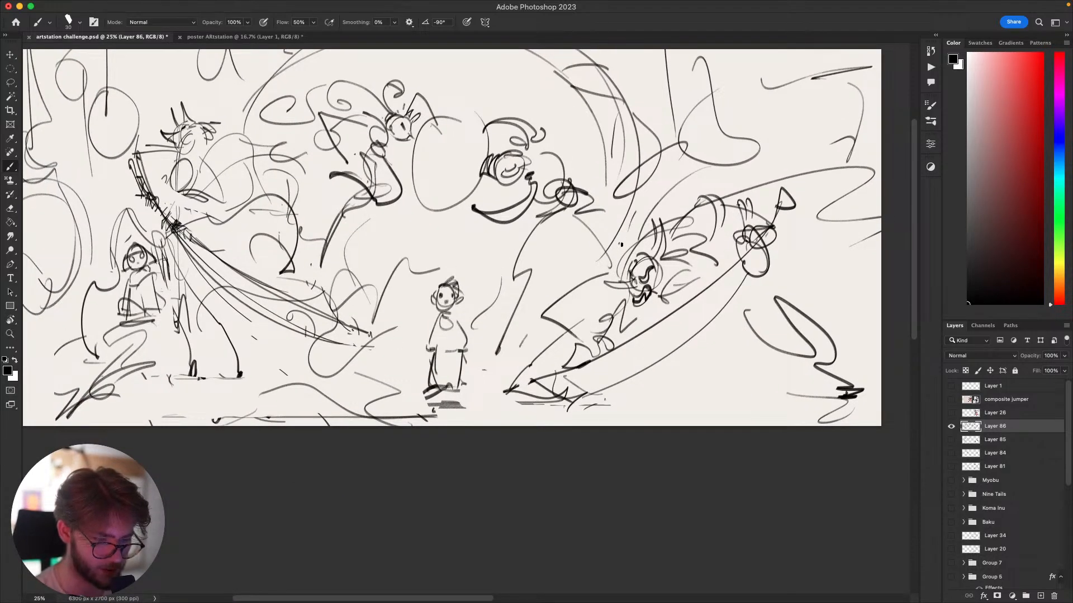
{"action": "left_click_drag", "start_coordinate": [693, 402], "coordinate": [749, 464]}
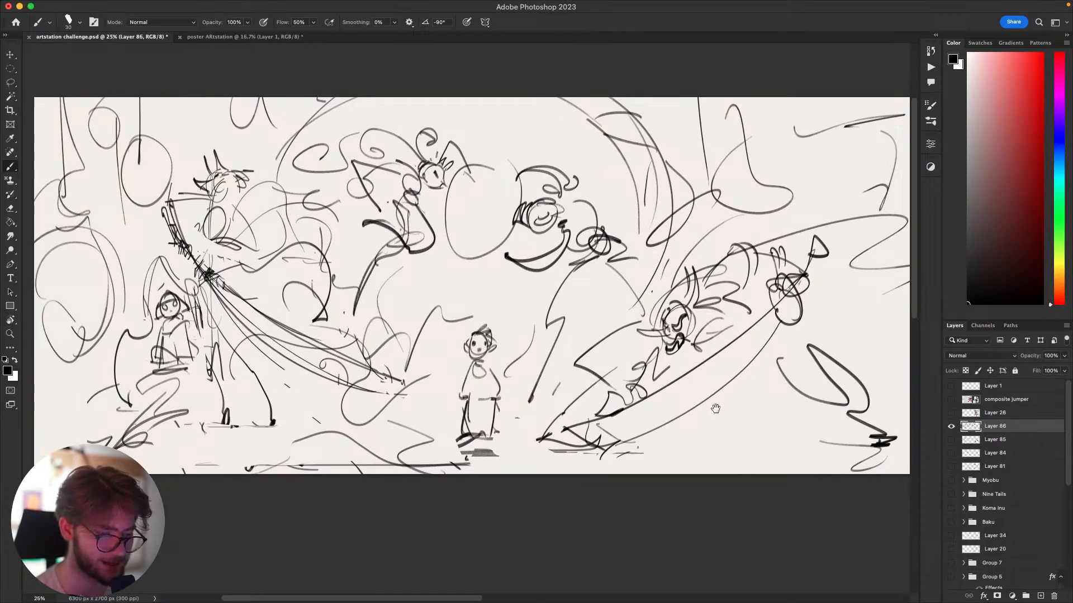
{"action": "left_click_drag", "start_coordinate": [721, 422], "coordinate": [739, 400]}
{"action": "left_click_drag", "start_coordinate": [784, 434], "coordinate": [722, 459]}
{"action": "left_click_drag", "start_coordinate": [759, 445], "coordinate": [792, 416]}
{"action": "left_click_drag", "start_coordinate": [745, 478], "coordinate": [742, 507]}
{"action": "left_click_drag", "start_coordinate": [665, 490], "coordinate": [688, 481]}
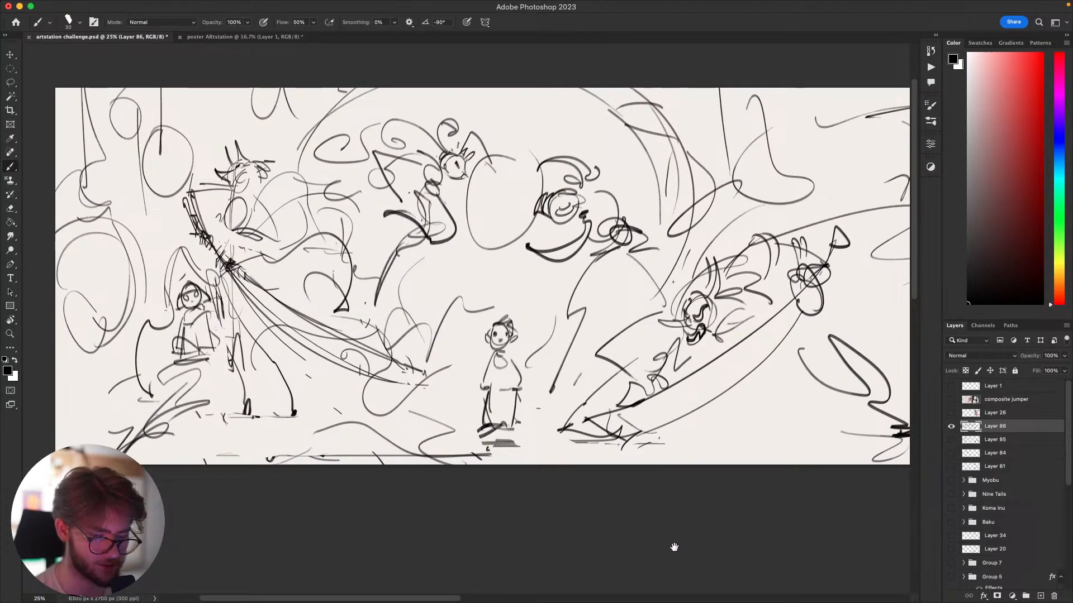
{"action": "mouse_move", "coordinate": [778, 434]}
{"action": "left_mouse_down"}
{"action": "mouse_move", "coordinate": [733, 448]}
{"action": "mouse_move", "coordinate": [783, 450]}
{"action": "mouse_move", "coordinate": [774, 486]}
{"action": "mouse_move", "coordinate": [802, 501]}
{"action": "mouse_move", "coordinate": [807, 477]}
{"action": "mouse_move", "coordinate": [747, 497]}
{"action": "mouse_move", "coordinate": [794, 490]}
{"action": "mouse_move", "coordinate": [740, 450]}
{"action": "mouse_move", "coordinate": [759, 458]}
{"action": "mouse_move", "coordinate": [743, 483]}
{"action": "mouse_move", "coordinate": [790, 467]}
{"action": "mouse_move", "coordinate": [775, 426]}
{"action": "mouse_move", "coordinate": [776, 491]}
{"action": "mouse_move", "coordinate": [798, 520]}
{"action": "left_mouse_up"}
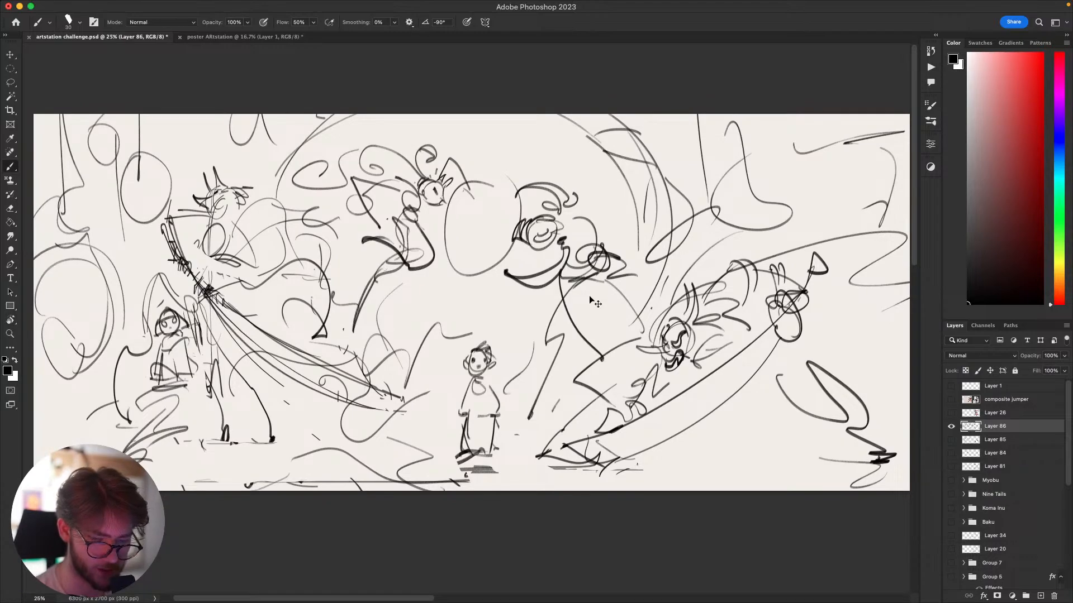
Remove the last body line and add long drape and fold strokes beneath the round shoulder knot beside the large central head.
{"action": "key", "text": "super+z"}
{"action": "mouse_move", "coordinate": [583, 283]}
{"action": "left_mouse_down"}
{"action": "mouse_move", "coordinate": [559, 376]}
{"action": "mouse_move", "coordinate": [590, 372]}
{"action": "left_mouse_up"}
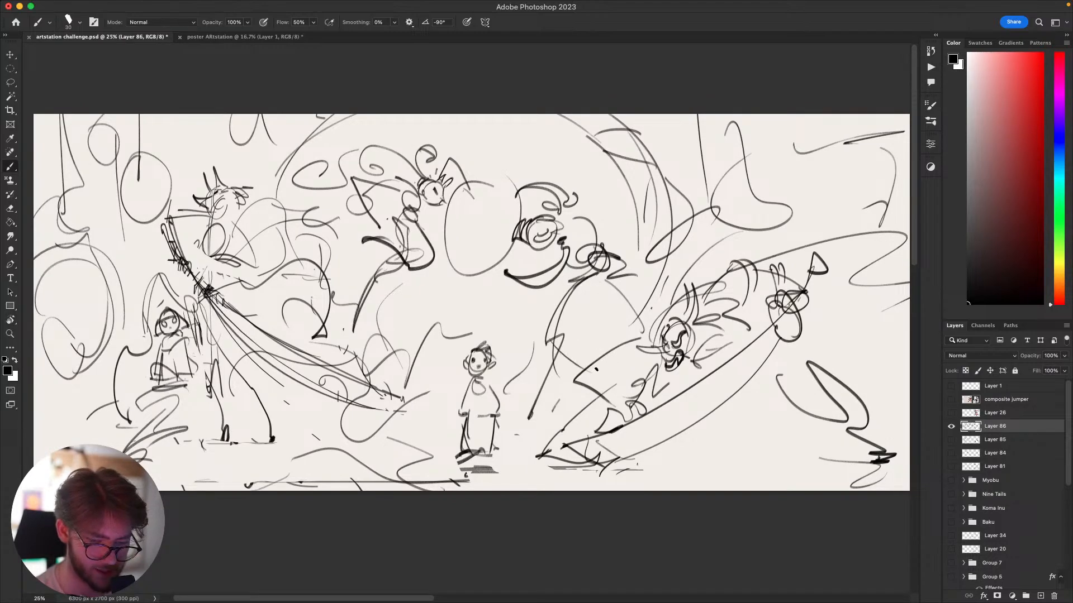
{"action": "mouse_move", "coordinate": [543, 341]}
{"action": "left_mouse_down"}
{"action": "mouse_move", "coordinate": [591, 355]}
{"action": "mouse_move", "coordinate": [597, 380]}
{"action": "left_mouse_up"}
{"action": "left_click_drag", "start_coordinate": [602, 273], "coordinate": [551, 432]}
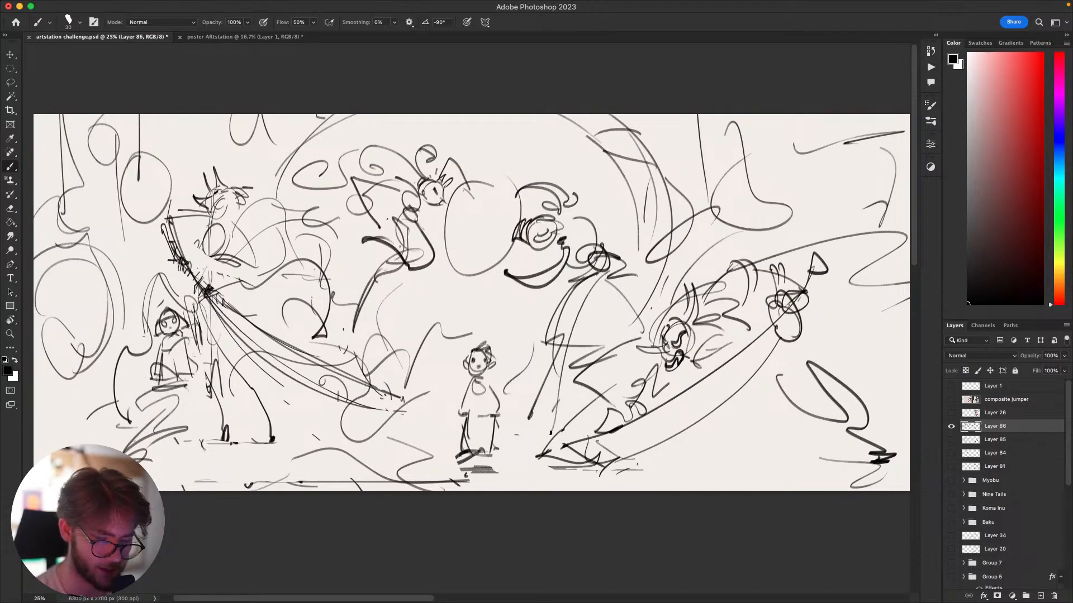
{"action": "mouse_move", "coordinate": [637, 290]}
{"action": "left_mouse_down"}
{"action": "mouse_move", "coordinate": [675, 208]}
{"action": "mouse_move", "coordinate": [613, 249]}
{"action": "mouse_move", "coordinate": [616, 299]}
{"action": "left_mouse_up"}
{"action": "left_click_drag", "start_coordinate": [595, 175], "coordinate": [495, 242]}
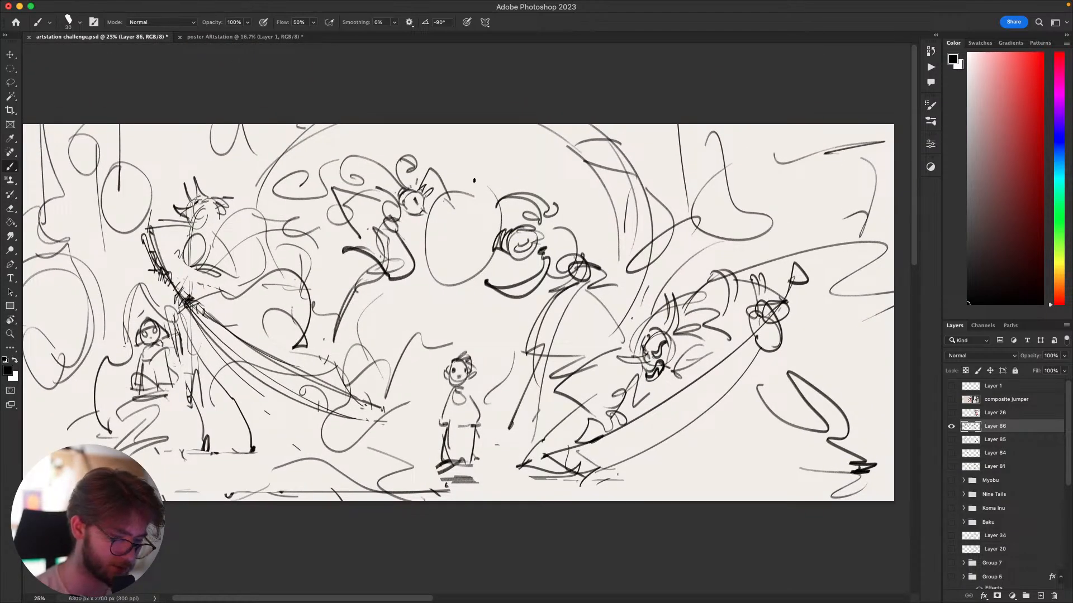
Try a large rounded outline around the horned figure's head and upper body.
{"action": "mouse_move", "coordinate": [426, 139]}
{"action": "left_mouse_down"}
{"action": "mouse_move", "coordinate": [367, 172]}
{"action": "mouse_move", "coordinate": [444, 146]}
{"action": "left_mouse_up"}
{"action": "key", "text": "super+z"}
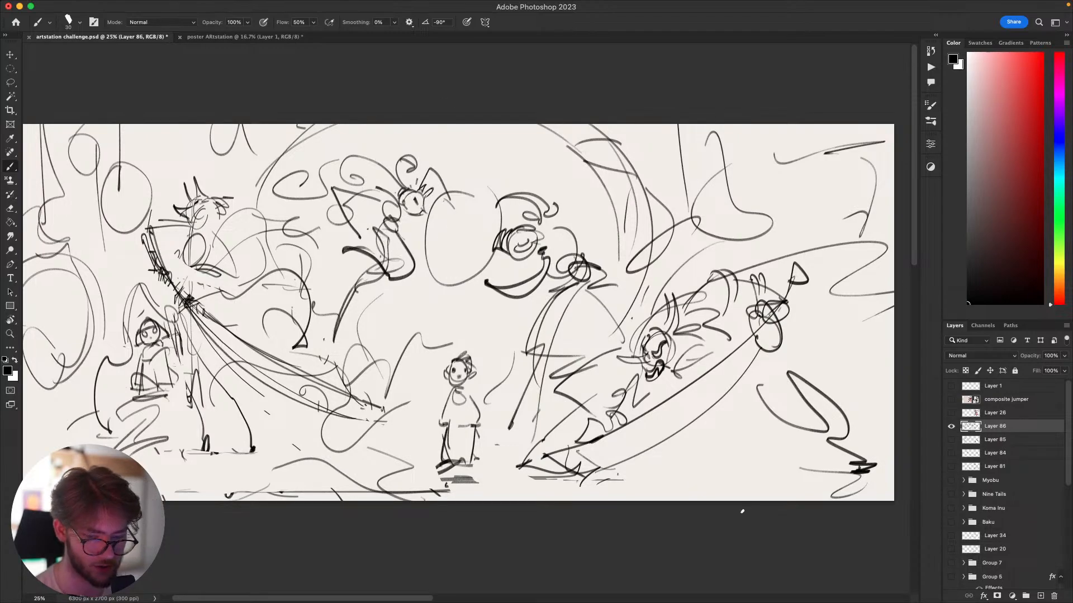
{"action": "left_click_drag", "start_coordinate": [743, 510], "coordinate": [709, 519]}
{"action": "left_click_drag", "start_coordinate": [643, 301], "coordinate": [606, 319]}
{"action": "key", "text": "super+z"}
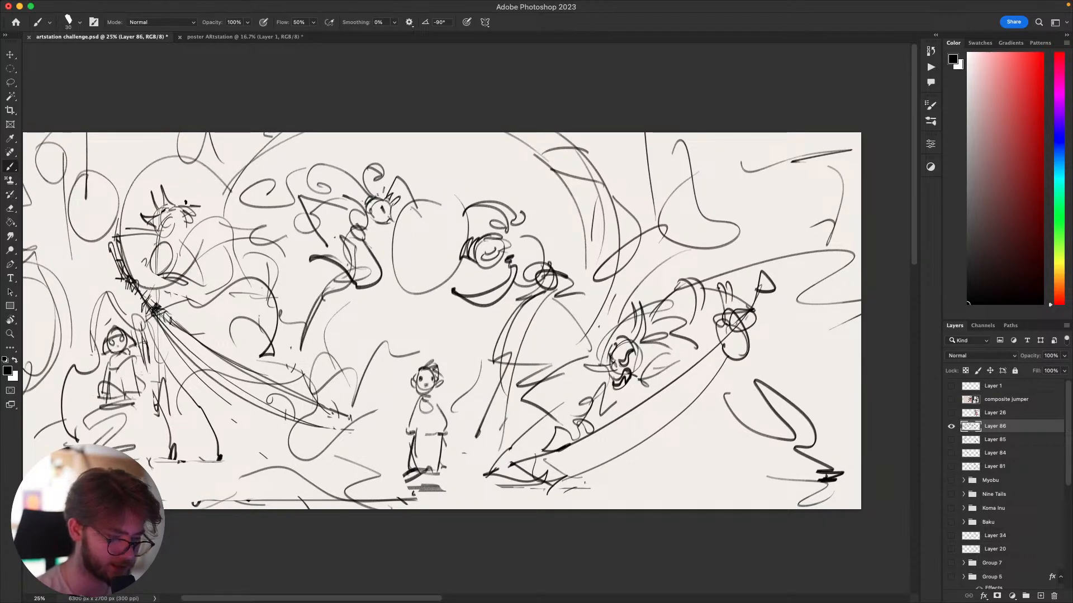
Examine the full composition as a small thumbnail and at closer scale to judge its overall balance.
{"action": "scroll", "coordinate": [669, 427], "scroll_direction": "down", "scroll_amount": 2}
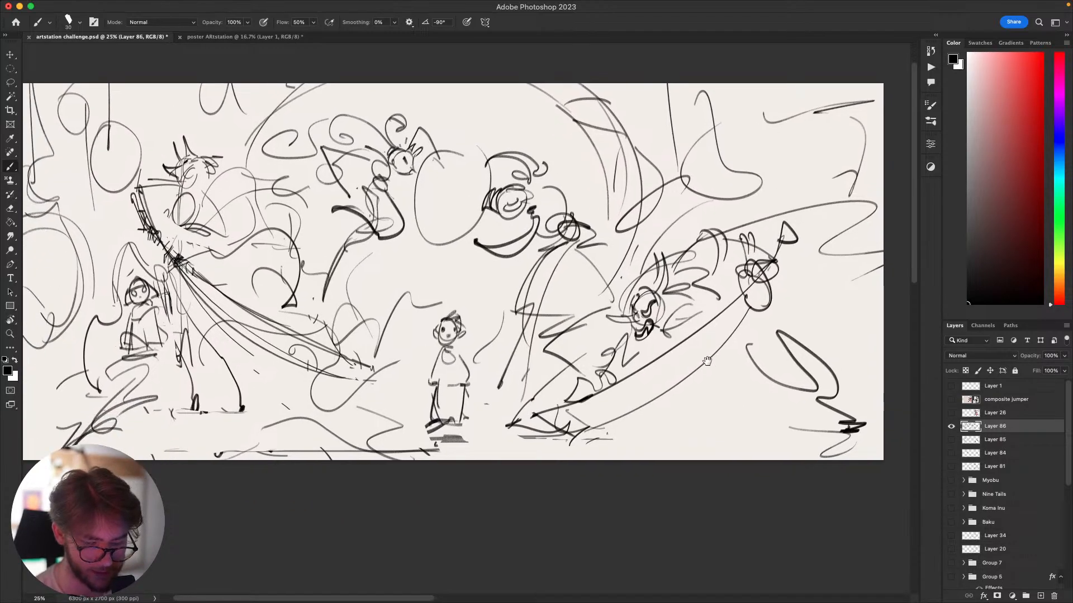
{"action": "key", "text": "super+minus"}
{"action": "key", "text": "super+plus"}
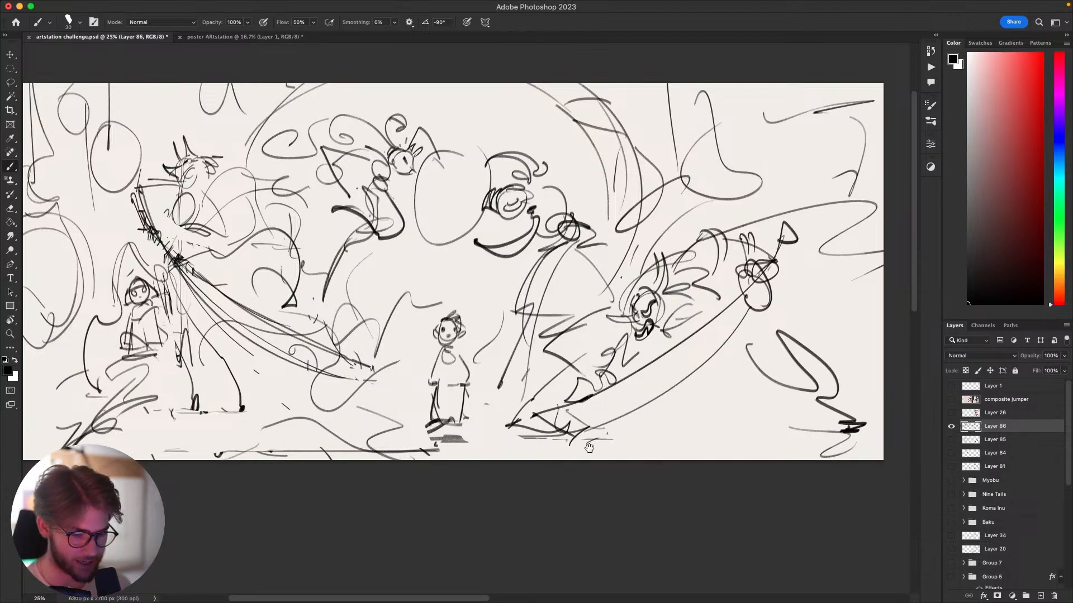
{"action": "scroll", "coordinate": [590, 447], "scroll_direction": "down", "scroll_amount": 5}
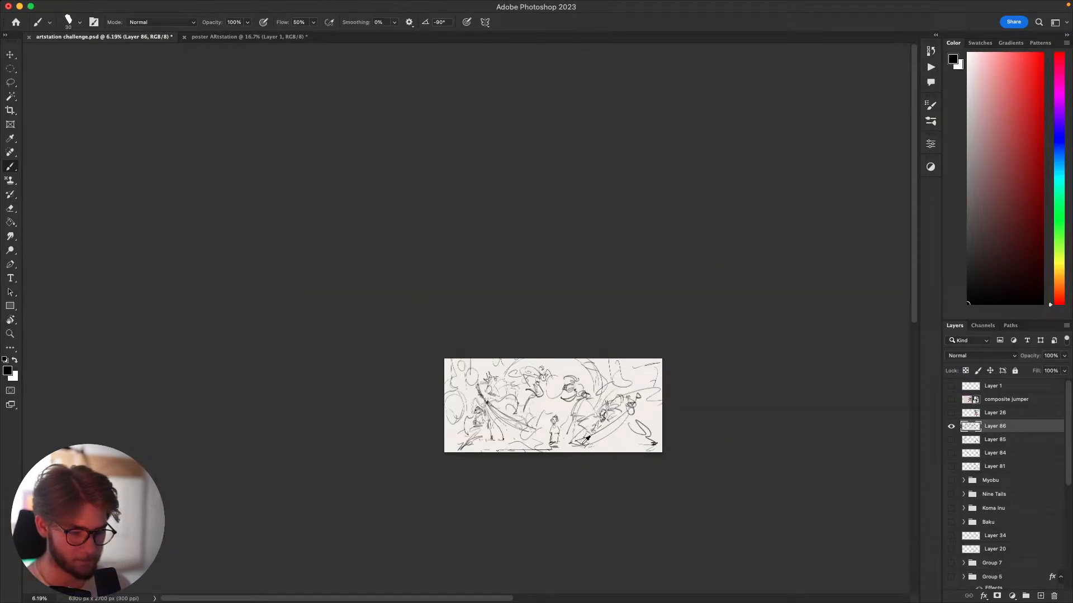
{"action": "scroll", "coordinate": [588, 439], "scroll_direction": "up", "scroll_amount": 5}
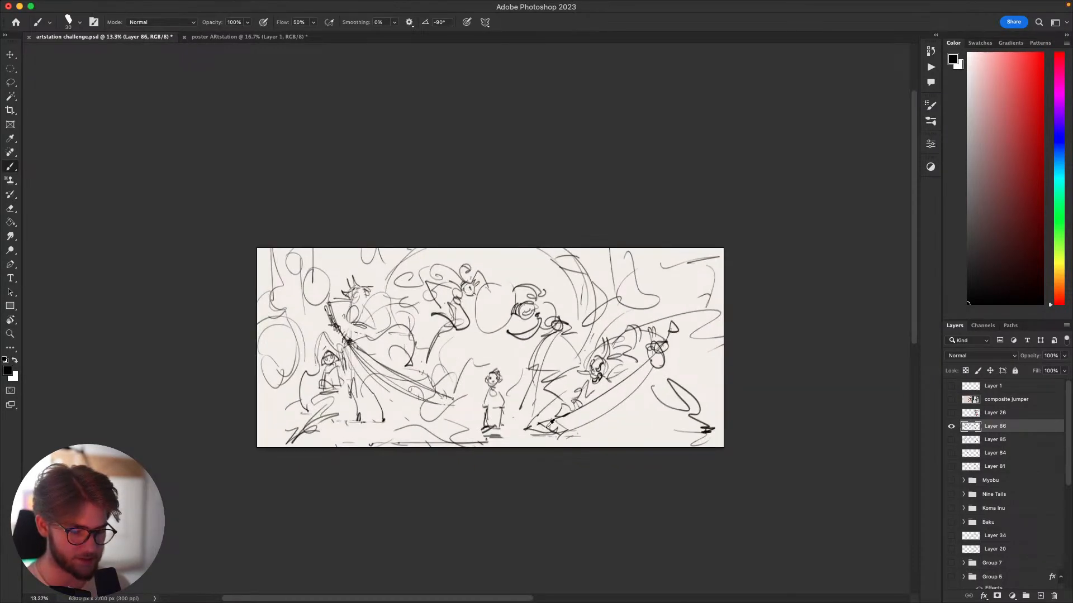
{"action": "scroll", "coordinate": [552, 423], "scroll_direction": "up", "scroll_amount": 2}
{"action": "mouse_move", "coordinate": [556, 439]}
{"action": "left_mouse_down"}
{"action": "mouse_move", "coordinate": [555, 456]}
{"action": "mouse_move", "coordinate": [564, 435]}
{"action": "left_mouse_up"}
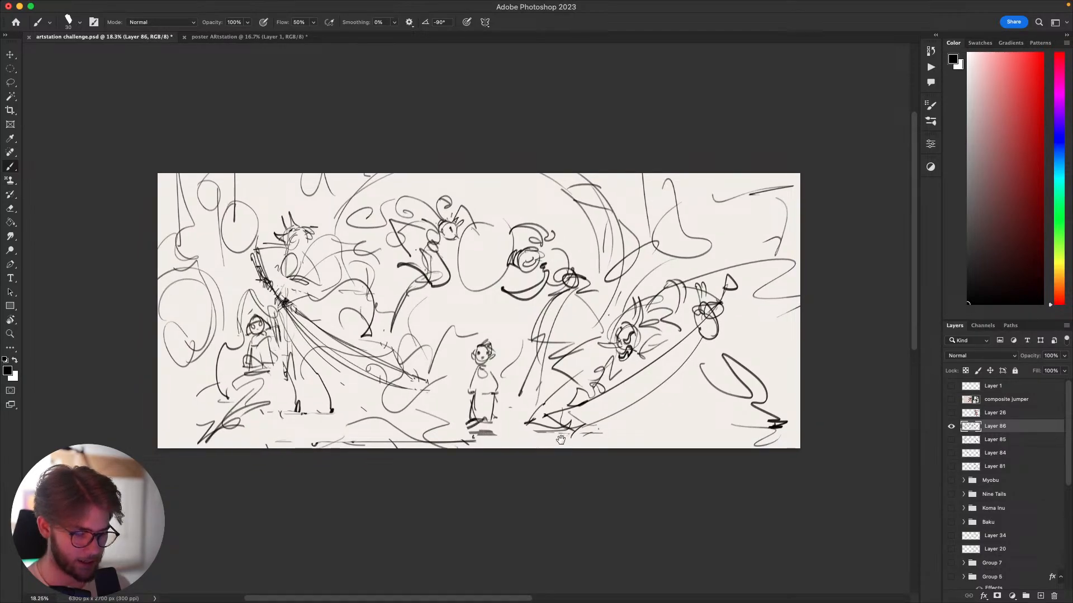
{"action": "scroll", "coordinate": [559, 433], "scroll_direction": "down", "scroll_amount": 2}
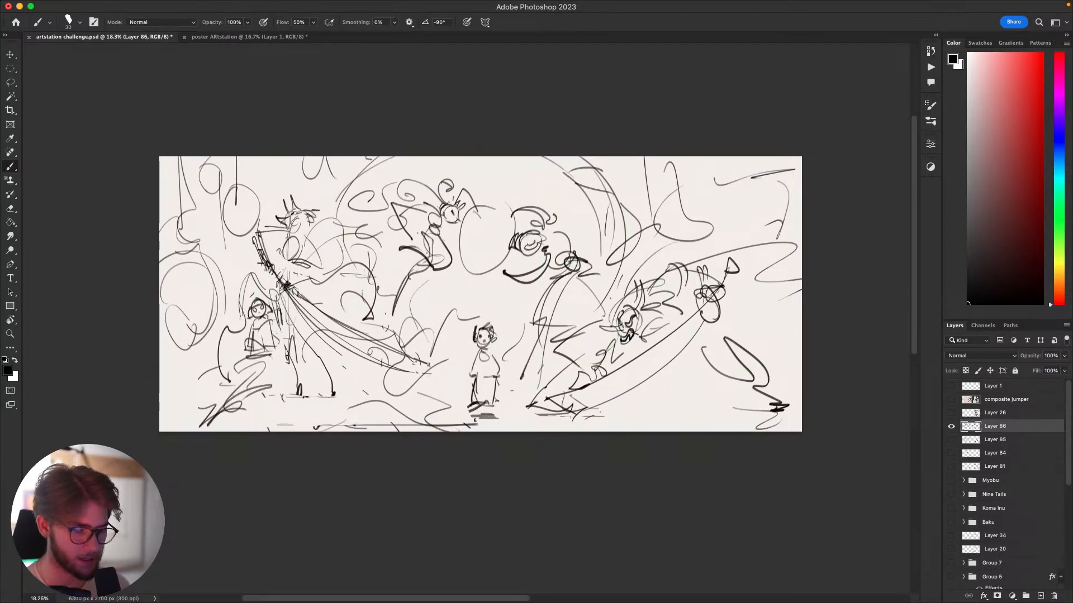
Try extra curved strokes around the small standing figure's head.
{"action": "left_click_drag", "start_coordinate": [476, 318], "coordinate": [499, 344]}
{"action": "mouse_move", "coordinate": [489, 313]}
{"action": "left_mouse_down"}
{"action": "mouse_move", "coordinate": [462, 349]}
{"action": "mouse_move", "coordinate": [525, 363]}
{"action": "mouse_move", "coordinate": [516, 325]}
{"action": "left_mouse_up"}
{"action": "key", "text": "super+z"}
{"action": "key", "text": "super+z"}
{"action": "key", "text": "super+z"}
{"action": "key", "text": "super+z"}
{"action": "key", "text": "super+z"}
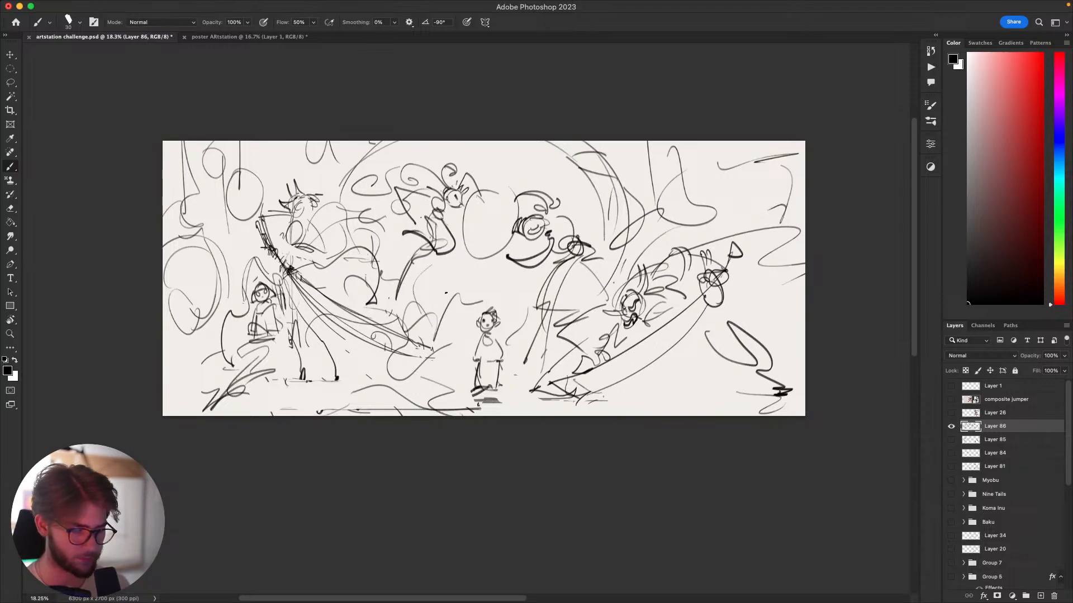
Lasso the small standing figure, the central figures and everything beyond them, scale the selection down slightly and deselect.
{"action": "left_click_drag", "start_coordinate": [685, 364], "coordinate": [712, 376]}
{"action": "left_click_drag", "start_coordinate": [607, 380], "coordinate": [595, 376]}
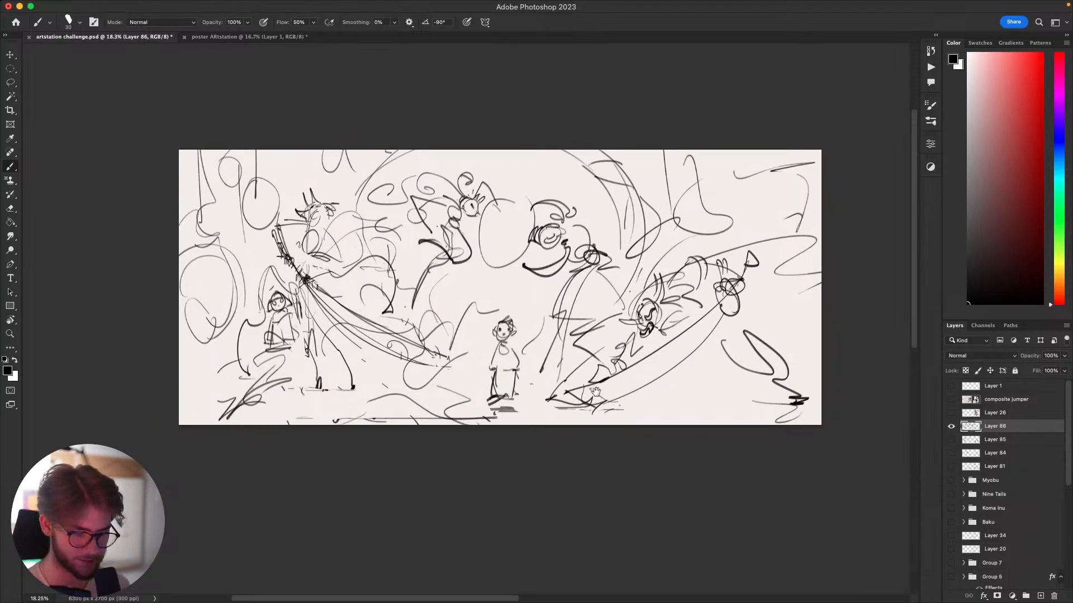
{"action": "key", "text": "l"}
{"action": "mouse_move", "coordinate": [838, 368]}
{"action": "left_mouse_down"}
{"action": "mouse_move", "coordinate": [683, 472]}
{"action": "mouse_move", "coordinate": [460, 335]}
{"action": "left_mouse_up"}
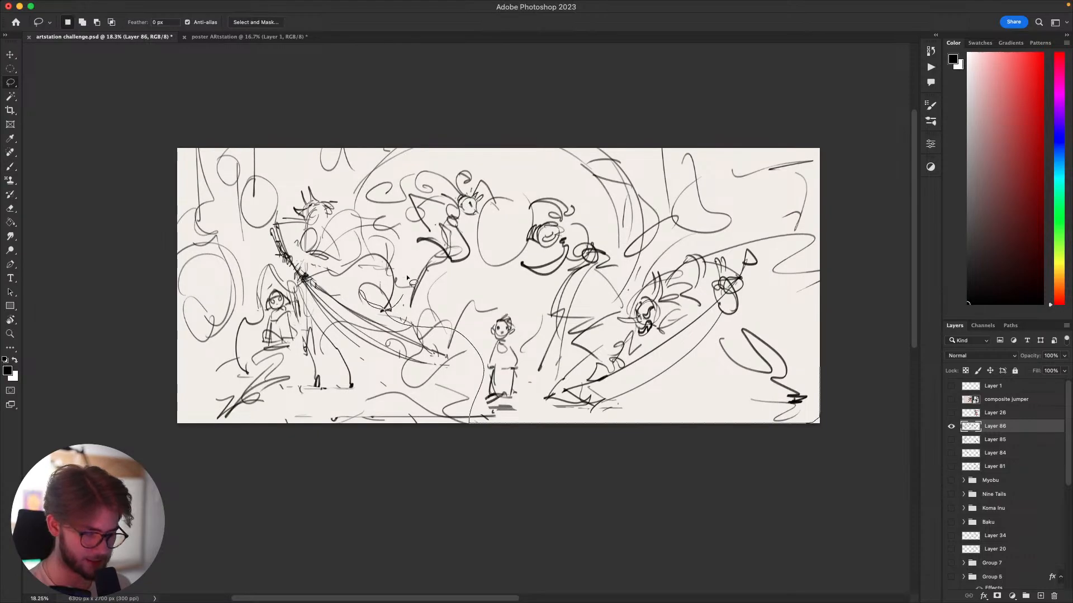
{"action": "scroll", "coordinate": [897, 267], "scroll_direction": "up", "scroll_amount": 2}
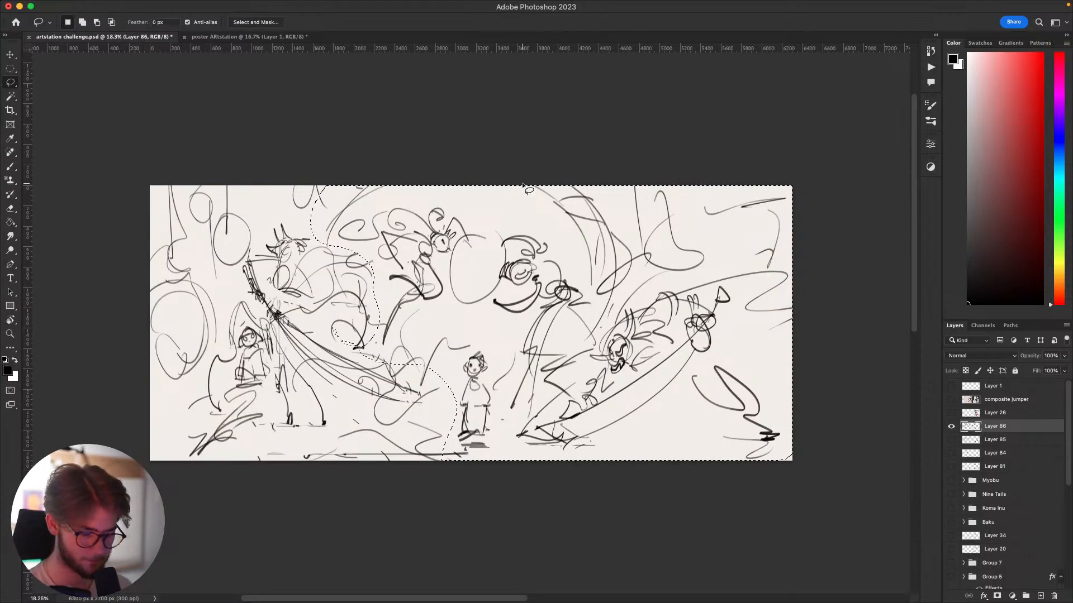
{"action": "key", "text": "ctrl+t"}
{"action": "left_click_drag", "start_coordinate": [546, 181], "coordinate": [526, 220]}
{"action": "key", "text": "Return"}
{"action": "key", "text": "super+d"}
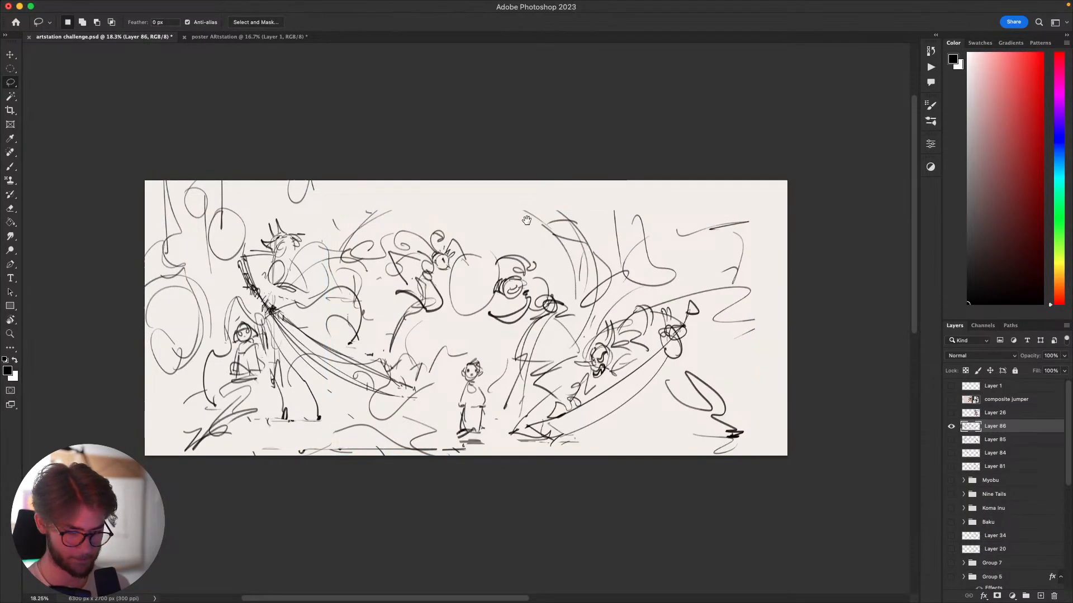
Lasso the horned figure with its sweeping cloak, scale it up to about 113%, shift it slightly into place and deselect.
{"action": "left_click_drag", "start_coordinate": [632, 464], "coordinate": [753, 441]}
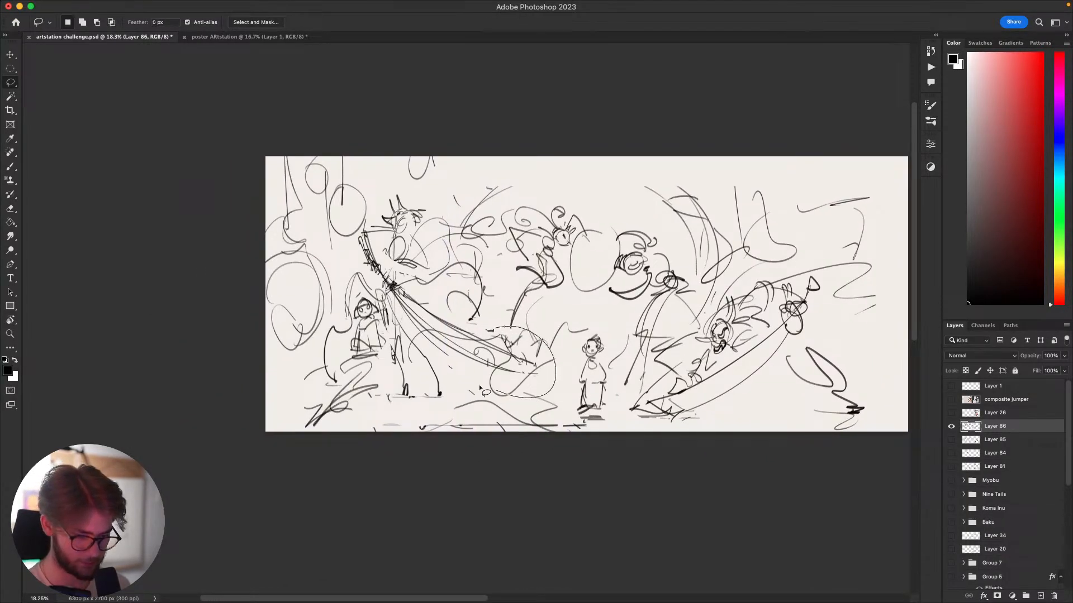
{"action": "mouse_move", "coordinate": [480, 388]}
{"action": "left_mouse_down"}
{"action": "mouse_move", "coordinate": [417, 420]}
{"action": "mouse_move", "coordinate": [387, 385]}
{"action": "mouse_move", "coordinate": [382, 302]}
{"action": "mouse_move", "coordinate": [355, 264]}
{"action": "mouse_move", "coordinate": [353, 236]}
{"action": "left_mouse_up"}
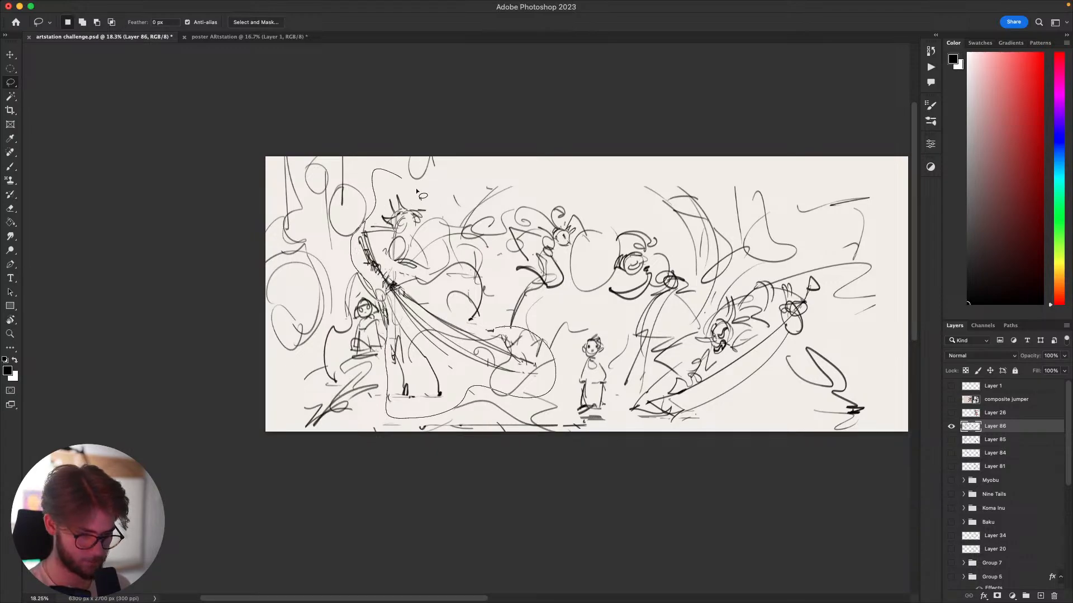
{"action": "left_click_drag", "start_coordinate": [467, 195], "coordinate": [495, 314]}
{"action": "key", "text": "super+t"}
{"action": "left_click_drag", "start_coordinate": [447, 170], "coordinate": [461, 138]}
{"action": "left_click_drag", "start_coordinate": [536, 439], "coordinate": [512, 426]}
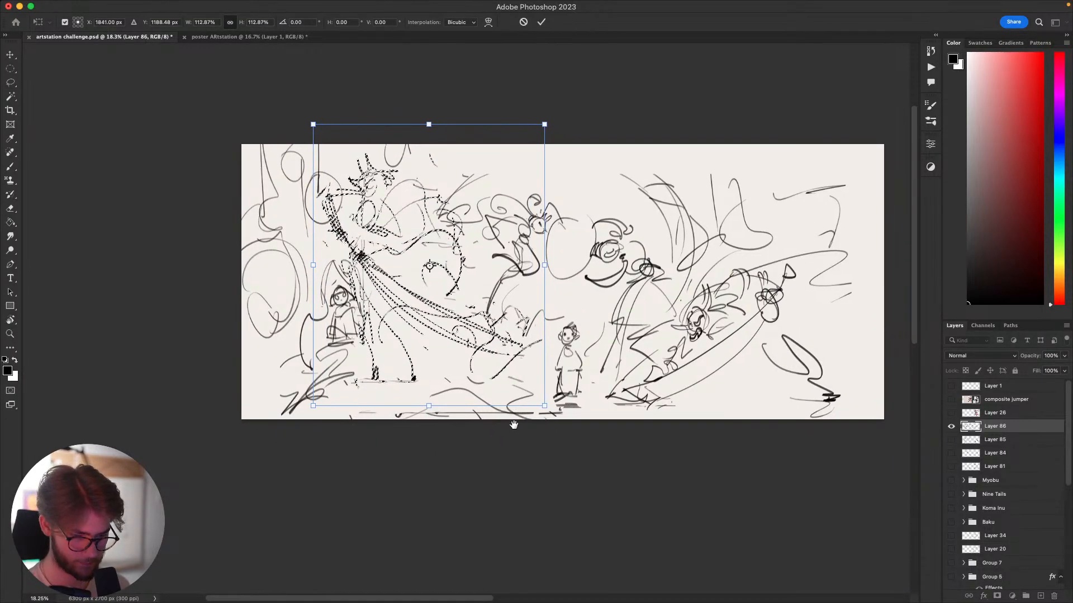
{"action": "left_click_drag", "start_coordinate": [509, 386], "coordinate": [515, 392]}
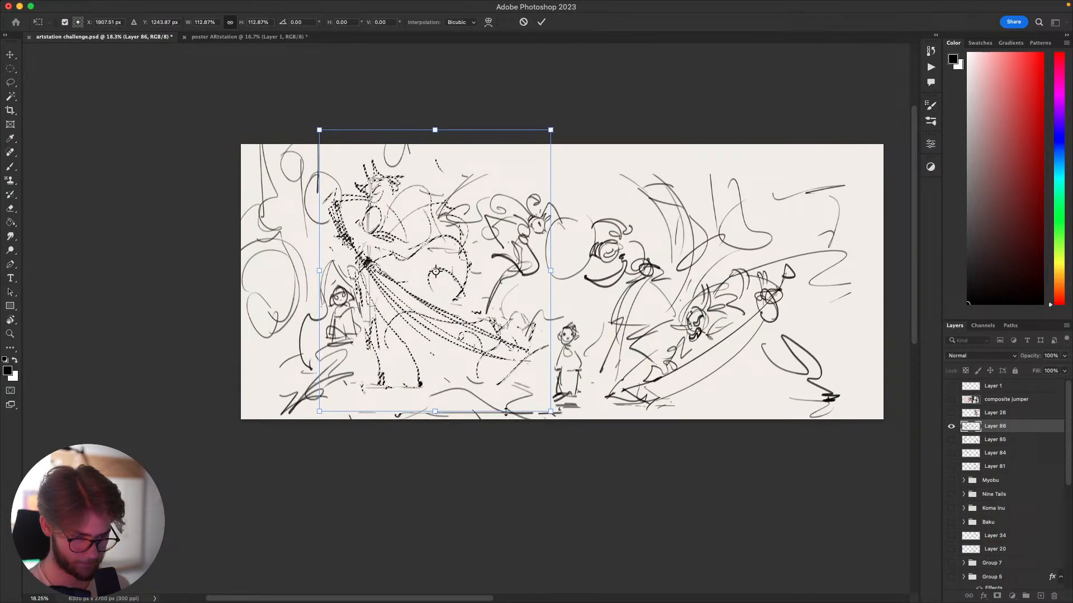
{"action": "key", "text": "Return"}
{"action": "key", "text": "super+d"}
{"action": "left_click_drag", "start_coordinate": [700, 459], "coordinate": [660, 469]}
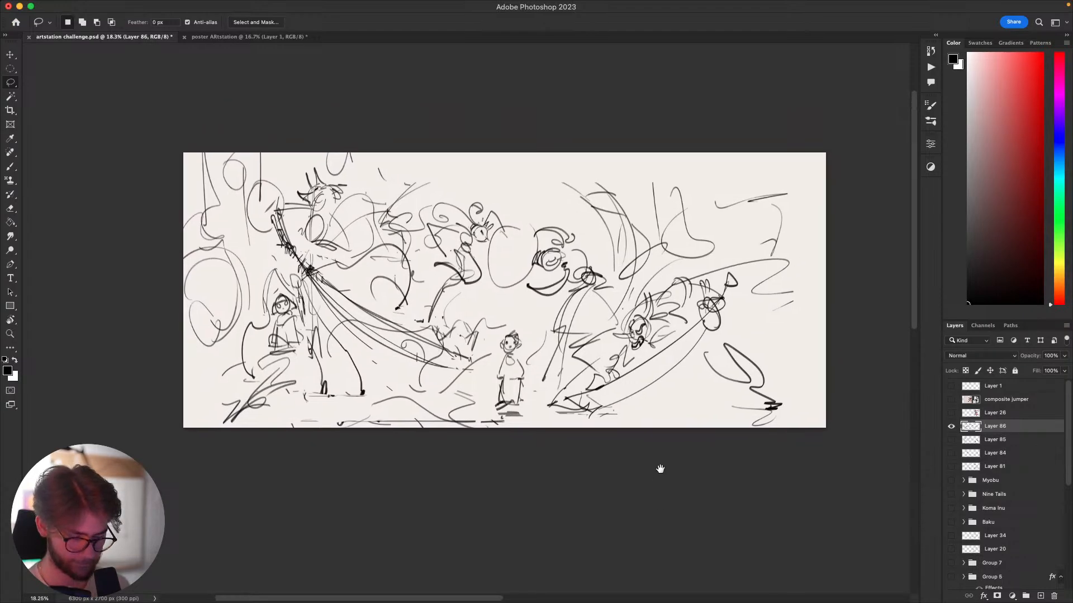
Brush a rough looping creature shape above and beyond the large round-headed figure, undoing stray strokes.
{"action": "key", "text": "b"}
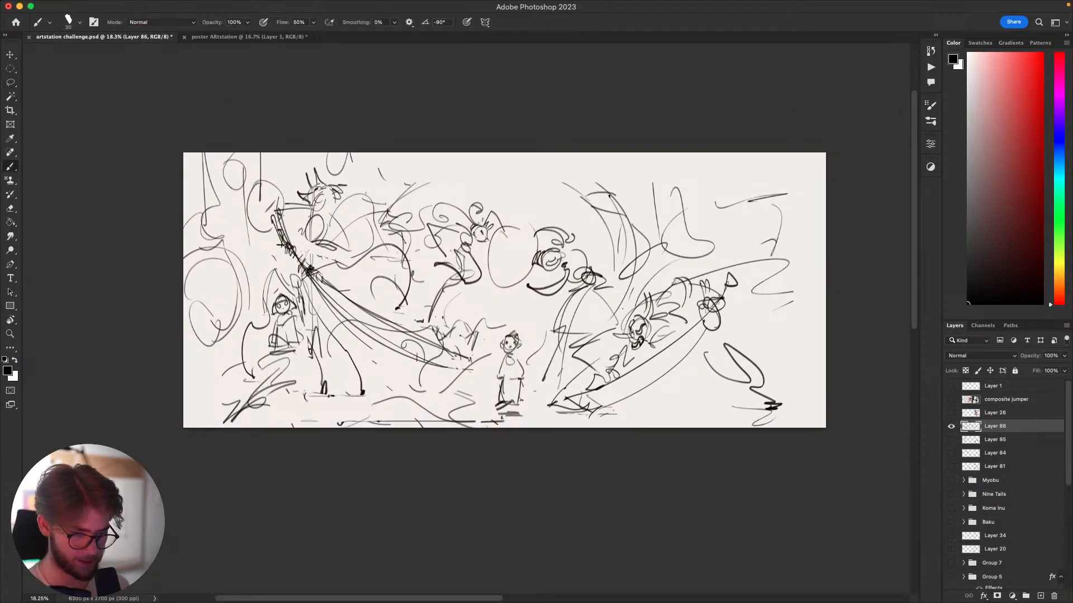
{"action": "mouse_move", "coordinate": [618, 182]}
{"action": "left_mouse_down"}
{"action": "mouse_move", "coordinate": [580, 209]}
{"action": "mouse_move", "coordinate": [571, 180]}
{"action": "mouse_move", "coordinate": [601, 211]}
{"action": "mouse_move", "coordinate": [641, 181]}
{"action": "mouse_move", "coordinate": [622, 236]}
{"action": "mouse_move", "coordinate": [603, 250]}
{"action": "left_mouse_up"}
{"action": "mouse_move", "coordinate": [492, 280]}
{"action": "left_mouse_down"}
{"action": "mouse_move", "coordinate": [475, 316]}
{"action": "mouse_move", "coordinate": [491, 290]}
{"action": "mouse_move", "coordinate": [480, 279]}
{"action": "left_mouse_up"}
{"action": "key", "text": "super+z"}
{"action": "key", "text": "super+z"}
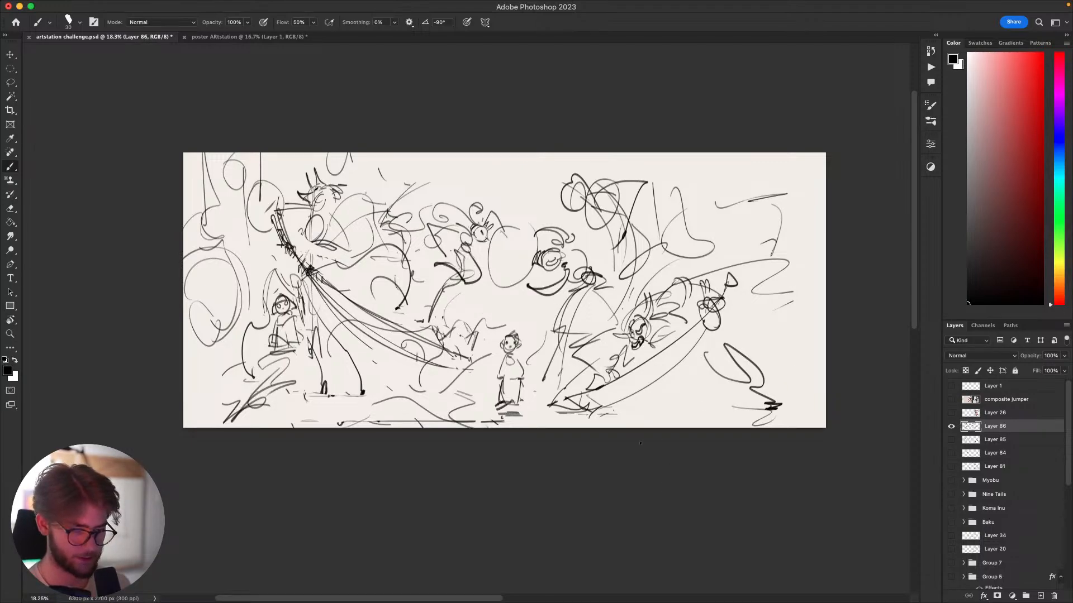
Try large spiral flow lines sweeping through the horned figure, the central figures and the small standing figure.
{"action": "left_click_drag", "start_coordinate": [588, 205], "coordinate": [508, 310]}
{"action": "left_click_drag", "start_coordinate": [490, 251], "coordinate": [414, 303]}
{"action": "key", "text": "super+z"}
{"action": "key", "text": "super+z"}
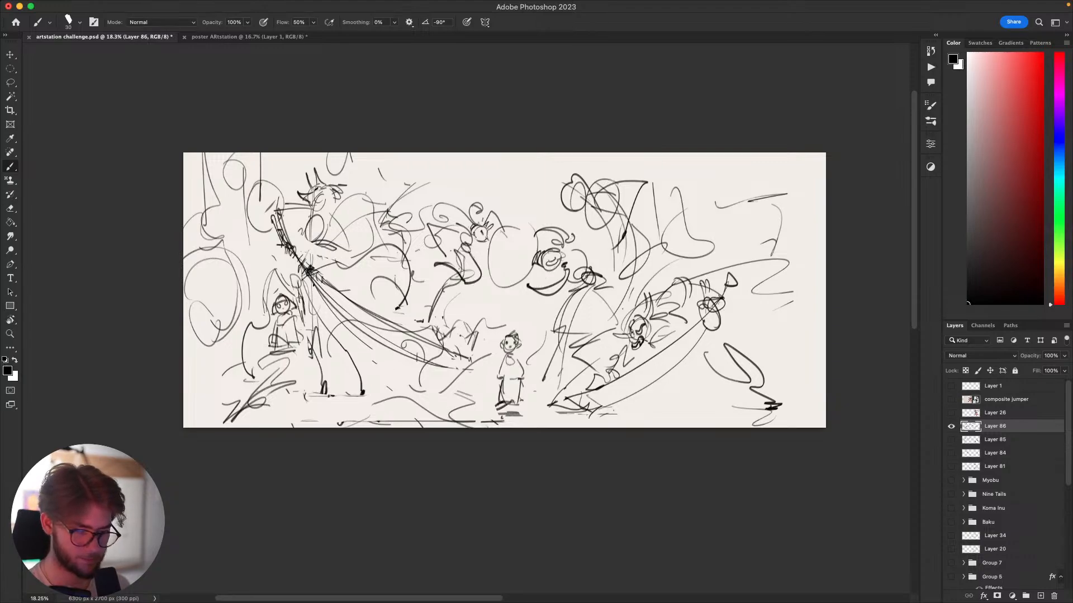
{"action": "mouse_move", "coordinate": [314, 235]}
{"action": "left_mouse_down"}
{"action": "mouse_move", "coordinate": [675, 311]}
{"action": "mouse_move", "coordinate": [565, 267]}
{"action": "mouse_move", "coordinate": [552, 282]}
{"action": "left_mouse_up"}
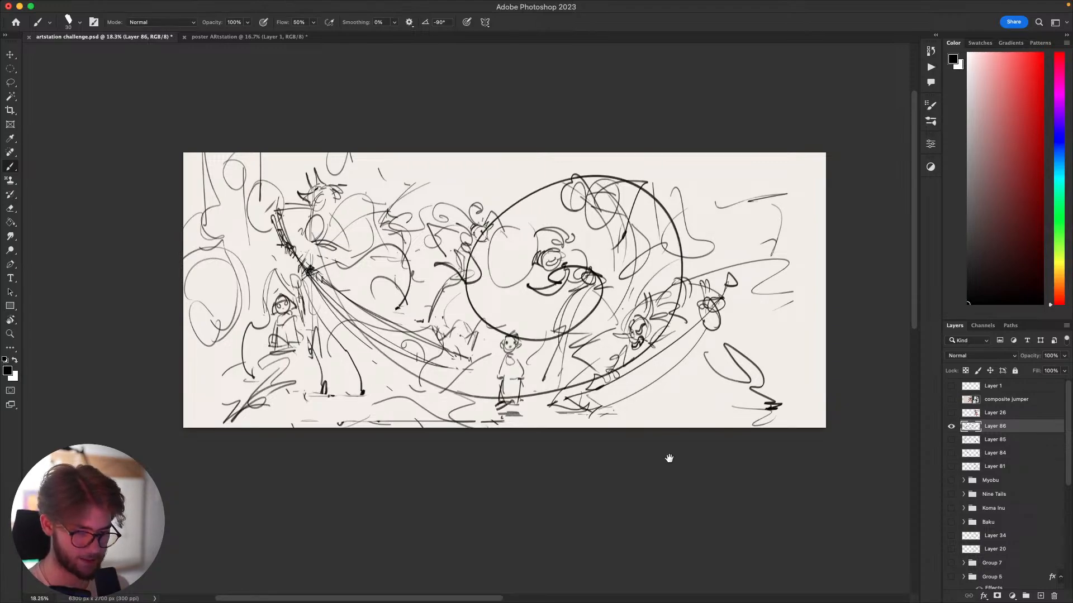
{"action": "key", "text": "super+z"}
{"action": "mouse_move", "coordinate": [461, 155]}
{"action": "left_mouse_down"}
{"action": "mouse_move", "coordinate": [603, 263]}
{"action": "mouse_move", "coordinate": [525, 363]}
{"action": "left_mouse_up"}
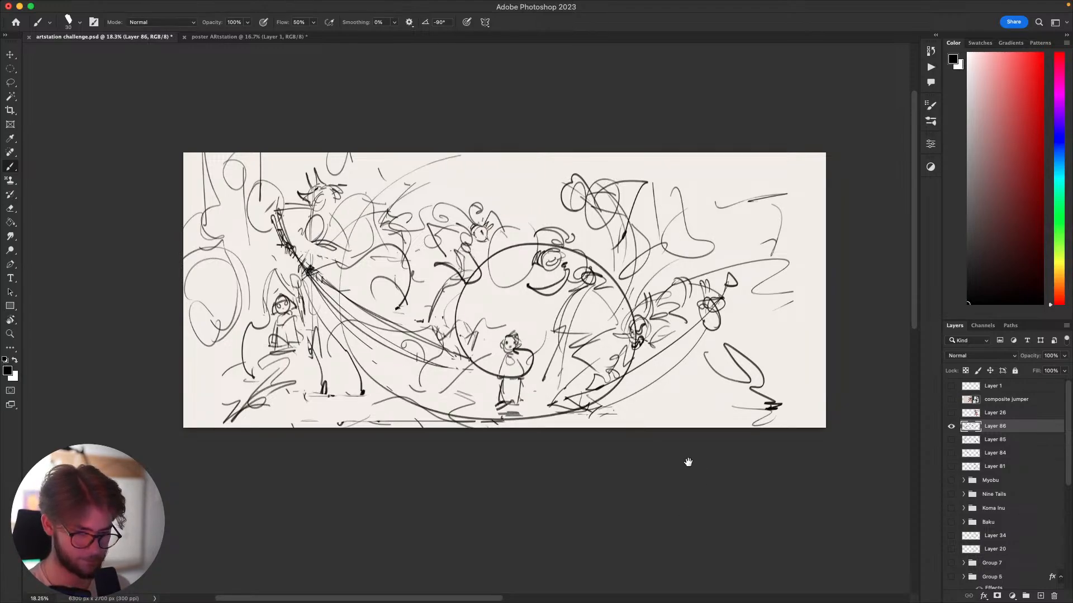
{"action": "left_click_drag", "start_coordinate": [688, 462], "coordinate": [692, 452]}
{"action": "key", "text": "super+z"}
{"action": "mouse_move", "coordinate": [338, 246]}
{"action": "left_mouse_down"}
{"action": "mouse_move", "coordinate": [586, 383]}
{"action": "mouse_move", "coordinate": [554, 327]}
{"action": "mouse_move", "coordinate": [523, 320]}
{"action": "left_mouse_up"}
{"action": "left_click_drag", "start_coordinate": [636, 384], "coordinate": [643, 393]}
{"action": "key", "text": "super+z"}
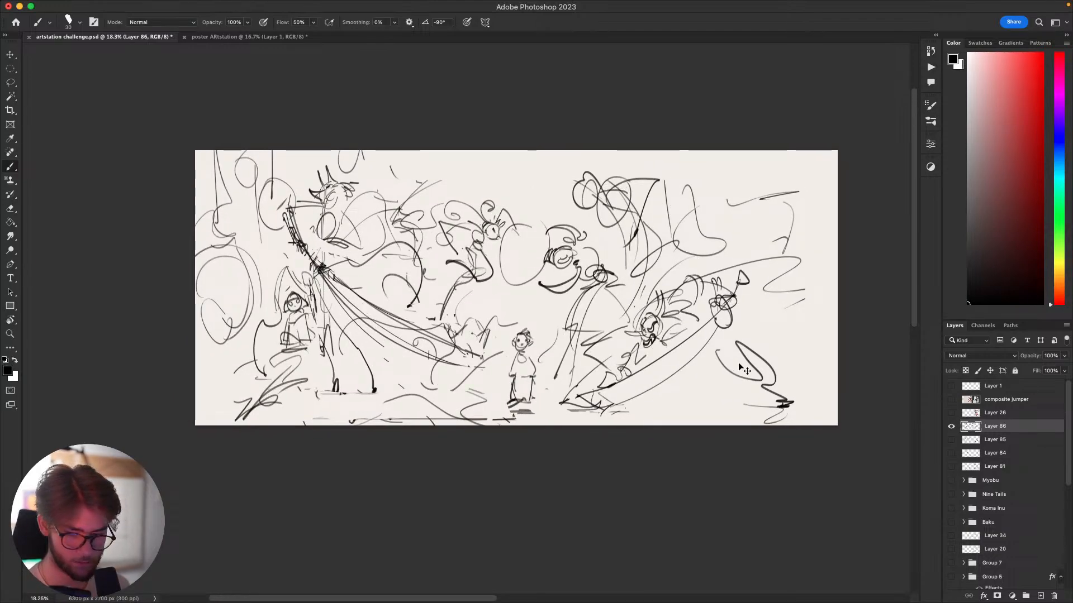
Duplicate the sketch layer, hide the original, then lasso the large round-headed figure on the copy and cut it out.
{"action": "key", "text": "super+j"}
{"action": "left_click", "coordinate": [951, 439]}
{"action": "key", "text": "l"}
{"action": "mouse_move", "coordinate": [613, 260]}
{"action": "left_mouse_down"}
{"action": "mouse_move", "coordinate": [553, 210]}
{"action": "mouse_move", "coordinate": [619, 321]}
{"action": "left_mouse_up"}
{"action": "key", "text": "super+x"}
Develop the upper floating creature with bold curved mane strokes, a curled tail and a round face.
{"action": "key", "text": "b"}
{"action": "mouse_move", "coordinate": [613, 188]}
{"action": "left_mouse_down"}
{"action": "mouse_move", "coordinate": [607, 223]}
{"action": "mouse_move", "coordinate": [620, 198]}
{"action": "mouse_move", "coordinate": [571, 207]}
{"action": "mouse_move", "coordinate": [575, 231]}
{"action": "left_mouse_up"}
{"action": "mouse_move", "coordinate": [580, 175]}
{"action": "left_mouse_down"}
{"action": "mouse_move", "coordinate": [587, 195]}
{"action": "mouse_move", "coordinate": [605, 175]}
{"action": "mouse_move", "coordinate": [685, 195]}
{"action": "left_mouse_up"}
{"action": "mouse_move", "coordinate": [683, 189]}
{"action": "left_mouse_down"}
{"action": "mouse_move", "coordinate": [665, 214]}
{"action": "mouse_move", "coordinate": [675, 210]}
{"action": "left_mouse_up"}
{"action": "mouse_move", "coordinate": [651, 213]}
{"action": "left_mouse_down"}
{"action": "mouse_move", "coordinate": [632, 277]}
{"action": "mouse_move", "coordinate": [644, 257]}
{"action": "left_mouse_up"}
{"action": "key", "text": "super+z"}
{"action": "key", "text": "super+z"}
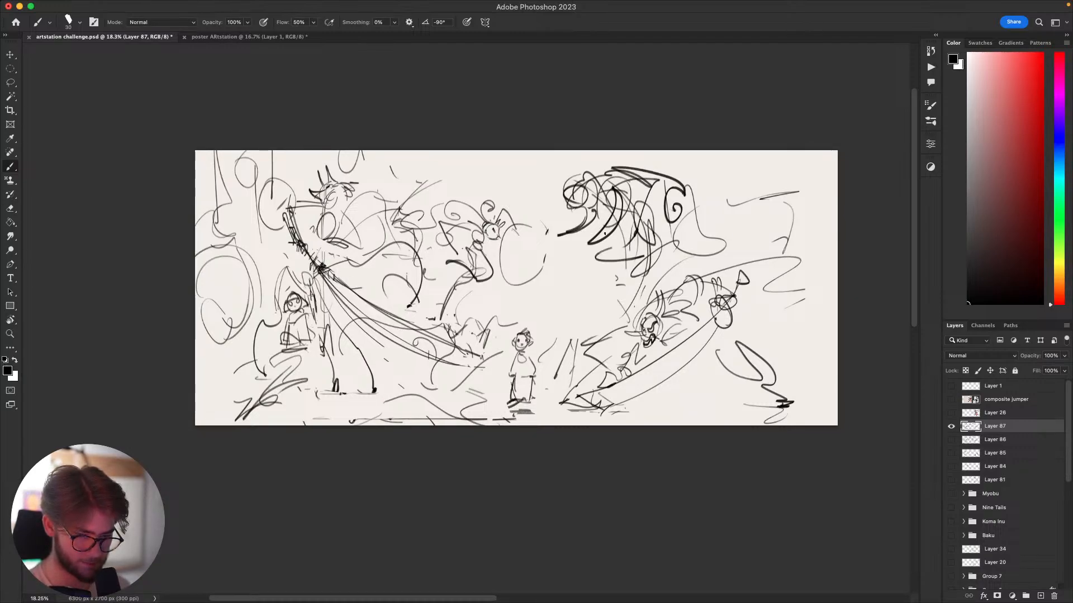
{"action": "left_click_drag", "start_coordinate": [579, 185], "coordinate": [577, 195]}
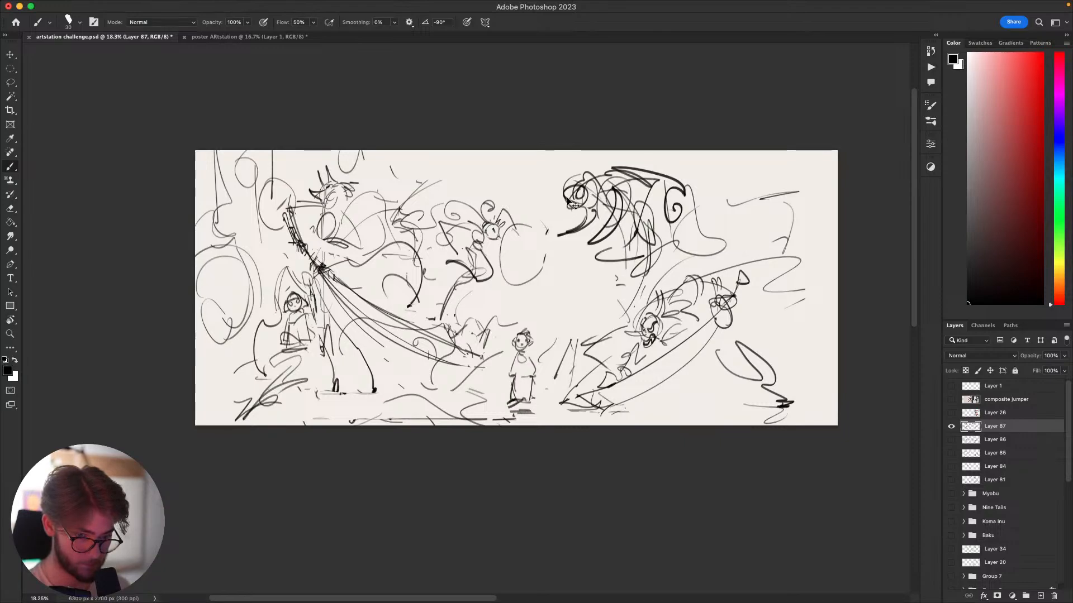
Lasso the floating eared figure with its circle, rotate it counter-clockwise, move it down above the small standing figure and deselect.
{"action": "scroll", "coordinate": [568, 201], "scroll_direction": "down", "scroll_amount": 2}
{"action": "key", "text": "l"}
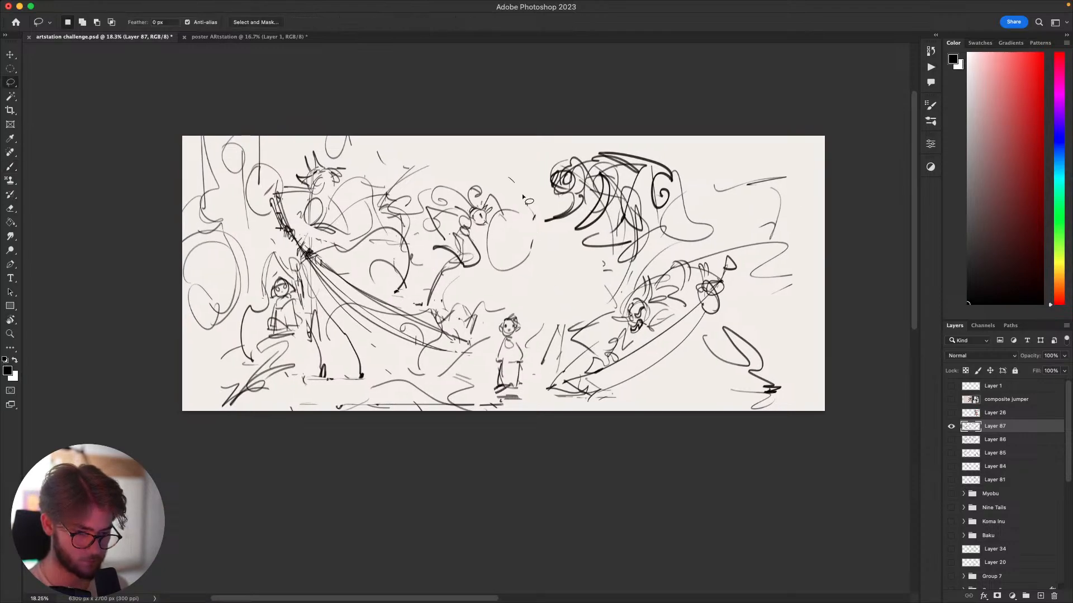
{"action": "mouse_move", "coordinate": [523, 197]}
{"action": "left_mouse_down"}
{"action": "mouse_move", "coordinate": [419, 310]}
{"action": "mouse_move", "coordinate": [510, 177]}
{"action": "mouse_move", "coordinate": [523, 196]}
{"action": "left_mouse_up"}
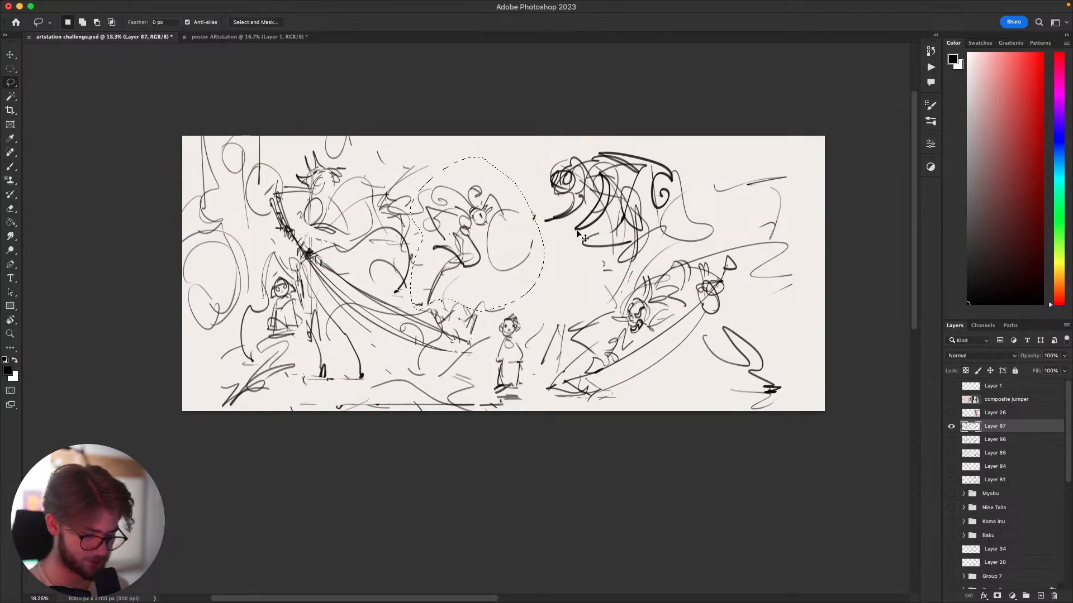
{"action": "scroll", "coordinate": [581, 237], "scroll_direction": "up", "scroll_amount": 3}
{"action": "key", "text": "super+t"}
{"action": "left_click_drag", "start_coordinate": [523, 335], "coordinate": [508, 207]}
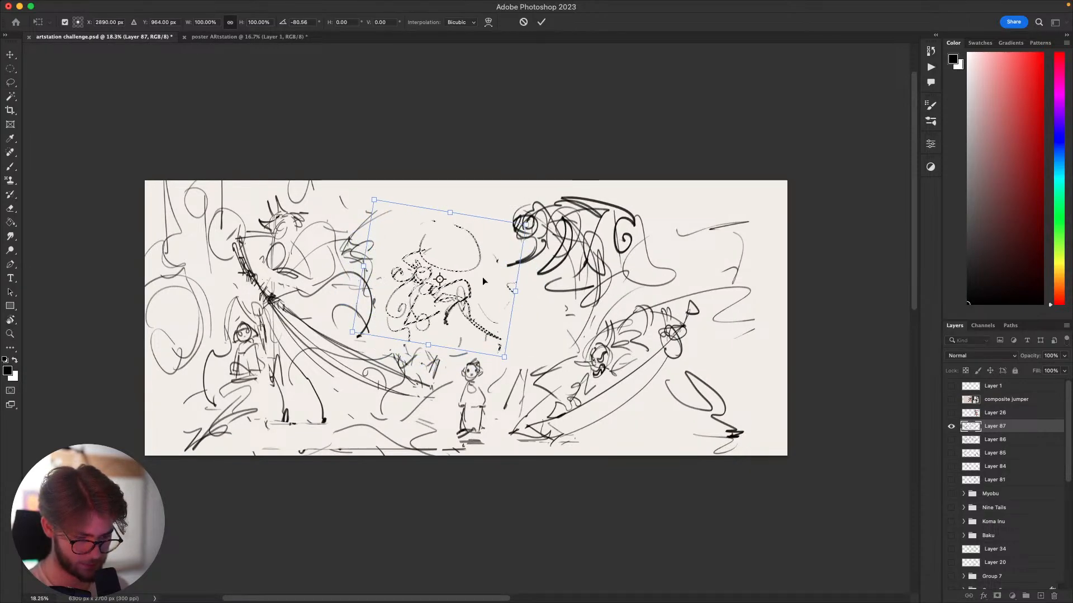
{"action": "left_click_drag", "start_coordinate": [482, 278], "coordinate": [480, 288]}
{"action": "left_click_drag", "start_coordinate": [606, 366], "coordinate": [586, 400]}
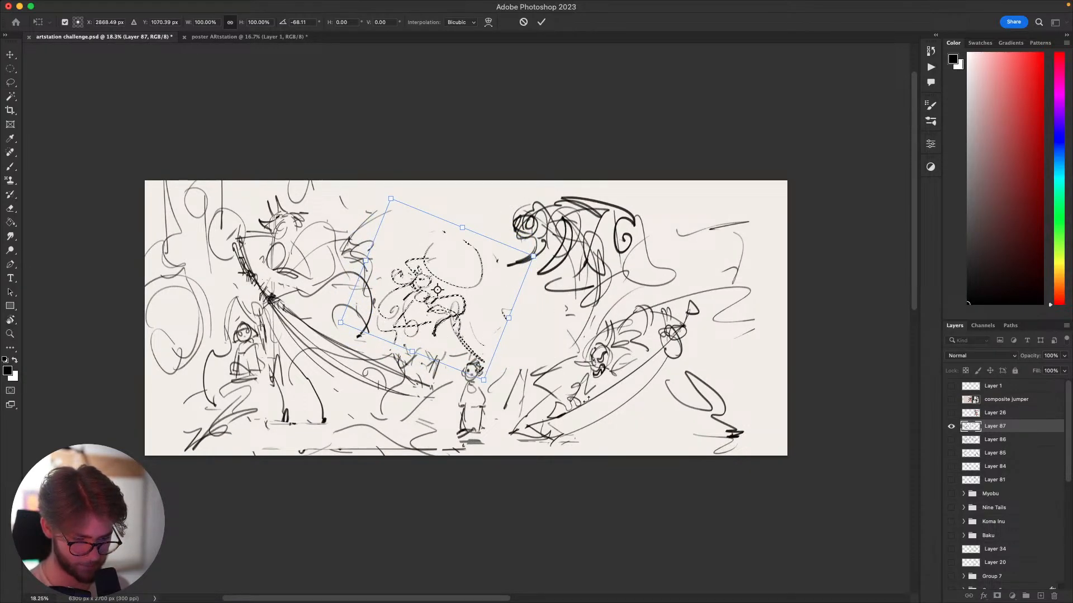
{"action": "key", "text": "Return"}
{"action": "key", "text": "super+d"}
Draw a long arc above the rotated floating figure and erase the circle beside it, undoing stray strokes.
{"action": "key", "text": "b"}
{"action": "left_click_drag", "start_coordinate": [391, 210], "coordinate": [474, 202]}
{"action": "key", "text": "e"}
{"action": "mouse_move", "coordinate": [469, 244]}
{"action": "left_mouse_down"}
{"action": "mouse_move", "coordinate": [448, 277]}
{"action": "mouse_move", "coordinate": [491, 307]}
{"action": "left_mouse_up"}
{"action": "key", "text": "b"}
{"action": "key", "text": "super+z"}
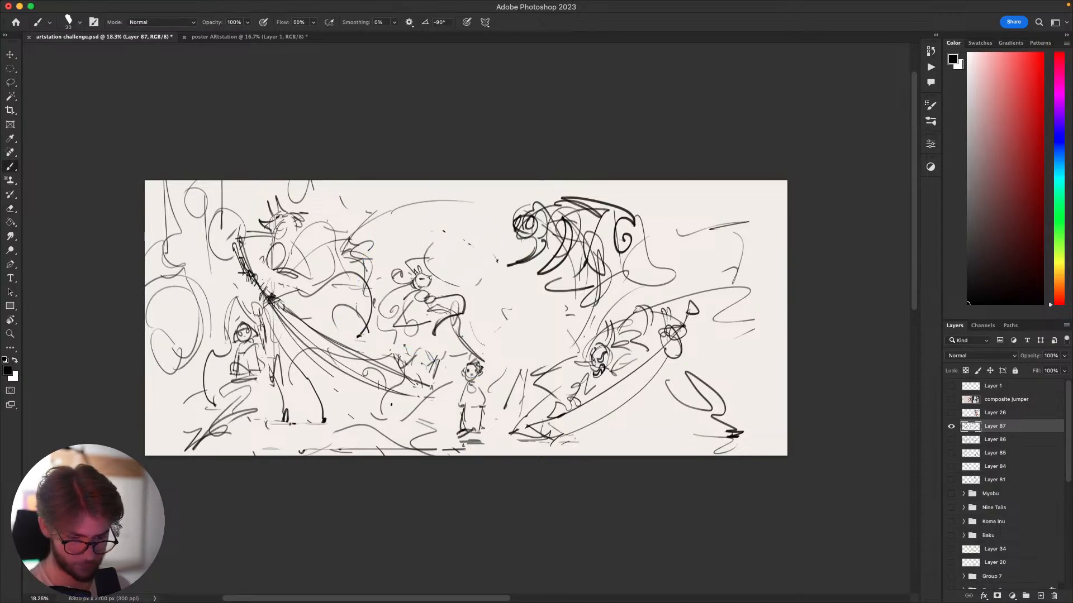
{"action": "mouse_move", "coordinate": [391, 313]}
{"action": "left_mouse_down"}
{"action": "mouse_move", "coordinate": [433, 391]}
{"action": "mouse_move", "coordinate": [492, 404]}
{"action": "left_mouse_up"}
{"action": "key", "text": "super+z"}
Hide the composition sketch on Layer 87 and show the story notes on Layer 81.
{"action": "left_click_drag", "start_coordinate": [542, 438], "coordinate": [573, 370]}
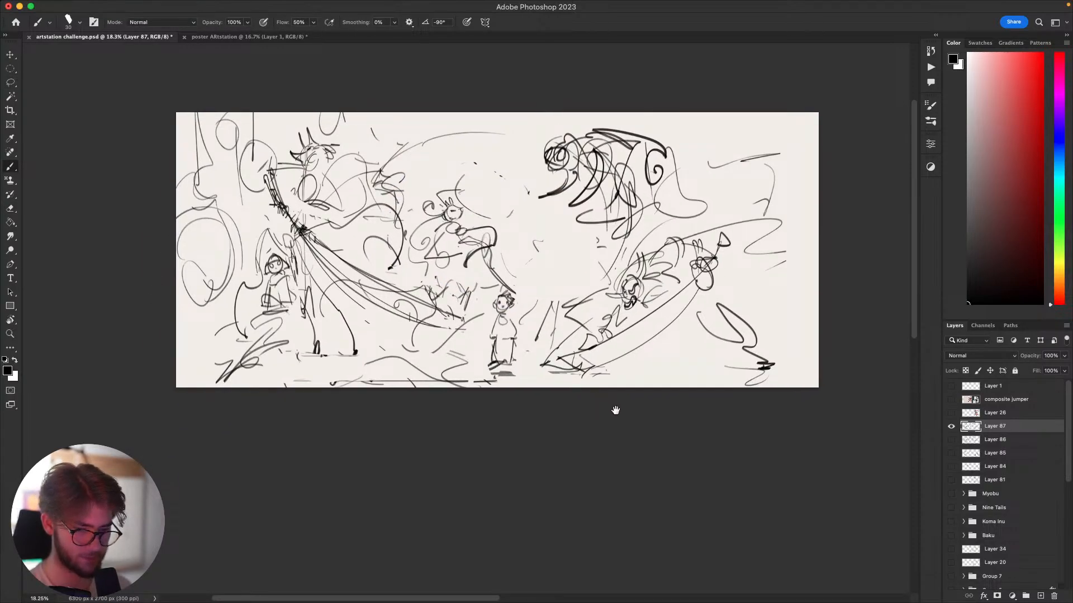
{"action": "left_click_drag", "start_coordinate": [616, 411], "coordinate": [609, 419]}
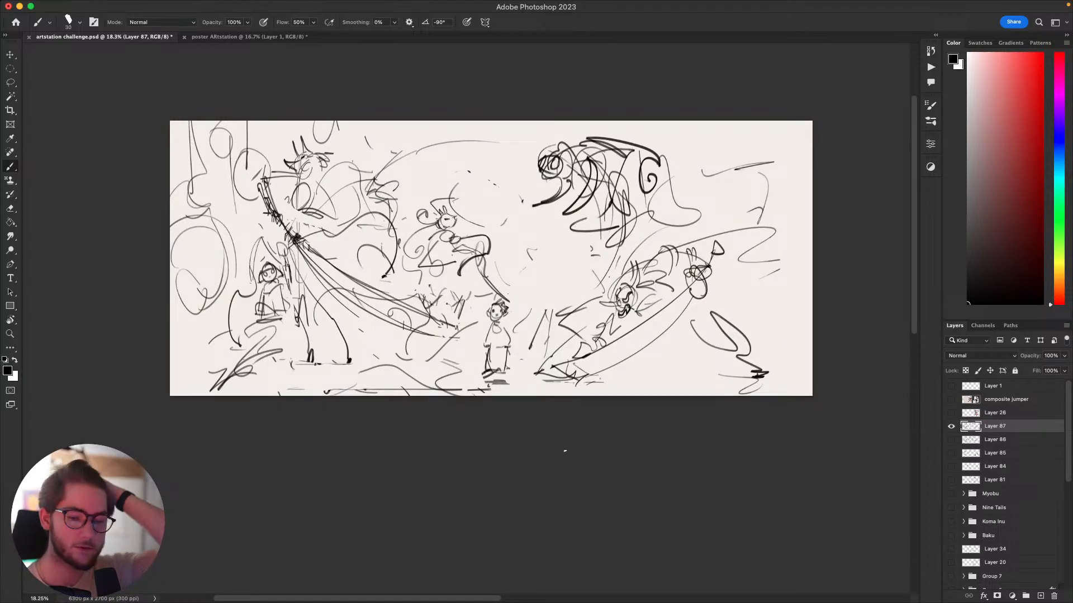
{"action": "left_click_drag", "start_coordinate": [588, 409], "coordinate": [548, 420]}
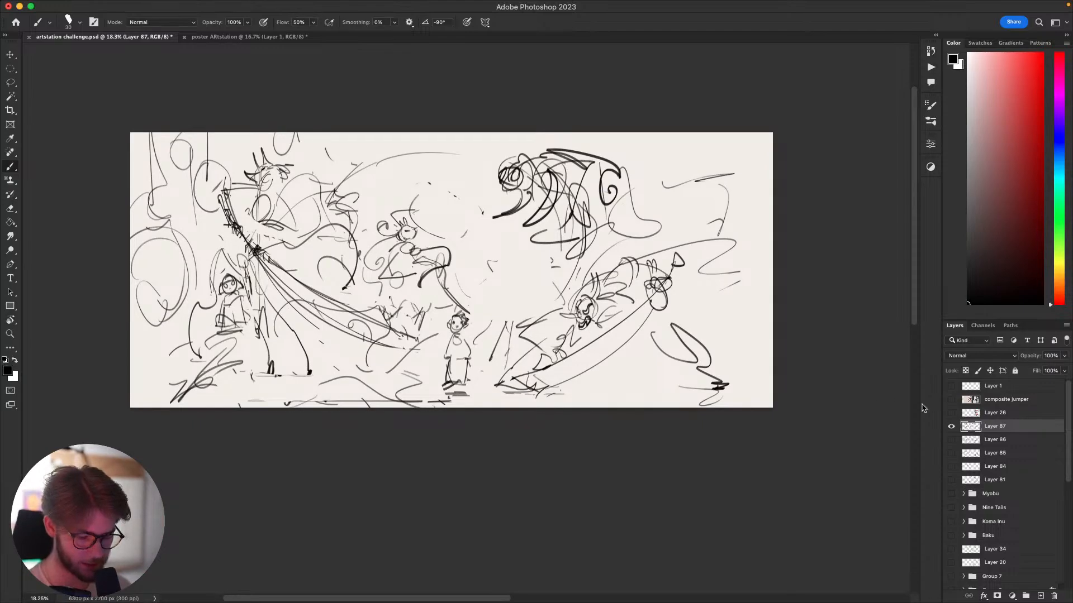
{"action": "key", "text": "v"}
{"action": "left_click", "coordinate": [952, 427]}
{"action": "left_click", "coordinate": [951, 480]}
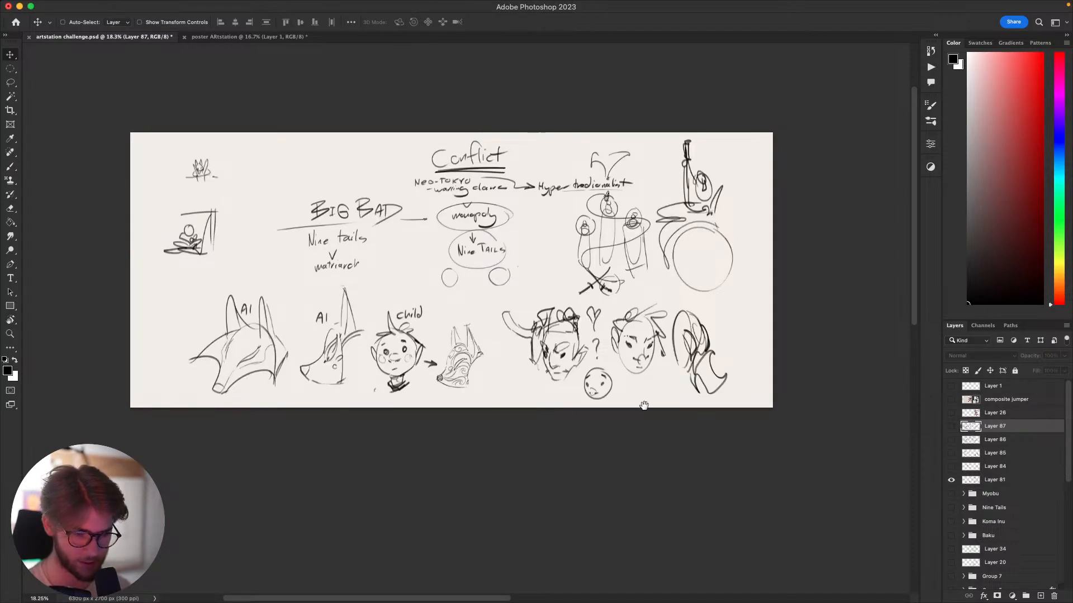
Examine the story notes on the conflict, the Nine Tails clan and the hyper traditionalist faction, along with the character head sketches.
{"action": "scroll", "coordinate": [442, 268], "scroll_direction": "up", "scroll_amount": 5}
{"action": "left_click_drag", "start_coordinate": [546, 236], "coordinate": [533, 266]}
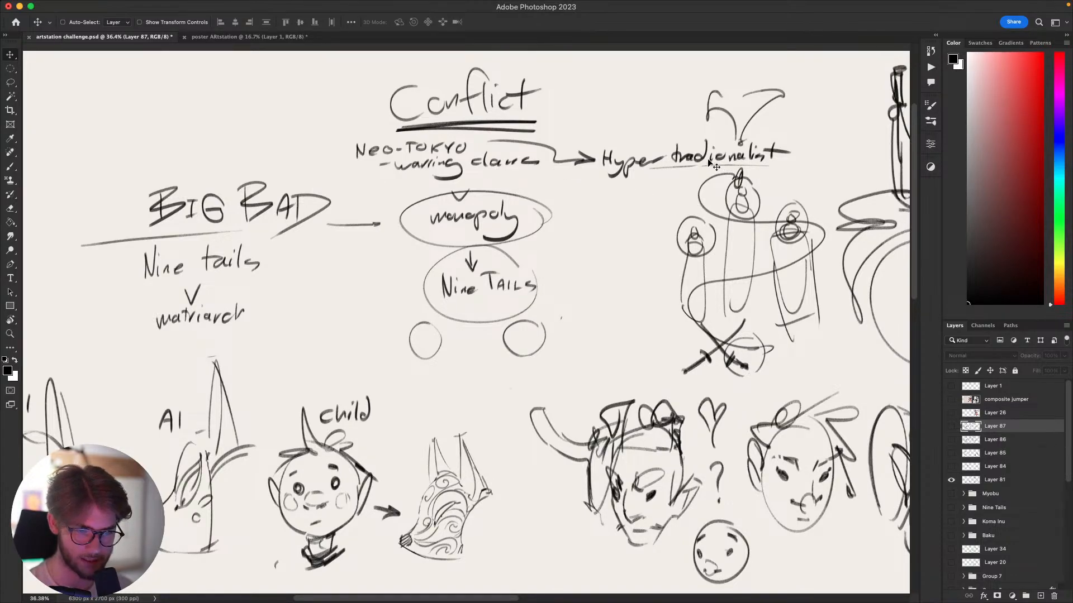
{"action": "scroll", "coordinate": [710, 163], "scroll_direction": "right", "scroll_amount": 10}
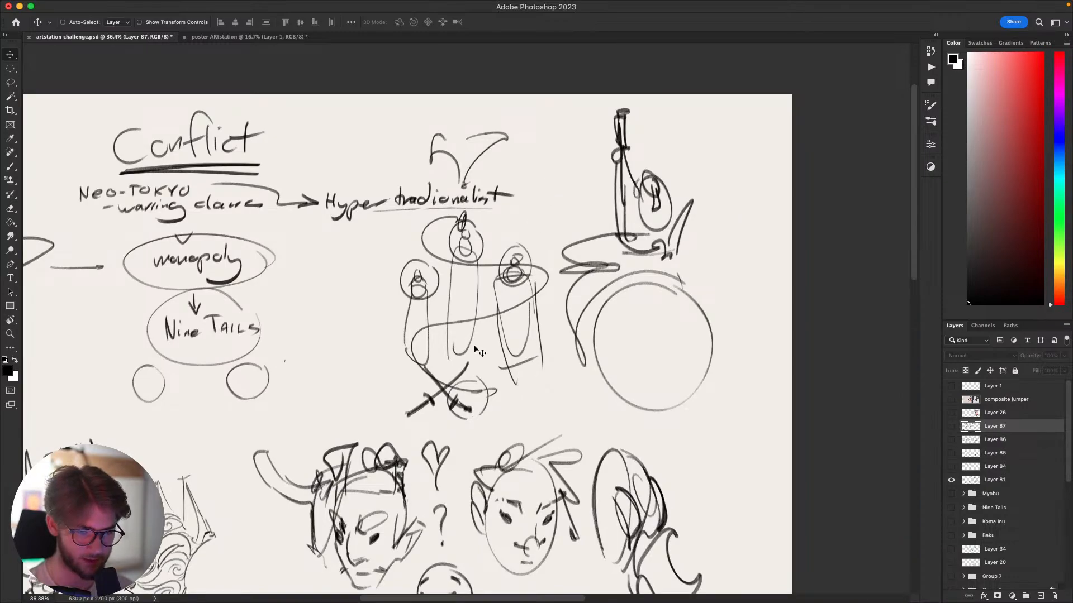
{"action": "scroll", "coordinate": [495, 193], "scroll_direction": "left", "scroll_amount": 7}
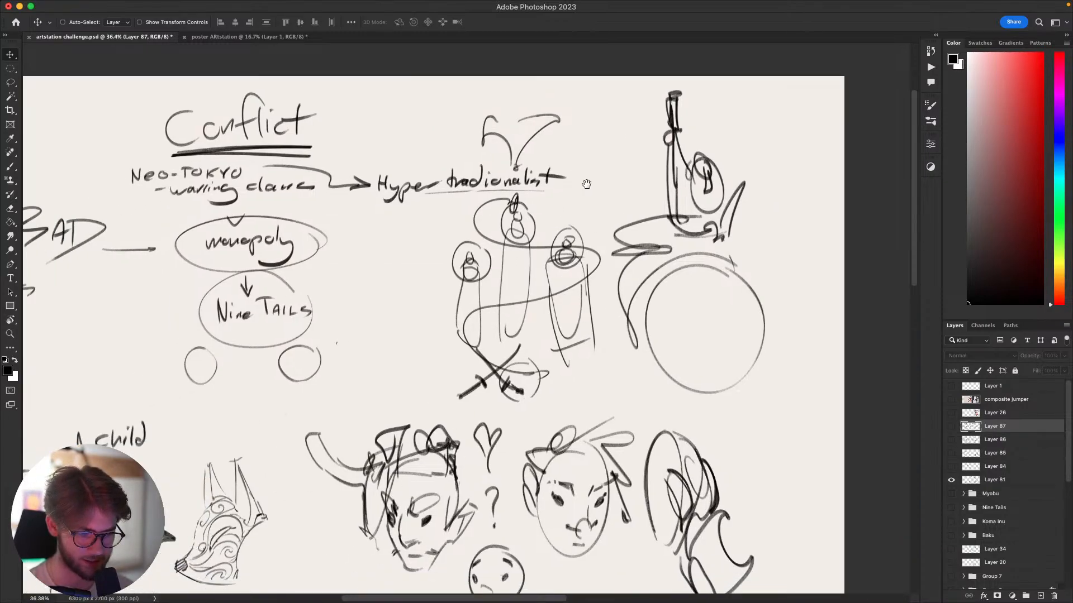
{"action": "scroll", "coordinate": [611, 238], "scroll_direction": "right", "scroll_amount": 1}
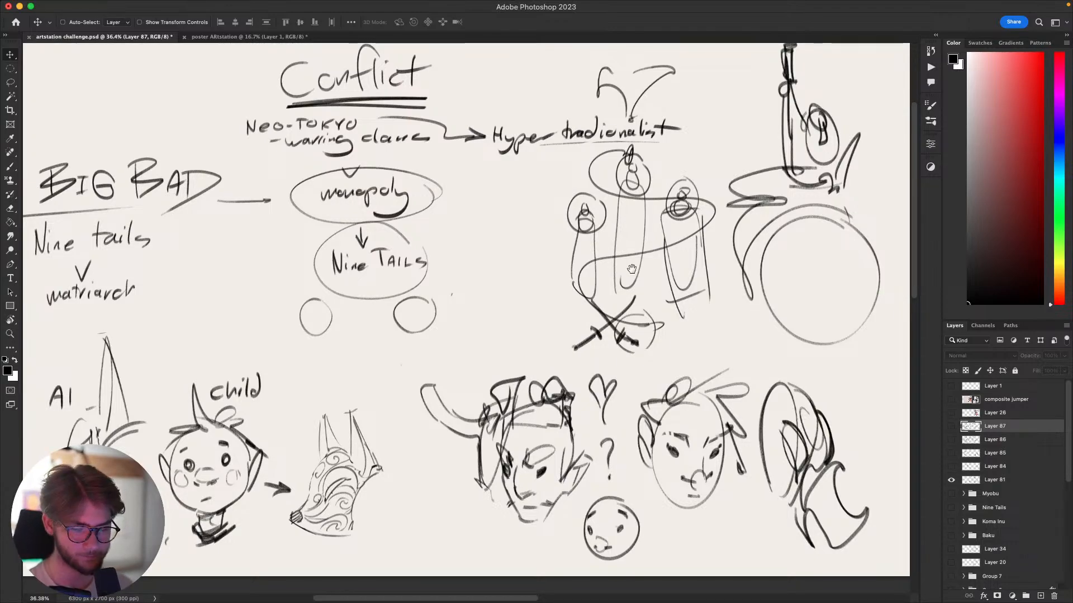
{"action": "scroll", "coordinate": [609, 236], "scroll_direction": "right", "scroll_amount": 1}
{"action": "scroll", "coordinate": [581, 273], "scroll_direction": "up", "scroll_amount": 2}
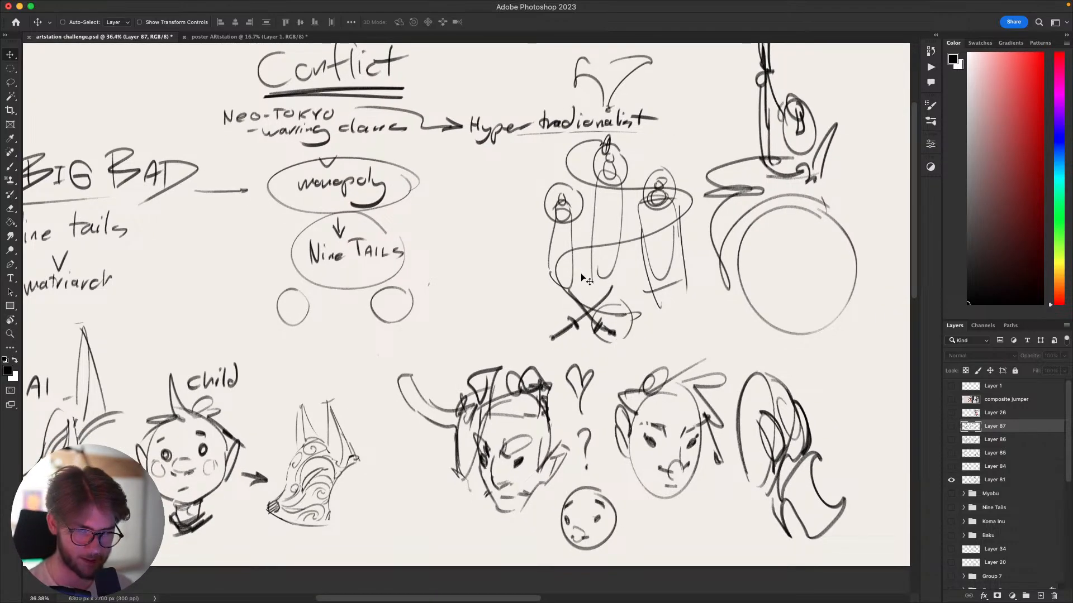
{"action": "scroll", "coordinate": [593, 329], "scroll_direction": "down", "scroll_amount": 4}
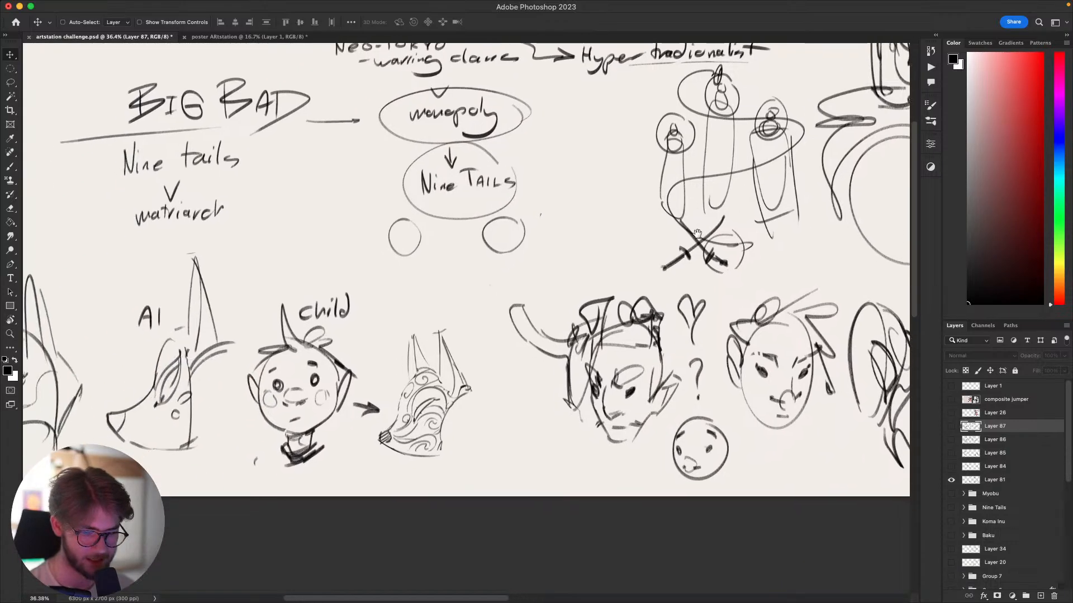
{"action": "scroll", "coordinate": [670, 358], "scroll_direction": "left", "scroll_amount": 2}
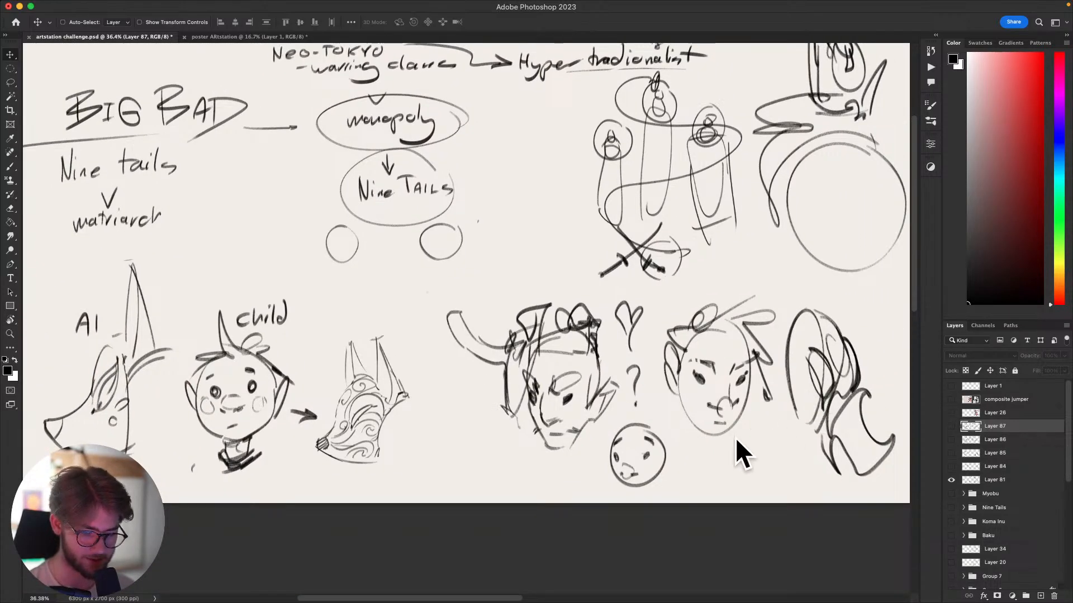
{"action": "scroll", "coordinate": [615, 150], "scroll_direction": "up", "scroll_amount": 4}
{"action": "scroll", "coordinate": [615, 150], "scroll_direction": "left", "scroll_amount": 1}
{"action": "scroll", "coordinate": [636, 147], "scroll_direction": "down", "scroll_amount": 6}
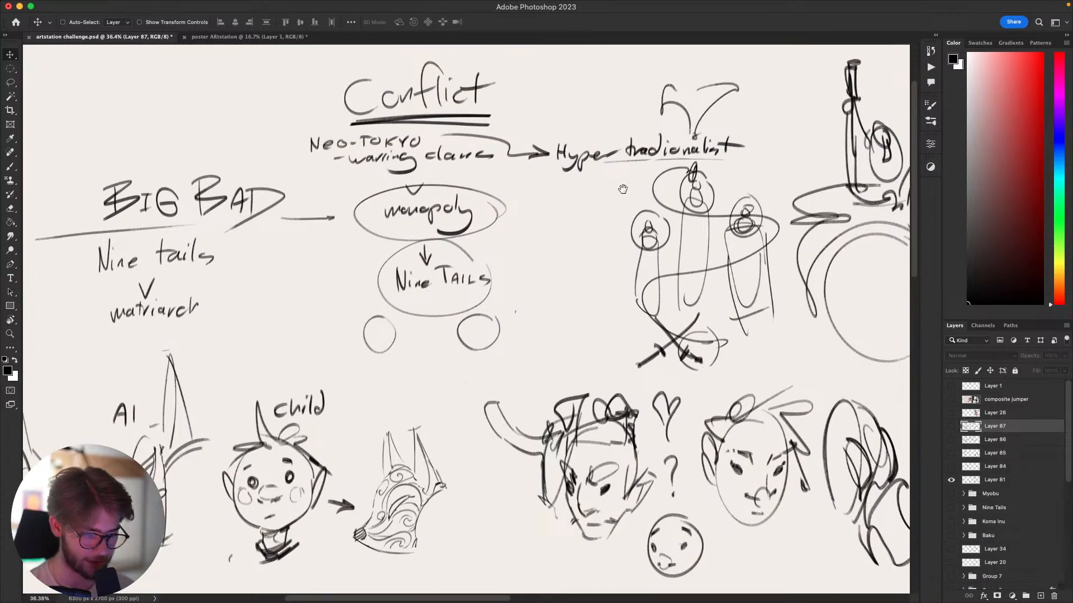
{"action": "scroll", "coordinate": [642, 216], "scroll_direction": "up", "scroll_amount": 3}
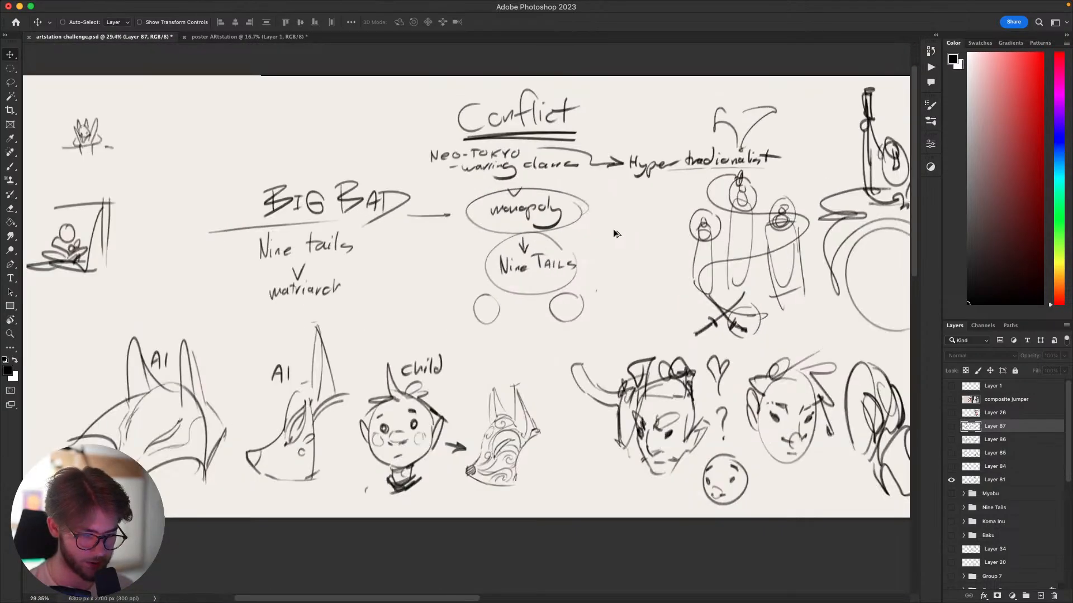
{"action": "scroll", "coordinate": [612, 229], "scroll_direction": "right", "scroll_amount": 2}
{"action": "scroll", "coordinate": [454, 290], "scroll_direction": "down", "scroll_amount": 2}
{"action": "scroll", "coordinate": [453, 289], "scroll_direction": "left", "scroll_amount": 2}
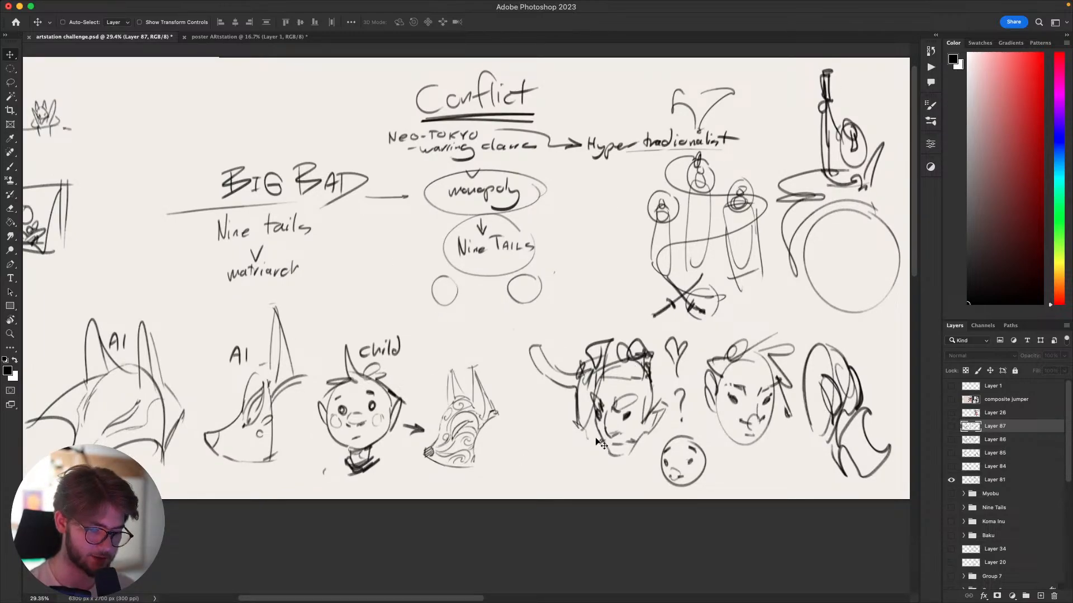
Hide the story notes on Layer 81, show the composition on Layer 87 again and get ready to brush.
{"action": "left_click", "coordinate": [951, 480]}
{"action": "left_click", "coordinate": [951, 427]}
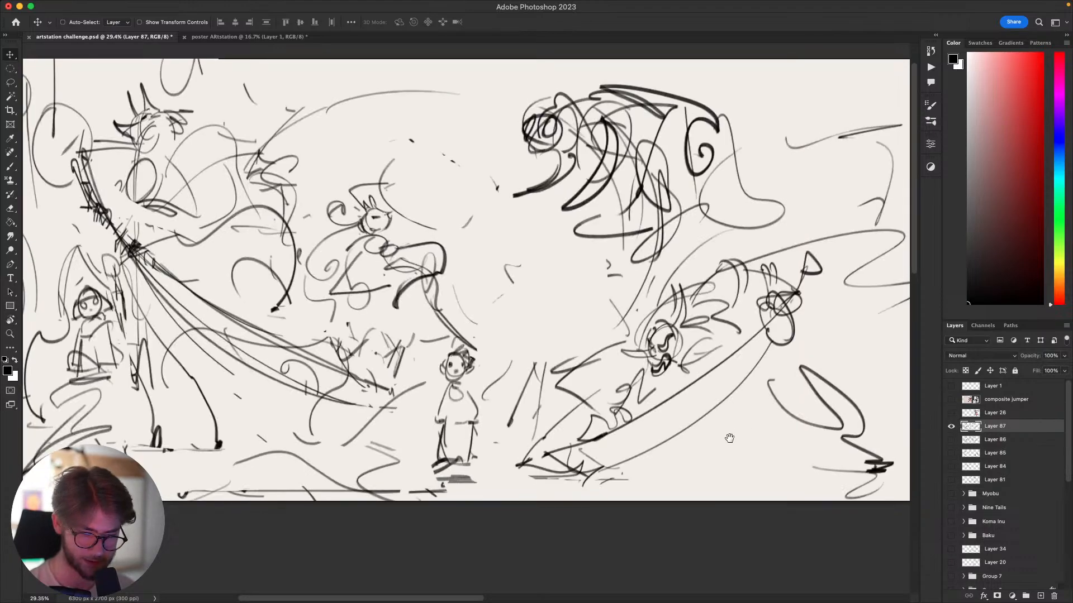
{"action": "scroll", "coordinate": [647, 425], "scroll_direction": "down", "scroll_amount": 5}
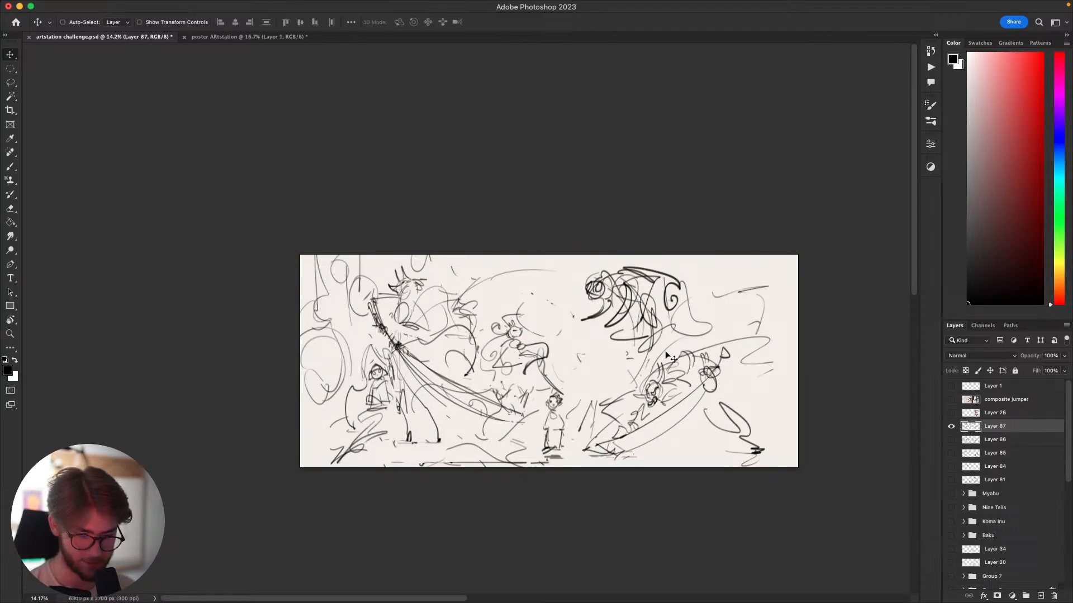
{"action": "scroll", "coordinate": [779, 445], "scroll_direction": "right", "scroll_amount": 2}
{"action": "key", "text": "b"}
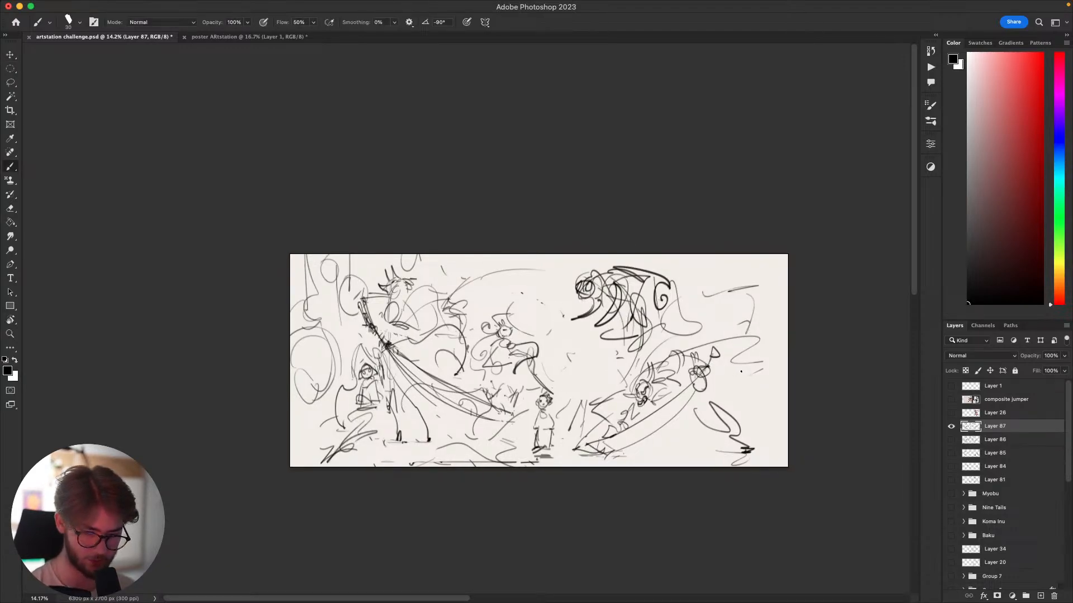
Sketch loose curves and ovals along the composition's right edge, then add rough background strokes on the far left and above the horned figure.
{"action": "left_click_drag", "start_coordinate": [741, 372], "coordinate": [750, 333]}
{"action": "left_click_drag", "start_coordinate": [745, 289], "coordinate": [767, 304]}
{"action": "left_click_drag", "start_coordinate": [765, 378], "coordinate": [742, 407]}
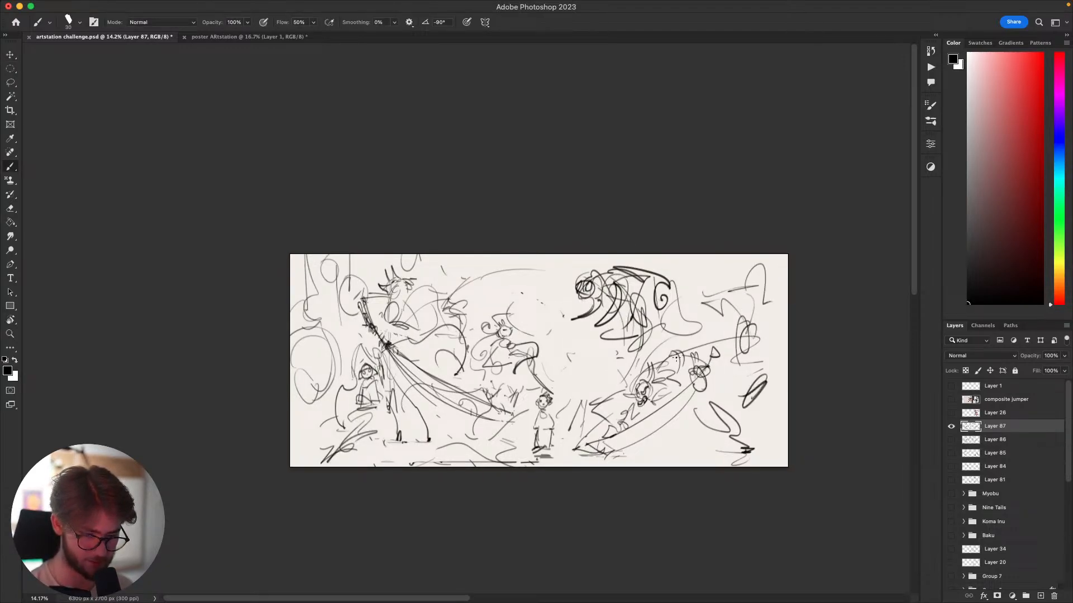
{"action": "left_click_drag", "start_coordinate": [311, 387], "coordinate": [315, 395]}
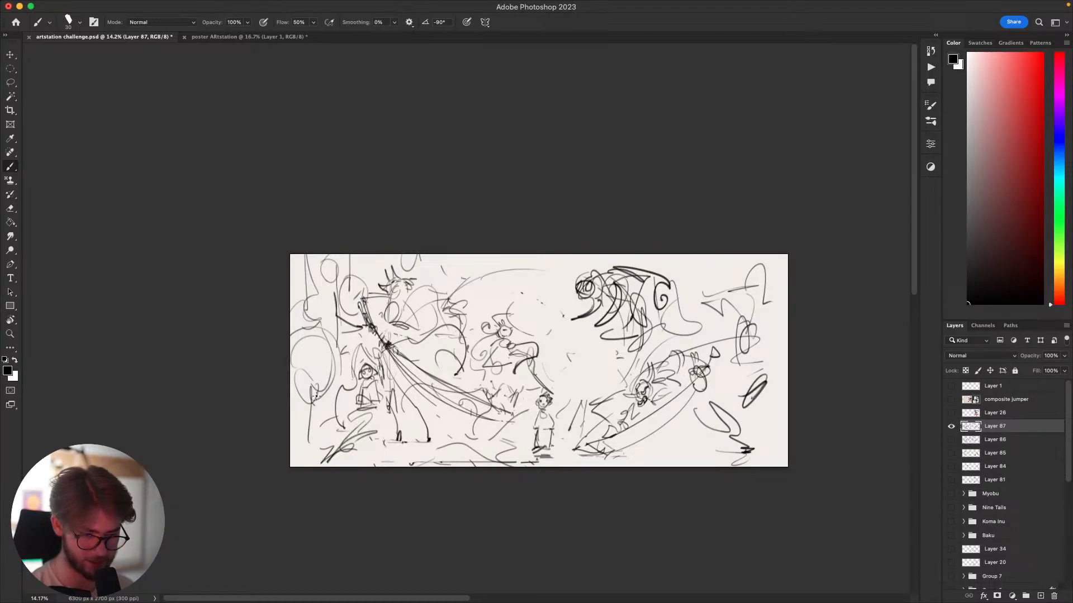
{"action": "left_click_drag", "start_coordinate": [448, 258], "coordinate": [451, 286]}
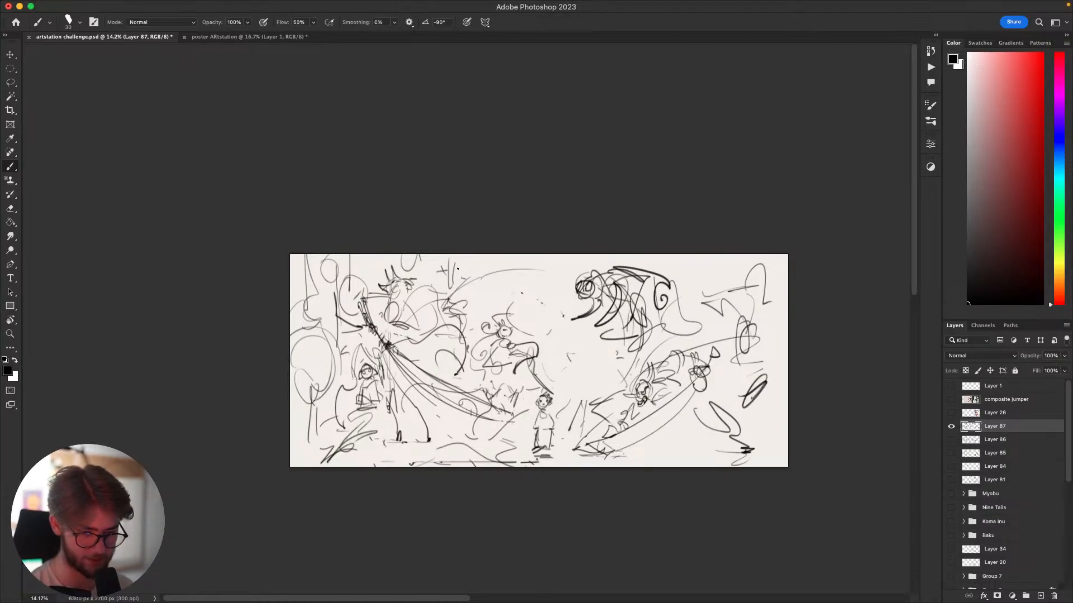
{"action": "mouse_move", "coordinate": [535, 377]}
{"action": "left_mouse_down"}
{"action": "mouse_move", "coordinate": [444, 369]}
{"action": "mouse_move", "coordinate": [417, 340]}
{"action": "mouse_move", "coordinate": [454, 366]}
{"action": "left_mouse_up"}
{"action": "scroll", "coordinate": [437, 371], "scroll_direction": "down", "scroll_amount": 2}
{"action": "scroll", "coordinate": [439, 382], "scroll_direction": "up", "scroll_amount": 6}
{"action": "scroll", "coordinate": [459, 368], "scroll_direction": "down", "scroll_amount": 3}
{"action": "scroll", "coordinate": [462, 371], "scroll_direction": "up", "scroll_amount": 2}
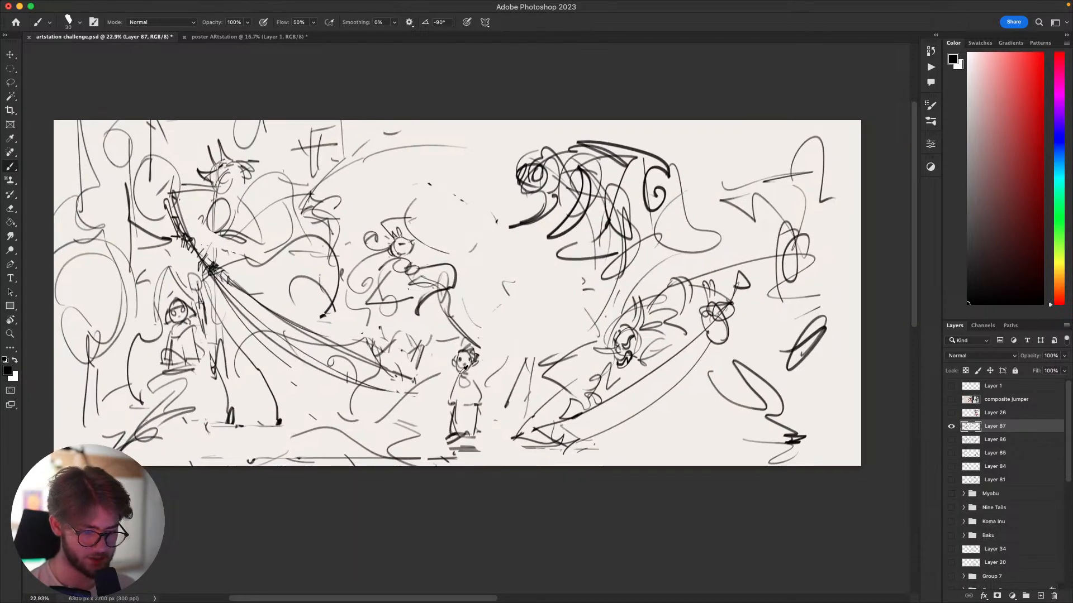
{"action": "left_click_drag", "start_coordinate": [449, 406], "coordinate": [468, 422]}
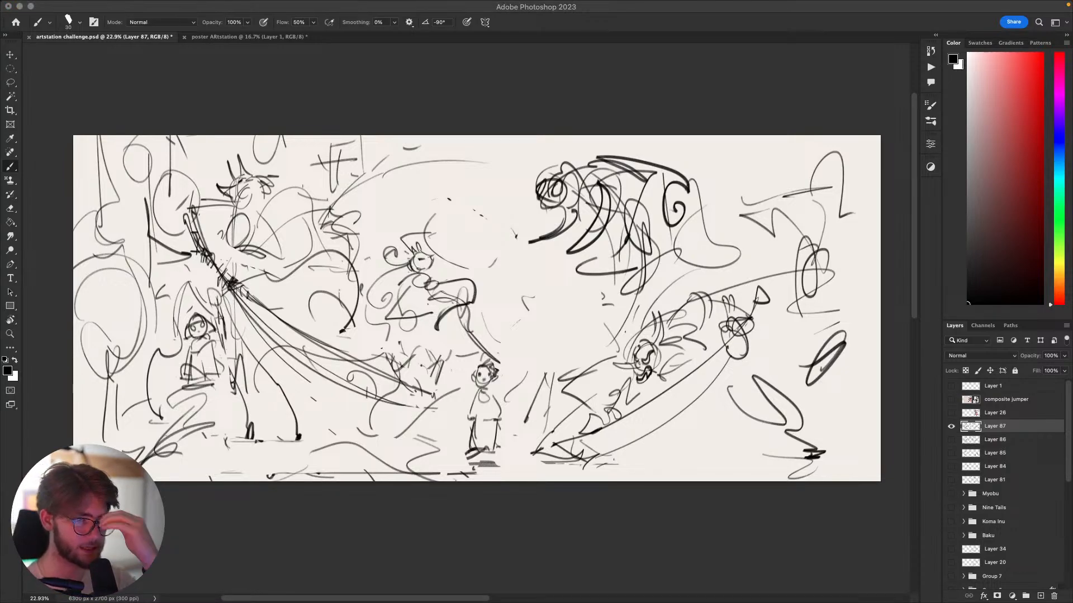
{"action": "key", "text": "super+Tab"}
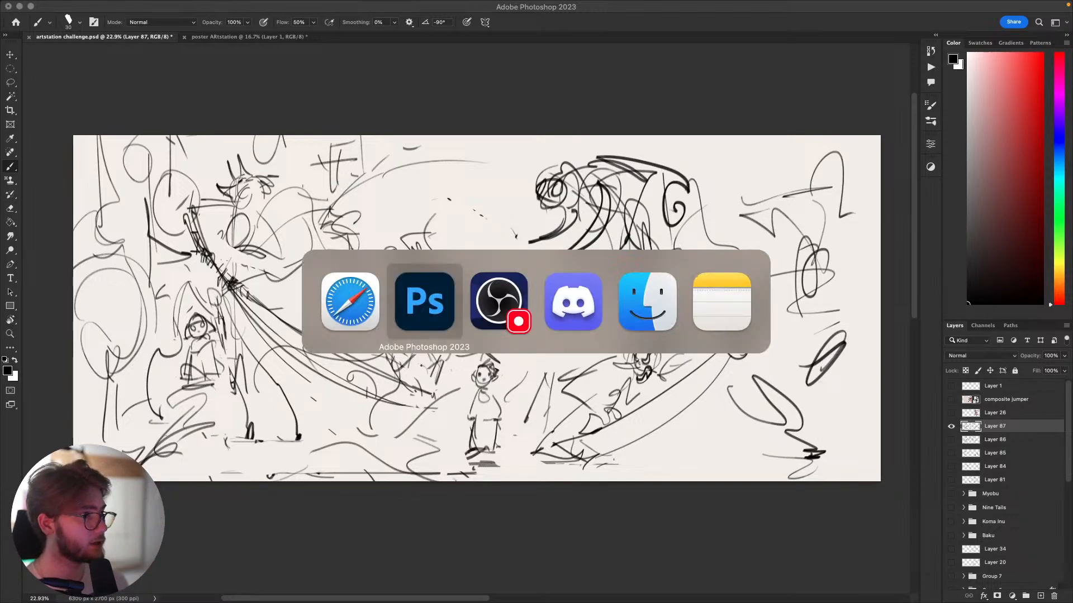
{"action": "key", "text": "super+Tab"}
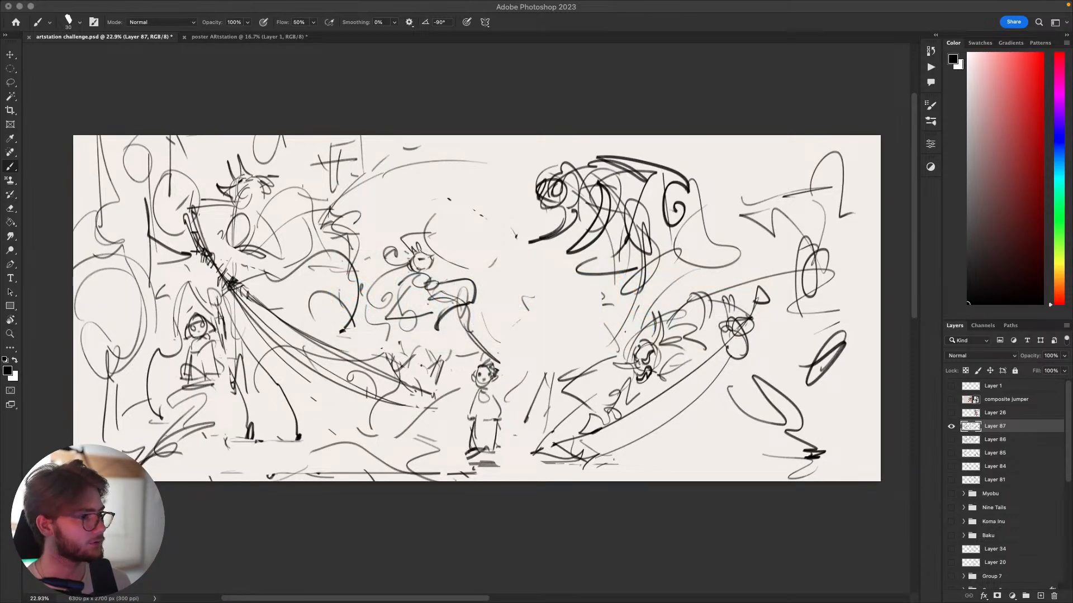